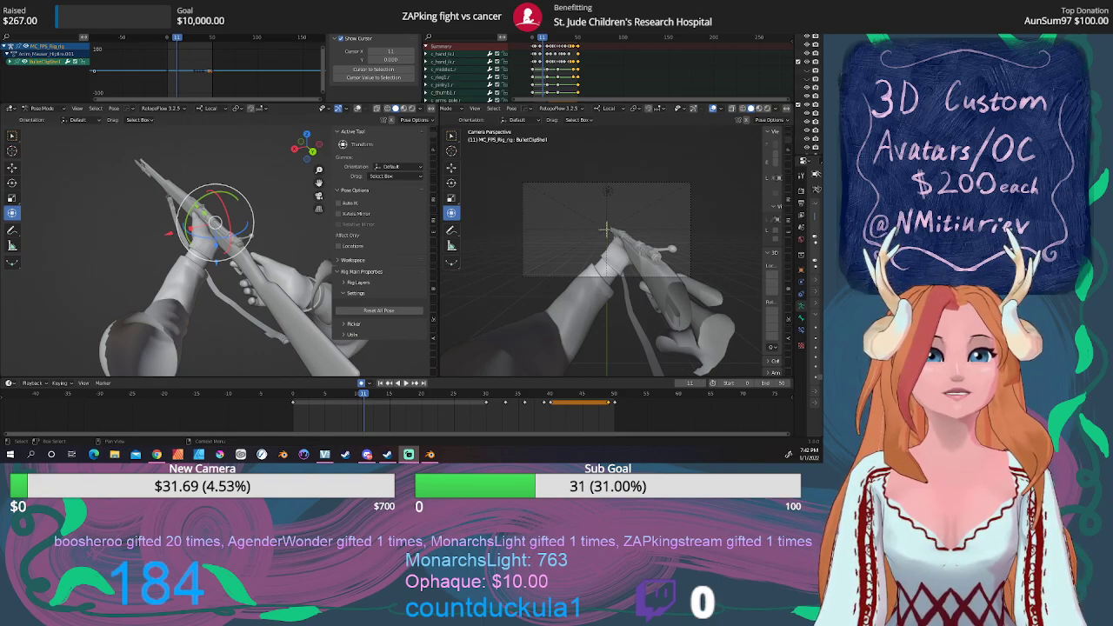
pyautogui.hotkey('alt', 'Tab')
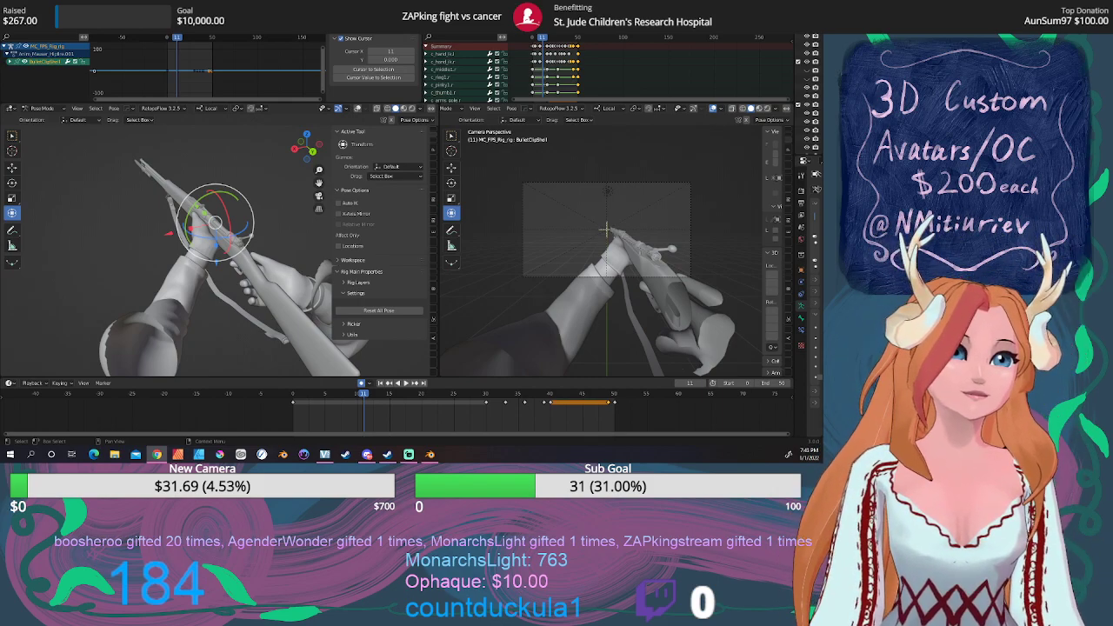
pyautogui.hotkey('alt', 'Tab')
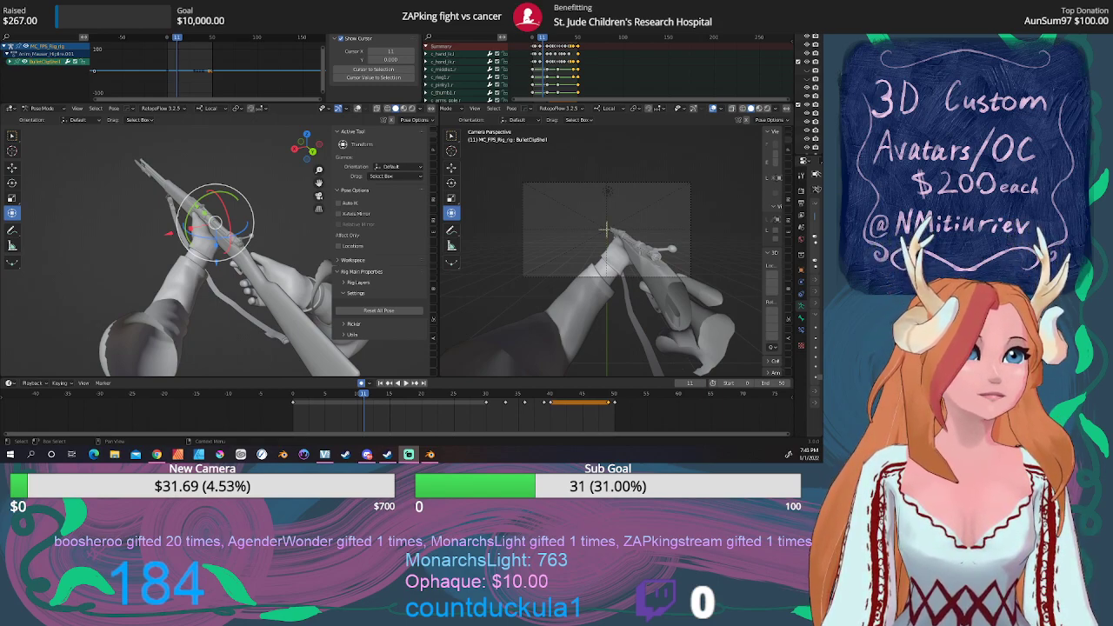
pyautogui.hotkey('alt', 'Tab')
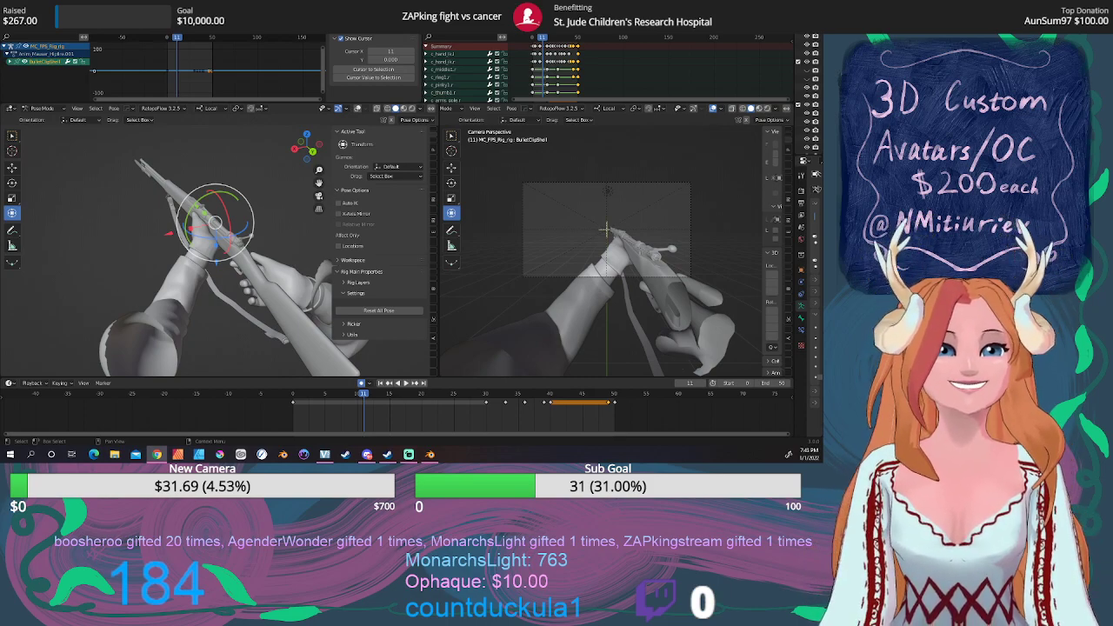
pyautogui.hotkey('alt', 'Tab')
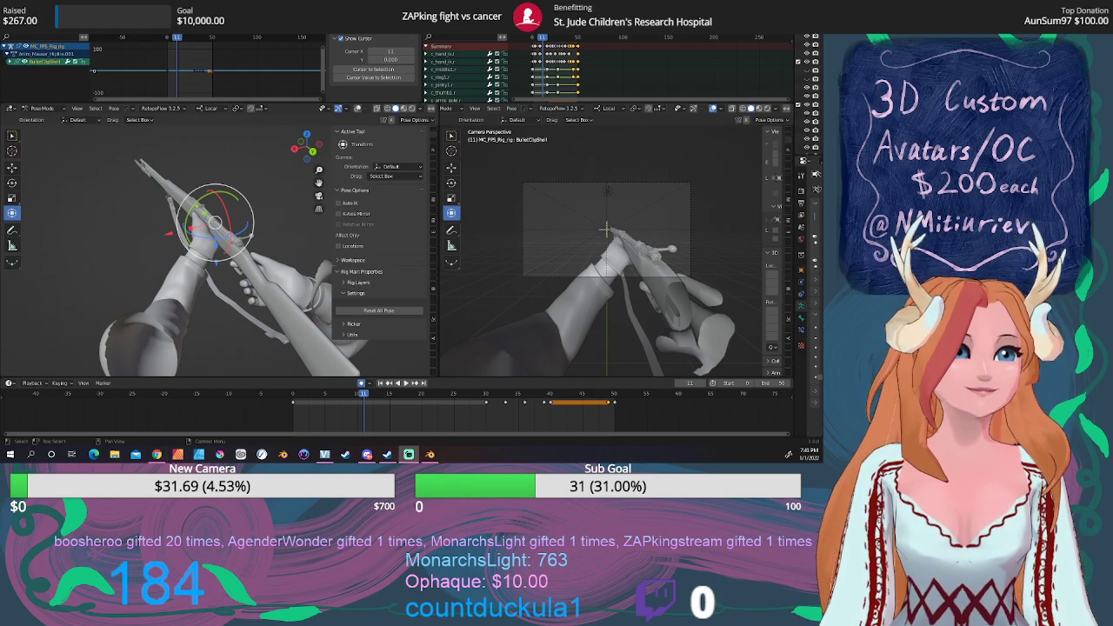
pyautogui.hotkey('alt', 'Tab')
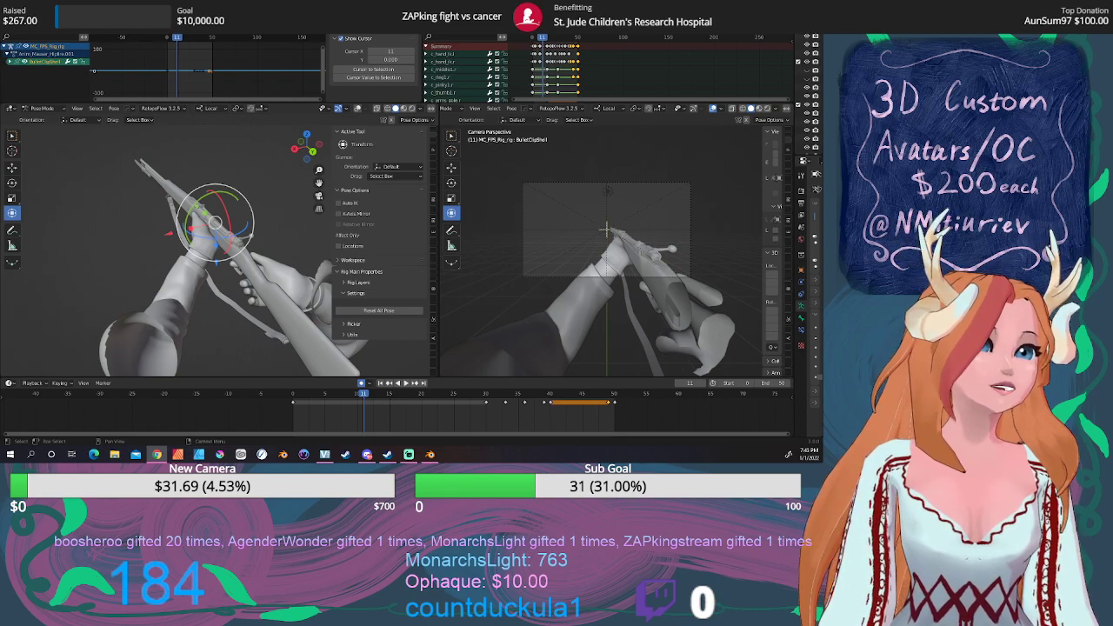
pyautogui.hotkey('alt', 'Tab')
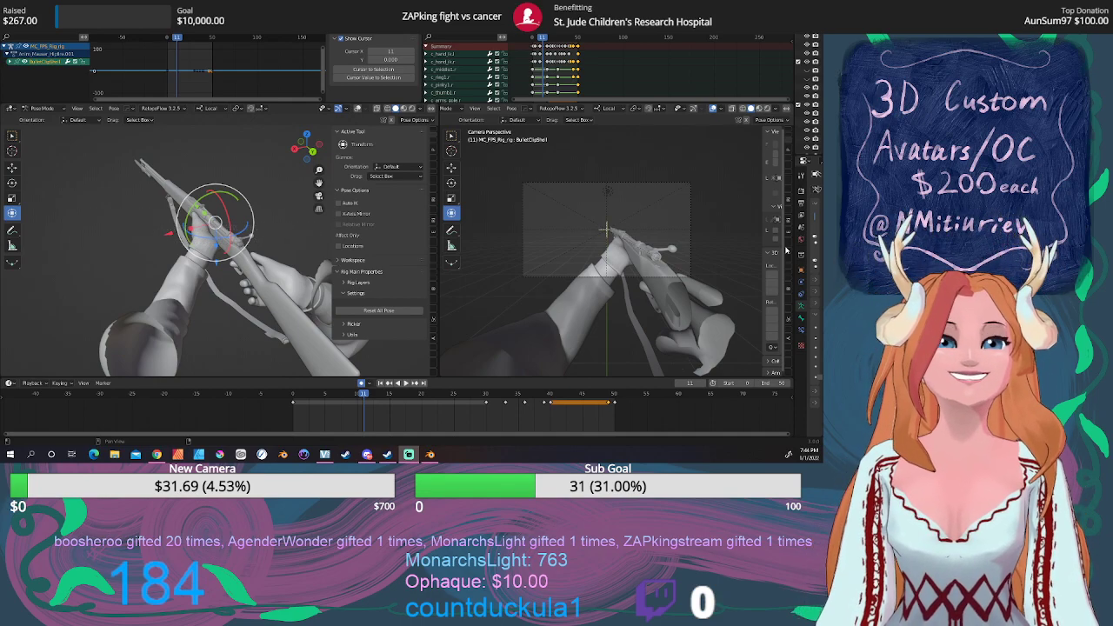
# Play back the loaded rifle hipfire animation and scrub through its opening frames.
pyautogui.click(404, 383)
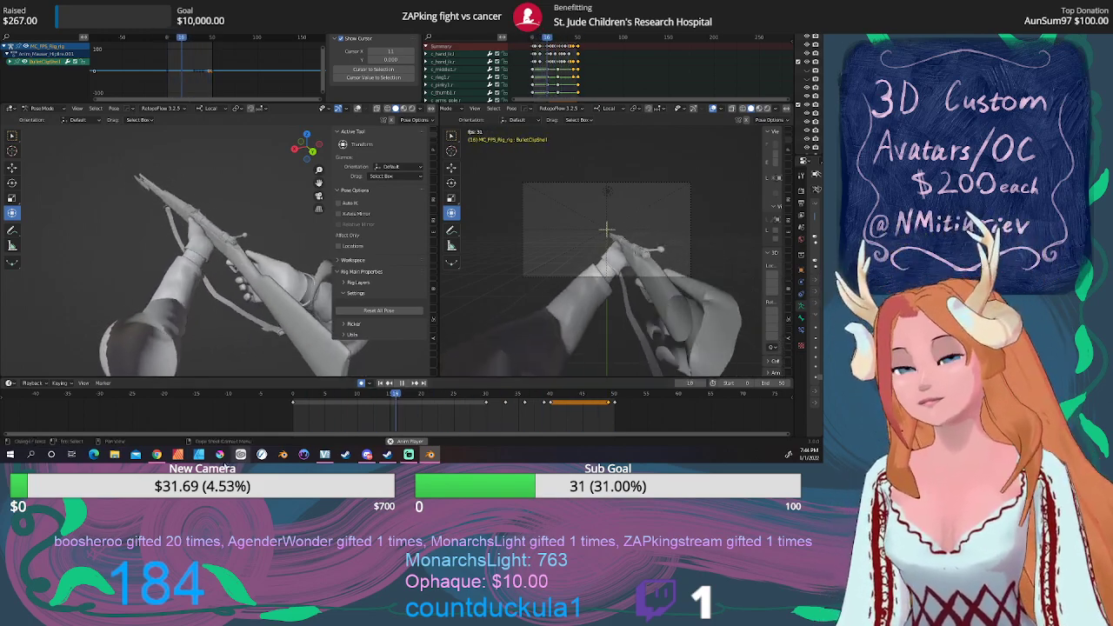
pyautogui.click(404, 383)
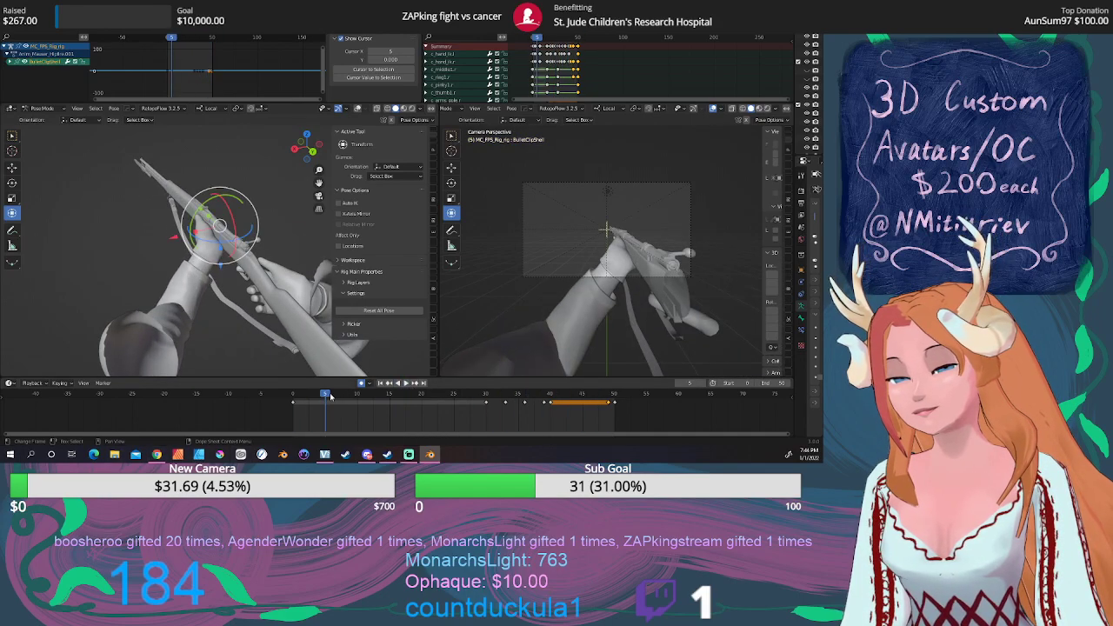
pyautogui.press('space')
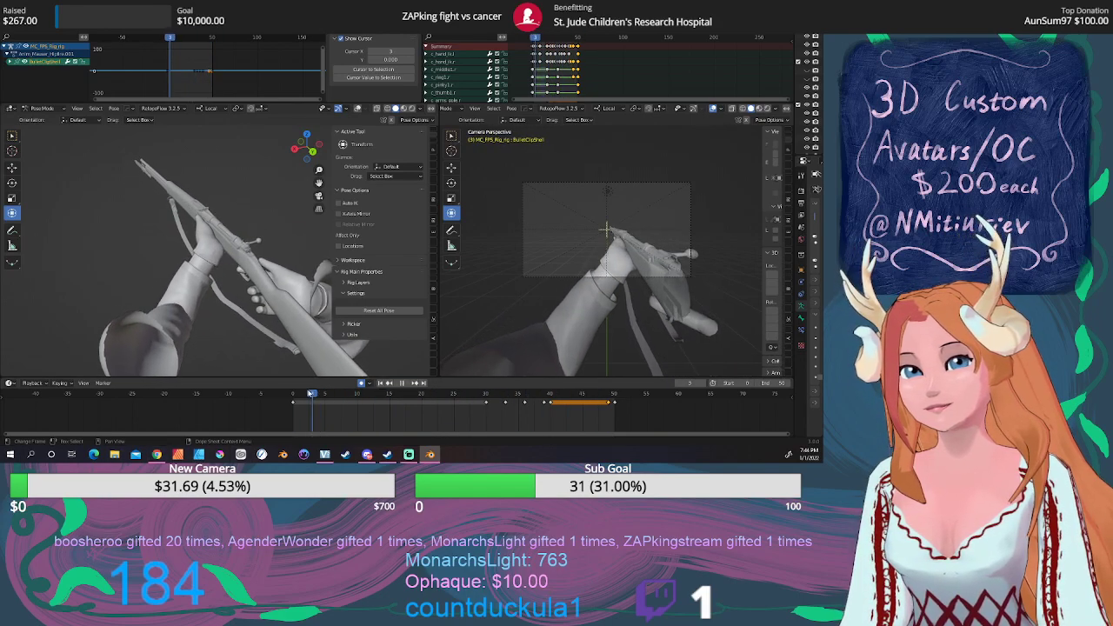
pyautogui.press('space')
# Load the Anim_Mauser_HipfireIdle.001 action, select the hand control bone and extend the scene's end frame to 80.
pyautogui.click(691, 35)
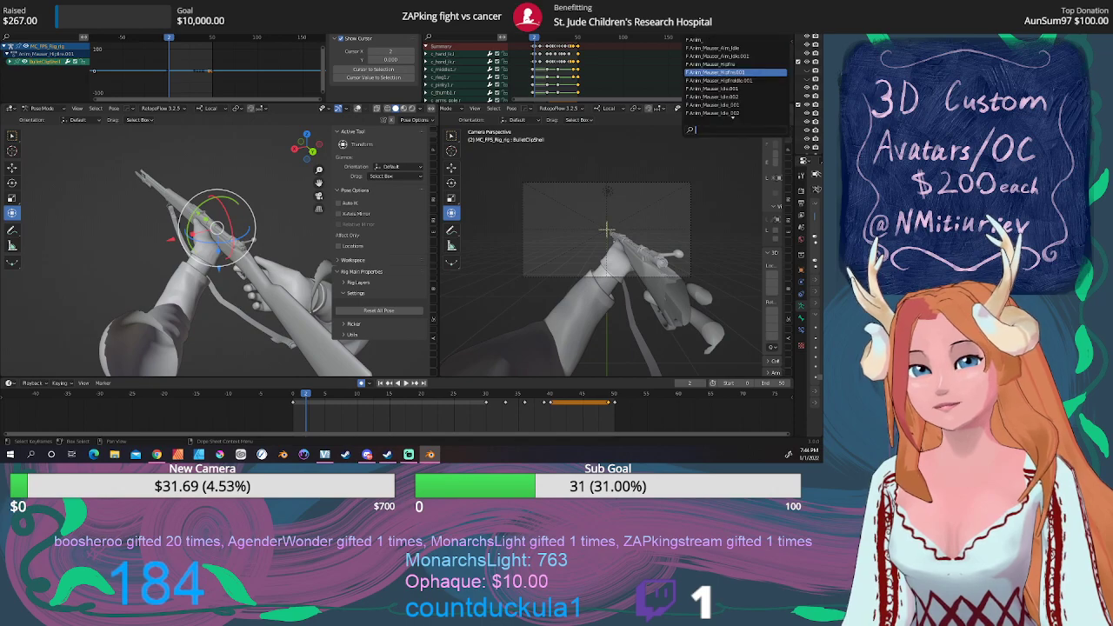
pyautogui.click(731, 80)
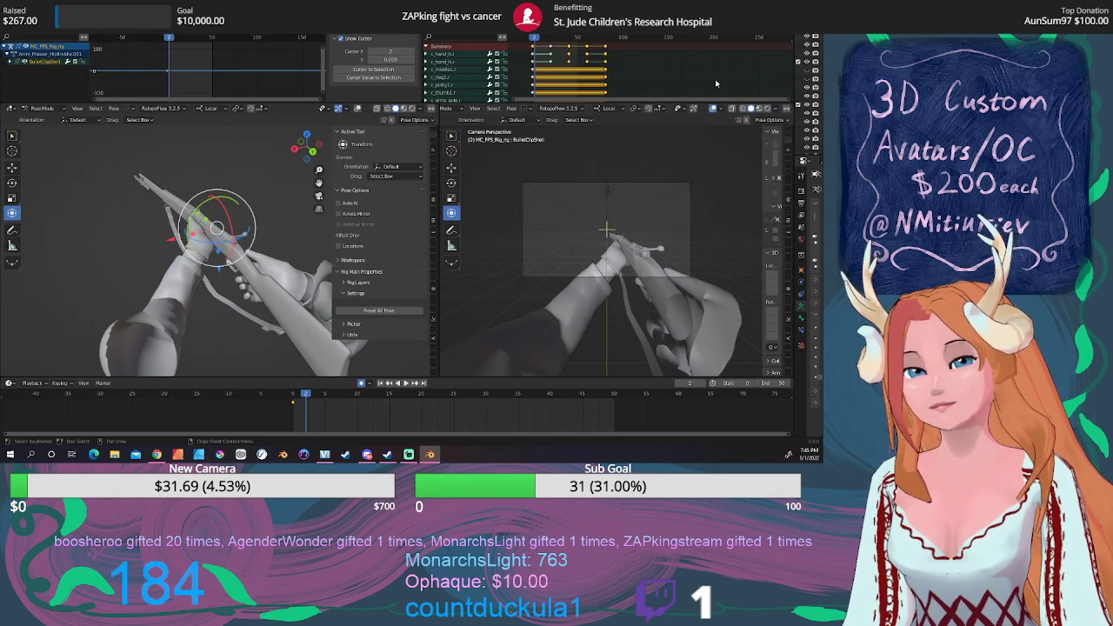
pyautogui.click(406, 384)
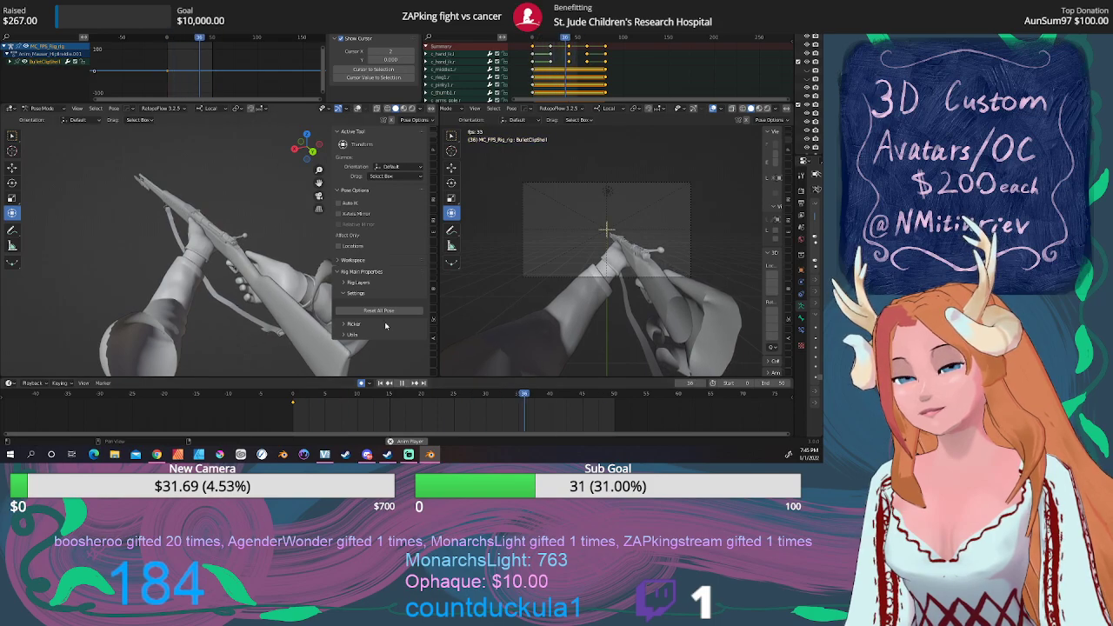
pyautogui.click(274, 226)
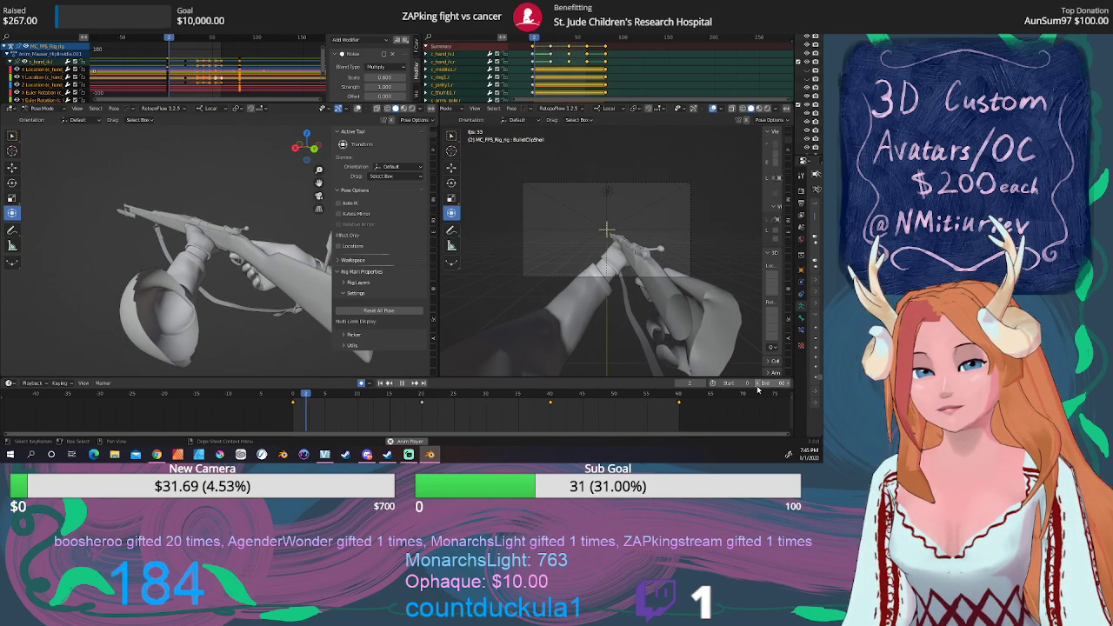
pyautogui.scroll(-2, 731, 393)
pyautogui.moveTo(770, 383); pyautogui.dragTo(788, 382)
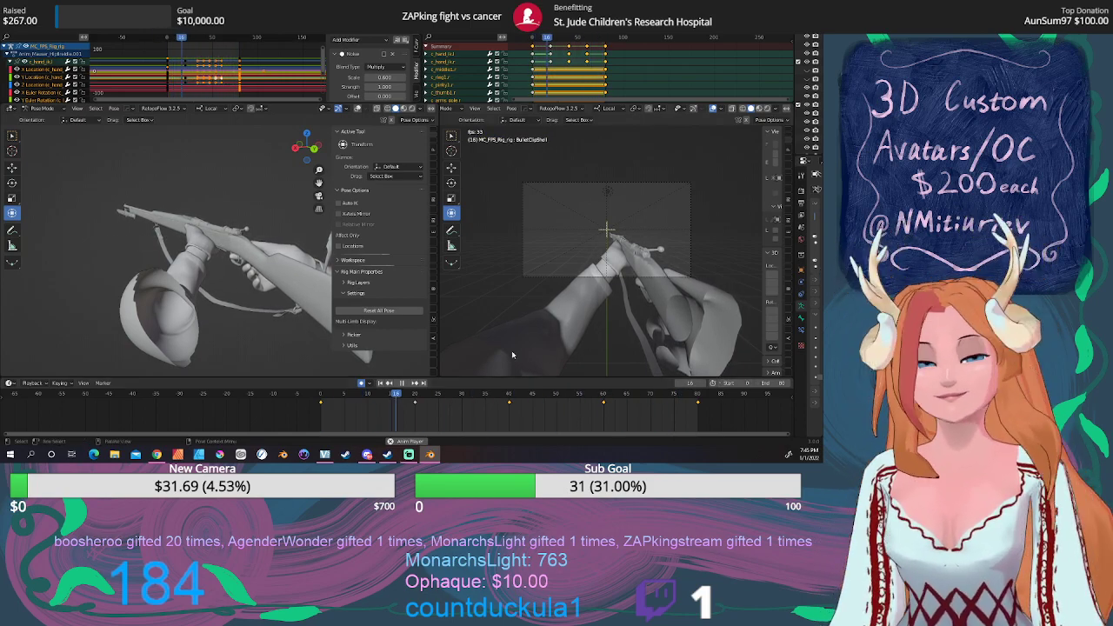
# Review the idle animation by playing it in the camera view, then stop playback.
pyautogui.click(389, 383)
pyautogui.click(406, 383)
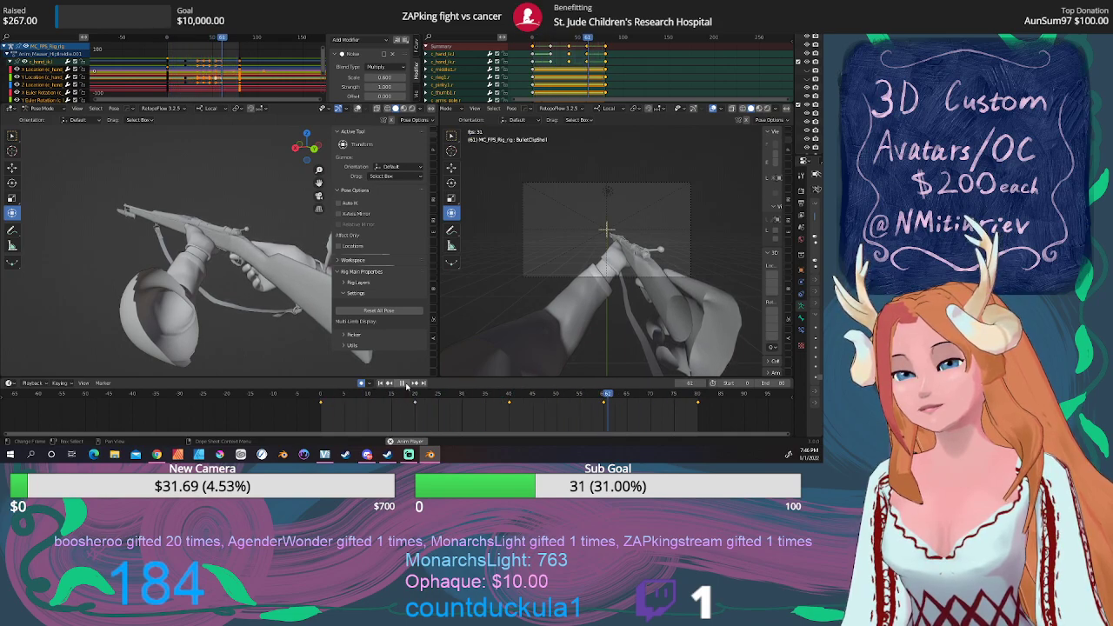
pyautogui.press('space')
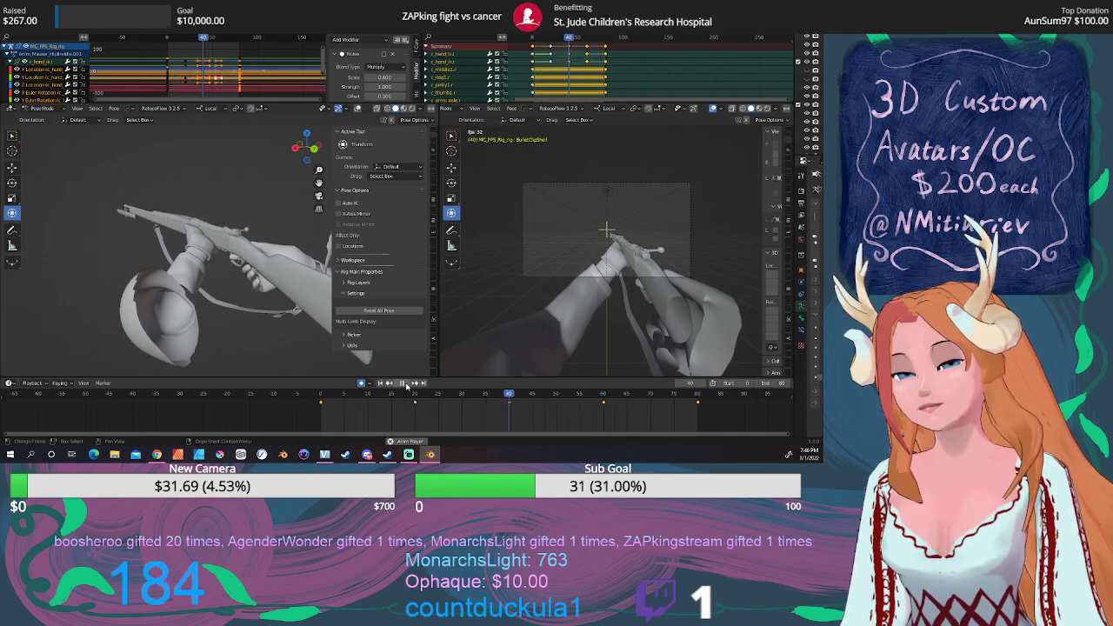
# Load the Anim_Mauser_Hipfire.001 action, set the end frame to 50 and play the animation through.
pyautogui.click(691, 36)
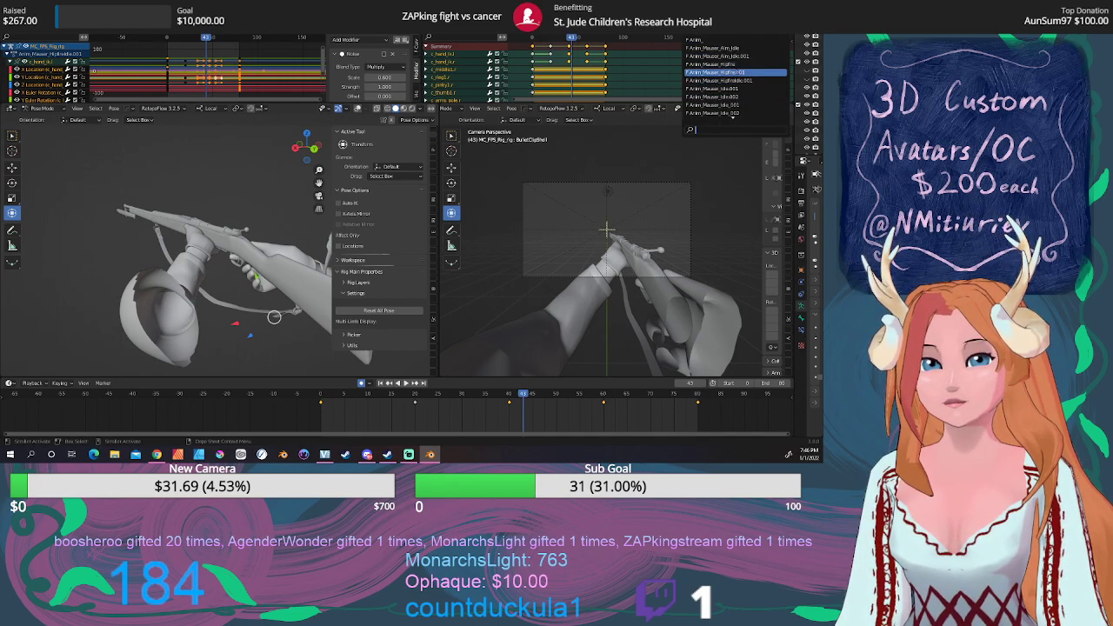
pyautogui.click(722, 72)
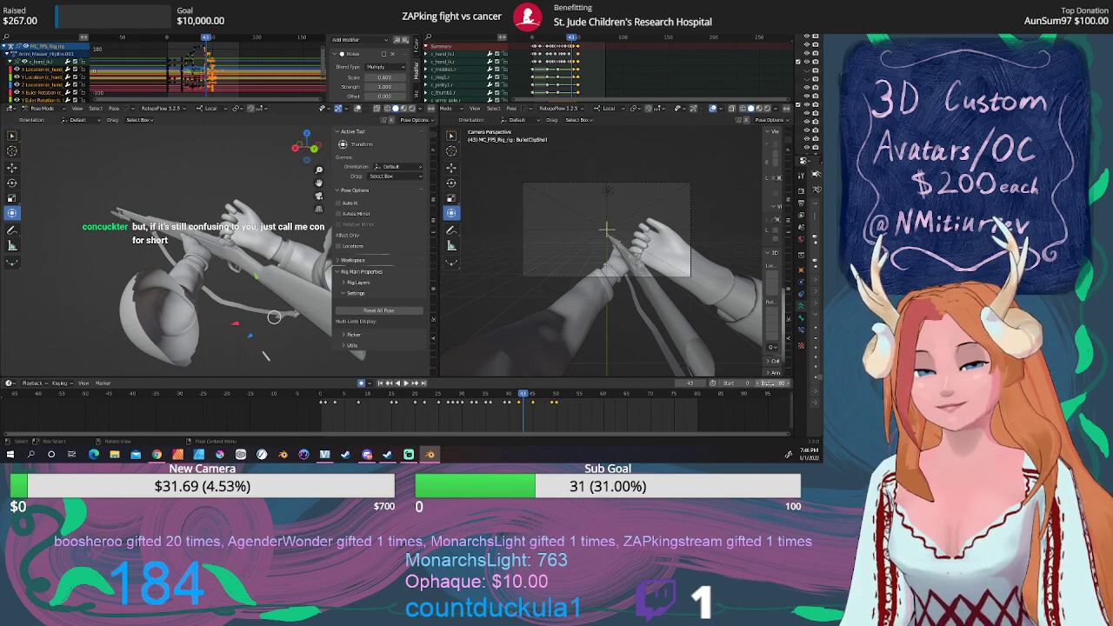
pyautogui.moveTo(769, 382); pyautogui.dragTo(743, 383)
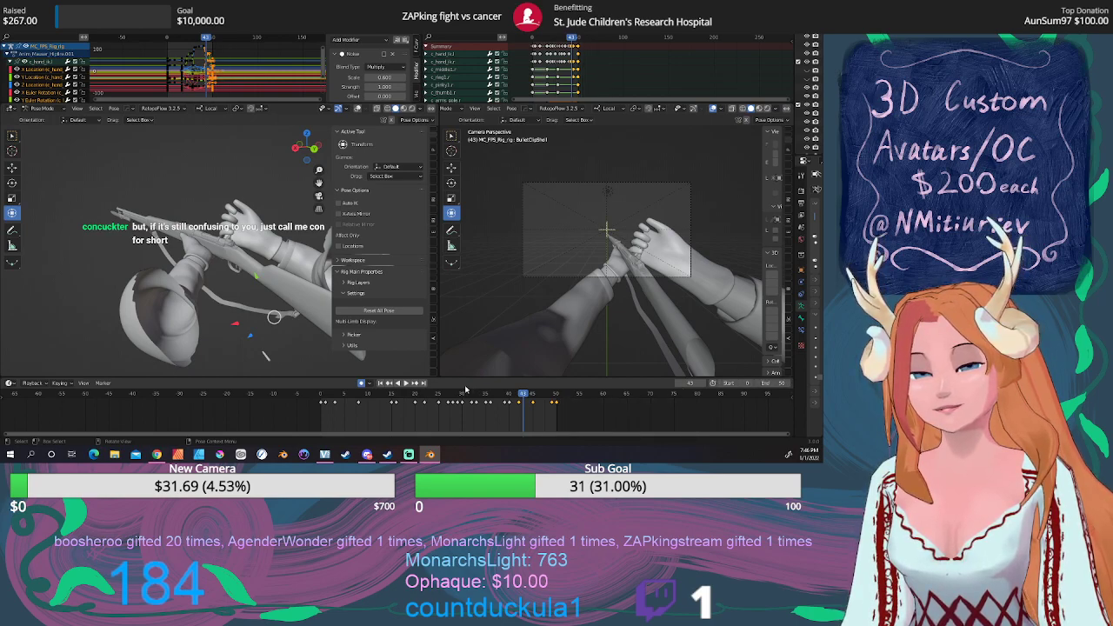
pyautogui.click(407, 383)
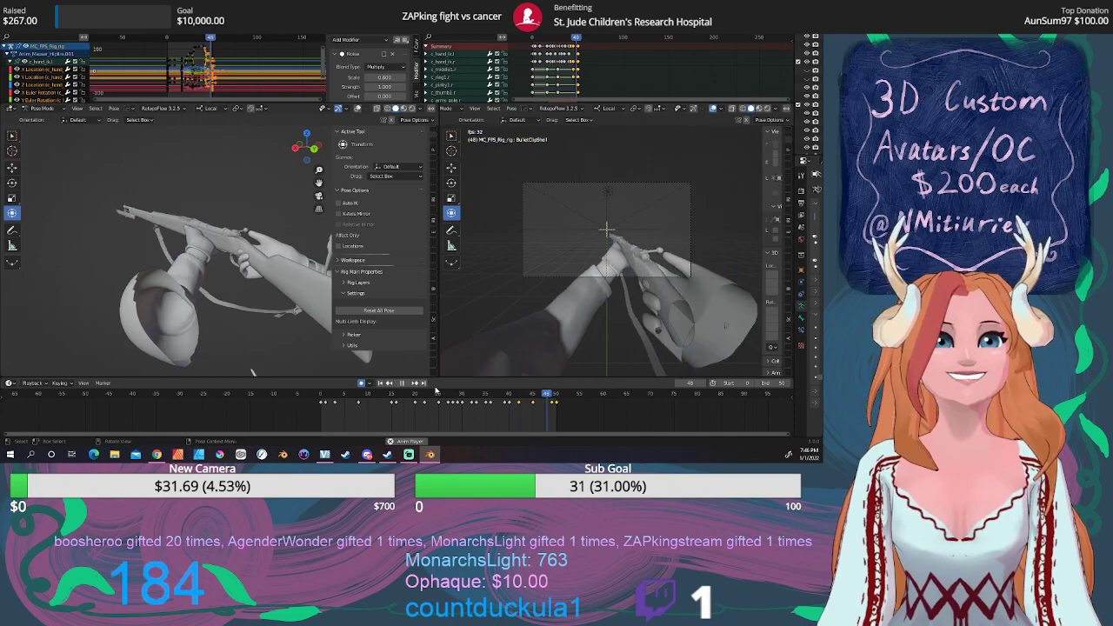
pyautogui.click(408, 384)
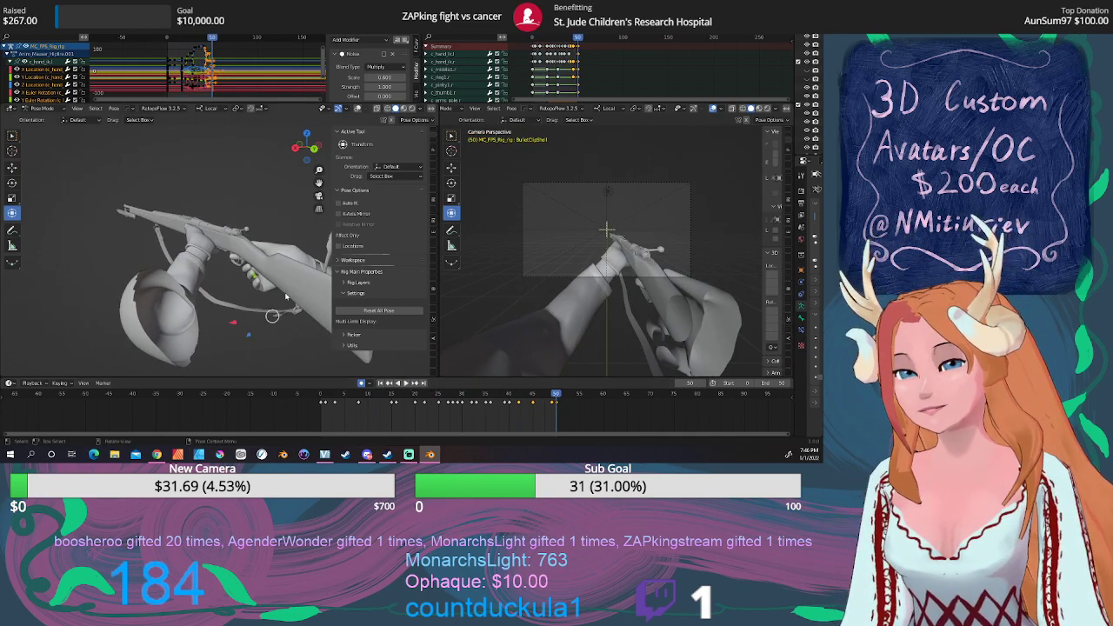
# Return to the Anim_Mauser_HipfireIdle.001 action and scrub through its opening frames.
pyautogui.click(691, 31)
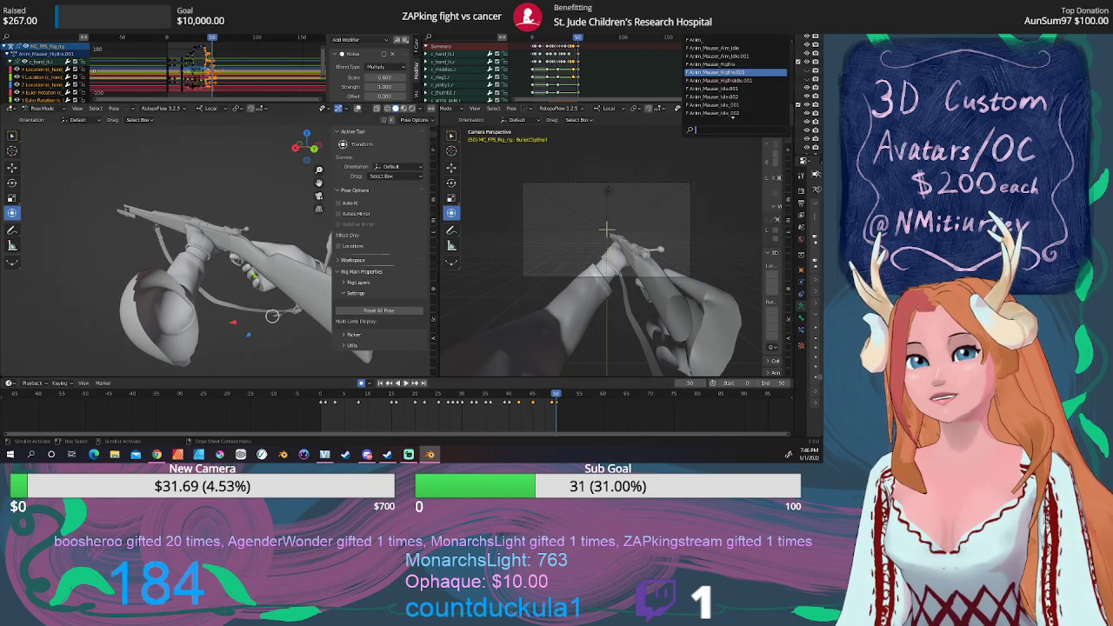
pyautogui.click(720, 80)
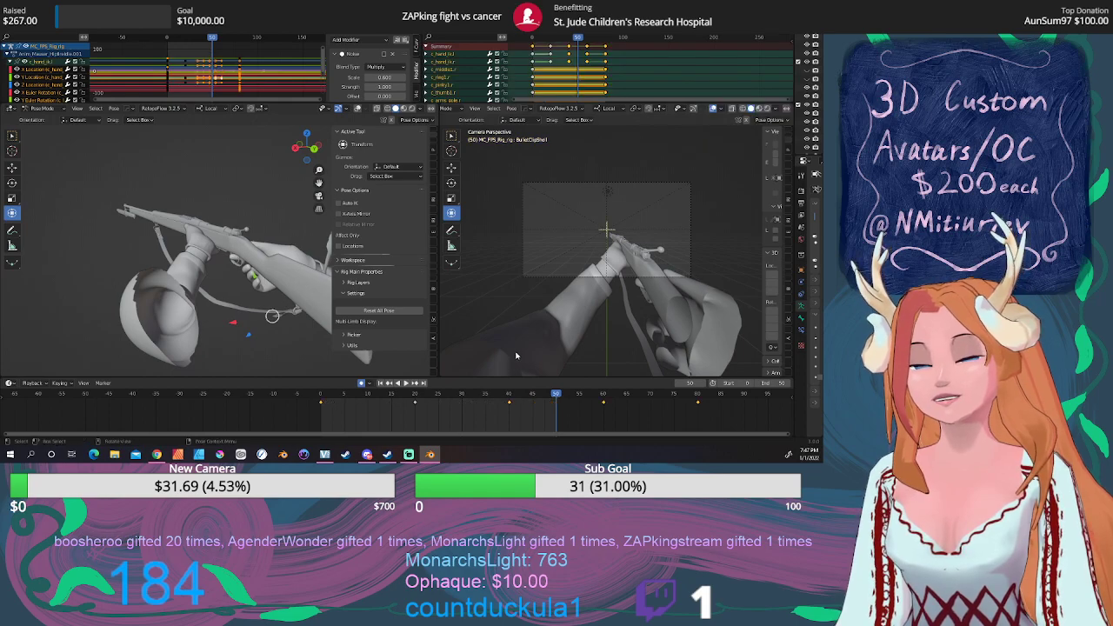
pyautogui.moveTo(534, 398); pyautogui.dragTo(324, 397)
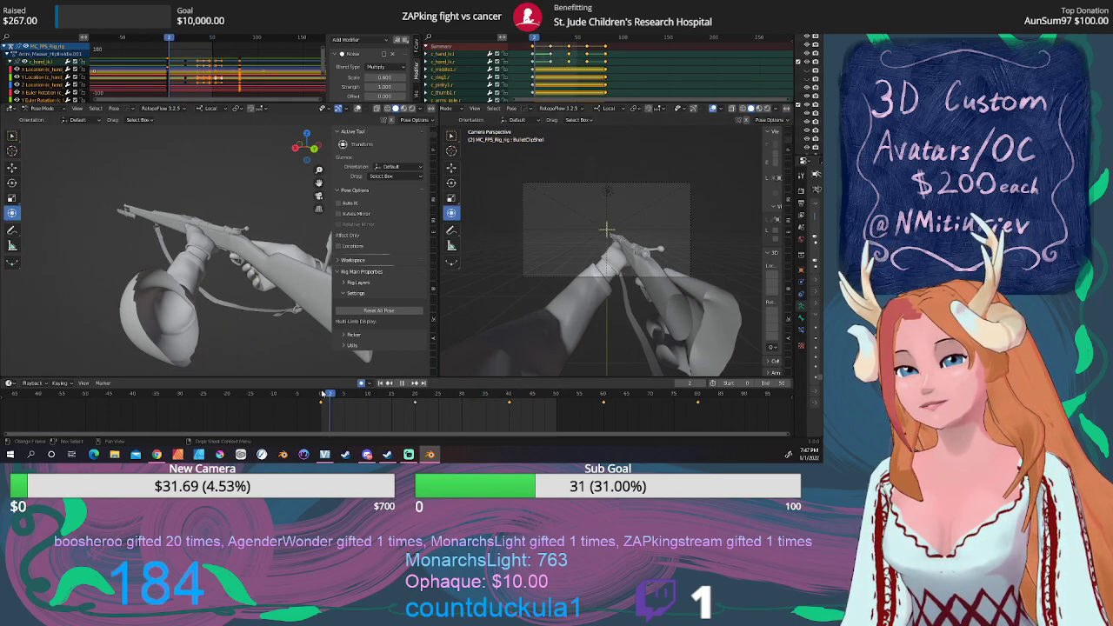
pyautogui.press('space')
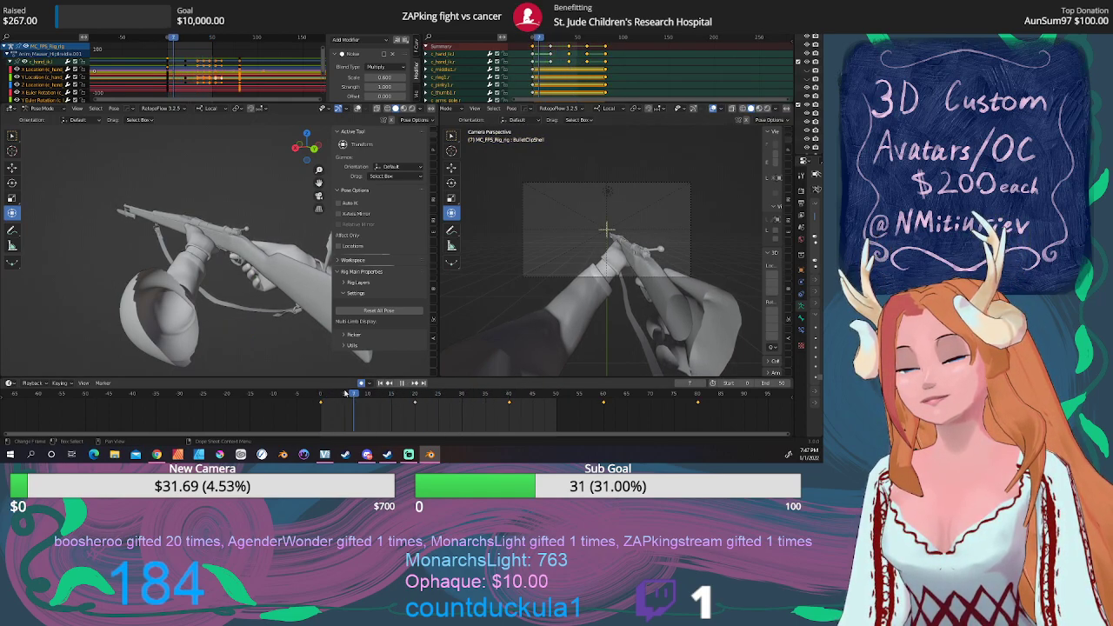
pyautogui.press('Escape')
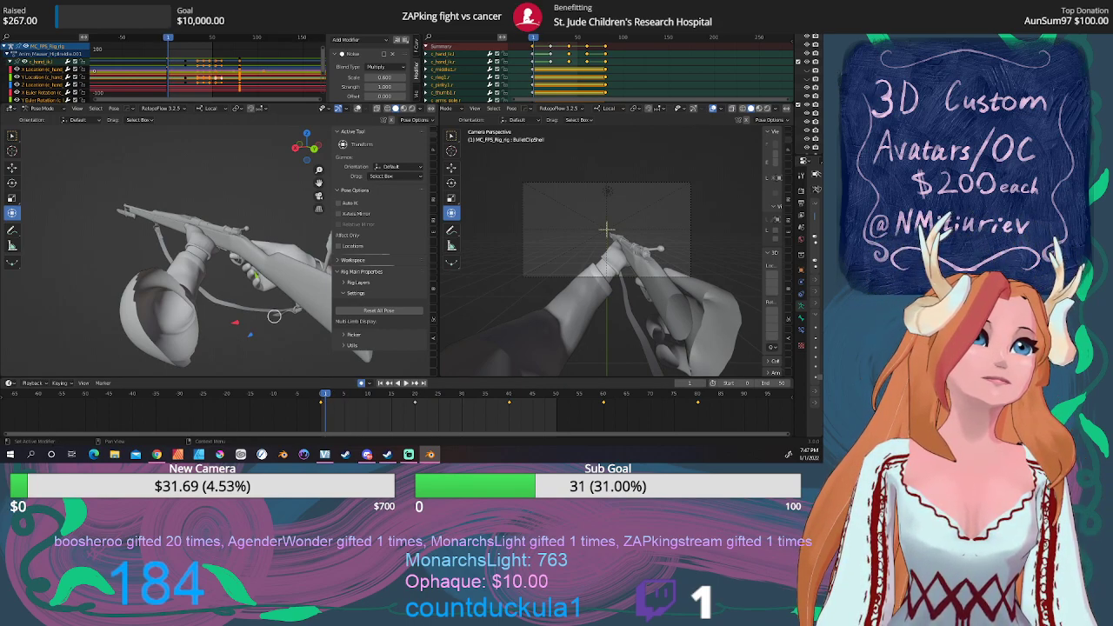
pyautogui.hotkey('alt', 'Tab')
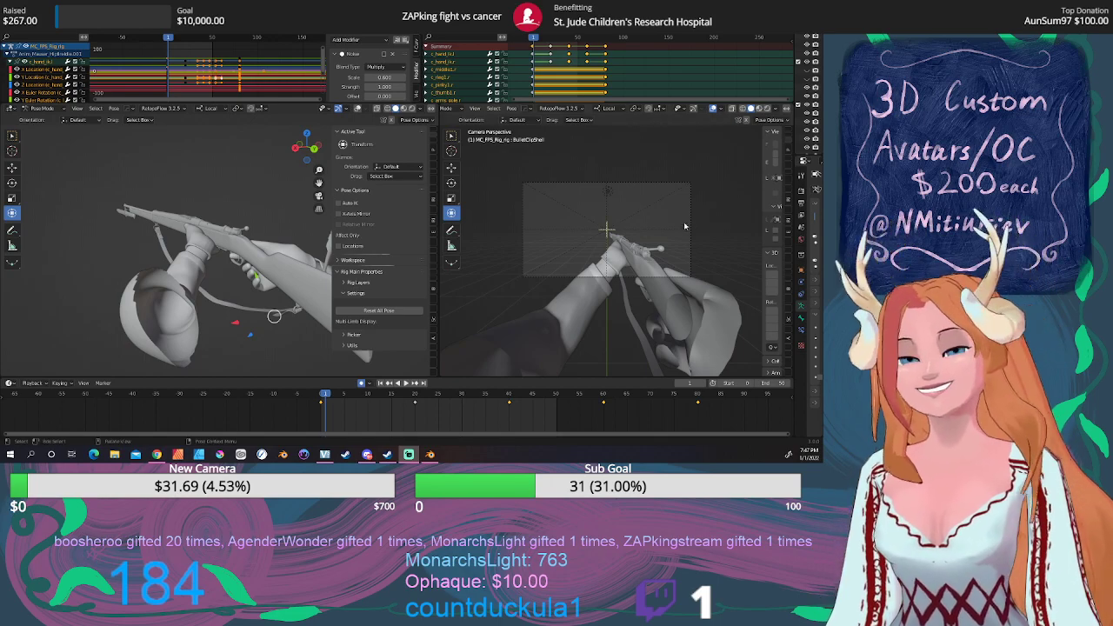
pyautogui.moveTo(365, 401); pyautogui.dragTo(339, 399)
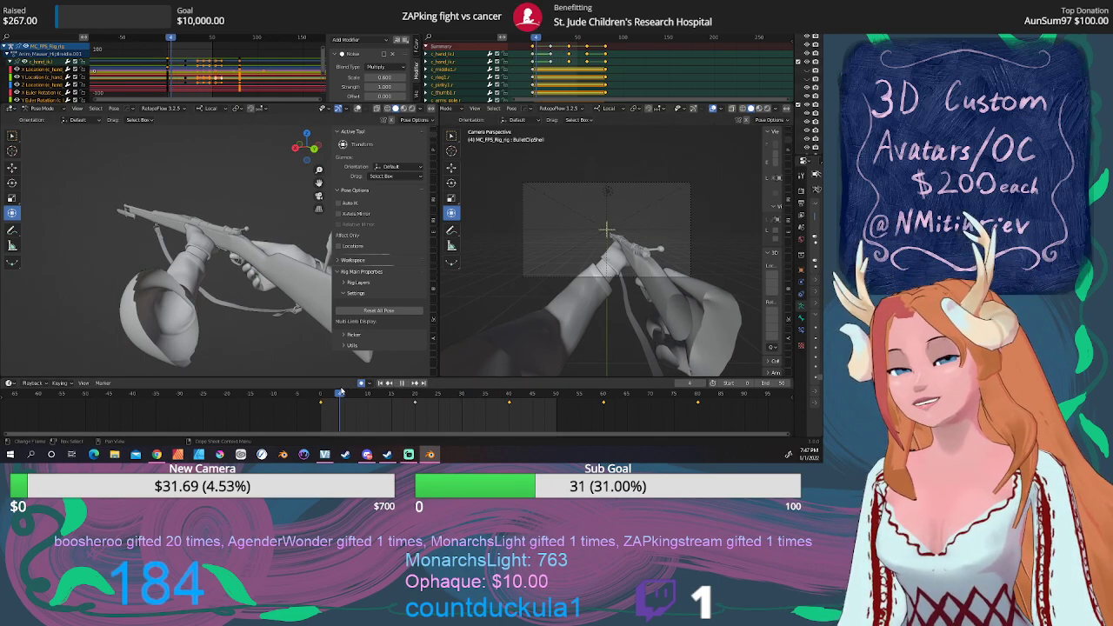
# Reselect the Anim_Mauser_HipfireIdle.001 action, set the end frame to 80 and start playback.
pyautogui.click(760, 37)
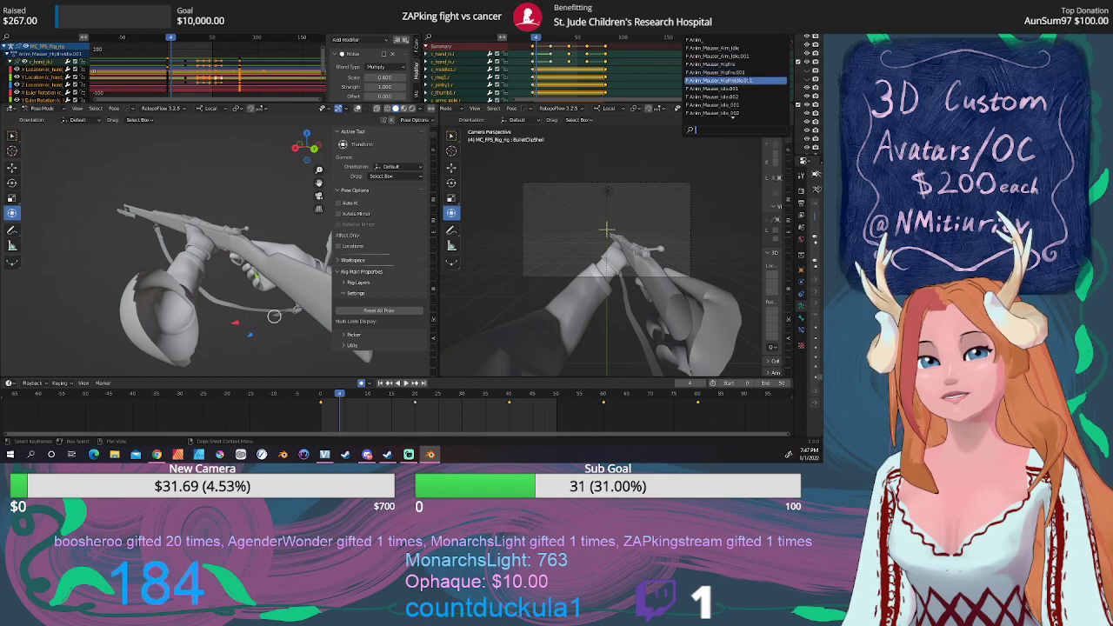
pyautogui.click(748, 79)
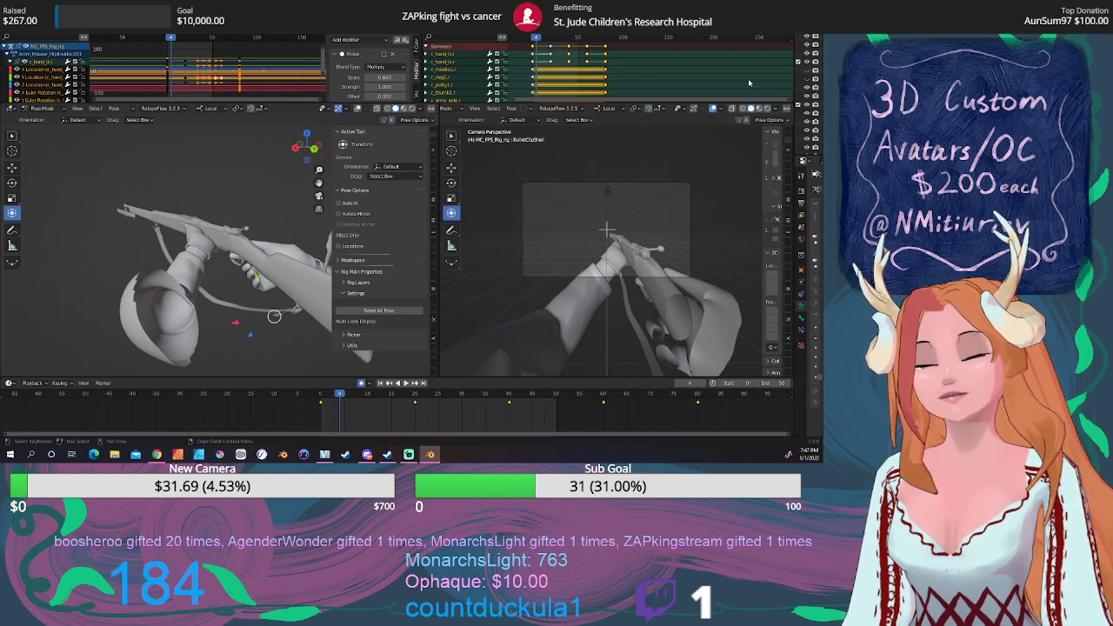
pyautogui.click(412, 383)
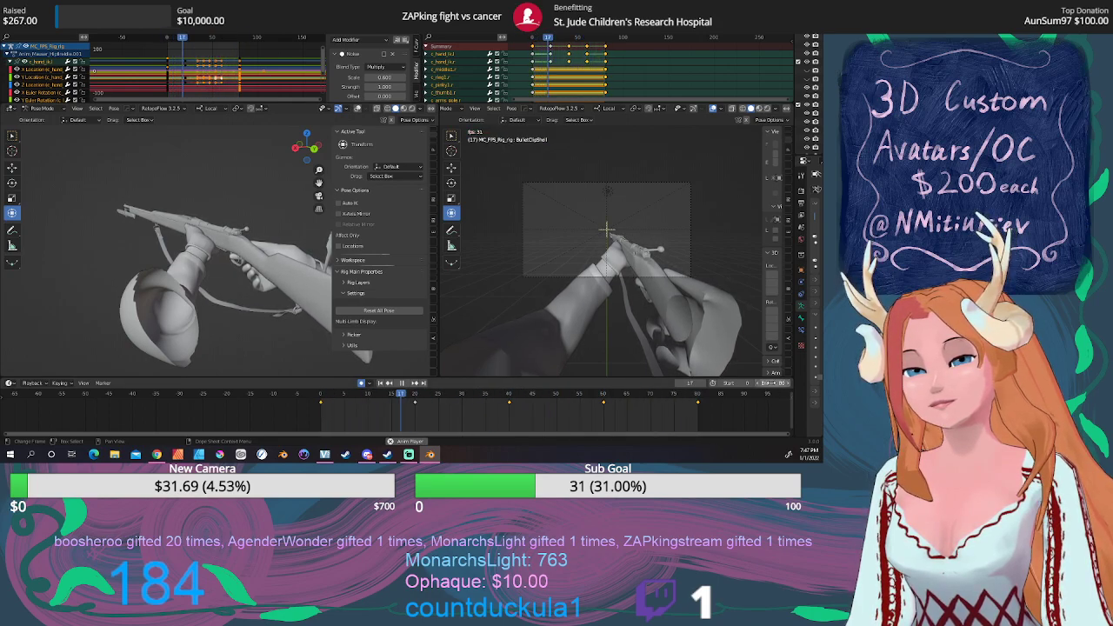
# Compare the two actions during playback by loading Anim_Mauser_Hipfire.001 and returning to Anim_Mauser_HipfireIdle.001.
pyautogui.click(688, 37)
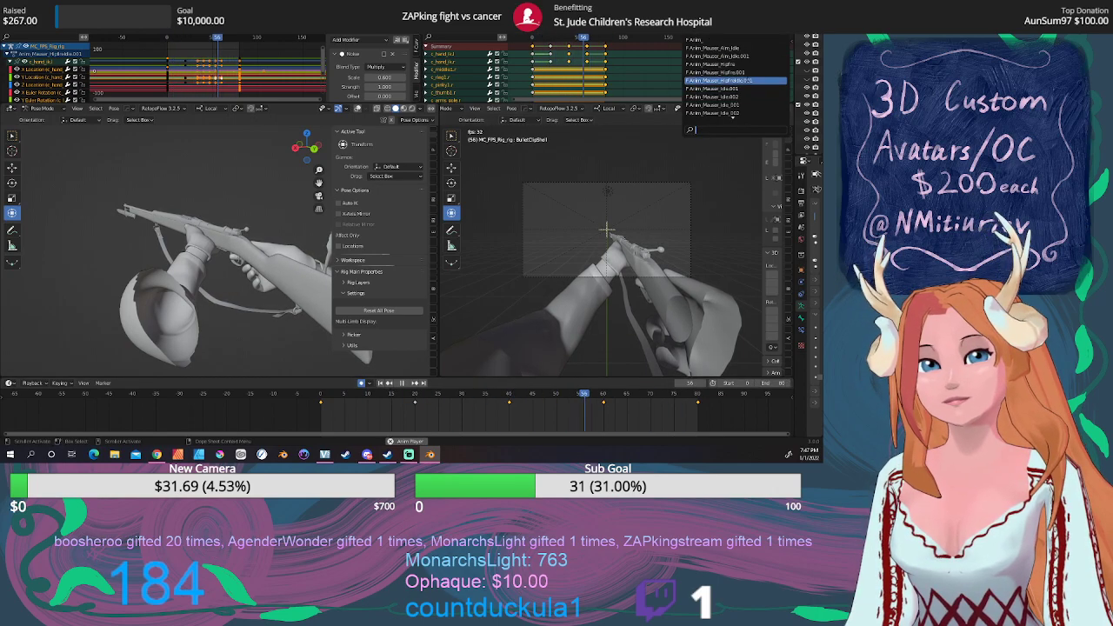
pyautogui.click(751, 76)
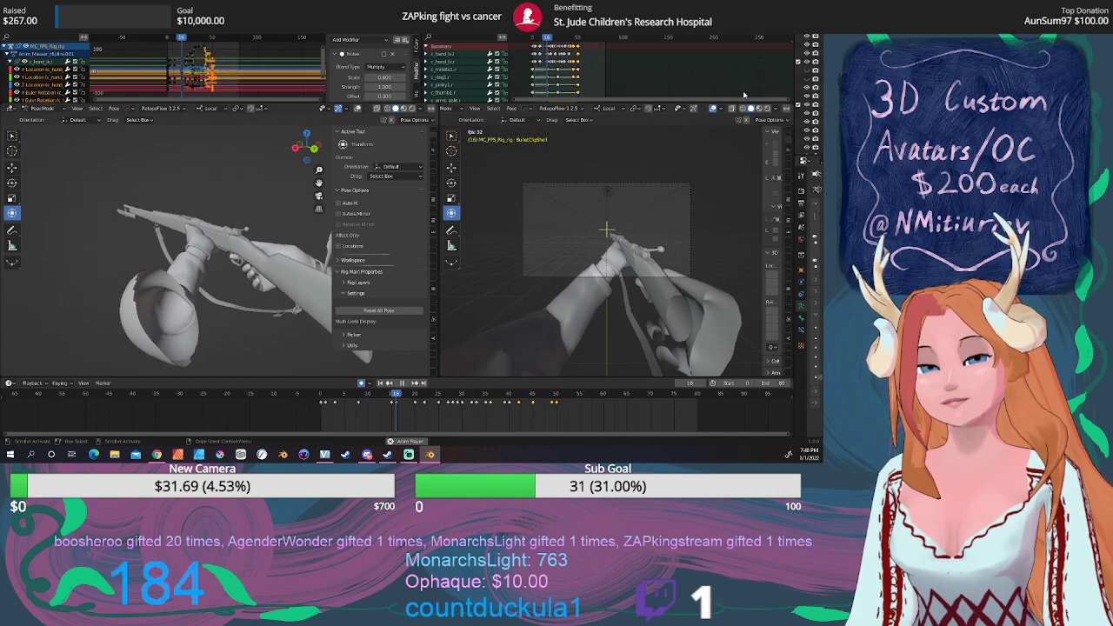
pyautogui.click(688, 38)
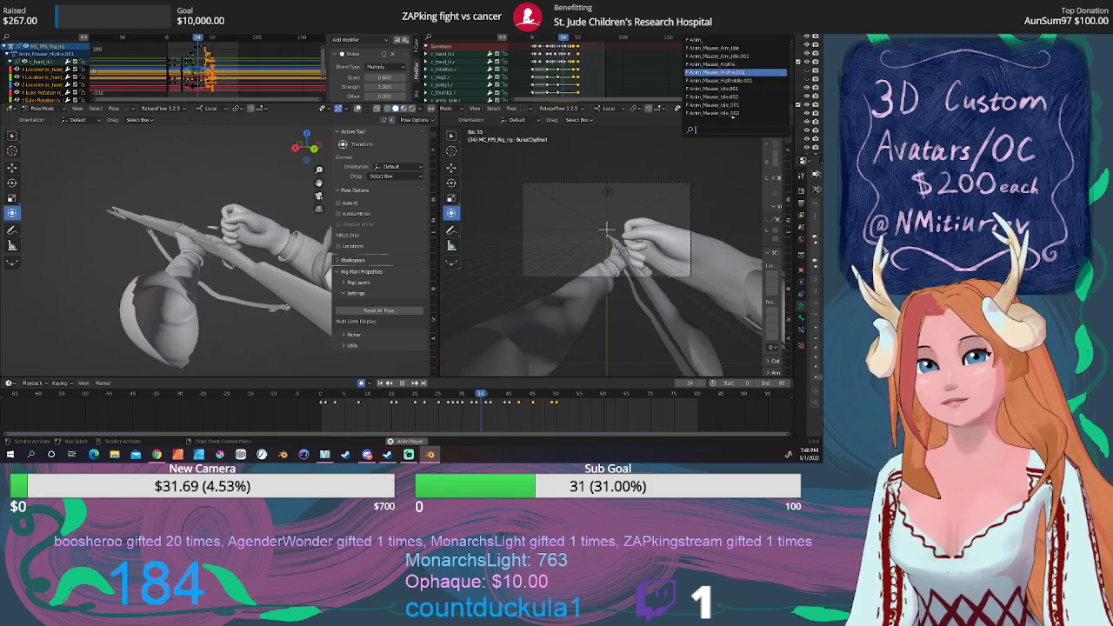
pyautogui.click(729, 77)
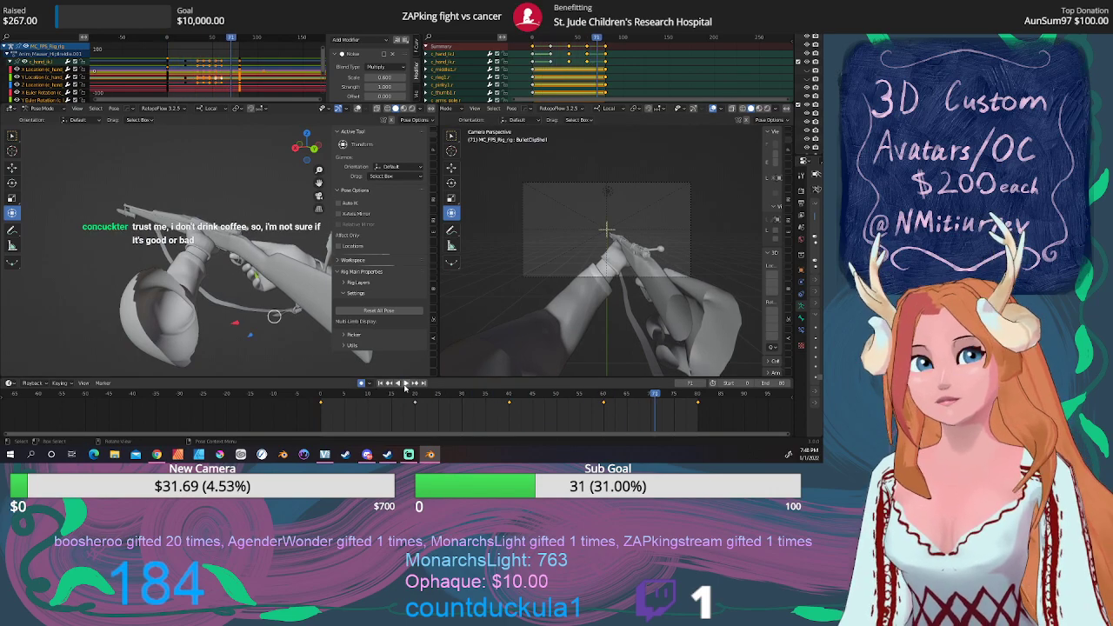
# Play the Anim_Mauser_HipfireIdle.001 action once more, stopping playback around frame 42.
pyautogui.click(404, 384)
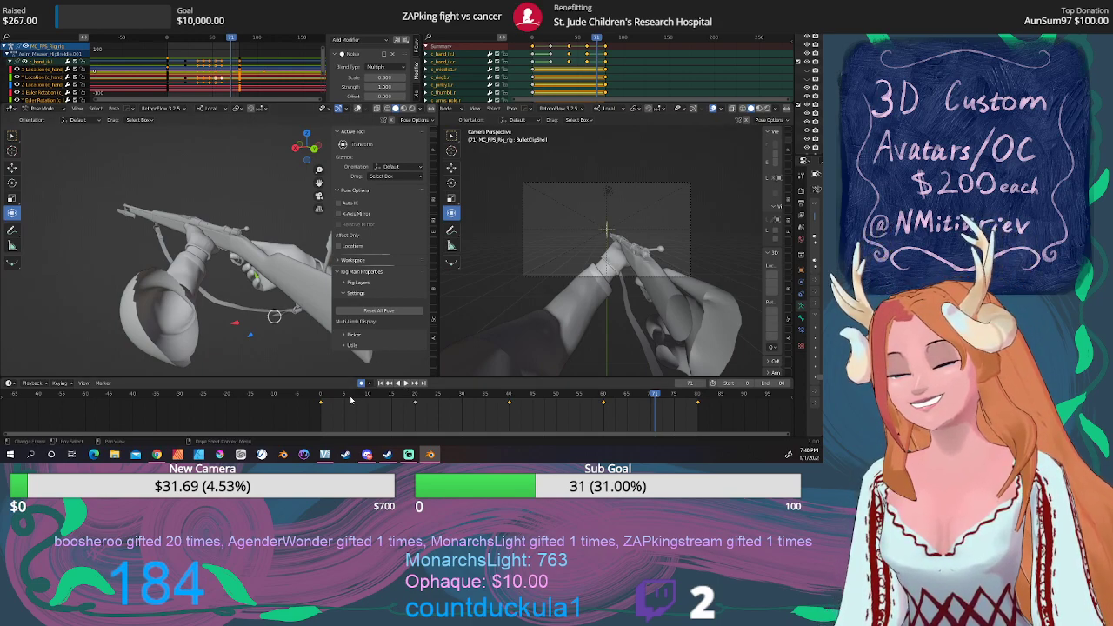
pyautogui.press('space')
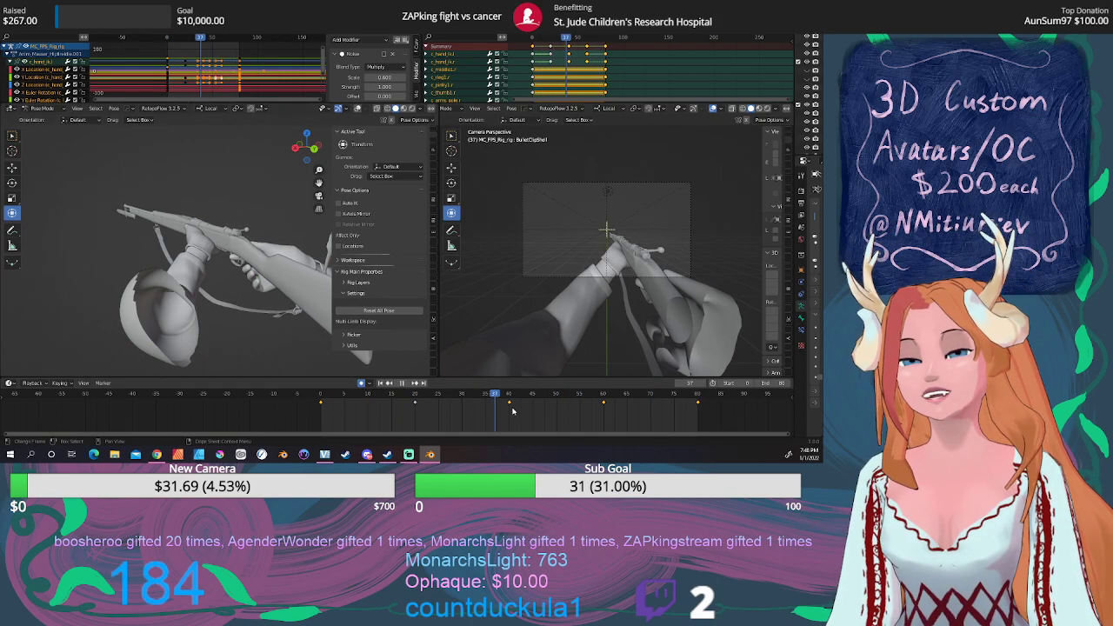
pyautogui.press('space')
# Load the Anim_Mauser_Aim_Idle.001 action, scrub to frame 49 and examine the rifle's sight alignment through the camera.
pyautogui.click(692, 32)
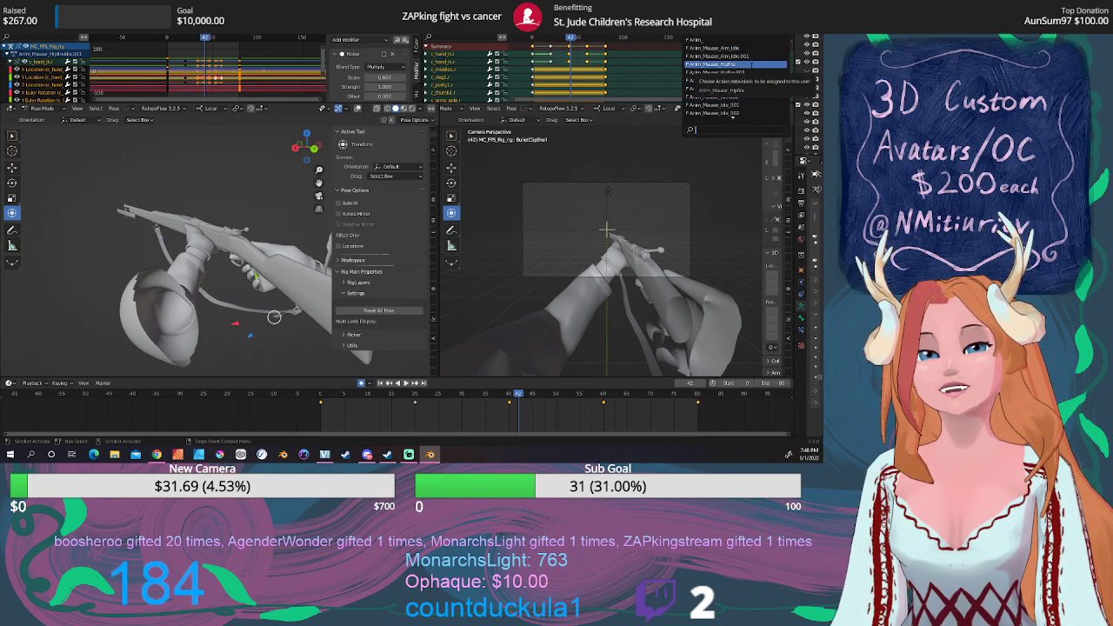
pyautogui.click(755, 62)
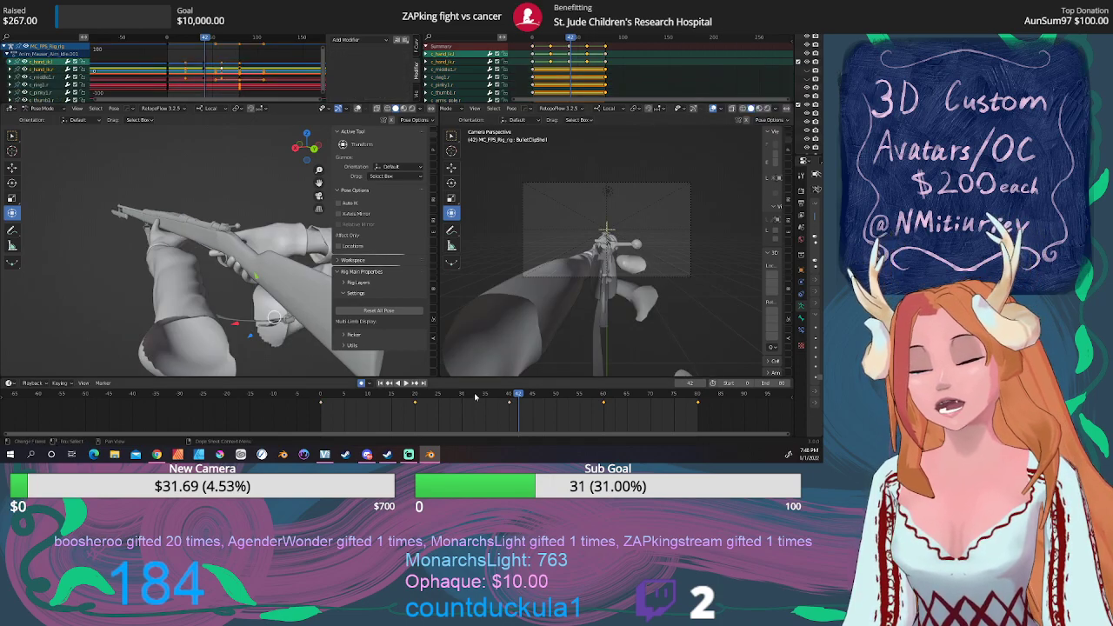
pyautogui.moveTo(477, 398); pyautogui.dragTo(553, 399)
pyautogui.scroll(5, 590, 272)
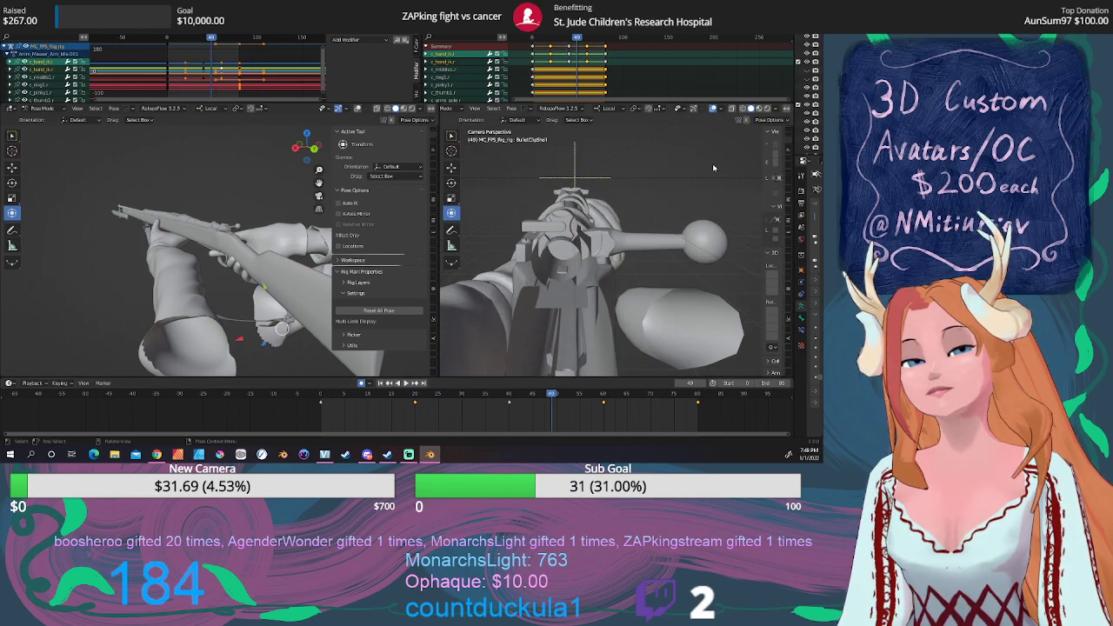
pyautogui.scroll(-4, 248, 279)
pyautogui.moveTo(248, 279); pyautogui.dragTo(209, 289, button='middle')
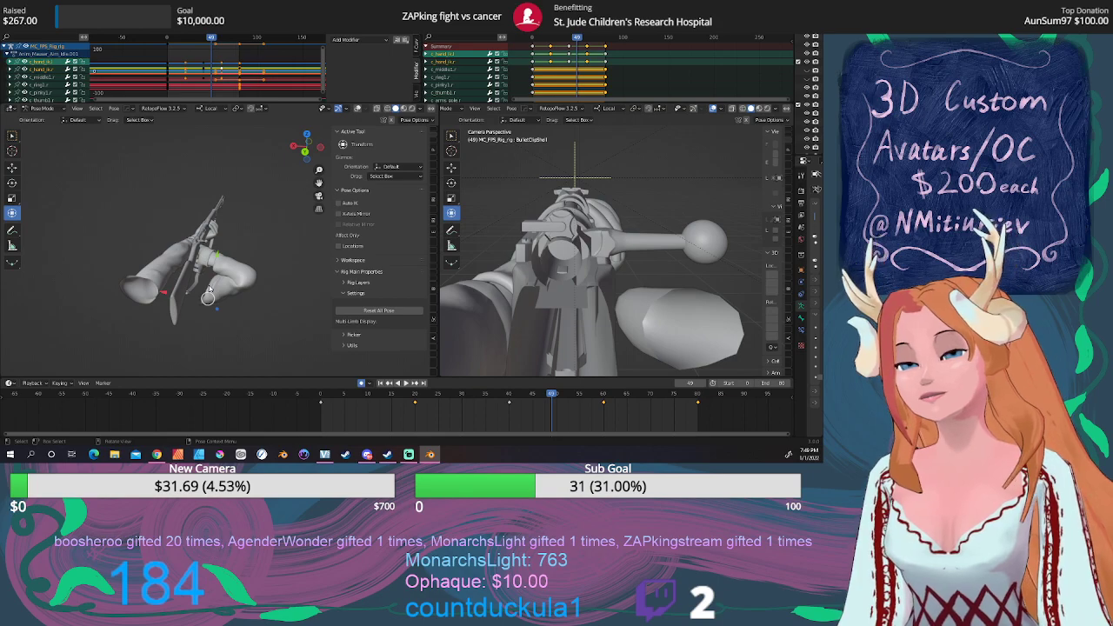
pyautogui.press('KP_0')
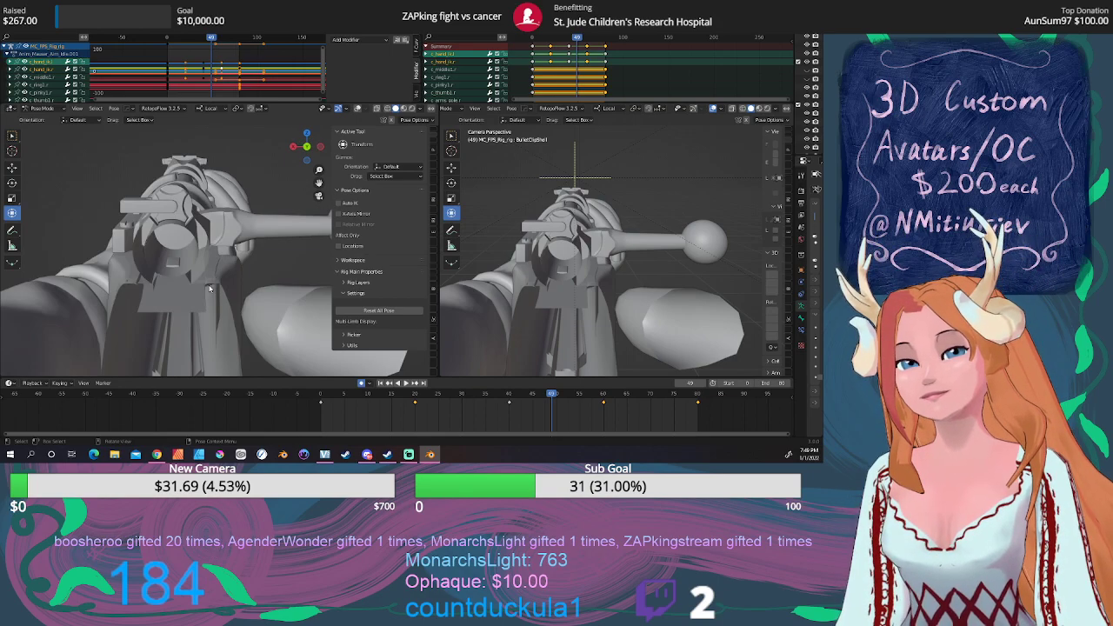
pyautogui.press('KP_0')
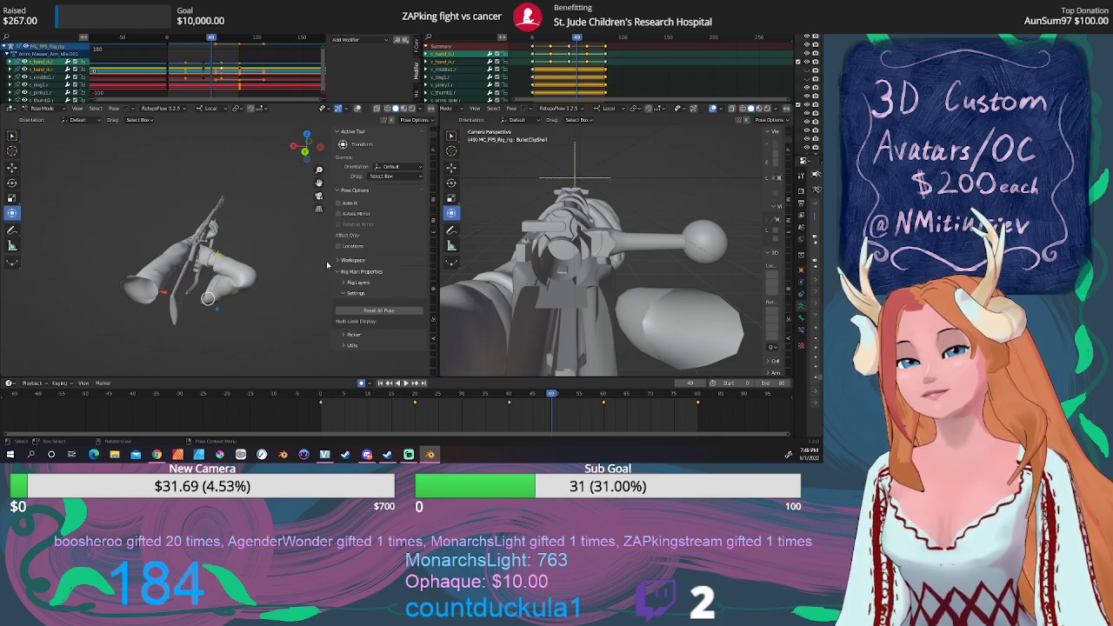
# Return to the Anim_Mauser_HipfireIdle.001 action and inspect the muzzle's position against the centre crosshair in the camera view.
pyautogui.click(687, 32)
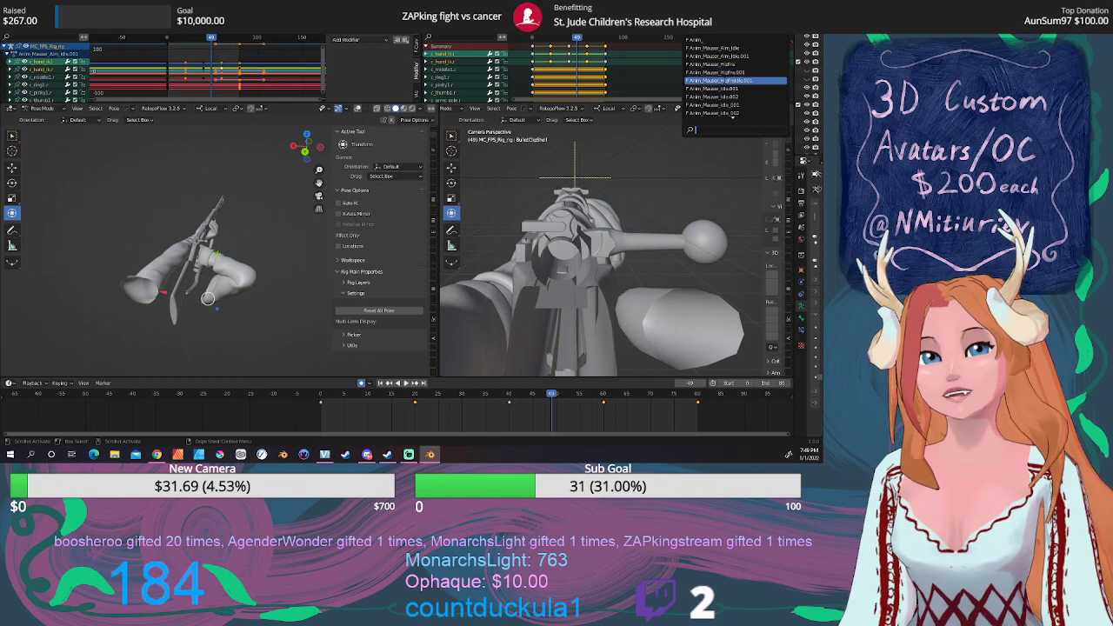
pyautogui.click(723, 79)
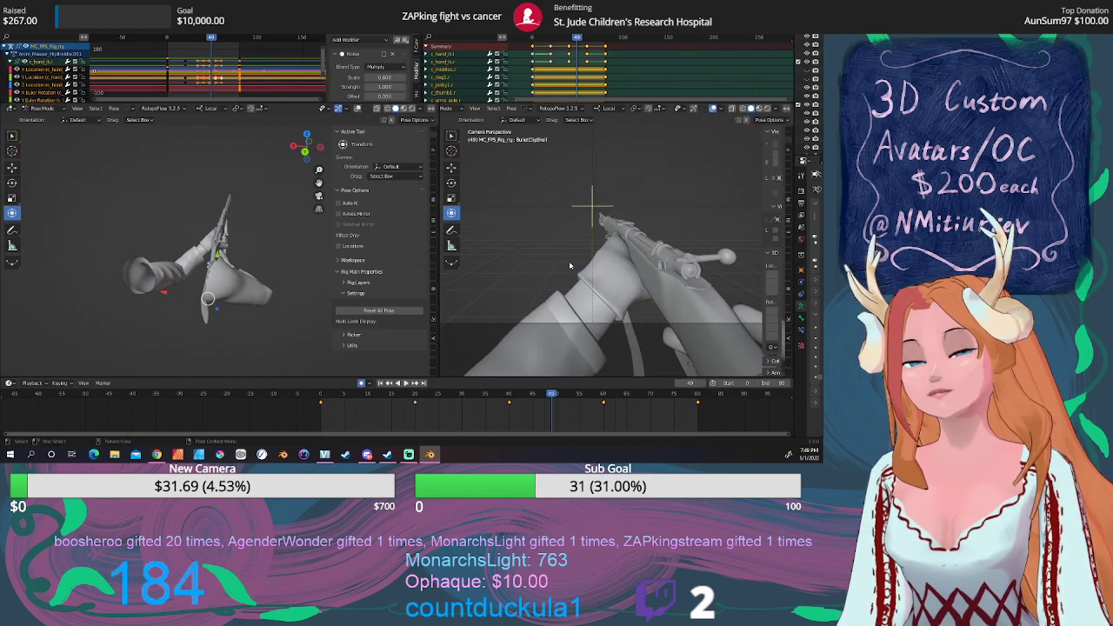
pyautogui.keyDown('ctrl'); pyautogui.moveTo(570, 265); pyautogui.dragTo(634, 278, button='middle'); pyautogui.keyUp('ctrl')
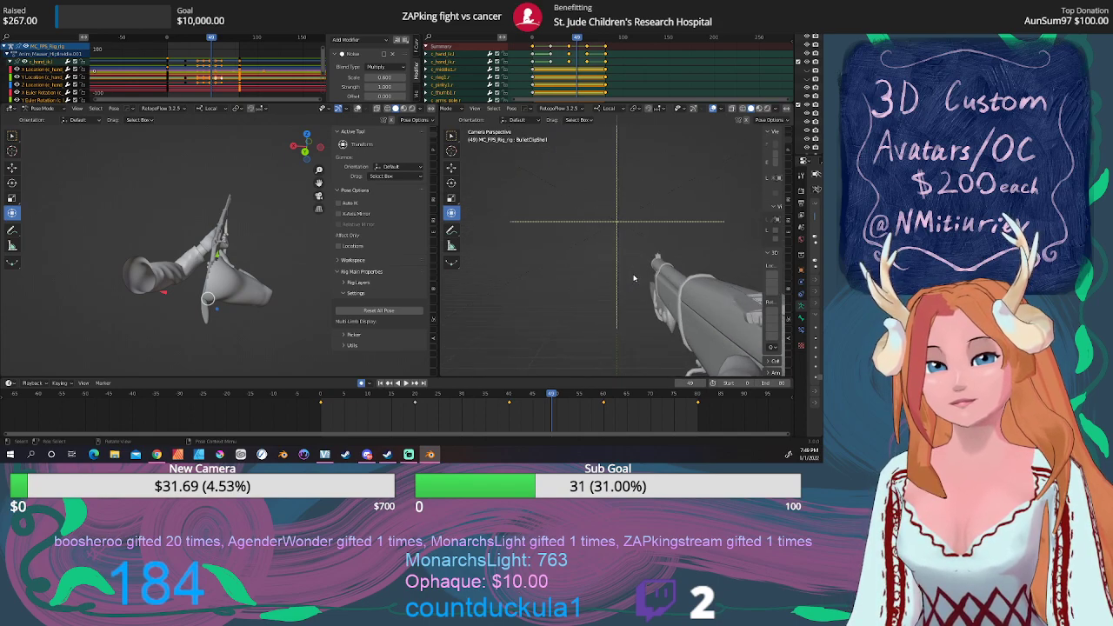
pyautogui.scroll(4, 633, 278)
pyautogui.keyDown('shift'); pyautogui.moveTo(635, 238); pyautogui.dragTo(626, 302, button='middle'); pyautogui.keyUp('shift')
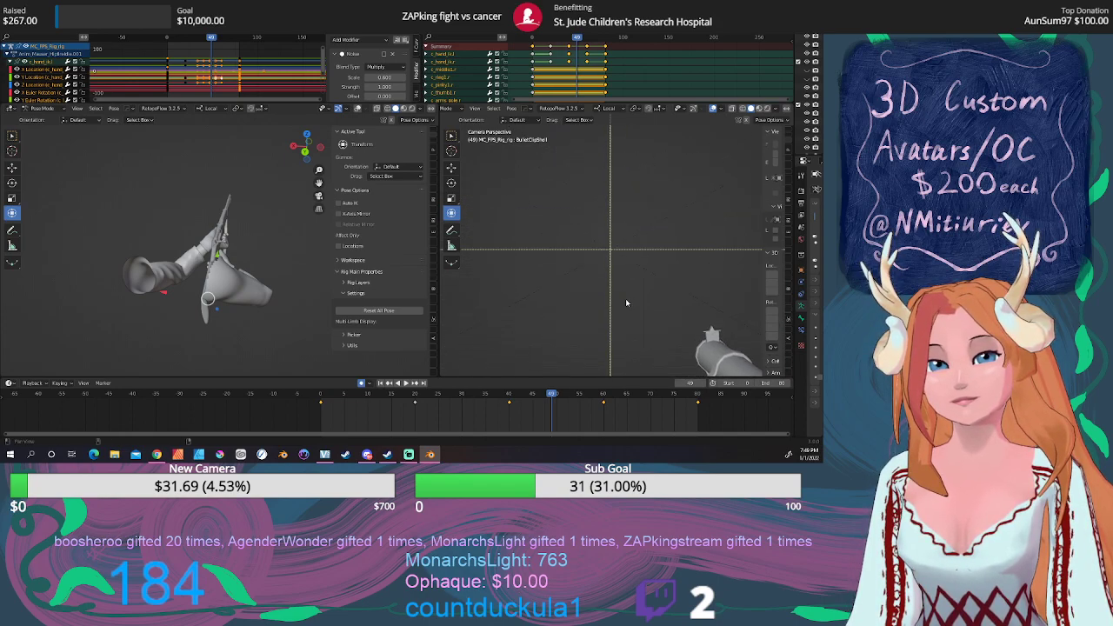
pyautogui.scroll(3, 626, 303)
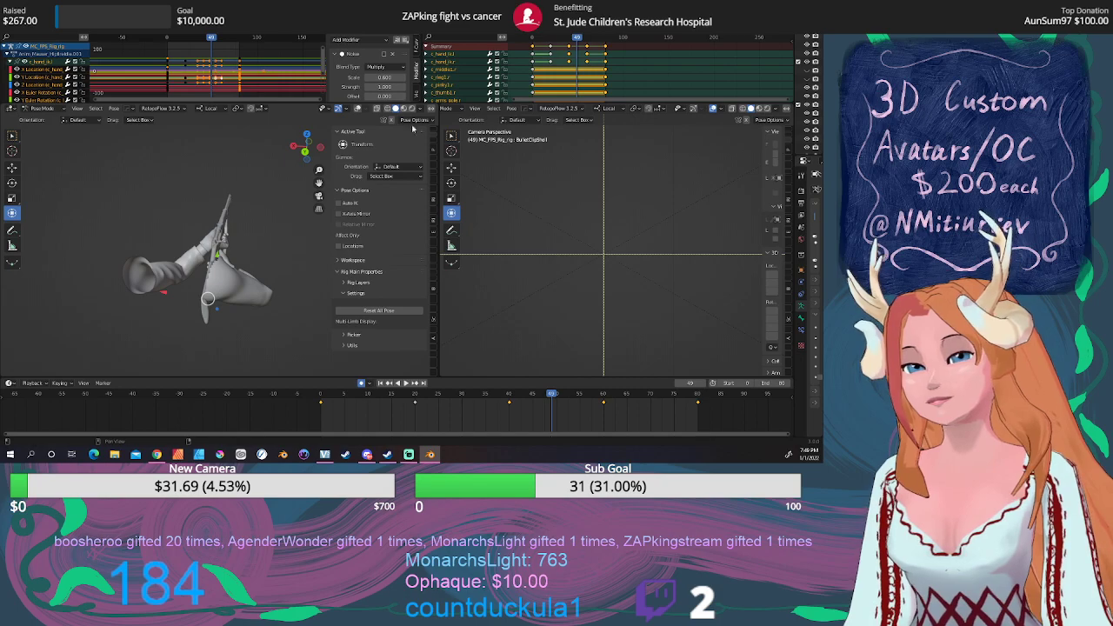
# Show the overlays in the free 3D viewport and examine the rifle's aim relative to the crosshair in the camera view.
pyautogui.click(357, 108)
pyautogui.moveTo(289, 204); pyautogui.dragTo(260, 226, button='middle')
pyautogui.scroll(-8, 605, 252)
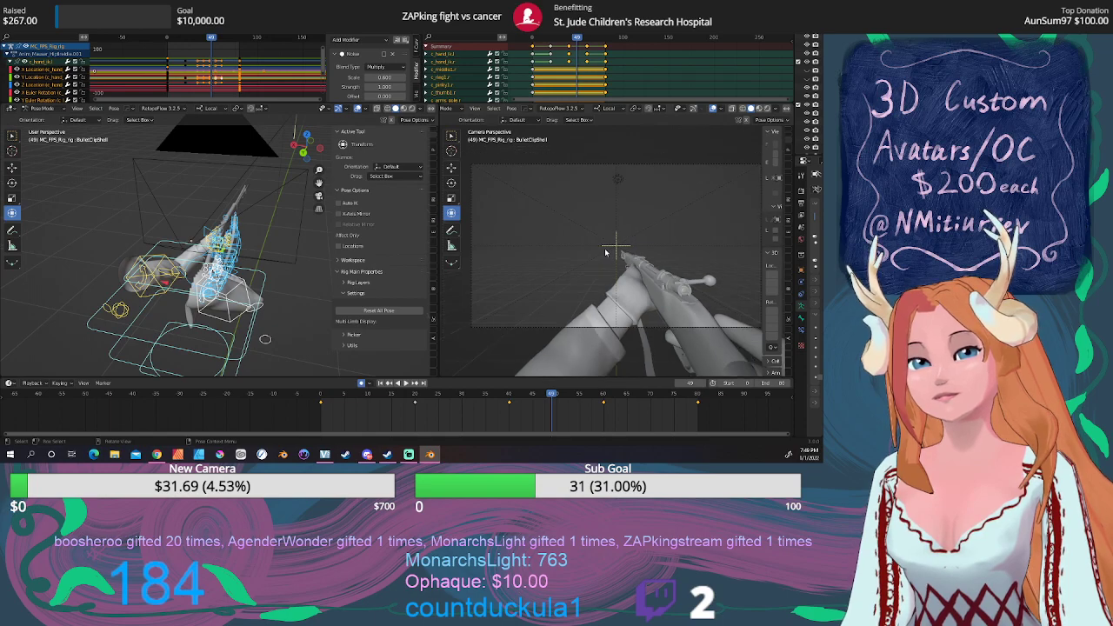
pyautogui.scroll(15, 606, 252)
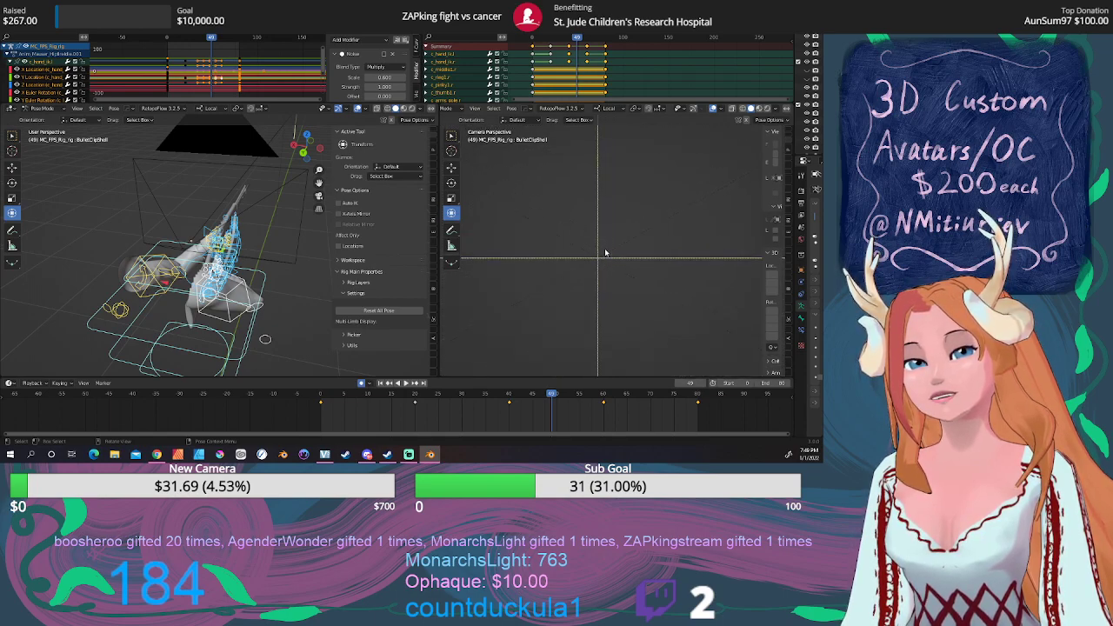
pyautogui.scroll(5, 606, 252)
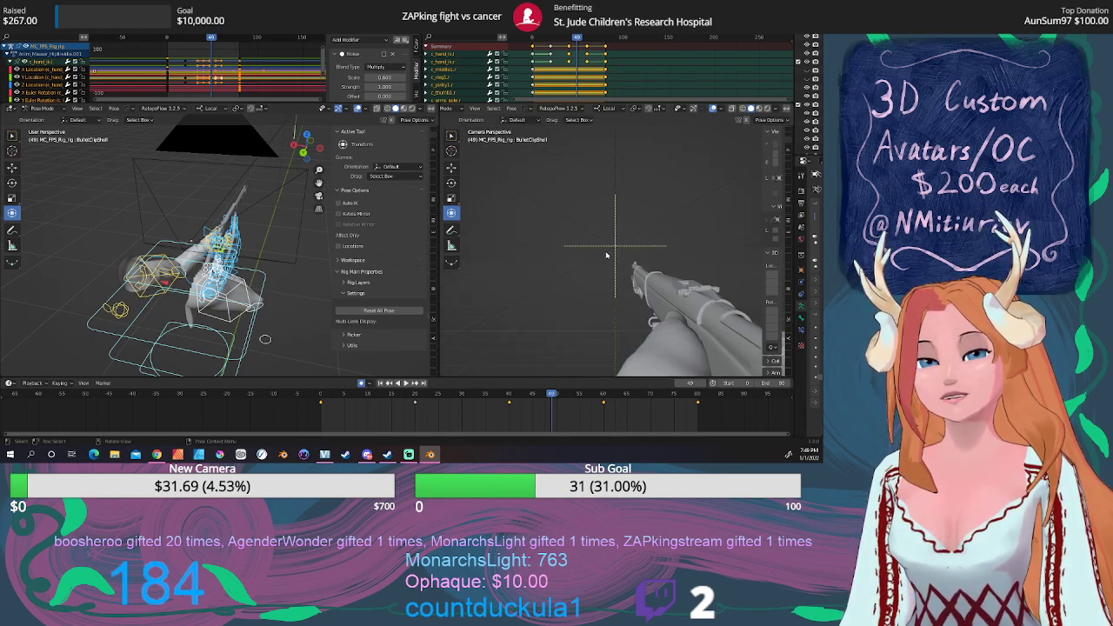
pyautogui.scroll(-3, 606, 255)
pyautogui.keyDown('shift'); pyautogui.moveTo(614, 308); pyautogui.dragTo(610, 207, button='middle'); pyautogui.keyUp('shift')
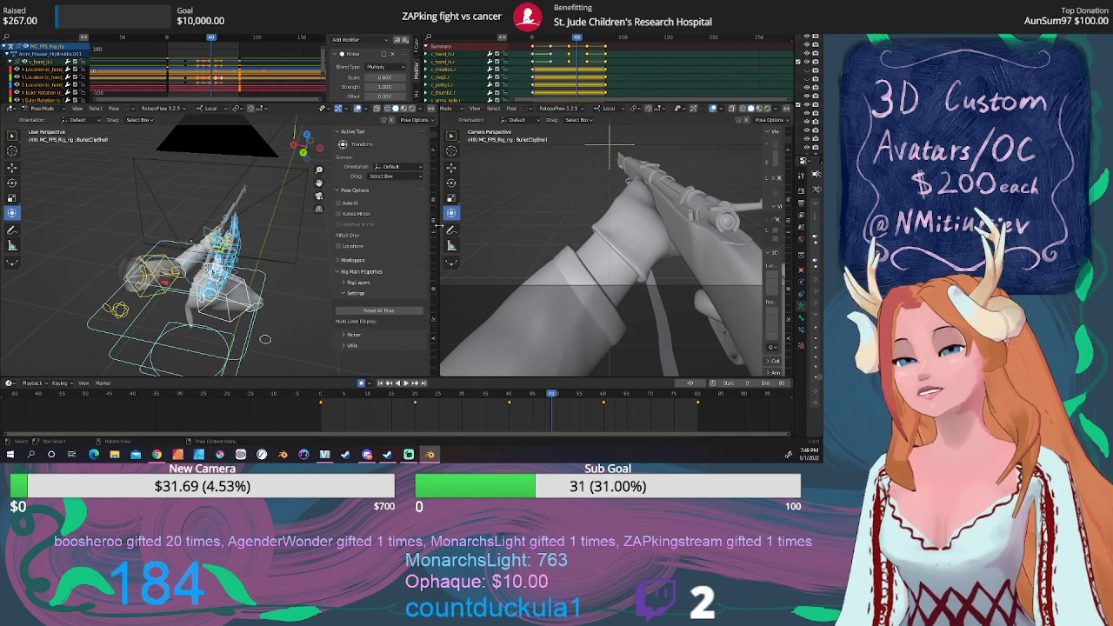
# Play the hipfire idle action from its opening frames, replaying the range several times and stopping at frame 12.
pyautogui.click(323, 398)
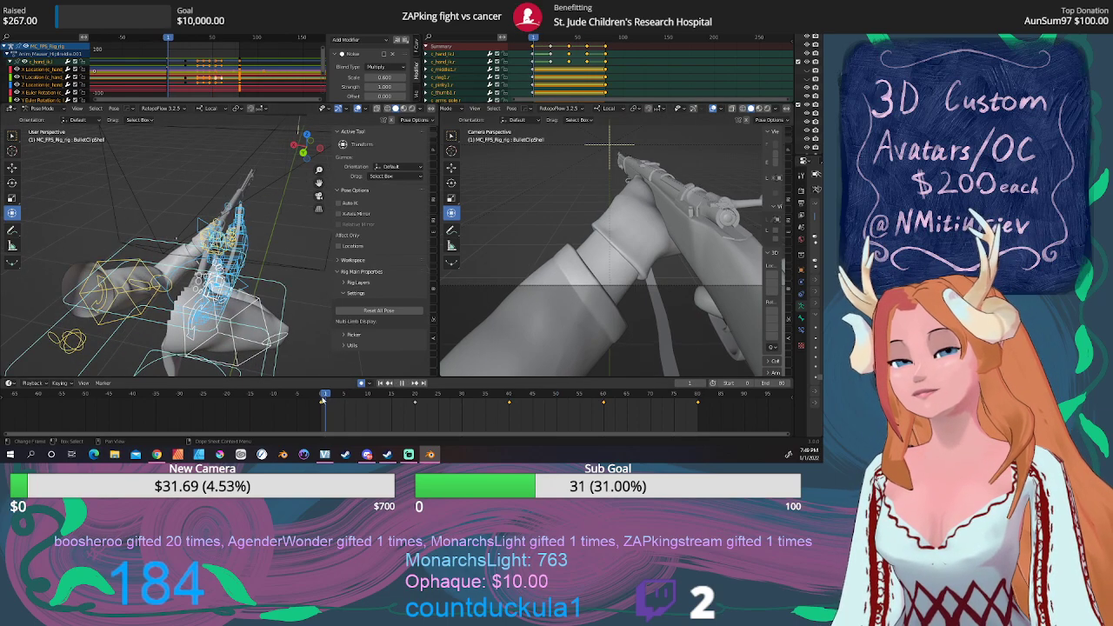
pyautogui.press('space')
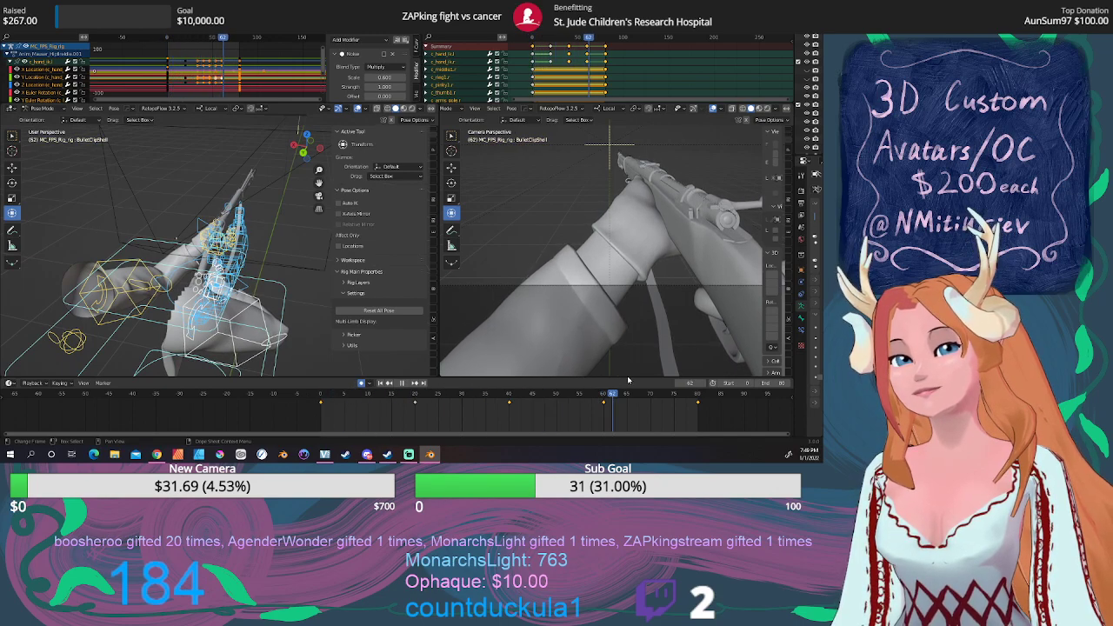
pyautogui.moveTo(628, 380); pyautogui.dragTo(342, 382)
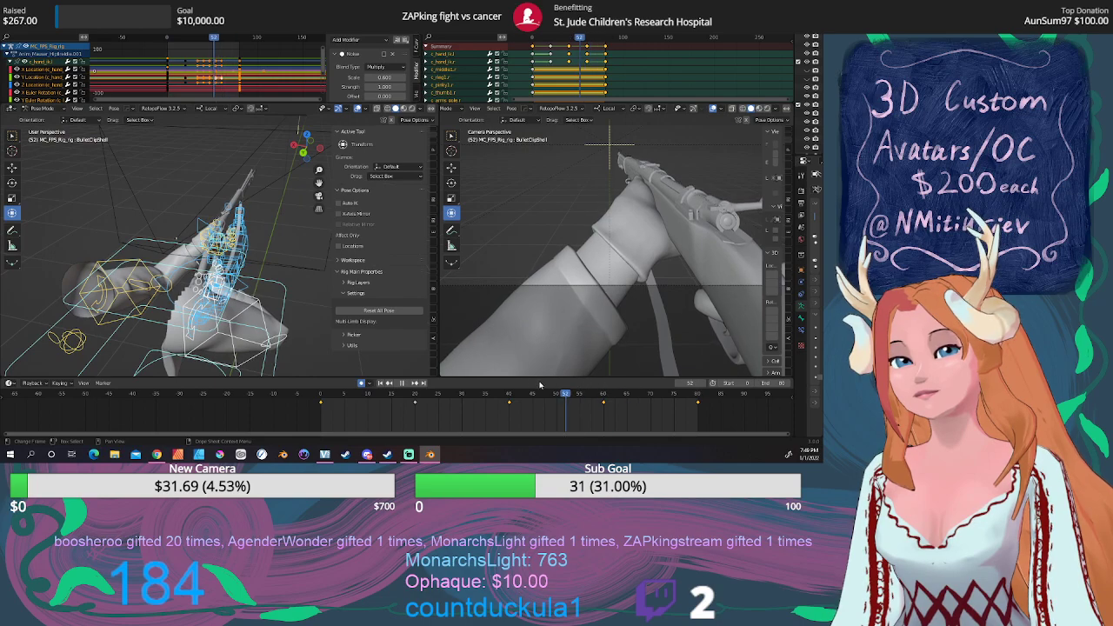
pyautogui.moveTo(539, 384); pyautogui.dragTo(340, 393)
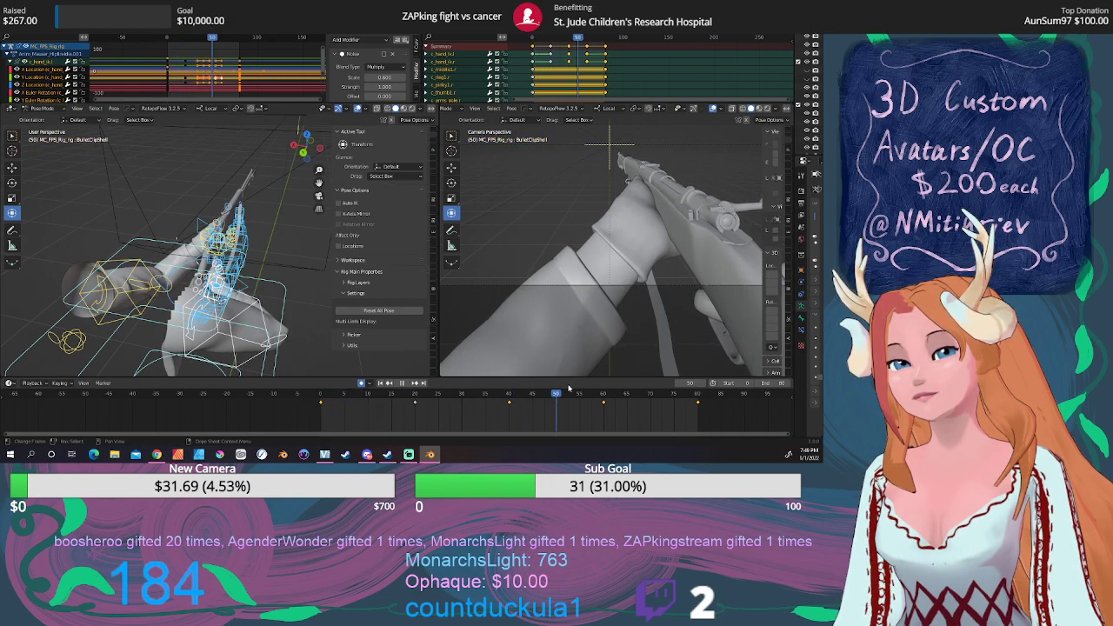
pyautogui.click(371, 393)
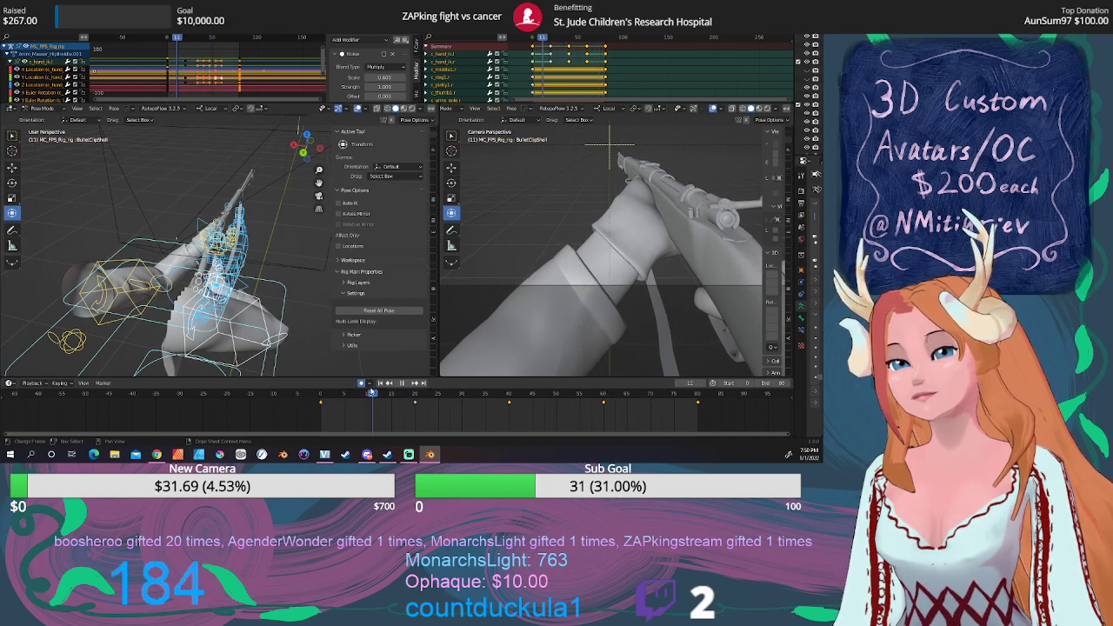
pyautogui.moveTo(371, 393); pyautogui.dragTo(378, 393)
# Load the Anim_Mauser_Run action, set the end frame to 40 and play the run cycle.
pyautogui.click(689, 30)
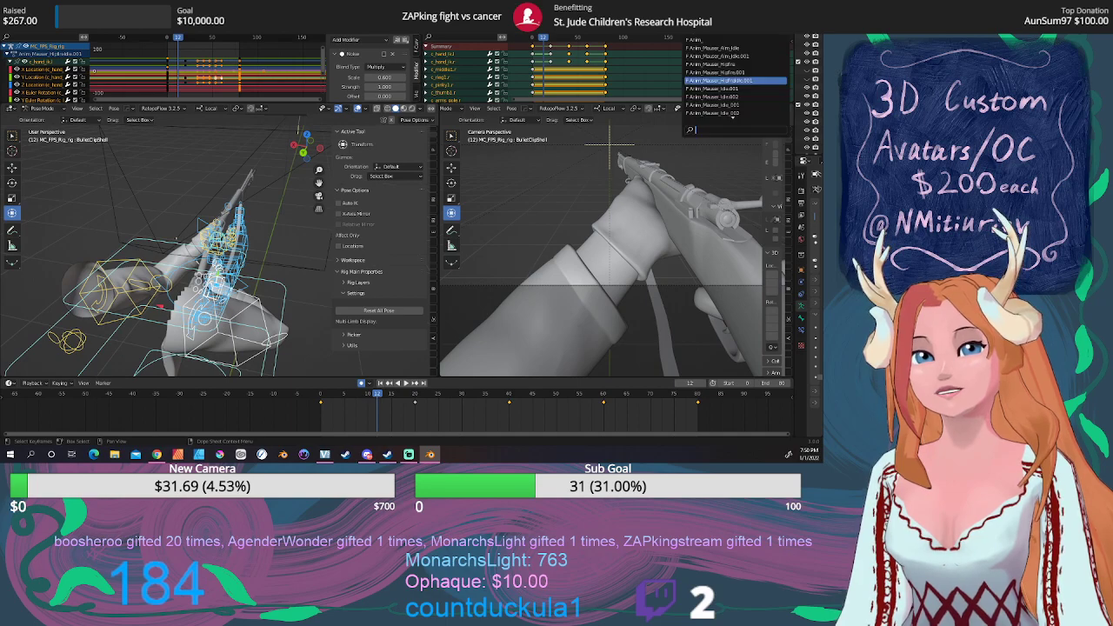
pyautogui.scroll(-10, 736, 85)
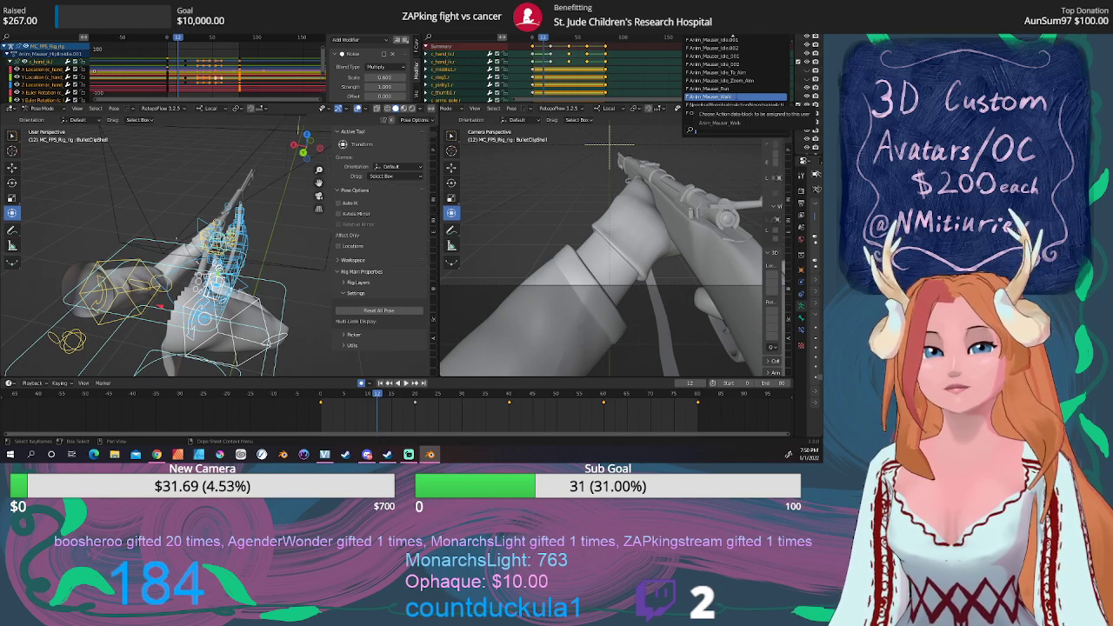
pyautogui.click(735, 96)
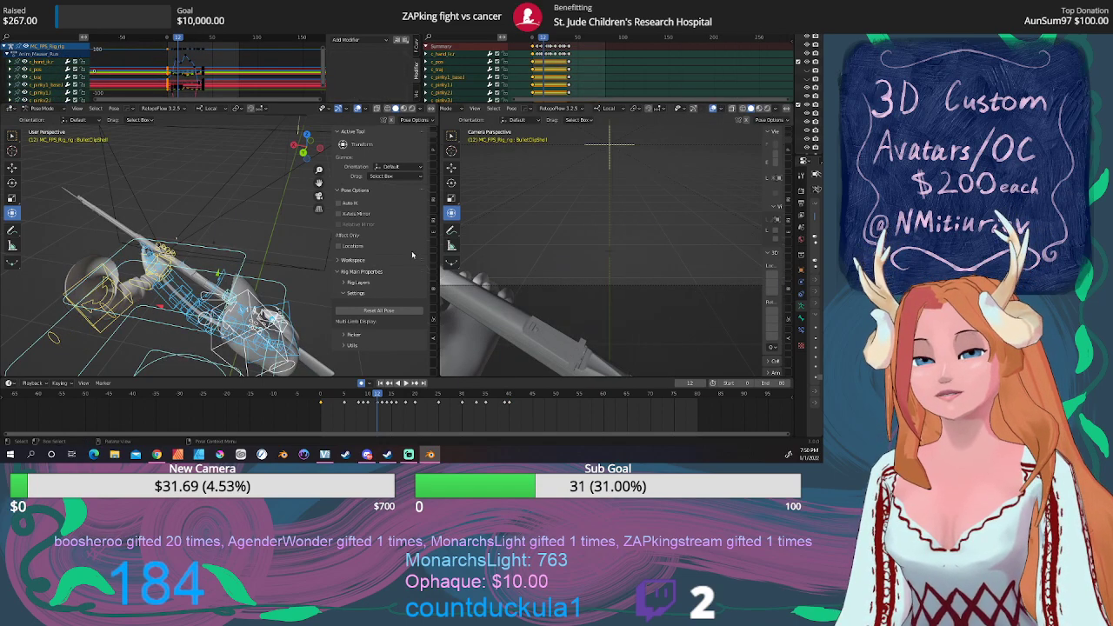
pyautogui.click(404, 382)
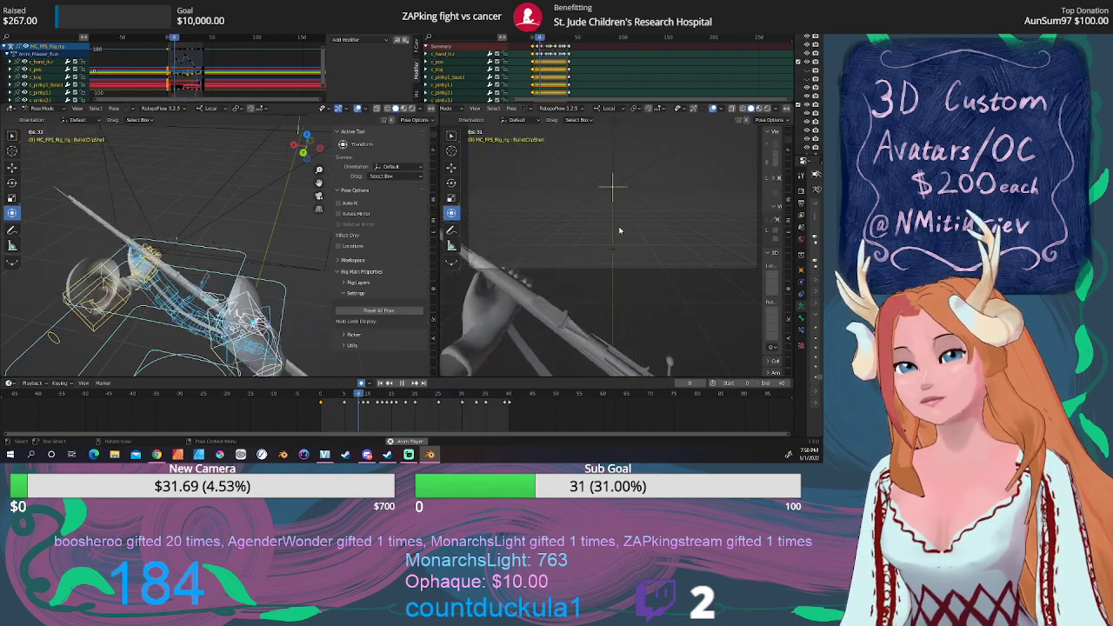
# Switch to the Anim_Mauser_Walk action during playback, watch it and stop at frame 26.
pyautogui.click(689, 31)
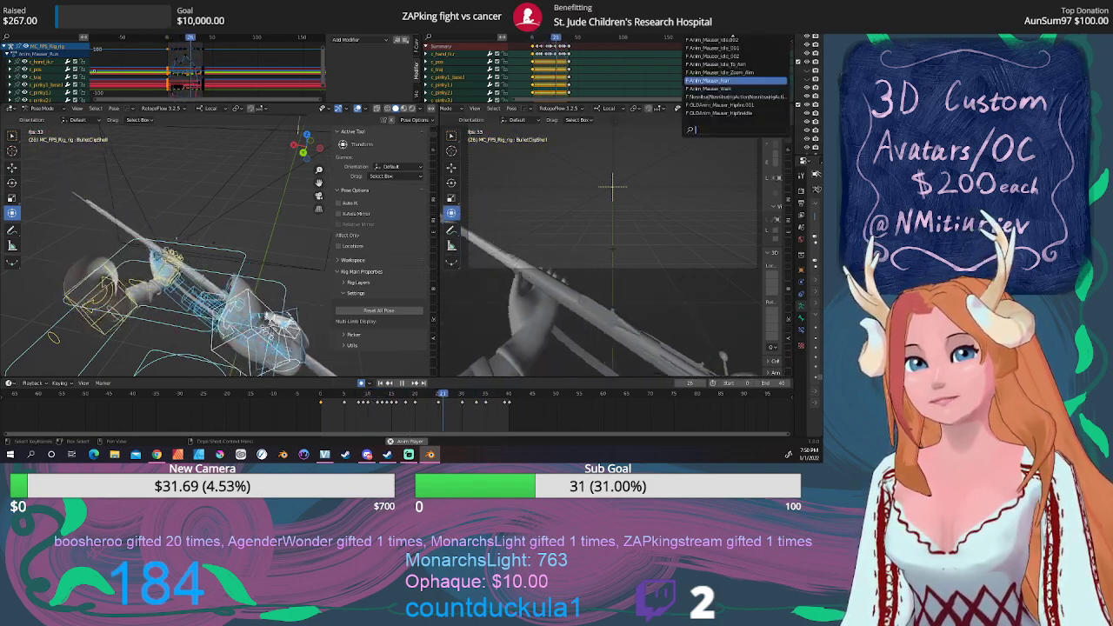
pyautogui.click(716, 90)
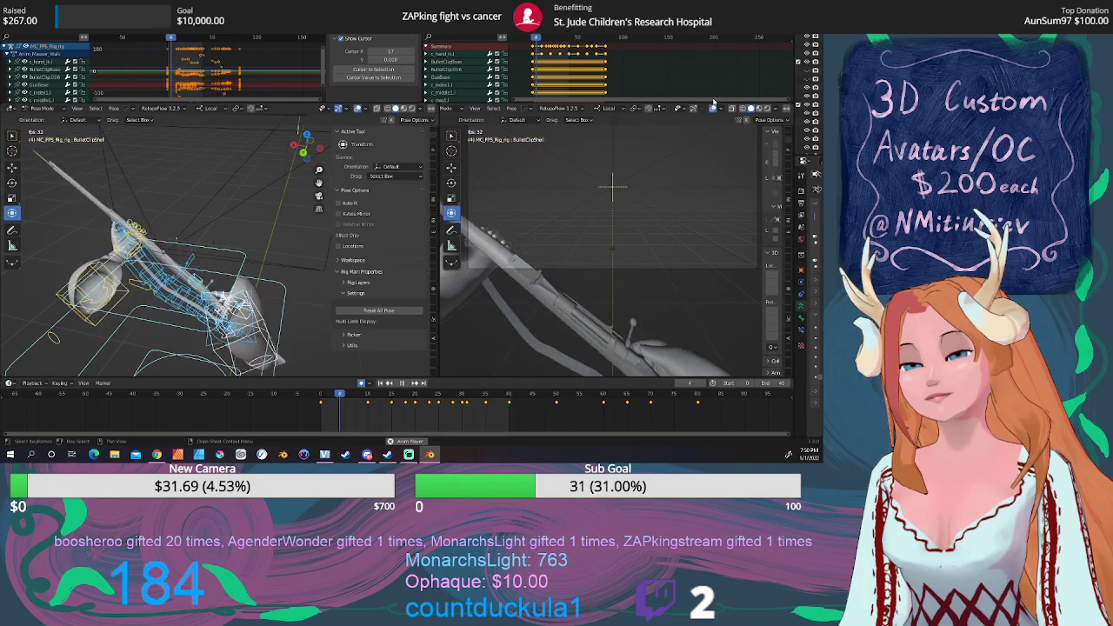
pyautogui.click(403, 384)
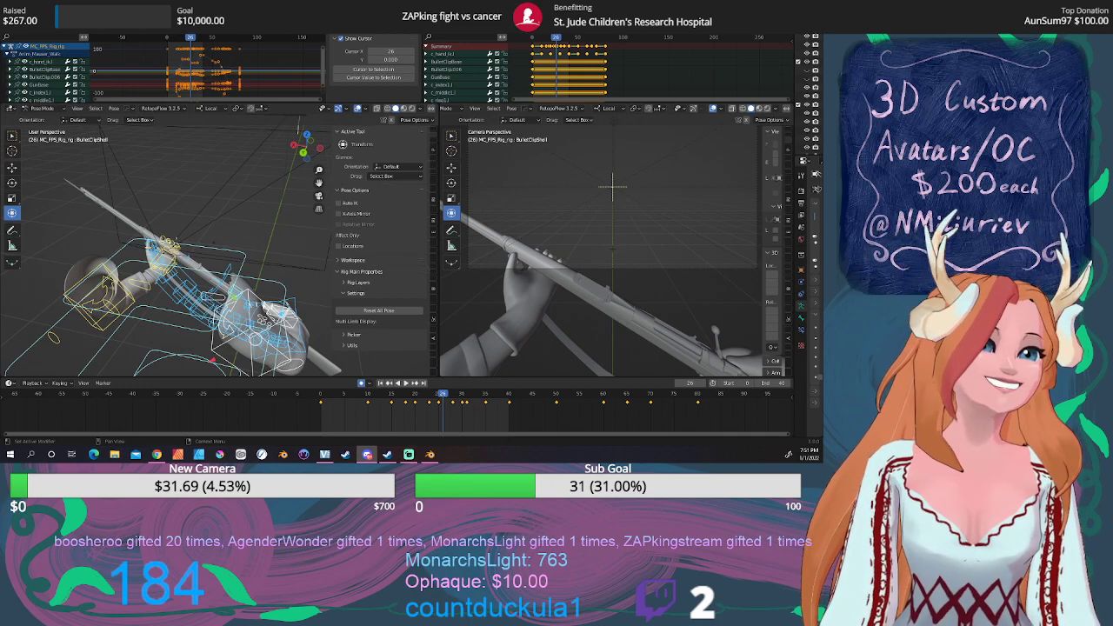
pyautogui.hotkey('alt', 'Tab')
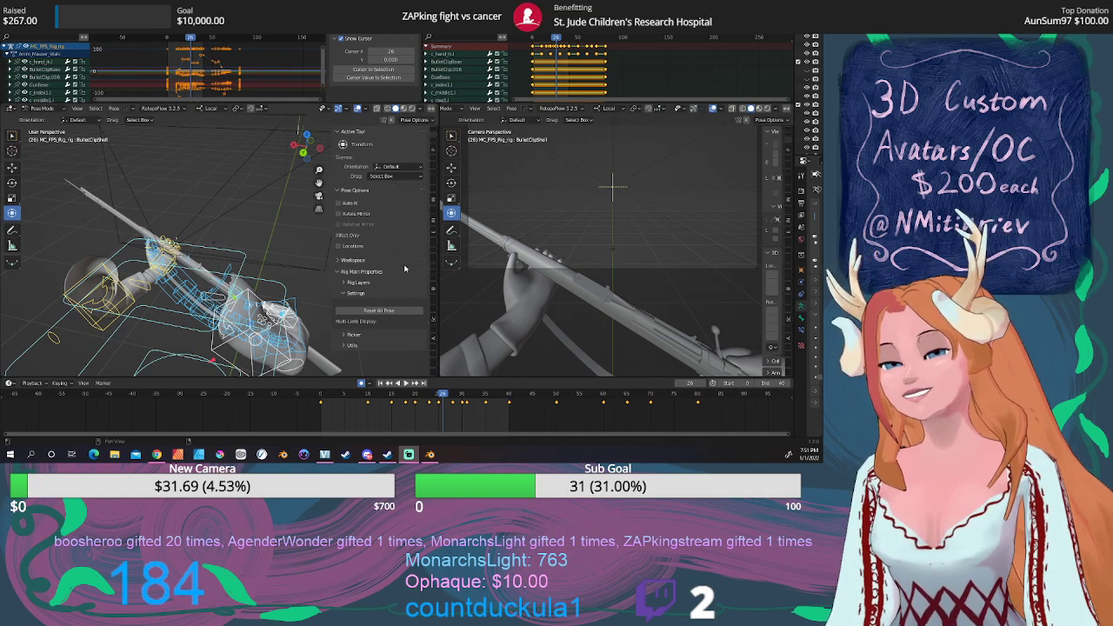
pyautogui.moveTo(298, 258); pyautogui.dragTo(44, 220, button='middle')
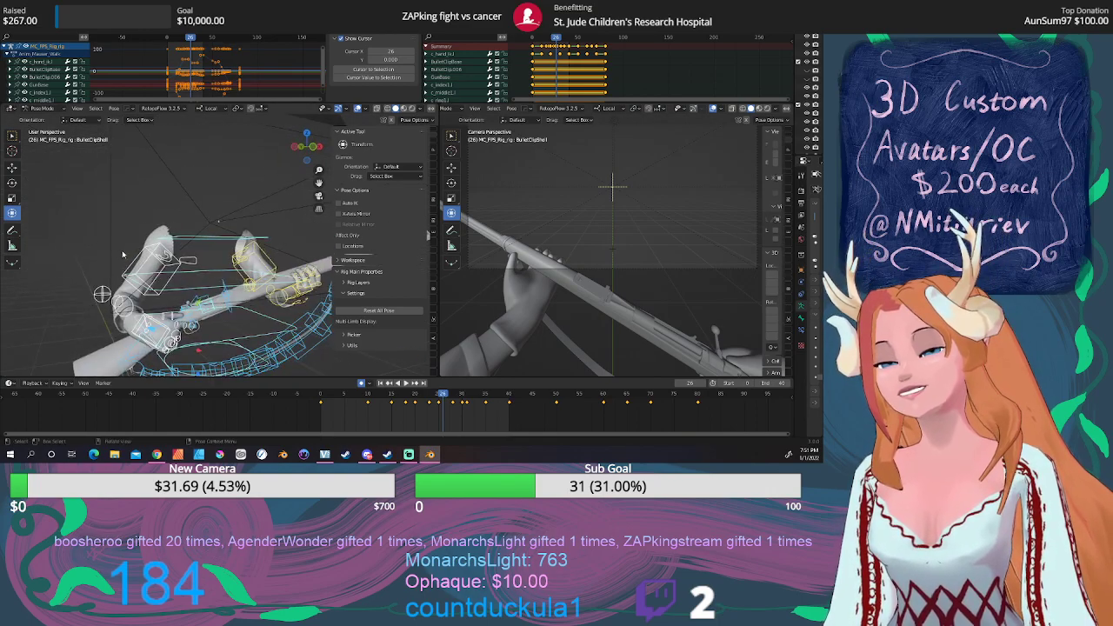
pyautogui.scroll(2, 45, 220)
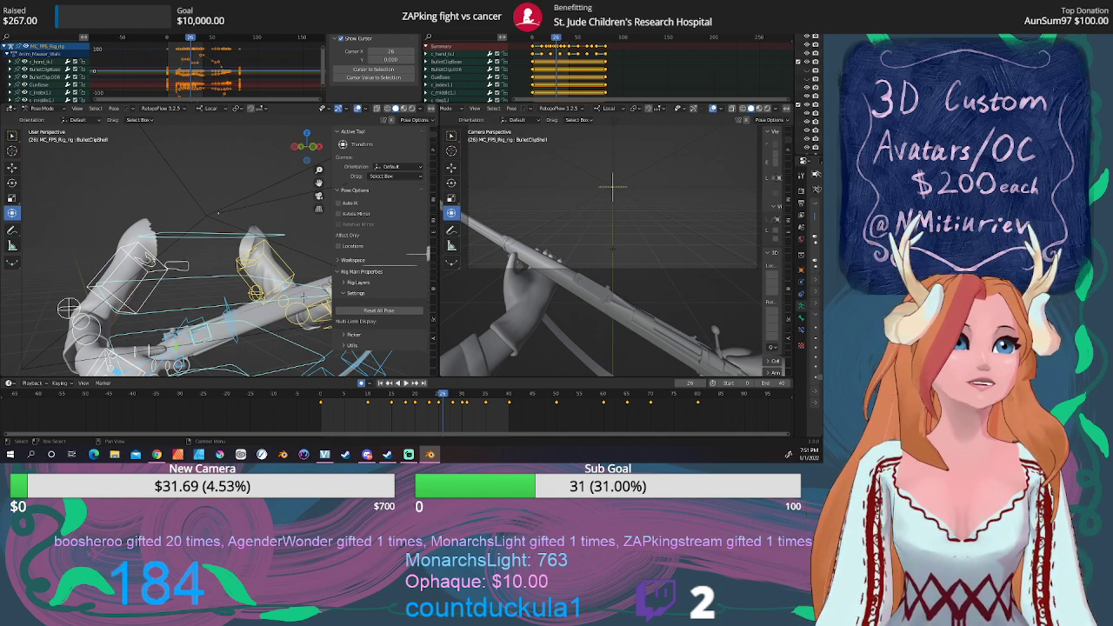
pyautogui.hotkey('alt', 'Tab')
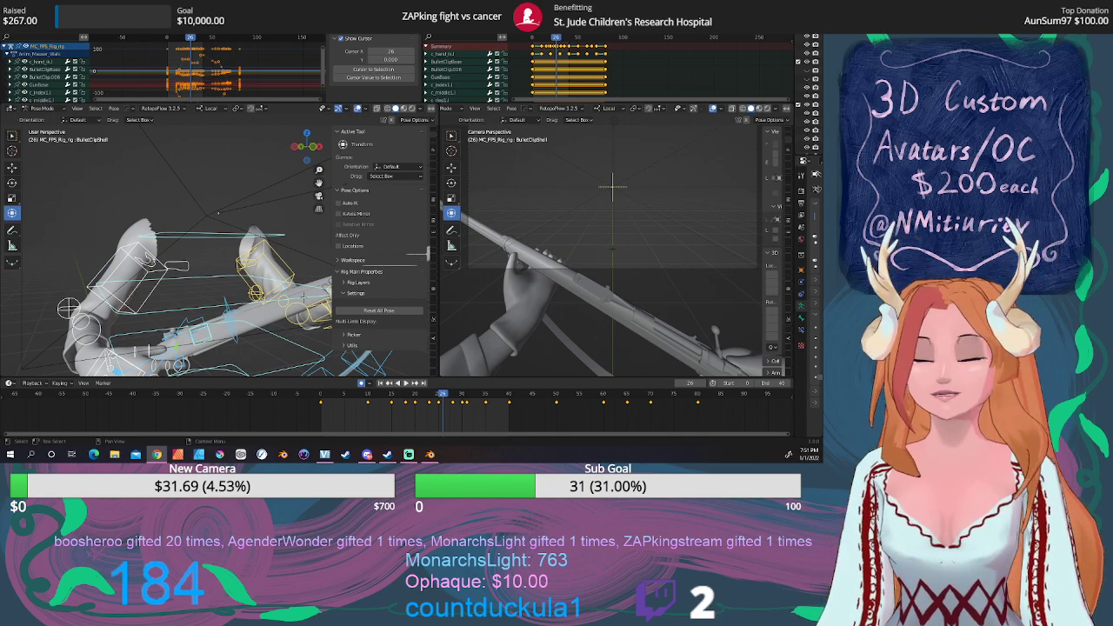
pyautogui.moveTo(226, 286); pyautogui.dragTo(146, 282, button='middle')
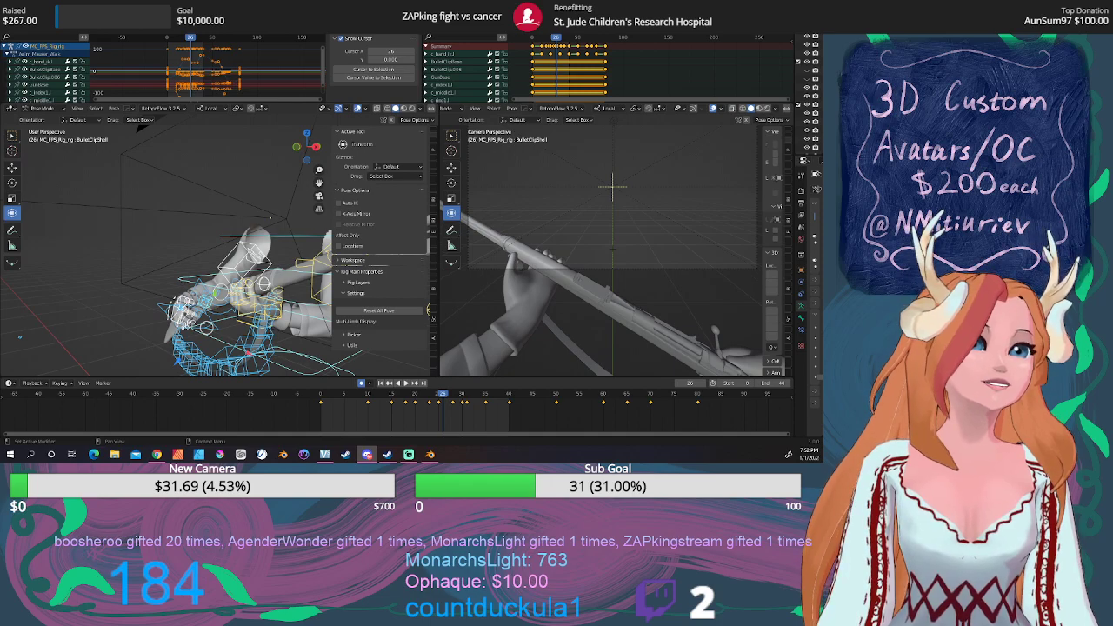
pyautogui.hotkey('alt', 'Tab')
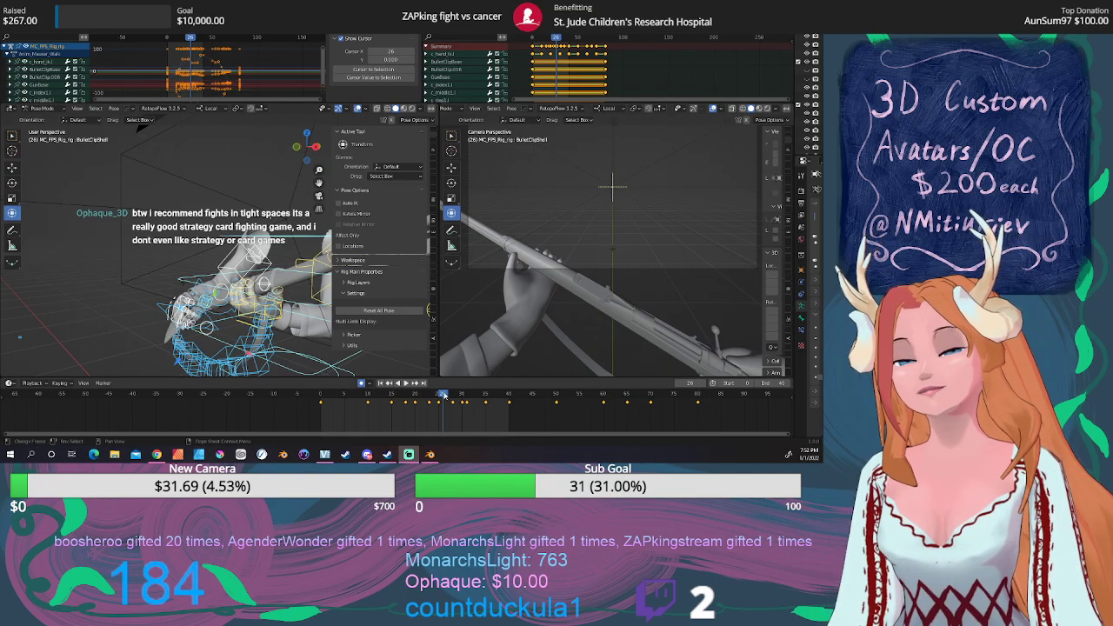
# Scrub the walk action back to frame 12 and stop at frame 14 to check the pose.
pyautogui.moveTo(443, 396)
pyautogui.mouseDown()
pyautogui.moveTo(393, 395)
pyautogui.moveTo(712, 394)
pyautogui.moveTo(461, 395)
pyautogui.moveTo(480, 392)
pyautogui.moveTo(433, 382)
pyautogui.mouseUp()
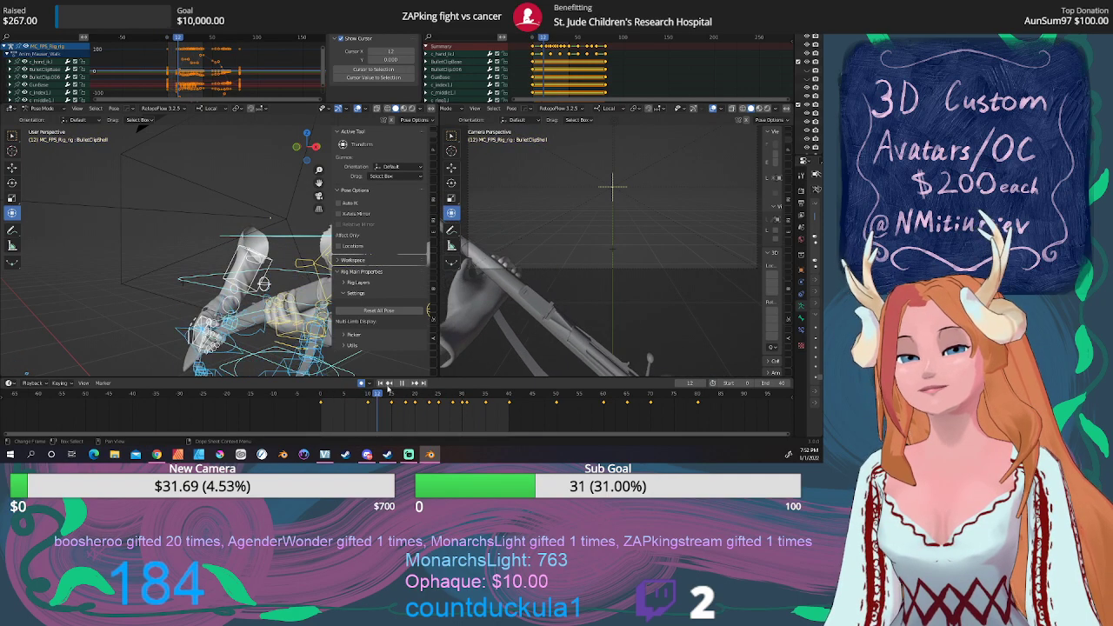
pyautogui.click(389, 385)
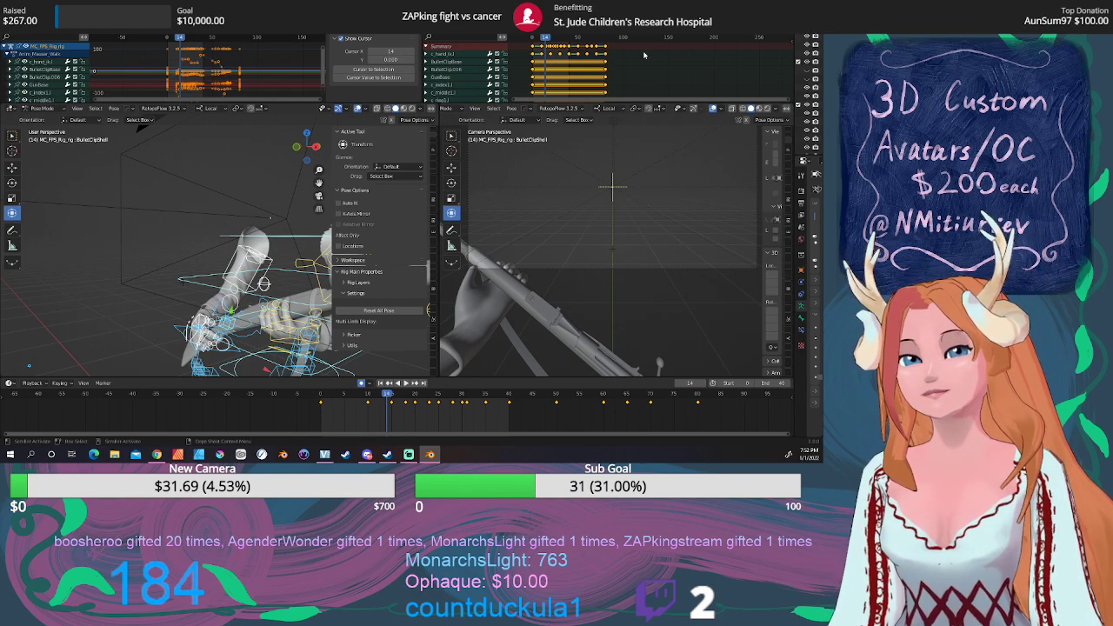
# Load the Anim_Mauser_HipfireIdle.001 action and return to frame 0.
pyautogui.click(691, 35)
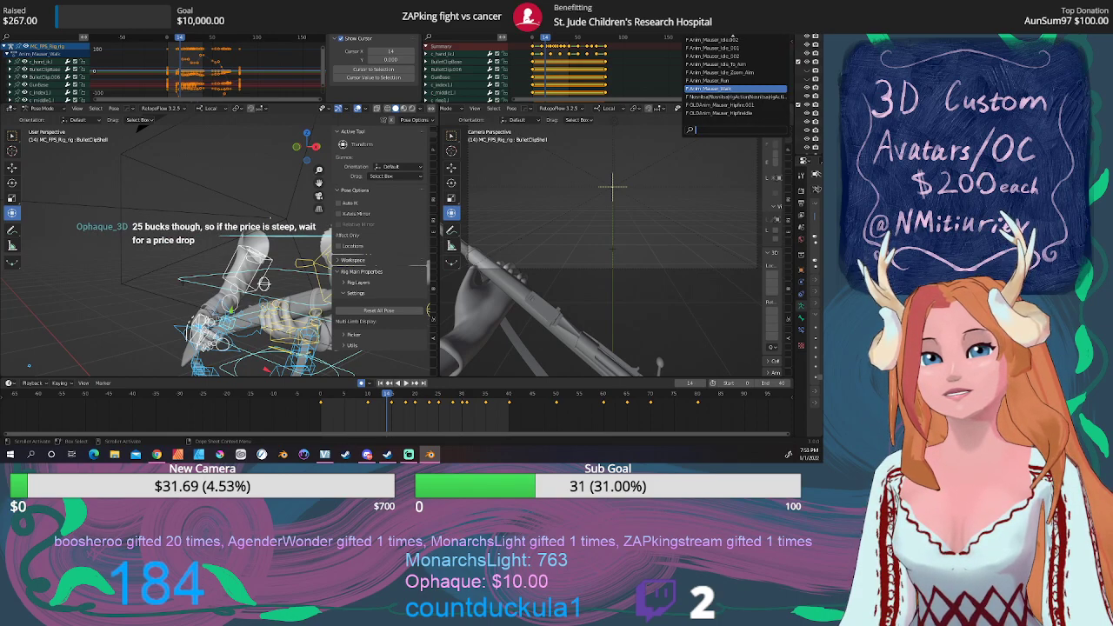
pyautogui.click(694, 34)
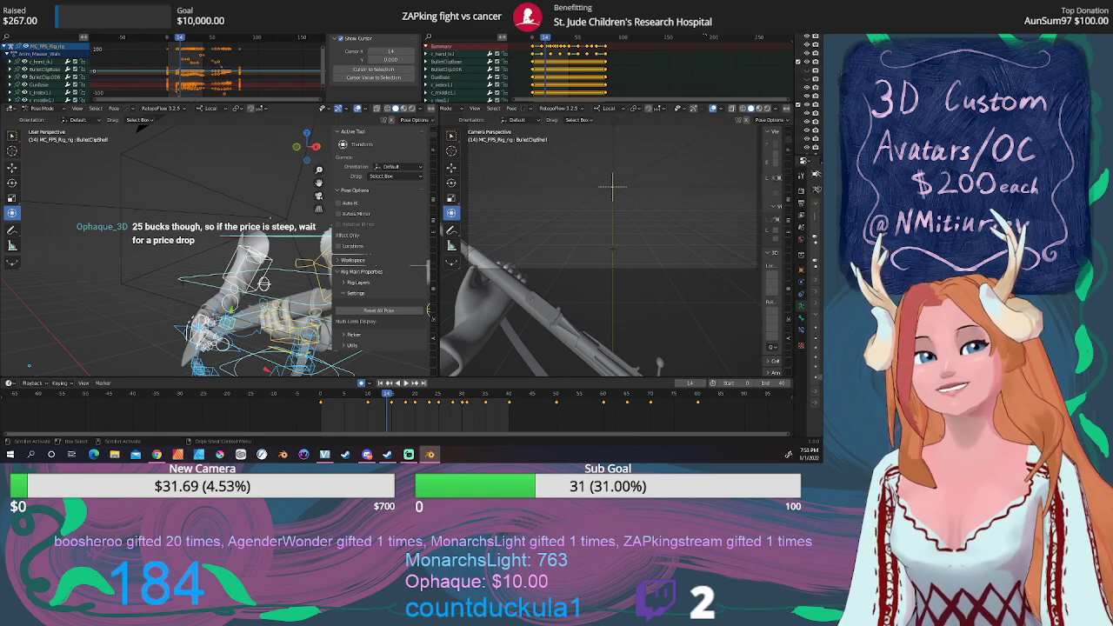
pyautogui.click(692, 34)
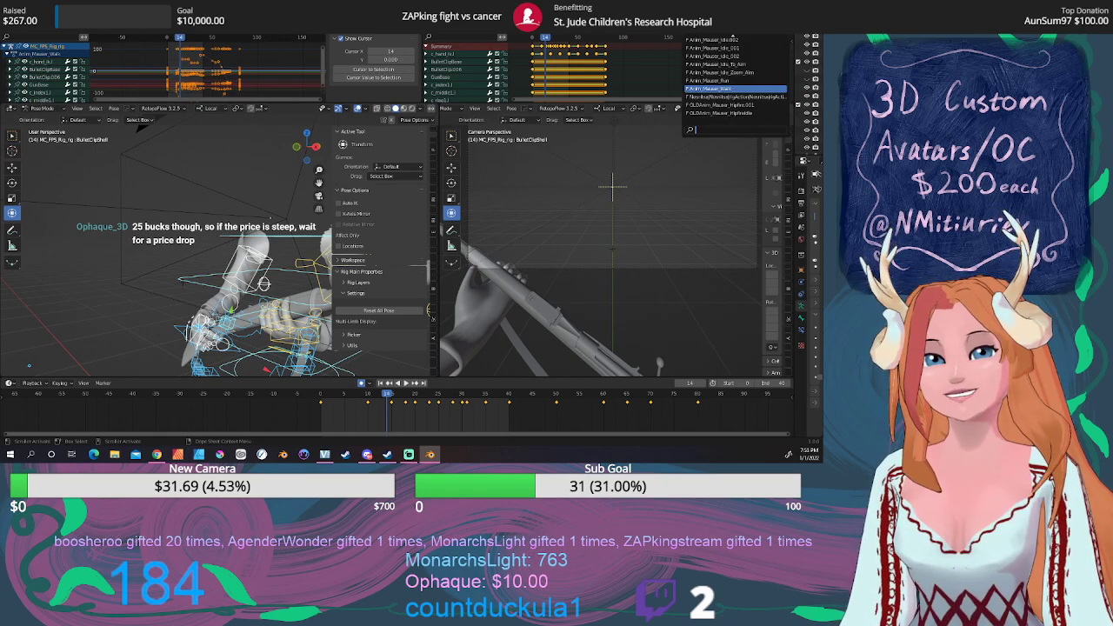
pyautogui.scroll(11, 735, 77)
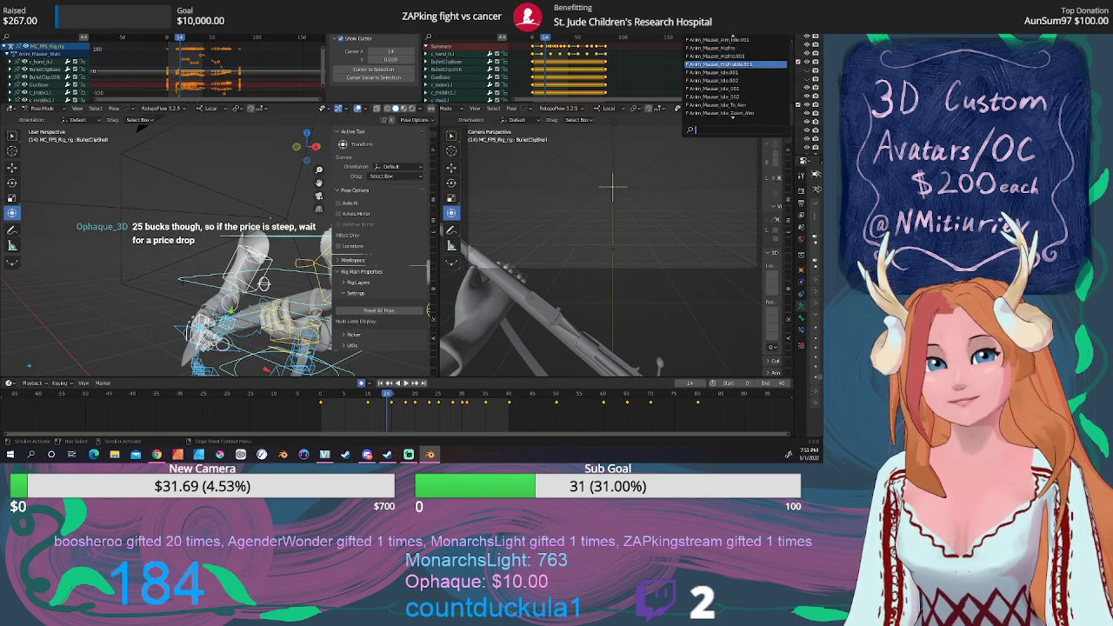
pyautogui.click(735, 64)
pyautogui.moveTo(386, 395); pyautogui.dragTo(321, 393)
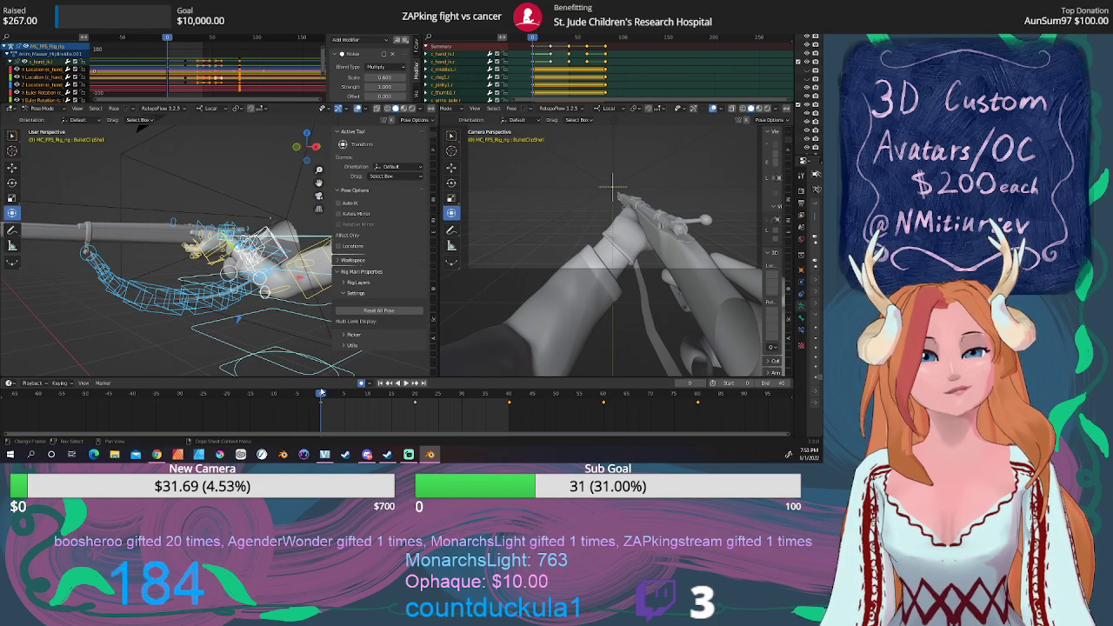
# View the rifle rig from behind in the free 3D viewport and widen that viewport.
pyautogui.moveTo(198, 303); pyautogui.dragTo(136, 266, button='middle')
pyautogui.scroll(-2, 169, 293)
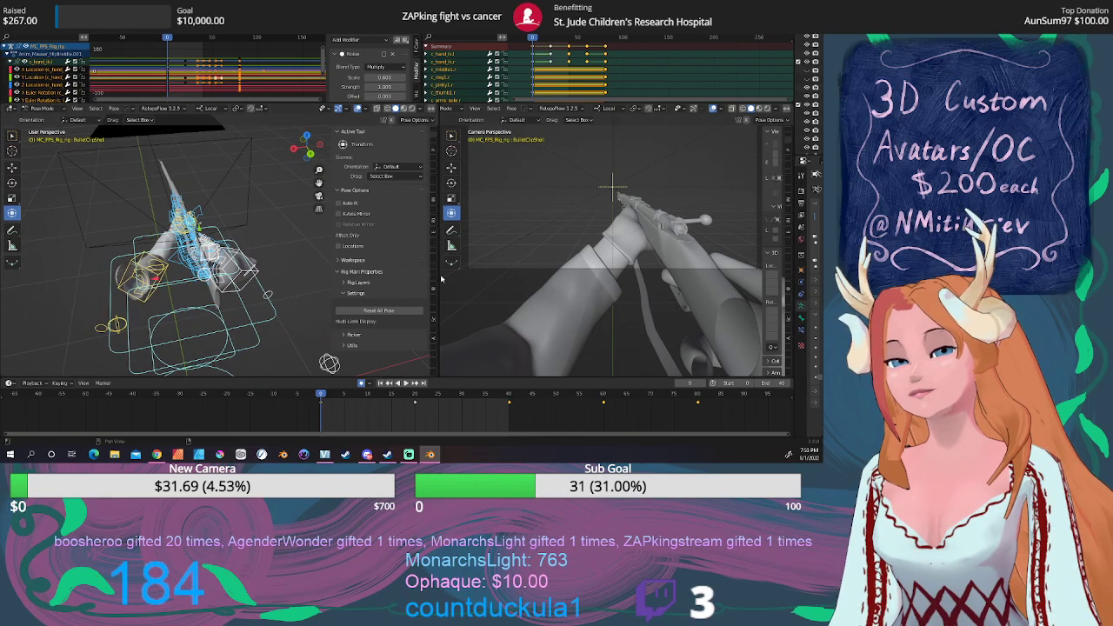
pyautogui.moveTo(441, 278); pyautogui.dragTo(483, 278)
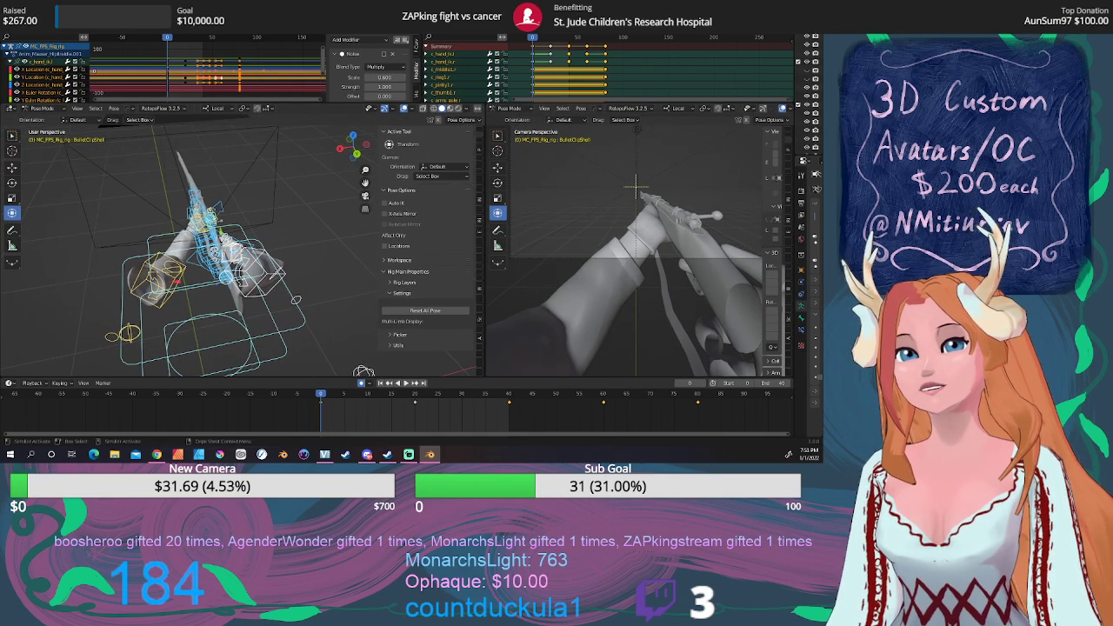
pyautogui.click(689, 34)
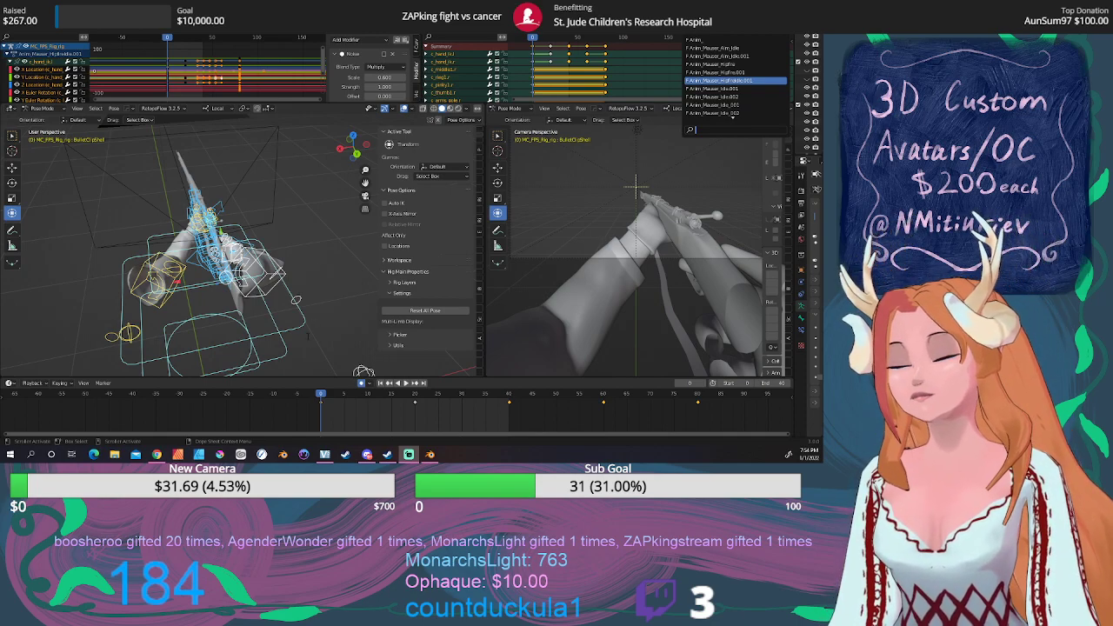
pyautogui.click(308, 336)
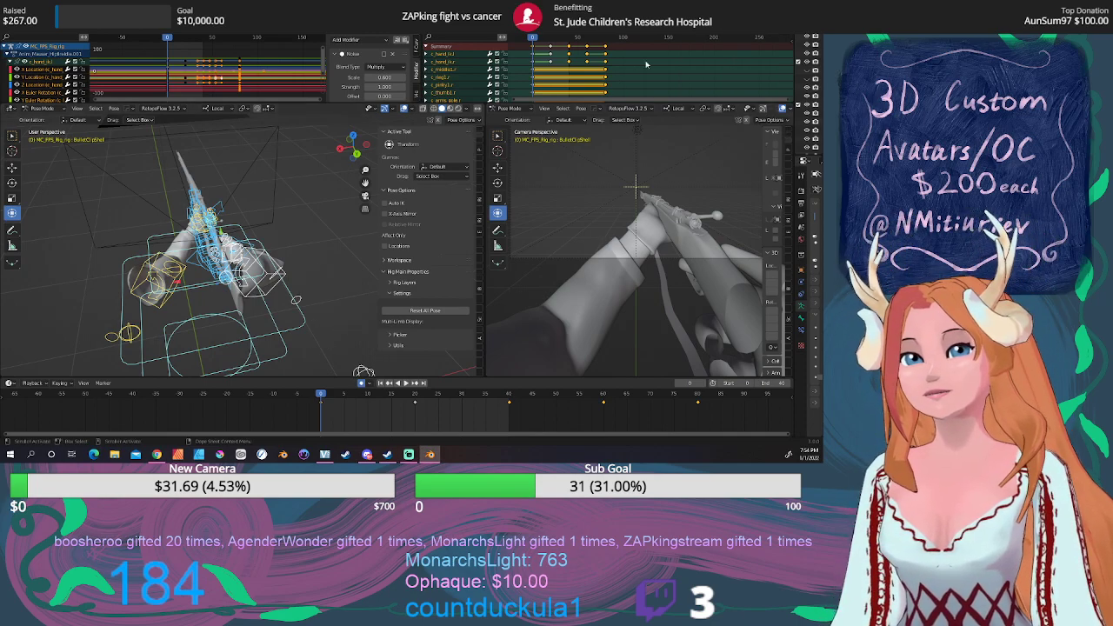
pyautogui.click(688, 31)
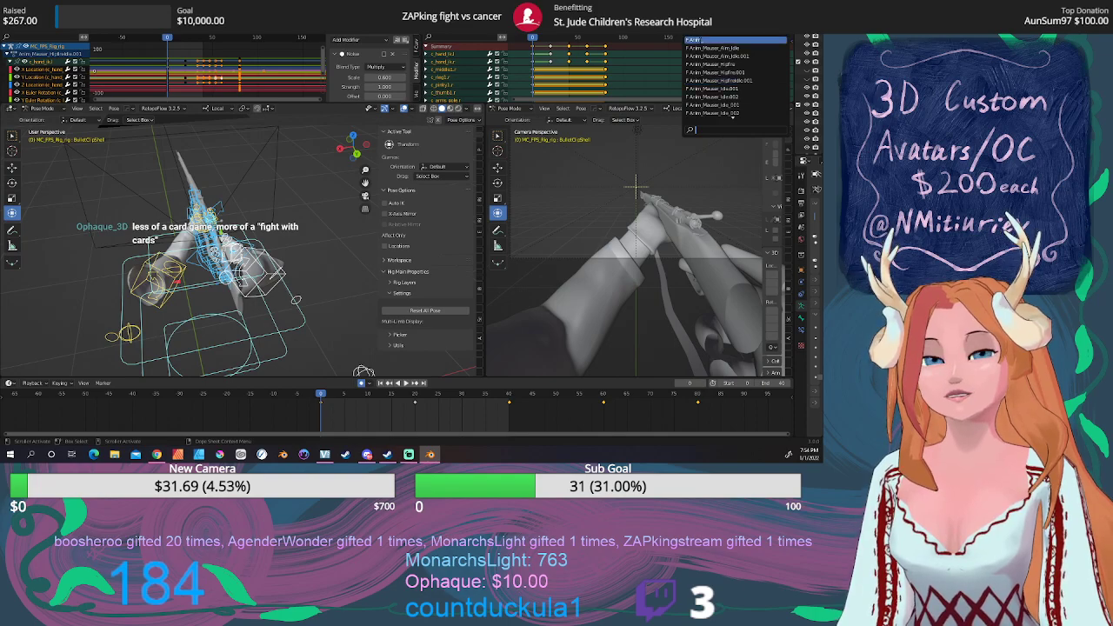
pyautogui.click(723, 81)
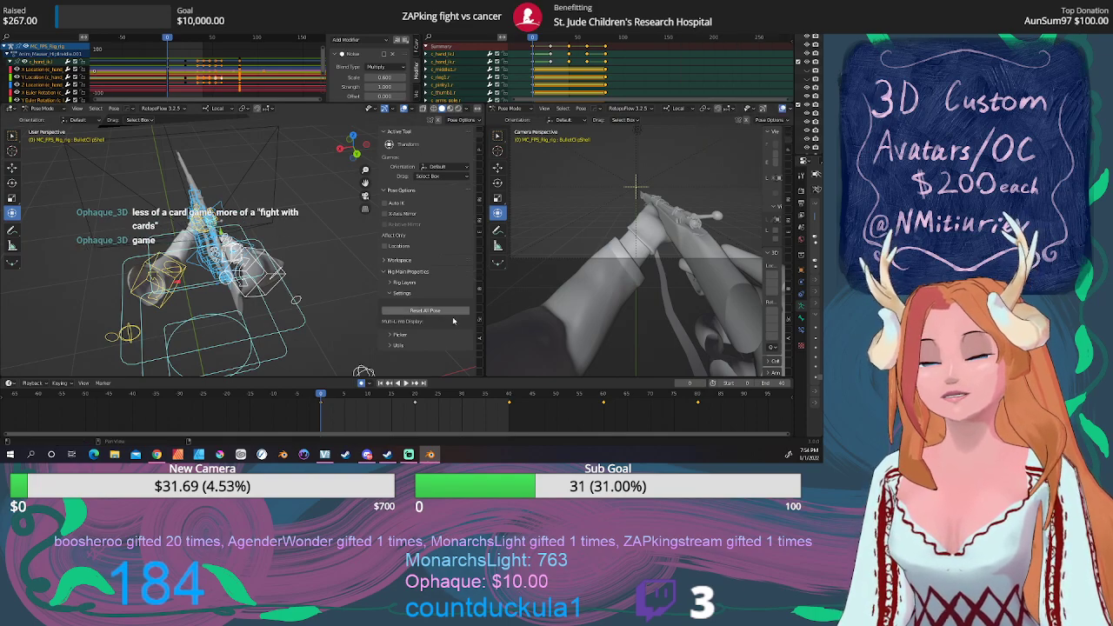
# Examine the rifle grip from the side and from behind, and play the hipfire idle action.
pyautogui.moveTo(252, 315)
pyautogui.mouseDown(button='middle')
pyautogui.moveTo(352, 281)
pyautogui.moveTo(255, 306)
pyautogui.mouseUp(button='middle')
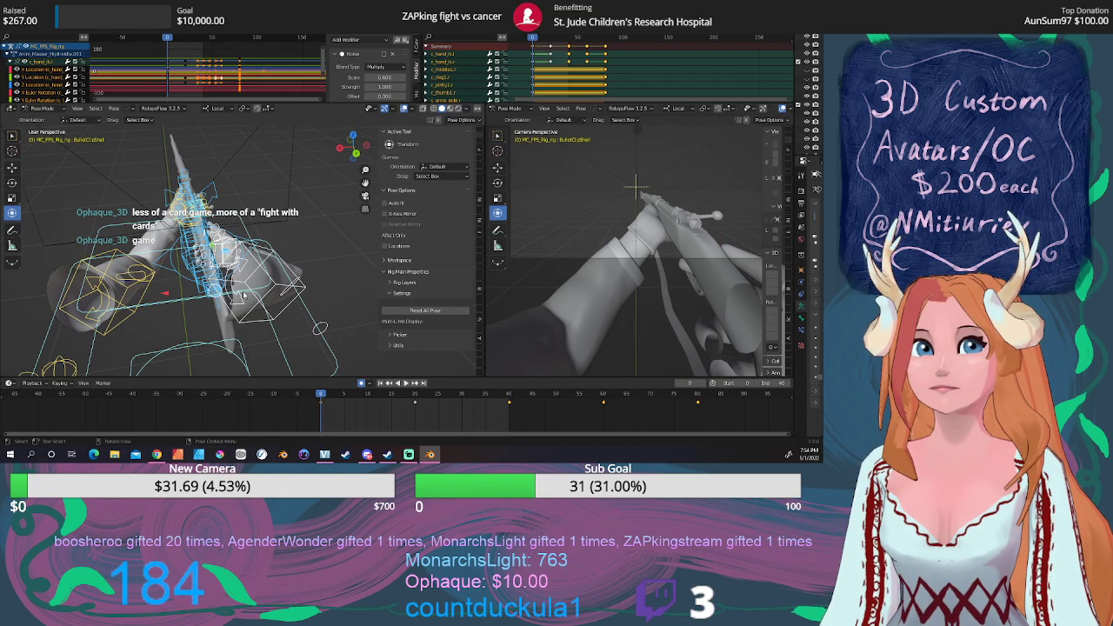
pyautogui.moveTo(246, 296); pyautogui.dragTo(280, 272, button='middle')
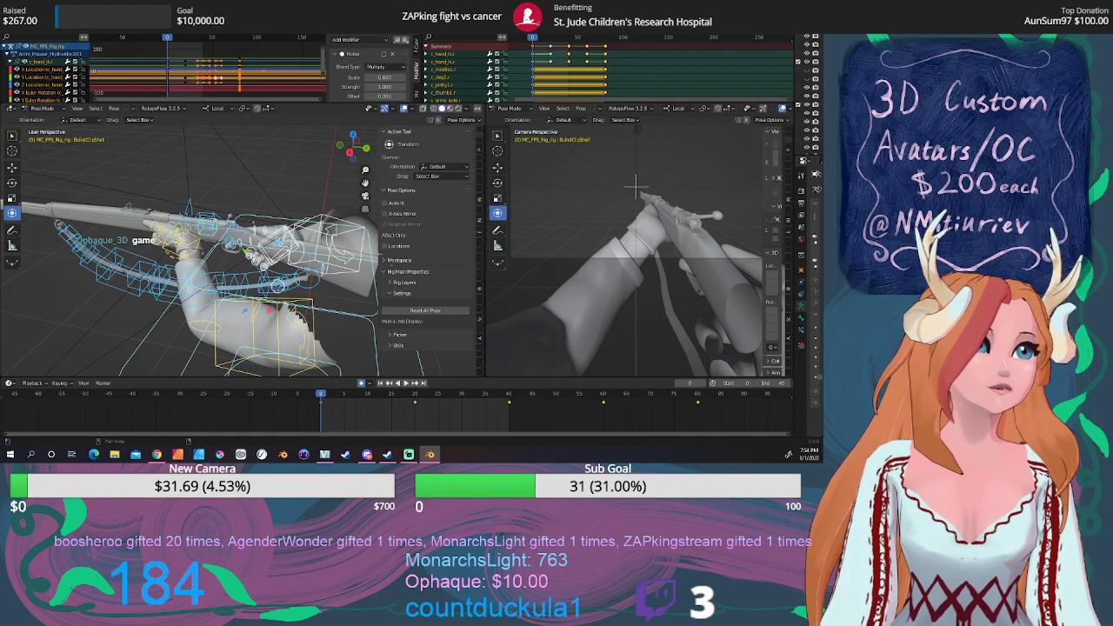
pyautogui.hotkey('alt', 'Tab')
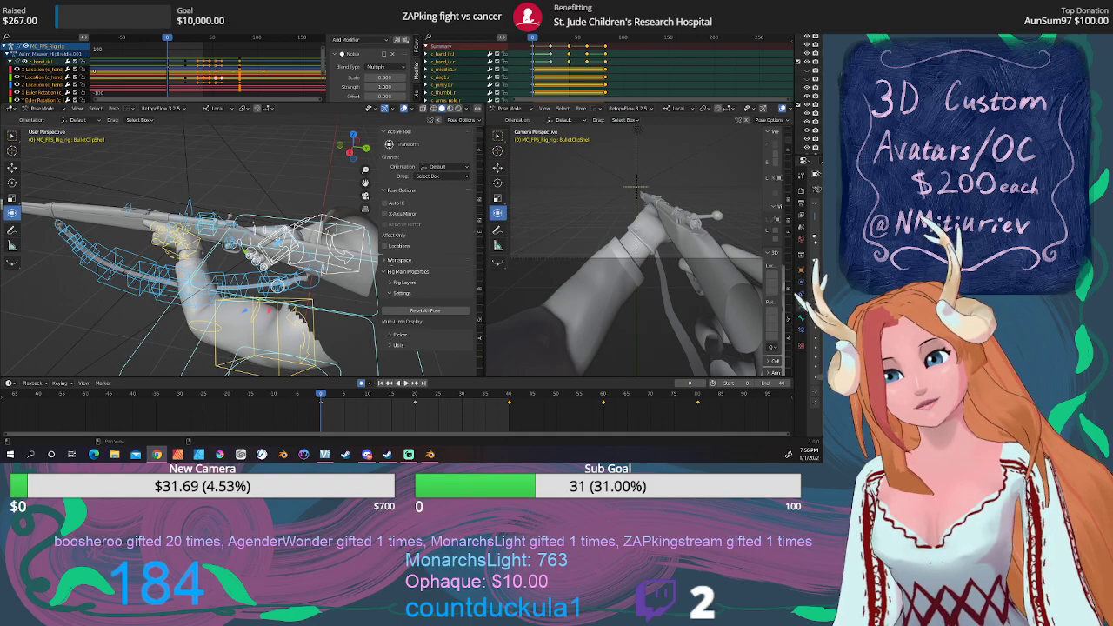
pyautogui.moveTo(287, 228); pyautogui.dragTo(231, 286, button='middle')
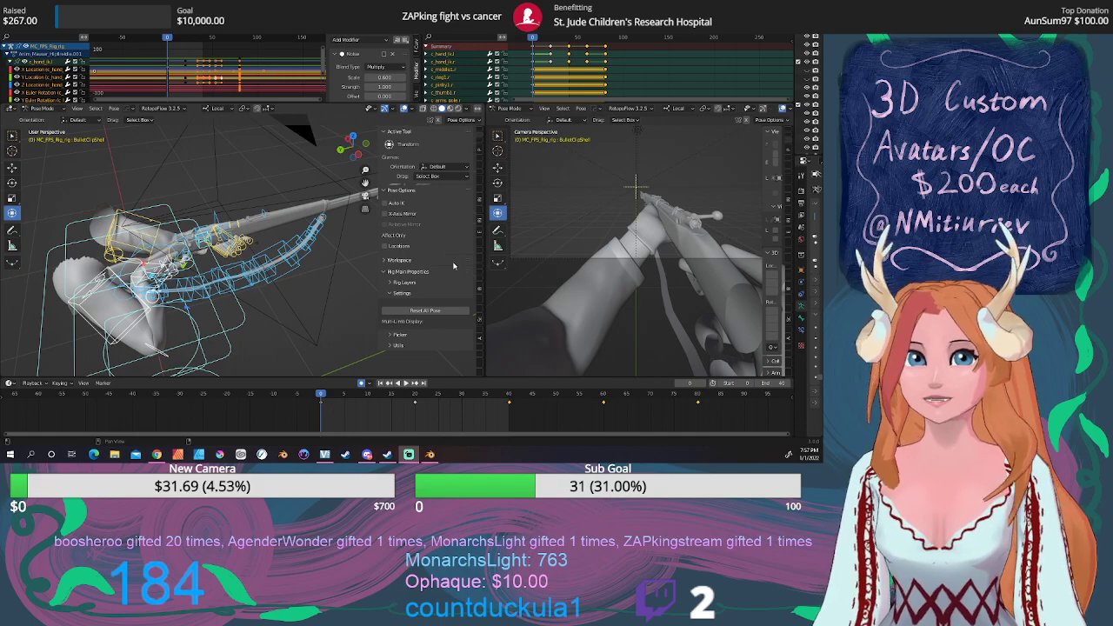
pyautogui.moveTo(248, 256); pyautogui.dragTo(347, 246, button='middle')
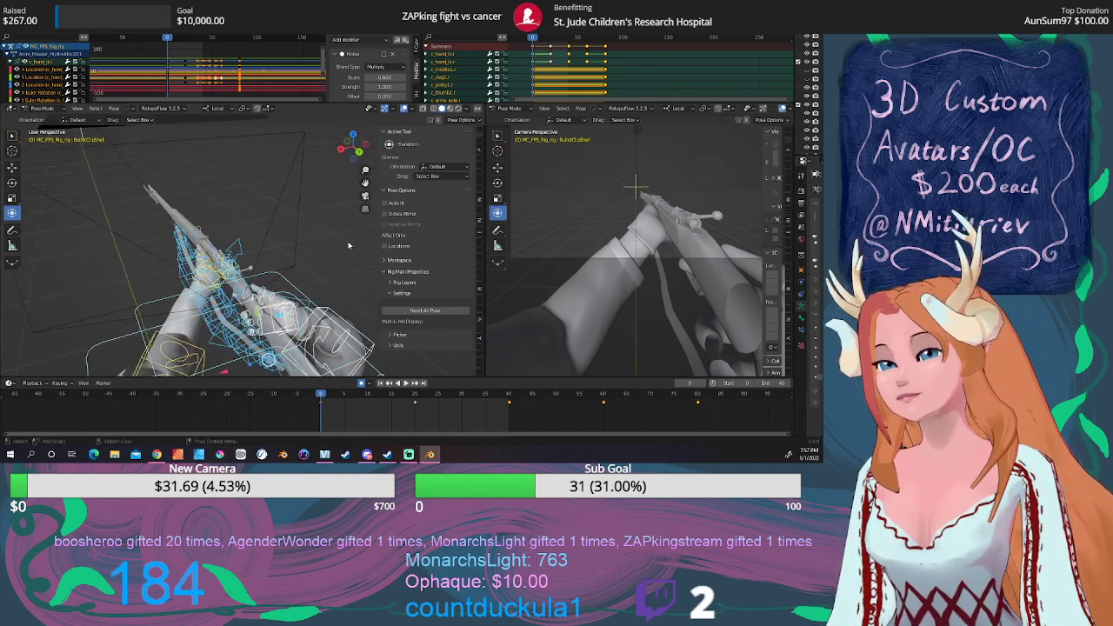
pyautogui.press('space')
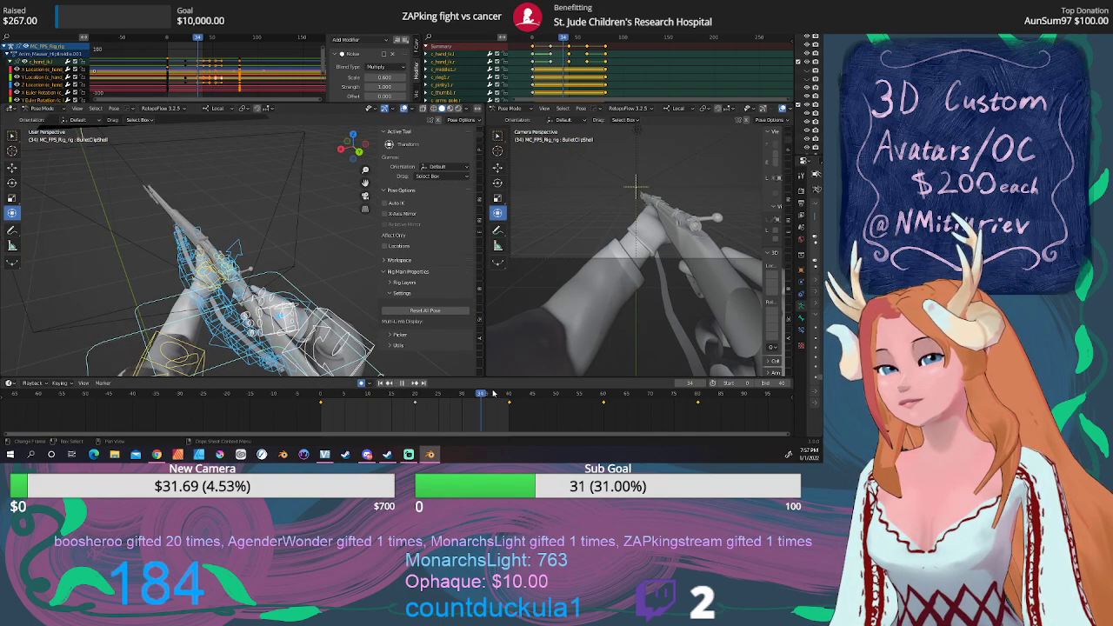
# Load the Anim_Mauser_Hipfire.001 action, with the end frame at 50, and play it.
pyautogui.click(694, 34)
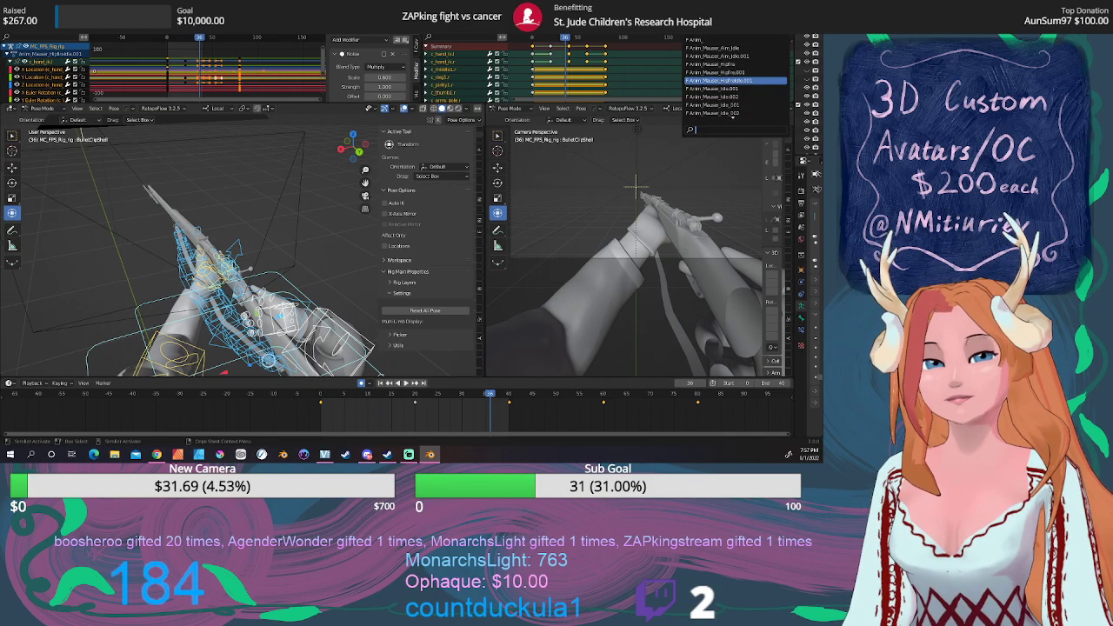
pyautogui.click(731, 73)
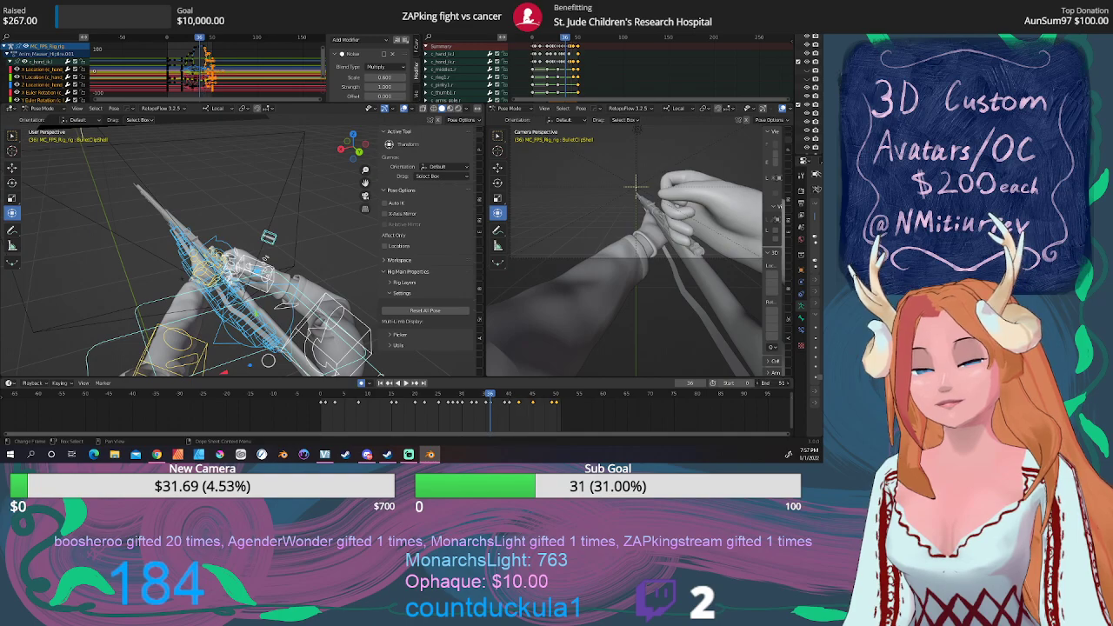
pyautogui.click(406, 383)
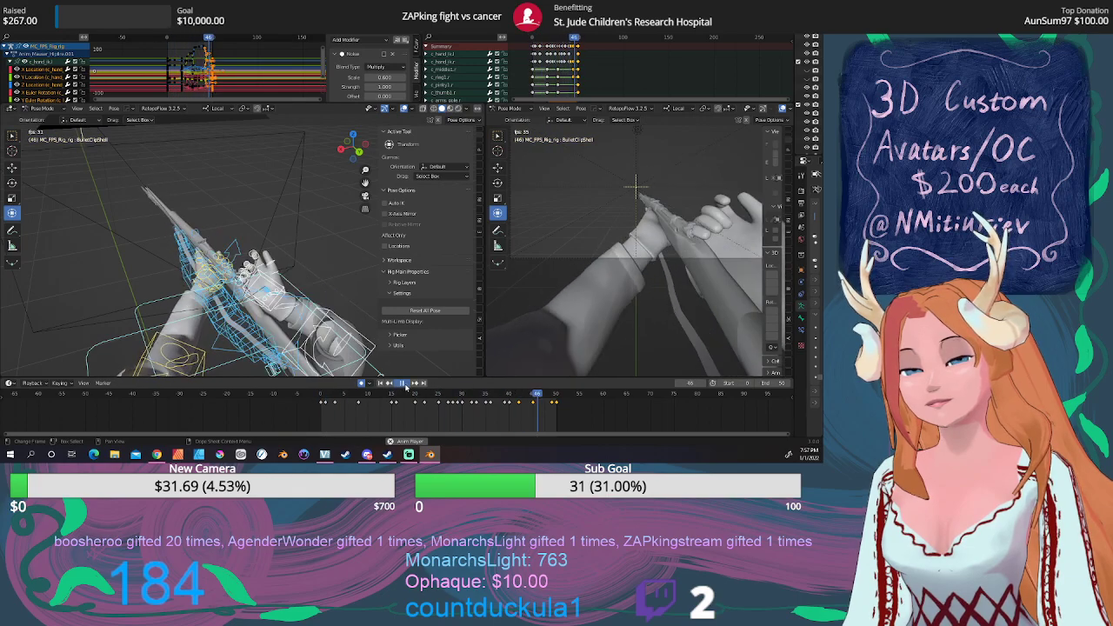
# Replay and scrub the hipfire action from its start, checking the bolt handling in the camera view, and return to frame 0.
pyautogui.moveTo(399, 392)
pyautogui.mouseDown()
pyautogui.moveTo(430, 392)
pyautogui.moveTo(396, 390)
pyautogui.mouseUp()
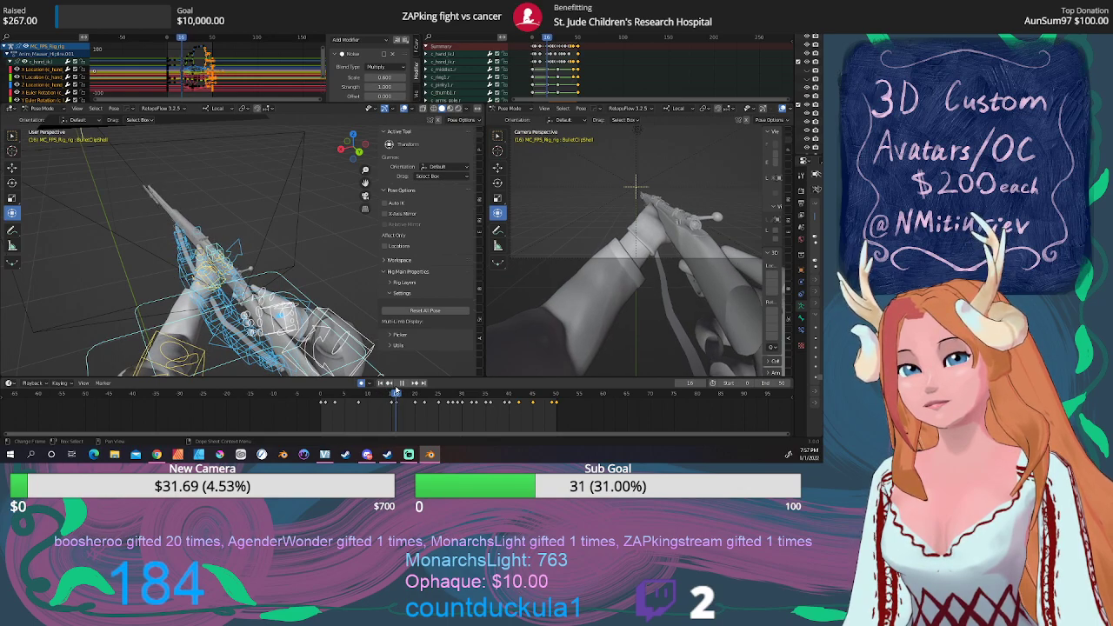
pyautogui.click(381, 383)
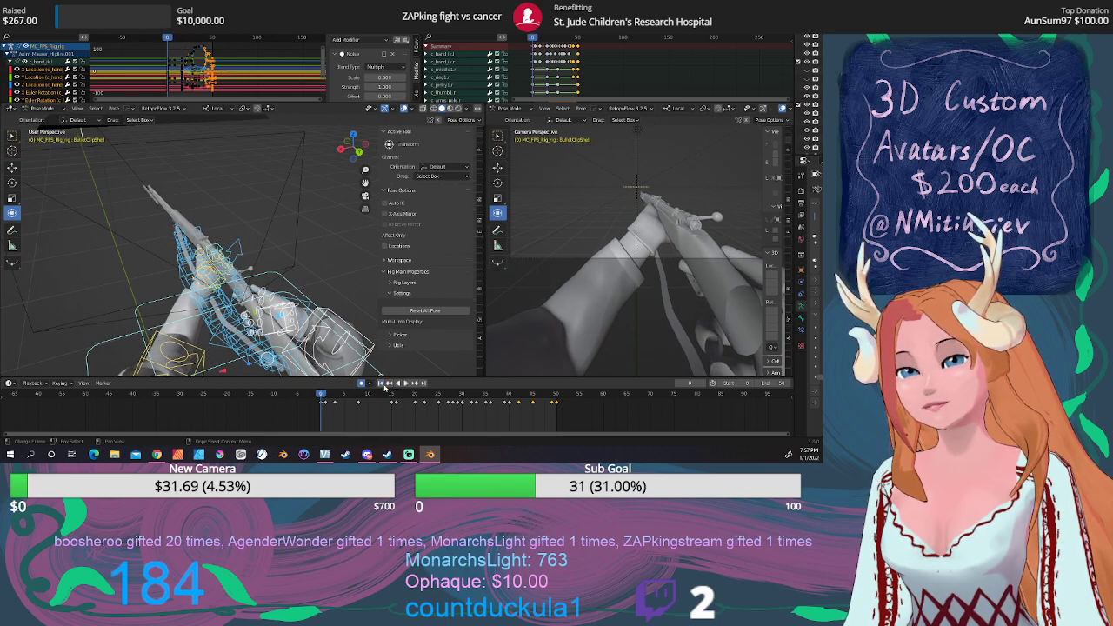
pyautogui.press('space')
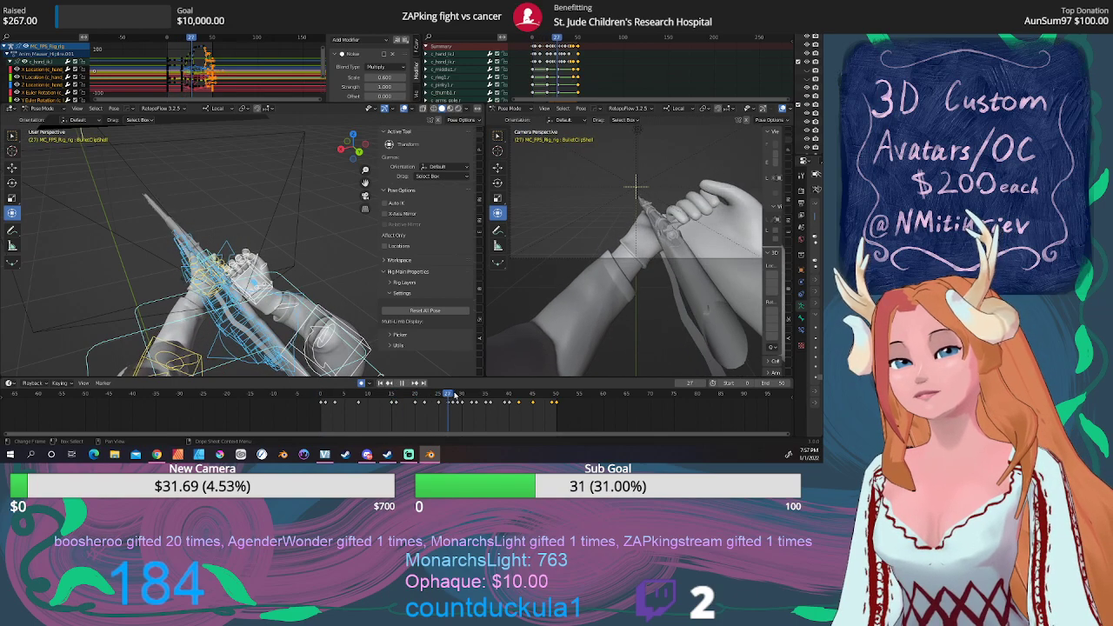
pyautogui.moveTo(498, 397); pyautogui.dragTo(305, 401)
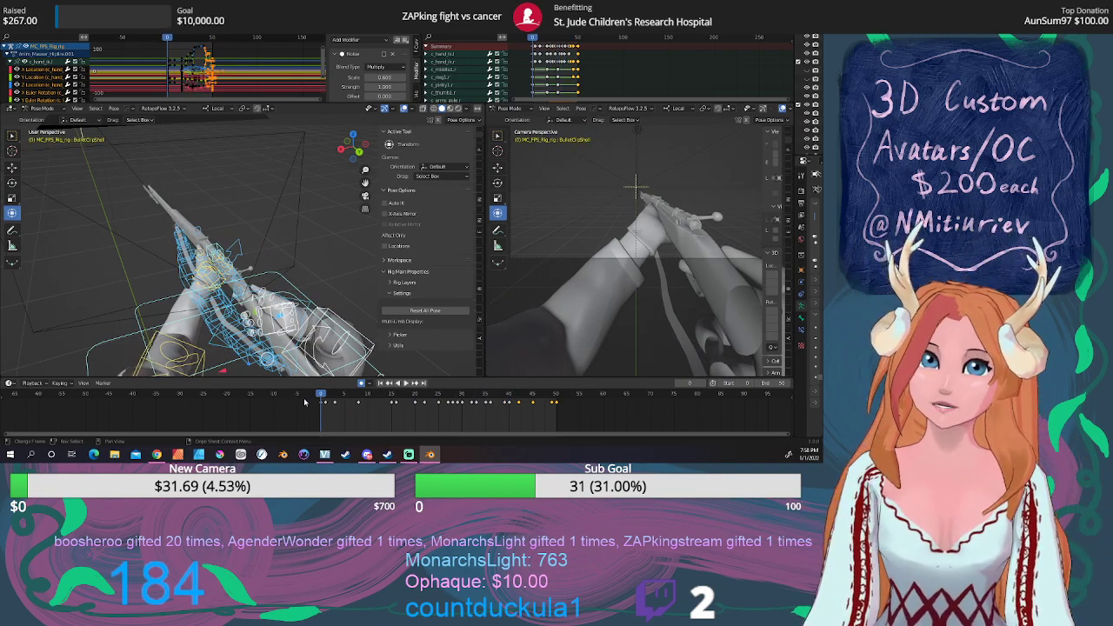
# Examine the rifle's receiver up close while playing the hipfire action, and stop at frame 37.
pyautogui.moveTo(266, 276); pyautogui.dragTo(183, 306, button='middle')
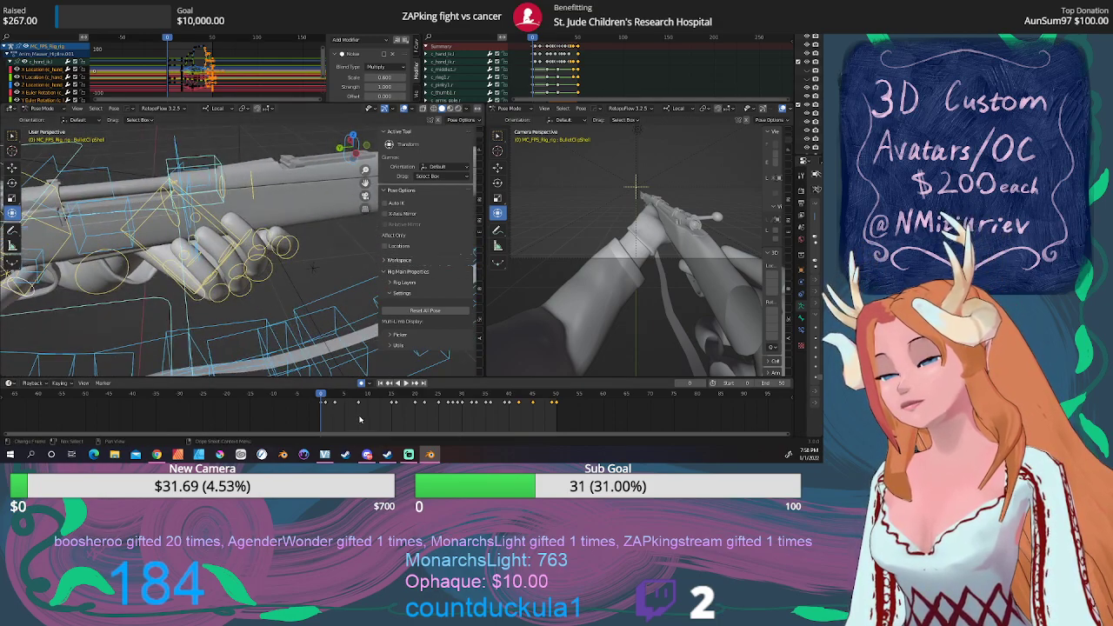
pyautogui.press('space')
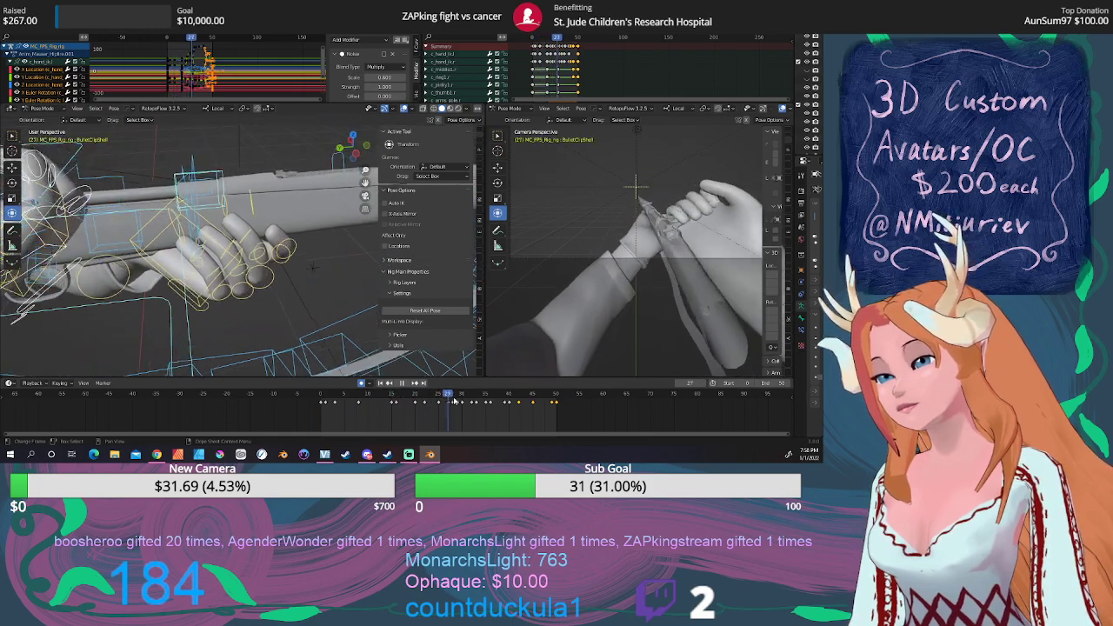
pyautogui.moveTo(517, 402)
pyautogui.mouseDown()
pyautogui.moveTo(464, 402)
pyautogui.moveTo(506, 403)
pyautogui.moveTo(481, 398)
pyautogui.moveTo(496, 400)
pyautogui.mouseUp()
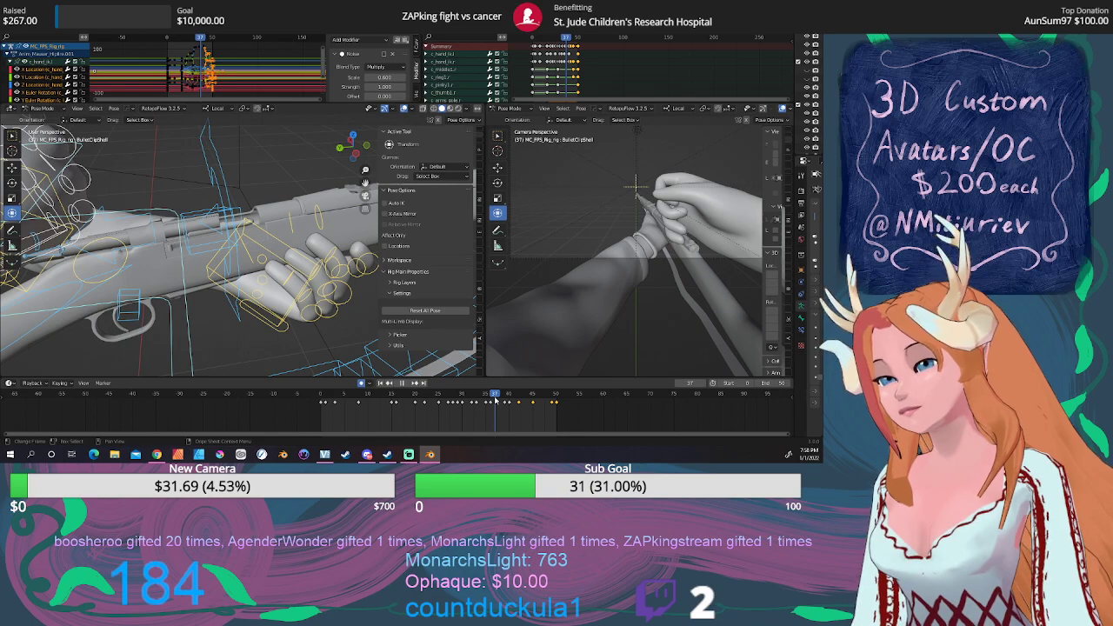
# Select the BulletClip.006 bone and check its motion between frames 35 and 50, replaying the action from the start.
pyautogui.click(190, 250)
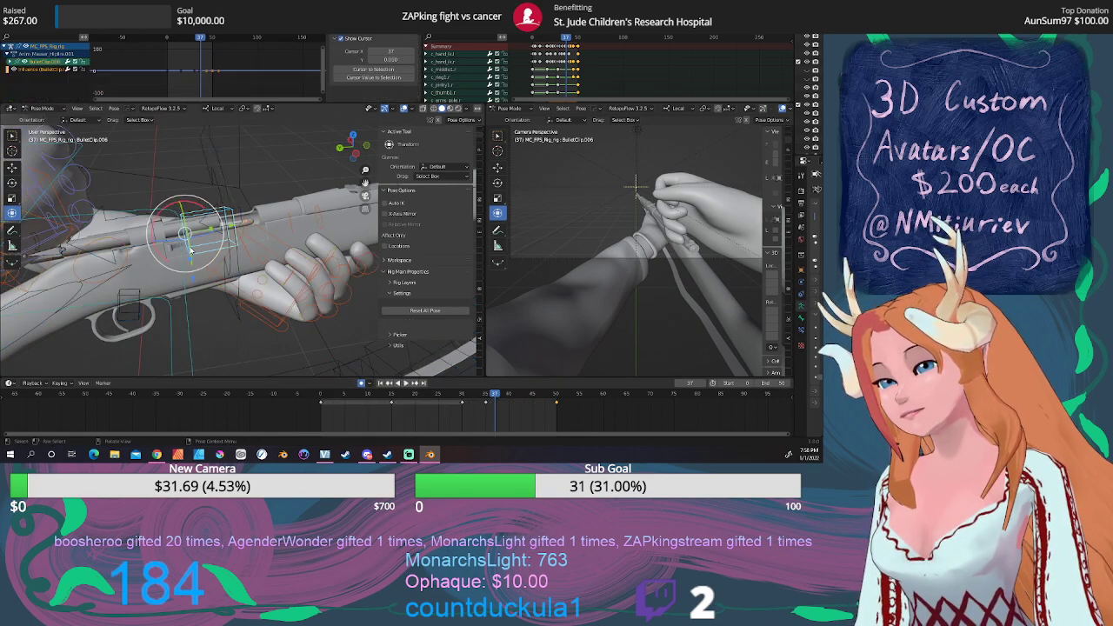
pyautogui.click(491, 395)
pyautogui.click(487, 395)
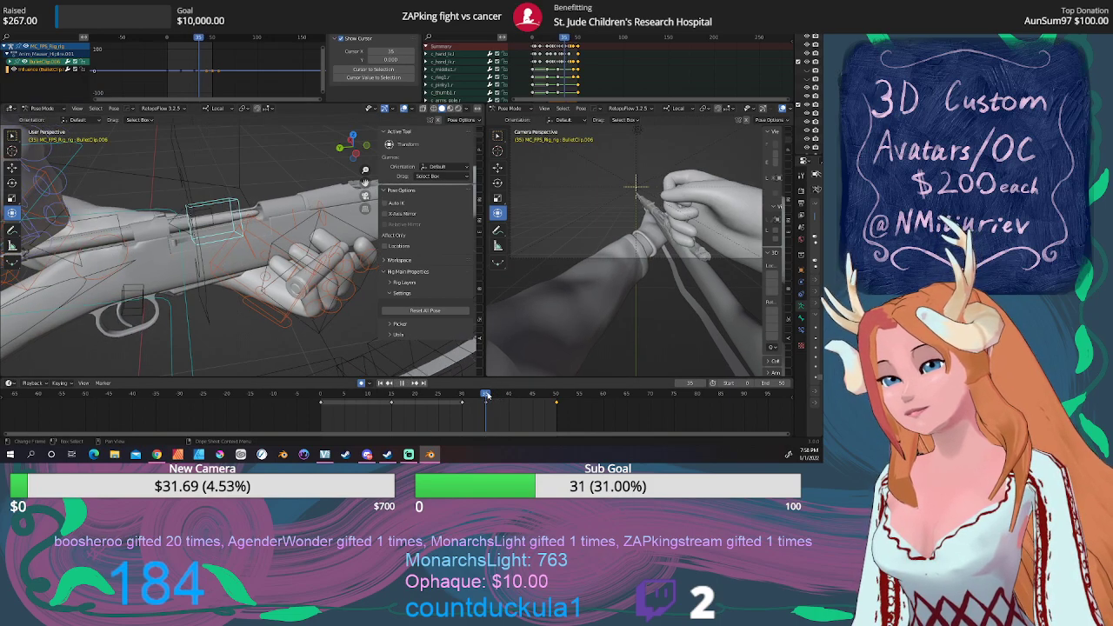
pyautogui.moveTo(485, 396); pyautogui.dragTo(556, 393)
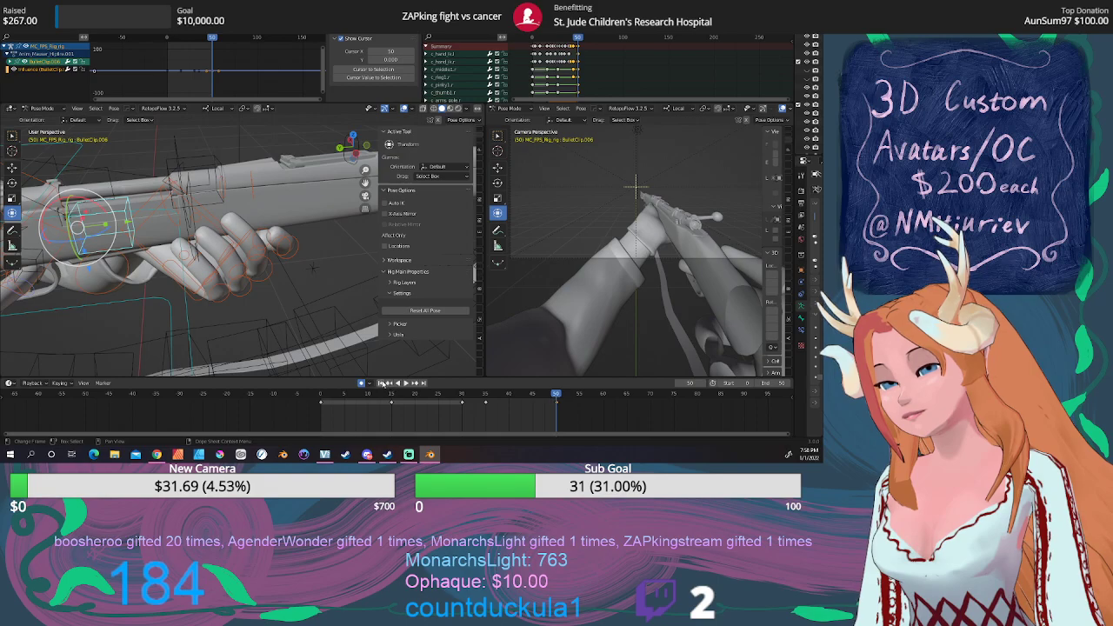
pyautogui.click(381, 383)
pyautogui.press('space')
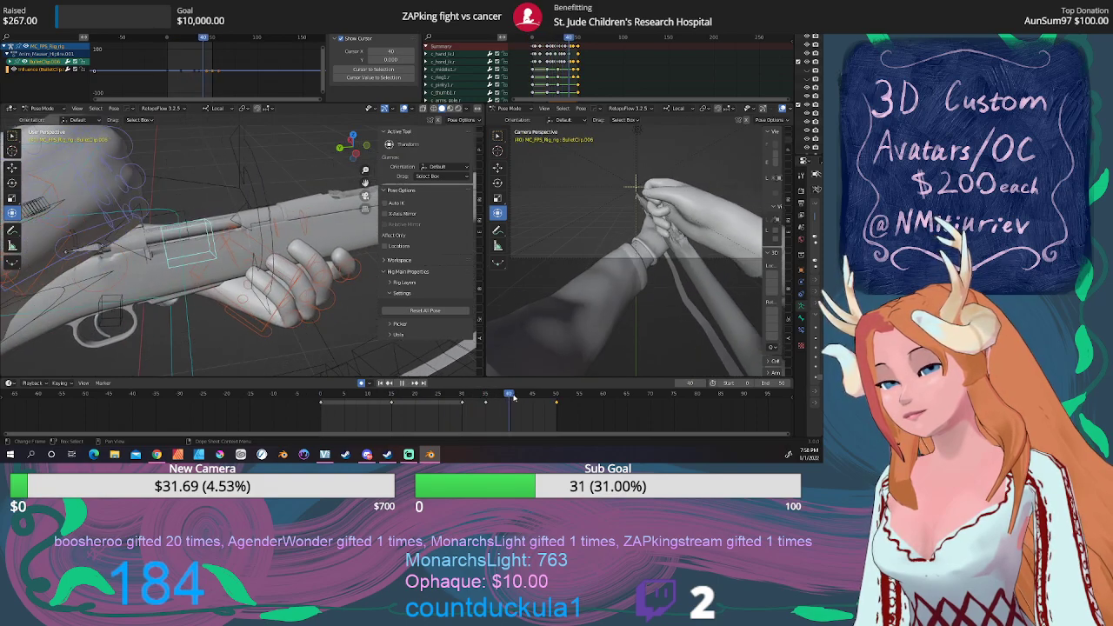
# Duplicate the BulletClip.006 bone's keyframe from frame 35 to frame 49.
pyautogui.moveTo(540, 397); pyautogui.dragTo(554, 397)
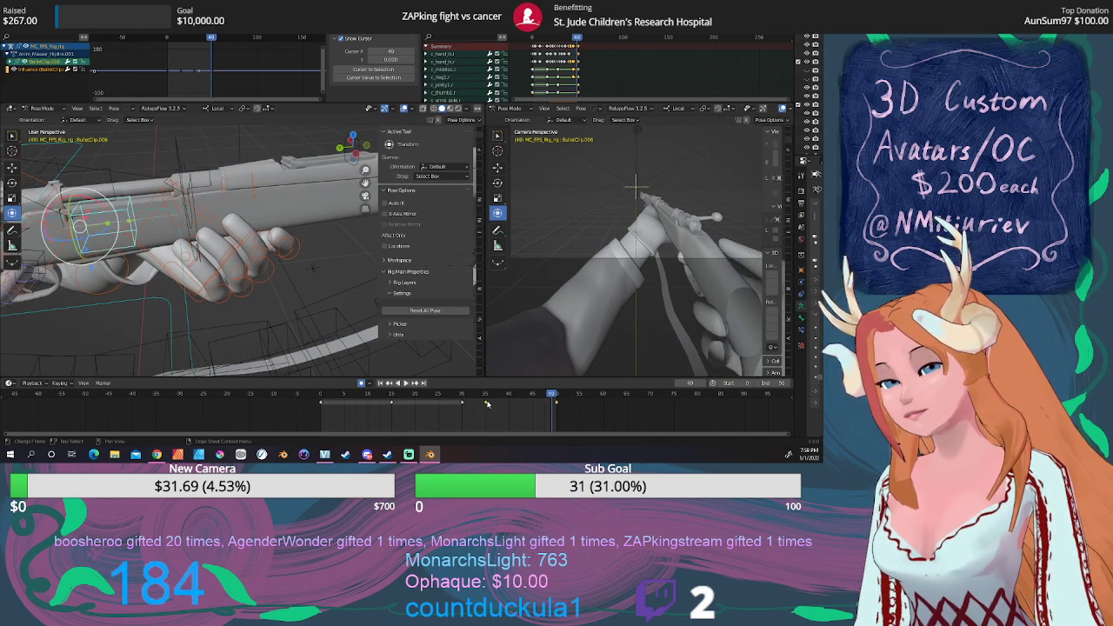
pyautogui.moveTo(487, 404); pyautogui.dragTo(552, 416)
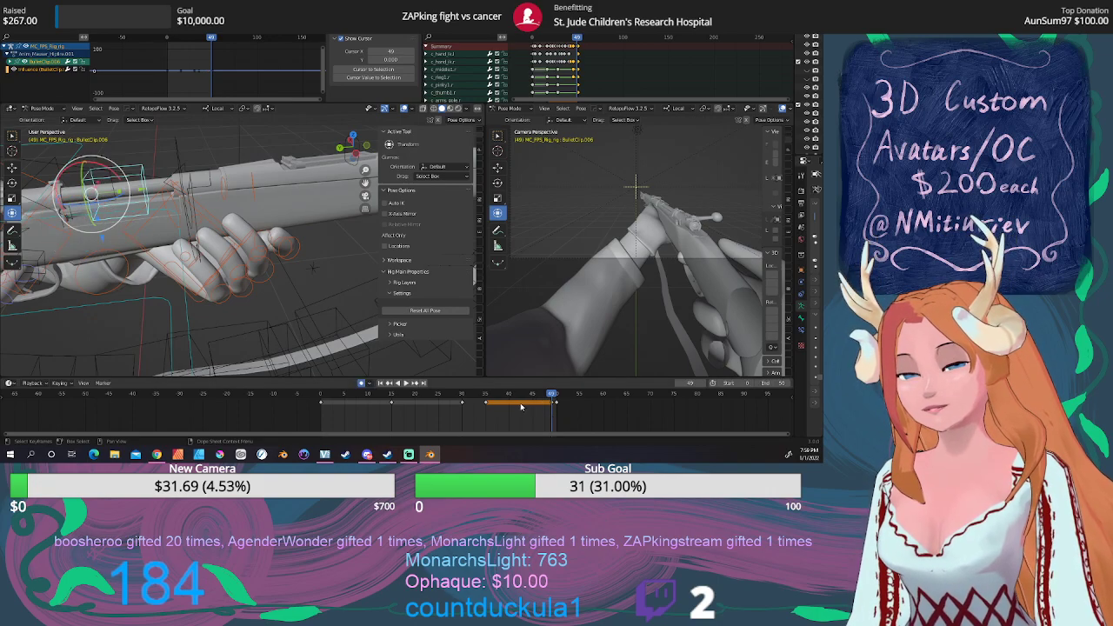
# Move the BulletClip.006 bone at frame 49 about 0.07 m forward along the rifle.
pyautogui.moveTo(260, 287); pyautogui.dragTo(199, 257, button='middle')
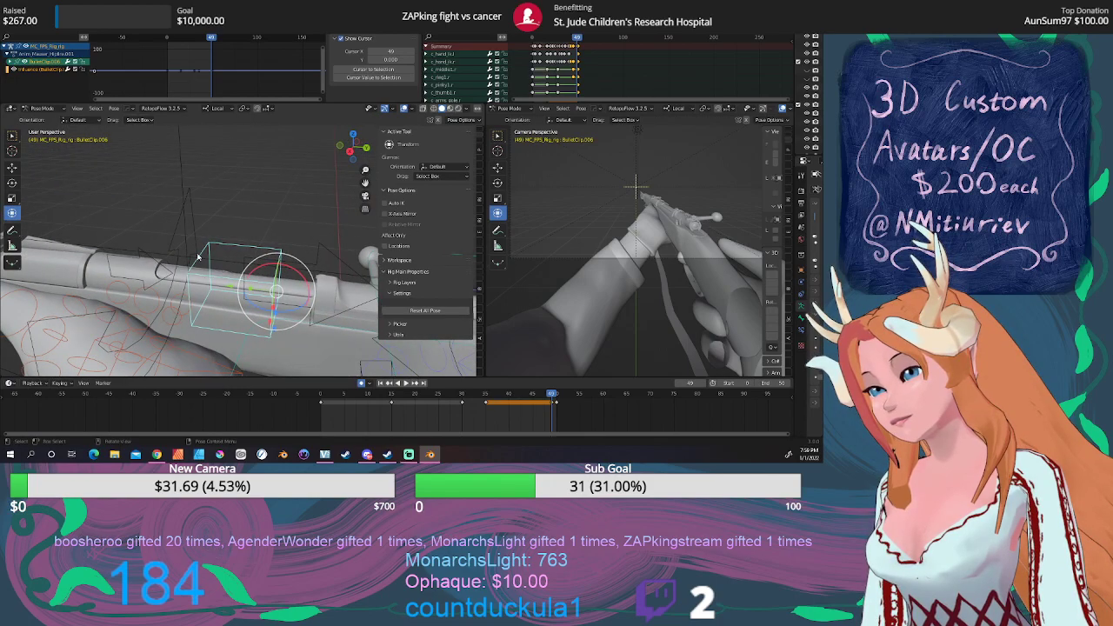
pyautogui.press('g')
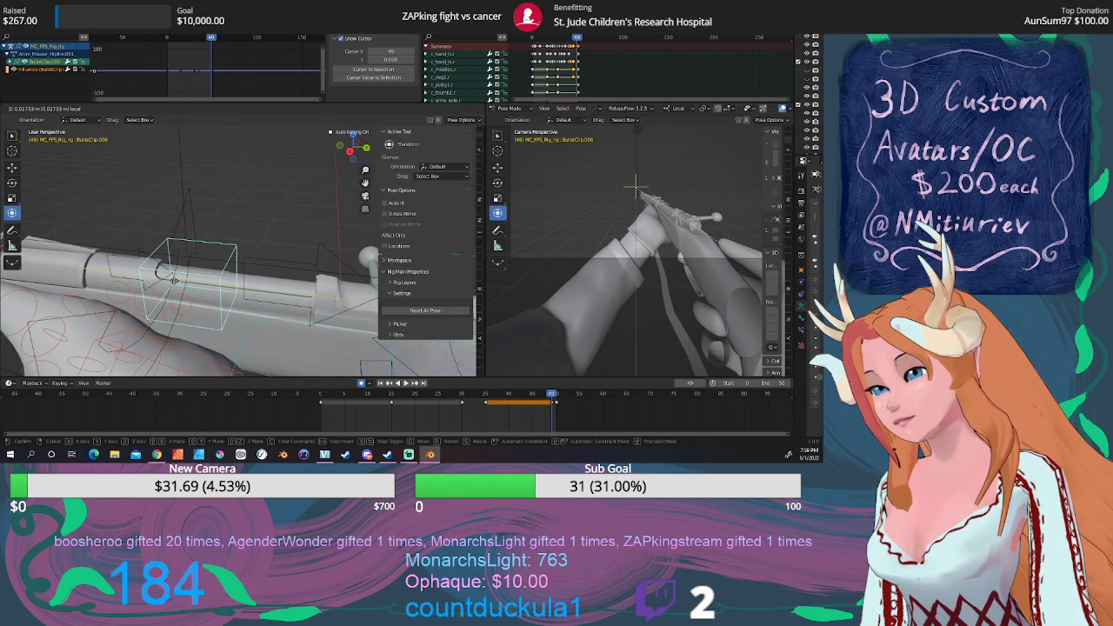
pyautogui.click(130, 277)
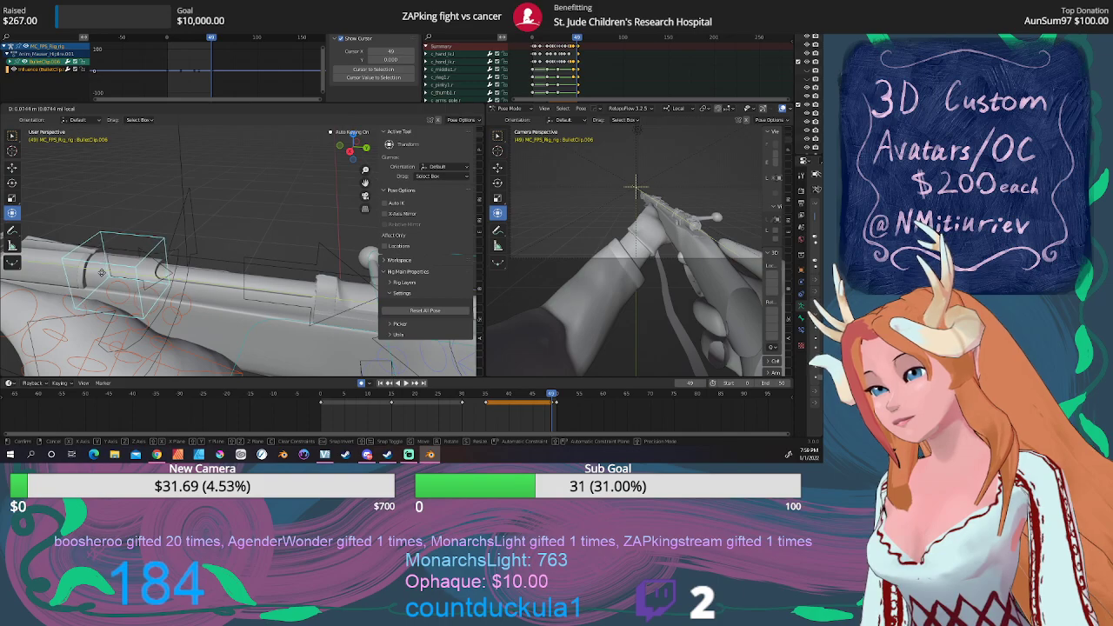
# Examine the bullet clip in the receiver up close while scrubbing between frames 34 and 50.
pyautogui.moveTo(551, 397); pyautogui.dragTo(482, 389)
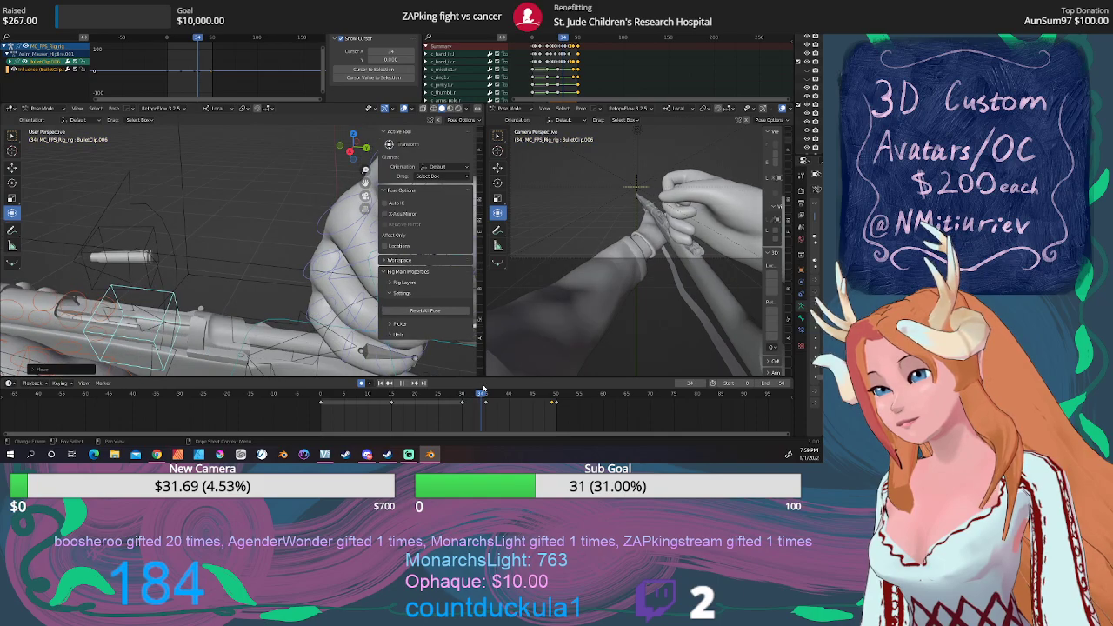
pyautogui.moveTo(261, 287); pyautogui.dragTo(68, 302, button='middle')
pyautogui.scroll(4, 218, 288)
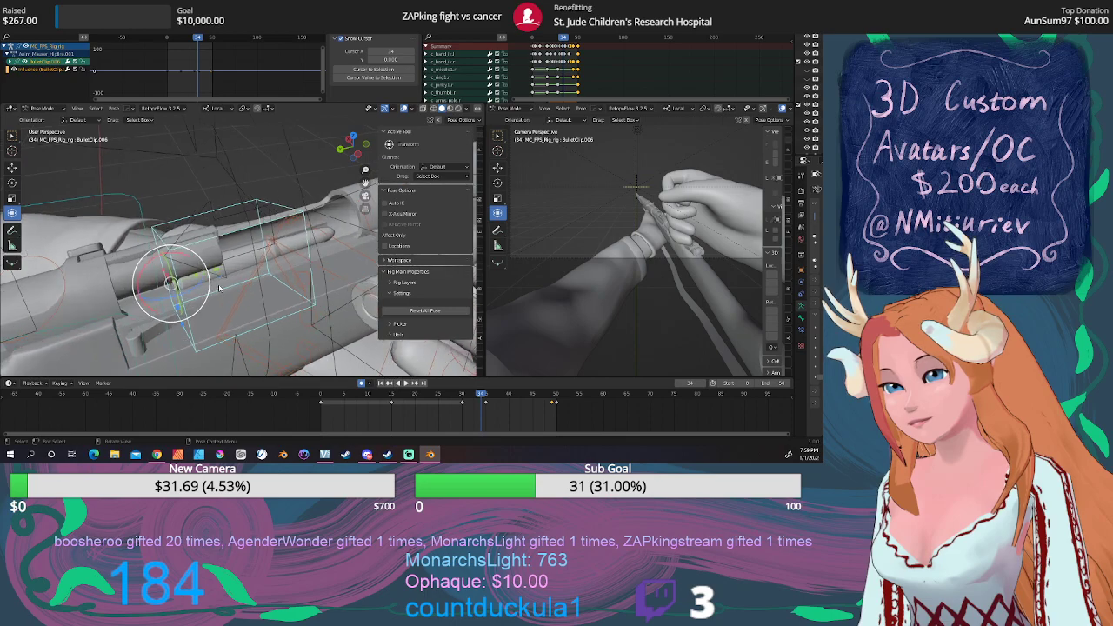
pyautogui.moveTo(219, 288); pyautogui.dragTo(239, 285, button='middle')
pyautogui.click(484, 394)
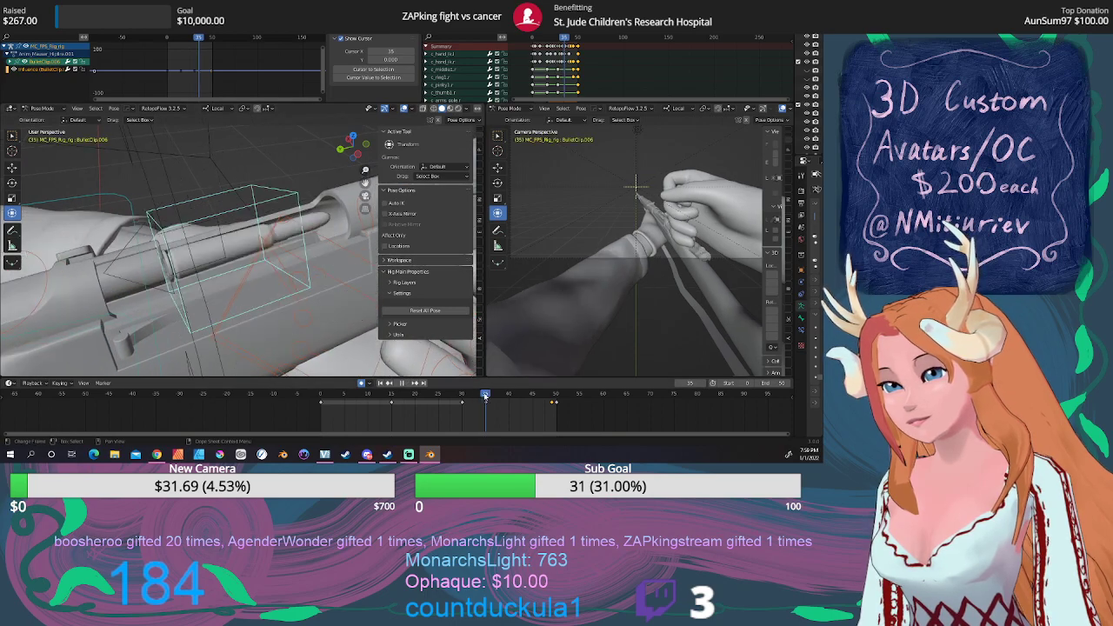
pyautogui.moveTo(485, 394); pyautogui.dragTo(557, 397)
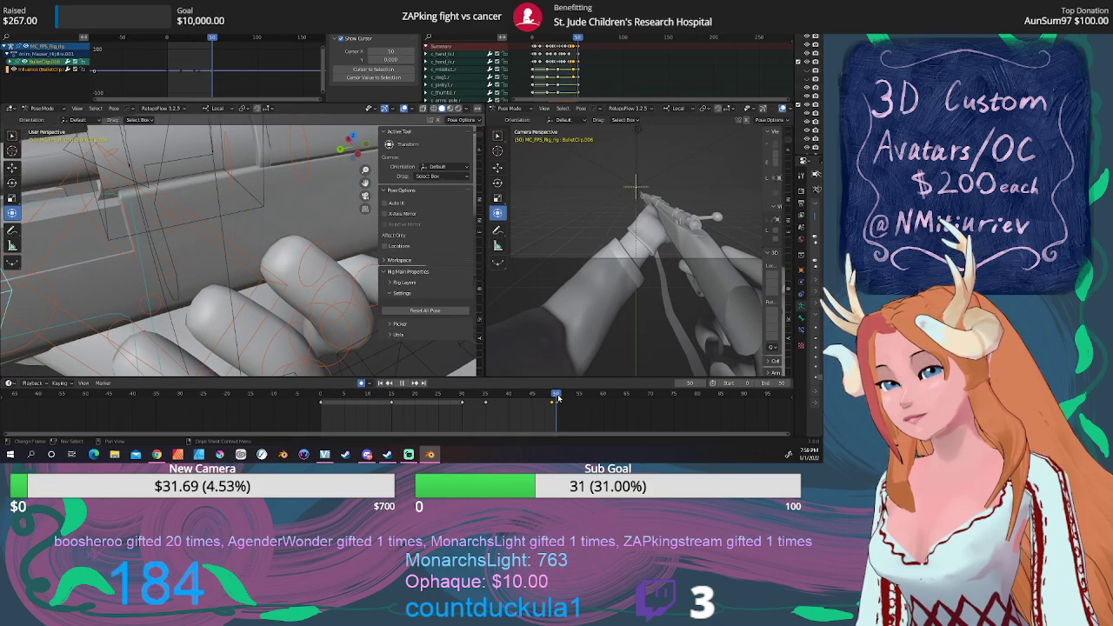
# Replay the action from frame 0 with the whole rifle in view and scrub on to frame 50.
pyautogui.scroll(-7, 302, 243)
pyautogui.moveTo(261, 227); pyautogui.dragTo(303, 231, button='middle')
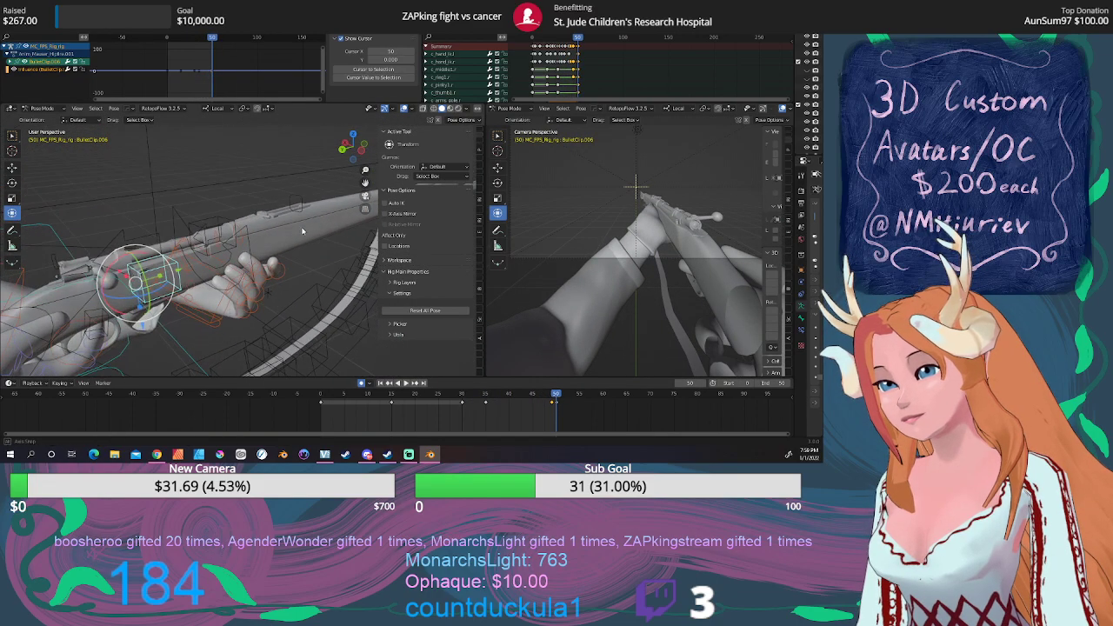
pyautogui.moveTo(551, 396); pyautogui.dragTo(296, 394)
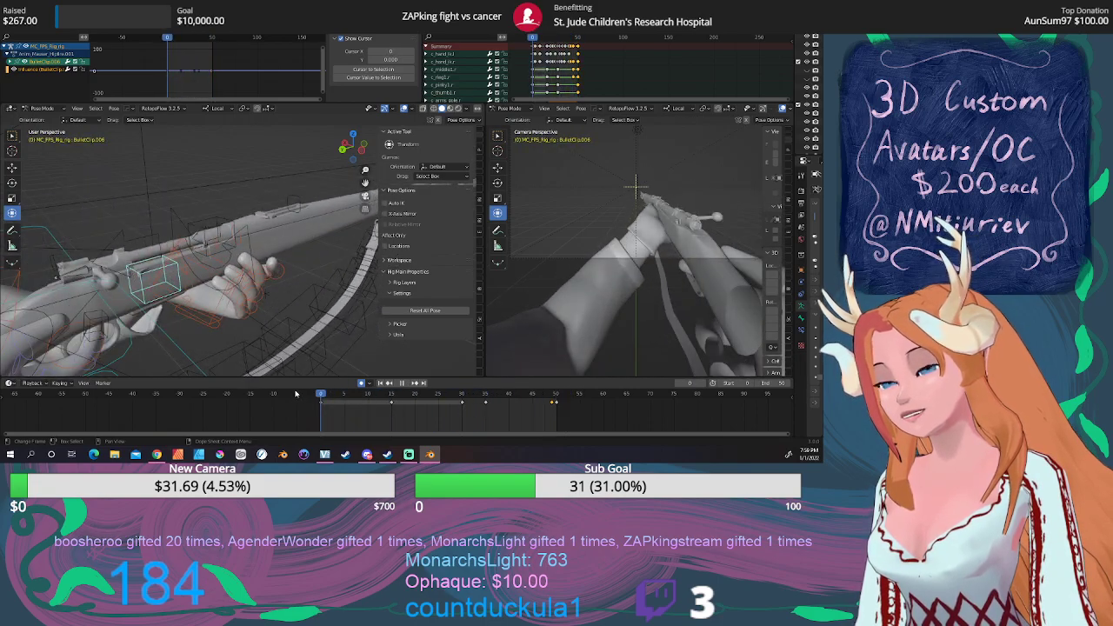
pyautogui.click(413, 383)
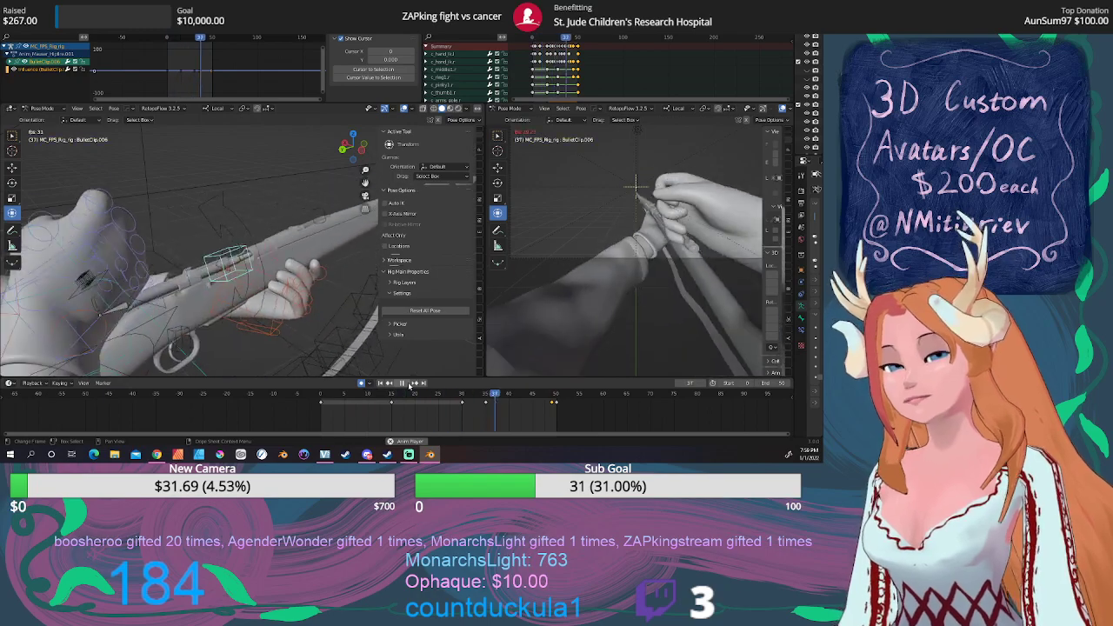
pyautogui.click(409, 384)
pyautogui.moveTo(536, 397); pyautogui.dragTo(556, 397)
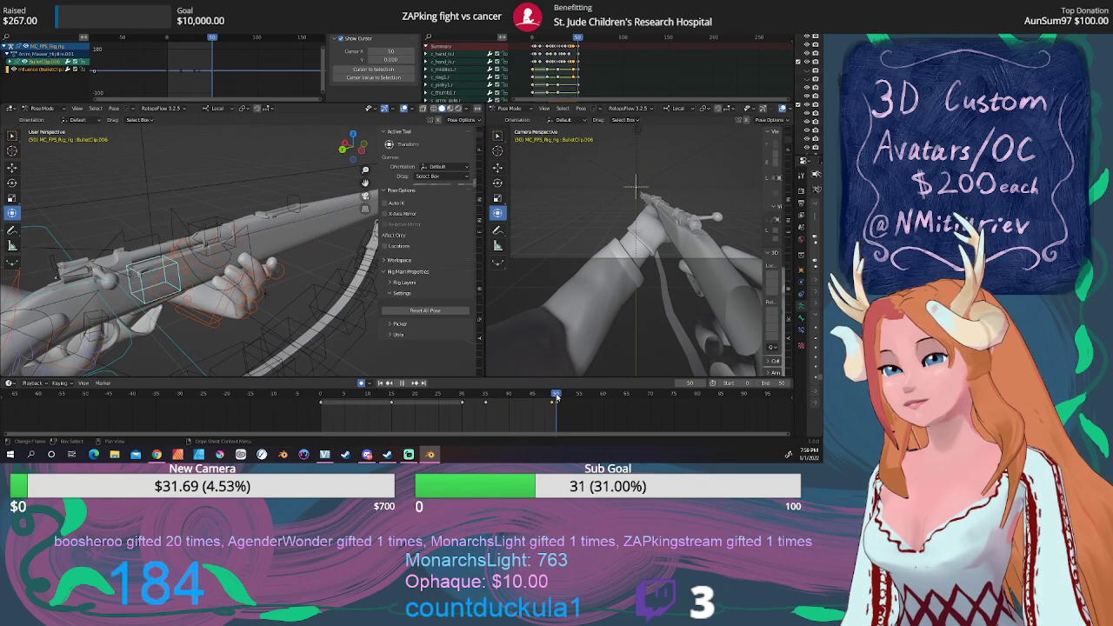
pyautogui.moveTo(555, 396); pyautogui.dragTo(556, 396)
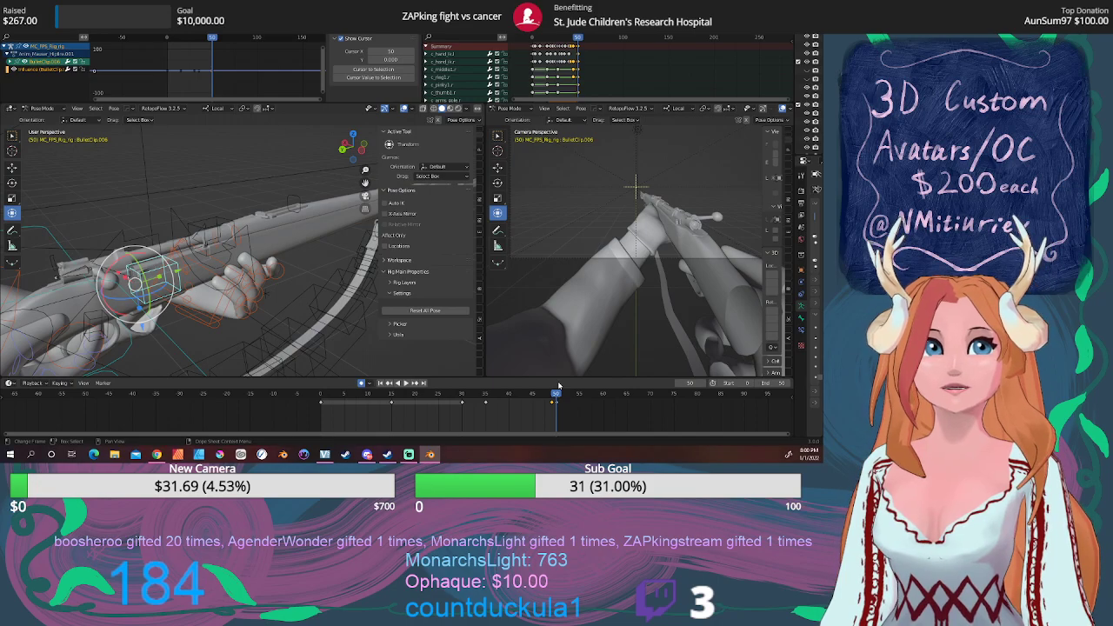
pyautogui.scroll(3, 222, 294)
pyautogui.moveTo(222, 295); pyautogui.dragTo(235, 276, button='middle')
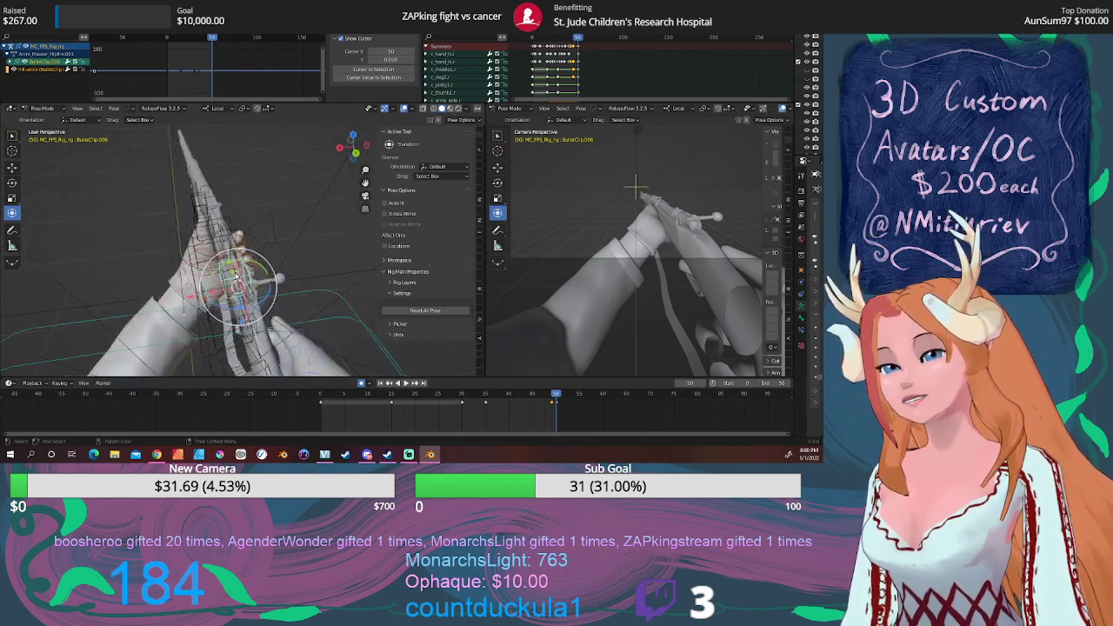
pyautogui.scroll(4, 235, 277)
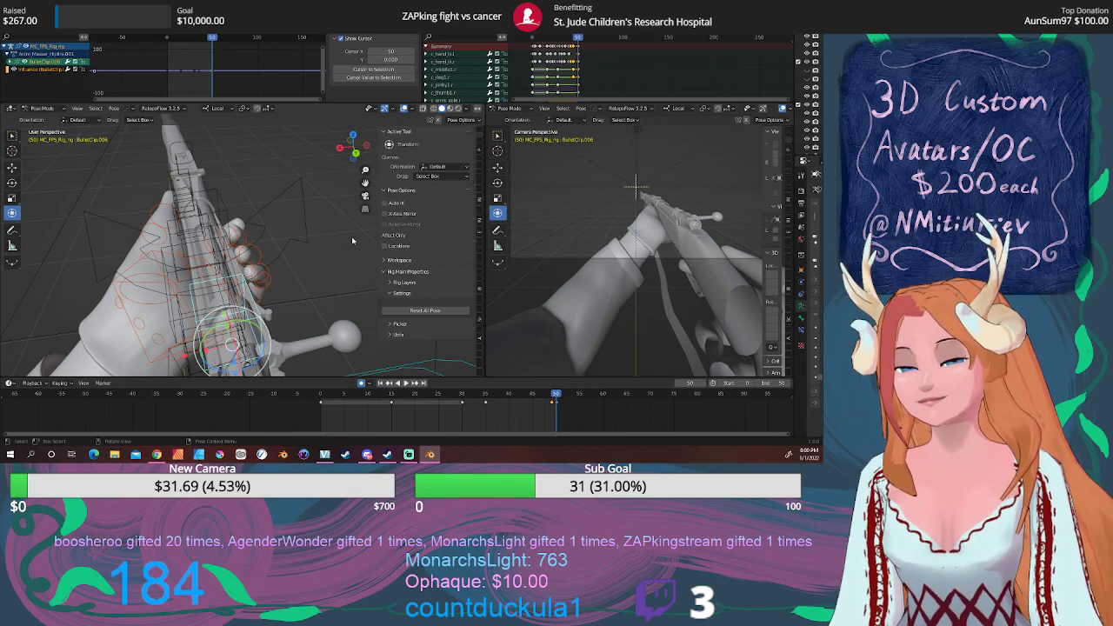
pyautogui.moveTo(343, 233); pyautogui.dragTo(280, 240, button='middle')
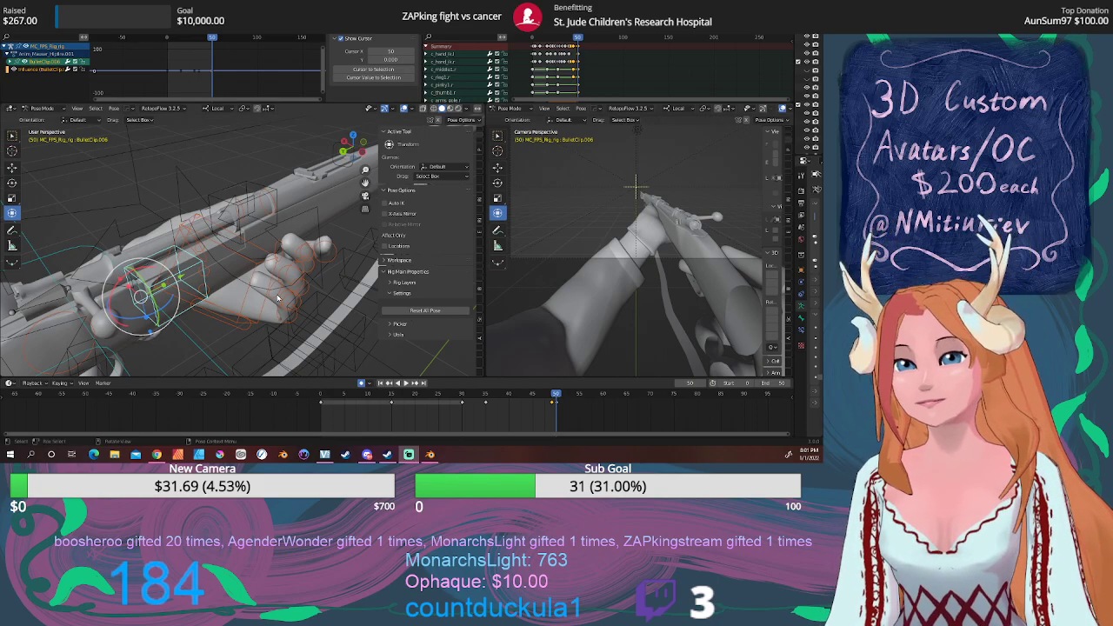
pyautogui.moveTo(280, 306); pyautogui.dragTo(396, 278, button='middle')
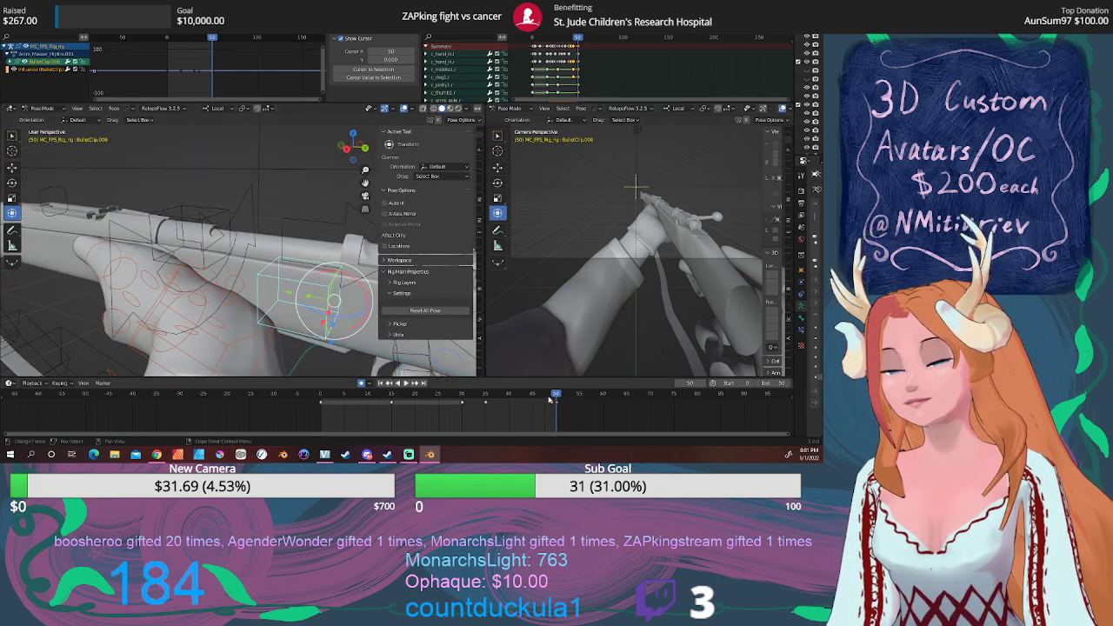
# Rewind to frame 0, play the action again in both viewports and finish at frame 50.
pyautogui.moveTo(554, 398); pyautogui.dragTo(297, 397)
pyautogui.press('space')
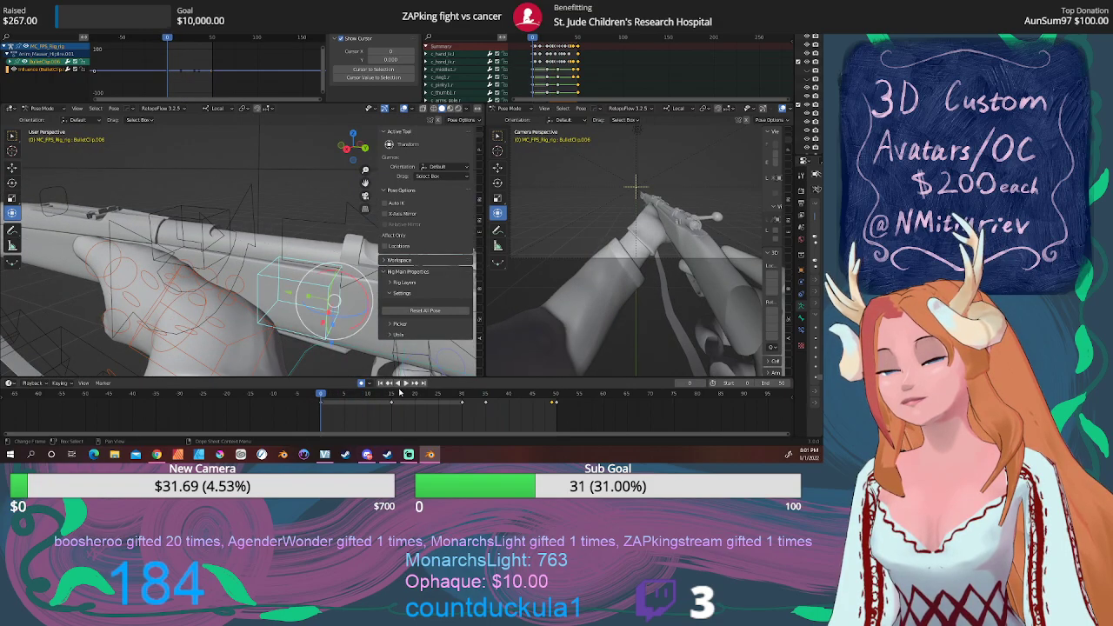
pyautogui.click(405, 385)
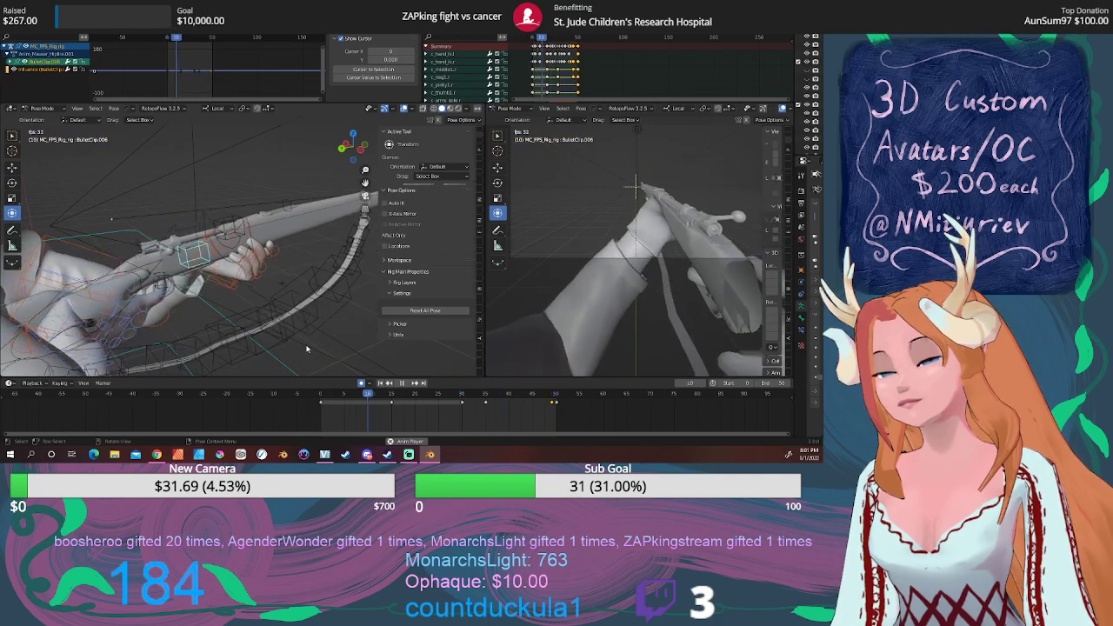
pyautogui.click(400, 385)
pyautogui.moveTo(467, 395); pyautogui.dragTo(559, 394)
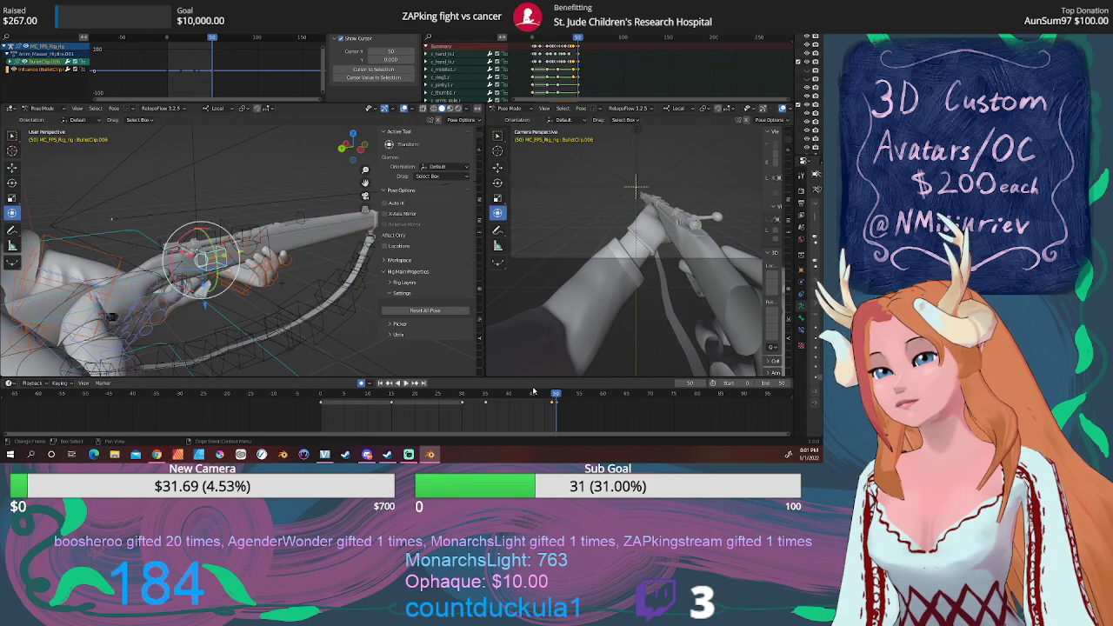
# Examine the rifle from the side while scrubbing through the bolt handling, and stop at frame 16.
pyautogui.moveTo(309, 304); pyautogui.dragTo(287, 315, button='middle')
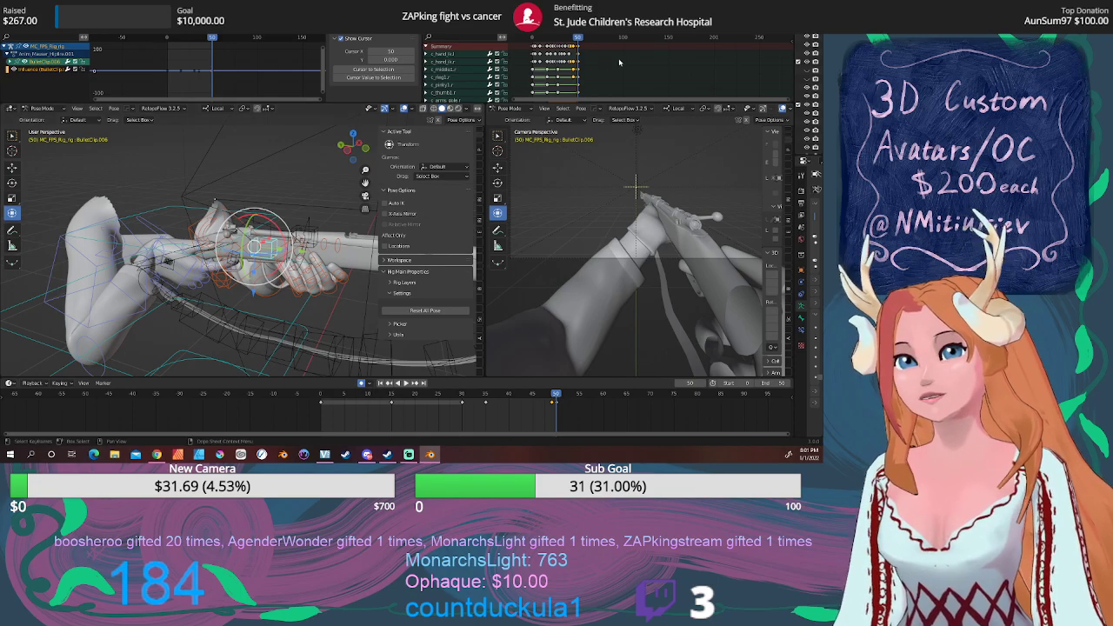
pyautogui.moveTo(273, 257); pyautogui.dragTo(385, 260, button='middle')
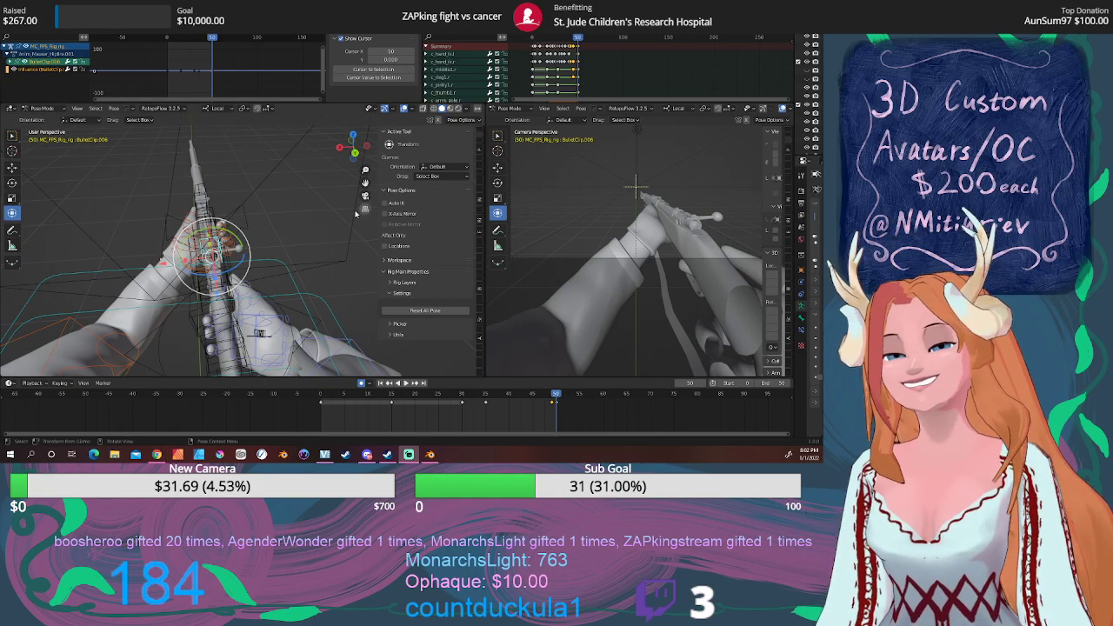
pyautogui.moveTo(364, 212); pyautogui.dragTo(314, 211, button='middle')
pyautogui.moveTo(245, 257); pyautogui.dragTo(283, 214, button='middle')
pyautogui.press('space')
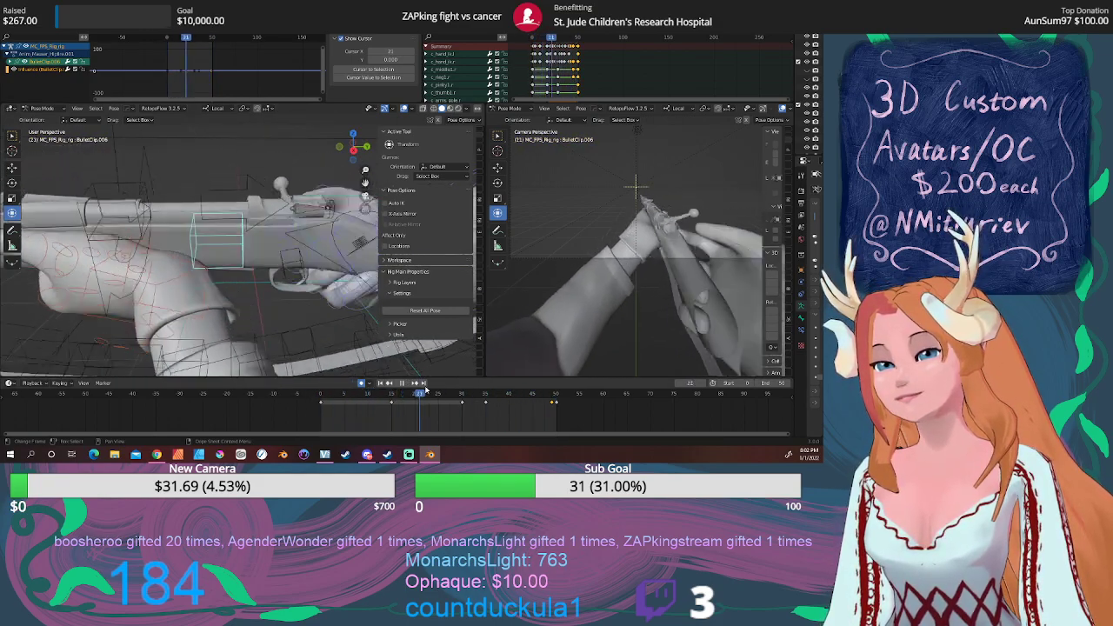
pyautogui.moveTo(468, 390); pyautogui.dragTo(391, 396)
pyautogui.click(380, 385)
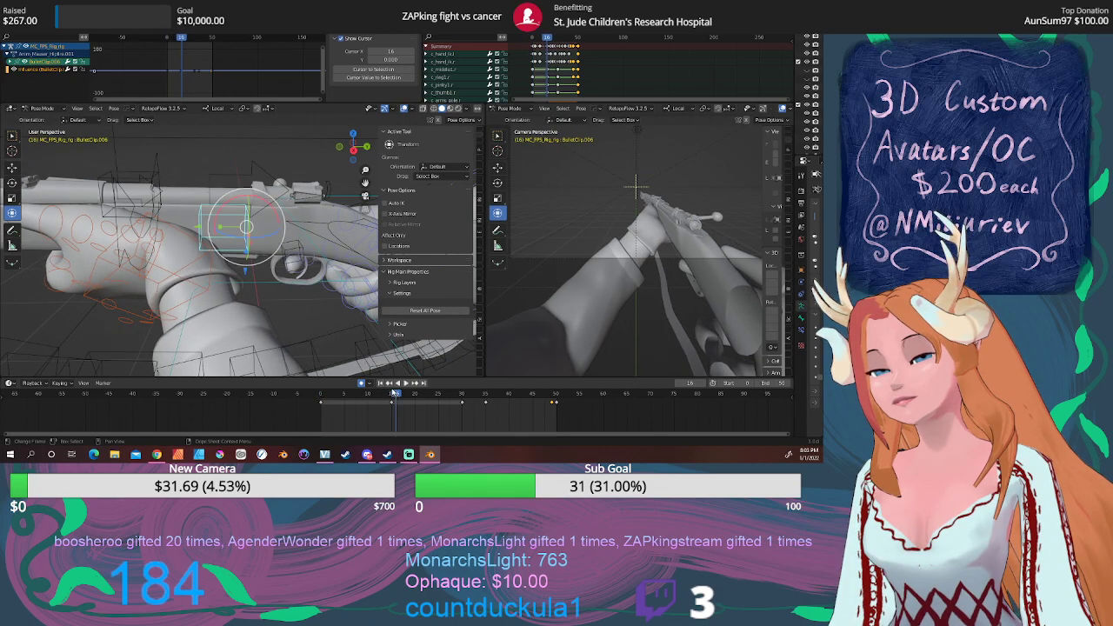
pyautogui.click(380, 386)
pyautogui.moveTo(388, 395); pyautogui.dragTo(395, 396)
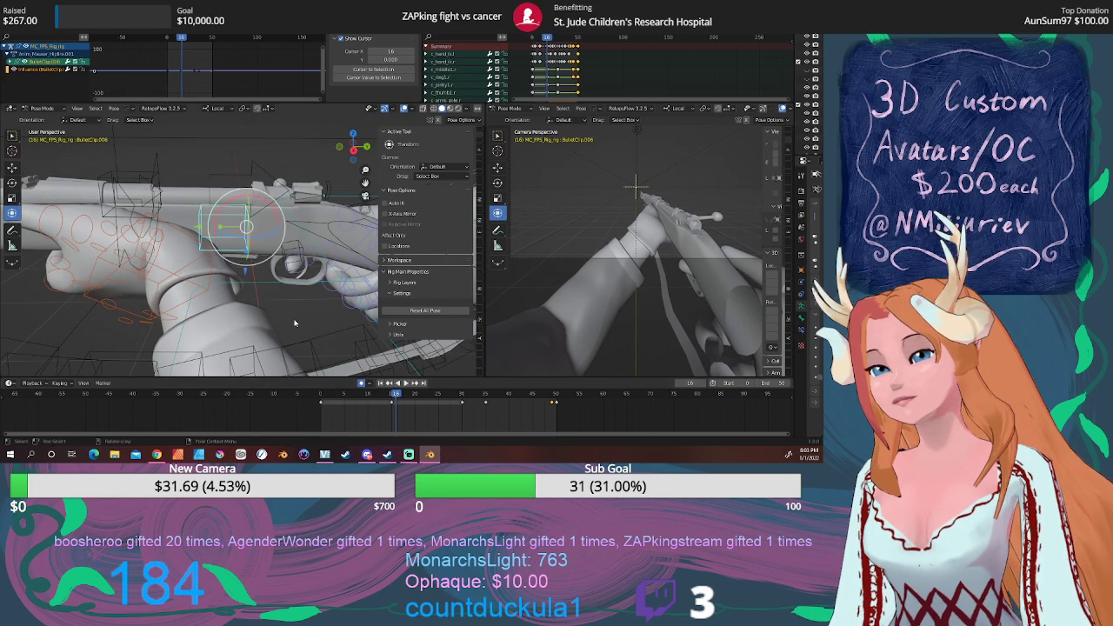
# Select all bones of the rig and inspect their keyframes around frame 16 in the timeline.
pyautogui.press('a')
pyautogui.scroll(6, 397, 419)
pyautogui.scroll(6, 397, 418)
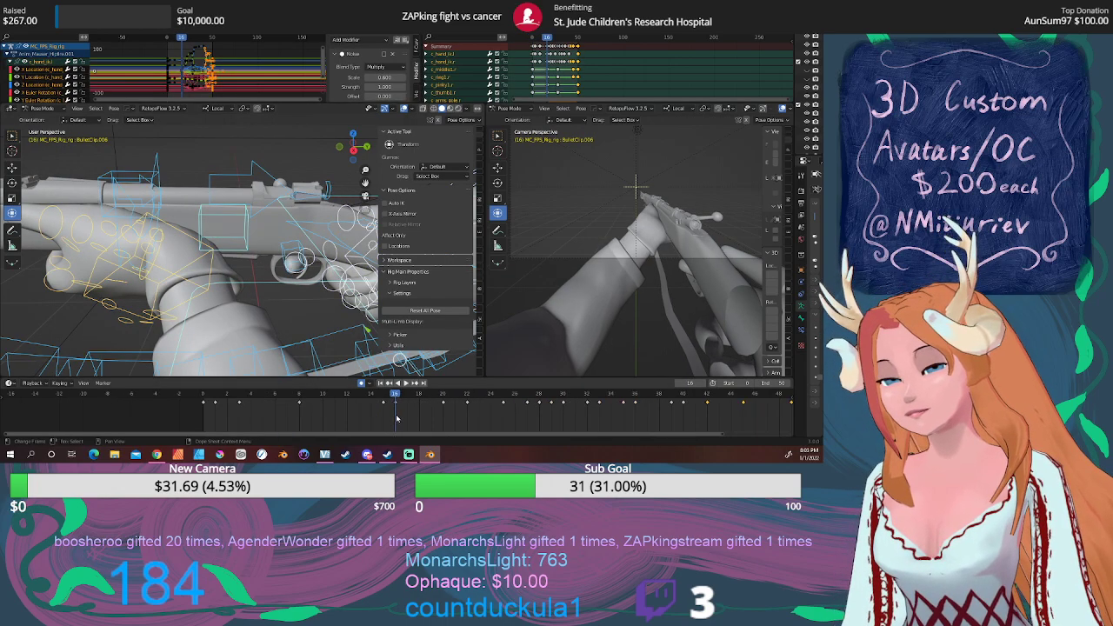
pyautogui.scroll(-4, 194, 250)
pyautogui.moveTo(194, 250)
pyautogui.mouseDown(button='middle')
pyautogui.moveTo(211, 245)
pyautogui.moveTo(210, 260)
pyautogui.mouseUp(button='middle')
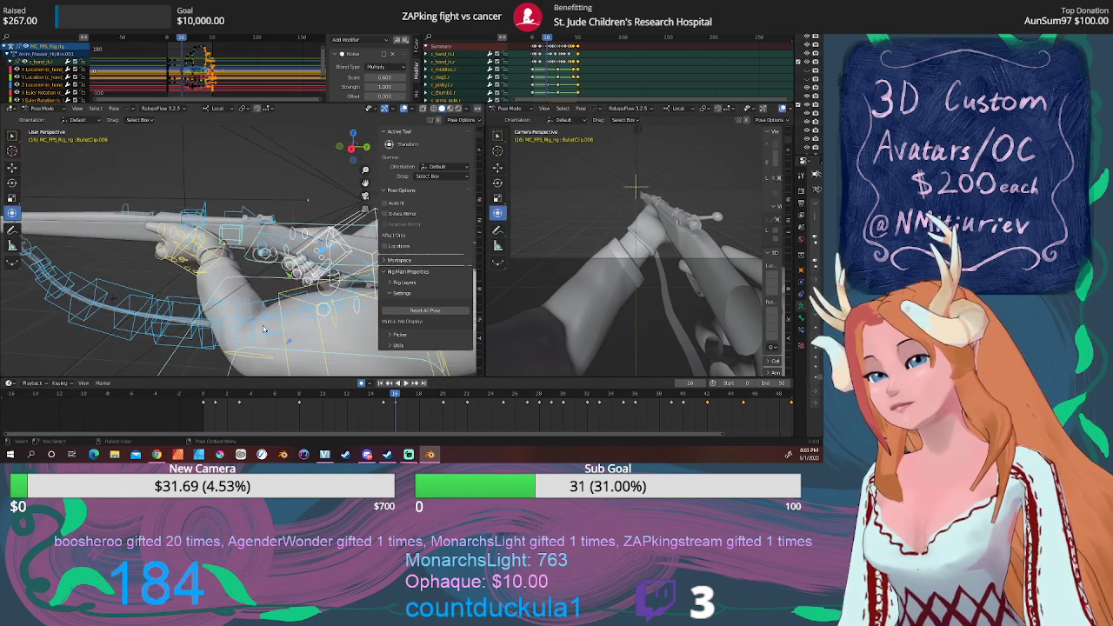
# Select the left and right hand IK controls, check their keyframes around frame 16, and return to frame 0.
pyautogui.click(213, 253)
pyautogui.moveTo(213, 253); pyautogui.dragTo(199, 258, button='middle')
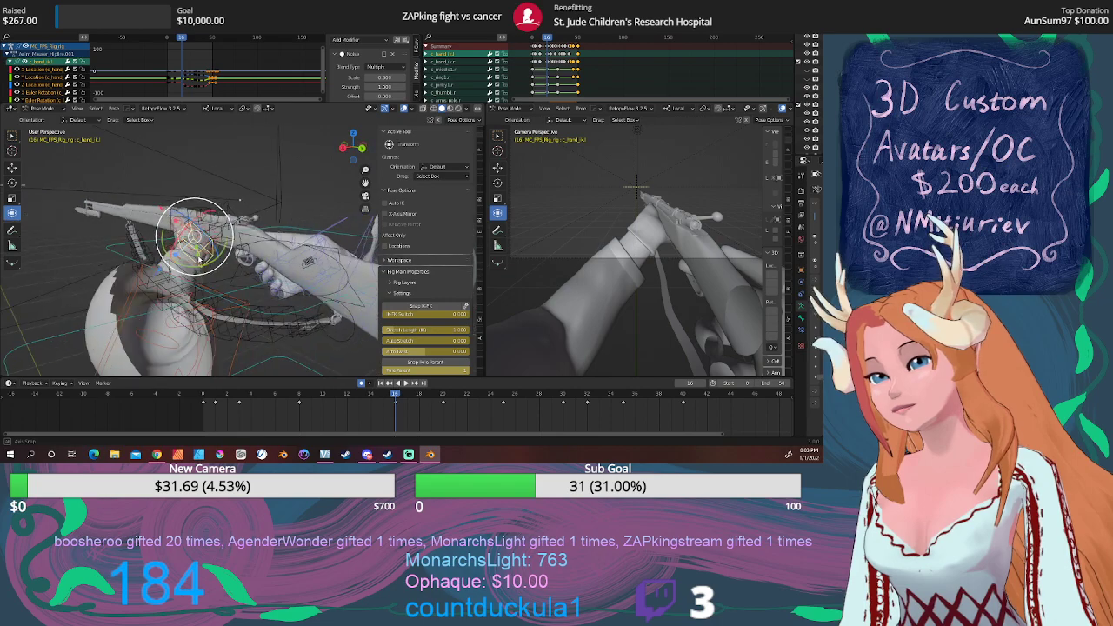
pyautogui.click(288, 254)
pyautogui.moveTo(393, 394)
pyautogui.mouseDown()
pyautogui.moveTo(201, 394)
pyautogui.moveTo(394, 393)
pyautogui.mouseUp()
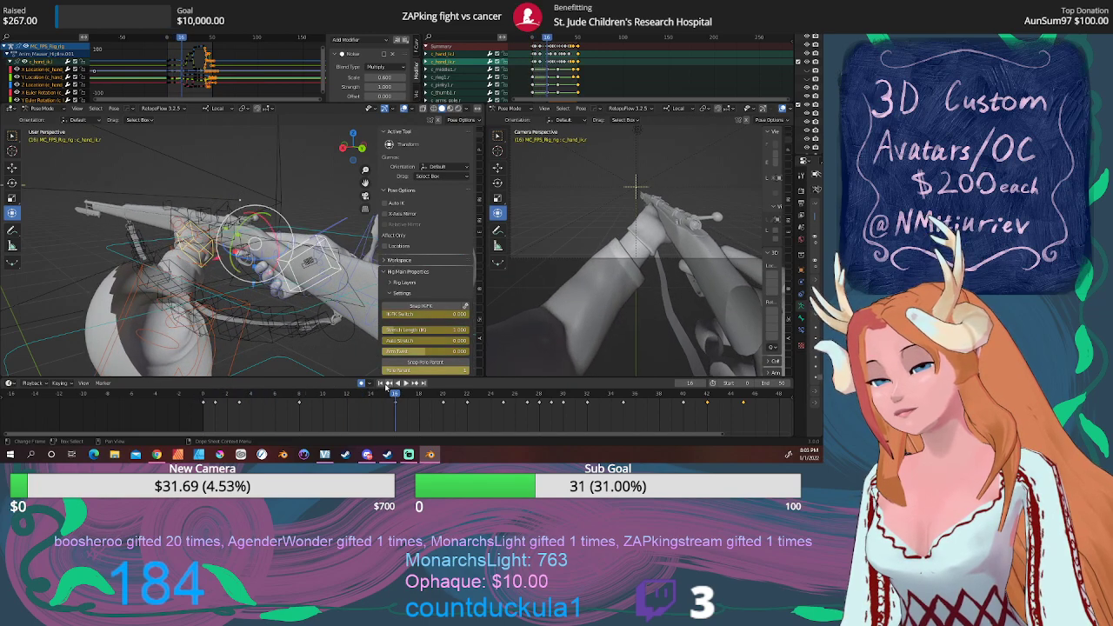
pyautogui.click(382, 383)
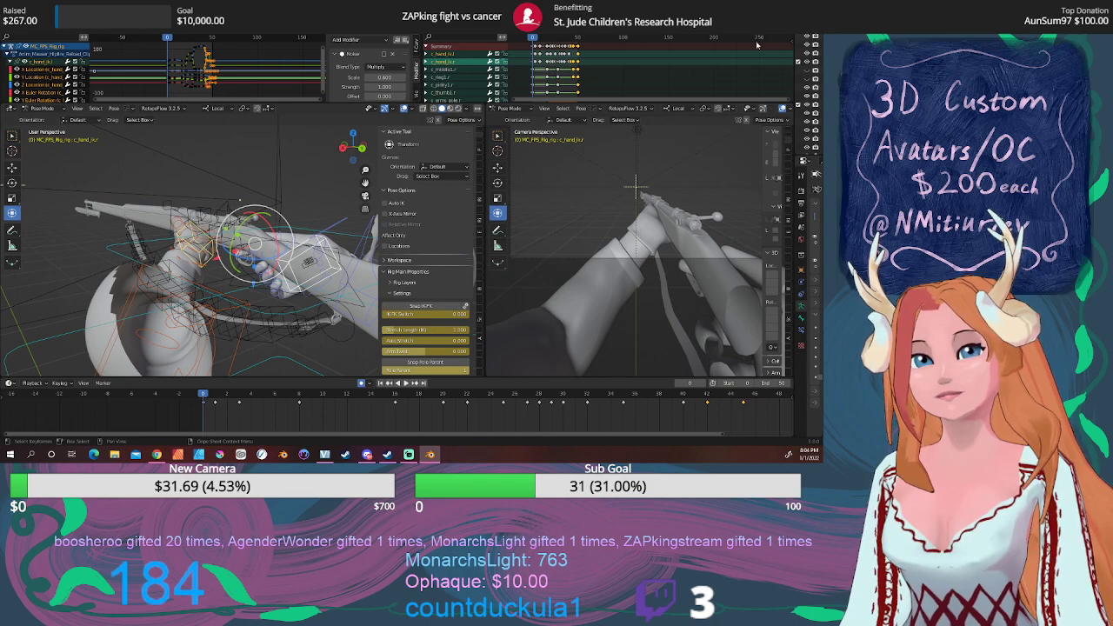
# Select all bones and only their keyframes from frame 0 to 15, and play the action up to frame 3.
pyautogui.scroll(-1, 348, 200)
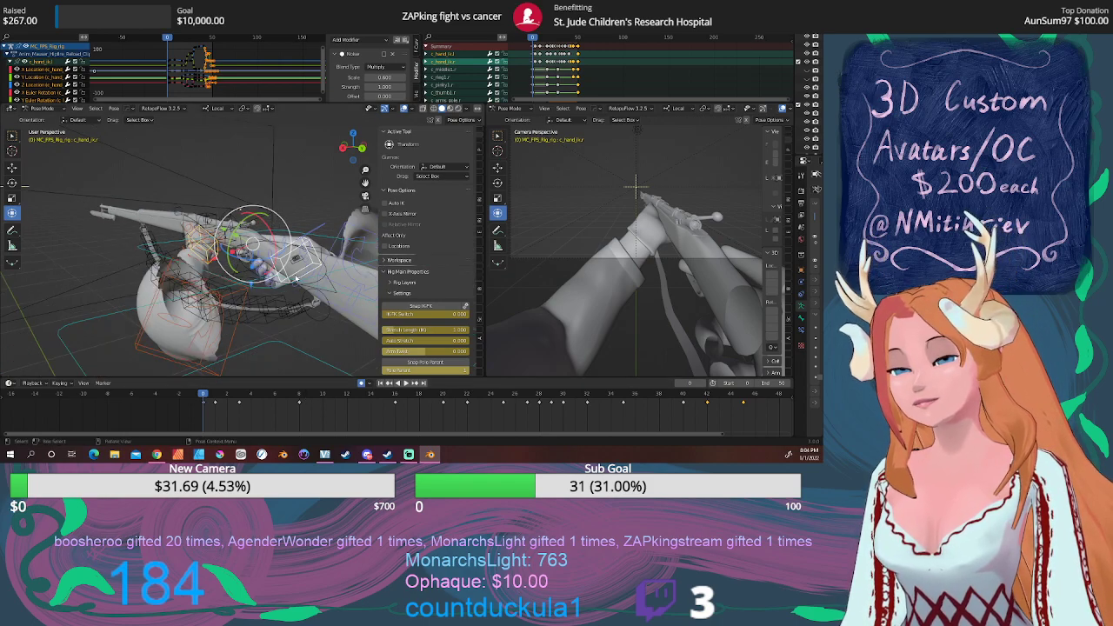
pyautogui.press('a')
pyautogui.scroll(-3, 373, 414)
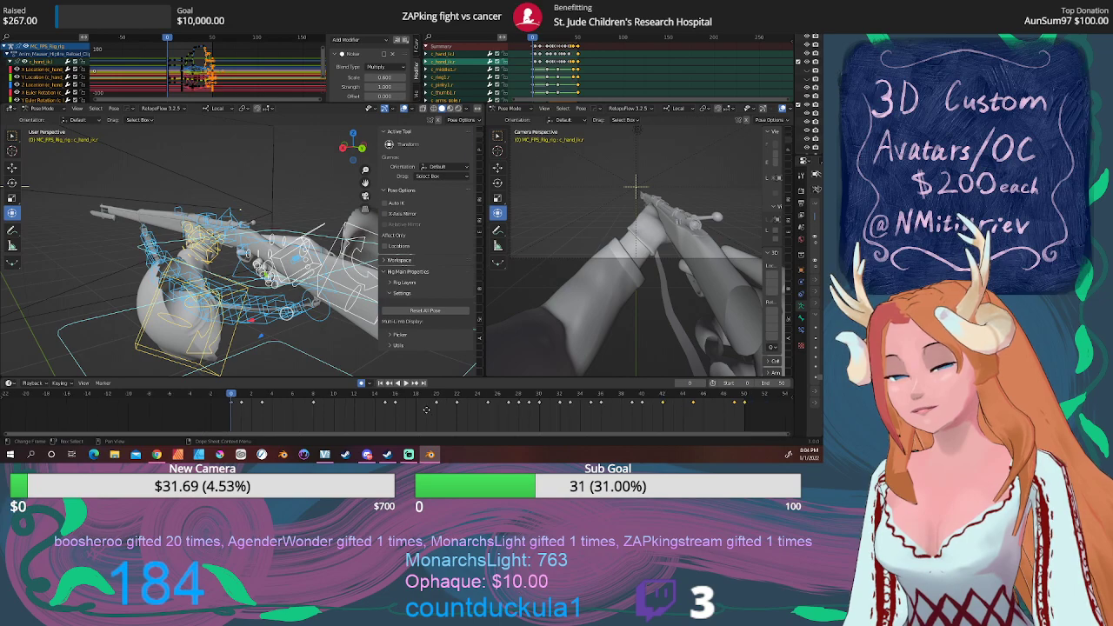
pyautogui.press('a')
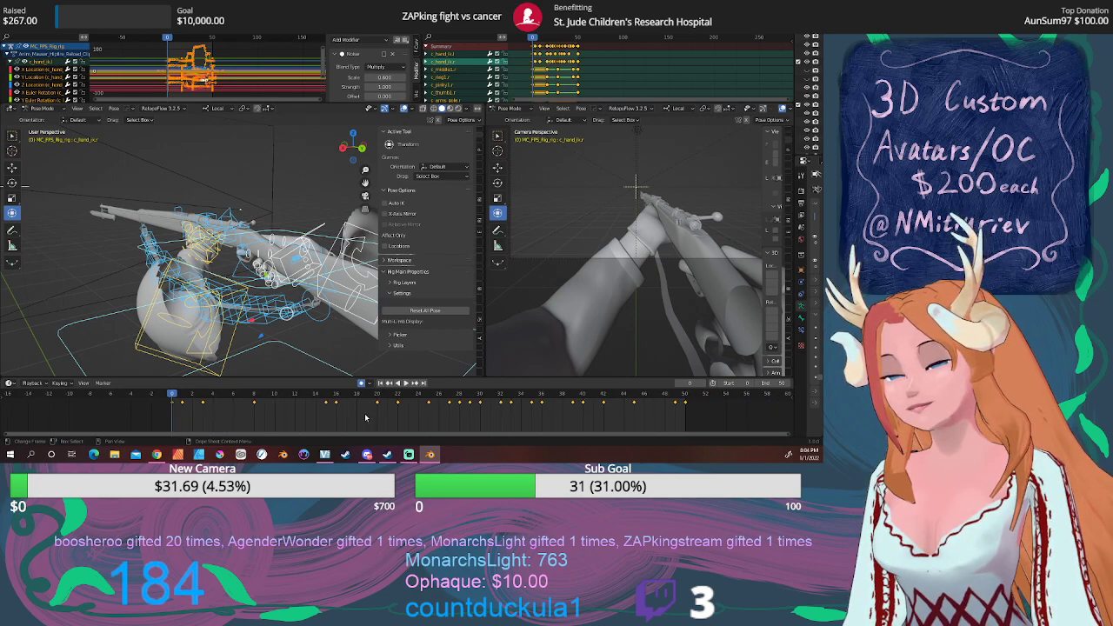
pyautogui.moveTo(335, 414); pyautogui.dragTo(161, 400)
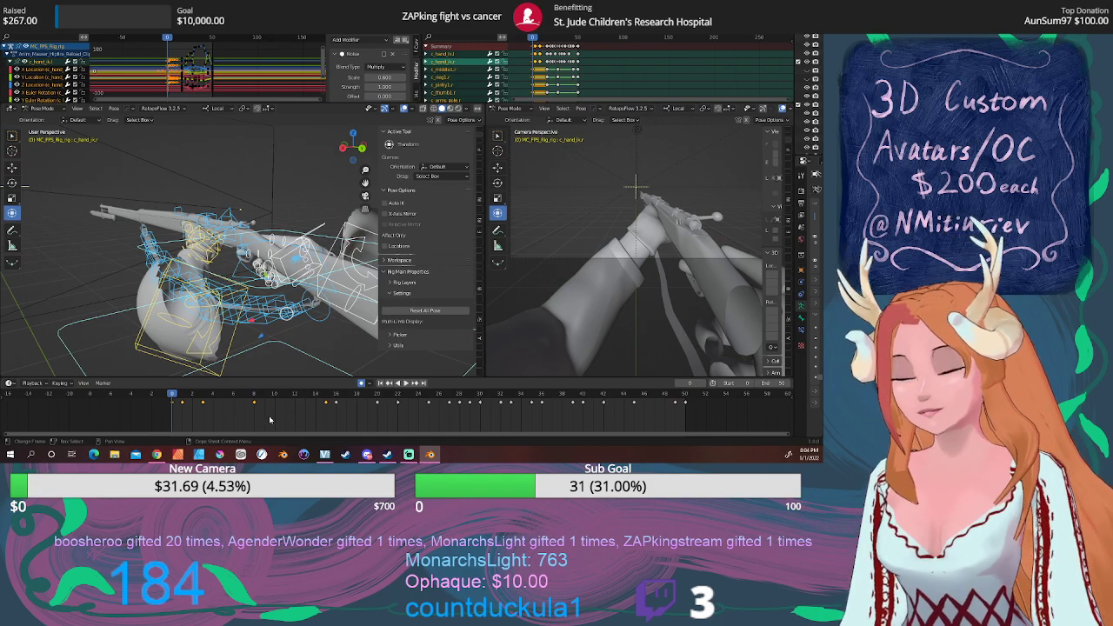
pyautogui.click(404, 385)
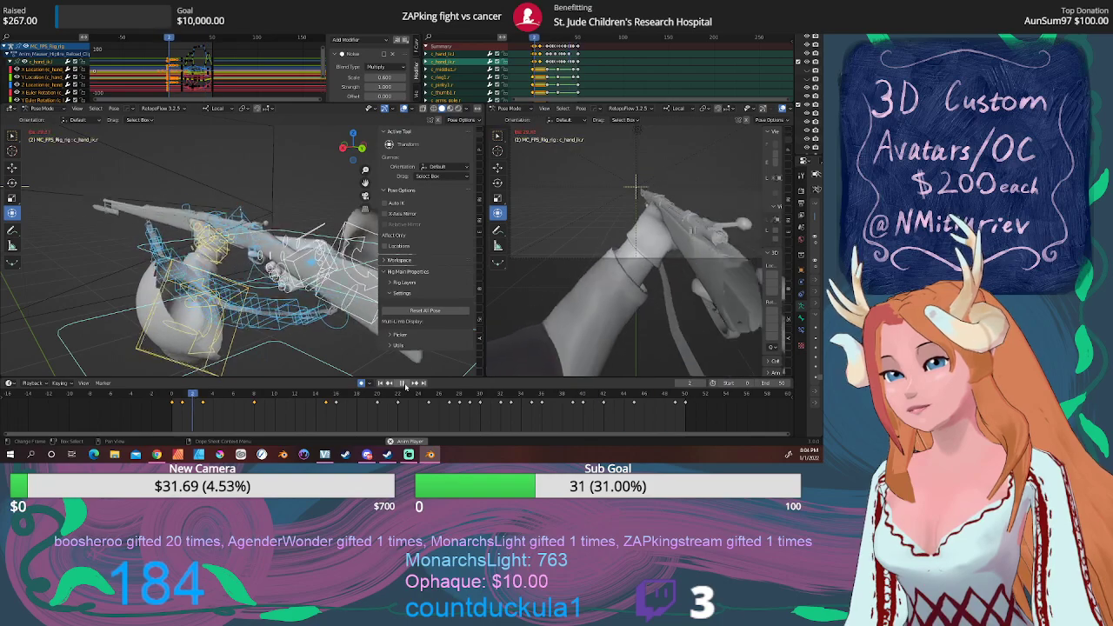
pyautogui.click(405, 385)
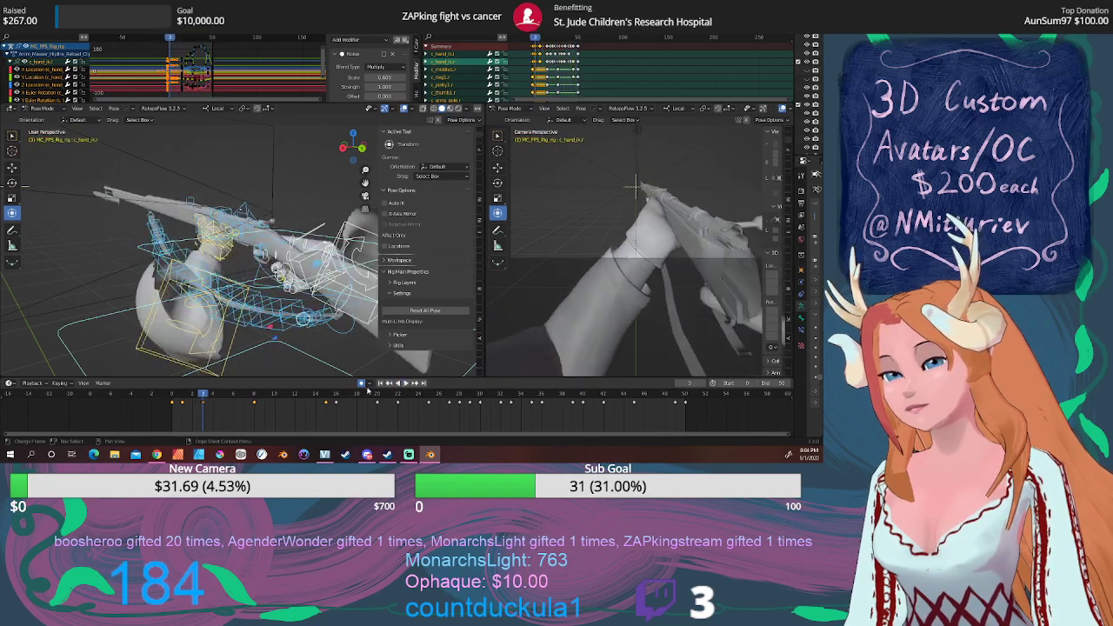
# Delete the keyframes of all bones from frame 0 to 15 after checking the pose at frame 35.
pyautogui.moveTo(206, 398); pyautogui.dragTo(533, 394)
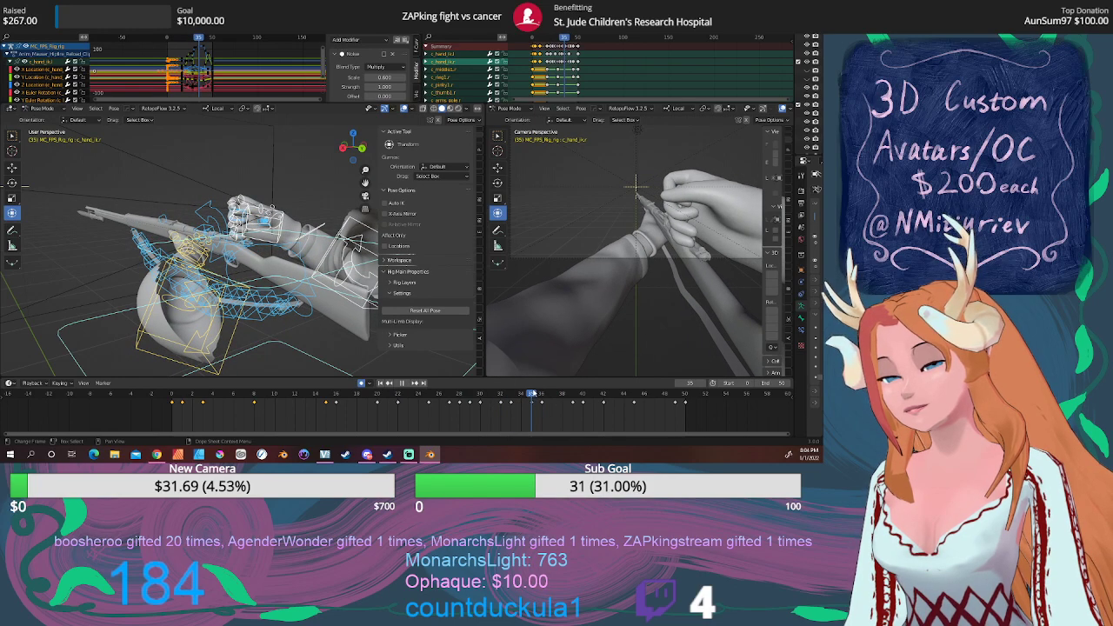
pyautogui.click(263, 223)
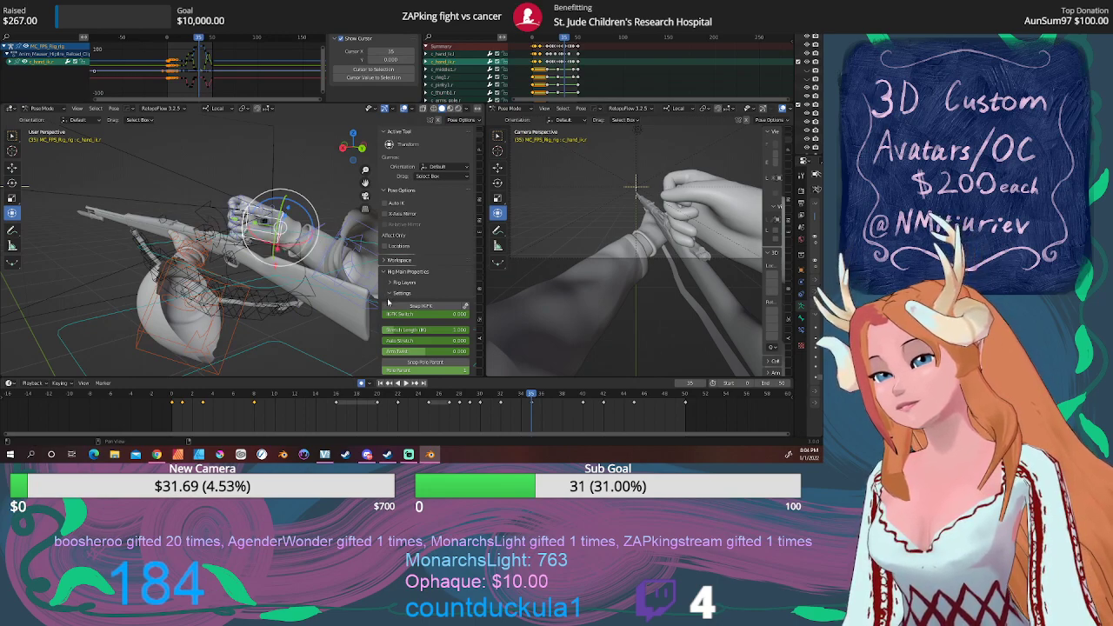
pyautogui.moveTo(534, 397)
pyautogui.mouseDown()
pyautogui.moveTo(561, 397)
pyautogui.moveTo(534, 396)
pyautogui.mouseUp()
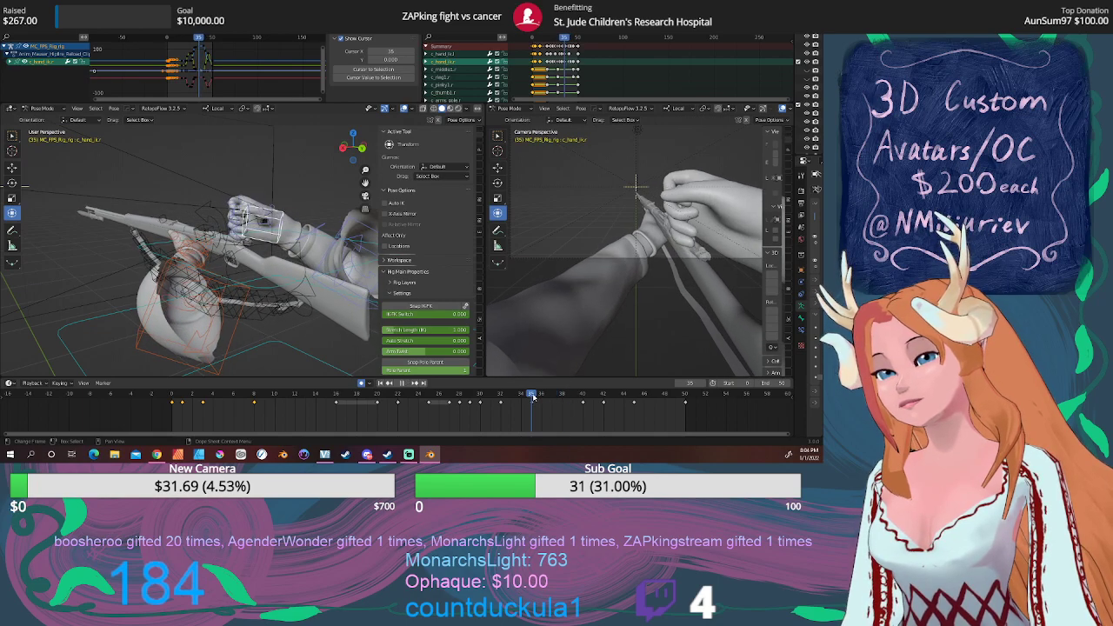
pyautogui.press('a')
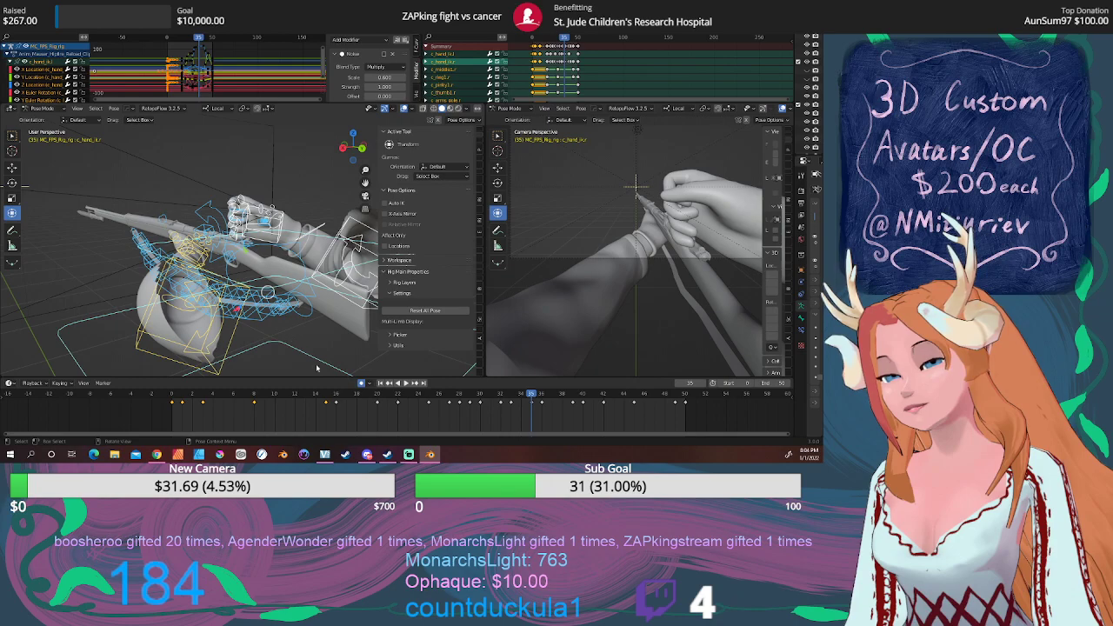
pyautogui.moveTo(332, 415); pyautogui.dragTo(171, 398)
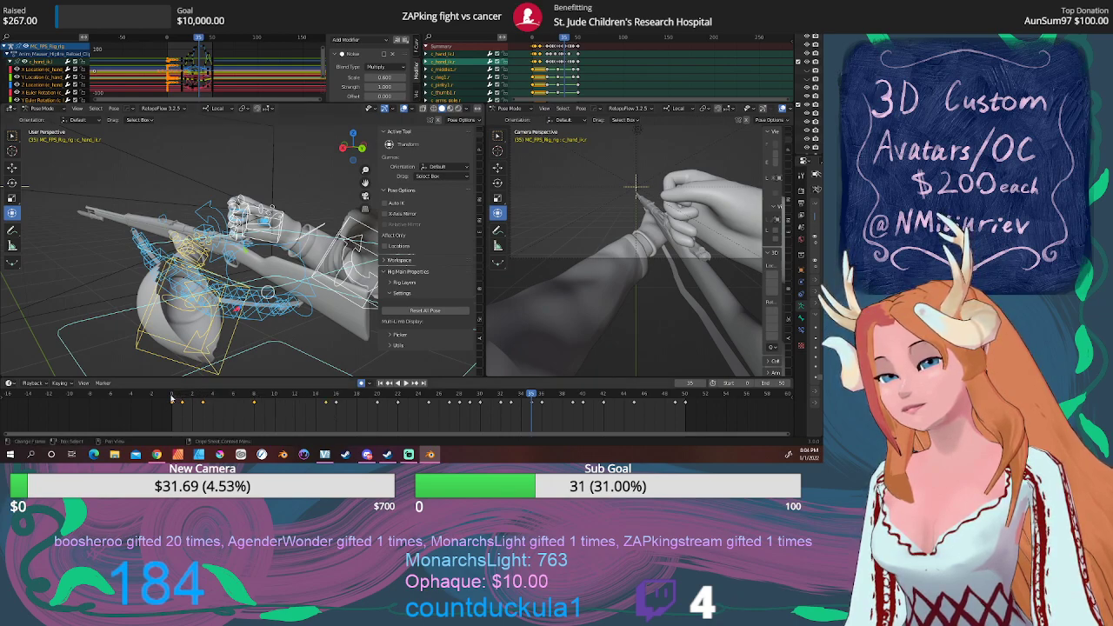
pyautogui.press('Delete')
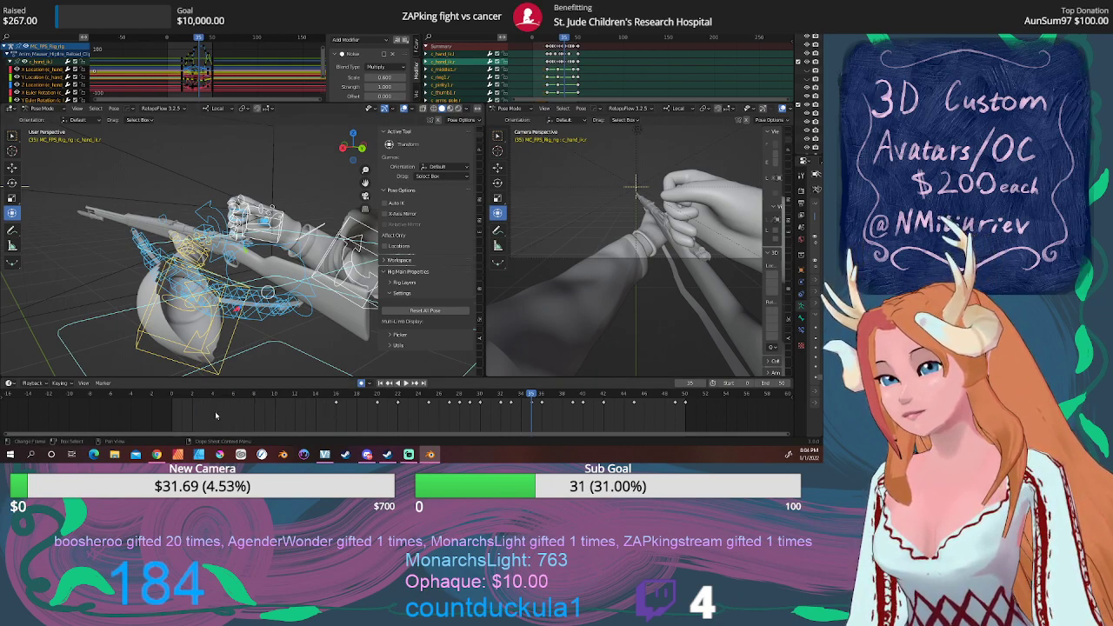
# Shift all remaining keyframes 16 frames earlier so the action starts at frame 0, and check the pose at frame 33.
pyautogui.moveTo(700, 419); pyautogui.dragTo(373, 403)
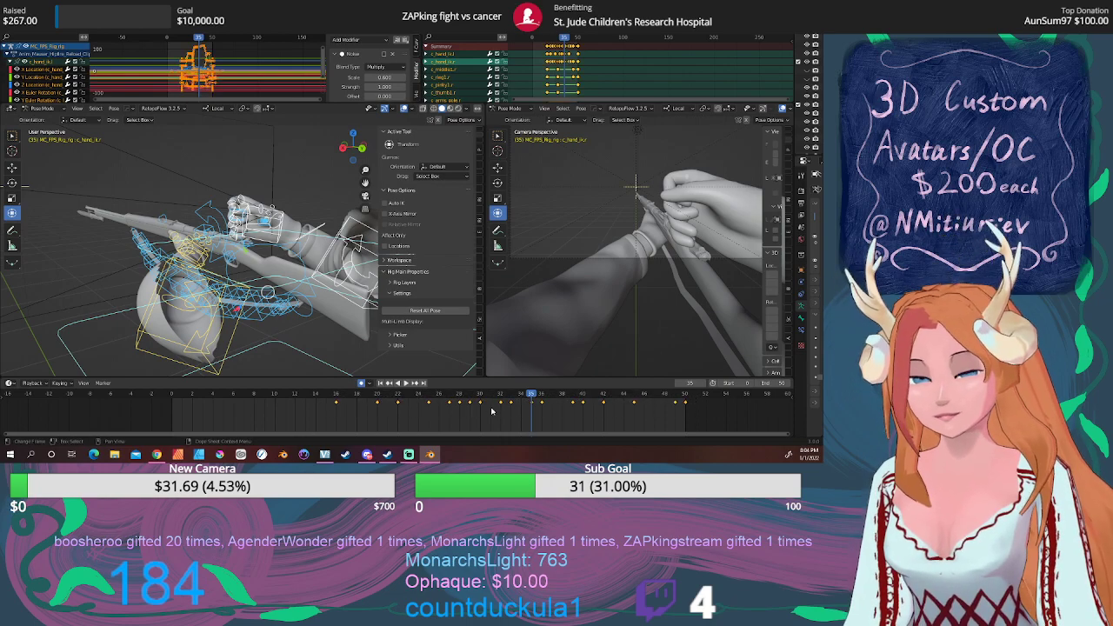
pyautogui.press('g')
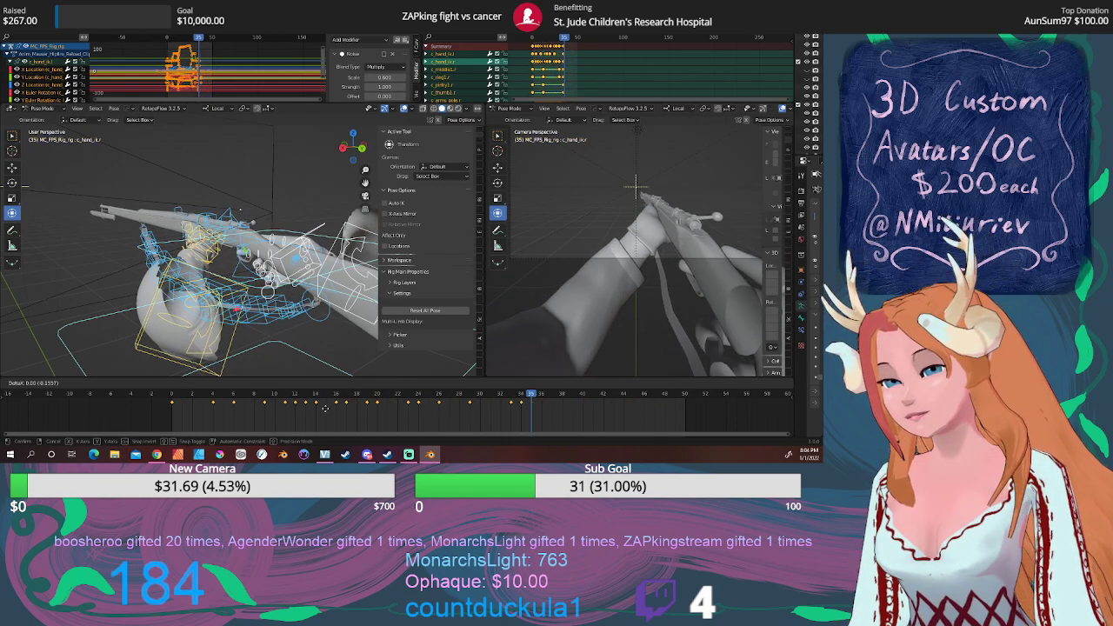
pyautogui.click(348, 409)
pyautogui.moveTo(530, 396)
pyautogui.mouseDown()
pyautogui.moveTo(239, 396)
pyautogui.moveTo(539, 398)
pyautogui.moveTo(511, 399)
pyautogui.mouseUp()
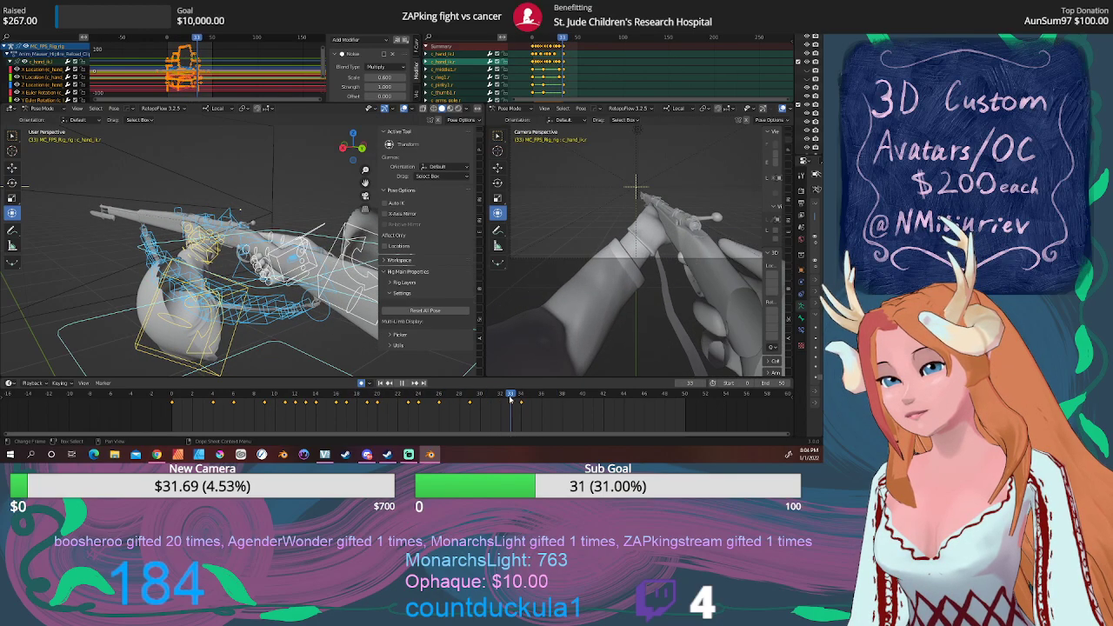
# Examine the rifle's chamber and the bullet clip up close while scrubbing between frames 17 and 20.
pyautogui.scroll(6, 204, 283)
pyautogui.moveTo(157, 269); pyautogui.dragTo(226, 278, button='middle')
pyautogui.moveTo(515, 400); pyautogui.dragTo(344, 407)
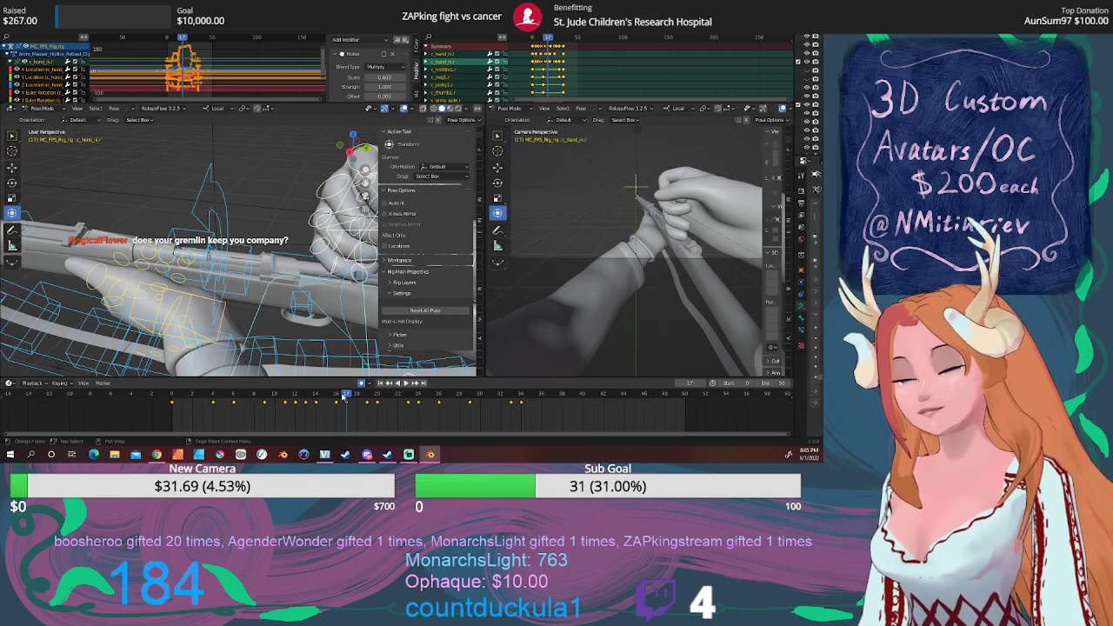
pyautogui.moveTo(337, 394); pyautogui.dragTo(379, 406)
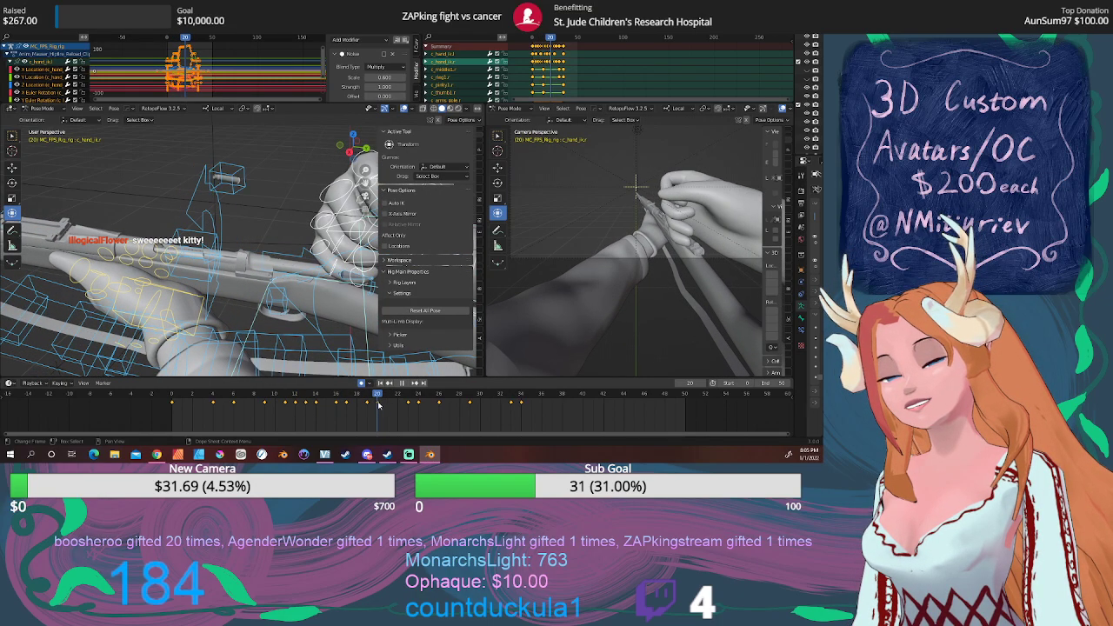
pyautogui.moveTo(227, 273); pyautogui.dragTo(329, 273, button='middle')
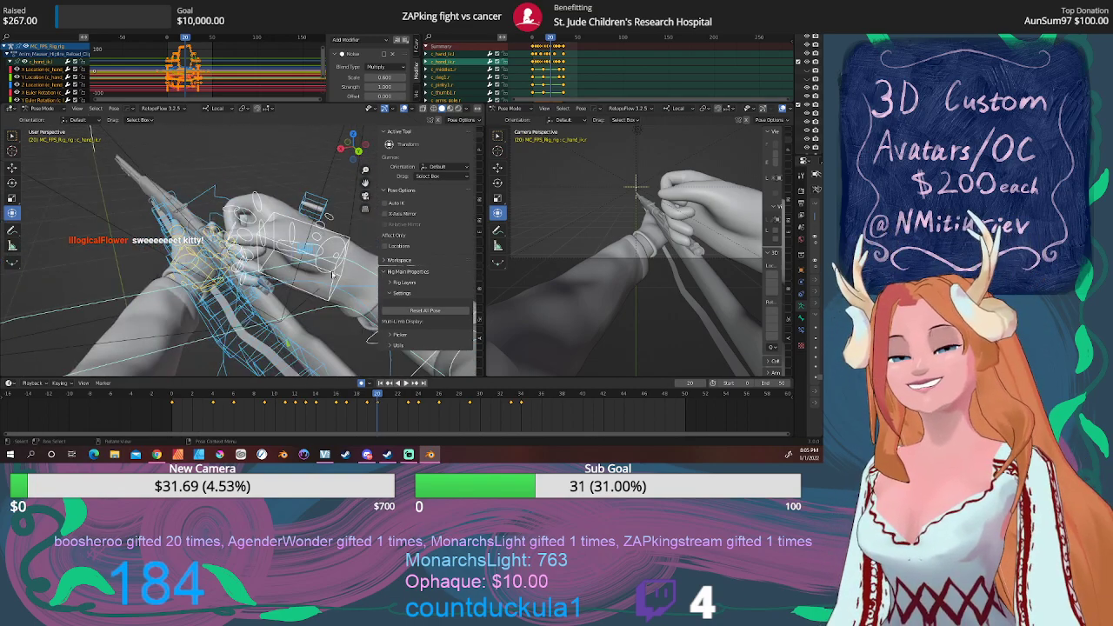
# Select the right hand IK control and the ChamberBase bone, and inspect their keyframes around frame 19.
pyautogui.click(337, 280)
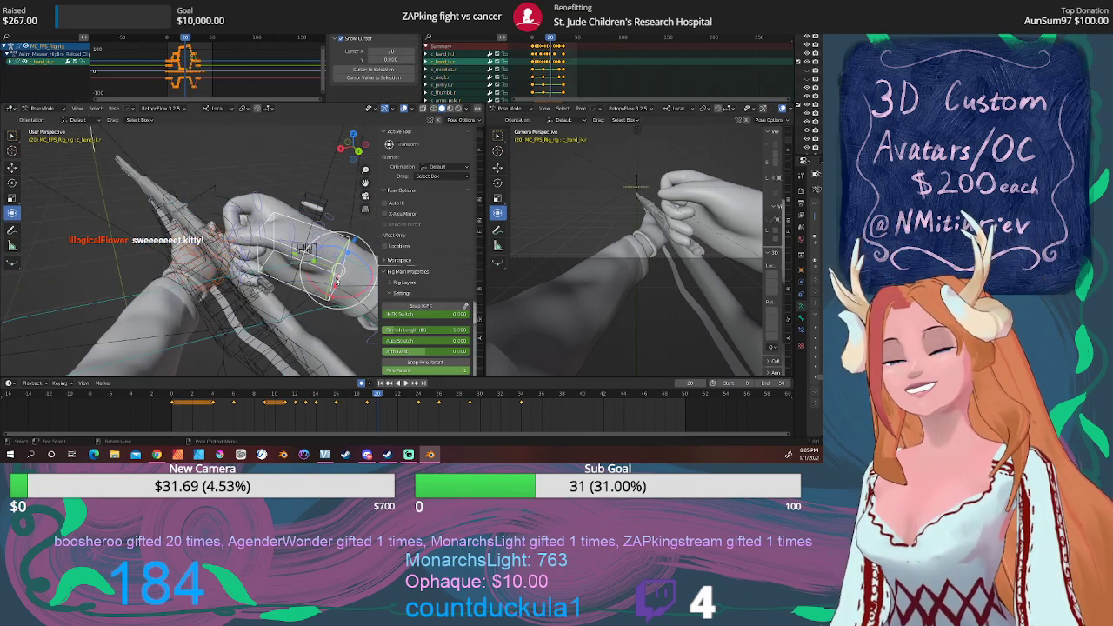
pyautogui.moveTo(377, 397); pyautogui.dragTo(368, 395)
pyautogui.click(368, 396)
pyautogui.moveTo(318, 291)
pyautogui.mouseDown(button='middle')
pyautogui.moveTo(252, 283)
pyautogui.moveTo(300, 285)
pyautogui.mouseUp(button='middle')
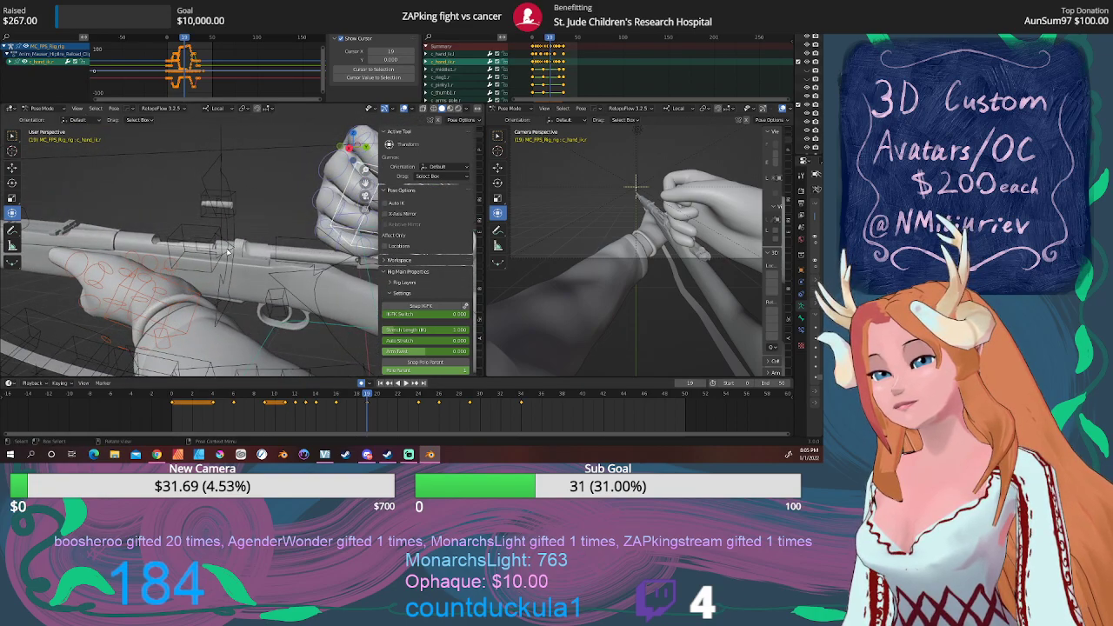
pyautogui.click(228, 253)
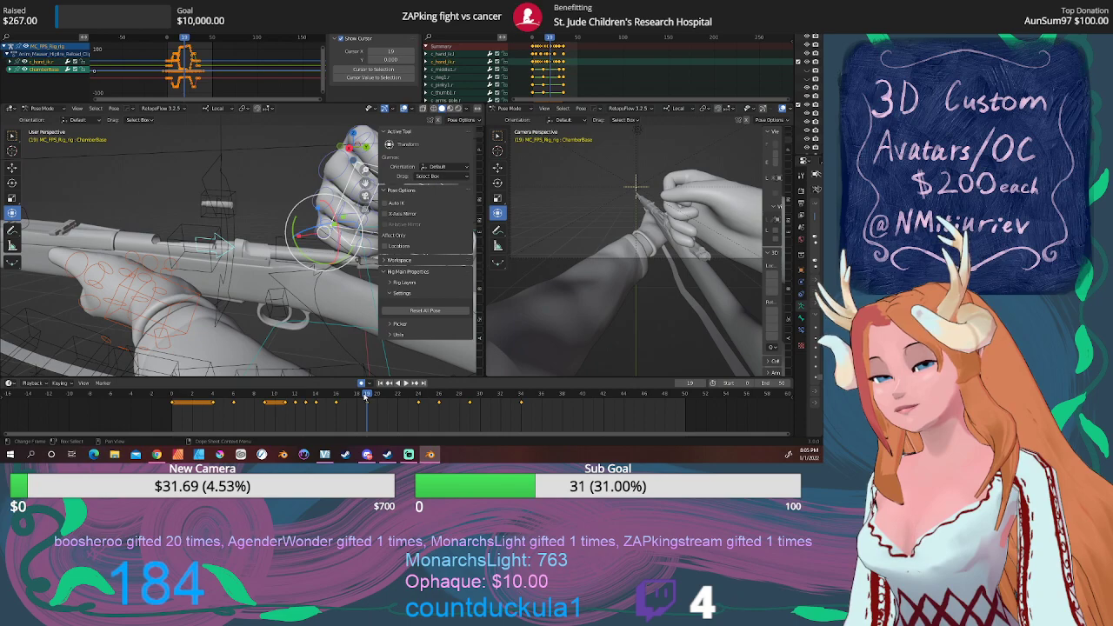
pyautogui.moveTo(366, 396); pyautogui.dragTo(343, 395)
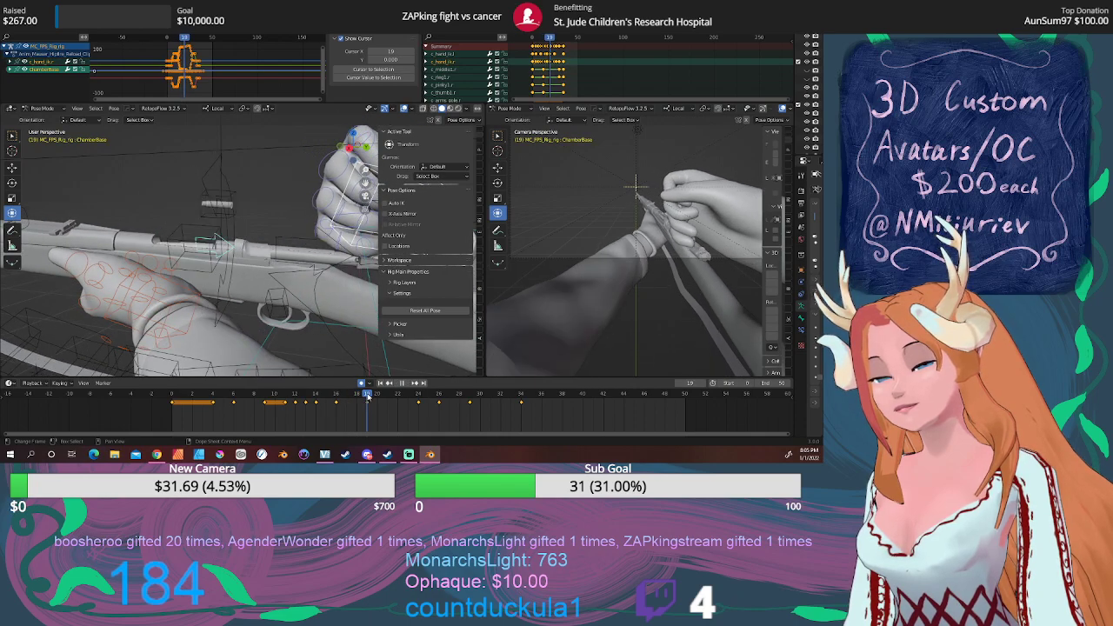
# Select all bones and delete their keyframes from frame 20 to 34.
pyautogui.press('a')
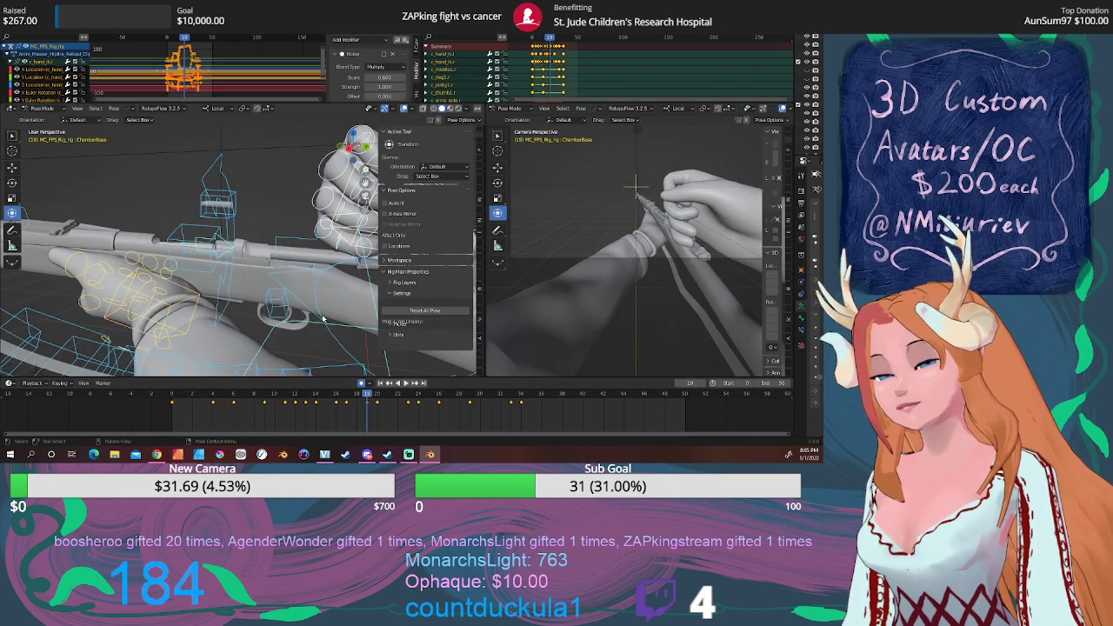
pyautogui.moveTo(530, 423); pyautogui.dragTo(376, 395)
pyautogui.press('x')
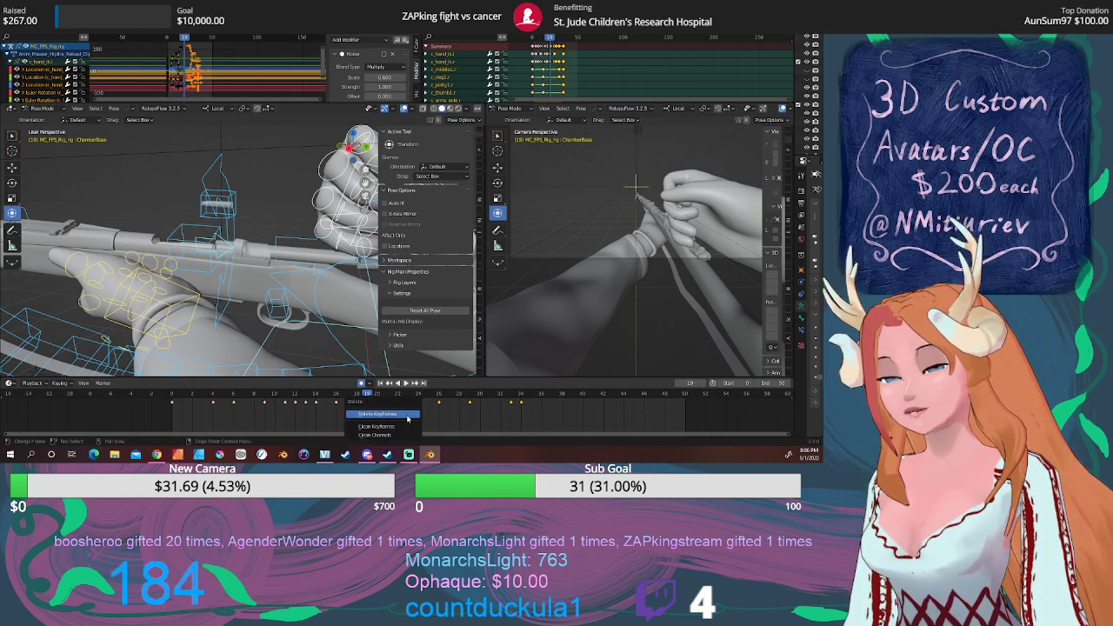
pyautogui.click(407, 420)
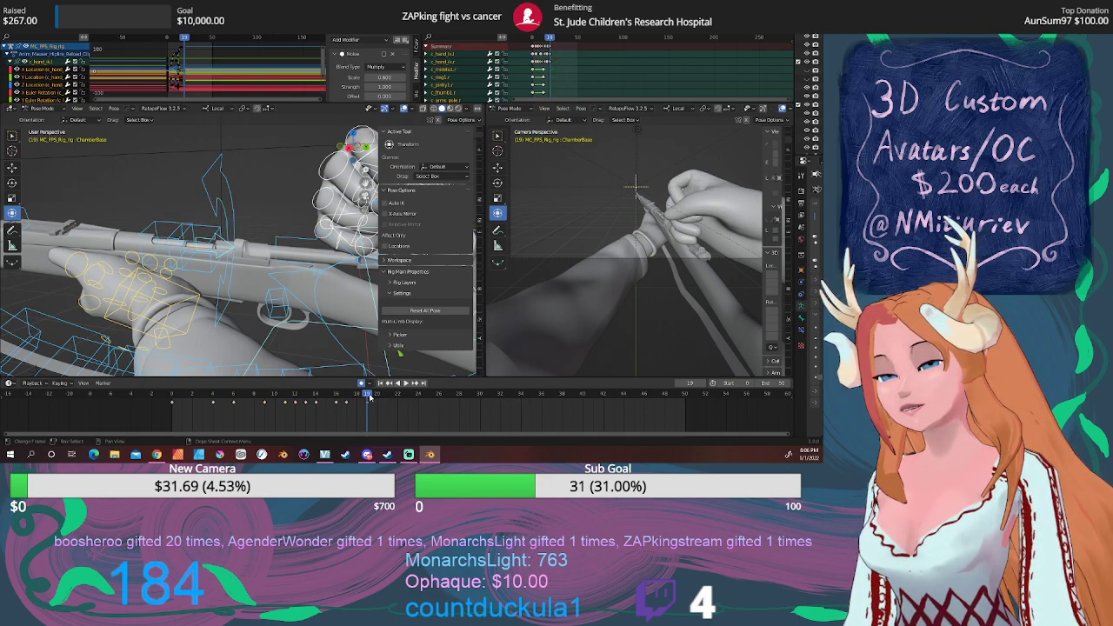
# Play and scrub the shortened reload action from its first frames, and stop at frame 24.
pyautogui.press('space')
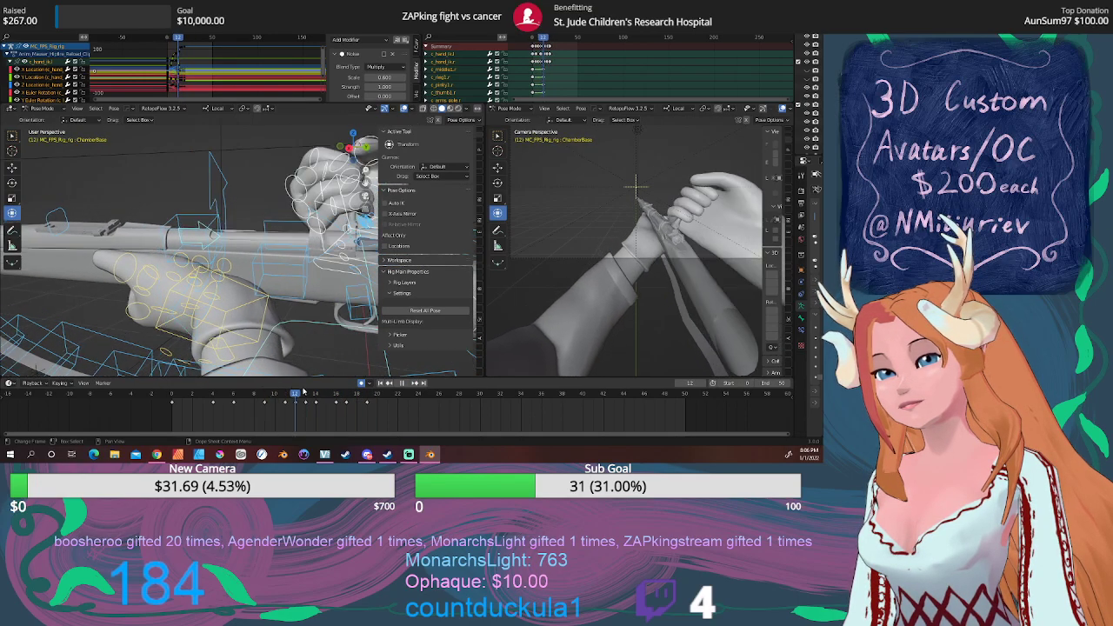
pyautogui.moveTo(303, 391); pyautogui.dragTo(370, 392)
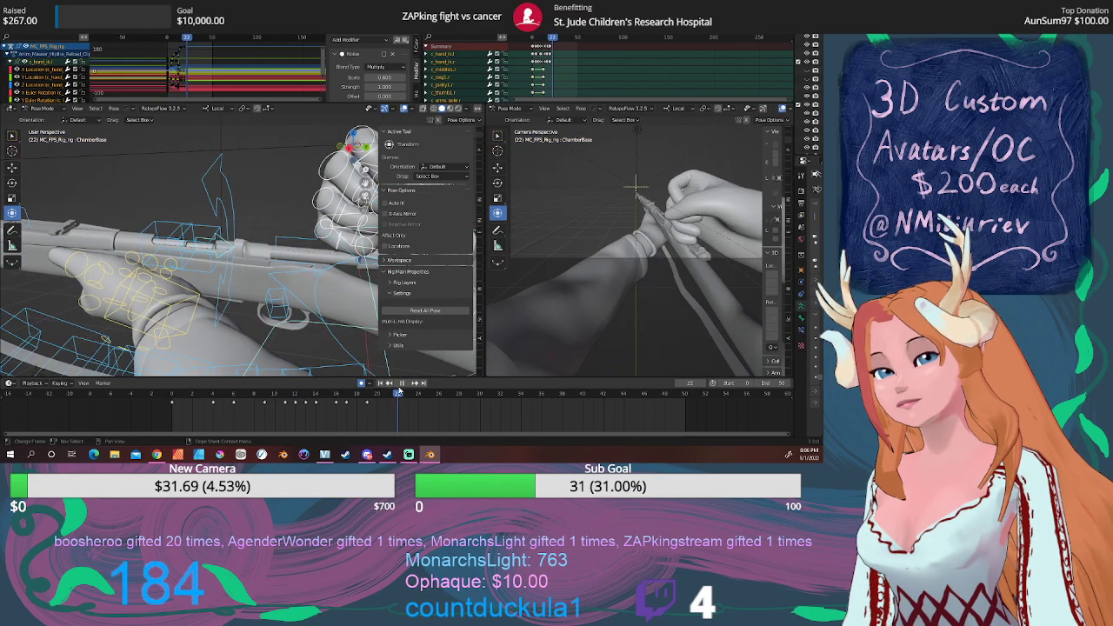
pyautogui.click(182, 393)
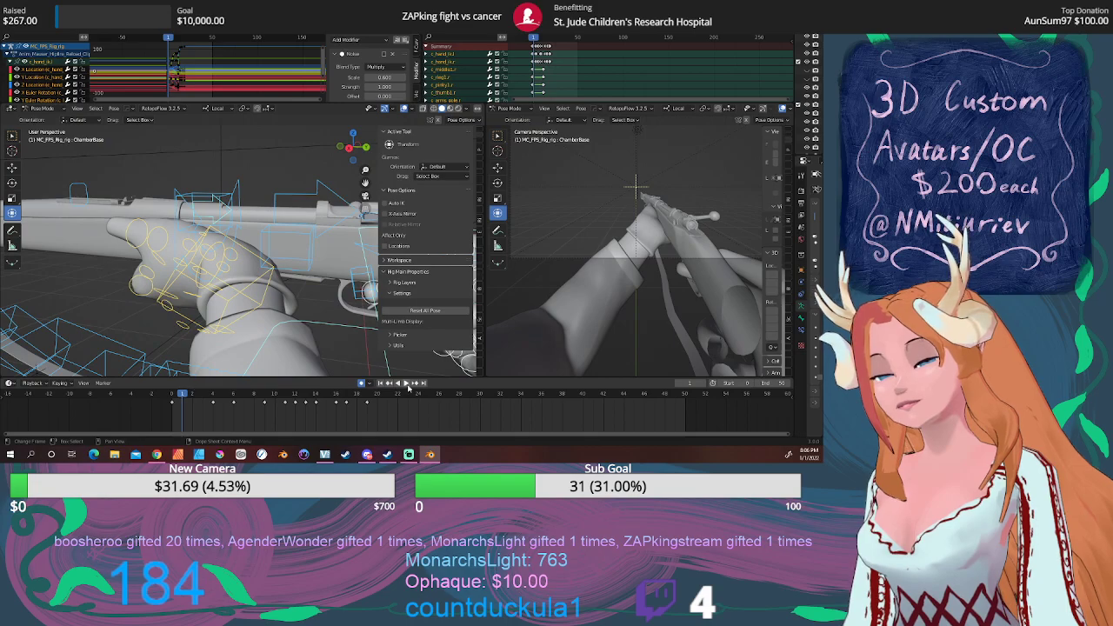
pyautogui.click(407, 383)
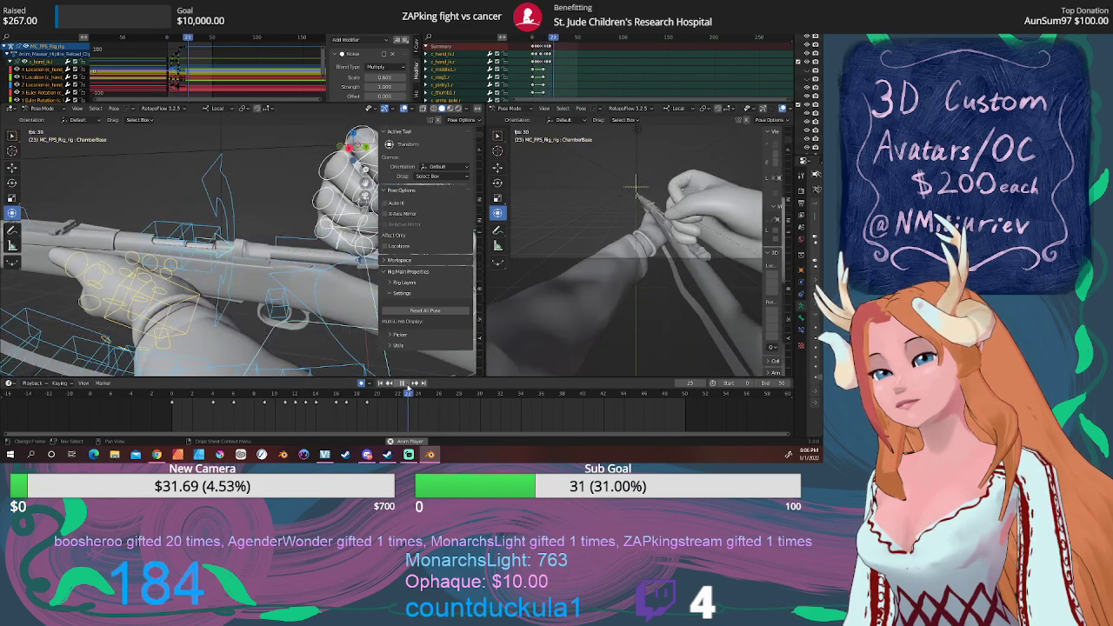
pyautogui.click(402, 383)
pyautogui.moveTo(336, 396); pyautogui.dragTo(418, 396)
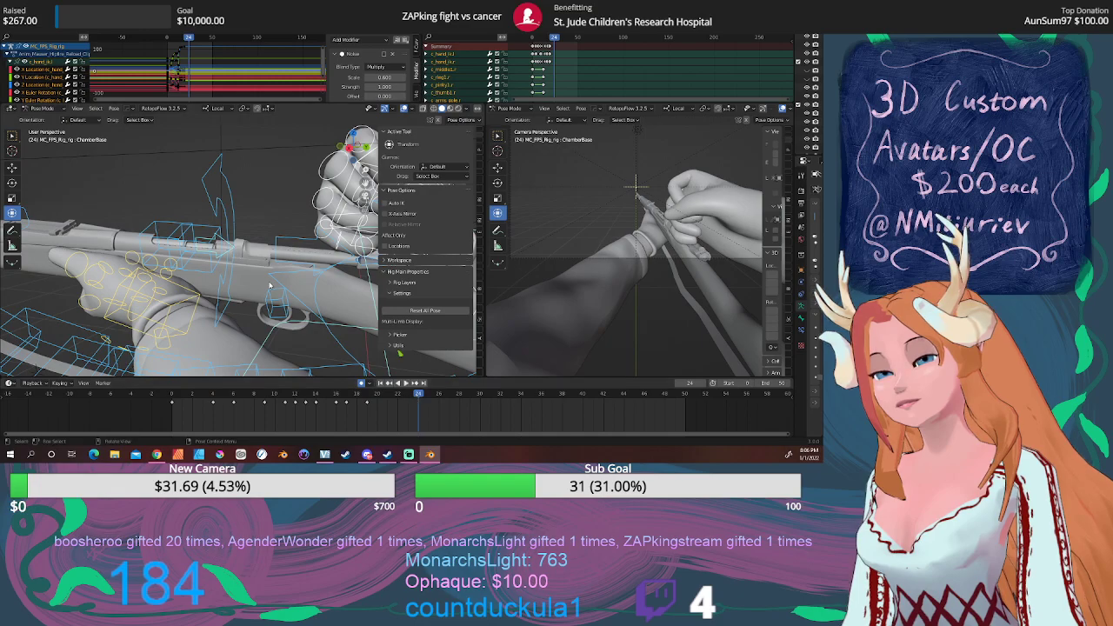
# Switch the timeline display to seconds and back to frames, staying at frame 24.
pyautogui.moveTo(287, 278); pyautogui.dragTo(247, 305, button='middle')
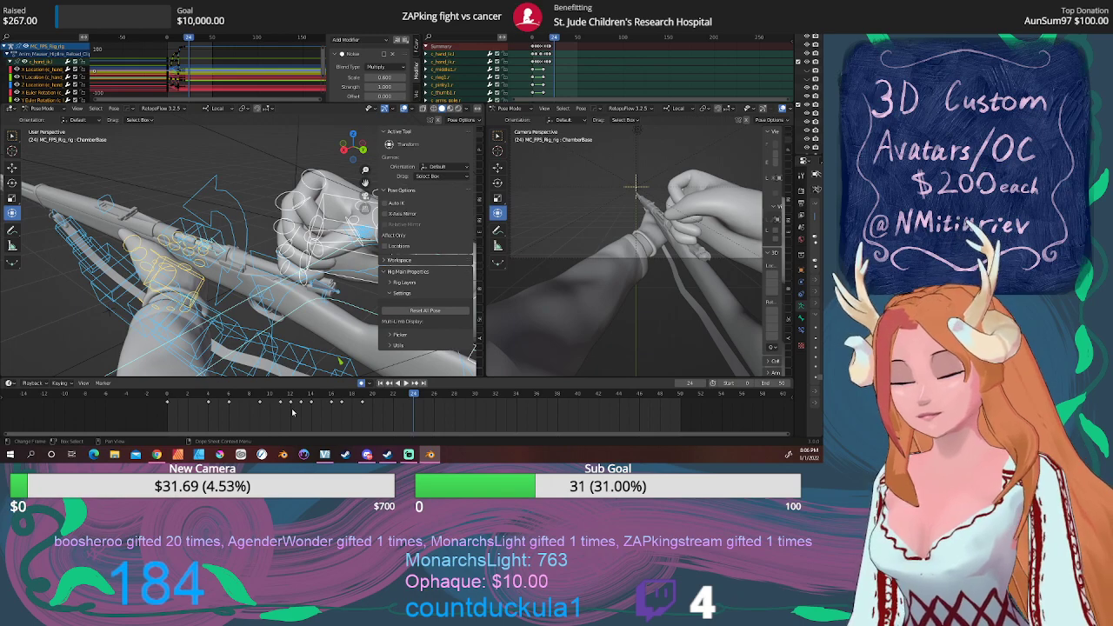
pyautogui.hotkey('ctrl', 't')
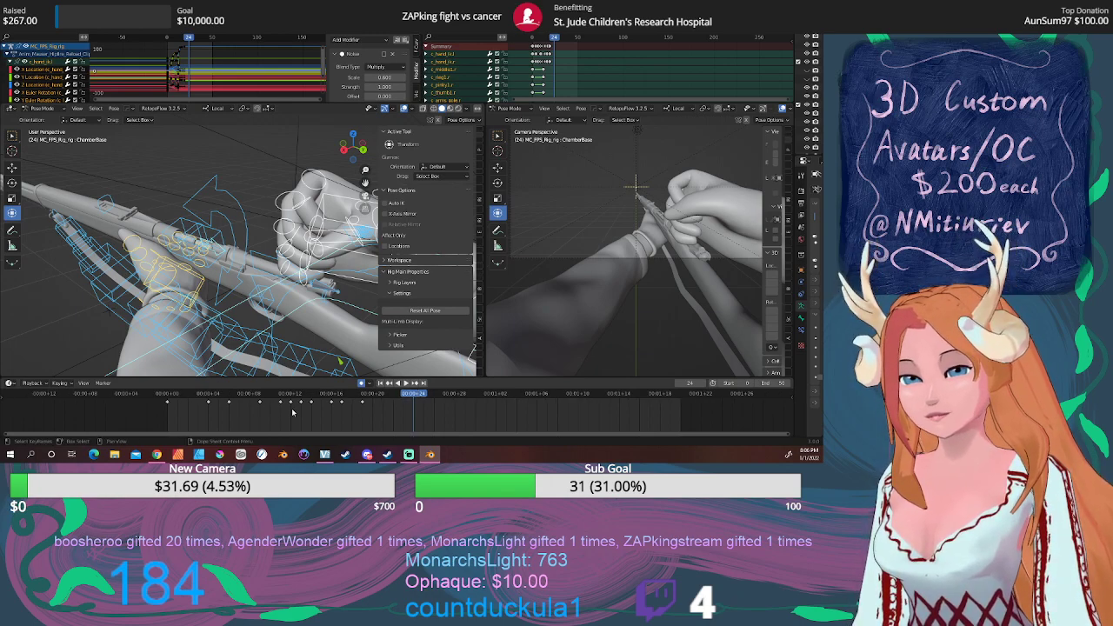
pyautogui.hotkey('ctrl', 't')
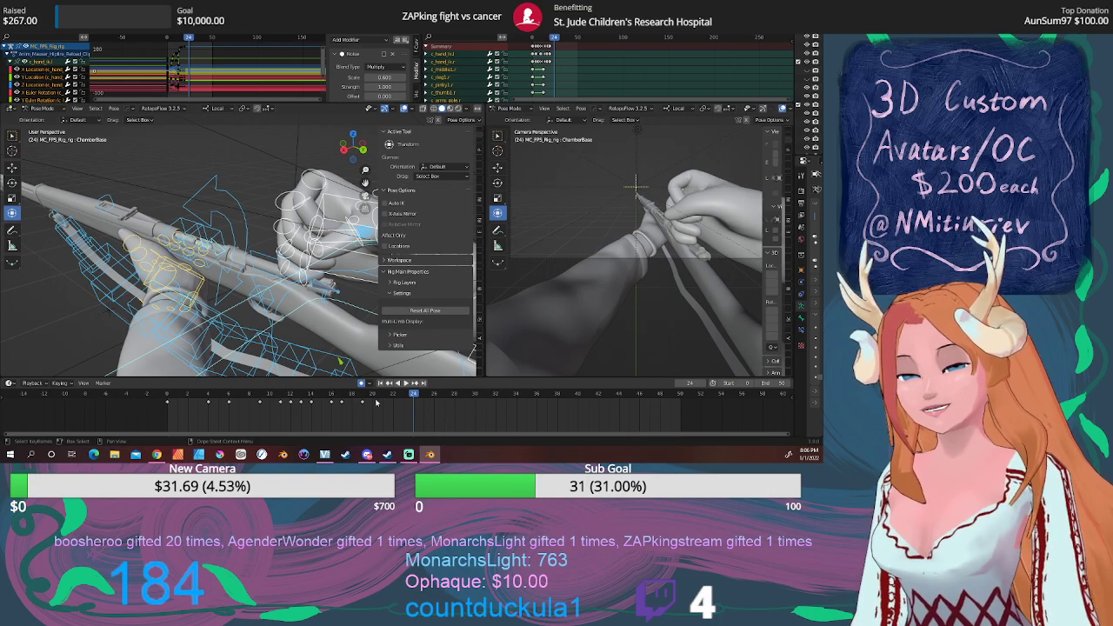
pyautogui.moveTo(413, 398)
pyautogui.mouseDown()
pyautogui.moveTo(290, 398)
pyautogui.moveTo(414, 389)
pyautogui.mouseUp()
pyautogui.press('space')
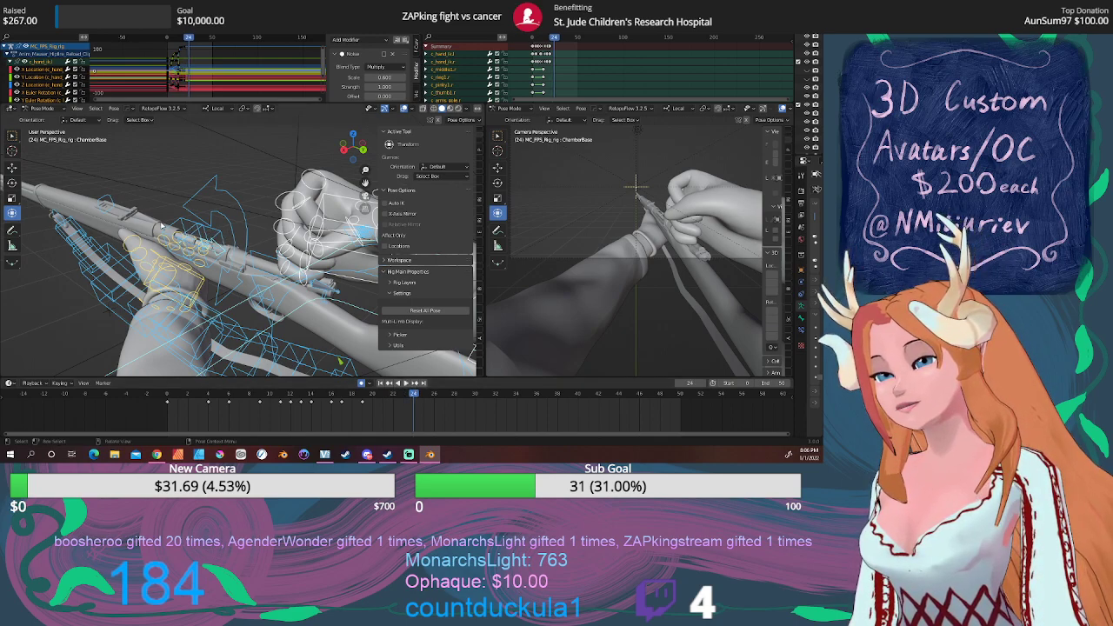
# Select the left hand IK control and try to insert a keyframe for it at frame 24.
pyautogui.click(199, 284)
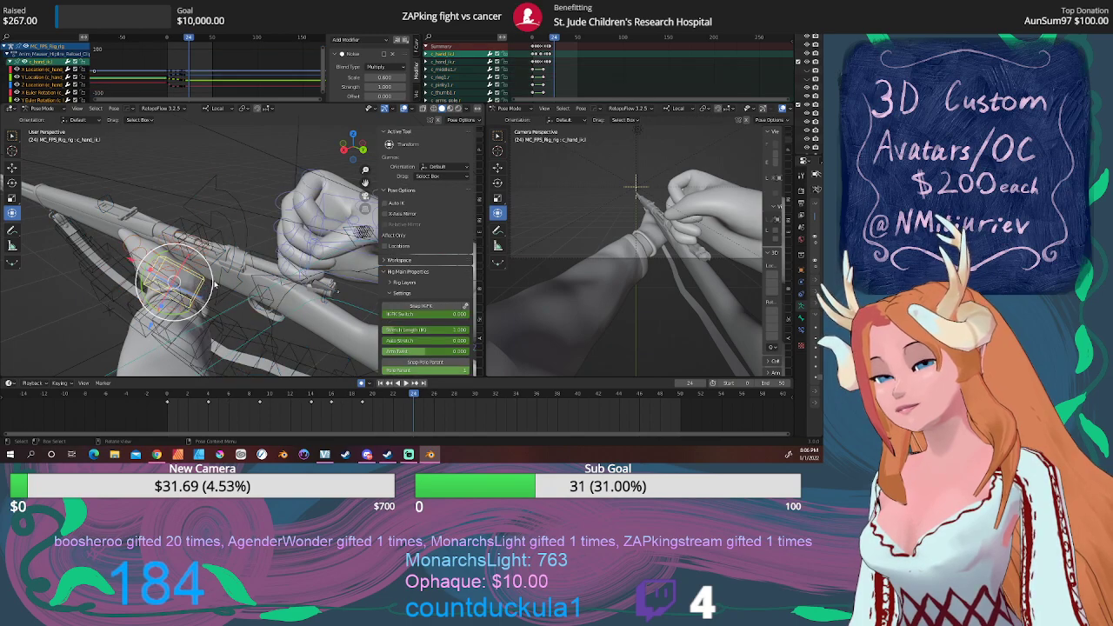
pyautogui.scroll(-2, 221, 287)
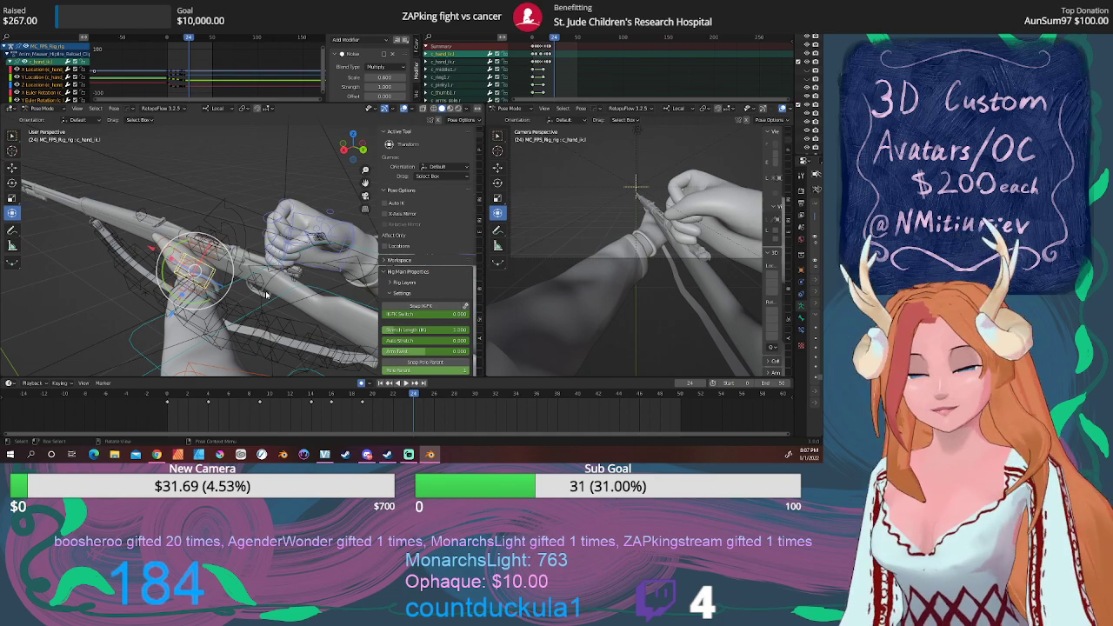
pyautogui.press('i')
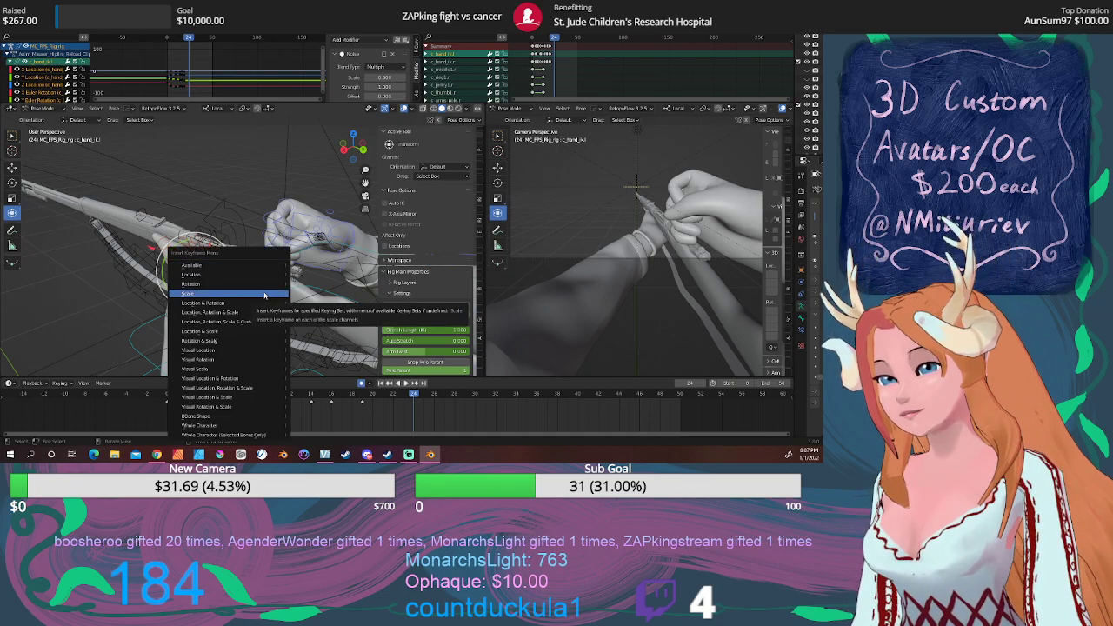
pyautogui.click(266, 291)
# Go to frame 26 and examine the hands and rifle in the camera view and from several angles.
pyautogui.moveTo(414, 394)
pyautogui.mouseDown()
pyautogui.moveTo(324, 397)
pyautogui.moveTo(434, 399)
pyautogui.mouseUp()
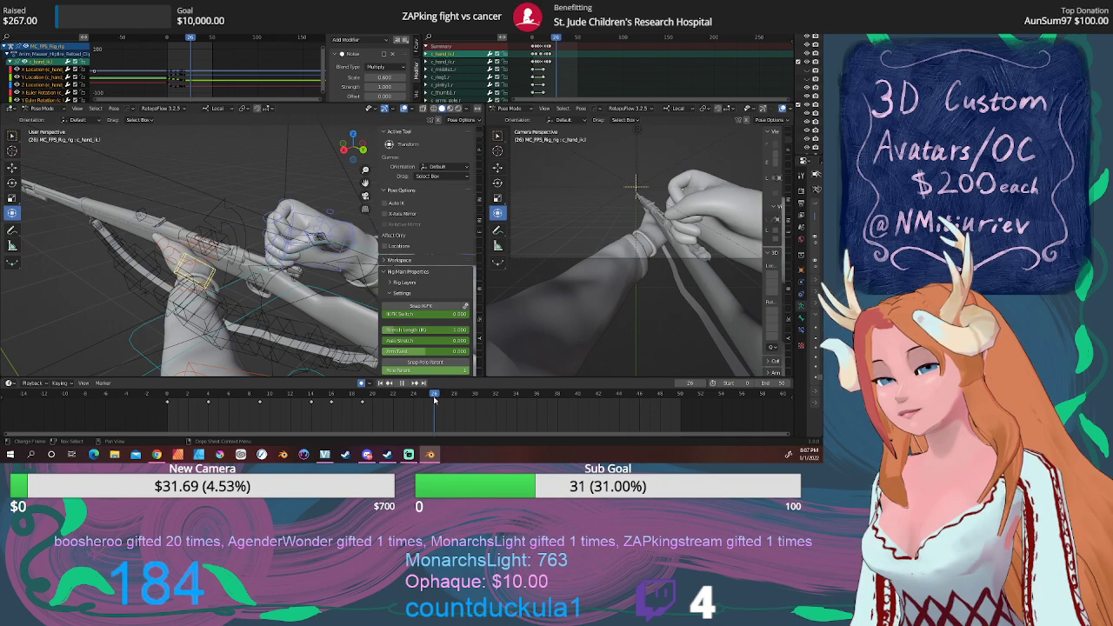
pyautogui.moveTo(437, 400)
pyautogui.mouseDown()
pyautogui.moveTo(451, 402)
pyautogui.moveTo(436, 403)
pyautogui.mouseUp()
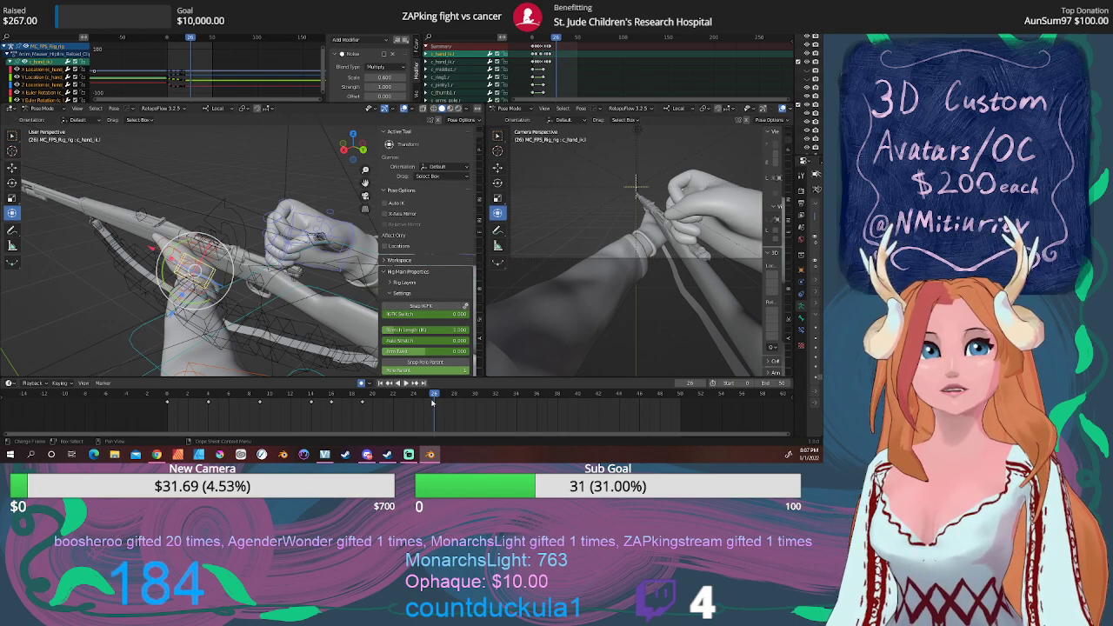
pyautogui.scroll(-5, 630, 301)
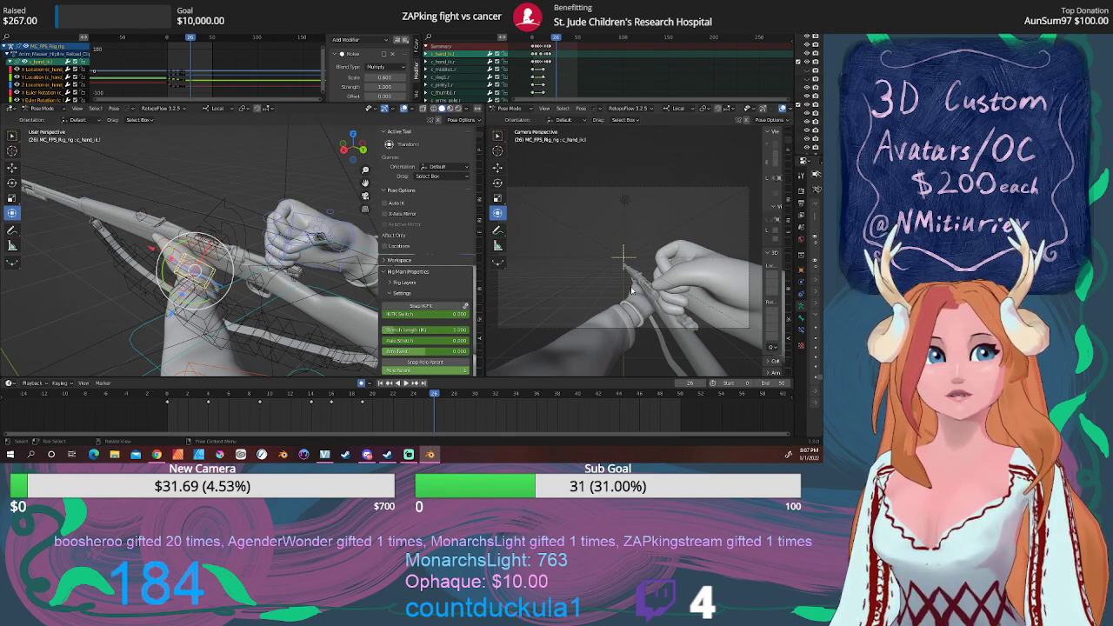
pyautogui.moveTo(287, 278); pyautogui.dragTo(227, 274, button='middle')
pyautogui.moveTo(99, 243); pyautogui.dragTo(246, 275, button='middle')
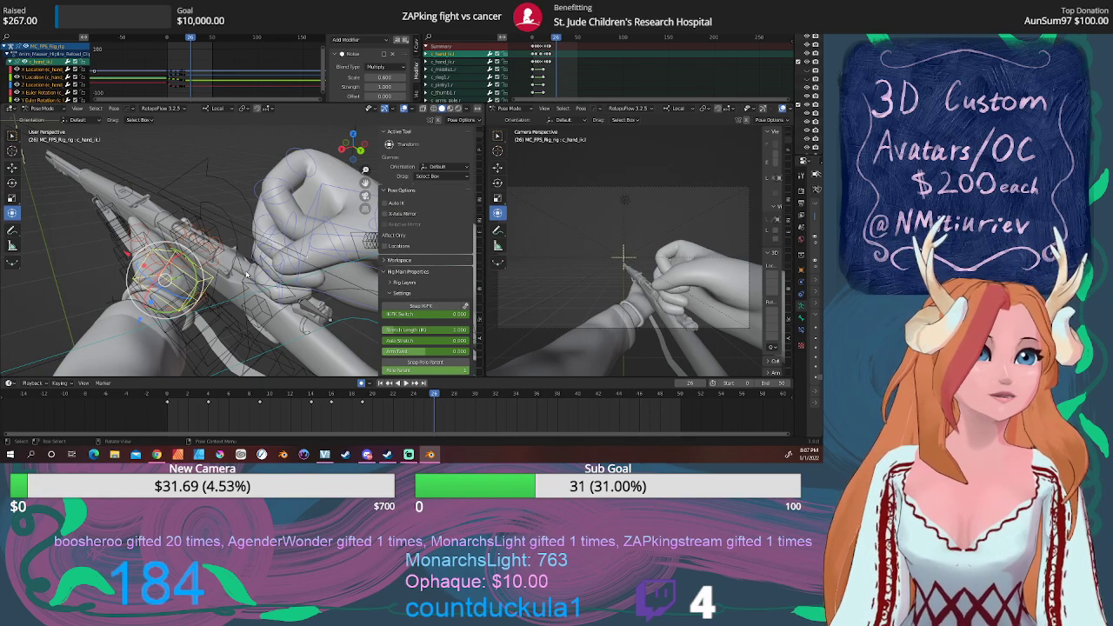
# Move the left hand IK control along the rifle at frame 26 and rotate it slightly, working in the top view.
pyautogui.moveTo(185, 214); pyautogui.dragTo(227, 296, button='middle')
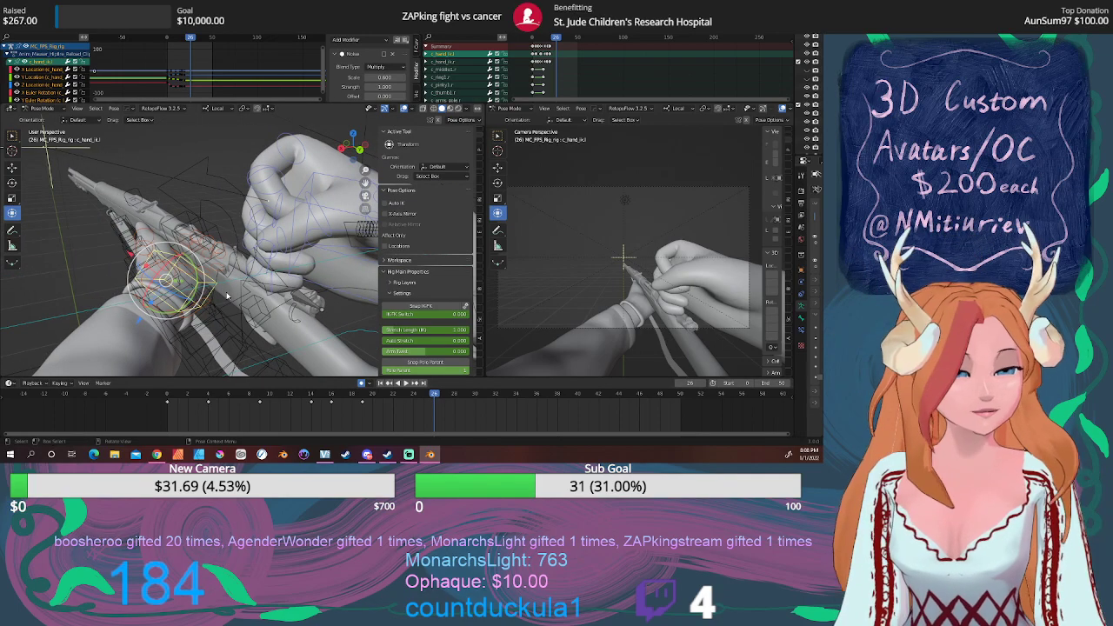
pyautogui.press('KP_7')
pyautogui.scroll(-6, 230, 291)
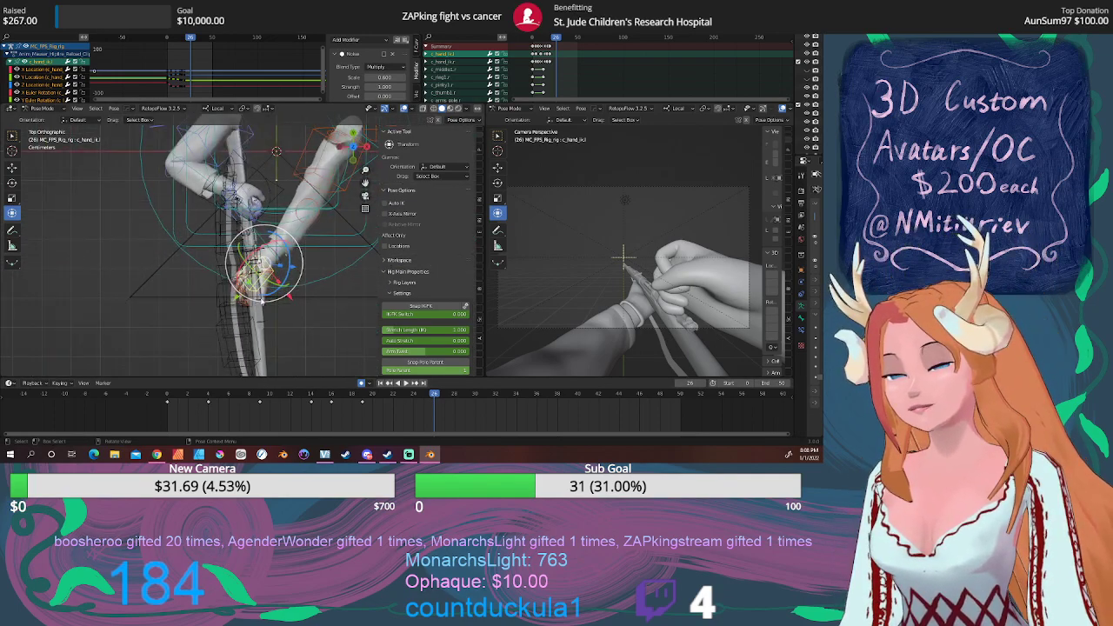
pyautogui.press('g')
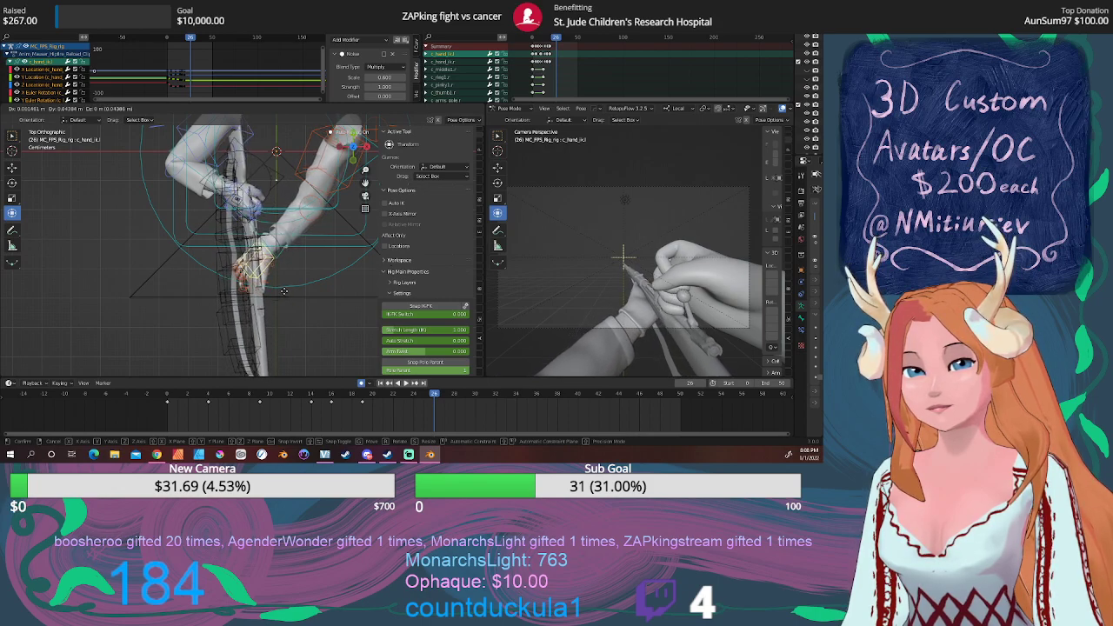
pyautogui.click(285, 294)
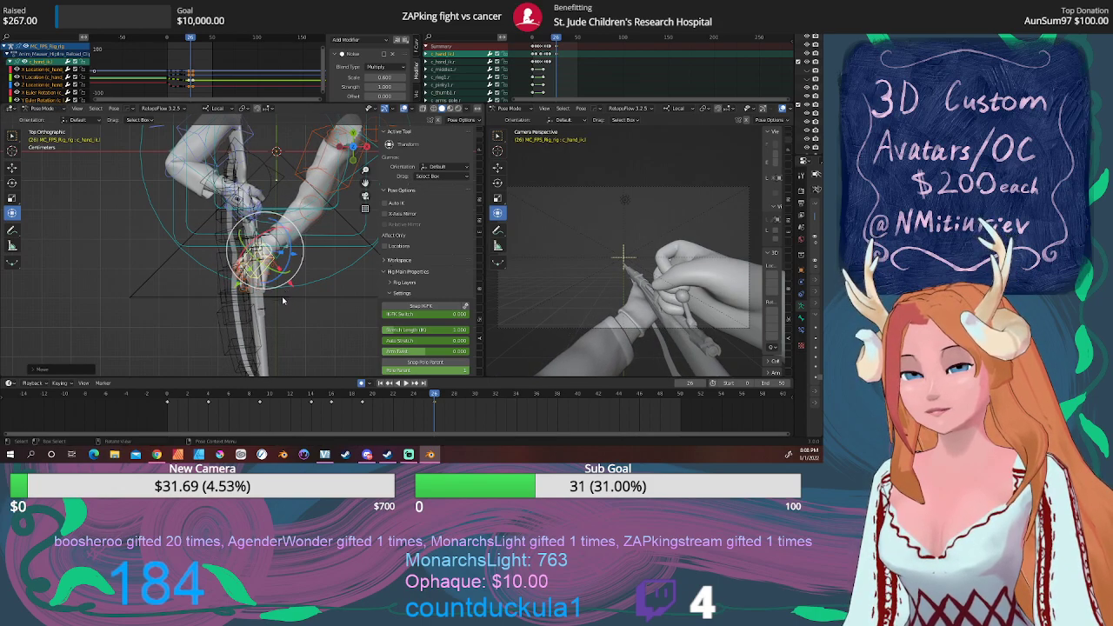
pyautogui.press('r')
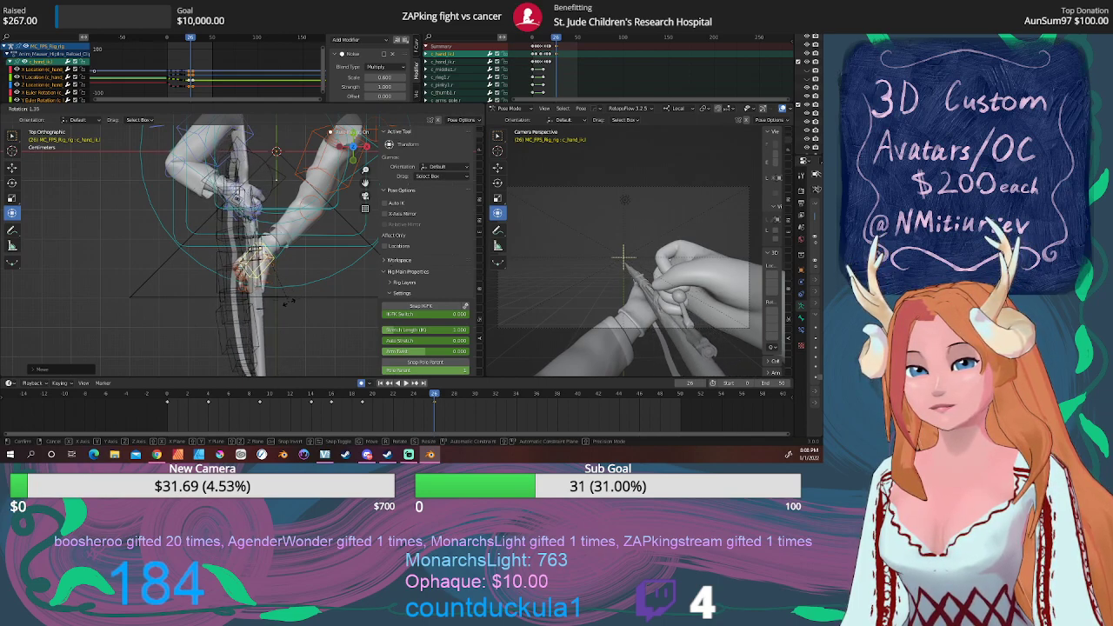
pyautogui.click(290, 305)
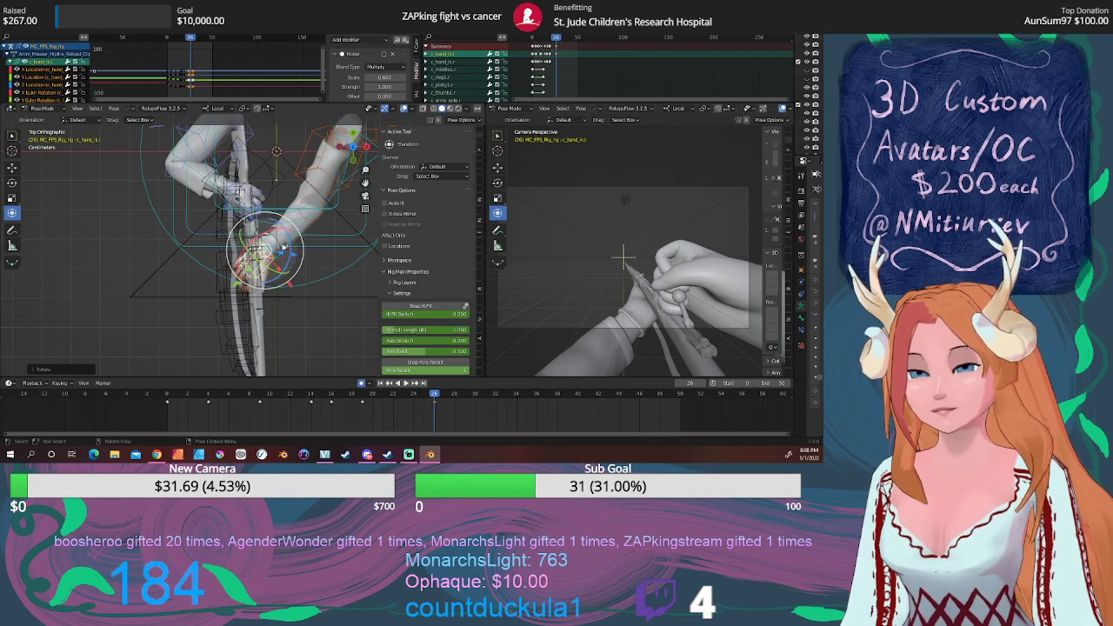
# Tilt the left hand freely with a trackball rotation and shift it back against the rifle at frame 26.
pyautogui.press('r')
pyautogui.press('r')
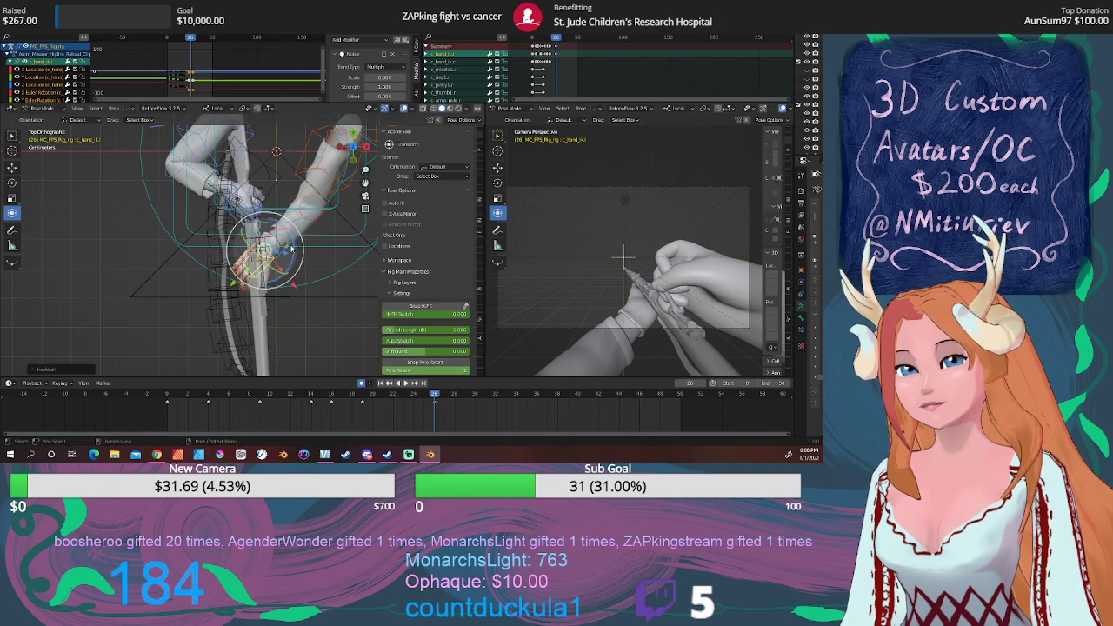
pyautogui.press('g')
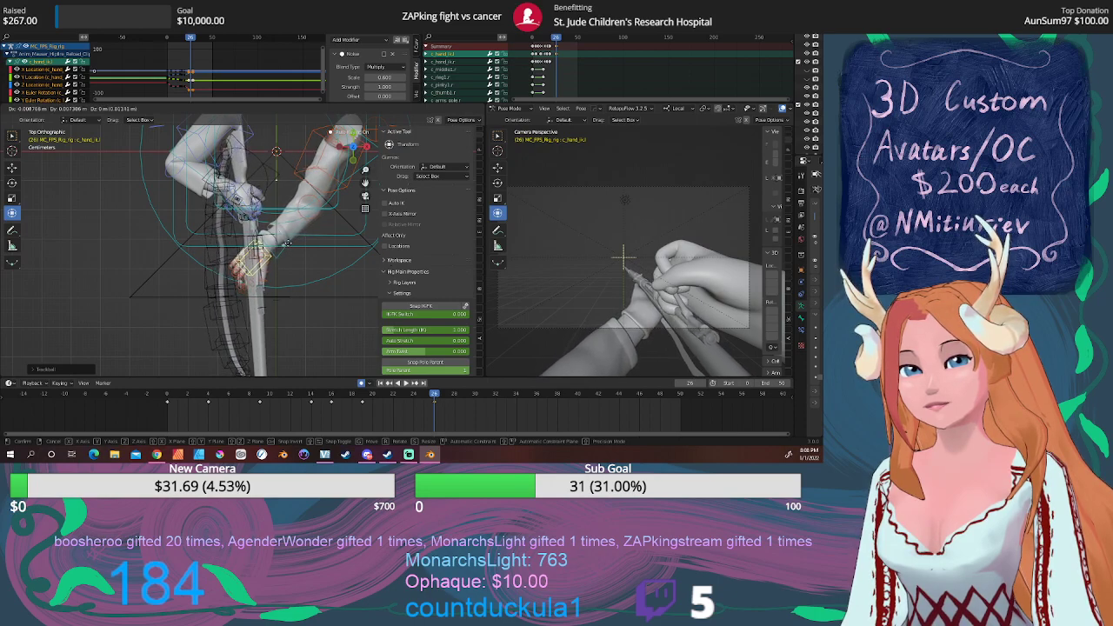
pyautogui.click(287, 243)
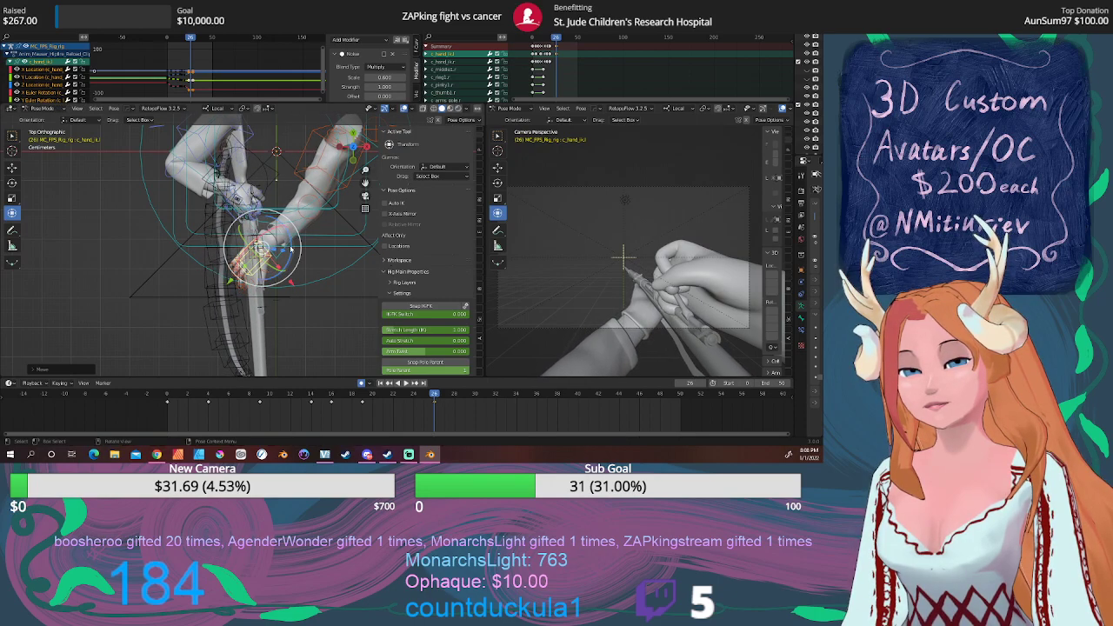
pyautogui.moveTo(434, 396)
pyautogui.mouseDown()
pyautogui.moveTo(270, 398)
pyautogui.moveTo(434, 394)
pyautogui.mouseUp()
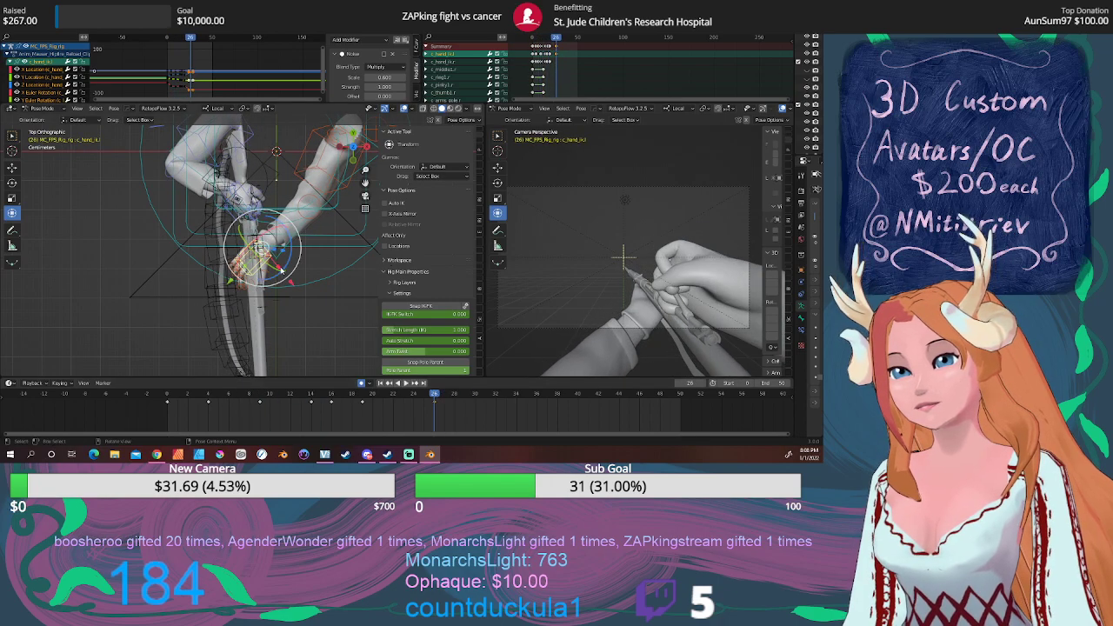
# Move the right hand IK control away from the rifle and down out of the camera's view at frame 26.
pyautogui.moveTo(217, 245); pyautogui.dragTo(250, 242, button='middle')
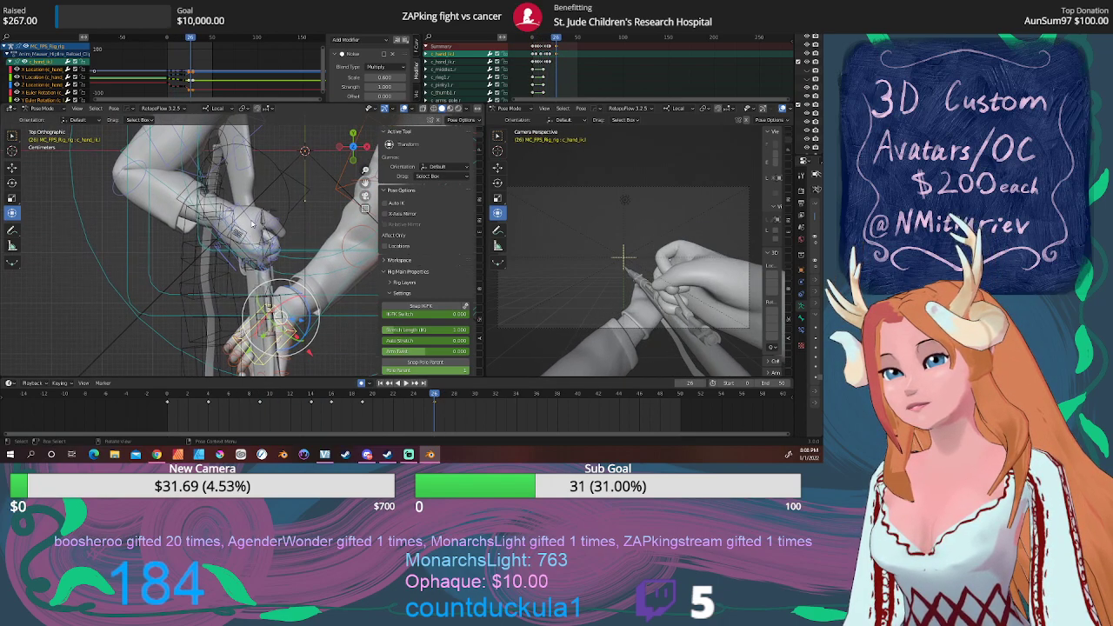
pyautogui.click(252, 225)
pyautogui.press('g')
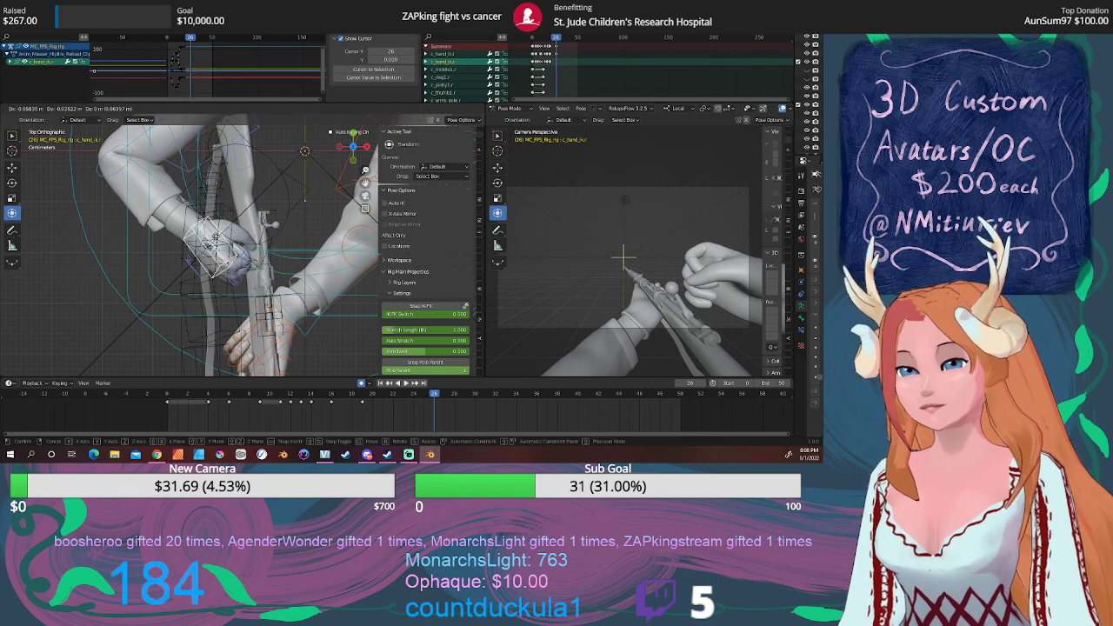
pyautogui.click(177, 261)
pyautogui.moveTo(178, 260); pyautogui.dragTo(252, 169, button='middle')
pyautogui.press('g')
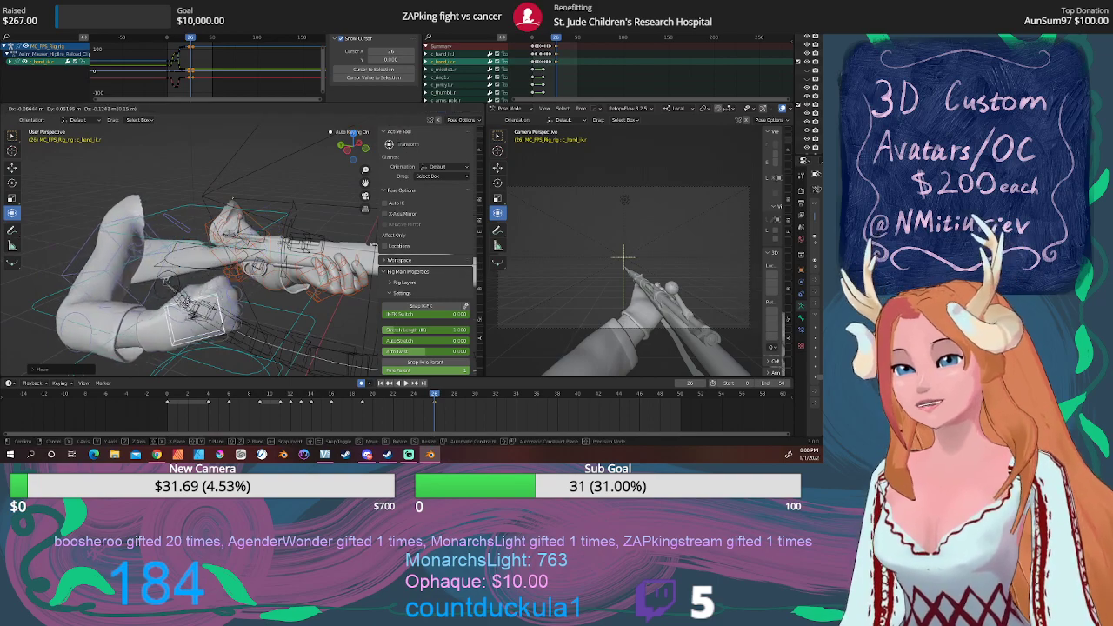
pyautogui.click(174, 287)
# Play the reload action from frame 0 to check the right hand's motion, and return to frame 26.
pyautogui.press('space')
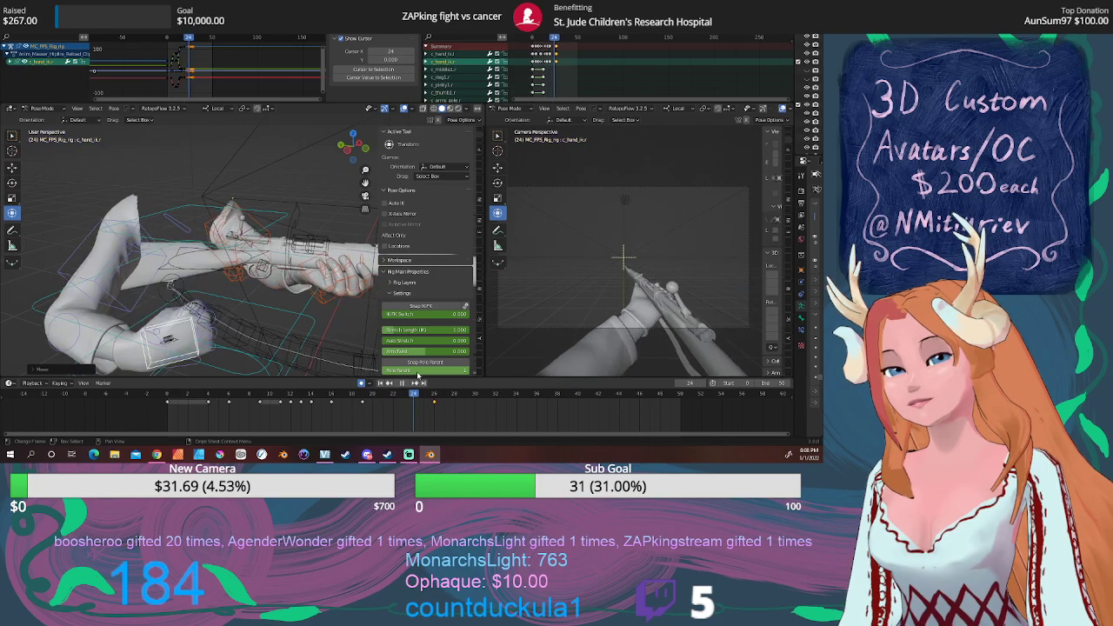
pyautogui.press('Escape')
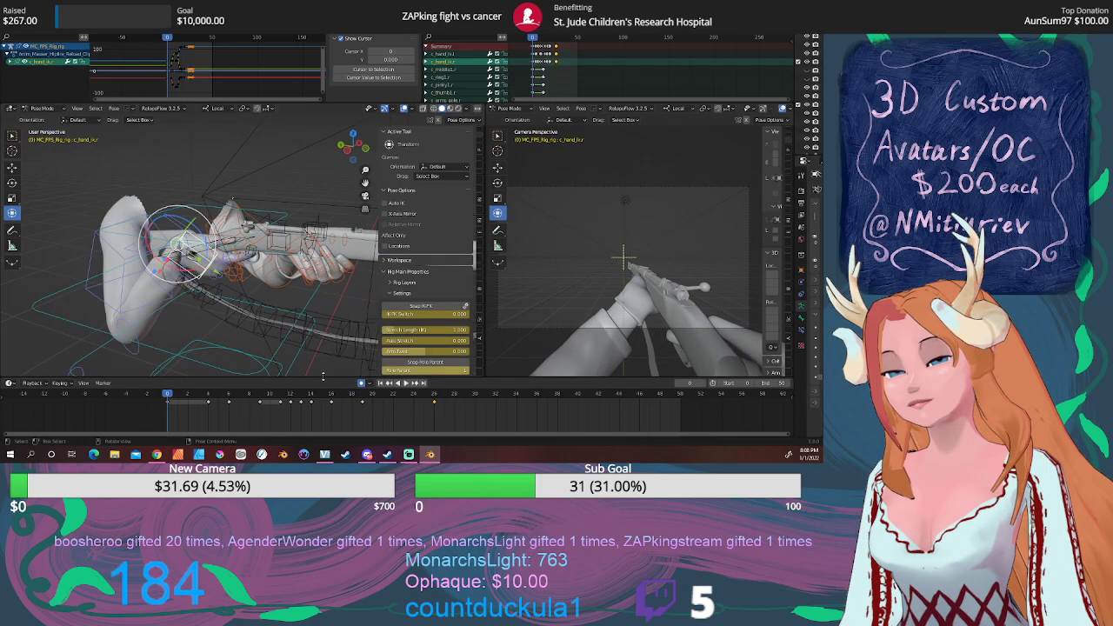
pyautogui.click(406, 384)
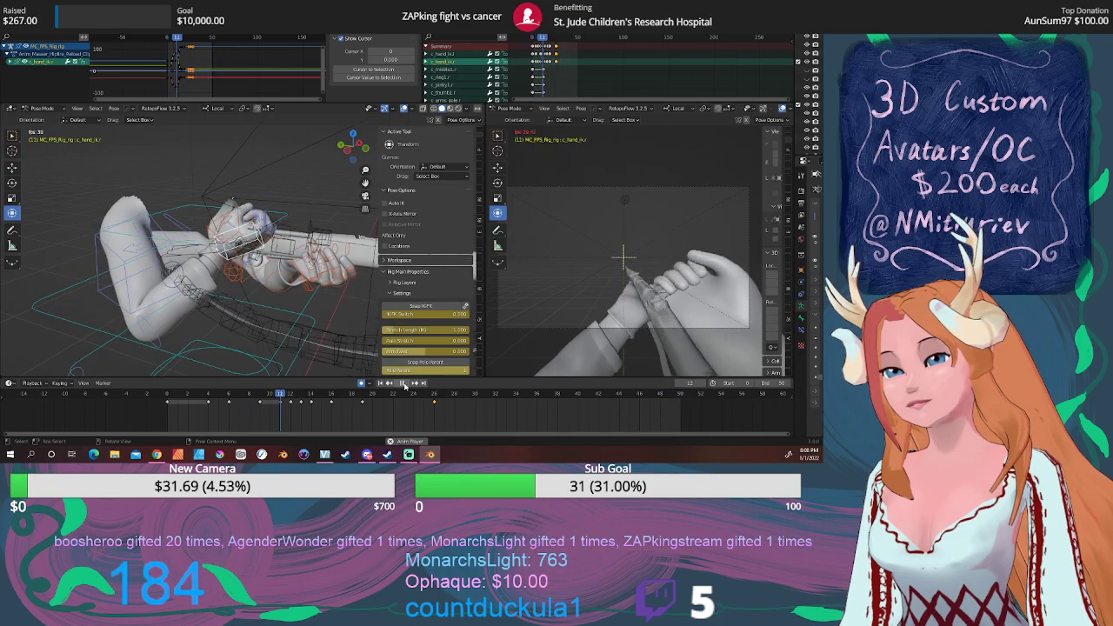
pyautogui.click(403, 383)
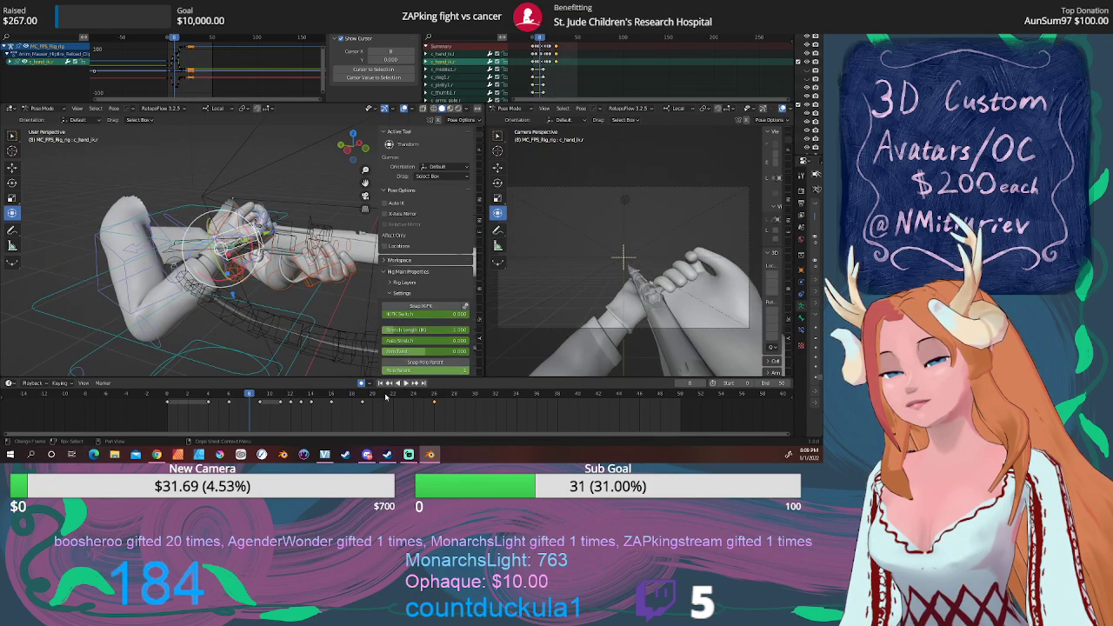
pyautogui.moveTo(386, 396); pyautogui.dragTo(435, 395)
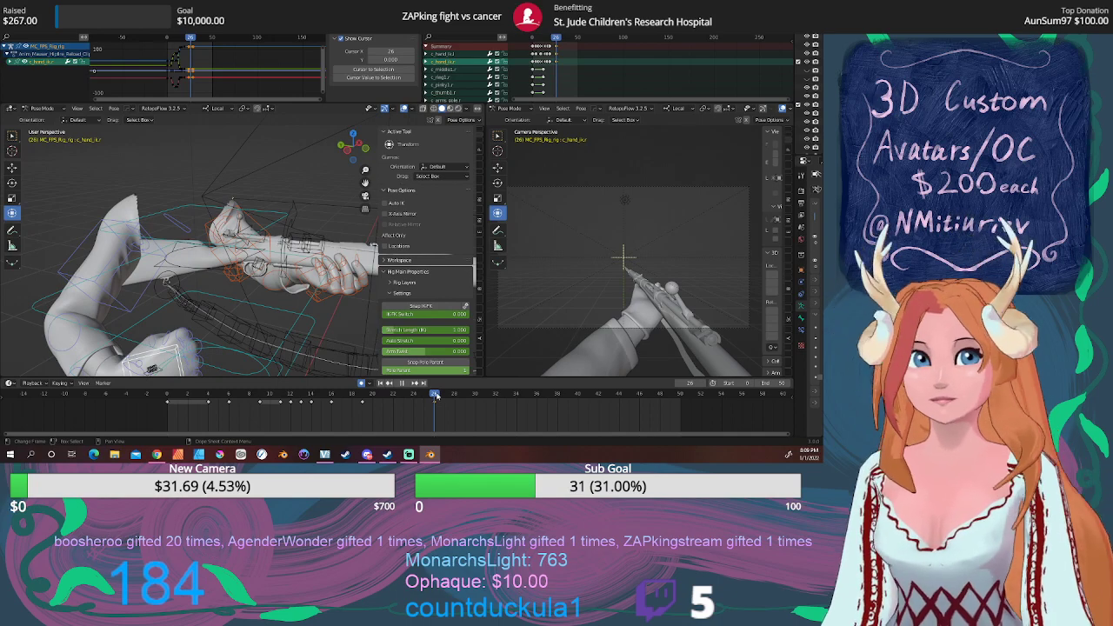
pyautogui.moveTo(435, 395)
pyautogui.mouseDown()
pyautogui.moveTo(300, 397)
pyautogui.moveTo(434, 397)
pyautogui.mouseUp()
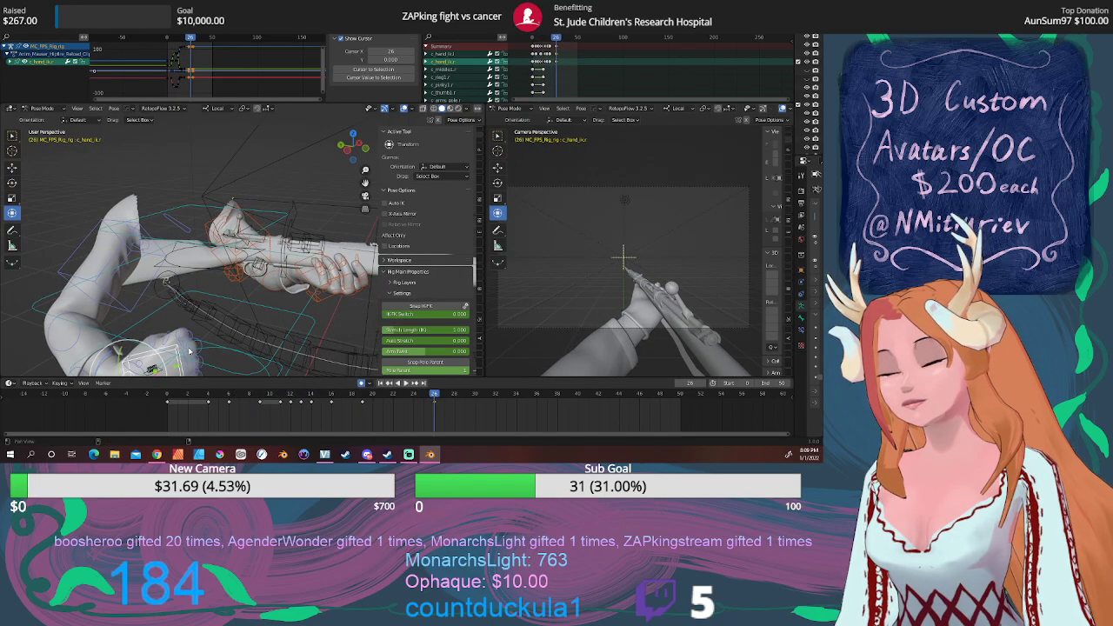
# Select the bullet clip base control inside the right hand and duplicate its frame 0 keyframe to frame 26.
pyautogui.keyDown('shift'); pyautogui.moveTo(161, 364); pyautogui.dragTo(254, 254, button='middle'); pyautogui.keyUp('shift')
pyautogui.scroll(6, 258, 248)
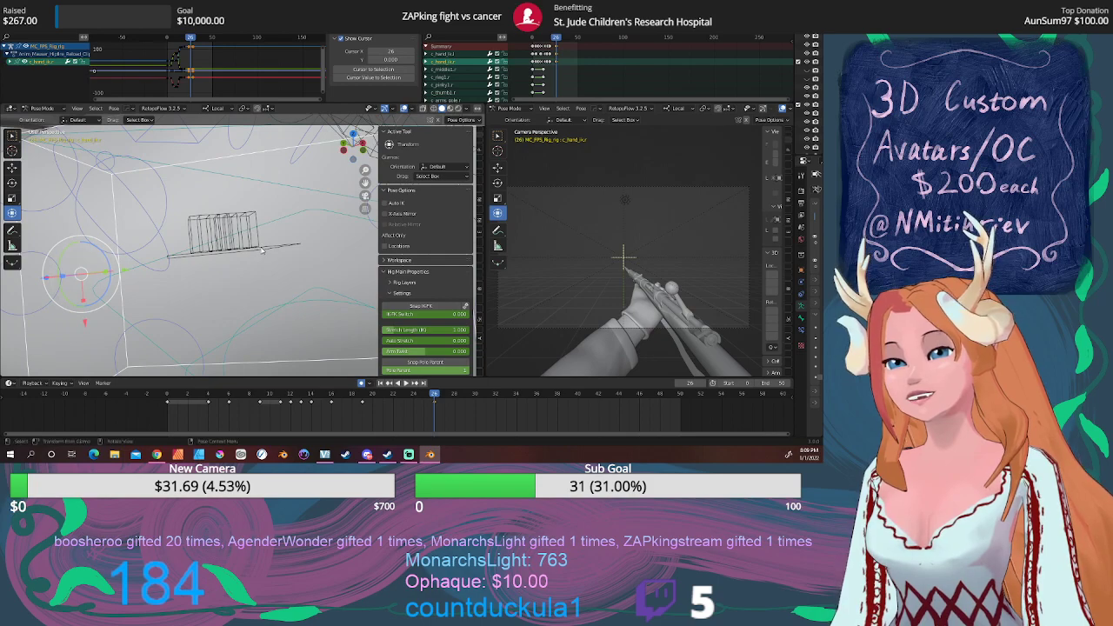
pyautogui.click(259, 251)
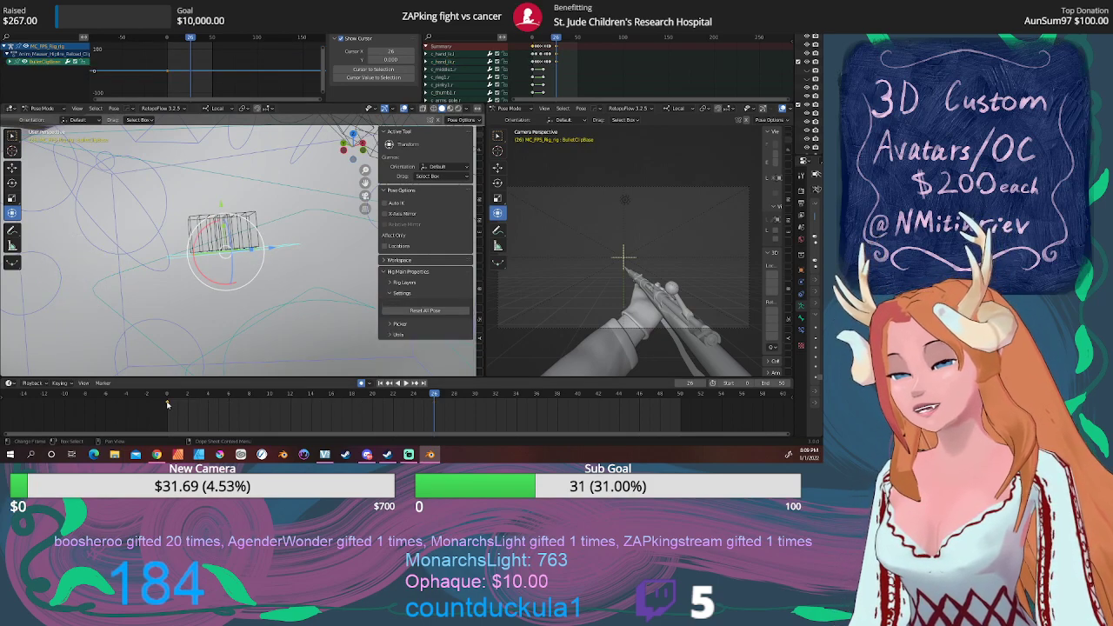
pyautogui.moveTo(168, 404); pyautogui.dragTo(430, 420)
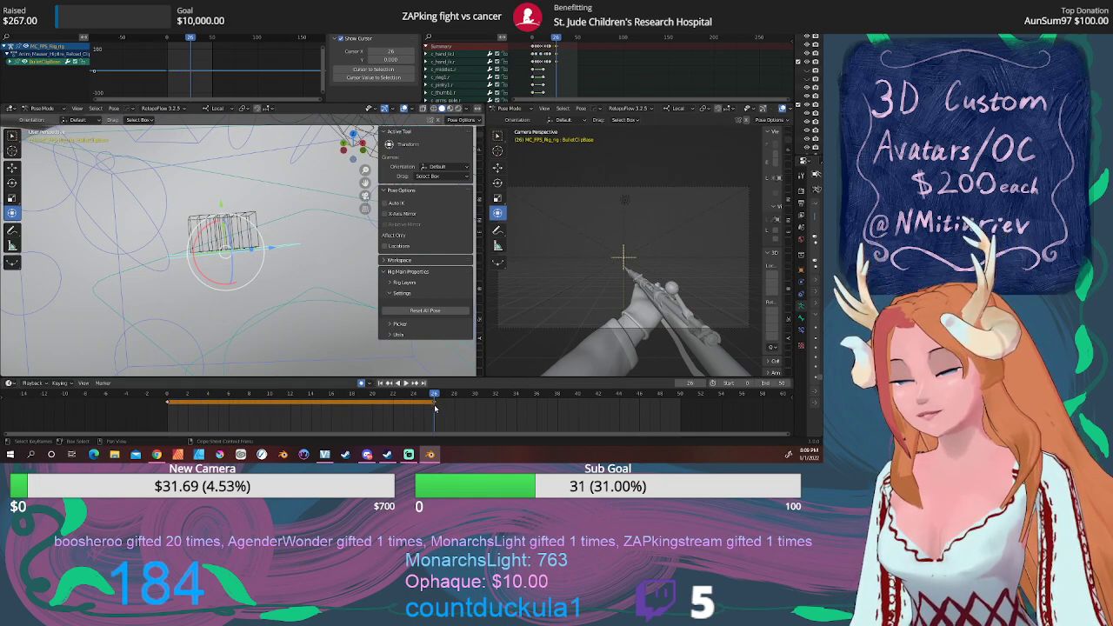
# Lower the right hand IK control further at frame 26, rotate it in the front view, and pull it back beside the body.
pyautogui.scroll(-8, 261, 248)
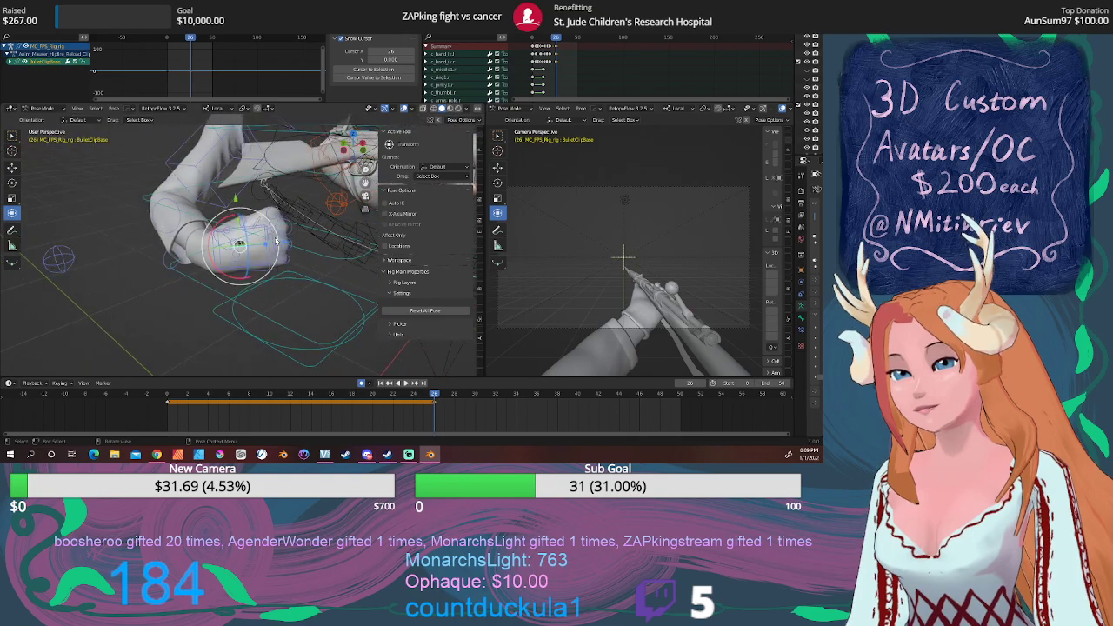
pyautogui.moveTo(252, 245); pyautogui.dragTo(288, 243, button='middle')
pyautogui.click(282, 256)
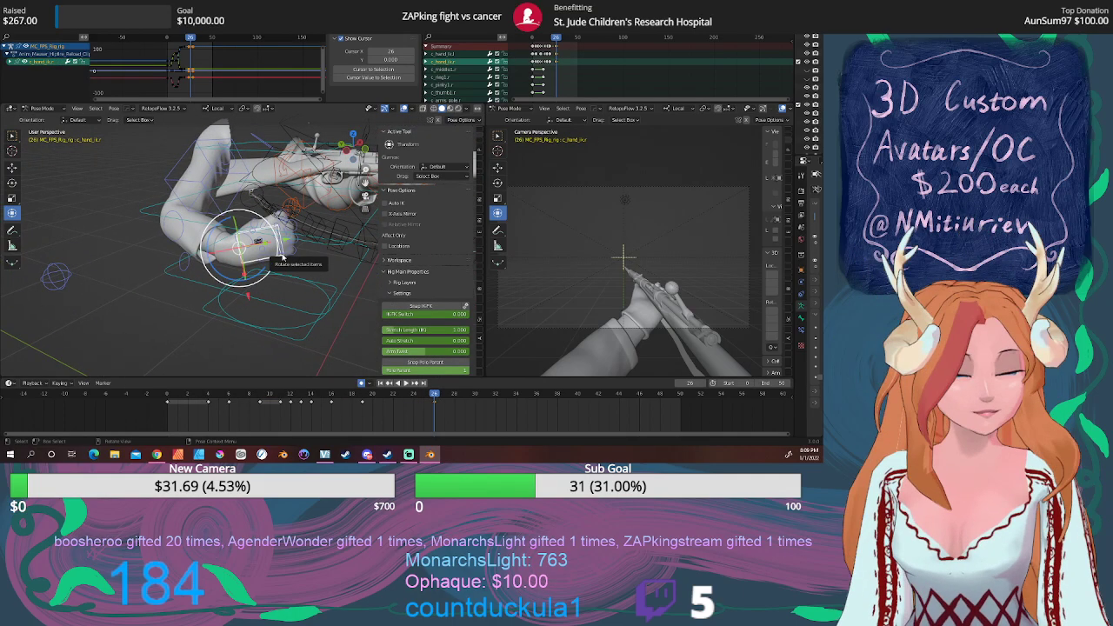
pyautogui.press('KP_1')
pyautogui.press('g')
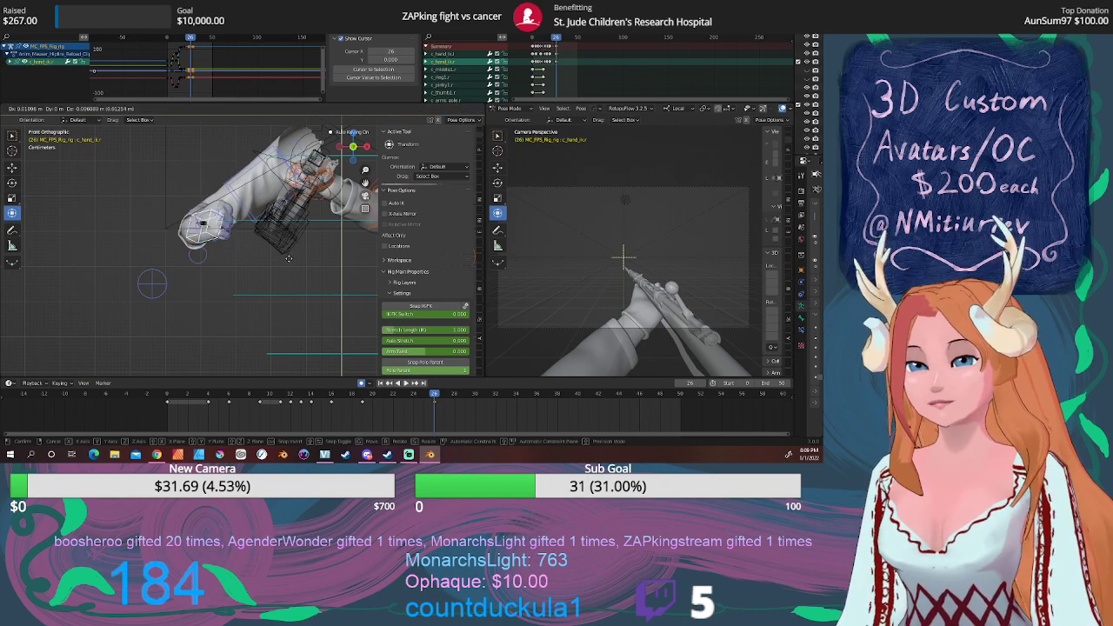
pyautogui.click(283, 275)
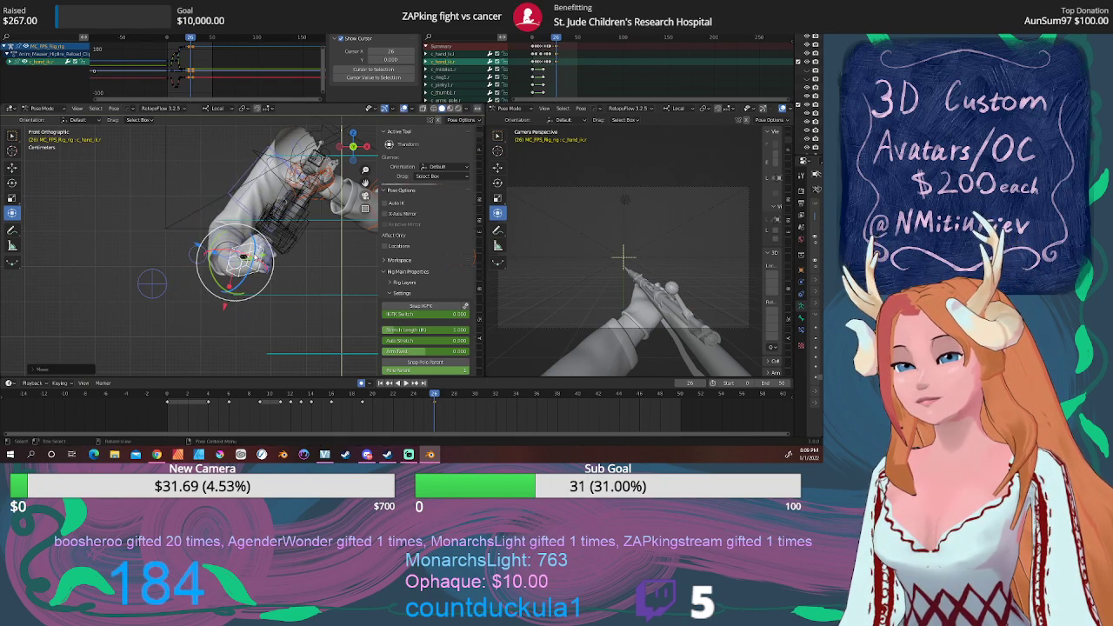
pyautogui.moveTo(231, 288); pyautogui.dragTo(259, 272)
pyautogui.moveTo(252, 254); pyautogui.dragTo(329, 272, button='middle')
pyautogui.press('g')
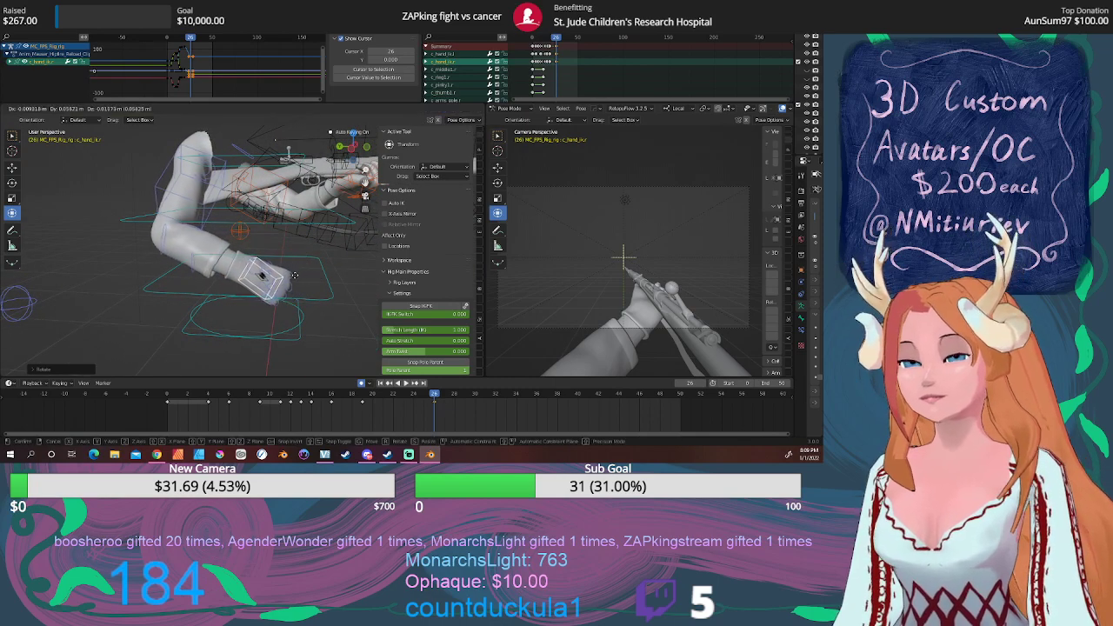
pyautogui.click(266, 278)
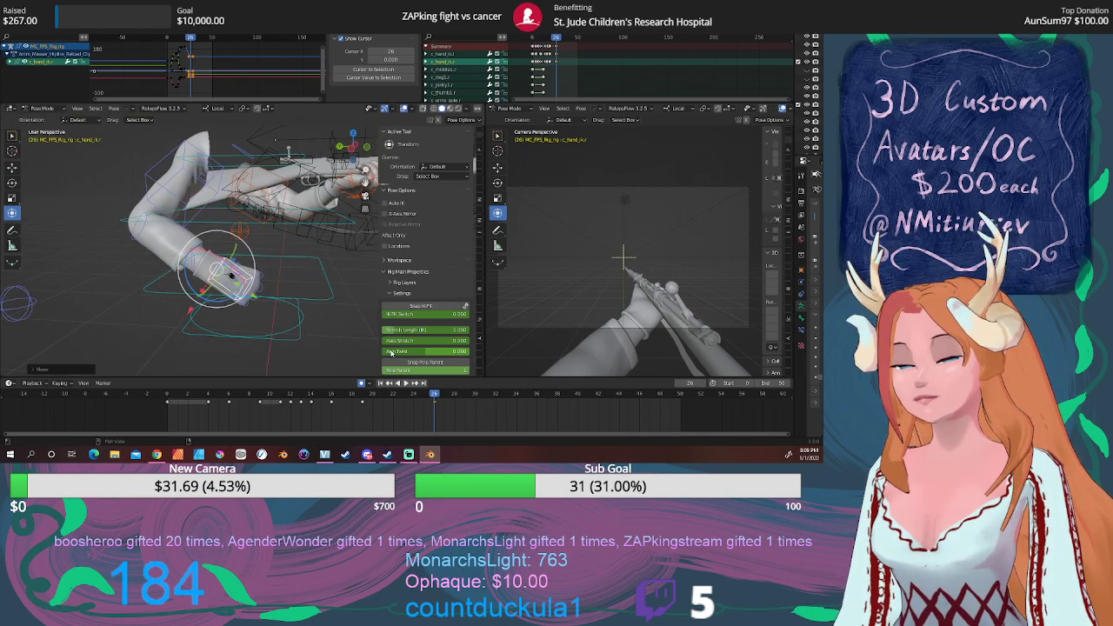
# Play the reload action from frame 4 to check the lowered right hand, and return to frame 26.
pyautogui.moveTo(432, 397); pyautogui.dragTo(208, 398)
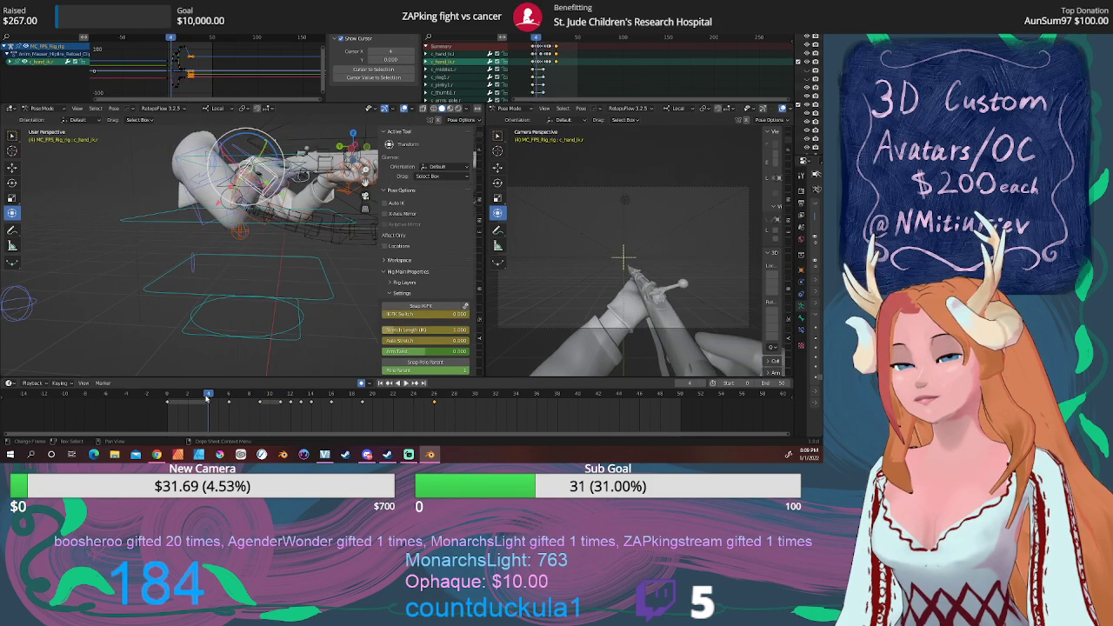
pyautogui.click(410, 385)
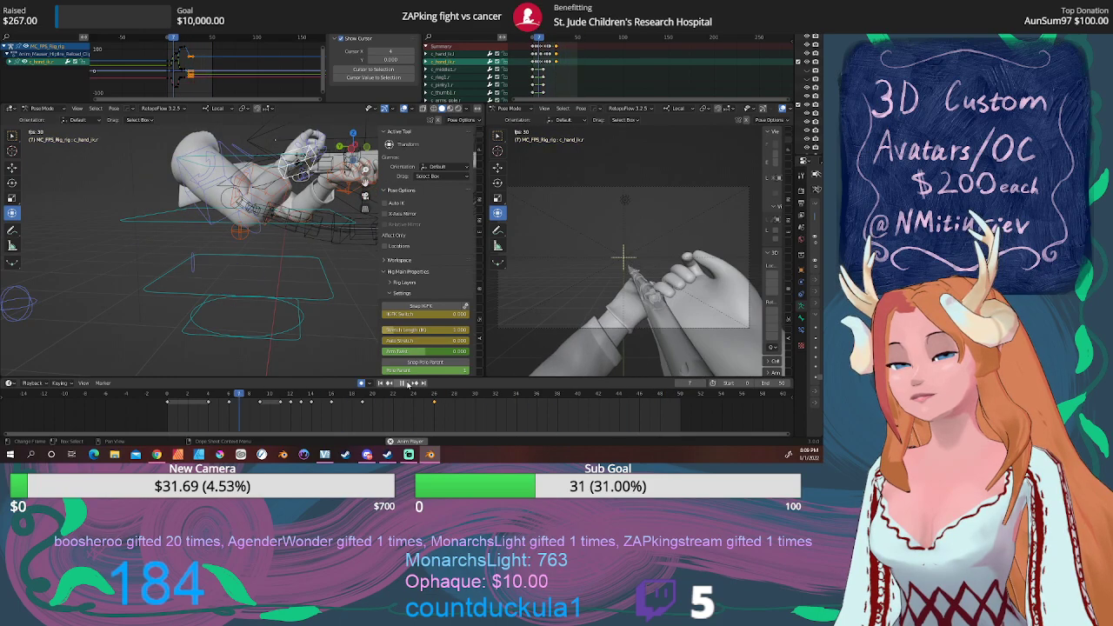
pyautogui.click(406, 385)
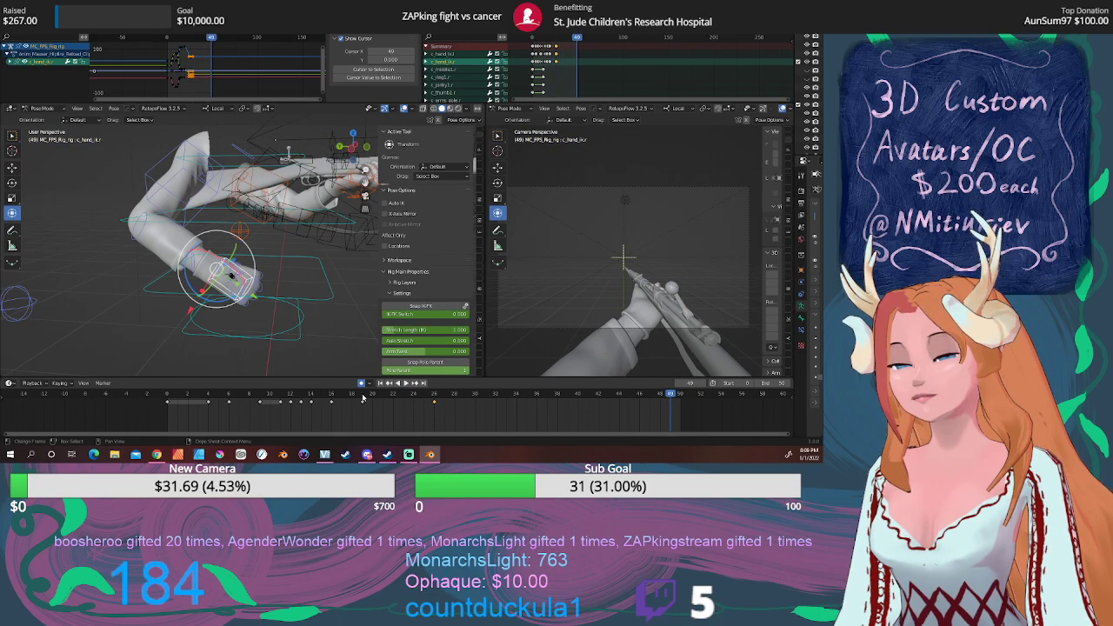
pyautogui.click(434, 395)
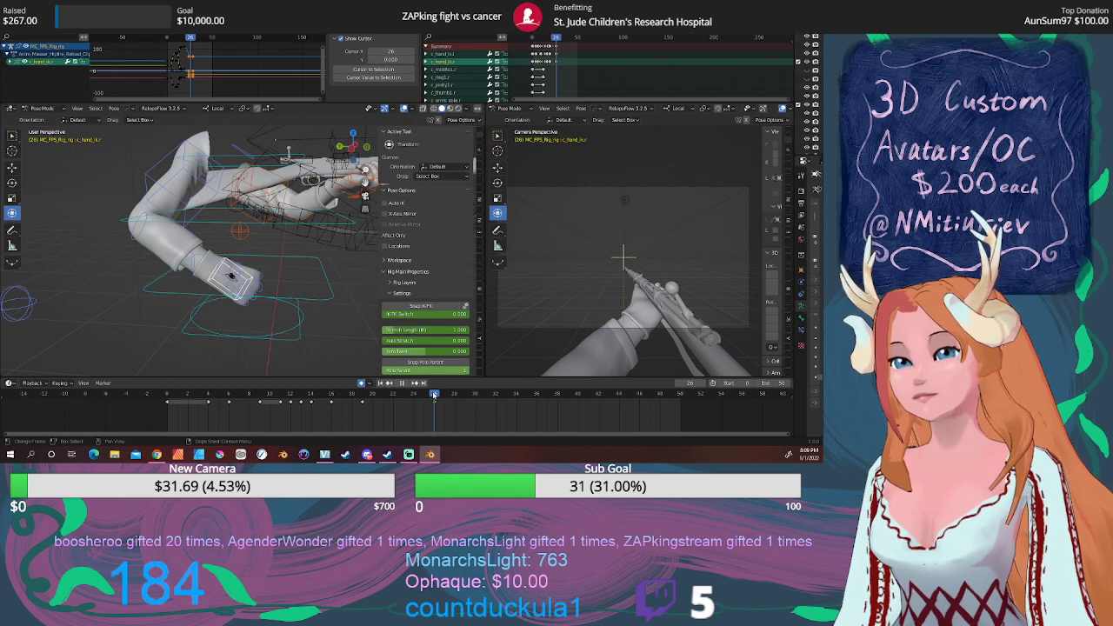
pyautogui.moveTo(275, 273); pyautogui.dragTo(404, 371, button='middle')
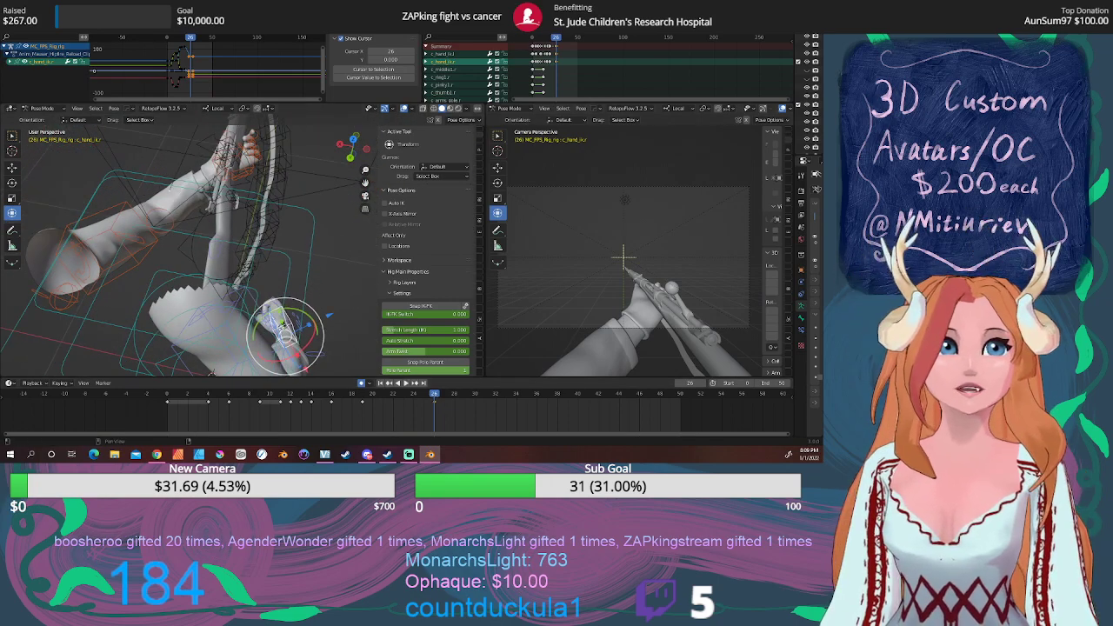
pyautogui.hotkey('alt', 'Tab')
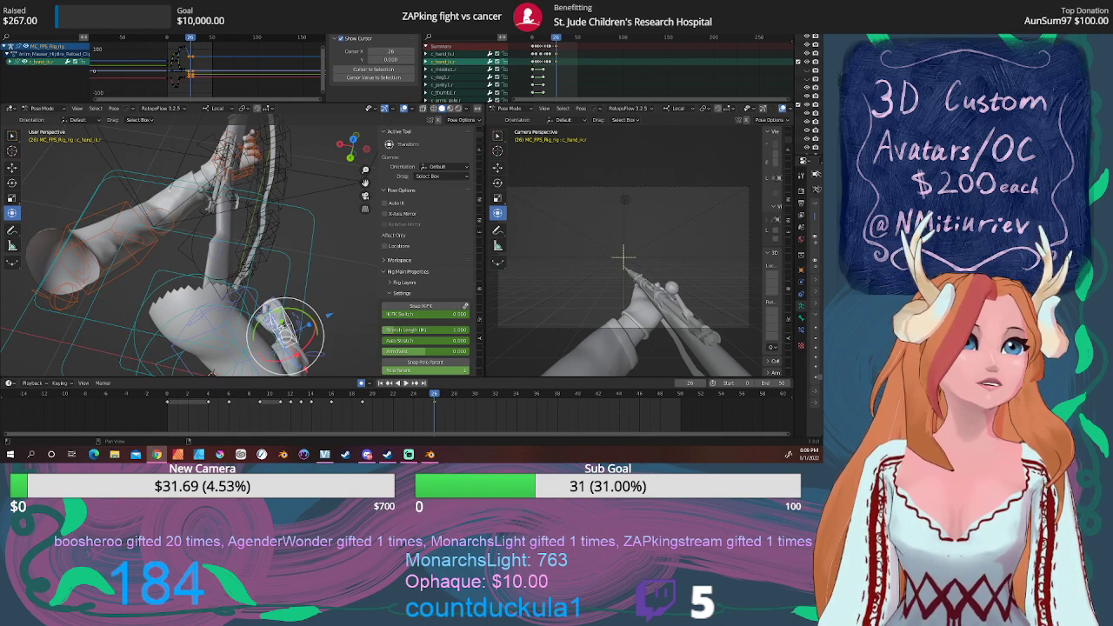
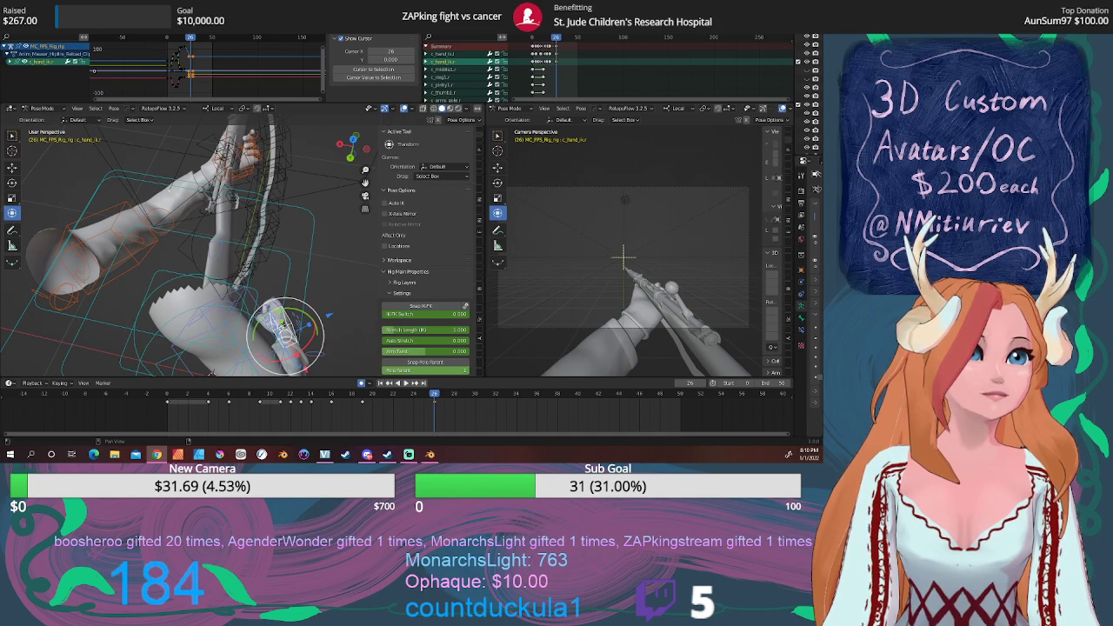
# Select the left hand IK control on the rifle, trackball-rotate it at frame 26, and shift it to tilt the weapon in the camera view.
pyautogui.moveTo(294, 268); pyautogui.dragTo(343, 264, button='middle')
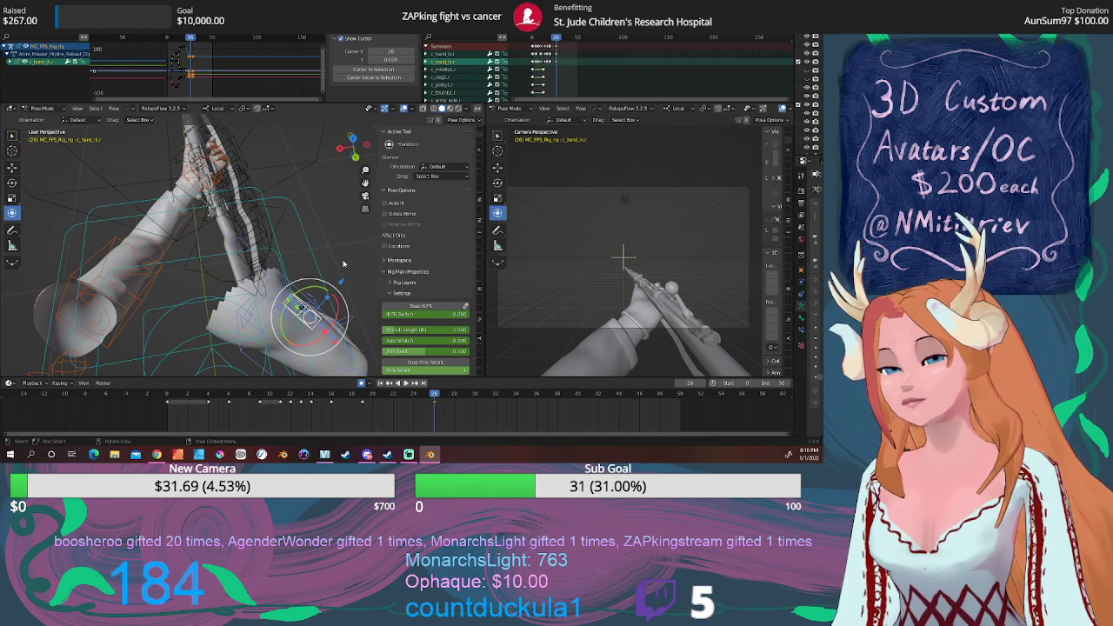
pyautogui.moveTo(268, 233); pyautogui.dragTo(229, 310, button='middle')
pyautogui.click(229, 310)
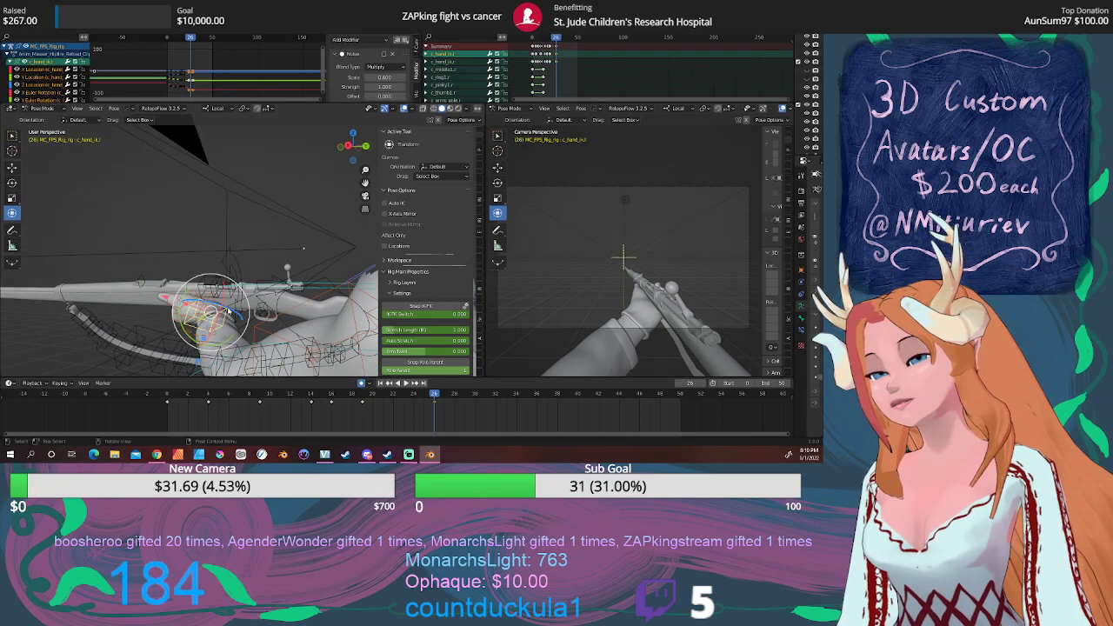
pyautogui.moveTo(348, 298); pyautogui.dragTo(296, 314, button='middle')
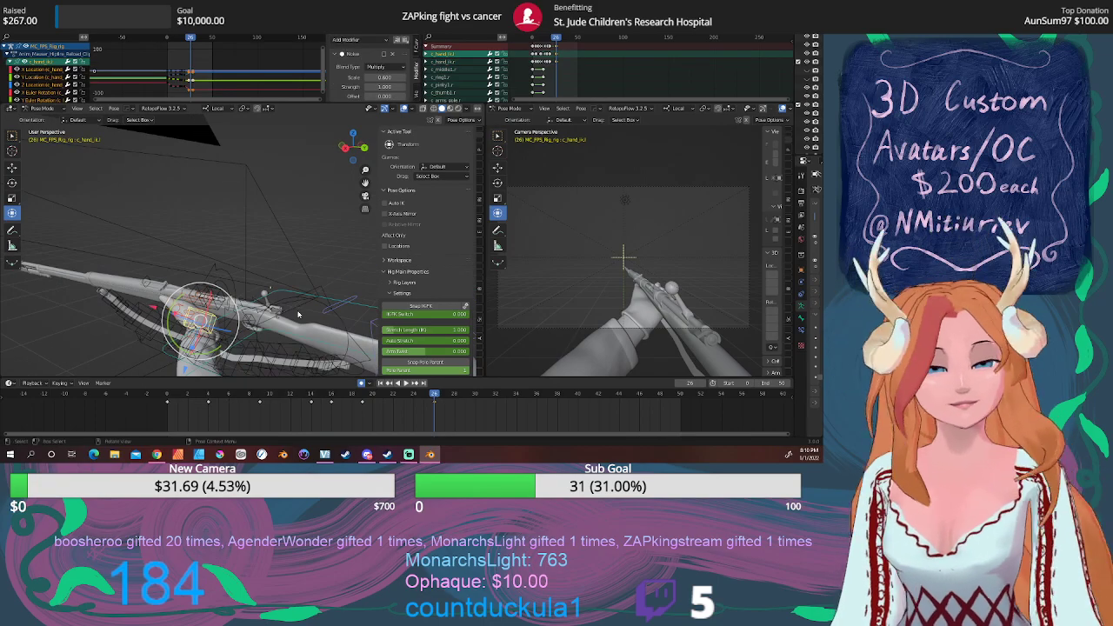
pyautogui.press('KP_7')
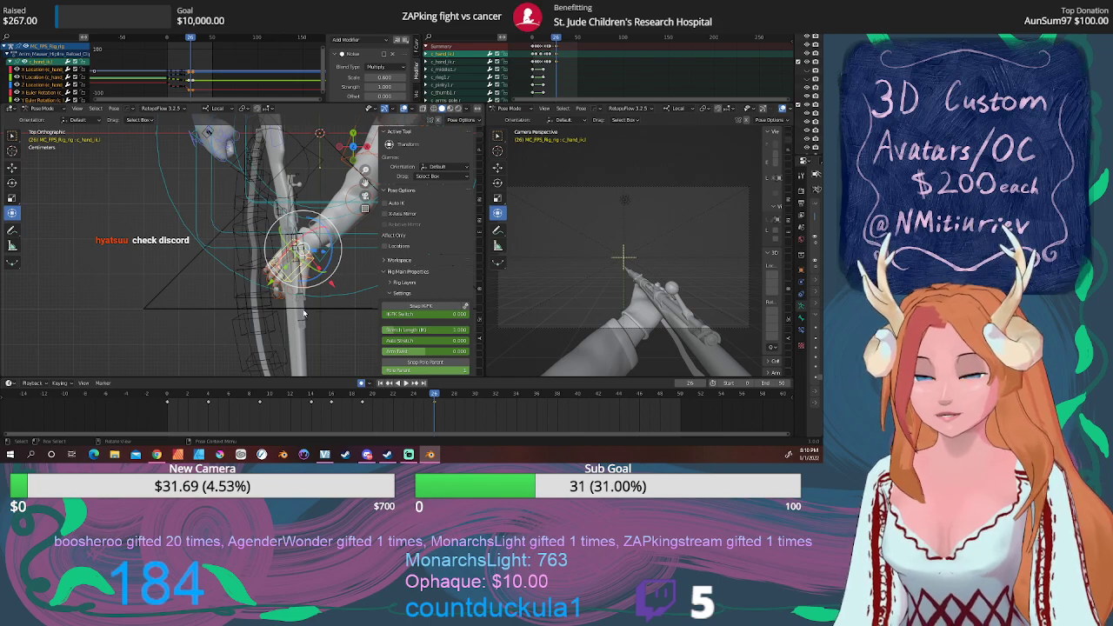
pyautogui.press('r')
pyautogui.press('r')
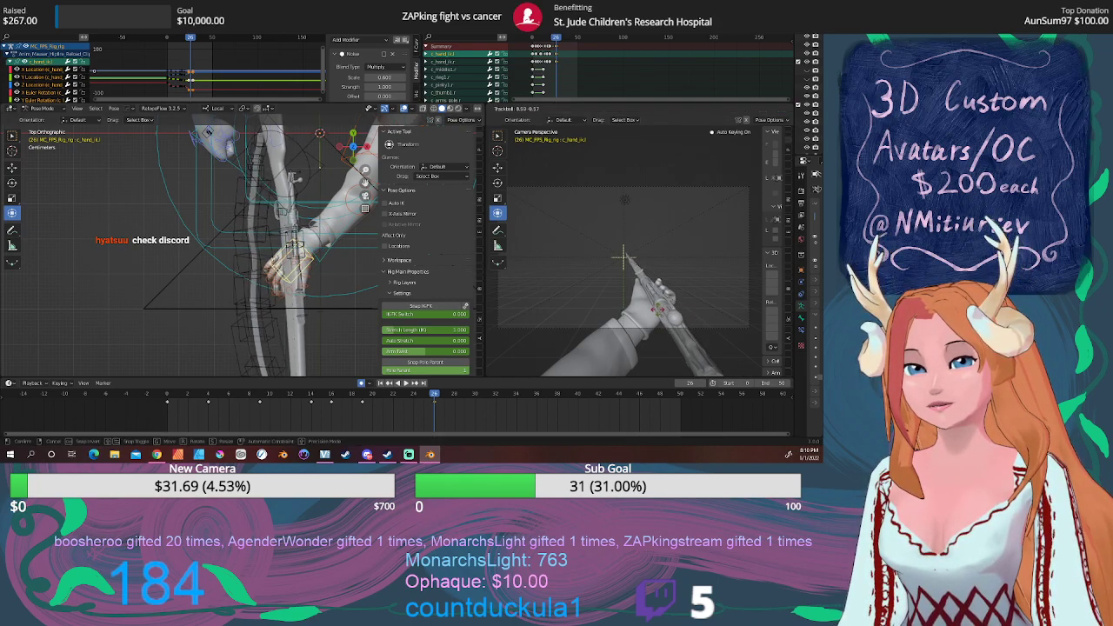
pyautogui.click(663, 315)
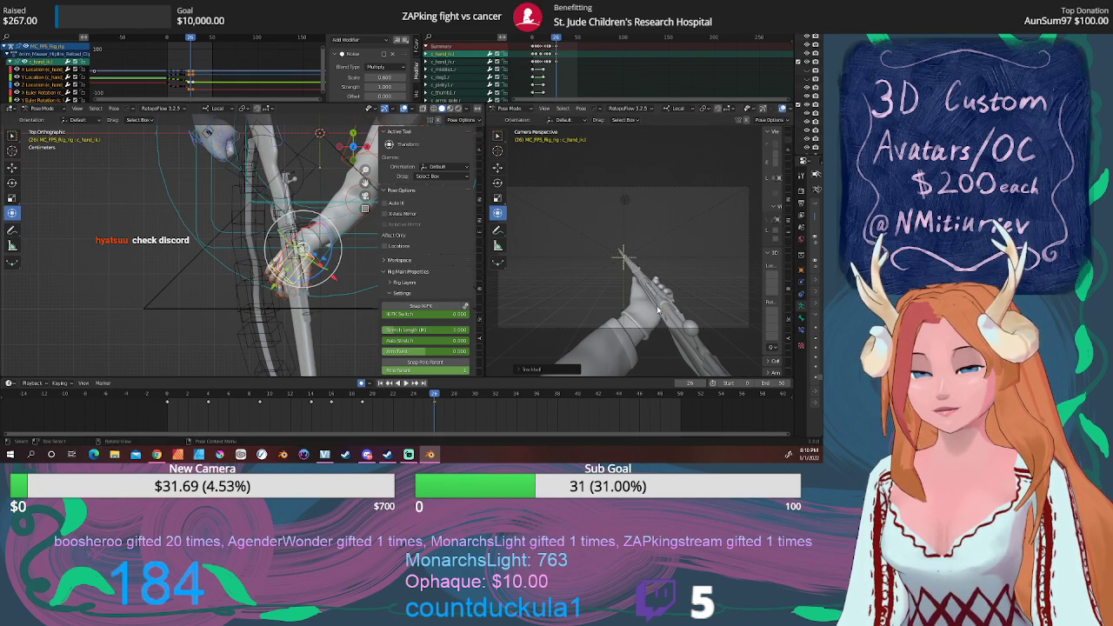
pyautogui.press('g')
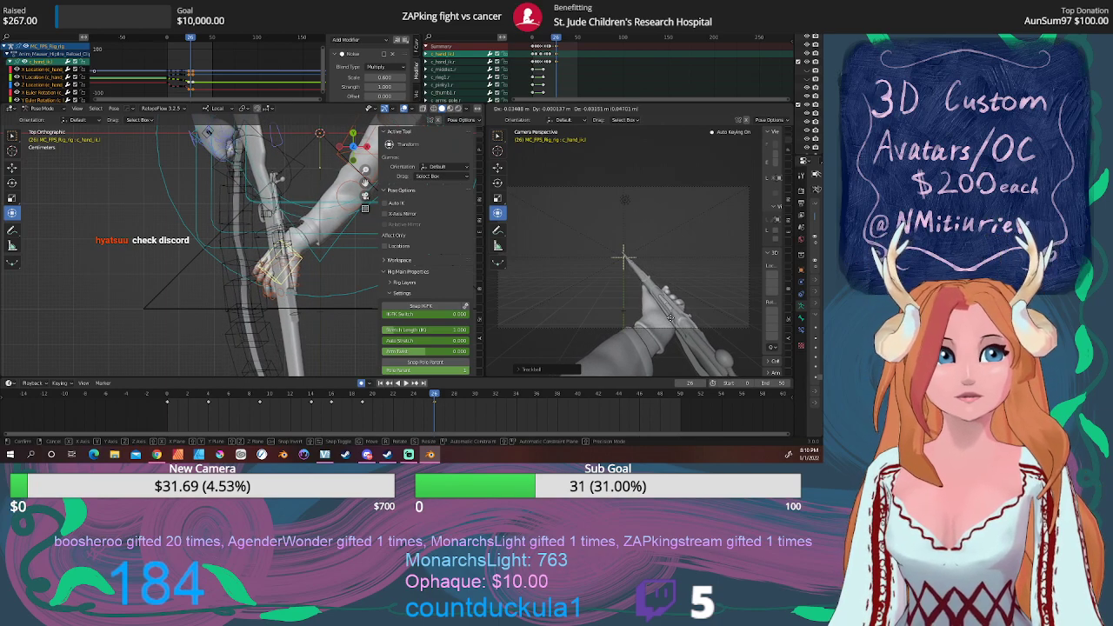
pyautogui.click(673, 320)
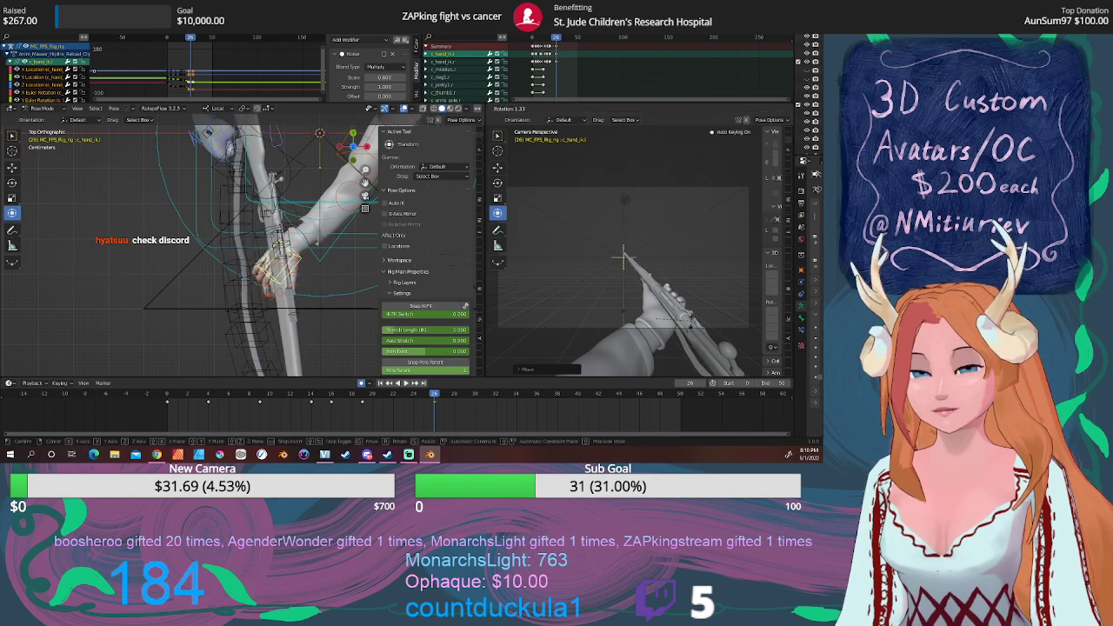
pyautogui.press('r')
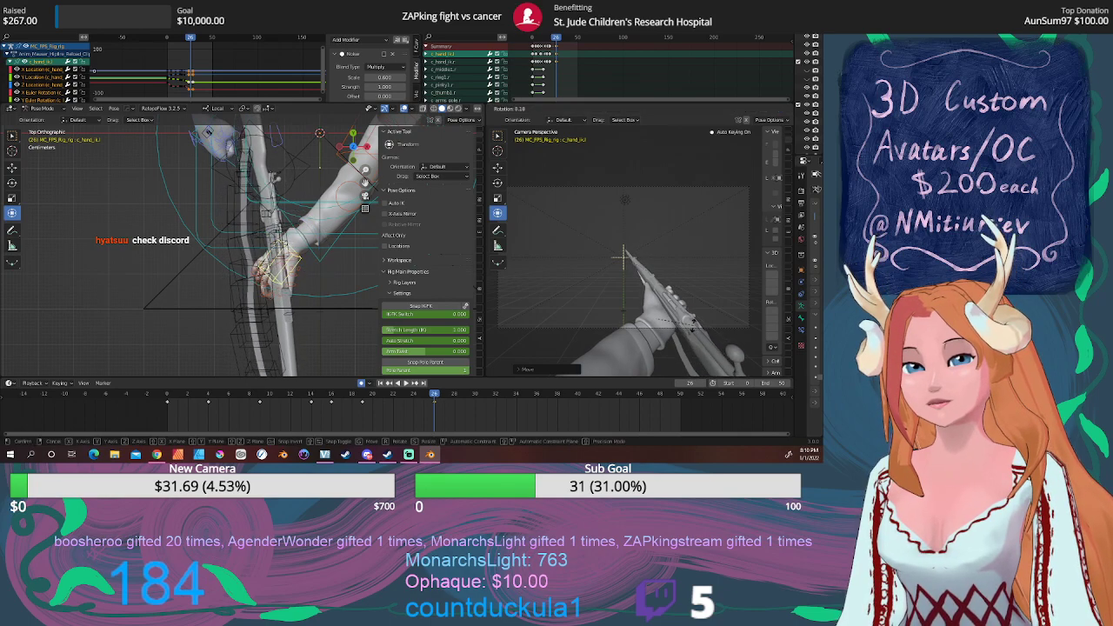
pyautogui.rightClick(691, 327)
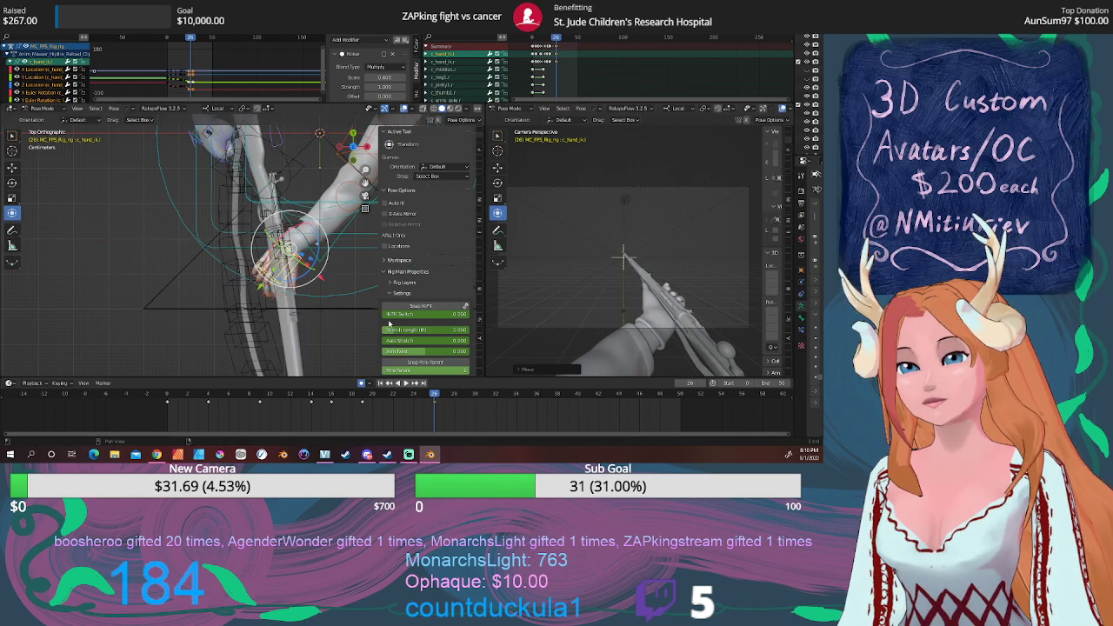
pyautogui.press('r')
pyautogui.press('r')
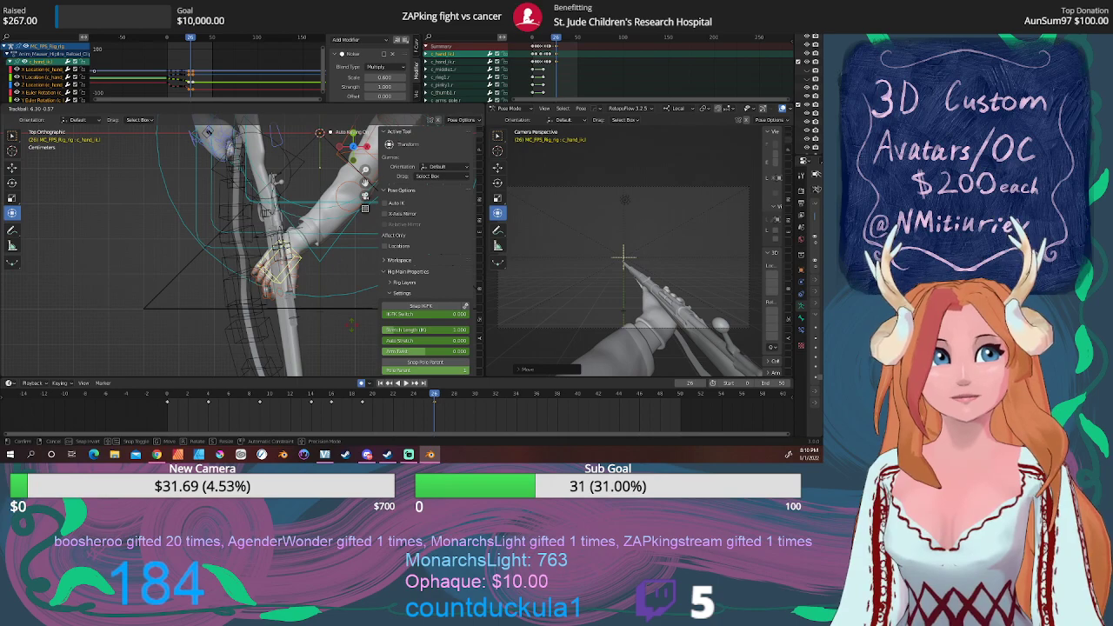
pyautogui.rightClick(352, 329)
# Move and rotate the left hand IK control in the top view at frame 26, scrub the action to check it, and return to frame 26.
pyautogui.press('g')
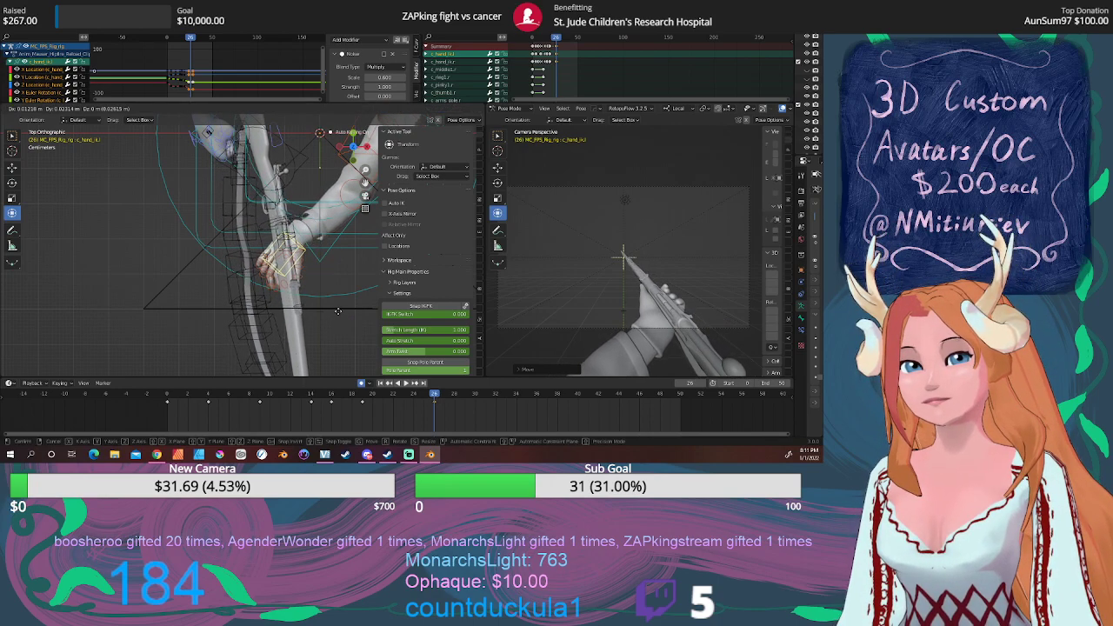
pyautogui.click(338, 313)
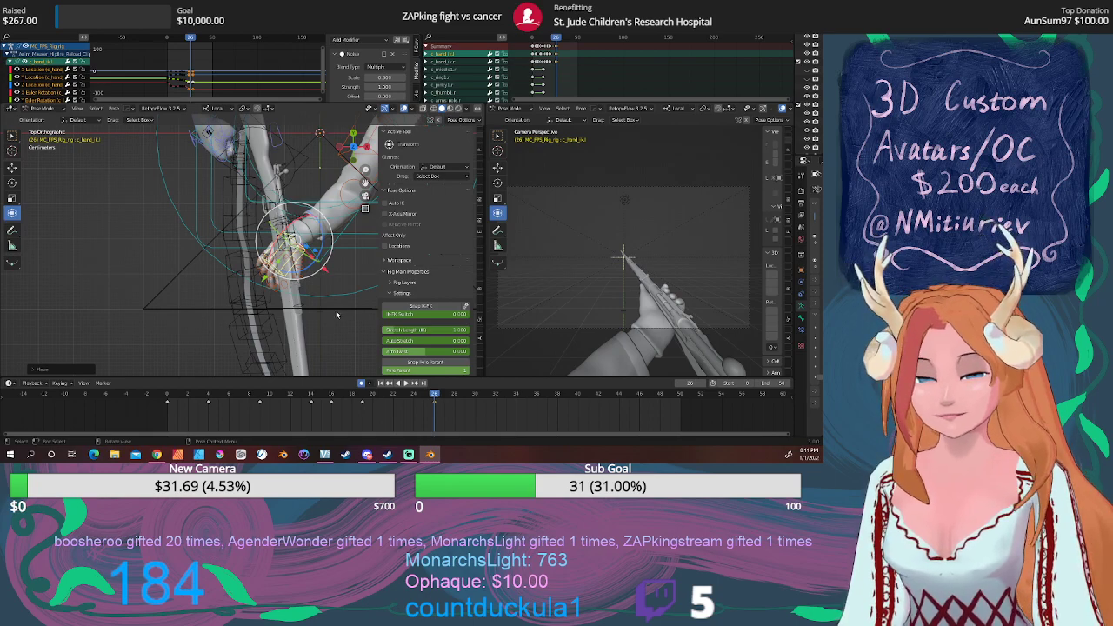
pyautogui.press('r')
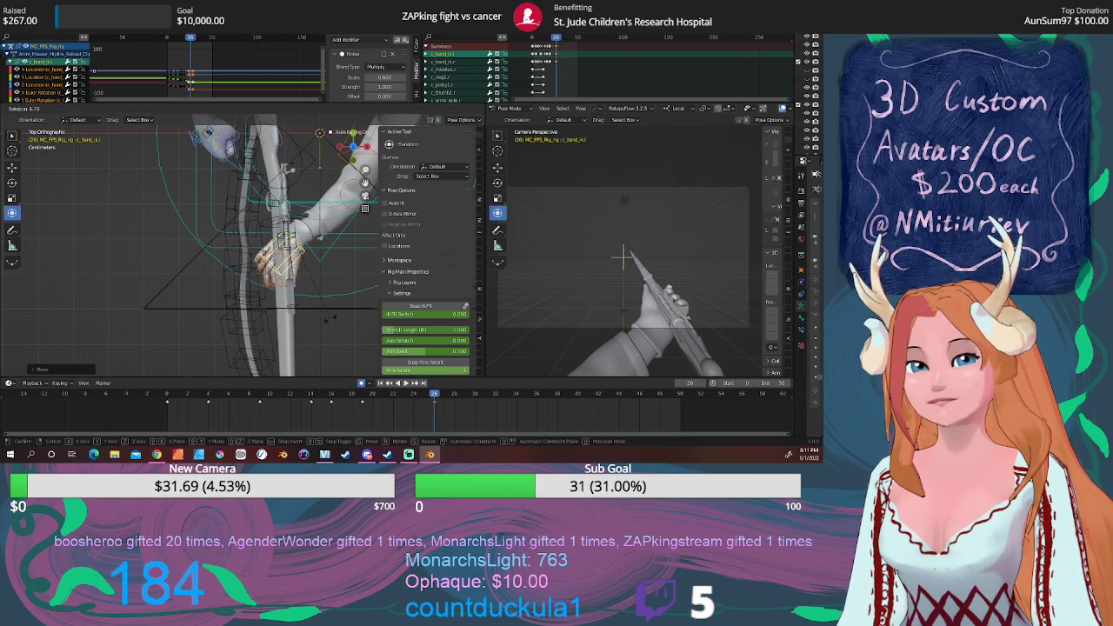
pyautogui.click(331, 321)
pyautogui.press('g')
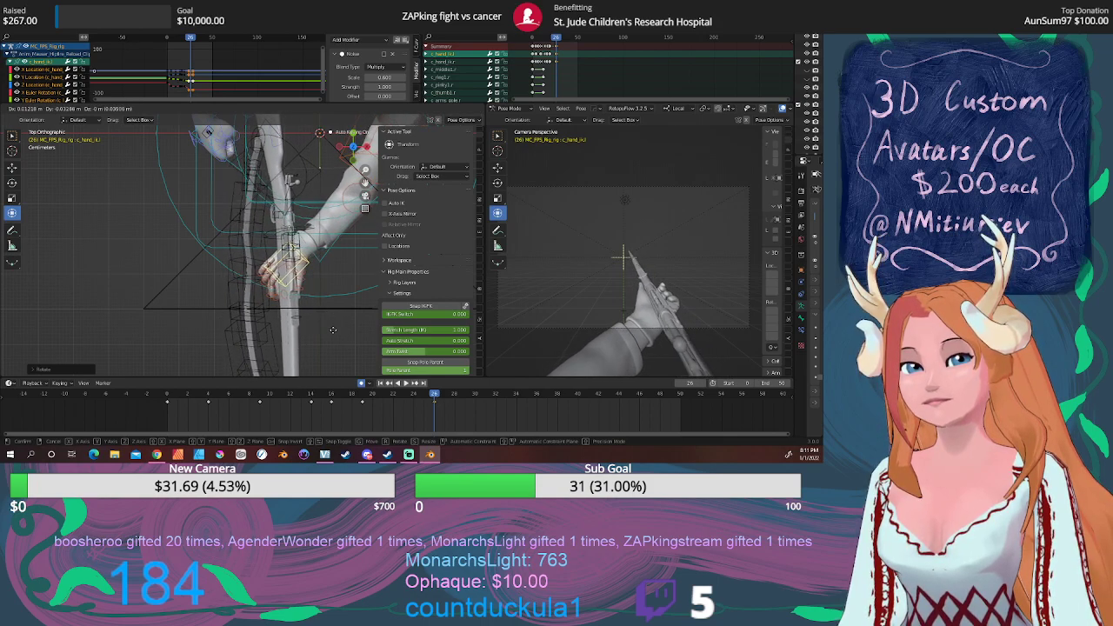
pyautogui.click(323, 329)
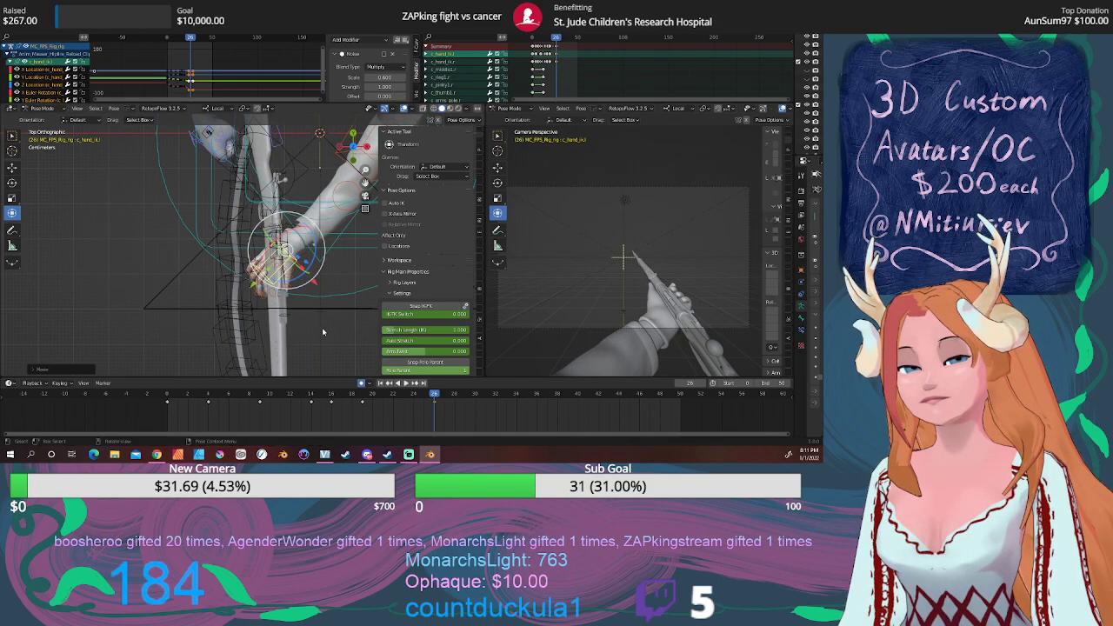
pyautogui.moveTo(424, 396); pyautogui.dragTo(284, 396)
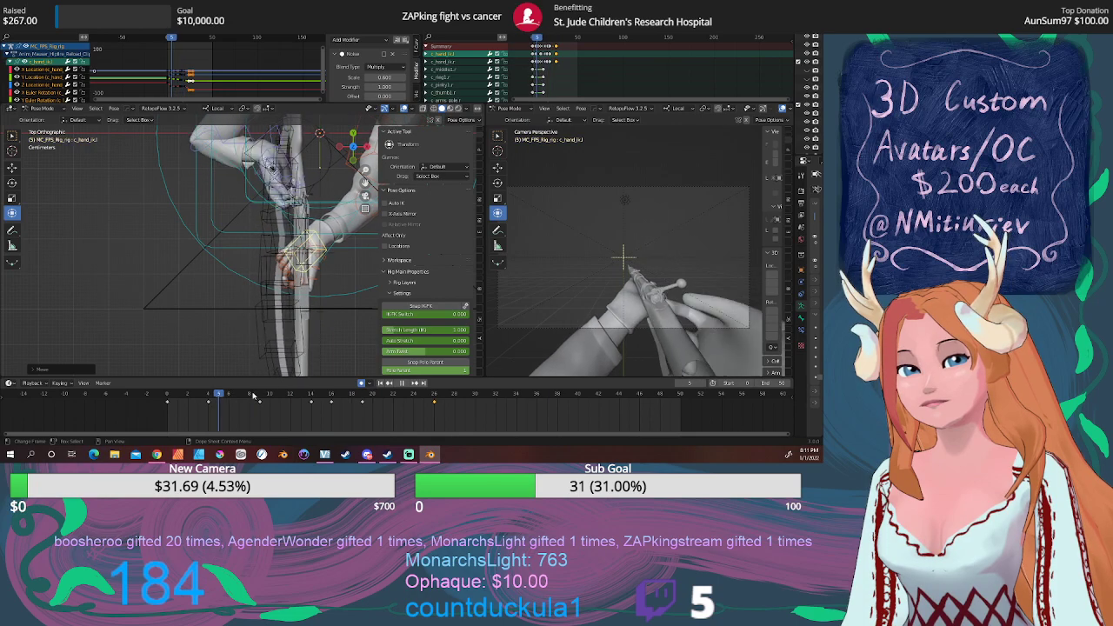
pyautogui.moveTo(390, 391); pyautogui.dragTo(435, 391)
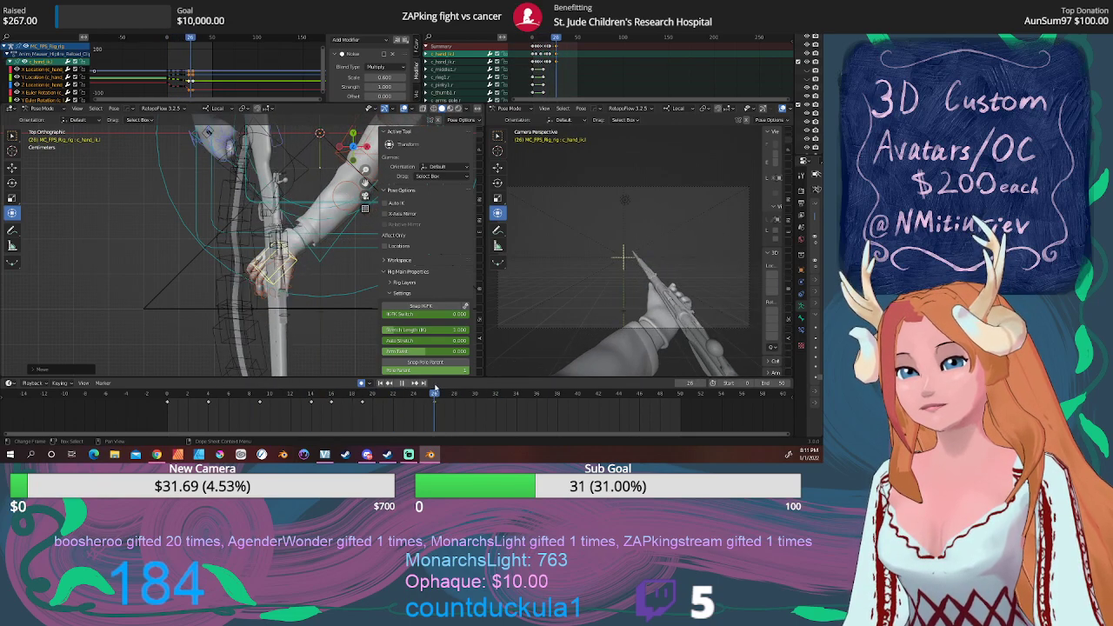
# Select the shell and bullet controls in the rifle's receiver and examine the bullet's motion at frames 14, 19 and 26.
pyautogui.moveTo(187, 304); pyautogui.dragTo(270, 243, button='middle')
pyautogui.scroll(3, 263, 276)
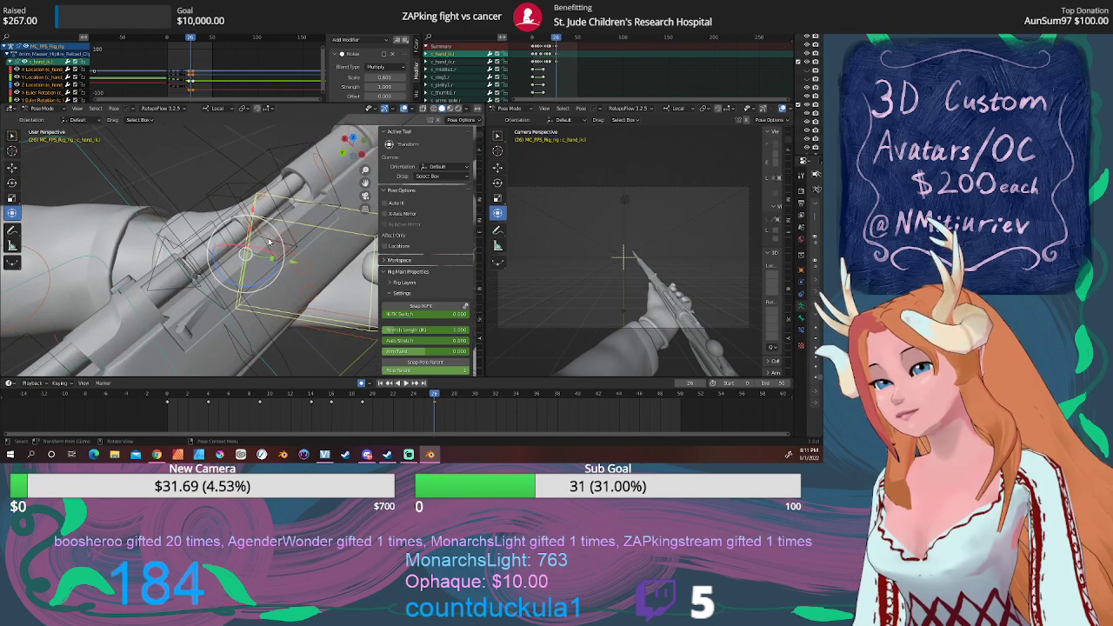
pyautogui.click(235, 228)
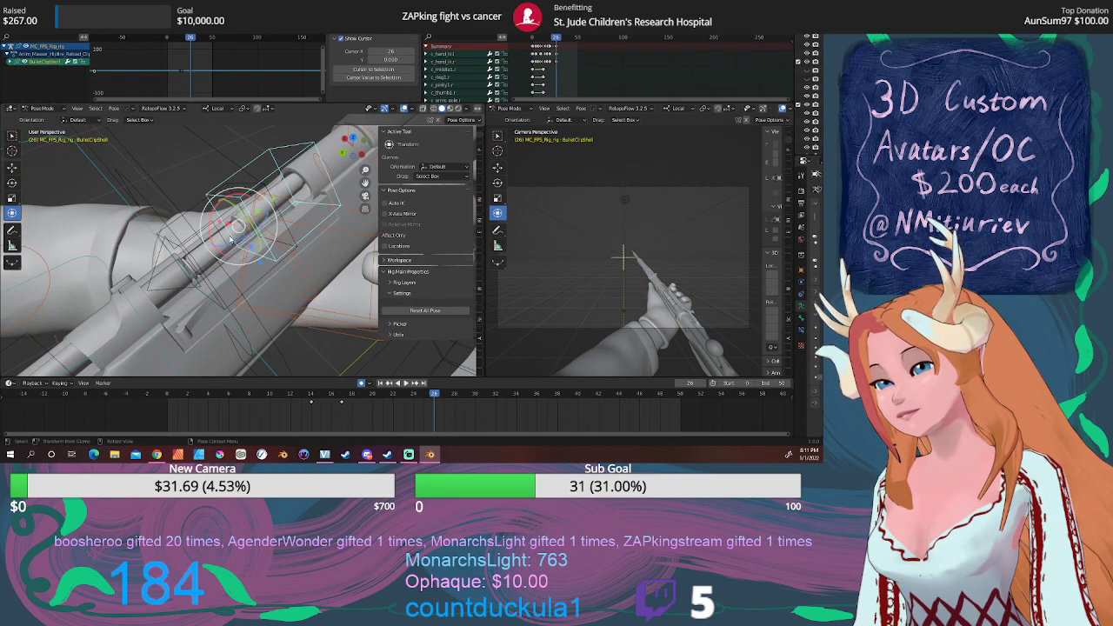
pyautogui.click(193, 238)
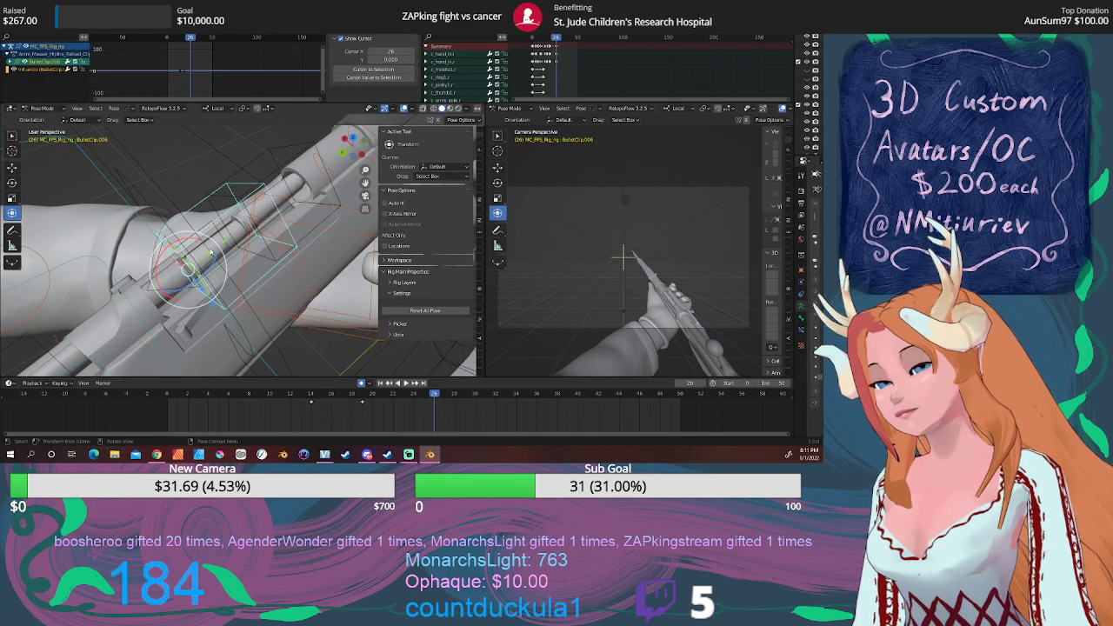
pyautogui.click(339, 396)
pyautogui.moveTo(338, 397); pyautogui.dragTo(310, 394)
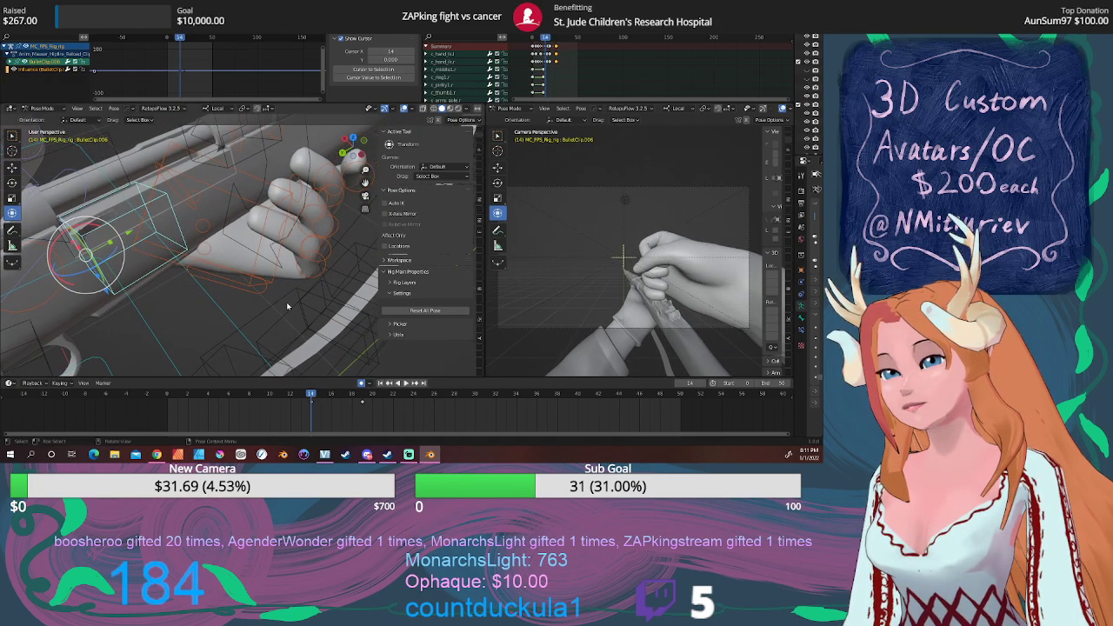
pyautogui.moveTo(286, 302); pyautogui.dragTo(178, 228, button='middle')
pyautogui.press('KP_5')
pyautogui.scroll(-4, 273, 202)
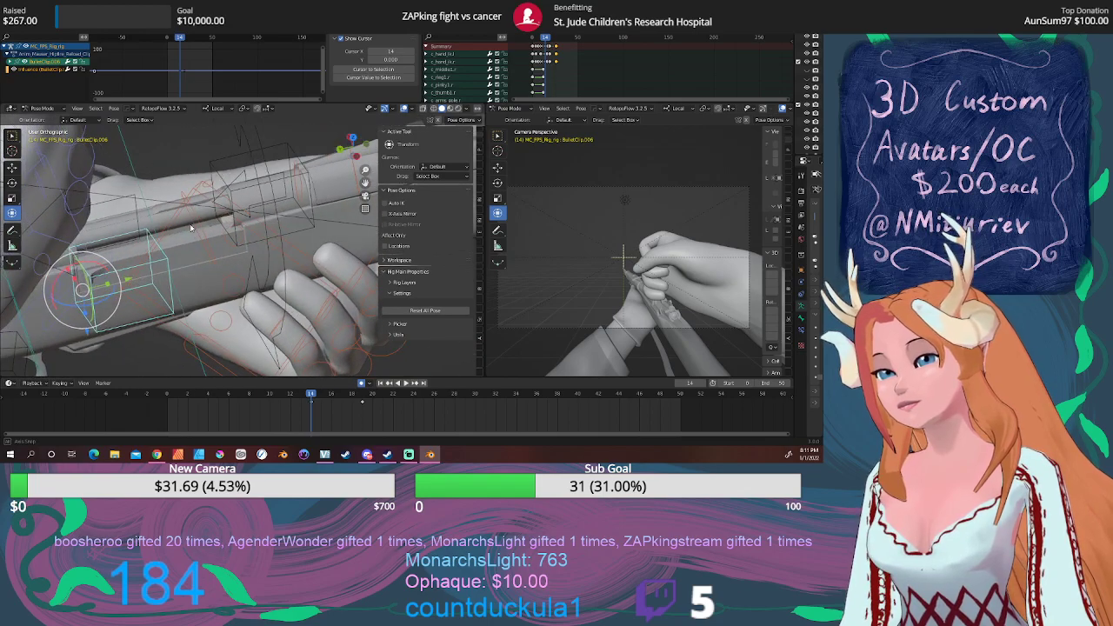
pyautogui.moveTo(311, 395); pyautogui.dragTo(364, 394)
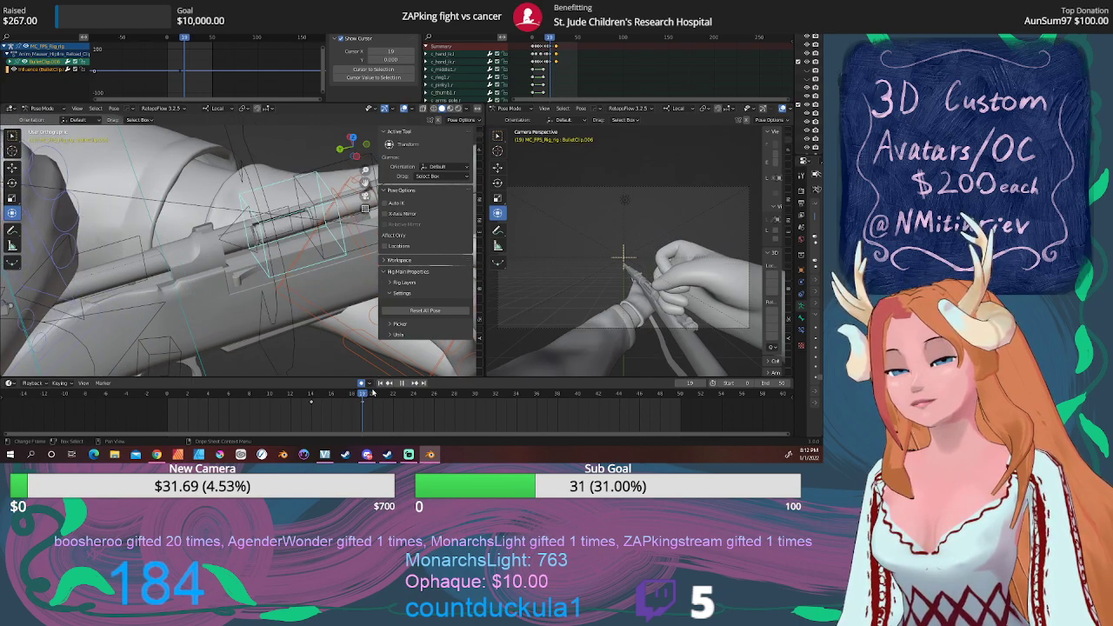
pyautogui.moveTo(373, 393); pyautogui.dragTo(436, 394)
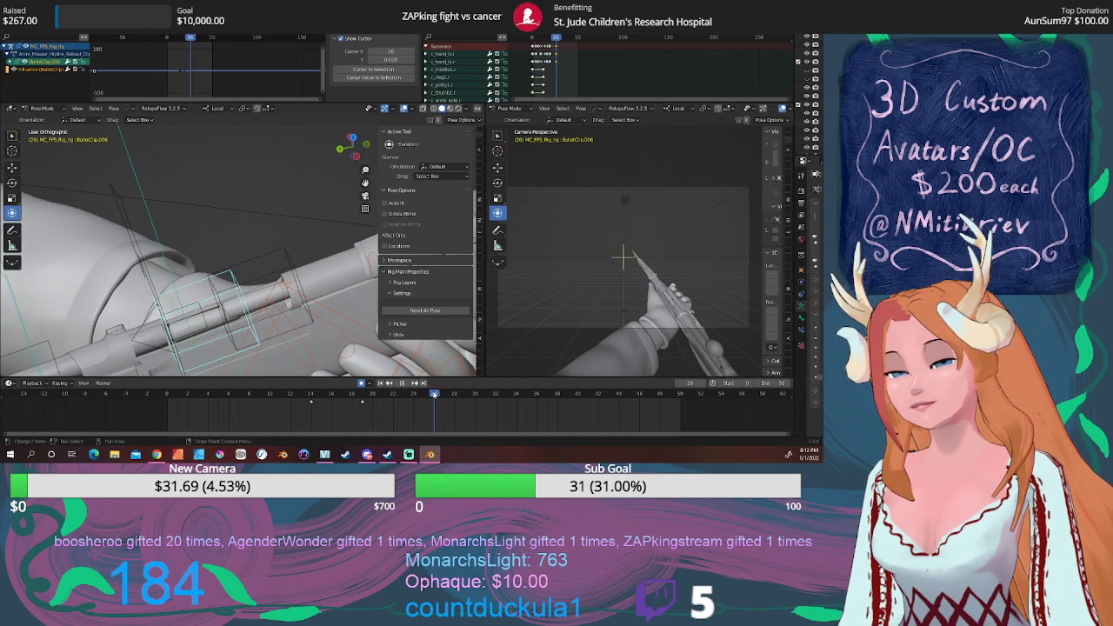
# Try to move the BulletClip.006 control out of the receiver and rotate it at frame 26, and undo the change.
pyautogui.moveTo(208, 248); pyautogui.dragTo(237, 156, button='middle')
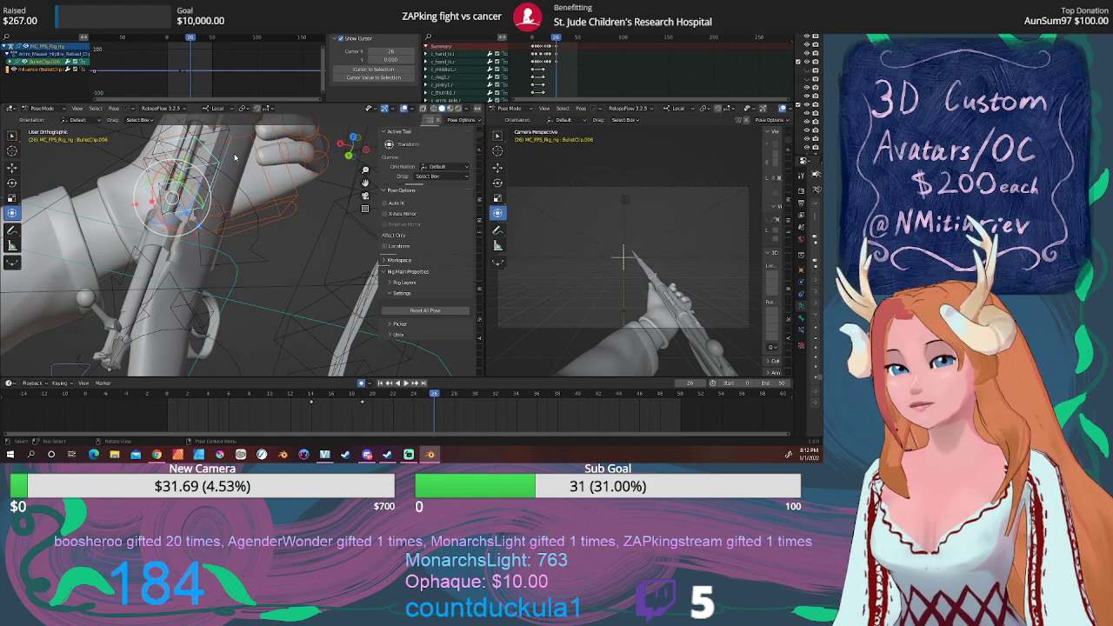
pyautogui.moveTo(172, 198); pyautogui.dragTo(332, 226)
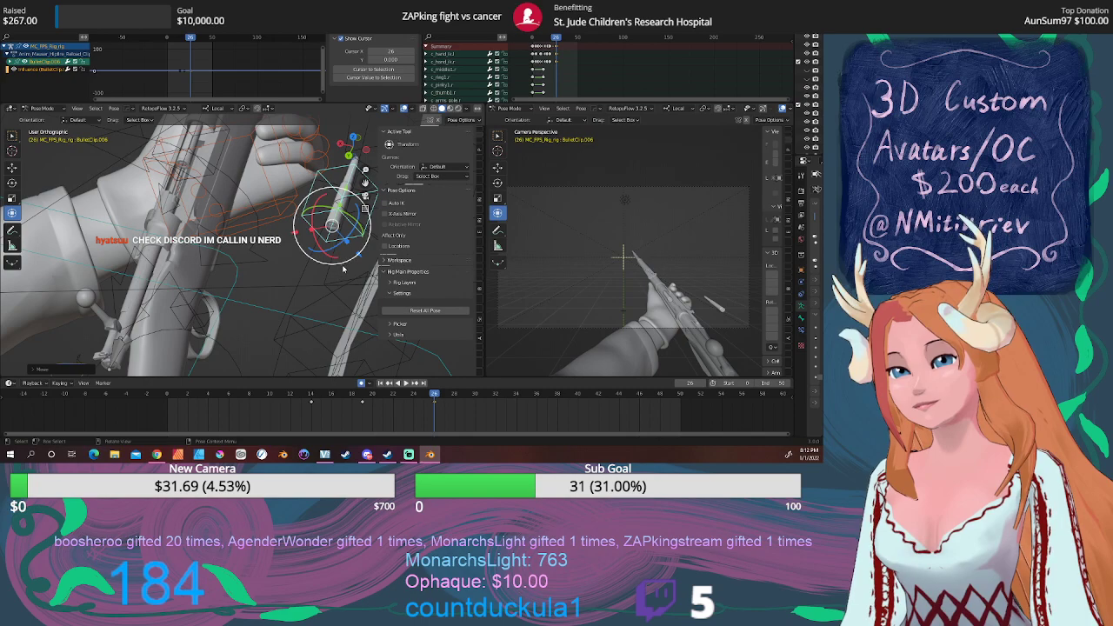
pyautogui.press('r')
pyautogui.press('r')
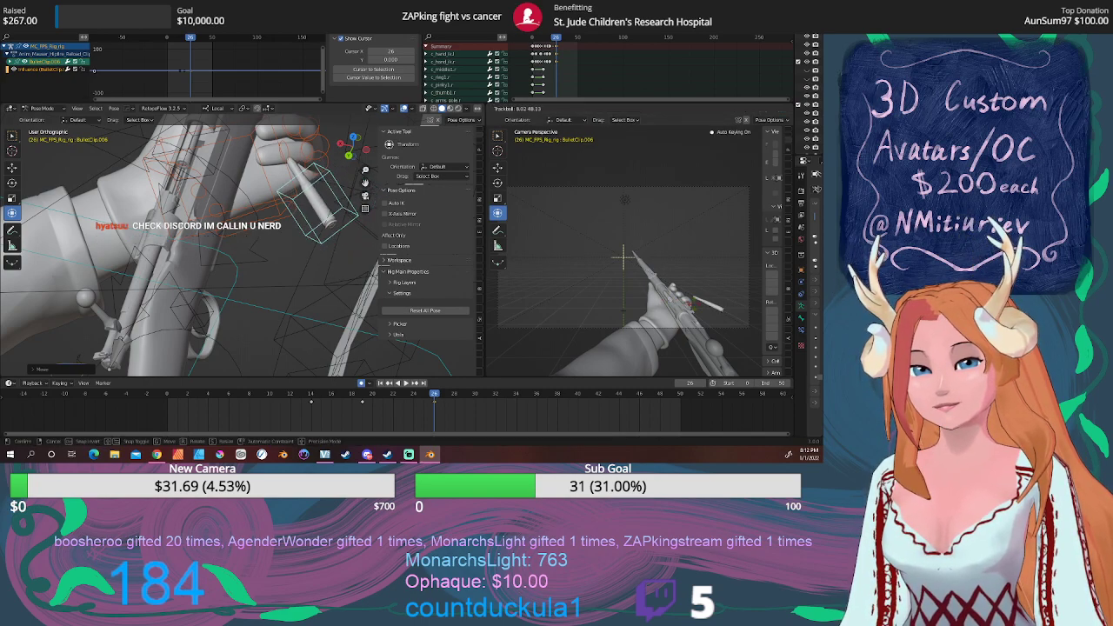
pyautogui.click(683, 313)
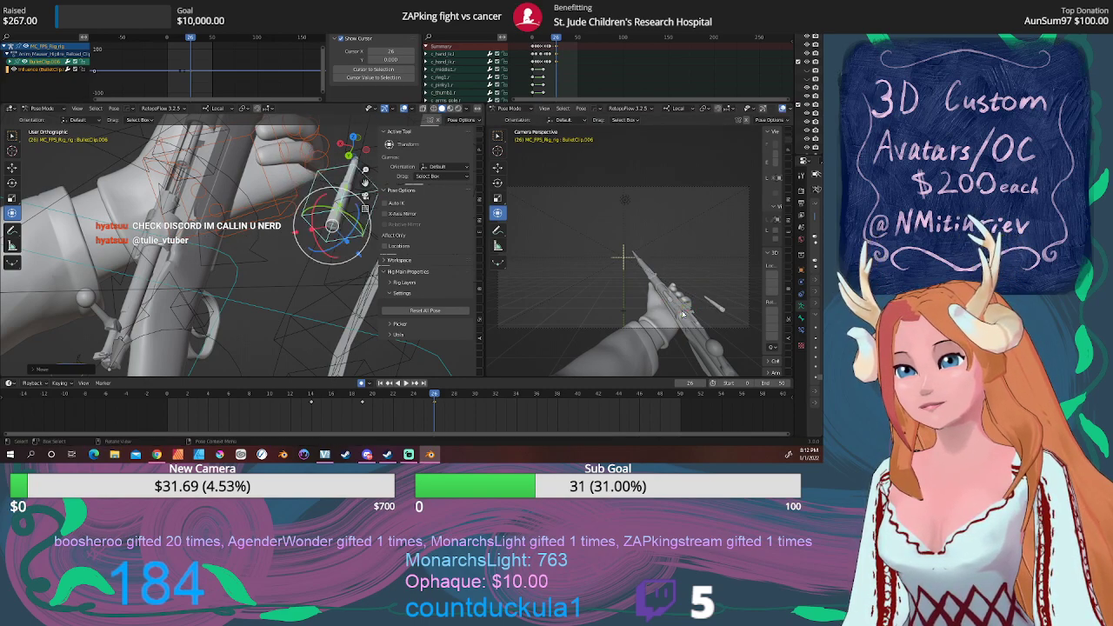
pyautogui.hotkey('ctrl', 'z')
# Slide the BulletClipShell control about 0.032 m back along the receiver at frame 20, and scrub the timeline through to frame 26 to check it.
pyautogui.moveTo(199, 217); pyautogui.dragTo(166, 251, button='middle')
pyautogui.scroll(3, 166, 251)
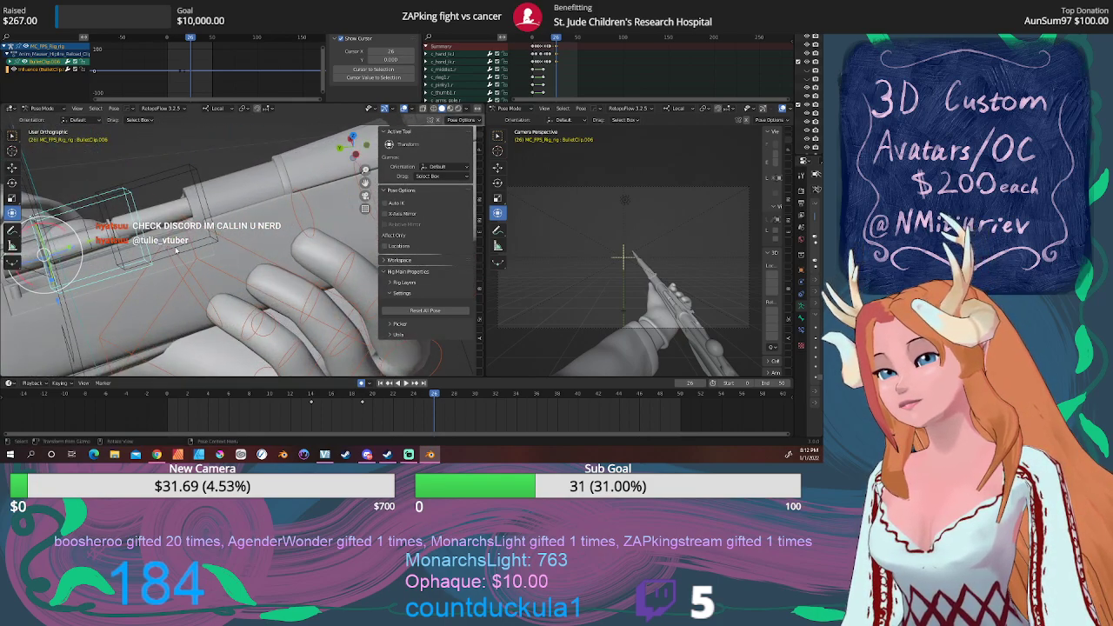
pyautogui.moveTo(407, 398); pyautogui.dragTo(373, 393)
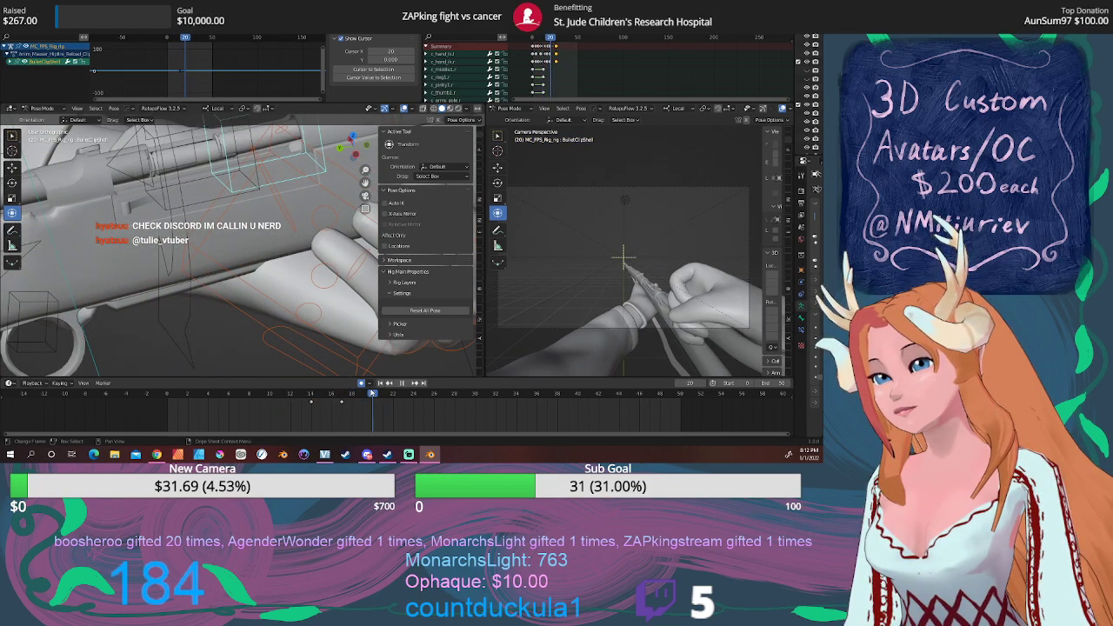
pyautogui.press('KP_Decimal')
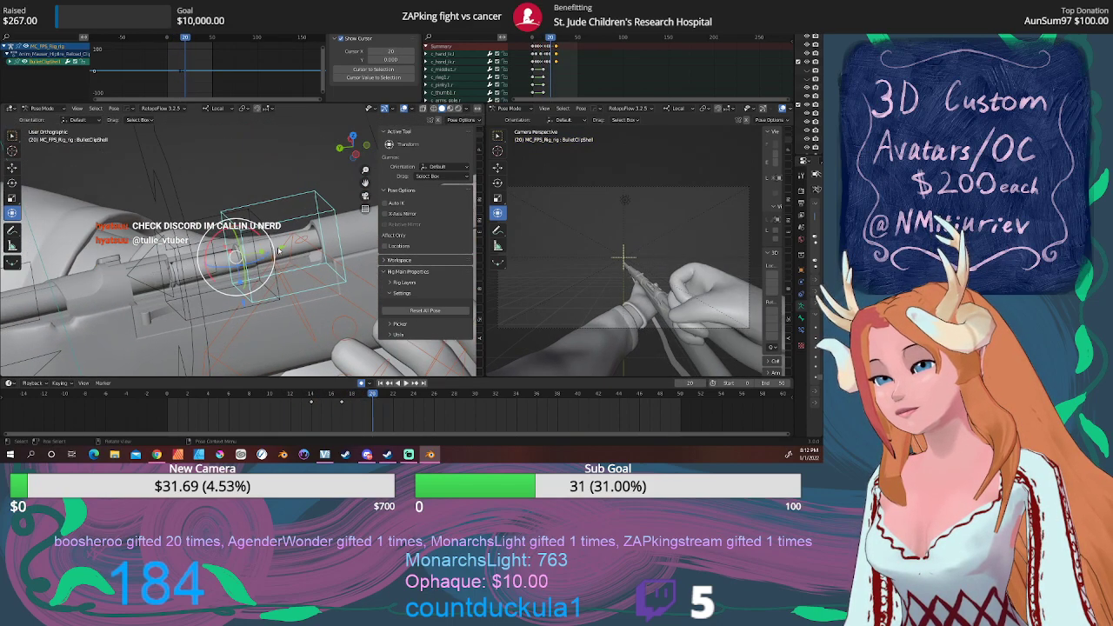
pyautogui.press('g')
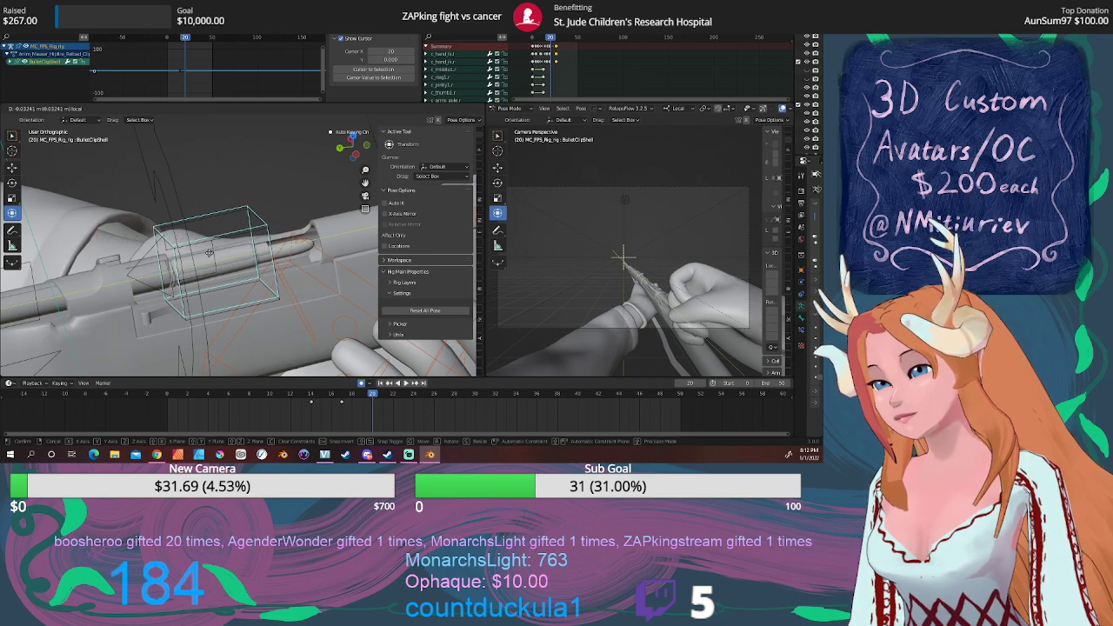
pyautogui.click(209, 253)
pyautogui.moveTo(370, 393); pyautogui.dragTo(335, 385)
pyautogui.moveTo(354, 383); pyautogui.dragTo(434, 385)
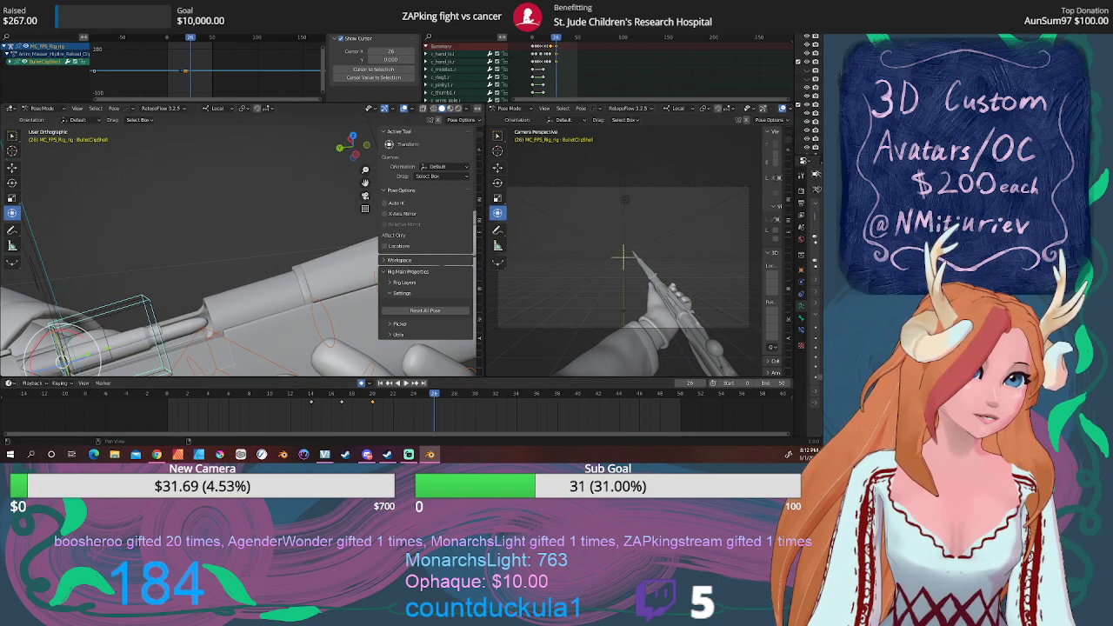
pyautogui.hotkey('alt', 'Tab')
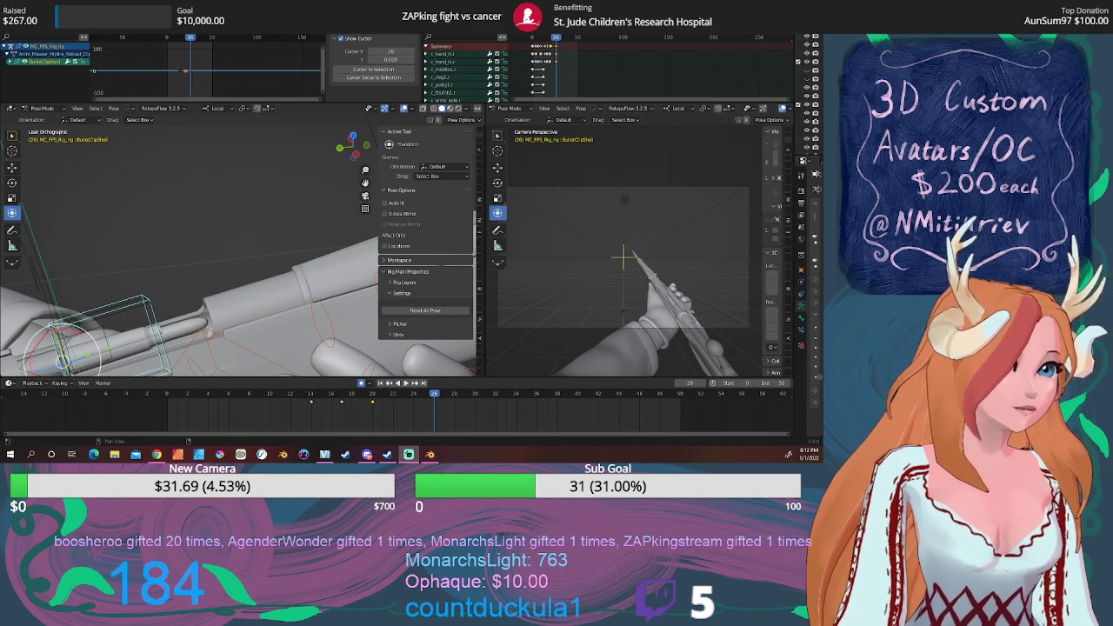
# Scrub the reload action back to frame 0 and forward to frame 21 to review the bullet shell and hand motion.
pyautogui.hotkey('alt', 'Tab')
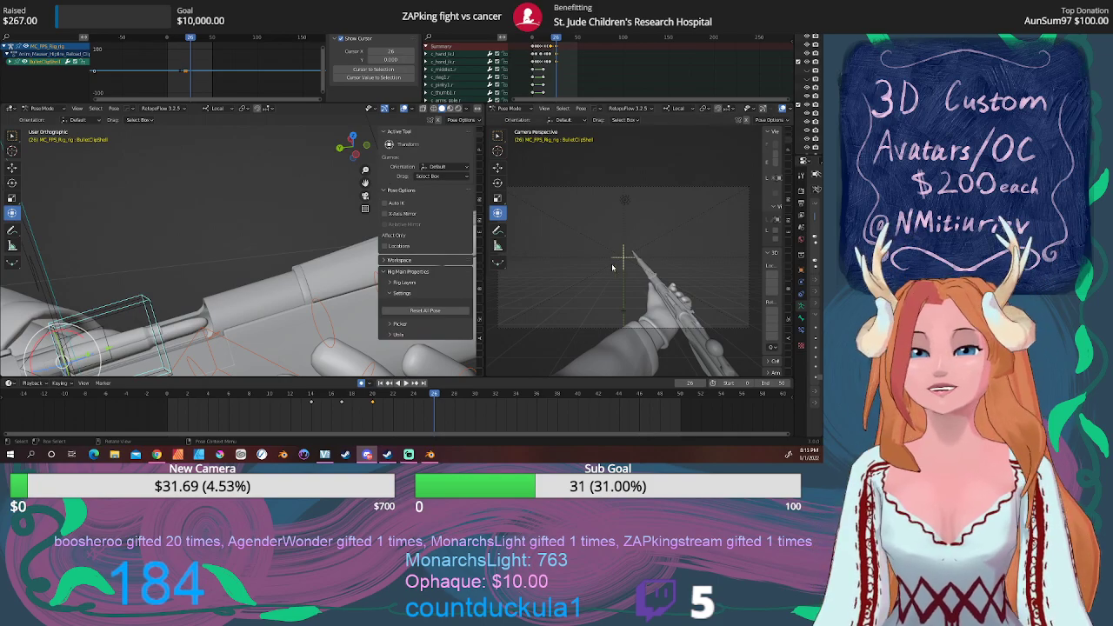
pyautogui.press('space')
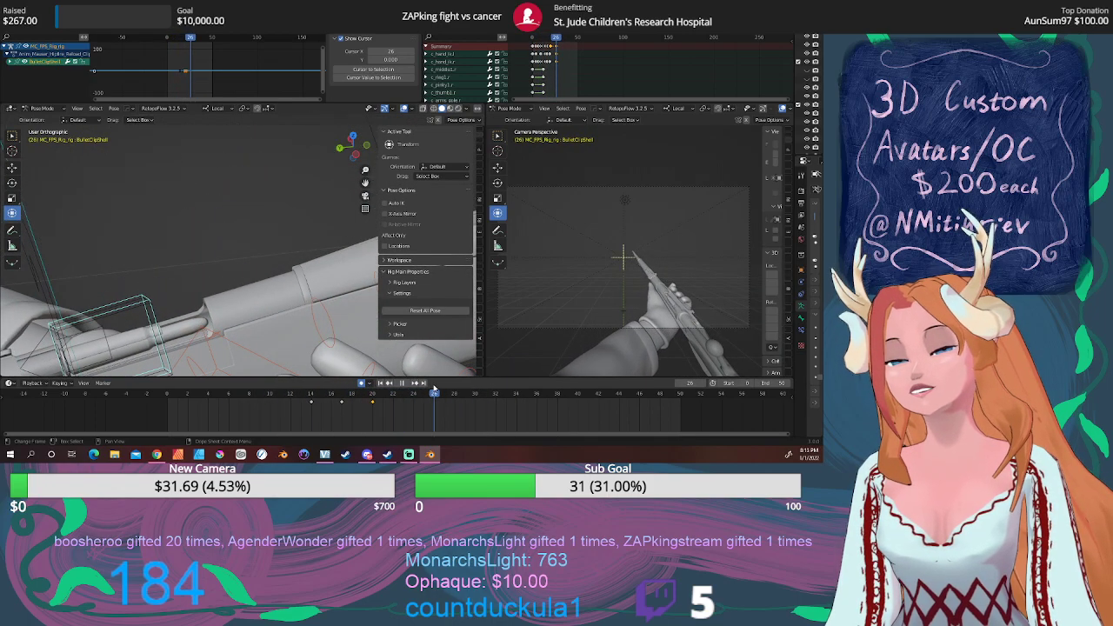
pyautogui.moveTo(285, 389); pyautogui.dragTo(117, 385)
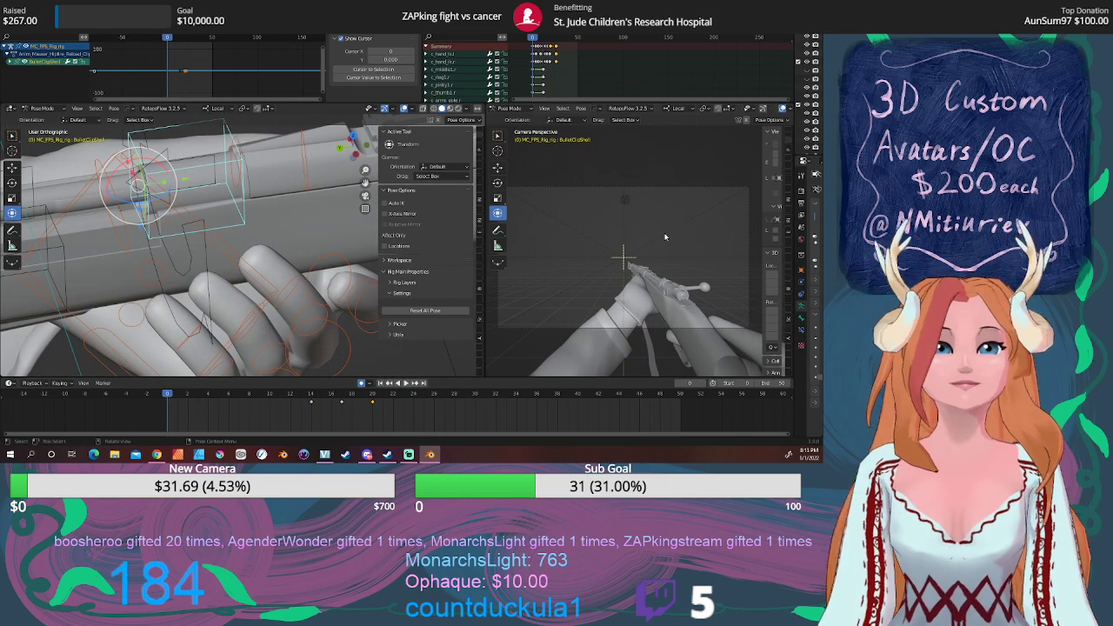
pyautogui.click(321, 395)
pyautogui.moveTo(329, 396); pyautogui.dragTo(383, 393)
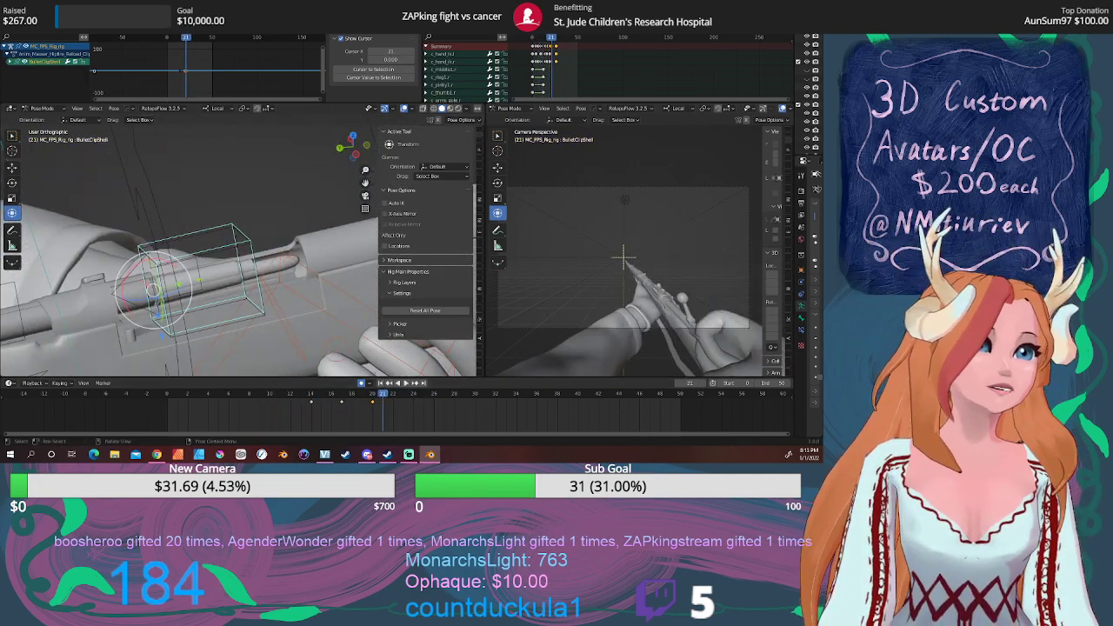
pyautogui.hotkey('alt', 'Tab')
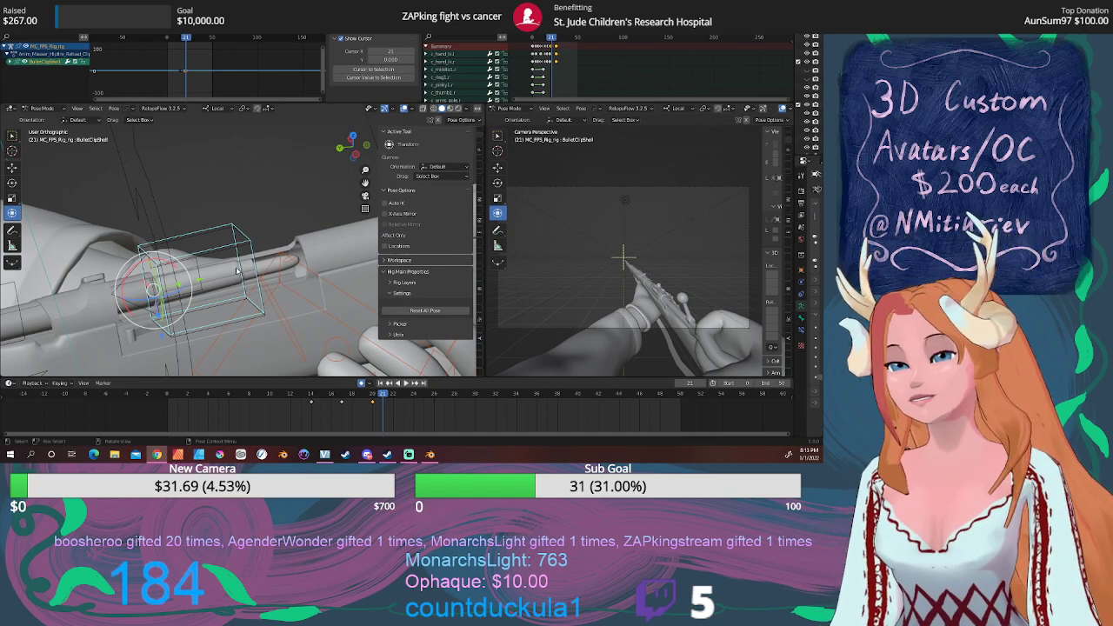
# Select the left hand IK control and rotate it slightly about its local axis at frame 26.
pyautogui.scroll(-7, 238, 268)
pyautogui.moveTo(238, 271); pyautogui.dragTo(252, 321, button='middle')
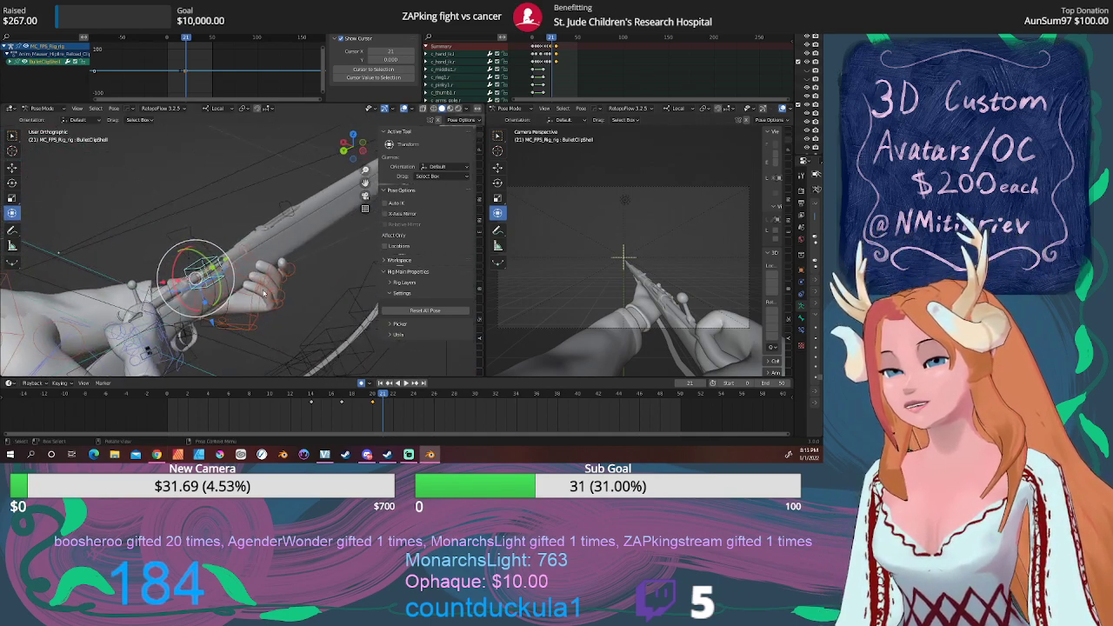
pyautogui.click(252, 321)
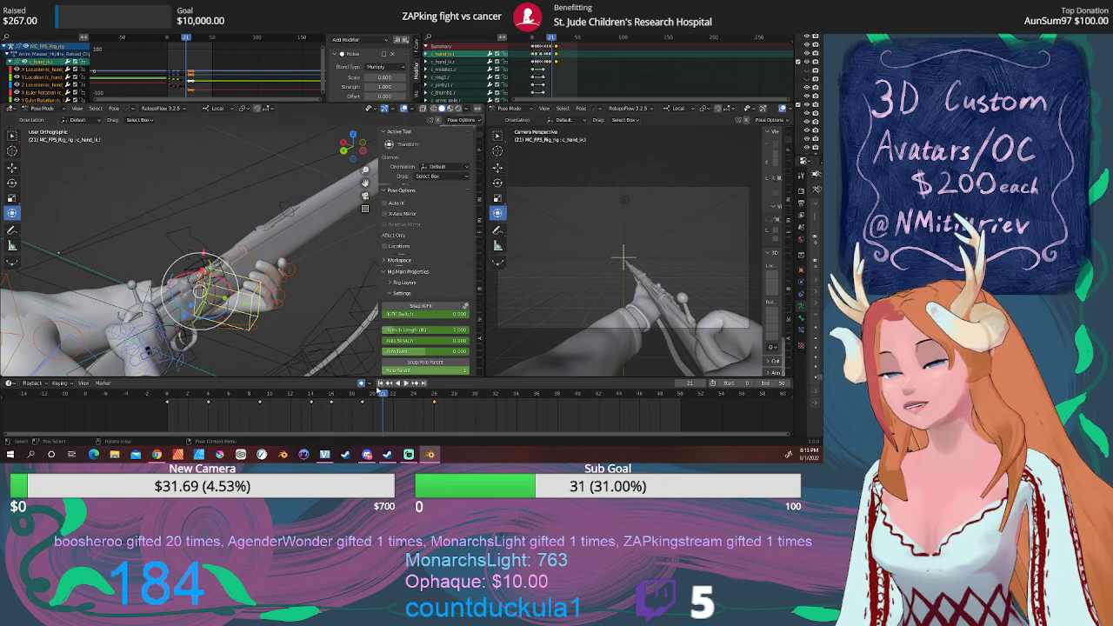
pyautogui.click(401, 395)
pyautogui.moveTo(400, 396); pyautogui.dragTo(435, 396)
pyautogui.moveTo(256, 268); pyautogui.dragTo(339, 239, button='middle')
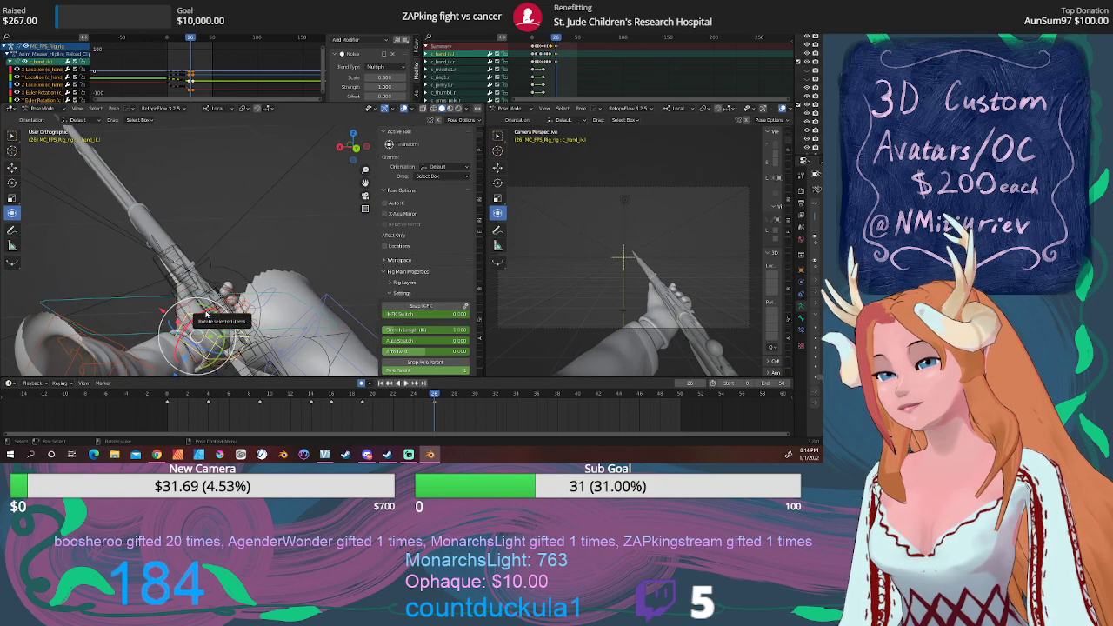
pyautogui.press('r')
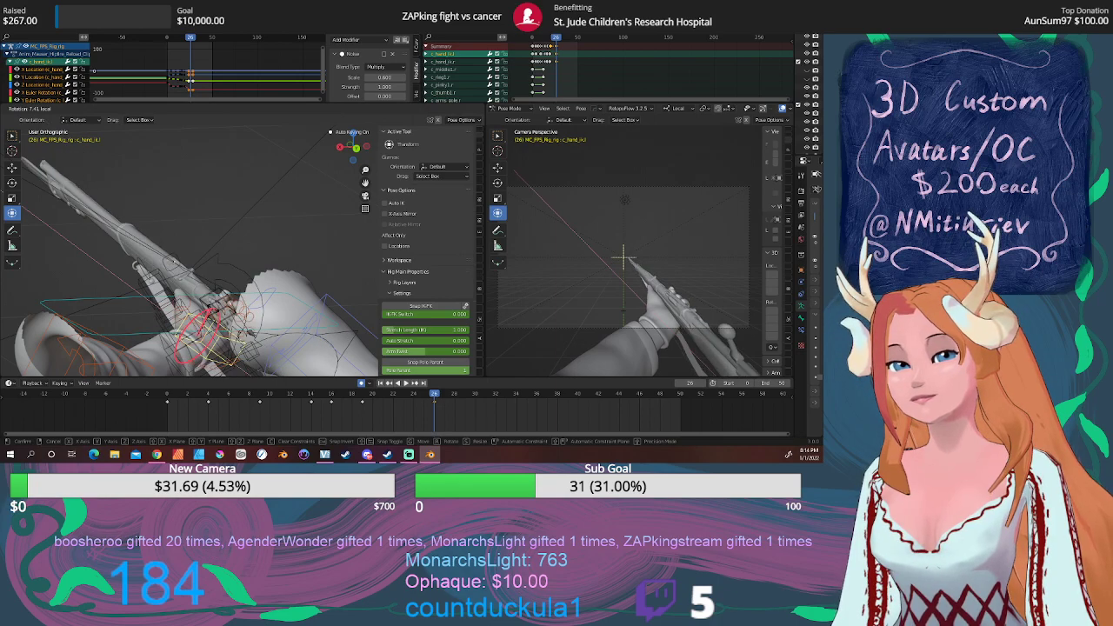
pyautogui.moveTo(211, 310); pyautogui.dragTo(205, 315)
pyautogui.moveTo(217, 325); pyautogui.dragTo(194, 331, button='middle')
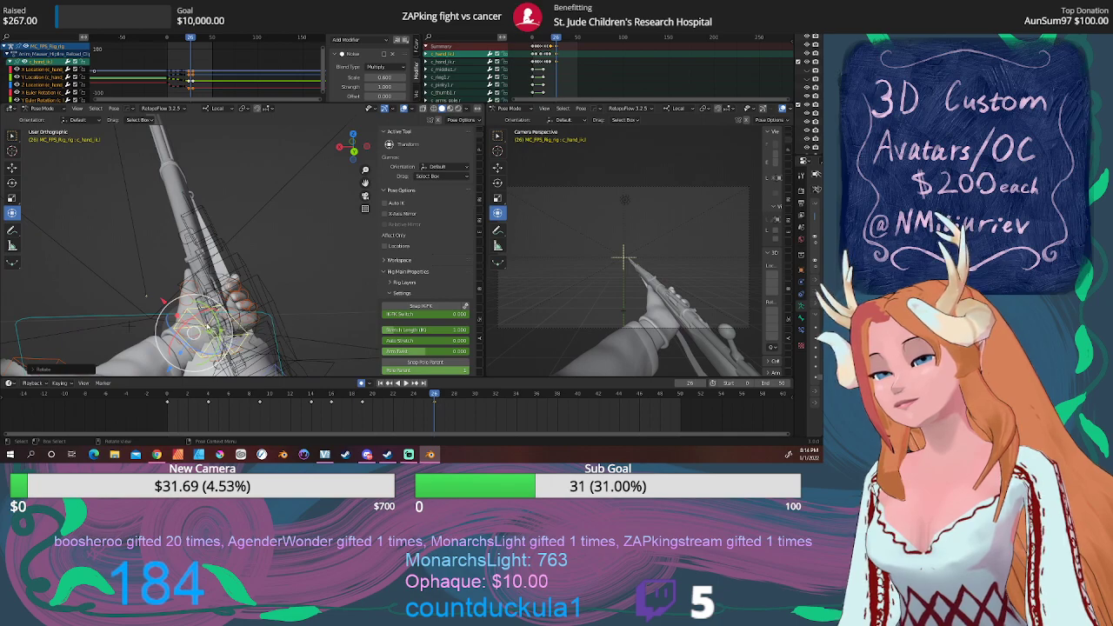
# Fine-tune the left hand IK control's angle with a free trackball rotation at frame 26, and check it on the timeline.
pyautogui.press('r')
pyautogui.press('r')
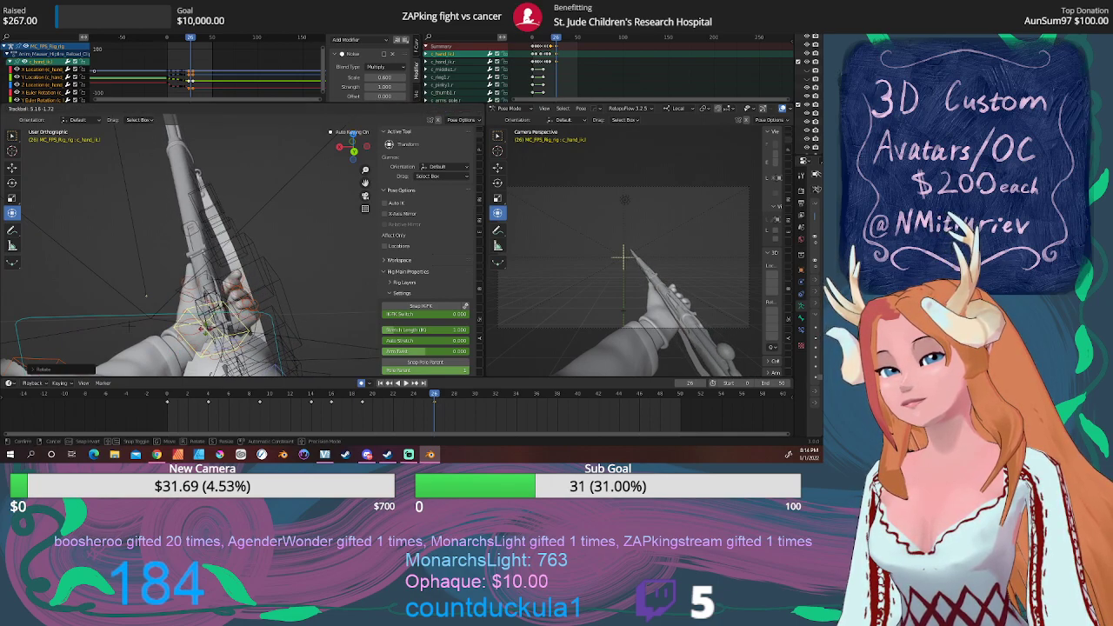
pyautogui.click(130, 326)
pyautogui.moveTo(428, 397)
pyautogui.mouseDown()
pyautogui.moveTo(197, 387)
pyautogui.moveTo(460, 390)
pyautogui.moveTo(174, 384)
pyautogui.moveTo(495, 384)
pyautogui.moveTo(293, 384)
pyautogui.moveTo(445, 383)
pyautogui.moveTo(302, 383)
pyautogui.moveTo(429, 379)
pyautogui.mouseUp()
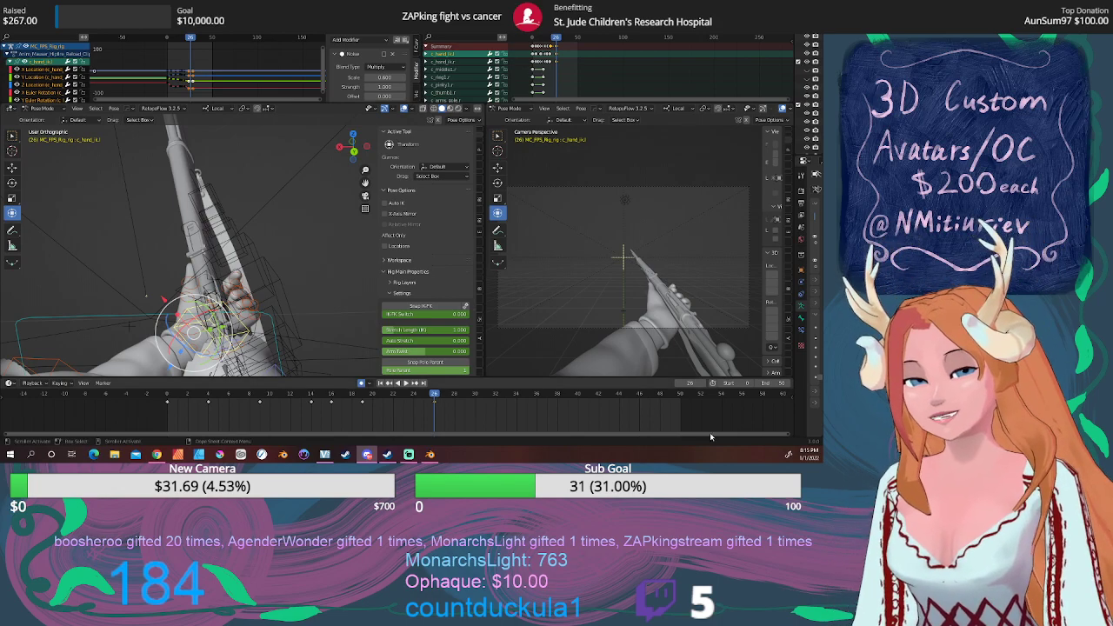
# Scale down the right index finger's base control at frame 19 to adjust its curl.
pyautogui.click(340, 393)
pyautogui.moveTo(339, 394); pyautogui.dragTo(363, 395)
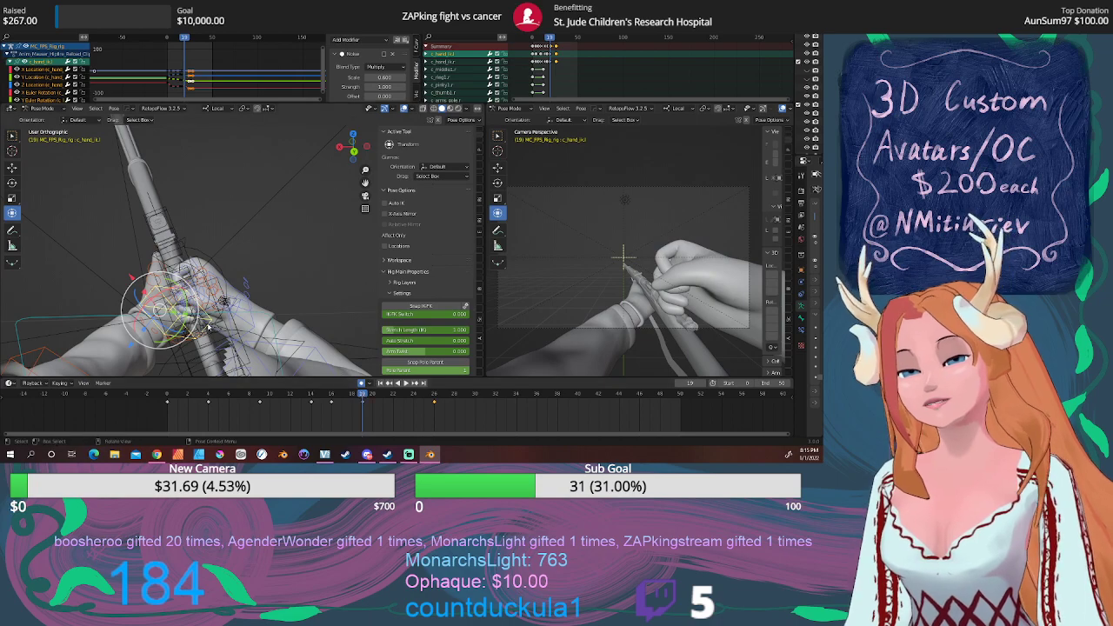
pyautogui.moveTo(242, 294)
pyautogui.mouseDown(button='middle')
pyautogui.moveTo(252, 297)
pyautogui.moveTo(239, 301)
pyautogui.mouseUp(button='middle')
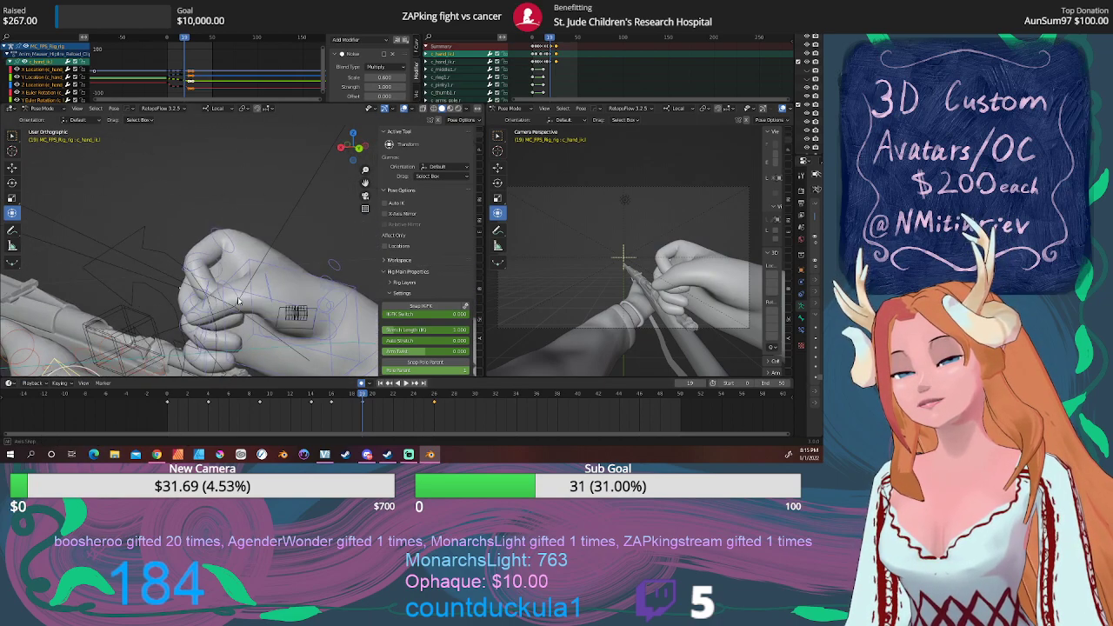
pyautogui.click(232, 252)
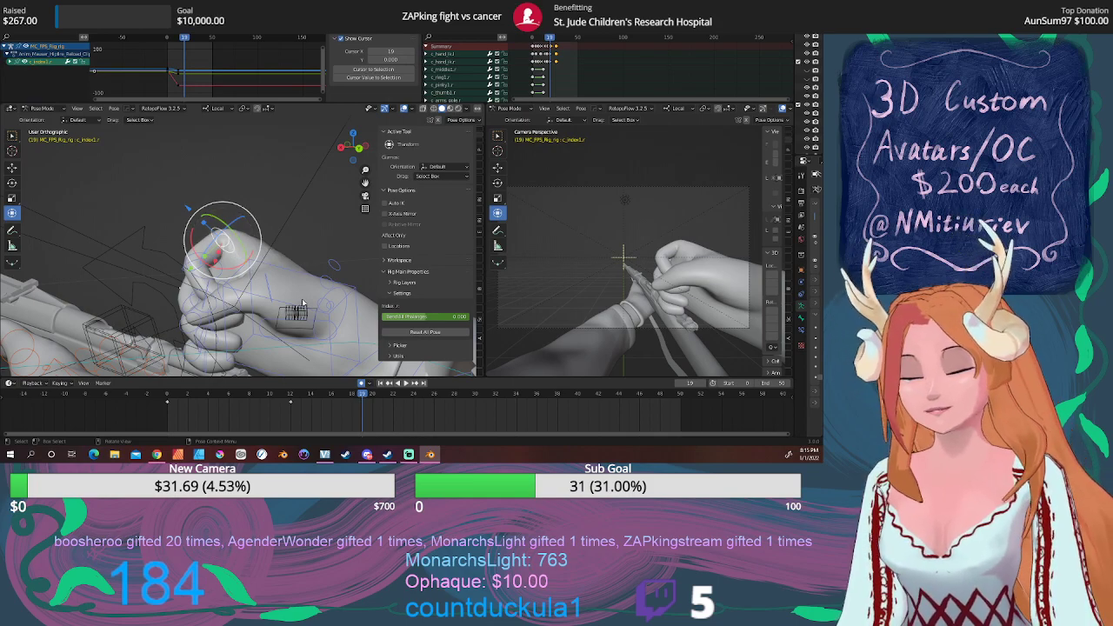
pyautogui.press('s')
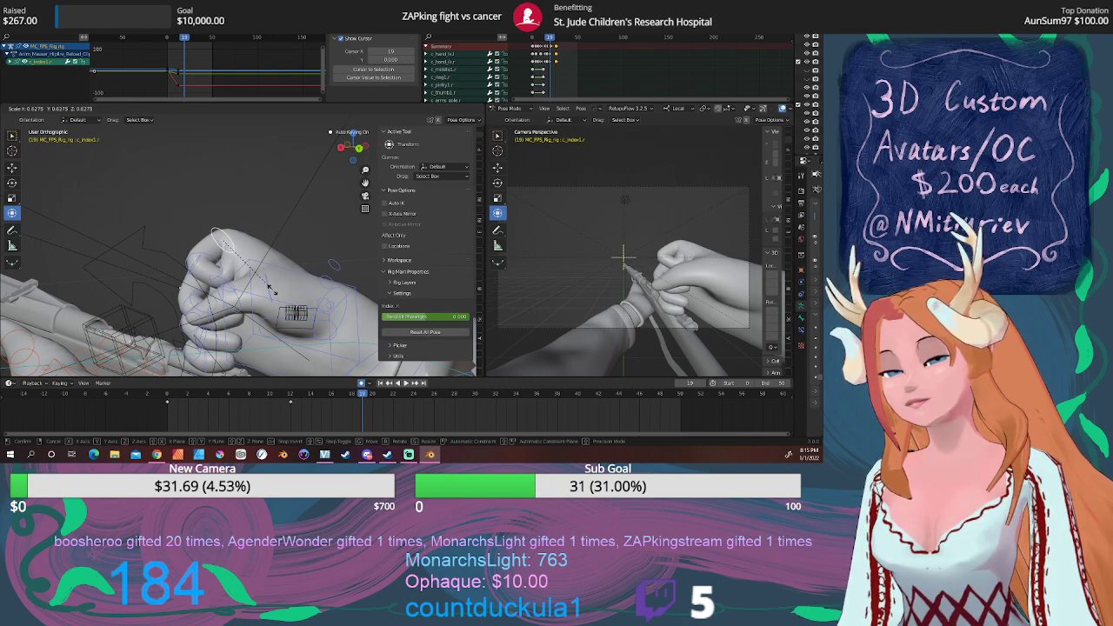
pyautogui.click(271, 289)
pyautogui.moveTo(271, 289); pyautogui.dragTo(225, 298, button='middle')
# Scale down the base controls of the right middle and ring fingers at frame 19 to tighten their curl.
pyautogui.click(257, 292)
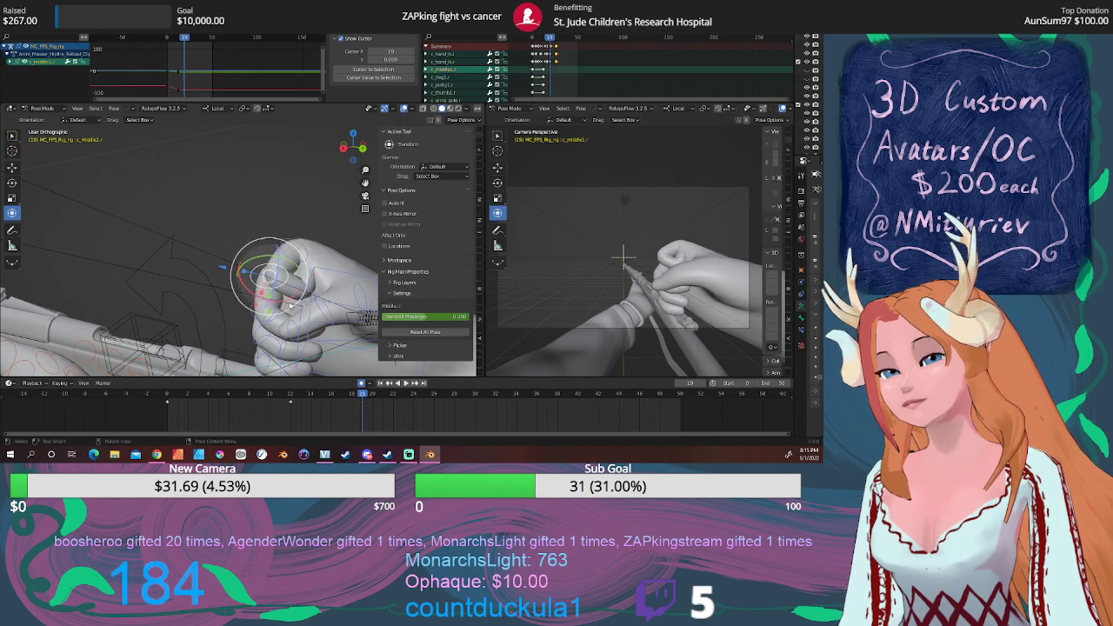
pyautogui.press('s')
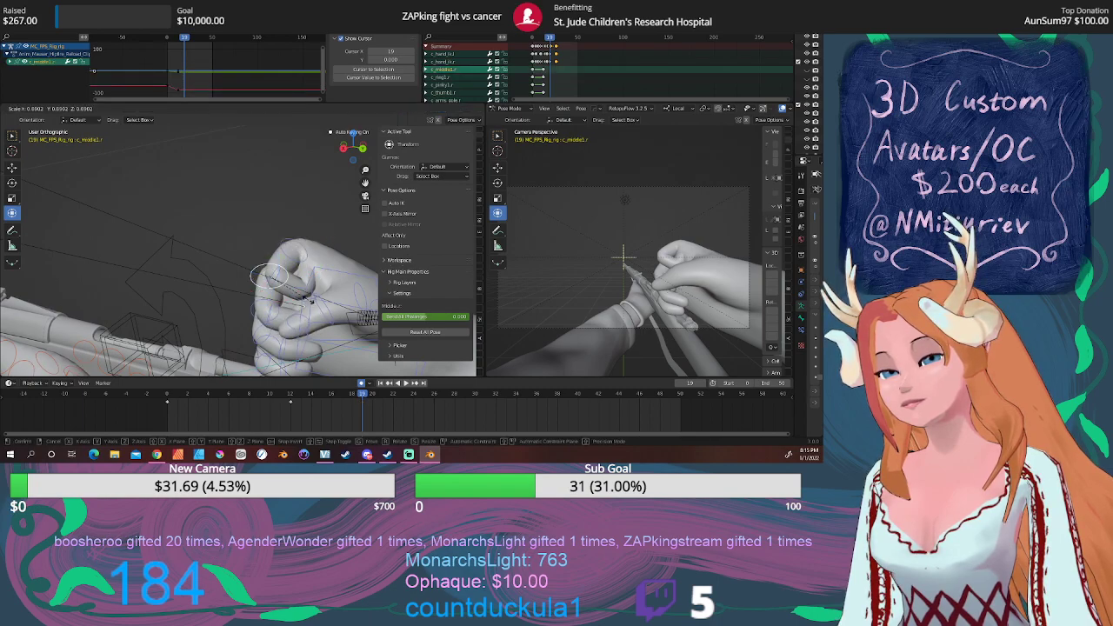
pyautogui.click(306, 299)
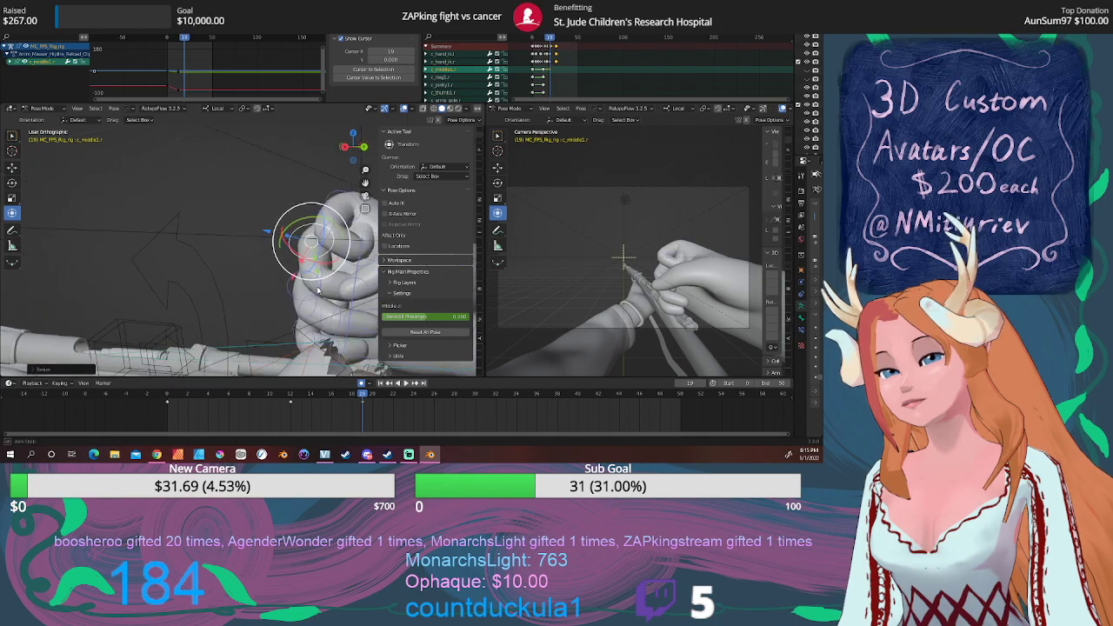
pyautogui.moveTo(306, 298); pyautogui.dragTo(133, 296, button='middle')
pyautogui.scroll(1, 228, 306)
pyautogui.click(136, 285)
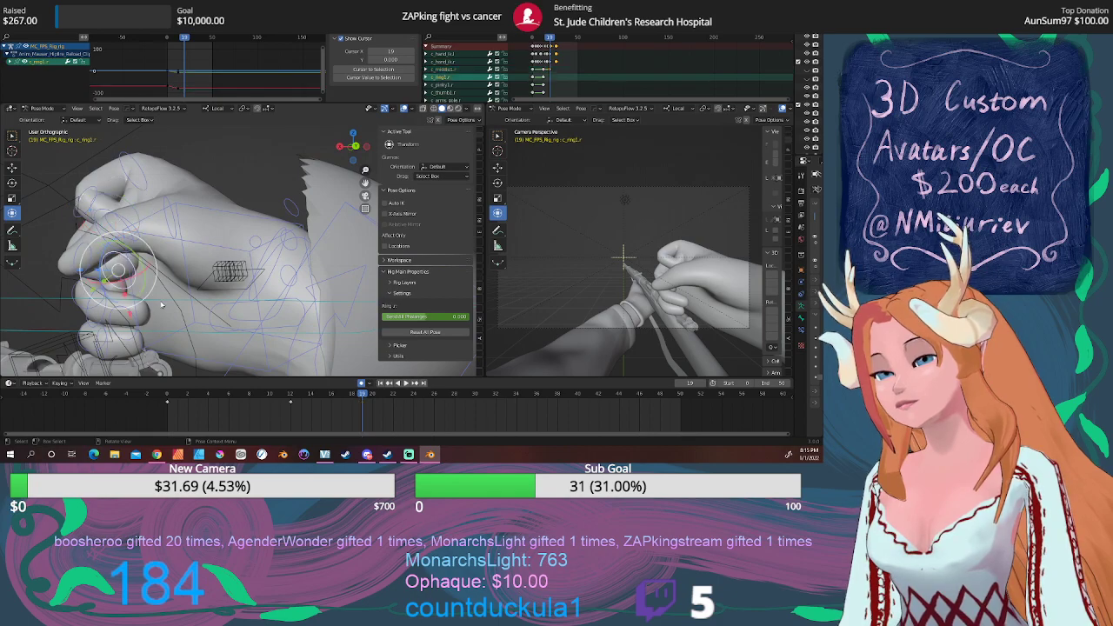
pyautogui.press('s')
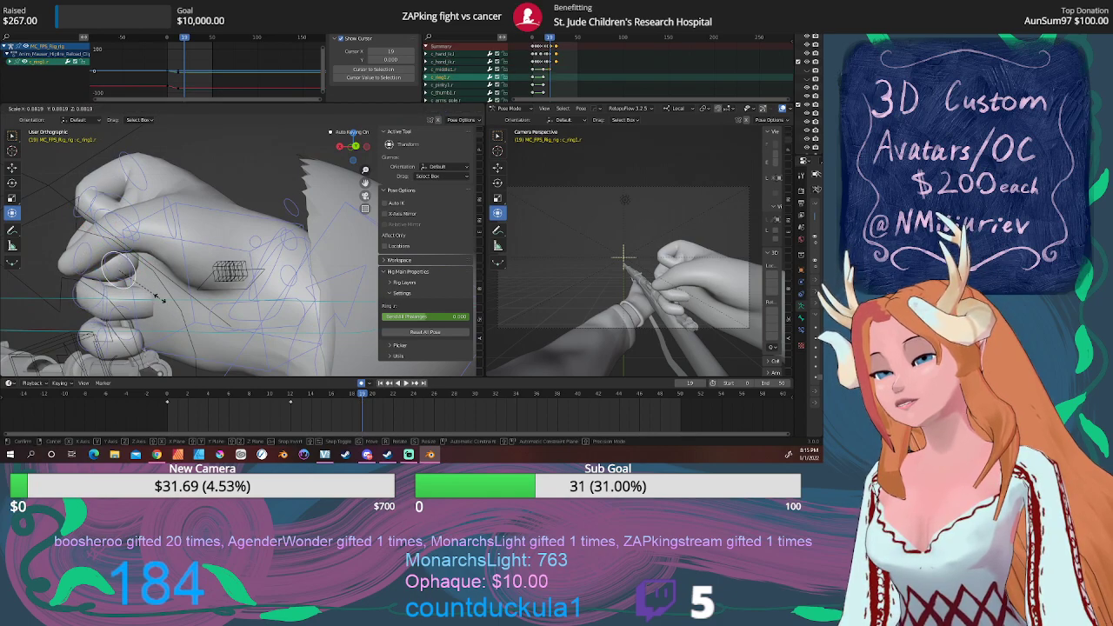
pyautogui.click(159, 299)
pyautogui.moveTo(160, 299); pyautogui.dragTo(216, 239, button='middle')
# Scale the right index finger's base control up to about 1.04 at frame 19, and check it on the timeline.
pyautogui.click(213, 236)
pyautogui.press('s')
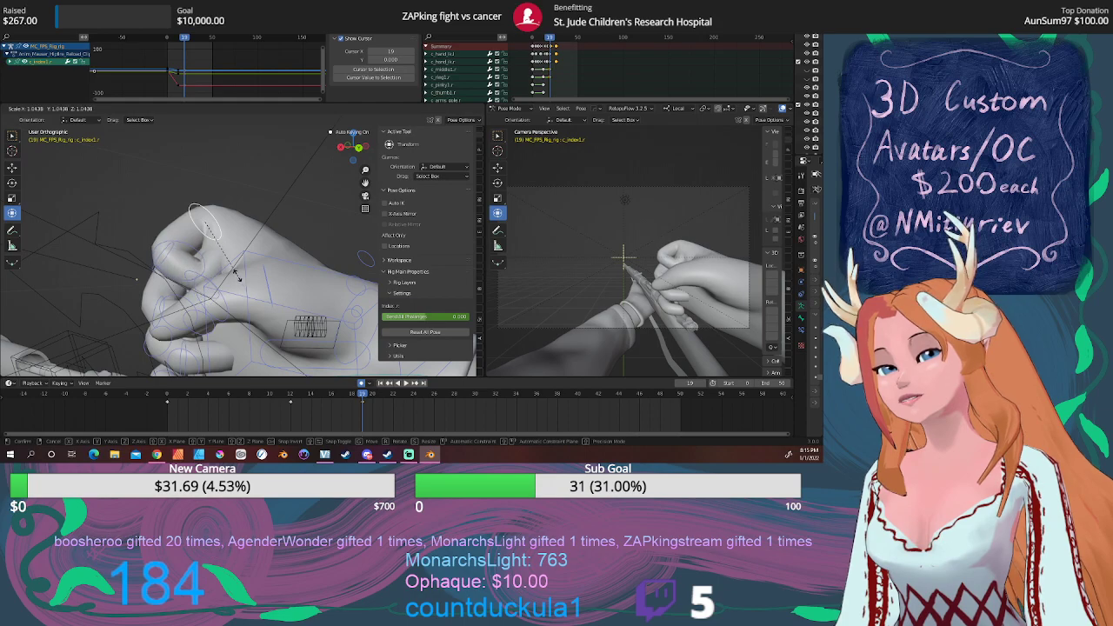
pyautogui.click(238, 277)
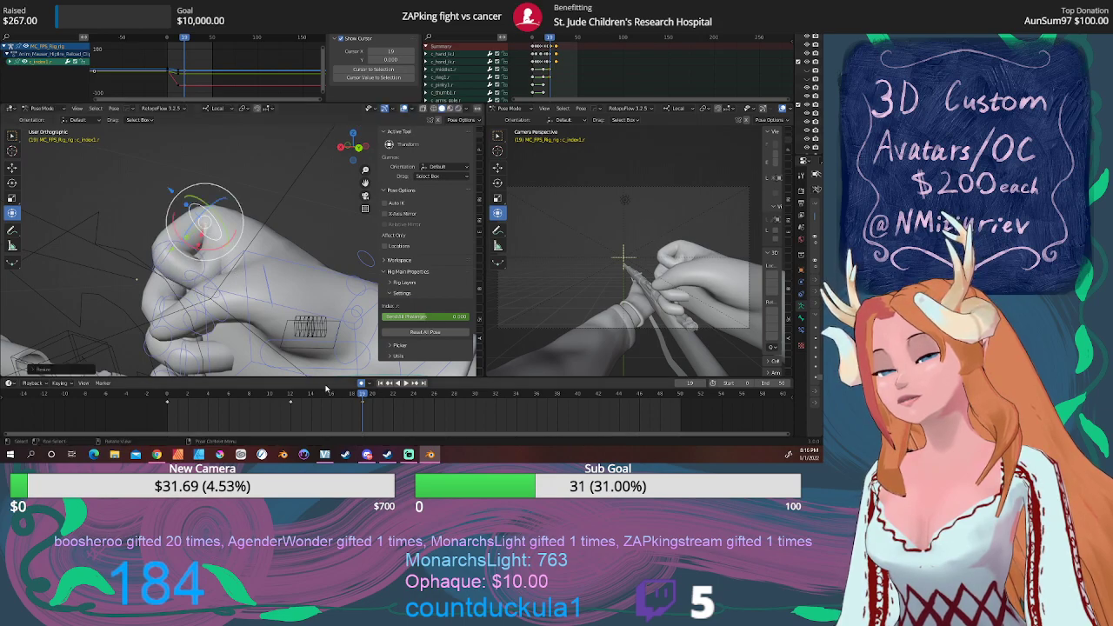
pyautogui.moveTo(355, 395)
pyautogui.mouseDown()
pyautogui.moveTo(270, 393)
pyautogui.moveTo(362, 385)
pyautogui.mouseUp()
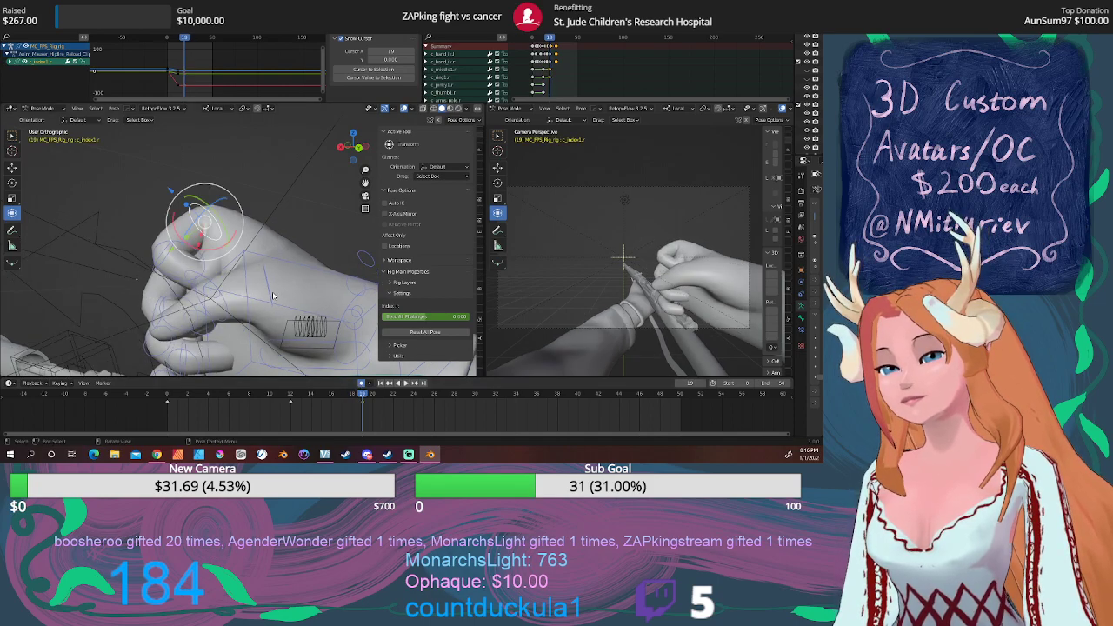
# Select the right thumb's base control, compare its pose from frame 12 onward, and scale it down slightly at frame 20.
pyautogui.moveTo(272, 296); pyautogui.dragTo(234, 281, button='middle')
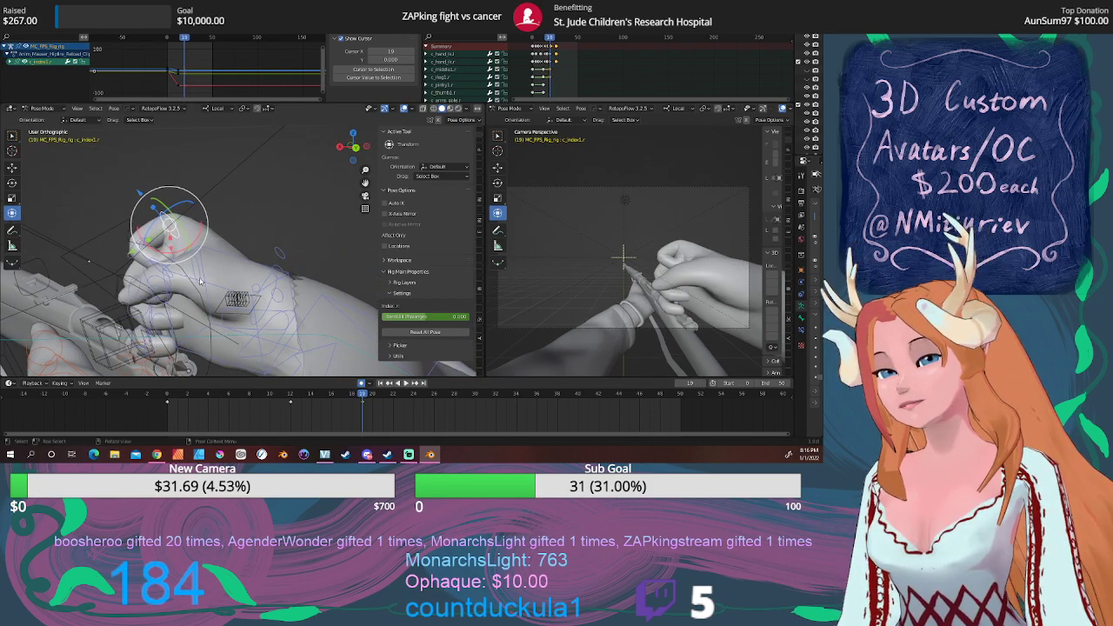
pyautogui.click(200, 281)
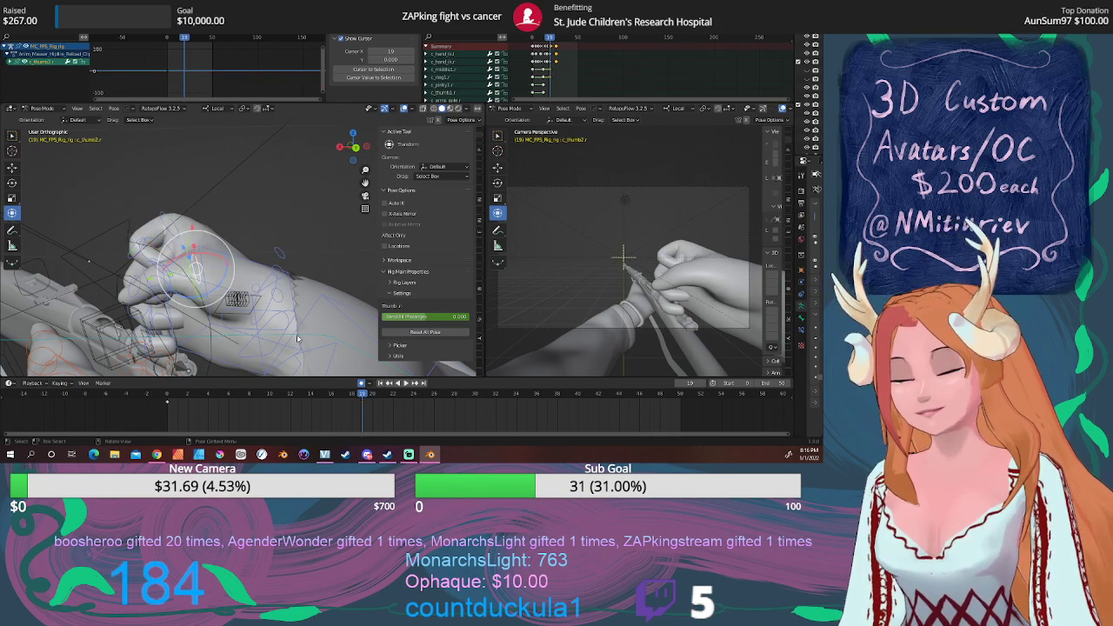
pyautogui.moveTo(291, 335); pyautogui.dragTo(243, 308, button='middle')
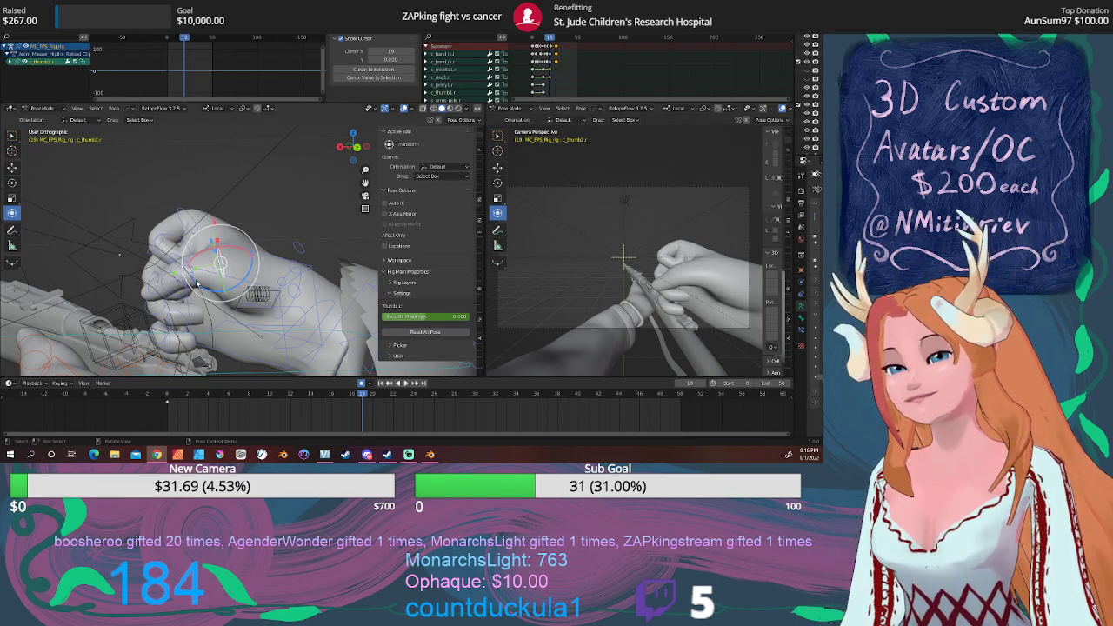
pyautogui.moveTo(224, 282); pyautogui.dragTo(304, 301, button='middle')
pyautogui.click(319, 304)
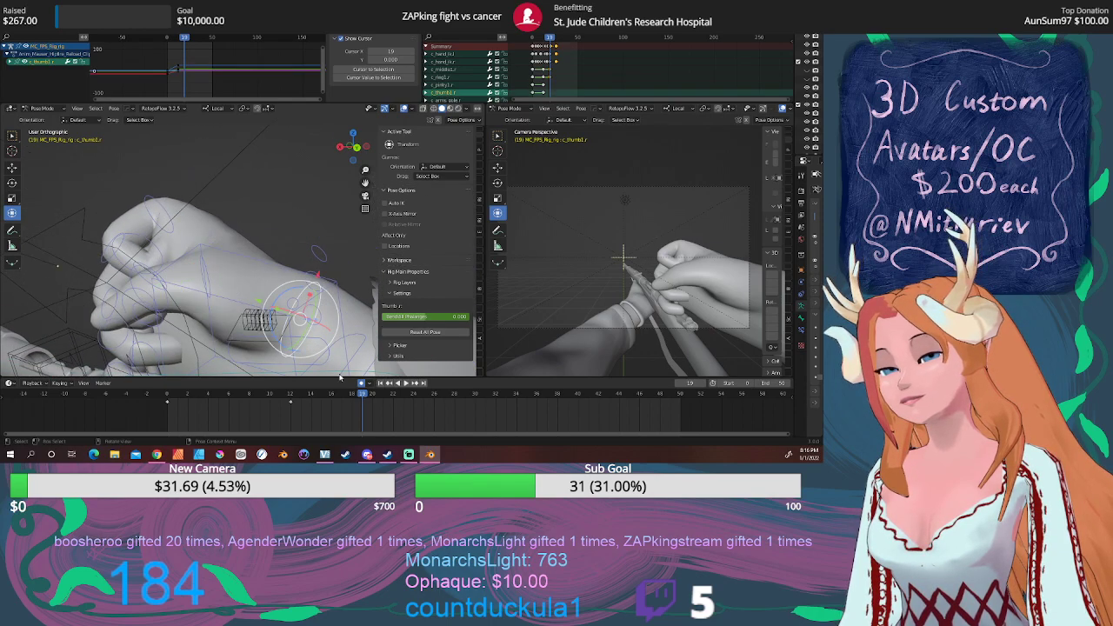
pyautogui.click(296, 395)
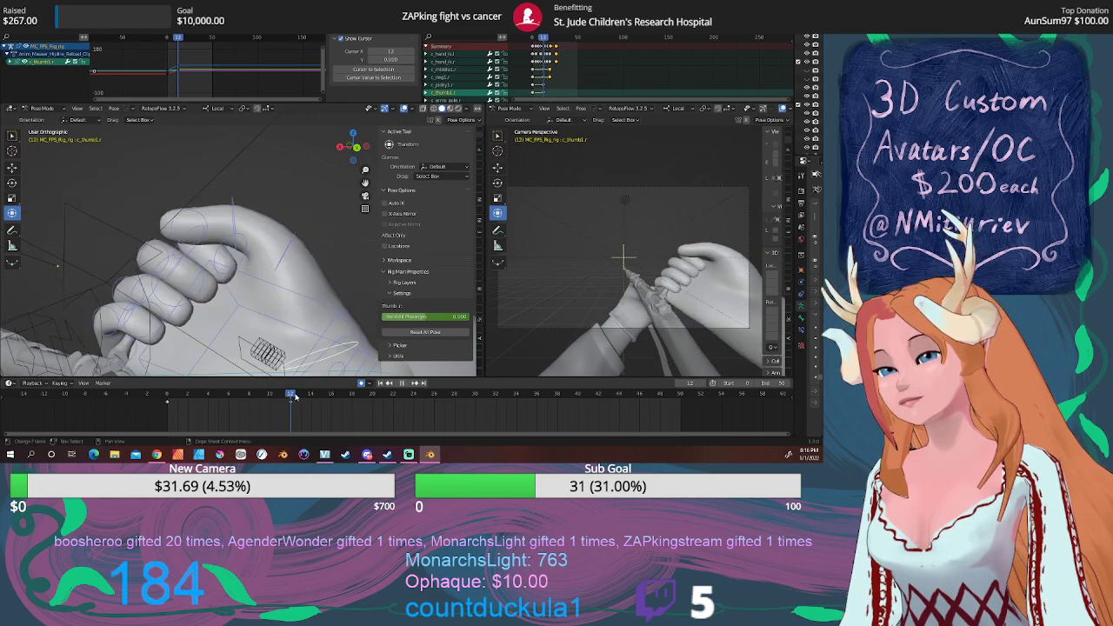
pyautogui.moveTo(296, 396); pyautogui.dragTo(374, 395)
pyautogui.scroll(3, 273, 296)
pyautogui.press('s')
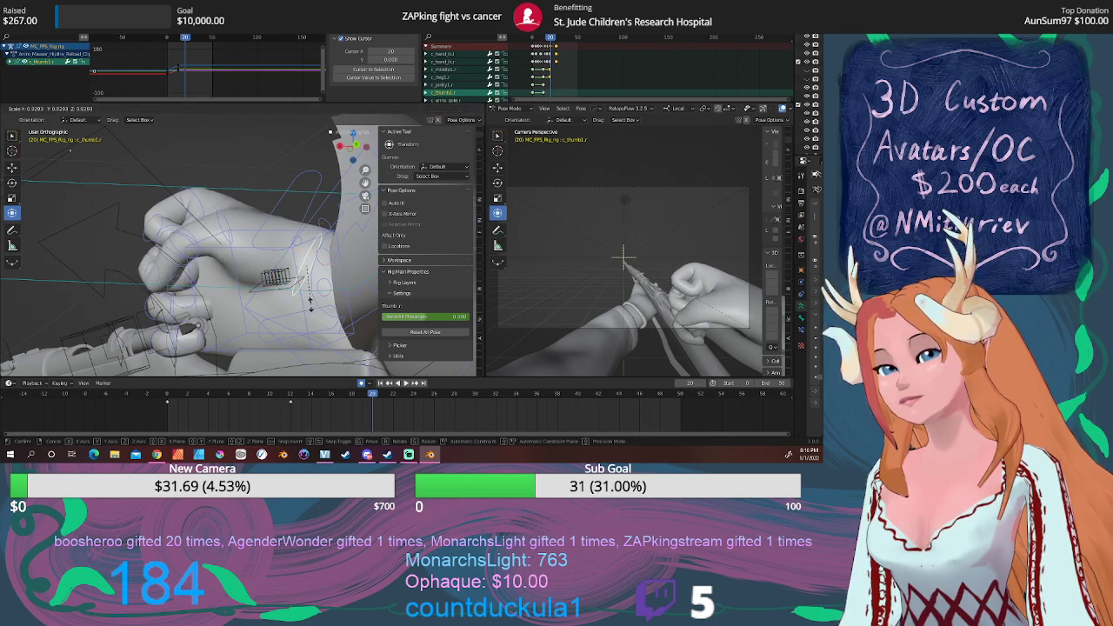
pyautogui.click(306, 300)
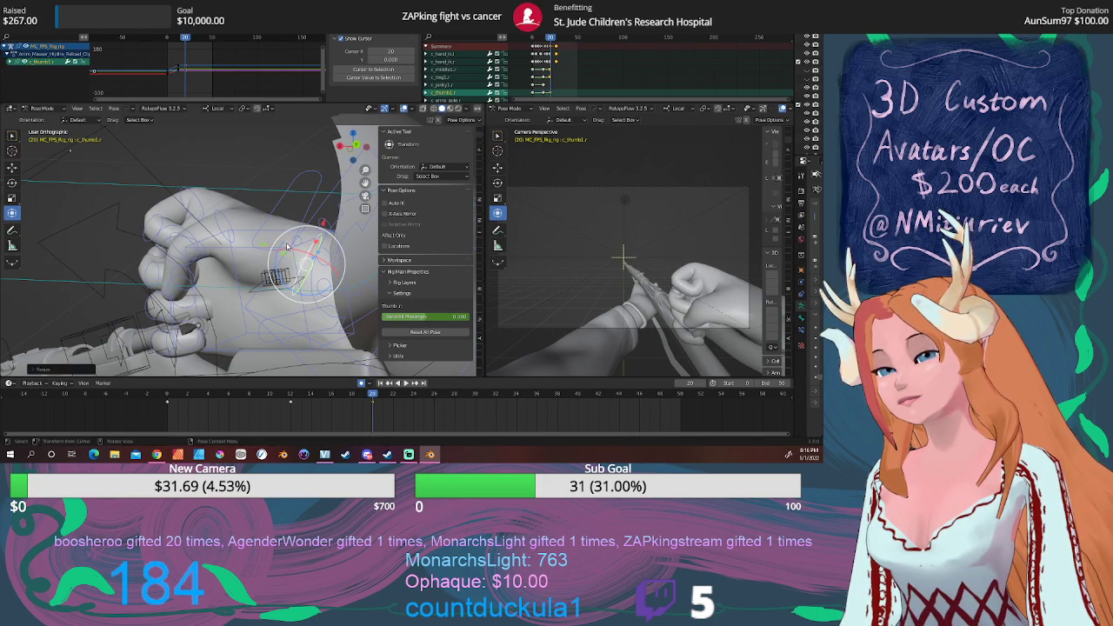
# Rotate the right thumb's base control slightly at frame 20 and check the hand's grip beside the rifle.
pyautogui.press('r')
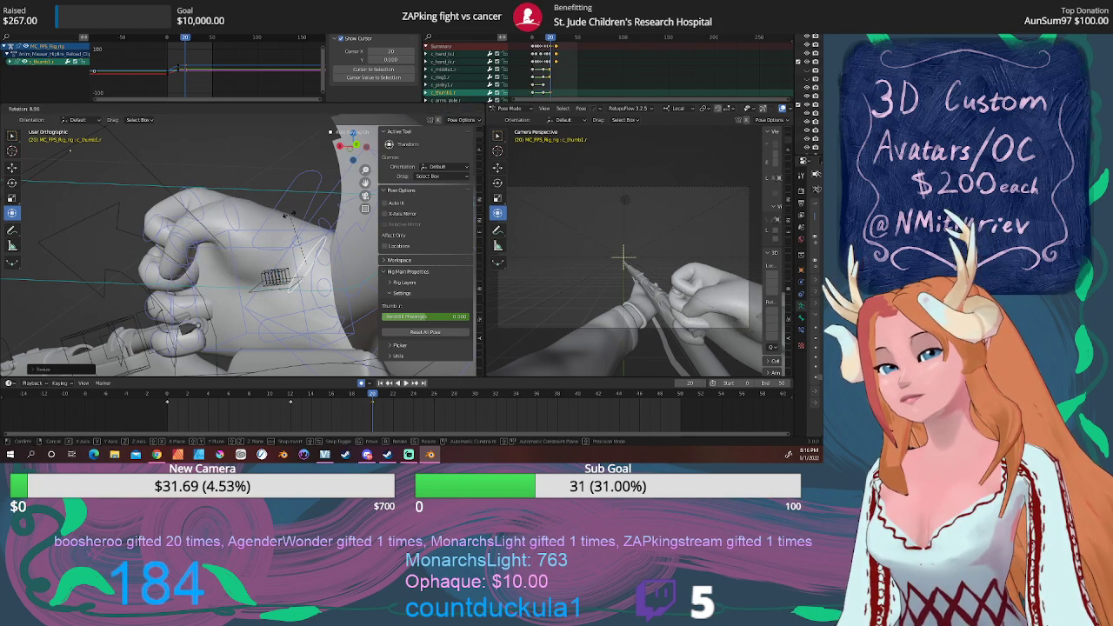
pyautogui.click(289, 215)
pyautogui.moveTo(288, 215); pyautogui.dragTo(513, 233, button='middle')
pyautogui.moveTo(233, 261); pyautogui.dragTo(200, 324, button='middle')
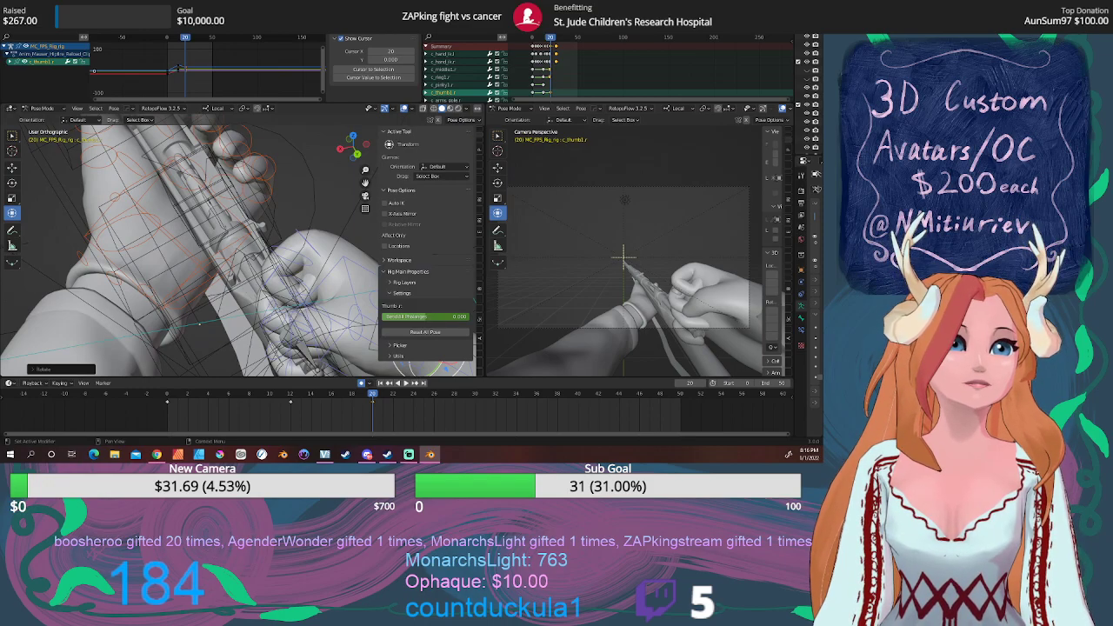
pyautogui.hotkey('alt', 'Tab')
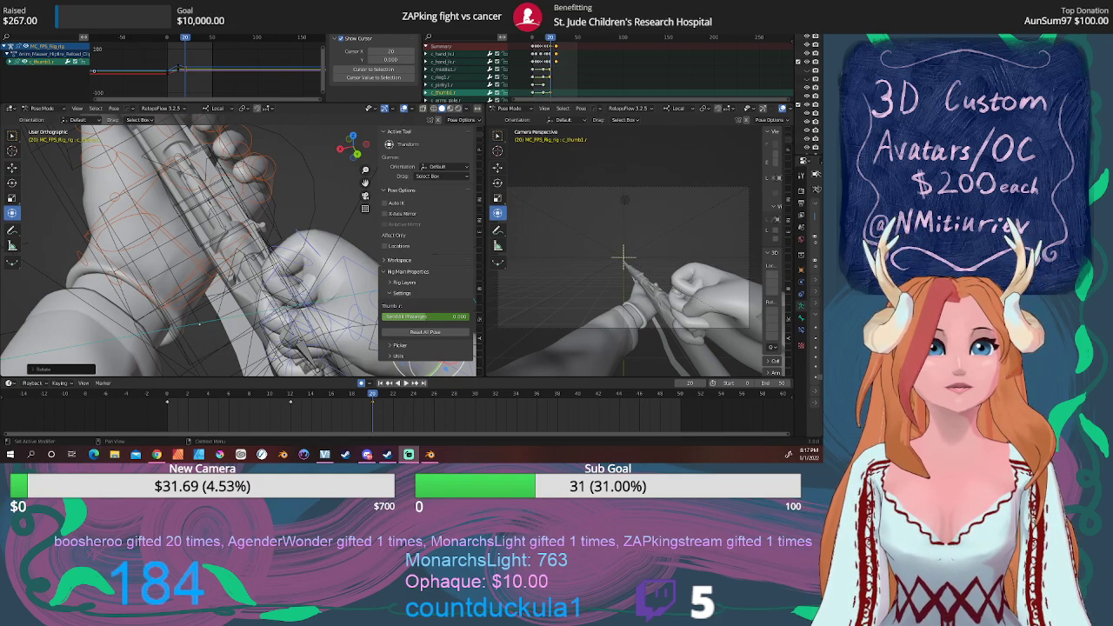
pyautogui.moveTo(334, 293); pyautogui.dragTo(294, 278, button='middle')
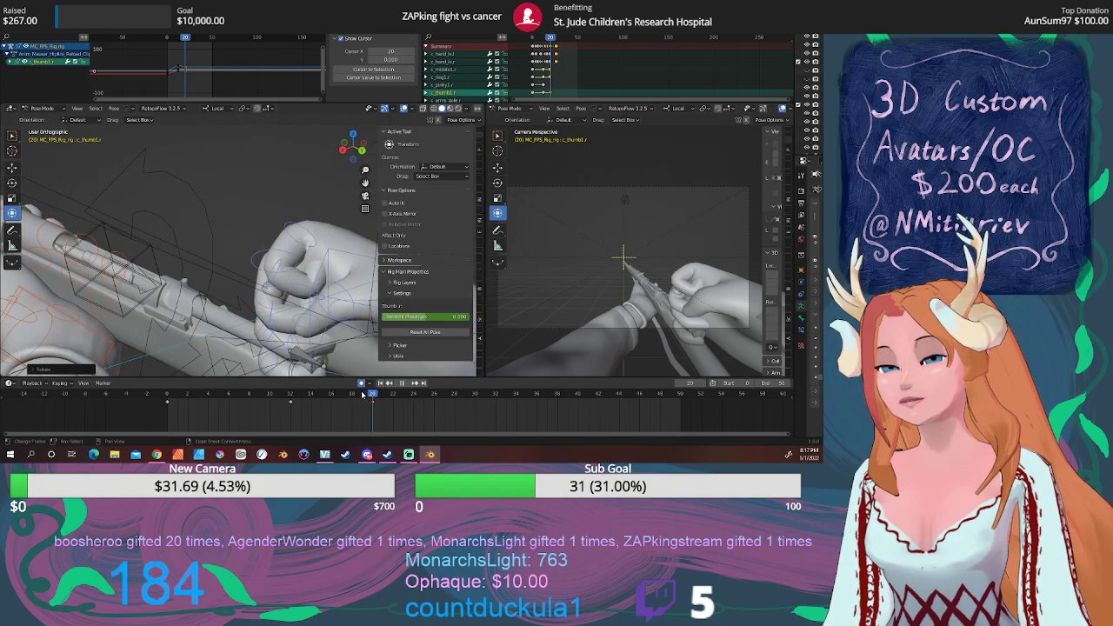
# Scrub and play the reload action from frame 0 to check the right thumb's motion up to frame 27.
pyautogui.moveTo(362, 394)
pyautogui.mouseDown()
pyautogui.moveTo(298, 383)
pyautogui.moveTo(383, 383)
pyautogui.moveTo(282, 380)
pyautogui.moveTo(361, 382)
pyautogui.mouseUp()
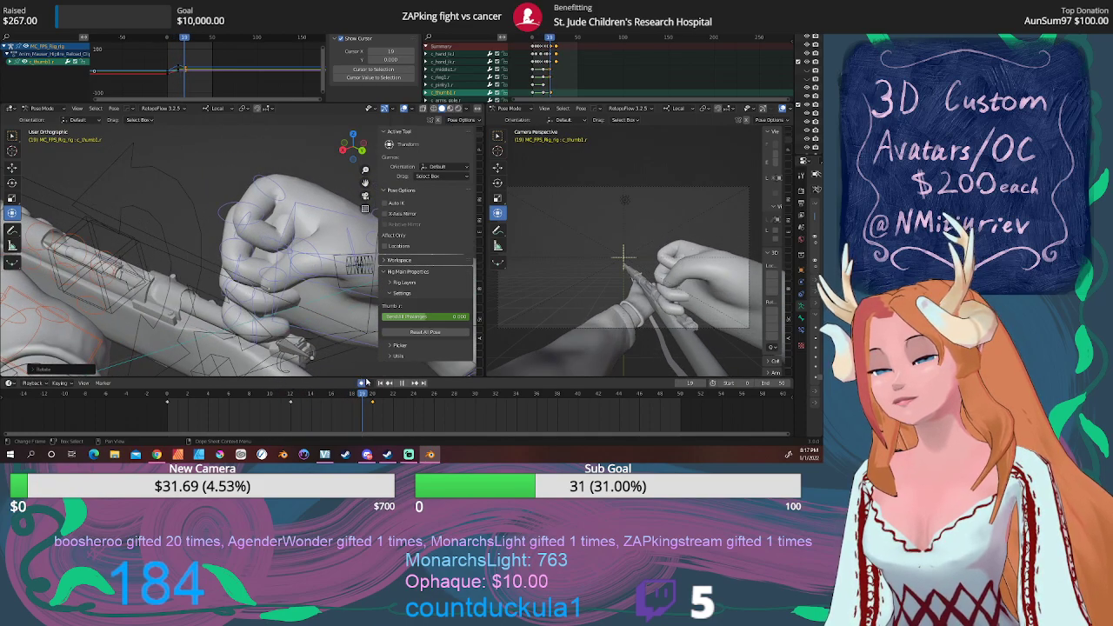
pyautogui.moveTo(370, 383); pyautogui.dragTo(436, 383)
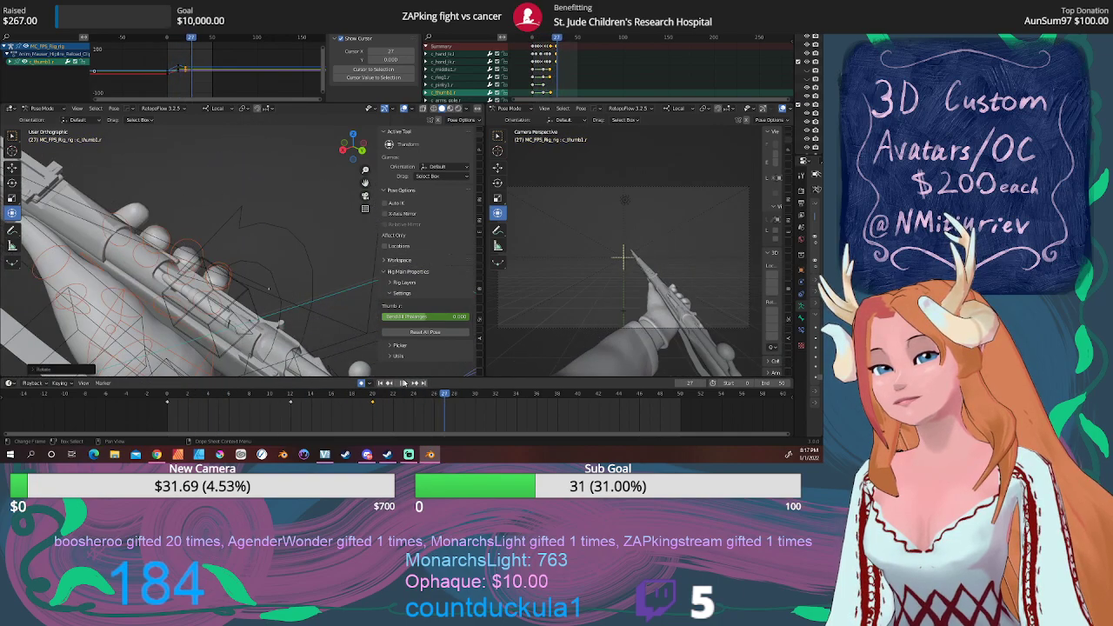
pyautogui.click(402, 383)
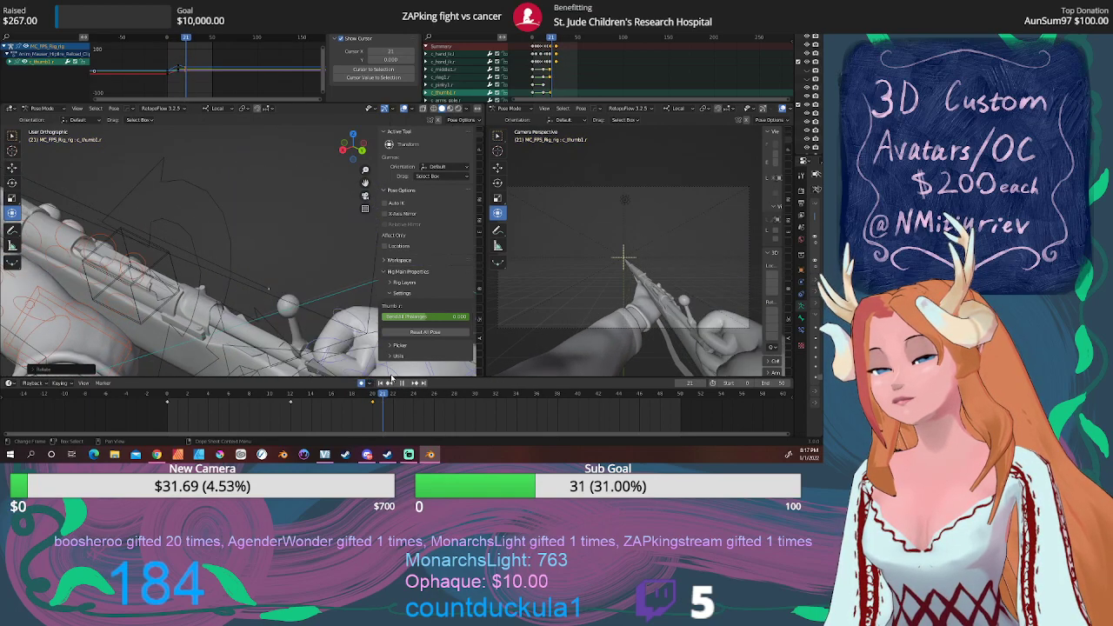
pyautogui.moveTo(364, 377); pyautogui.dragTo(97, 383)
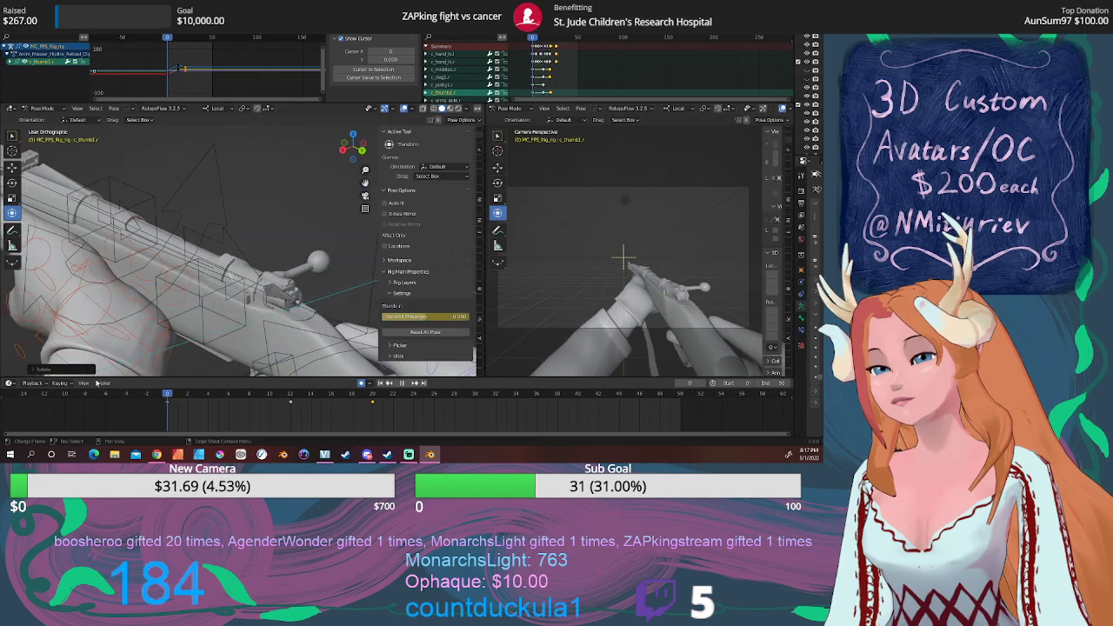
pyautogui.click(406, 383)
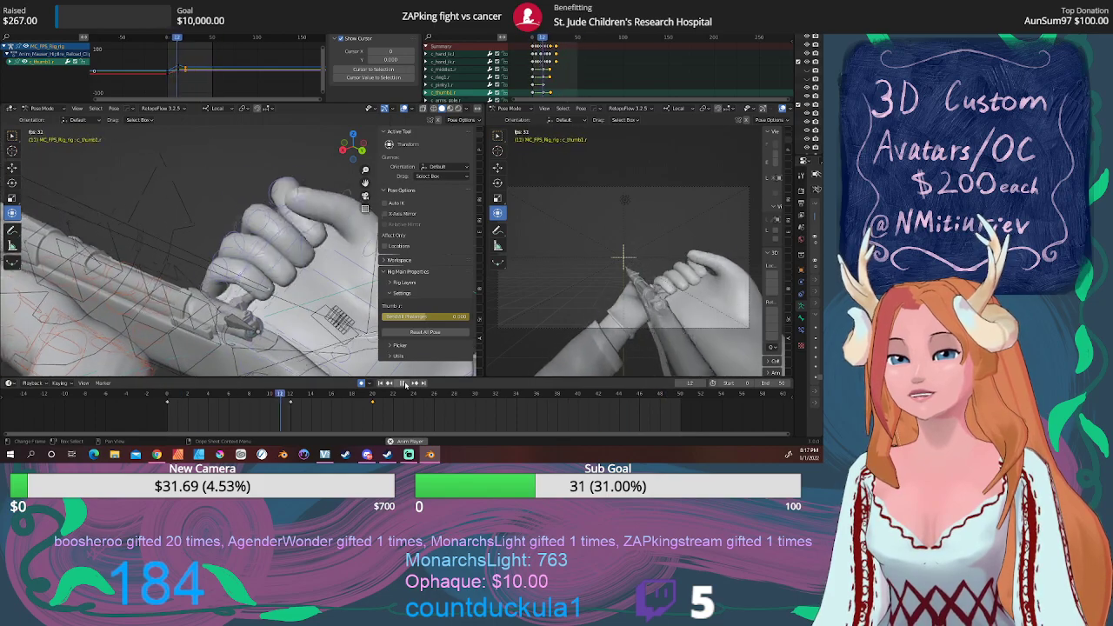
pyautogui.click(405, 384)
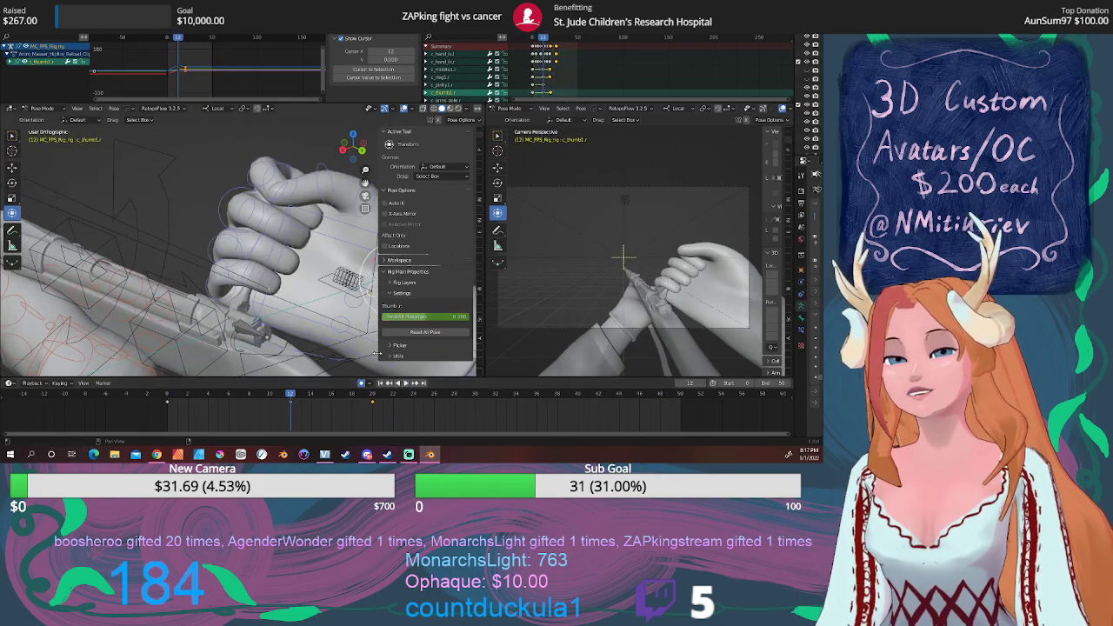
# Rotate the right index finger's base control about its local X axis at frame 19.
pyautogui.moveTo(330, 299); pyautogui.dragTo(157, 314, button='middle')
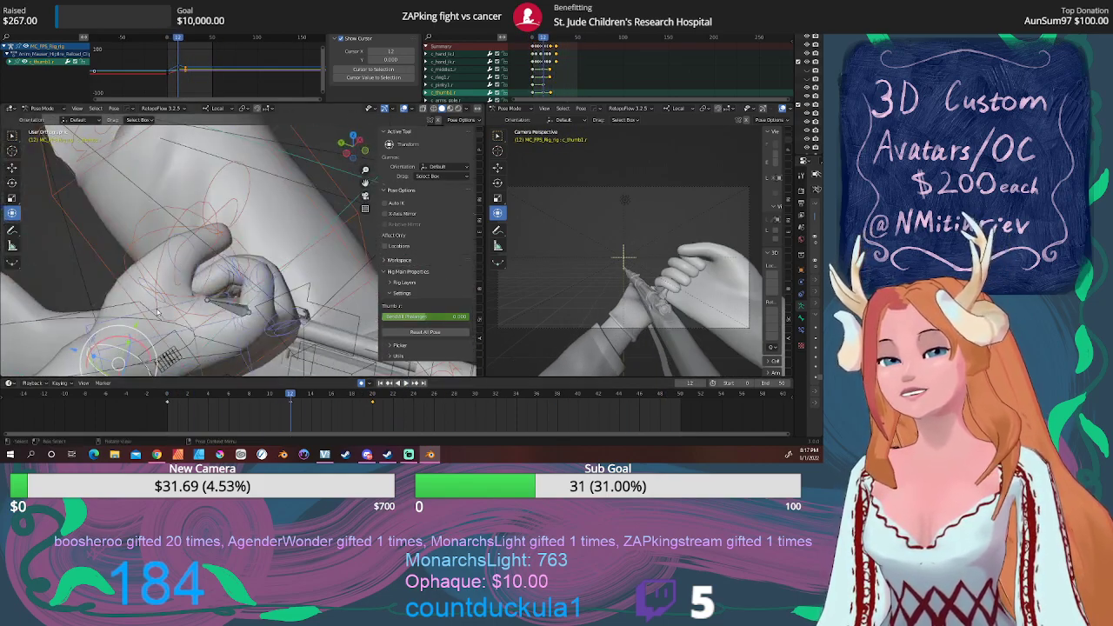
pyautogui.moveTo(292, 404); pyautogui.dragTo(373, 387)
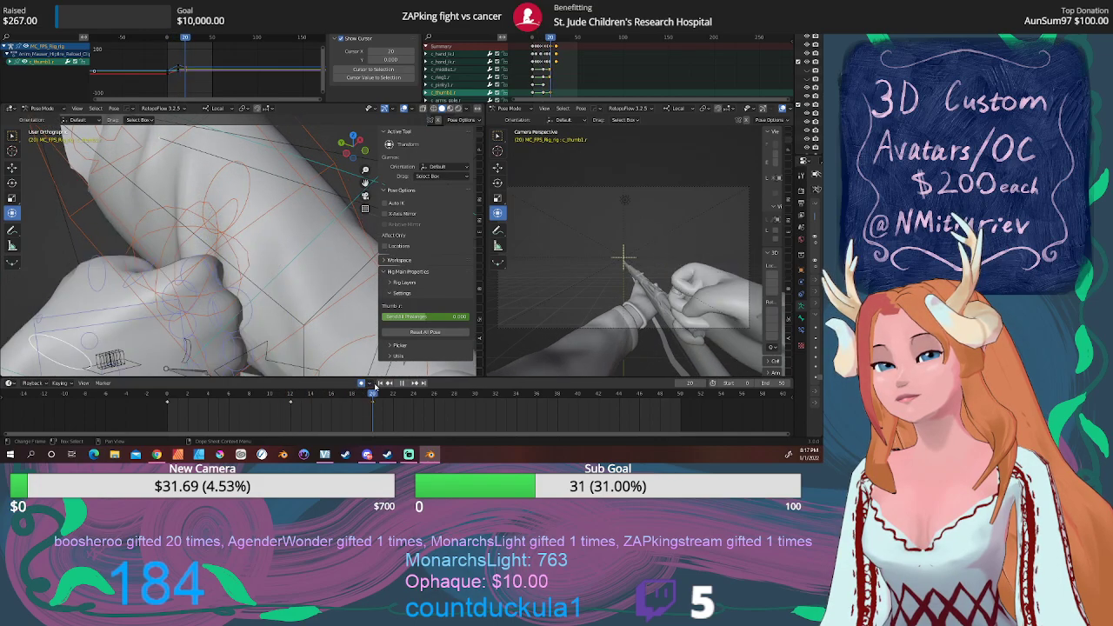
pyautogui.scroll(-6, 323, 252)
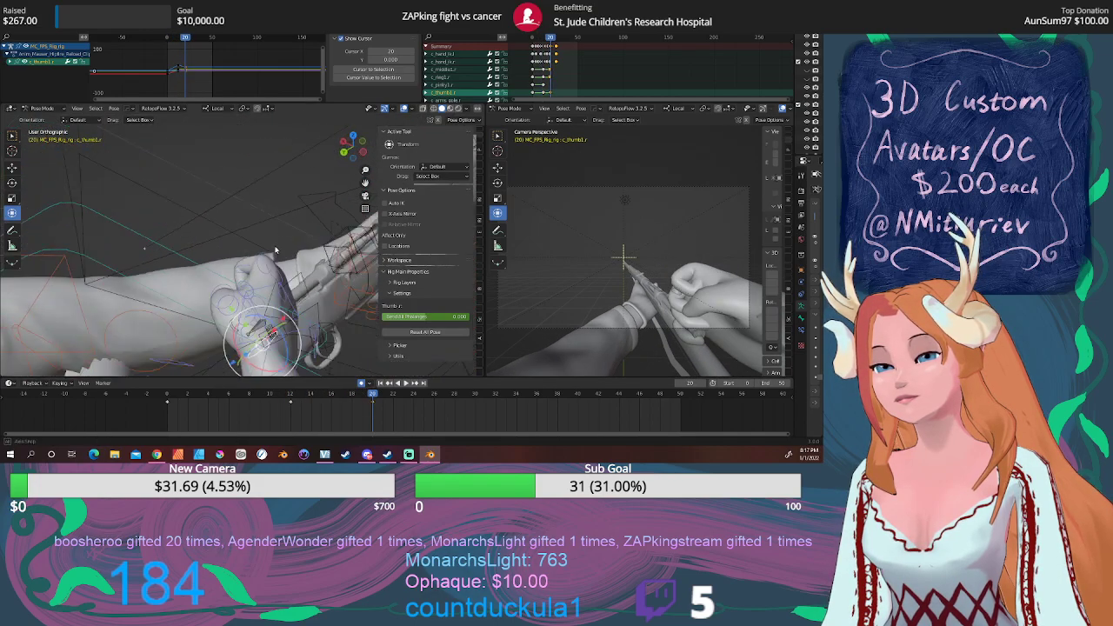
pyautogui.moveTo(365, 239); pyautogui.dragTo(171, 238, button='middle')
pyautogui.scroll(3, 286, 252)
pyautogui.scroll(2, 232, 193)
pyautogui.click(204, 192)
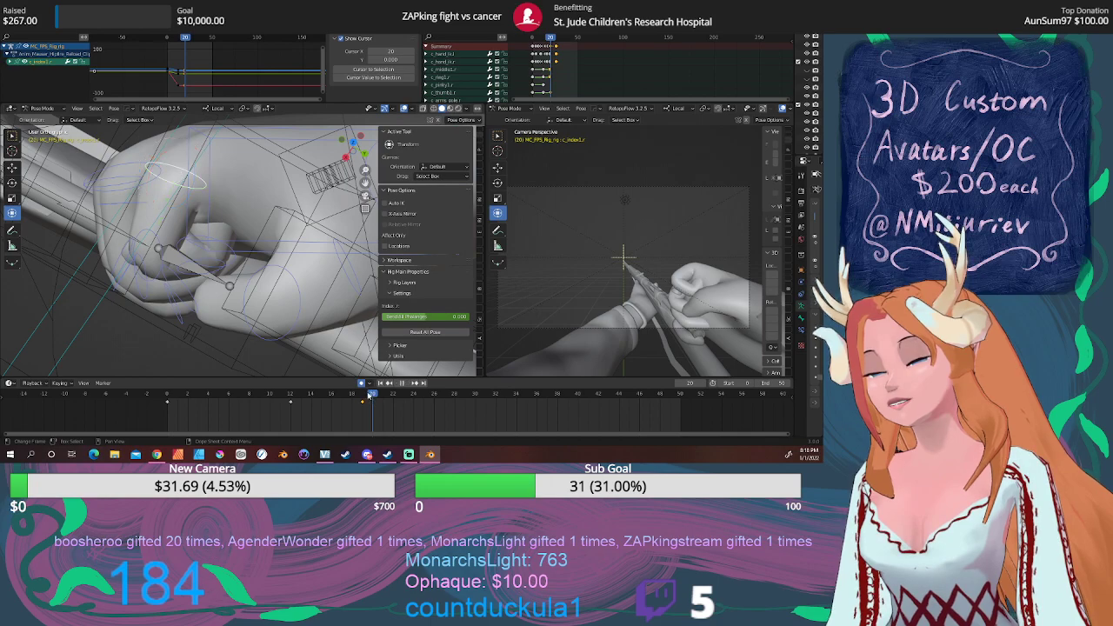
pyautogui.moveTo(370, 396); pyautogui.dragTo(364, 394)
pyautogui.moveTo(141, 243); pyautogui.dragTo(127, 220, button='middle')
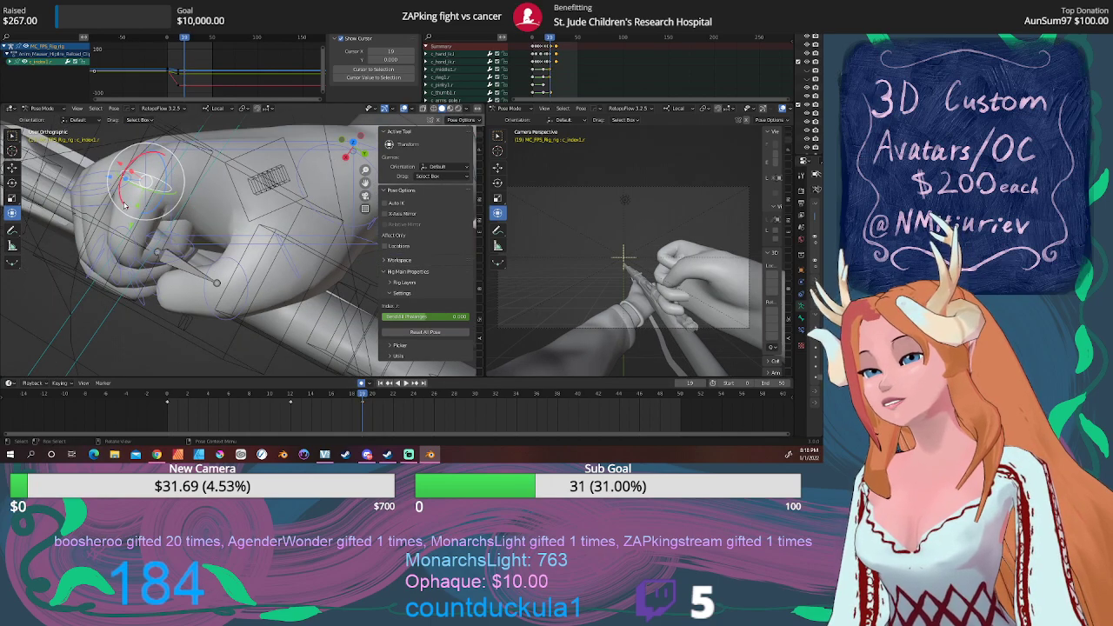
pyautogui.press('r')
pyautogui.press('x')
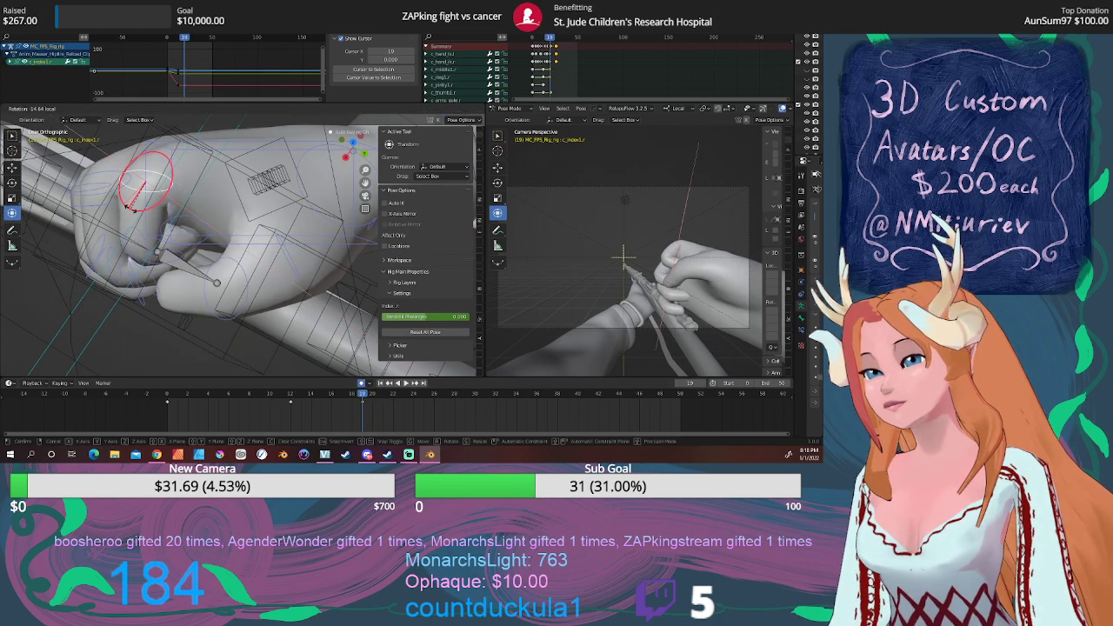
pyautogui.click(99, 176)
# Rotate the right index finger's base control slightly around its local Z axis at frame 19 and scale it up to about 1.3.
pyautogui.moveTo(101, 175); pyautogui.dragTo(212, 168, button='middle')
pyautogui.moveTo(215, 227); pyautogui.dragTo(215, 219)
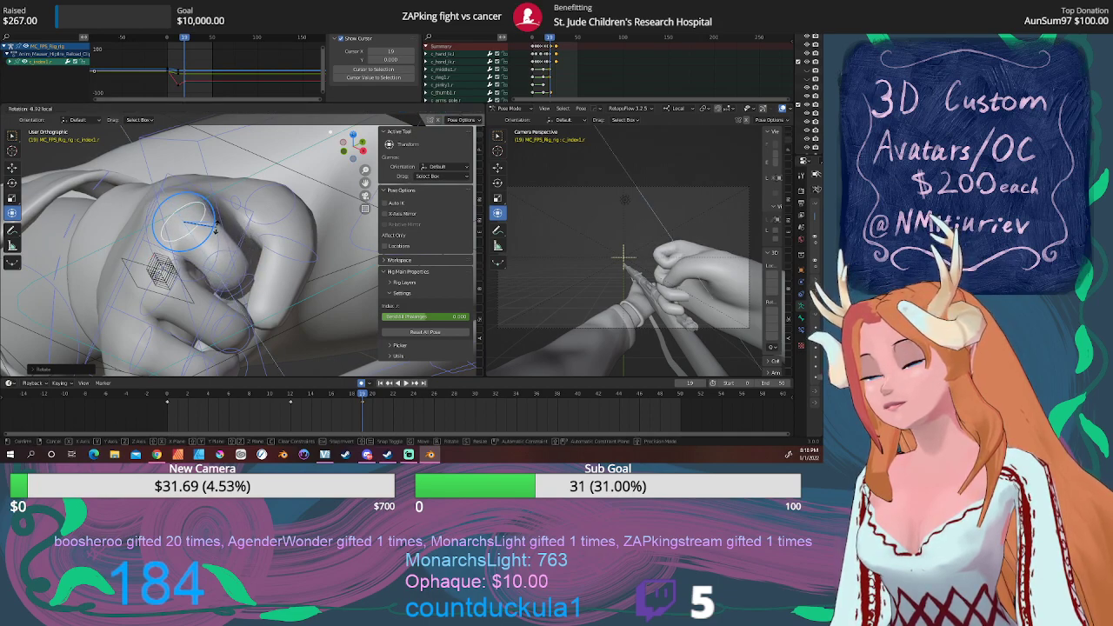
pyautogui.press('s')
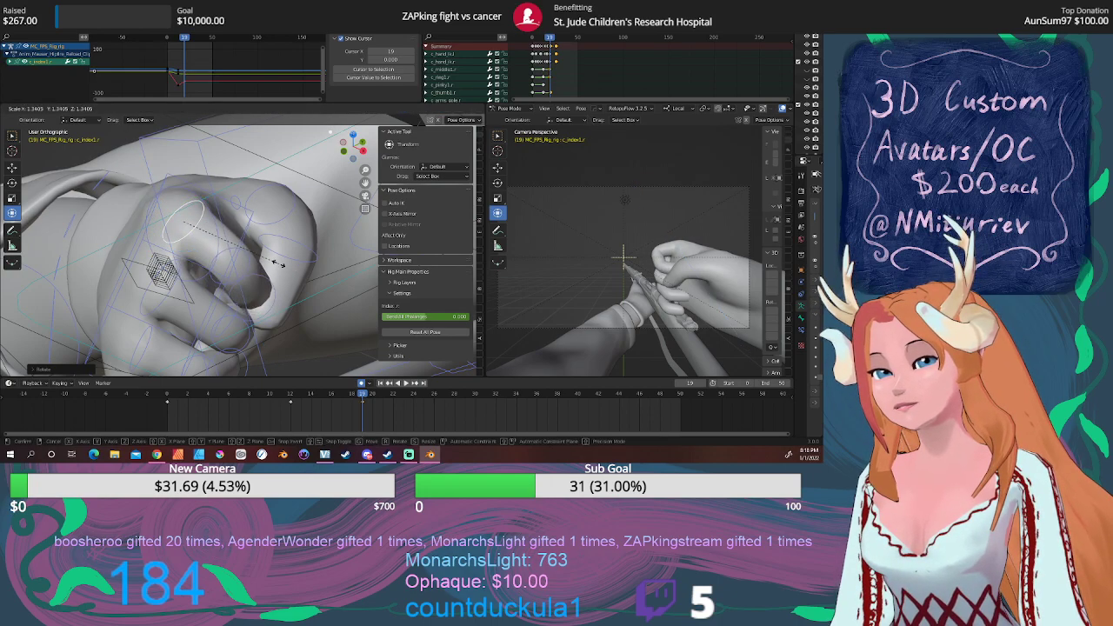
pyautogui.click(272, 258)
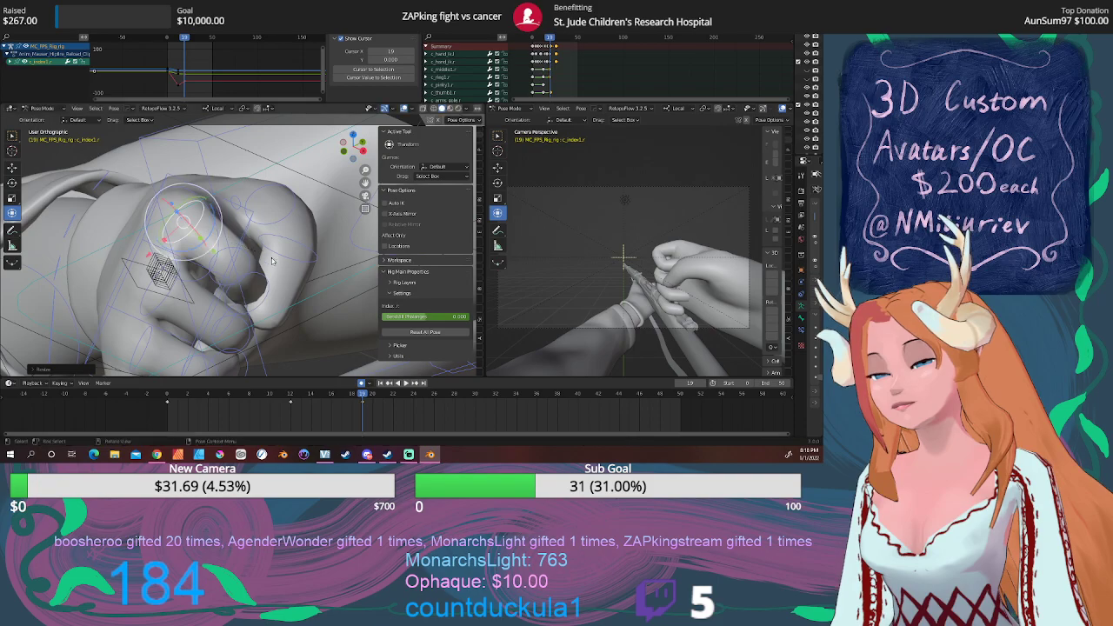
# Play the reload action and examine the right middle and ring fingers around frames 19 to 21.
pyautogui.moveTo(345, 396); pyautogui.dragTo(396, 395)
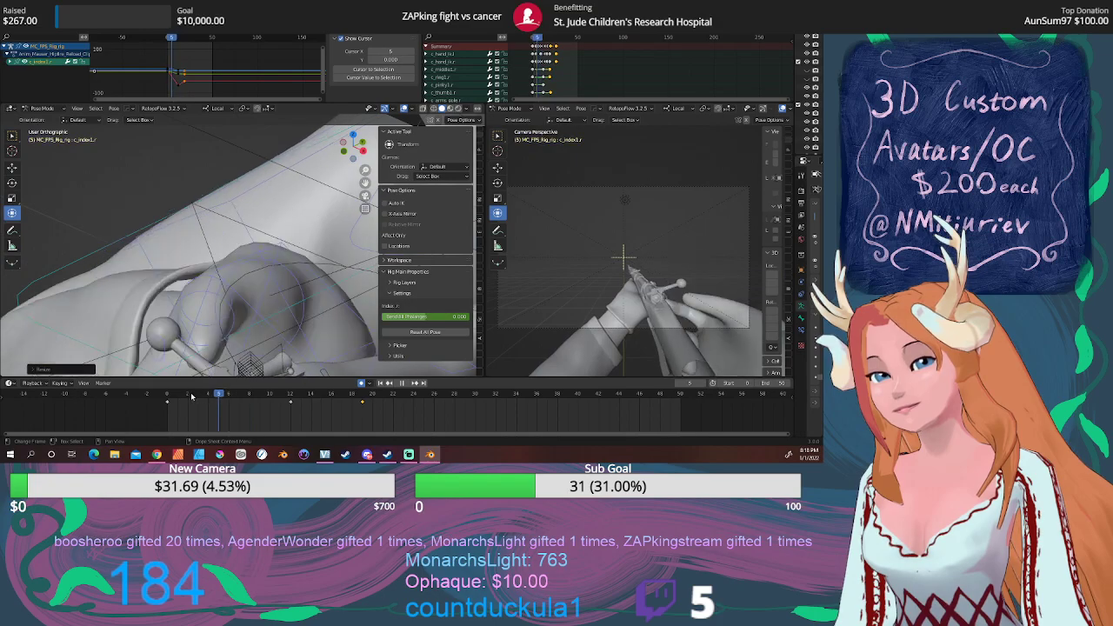
pyautogui.press('space')
pyautogui.click(409, 385)
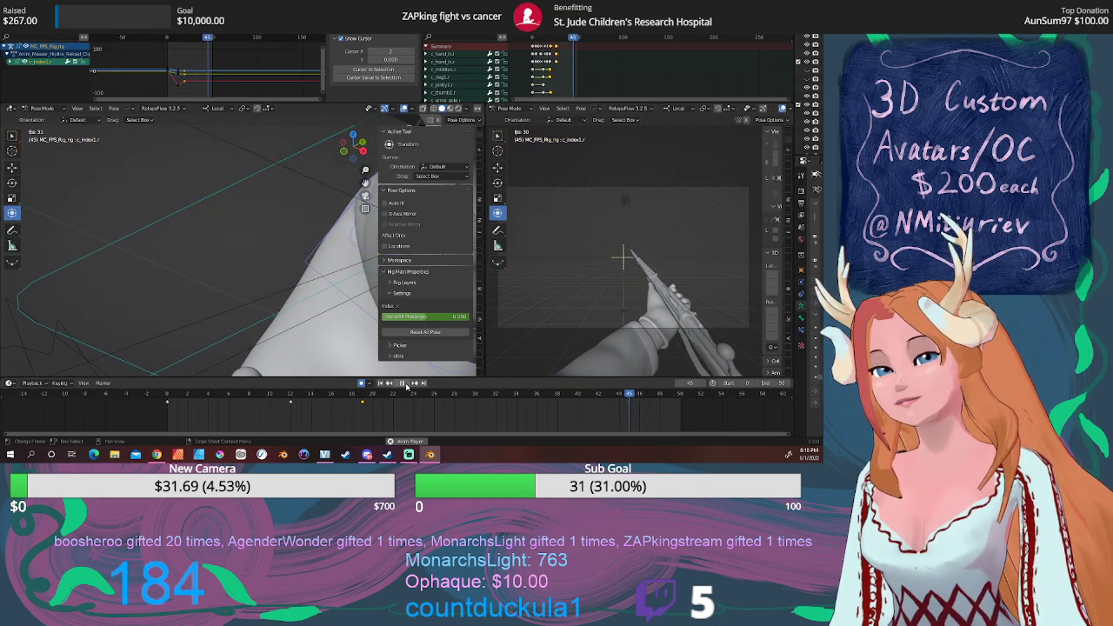
pyautogui.click(407, 385)
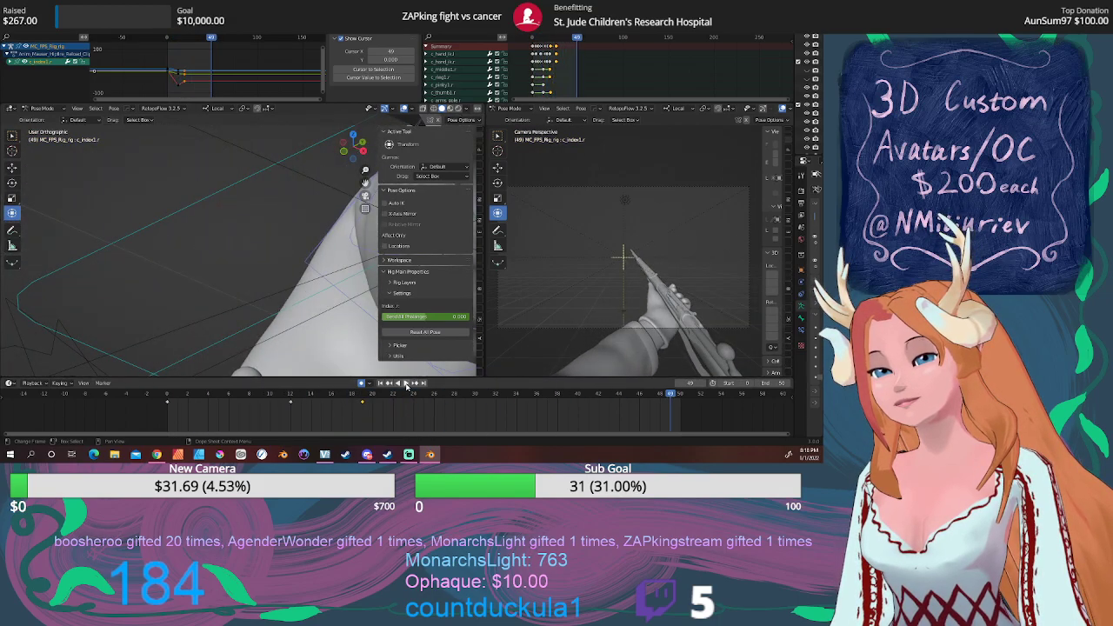
pyautogui.click(363, 394)
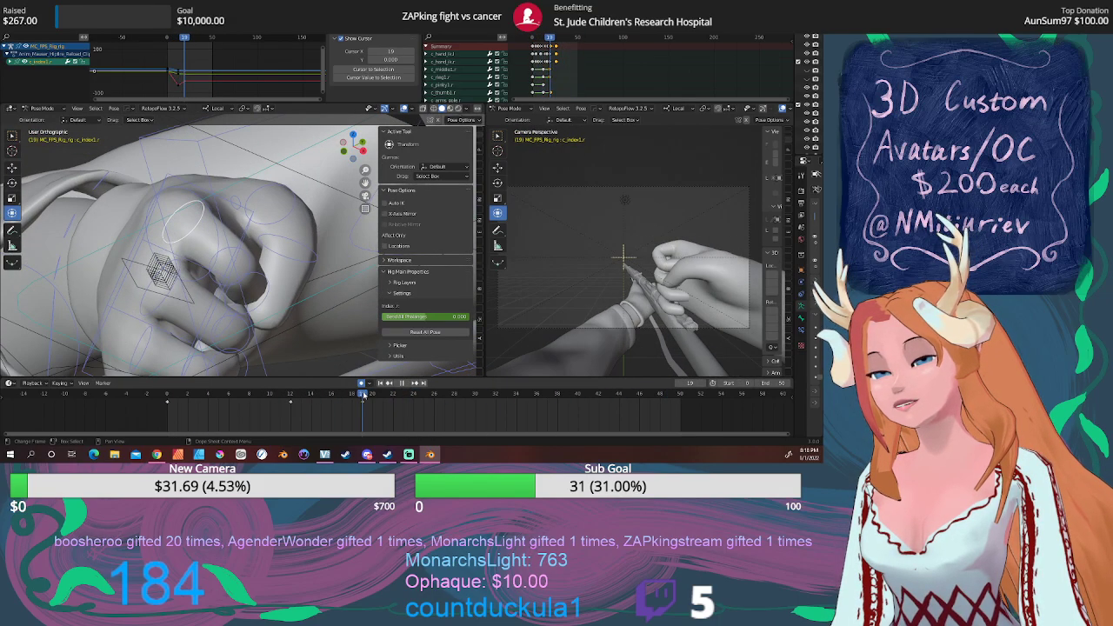
pyautogui.moveTo(228, 333)
pyautogui.mouseDown(button='middle')
pyautogui.moveTo(284, 333)
pyautogui.moveTo(244, 333)
pyautogui.mouseUp(button='middle')
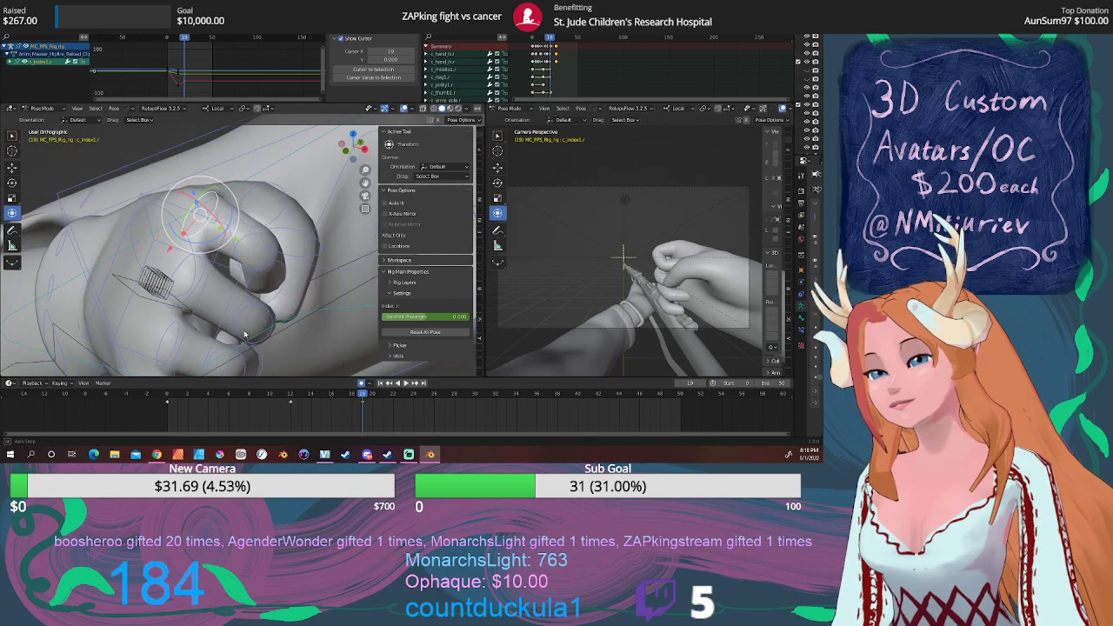
pyautogui.click(198, 295)
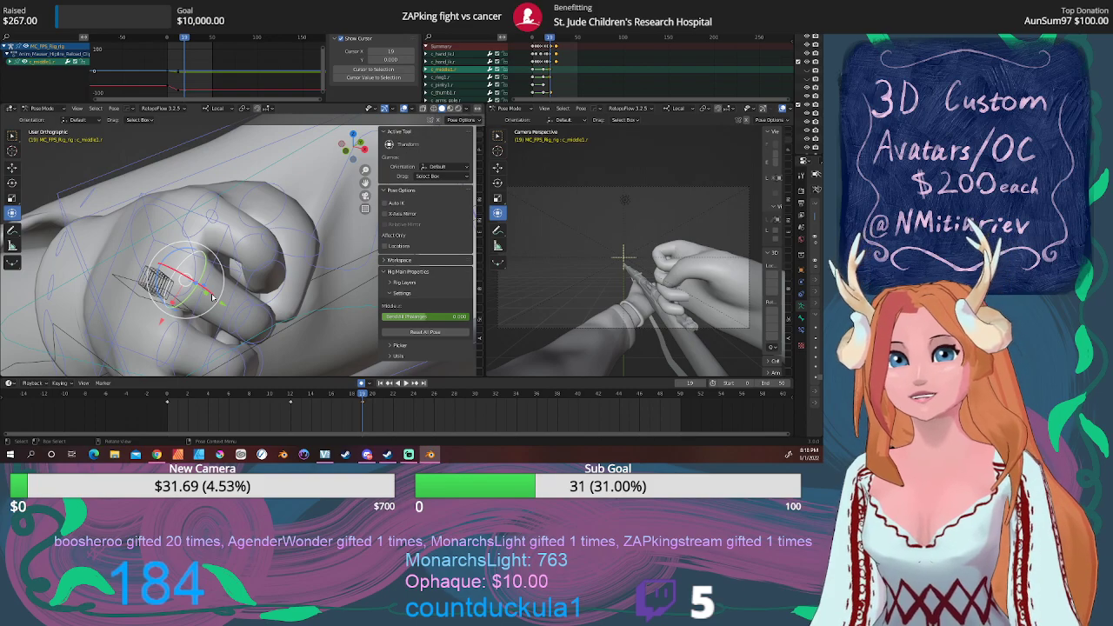
pyautogui.moveTo(241, 259); pyautogui.dragTo(329, 393, button='middle')
pyautogui.click(208, 290)
pyautogui.moveTo(351, 397); pyautogui.dragTo(381, 384)
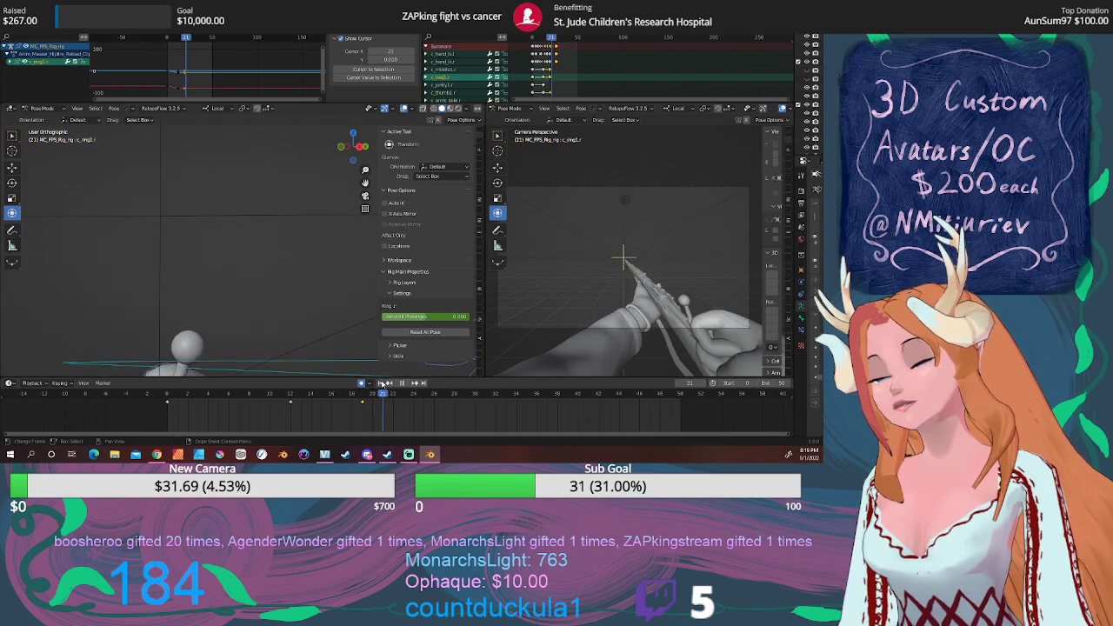
pyautogui.moveTo(290, 343); pyautogui.dragTo(327, 329, button='middle')
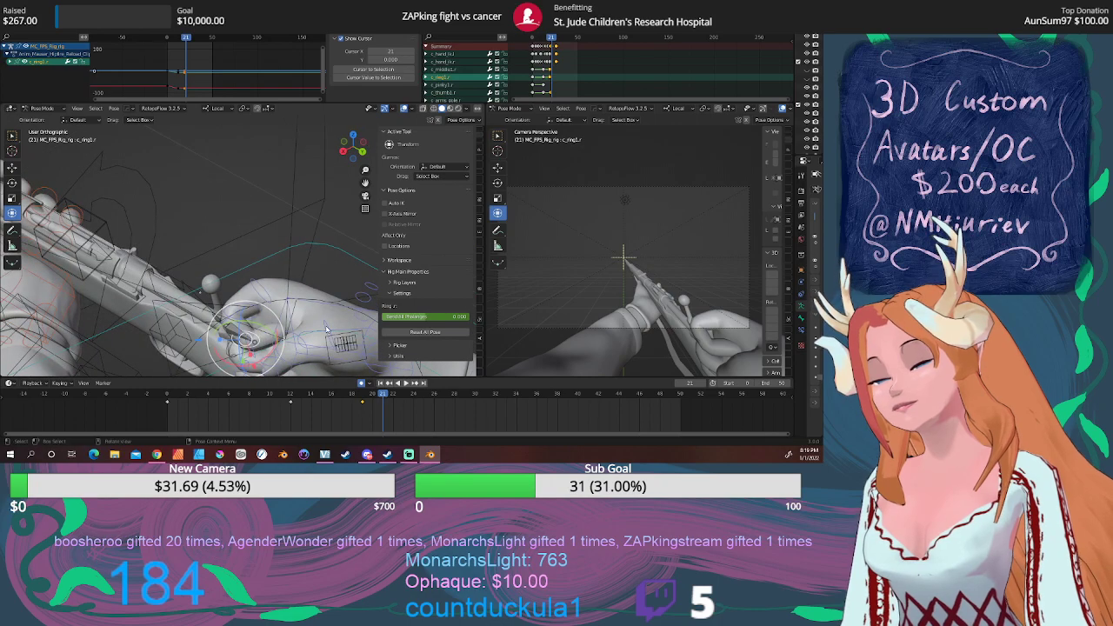
# Move the right hand's IK control about 0.16 m up and away from the rifle at frame 22.
pyautogui.click(372, 363)
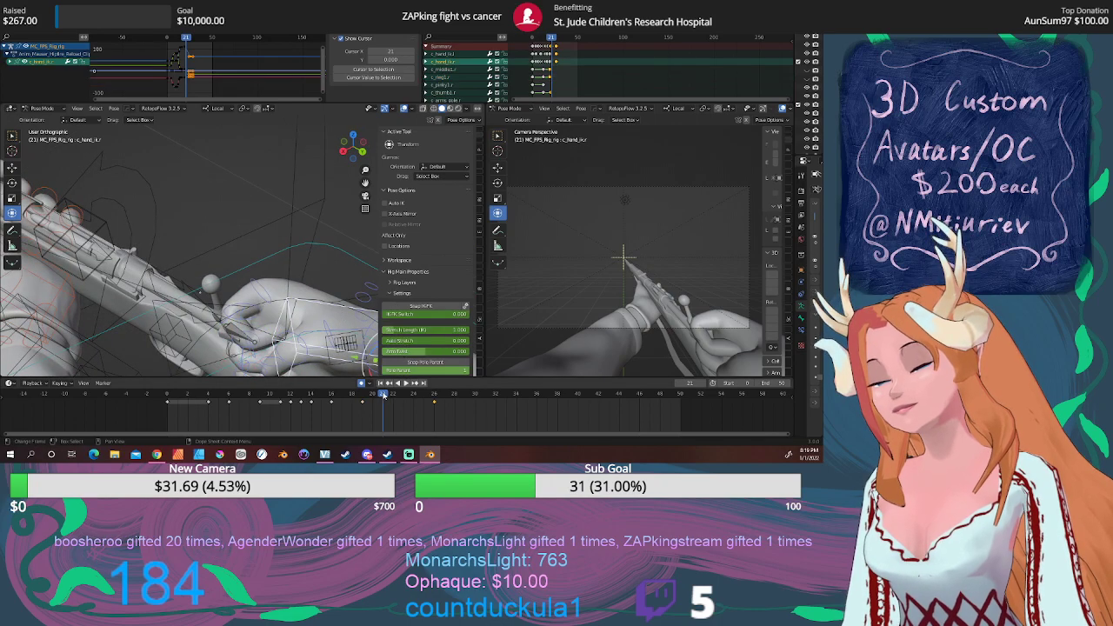
pyautogui.click(392, 395)
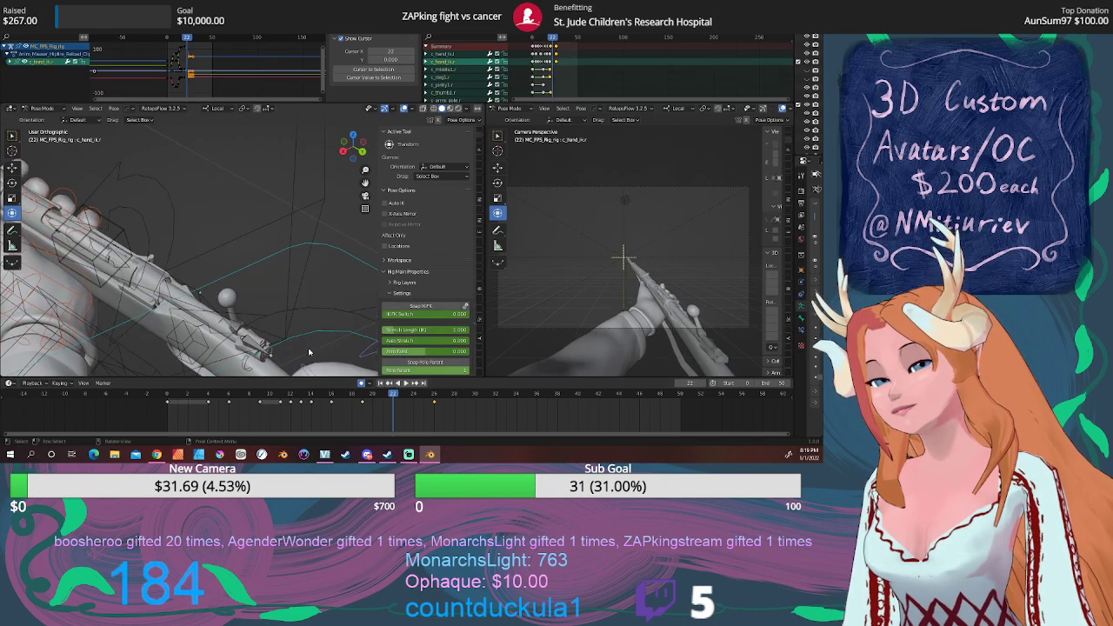
pyautogui.moveTo(309, 352); pyautogui.dragTo(269, 342, button='middle')
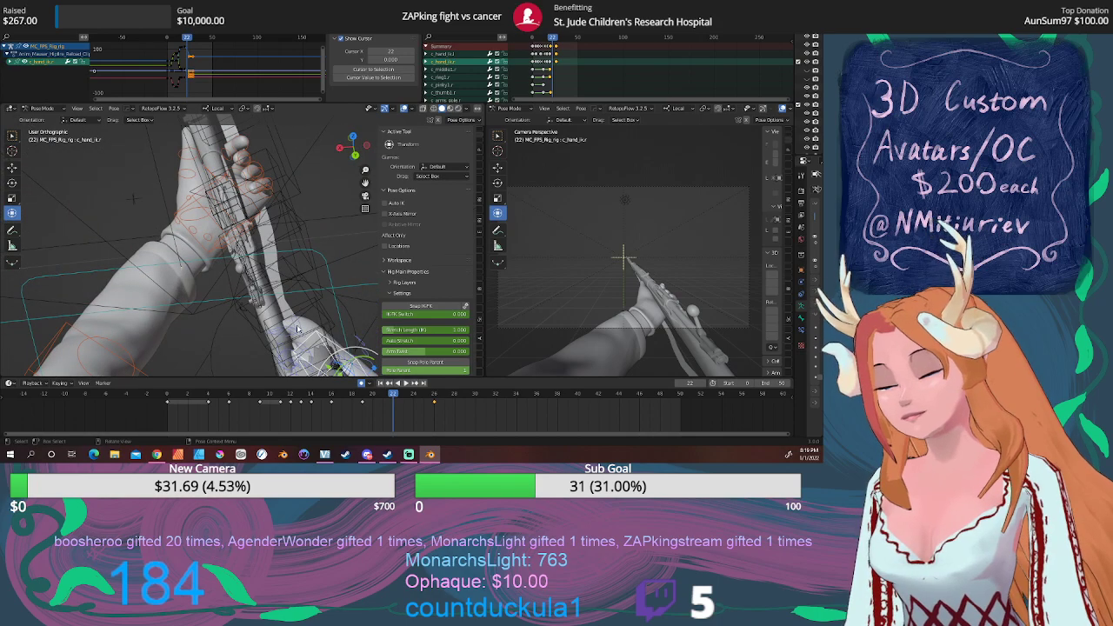
pyautogui.press('g')
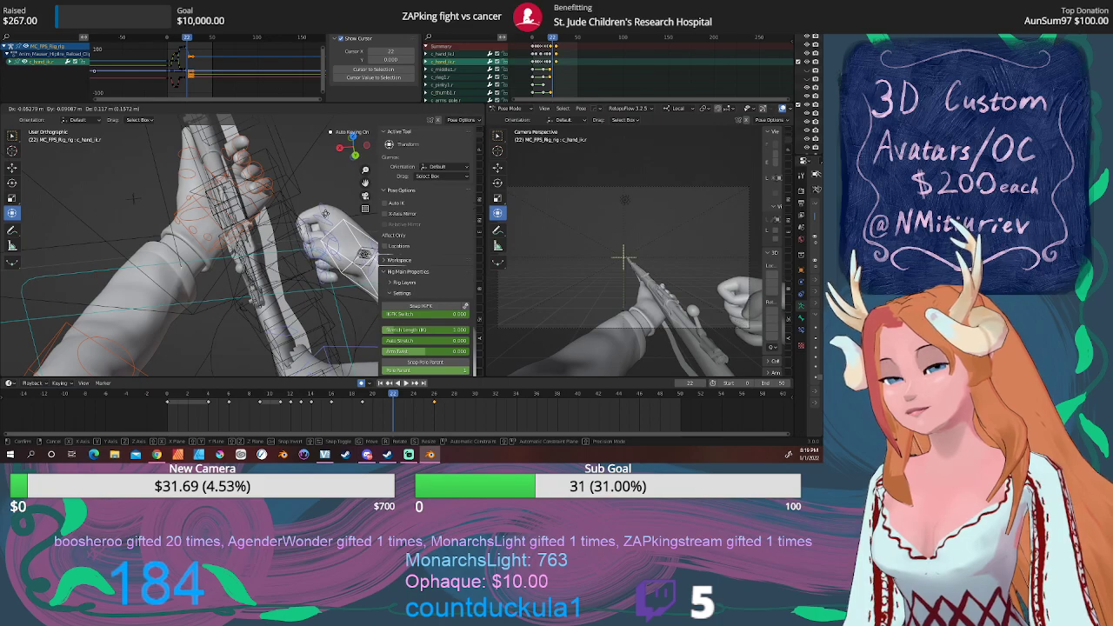
pyautogui.click(328, 218)
# Rotate the right index finger's base control about local X at frame 22 and scale it up to about 1.4 to open the finger.
pyautogui.moveTo(328, 218); pyautogui.dragTo(237, 241, button='middle')
pyautogui.scroll(2, 331, 239)
pyautogui.click(235, 242)
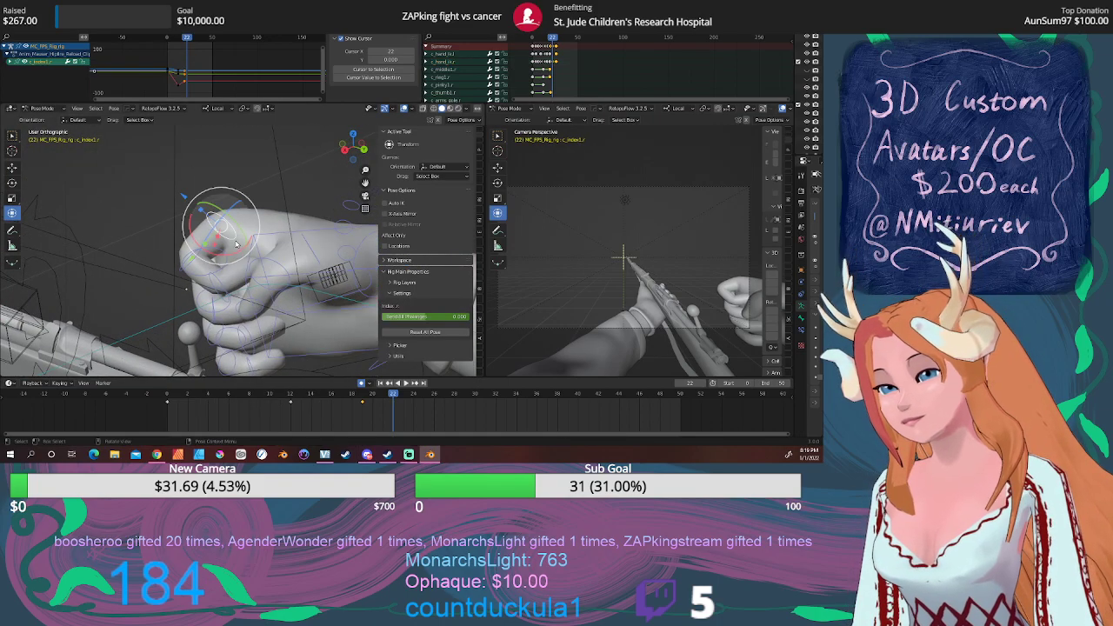
pyautogui.press('r')
pyautogui.press('x')
pyautogui.press('x')
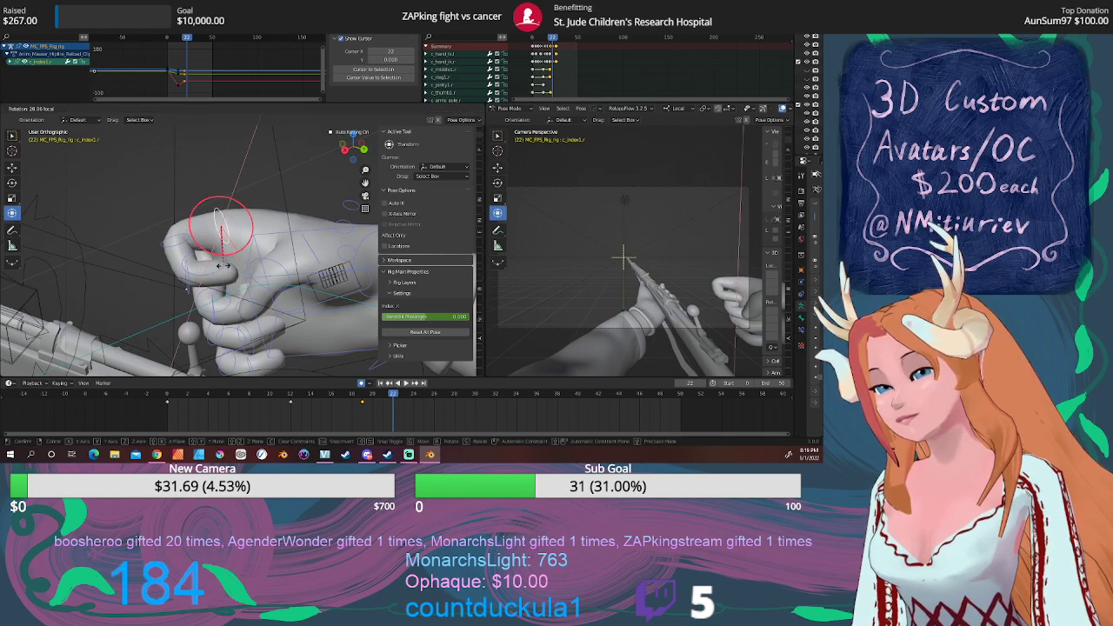
pyautogui.click(224, 267)
pyautogui.press('s')
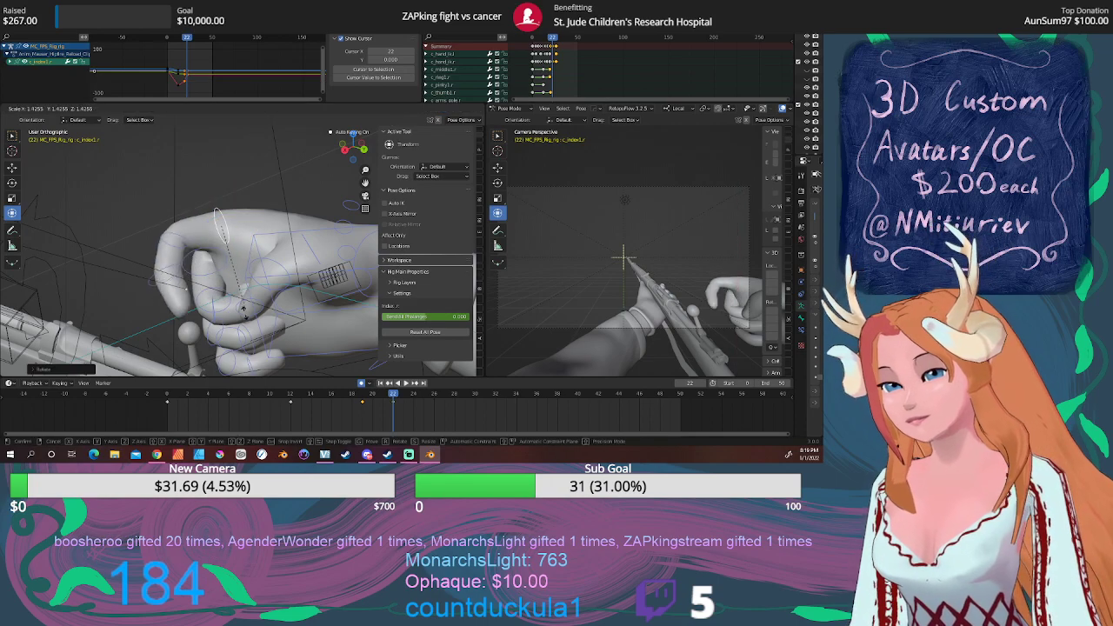
pyautogui.click(245, 324)
pyautogui.moveTo(392, 394)
pyautogui.mouseDown()
pyautogui.moveTo(343, 394)
pyautogui.moveTo(432, 394)
pyautogui.moveTo(324, 394)
pyautogui.moveTo(417, 392)
pyautogui.moveTo(393, 394)
pyautogui.mouseUp()
# Scale the right middle finger's base control up to about 1.7 at frame 22 to loosen its curl.
pyautogui.click(213, 276)
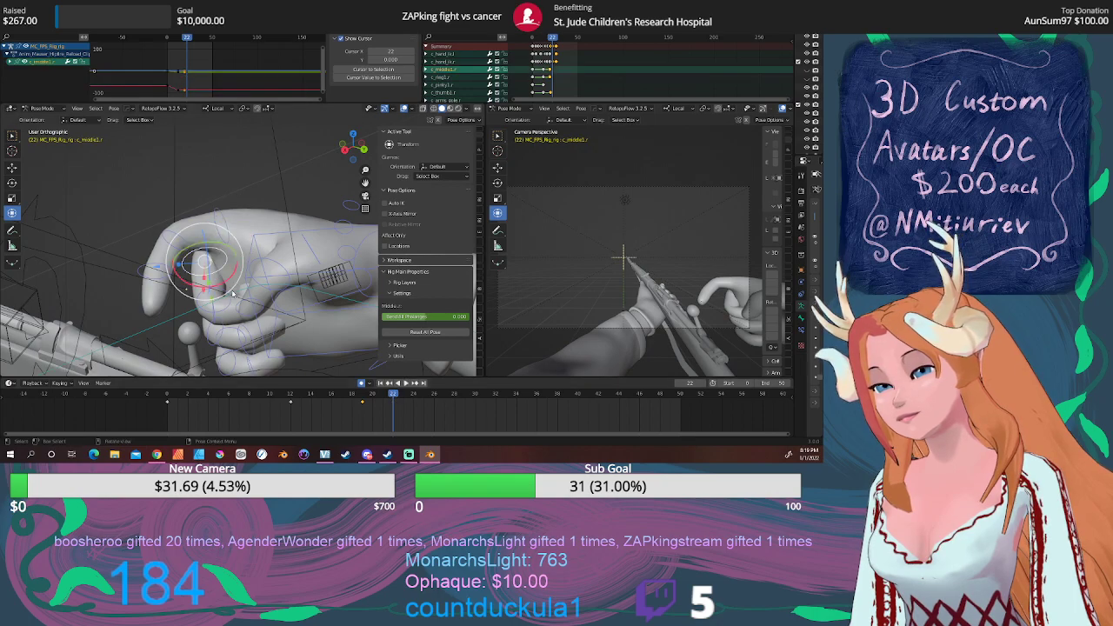
pyautogui.press('s')
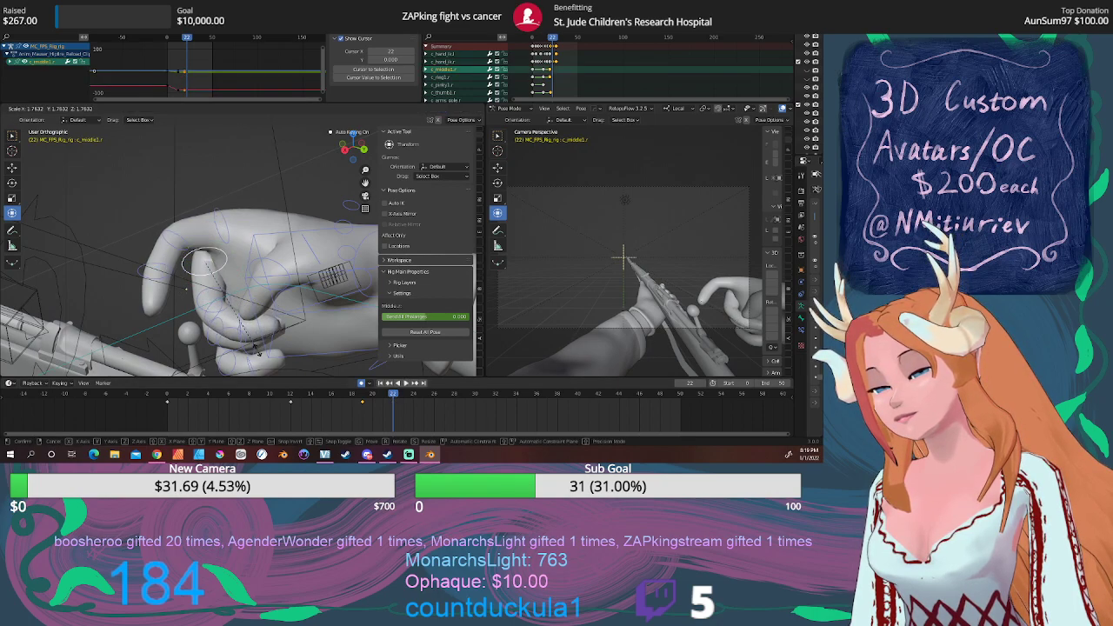
pyautogui.click(252, 342)
# Scale up the base controls of the right ring and pinky fingers at frame 22 to relax their curl.
pyautogui.moveTo(230, 280); pyautogui.dragTo(217, 315)
pyautogui.click(222, 319)
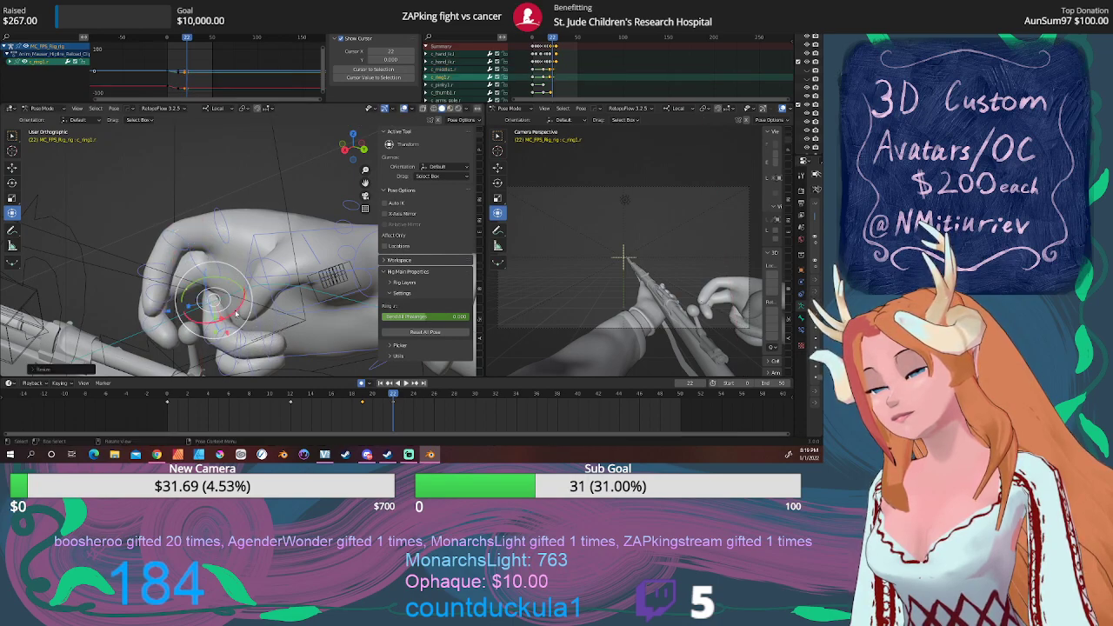
pyautogui.moveTo(237, 313); pyautogui.dragTo(232, 346)
pyautogui.click(244, 348)
# Rotate the right pinky finger's base control at frame 17 and scale it down slightly to tighten its curl.
pyautogui.moveTo(377, 398); pyautogui.dragTo(342, 397)
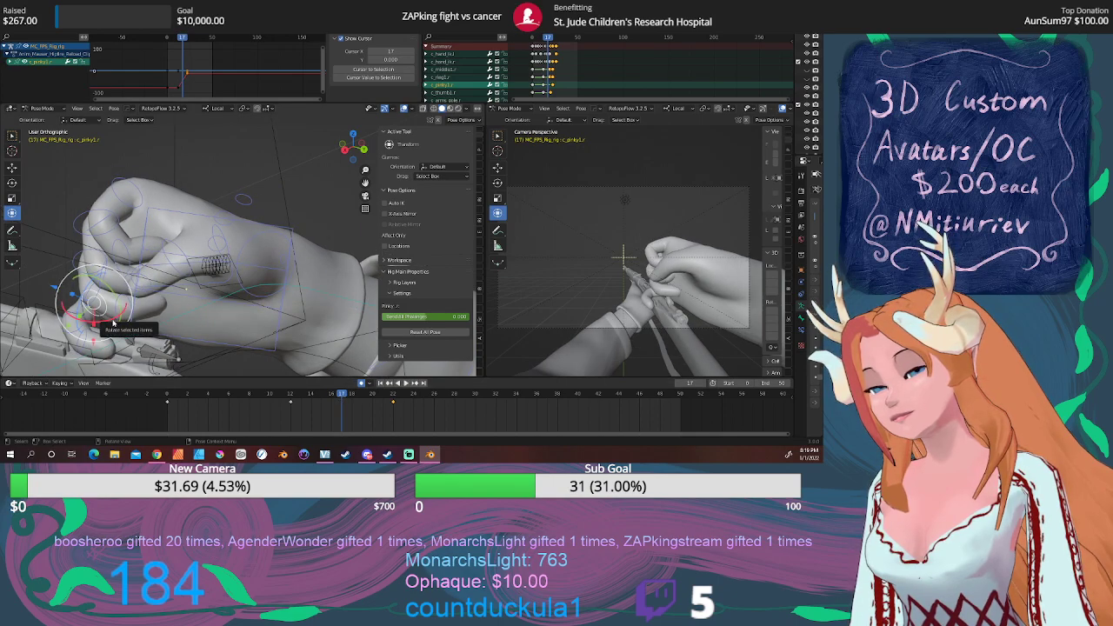
pyautogui.moveTo(113, 322); pyautogui.dragTo(154, 292)
pyautogui.press('s')
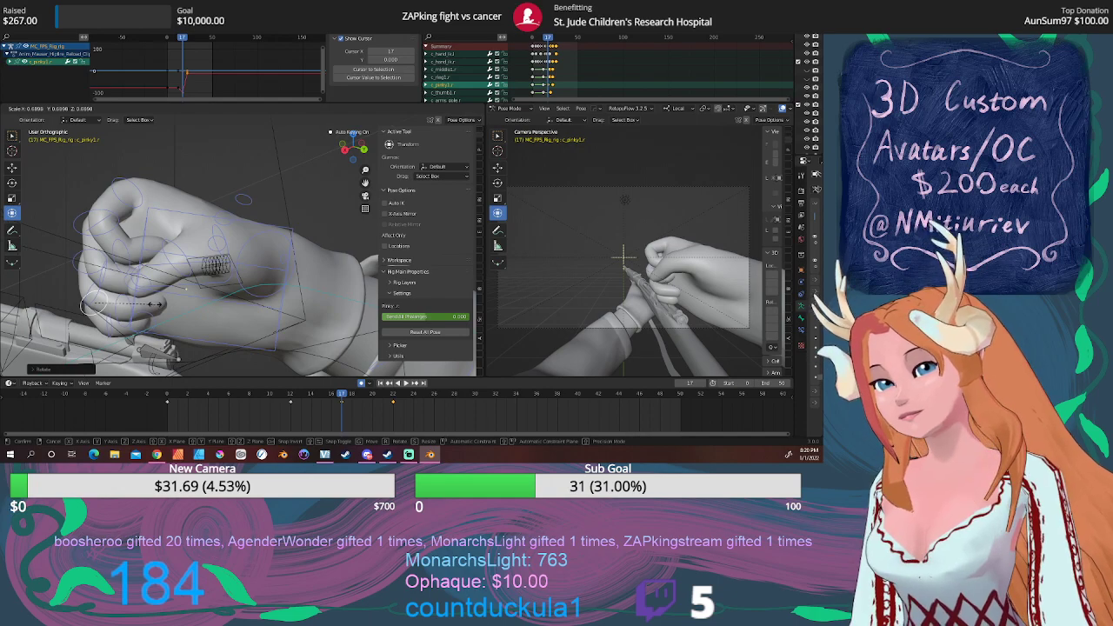
pyautogui.click(150, 303)
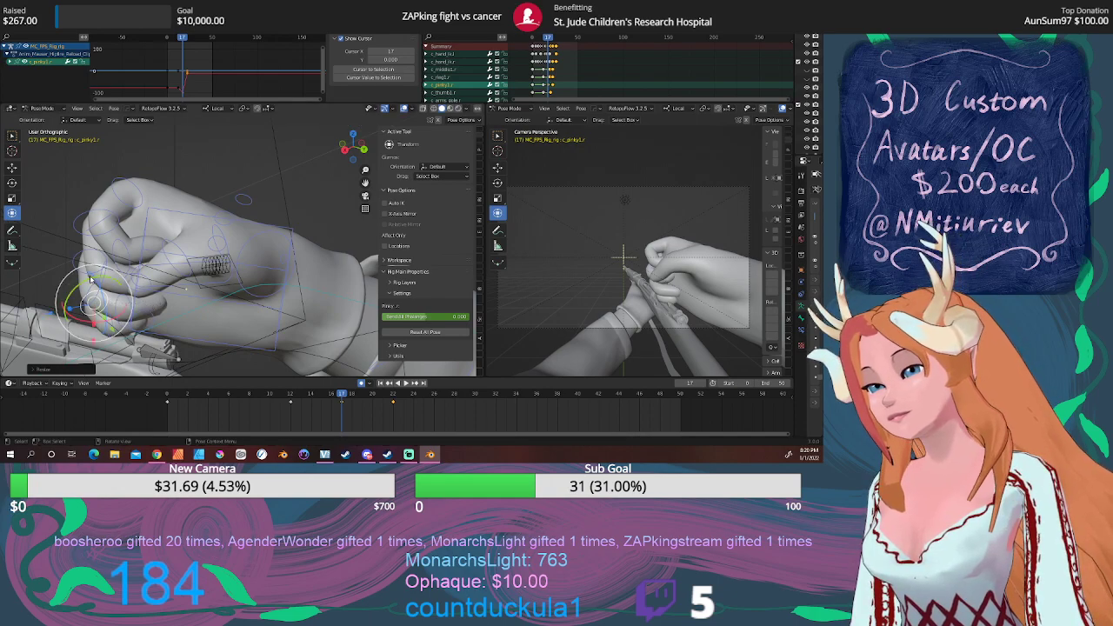
# Scale the right ring finger's base control down to about 0.95 at frame 17.
pyautogui.moveTo(91, 279); pyautogui.dragTo(152, 270, button='middle')
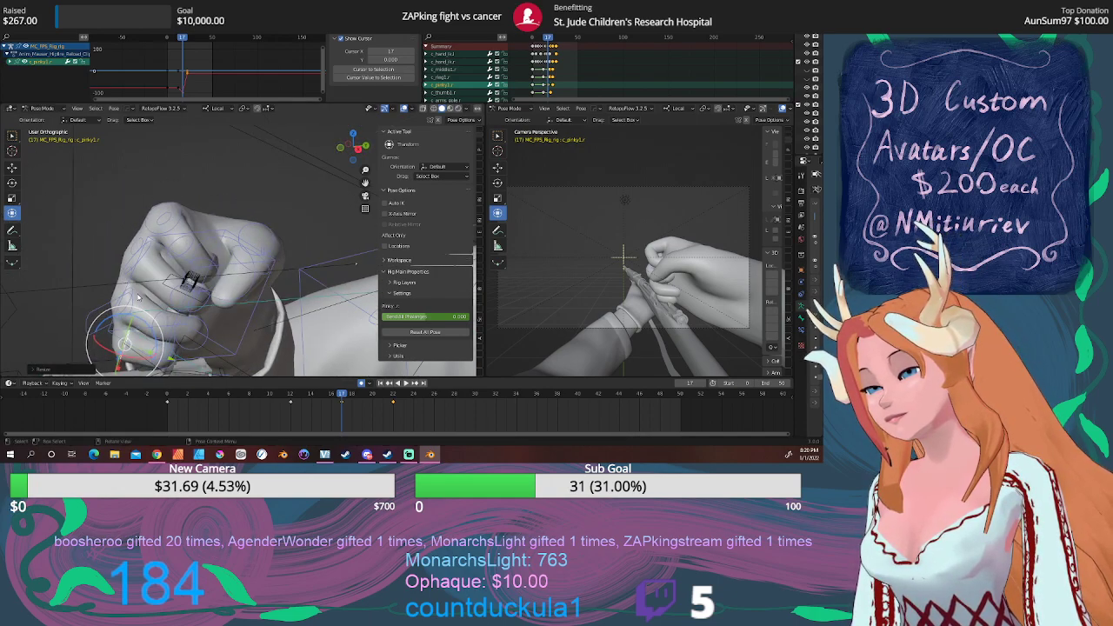
pyautogui.click(139, 299)
pyautogui.press('s')
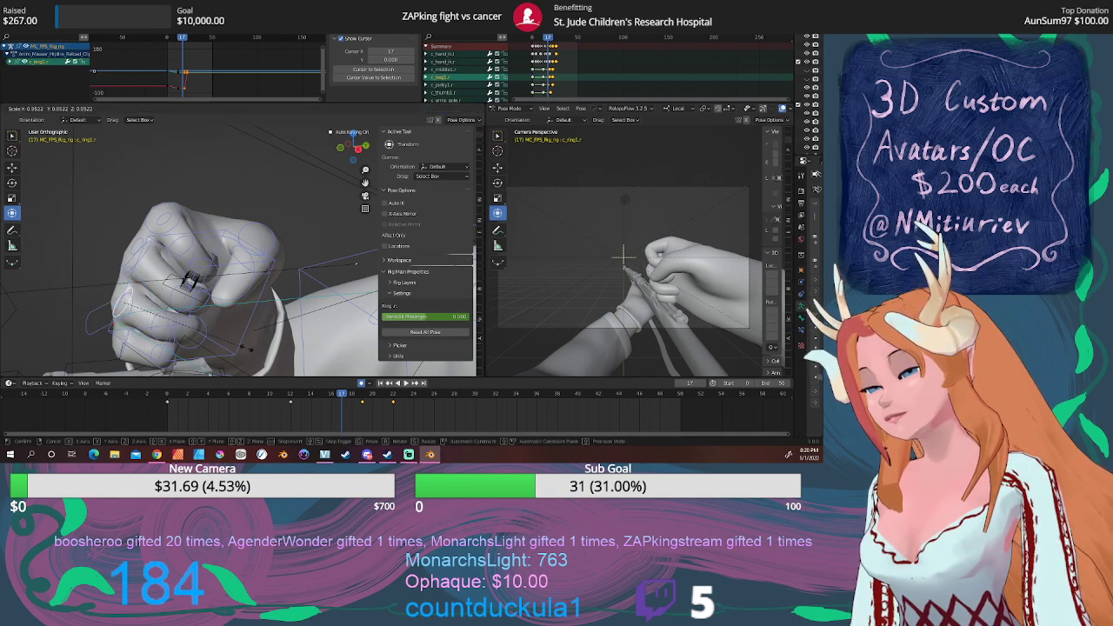
pyautogui.click(247, 348)
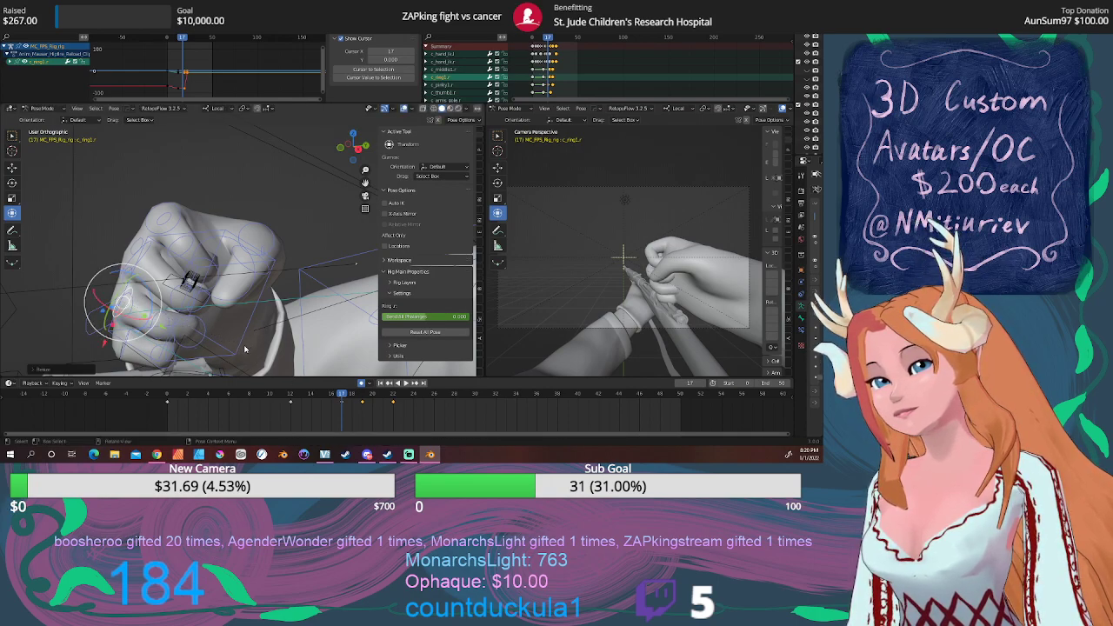
# Go to frame 15 and select the right index finger's base control.
pyautogui.moveTo(342, 396)
pyautogui.mouseDown()
pyautogui.moveTo(383, 397)
pyautogui.moveTo(322, 394)
pyautogui.mouseUp()
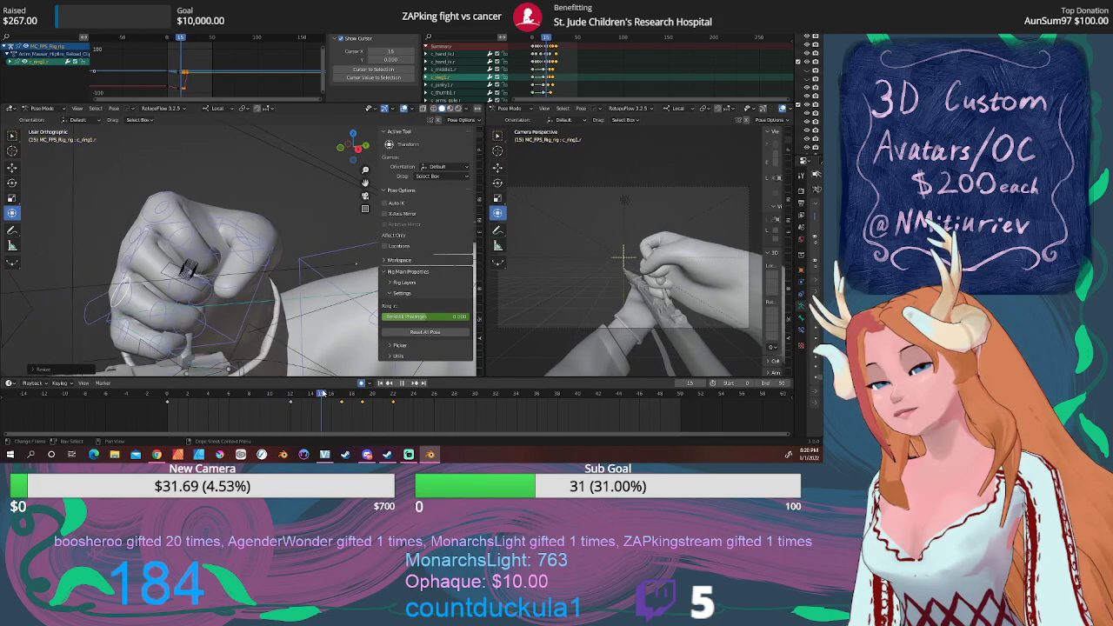
pyautogui.click(242, 333)
pyautogui.moveTo(251, 340); pyautogui.dragTo(296, 343, button='middle')
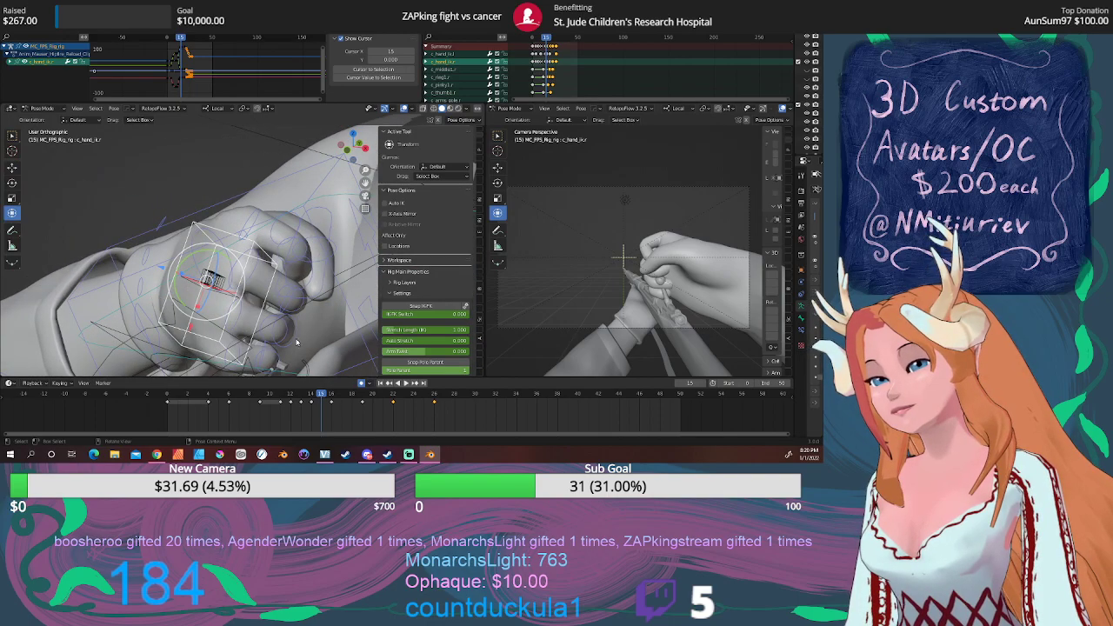
pyautogui.click(254, 222)
pyautogui.moveTo(254, 221); pyautogui.dragTo(138, 320, button='middle')
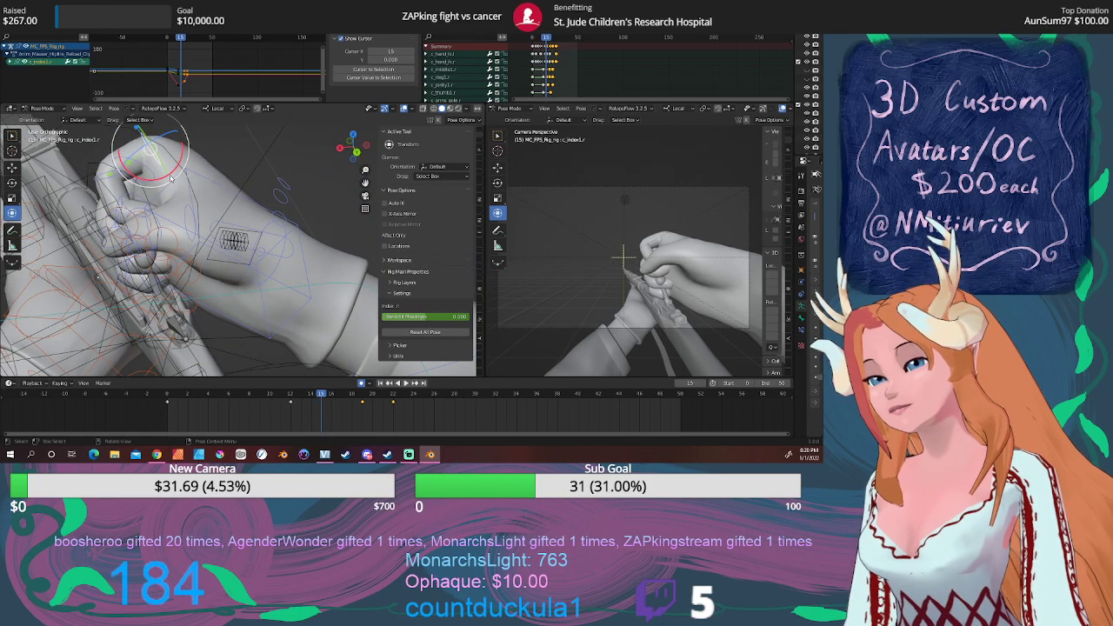
# Rotate the right index finger's base control at frame 15.
pyautogui.moveTo(171, 178); pyautogui.dragTo(160, 187)
pyautogui.click(111, 170)
pyautogui.moveTo(145, 212); pyautogui.dragTo(160, 227, button='middle')
# Select the right thumb's base control and scale it to about 0.71 at frame 15.
pyautogui.click(164, 227)
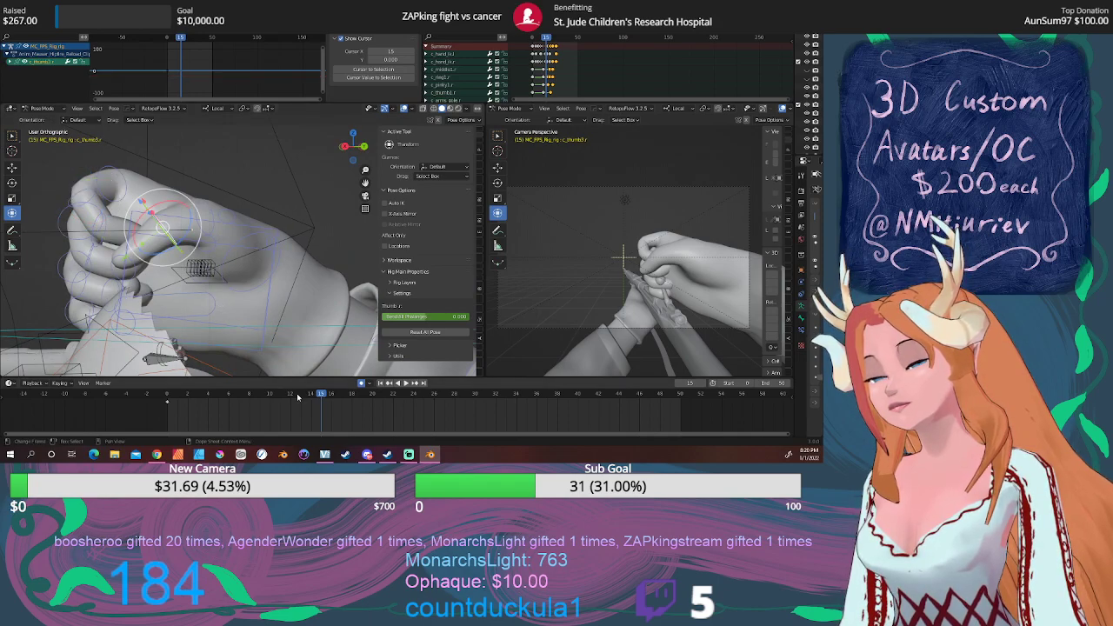
pyautogui.moveTo(299, 396); pyautogui.dragTo(332, 394)
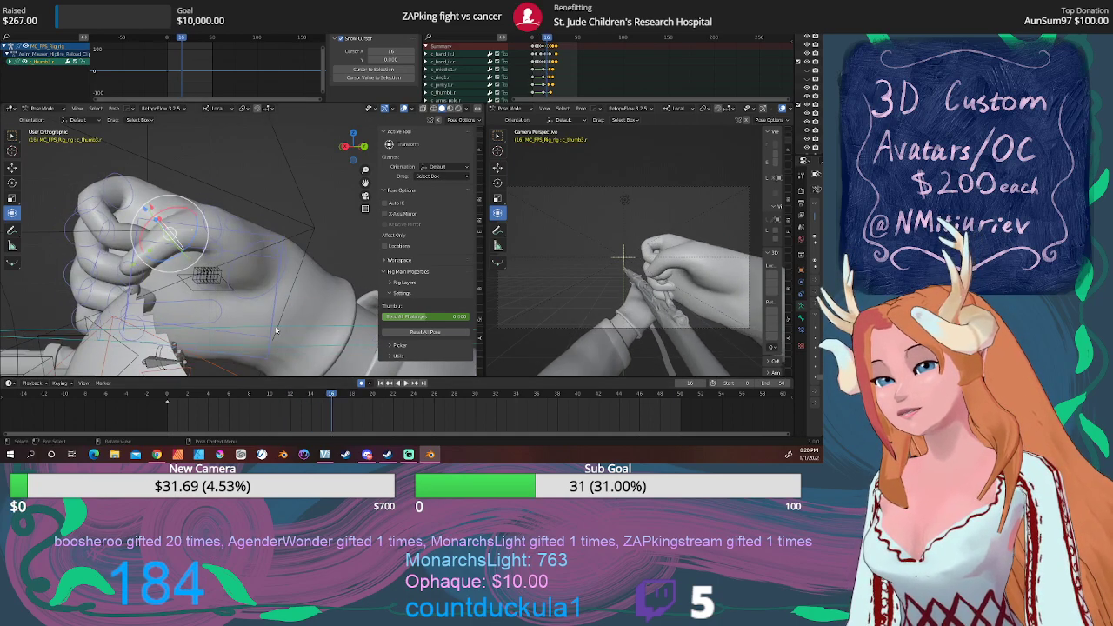
pyautogui.click(264, 298)
pyautogui.moveTo(263, 298); pyautogui.dragTo(239, 300, button='middle')
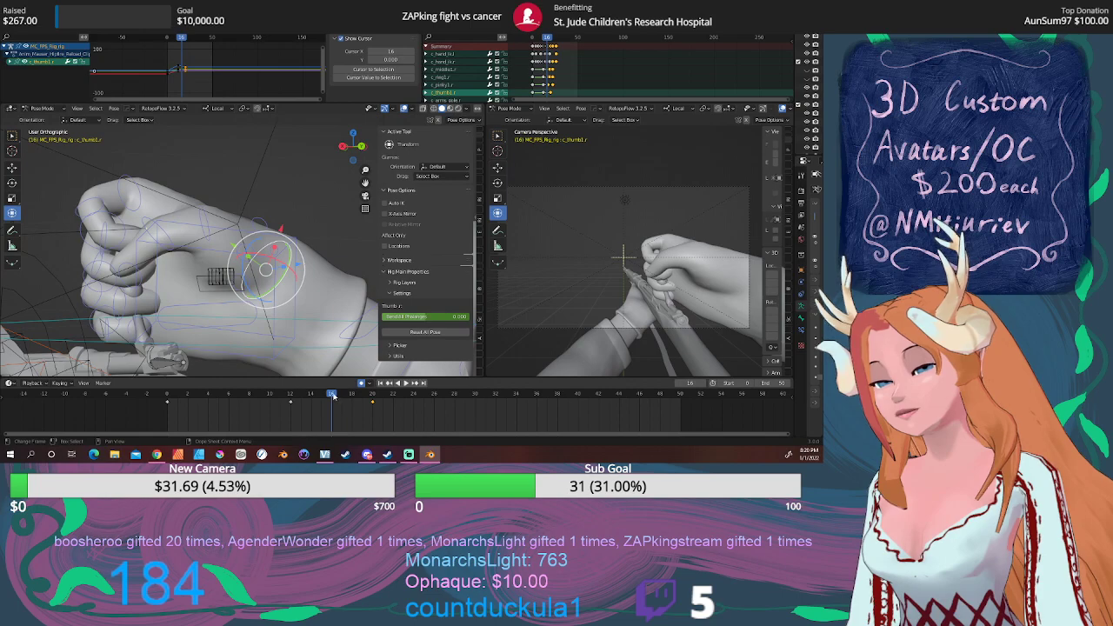
pyautogui.moveTo(333, 396)
pyautogui.mouseDown()
pyautogui.moveTo(291, 398)
pyautogui.moveTo(320, 398)
pyautogui.mouseUp()
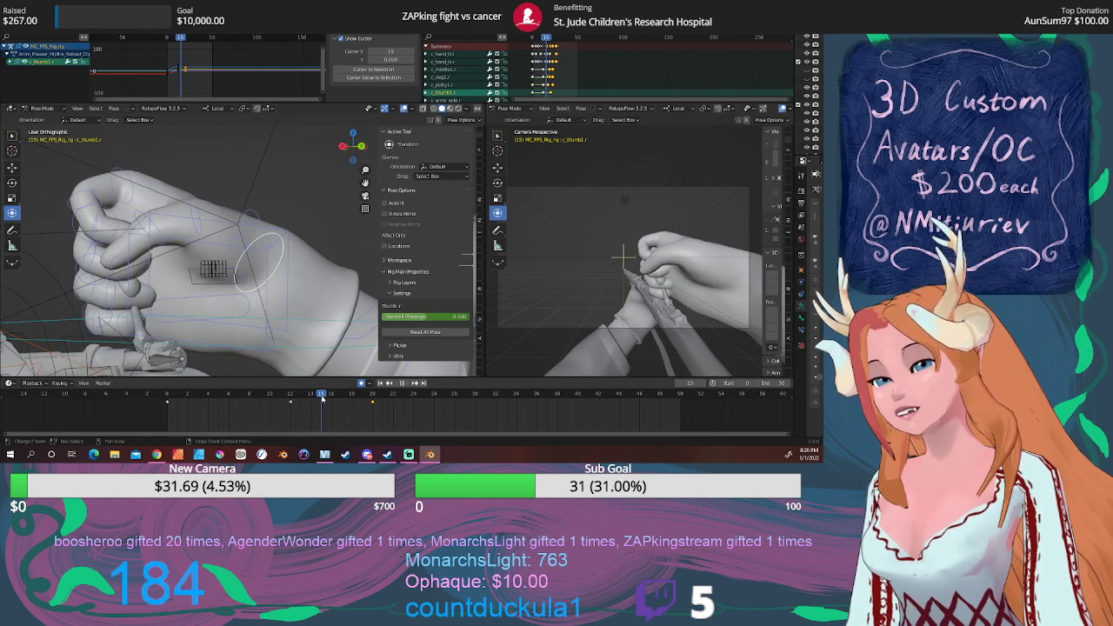
pyautogui.press('s')
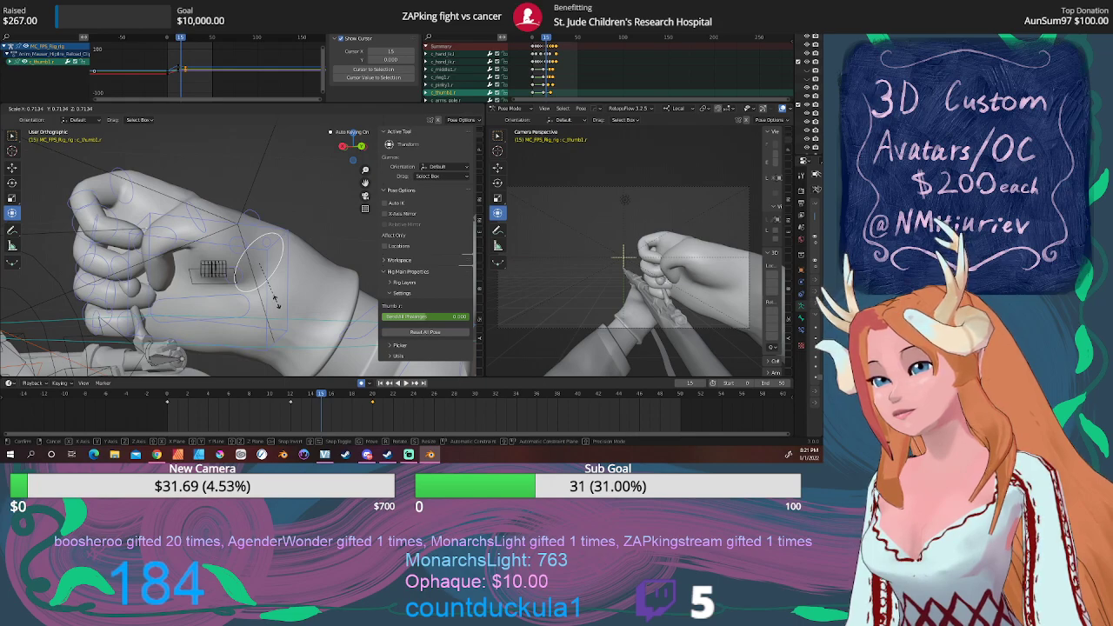
pyautogui.click(274, 301)
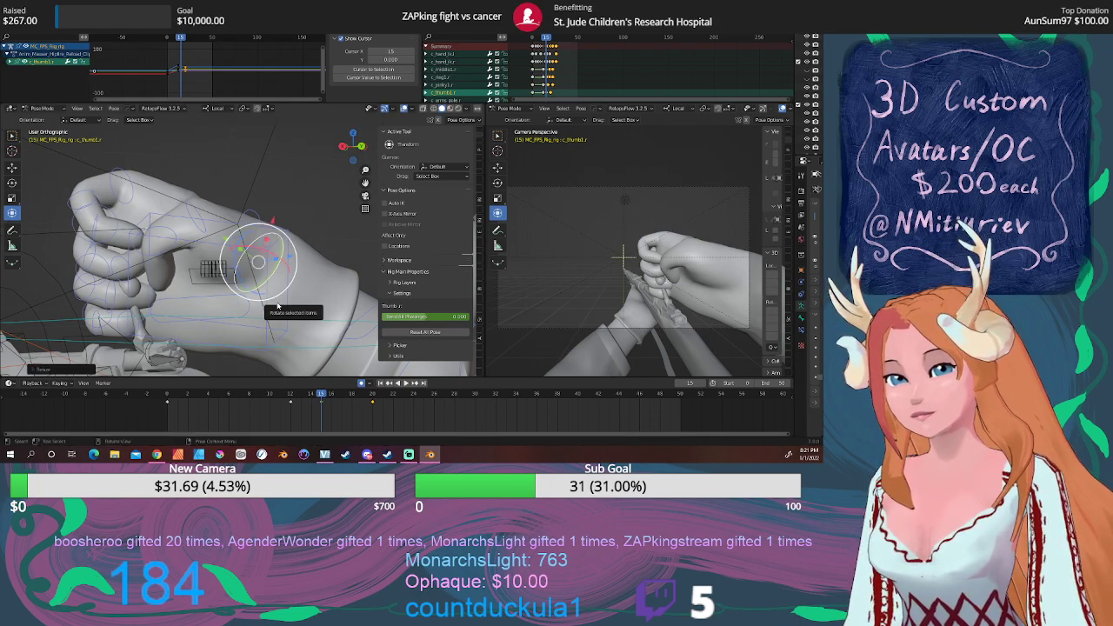
# Move the right thumb's base control about 0.022 m toward the fingers at frame 15 and compare the pose with frame 12.
pyautogui.press('g')
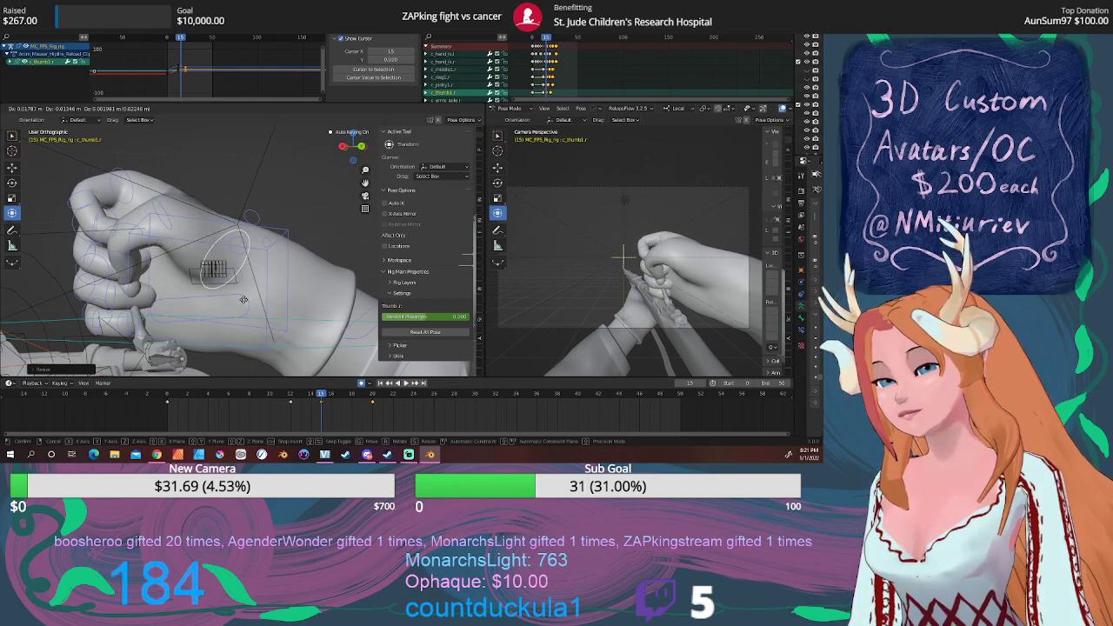
pyautogui.click(244, 300)
pyautogui.click(291, 394)
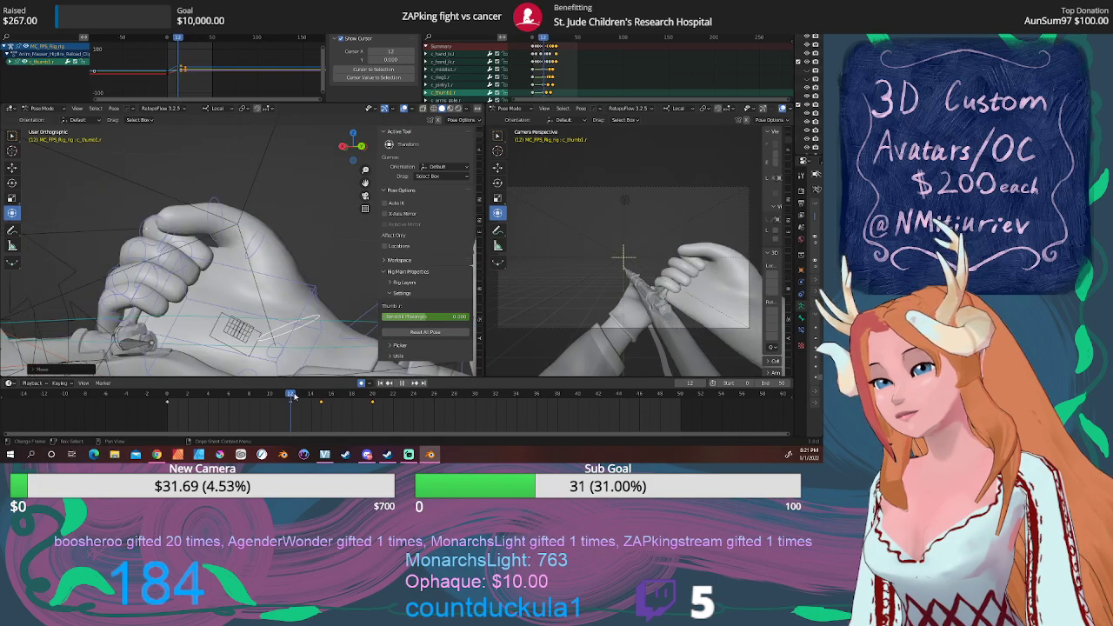
pyautogui.moveTo(294, 394); pyautogui.dragTo(321, 394)
# Select the right hand's index, middle, ring and pinky base controls and move them together about 0.012 m at frame 15.
pyautogui.moveTo(131, 248); pyautogui.dragTo(244, 252, button='middle')
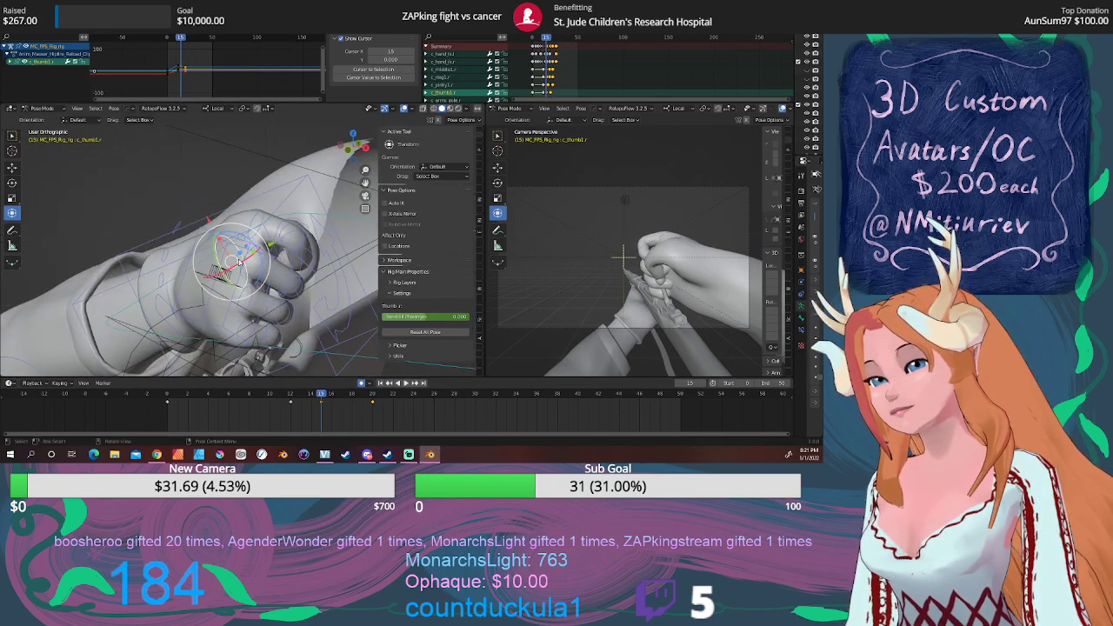
pyautogui.click(259, 224)
pyautogui.moveTo(276, 329); pyautogui.dragTo(133, 255, button='middle')
pyautogui.click(298, 271)
pyautogui.click(92, 272)
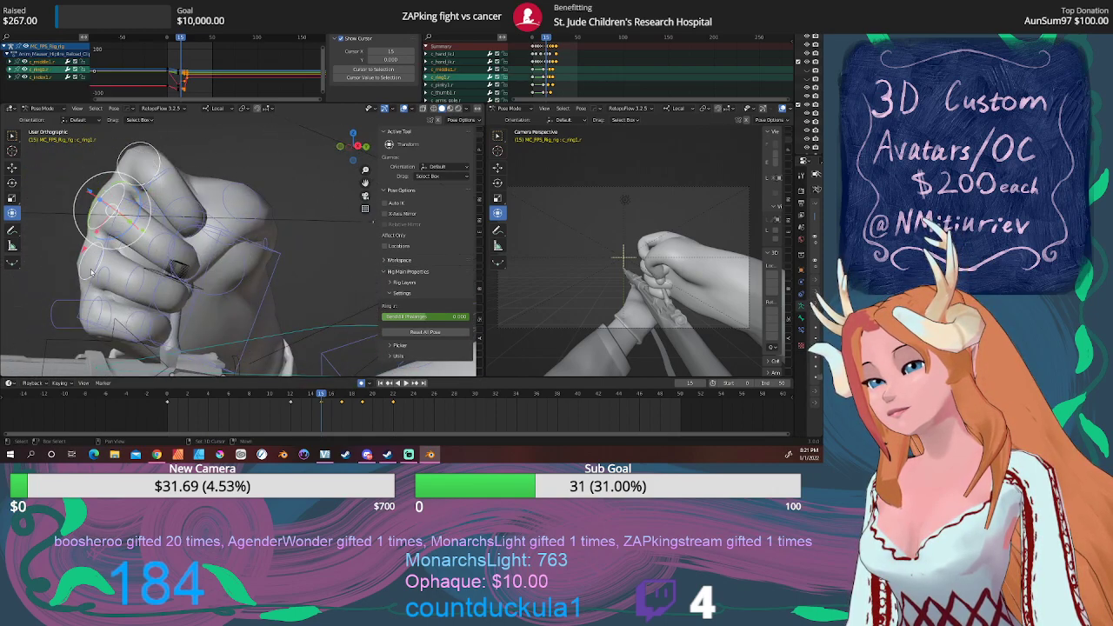
pyautogui.click(95, 306)
pyautogui.moveTo(144, 300); pyautogui.dragTo(100, 302, button='middle')
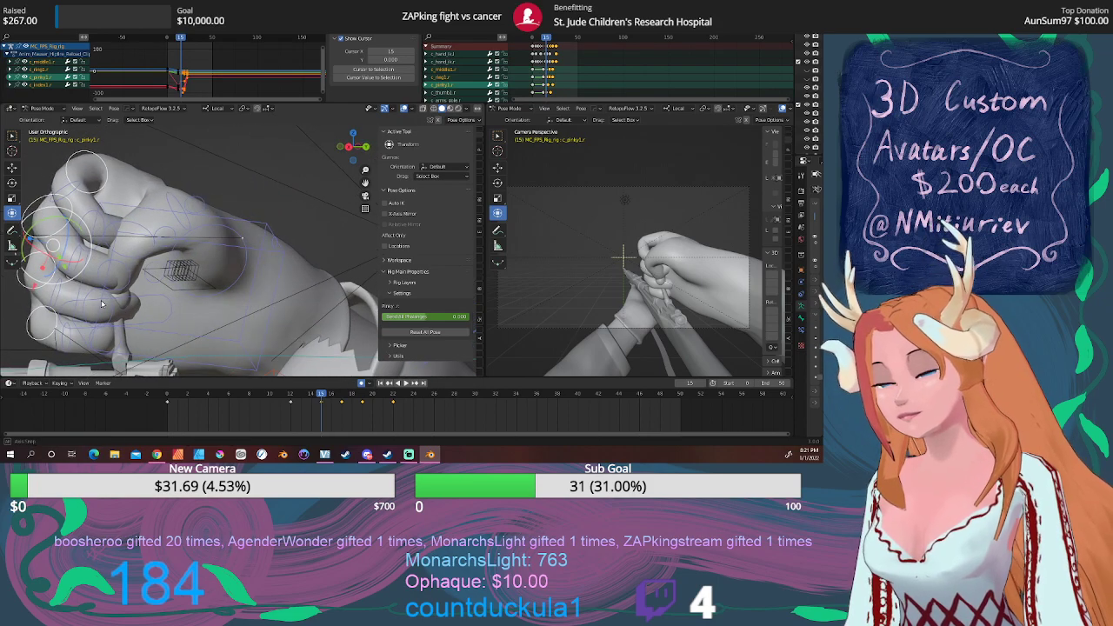
pyautogui.press('g')
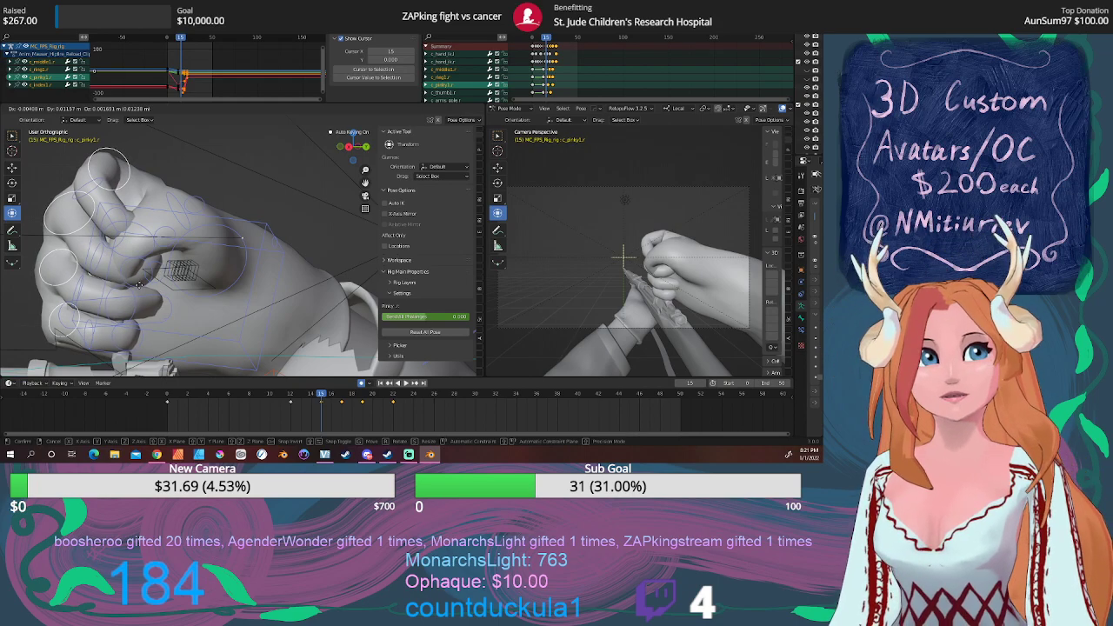
pyautogui.click(139, 286)
# Scale the right thumb's base control to about 1.13 at frame 15.
pyautogui.moveTo(209, 299); pyautogui.dragTo(189, 302, button='middle')
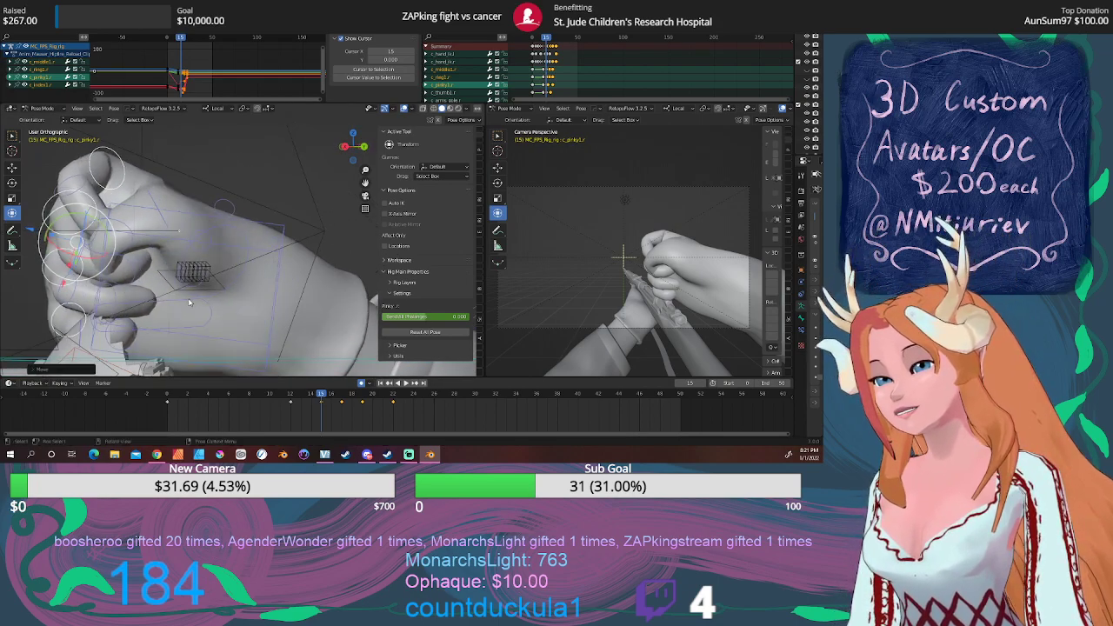
pyautogui.click(233, 283)
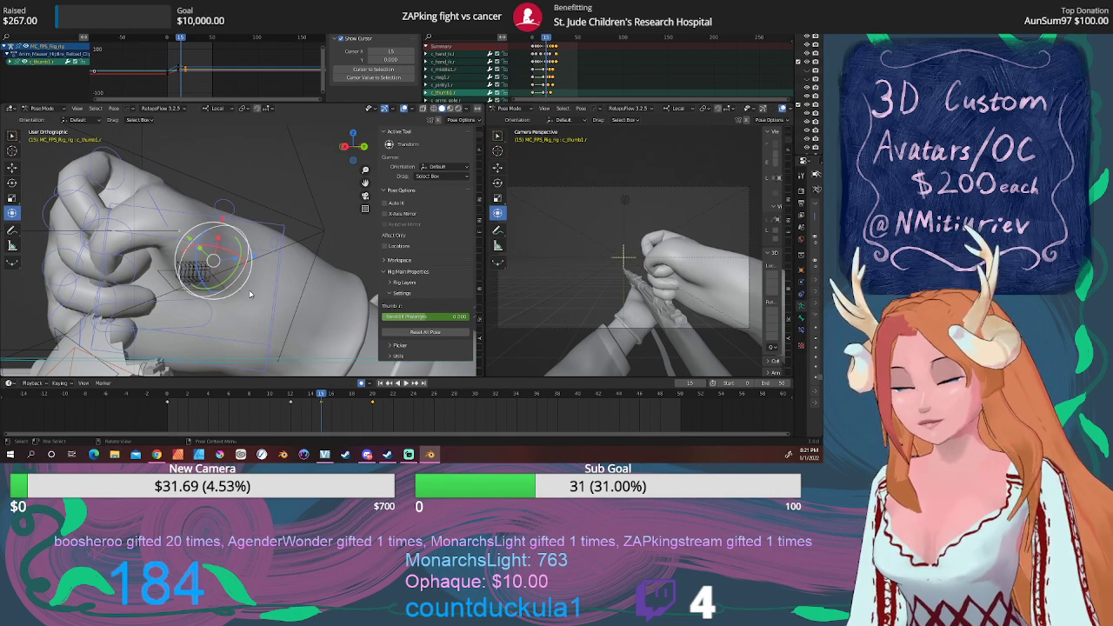
pyautogui.press('s')
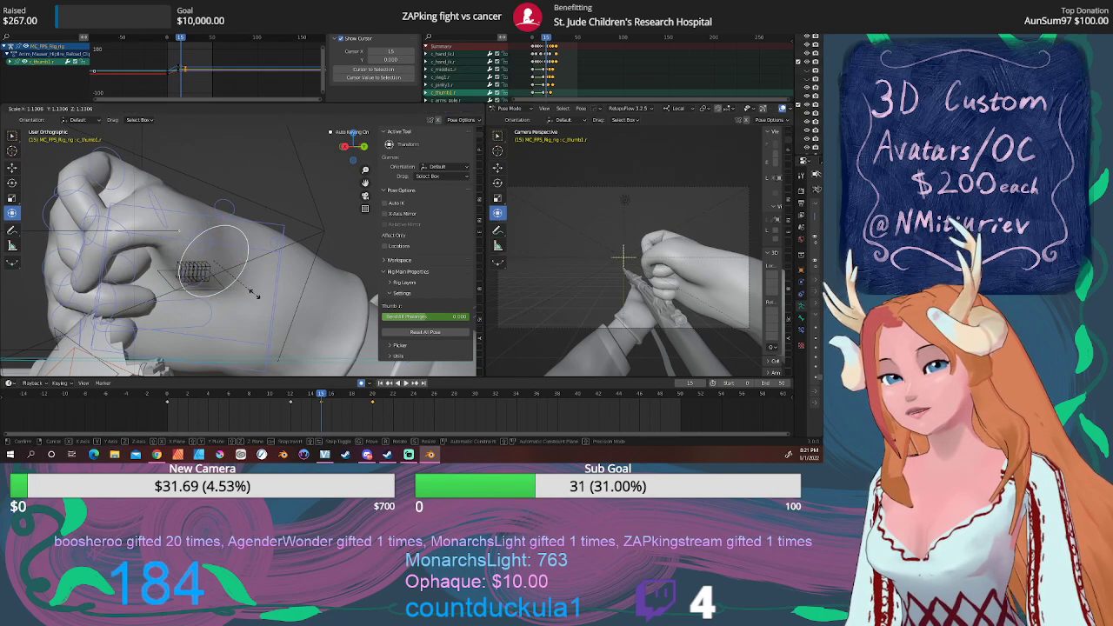
pyautogui.click(255, 296)
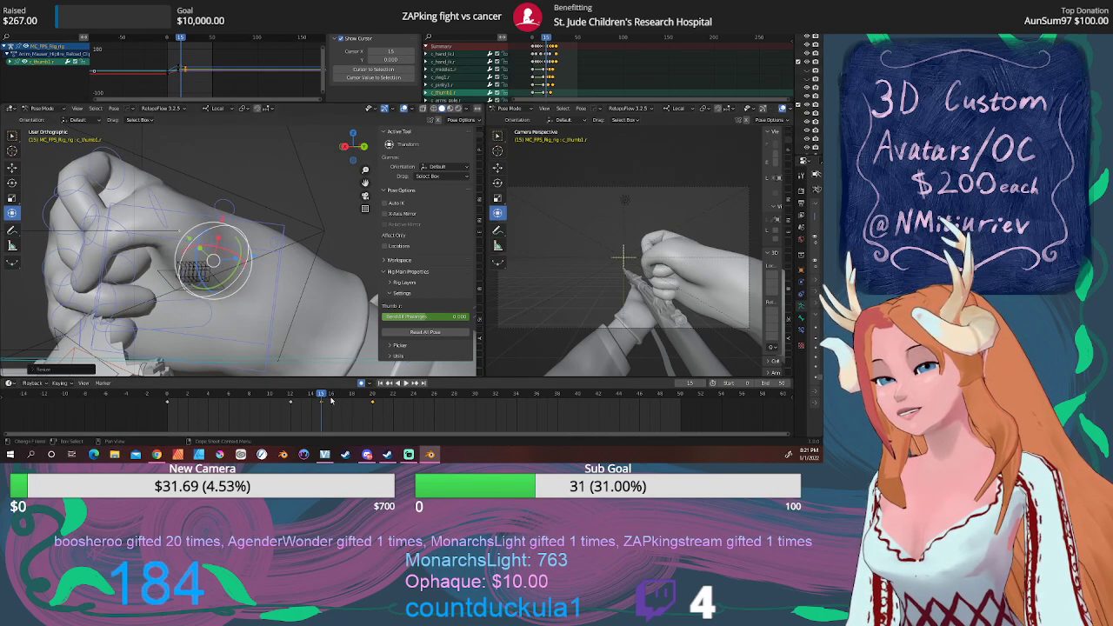
# Scale the right ring finger's base control to about 1.2 at frame 20.
pyautogui.moveTo(315, 396); pyautogui.dragTo(376, 395)
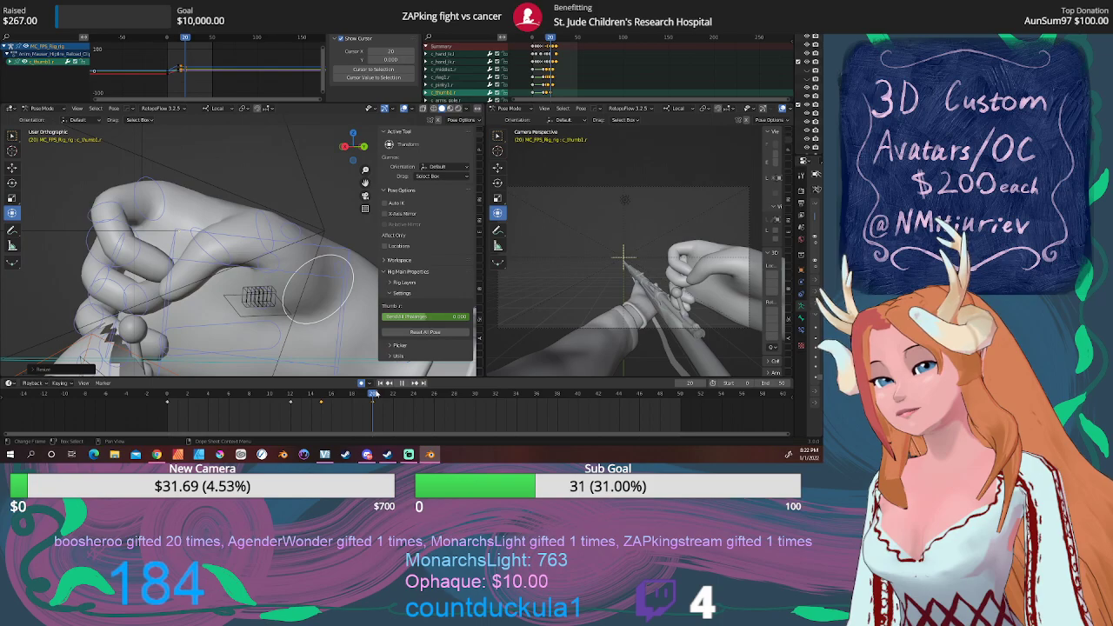
pyautogui.moveTo(327, 356); pyautogui.dragTo(276, 277, button='middle')
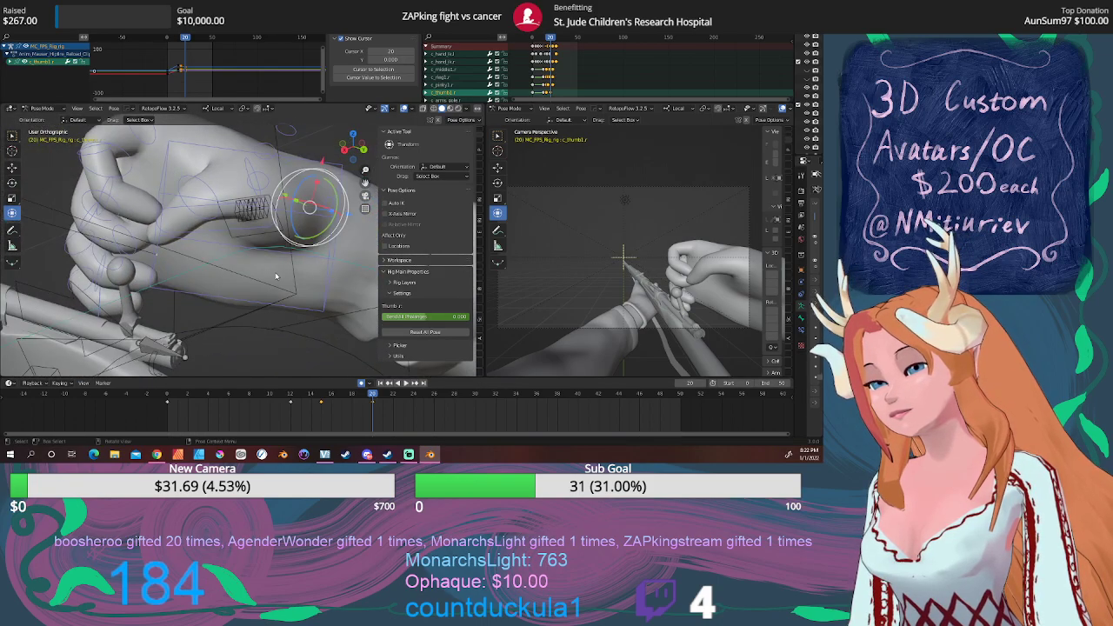
pyautogui.click(134, 256)
pyautogui.moveTo(133, 257); pyautogui.dragTo(252, 242, button='middle')
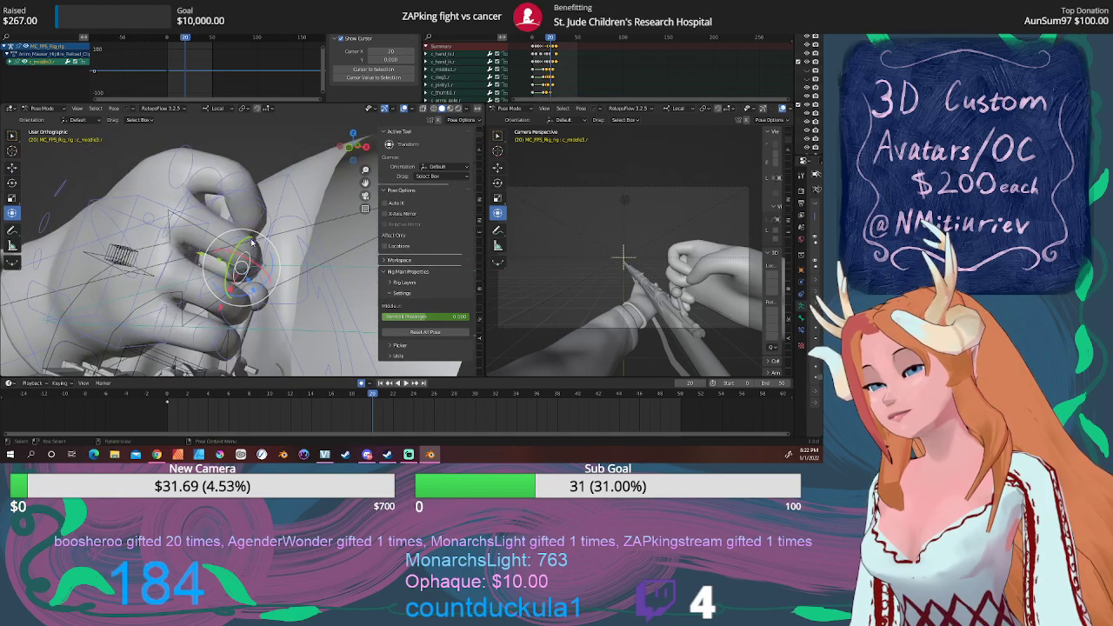
pyautogui.click(165, 272)
pyautogui.moveTo(186, 253); pyautogui.dragTo(247, 317, button='middle')
pyautogui.press('s')
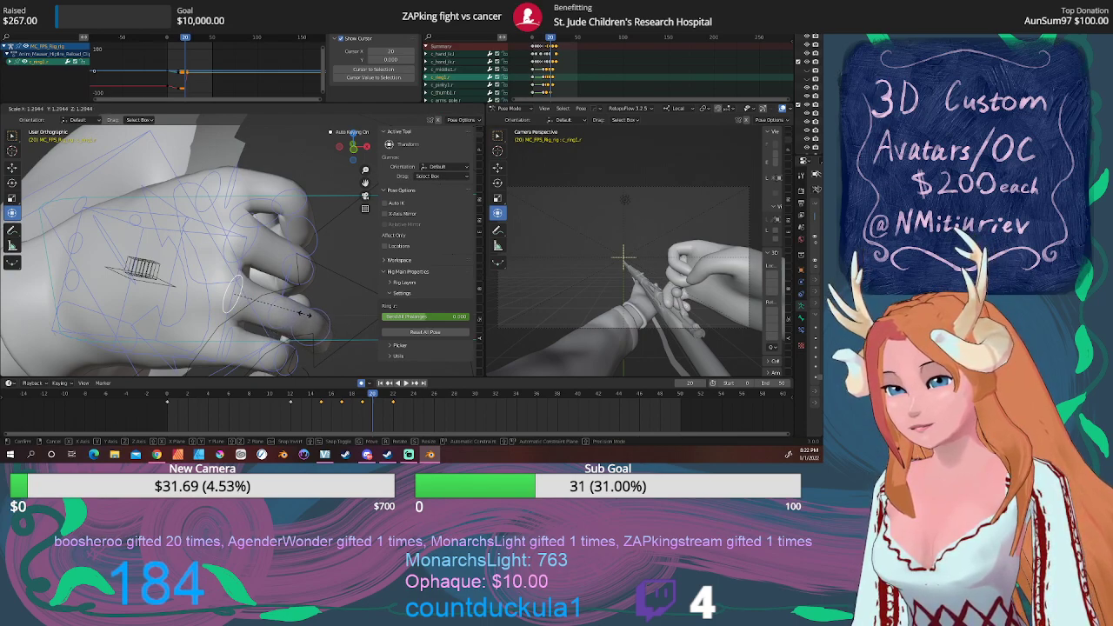
pyautogui.click(305, 318)
# Scale the right pinky's base control to about 1.21 at frame 20 and play back the animation to check the motion.
pyautogui.click(231, 348)
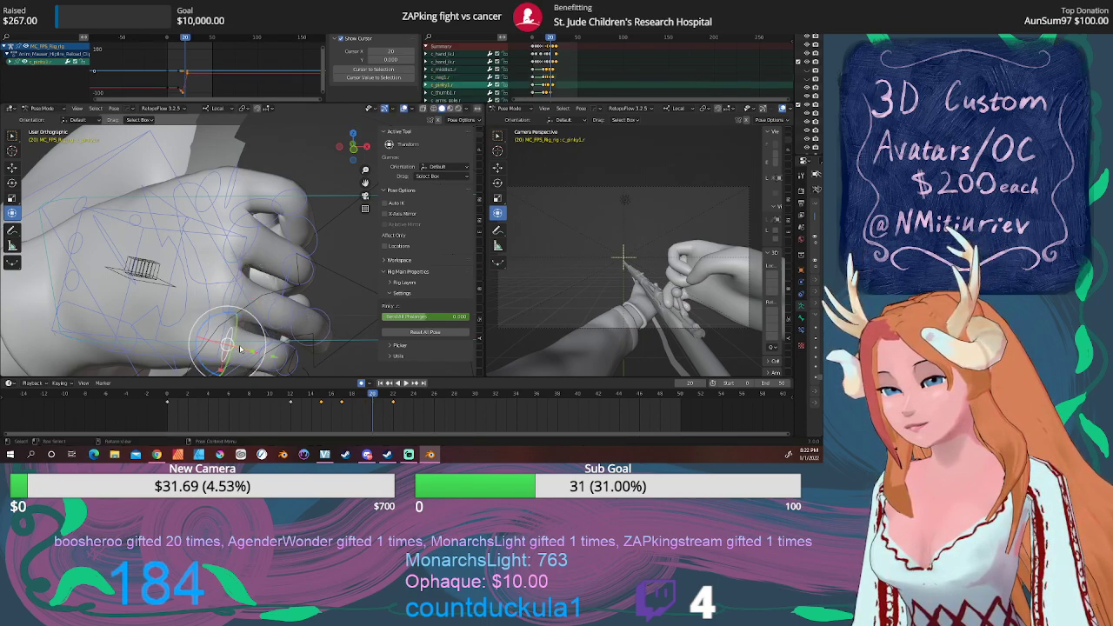
pyautogui.press('s')
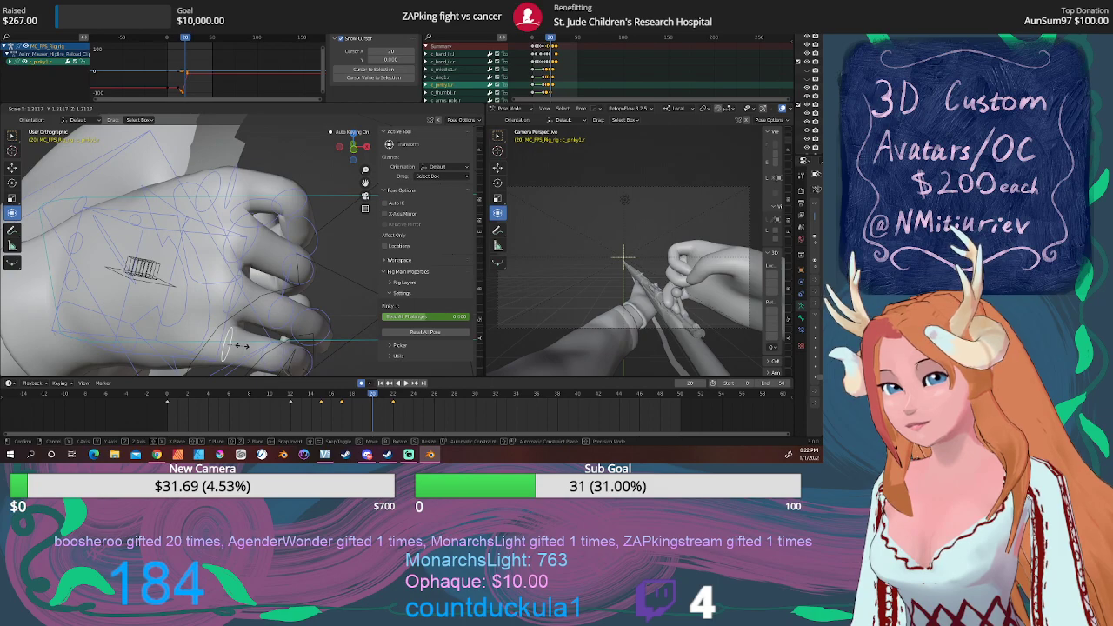
pyautogui.click(241, 346)
pyautogui.press('Left')
pyautogui.press('Left')
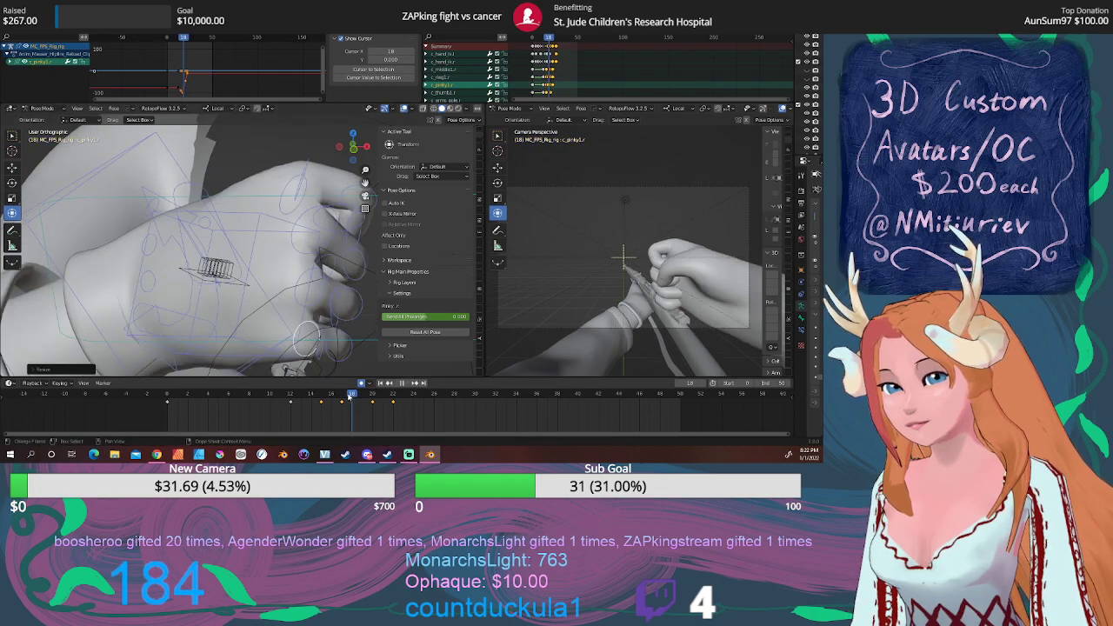
pyautogui.moveTo(348, 397)
pyautogui.mouseDown()
pyautogui.moveTo(386, 399)
pyautogui.moveTo(355, 401)
pyautogui.mouseUp()
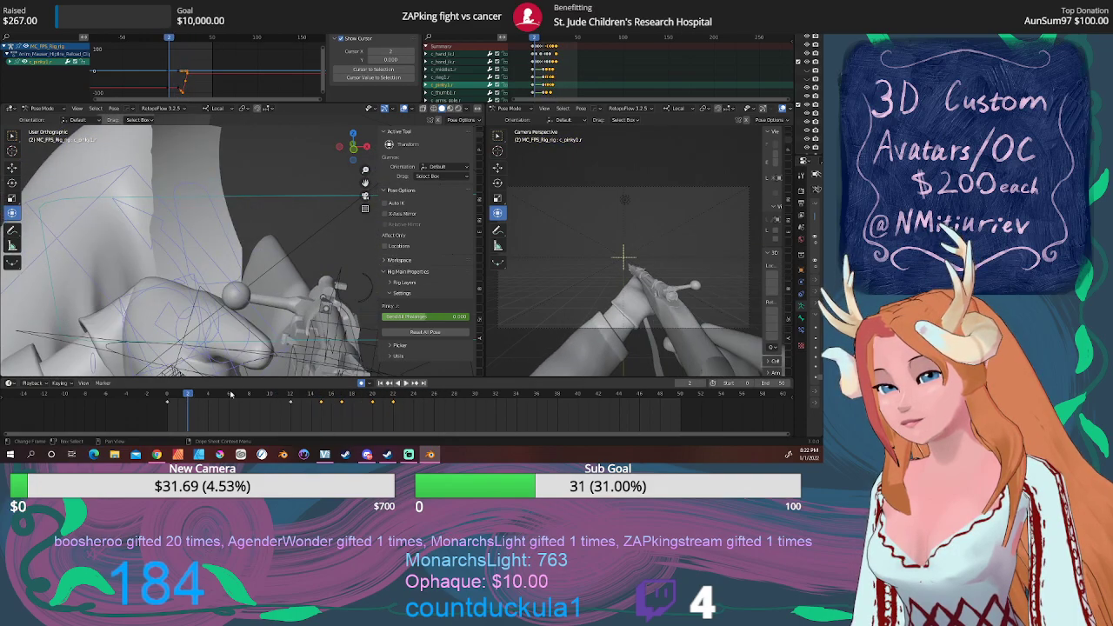
pyautogui.click(406, 383)
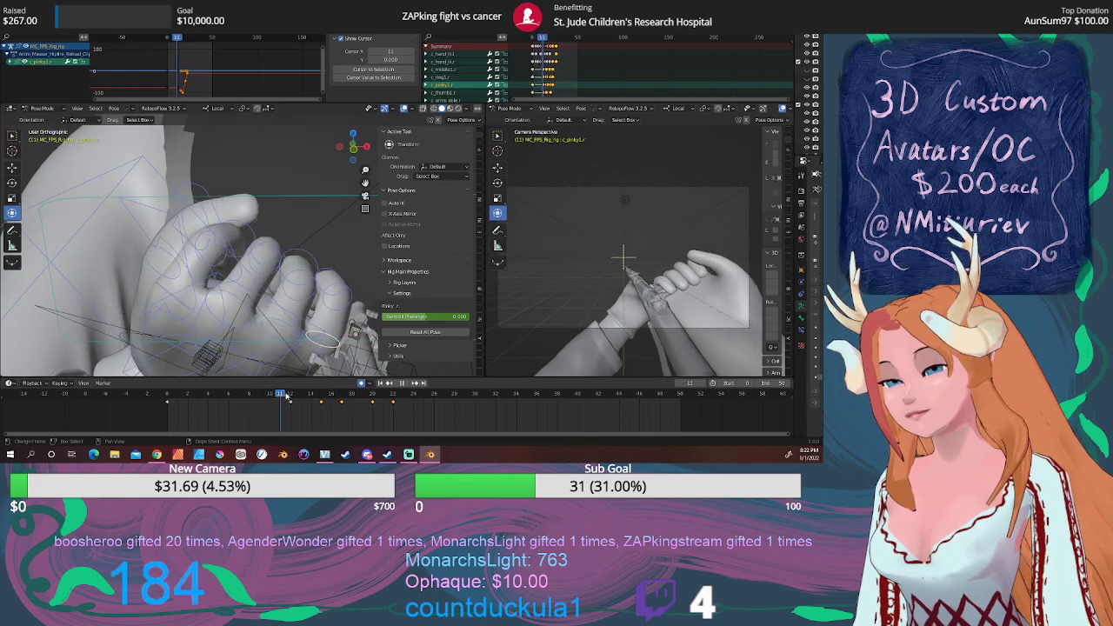
# Move the right pinky's base control about 0.01 m at frame 17 and scrub back through the animation.
pyautogui.moveTo(358, 397)
pyautogui.mouseDown()
pyautogui.moveTo(393, 397)
pyautogui.moveTo(317, 397)
pyautogui.moveTo(348, 398)
pyautogui.moveTo(322, 398)
pyautogui.moveTo(339, 398)
pyautogui.mouseUp()
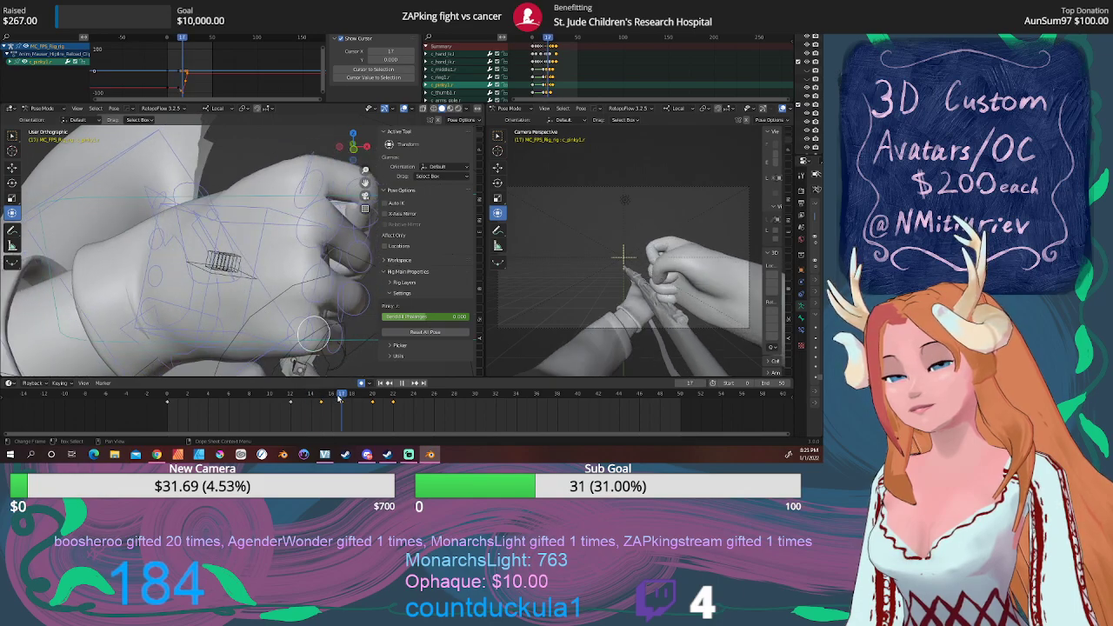
pyautogui.moveTo(335, 335); pyautogui.dragTo(185, 319, button='middle')
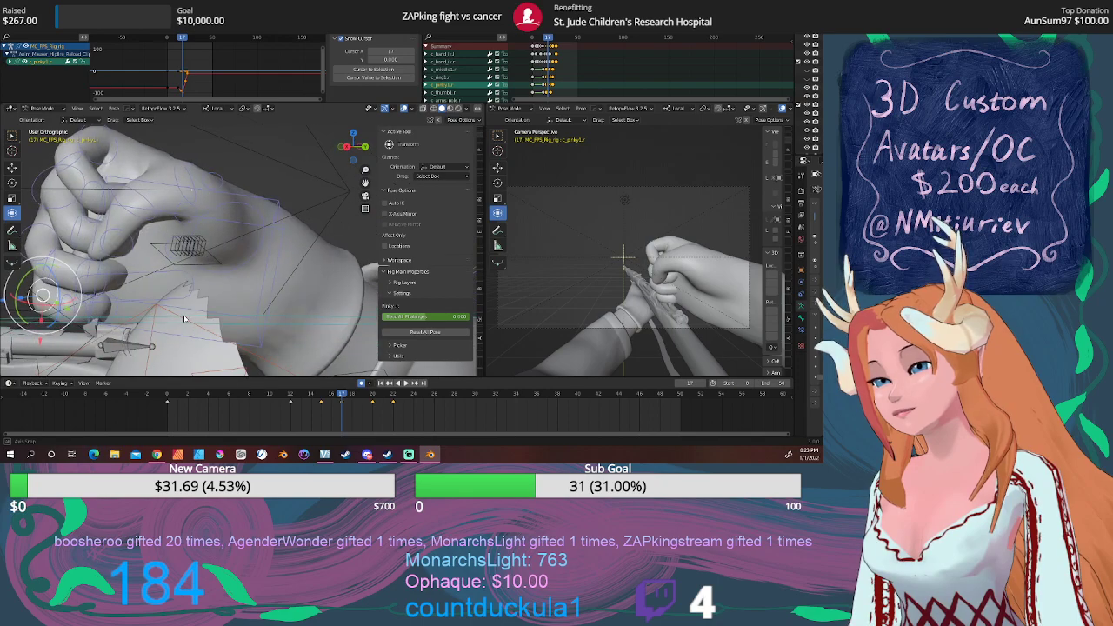
pyautogui.press('g')
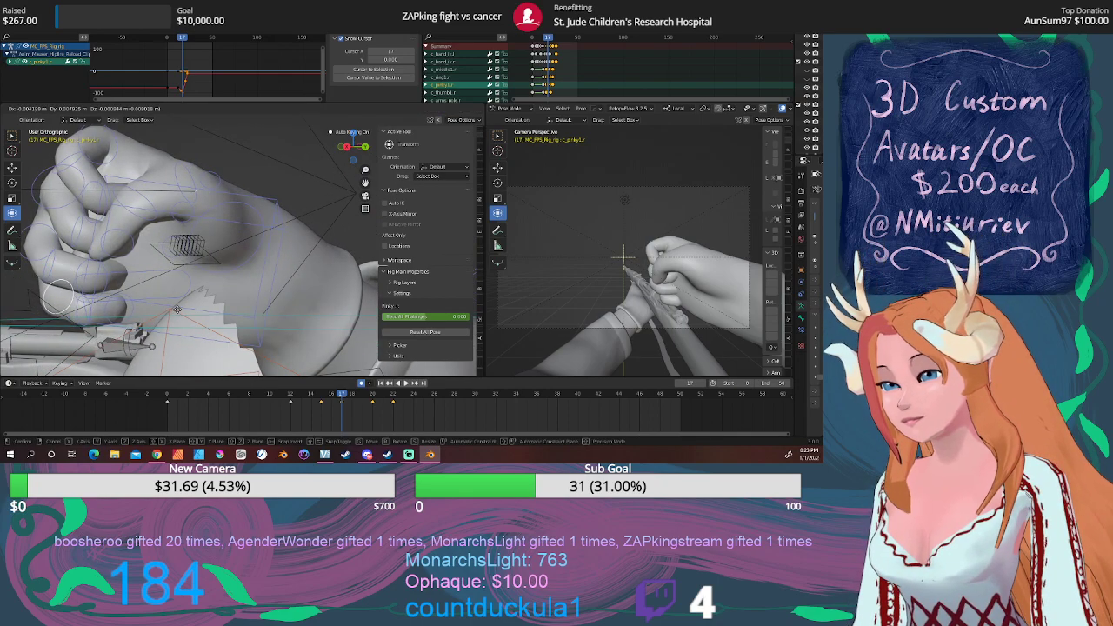
pyautogui.click(179, 309)
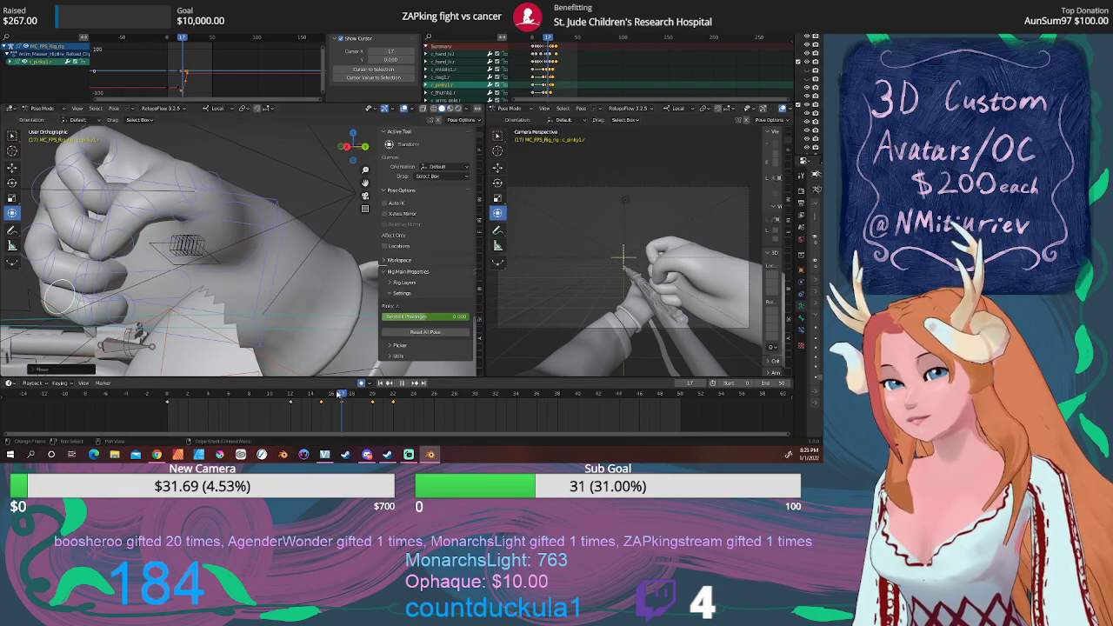
pyautogui.moveTo(340, 394); pyautogui.dragTo(239, 394)
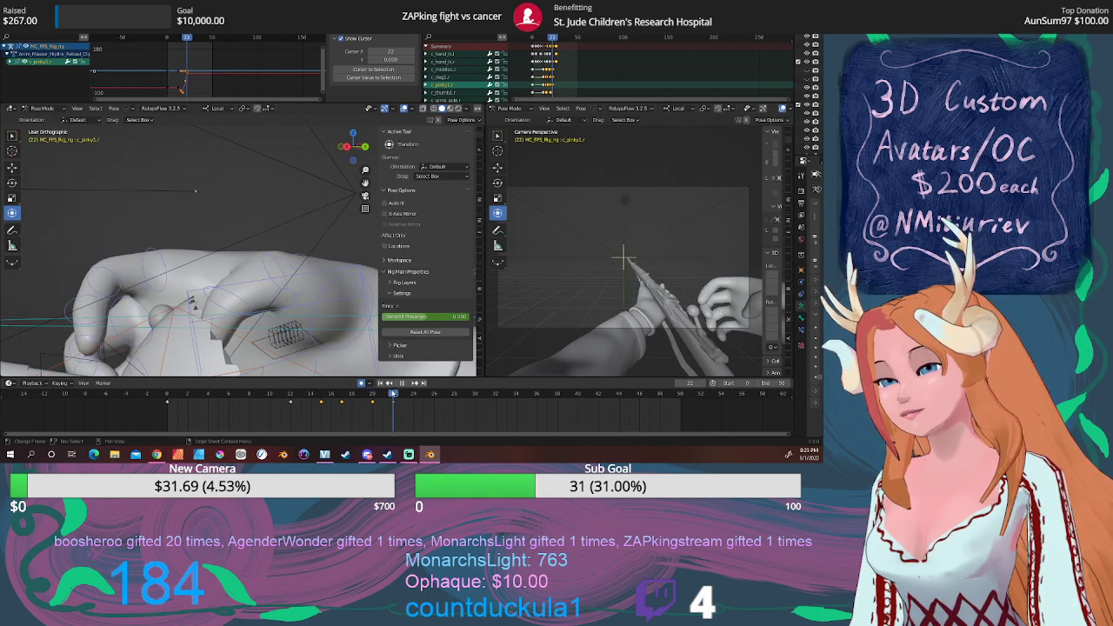
# Select the bullet clip's base bone in the right hand and clear its pose transform at frame 27.
pyautogui.moveTo(397, 394); pyautogui.dragTo(434, 393)
pyautogui.scroll(-7, 282, 320)
pyautogui.moveTo(280, 320); pyautogui.dragTo(139, 245, button='middle')
pyautogui.scroll(5, 139, 245)
pyautogui.moveTo(243, 259); pyautogui.dragTo(211, 213, button='middle')
pyautogui.click(213, 211)
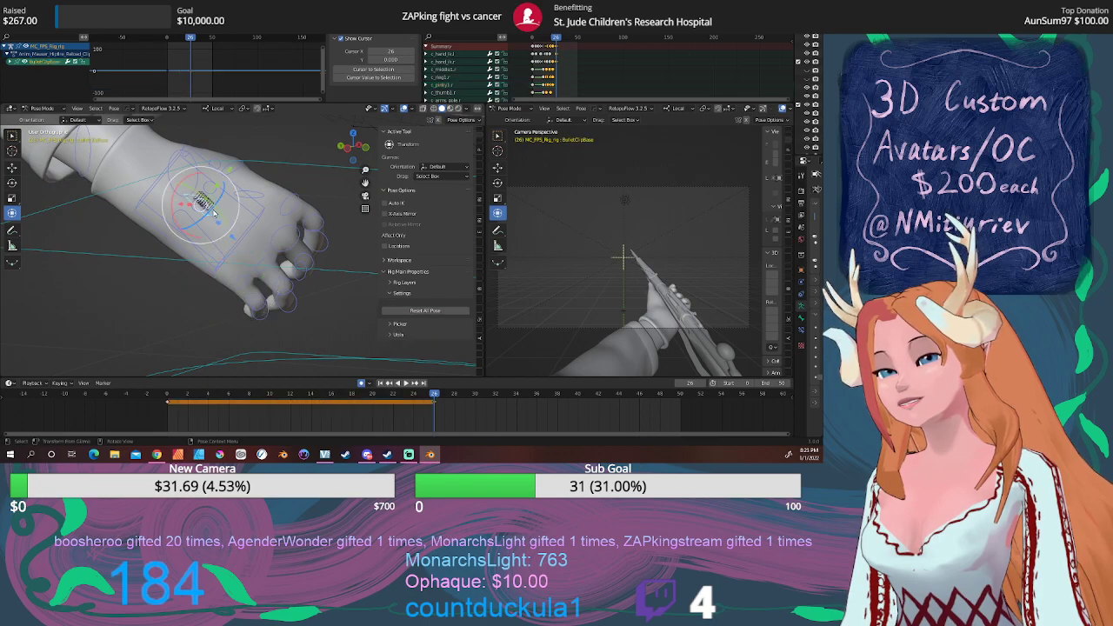
pyautogui.scroll(2, 214, 215)
pyautogui.moveTo(435, 394); pyautogui.dragTo(444, 397)
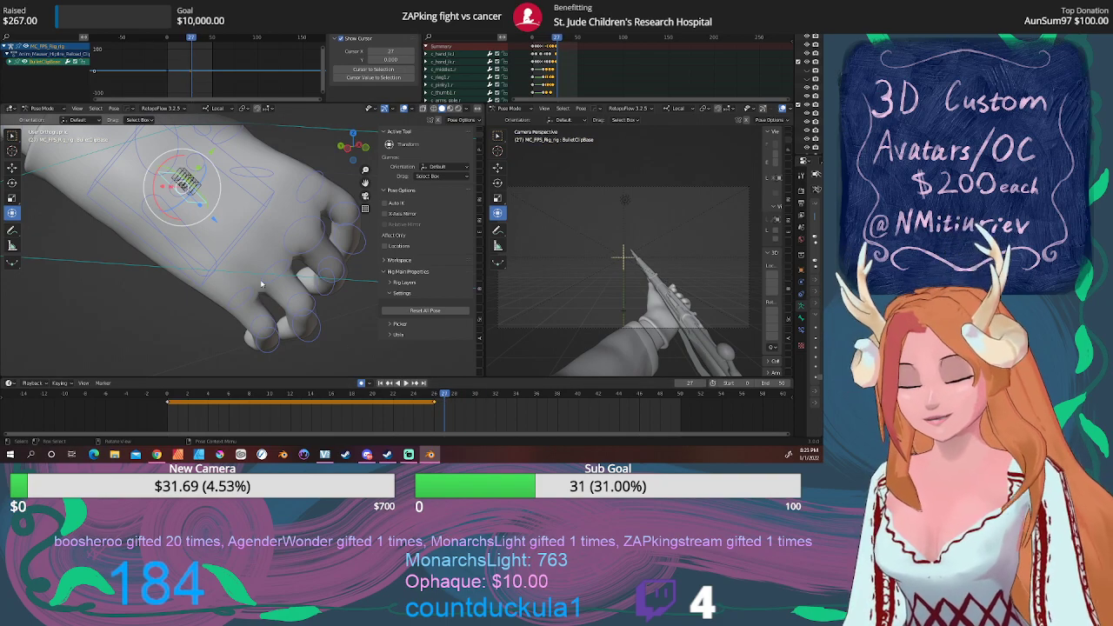
pyautogui.click(132, 109)
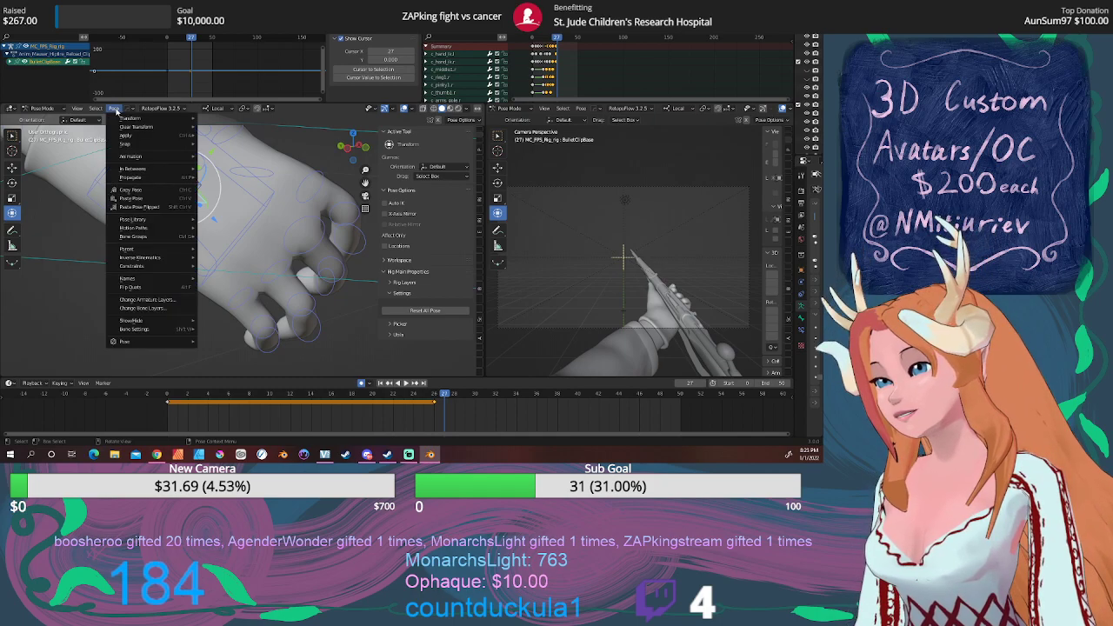
pyautogui.moveTo(166, 129)
pyautogui.click(221, 129)
pyautogui.scroll(-8, 221, 128)
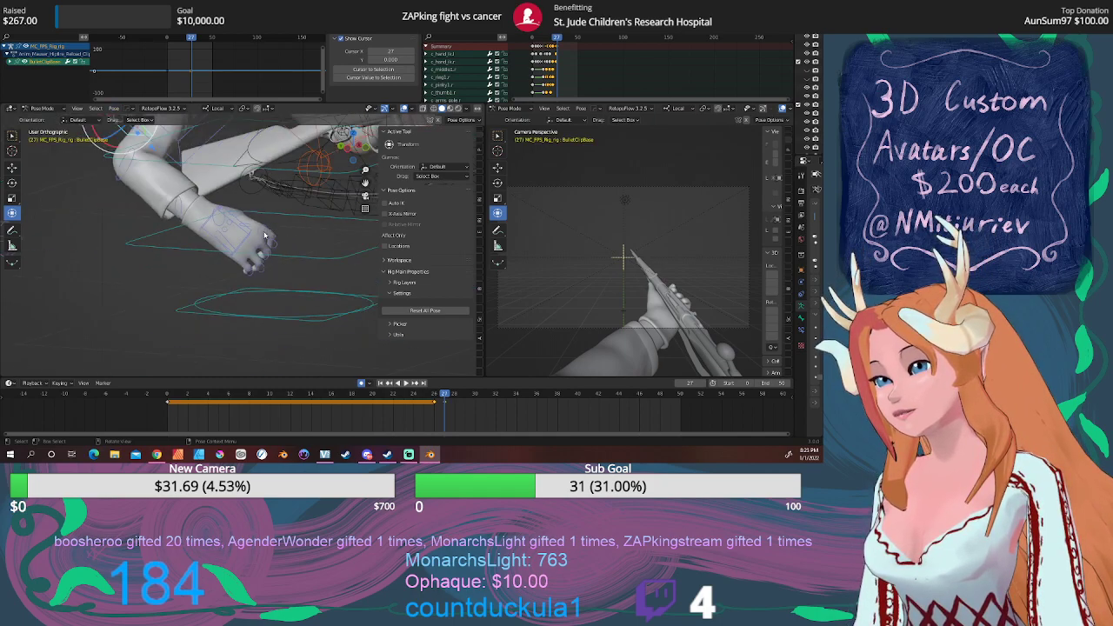
pyautogui.scroll(3, 218, 251)
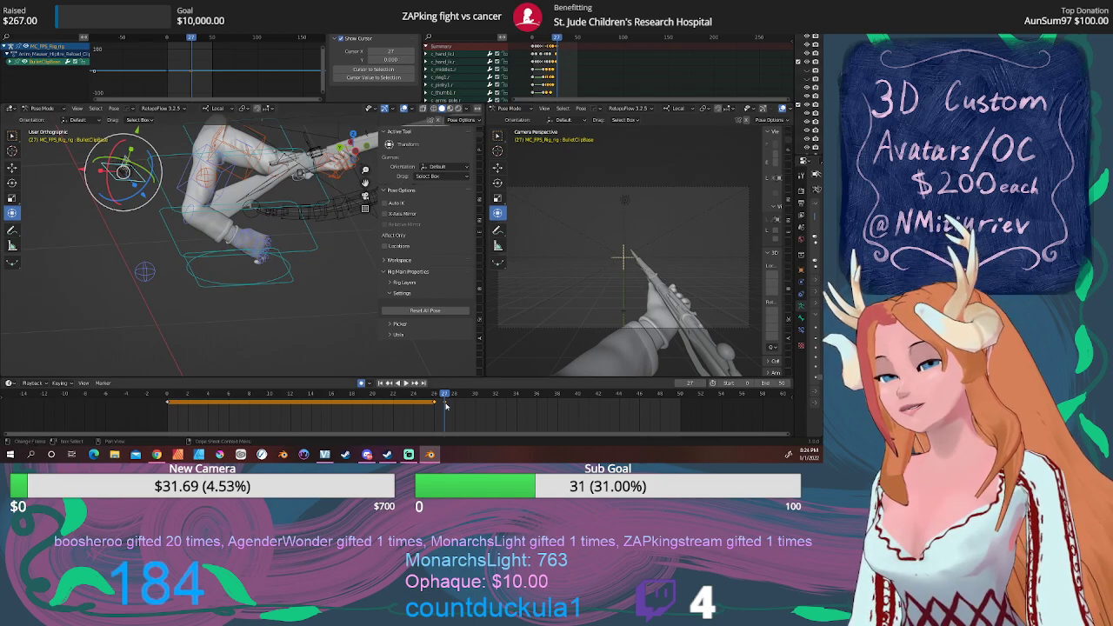
# Clear only the scale of the bullet clip's base bone at frame 27.
pyautogui.press('x')
pyautogui.click(416, 404)
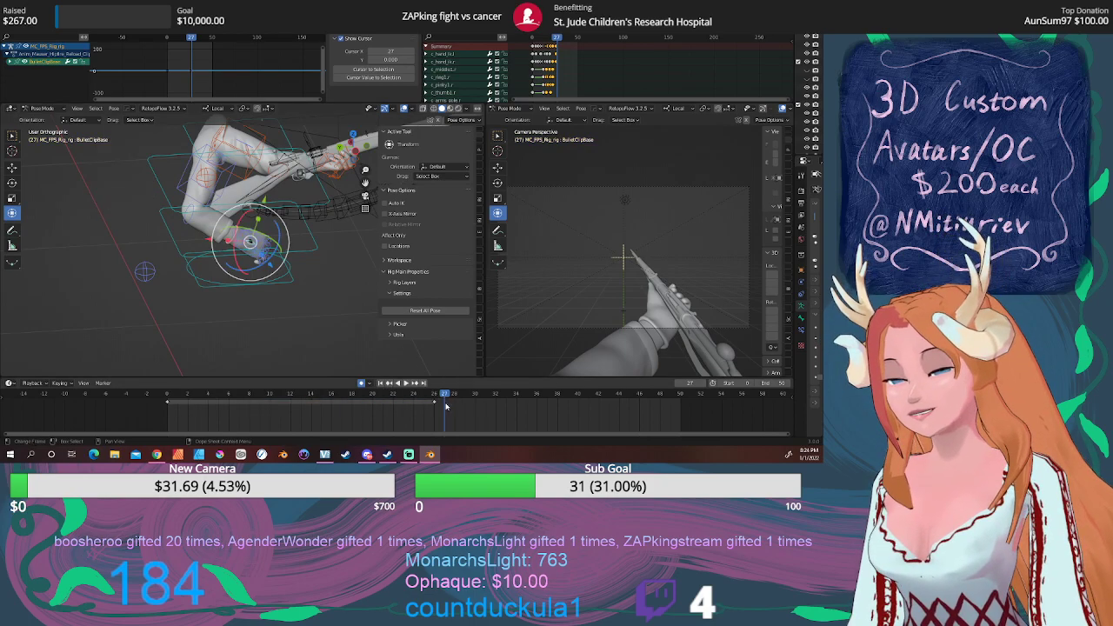
pyautogui.scroll(5, 217, 174)
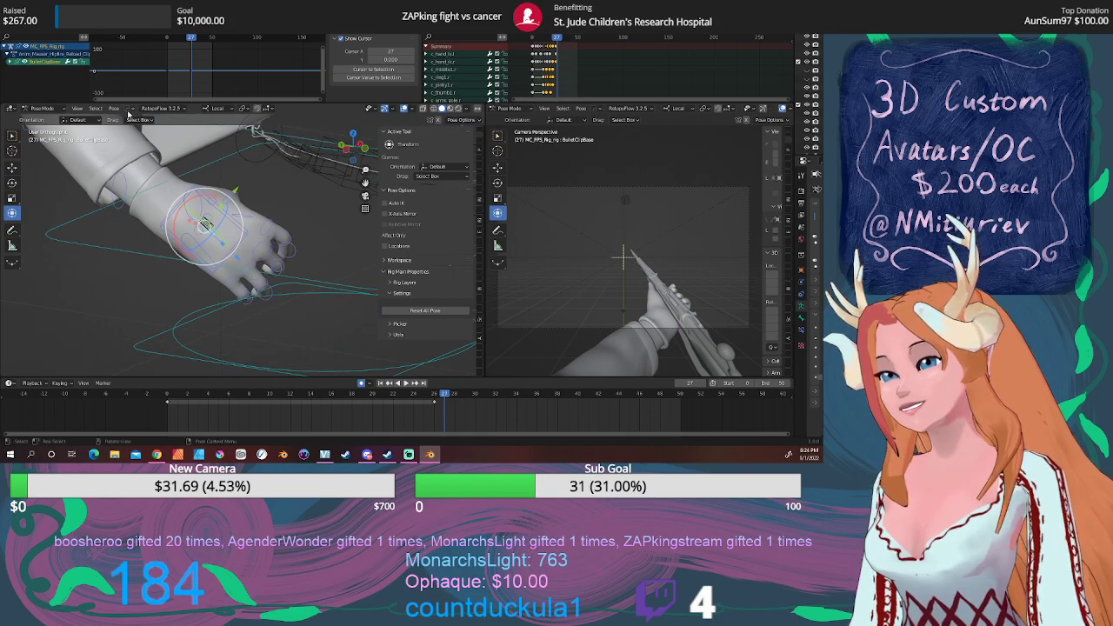
pyautogui.click(115, 108)
pyautogui.moveTo(128, 128)
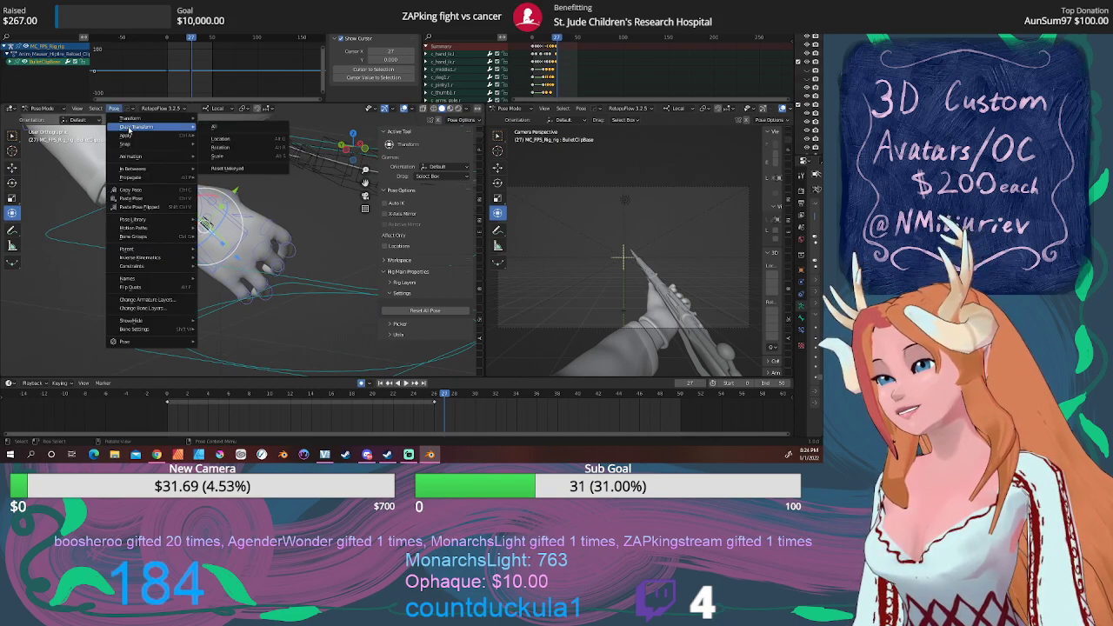
pyautogui.click(232, 157)
# Rotate the bullet clip's base bone across the right hand and move it toward the palm at frame 27.
pyautogui.moveTo(258, 223); pyautogui.dragTo(238, 222, button='middle')
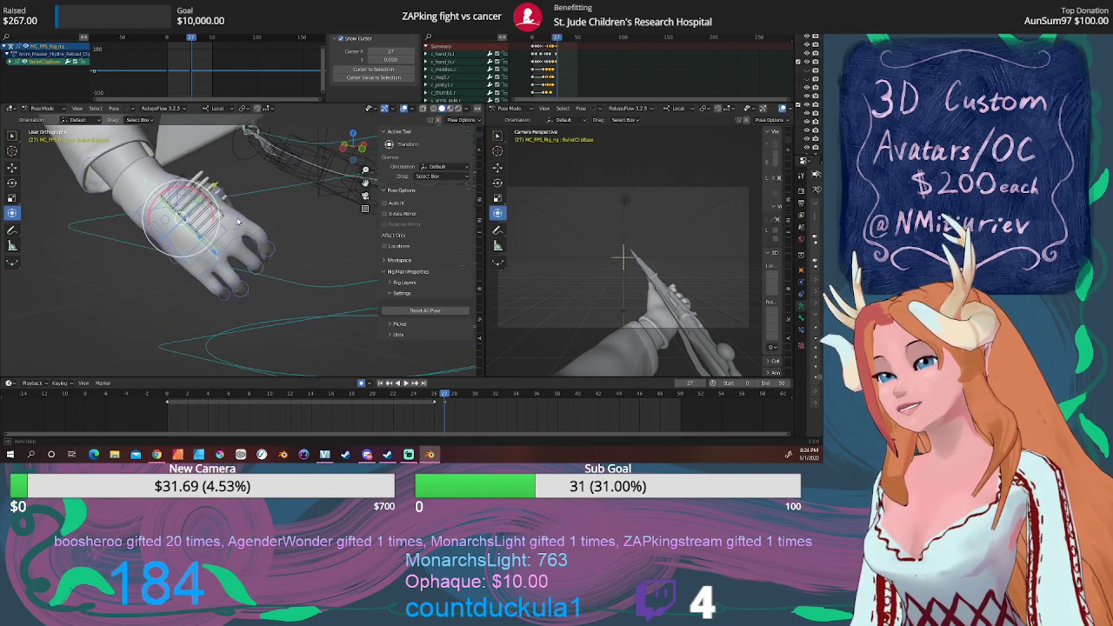
pyautogui.press('r')
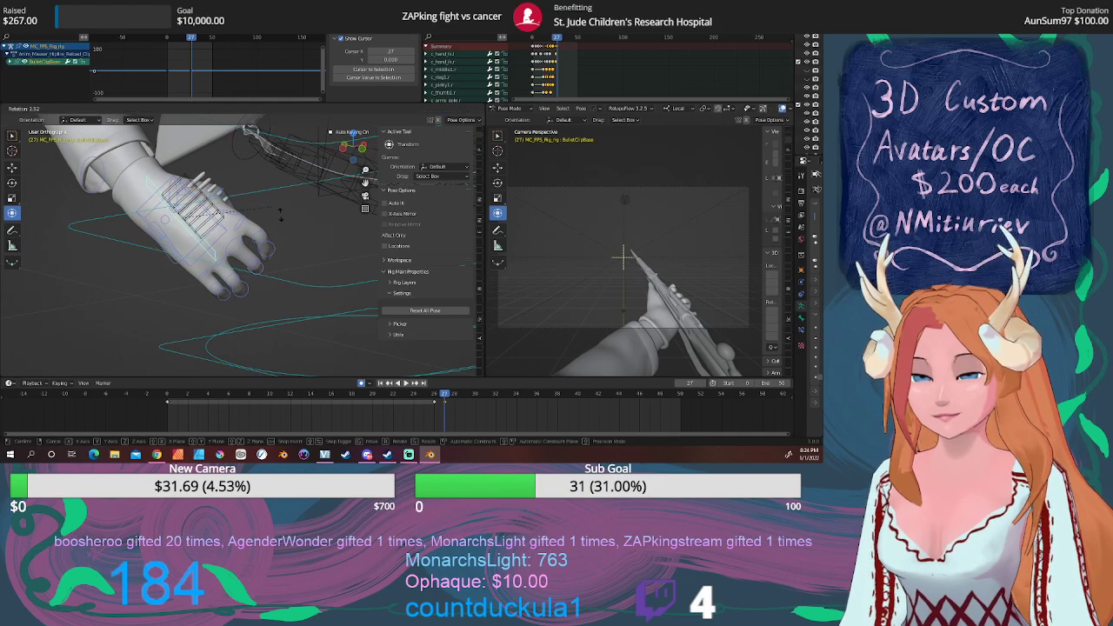
pyautogui.click(198, 368)
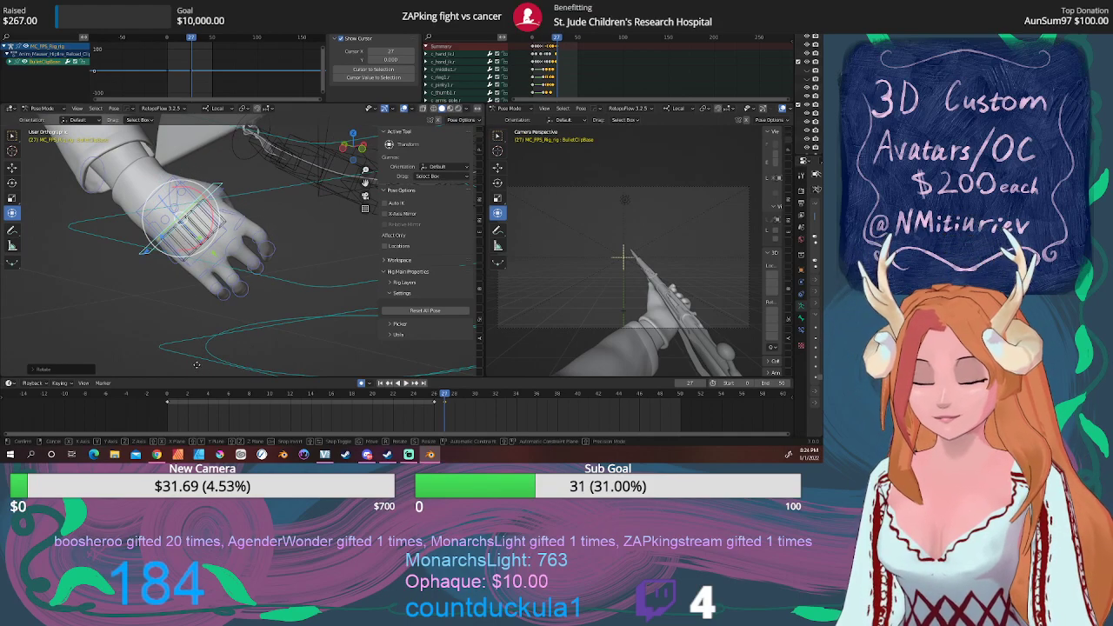
pyautogui.press('g')
pyautogui.click(239, 366)
# Move the bullet clip's base bone between the right thumb and fingers, by about 0.012 m and another 0.013 m.
pyautogui.moveTo(239, 366); pyautogui.dragTo(159, 252, button='middle')
pyautogui.press('g')
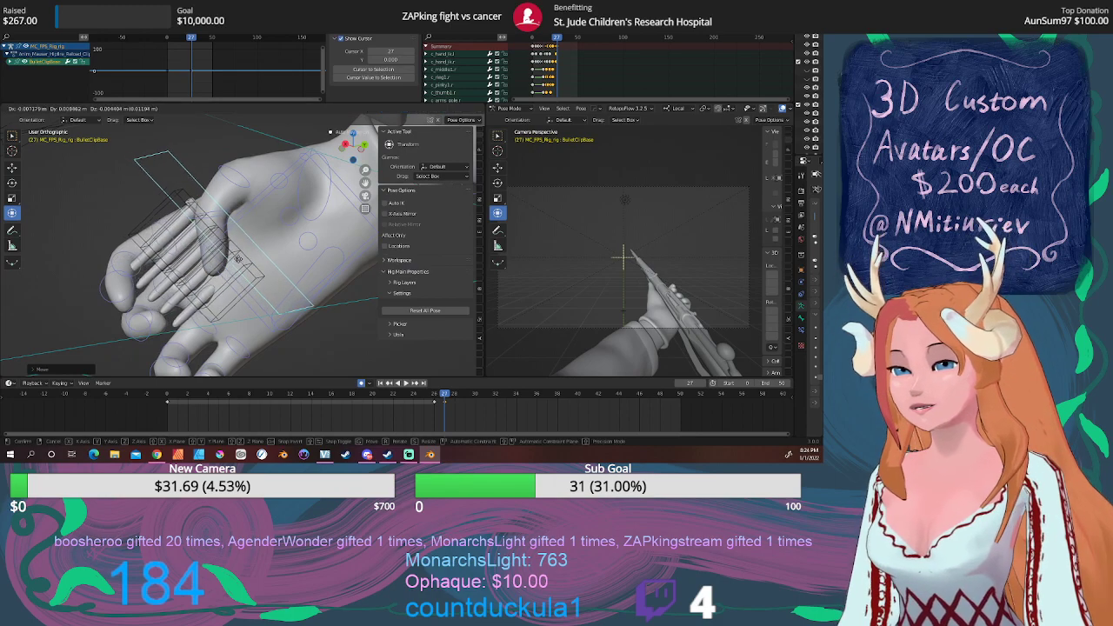
pyautogui.click(240, 257)
pyautogui.moveTo(214, 261); pyautogui.dragTo(234, 277, button='middle')
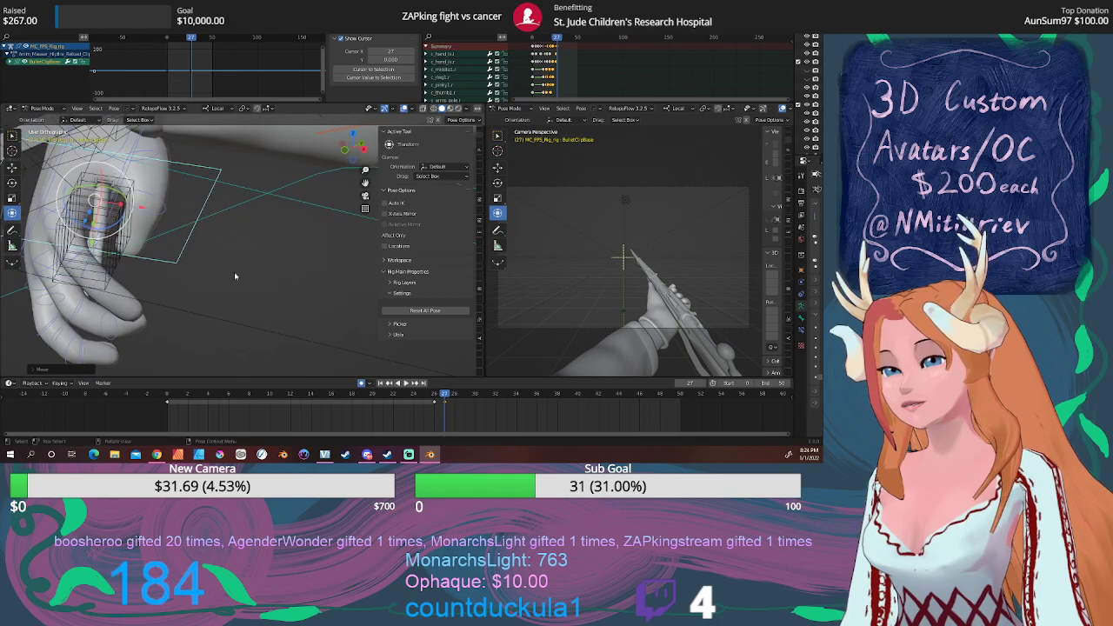
pyautogui.press('g')
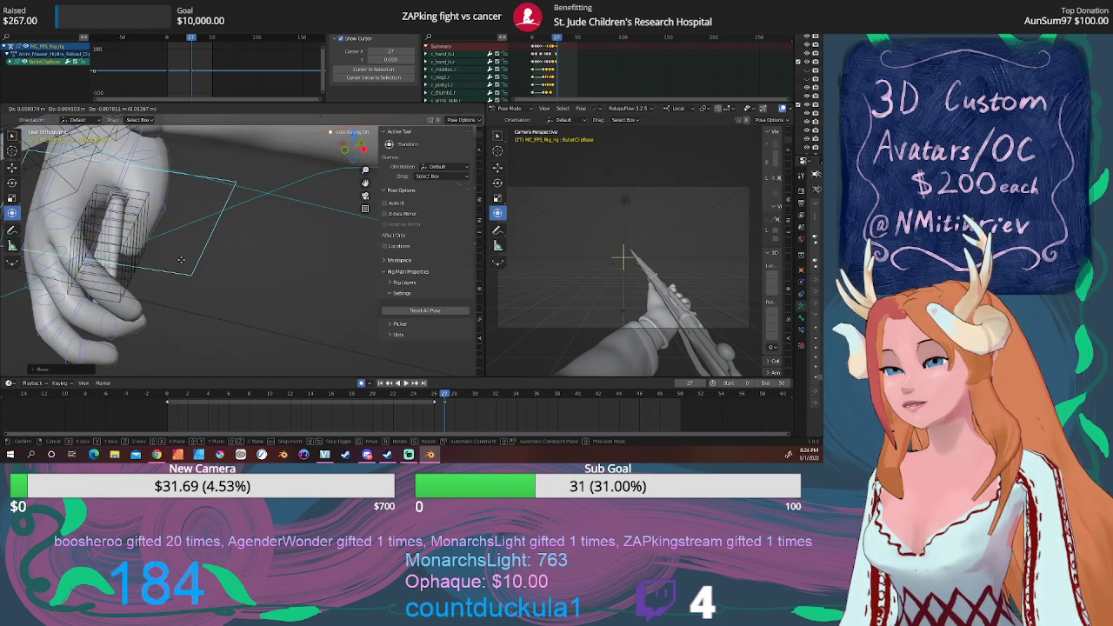
pyautogui.click(176, 272)
# Tilt the bullet clip's base bone to match the right hand's grip and move it about 0.016 m.
pyautogui.moveTo(176, 272); pyautogui.dragTo(174, 309, button='middle')
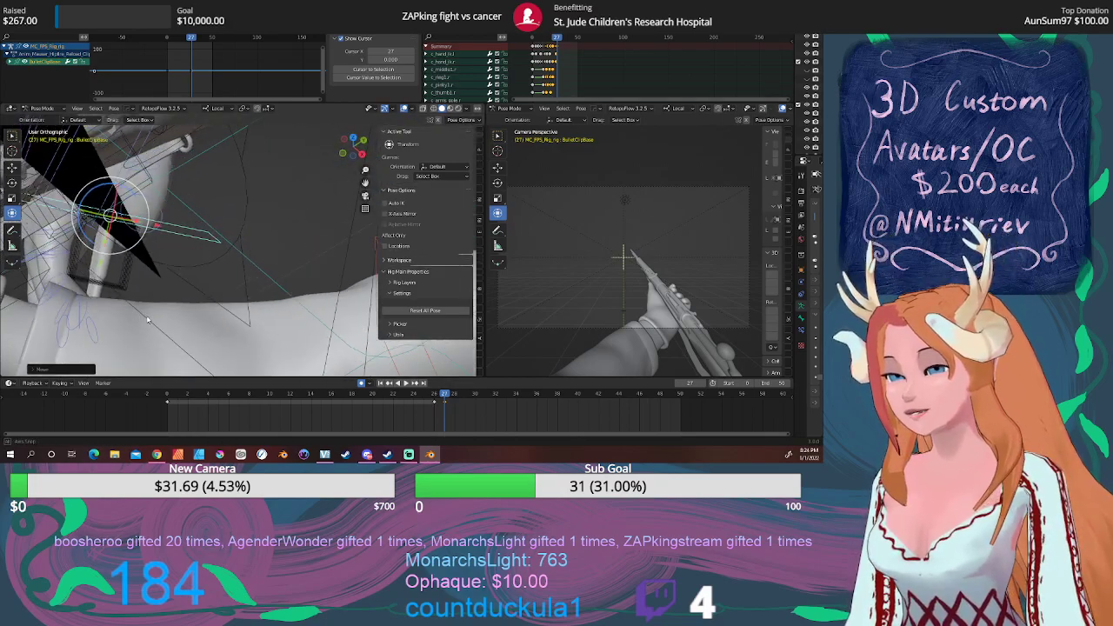
pyautogui.press('r')
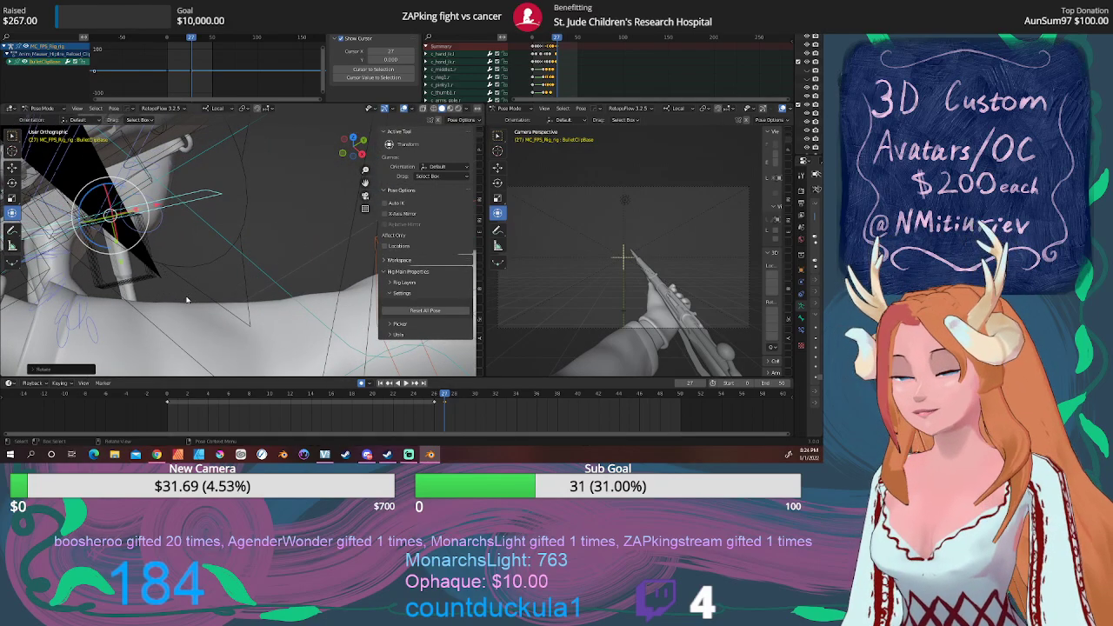
pyautogui.press('g')
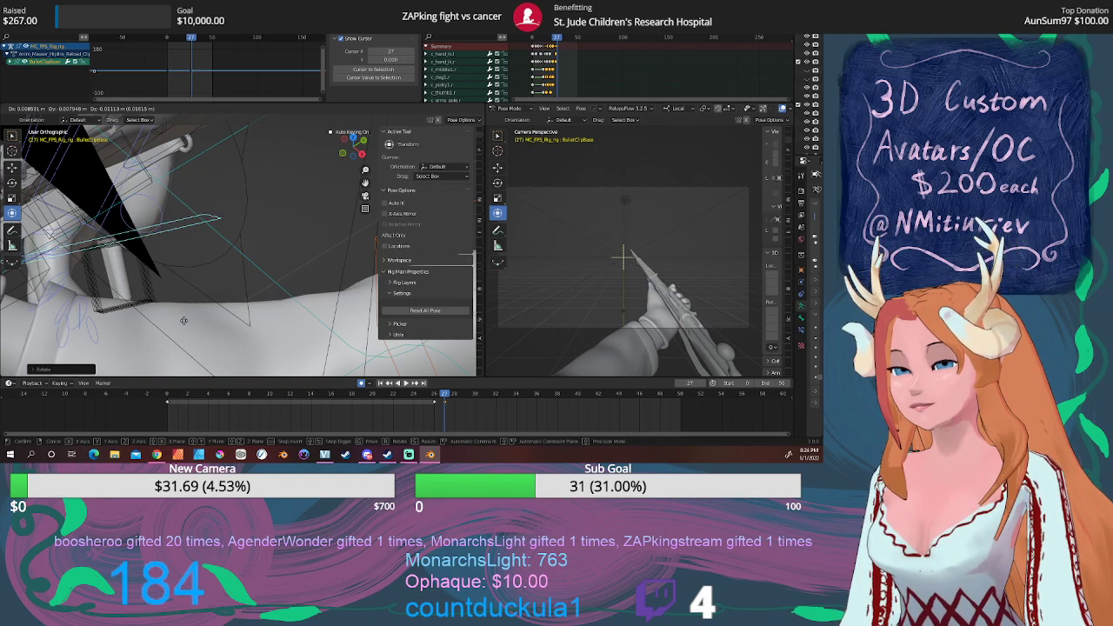
pyautogui.click(184, 320)
# Shift the bullet clip's last two keyframes one frame earlier, to frames 25 and 26.
pyautogui.moveTo(189, 323); pyautogui.dragTo(245, 246, button='middle')
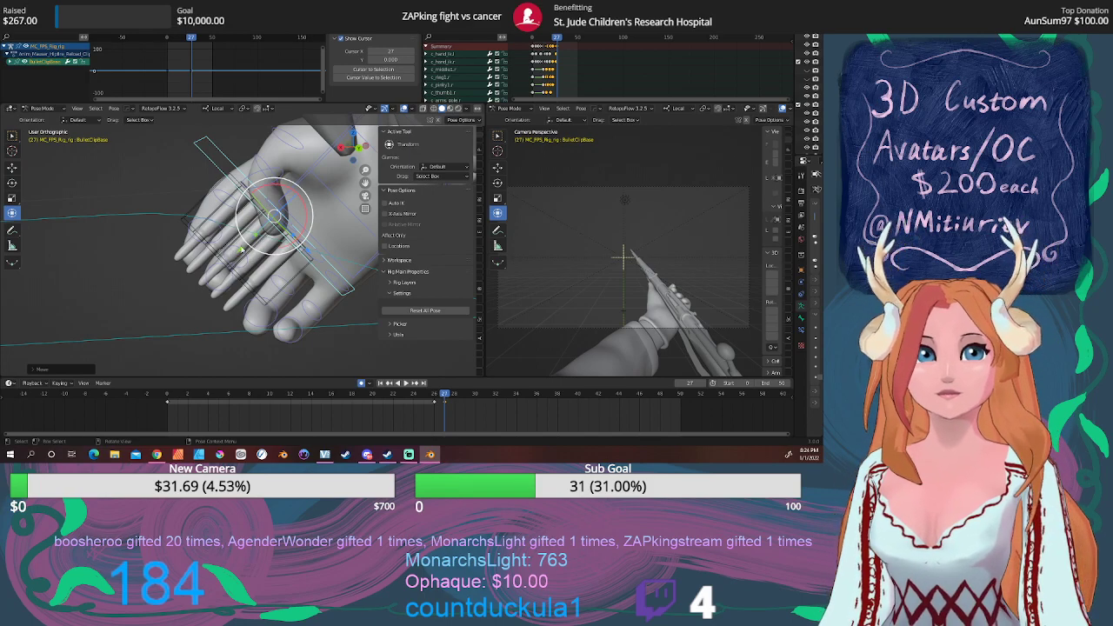
pyautogui.moveTo(153, 235); pyautogui.dragTo(122, 233, button='middle')
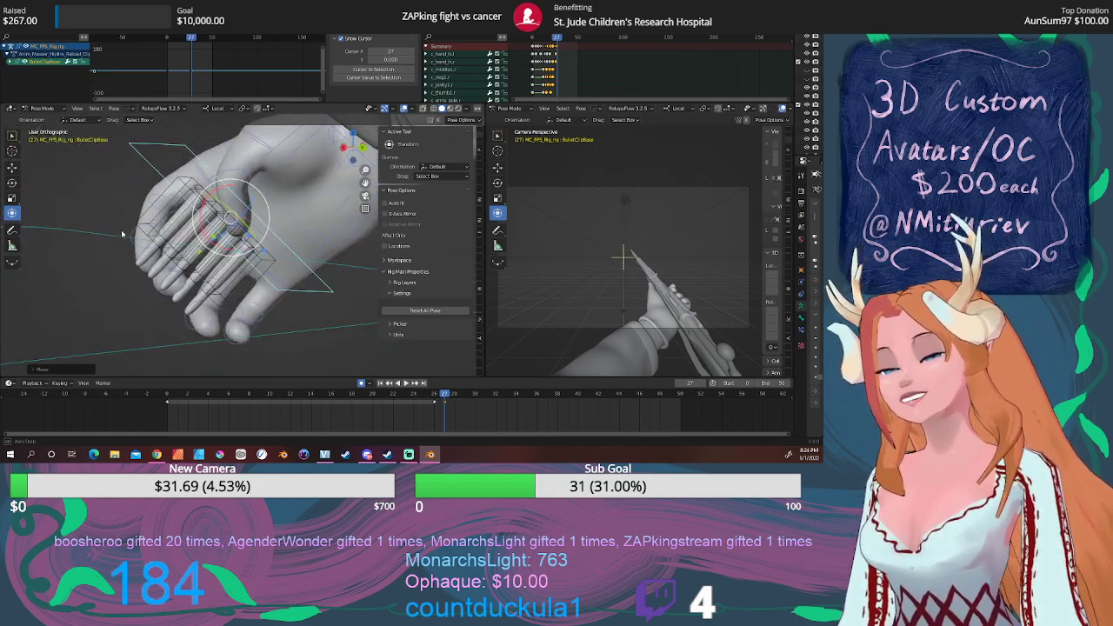
pyautogui.click(282, 287)
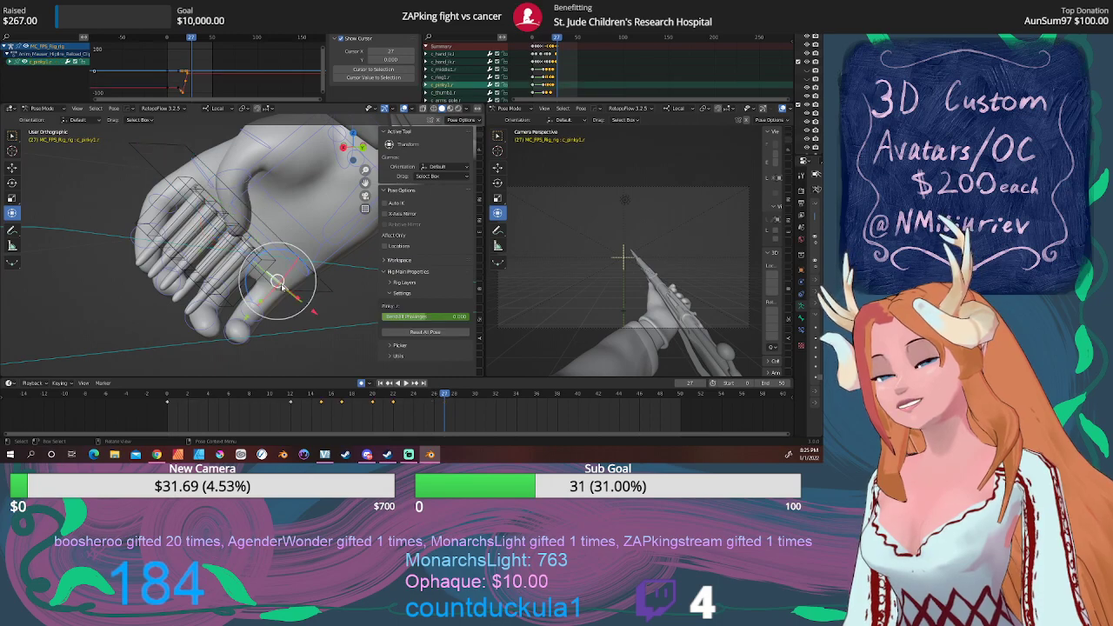
pyautogui.press('space')
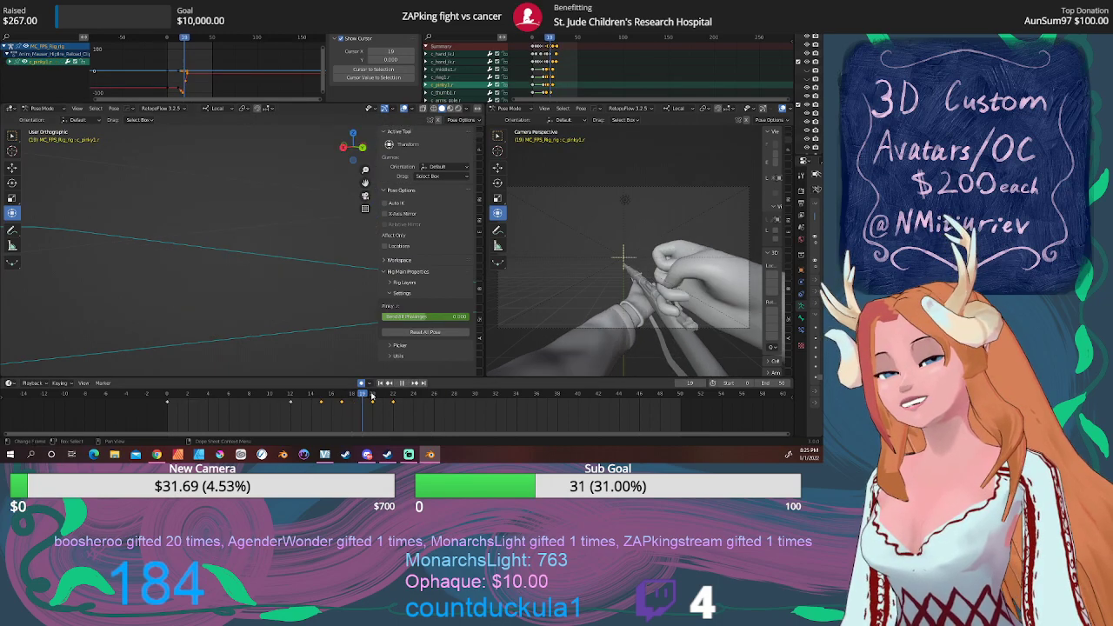
pyautogui.moveTo(432, 396); pyautogui.dragTo(436, 396)
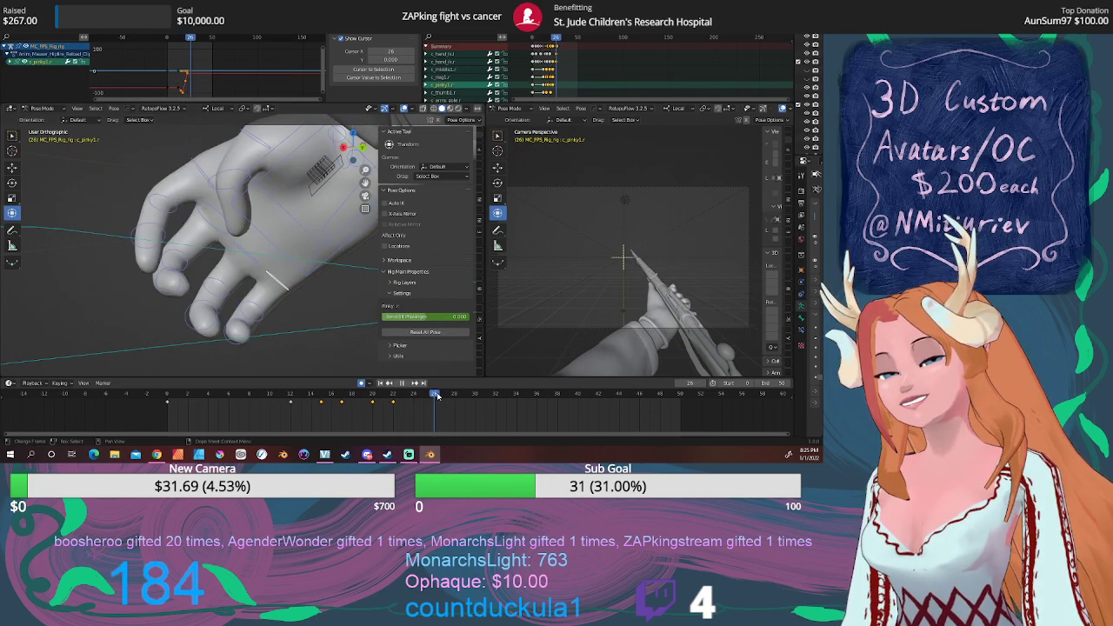
pyautogui.click(313, 202)
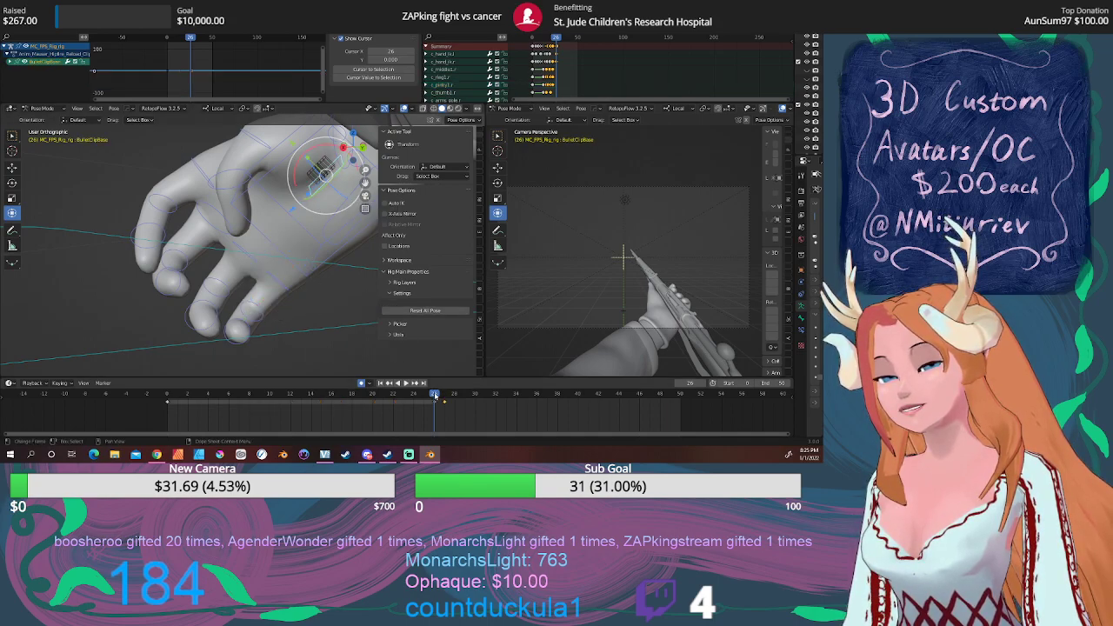
pyautogui.moveTo(434, 396); pyautogui.dragTo(445, 398)
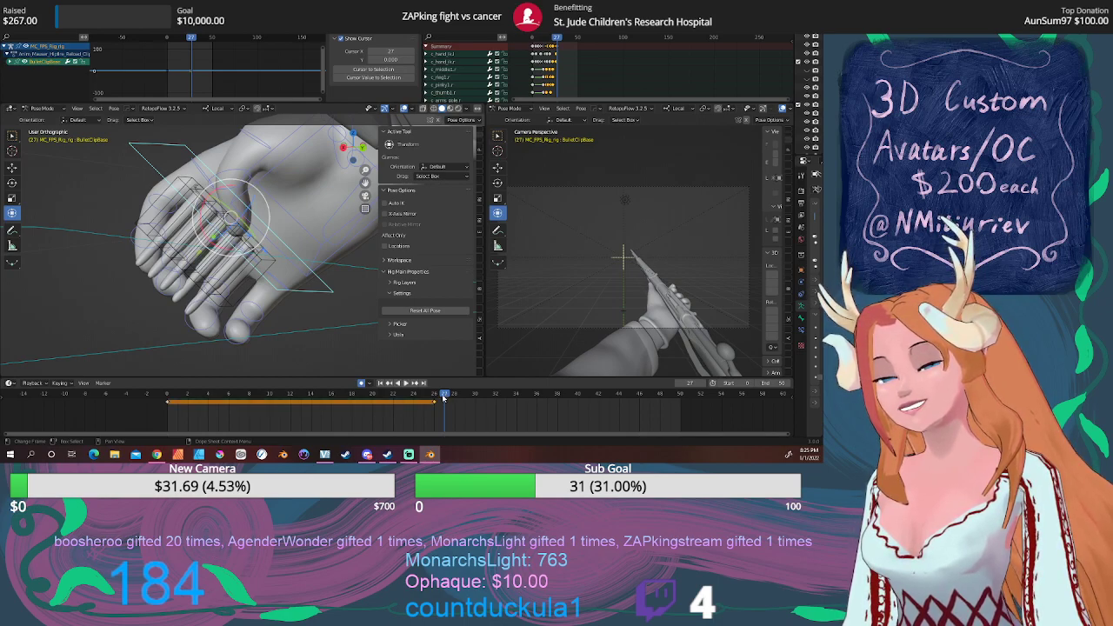
pyautogui.moveTo(443, 398); pyautogui.dragTo(434, 396)
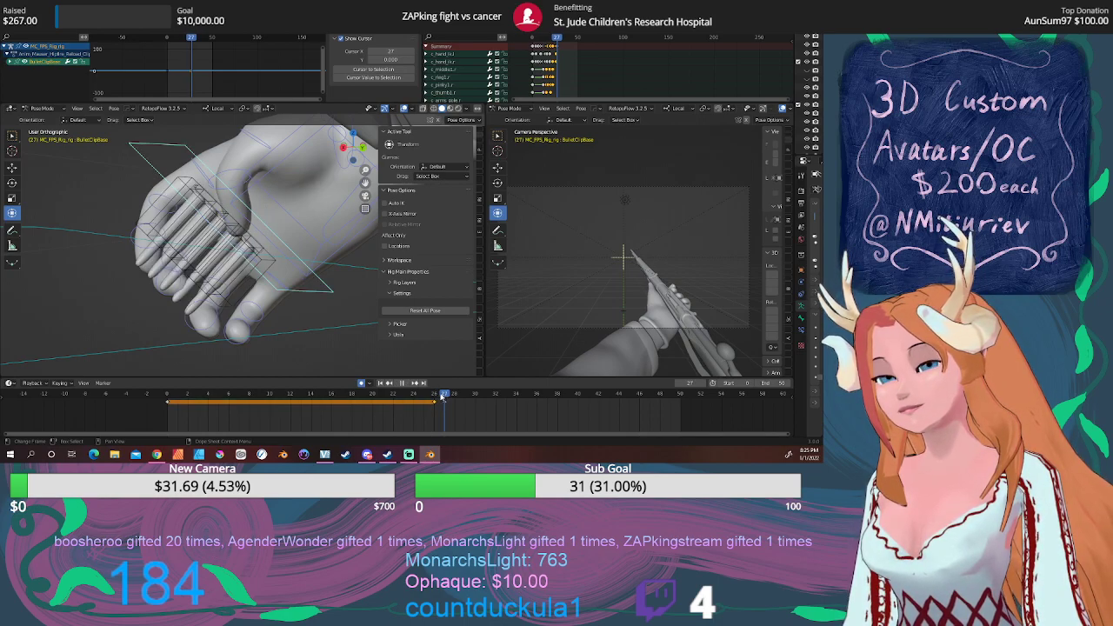
pyautogui.moveTo(435, 406)
pyautogui.mouseDown()
pyautogui.moveTo(403, 395)
pyautogui.moveTo(434, 393)
pyautogui.mouseUp()
pyautogui.click(434, 407)
# Scale the right ring finger's base control at frame 26 to adjust its curl around the bullet clip.
pyautogui.moveTo(101, 310); pyautogui.dragTo(304, 282, button='middle')
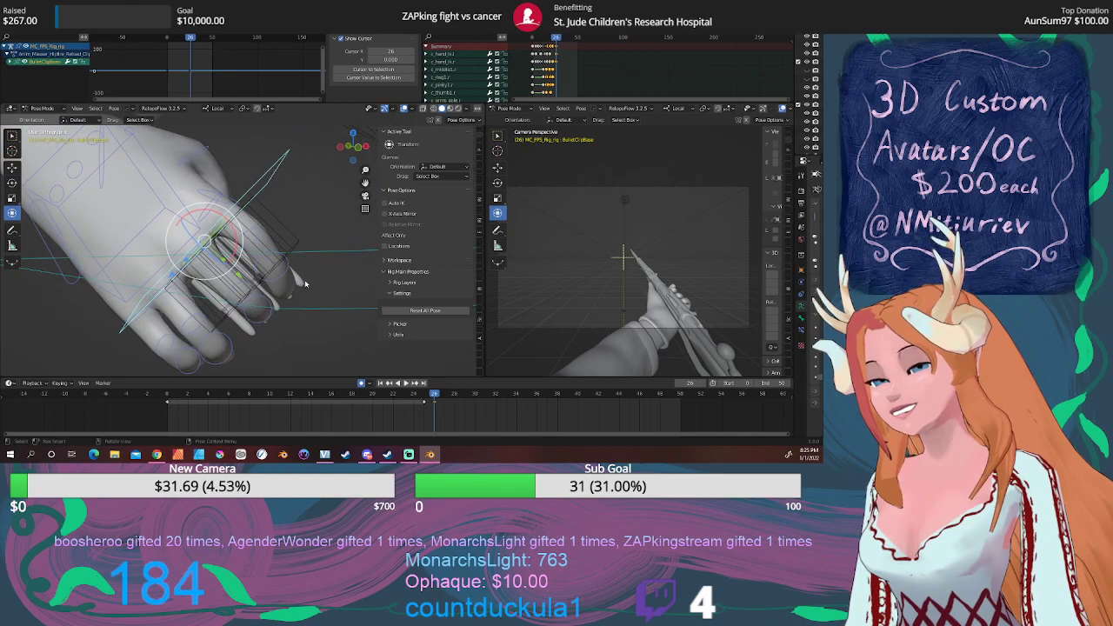
pyautogui.click(169, 293)
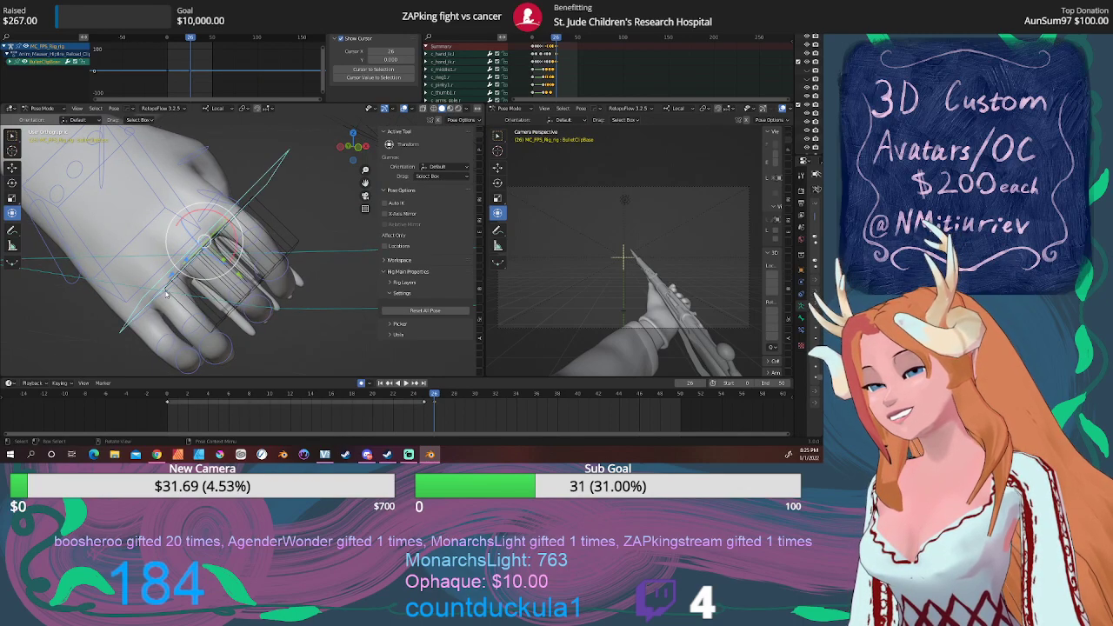
pyautogui.click(178, 295)
pyautogui.click(191, 300)
pyautogui.moveTo(192, 299); pyautogui.dragTo(311, 299, button='middle')
pyautogui.press('s')
pyautogui.click(258, 322)
# Rotate the right ring finger's base control about -11° around its local X axis at frame 26.
pyautogui.press('r')
pyautogui.press('x')
pyautogui.press('x')
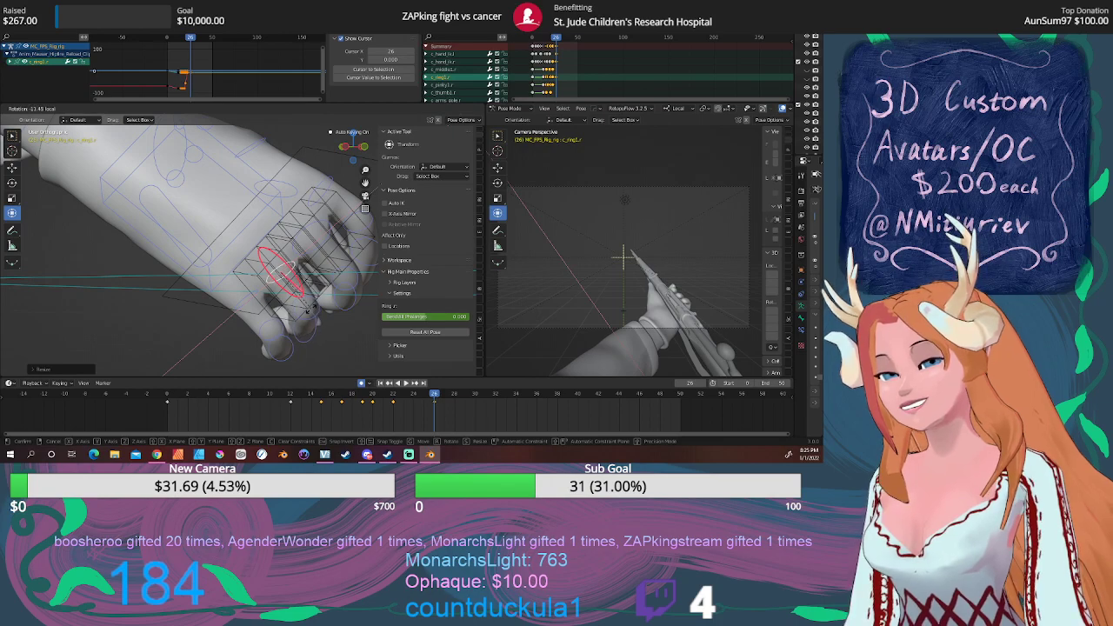
pyautogui.click(274, 327)
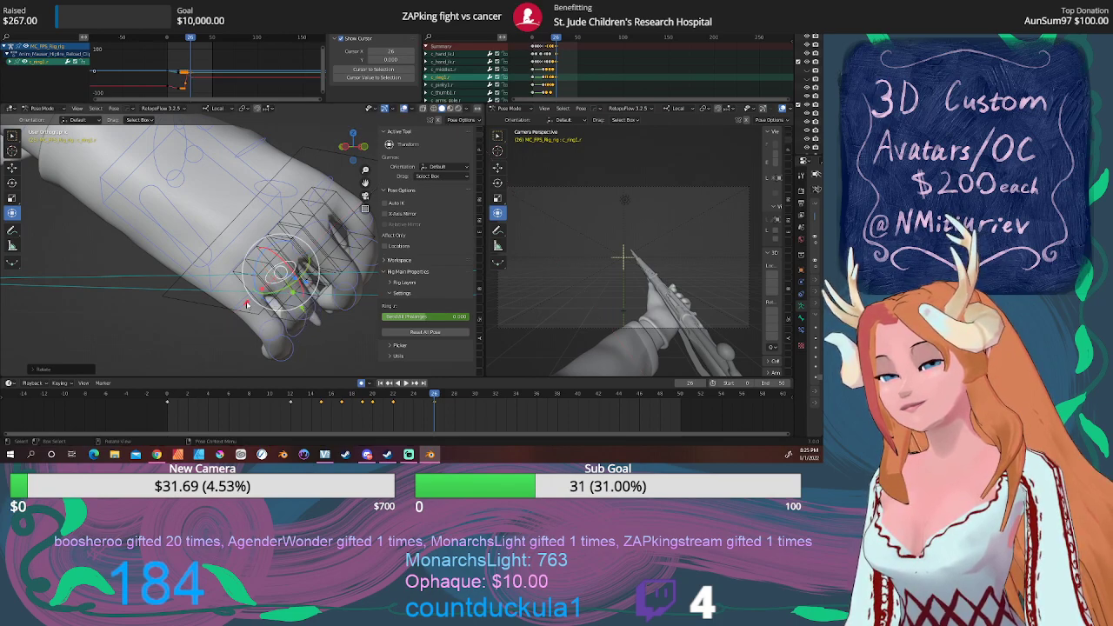
# Rotate the right pinky's base control around its local X axis at frame 26.
pyautogui.click(247, 303)
pyautogui.moveTo(249, 304); pyautogui.dragTo(266, 311, button='middle')
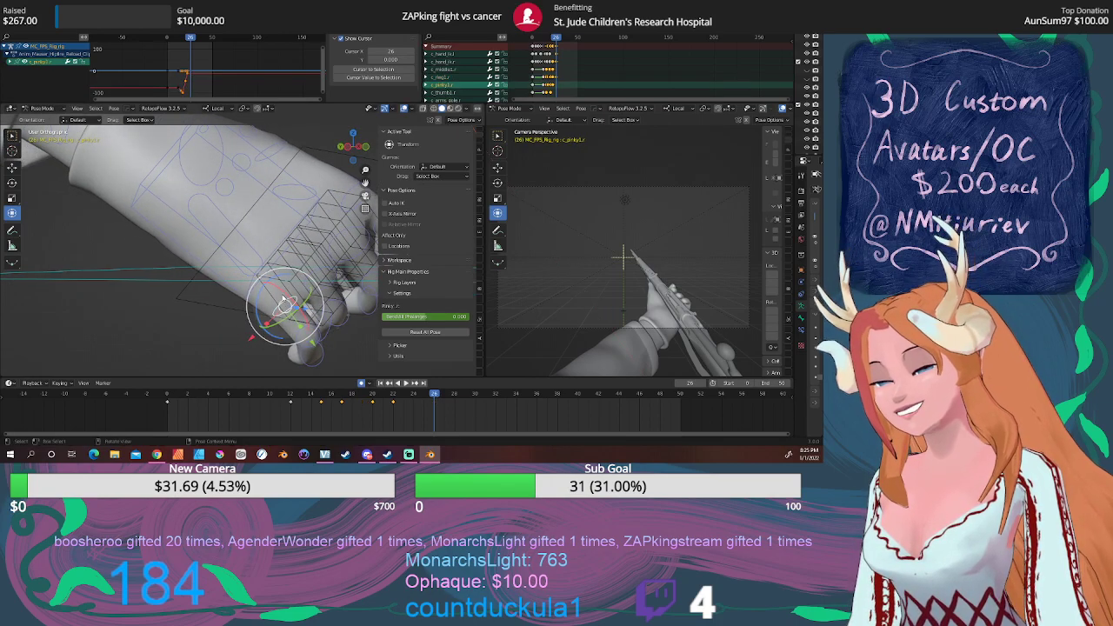
pyautogui.press('r')
pyautogui.press('x')
pyautogui.press('x')
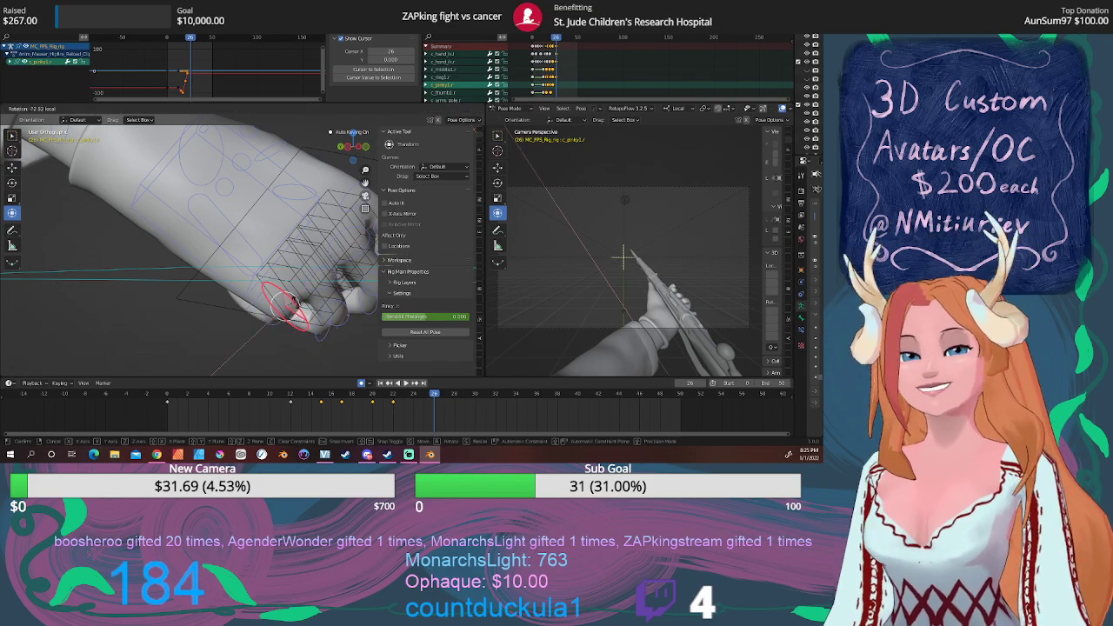
pyautogui.click(291, 295)
# Scale the right pinky's base control to about 0.45 at frame 26.
pyautogui.moveTo(291, 295); pyautogui.dragTo(108, 295, button='middle')
pyautogui.press('s')
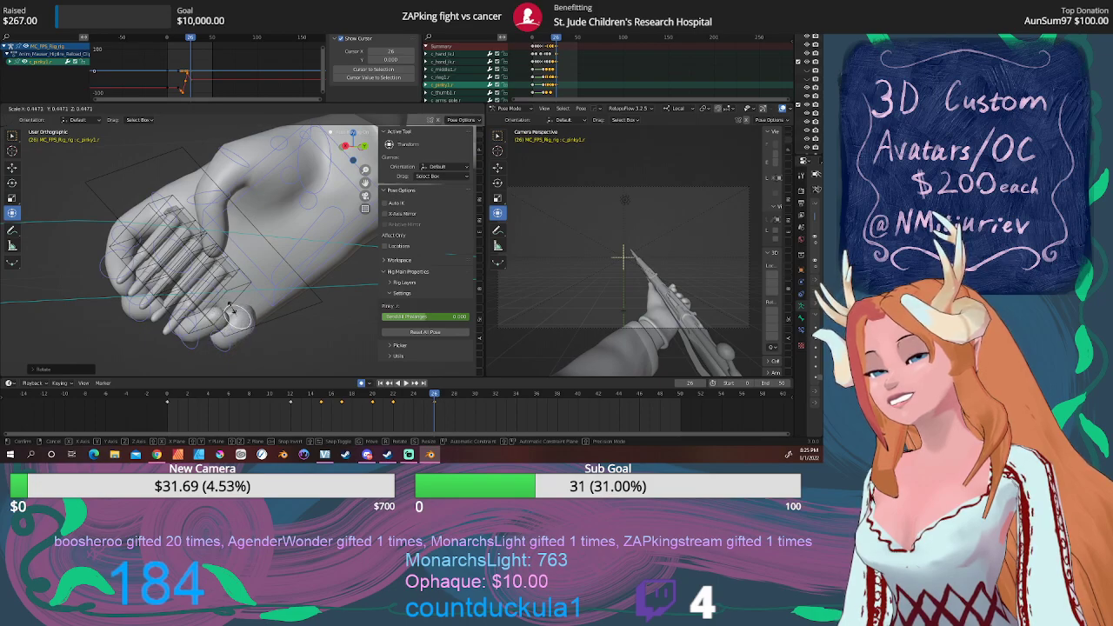
pyautogui.click(231, 311)
# Scale the right ring finger's base control by about 0.82 at frame 26.
pyautogui.moveTo(232, 311); pyautogui.dragTo(231, 339, button='middle')
pyautogui.click(255, 322)
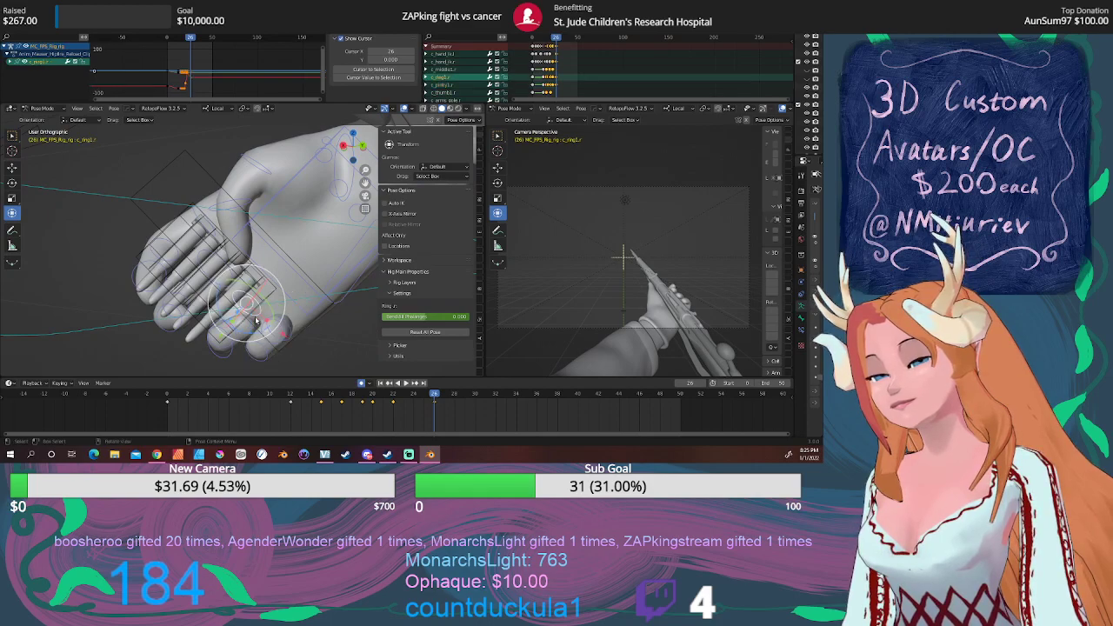
pyautogui.press('s')
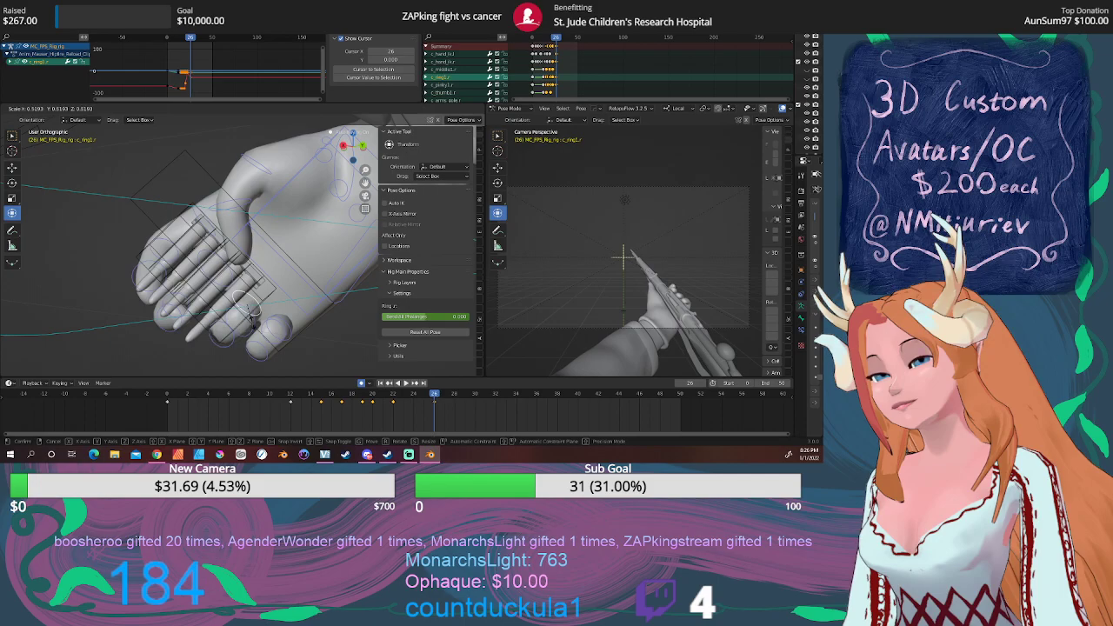
pyautogui.click(254, 322)
# Scale the right middle finger's base control to about 1.05 at frame 26.
pyautogui.moveTo(253, 322); pyautogui.dragTo(265, 280, button='middle')
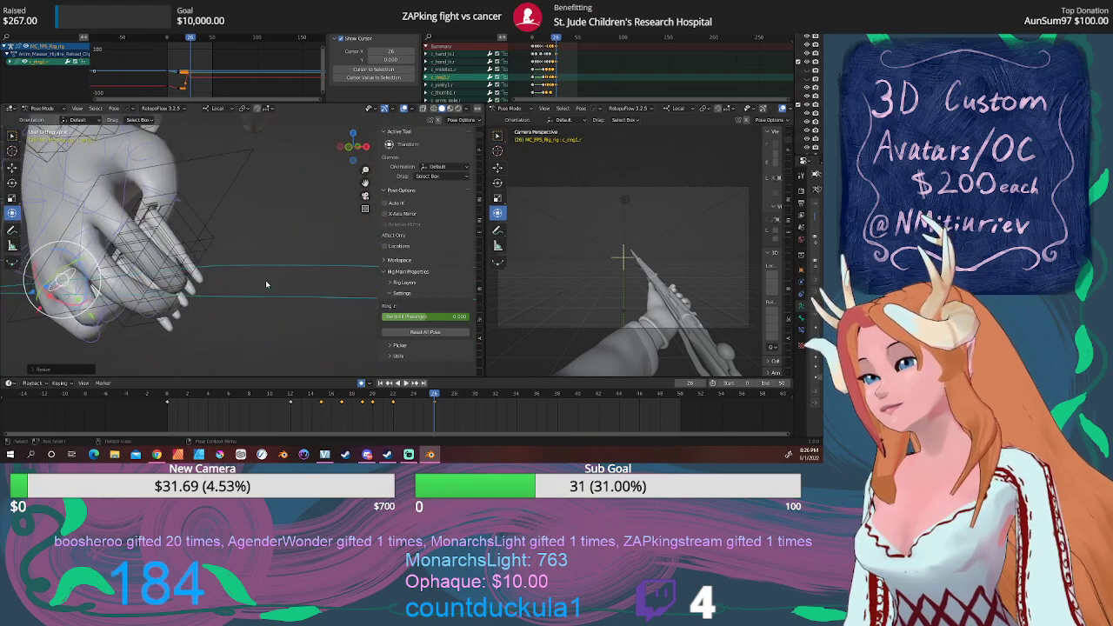
pyautogui.click(90, 246)
pyautogui.press('s')
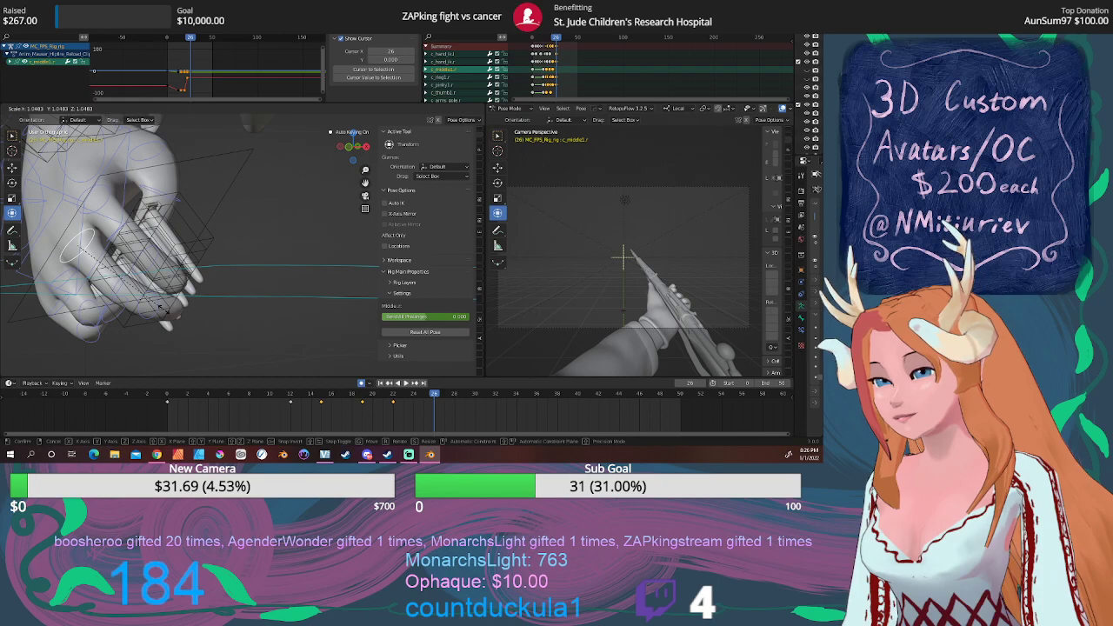
pyautogui.click(161, 306)
# Nudge the bullet clip's base bone slightly within the right hand's grip at frame 26.
pyautogui.moveTo(161, 306); pyautogui.dragTo(118, 275, button='middle')
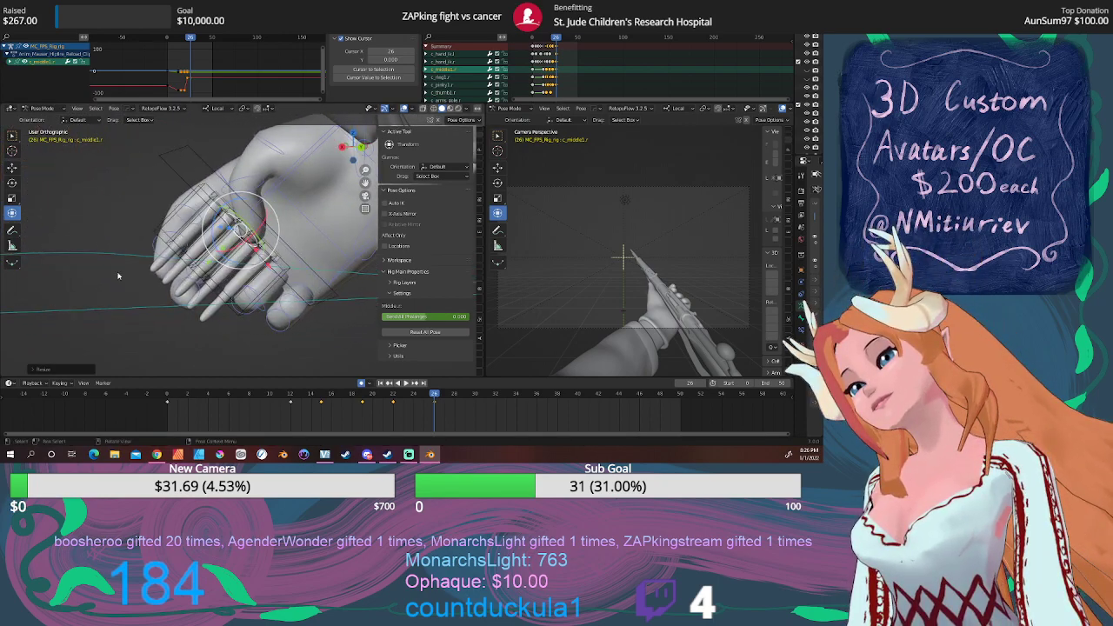
pyautogui.click(209, 174)
pyautogui.moveTo(210, 174); pyautogui.dragTo(221, 202, button='middle')
pyautogui.press('g')
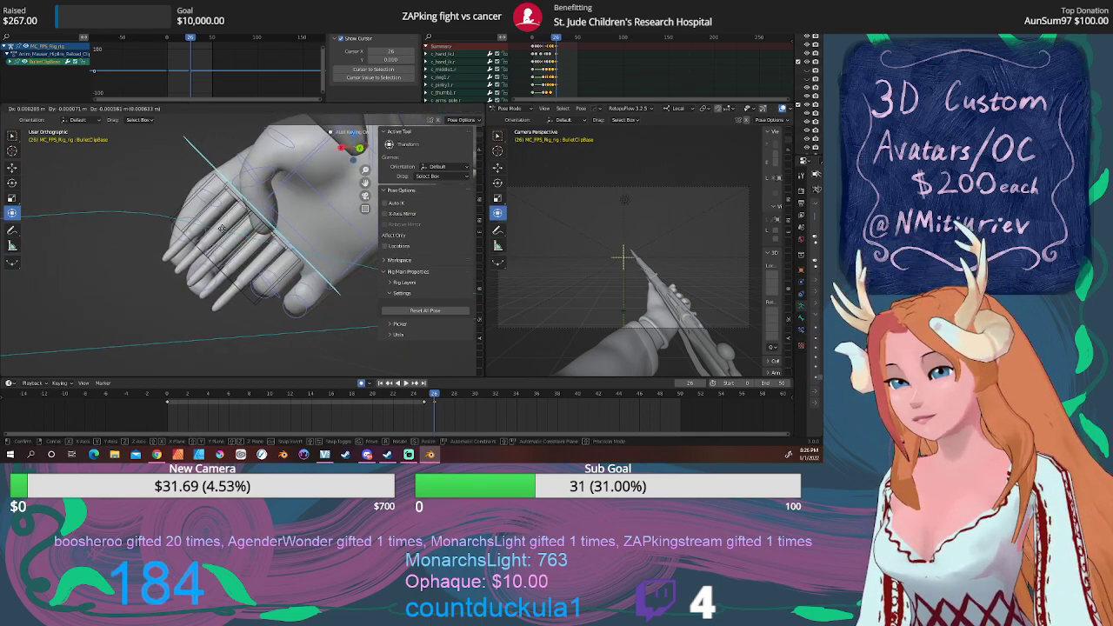
pyautogui.click(220, 228)
# Scale the right thumb's base control at frame 26 to adjust the thumb's curl around the bullet clip.
pyautogui.moveTo(221, 228); pyautogui.dragTo(246, 230, button='middle')
pyautogui.click(272, 211)
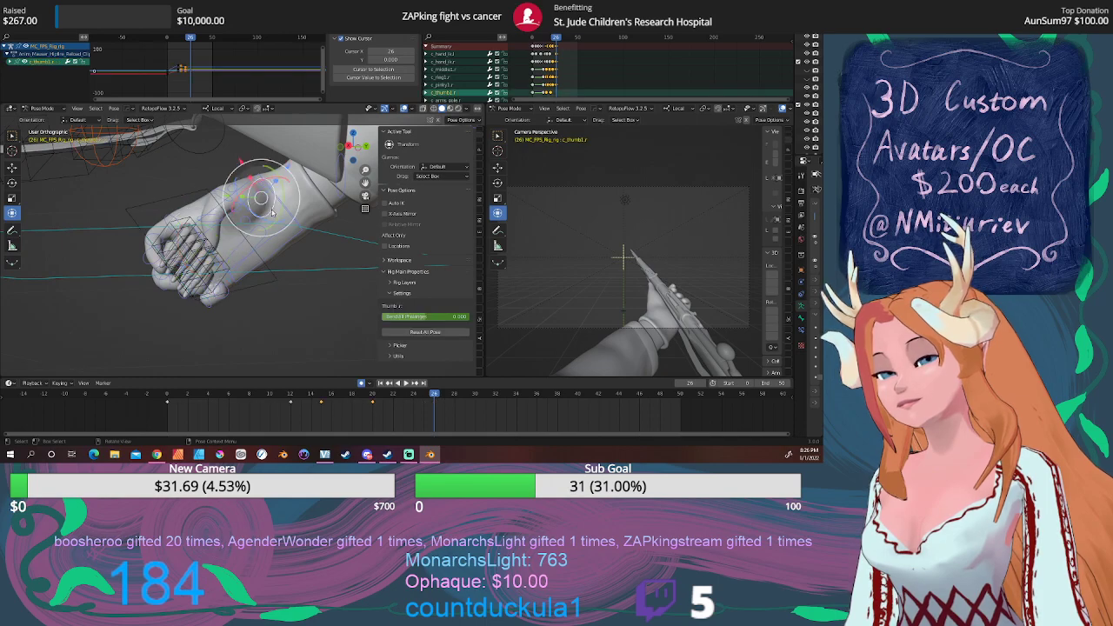
pyautogui.press('s')
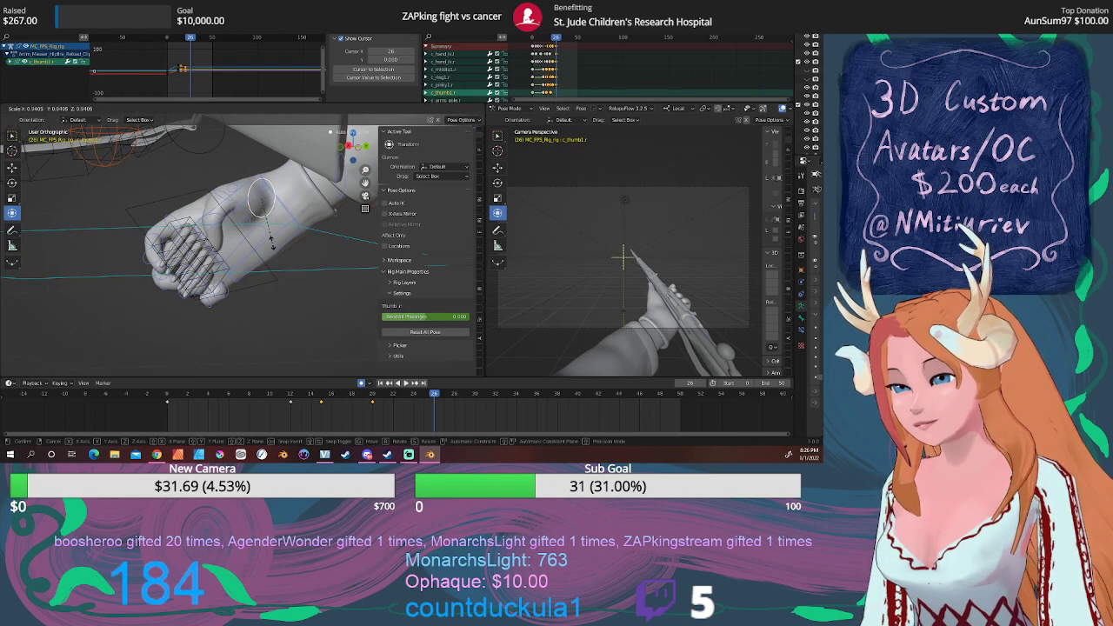
pyautogui.click(277, 252)
pyautogui.moveTo(278, 252); pyautogui.dragTo(335, 260, button='middle')
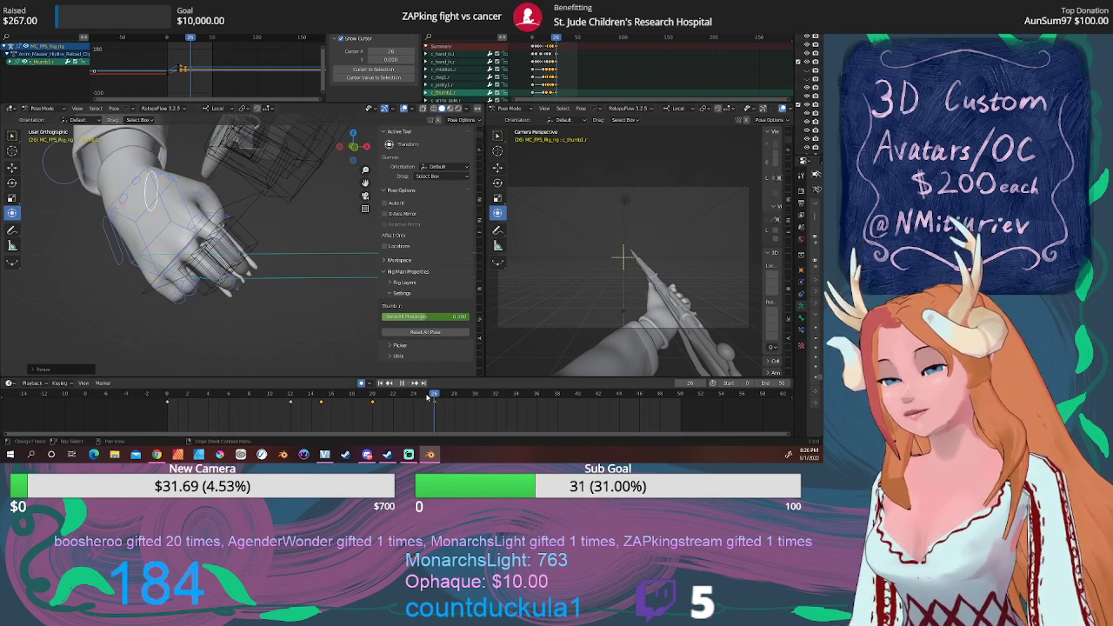
# Check the grip at frame 28 without overlays, and move the bullet clip's base bone along one local axis at frame 26.
pyautogui.moveTo(427, 397); pyautogui.dragTo(451, 383)
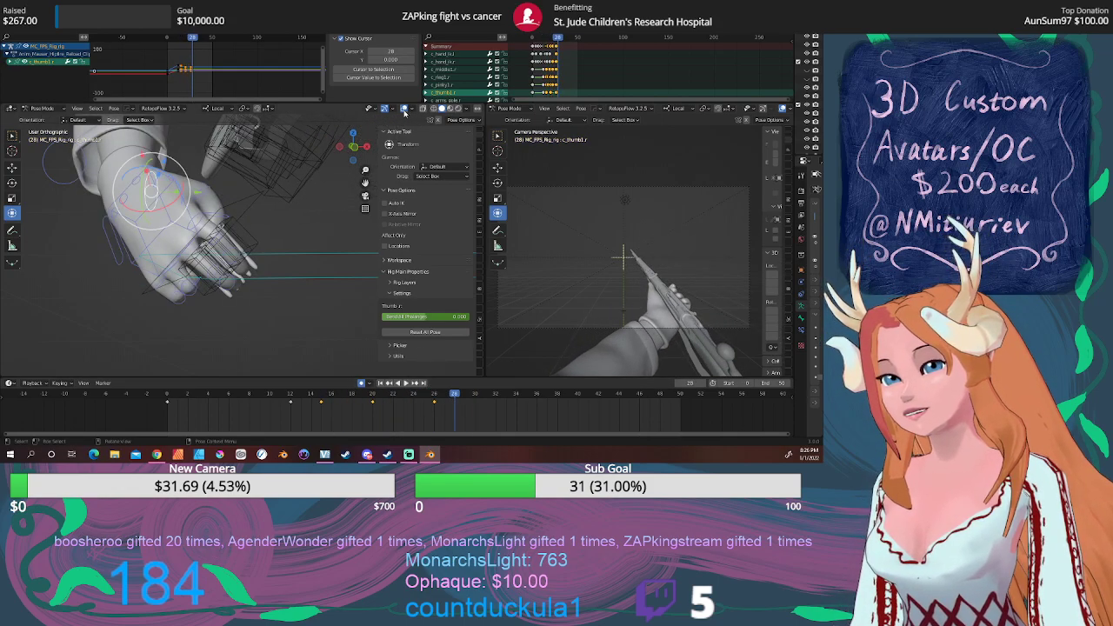
pyautogui.click(404, 110)
pyautogui.moveTo(281, 256); pyautogui.dragTo(222, 275, button='middle')
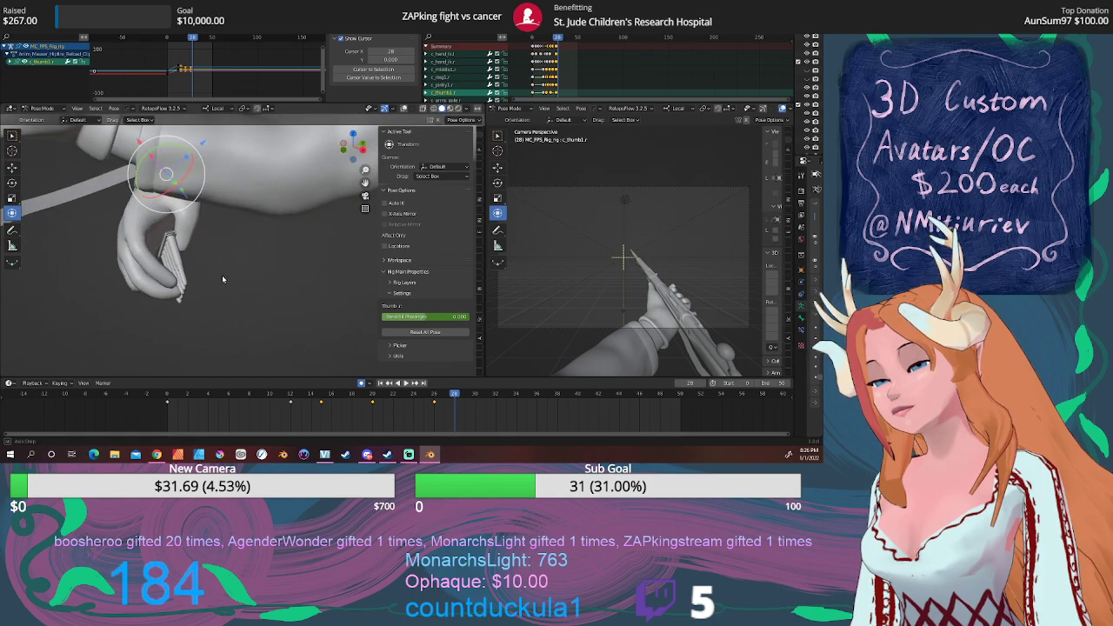
pyautogui.click(404, 109)
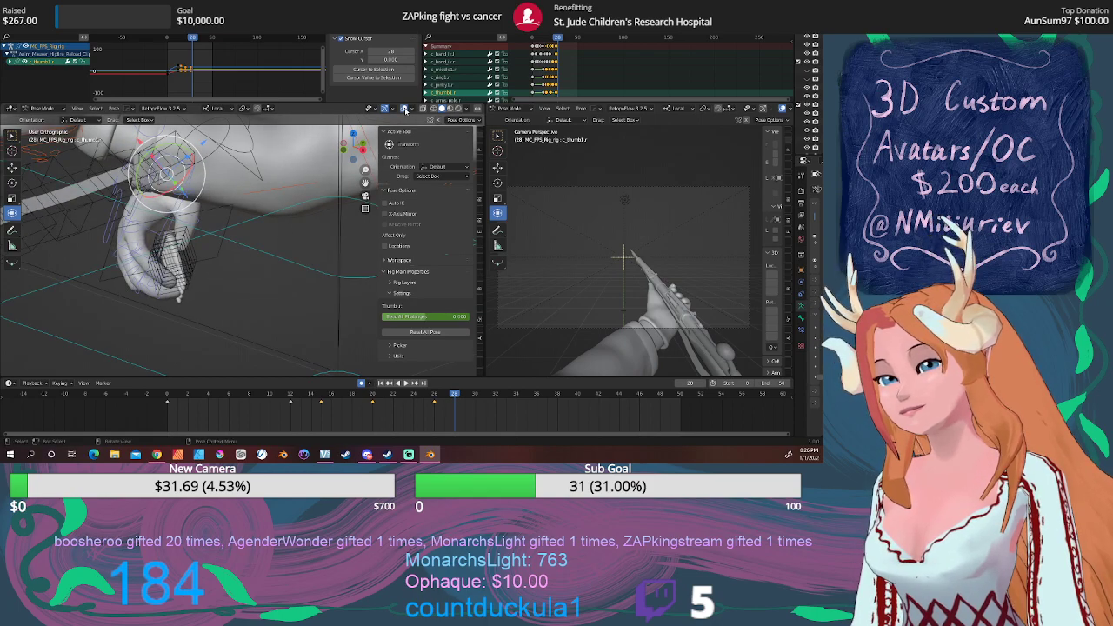
pyautogui.scroll(2, 205, 270)
pyautogui.click(201, 269)
pyautogui.moveTo(201, 268); pyautogui.dragTo(251, 313, button='middle')
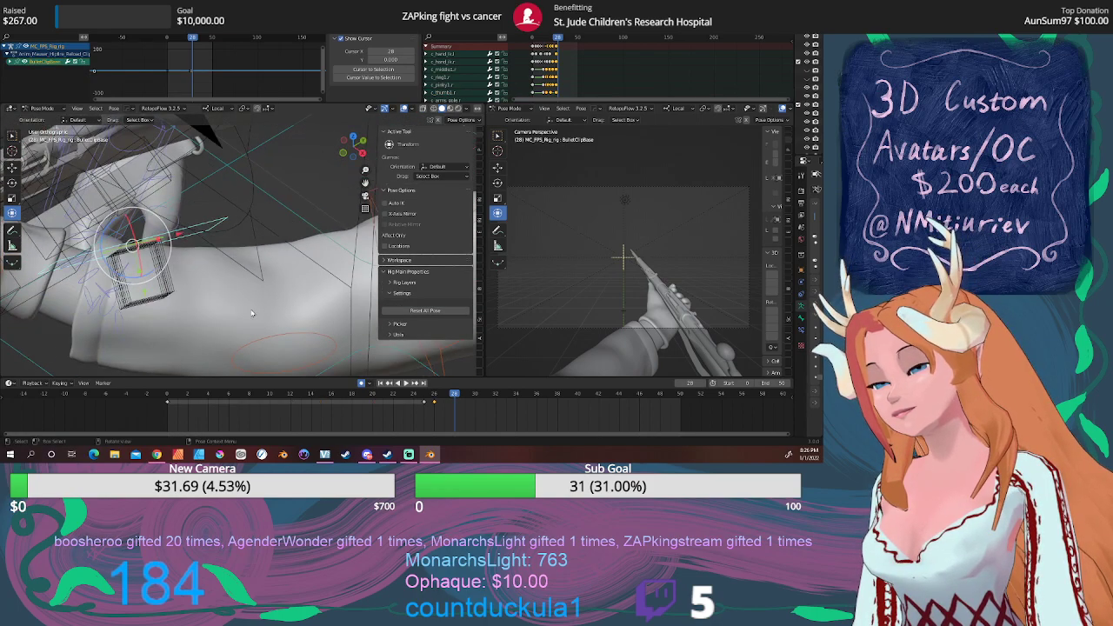
pyautogui.moveTo(442, 398); pyautogui.dragTo(434, 397)
pyautogui.moveTo(205, 252); pyautogui.dragTo(201, 298, button='middle')
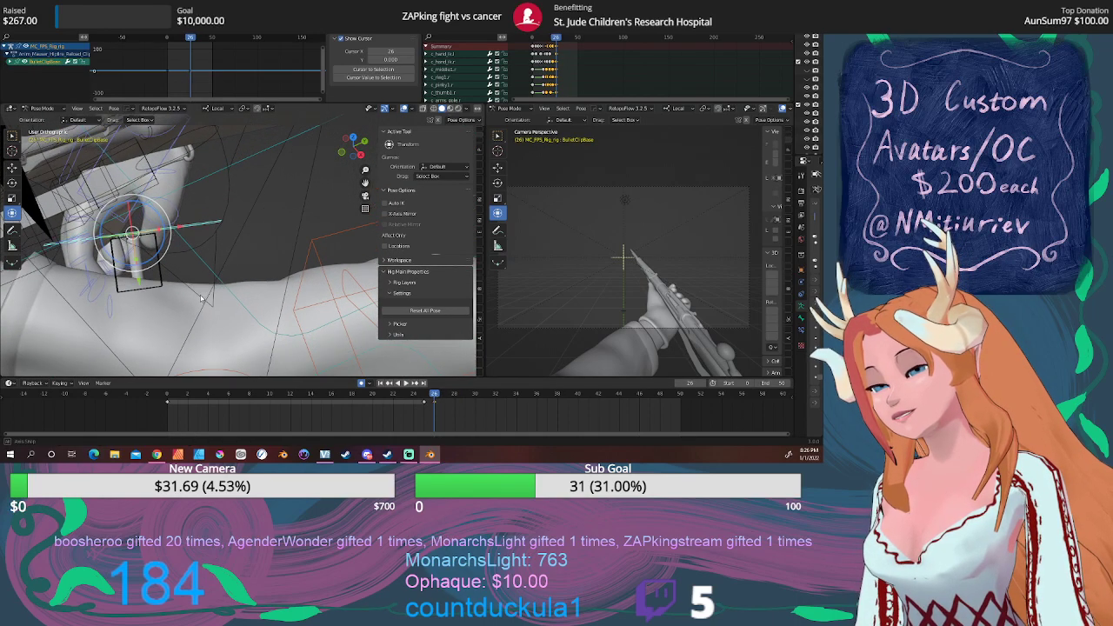
pyautogui.press('g')
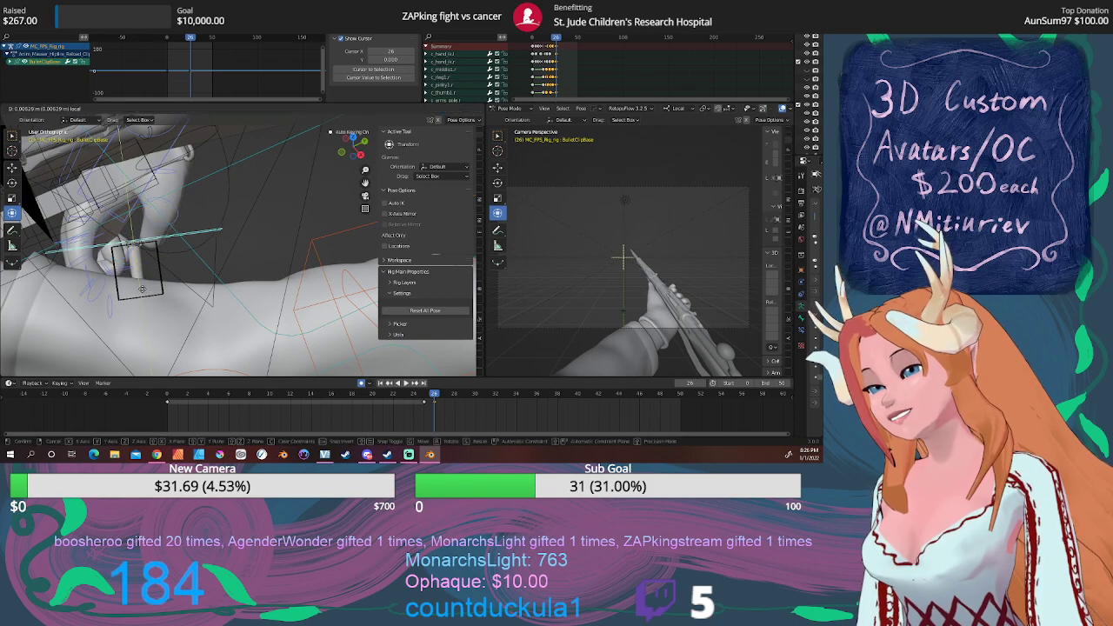
pyautogui.click(143, 291)
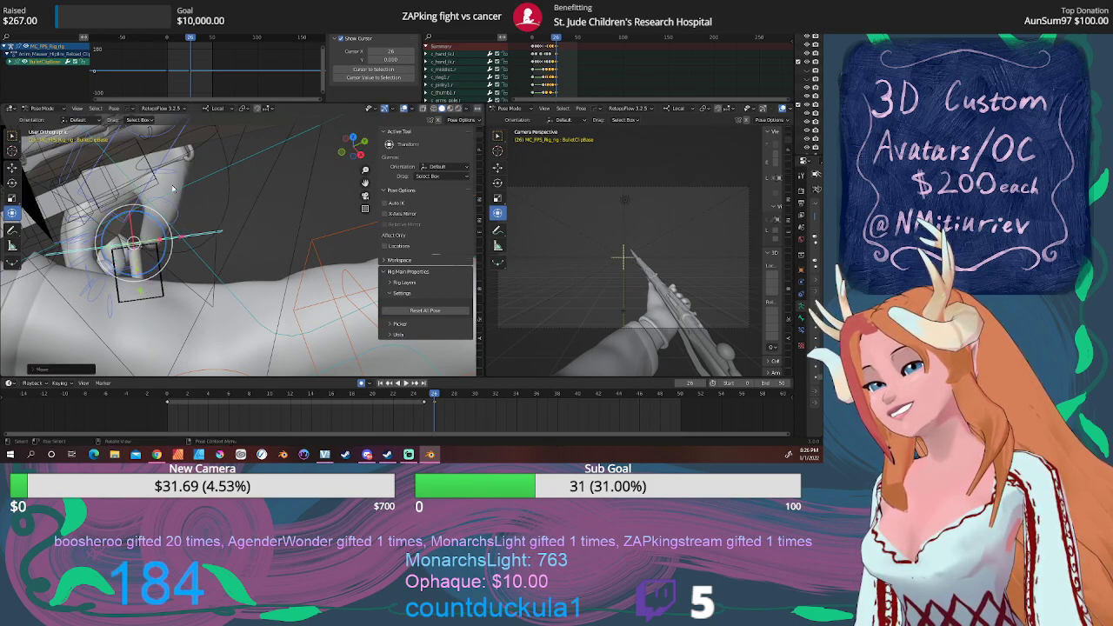
# Rotate the right thumb's base control from two view angles at frame 26 to fit the thumb against the bullet clip.
pyautogui.moveTo(177, 180); pyautogui.dragTo(101, 128, button='middle')
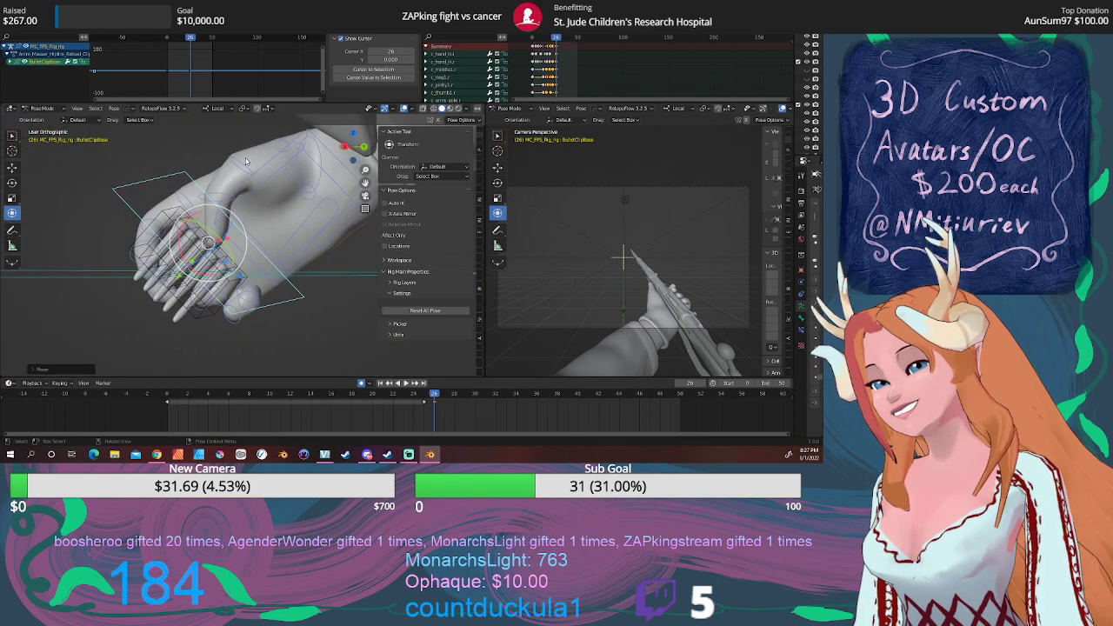
pyautogui.click(320, 187)
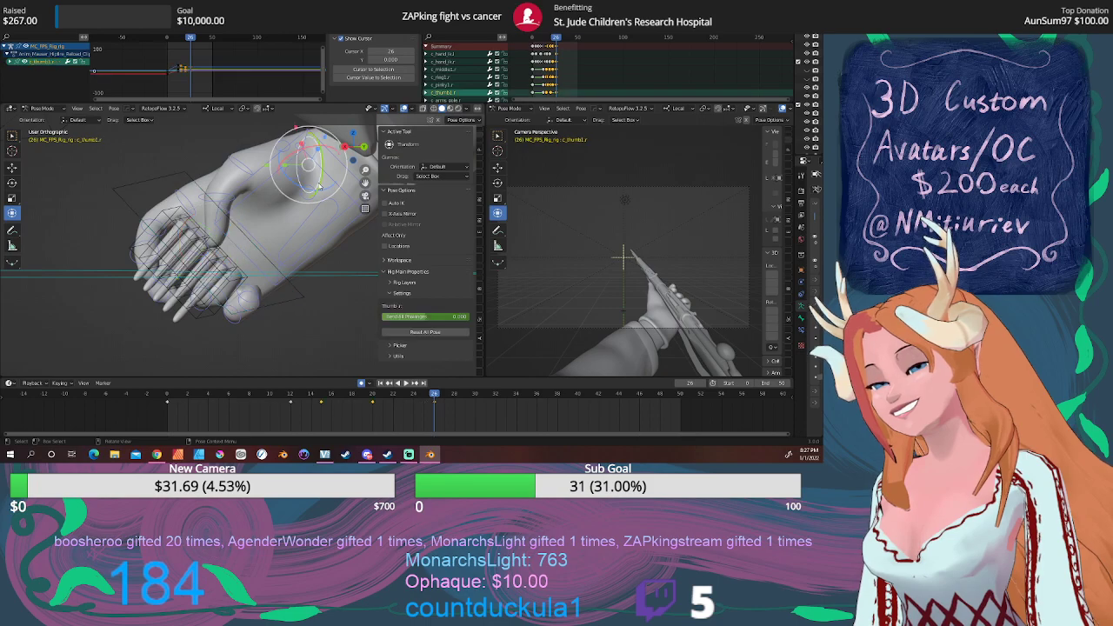
pyautogui.press('r')
pyautogui.click(319, 269)
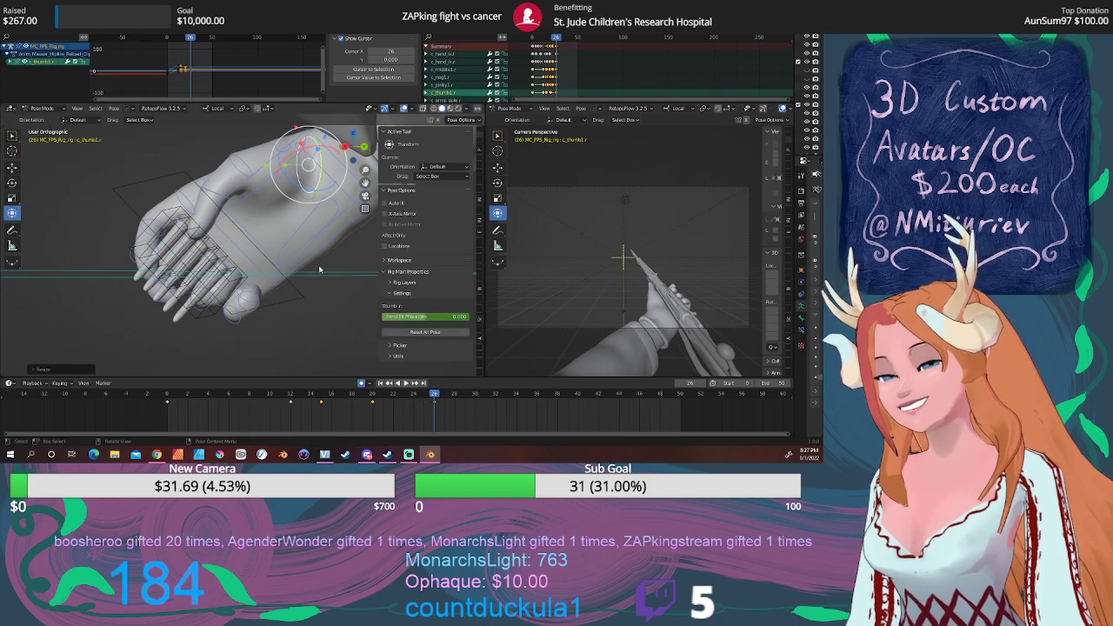
pyautogui.moveTo(319, 269); pyautogui.dragTo(332, 261, button='middle')
pyautogui.moveTo(243, 233); pyautogui.dragTo(211, 233, button='middle')
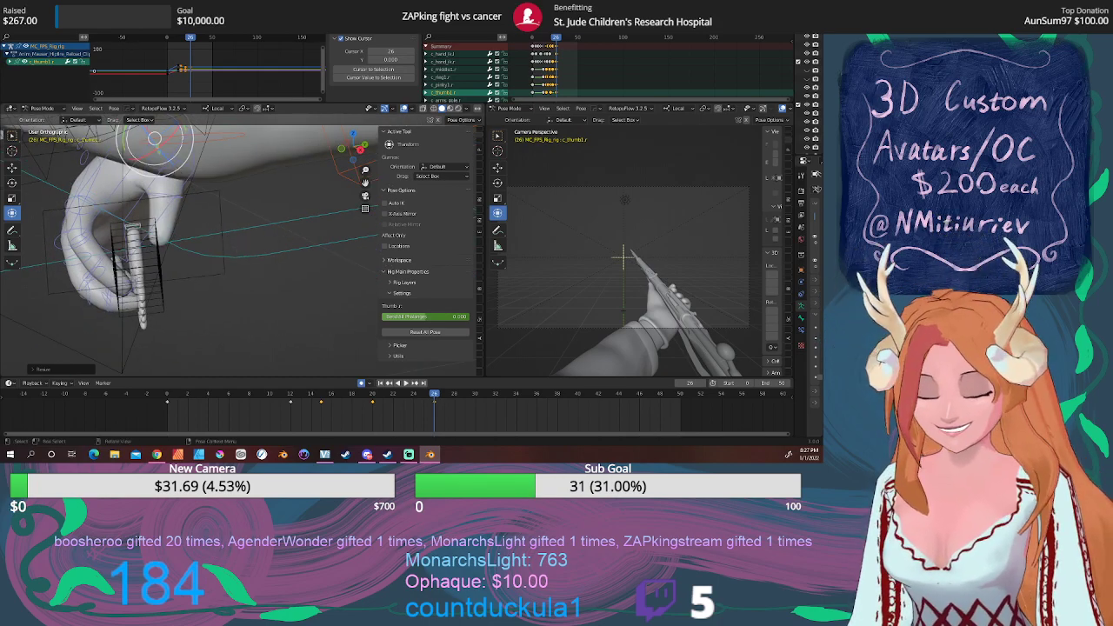
pyautogui.press('r')
pyautogui.click(224, 250)
pyautogui.moveTo(224, 250); pyautogui.dragTo(227, 240, button='middle')
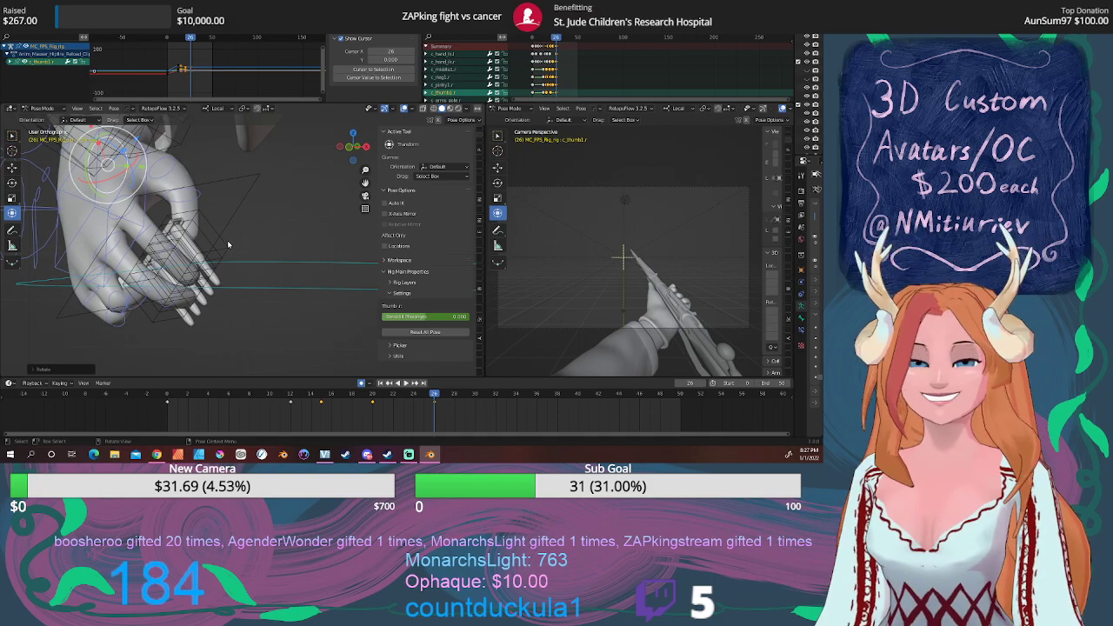
# Scale the right index finger's base control at frame 26 to adjust its curl around the bullet clip.
pyautogui.moveTo(227, 240); pyautogui.dragTo(363, 208, button='middle')
pyautogui.moveTo(172, 204); pyautogui.dragTo(84, 235, button='middle')
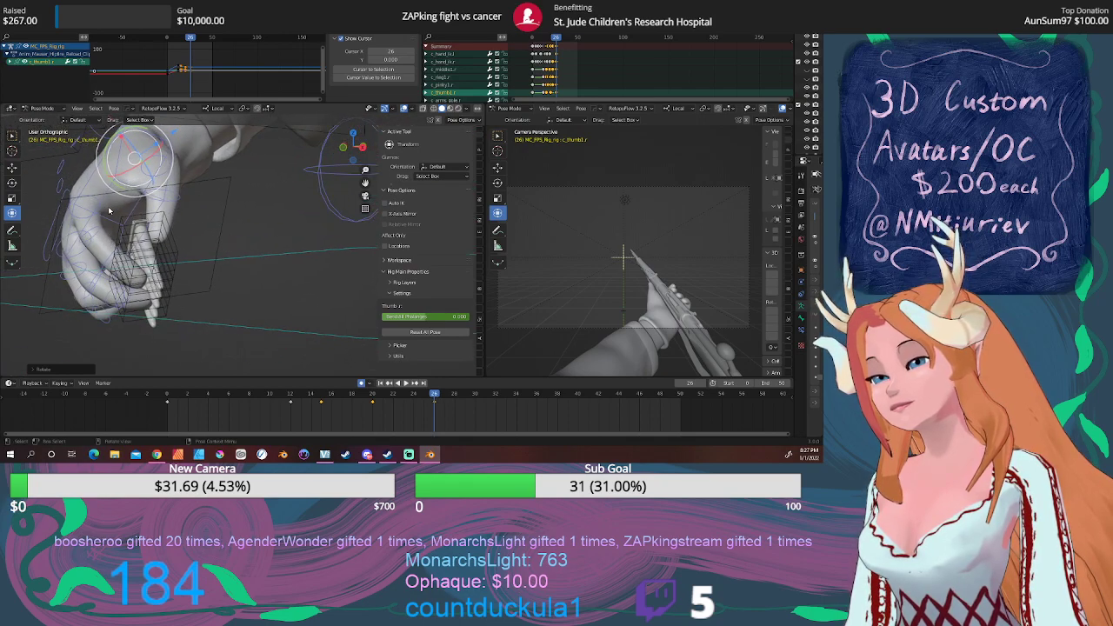
pyautogui.click(101, 208)
pyautogui.press('s')
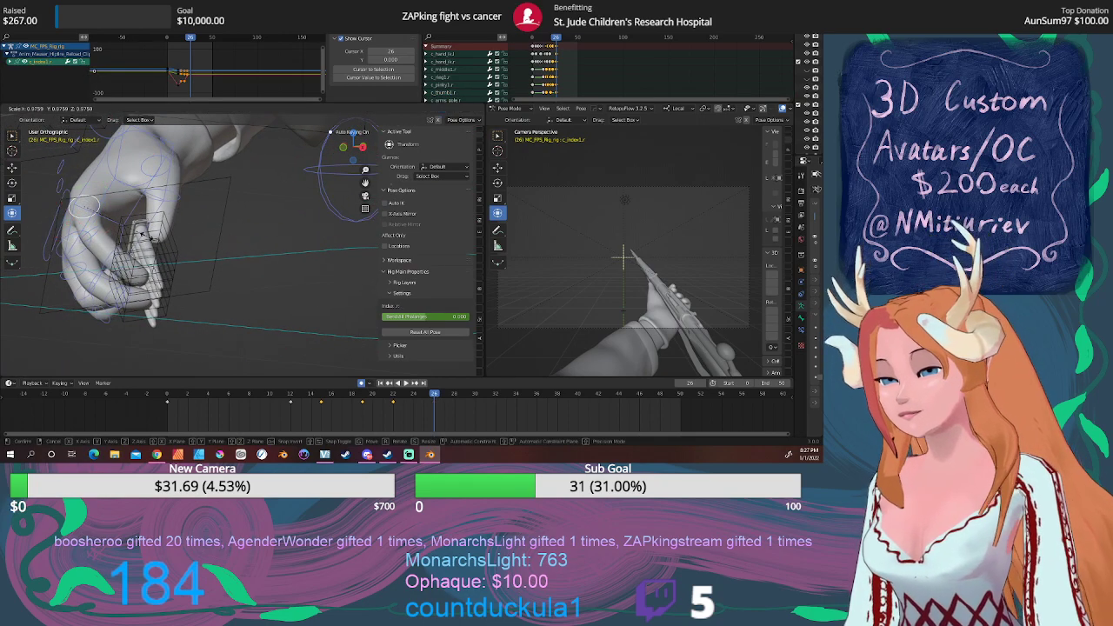
pyautogui.click(142, 234)
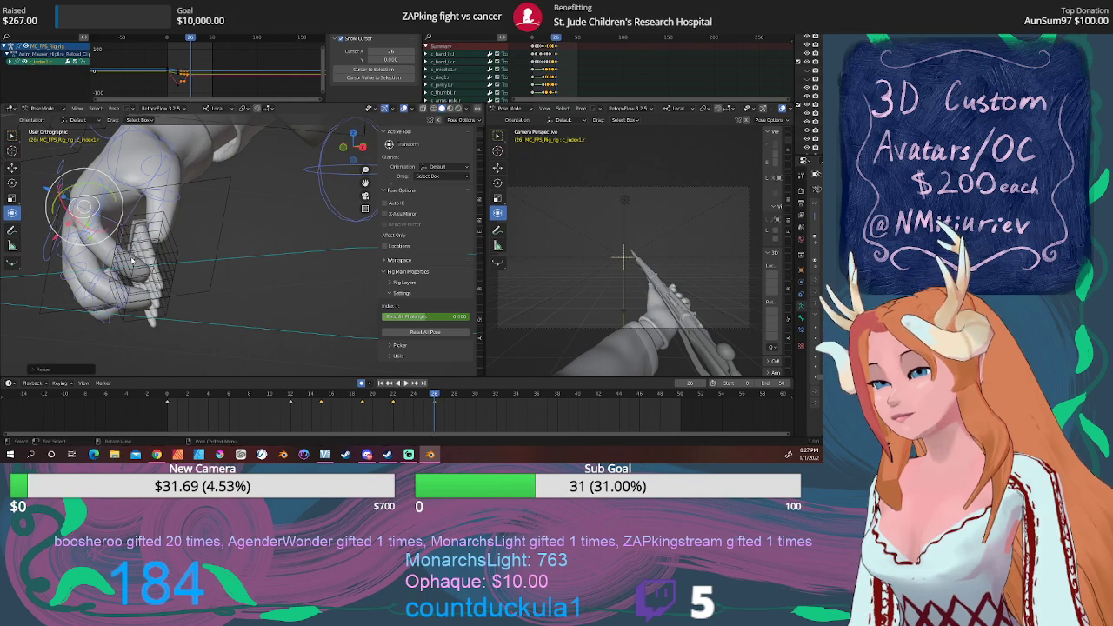
pyautogui.moveTo(132, 259)
pyautogui.mouseDown(button='middle')
pyautogui.moveTo(60, 254)
pyautogui.moveTo(145, 272)
pyautogui.mouseUp(button='middle')
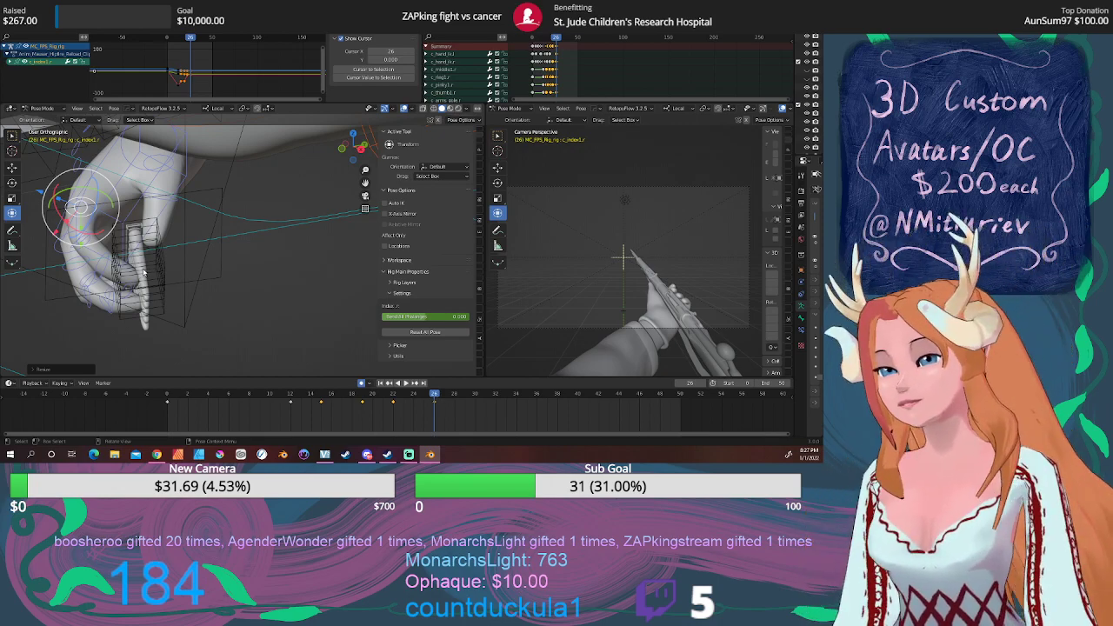
# Shift the bullet clip's base bone slightly along its local axis between the thumb and fingers at frame 26.
pyautogui.moveTo(135, 248); pyautogui.dragTo(176, 297, button='middle')
pyautogui.click(200, 266)
pyautogui.press('g')
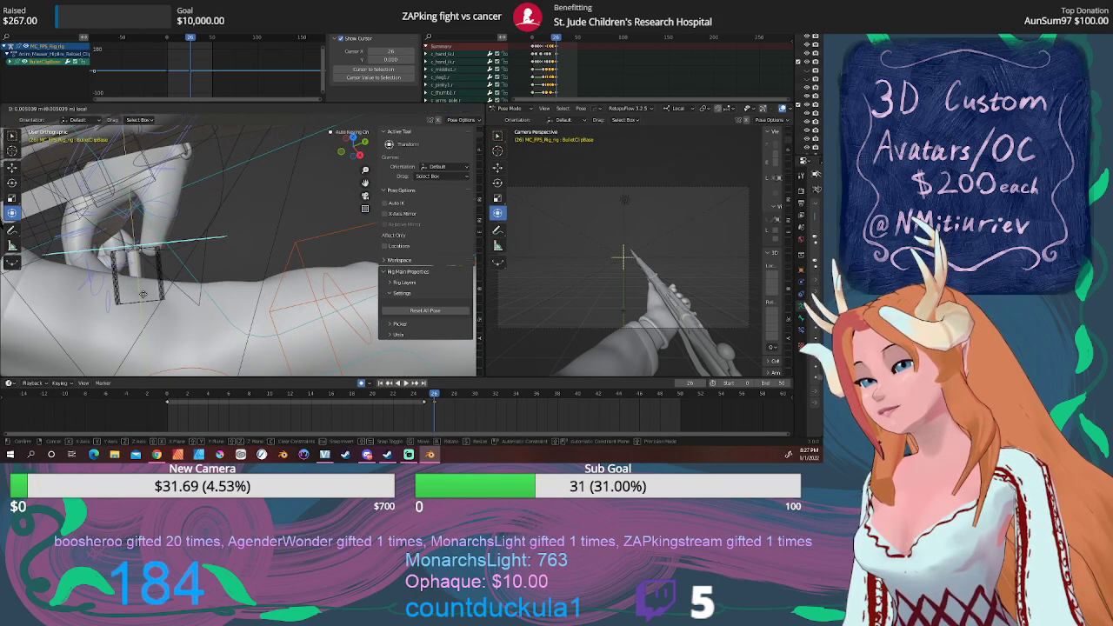
pyautogui.click(143, 294)
pyautogui.moveTo(144, 294); pyautogui.dragTo(27, 249, button='middle')
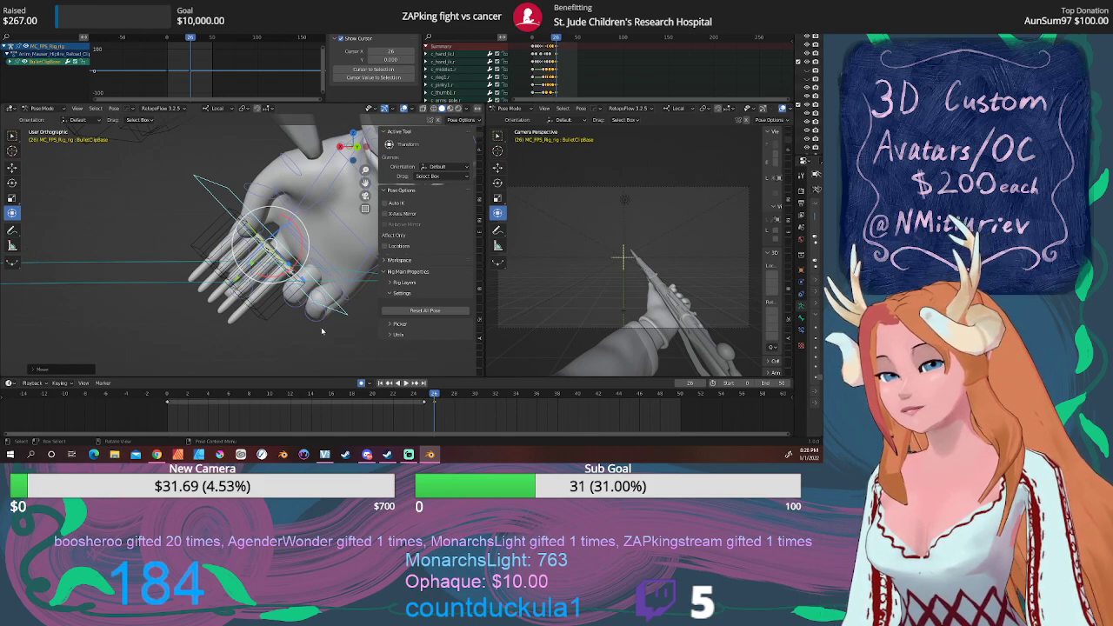
# Scrub the reload animation back to frame 23 and examine the right hand beside the rifle's bolt.
pyautogui.press('space')
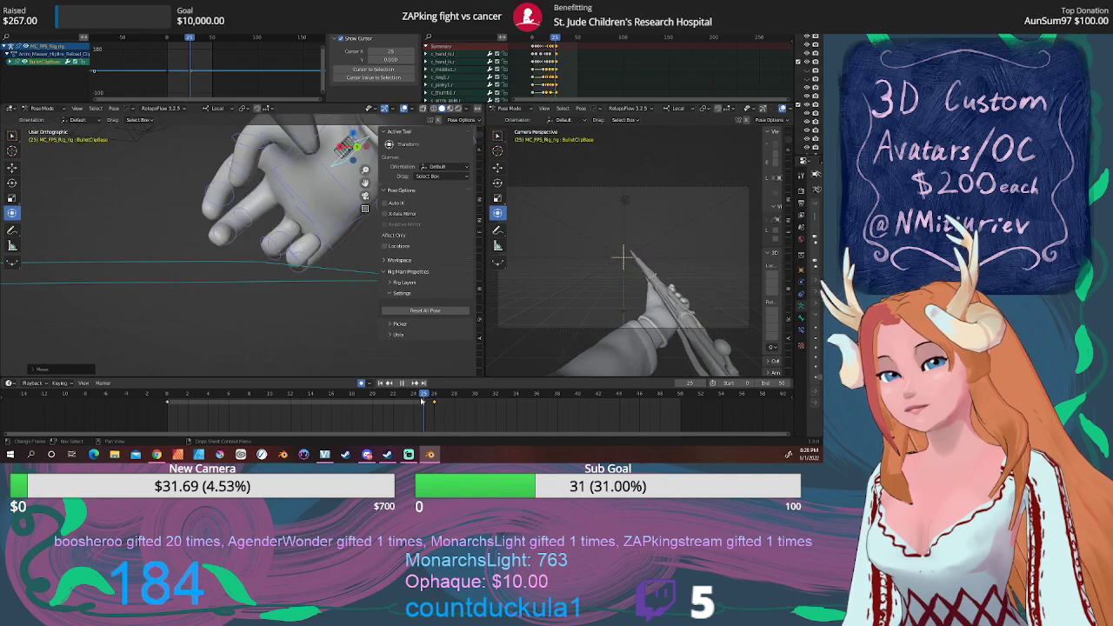
pyautogui.moveTo(336, 397); pyautogui.dragTo(405, 396)
pyautogui.press('space')
pyautogui.scroll(-7, 266, 266)
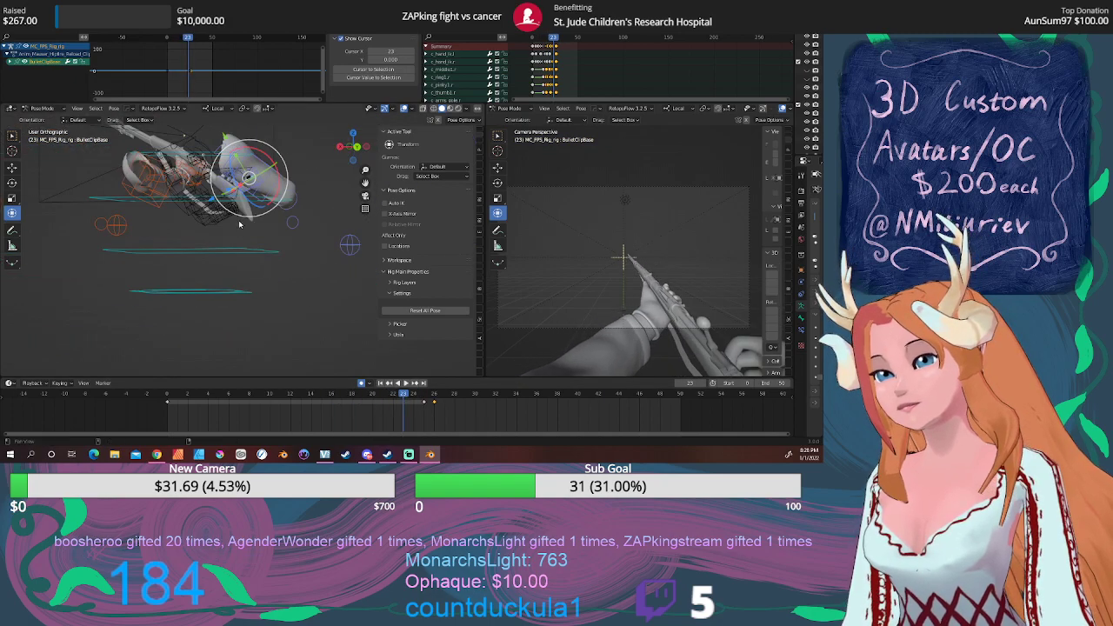
pyautogui.keyDown('shift'); pyautogui.moveTo(240, 222); pyautogui.dragTo(370, 217, button='middle'); pyautogui.keyUp('shift')
pyautogui.scroll(4, 263, 318)
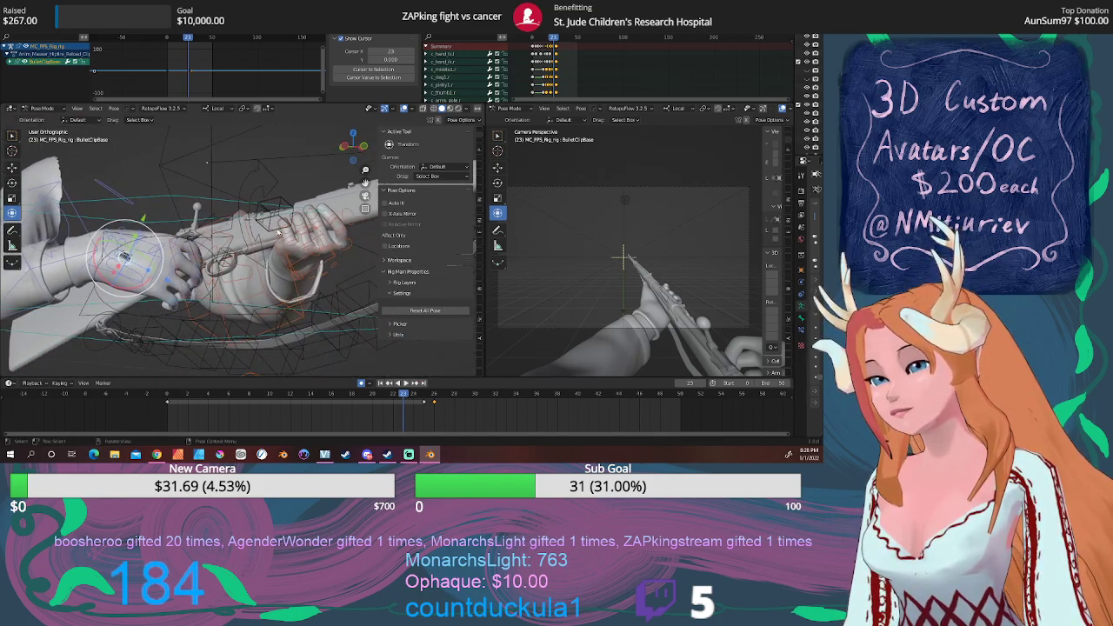
pyautogui.scroll(4, 261, 243)
pyautogui.keyDown('shift'); pyautogui.moveTo(69, 286); pyautogui.dragTo(121, 273, button='middle'); pyautogui.keyUp('shift')
# Scale the right index finger's base control to about 1.35 at frame 22.
pyautogui.click(101, 280)
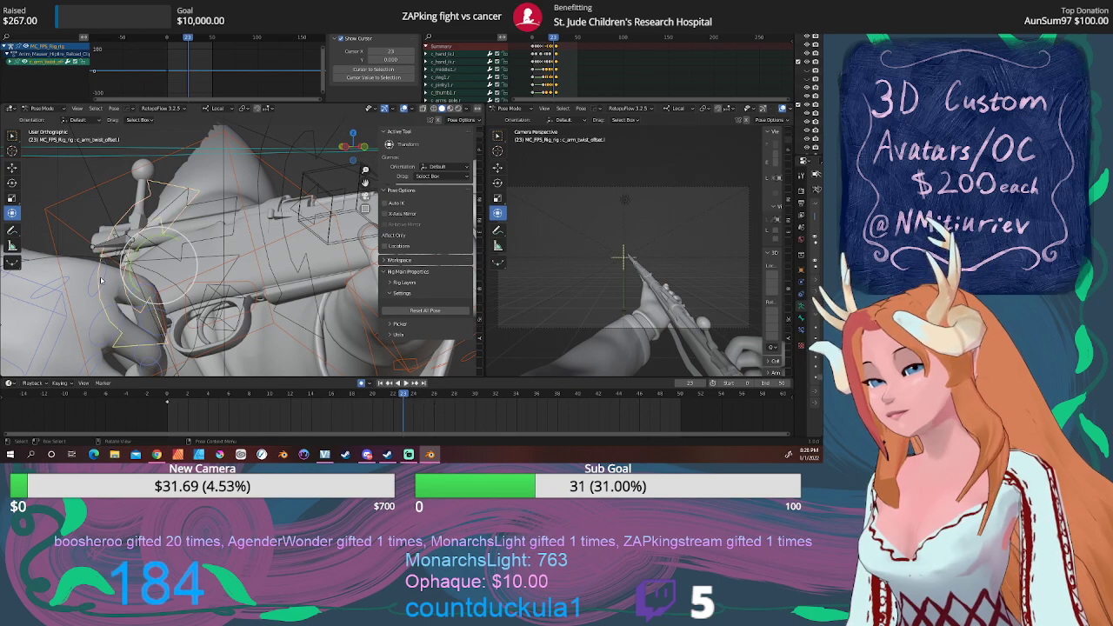
pyautogui.click(103, 281)
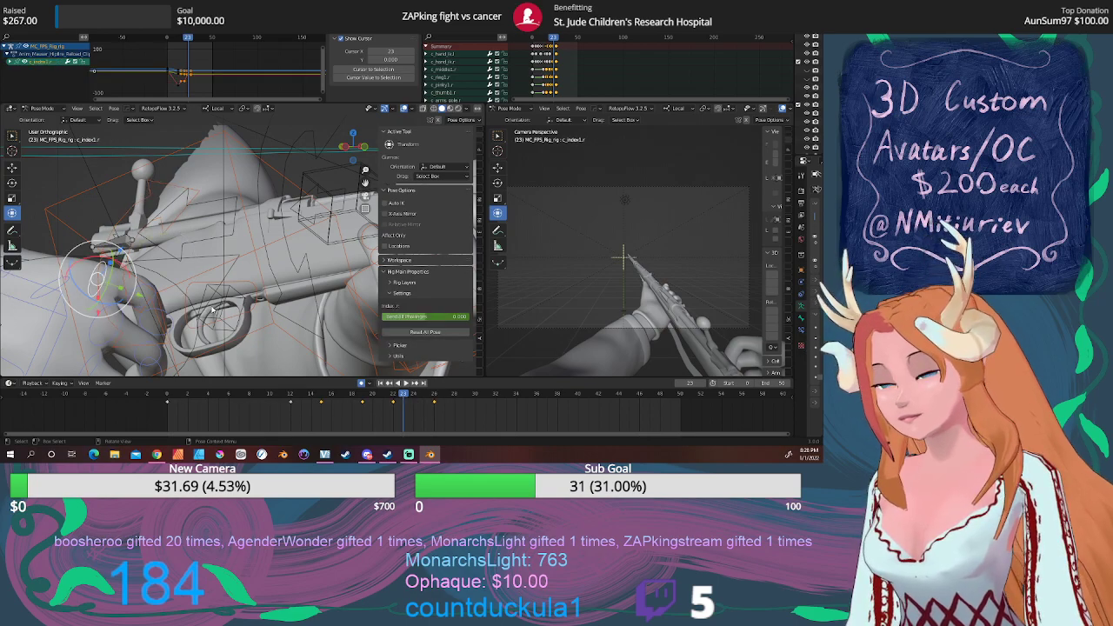
pyautogui.moveTo(404, 396)
pyautogui.mouseDown()
pyautogui.moveTo(348, 394)
pyautogui.moveTo(393, 393)
pyautogui.mouseUp()
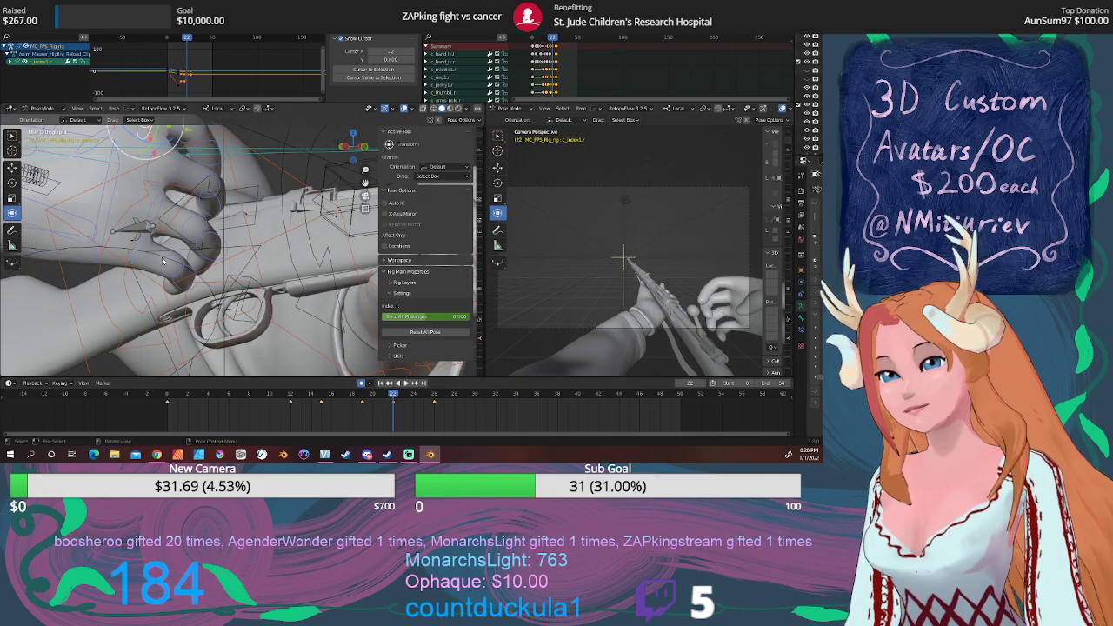
pyautogui.moveTo(162, 260); pyautogui.dragTo(187, 274, button='middle')
pyautogui.press('s')
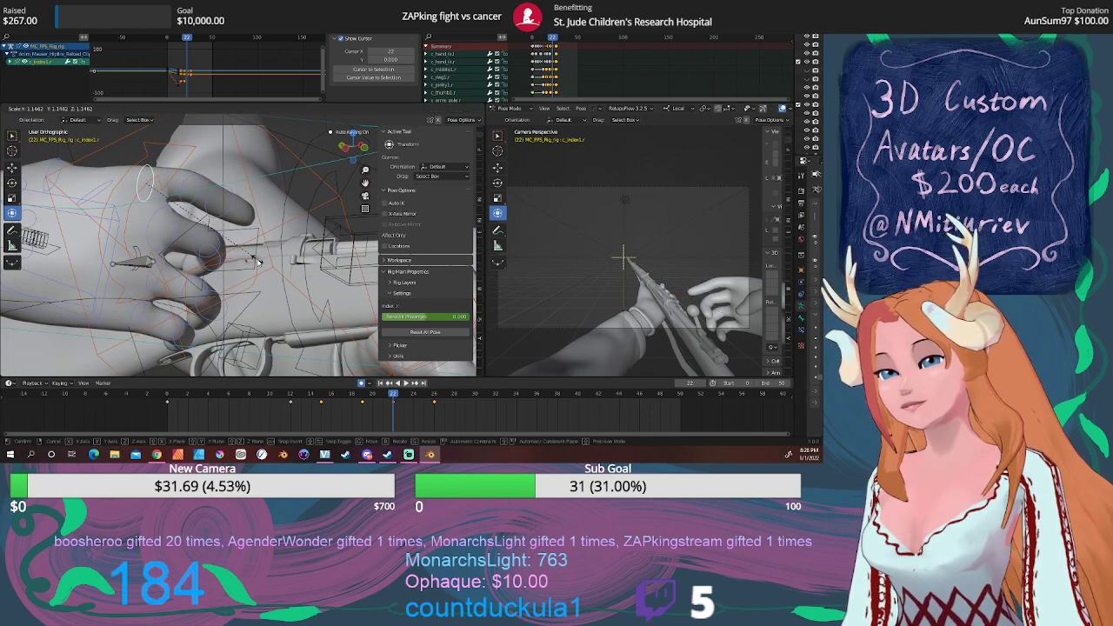
pyautogui.click(257, 260)
# Scale the right middle finger's base control to about 1.36 at frame 22.
pyautogui.click(176, 231)
pyautogui.press('s')
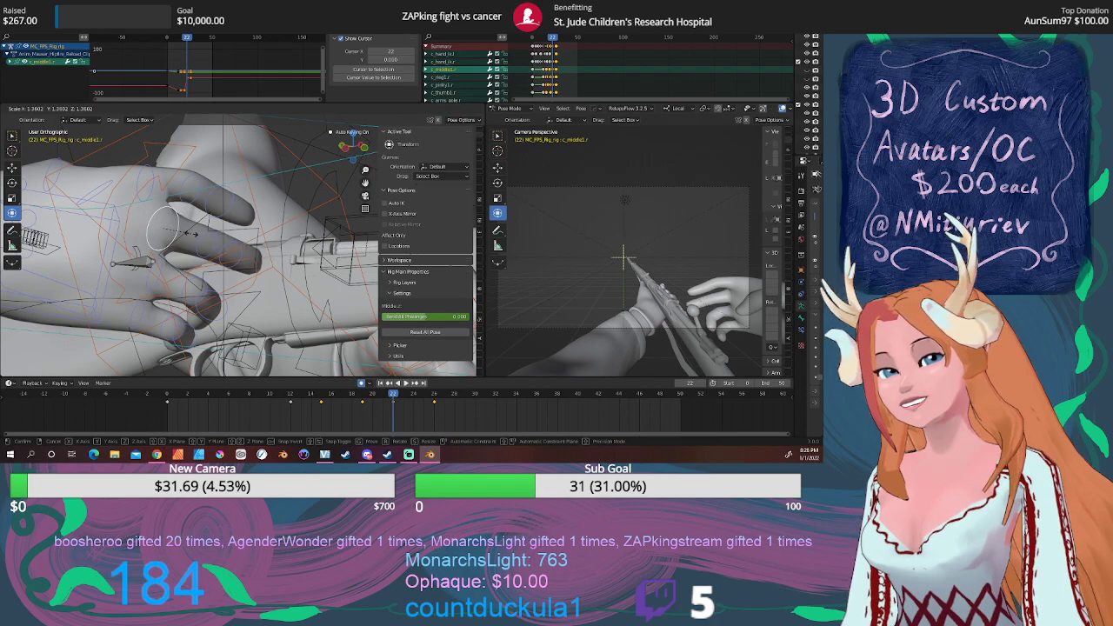
pyautogui.click(191, 235)
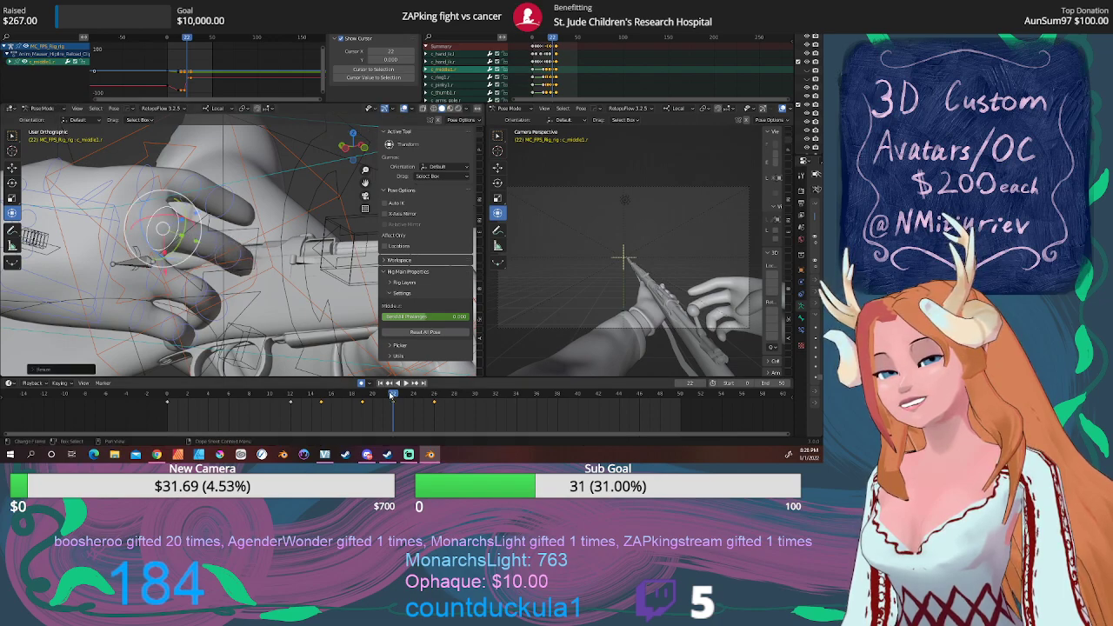
# Play and scrub through the reload animation up to frame 24 to review the right hand's motion.
pyautogui.press('space')
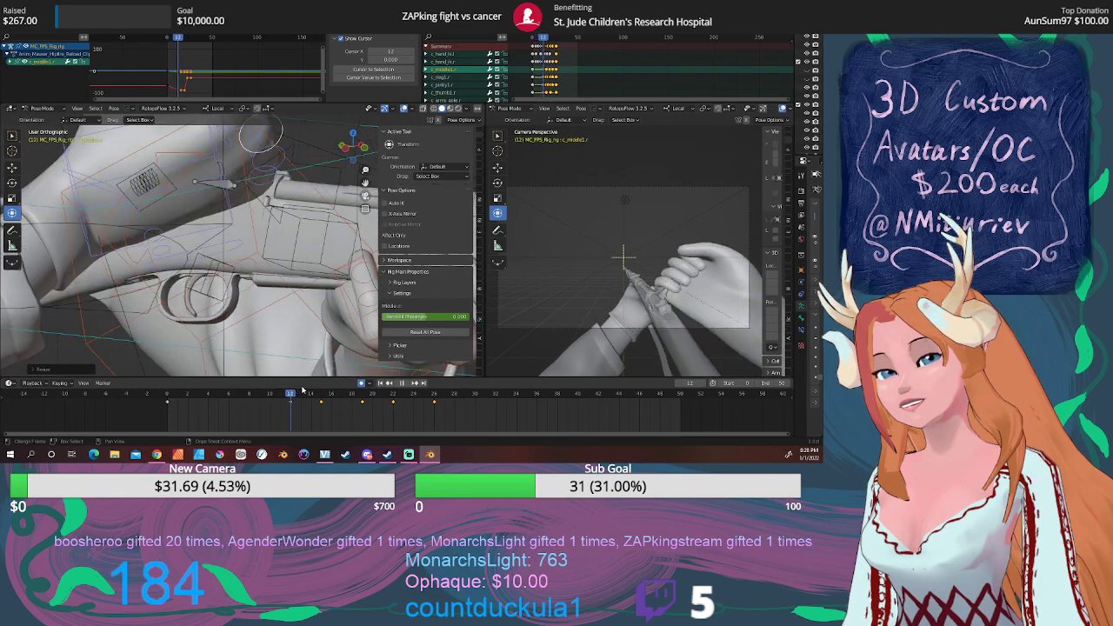
pyautogui.click(393, 384)
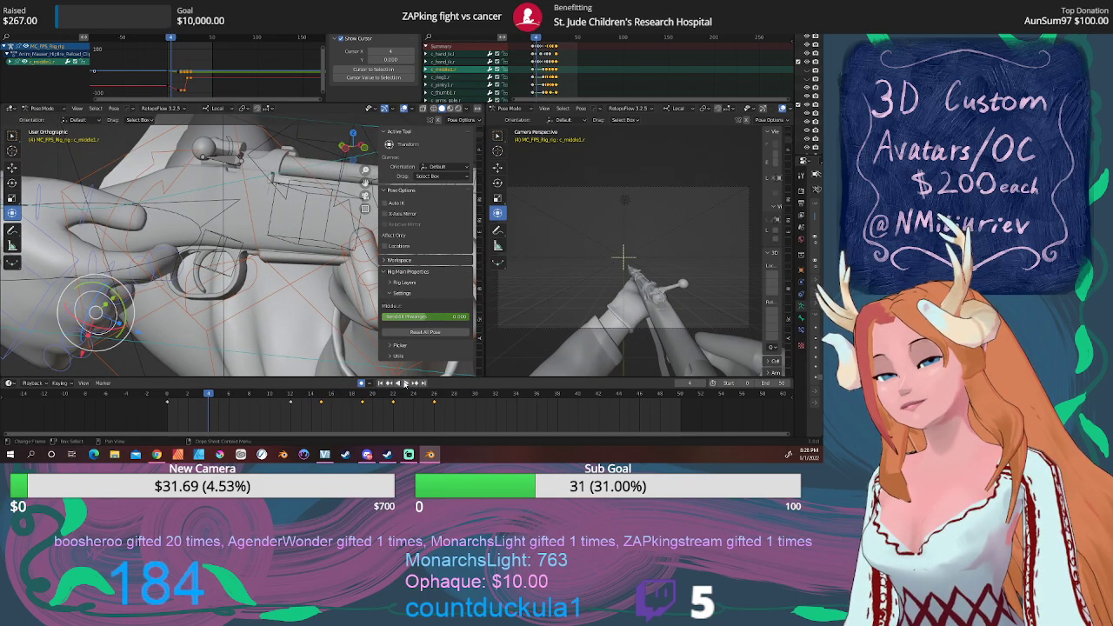
pyautogui.click(405, 384)
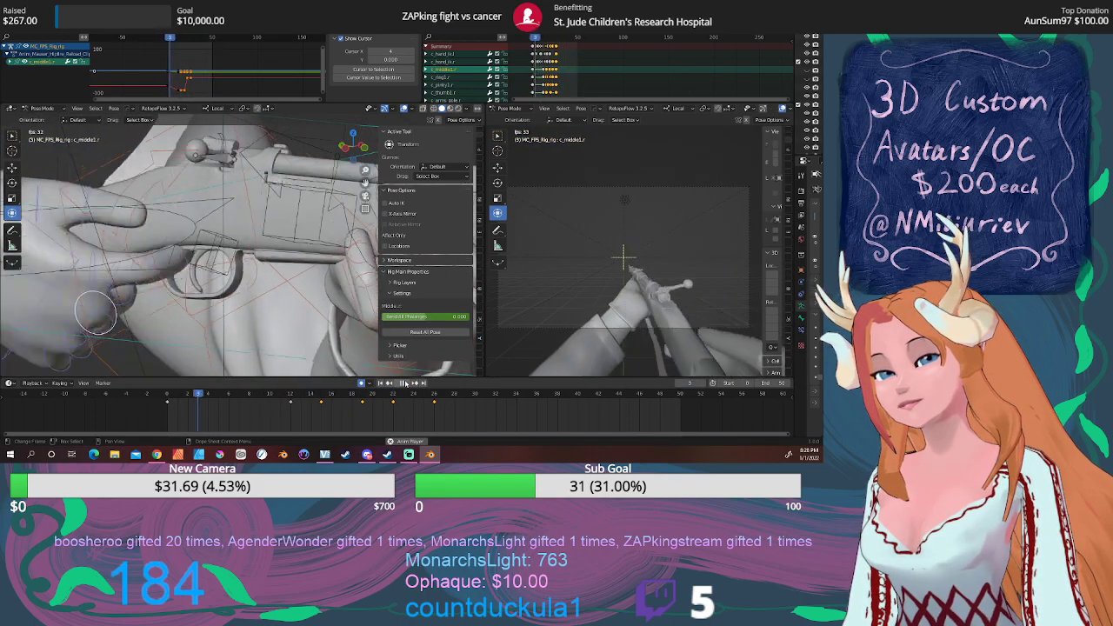
pyautogui.press('space')
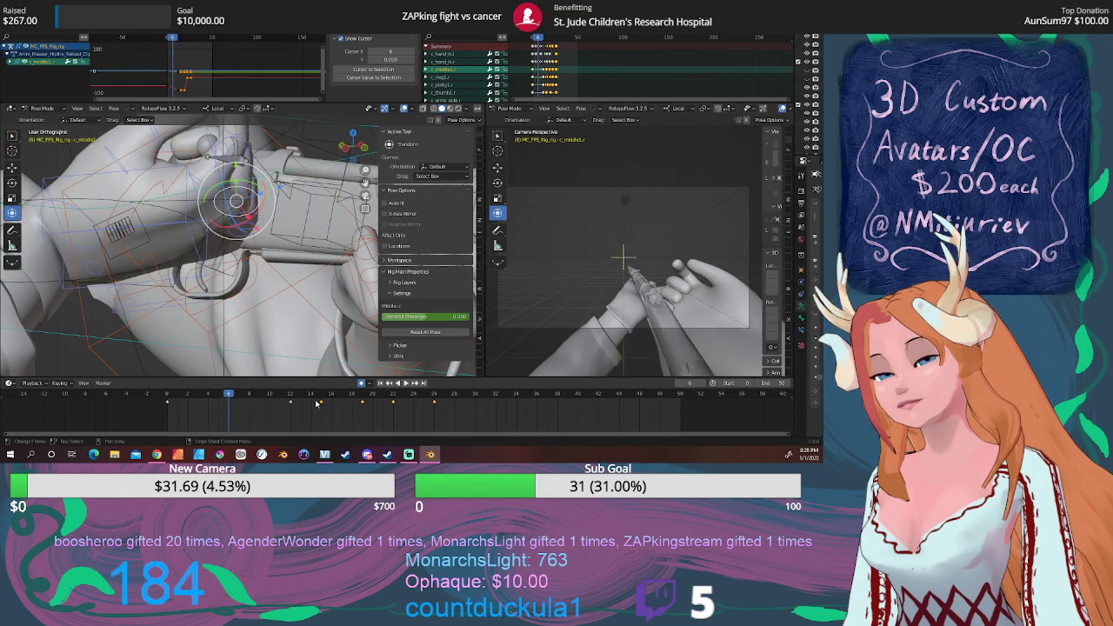
pyautogui.press('space')
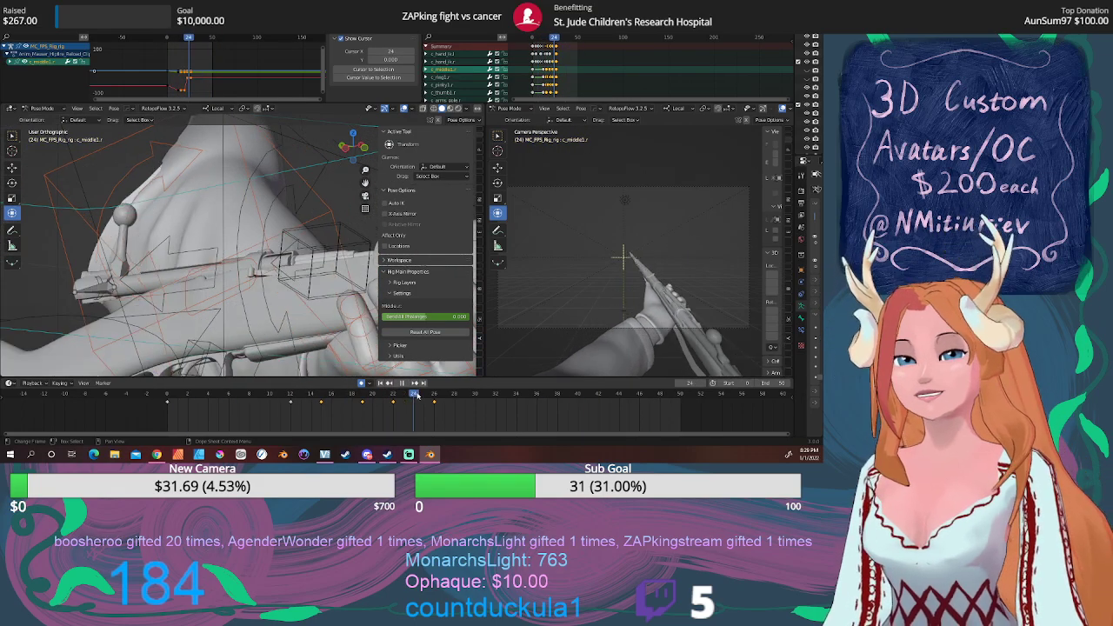
# Advance the reload animation to frame 26 and examine the right hand's fingers and palm from several angles.
pyautogui.moveTo(417, 395); pyautogui.dragTo(438, 395)
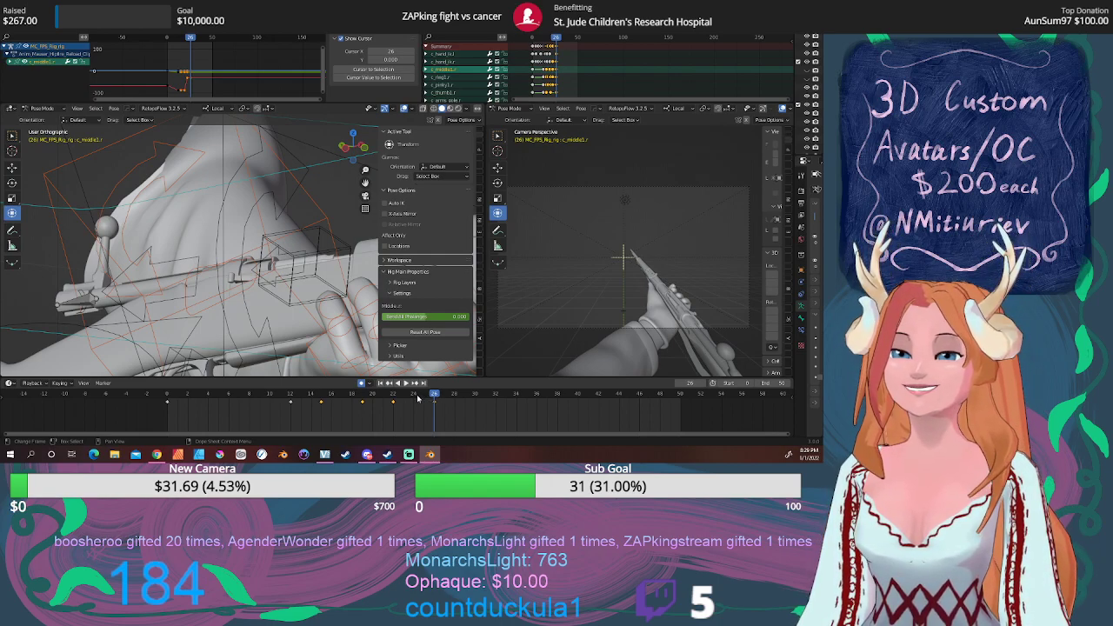
pyautogui.scroll(-8, 264, 267)
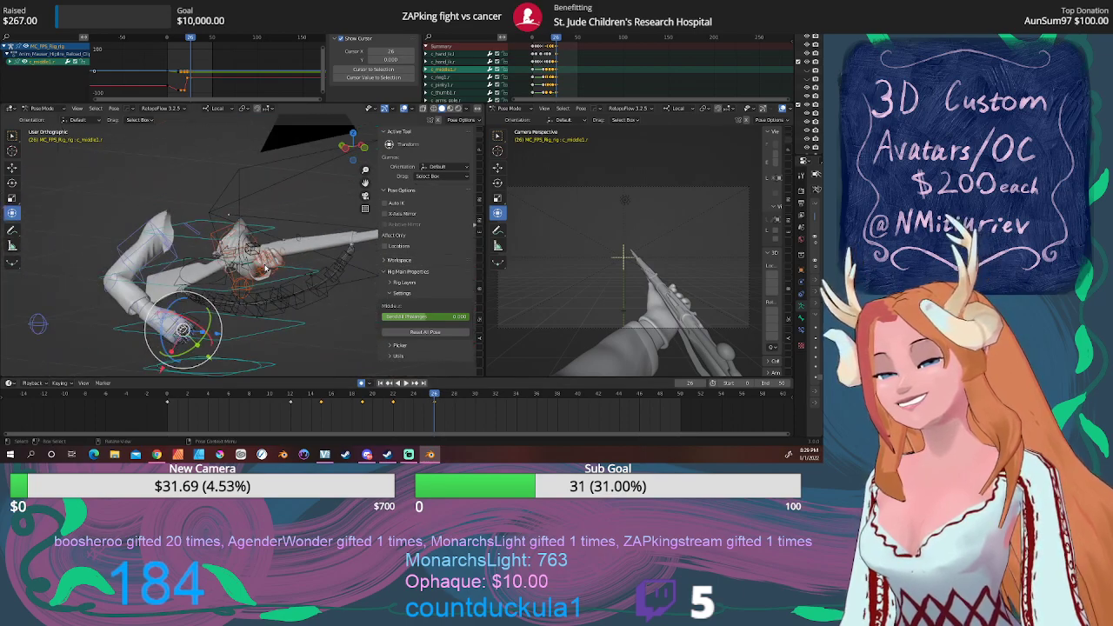
pyautogui.moveTo(264, 268); pyautogui.dragTo(300, 205, button='middle')
pyautogui.scroll(6, 272, 239)
pyautogui.moveTo(232, 268); pyautogui.dragTo(110, 235, button='middle')
pyautogui.moveTo(156, 228); pyautogui.dragTo(180, 223, button='middle')
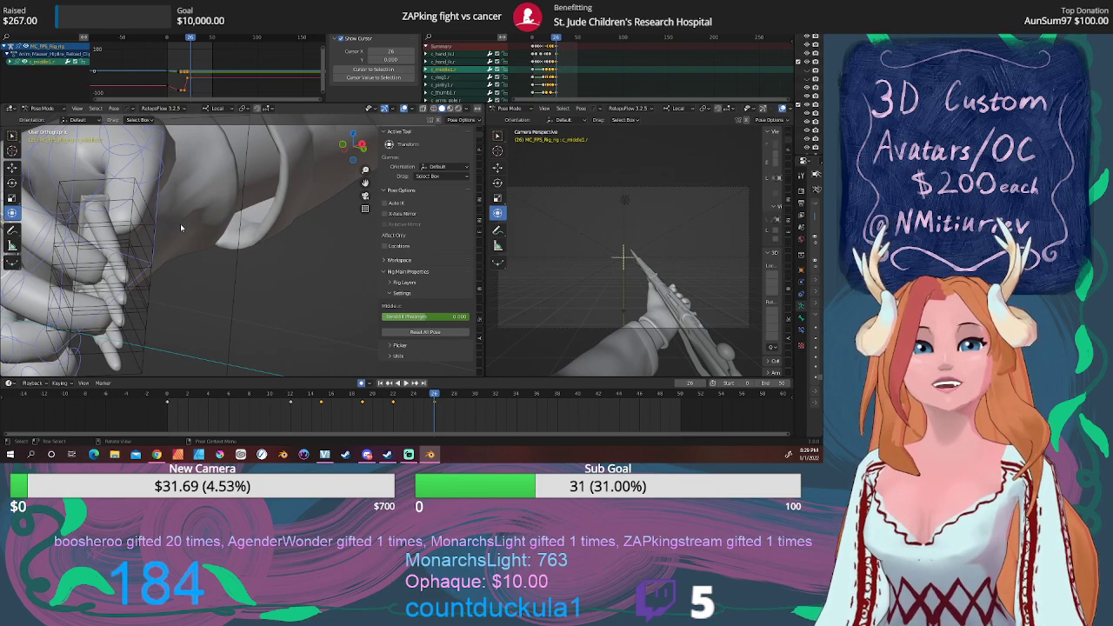
pyautogui.moveTo(180, 223); pyautogui.dragTo(168, 303, button='middle')
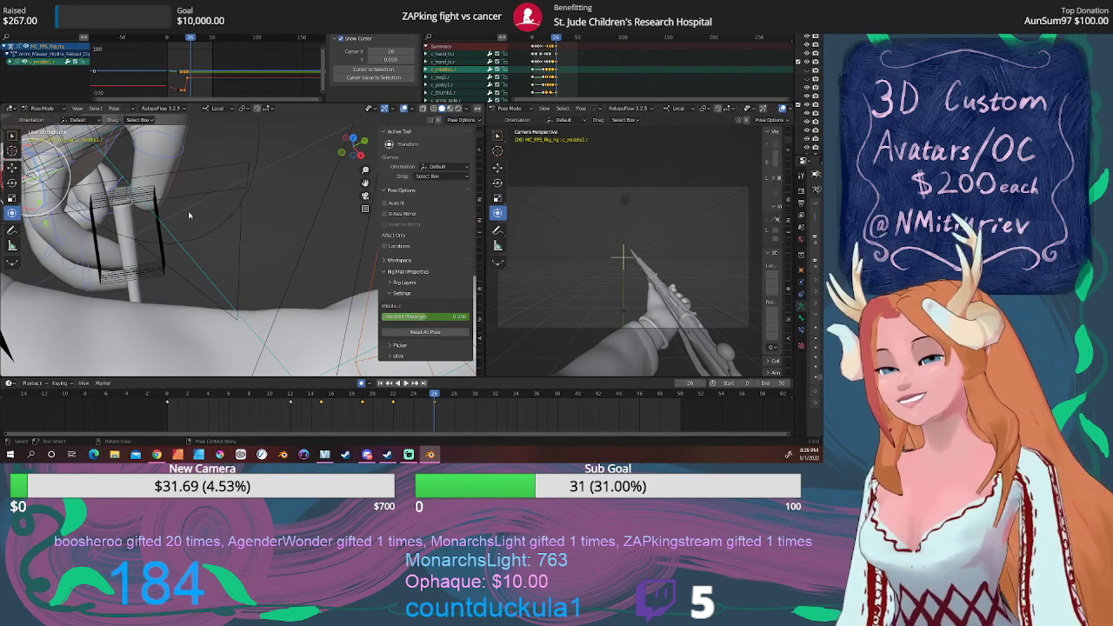
pyautogui.moveTo(189, 215); pyautogui.dragTo(210, 224, button='middle')
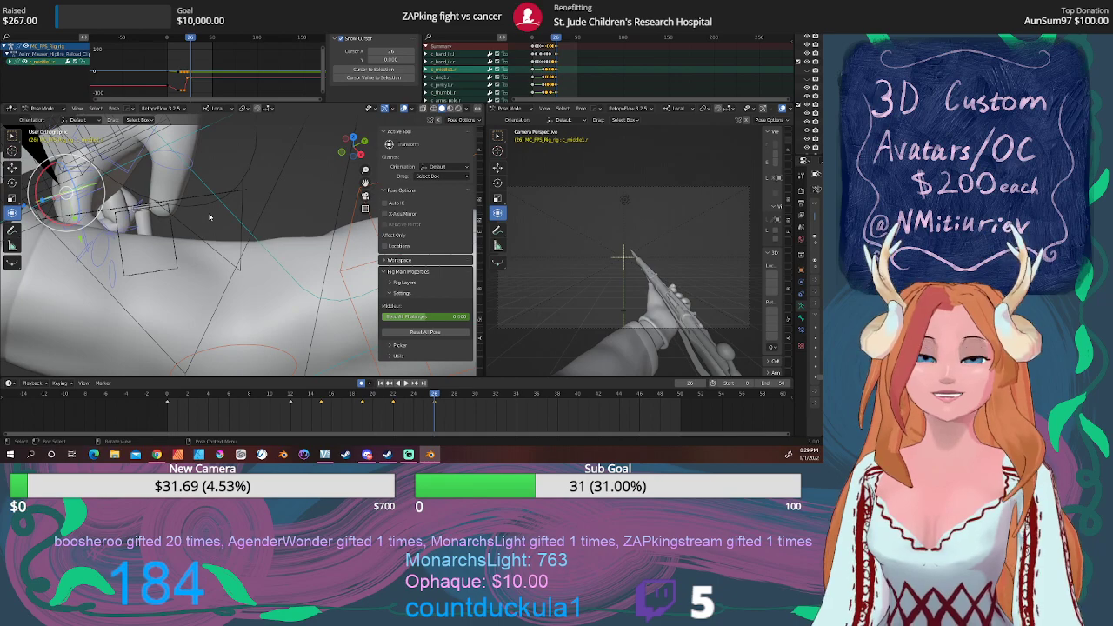
pyautogui.moveTo(204, 227)
pyautogui.mouseDown(button='middle')
pyautogui.moveTo(201, 207)
pyautogui.moveTo(234, 256)
pyautogui.moveTo(243, 250)
pyautogui.moveTo(227, 210)
pyautogui.moveTo(182, 199)
pyautogui.moveTo(188, 229)
pyautogui.mouseUp(button='middle')
pyautogui.scroll(5, 234, 257)
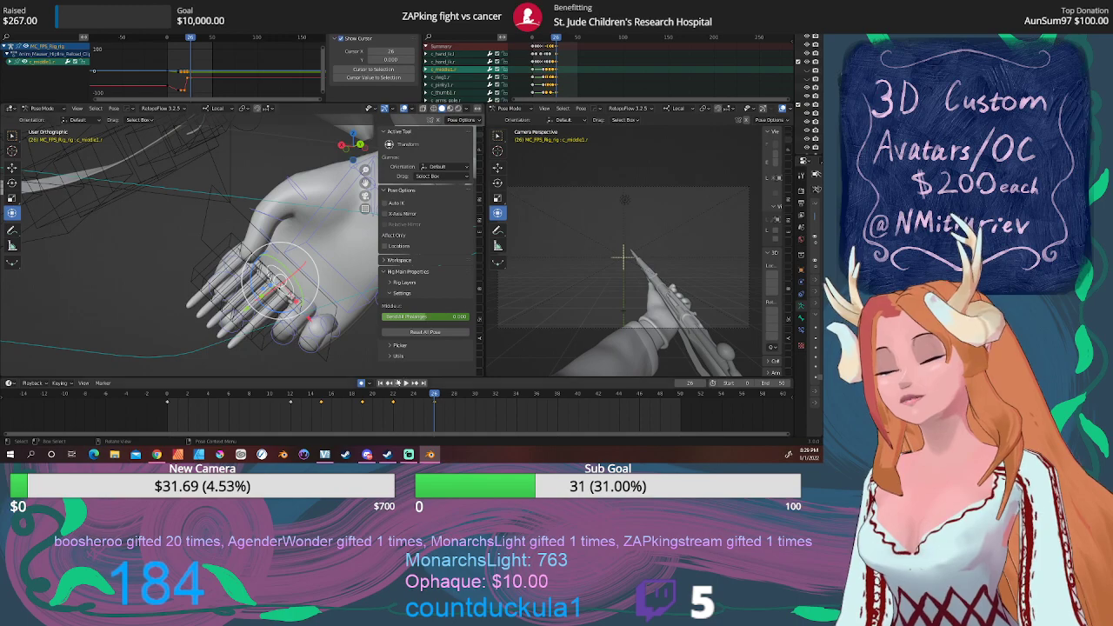
# Raise the right hand's IK control about 0.5 m at frame 32, bringing the hand up beside the rifle.
pyautogui.press('space')
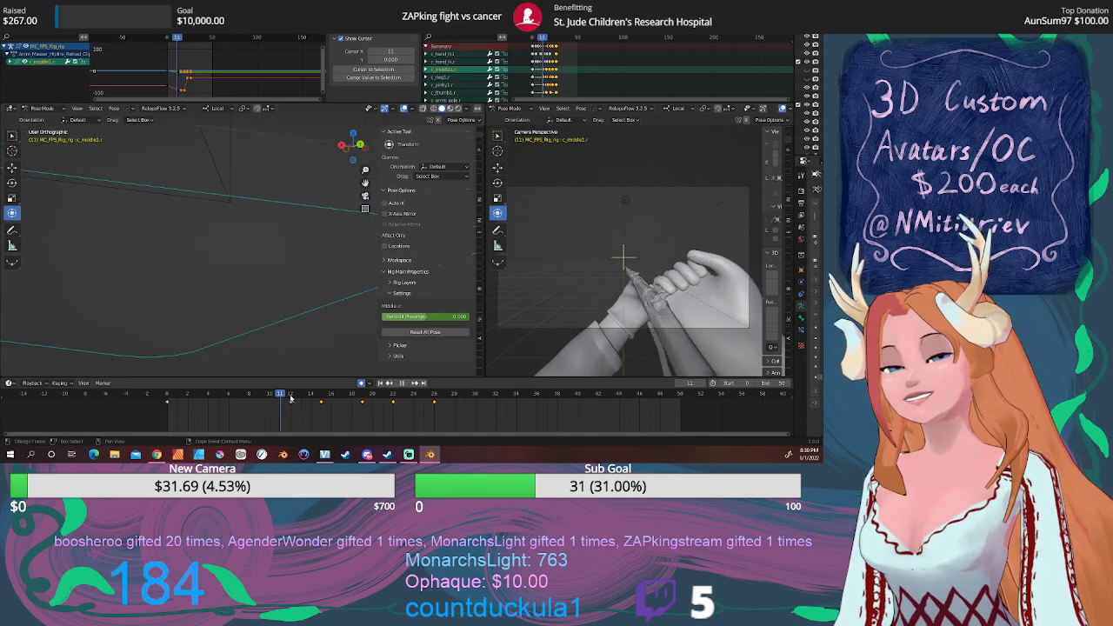
pyautogui.moveTo(384, 398); pyautogui.dragTo(484, 406)
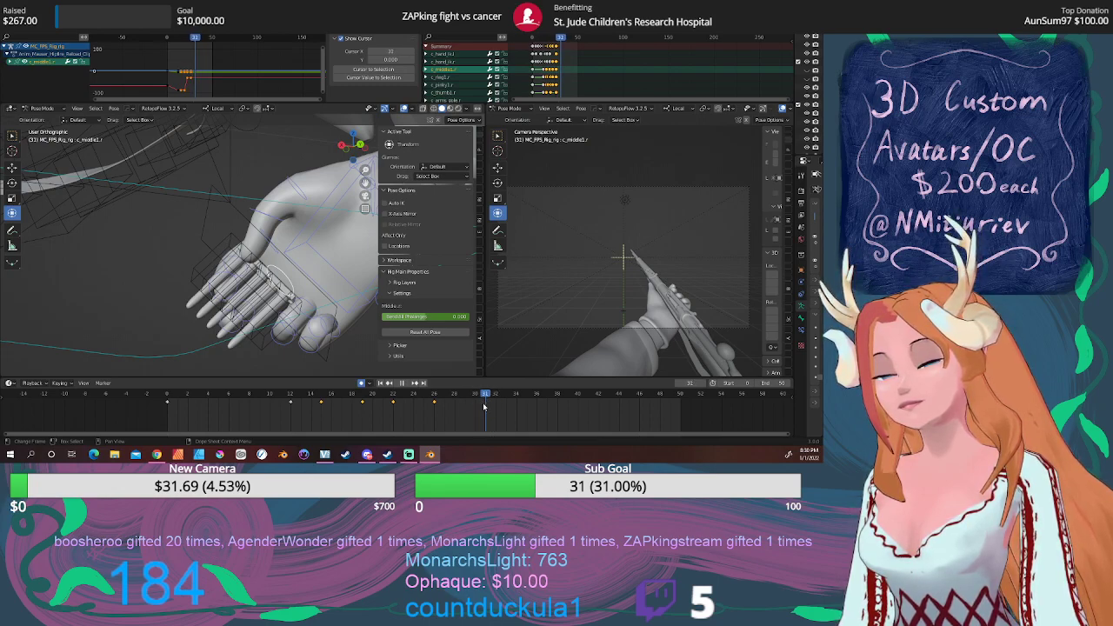
pyautogui.moveTo(300, 261)
pyautogui.mouseDown(button='middle')
pyautogui.moveTo(287, 254)
pyautogui.moveTo(310, 259)
pyautogui.mouseUp(button='middle')
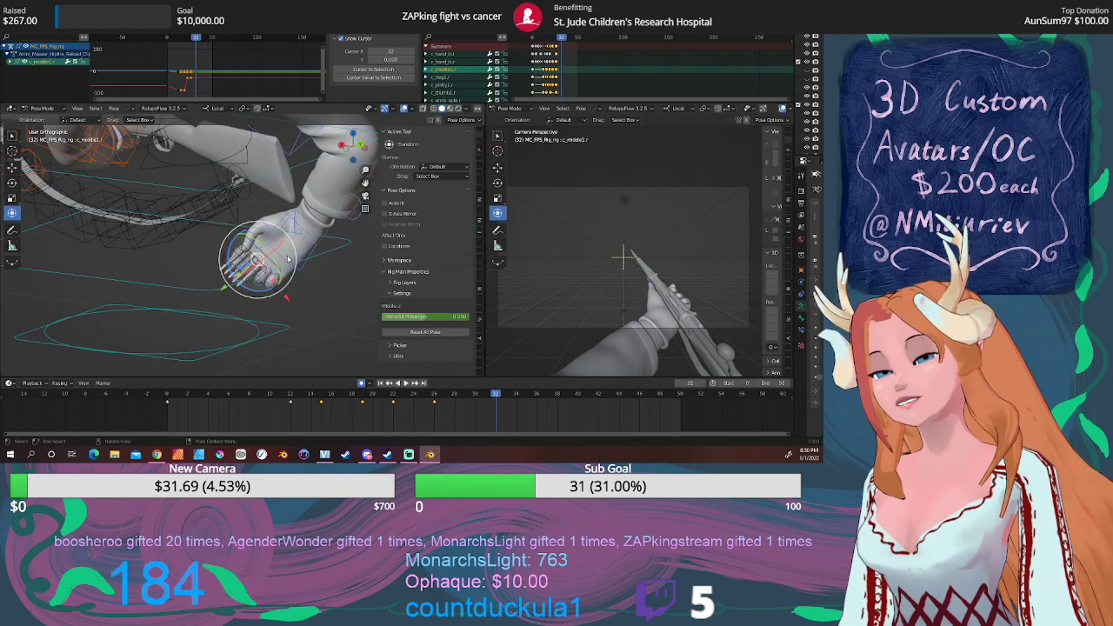
pyautogui.click(311, 257)
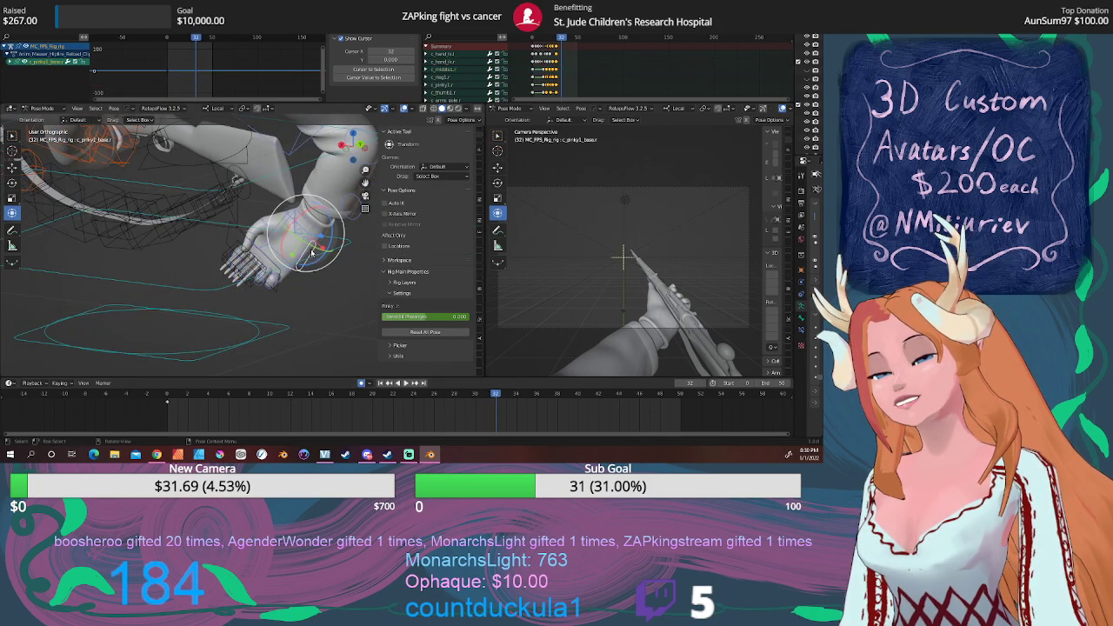
pyautogui.click(311, 252)
pyautogui.moveTo(312, 252); pyautogui.dragTo(248, 276, button='middle')
pyautogui.press('KP_3')
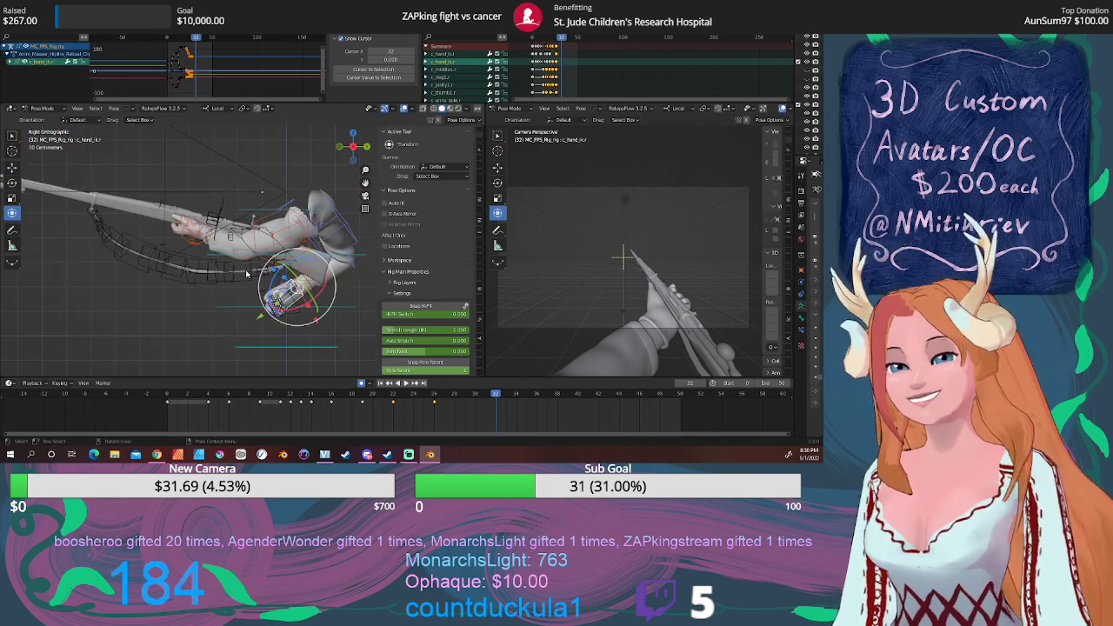
pyautogui.press('ctrl+KP_3')
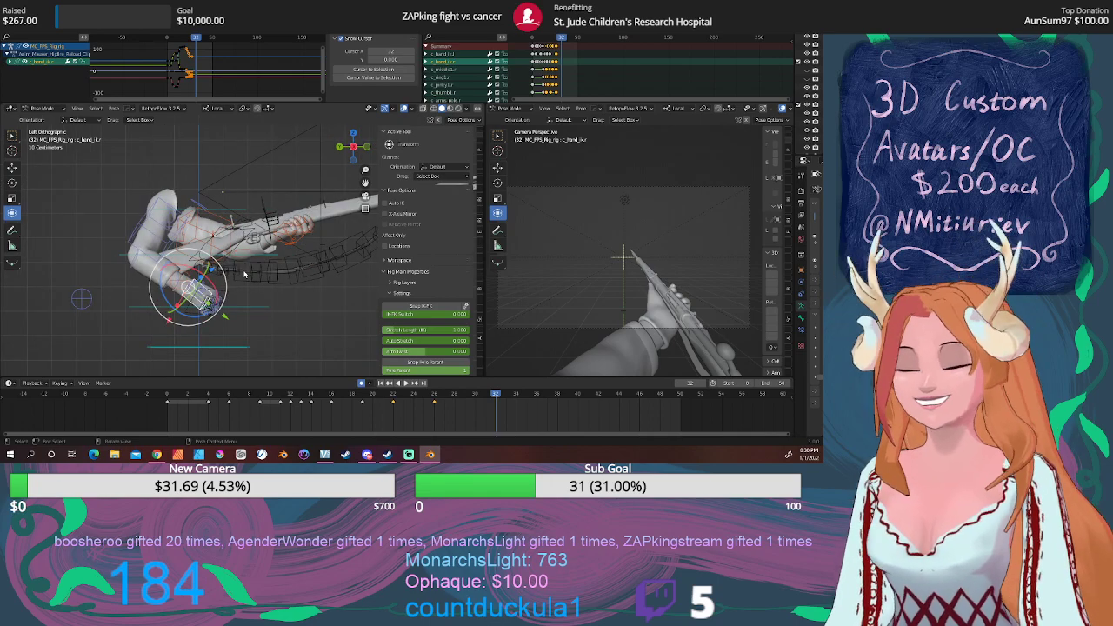
pyautogui.press('g')
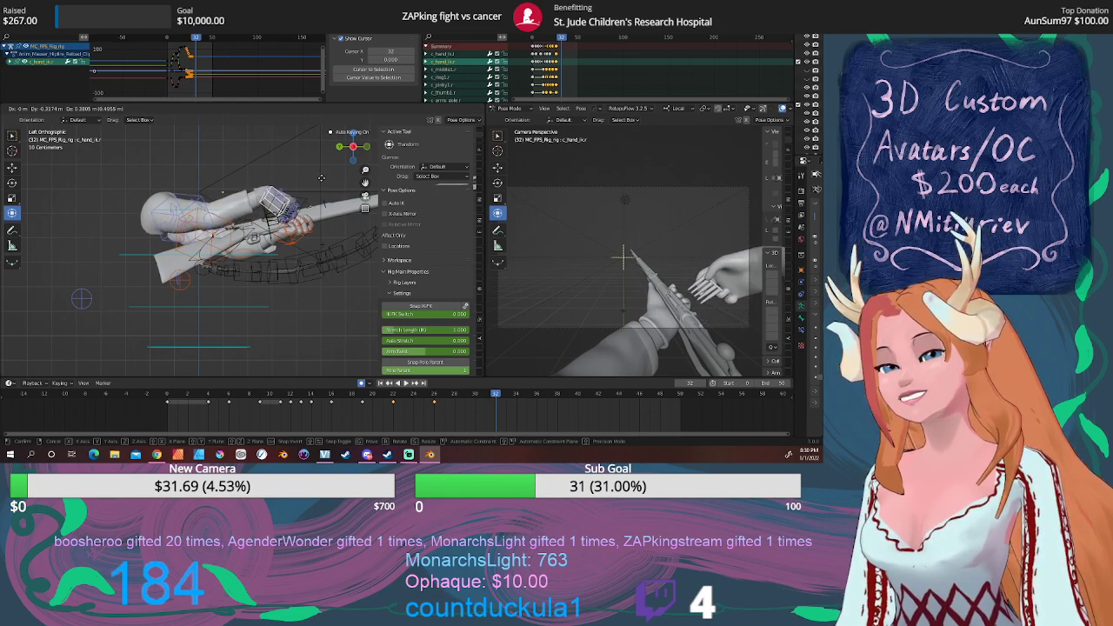
pyautogui.click(318, 182)
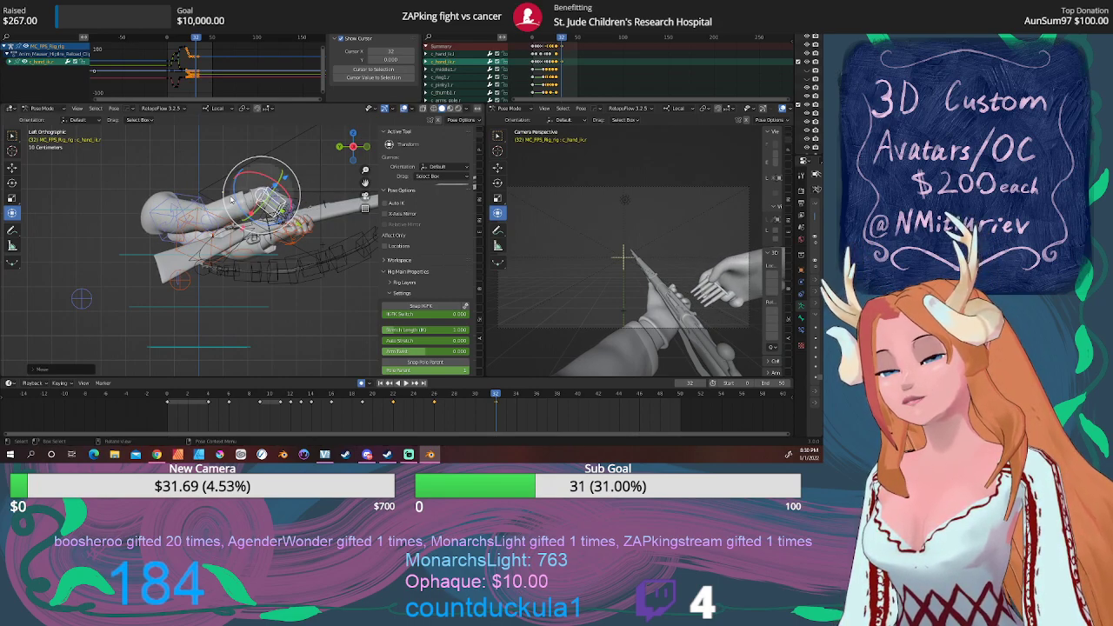
# Rotate the right hand's IK control at frame 32 to angle the wrist and open fingers toward the rifle.
pyautogui.moveTo(236, 201); pyautogui.dragTo(222, 193)
pyautogui.moveTo(223, 192); pyautogui.dragTo(292, 227, button='middle')
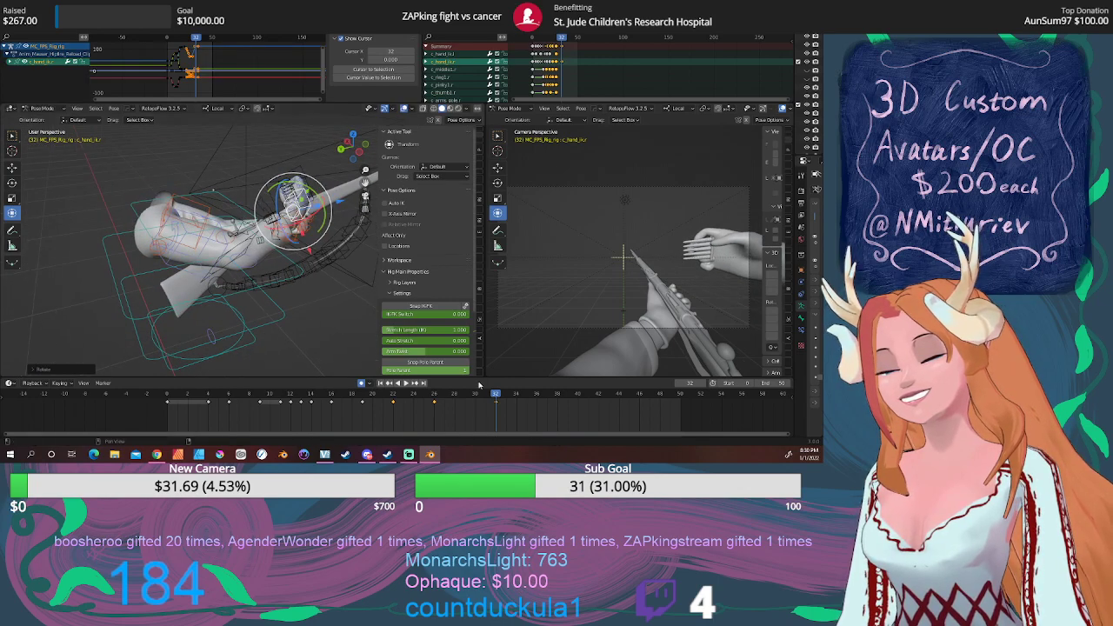
pyautogui.moveTo(478, 396)
pyautogui.mouseDown()
pyautogui.moveTo(318, 392)
pyautogui.moveTo(517, 393)
pyautogui.moveTo(485, 395)
pyautogui.moveTo(495, 395)
pyautogui.mouseUp()
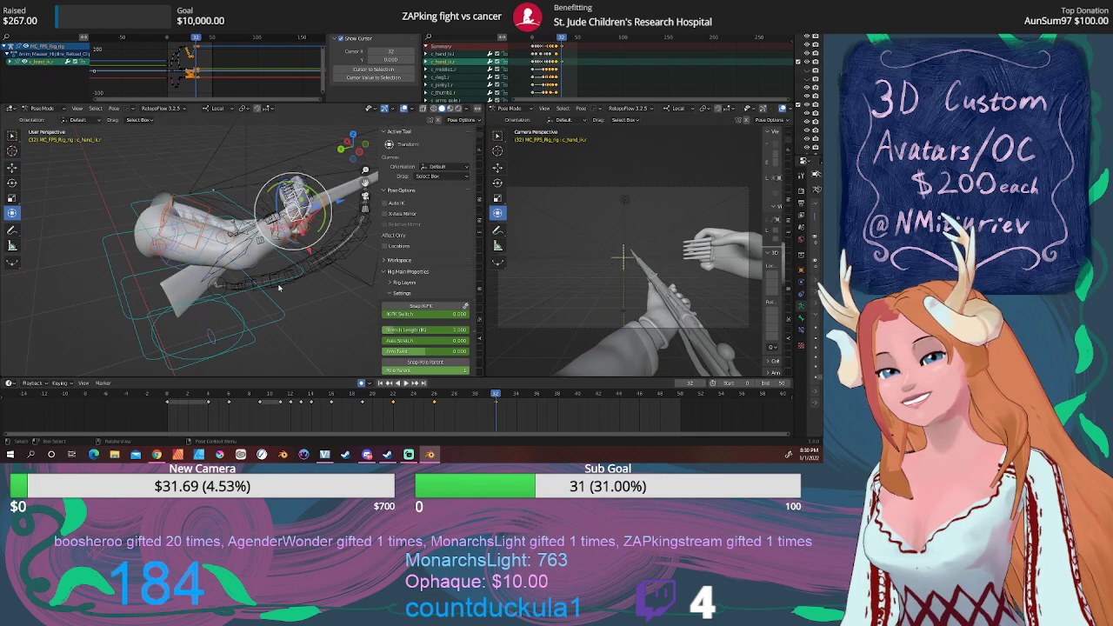
pyautogui.moveTo(280, 288); pyautogui.dragTo(261, 273, button='middle')
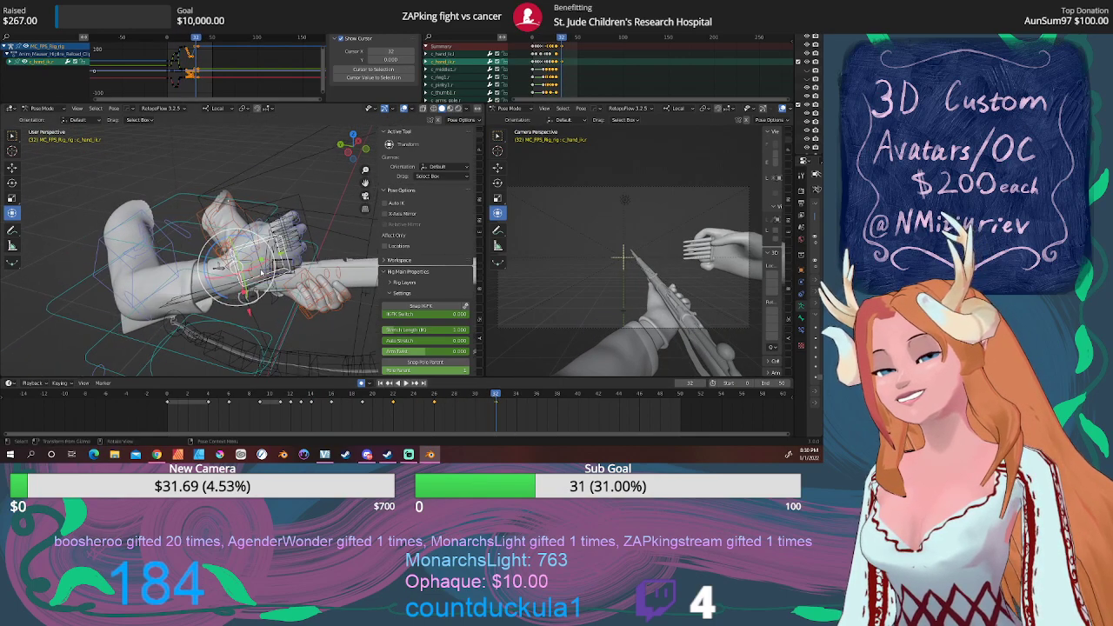
pyautogui.moveTo(258, 272); pyautogui.dragTo(245, 281)
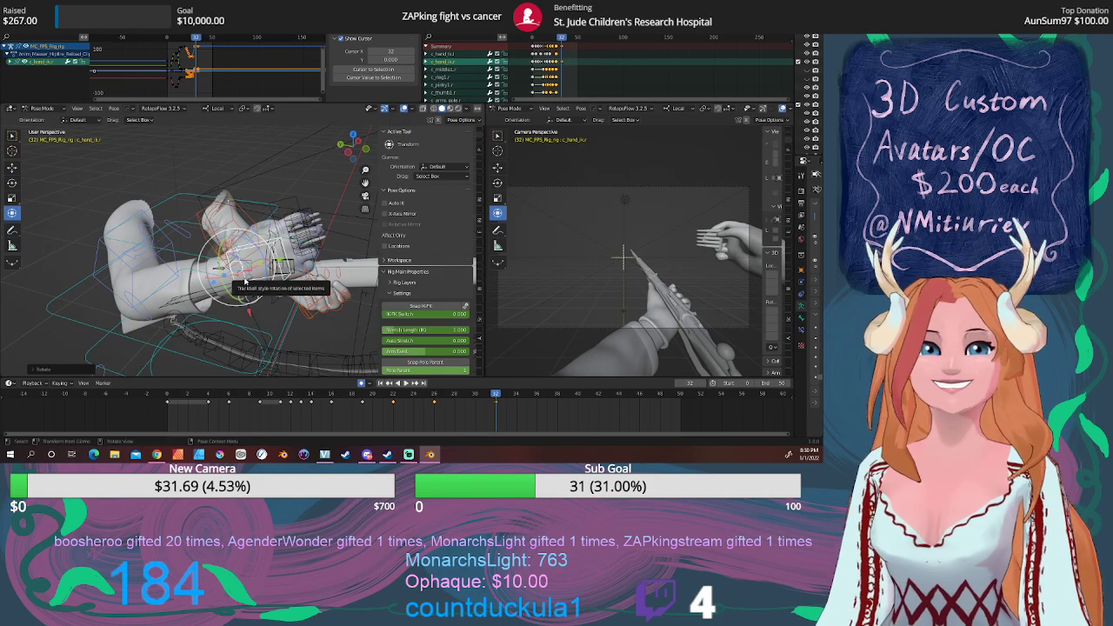
# Move the right hand about 0.13 m along its local axis toward the rifle at frame 32 and adjust its rotation.
pyautogui.moveTo(245, 281); pyautogui.dragTo(237, 251, button='middle')
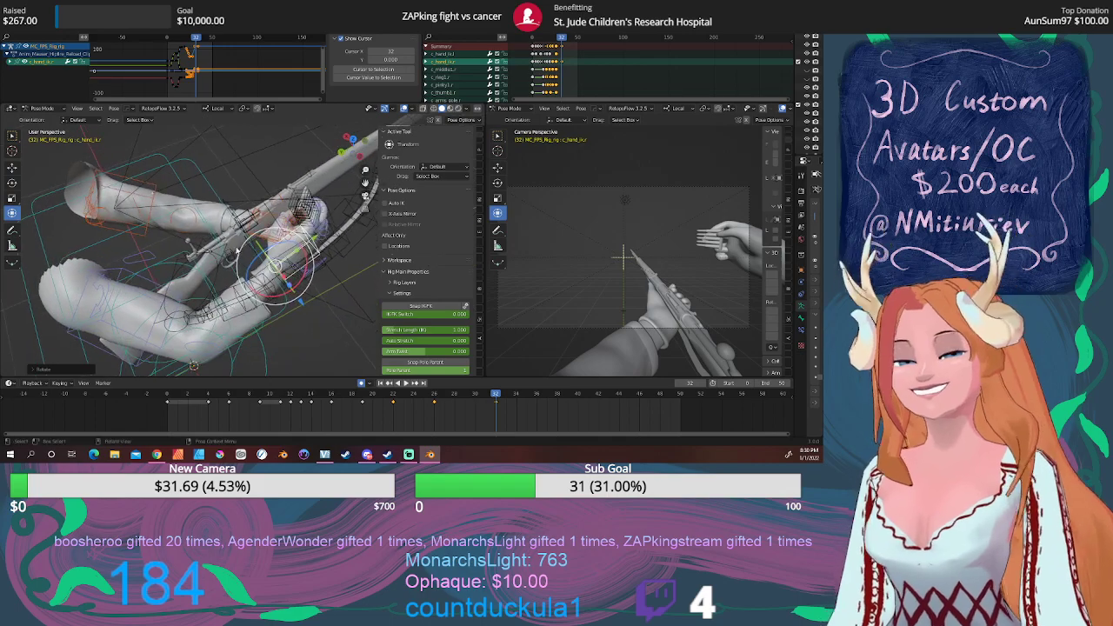
pyautogui.press('g')
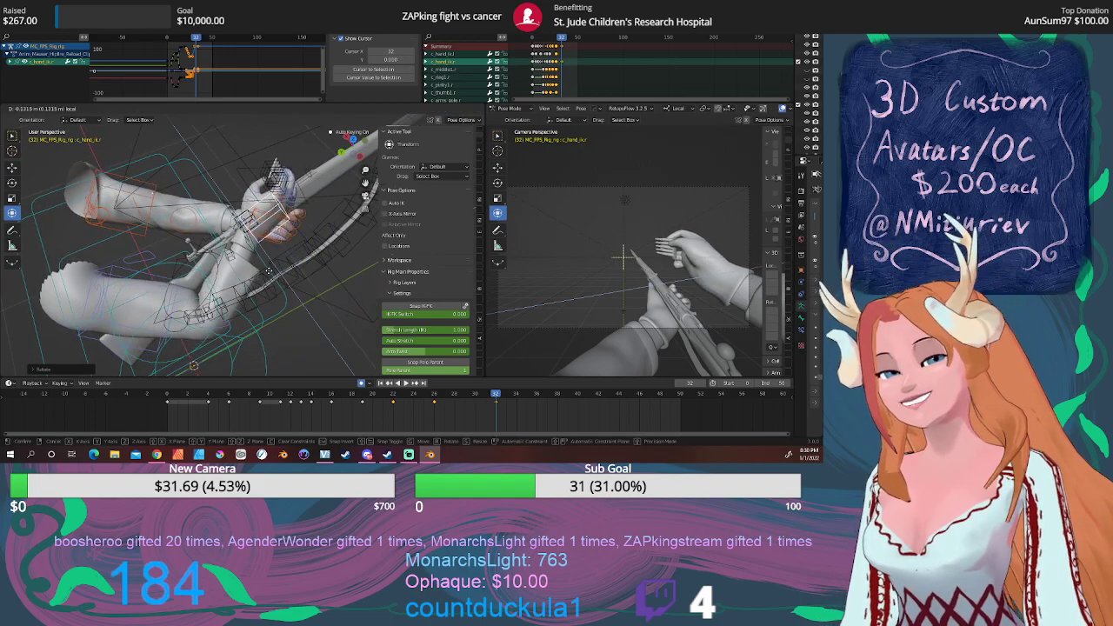
pyautogui.click(264, 265)
pyautogui.moveTo(265, 265); pyautogui.dragTo(333, 253, button='middle')
pyautogui.press('r')
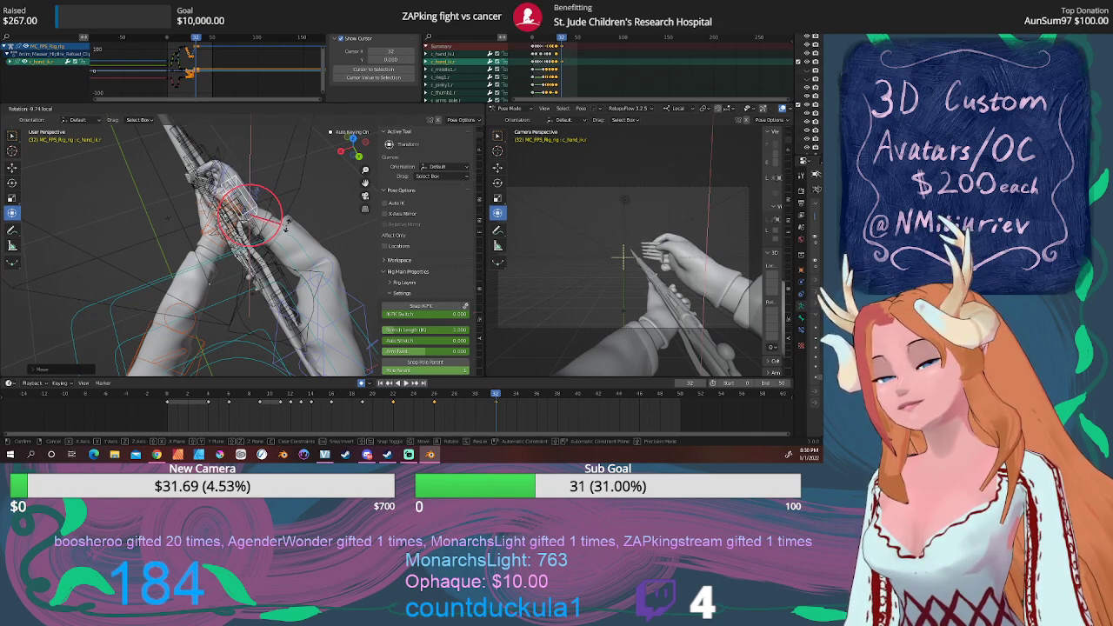
pyautogui.moveTo(286, 226); pyautogui.dragTo(287, 225)
# Shift the right hand's new keyframe from frame 32 to frame 30, and check the motion up to that frame.
pyautogui.press('g')
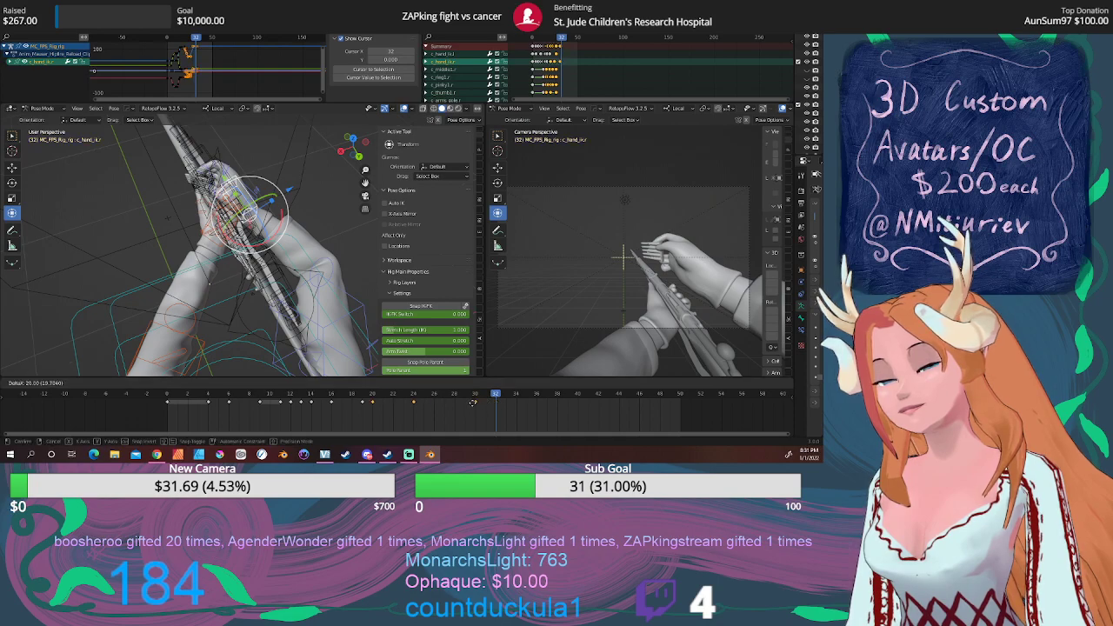
pyautogui.click(495, 407)
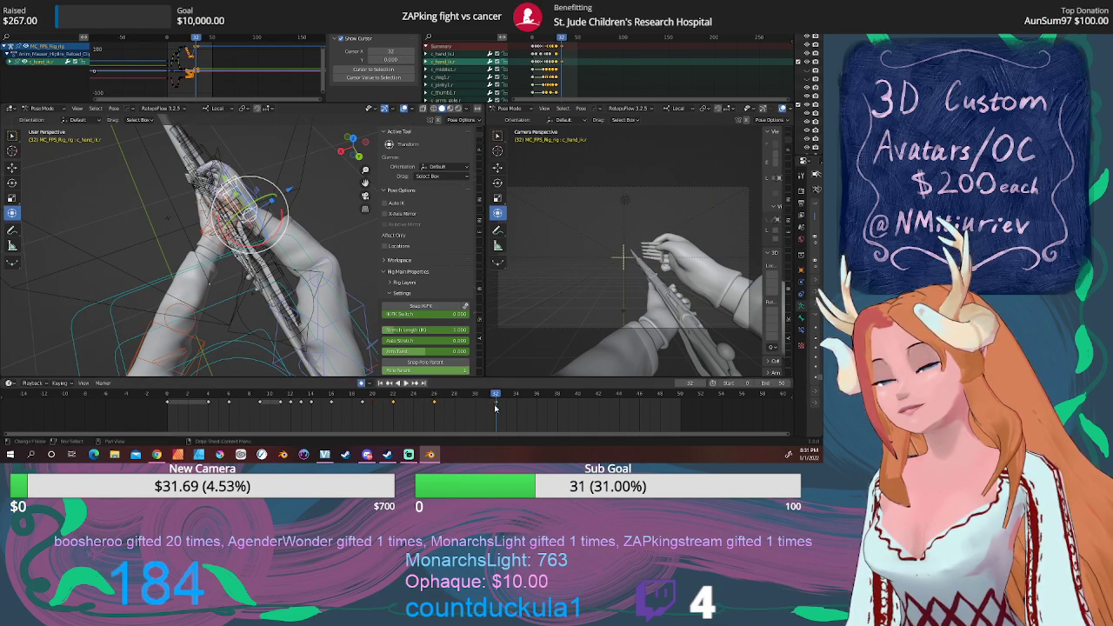
pyautogui.press('g')
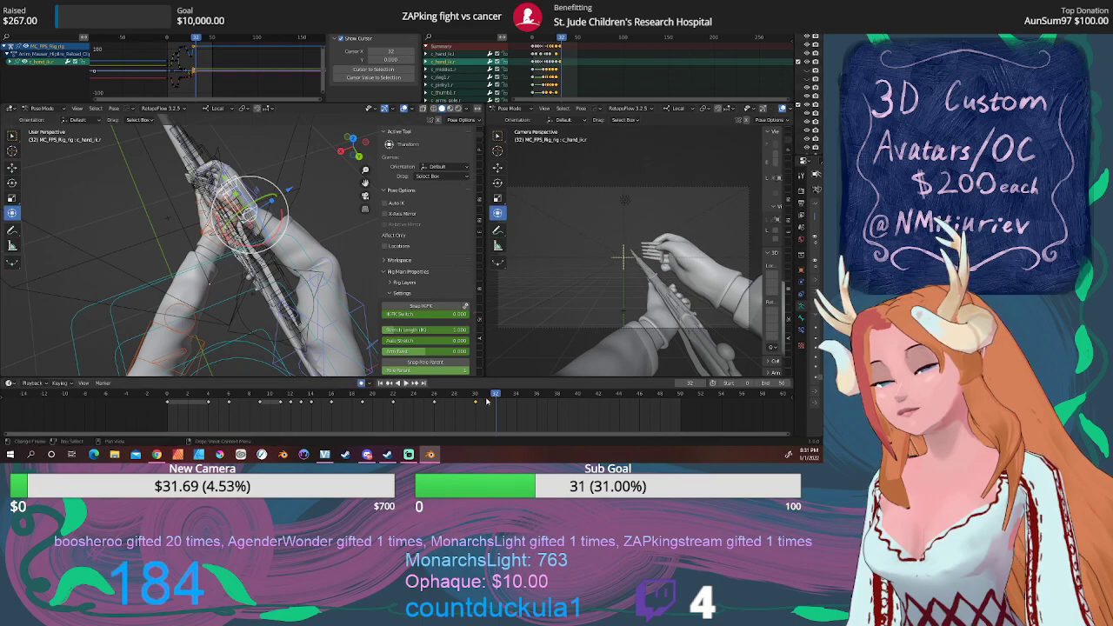
pyautogui.click(480, 406)
pyautogui.press('space')
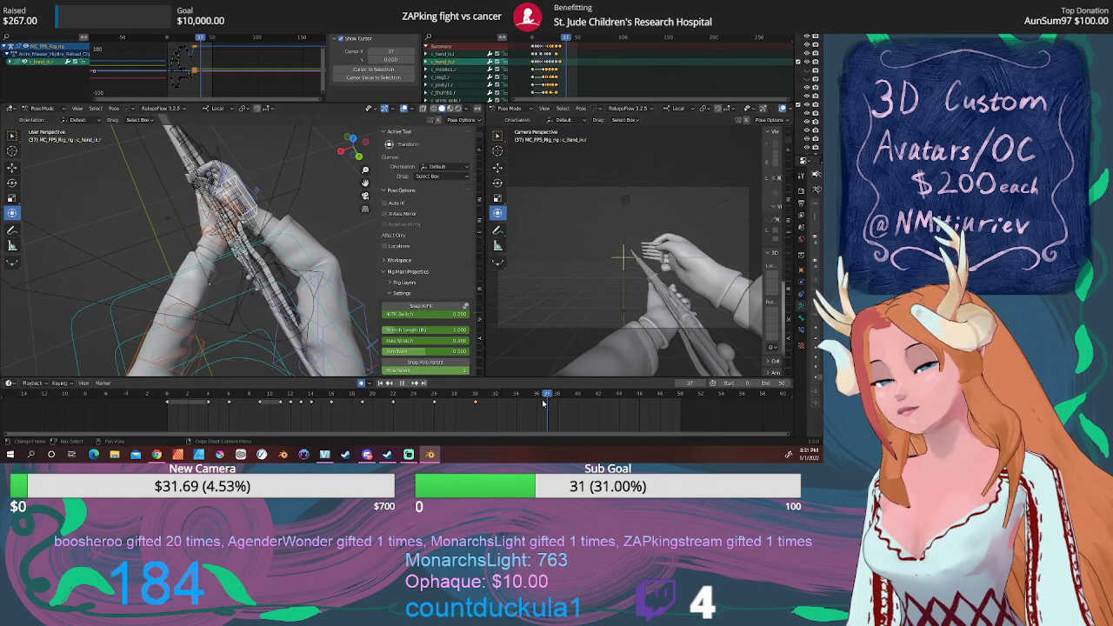
pyautogui.moveTo(452, 399); pyautogui.dragTo(474, 399)
# Move the right hand outward, away from the rifle, at frame 30 and fine-tune its placement.
pyautogui.moveTo(323, 220); pyautogui.dragTo(297, 207, button='middle')
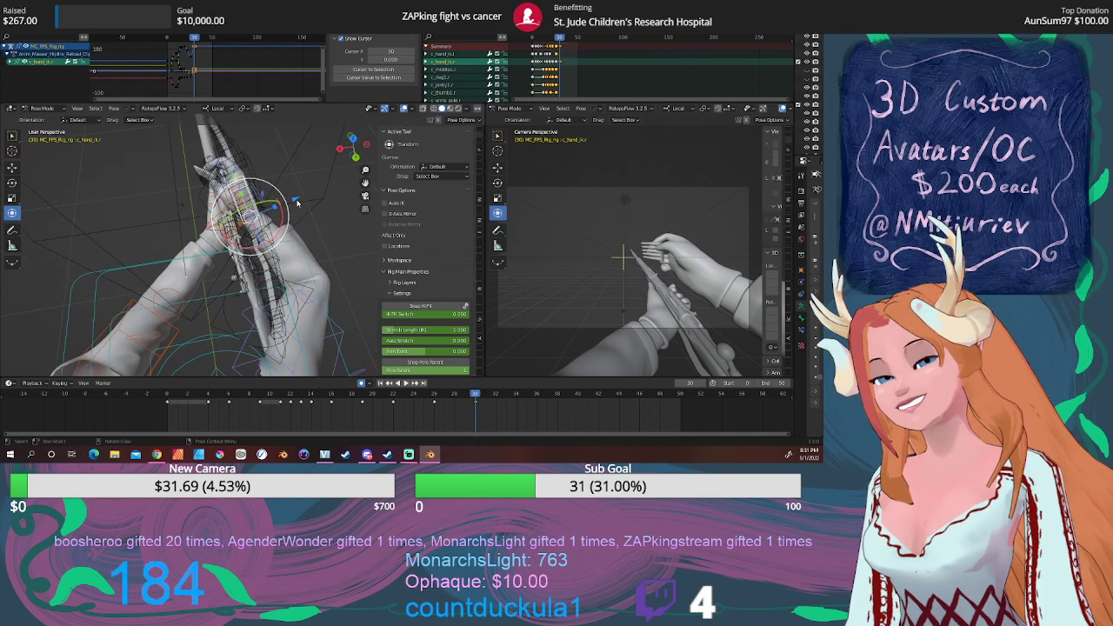
pyautogui.moveTo(297, 201); pyautogui.dragTo(333, 203)
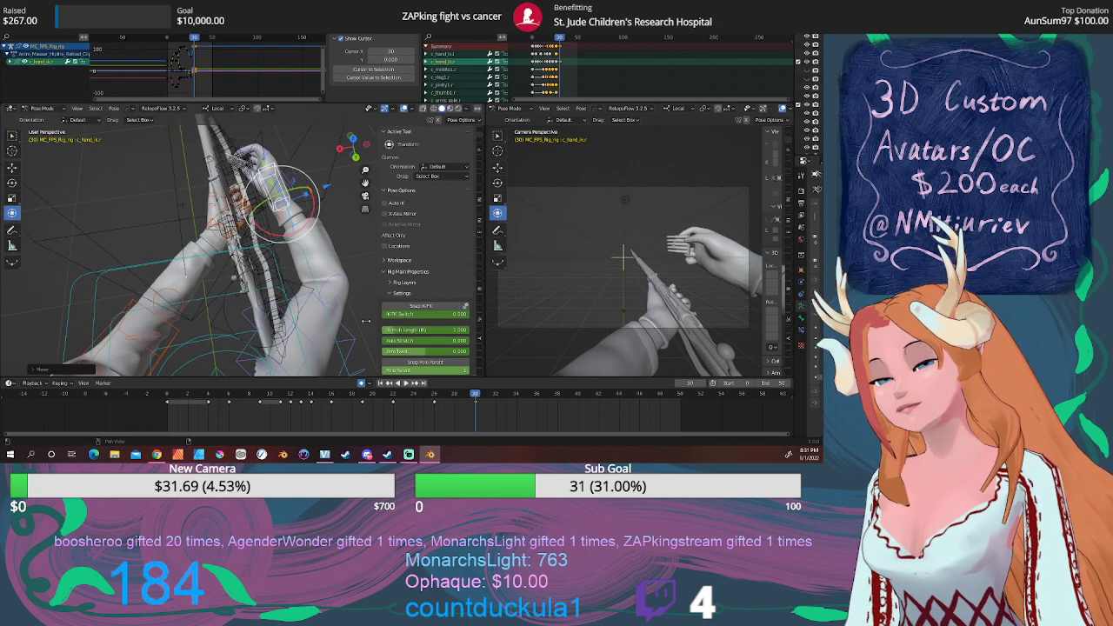
pyautogui.moveTo(366, 322); pyautogui.dragTo(282, 207, button='middle')
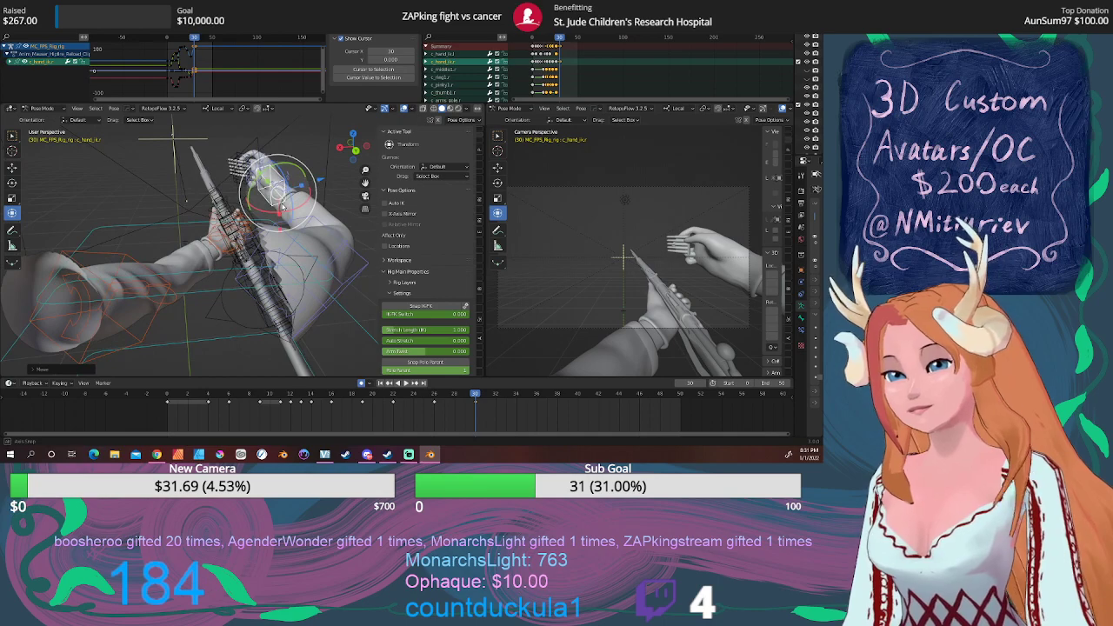
pyautogui.press('g')
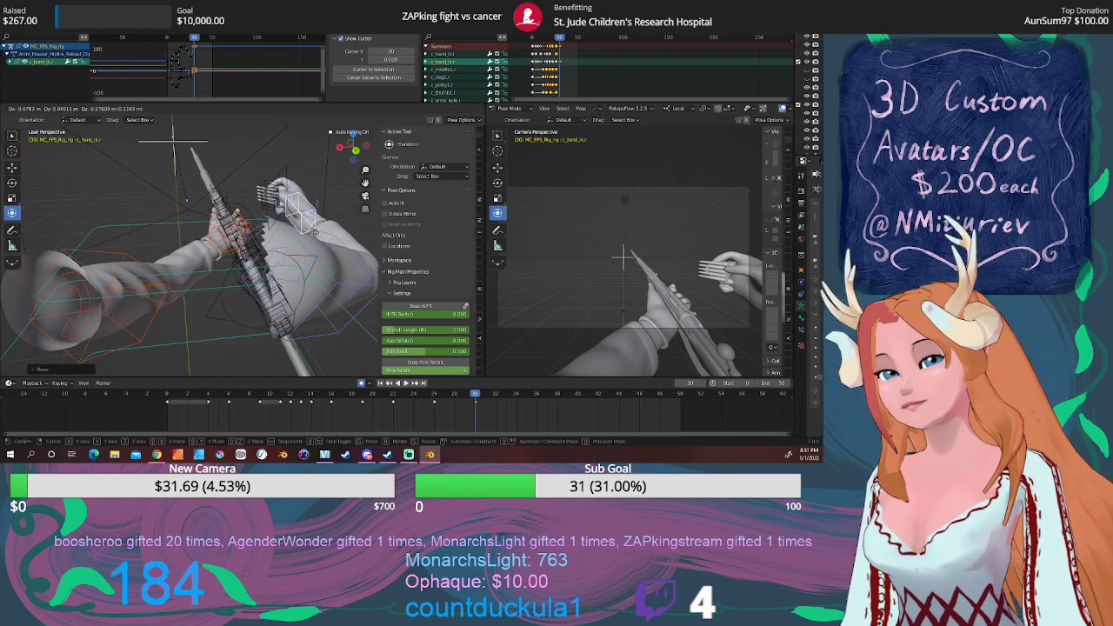
pyautogui.click(320, 222)
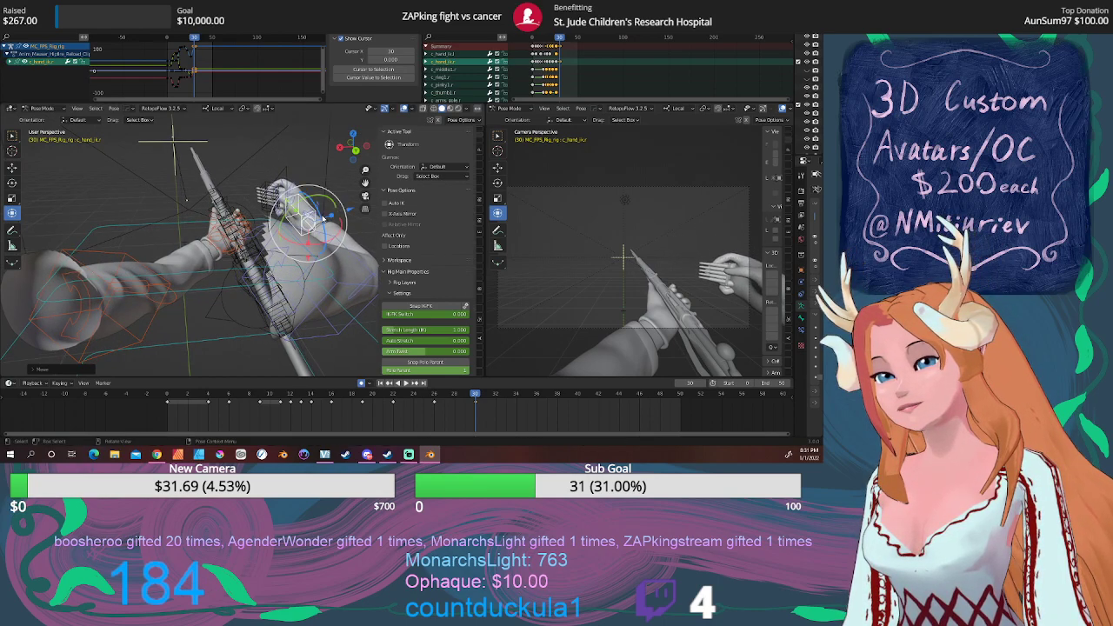
pyautogui.moveTo(323, 220); pyautogui.dragTo(324, 239)
# Play and scrub the reload animation up to frame 34, and inspect the right hand's frame 30 pose from the back.
pyautogui.press('space')
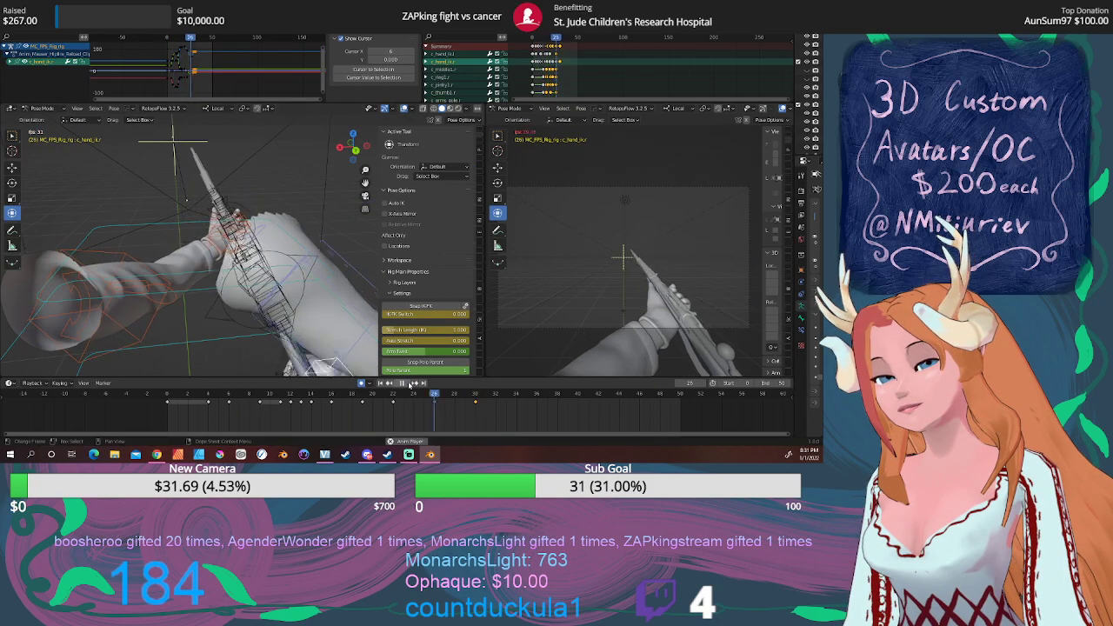
pyautogui.click(408, 384)
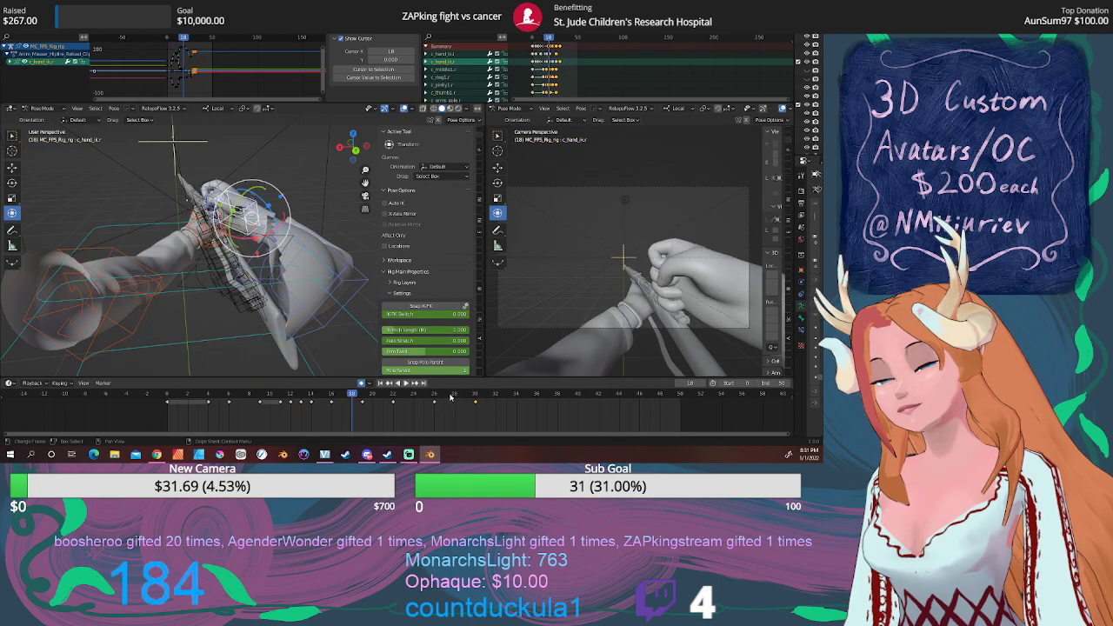
pyautogui.moveTo(451, 396); pyautogui.dragTo(508, 394)
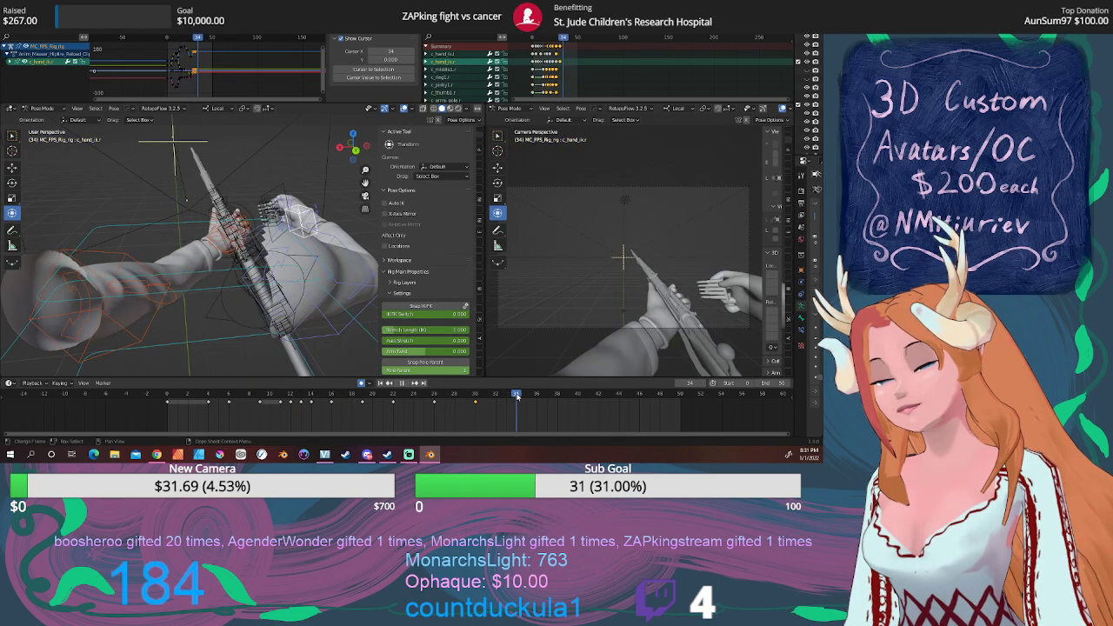
pyautogui.keyDown('shift'); pyautogui.moveTo(304, 253); pyautogui.dragTo(303, 275, button='middle'); pyautogui.keyUp('shift')
pyautogui.click(475, 403)
pyautogui.press('KP_1')
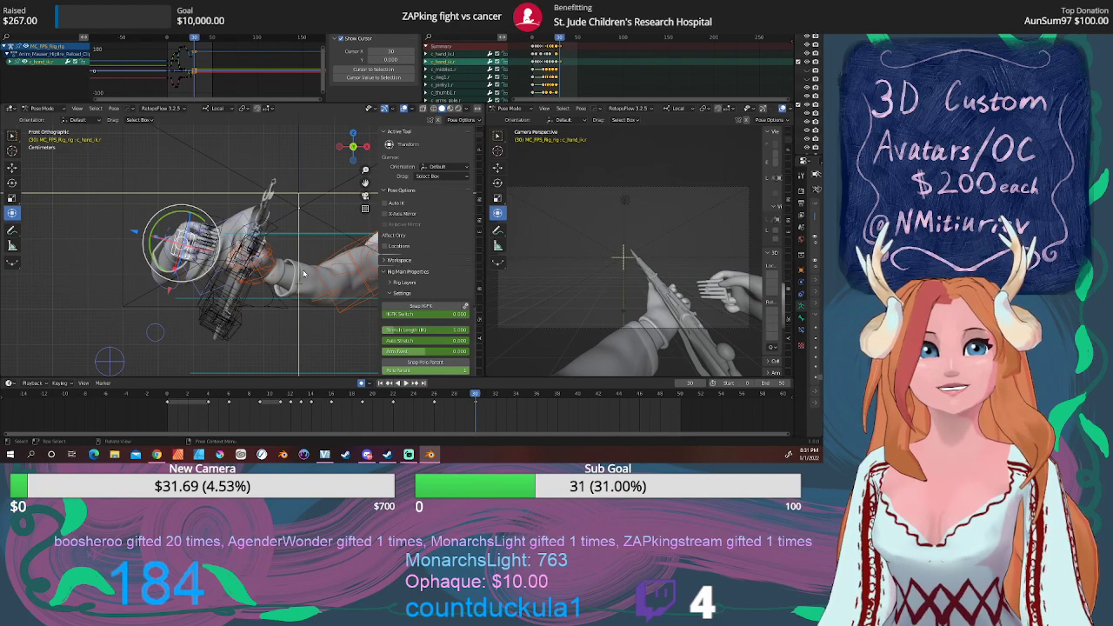
pyautogui.press('ctrl+KP_1')
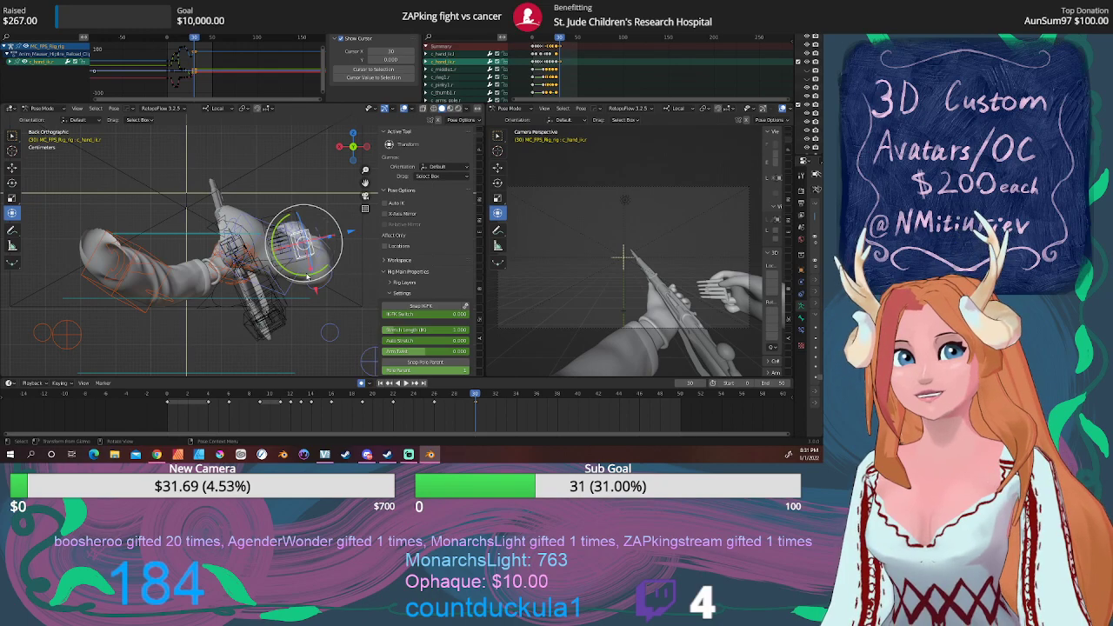
# Nudge the right hand outward and slightly upward from the back at frame 30, and scrub the motion up to that frame.
pyautogui.scroll(3, 291, 265)
pyautogui.keyDown('shift'); pyautogui.moveTo(284, 261); pyautogui.dragTo(246, 285, button='middle'); pyautogui.keyUp('shift')
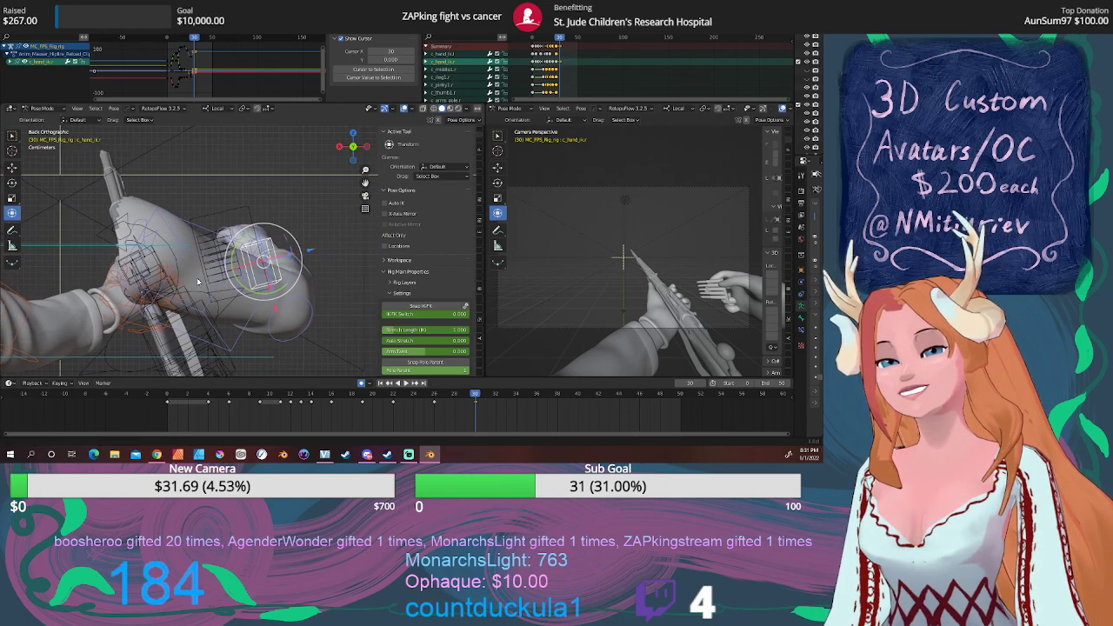
pyautogui.press('g')
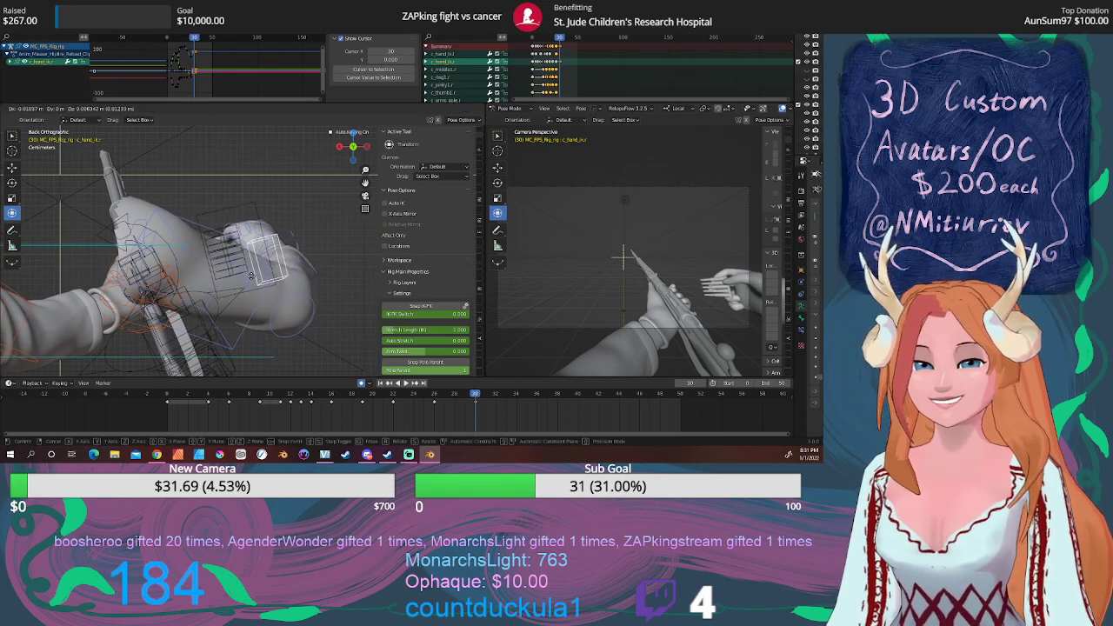
pyautogui.click(254, 269)
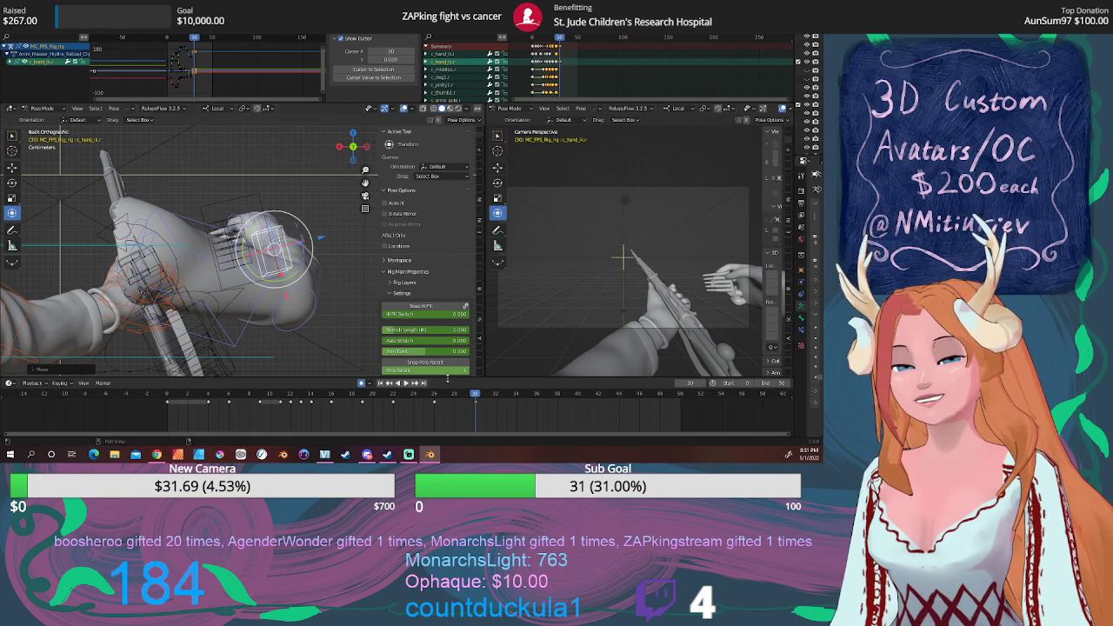
pyautogui.moveTo(472, 396)
pyautogui.mouseDown()
pyautogui.moveTo(290, 398)
pyautogui.moveTo(479, 399)
pyautogui.mouseUp()
pyautogui.moveTo(261, 261)
pyautogui.mouseDown(button='middle')
pyautogui.moveTo(226, 261)
pyautogui.moveTo(248, 269)
pyautogui.moveTo(265, 252)
pyautogui.mouseUp(button='middle')
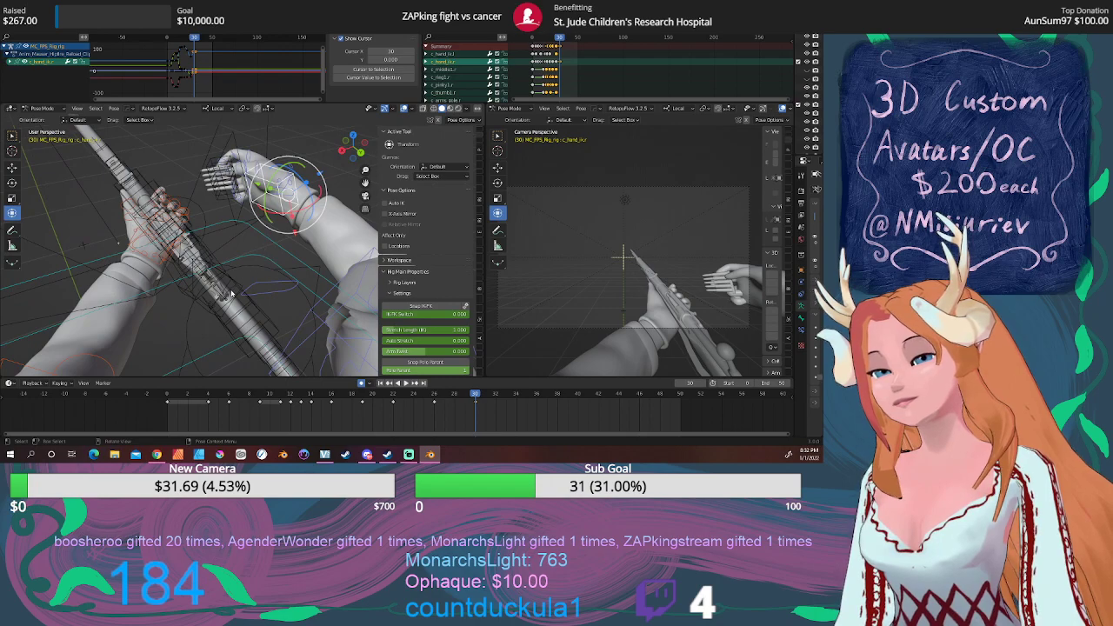
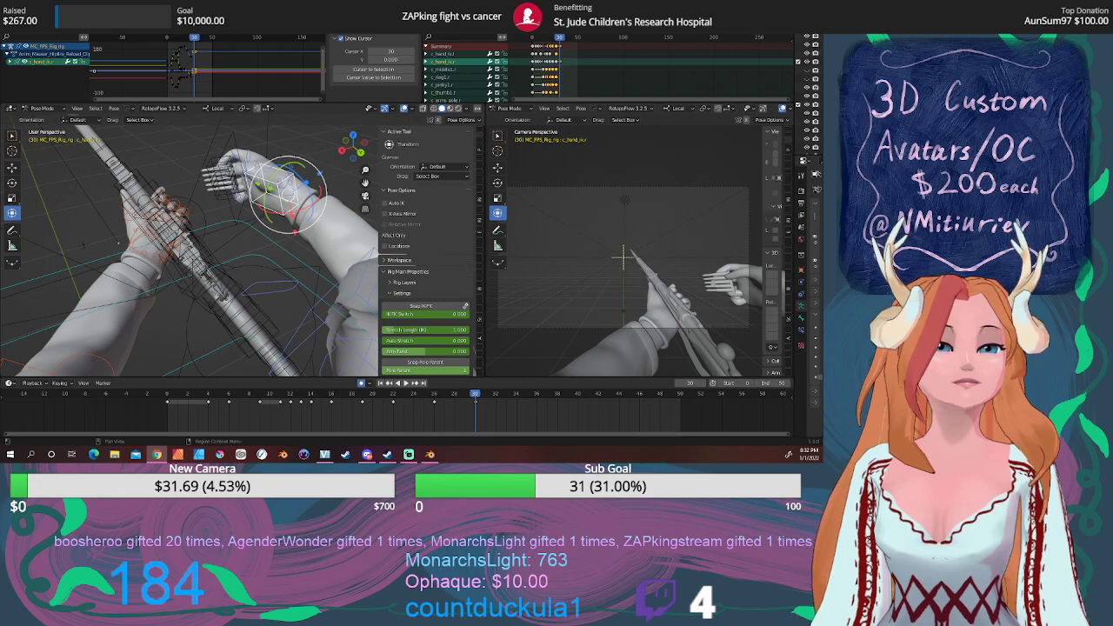
pyautogui.moveTo(261, 261); pyautogui.dragTo(383, 287, button='middle')
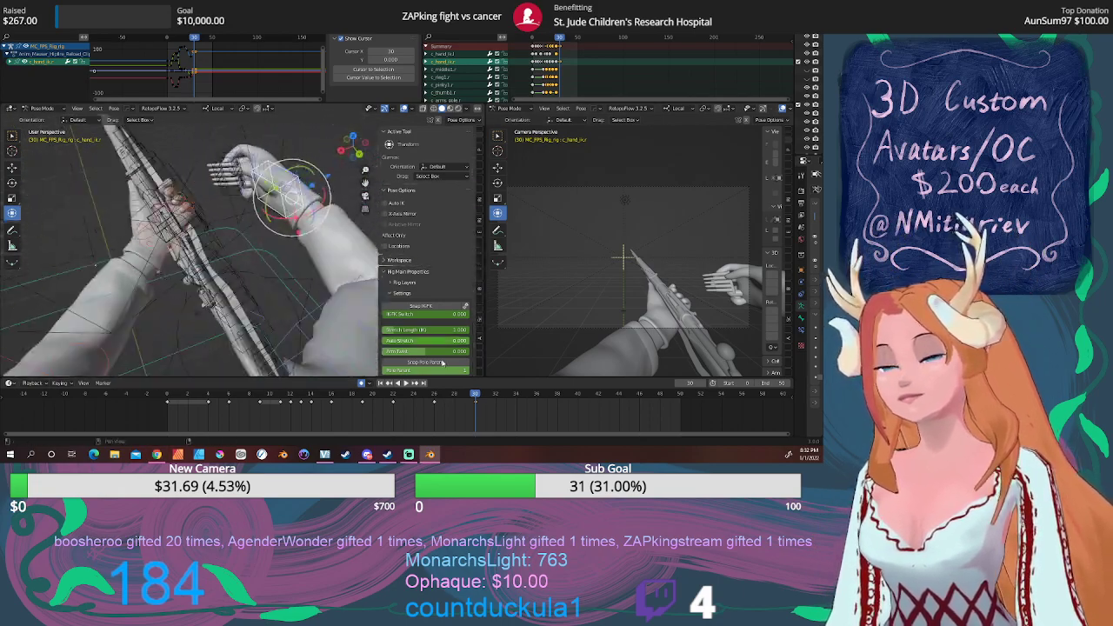
pyautogui.click(409, 396)
pyautogui.moveTo(402, 397); pyautogui.dragTo(475, 396)
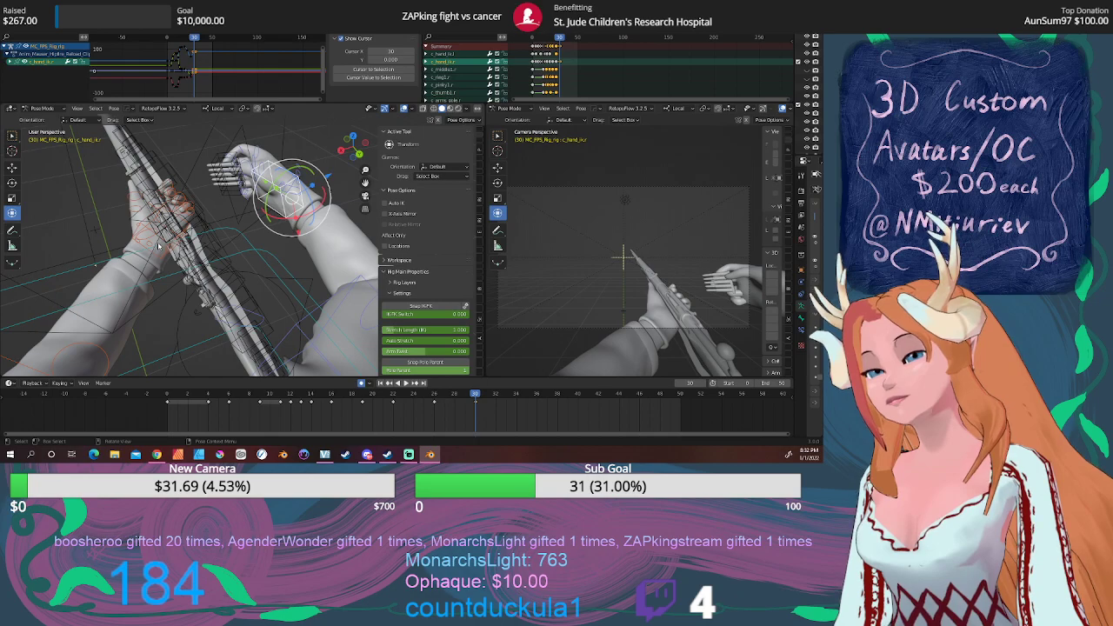
# Select the left hand's control holding the rifle and shift it slightly from the front at frame 30.
pyautogui.moveTo(159, 247); pyautogui.dragTo(170, 257, button='middle')
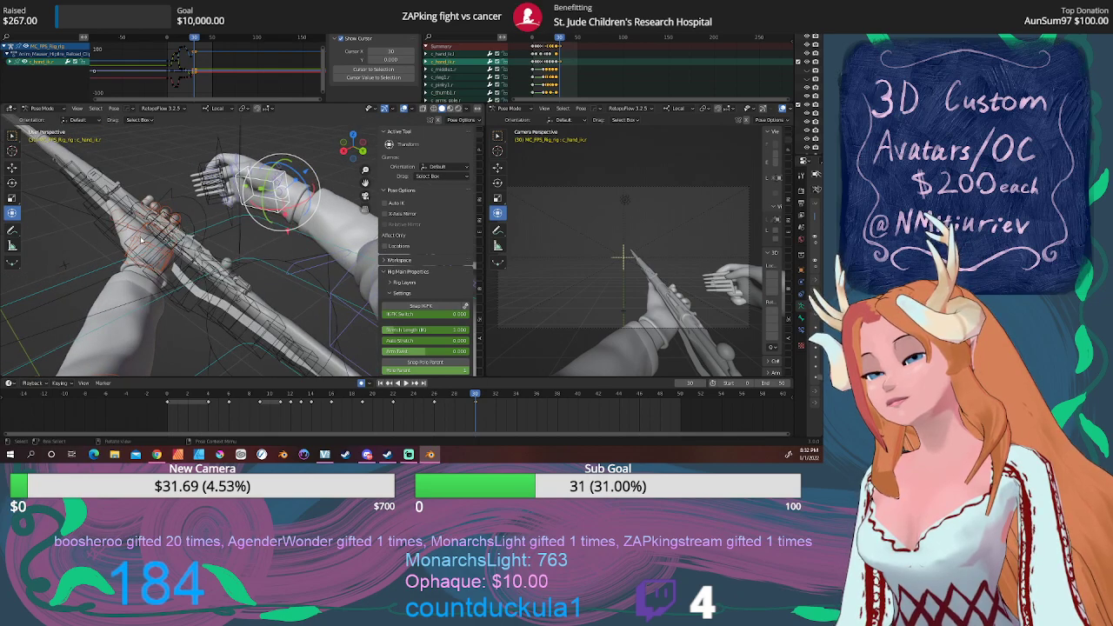
pyautogui.click(141, 240)
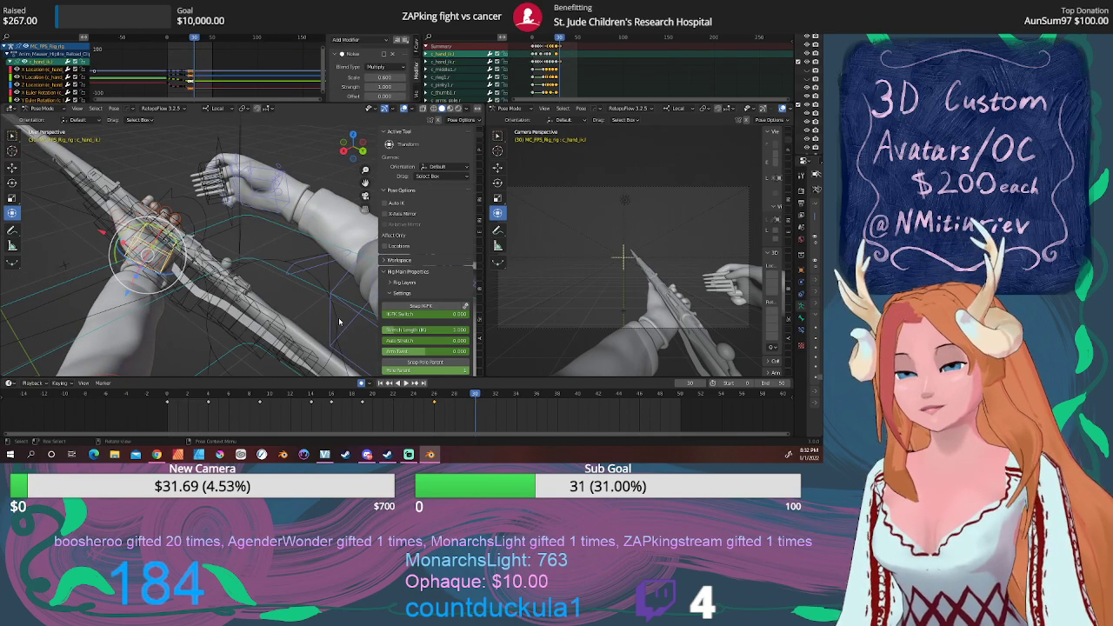
pyautogui.moveTo(339, 321); pyautogui.dragTo(325, 321, button='middle')
pyautogui.press('KP_1')
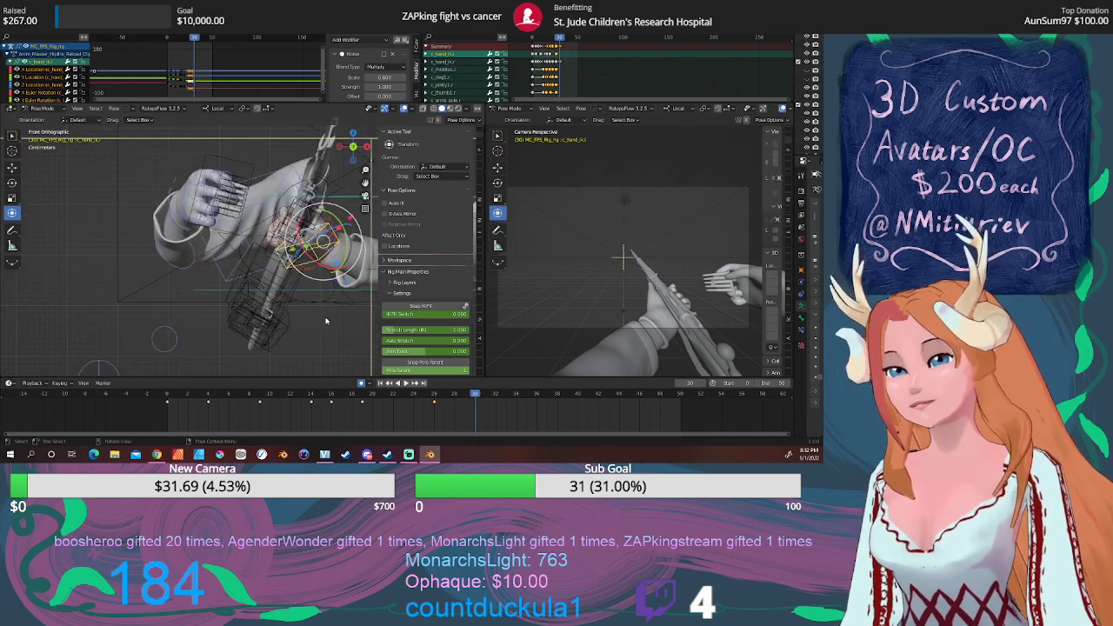
pyautogui.press('g')
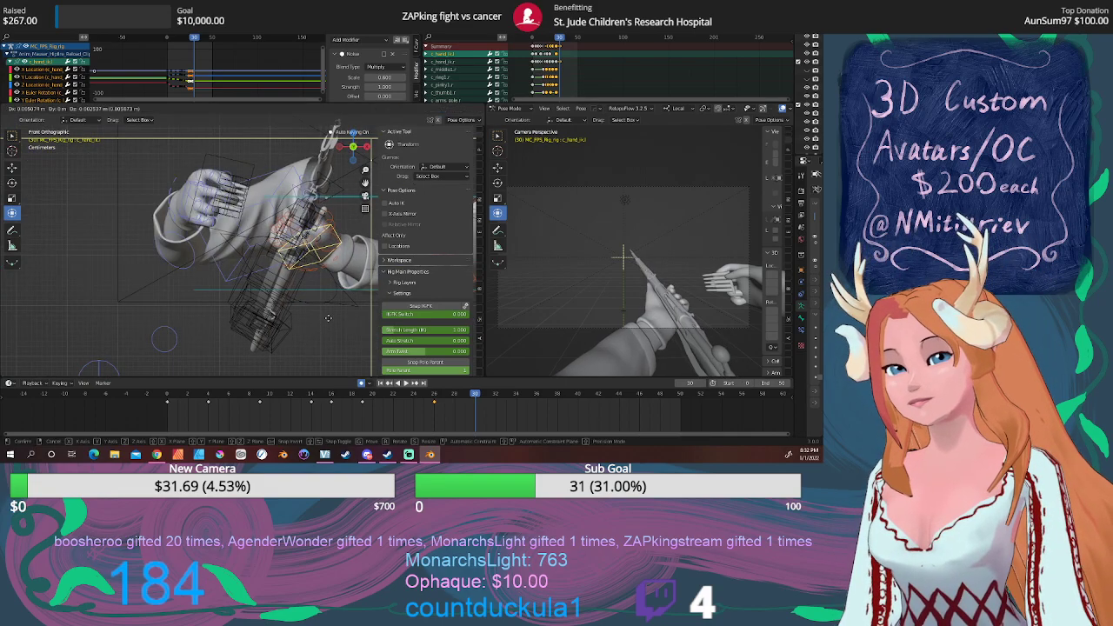
pyautogui.click(334, 327)
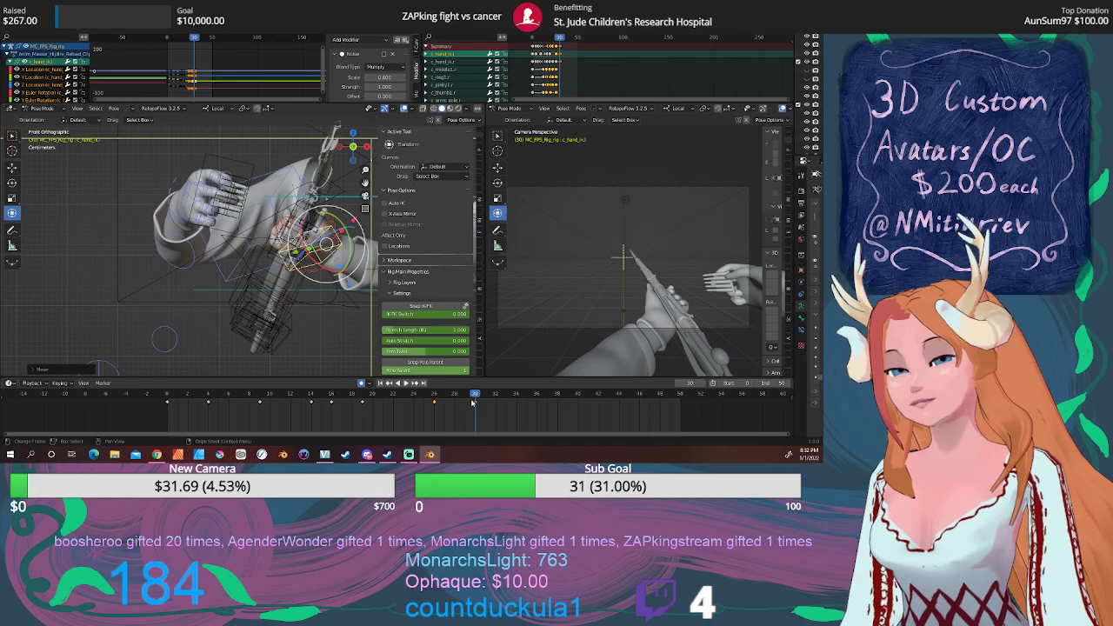
# Play and scrub the reload animation from frame 0, and examine the left hand's grip on the rifle at frame 30.
pyautogui.press('space')
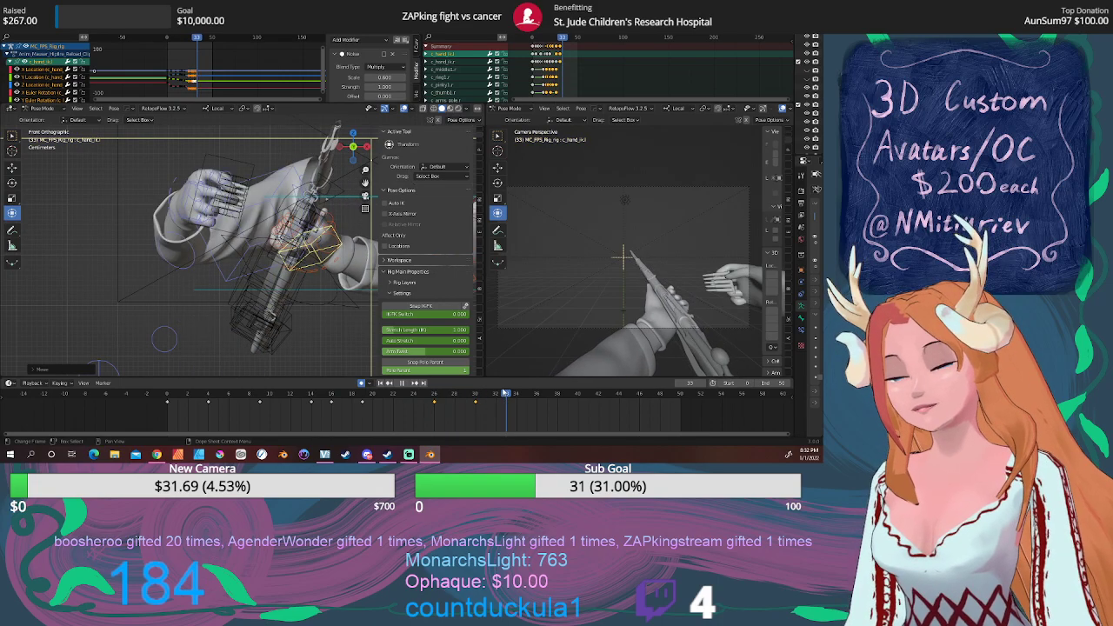
pyautogui.moveTo(506, 393); pyautogui.dragTo(167, 395)
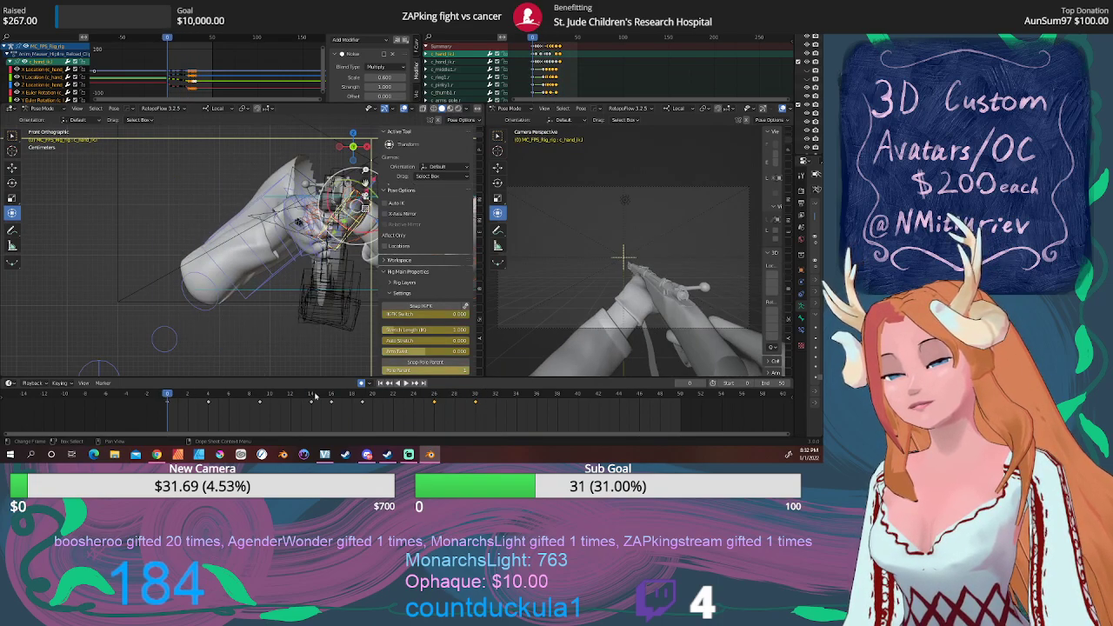
pyautogui.click(404, 384)
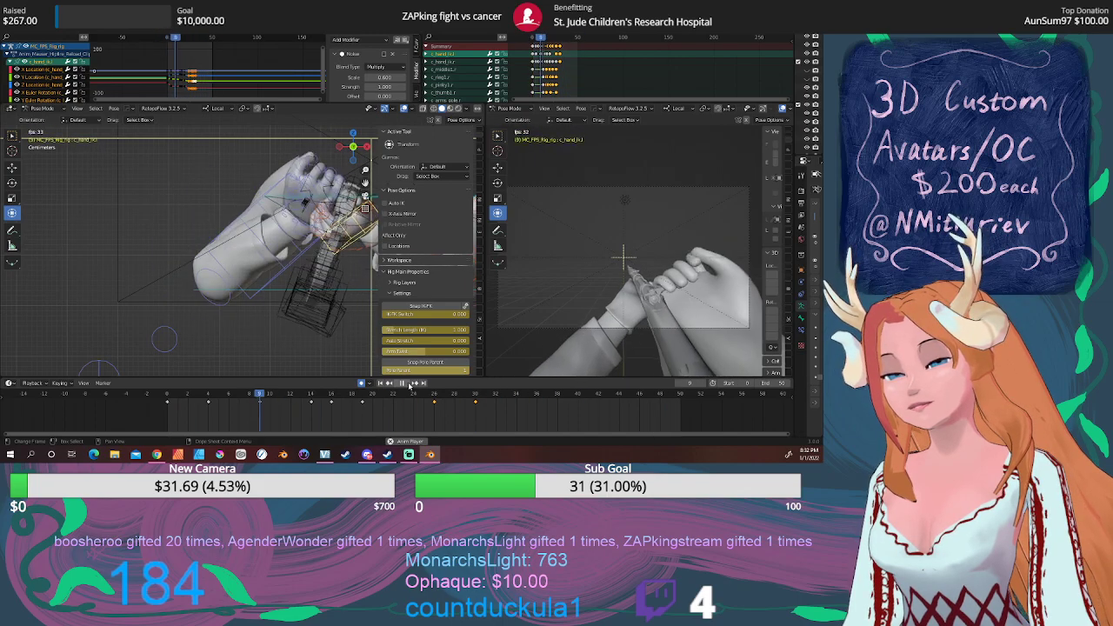
pyautogui.click(406, 384)
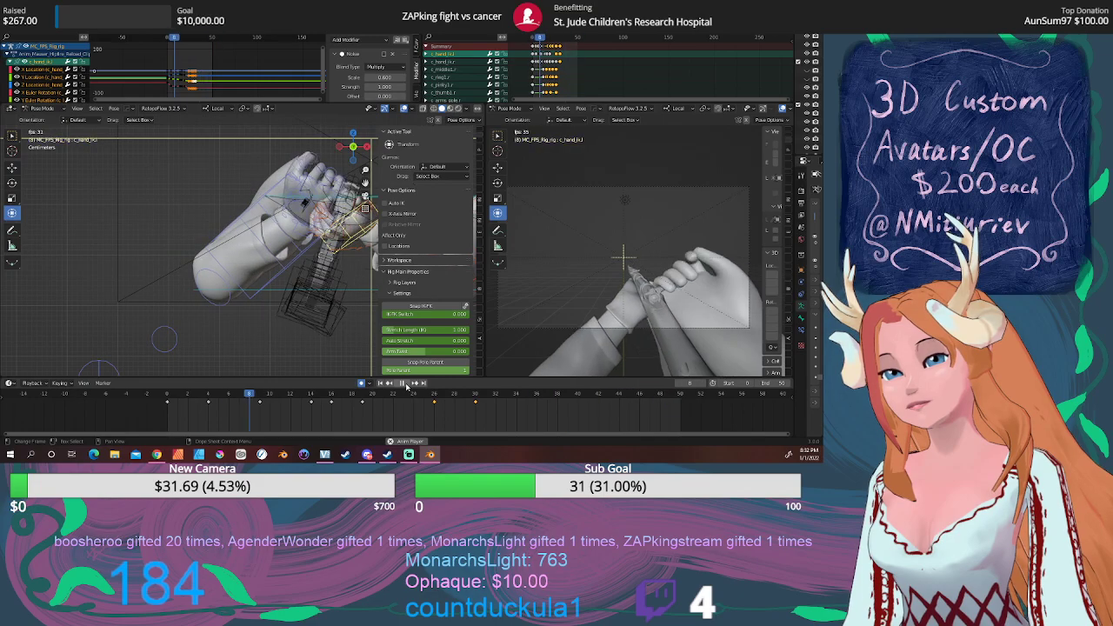
pyautogui.click(404, 385)
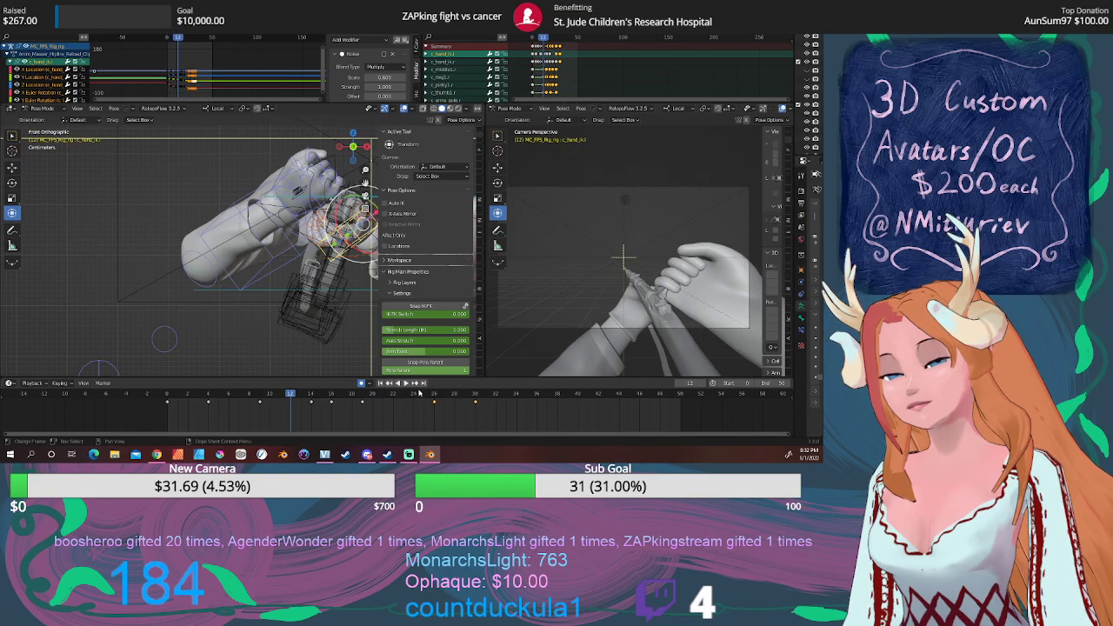
pyautogui.moveTo(424, 394); pyautogui.dragTo(474, 394)
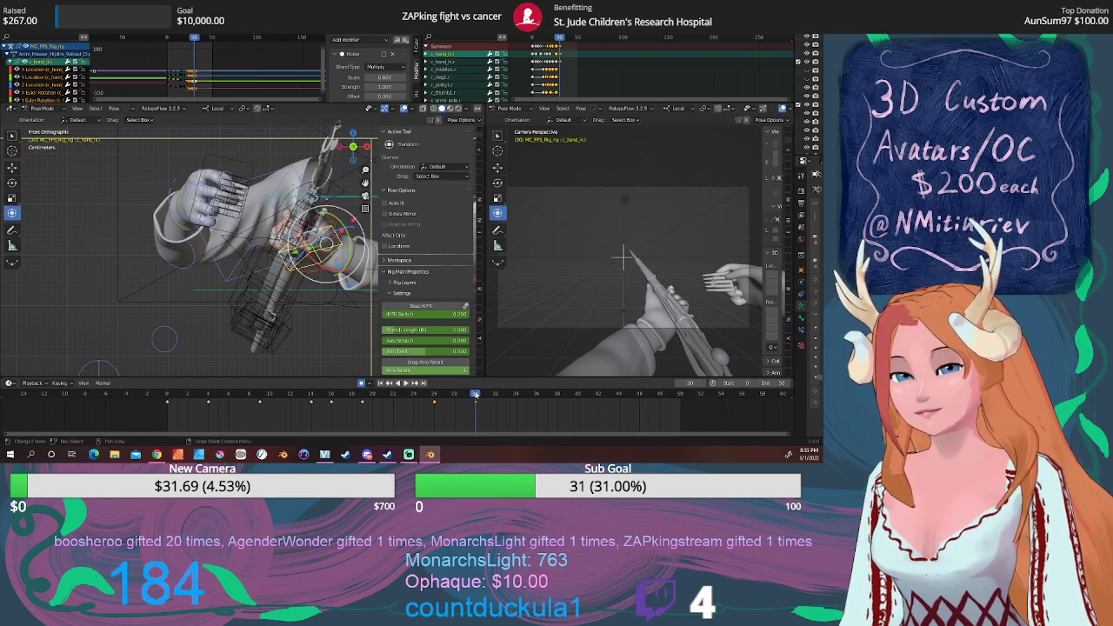
pyautogui.moveTo(348, 313); pyautogui.dragTo(95, 299, button='middle')
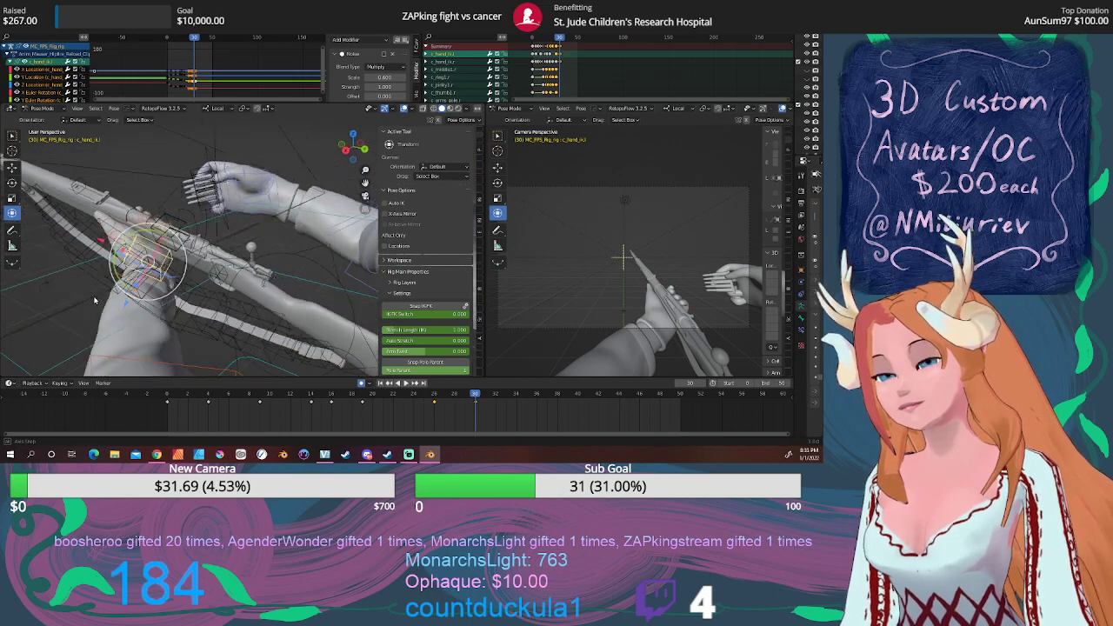
pyautogui.scroll(4, 62, 335)
pyautogui.moveTo(62, 336); pyautogui.dragTo(241, 309, button='middle')
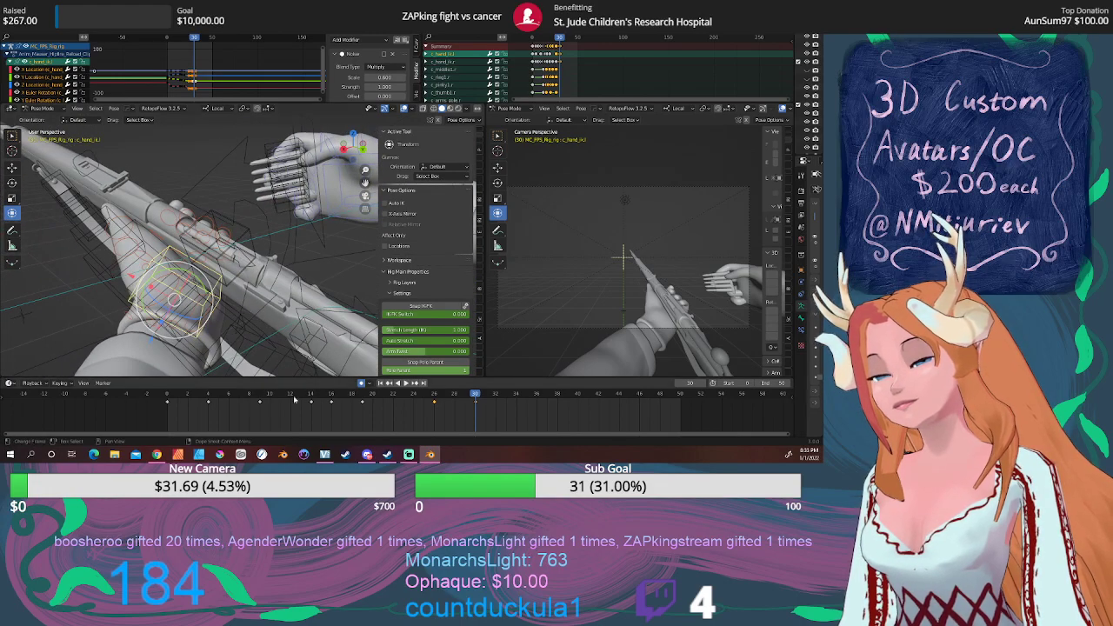
# Advance to frame 34 and move the right hand from the top view inward over the rifle.
pyautogui.moveTo(190, 395); pyautogui.dragTo(484, 397)
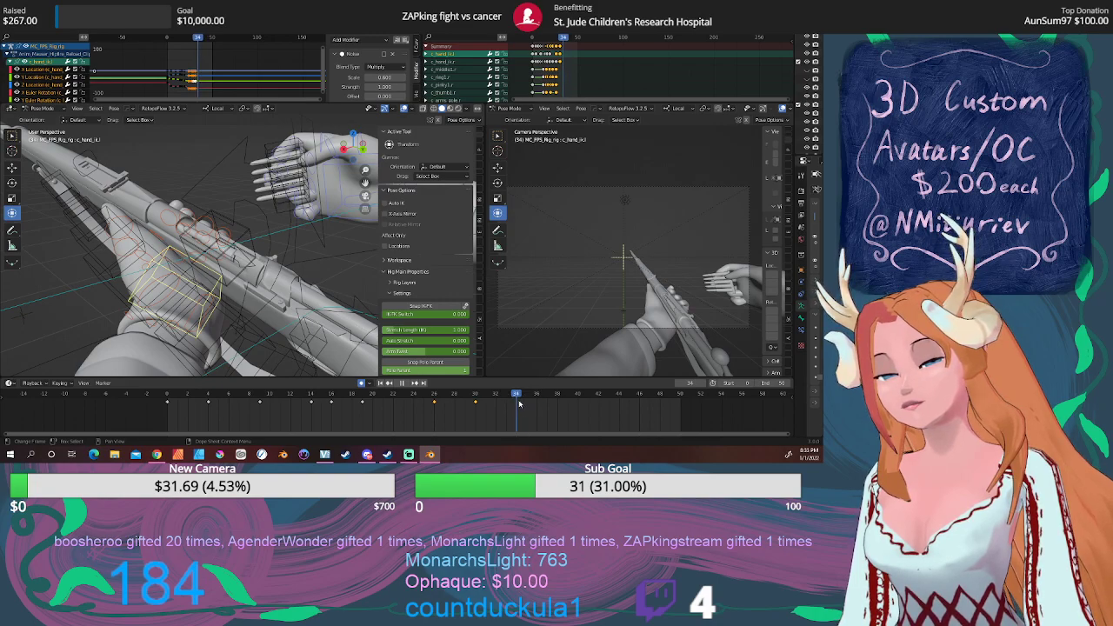
pyautogui.moveTo(290, 278); pyautogui.dragTo(351, 256, button='middle')
pyautogui.click(341, 250)
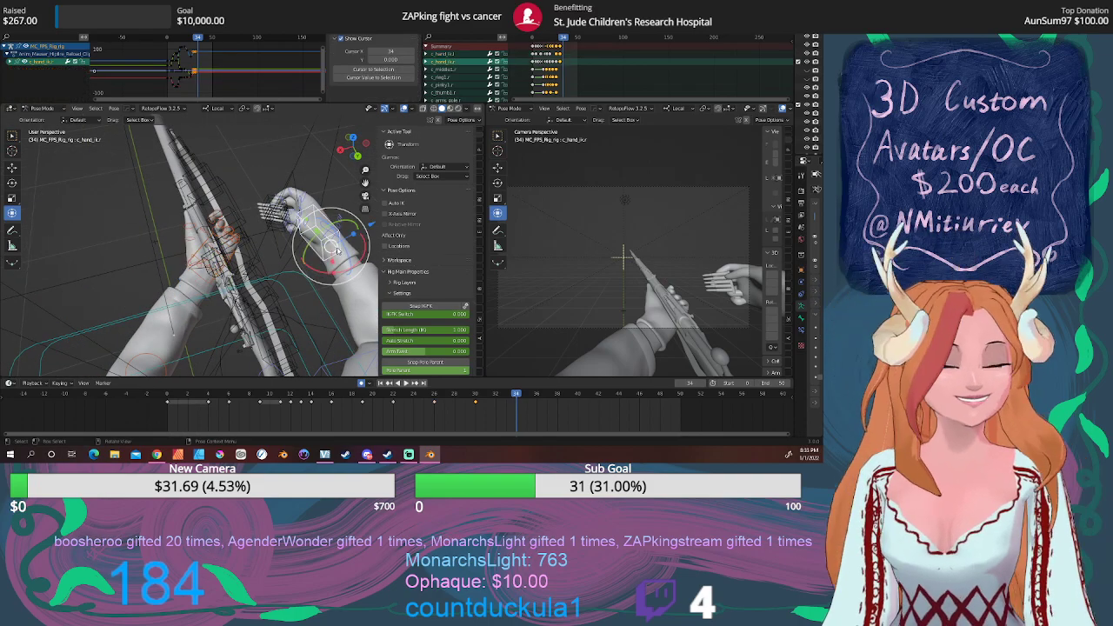
pyautogui.press('KP_7')
pyautogui.moveTo(303, 223); pyautogui.dragTo(301, 247, button='middle')
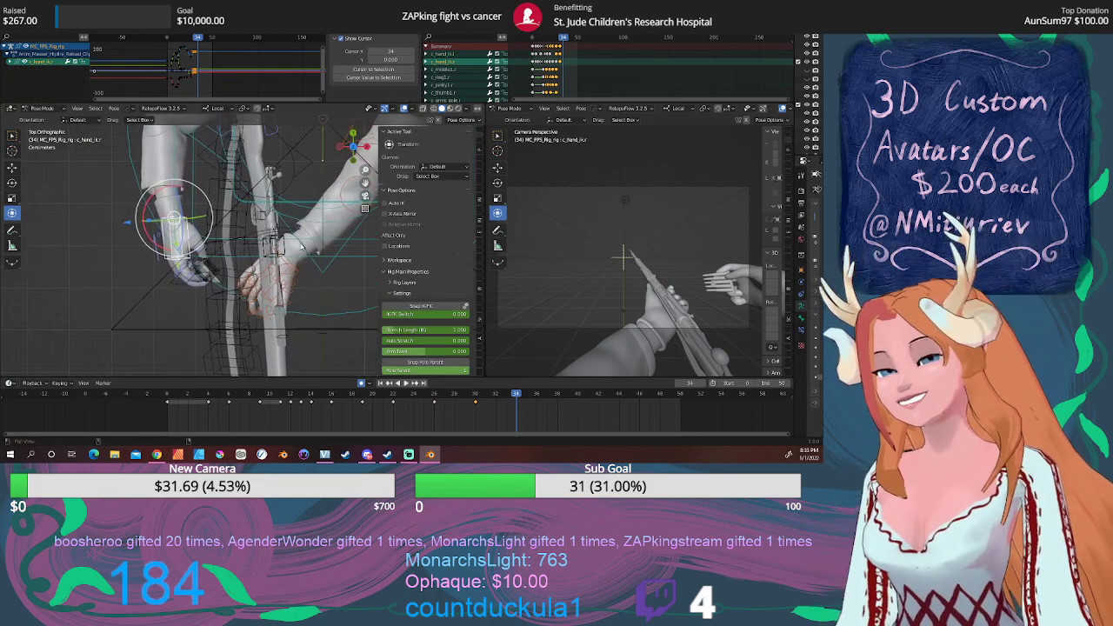
pyautogui.press('g')
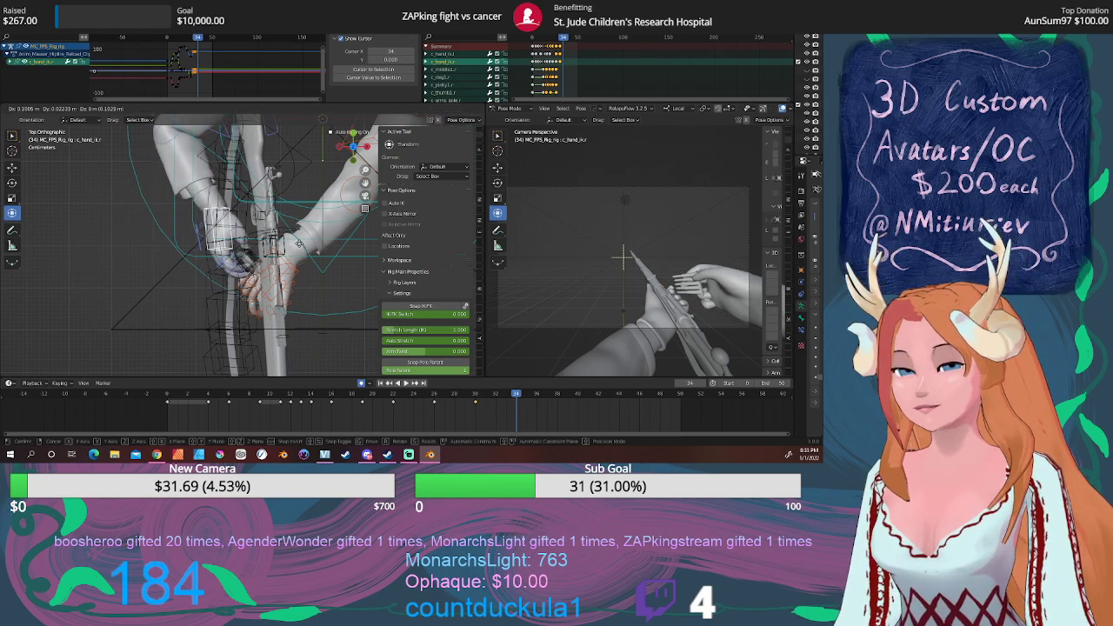
pyautogui.click(315, 237)
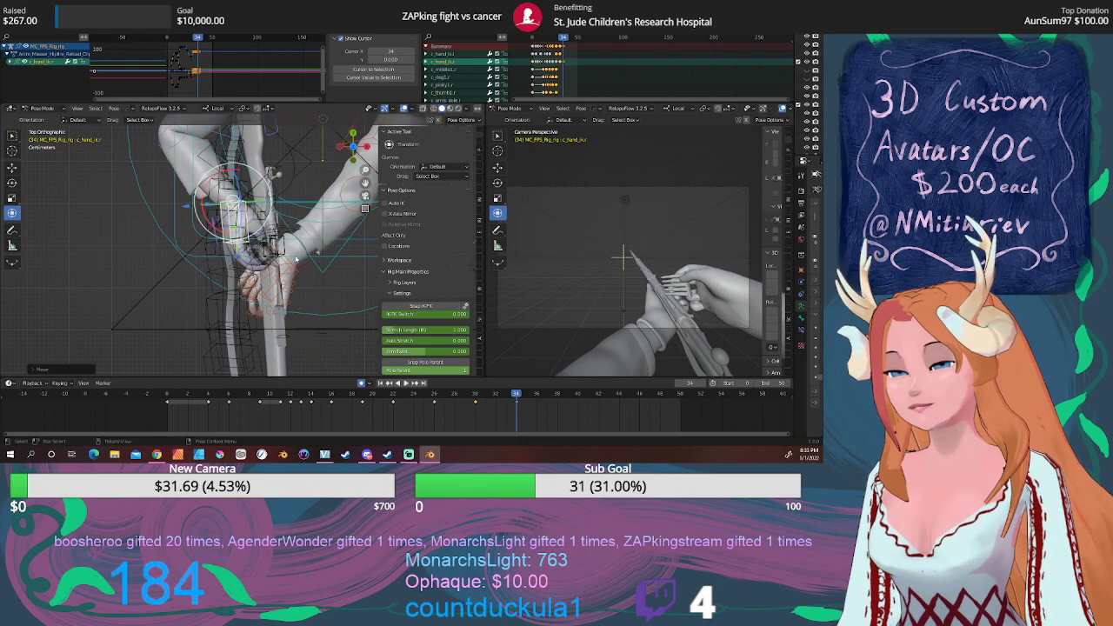
# Move the left hand slightly from the top view at frame 34, rotate it 3 degrees, and fine-tune its position.
pyautogui.scroll(3, 313, 249)
pyautogui.keyDown('shift'); pyautogui.moveTo(305, 264); pyautogui.dragTo(240, 215, button='middle'); pyautogui.keyUp('shift')
pyautogui.click(280, 254)
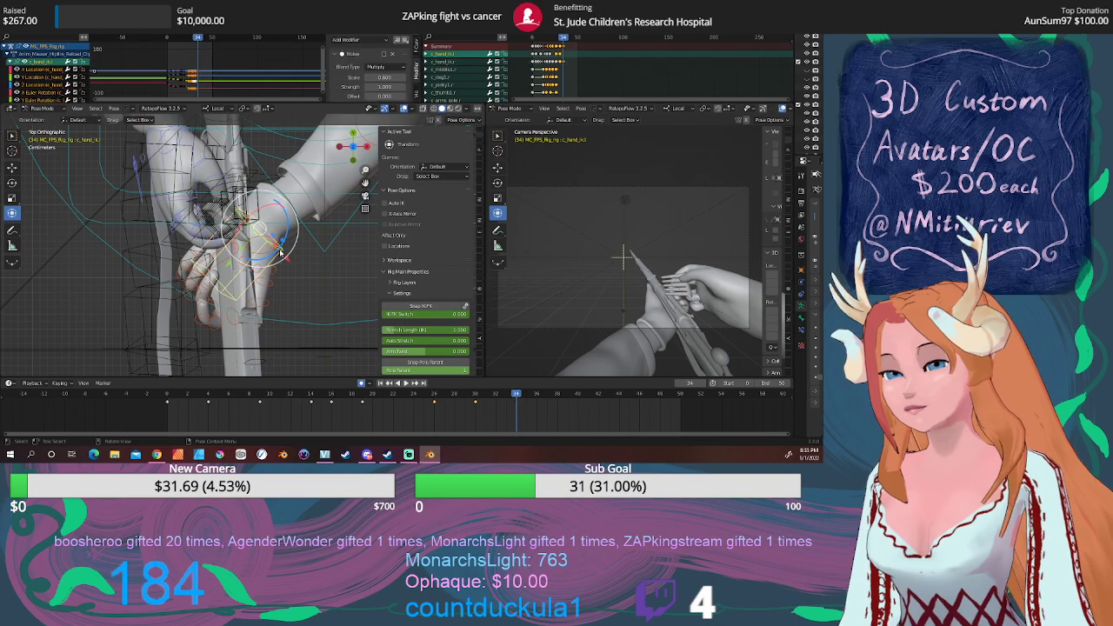
pyautogui.press('g')
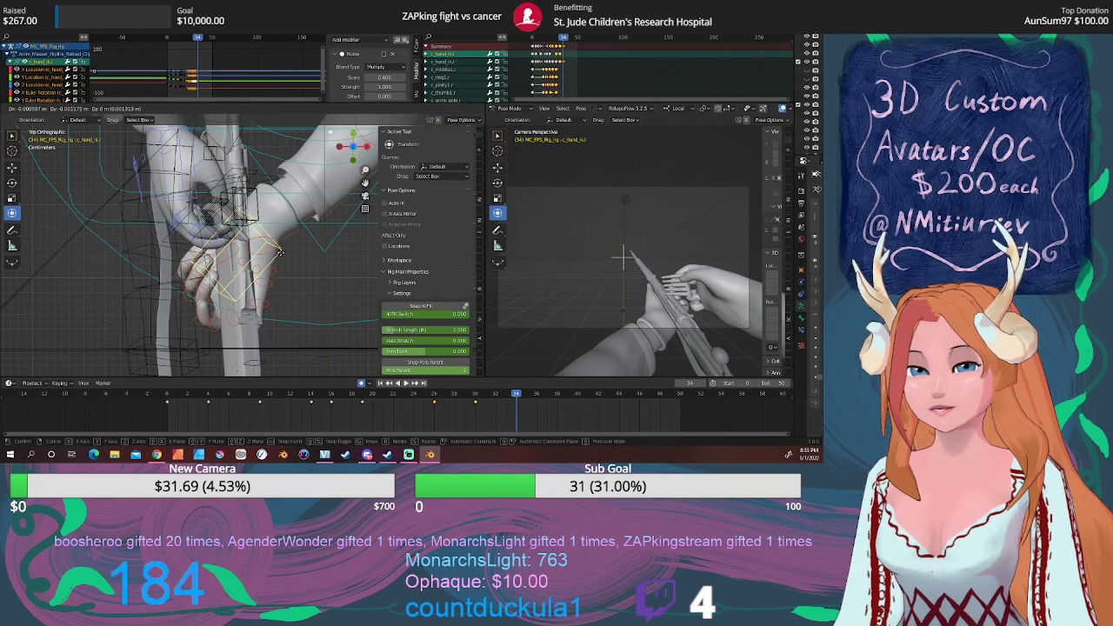
pyautogui.click(276, 255)
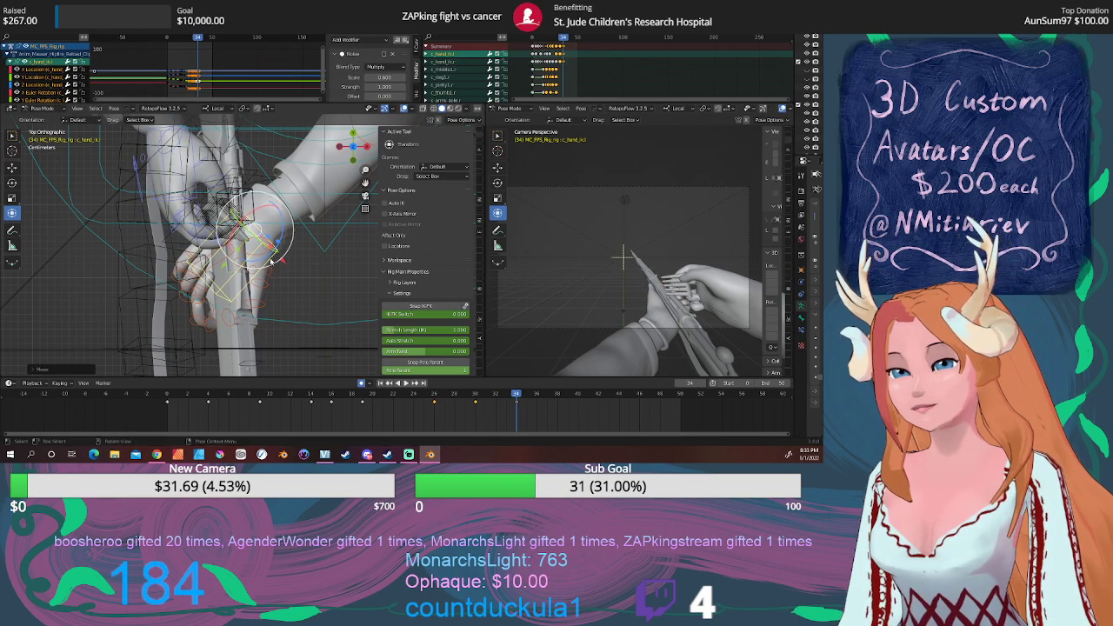
pyautogui.press('r')
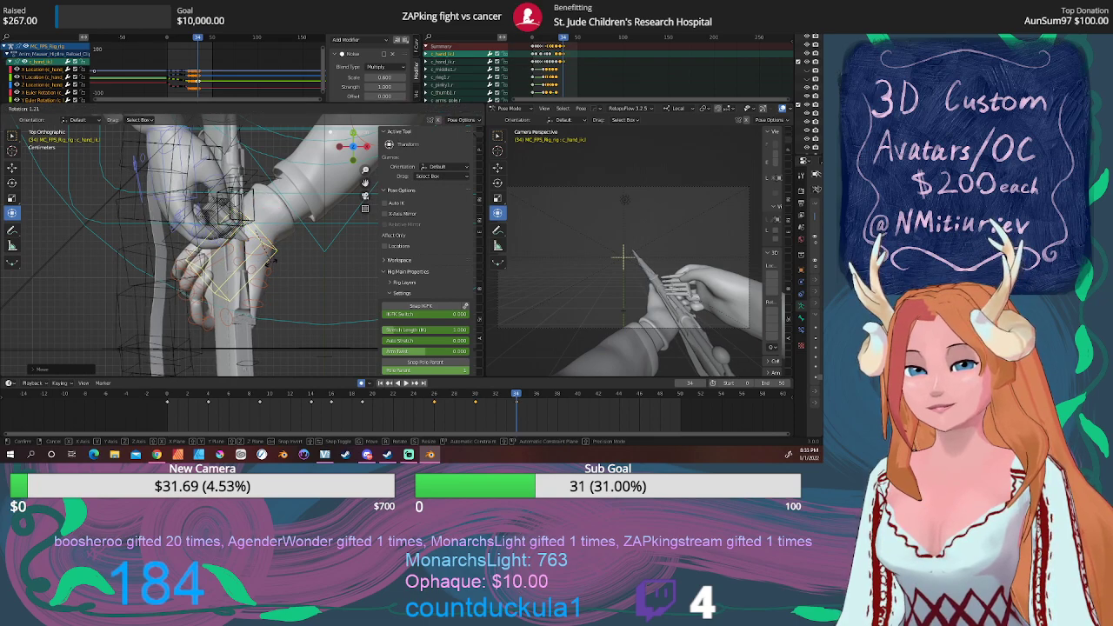
pyautogui.press('3')
pyautogui.press('Return')
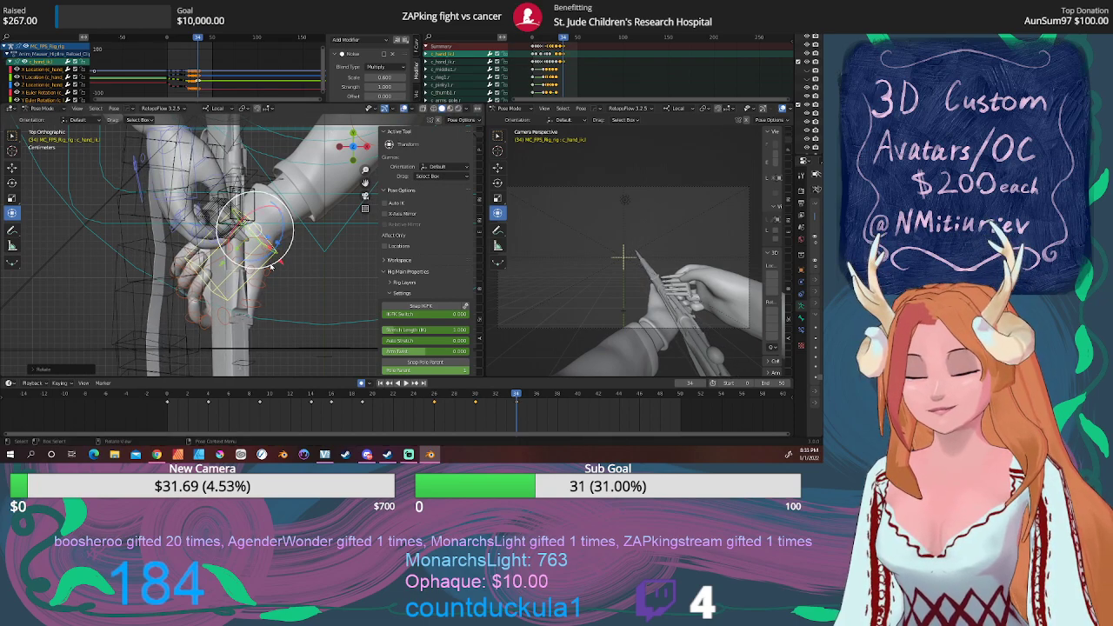
pyautogui.press('g')
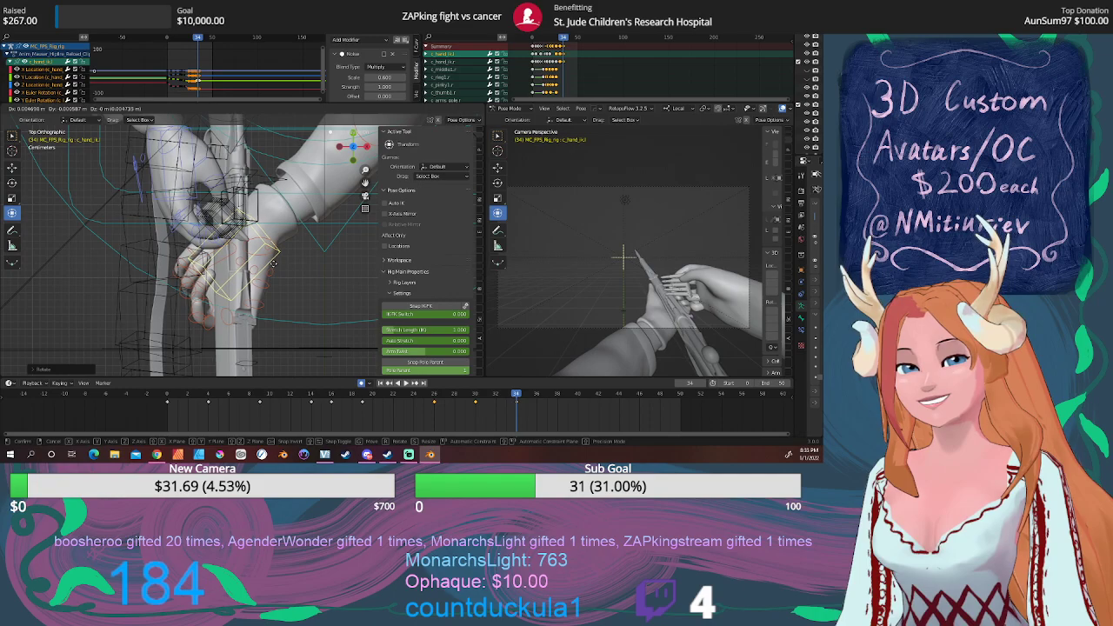
pyautogui.click(287, 271)
# Play and scrub the reload animation, and inspect both hands' pose on the rifle at frame 34.
pyautogui.click(472, 399)
pyautogui.press('space')
pyautogui.moveTo(472, 399); pyautogui.dragTo(341, 395)
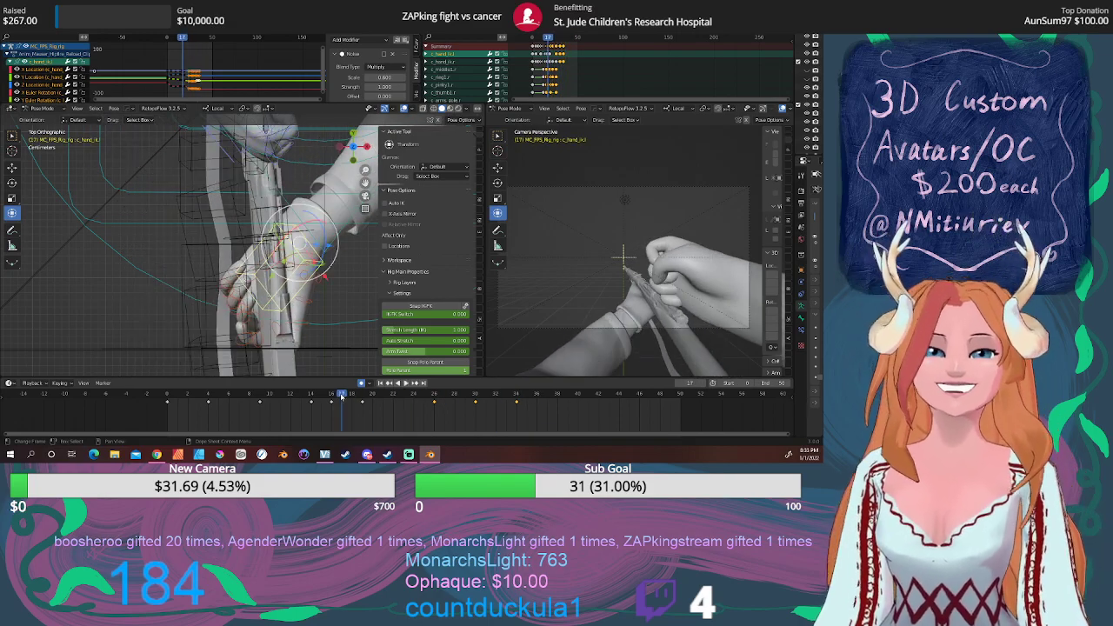
pyautogui.click(405, 384)
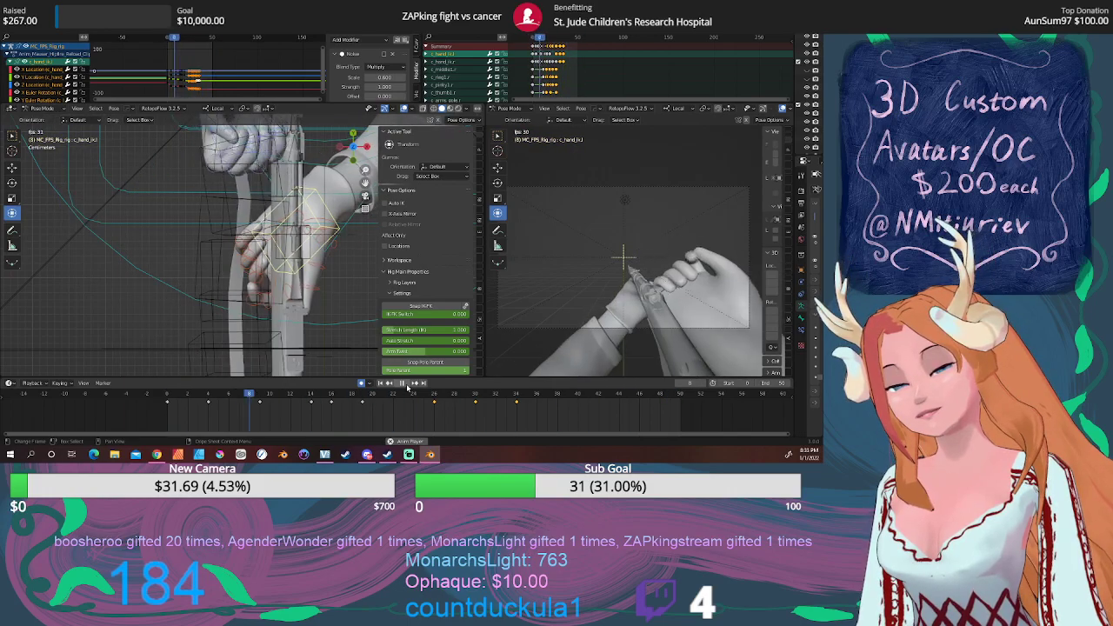
pyautogui.click(404, 384)
pyautogui.click(516, 396)
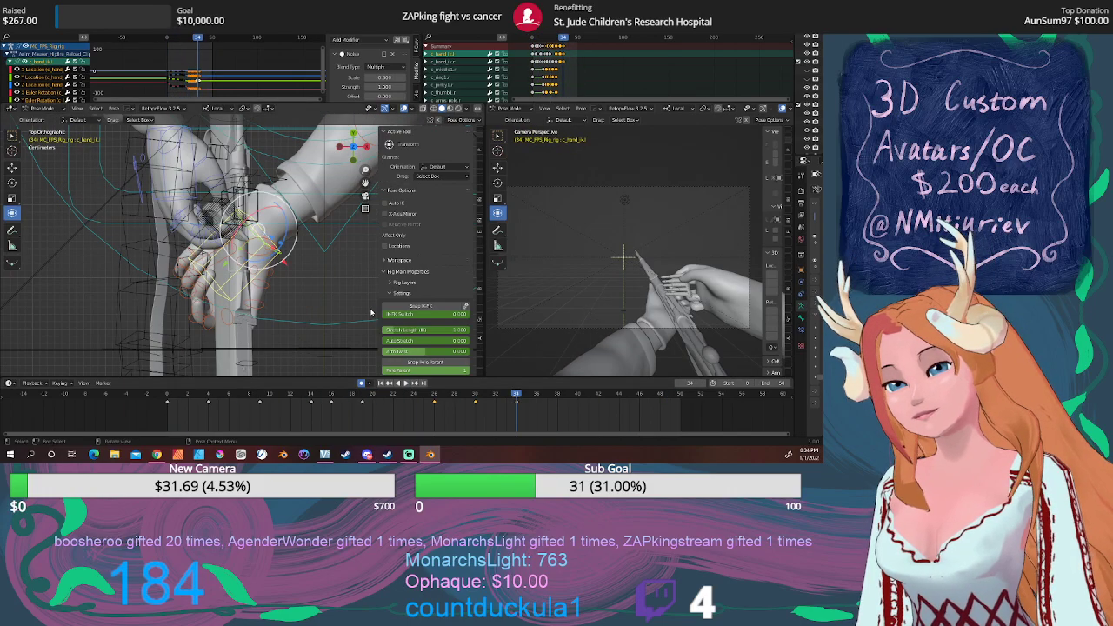
pyautogui.moveTo(371, 313); pyautogui.dragTo(341, 301, button='middle')
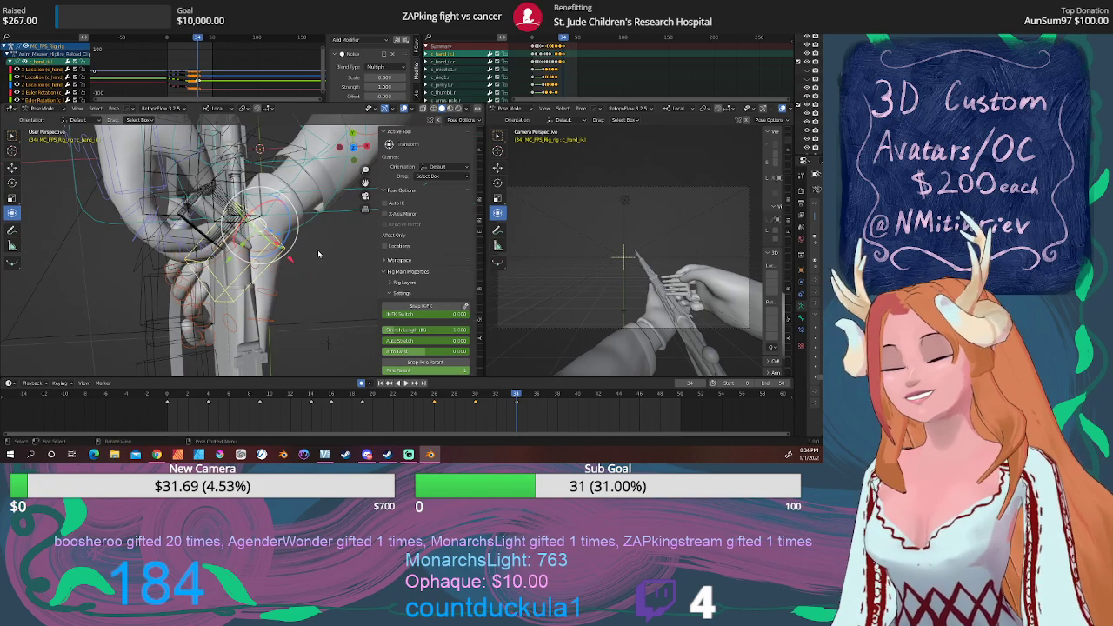
# Move the bullet clip base slightly at frame 34 to fit it in the right hand's grip.
pyautogui.press('KP_7')
pyautogui.keyDown('shift'); pyautogui.moveTo(319, 253); pyautogui.dragTo(343, 278, button='middle'); pyautogui.keyUp('shift')
pyautogui.scroll(2, 309, 294)
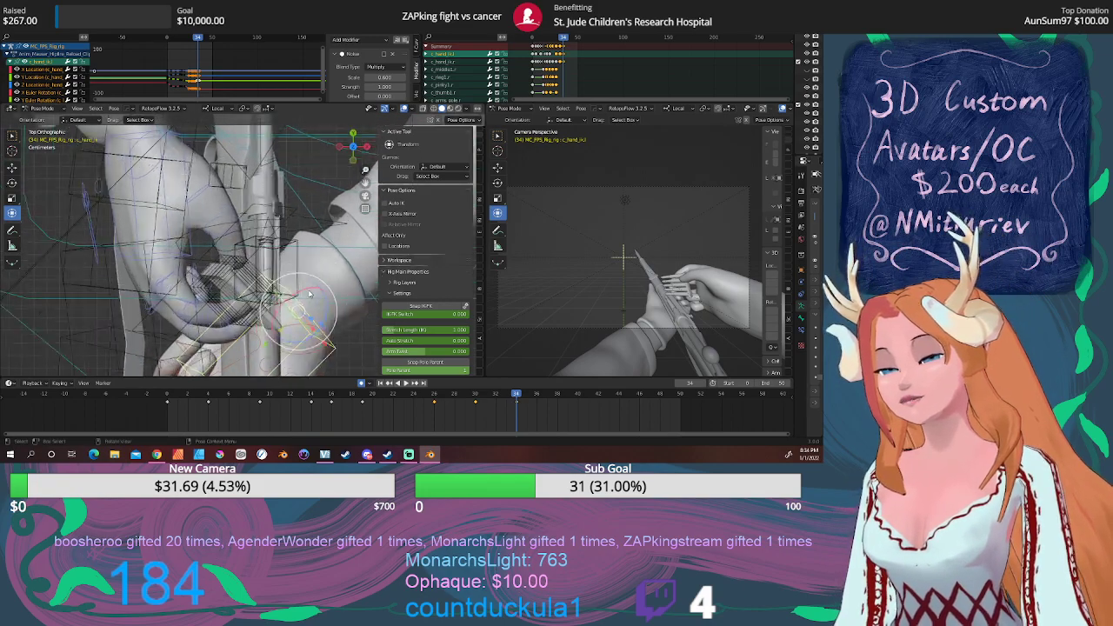
pyautogui.scroll(2, 308, 294)
pyautogui.scroll(-1, 262, 279)
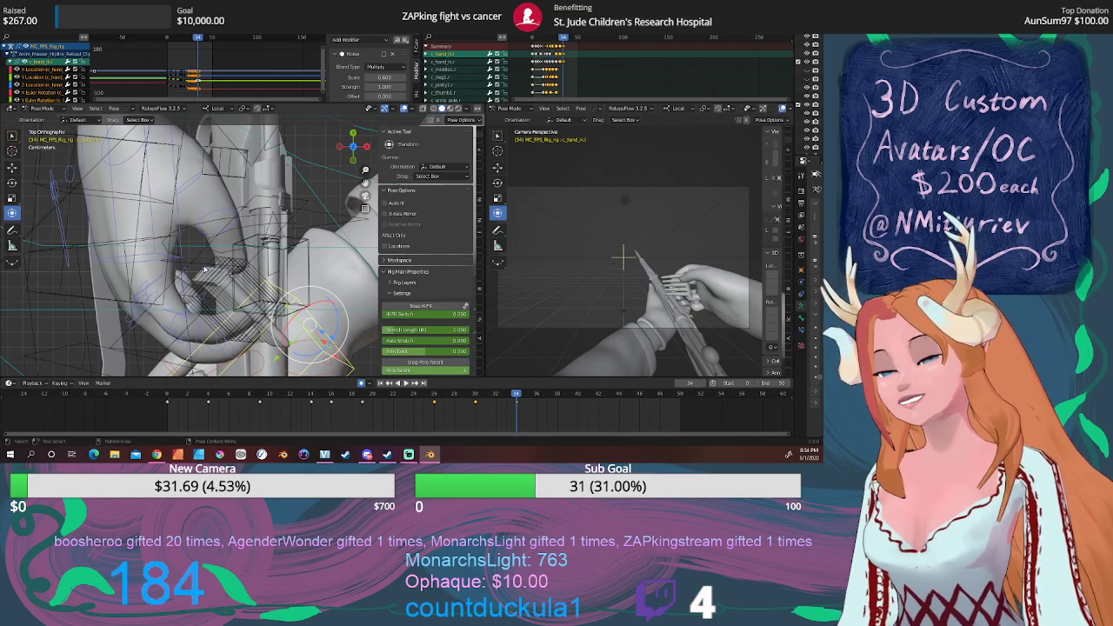
pyautogui.scroll(1, 213, 273)
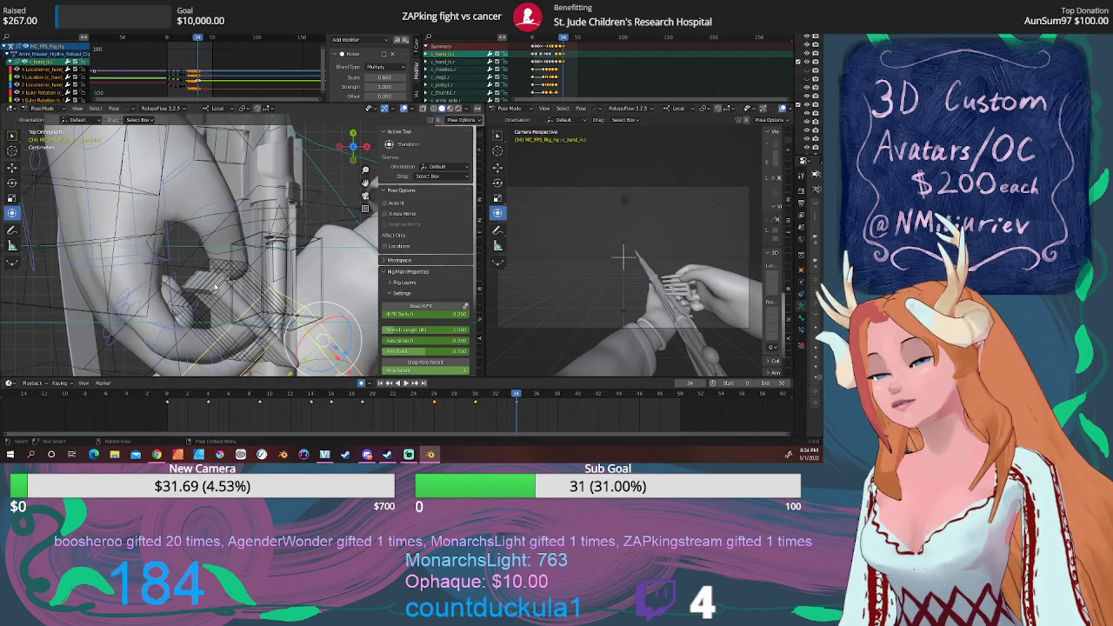
pyautogui.moveTo(216, 287); pyautogui.dragTo(265, 230, button='middle')
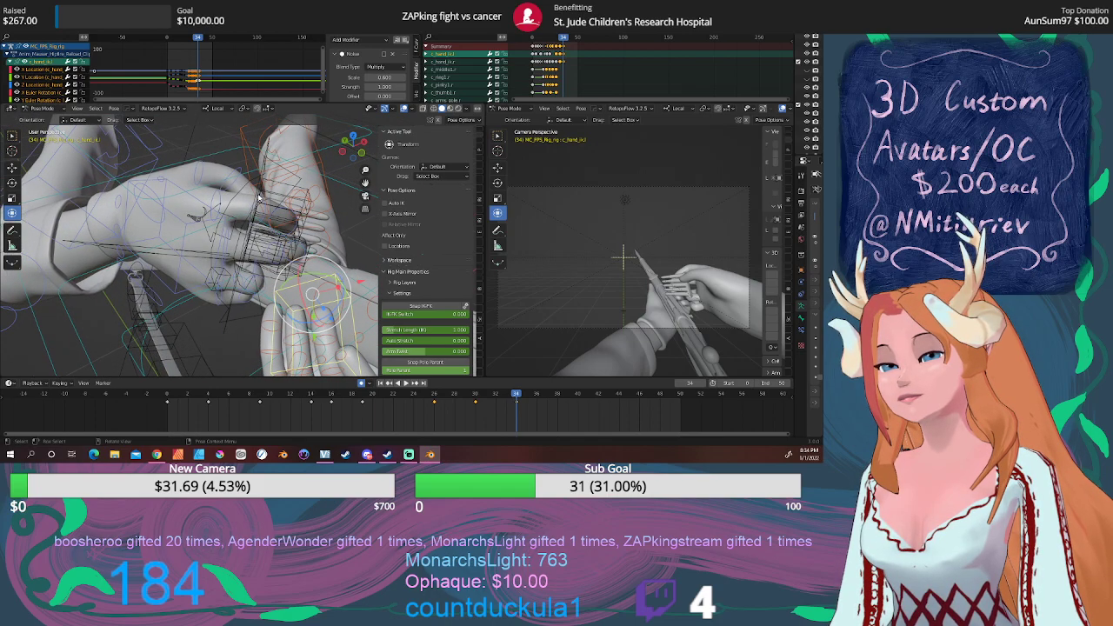
pyautogui.click(258, 199)
pyautogui.press('g')
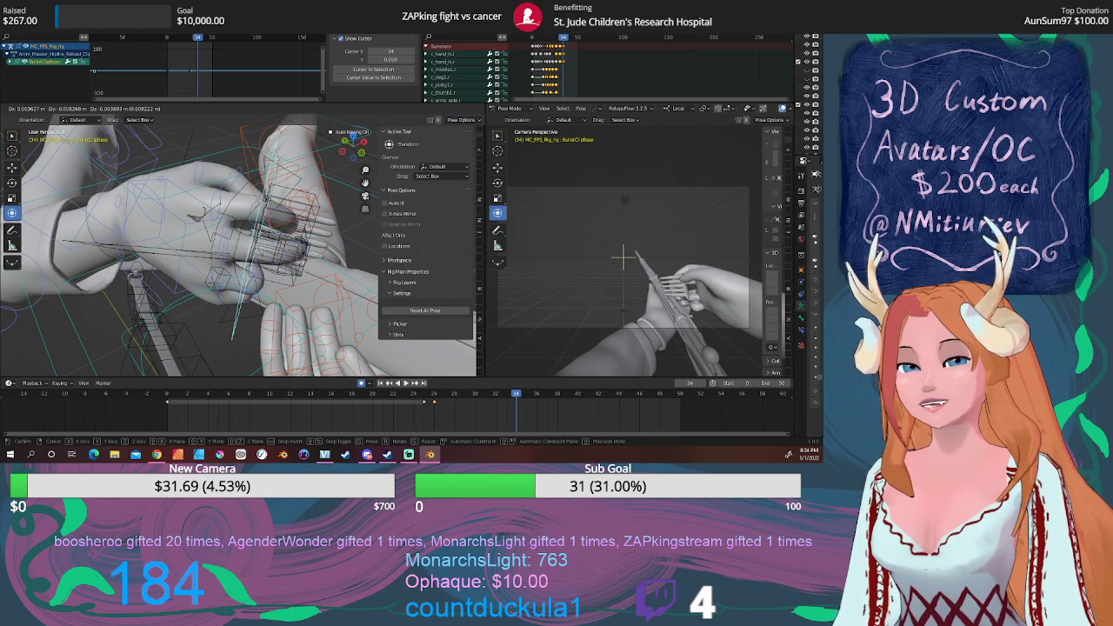
pyautogui.click(268, 199)
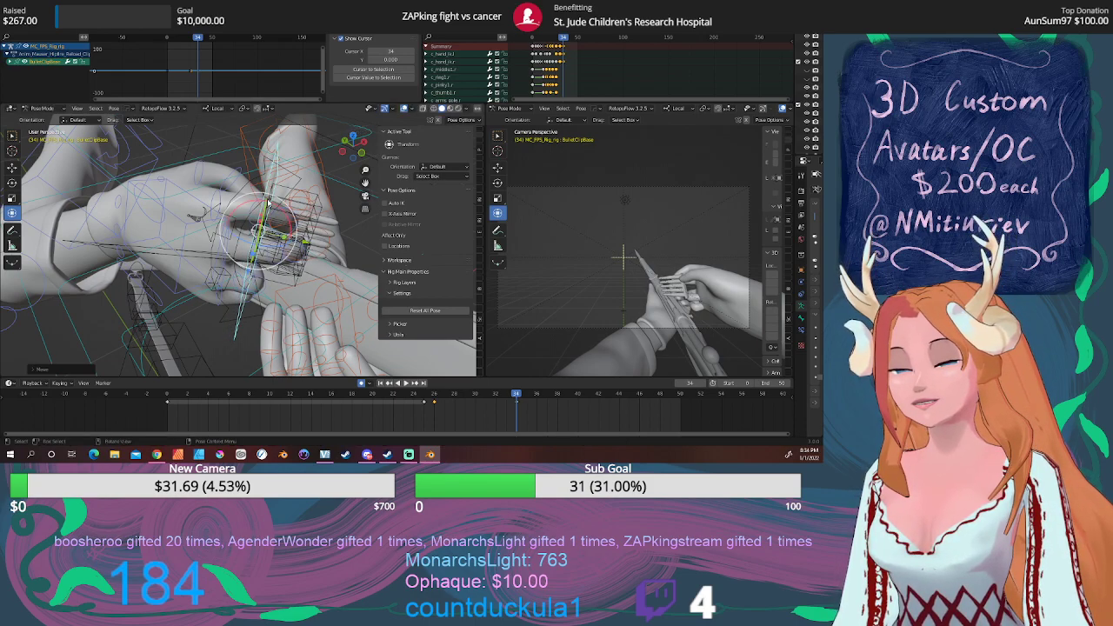
# Rotate the right hand about 13 degrees from the top view at frame 34.
pyautogui.moveTo(336, 280); pyautogui.dragTo(275, 269, button='middle')
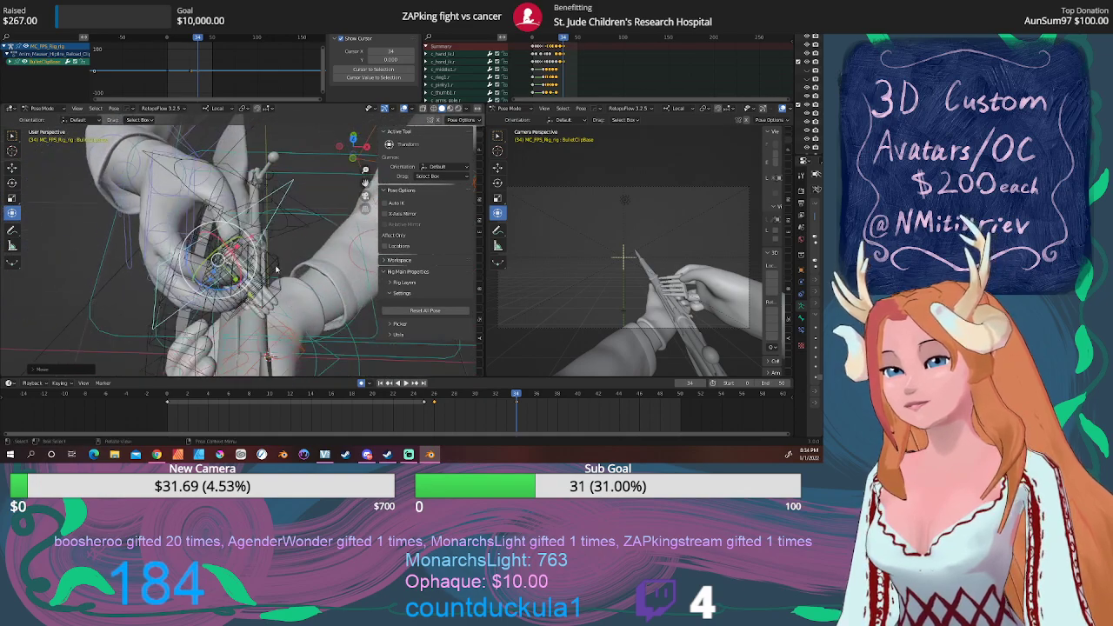
pyautogui.click(193, 204)
pyautogui.press('KP_7')
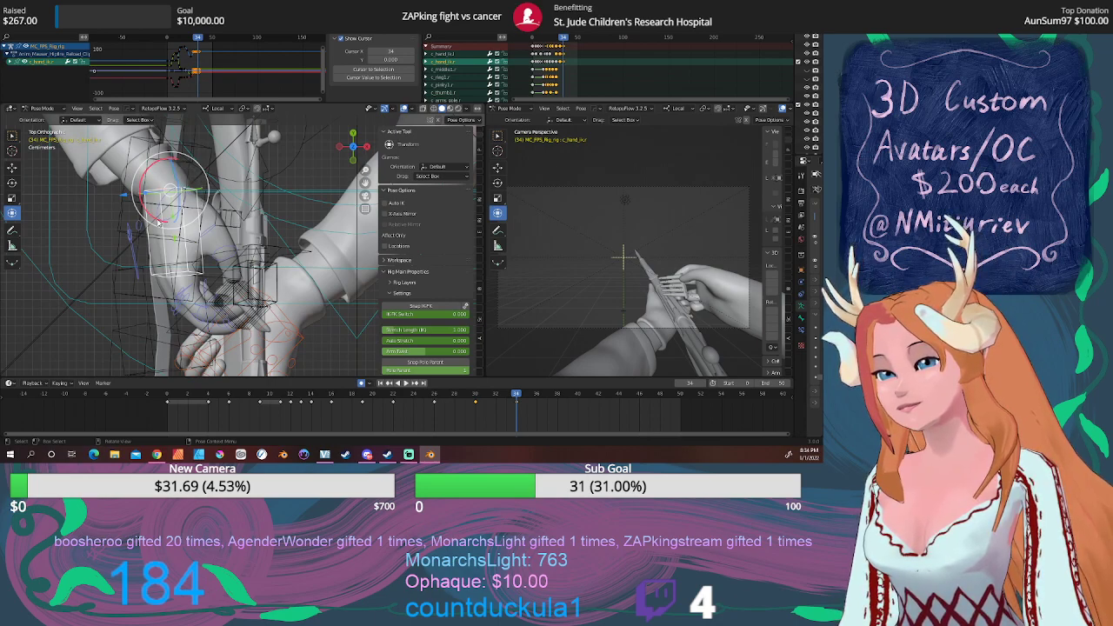
pyautogui.press('r')
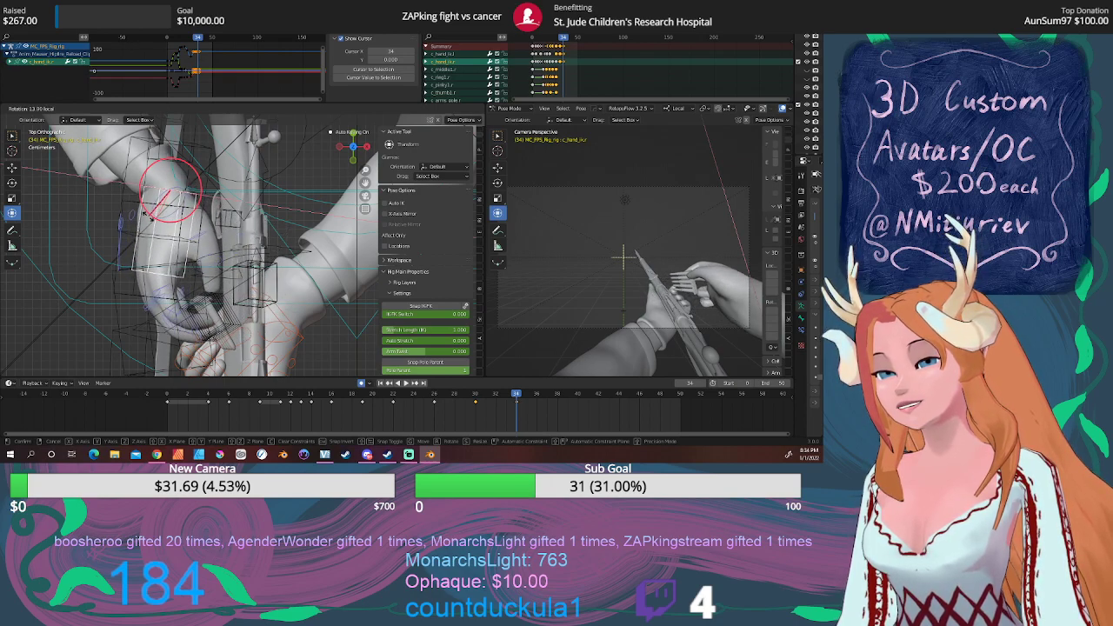
pyautogui.click(149, 220)
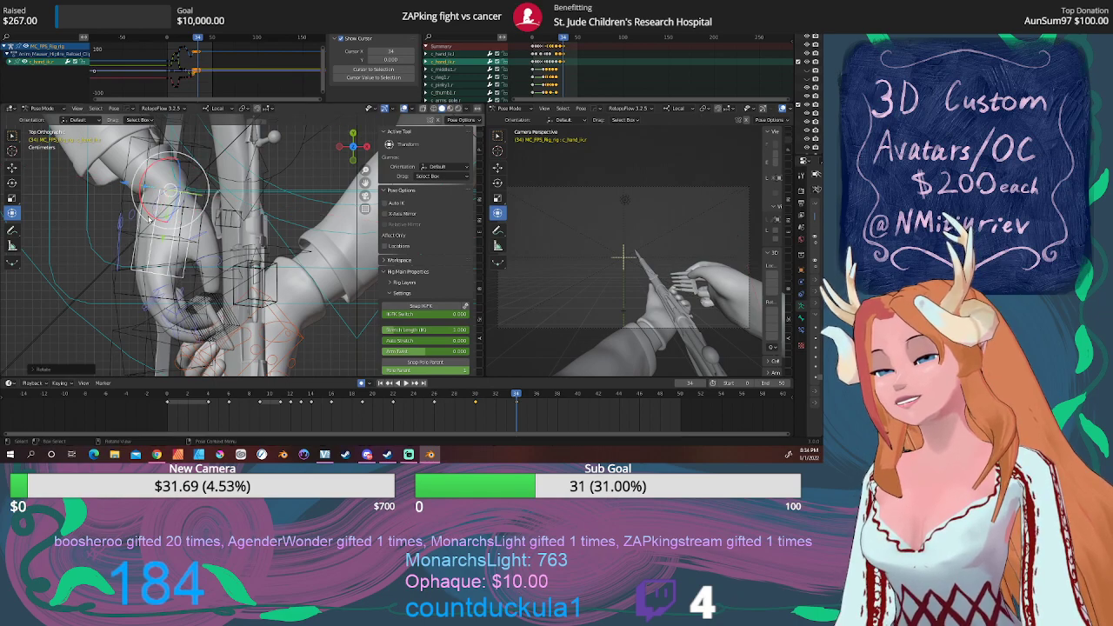
# Move the bullet clip base slightly from the top view to follow the rotated right hand.
pyautogui.click(197, 294)
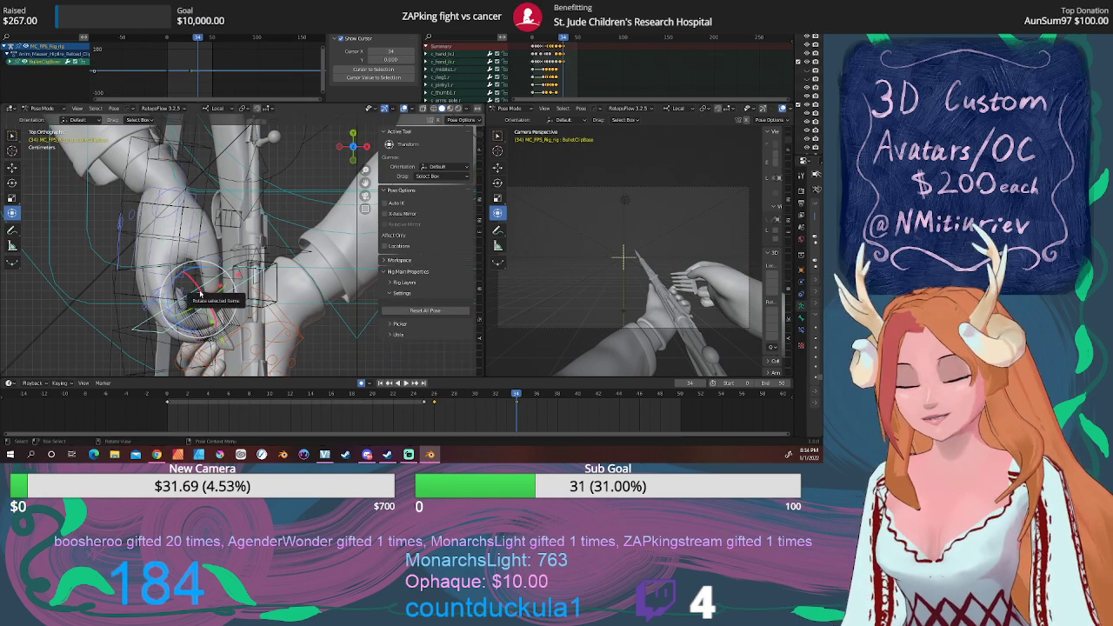
pyautogui.press('g')
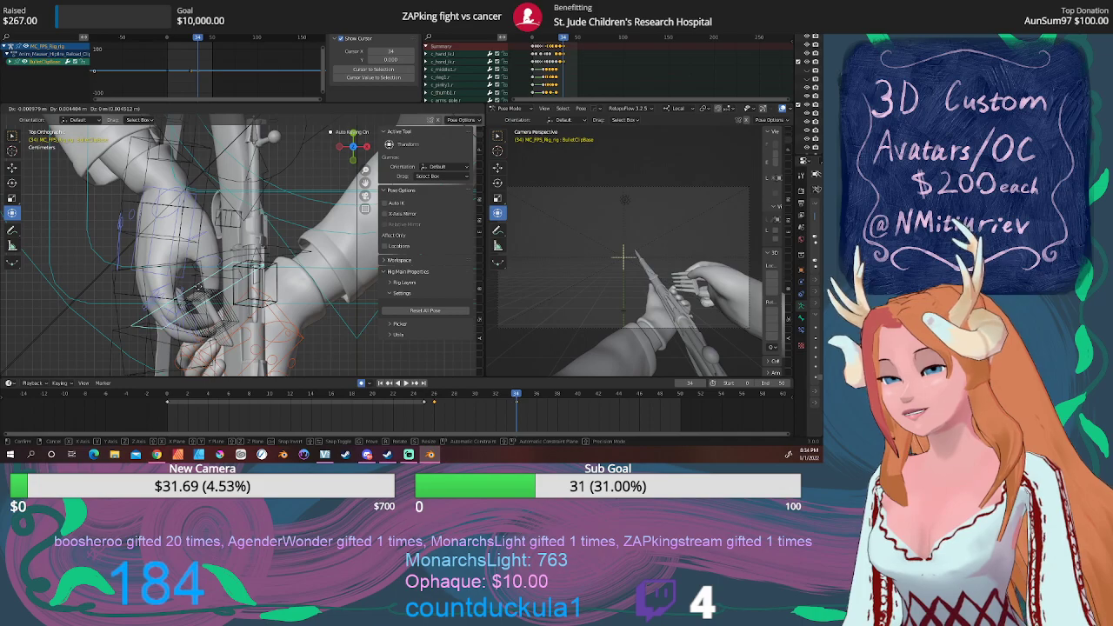
pyautogui.click(199, 287)
# Scale up the right thumb's base control at frame 34 to straighten the thumb, and rotate it down toward the fingers.
pyautogui.moveTo(200, 287); pyautogui.dragTo(244, 253, button='middle')
pyautogui.scroll(2, 259, 285)
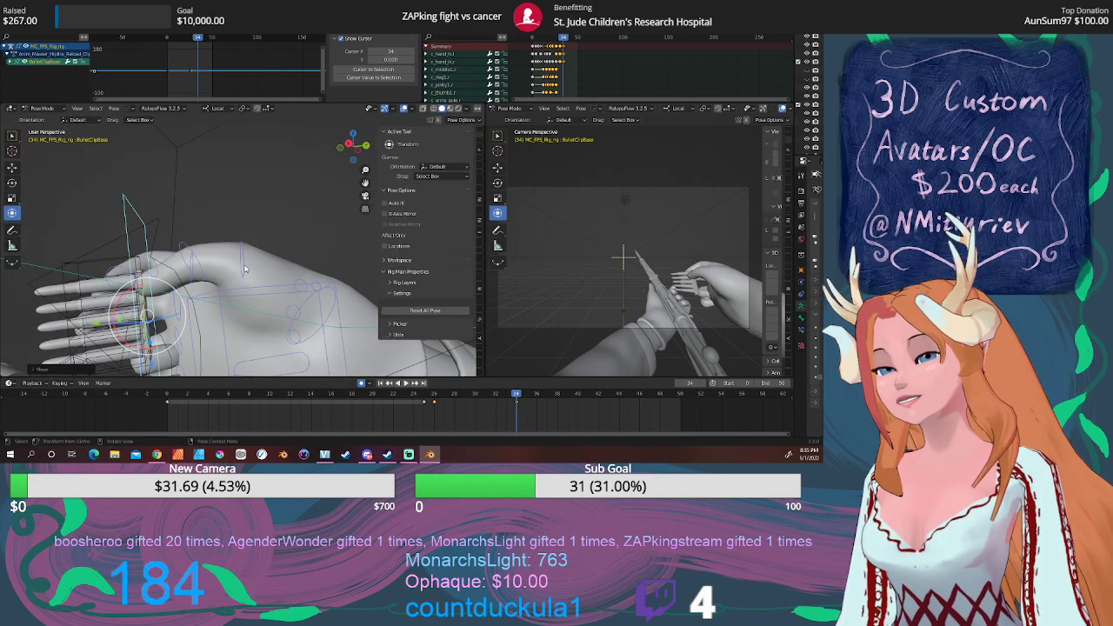
pyautogui.click(245, 268)
pyautogui.click(326, 328)
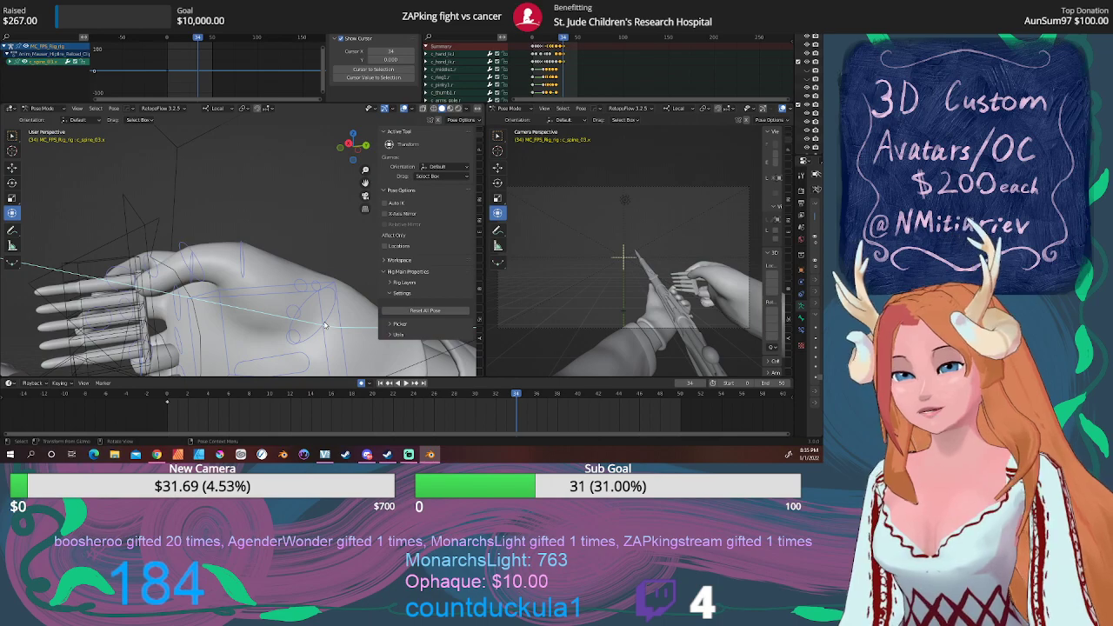
pyautogui.click(324, 326)
pyautogui.click(325, 326)
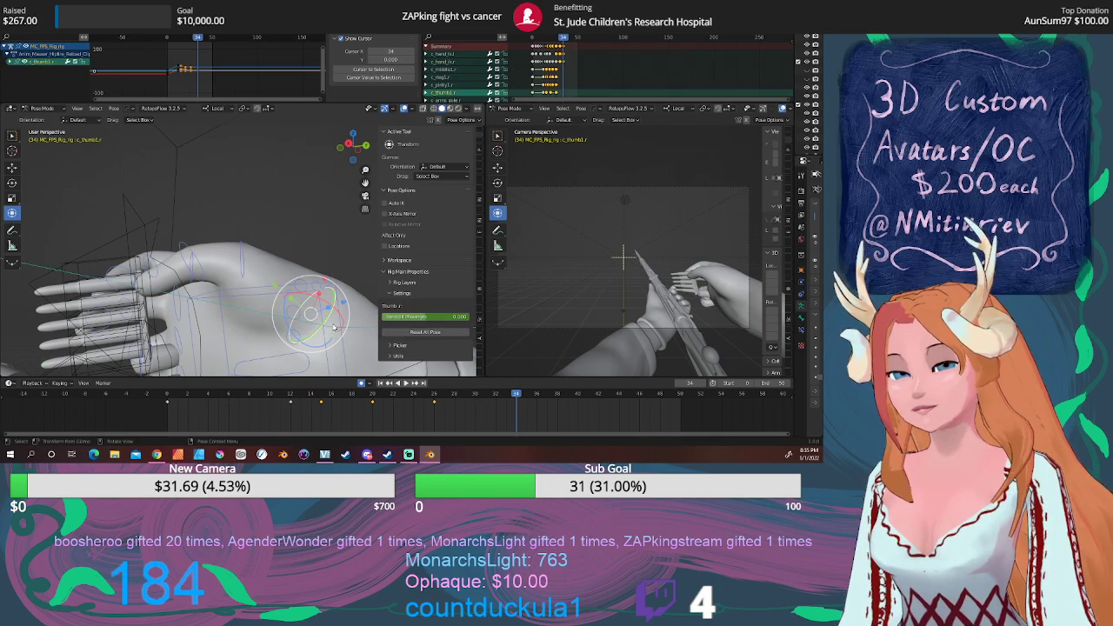
pyautogui.press('s')
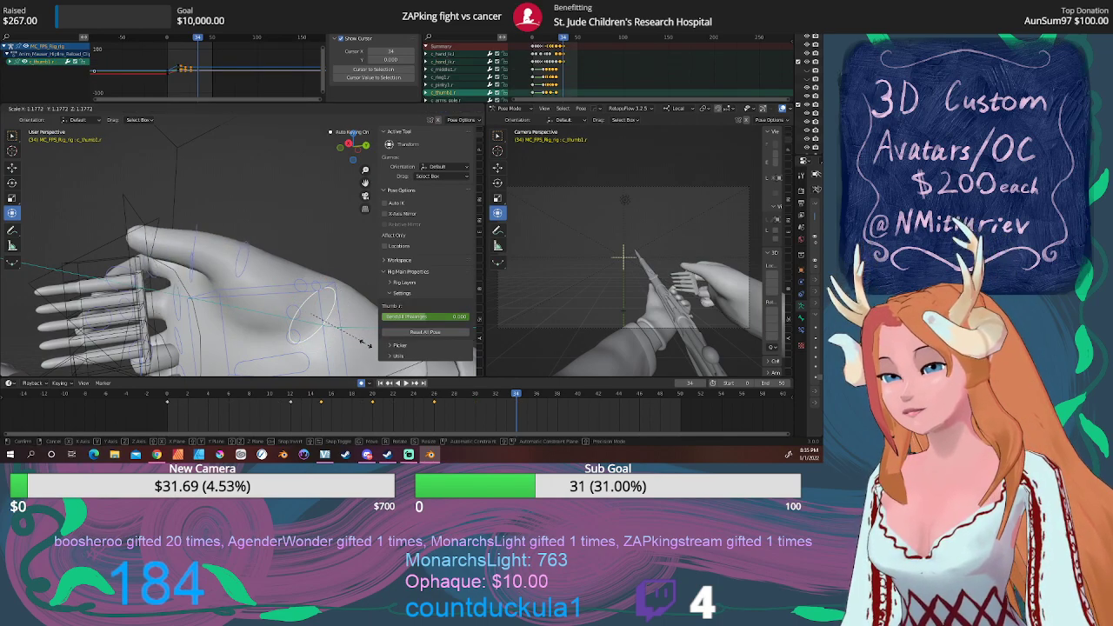
pyautogui.click(369, 351)
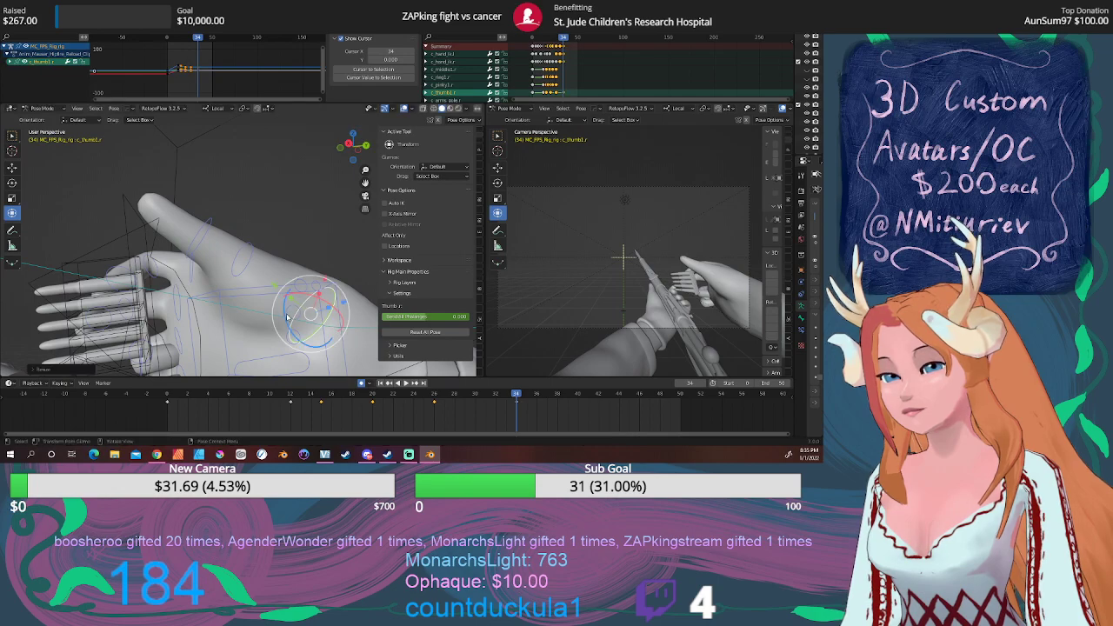
pyautogui.moveTo(287, 318); pyautogui.dragTo(286, 328)
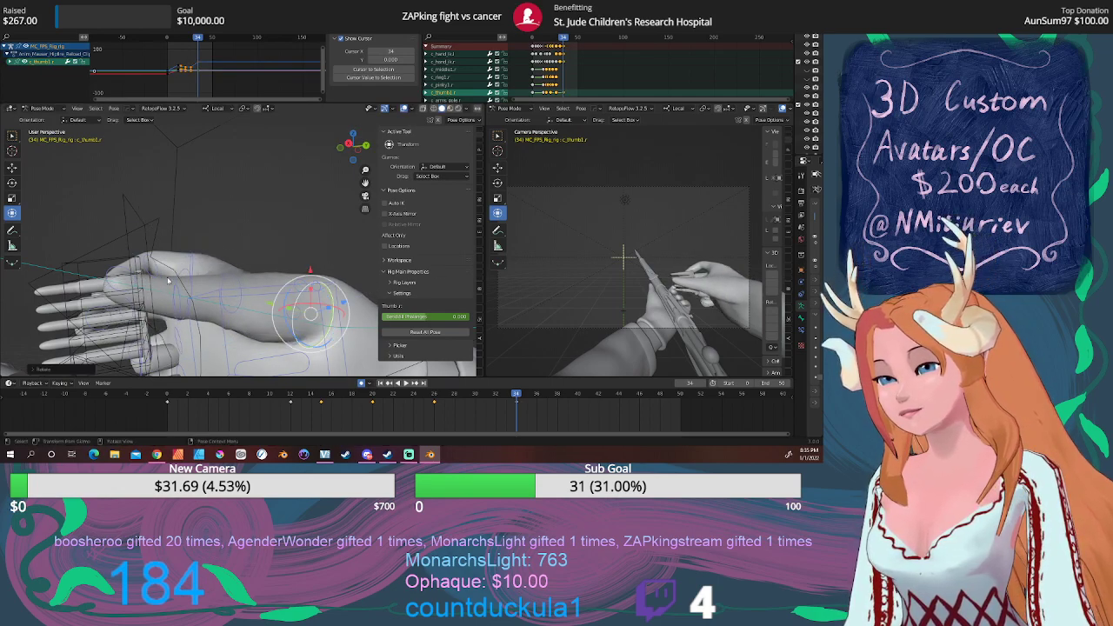
# Rotate the right thumb's base toward the bullet clip from above, and scrub around frame 34 to check the pose.
pyautogui.moveTo(285, 327); pyautogui.dragTo(243, 265, button='middle')
pyautogui.moveTo(241, 233); pyautogui.dragTo(232, 244)
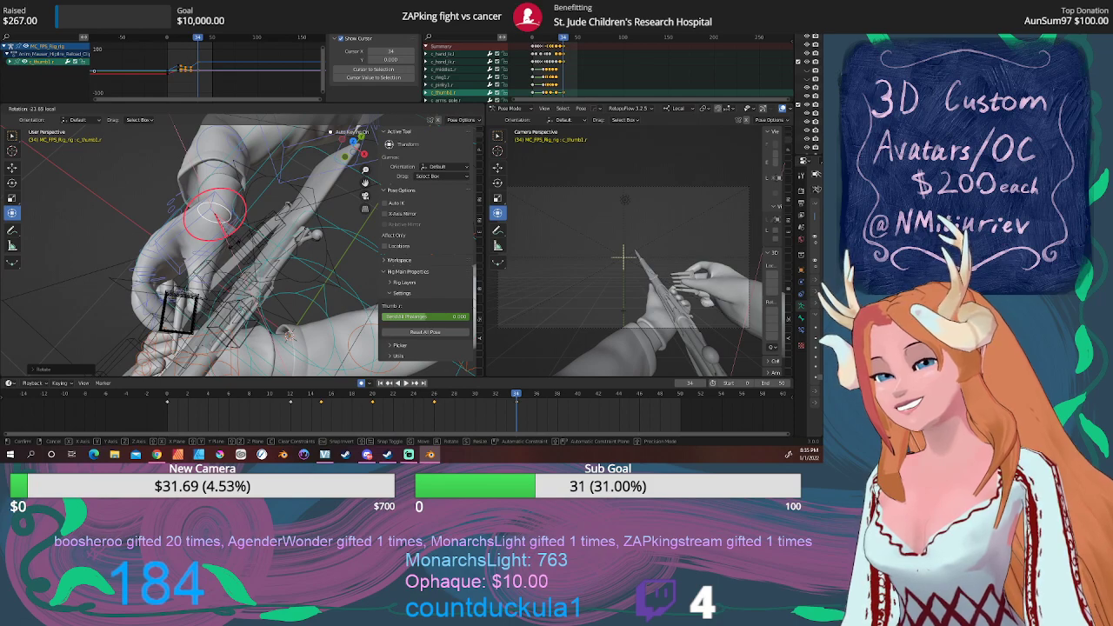
pyautogui.moveTo(234, 248); pyautogui.dragTo(234, 247)
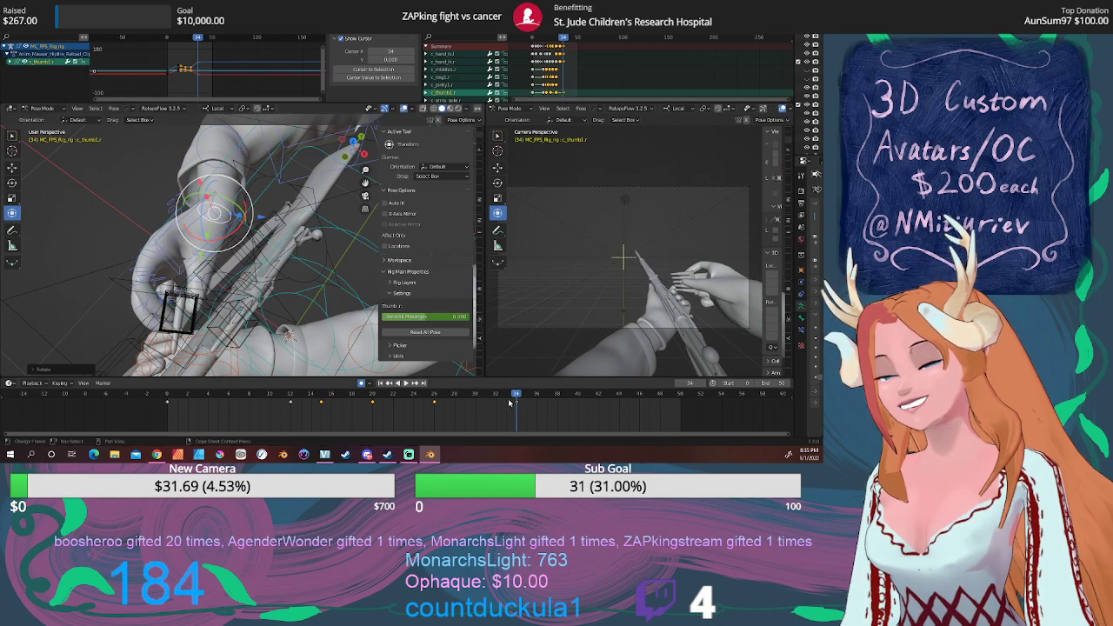
pyautogui.moveTo(512, 399)
pyautogui.mouseDown()
pyautogui.moveTo(395, 396)
pyautogui.moveTo(516, 395)
pyautogui.mouseUp()
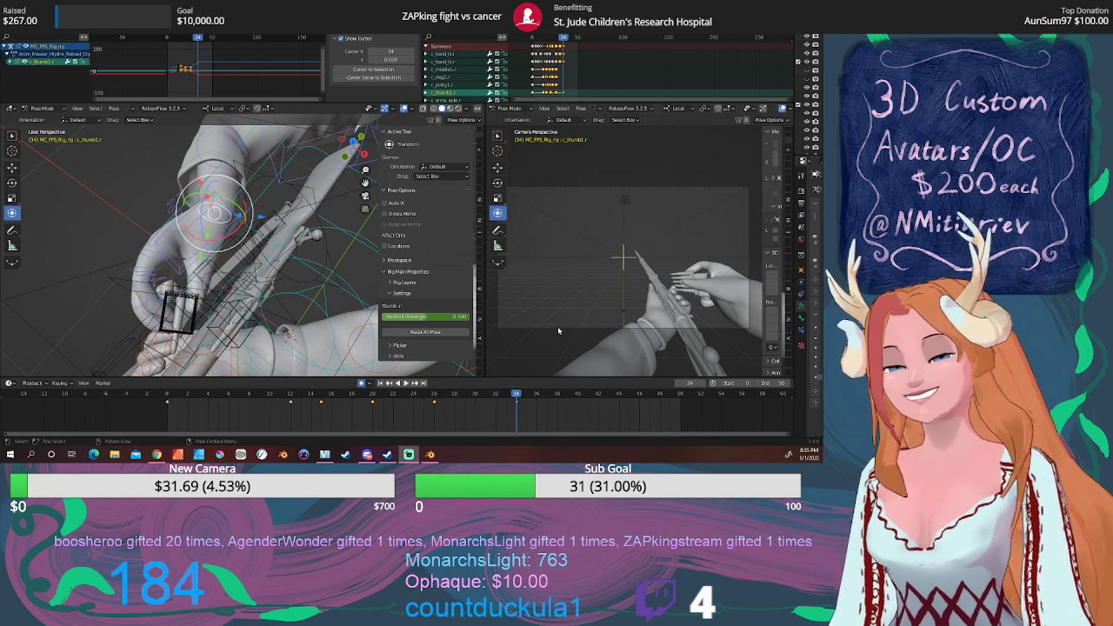
# Move the bullet clip base from the top view between the right thumb and fingers, and scrub around frame 34.
pyautogui.moveTo(180, 280); pyautogui.dragTo(213, 252, button='middle')
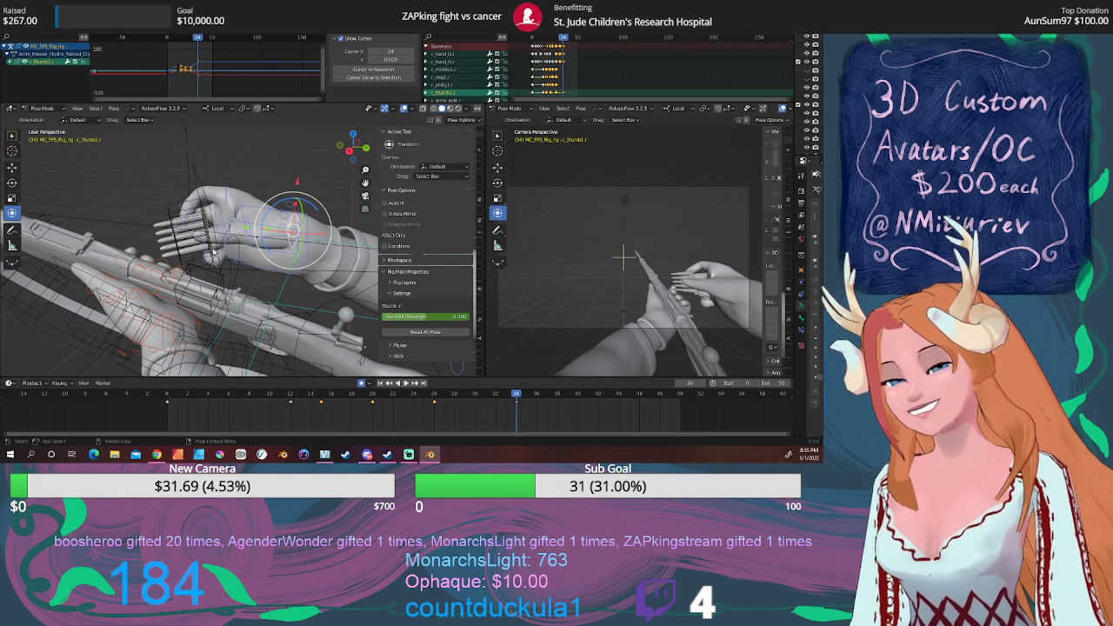
pyautogui.moveTo(211, 284); pyautogui.dragTo(236, 273, button='middle')
pyautogui.moveTo(214, 276); pyautogui.dragTo(202, 280, button='middle')
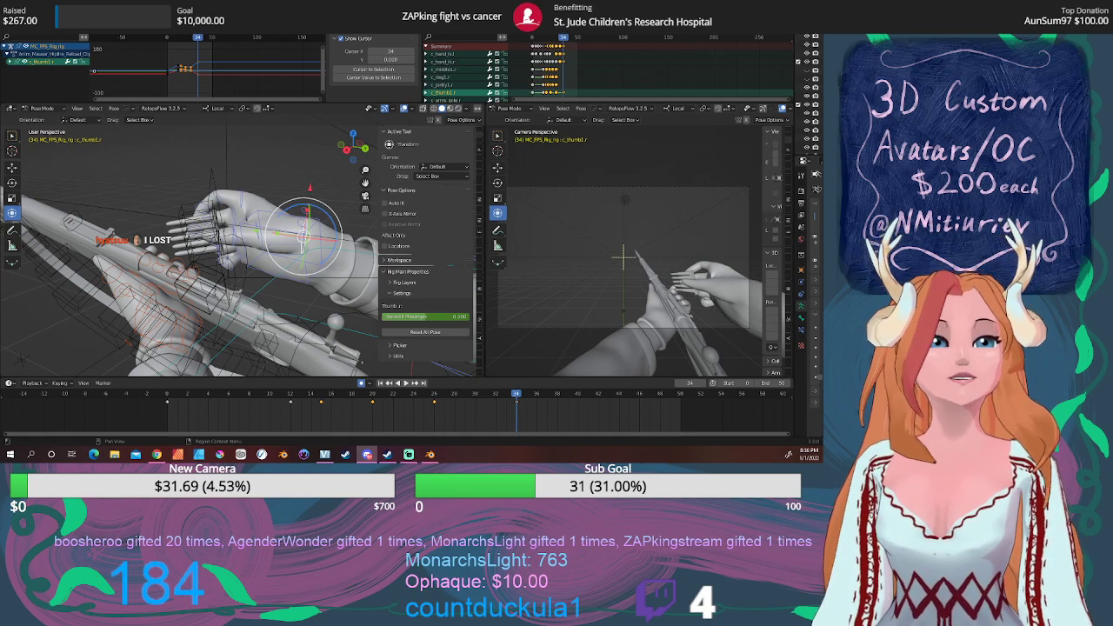
pyautogui.hotkey('alt', 'Tab')
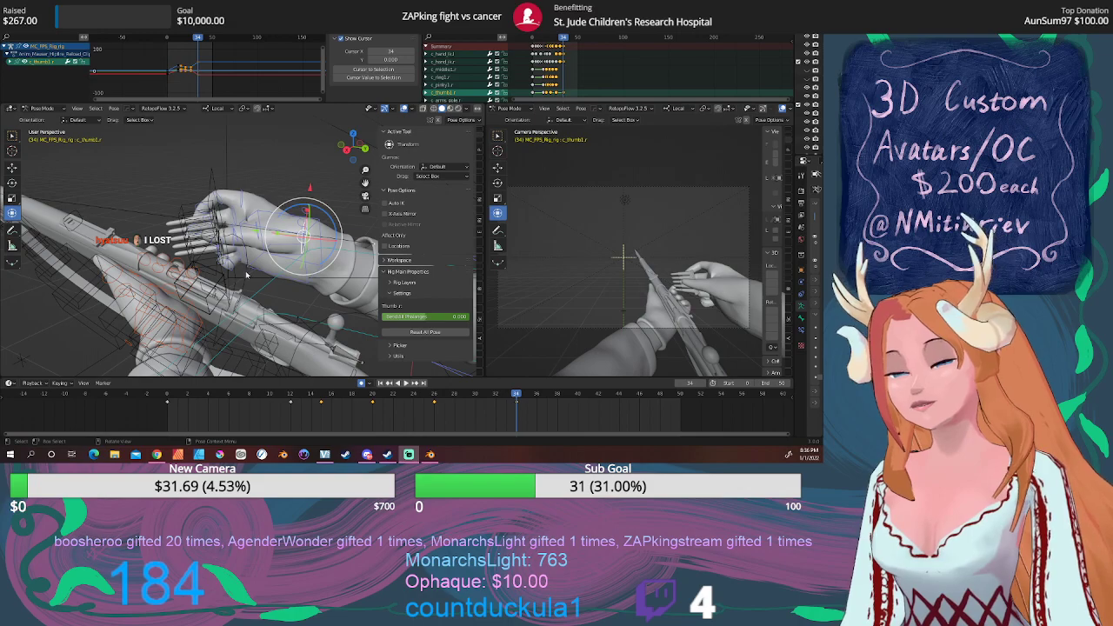
pyautogui.moveTo(246, 273); pyautogui.dragTo(250, 298, button='middle')
pyautogui.click(263, 185)
pyautogui.scroll(3, 210, 237)
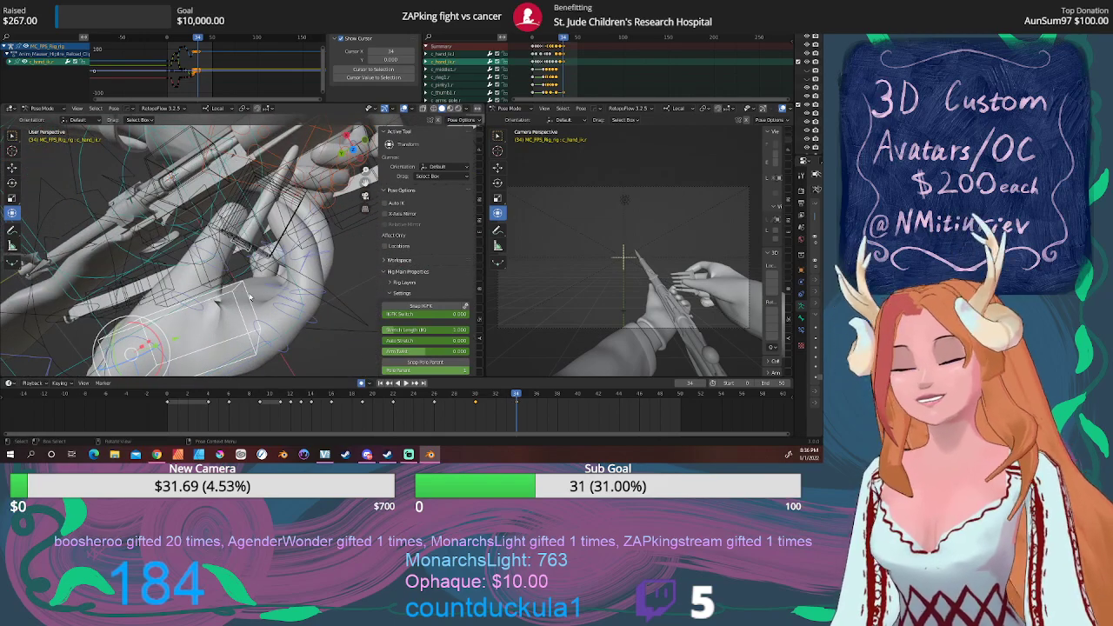
pyautogui.press('KP_7')
pyautogui.click(217, 244)
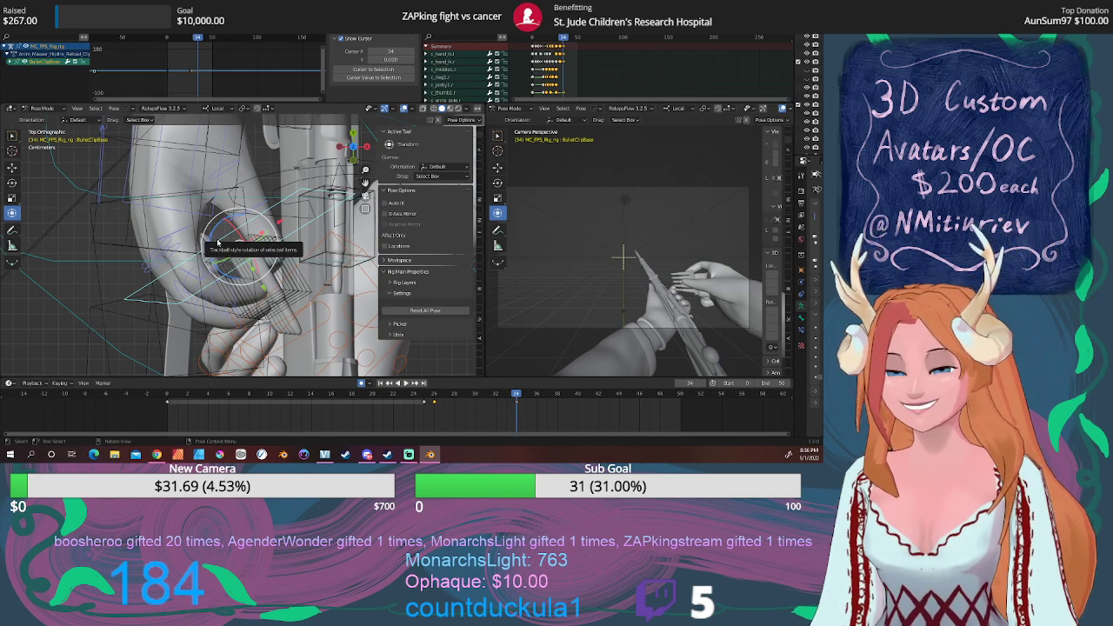
pyautogui.press('g')
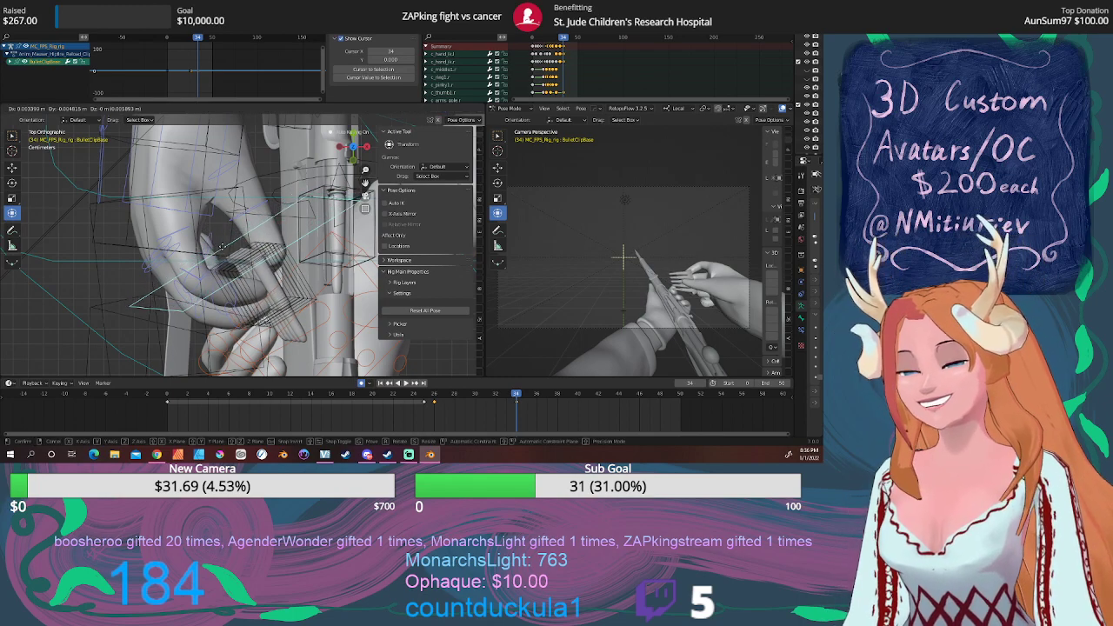
pyautogui.click(225, 251)
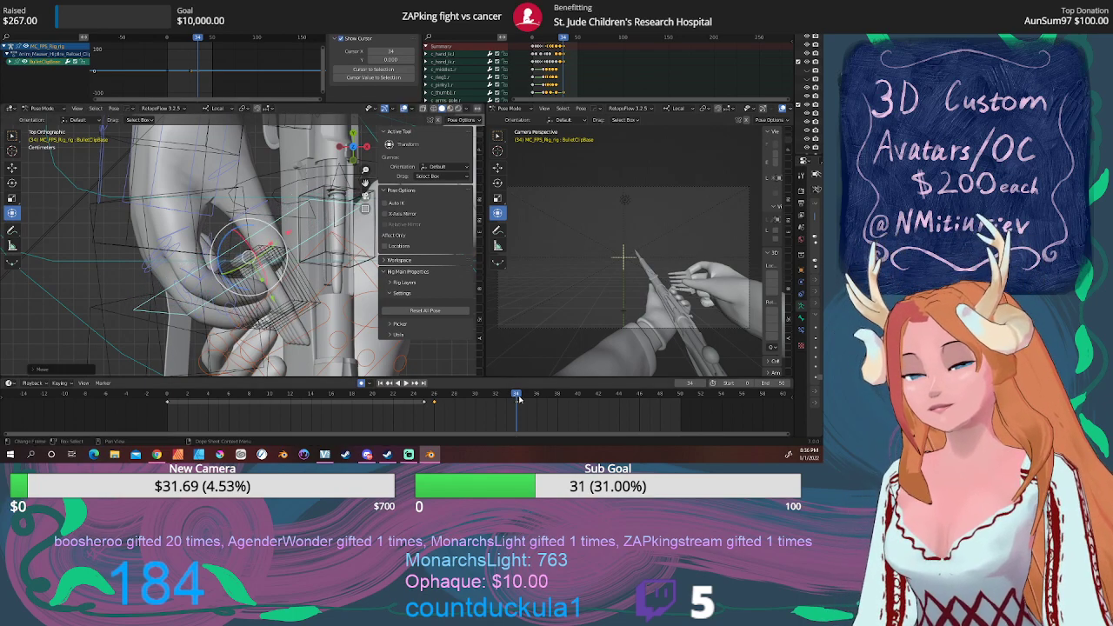
pyautogui.moveTo(513, 398)
pyautogui.mouseDown()
pyautogui.moveTo(412, 396)
pyautogui.moveTo(516, 392)
pyautogui.mouseUp()
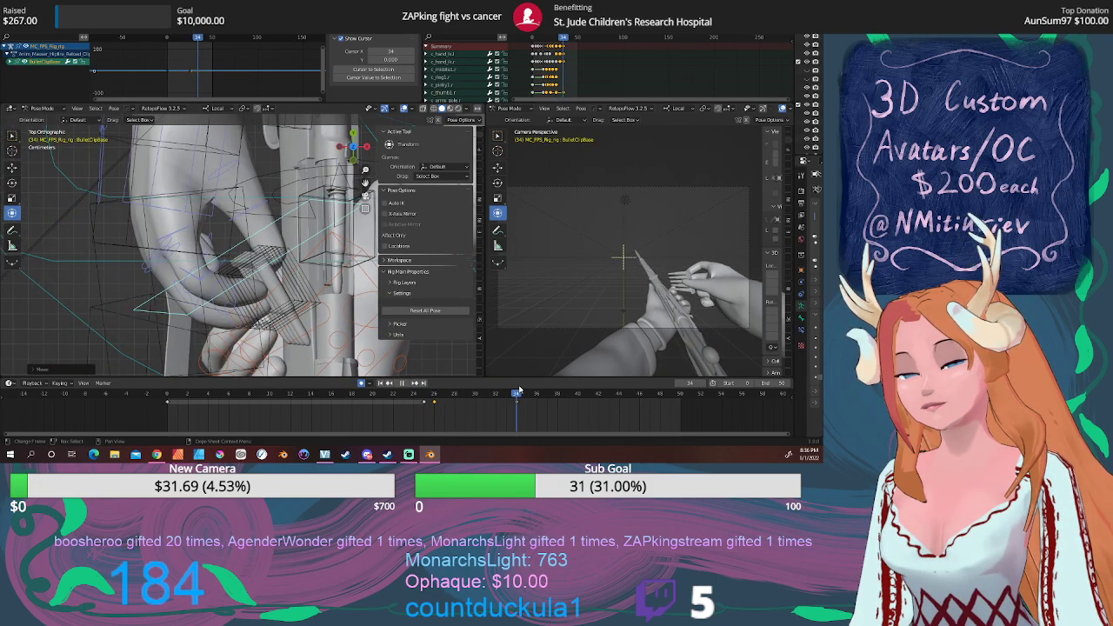
# Rotate the right thumb's base slightly from the side at frame 34 and fine-tune its angle against the clip.
pyautogui.scroll(-2, 290, 279)
pyautogui.moveTo(290, 279); pyautogui.dragTo(232, 224, button='middle')
pyautogui.click(265, 243)
pyautogui.press('r')
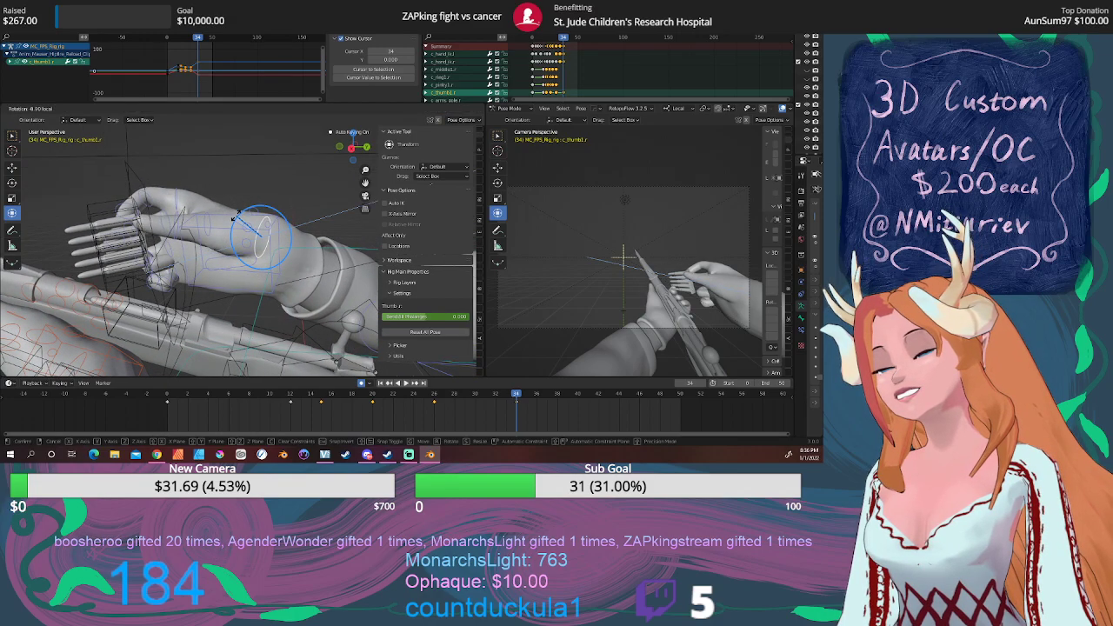
pyautogui.click(236, 217)
pyautogui.moveTo(235, 217); pyautogui.dragTo(190, 223, button='middle')
pyautogui.moveTo(224, 233); pyautogui.dragTo(225, 229)
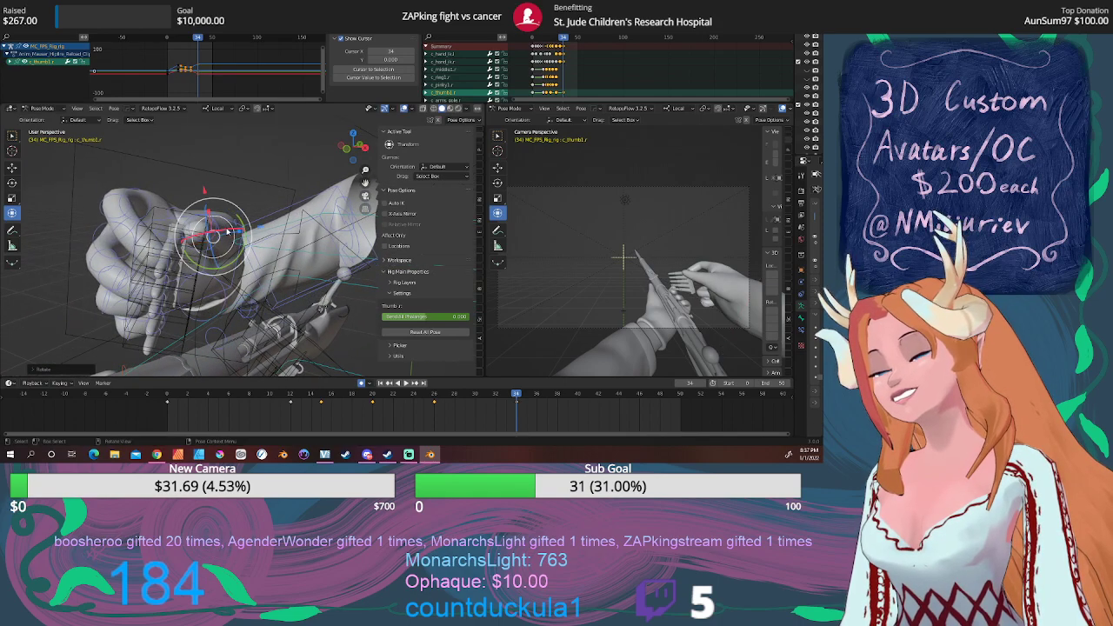
# Rotate the right index finger's base control about 10 degrees at frame 34.
pyautogui.moveTo(225, 230); pyautogui.dragTo(257, 235, button='middle')
pyautogui.click(253, 219)
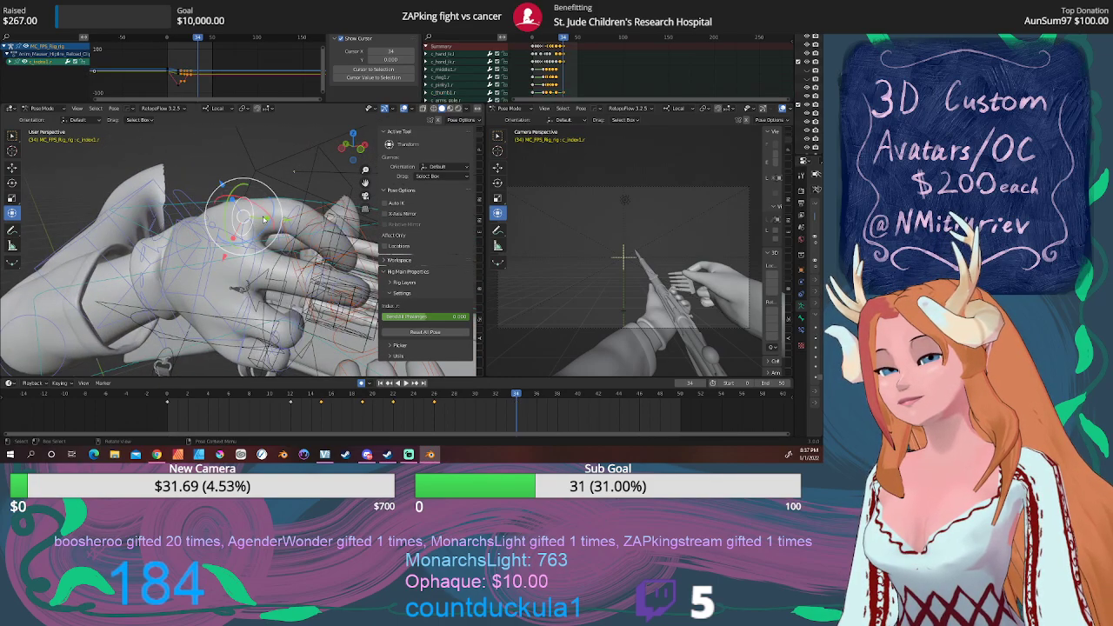
pyautogui.press('r')
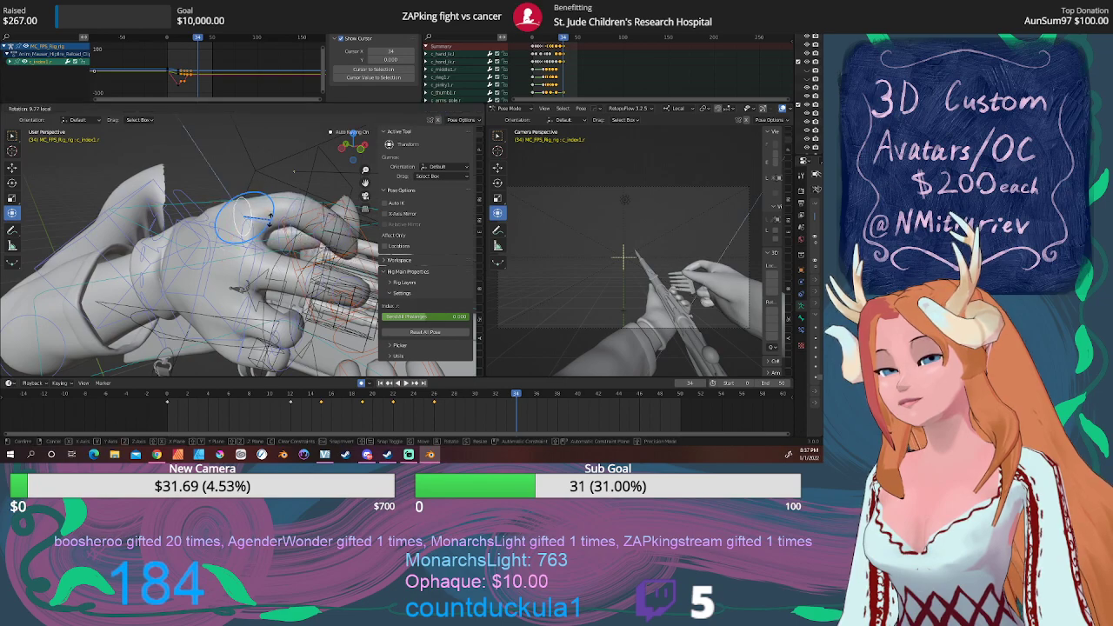
pyautogui.click(270, 217)
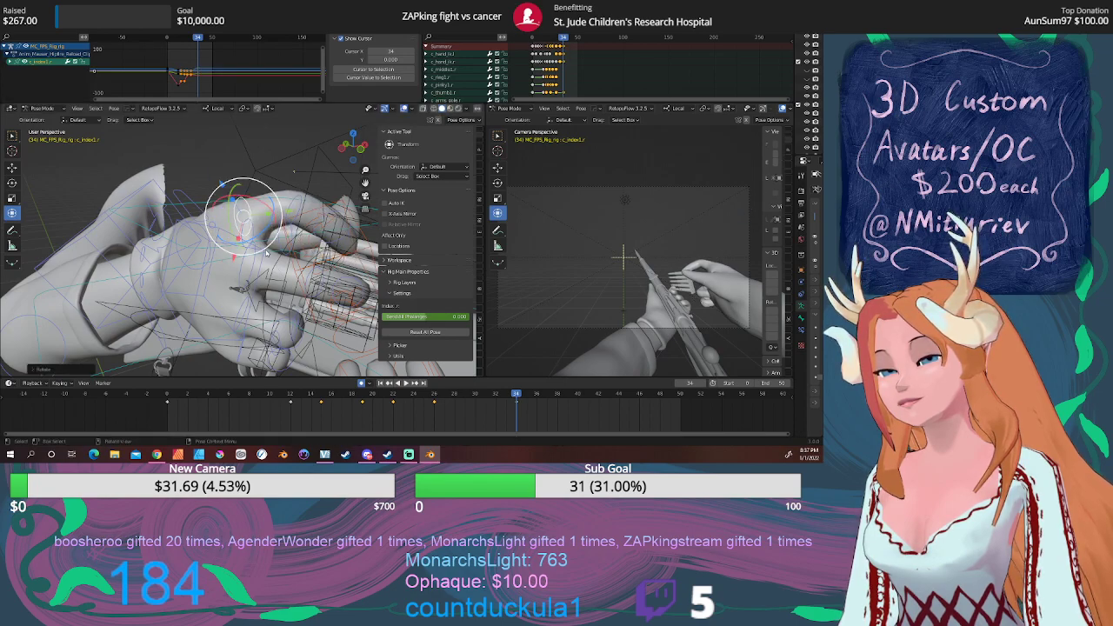
# Rotate the right middle finger's base control slightly, including about 6 degrees around its local X axis at frame 34.
pyautogui.click(270, 270)
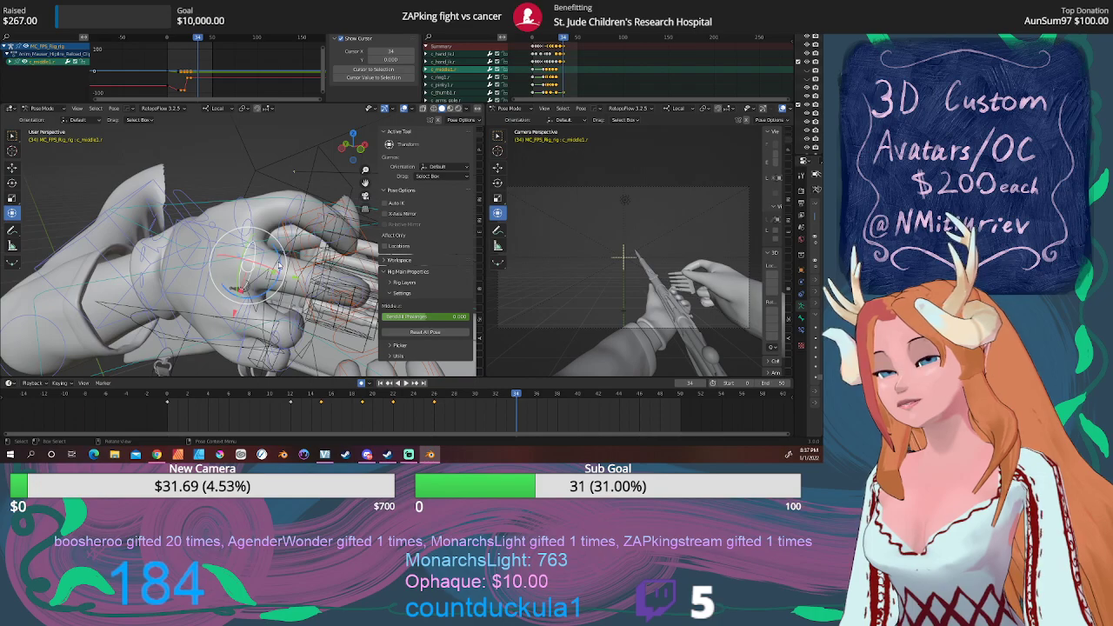
pyautogui.moveTo(280, 258); pyautogui.dragTo(279, 255)
pyautogui.moveTo(279, 256); pyautogui.dragTo(160, 248, button='middle')
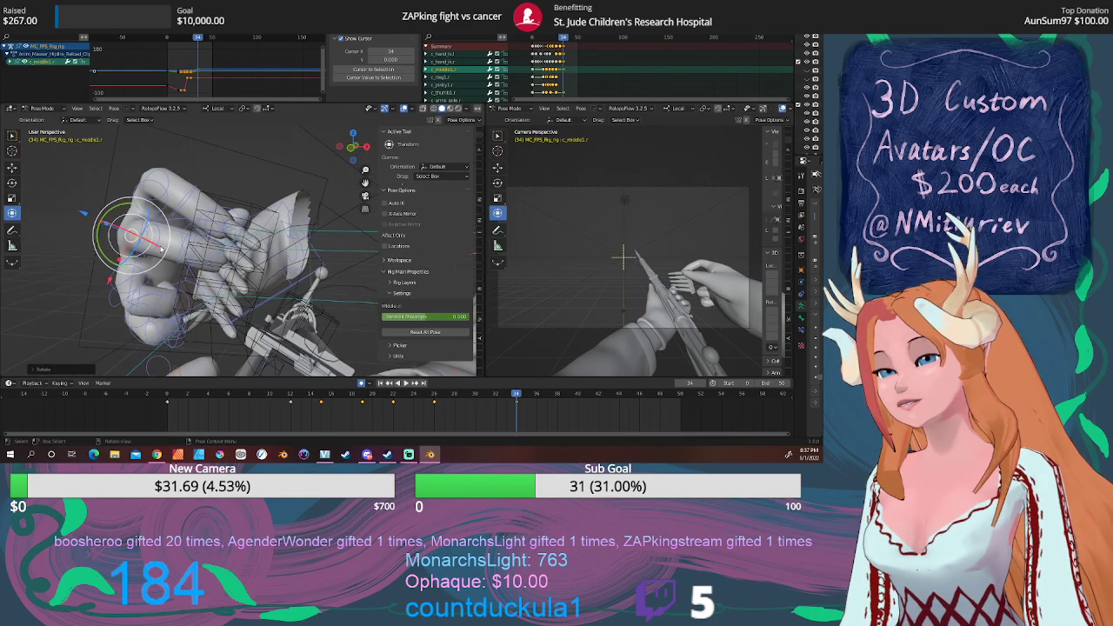
pyautogui.press('r')
pyautogui.press('x')
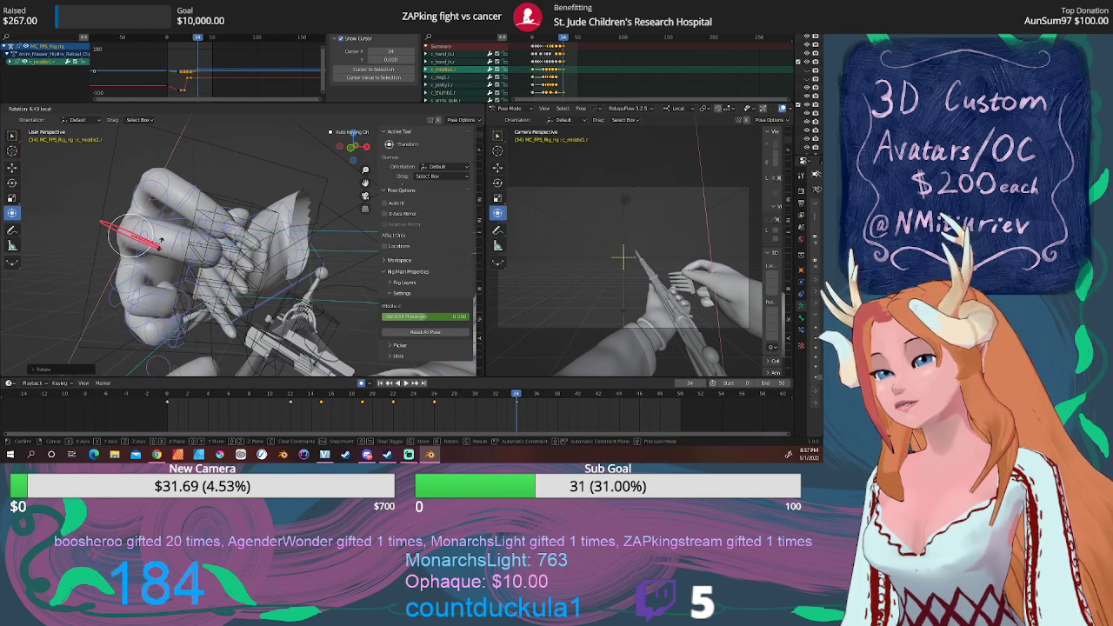
pyautogui.click(160, 247)
pyautogui.moveTo(160, 247); pyautogui.dragTo(70, 254, button='middle')
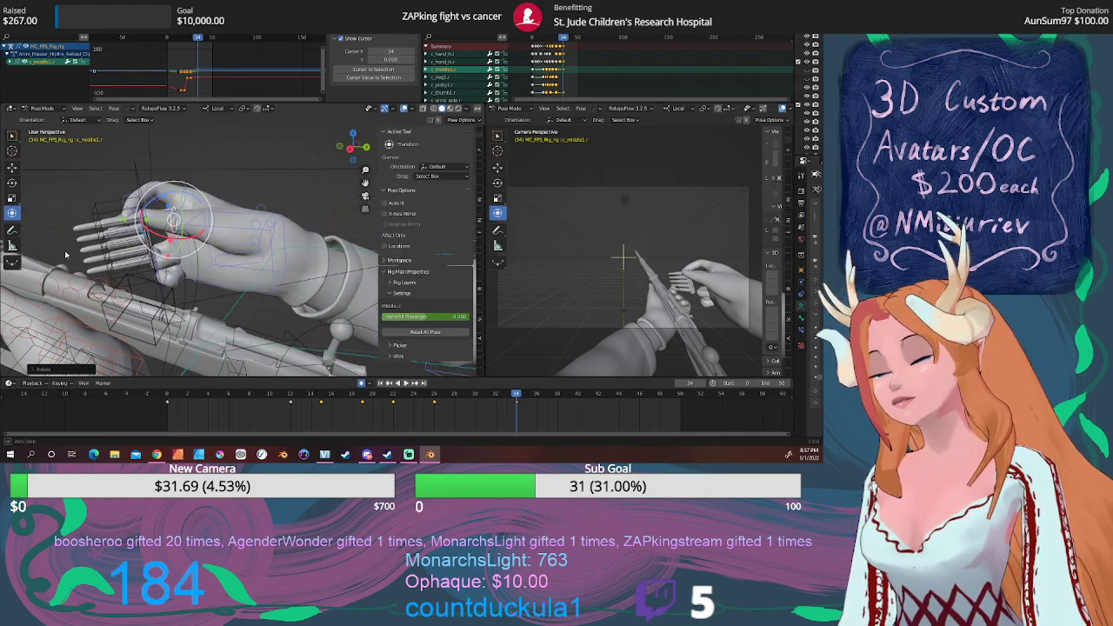
pyautogui.moveTo(122, 222); pyautogui.dragTo(210, 251, button='middle')
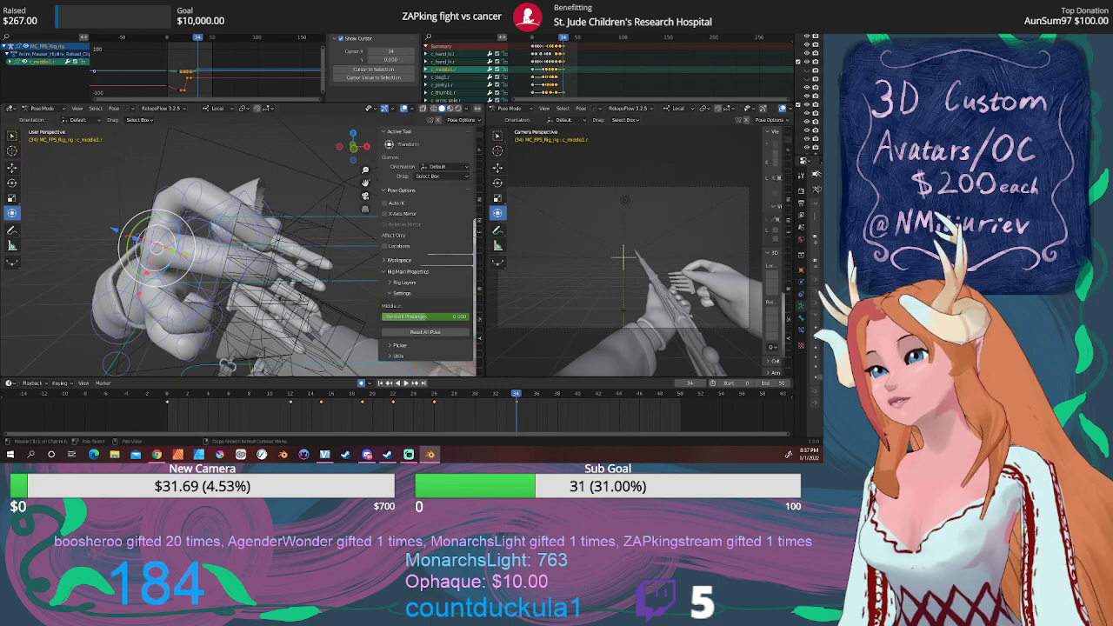
# Save the current Blender file.
pyautogui.rightClick(40, 59)
pyautogui.click(43, 73)
pyautogui.hotkey('ctrl', 's')
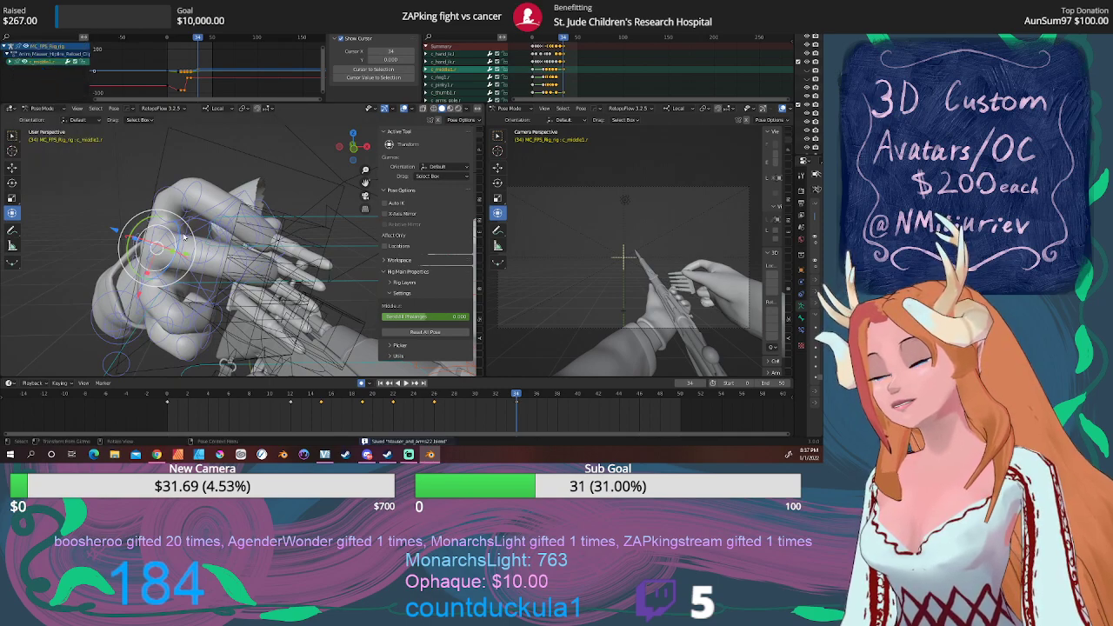
# Scale down and freely rotate the right middle finger's base control, and check the pose at frame 34.
pyautogui.moveTo(174, 240); pyautogui.dragTo(189, 222, button='middle')
pyautogui.press('s')
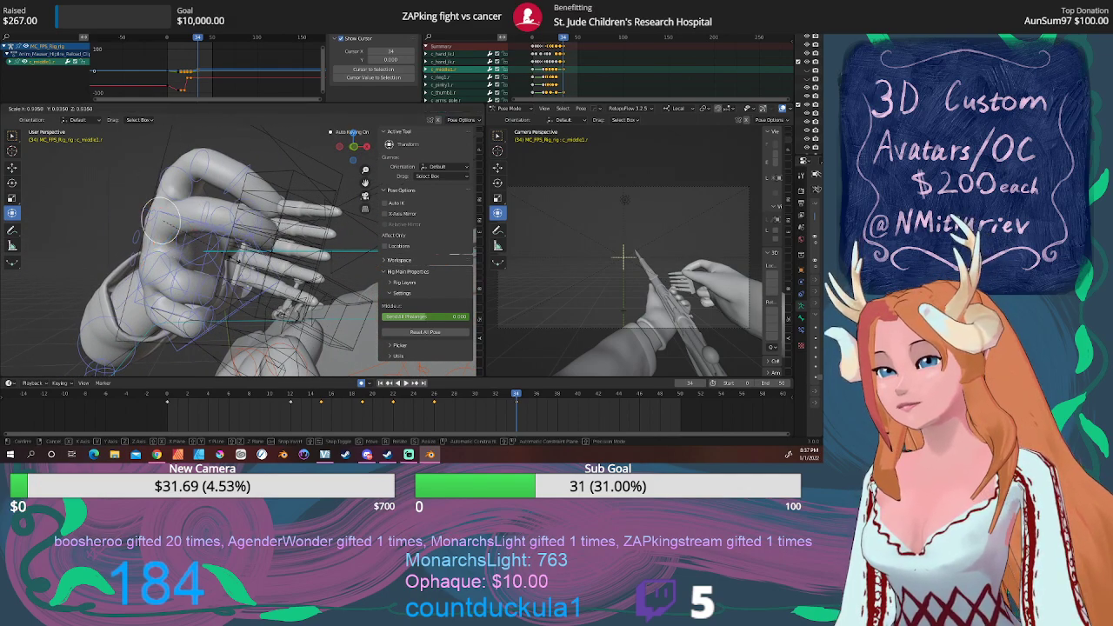
pyautogui.click(178, 226)
pyautogui.moveTo(178, 226); pyautogui.dragTo(245, 256, button='middle')
pyautogui.press('r')
pyautogui.press('r')
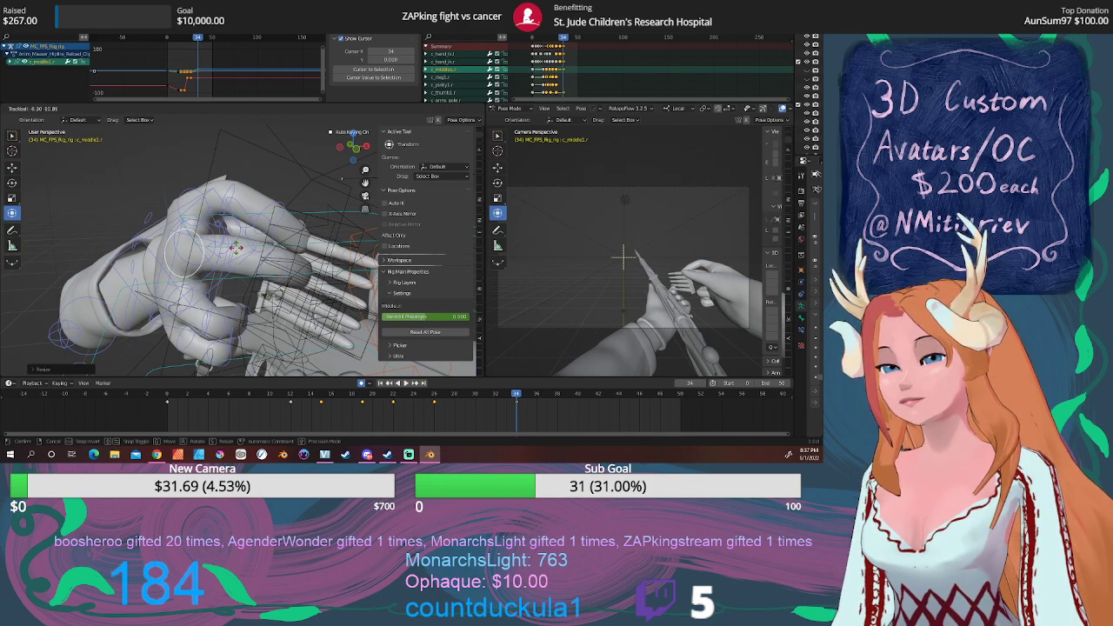
pyautogui.click(235, 248)
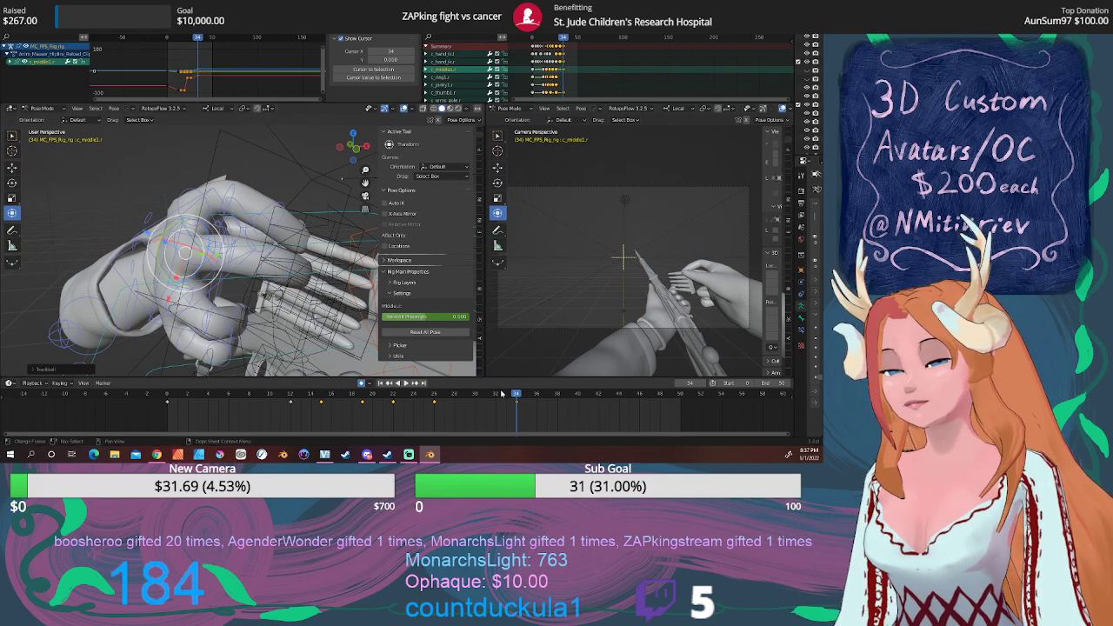
pyautogui.moveTo(513, 394)
pyautogui.mouseDown()
pyautogui.moveTo(415, 395)
pyautogui.moveTo(526, 394)
pyautogui.moveTo(516, 394)
pyautogui.mouseUp()
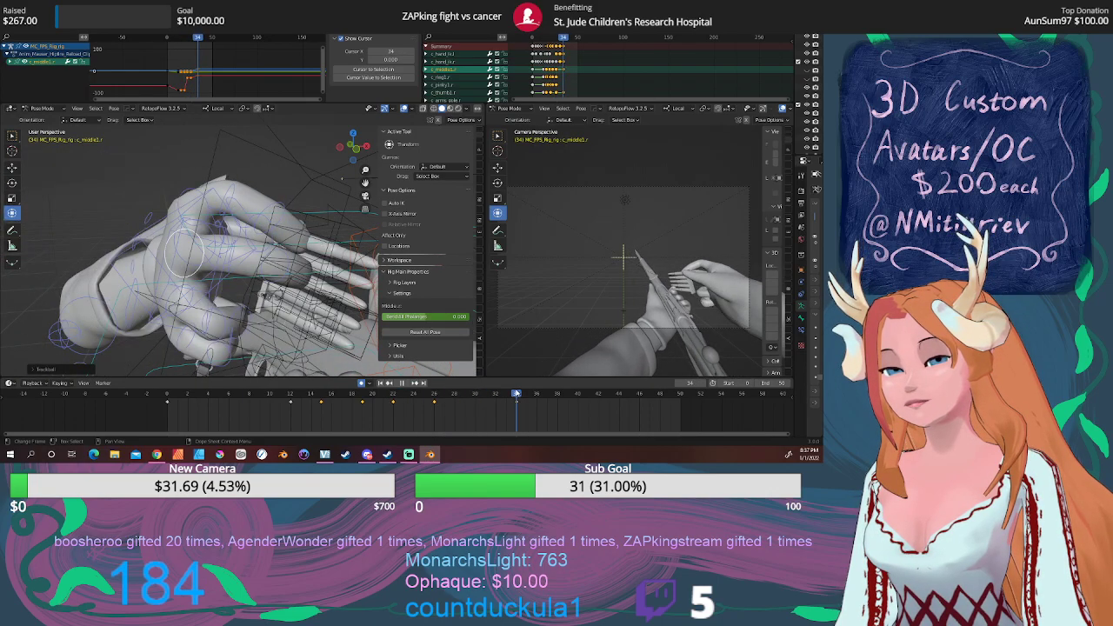
pyautogui.scroll(-3, 253, 278)
# Scale the right middle finger's base control to about 1.12 and rotate it slightly from the rifle side.
pyautogui.moveTo(253, 278); pyautogui.dragTo(283, 288, button='middle')
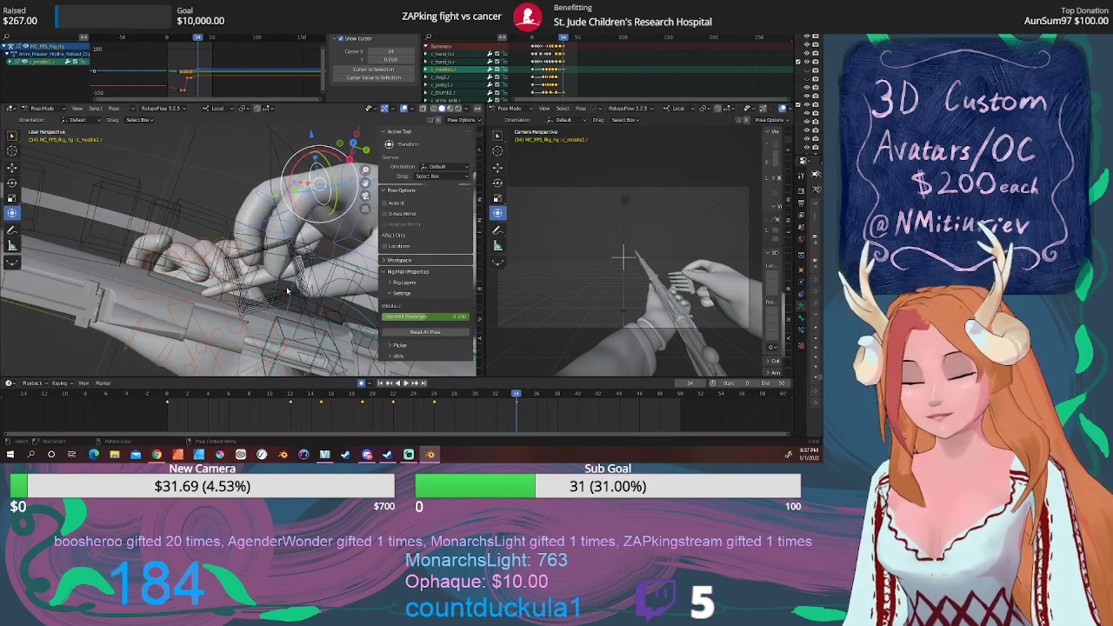
pyautogui.press('s')
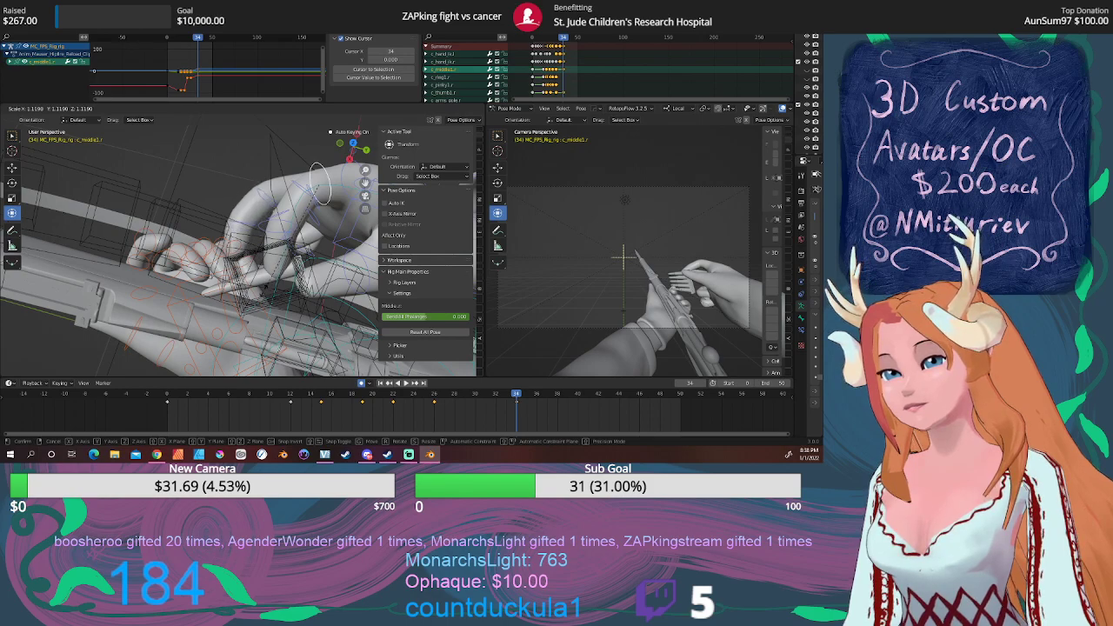
pyautogui.click(295, 212)
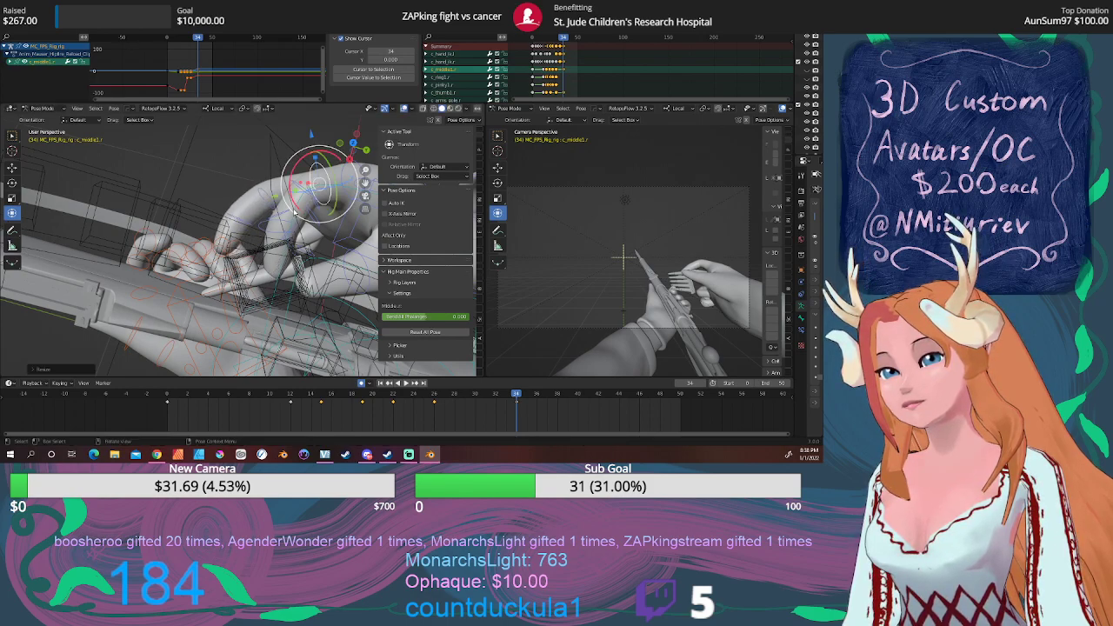
pyautogui.moveTo(295, 212); pyautogui.dragTo(299, 213)
# Scale the right middle finger's base control down and fine-tune its rotation against the bullet clip.
pyautogui.moveTo(298, 213); pyautogui.dragTo(404, 151, button='middle')
pyautogui.press('s')
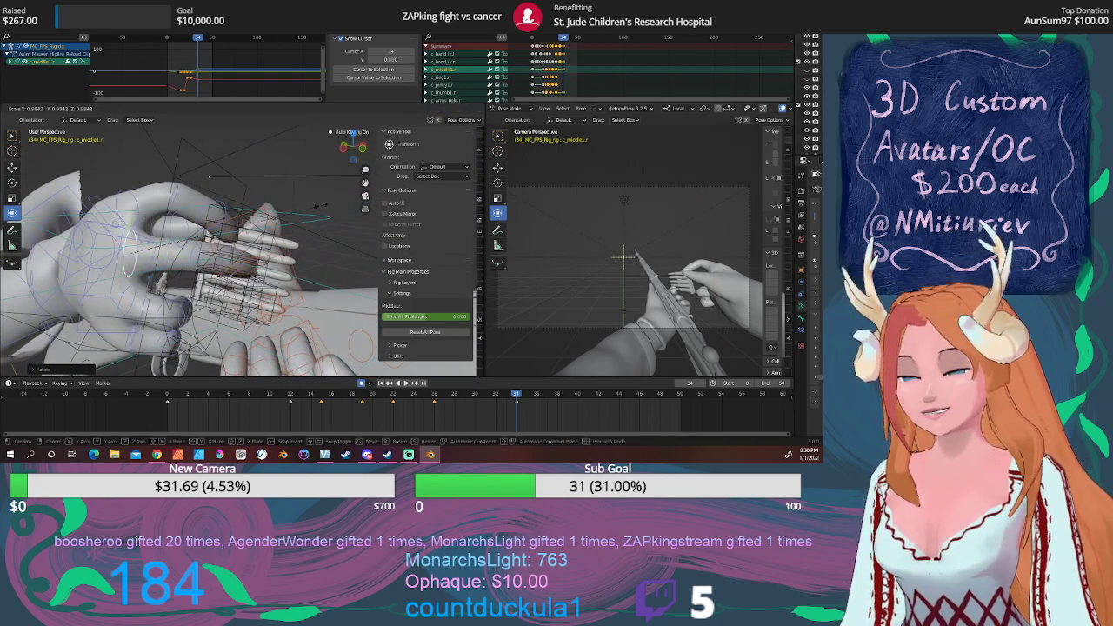
pyautogui.click(297, 201)
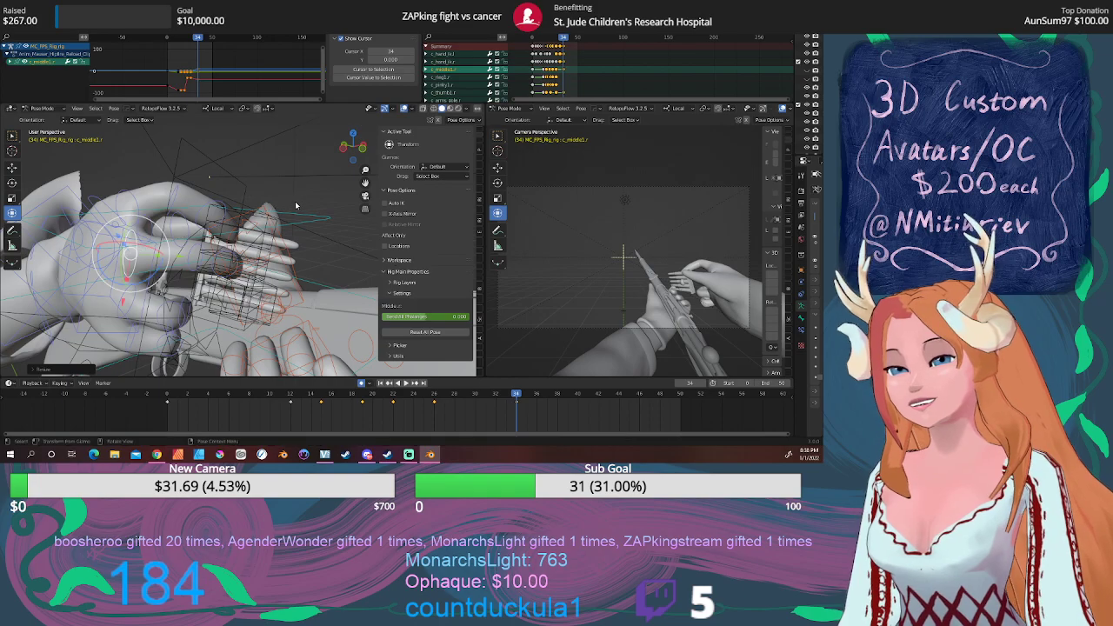
pyautogui.moveTo(295, 203); pyautogui.dragTo(196, 235, button='middle')
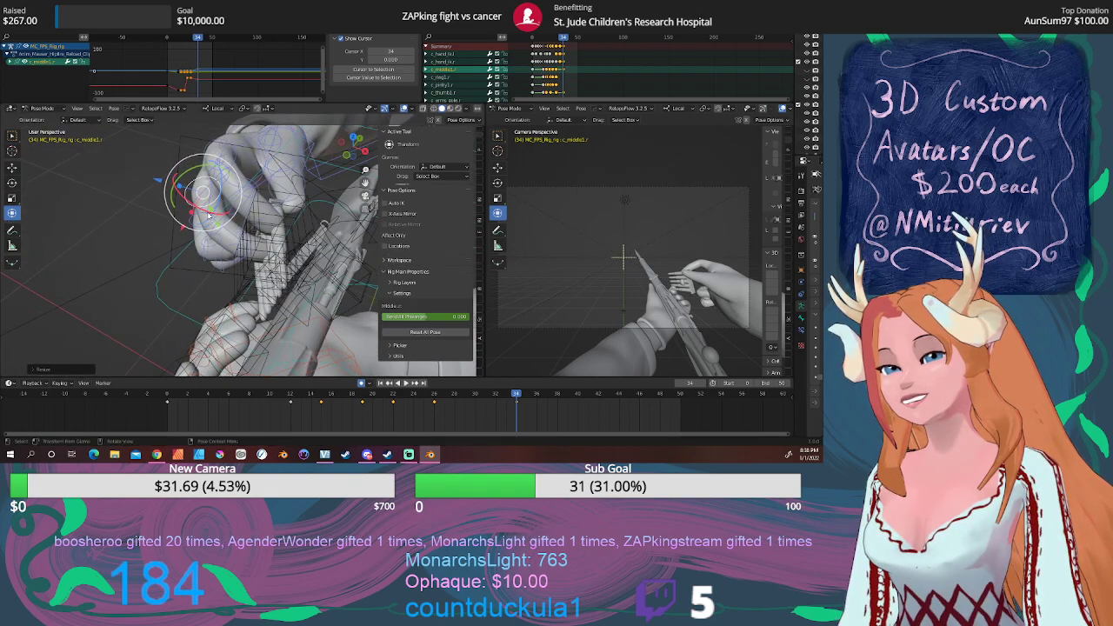
pyautogui.moveTo(209, 215); pyautogui.dragTo(199, 213)
# Scale the right index finger's base control to about 1.04, and scrub the timeline back to frame 34.
pyautogui.moveTo(199, 213); pyautogui.dragTo(221, 244, button='middle')
pyautogui.click(207, 197)
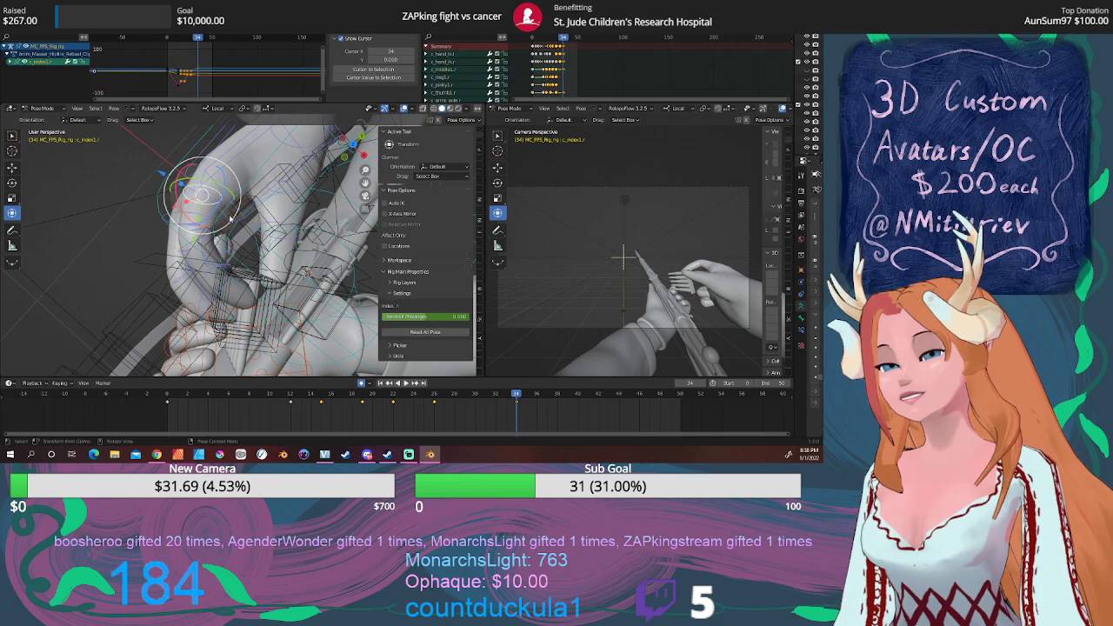
pyautogui.press('s')
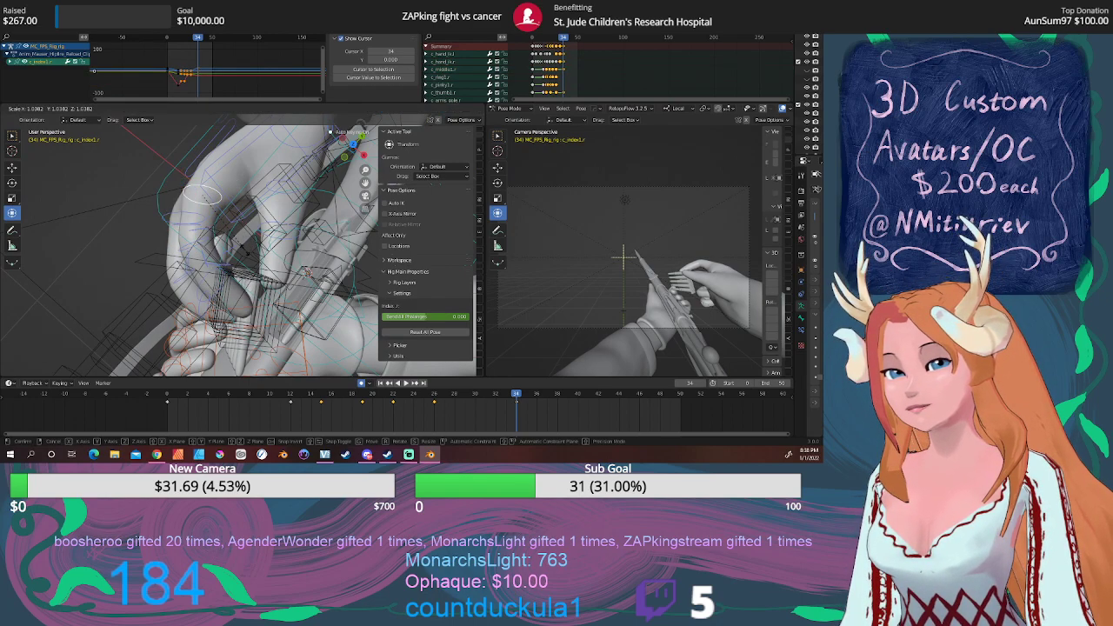
pyautogui.click(245, 251)
pyautogui.moveTo(244, 251); pyautogui.dragTo(362, 344, button='middle')
pyautogui.moveTo(455, 392); pyautogui.dragTo(517, 386)
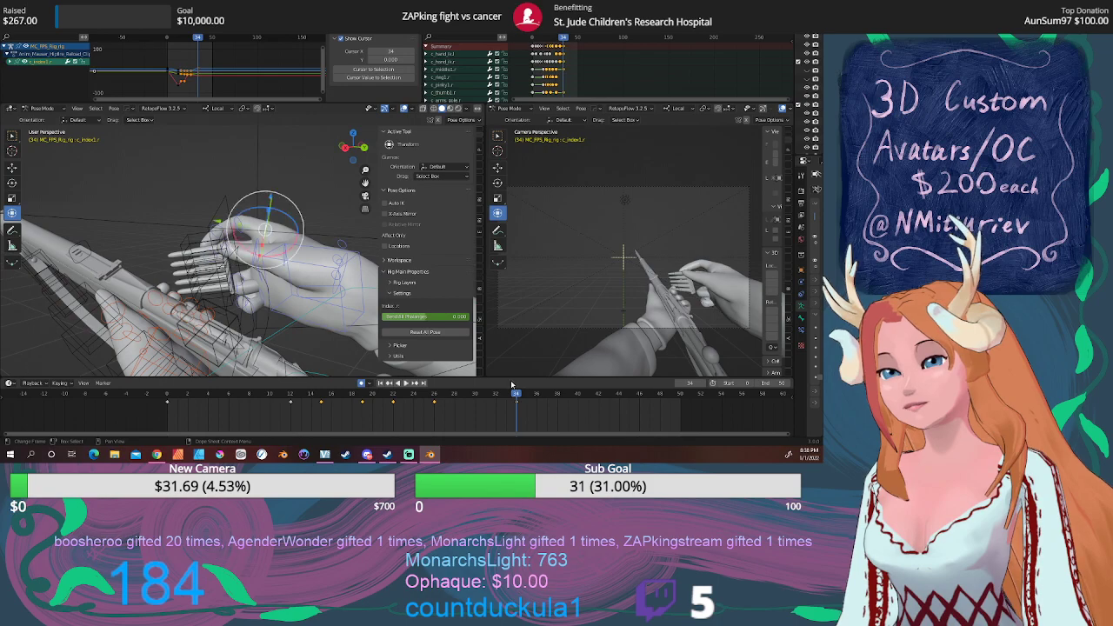
# Rotate the right hand's IK control about 9 degrees around its local axis at frame 34.
pyautogui.moveTo(290, 271); pyautogui.dragTo(266, 296, button='middle')
pyautogui.click(342, 295)
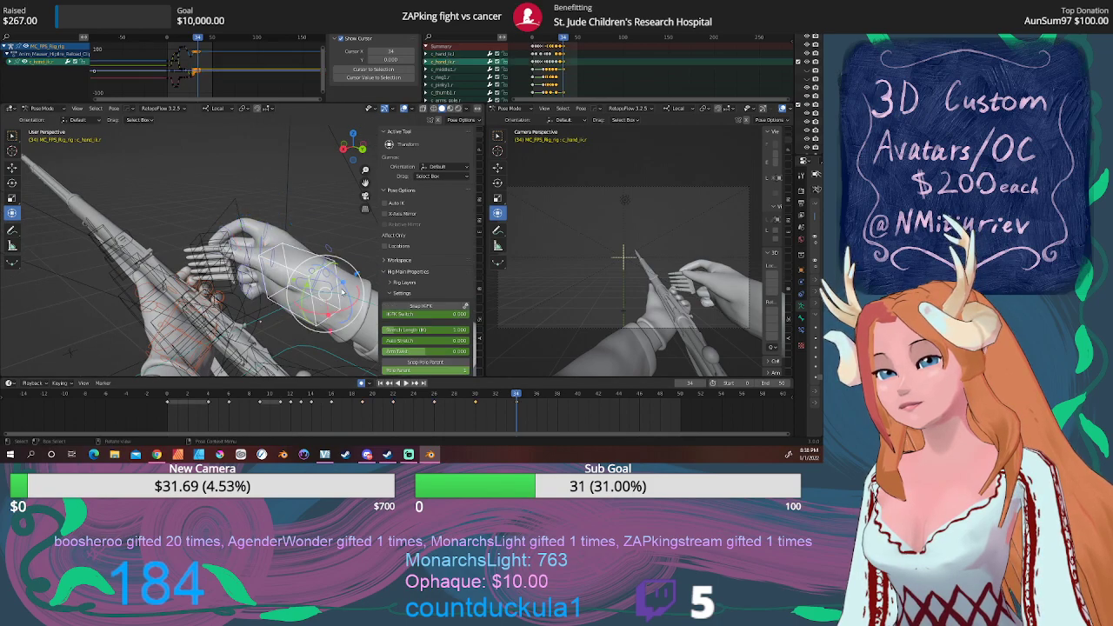
pyautogui.press('r')
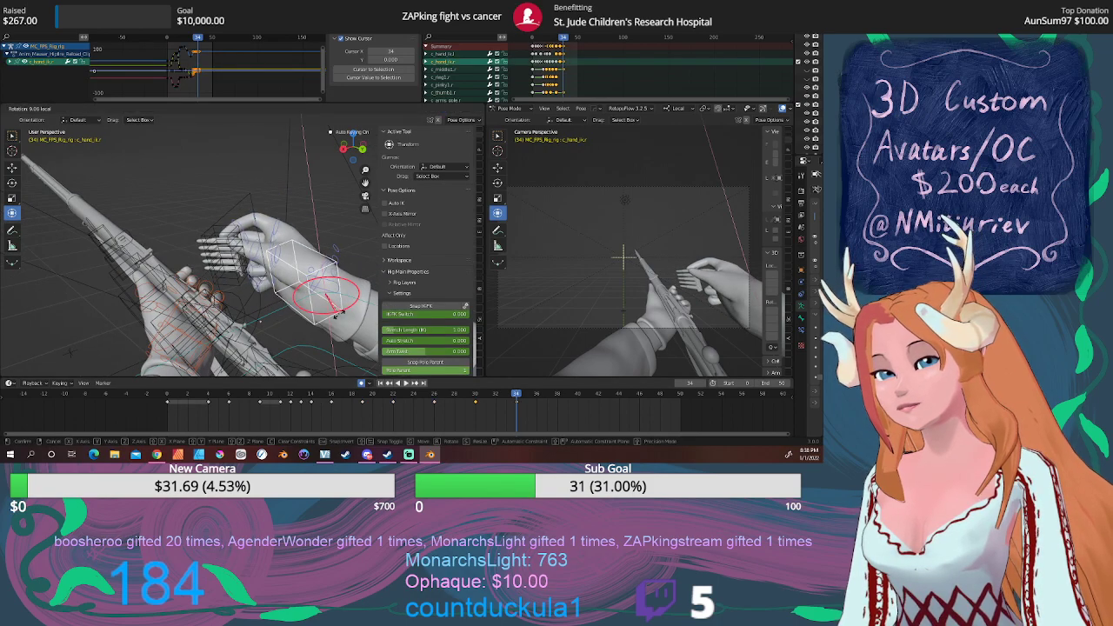
pyautogui.click(336, 322)
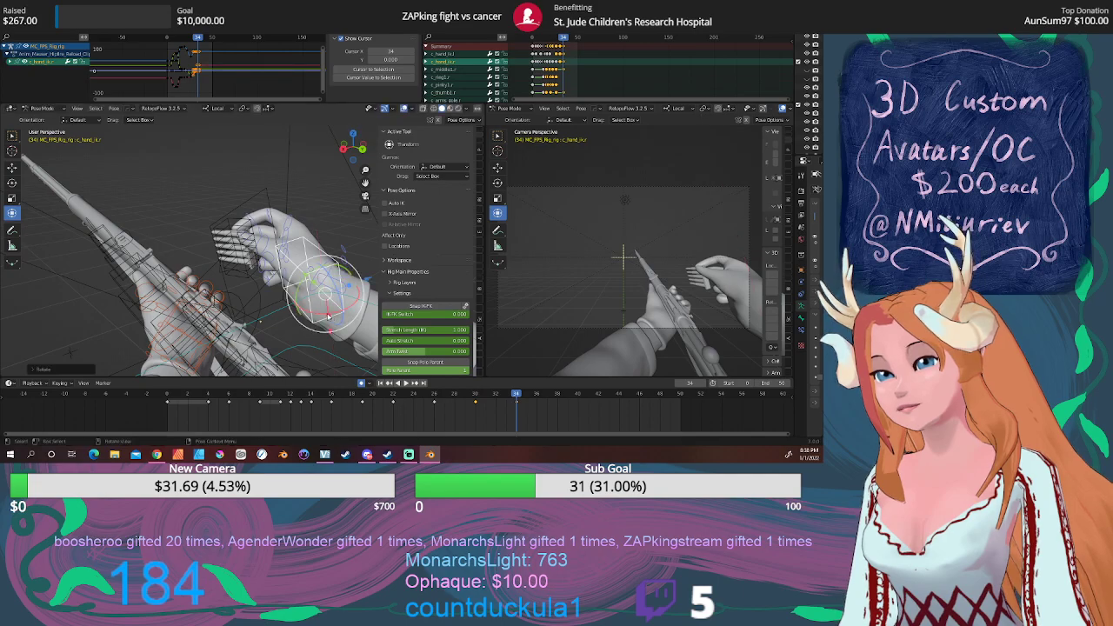
# Move the right hand's IK control closer to the rifle in the top view.
pyautogui.press('KP_7')
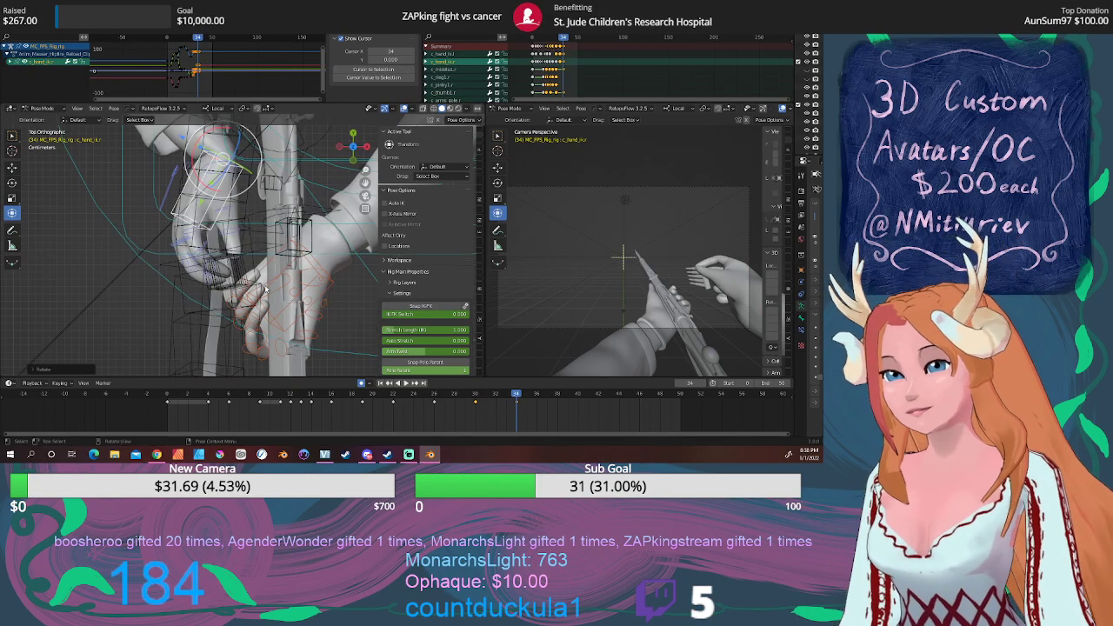
pyautogui.press('g')
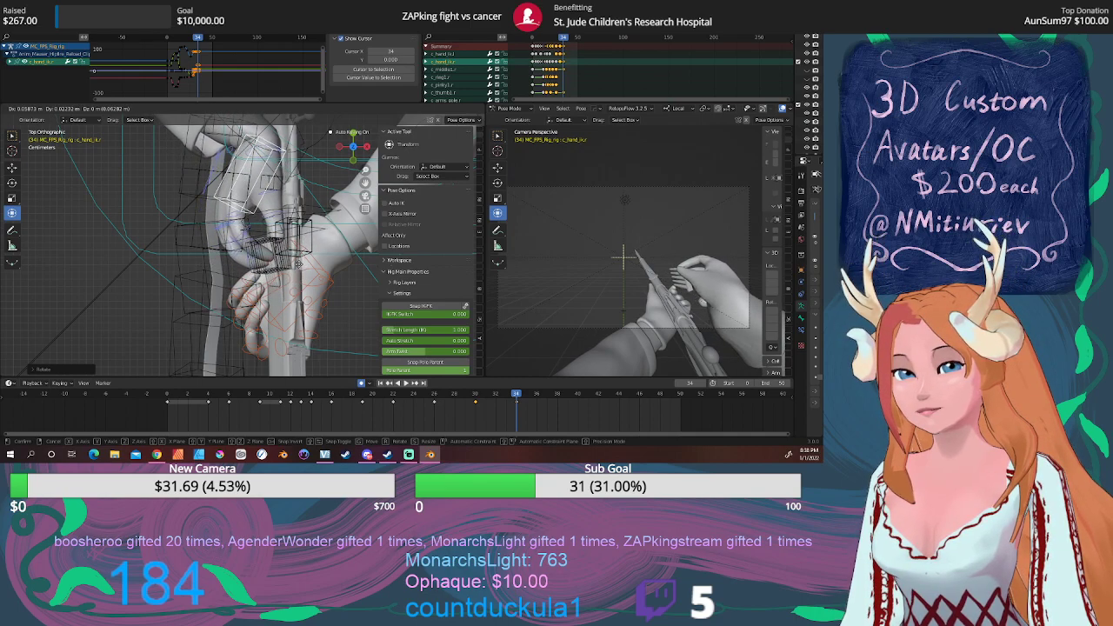
pyautogui.click(292, 261)
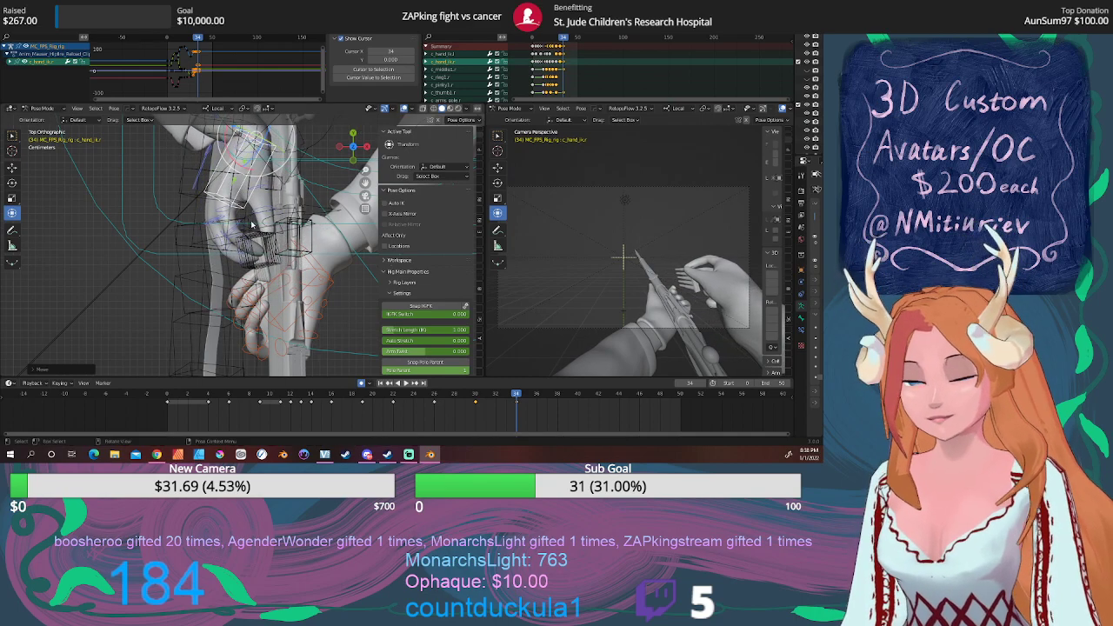
# Rotate the right hand's IK control about 11 degrees from the top view, and preview the motion around frame 34.
pyautogui.press('r')
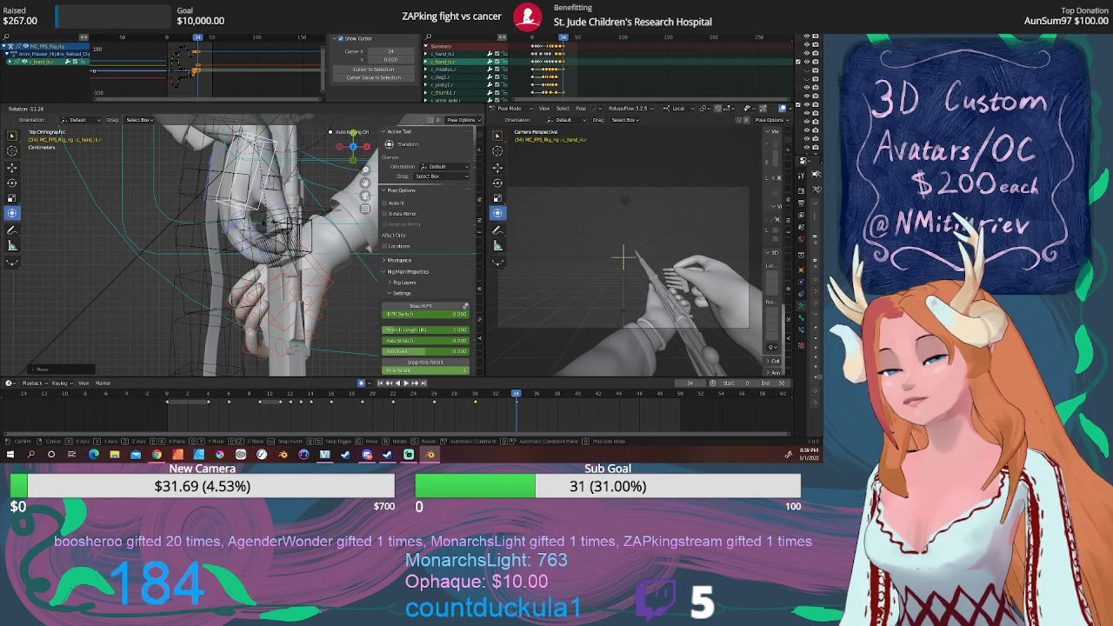
pyautogui.click(269, 226)
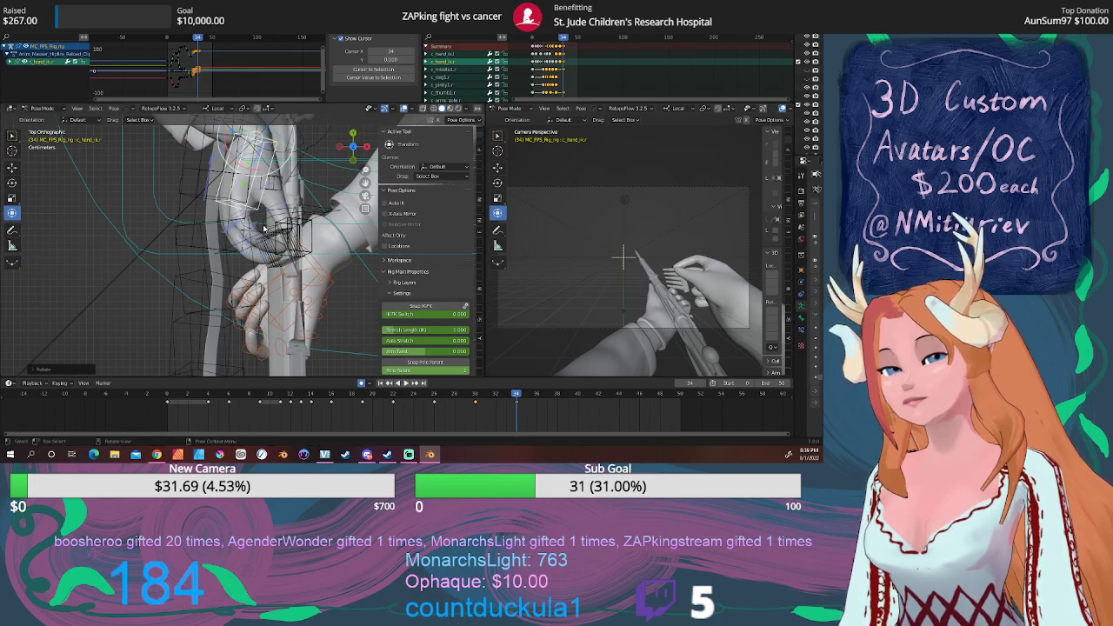
pyautogui.press('space')
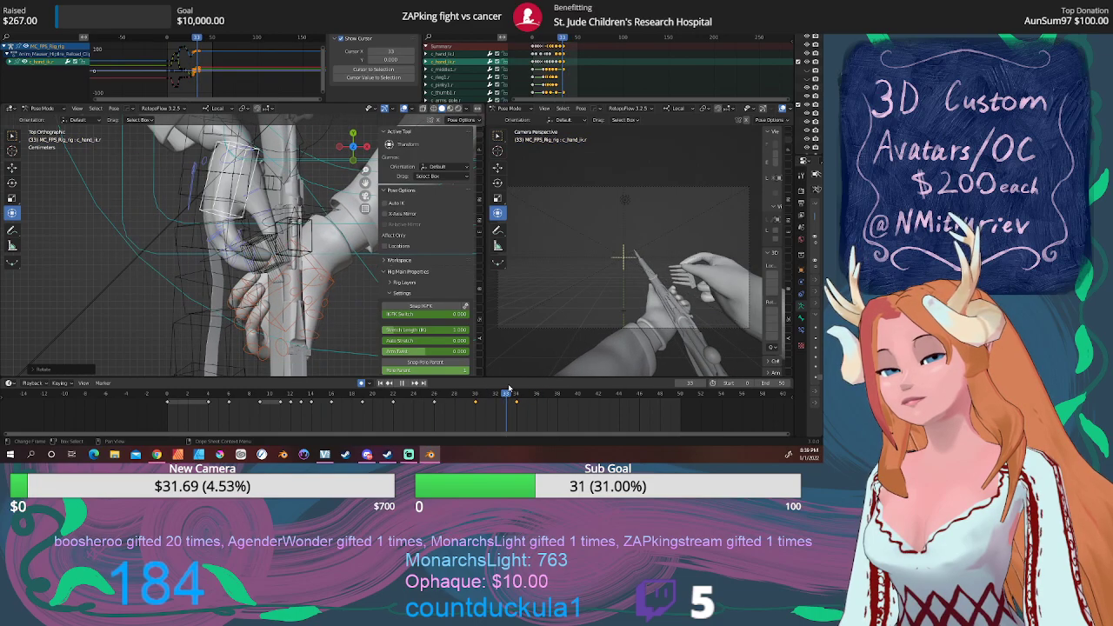
pyautogui.moveTo(509, 388); pyautogui.dragTo(517, 388)
# Rotate the right hand's IK control about 23 degrees around its local axis to tilt the fingers upward.
pyautogui.moveTo(408, 300); pyautogui.dragTo(455, 169, button='middle')
pyautogui.moveTo(465, 160); pyautogui.dragTo(482, 139, button='middle')
pyautogui.scroll(2, 245, 297)
pyautogui.moveTo(247, 297); pyautogui.dragTo(363, 273, button='middle')
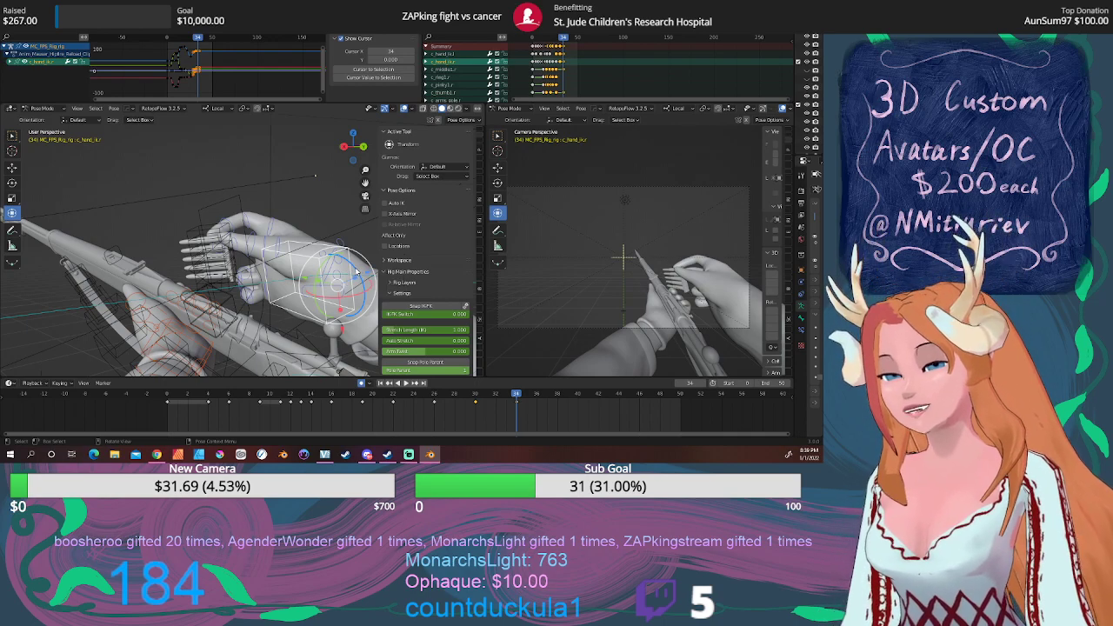
pyautogui.press('r')
pyautogui.press('y')
pyautogui.press('y')
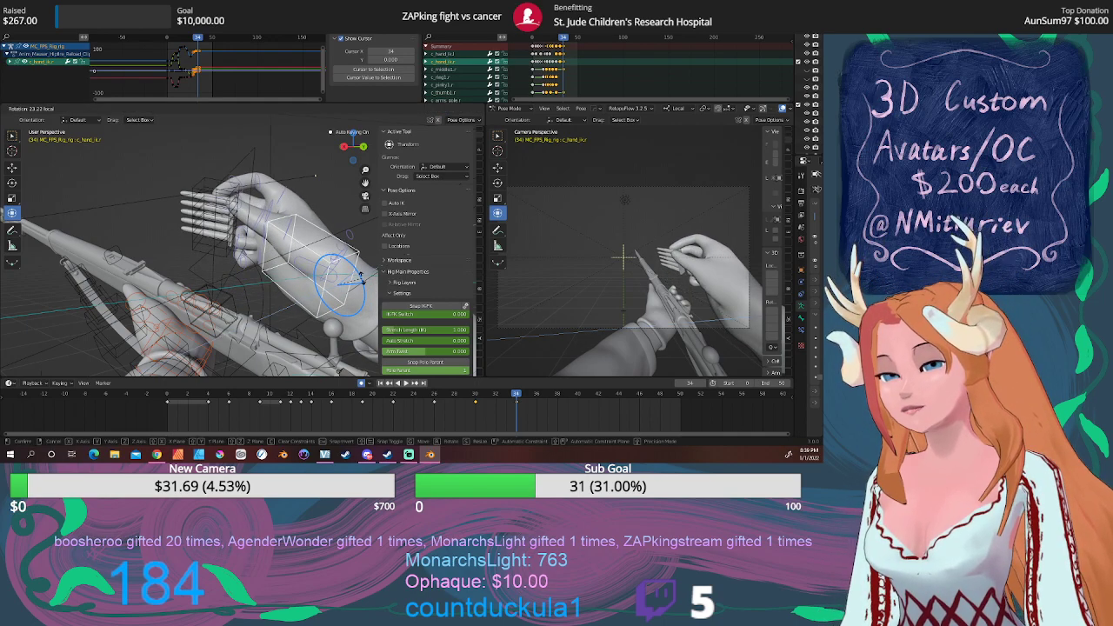
pyautogui.click(358, 273)
# Move the right hand's IK control about 0.066 m along its local axis, down toward the rifle.
pyautogui.moveTo(357, 273); pyautogui.dragTo(347, 311, button='middle')
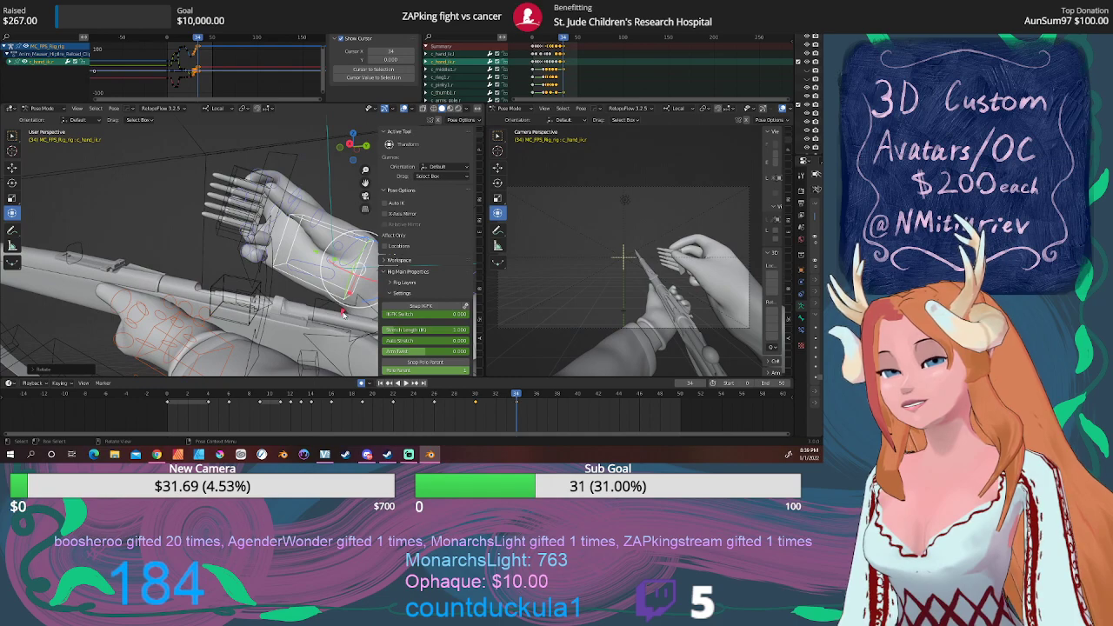
pyautogui.press('g')
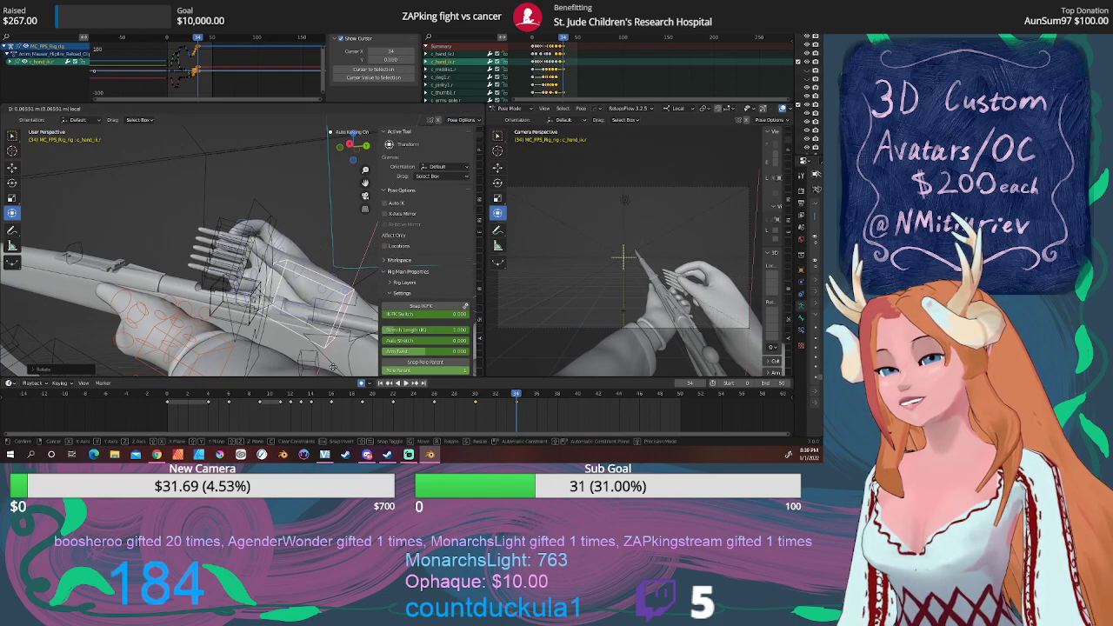
pyautogui.click(333, 367)
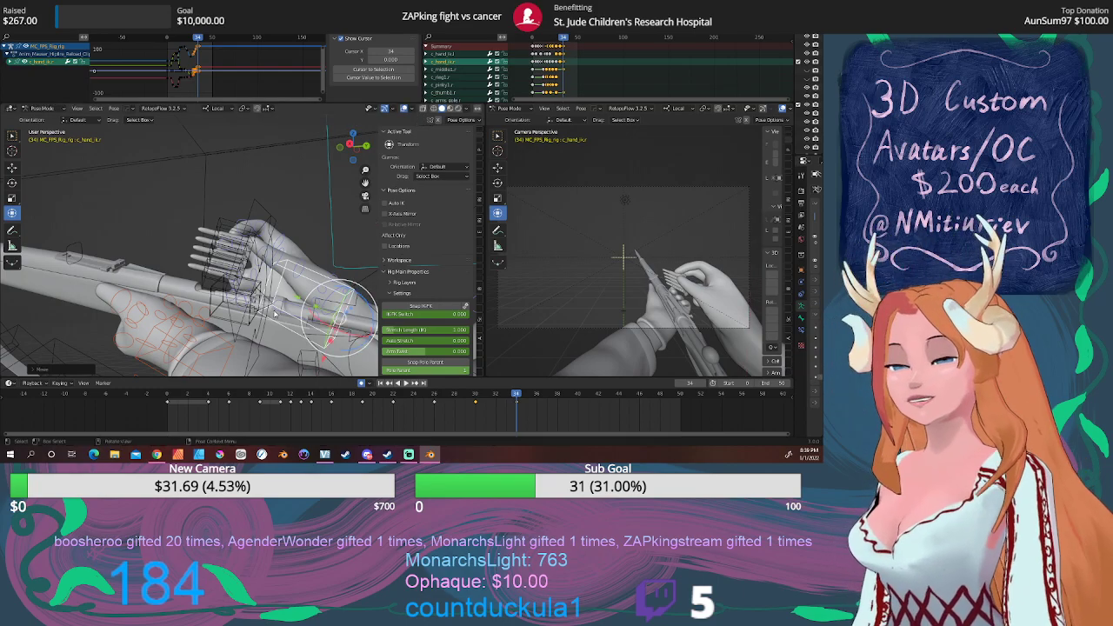
pyautogui.moveTo(333, 367)
pyautogui.mouseDown(button='middle')
pyautogui.moveTo(244, 316)
pyautogui.moveTo(236, 332)
pyautogui.mouseUp(button='middle')
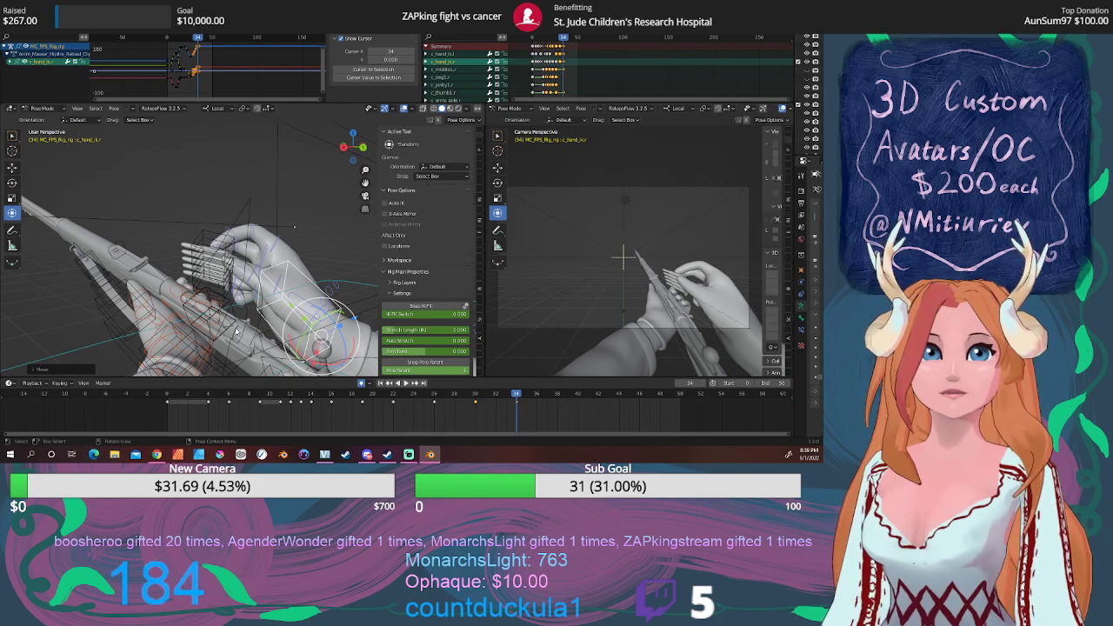
pyautogui.moveTo(236, 331); pyautogui.dragTo(279, 290, button='middle')
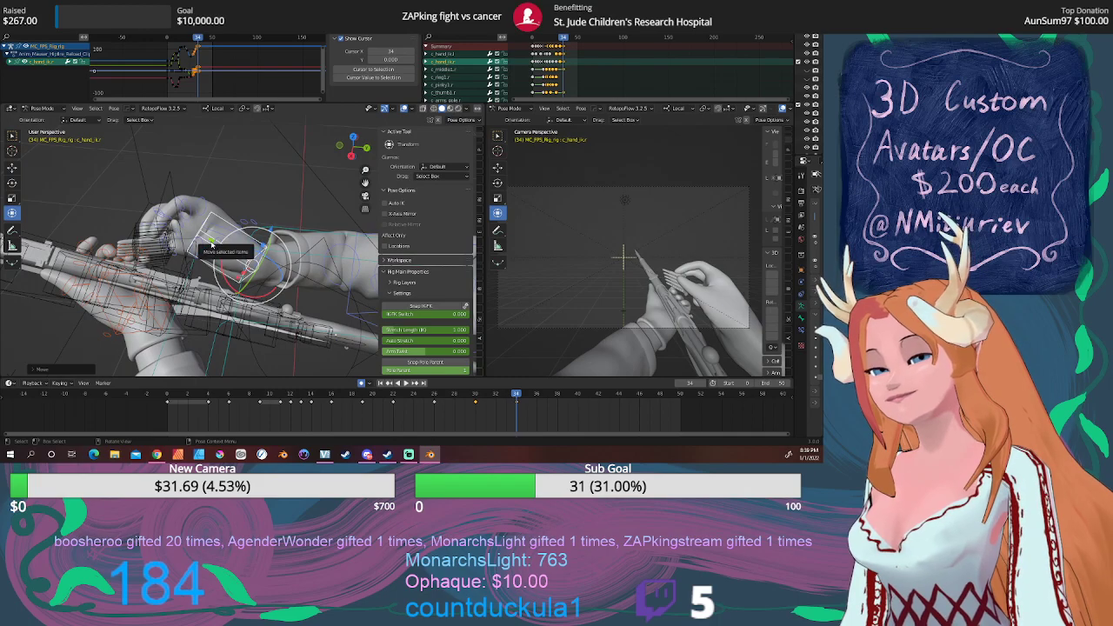
# Move the right hand's IK control about 0.03 m along its local axis at frame 34, and play back the motion.
pyautogui.press('g')
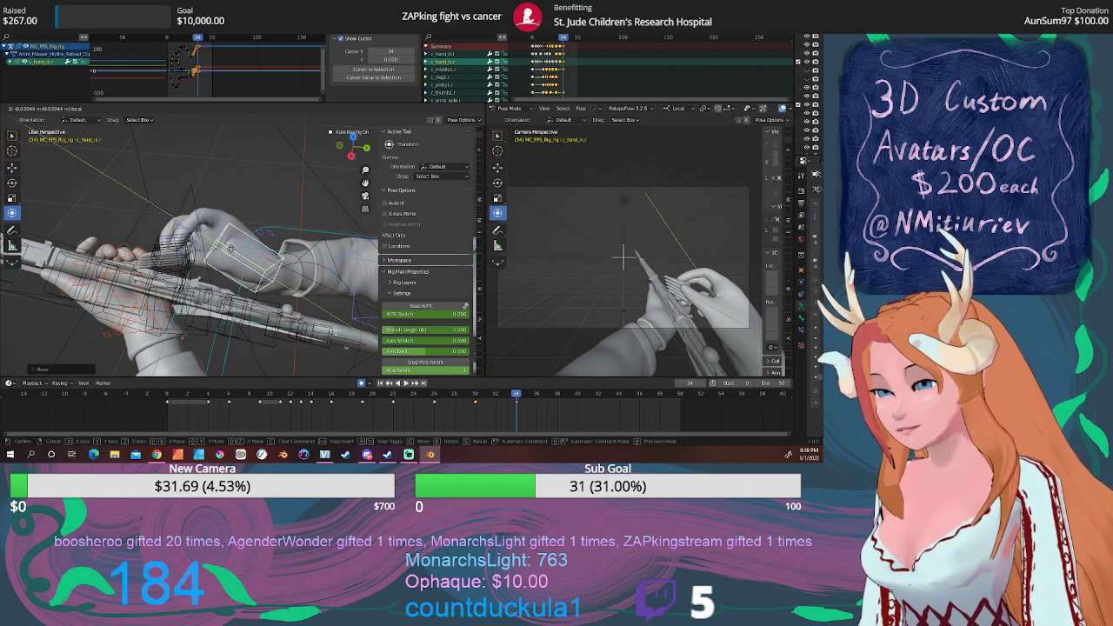
pyautogui.click(207, 226)
pyautogui.moveTo(207, 226); pyautogui.dragTo(181, 261, button='middle')
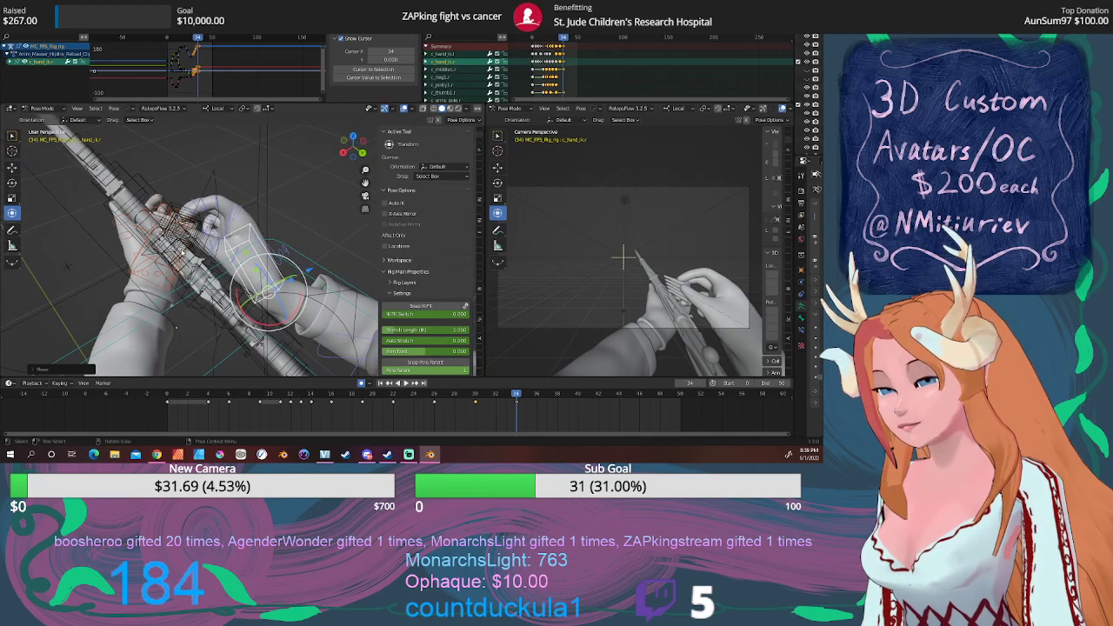
pyautogui.moveTo(509, 397); pyautogui.dragTo(229, 400)
pyautogui.click(406, 382)
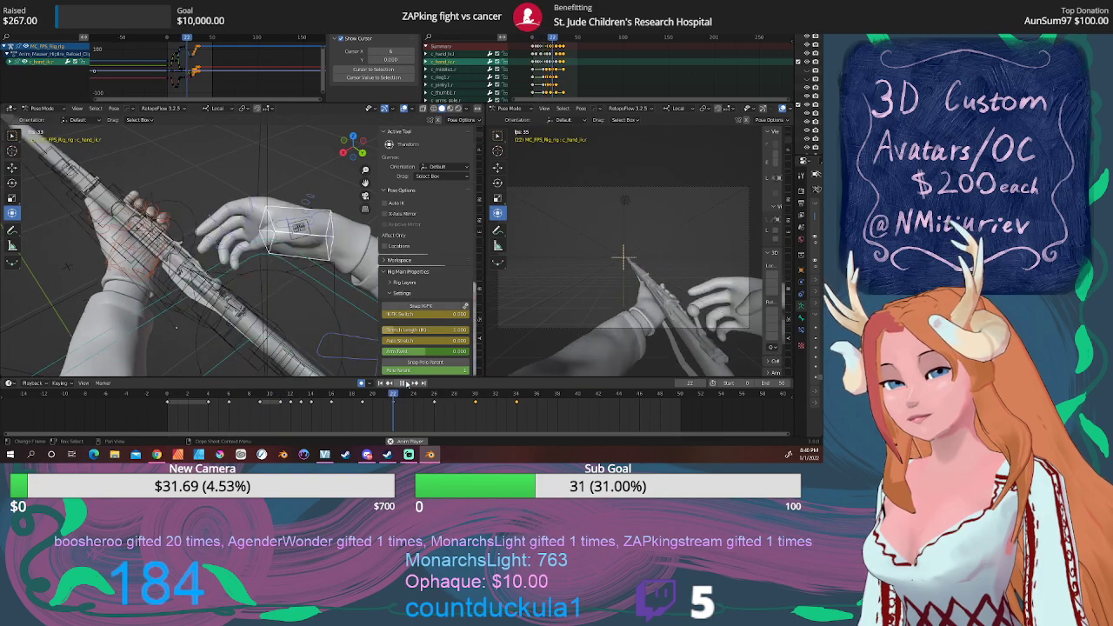
pyautogui.click(406, 384)
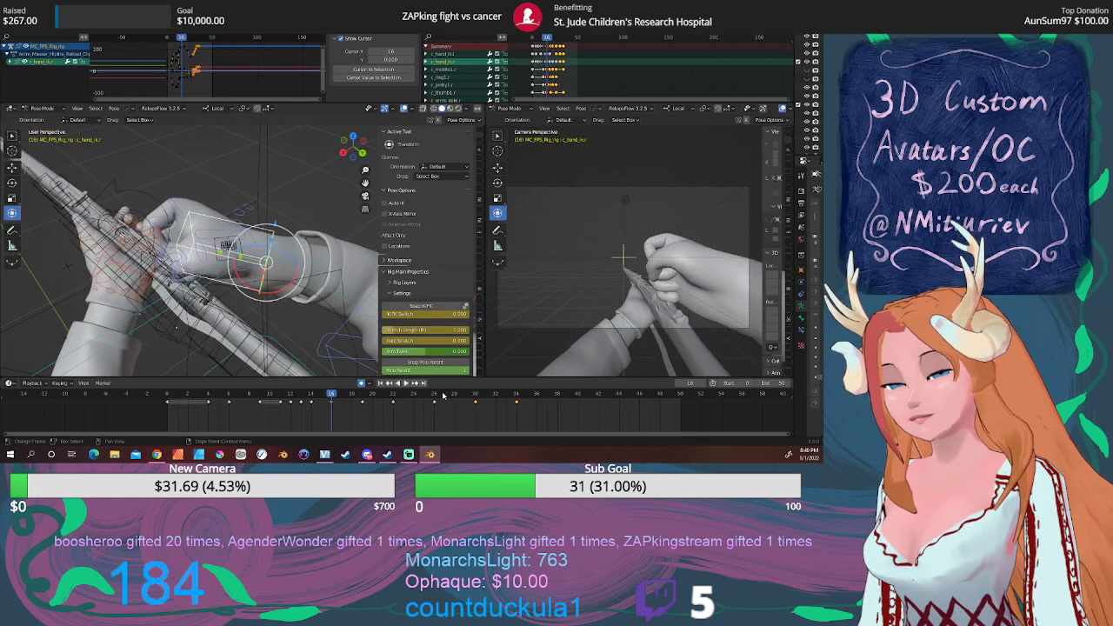
# Examine the movement and keyframes of the bullet clip shell and the clip's bullet bone between frames 14 and 24.
pyautogui.moveTo(442, 396); pyautogui.dragTo(561, 396)
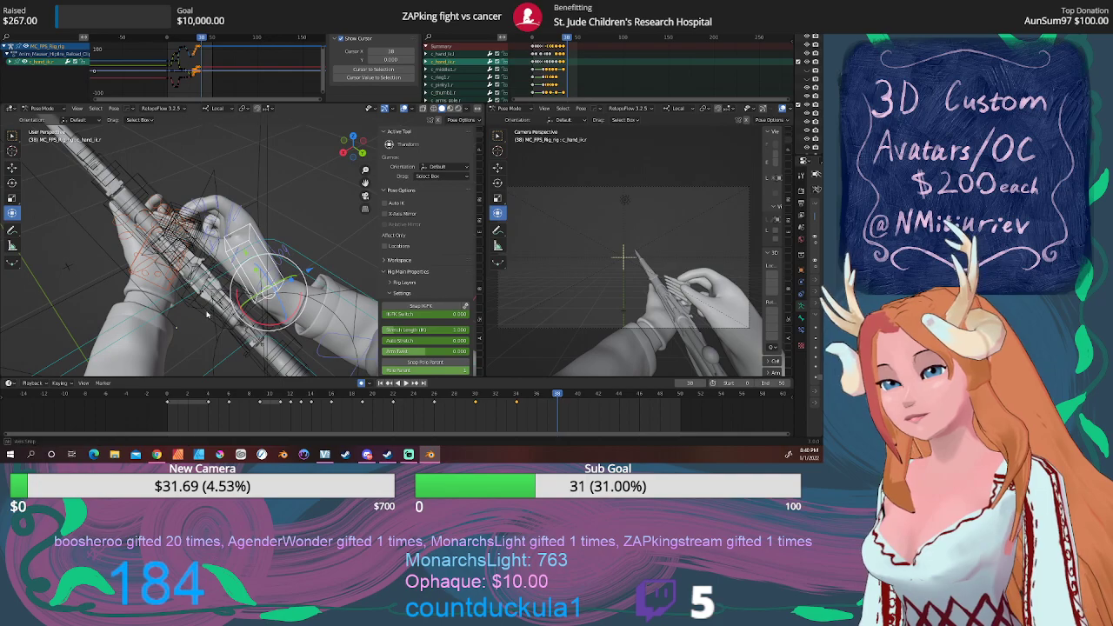
pyautogui.moveTo(207, 346); pyautogui.dragTo(234, 285, button='middle')
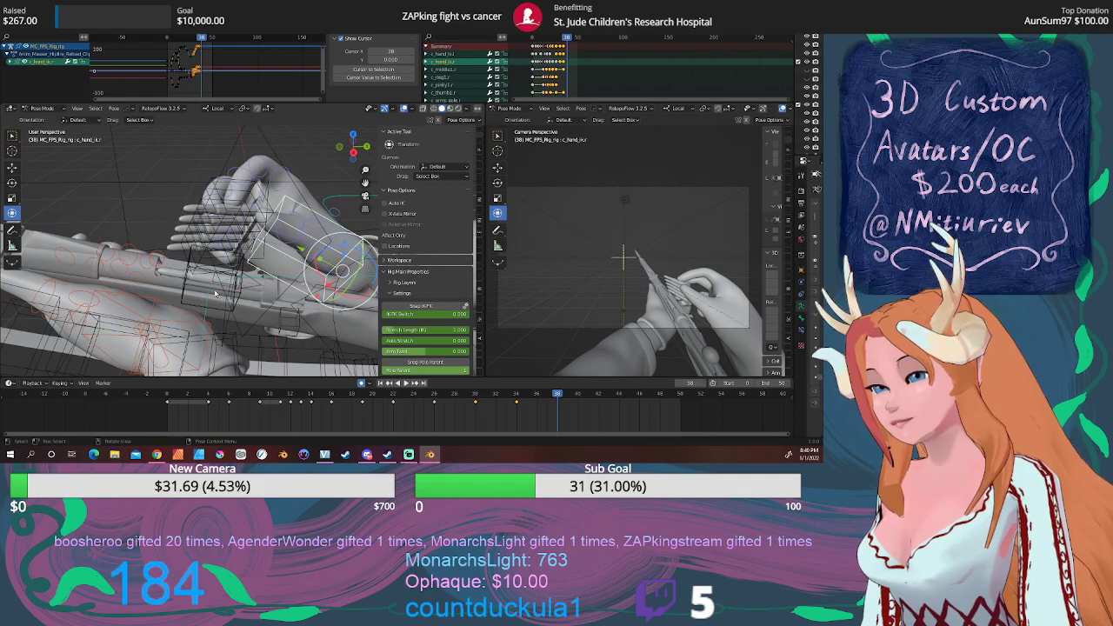
pyautogui.click(215, 293)
pyautogui.moveTo(215, 293)
pyautogui.mouseDown(button='middle')
pyautogui.moveTo(165, 294)
pyautogui.moveTo(215, 307)
pyautogui.moveTo(198, 294)
pyautogui.moveTo(208, 295)
pyautogui.mouseUp(button='middle')
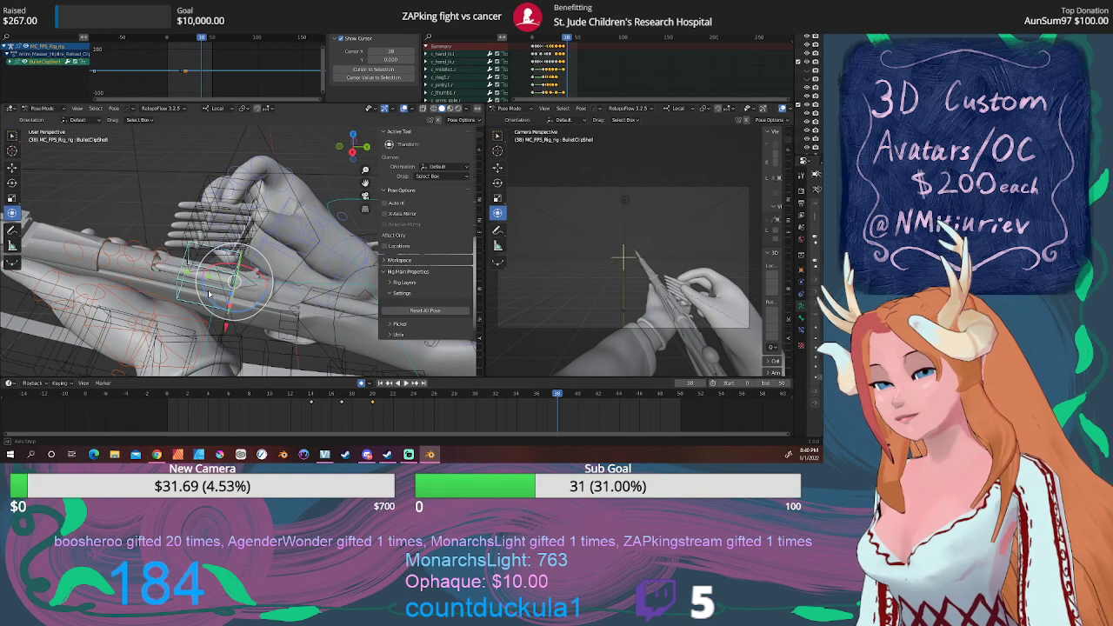
pyautogui.moveTo(373, 396); pyautogui.dragTo(342, 394)
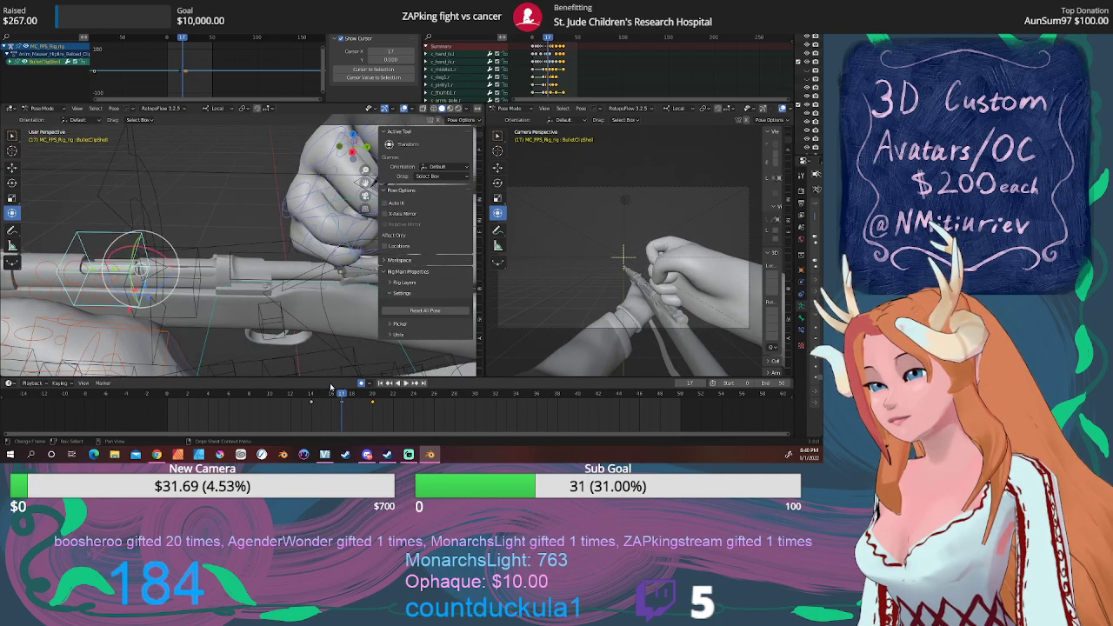
pyautogui.click(197, 293)
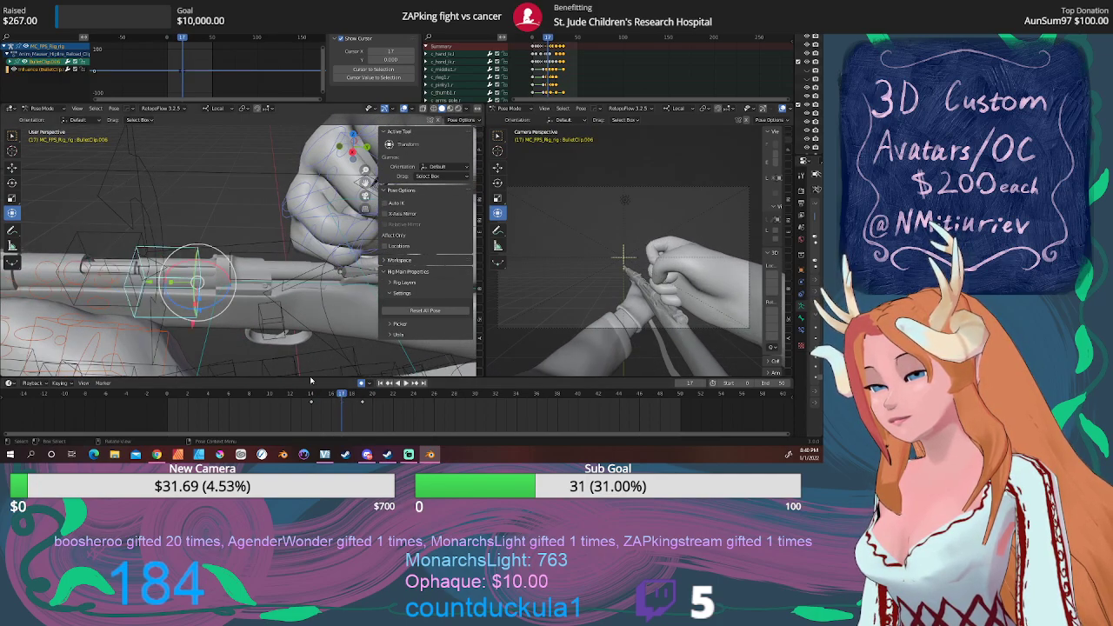
pyautogui.press('space')
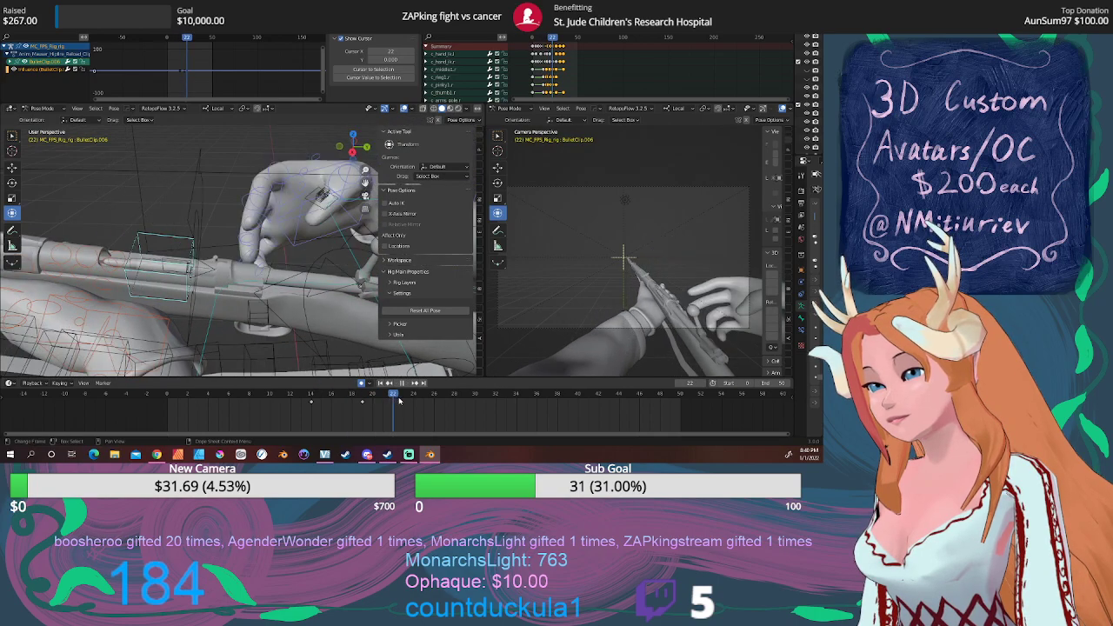
pyautogui.moveTo(399, 401); pyautogui.dragTo(417, 401)
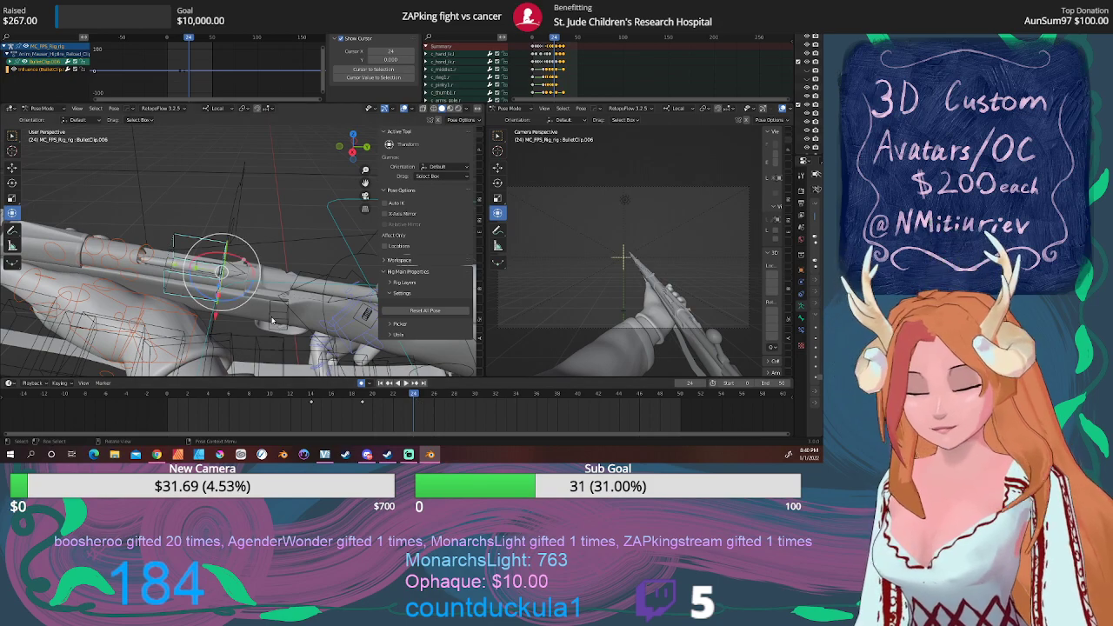
pyautogui.press('g')
pyautogui.rightClick(281, 284)
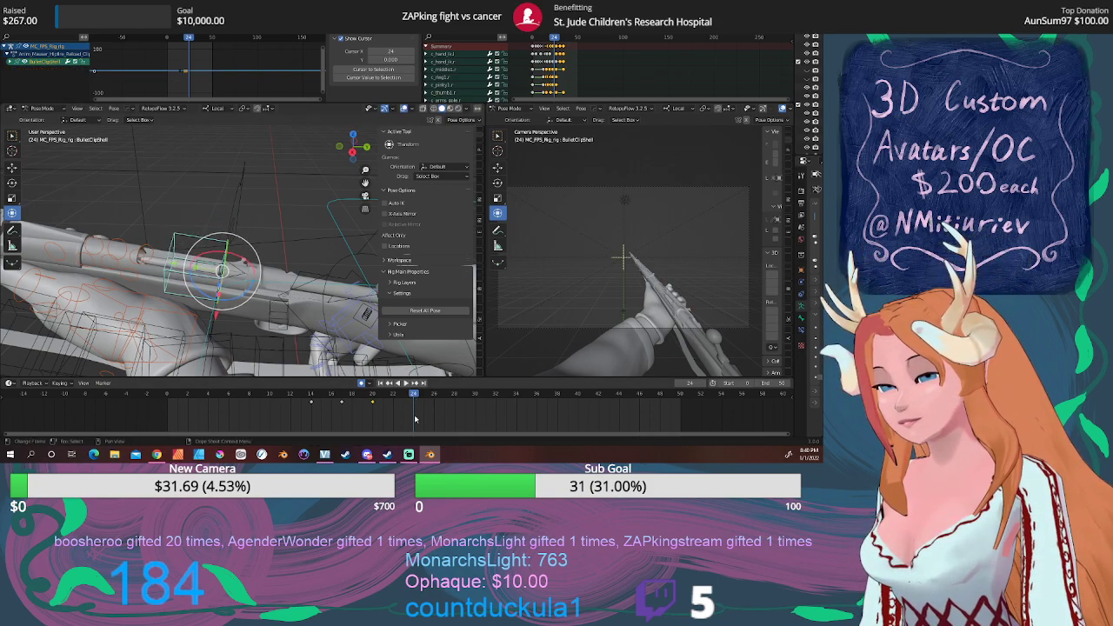
pyautogui.click(317, 399)
pyautogui.moveTo(318, 398); pyautogui.dragTo(402, 398)
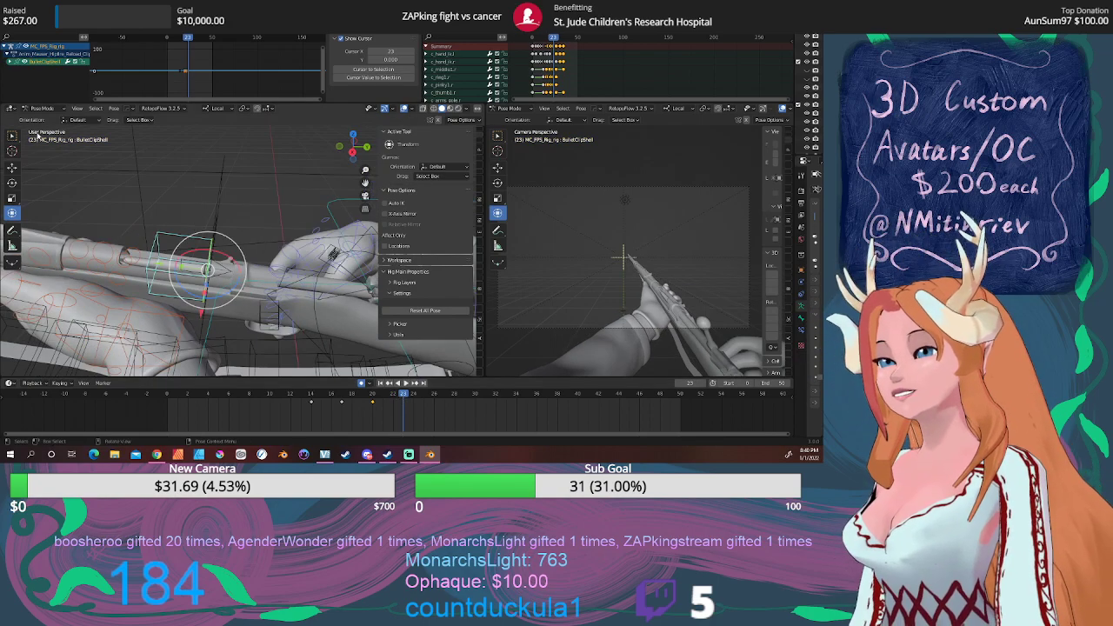
# Save the rifle reload animation file.
pyautogui.click(21, 15)
pyautogui.click(30, 72)
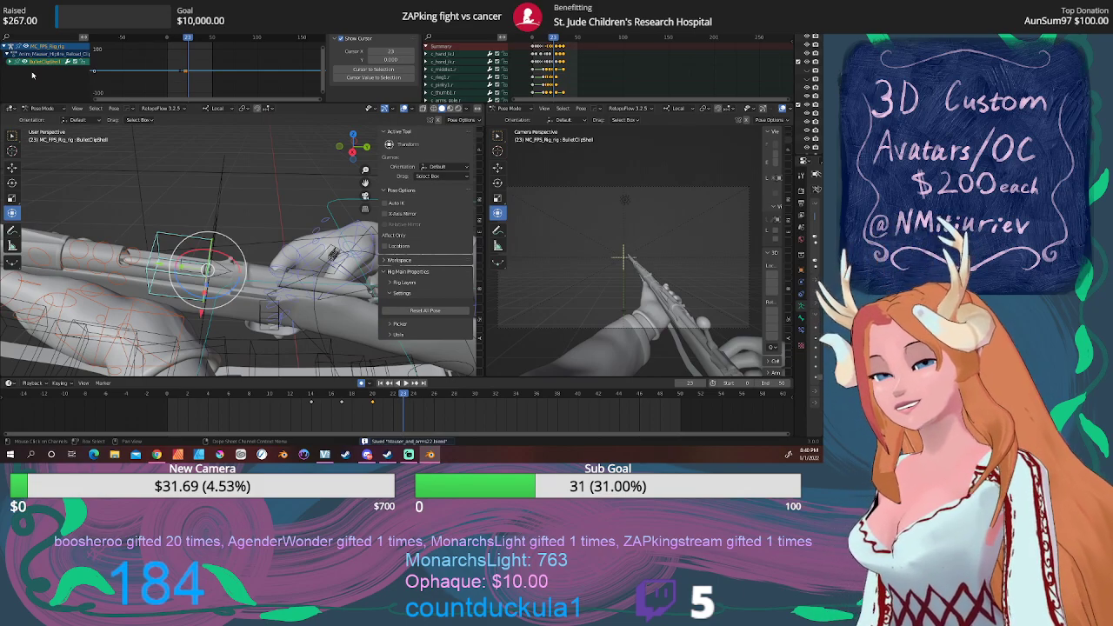
pyautogui.moveTo(165, 217); pyautogui.dragTo(308, 196, button='middle')
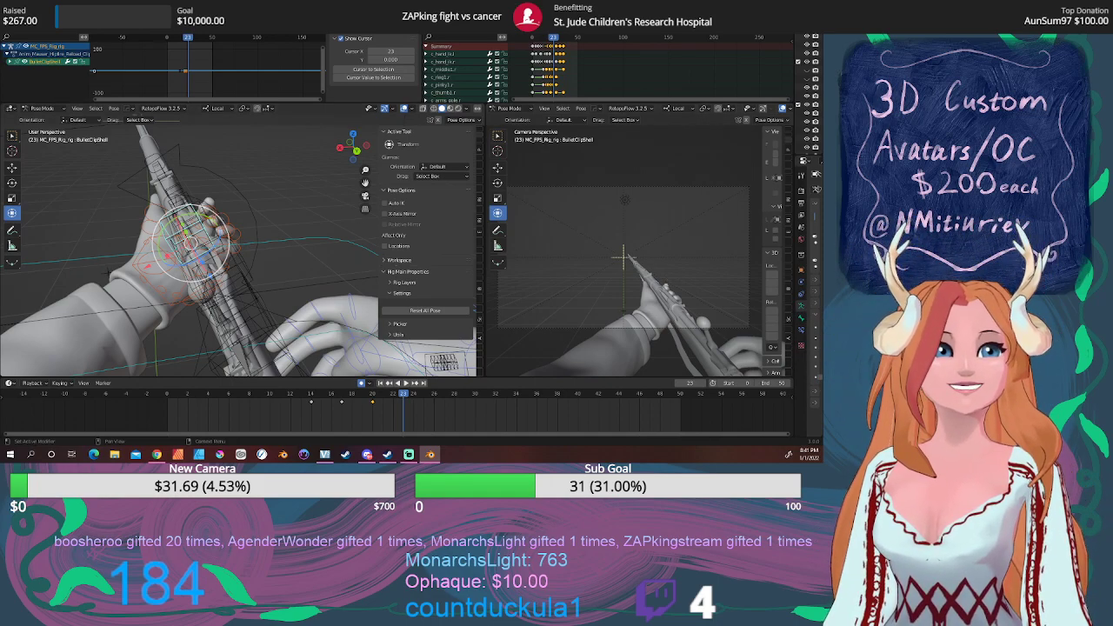
pyautogui.hotkey('alt', 'Tab')
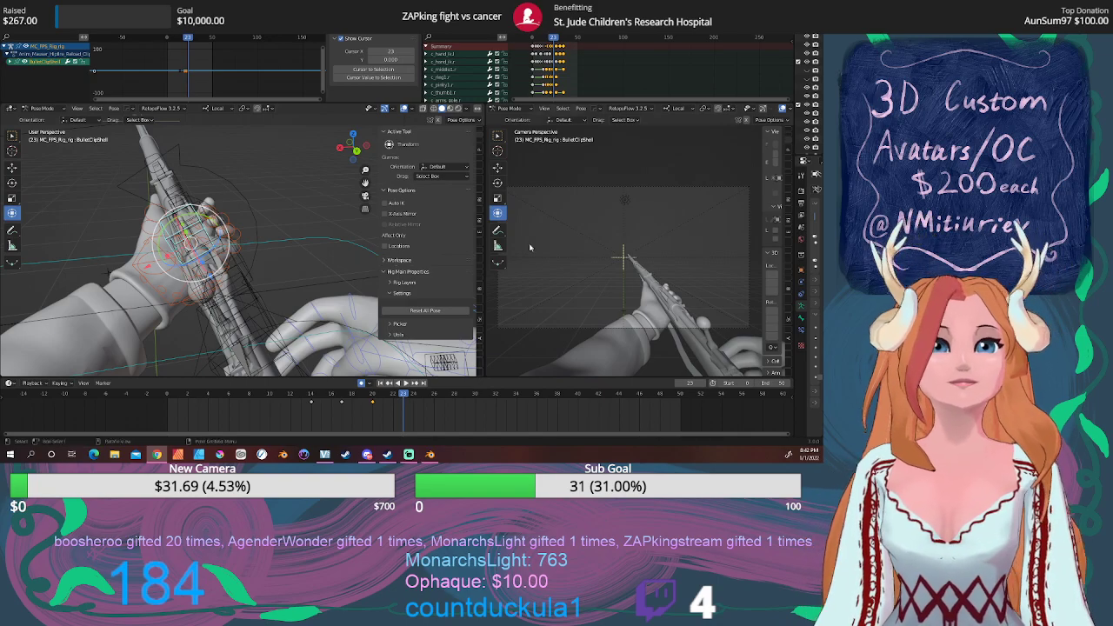
# At frame 24, move the bullet clip shell about 0.05 m off to the side of the rifle and rotate it.
pyautogui.moveTo(387, 398); pyautogui.dragTo(414, 394)
pyautogui.moveTo(300, 298); pyautogui.dragTo(286, 303, button='middle')
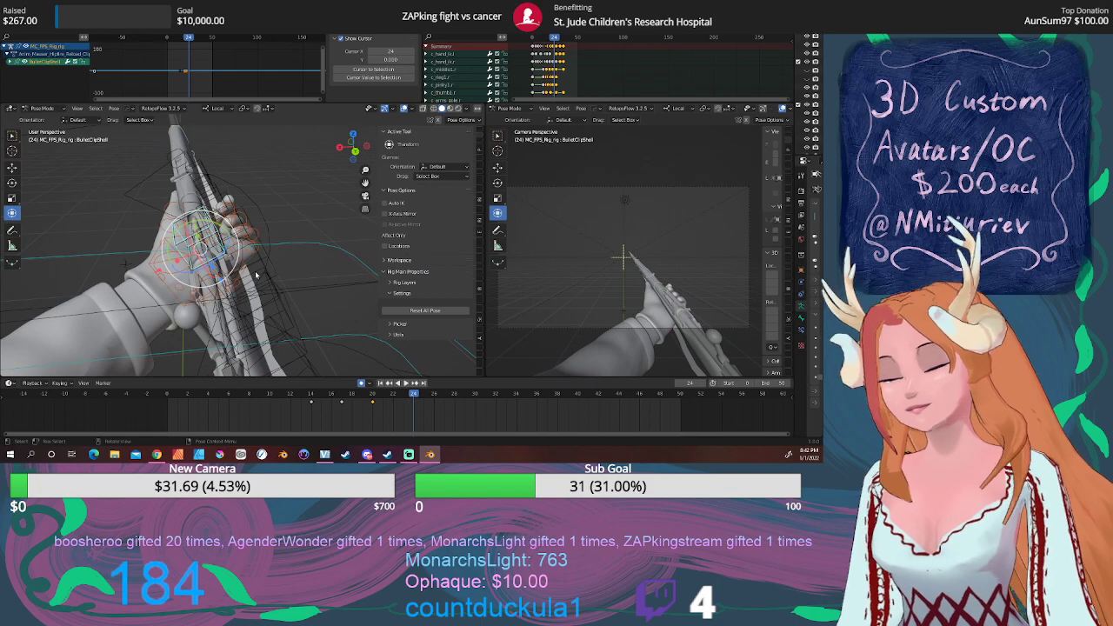
pyautogui.press('g')
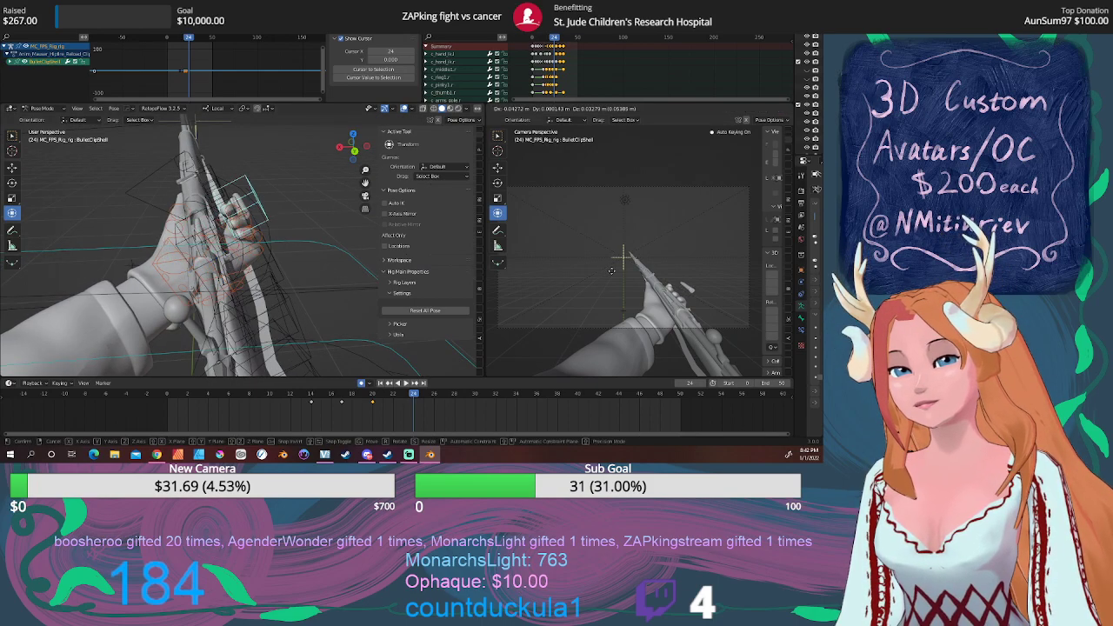
pyautogui.click(616, 272)
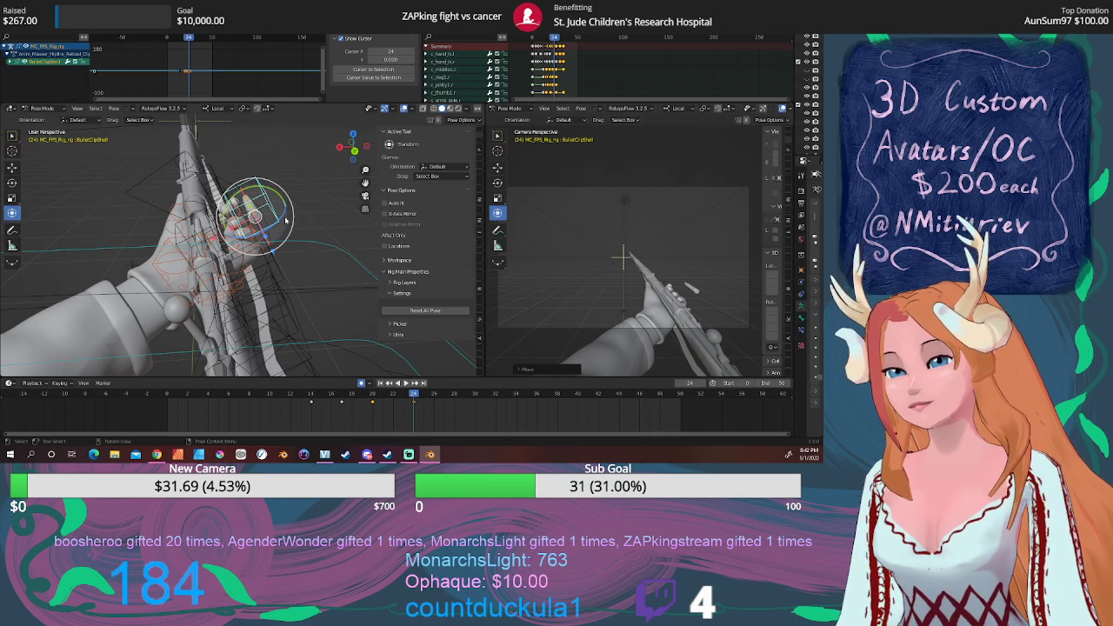
pyautogui.moveTo(287, 217); pyautogui.dragTo(309, 166)
# At frame 29, move the bullet clip shell about 0.14 m away from the rifle, down below the right hand.
pyautogui.press('space')
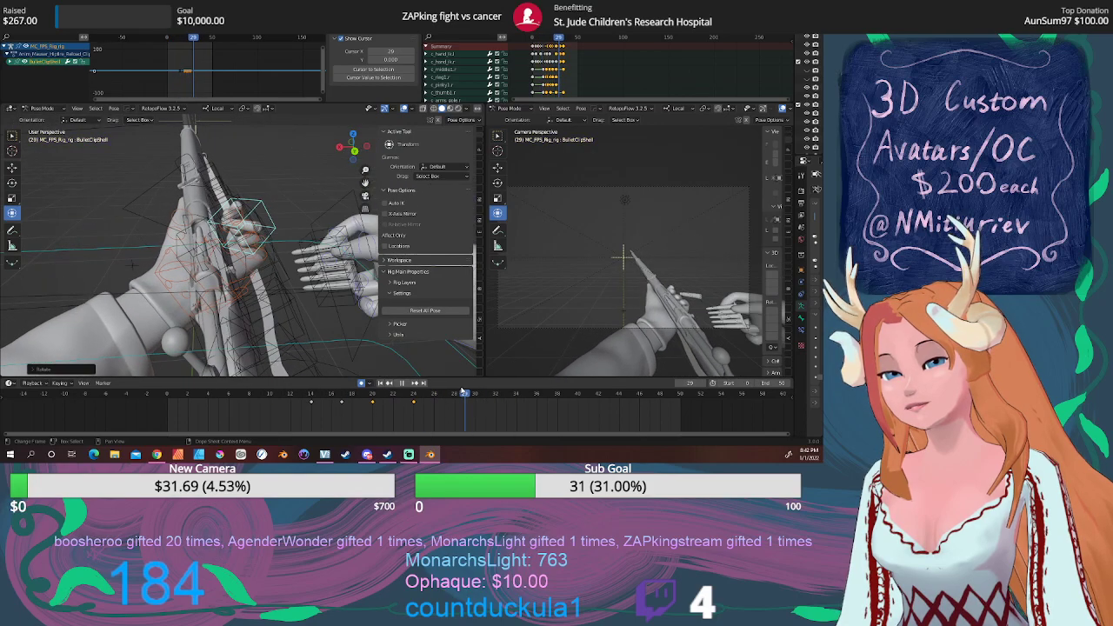
pyautogui.press('space')
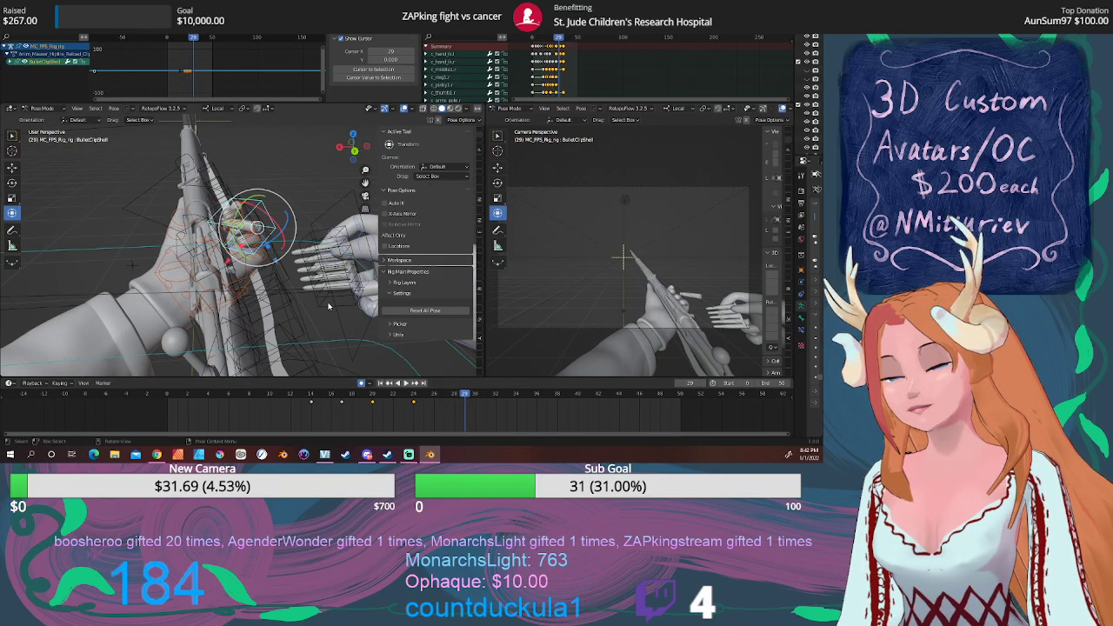
pyautogui.press('g')
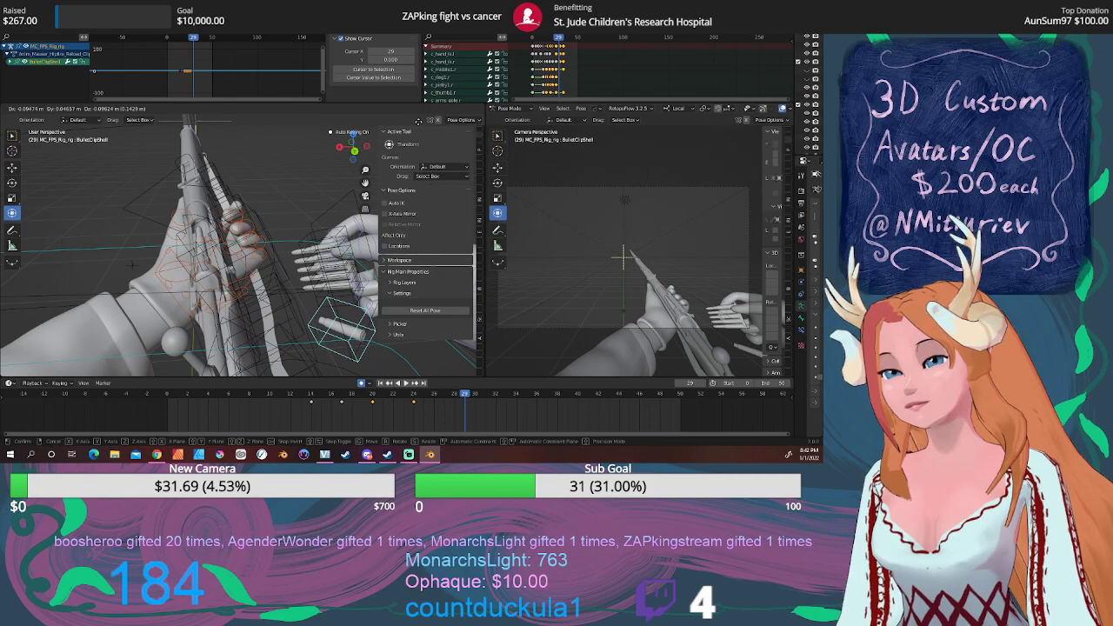
pyautogui.click(418, 121)
# Lower the bullet clip shell farther below the hands at frame 29 and rotate it freely to a tumbling angle.
pyautogui.moveTo(273, 174); pyautogui.dragTo(205, 334, button='middle')
pyautogui.scroll(-4, 233, 332)
pyautogui.press('g')
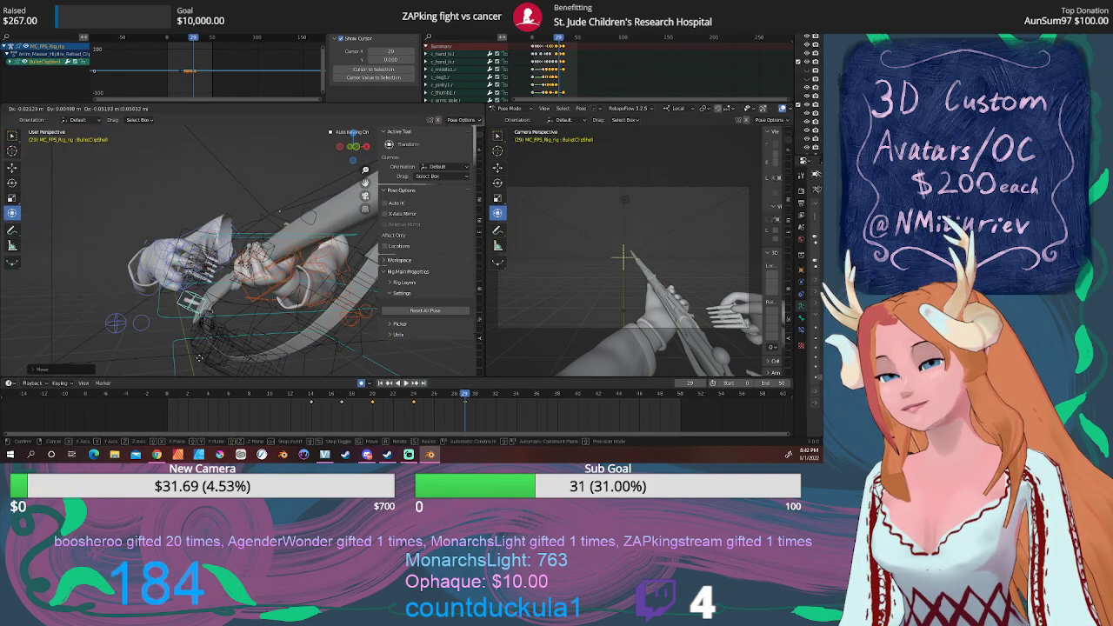
pyautogui.click(324, 253)
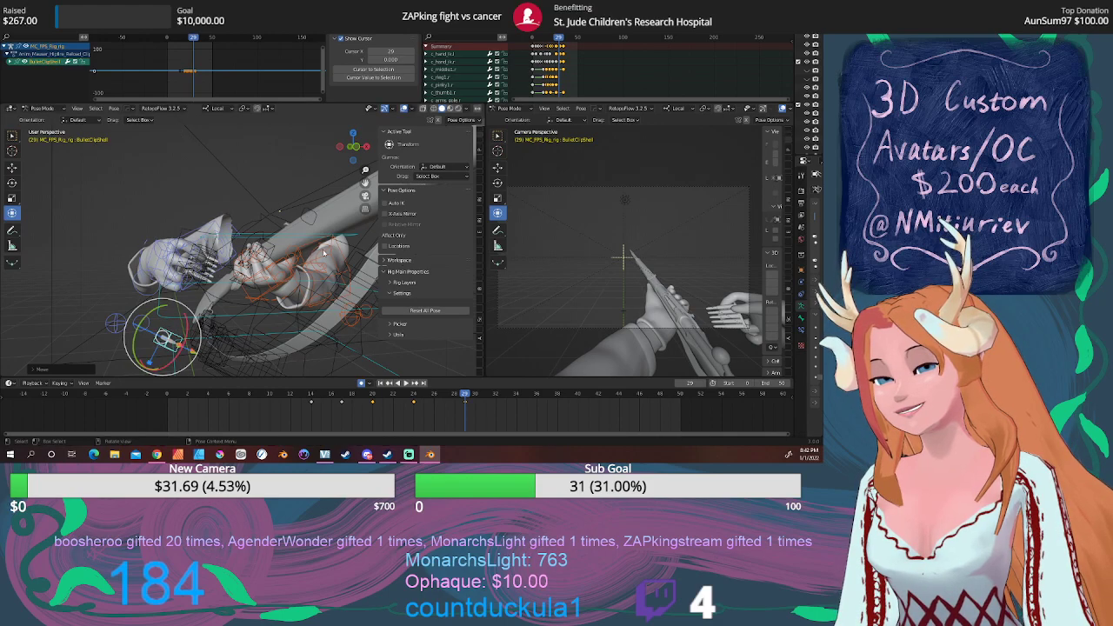
pyautogui.press('r')
pyautogui.press('r')
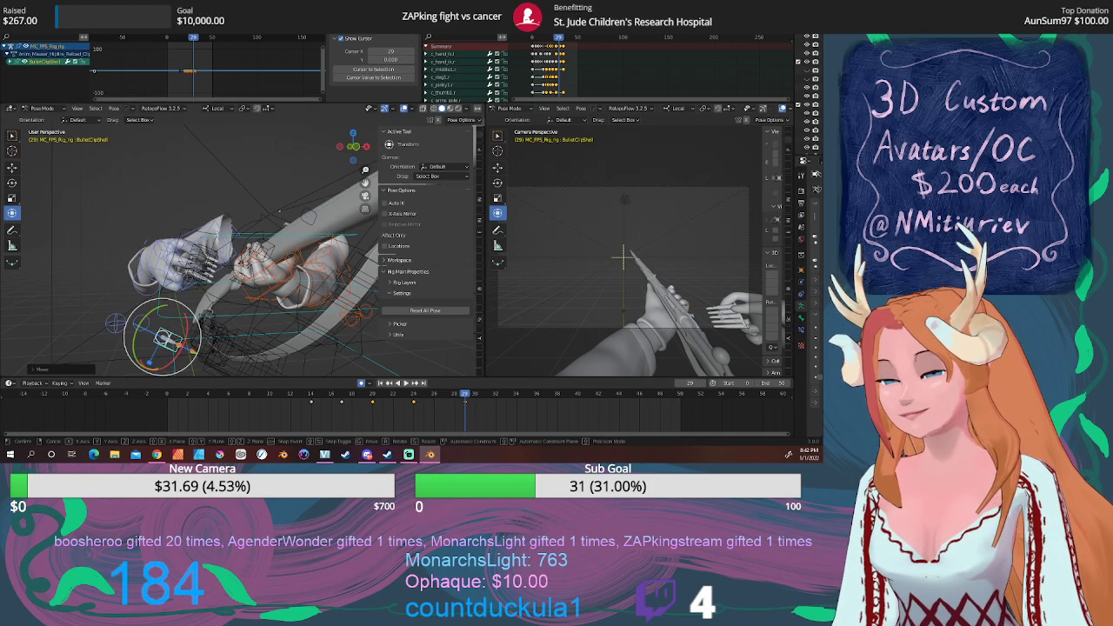
pyautogui.click(219, 275)
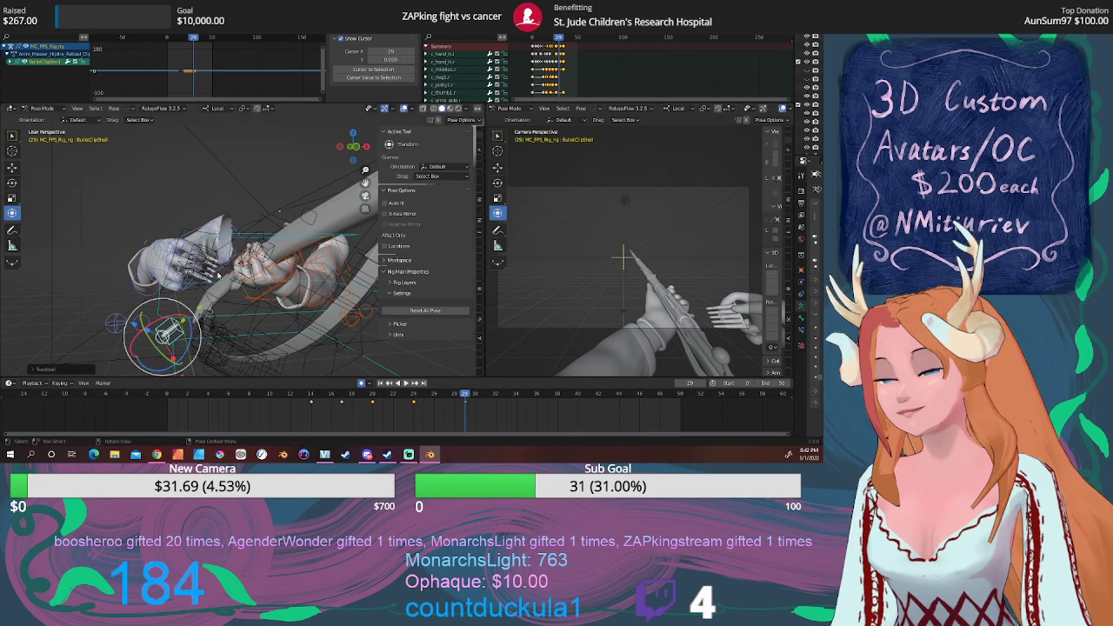
# Play back the reload from frame 2 to check the bullet clip shell's ejection.
pyautogui.moveTo(464, 398); pyautogui.dragTo(187, 402)
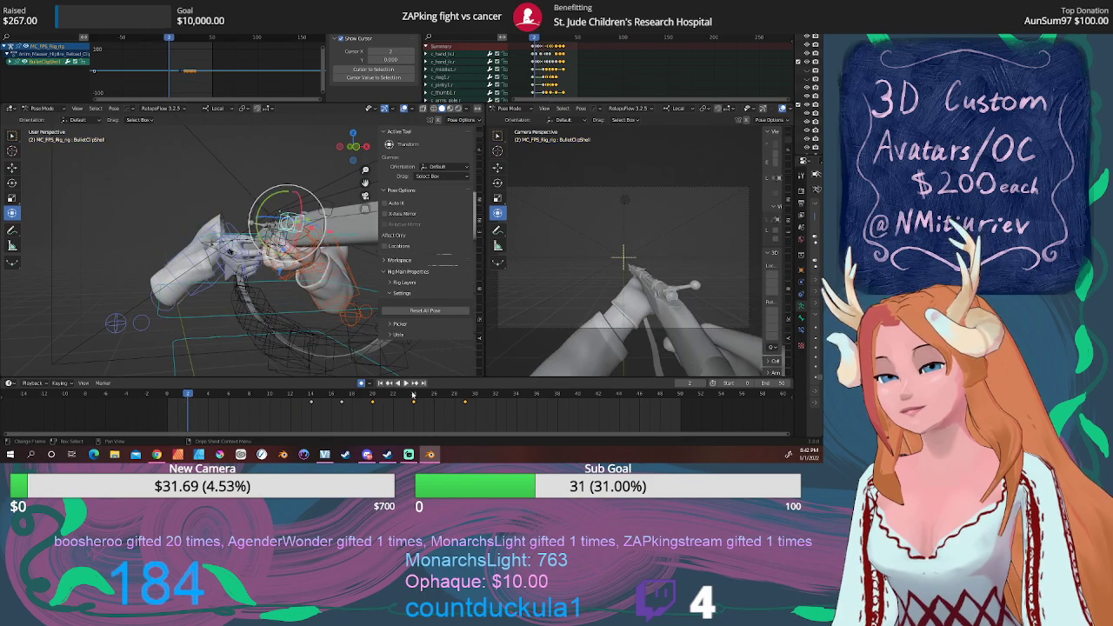
pyautogui.click(406, 385)
pyautogui.click(402, 383)
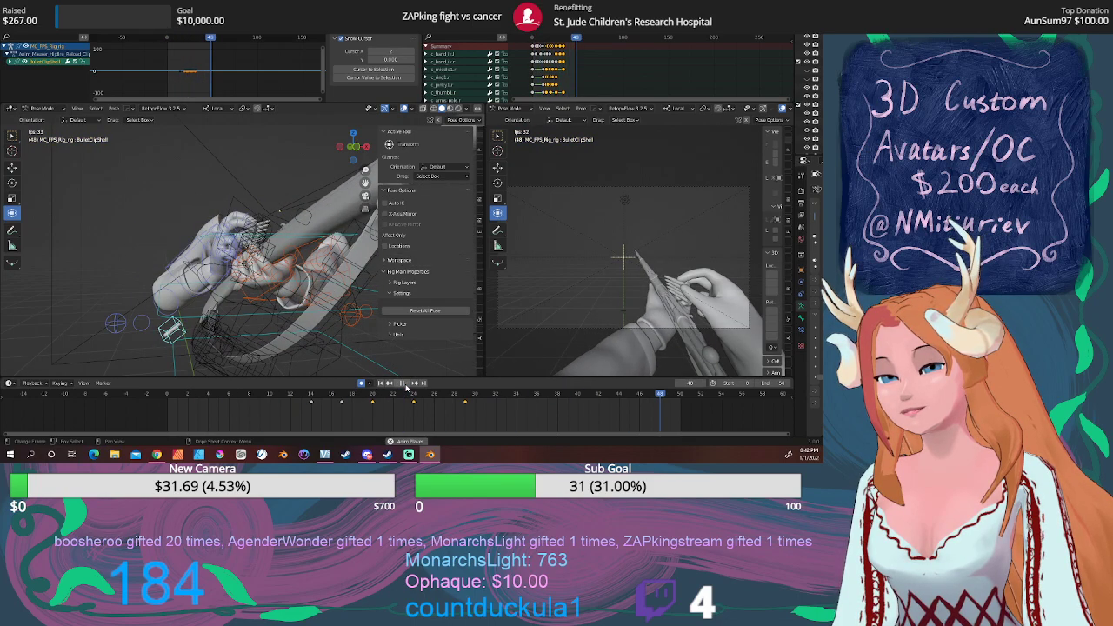
pyautogui.click(402, 383)
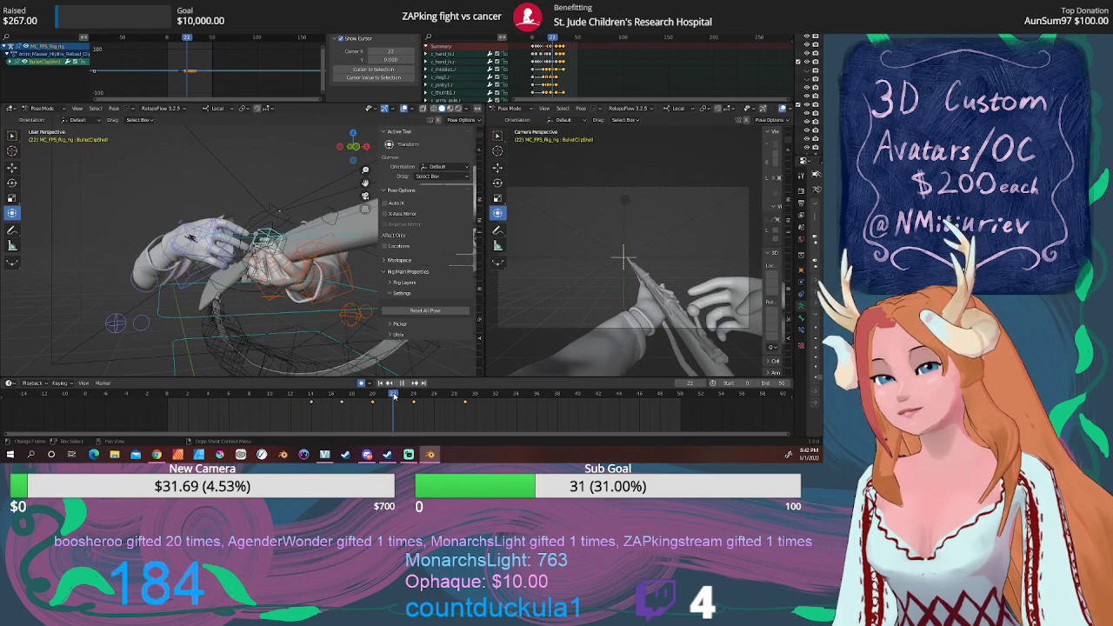
# Shift the bullet clip shell's keyframes at frames 20, 24 and 29 two frames earlier, and preview the ejection.
pyautogui.moveTo(403, 396)
pyautogui.mouseDown()
pyautogui.moveTo(366, 397)
pyautogui.moveTo(383, 397)
pyautogui.mouseUp()
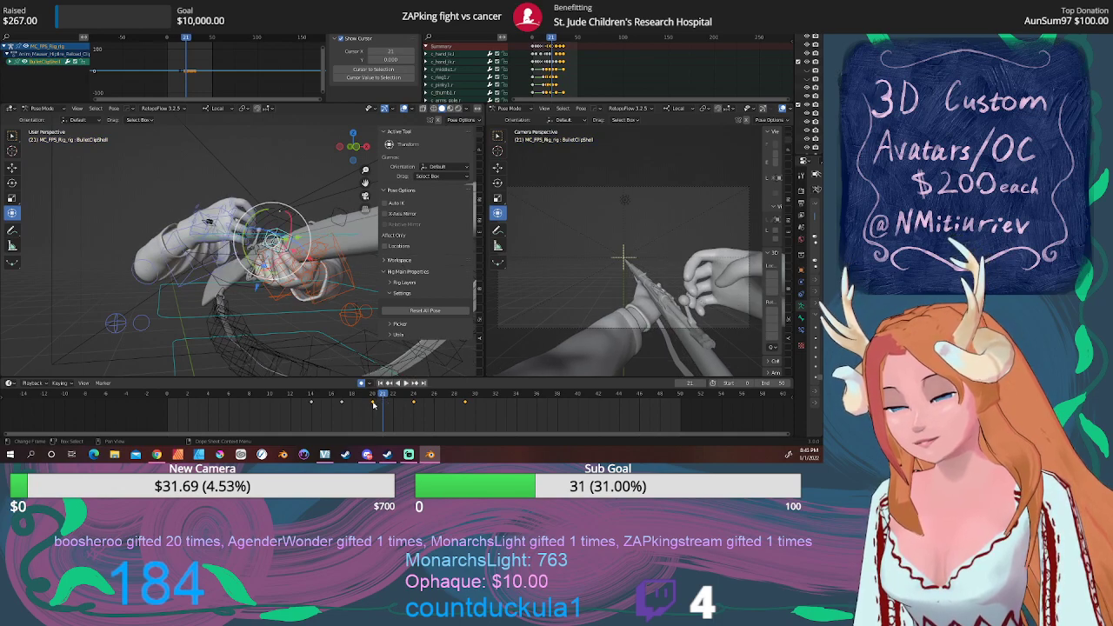
pyautogui.press('g')
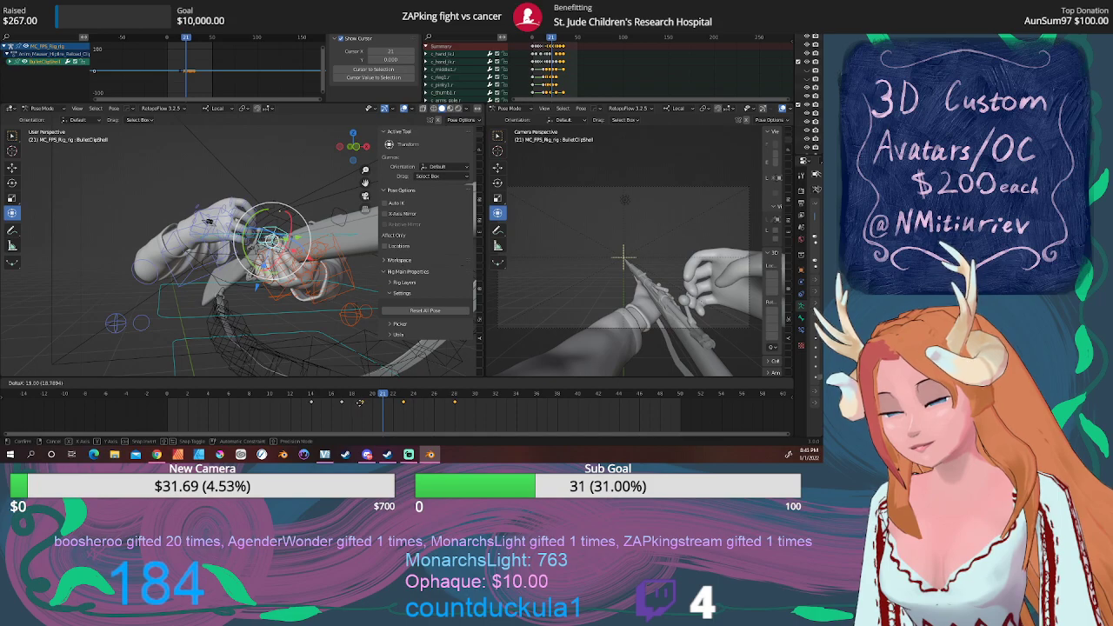
pyautogui.click(355, 401)
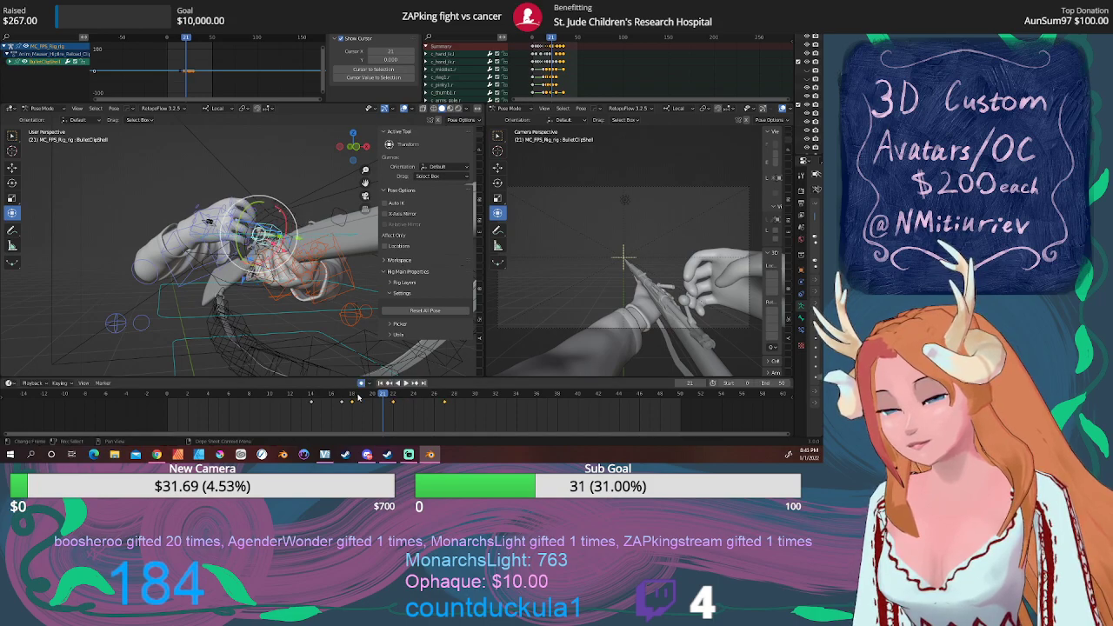
pyautogui.press('space')
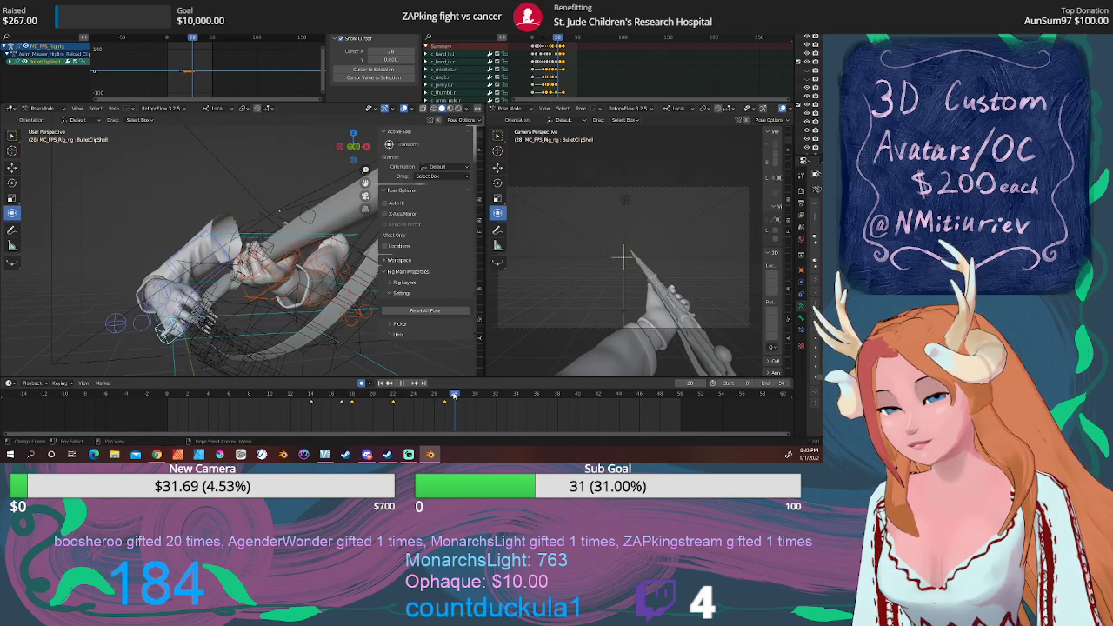
pyautogui.press('space')
# At frame 27, move the bullet clip shell about 0.19 m farther down and away from the rifle.
pyautogui.moveTo(543, 398); pyautogui.dragTo(445, 397)
pyautogui.moveTo(327, 320); pyautogui.dragTo(274, 304, button='middle')
pyautogui.press('g')
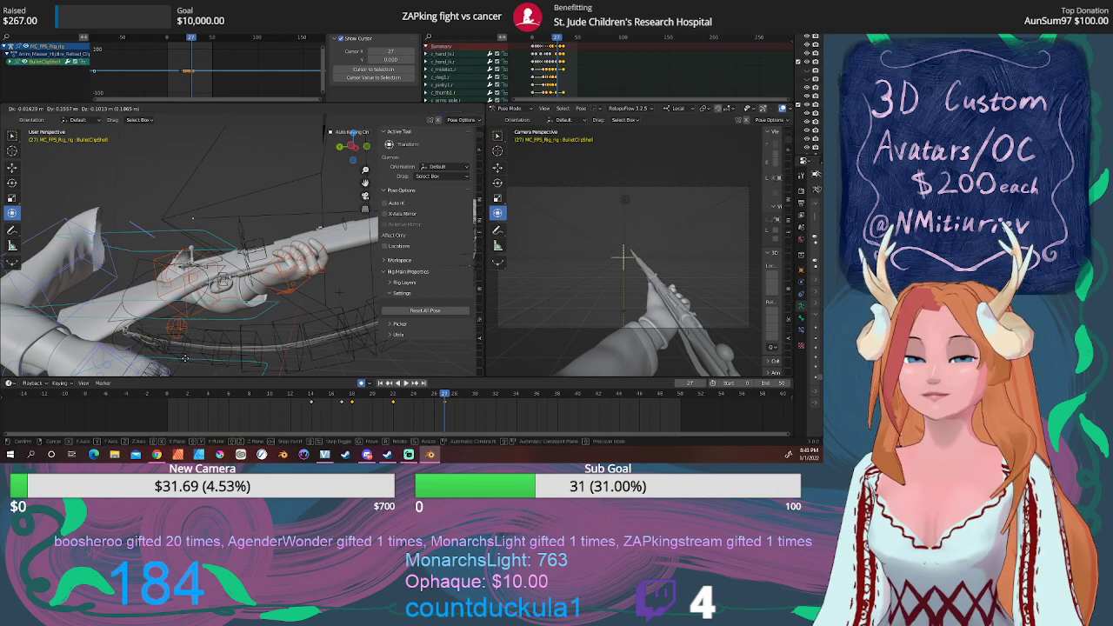
pyautogui.click(185, 358)
pyautogui.scroll(-4, 270, 320)
pyautogui.moveTo(266, 313); pyautogui.dragTo(311, 313, button='middle')
pyautogui.moveTo(442, 398); pyautogui.dragTo(209, 398)
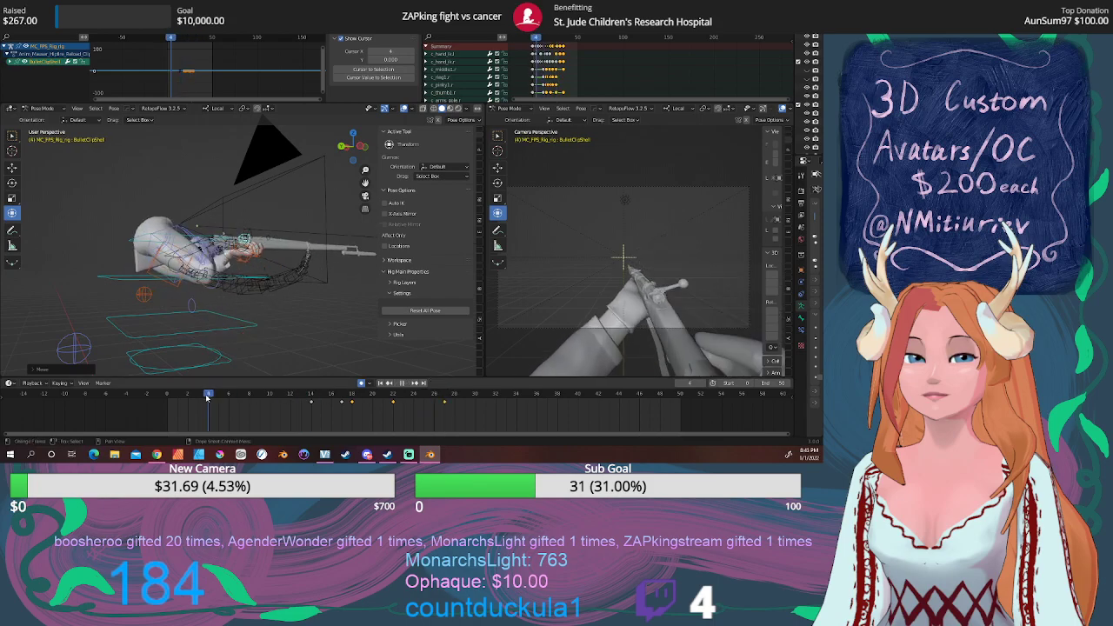
# Preview the reload, and at frame 22 move the bullet clip shell about 0.07 m up and sideways, clear of the rifle.
pyautogui.click(405, 383)
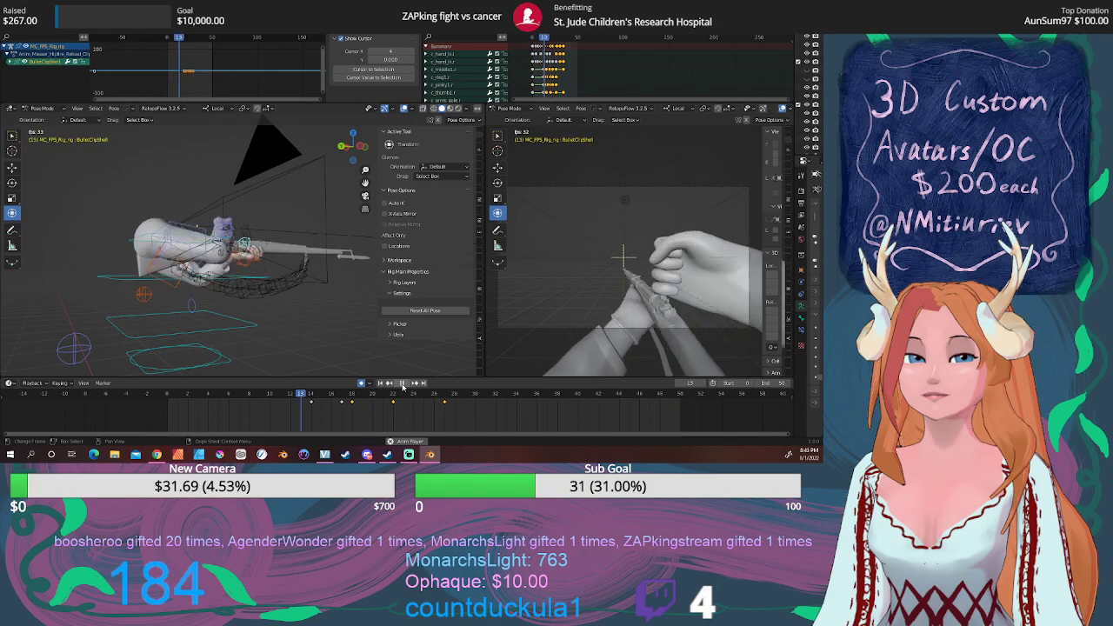
pyautogui.click(401, 384)
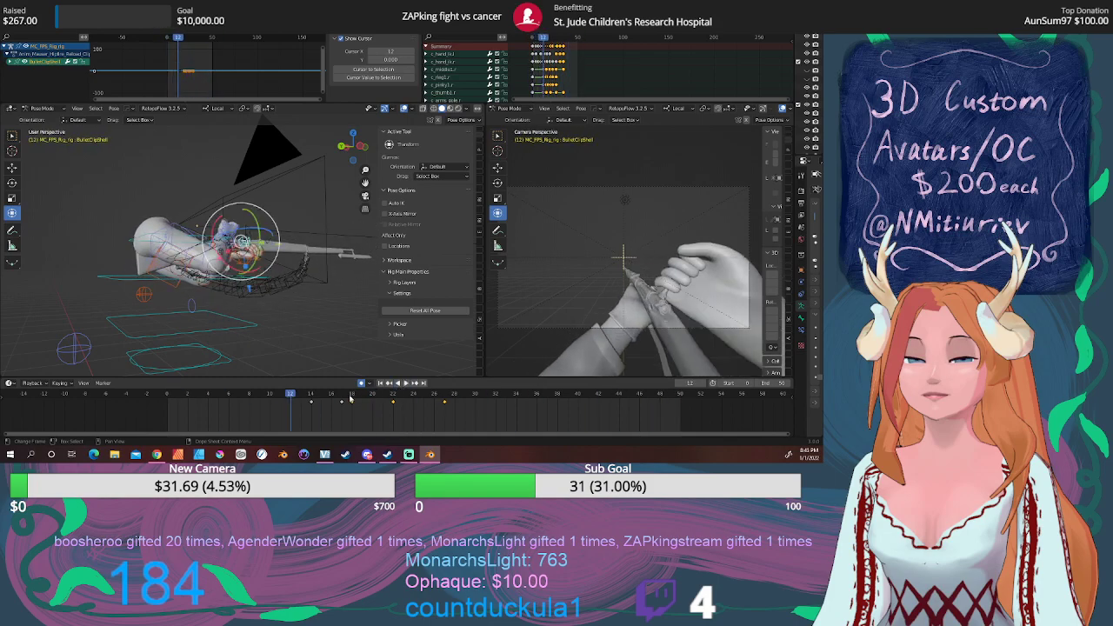
pyautogui.click(353, 394)
pyautogui.moveTo(353, 396); pyautogui.dragTo(392, 397)
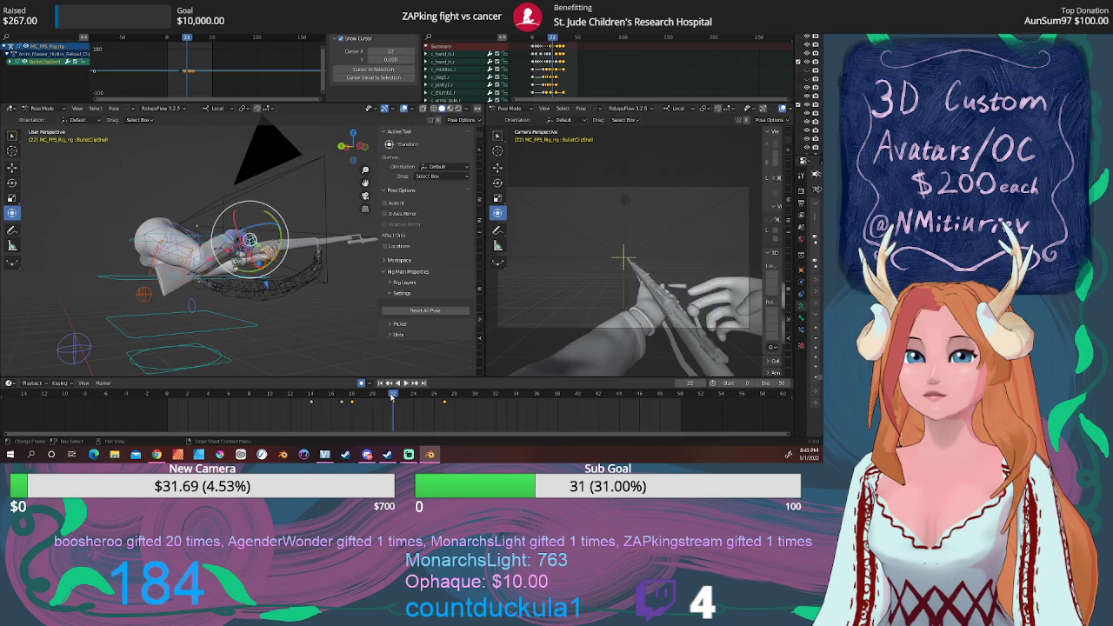
pyautogui.moveTo(287, 298); pyautogui.dragTo(356, 291, button='middle')
pyautogui.scroll(4, 244, 260)
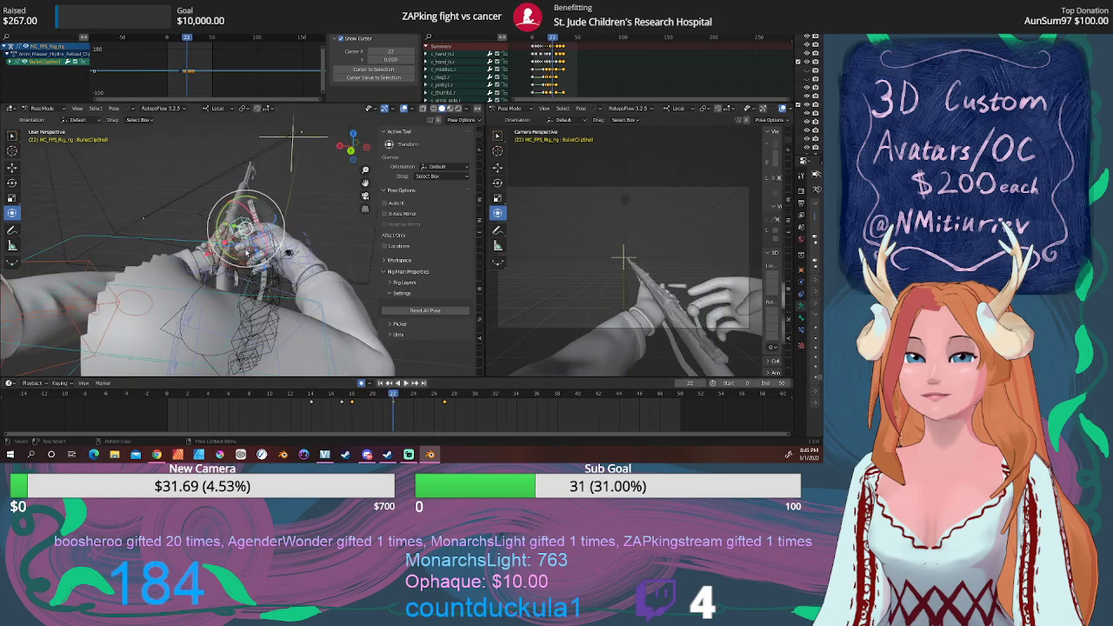
pyautogui.moveTo(230, 259); pyautogui.dragTo(256, 255, button='middle')
pyautogui.press('g')
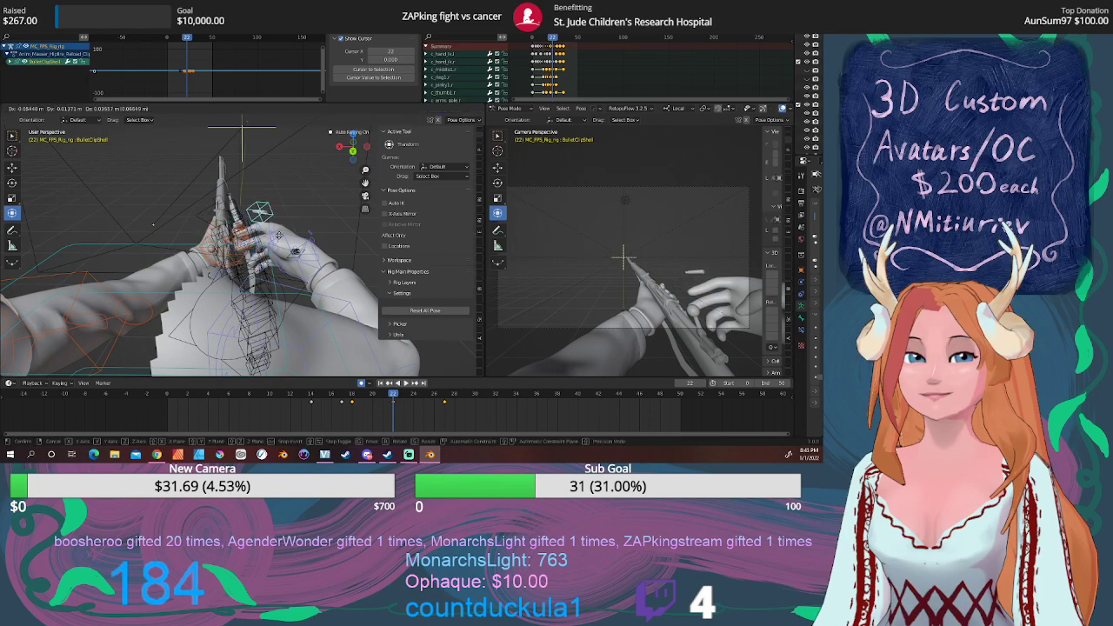
pyautogui.click(278, 235)
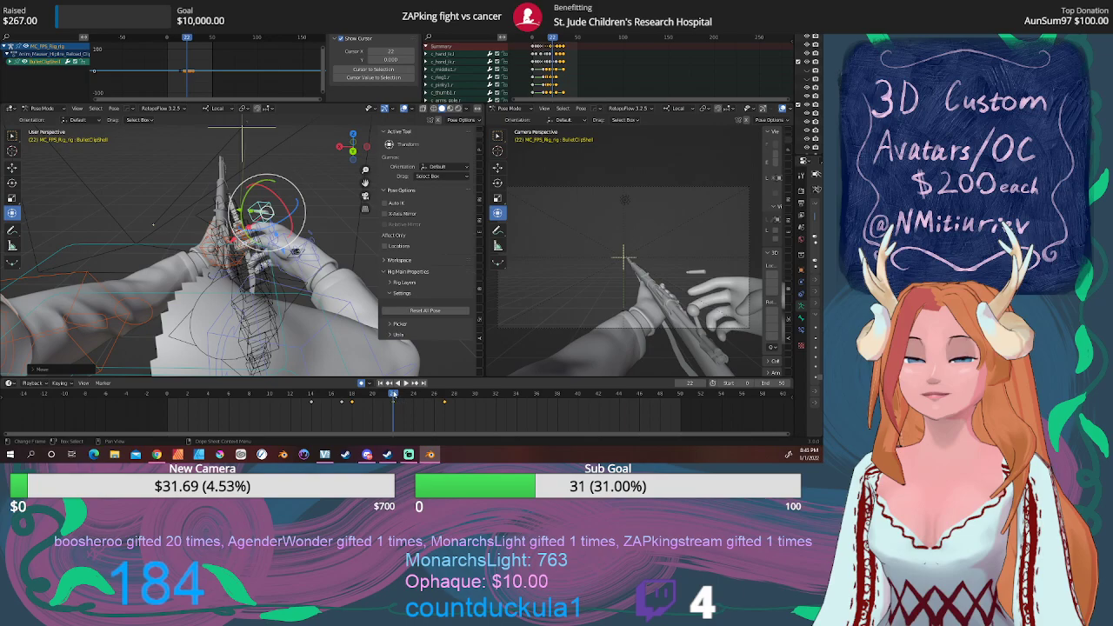
# Play back the reload from frame 7 to check the bullet clip shell's path at frame 22.
pyautogui.moveTo(394, 395); pyautogui.dragTo(239, 395)
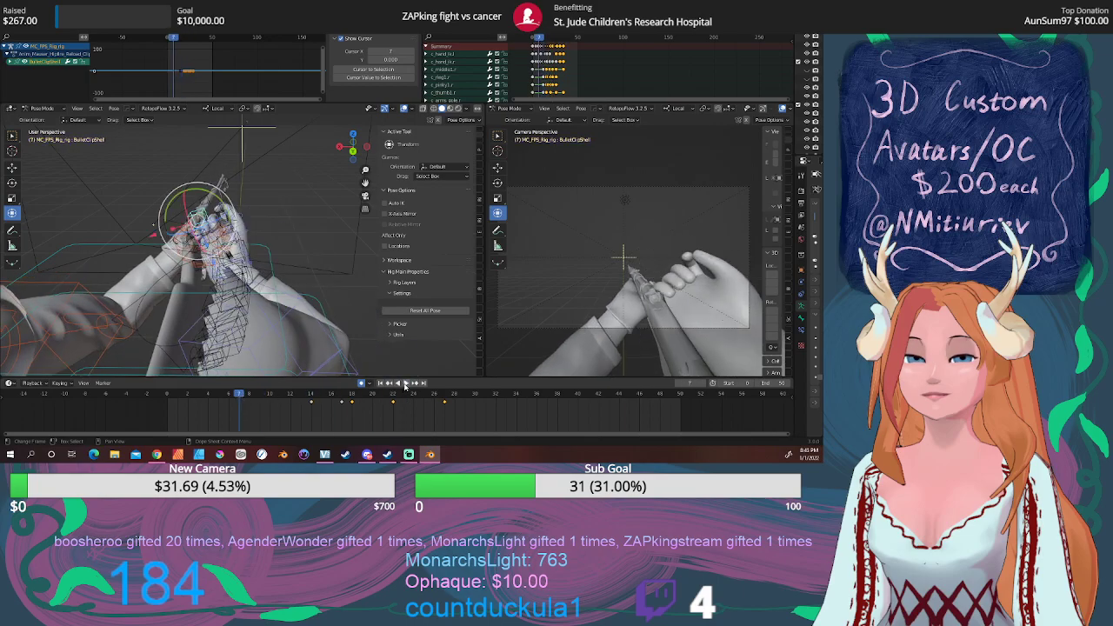
pyautogui.click(404, 383)
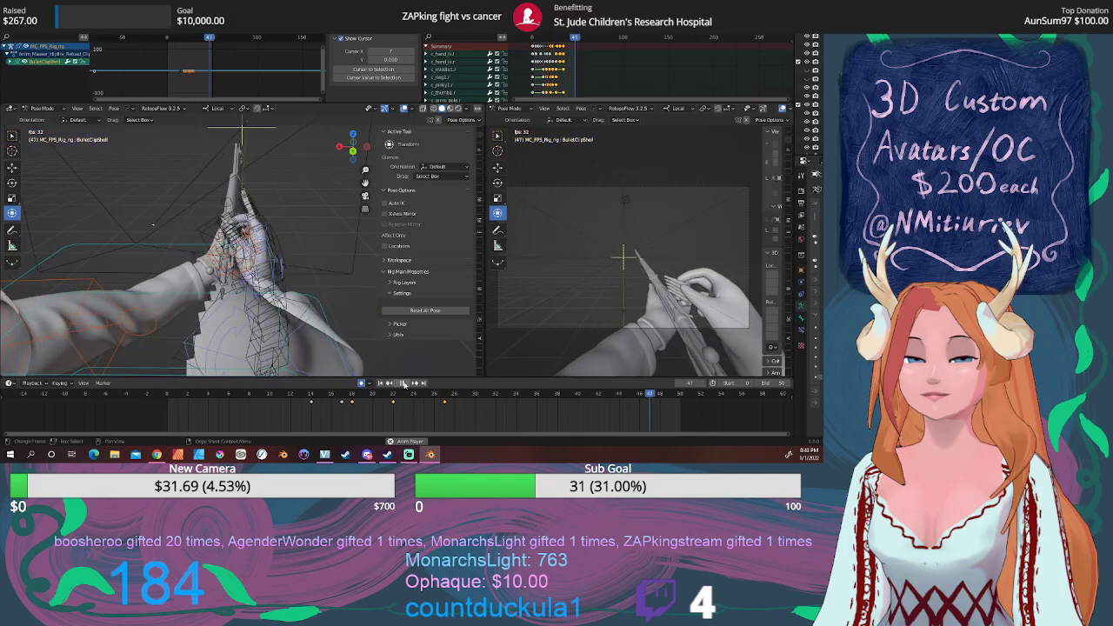
pyautogui.click(403, 383)
# Select the BulletClip.006 bone in the rifle's receiver and move its keyframe from frame 19 to frame 15.
pyautogui.moveTo(347, 396)
pyautogui.mouseDown()
pyautogui.moveTo(411, 397)
pyautogui.moveTo(207, 400)
pyautogui.moveTo(414, 401)
pyautogui.moveTo(342, 401)
pyautogui.mouseUp()
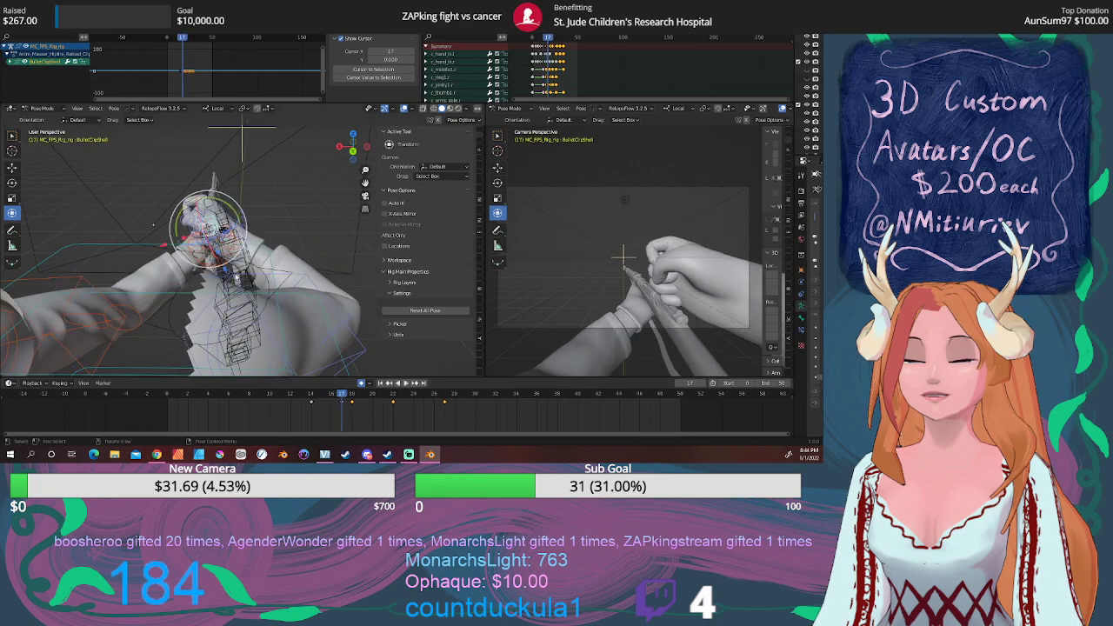
pyautogui.moveTo(235, 276); pyautogui.dragTo(144, 275, button='middle')
pyautogui.keyDown('shift'); pyautogui.moveTo(313, 247); pyautogui.dragTo(211, 286, button='middle'); pyautogui.keyUp('shift')
pyautogui.scroll(2, 220, 284)
pyautogui.click(246, 259)
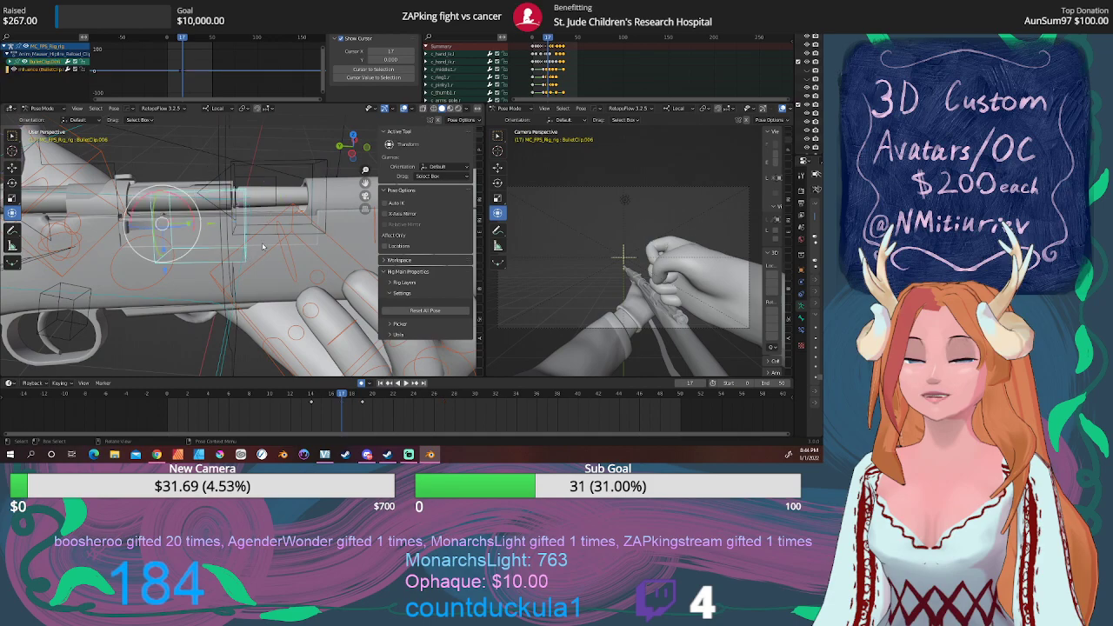
pyautogui.moveTo(263, 247); pyautogui.dragTo(272, 288, button='middle')
pyautogui.moveTo(345, 395); pyautogui.dragTo(391, 397)
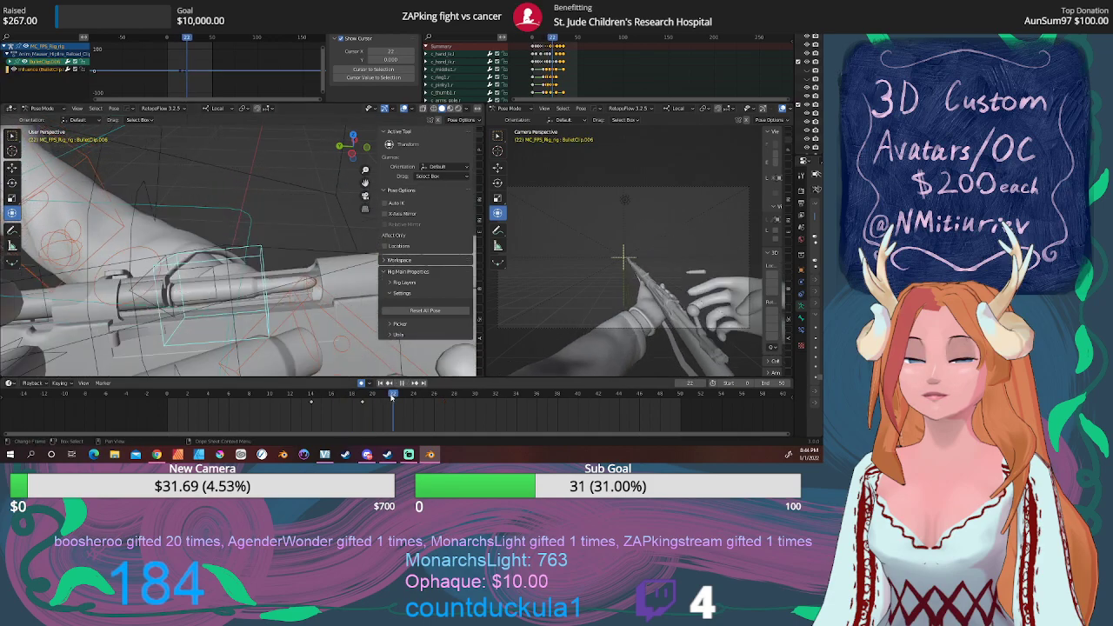
pyautogui.moveTo(392, 398); pyautogui.dragTo(357, 401)
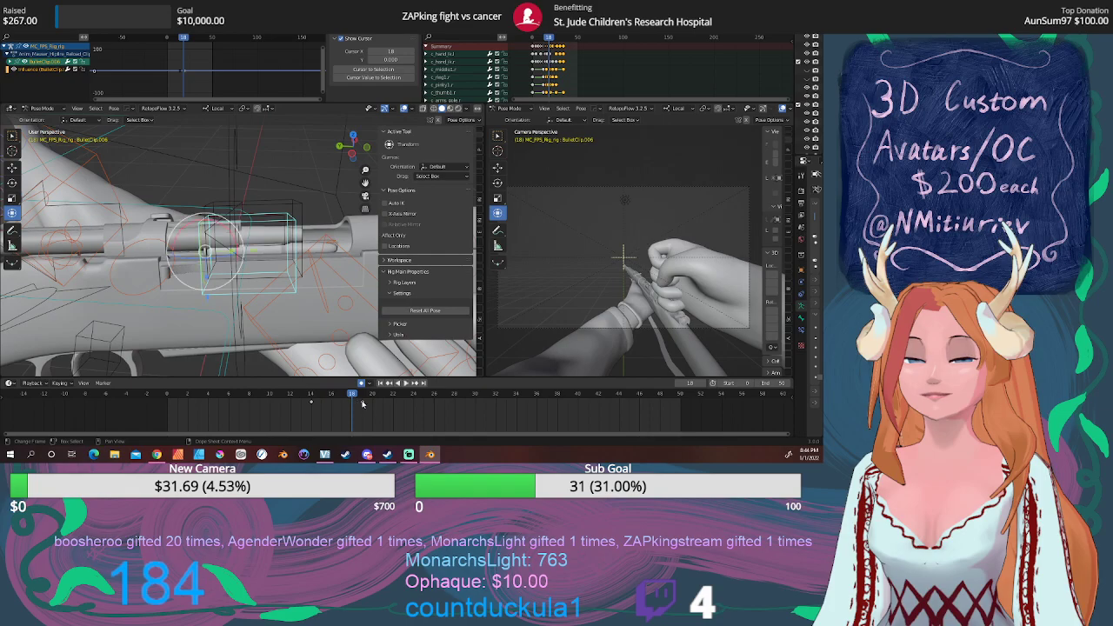
pyautogui.press('g')
pyautogui.click(320, 405)
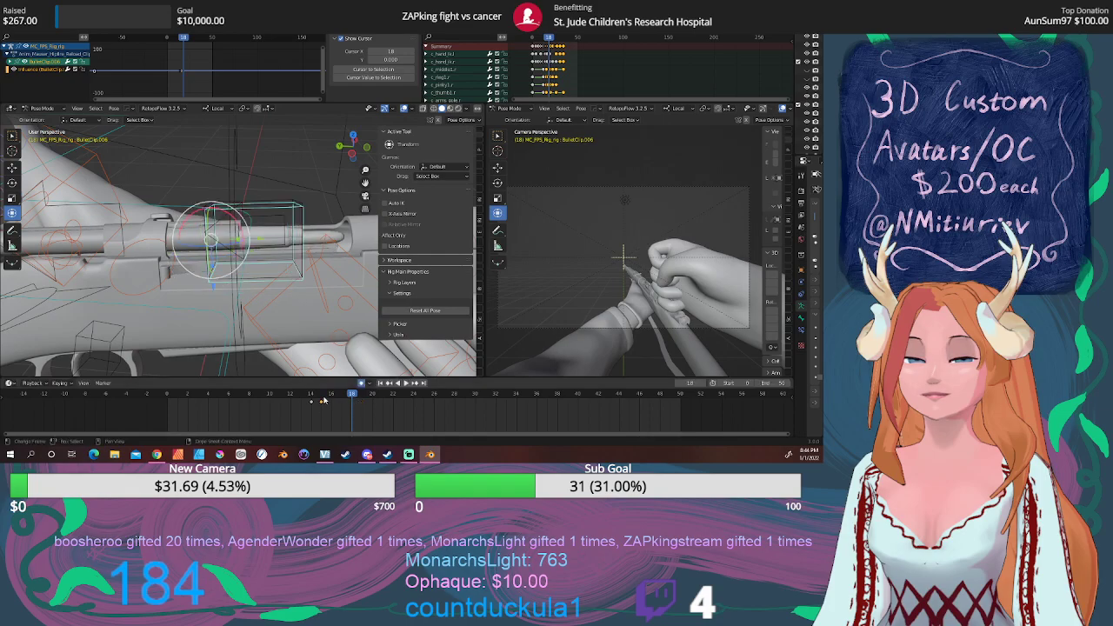
# At frame 19, enlarge the properties area and show the bone constraints of BulletClip.006.
pyautogui.moveTo(318, 399); pyautogui.dragTo(362, 399)
pyautogui.scroll(-7, 274, 319)
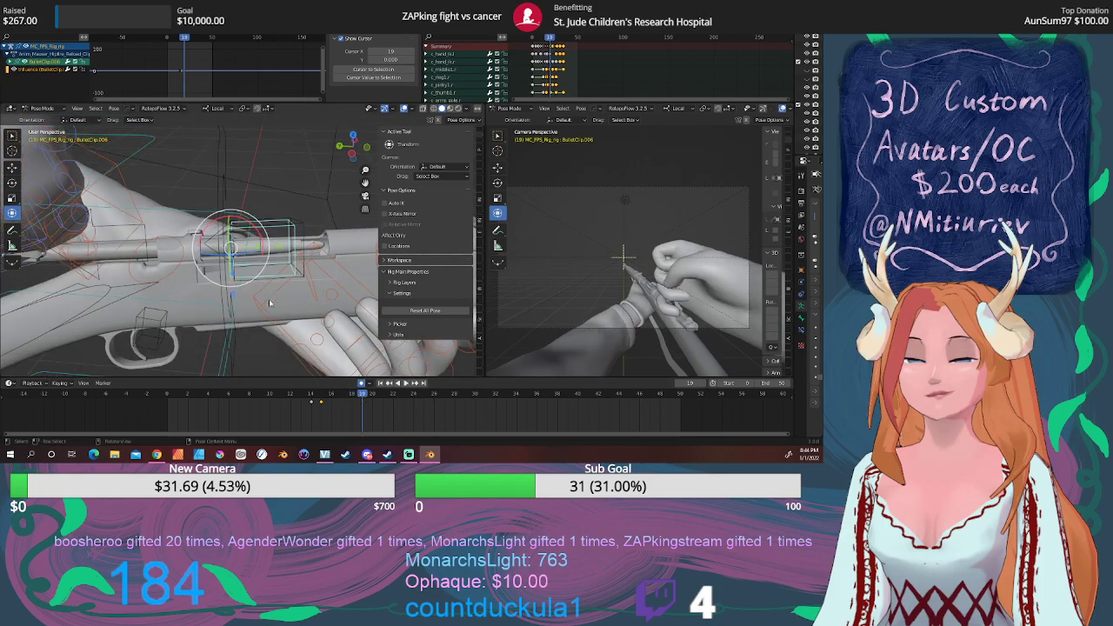
pyautogui.moveTo(268, 299); pyautogui.dragTo(239, 296, button='middle')
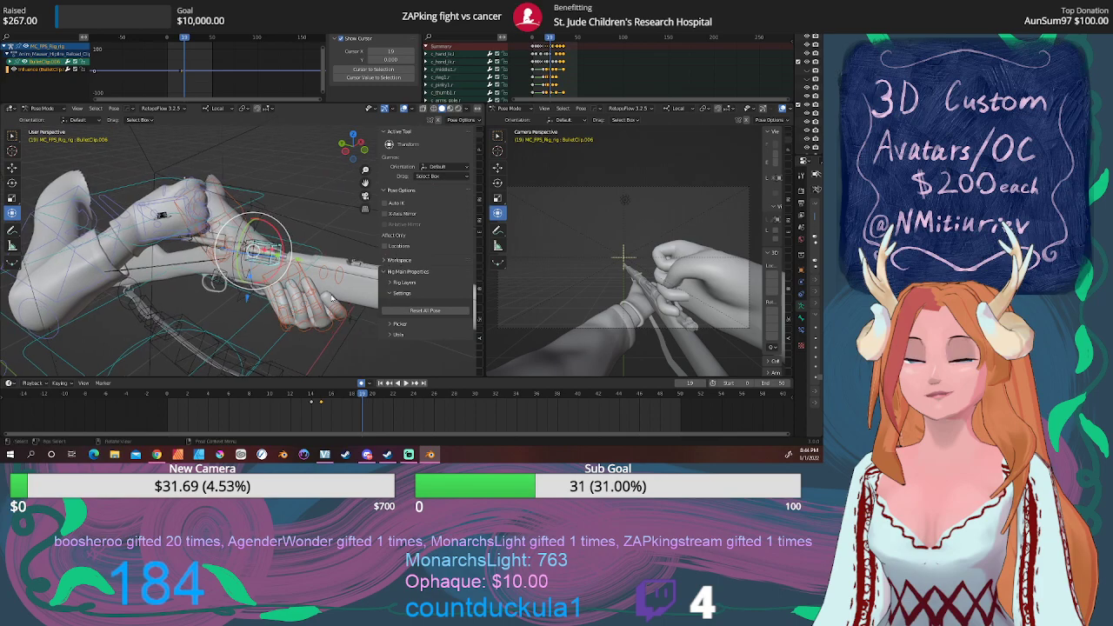
pyautogui.moveTo(797, 320); pyautogui.dragTo(717, 320)
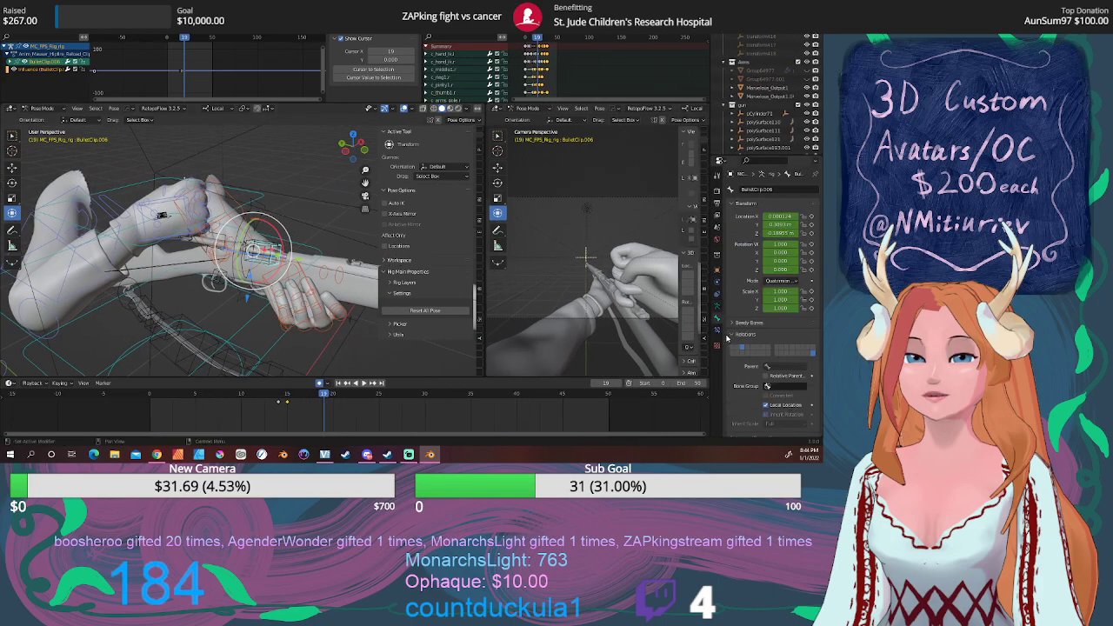
pyautogui.click(718, 332)
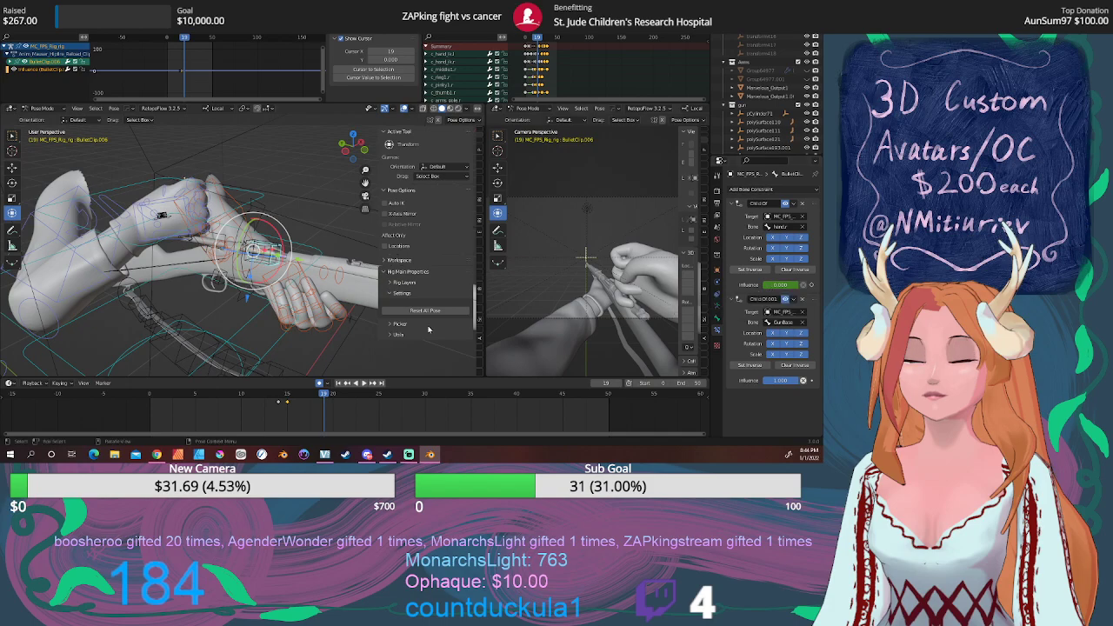
# Inspect the bullet clip in the receiver at frame 14, and shift its keyframes at frames 14 and 15 to frames 12 and 13.
pyautogui.moveTo(322, 396); pyautogui.dragTo(279, 393)
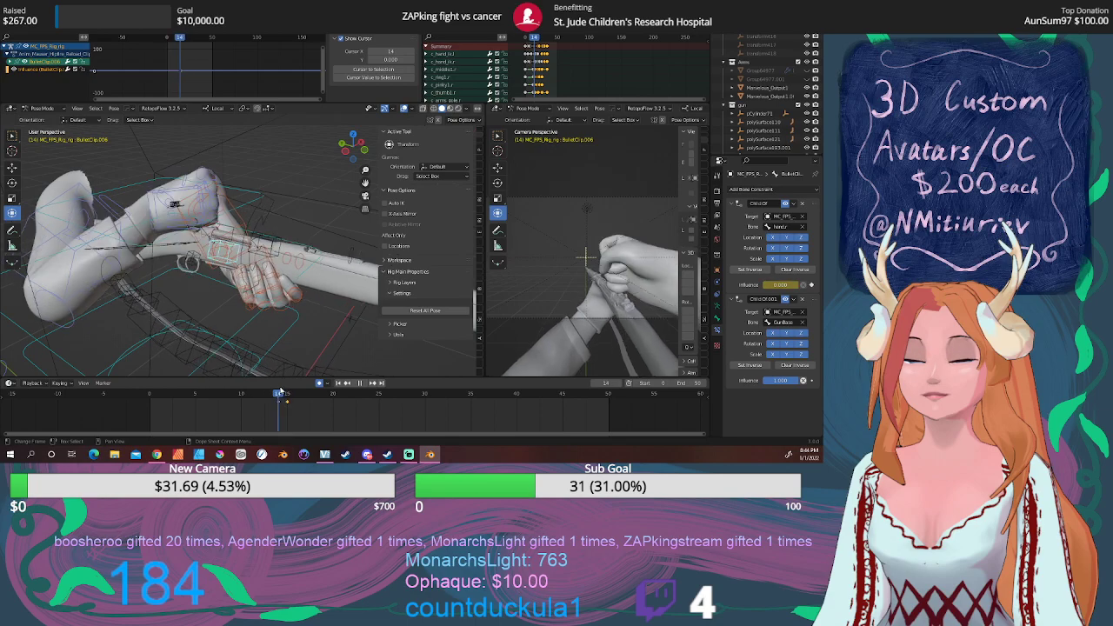
pyautogui.scroll(6, 240, 321)
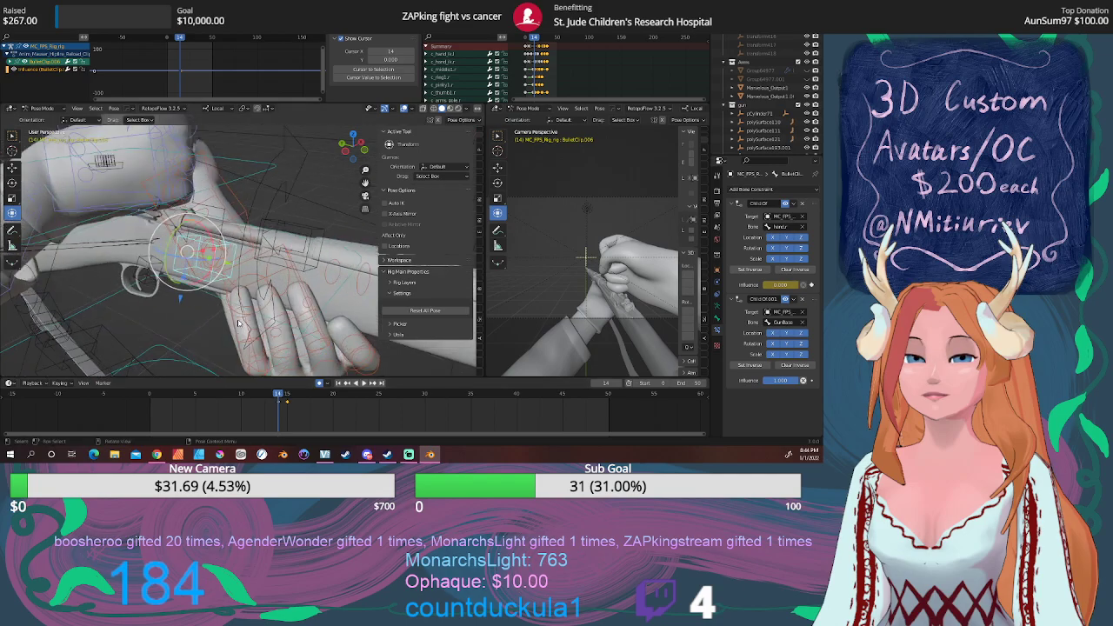
pyautogui.moveTo(239, 321); pyautogui.dragTo(199, 467, button='middle')
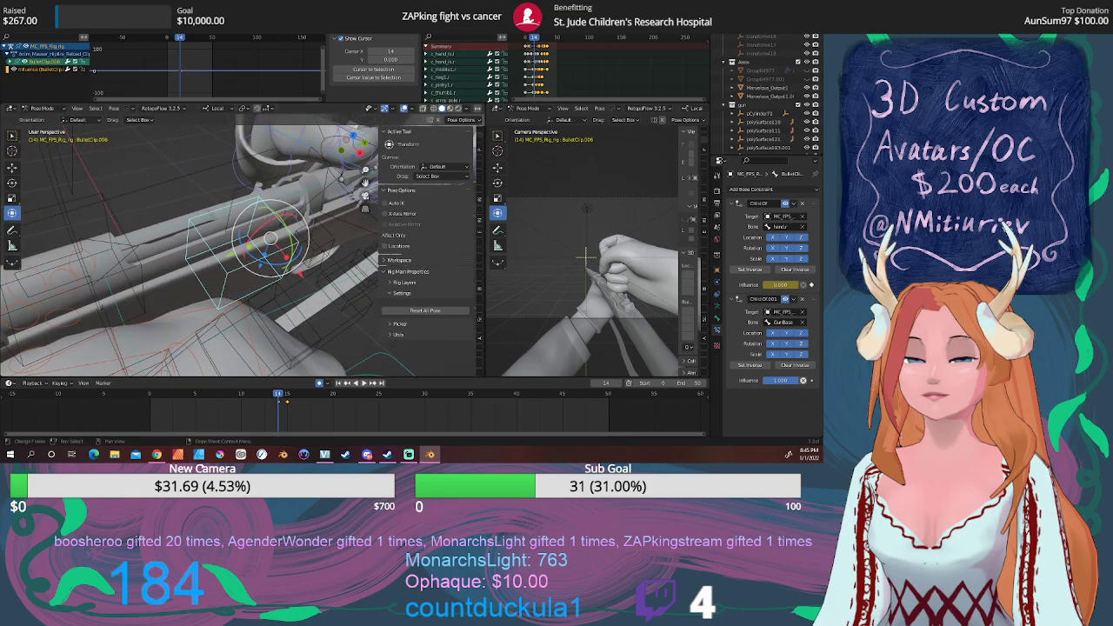
pyautogui.press('g')
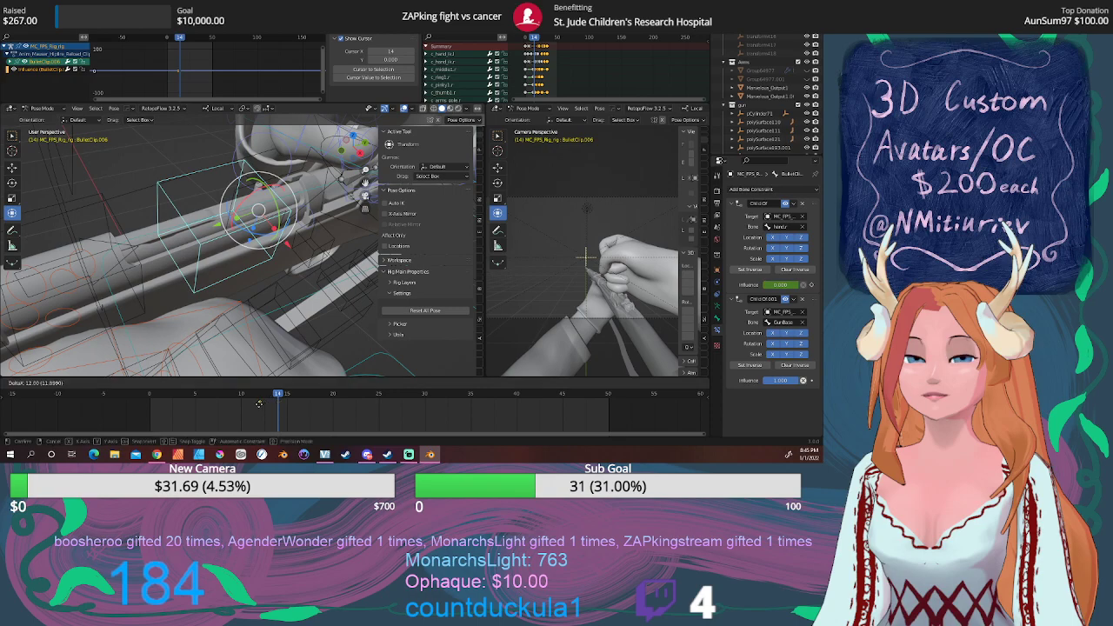
pyautogui.click(258, 403)
# At frame 13, set the influence of BulletClip.006's hand-targeted Child Of constraint to 1.000.
pyautogui.moveTo(273, 396)
pyautogui.mouseDown()
pyautogui.moveTo(240, 395)
pyautogui.moveTo(260, 396)
pyautogui.mouseUp()
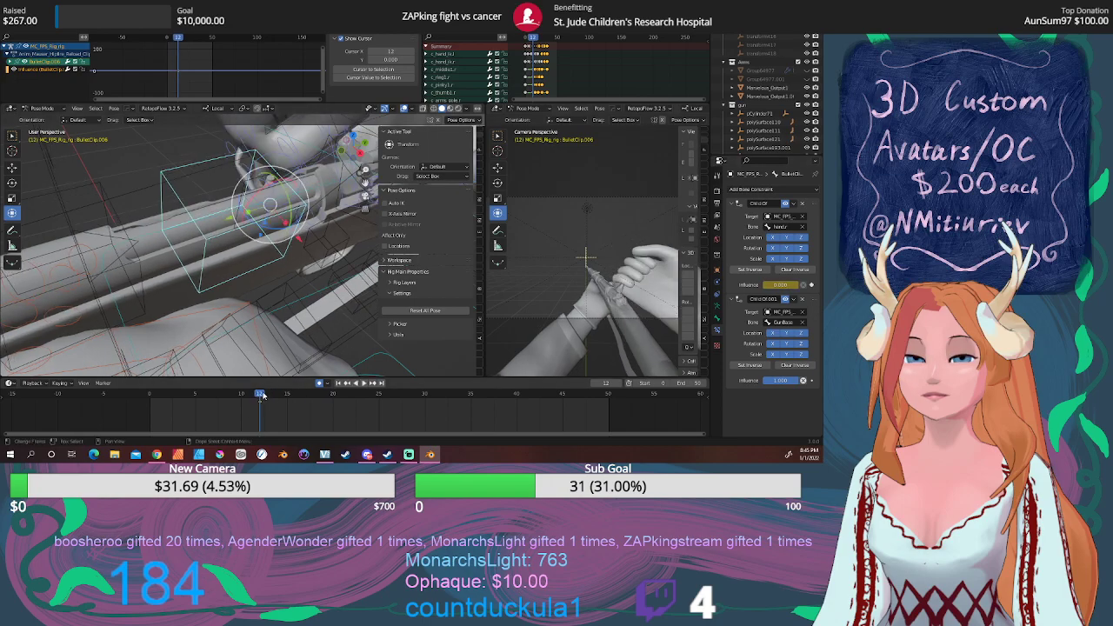
pyautogui.moveTo(263, 396)
pyautogui.mouseDown()
pyautogui.moveTo(356, 396)
pyautogui.moveTo(269, 395)
pyautogui.mouseUp()
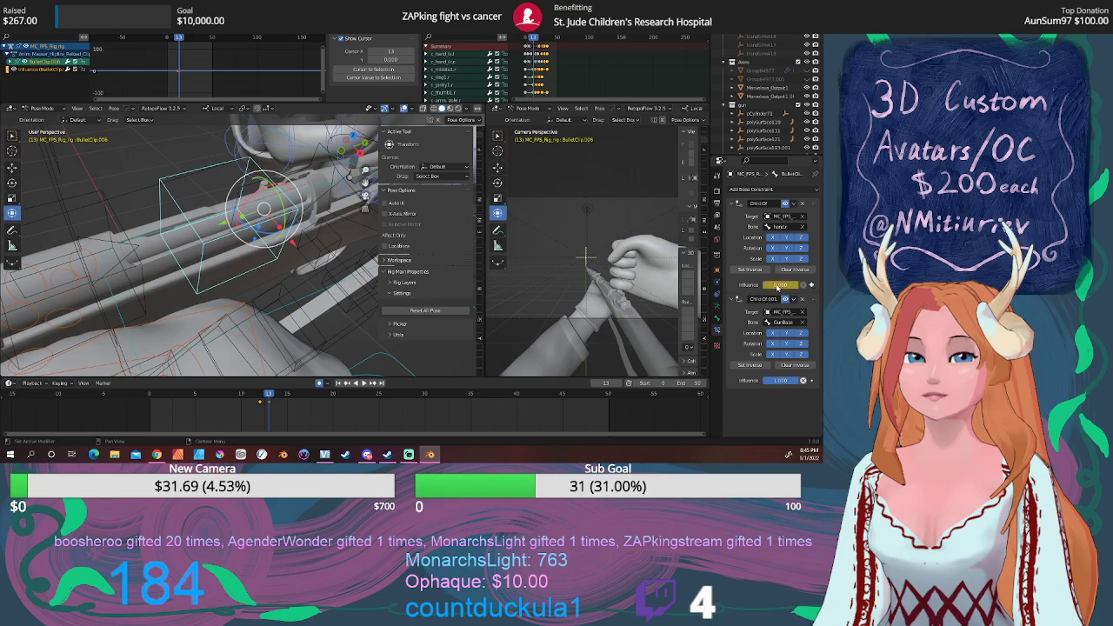
pyautogui.moveTo(776, 288); pyautogui.dragTo(800, 288)
# At frame 13, bring the displaced bullet clip down beside the arms with two free moves of about 1 m and 0.9 m.
pyautogui.scroll(-10, 345, 263)
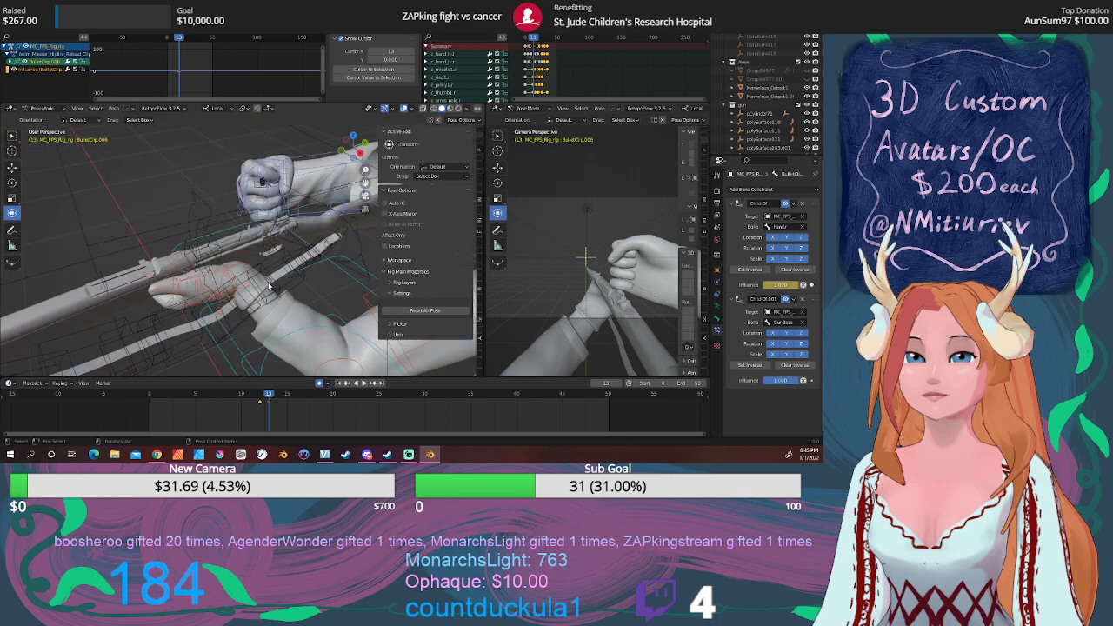
pyautogui.moveTo(344, 263); pyautogui.dragTo(254, 254, button='middle')
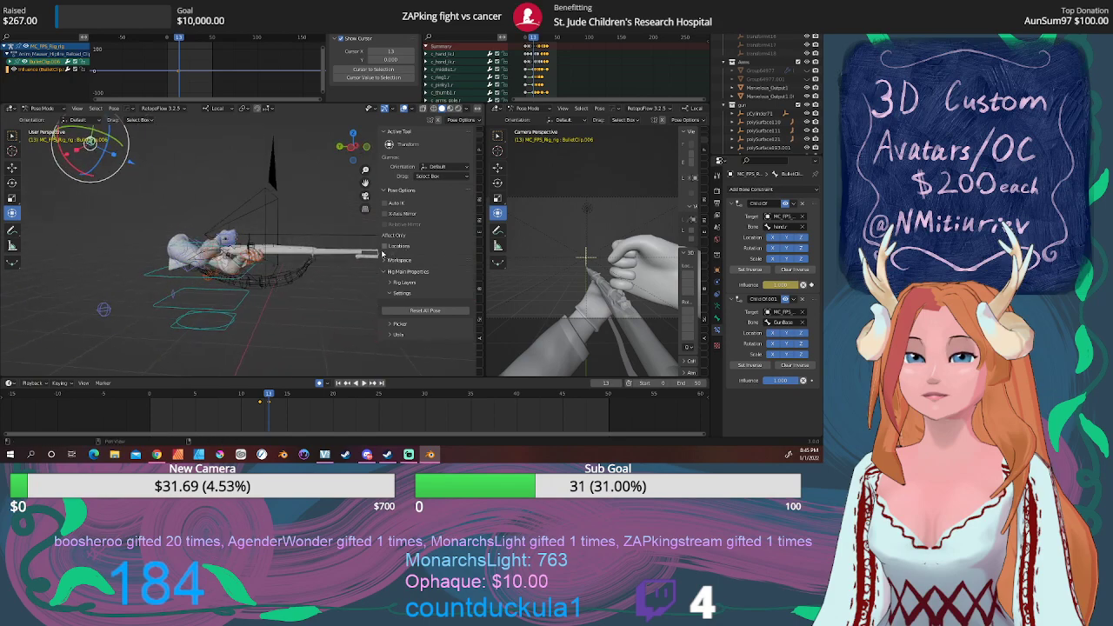
pyautogui.scroll(8, 254, 254)
pyautogui.scroll(-7, 244, 256)
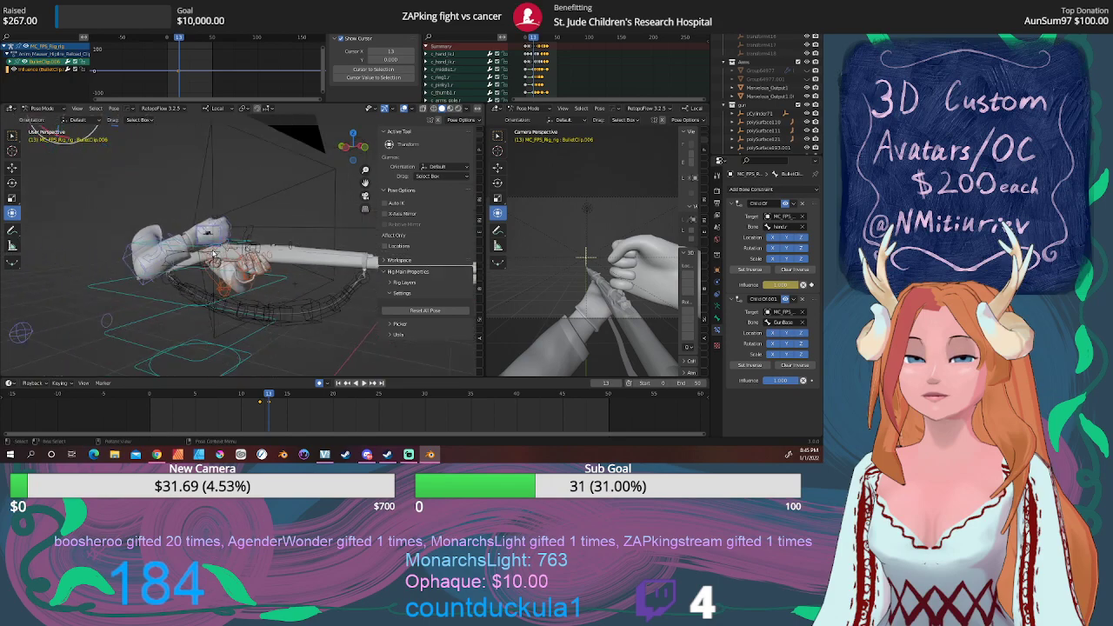
pyautogui.press('g')
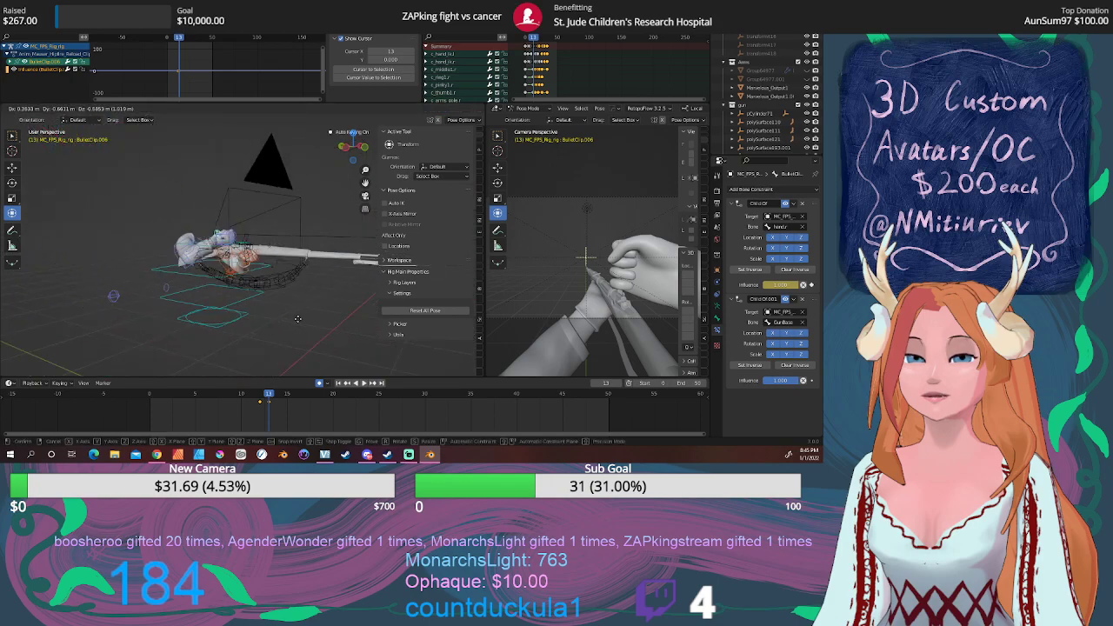
pyautogui.click(304, 322)
pyautogui.scroll(6, 189, 283)
pyautogui.moveTo(181, 209); pyautogui.dragTo(252, 287, button='middle')
pyautogui.scroll(-6, 247, 283)
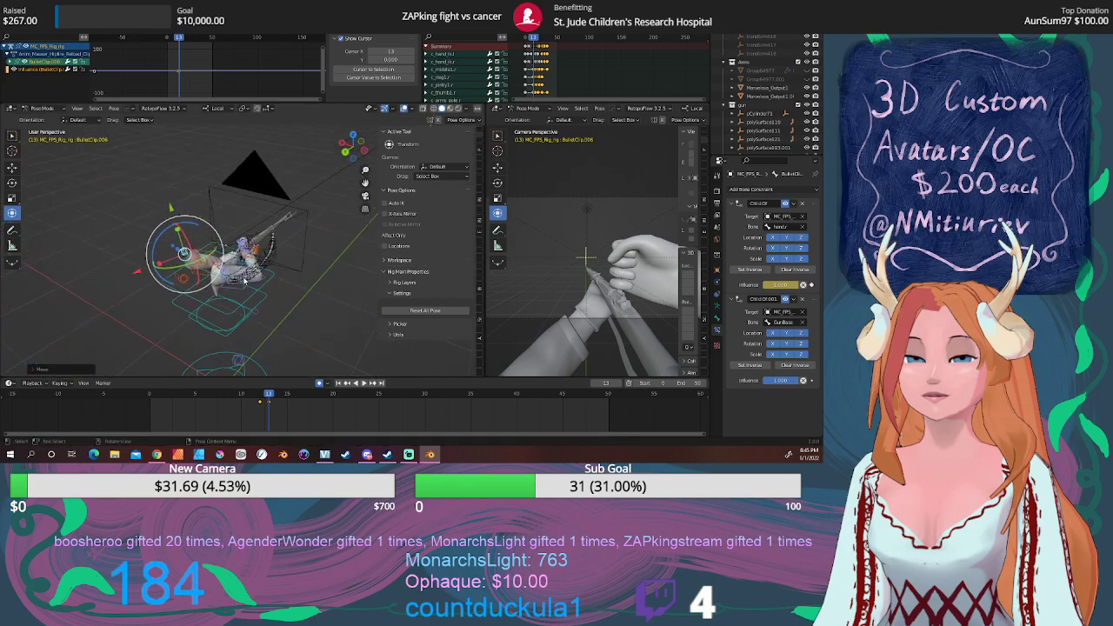
pyautogui.press('g')
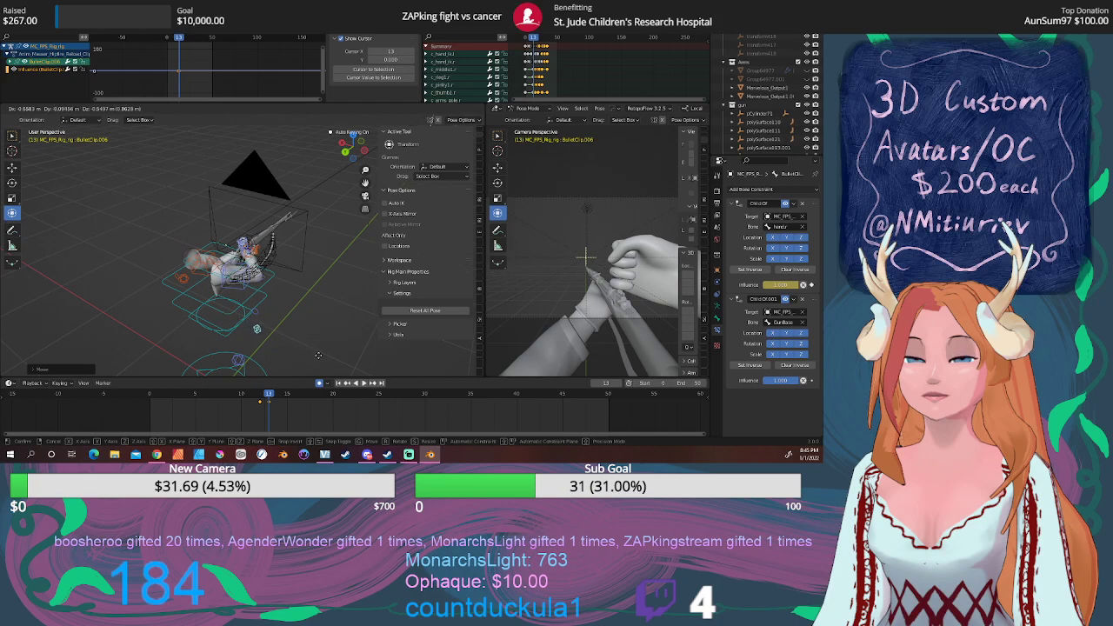
pyautogui.click(323, 360)
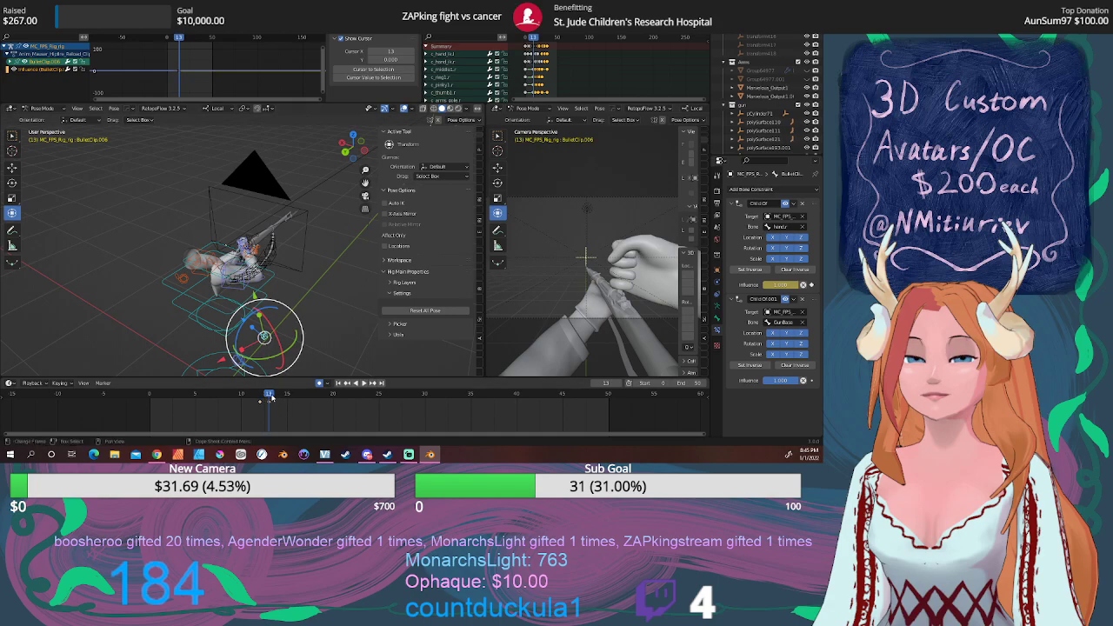
# Scrub through the frames around 12 and 13 to check the bullet clip's switch to the hand constraint.
pyautogui.moveTo(265, 398); pyautogui.dragTo(379, 395)
pyautogui.moveTo(297, 394); pyautogui.dragTo(259, 393)
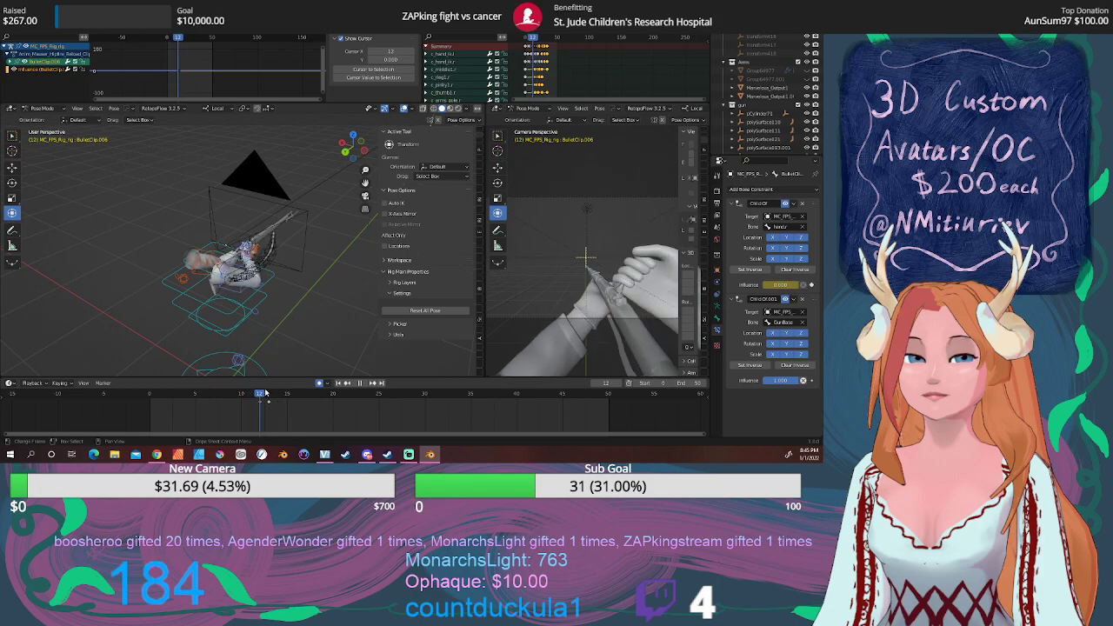
pyautogui.moveTo(286, 394); pyautogui.dragTo(269, 394)
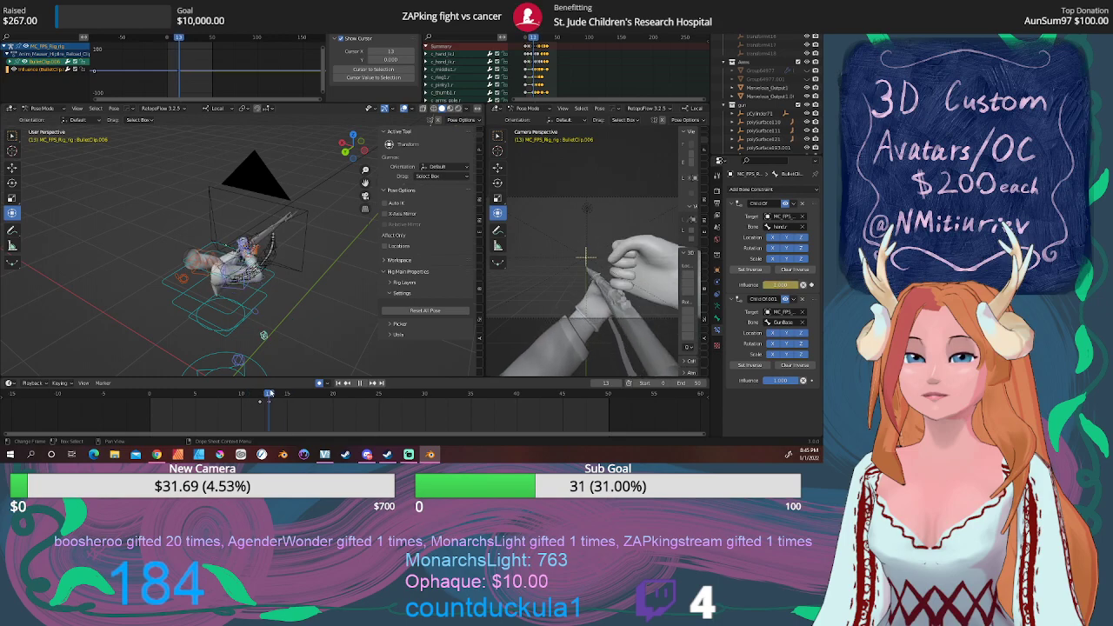
# At frame 13, move the bullet clip up and across to the right hand in the front view.
pyautogui.moveTo(261, 348); pyautogui.dragTo(172, 319, button='middle')
pyautogui.press('KP_1')
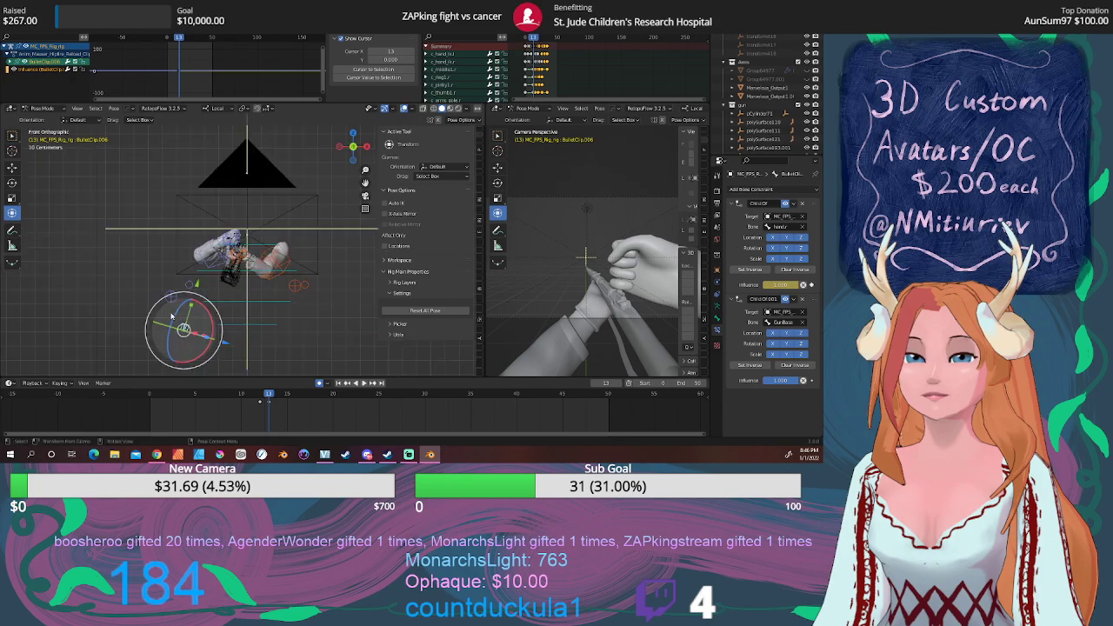
pyautogui.scroll(2, 181, 320)
pyautogui.press('g')
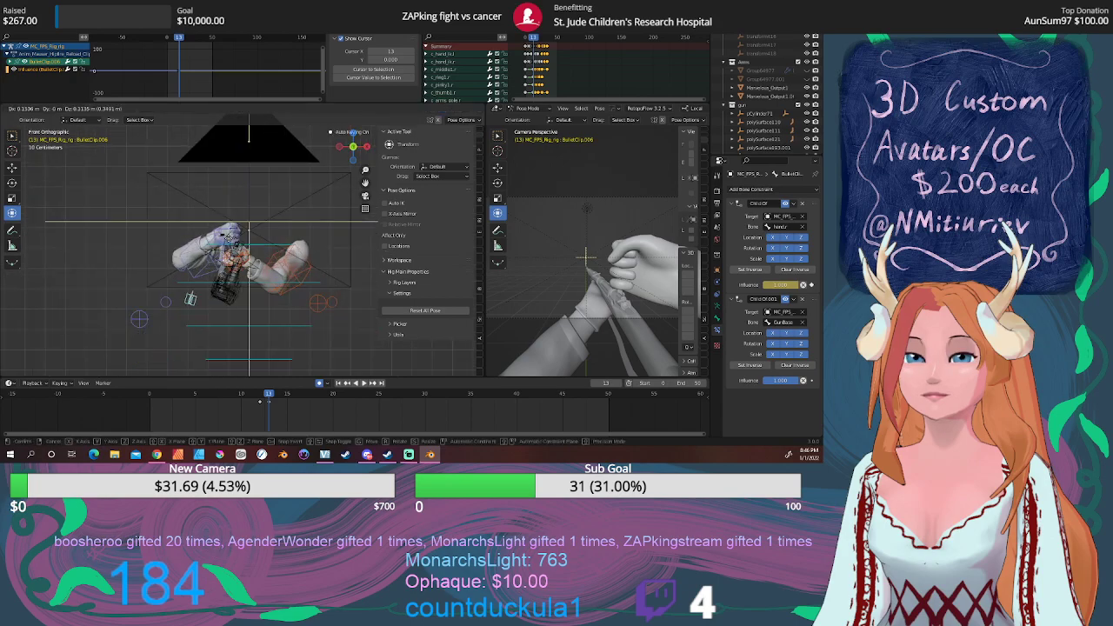
pyautogui.click(255, 195)
# At frame 13, move the bullet clip about 0.15 m in the top view to line it up with the right hand.
pyautogui.moveTo(255, 195); pyautogui.dragTo(270, 294, button='middle')
pyautogui.press('KP_7')
pyautogui.scroll(2, 199, 270)
pyautogui.press('g')
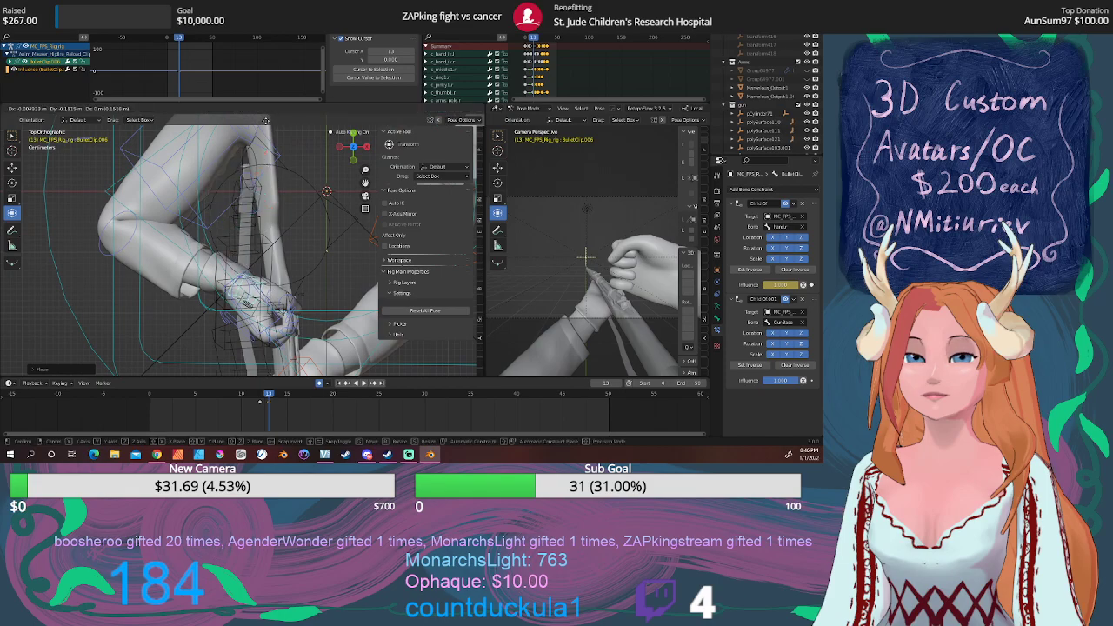
pyautogui.click(265, 121)
# Rotate the bullet clip about 30° in a close side view of the right hand and nudge it against the hand.
pyautogui.moveTo(238, 94); pyautogui.dragTo(272, 73, button='middle')
pyautogui.moveTo(245, 278); pyautogui.dragTo(251, 221, button='middle')
pyautogui.scroll(3, 217, 265)
pyautogui.press('r')
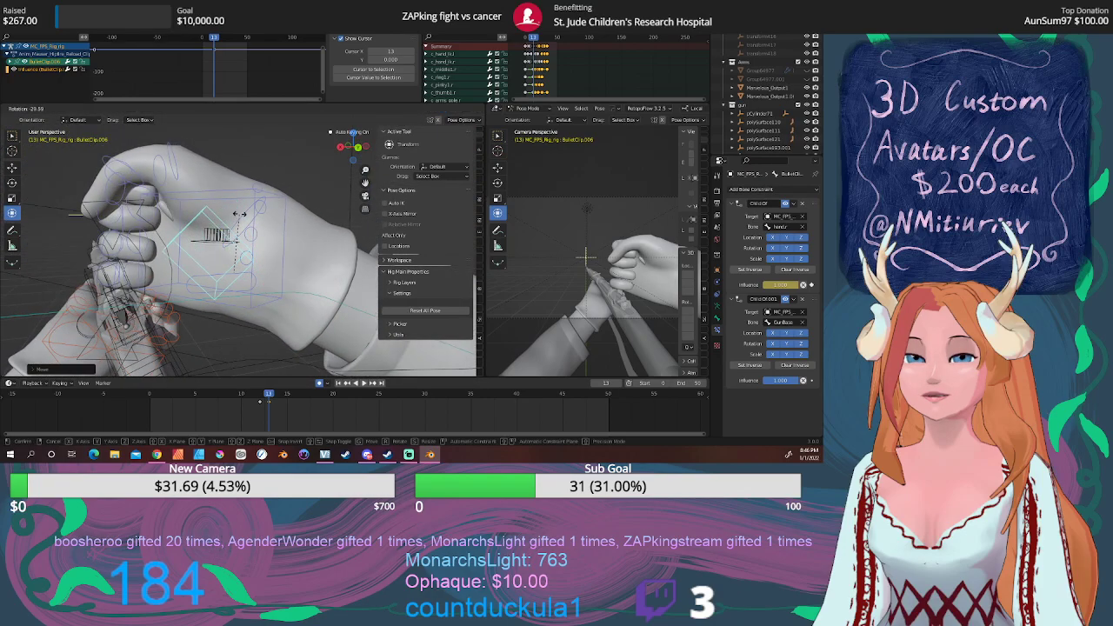
pyautogui.press('g')
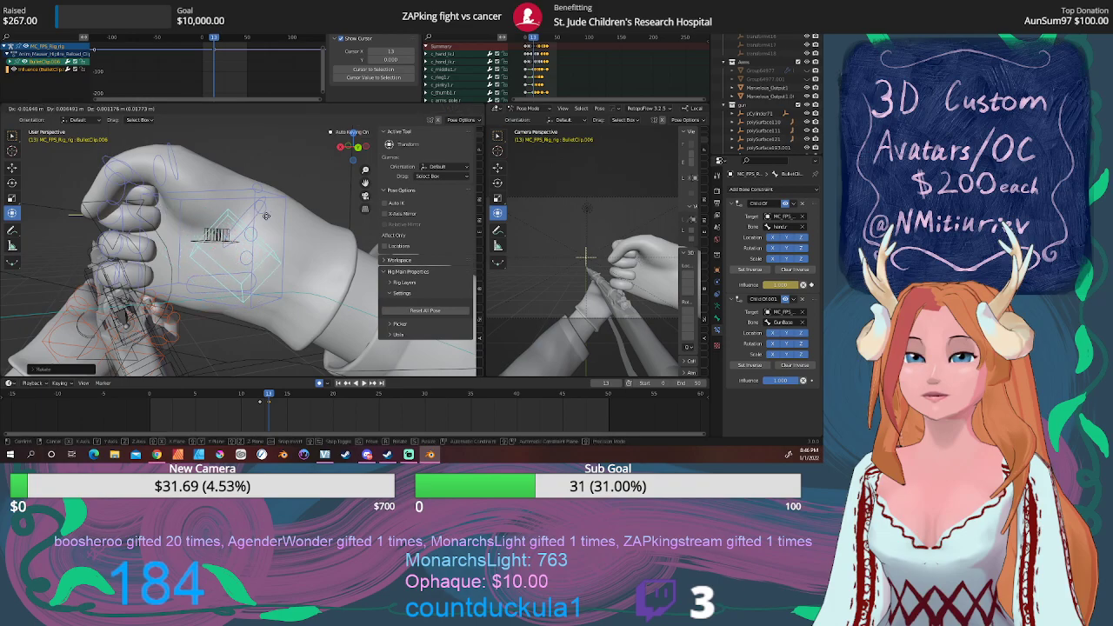
pyautogui.click(278, 216)
# Scrub and play frames 13 to 16 to check how the bullet clip follows the right hand.
pyautogui.moveTo(270, 394)
pyautogui.mouseDown()
pyautogui.moveTo(255, 394)
pyautogui.moveTo(278, 394)
pyautogui.mouseUp()
pyautogui.scroll(-3, 292, 231)
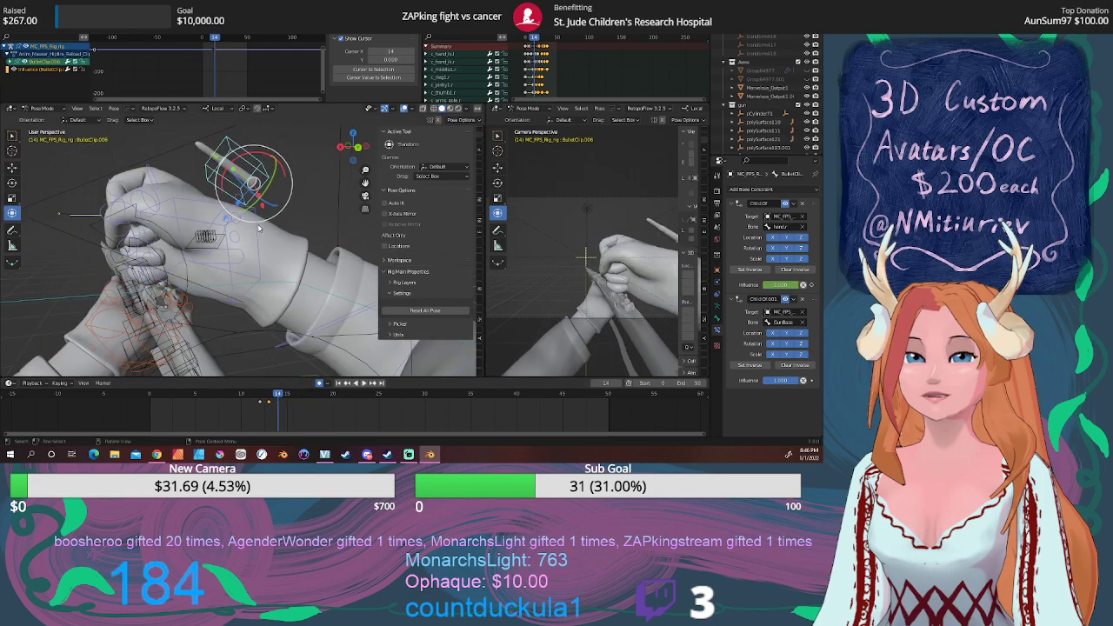
pyautogui.moveTo(327, 209); pyautogui.dragTo(269, 383, button='middle')
pyautogui.scroll(-2, 257, 243)
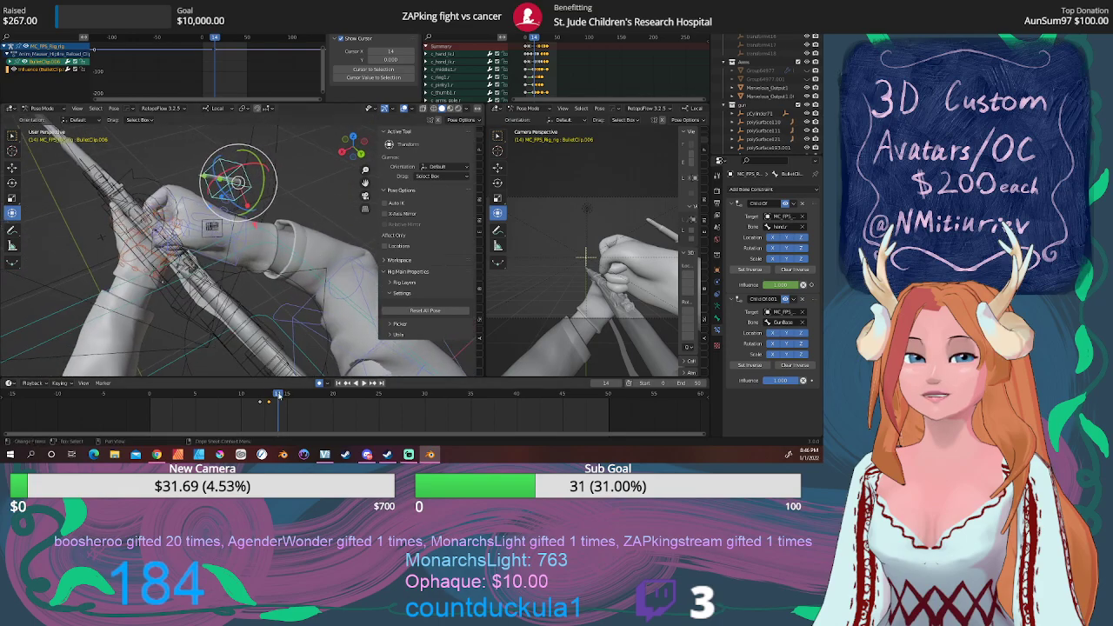
pyautogui.press('space')
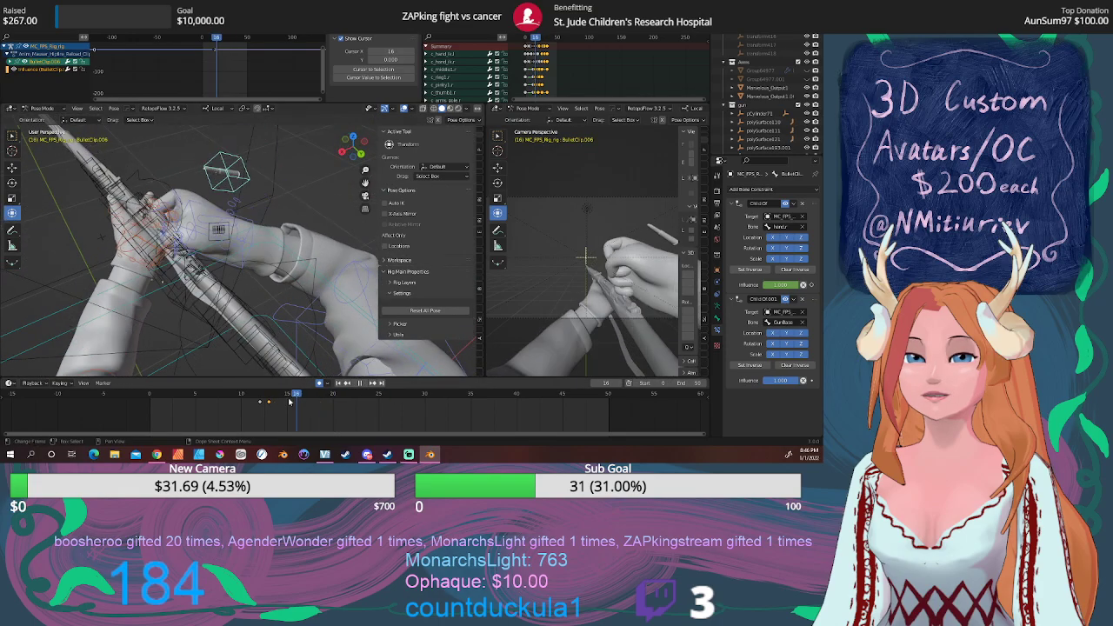
pyautogui.moveTo(289, 399)
pyautogui.mouseDown()
pyautogui.moveTo(254, 397)
pyautogui.moveTo(271, 397)
pyautogui.mouseUp()
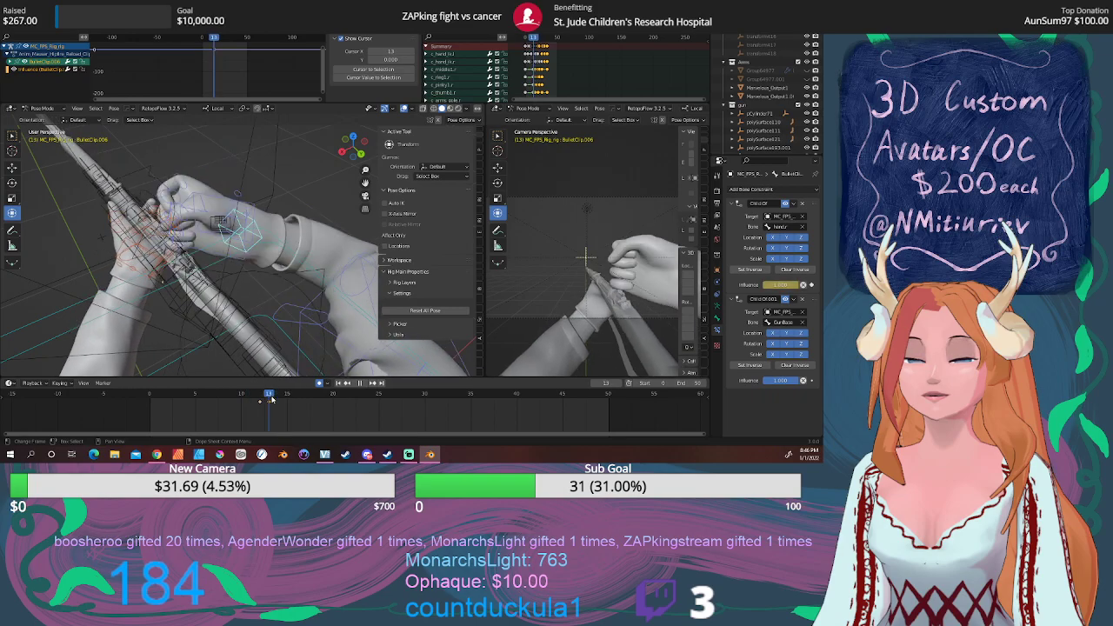
# Keyframe the influence of the bullet clip's GunBase Child Of constraint at 1.000 on frame 12 and 0.000 on frame 13.
pyautogui.moveTo(258, 287); pyautogui.dragTo(58, 246, button='middle')
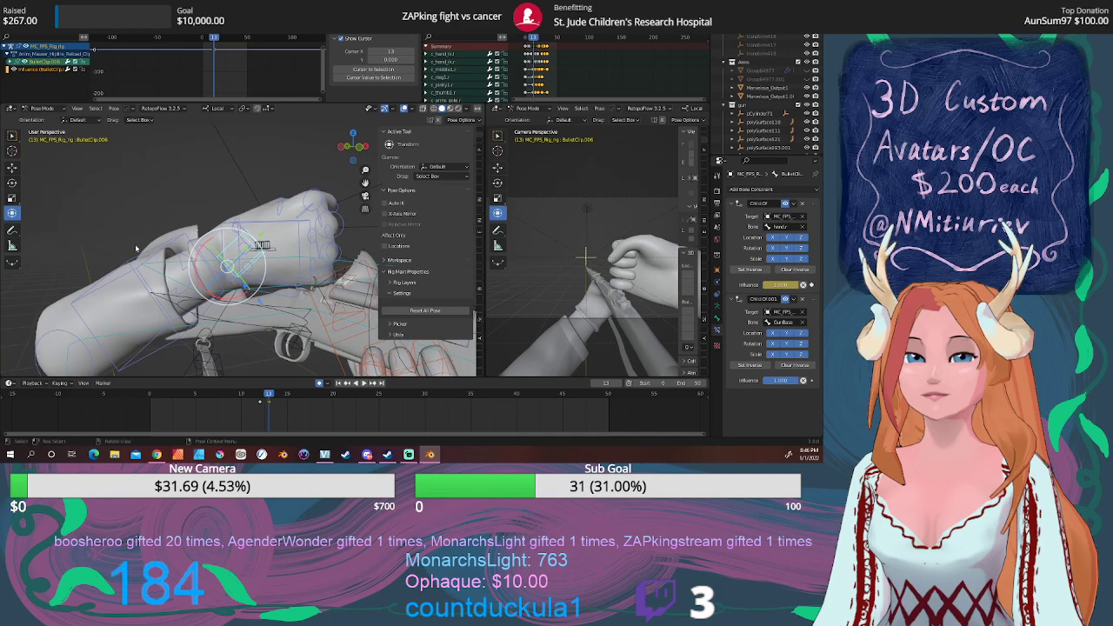
pyautogui.moveTo(270, 398)
pyautogui.mouseDown()
pyautogui.moveTo(317, 400)
pyautogui.moveTo(259, 397)
pyautogui.mouseUp()
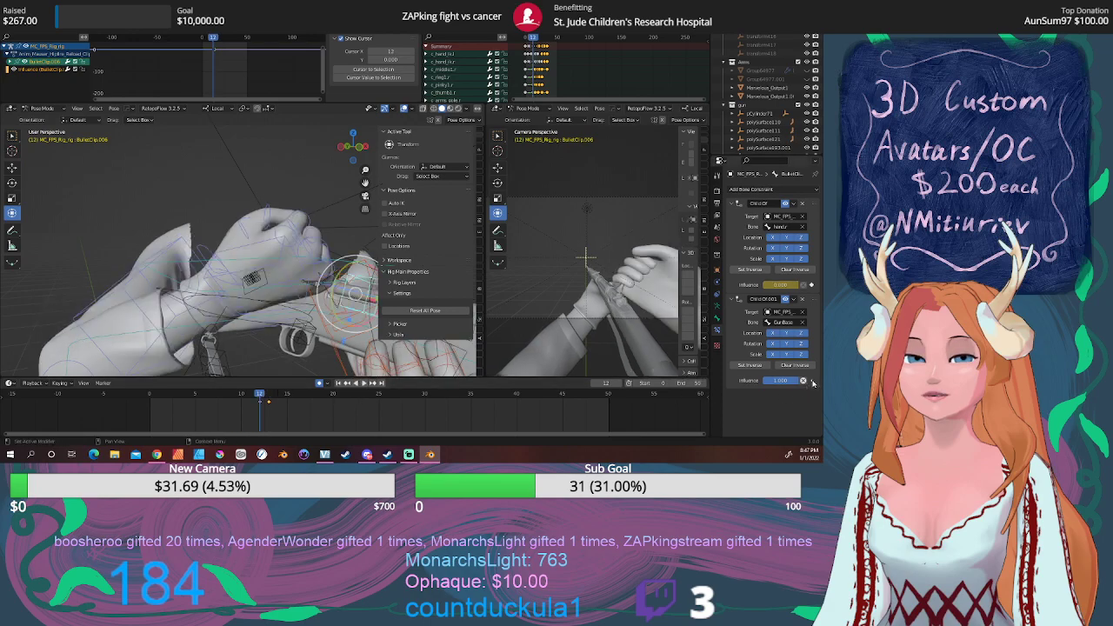
pyautogui.moveTo(259, 396); pyautogui.dragTo(269, 396)
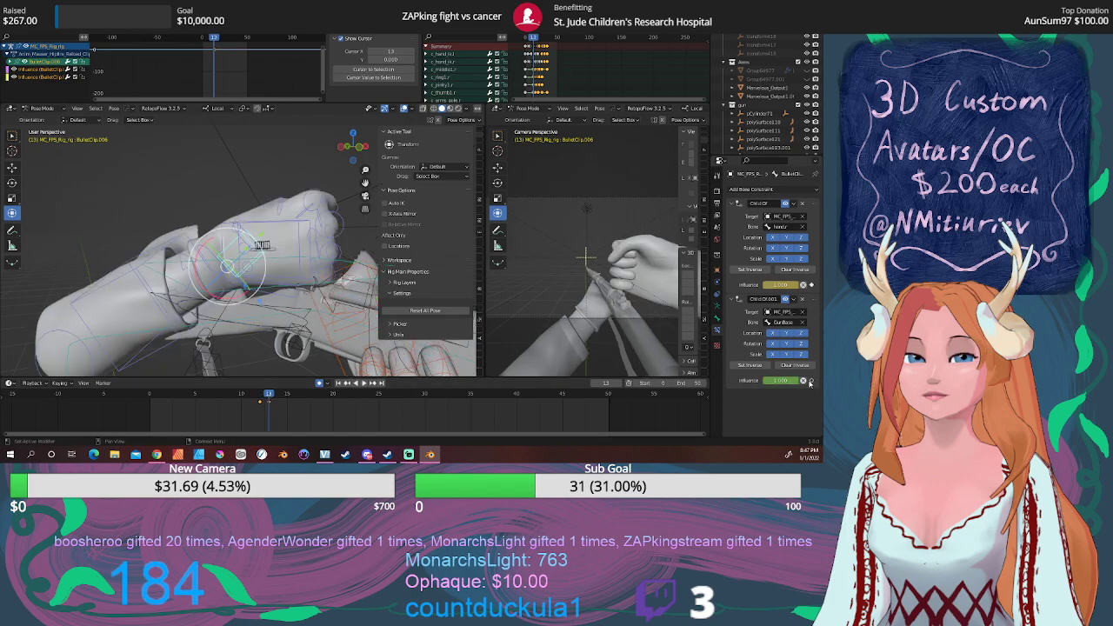
pyautogui.moveTo(793, 381); pyautogui.dragTo(763, 382)
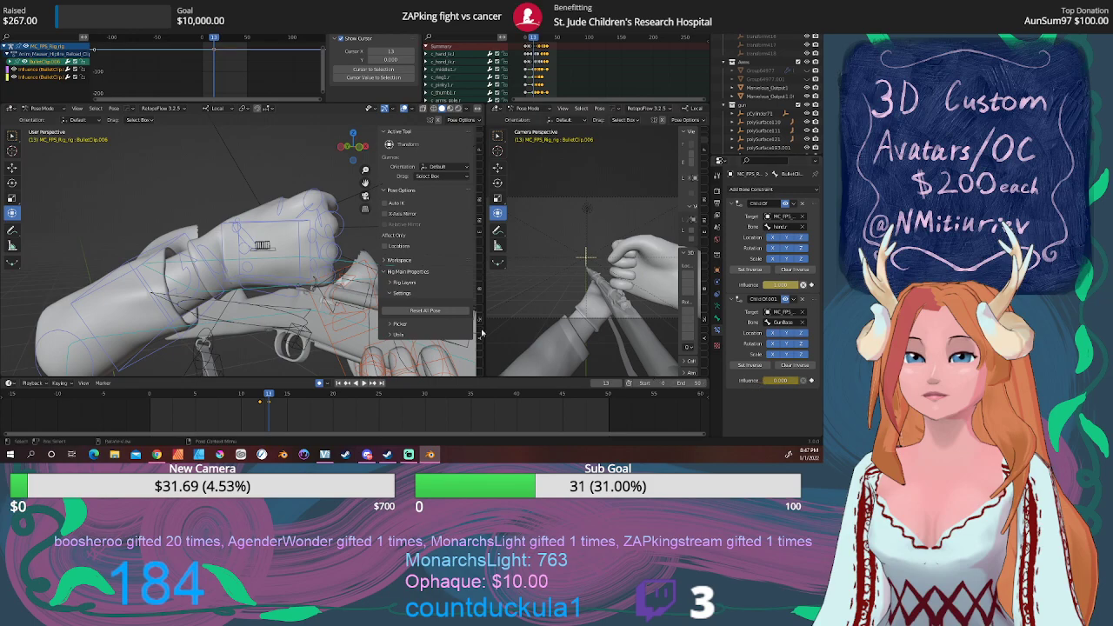
# Scrub the reload animation around the bullet clip's keyframes and return to frame 13.
pyautogui.scroll(-7, 227, 245)
pyautogui.scroll(5, 227, 245)
pyautogui.moveTo(223, 222); pyautogui.dragTo(221, 289, button='middle')
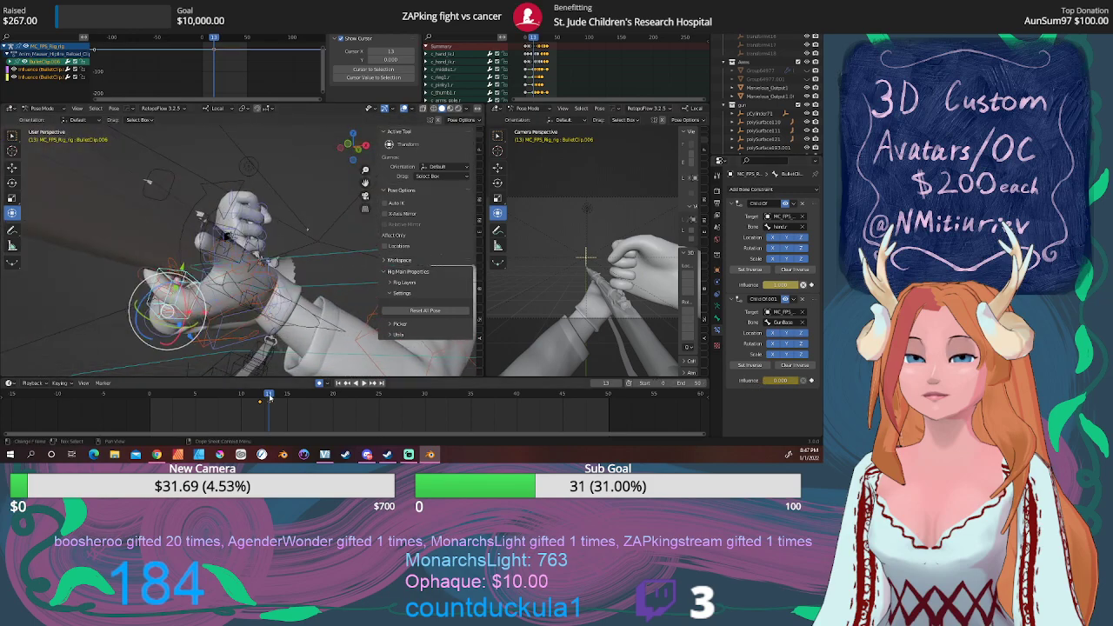
pyautogui.press('space')
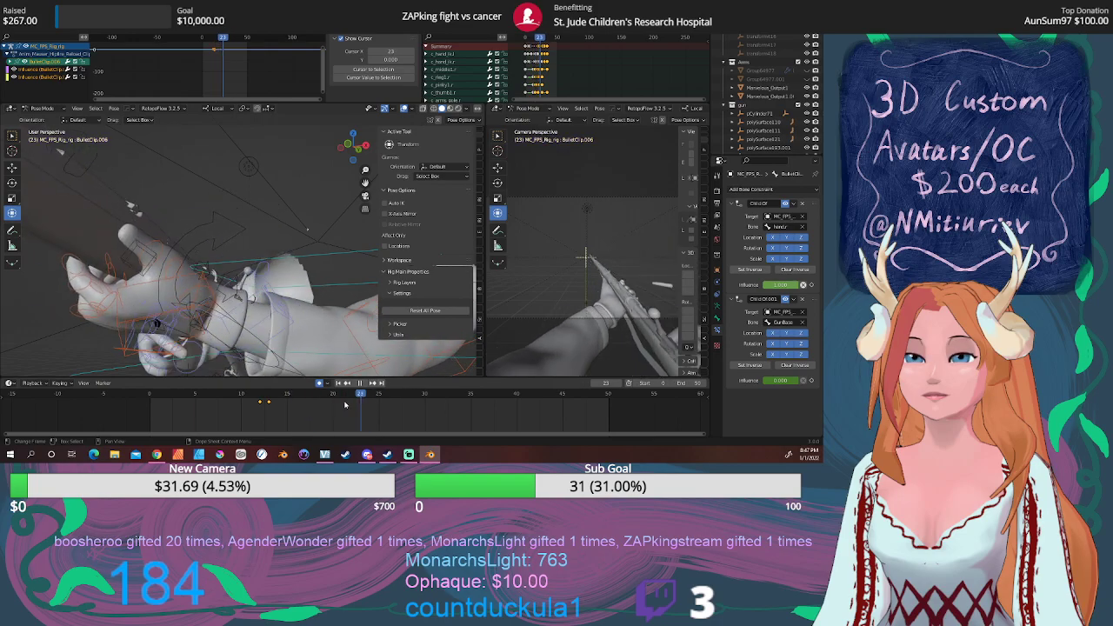
pyautogui.click(258, 404)
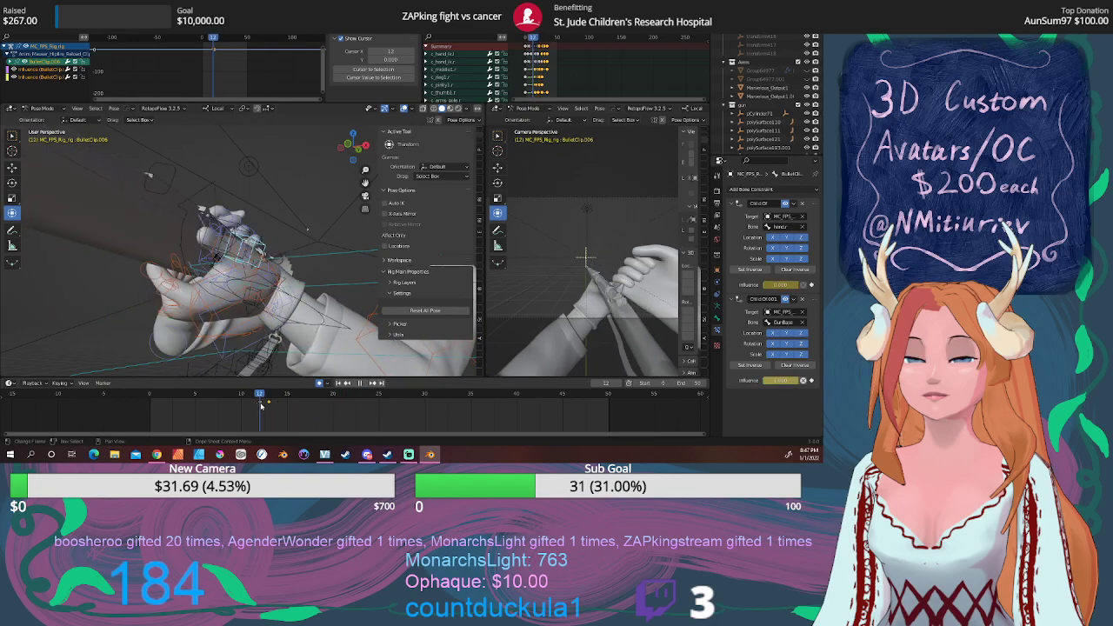
pyautogui.moveTo(261, 405); pyautogui.dragTo(269, 407)
# Reposition the BulletClip.006 bone against the reloading hand at frame 13, adjusting it from several angles.
pyautogui.moveTo(348, 261); pyautogui.dragTo(244, 289, button='middle')
pyautogui.press('g')
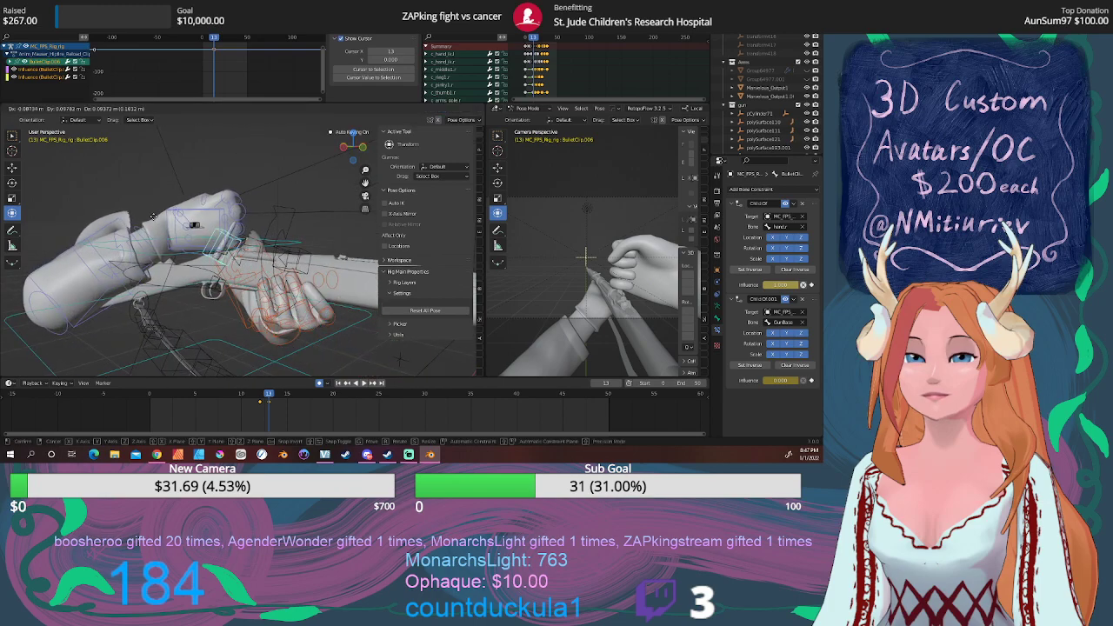
pyautogui.click(134, 198)
pyautogui.moveTo(134, 198); pyautogui.dragTo(280, 238, button='middle')
pyautogui.press('g')
pyautogui.click(218, 267)
pyautogui.press('g')
pyautogui.click(243, 232)
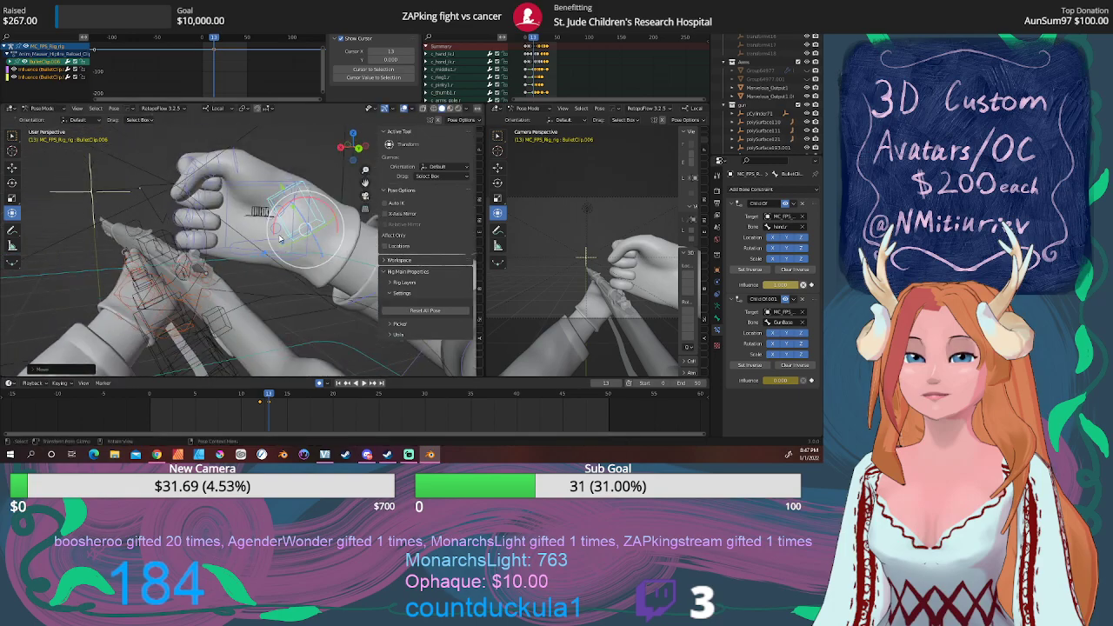
# Compare the clip's placement on frames 12 and 13, and scale down the BulletClip.006 bone at frame 13.
pyautogui.click(259, 394)
pyautogui.moveTo(265, 394)
pyautogui.mouseDown()
pyautogui.moveTo(304, 395)
pyautogui.moveTo(270, 392)
pyautogui.mouseUp()
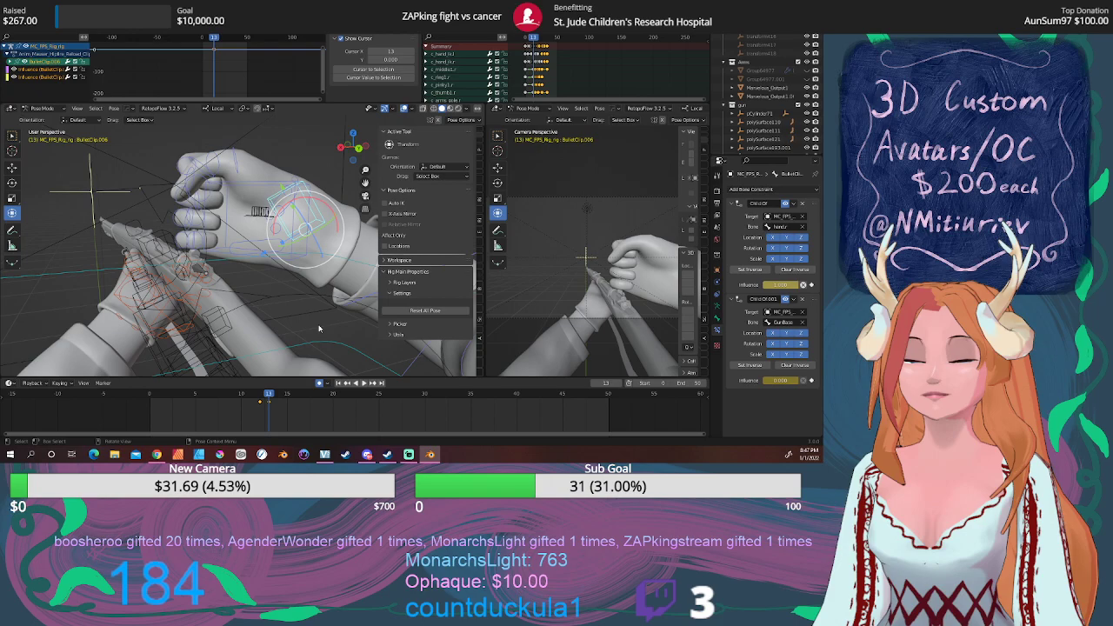
pyautogui.press('s')
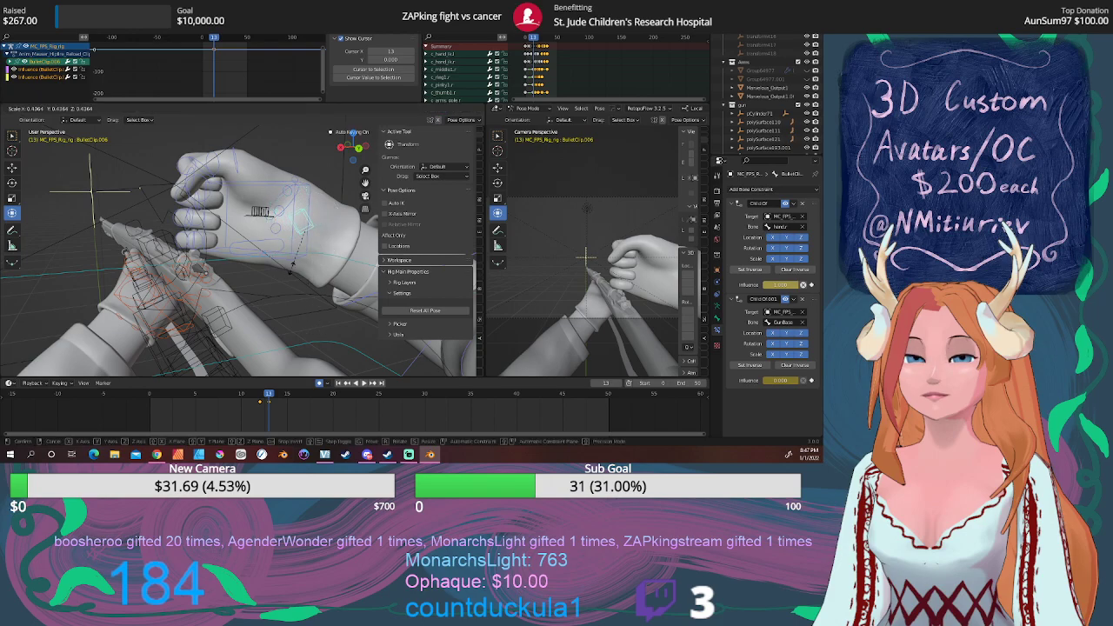
pyautogui.click(292, 273)
# Scrub through the reload animation to check how the bullet clip follows the hand.
pyautogui.press('space')
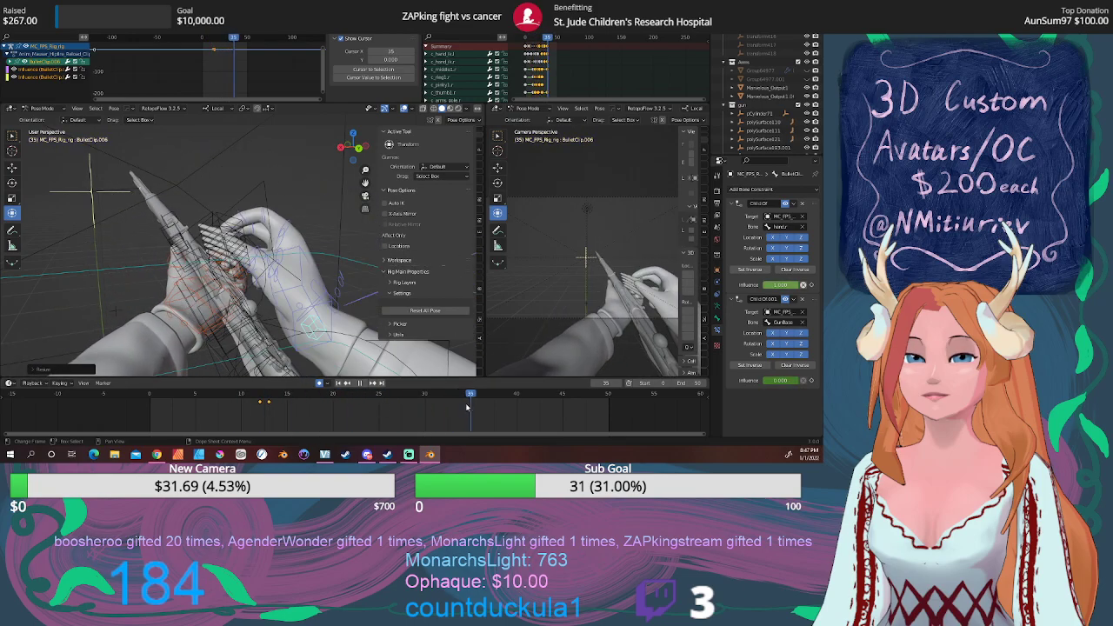
pyautogui.moveTo(464, 406); pyautogui.dragTo(252, 402)
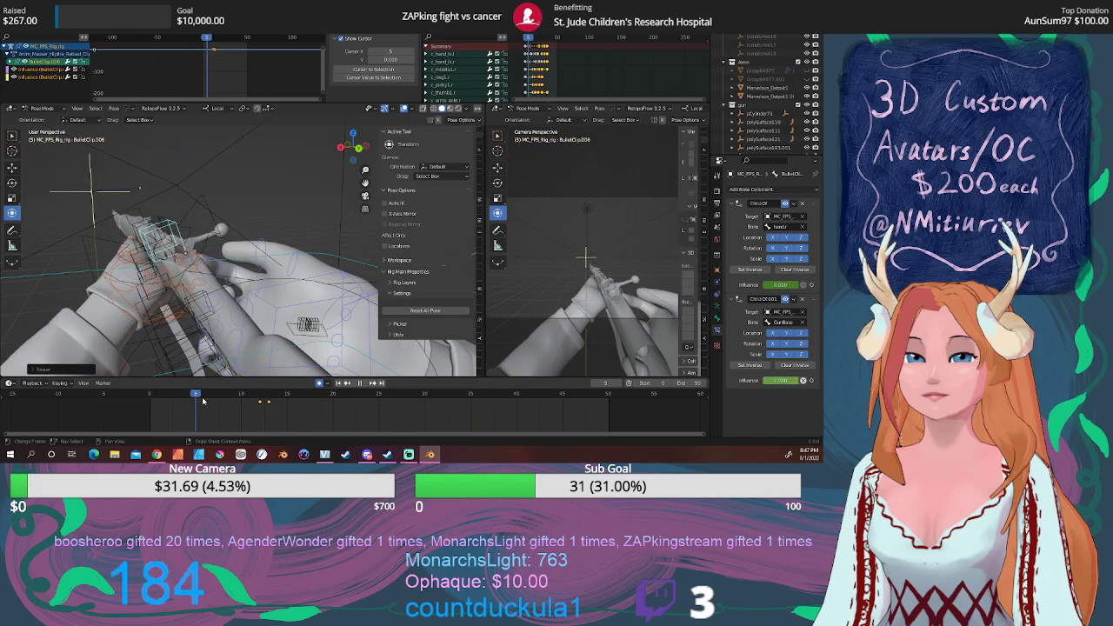
pyautogui.press('space')
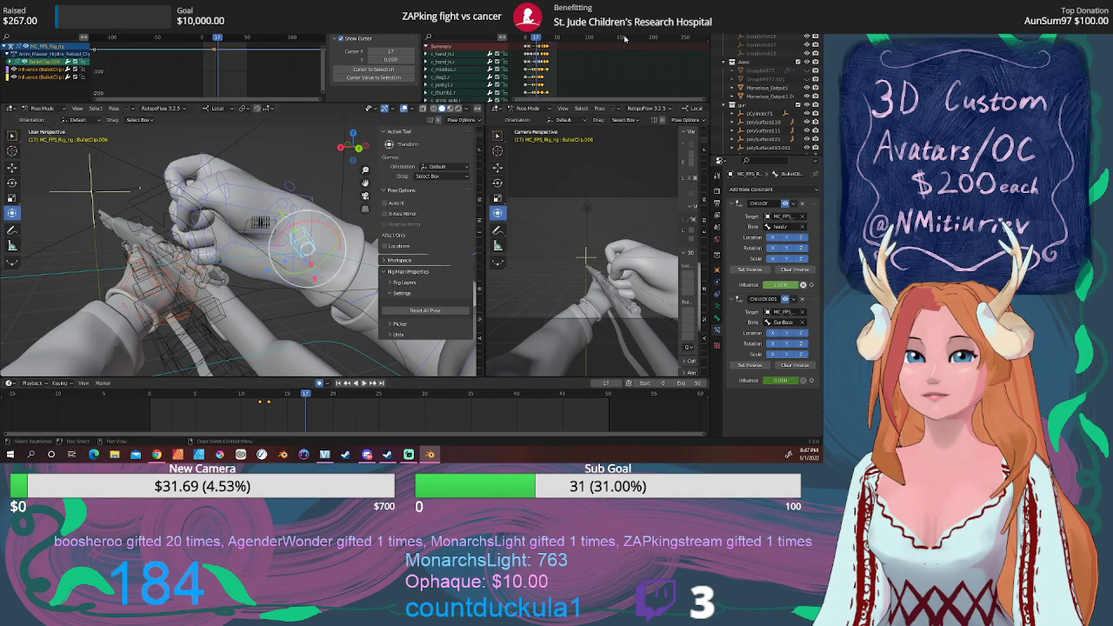
# In the Anim_Mauser_HipfireIdle.001 action, set BulletClip.006's second Child Of influence to 1.000, keyframe it at frame 0, and scrub to check.
pyautogui.click(604, 31)
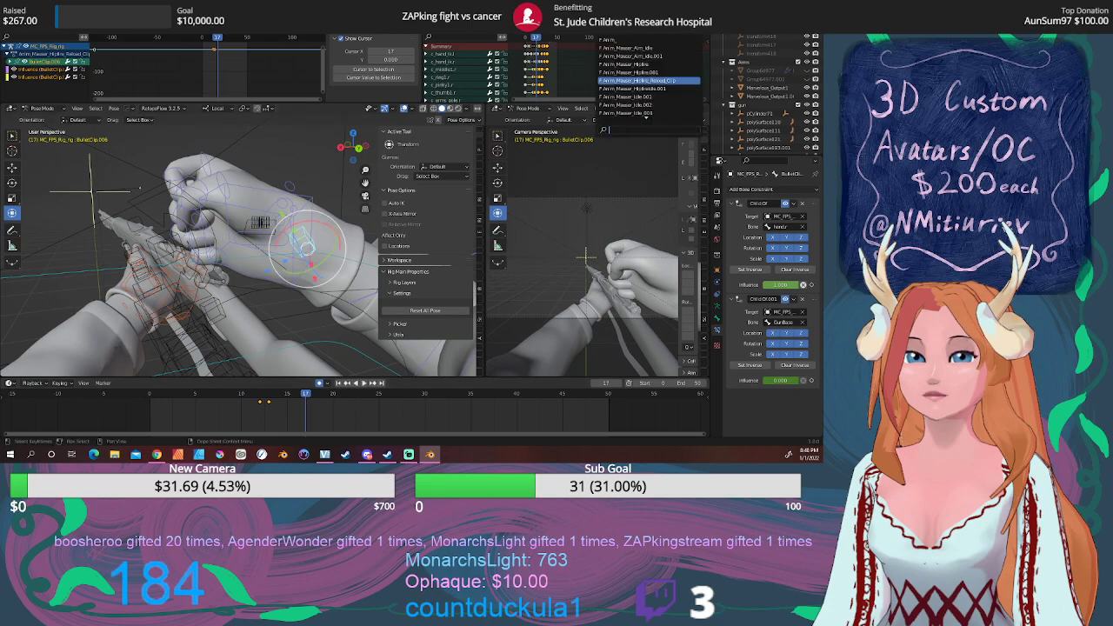
pyautogui.click(657, 87)
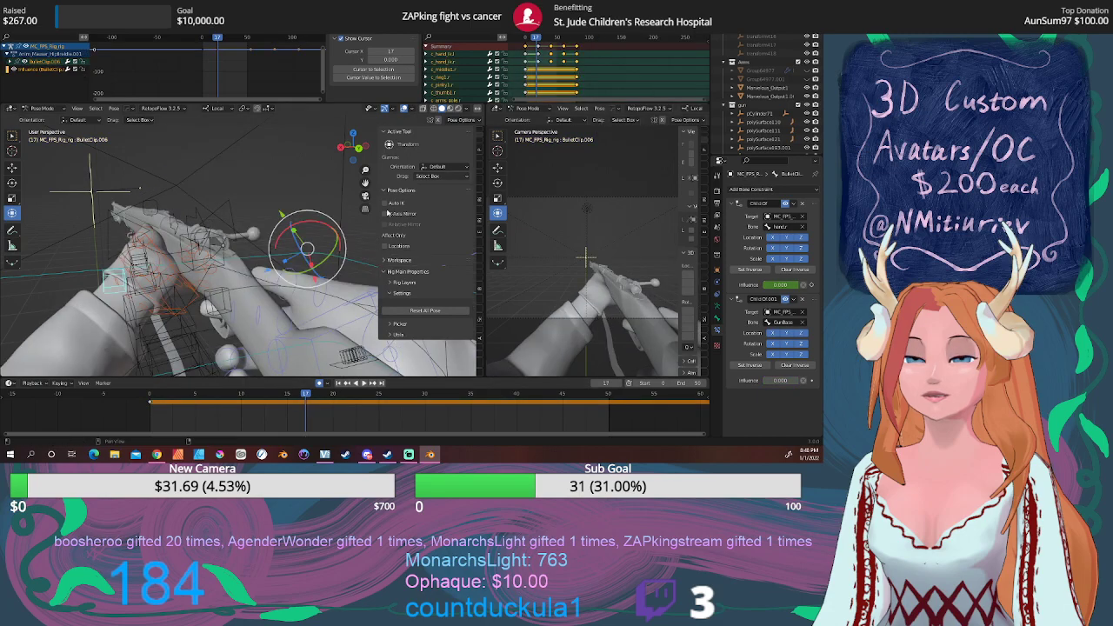
pyautogui.moveTo(250, 270); pyautogui.dragTo(329, 298, button='middle')
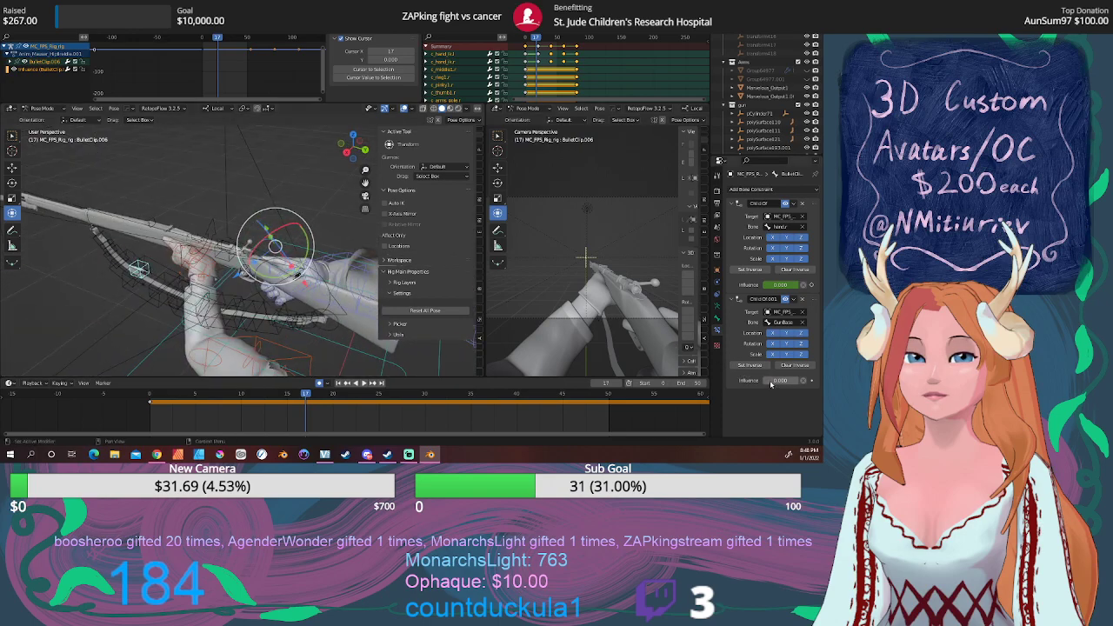
pyautogui.click(339, 383)
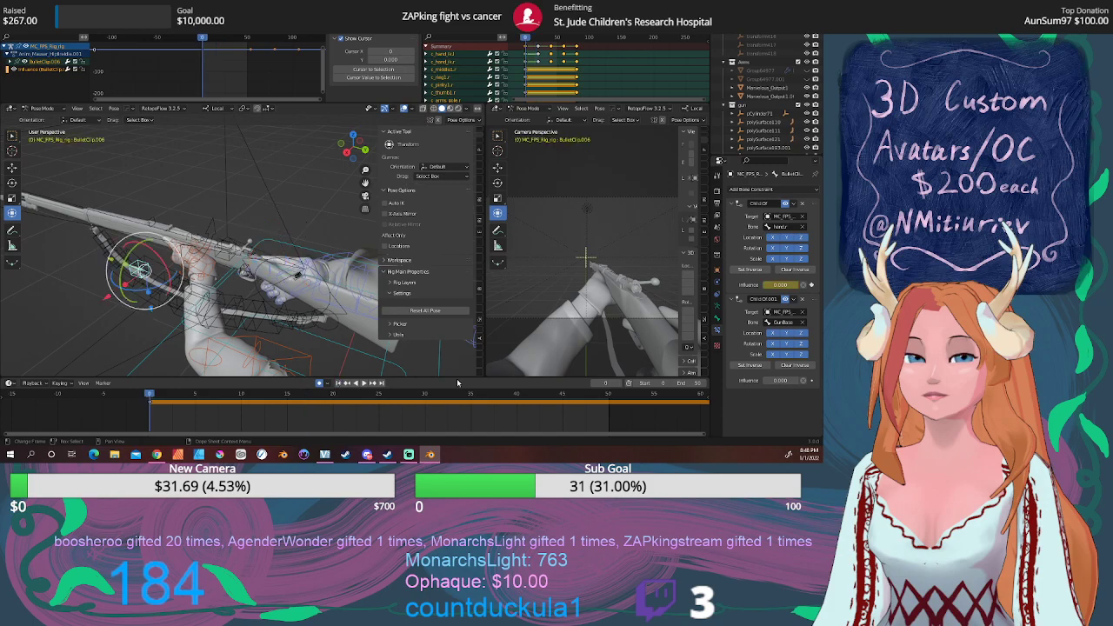
pyautogui.moveTo(780, 380); pyautogui.dragTo(804, 380)
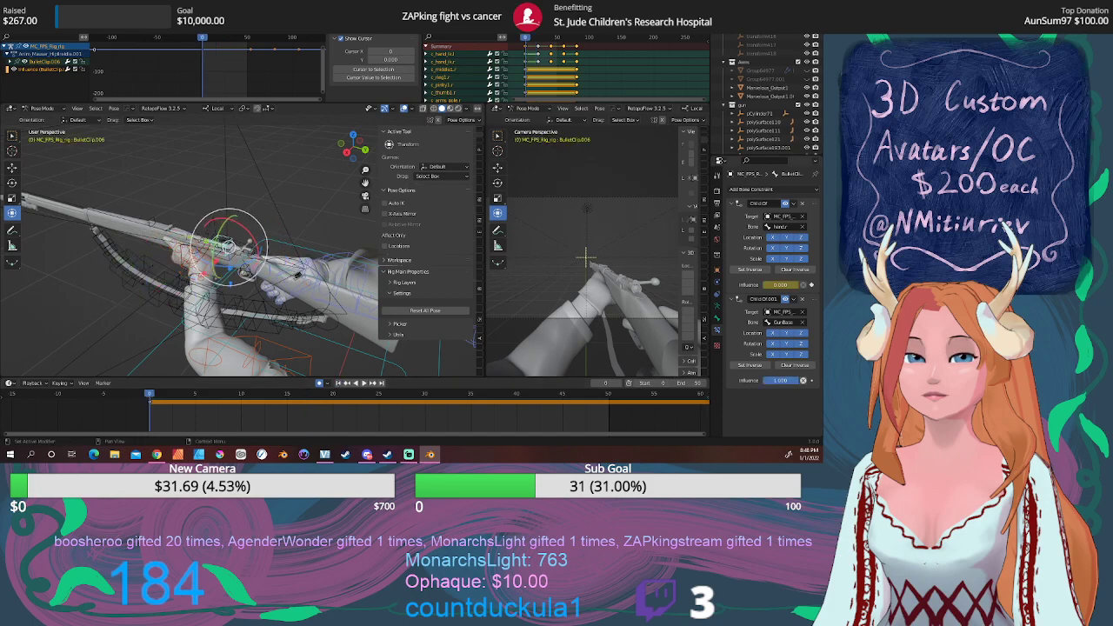
pyautogui.click(811, 381)
pyautogui.scroll(5, 338, 310)
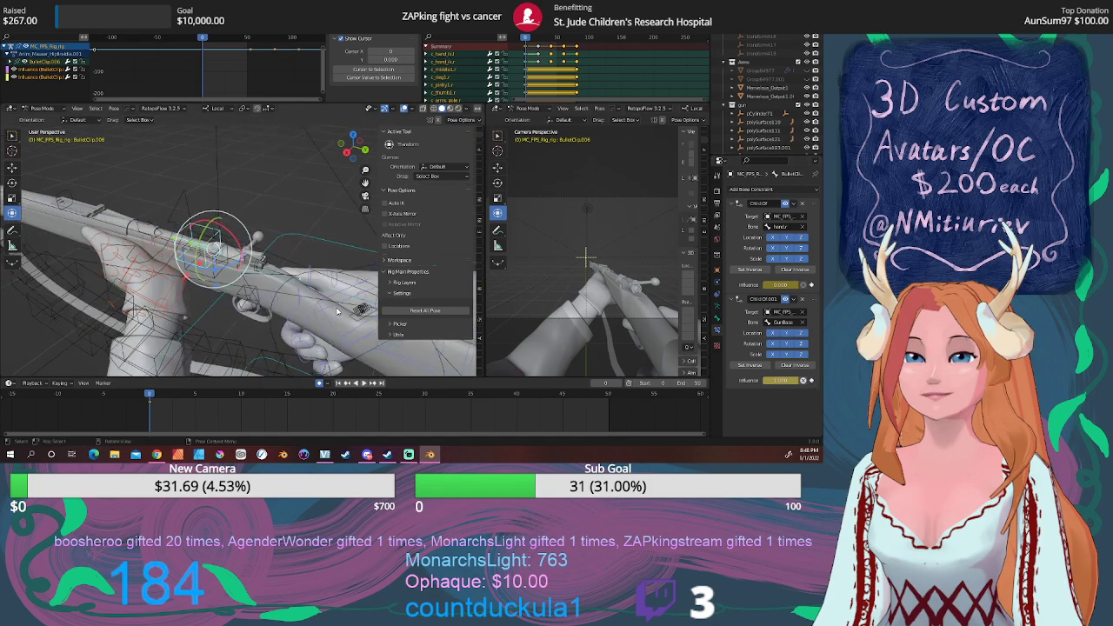
pyautogui.moveTo(160, 397); pyautogui.dragTo(518, 393)
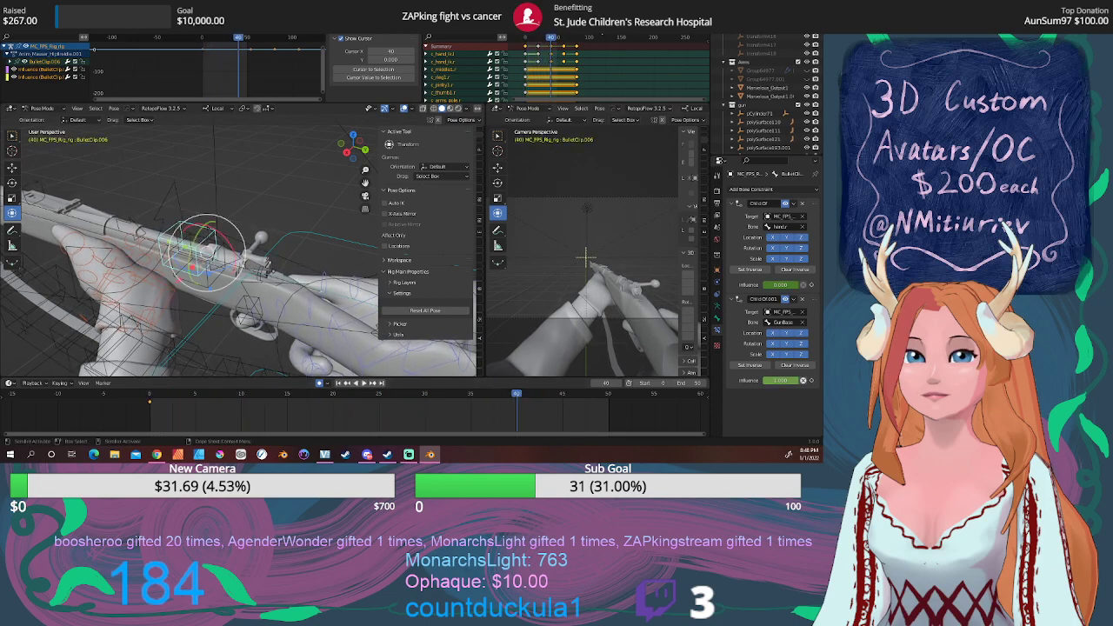
# In the Anim_Mauser_Hipfire.001 action, keyframe the second Child Of influence of BulletClip.006 at 1.000 on frame 0.
pyautogui.click(602, 35)
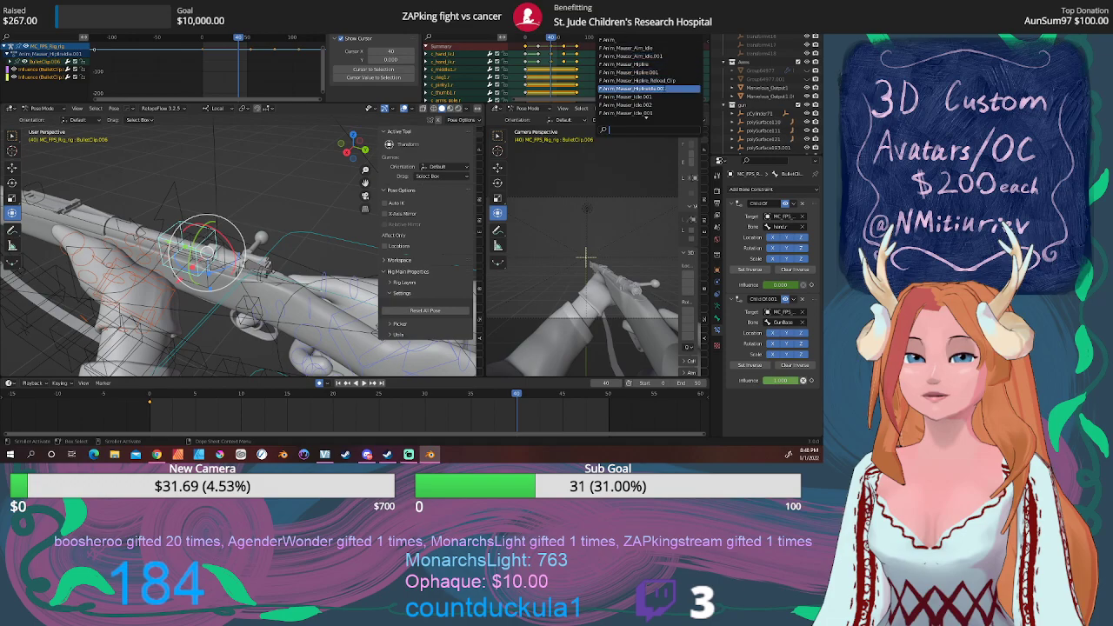
pyautogui.click(662, 78)
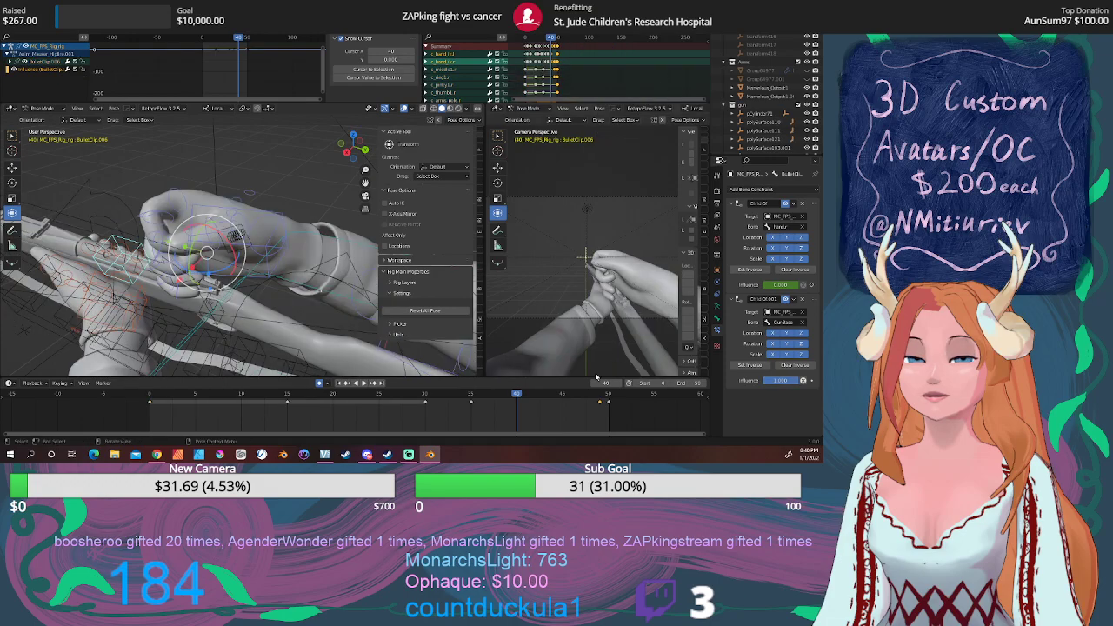
pyautogui.moveTo(514, 396); pyautogui.dragTo(147, 395)
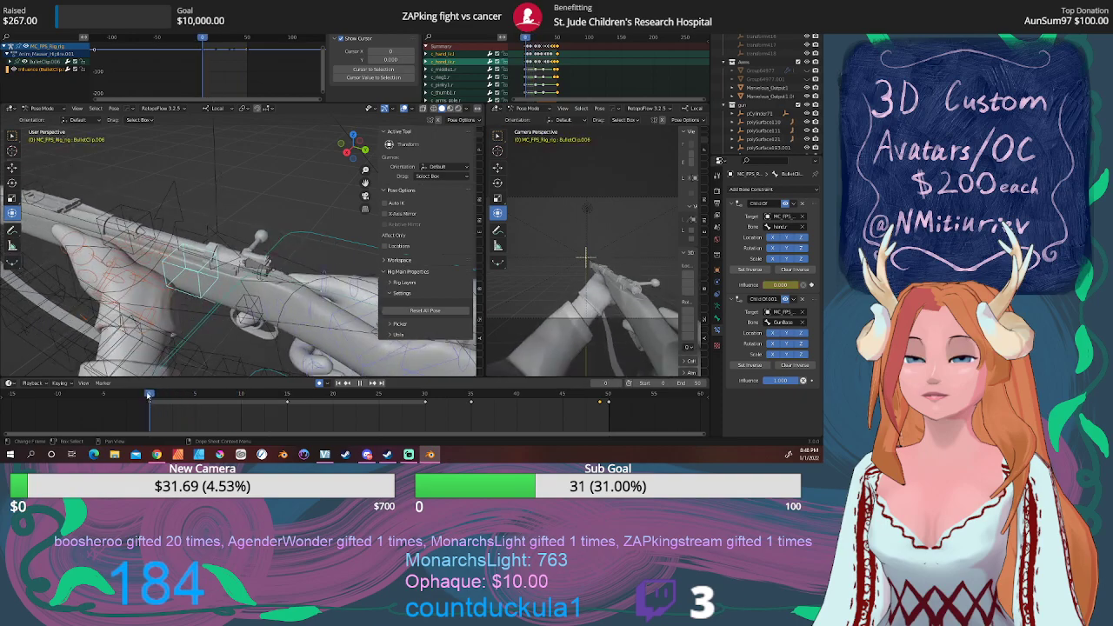
pyautogui.click(811, 382)
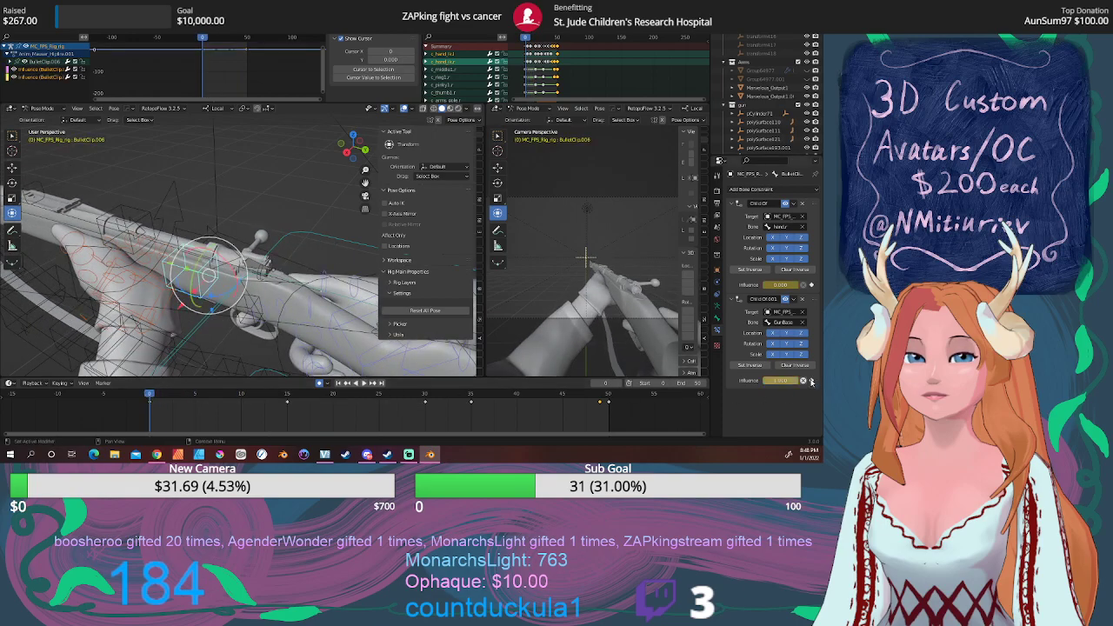
# Play back the hipfire animation to check the bullet clip, and save the file.
pyautogui.click(364, 385)
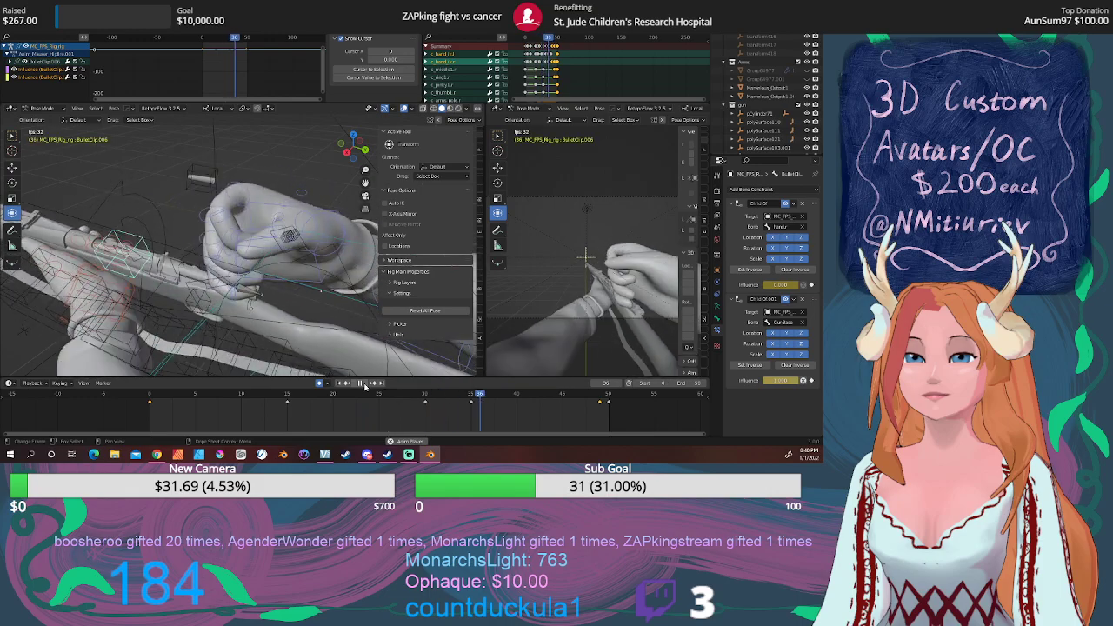
pyautogui.press('Escape')
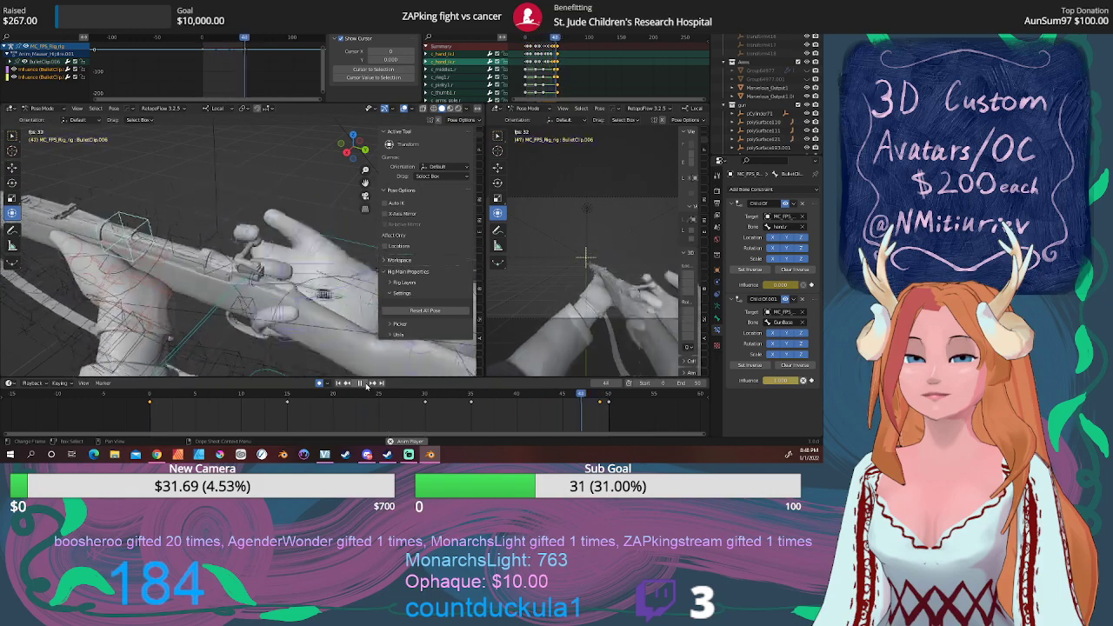
pyautogui.click(19, 15)
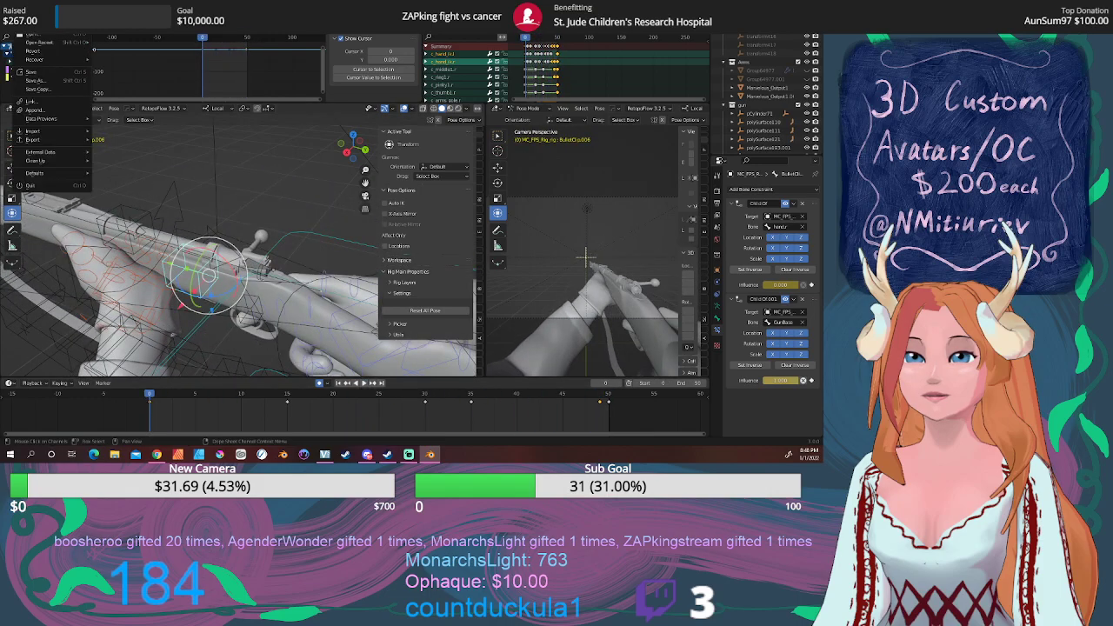
pyautogui.click(40, 74)
# Switch to the Anim_Mauser_Hipfire_Reload_Clip action and preview it up to frame 36.
pyautogui.click(600, 35)
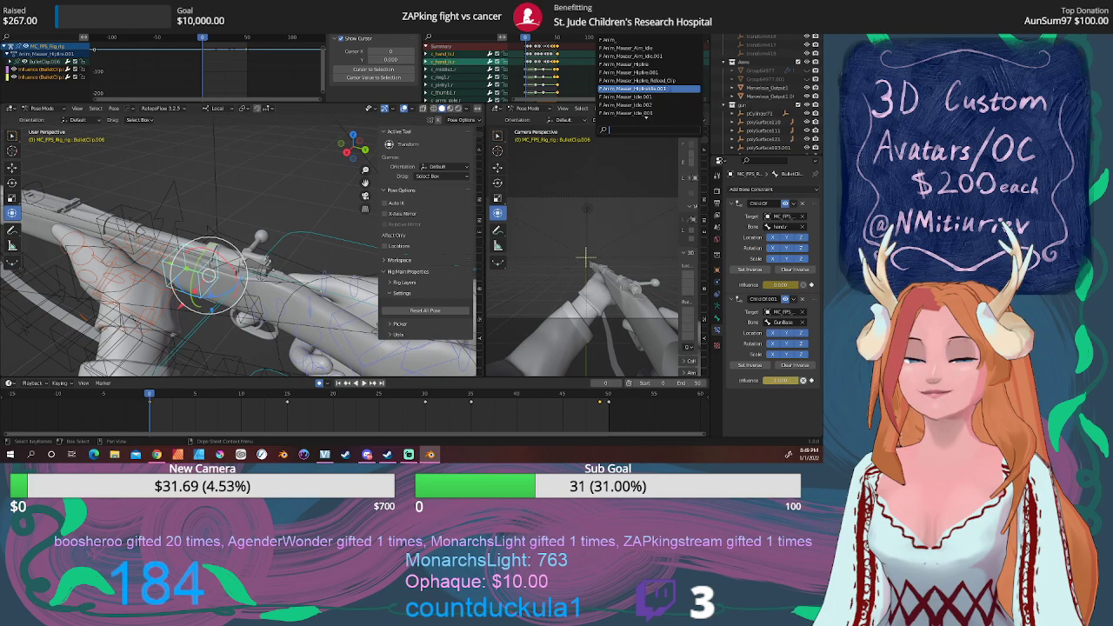
pyautogui.click(673, 82)
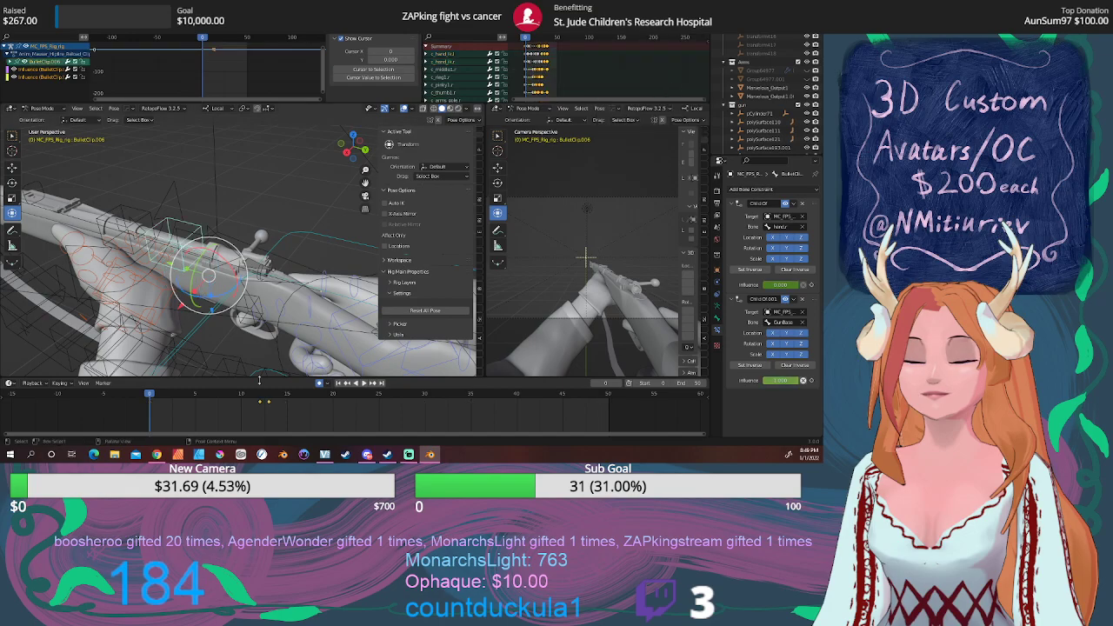
pyautogui.press('space')
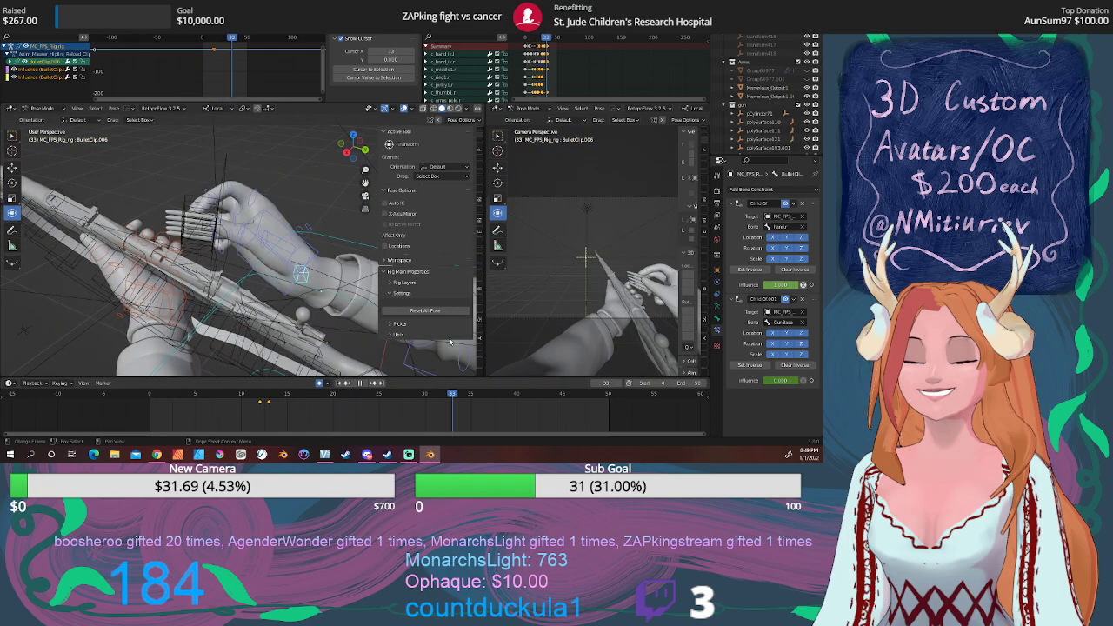
pyautogui.press('space')
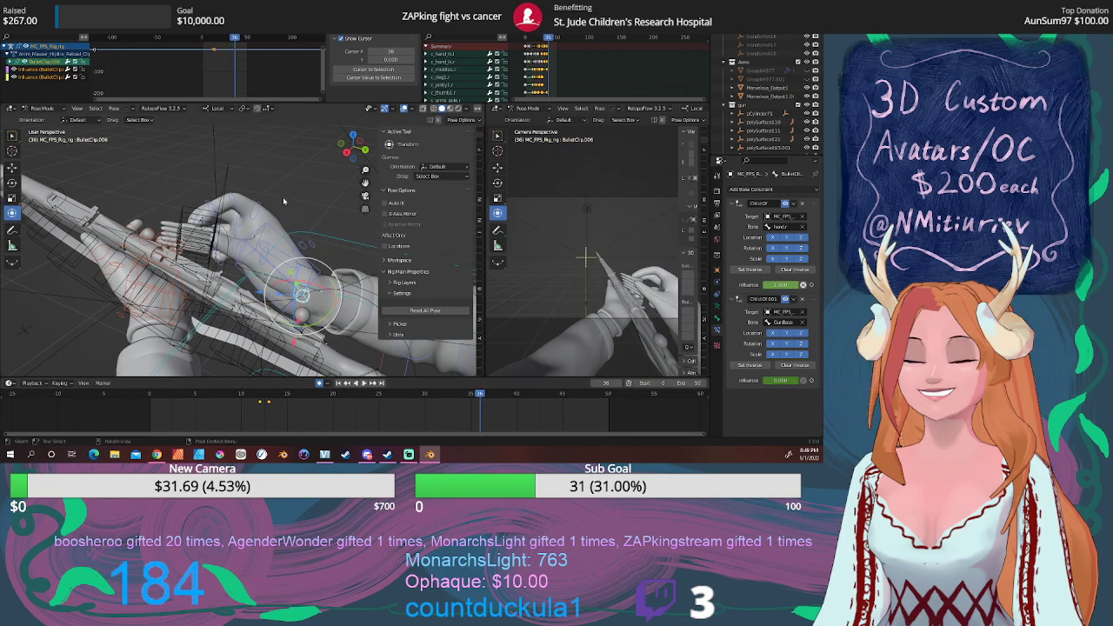
# At frame 38 of the reload, move the right-hand control c_hand_ik.r about 0.021 m sideways in top view.
pyautogui.click(318, 277)
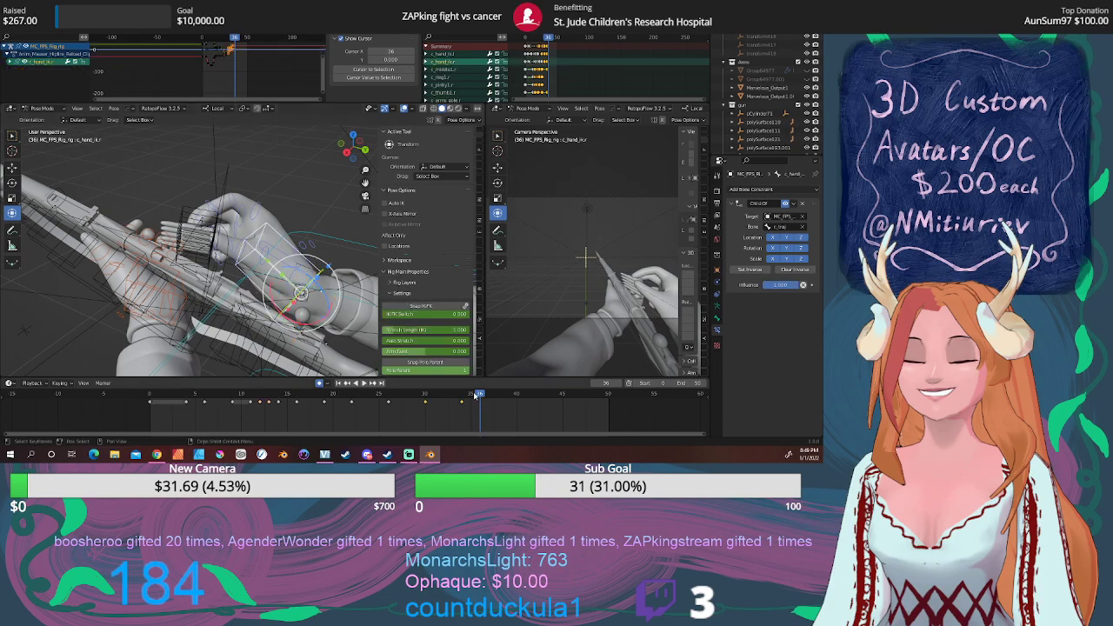
pyautogui.press('space')
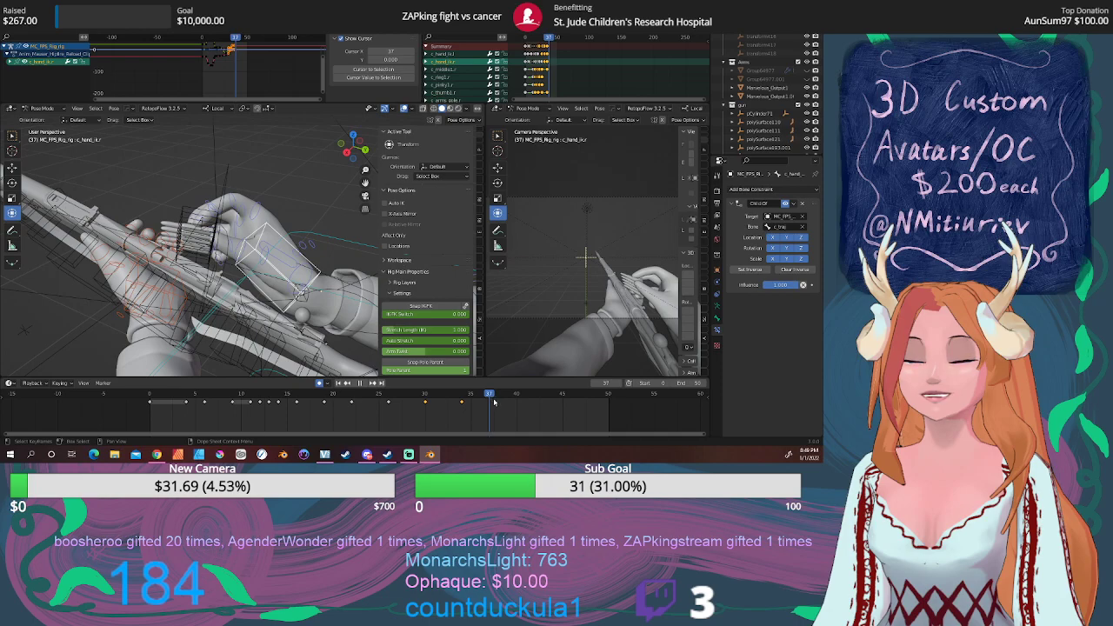
pyautogui.click(464, 404)
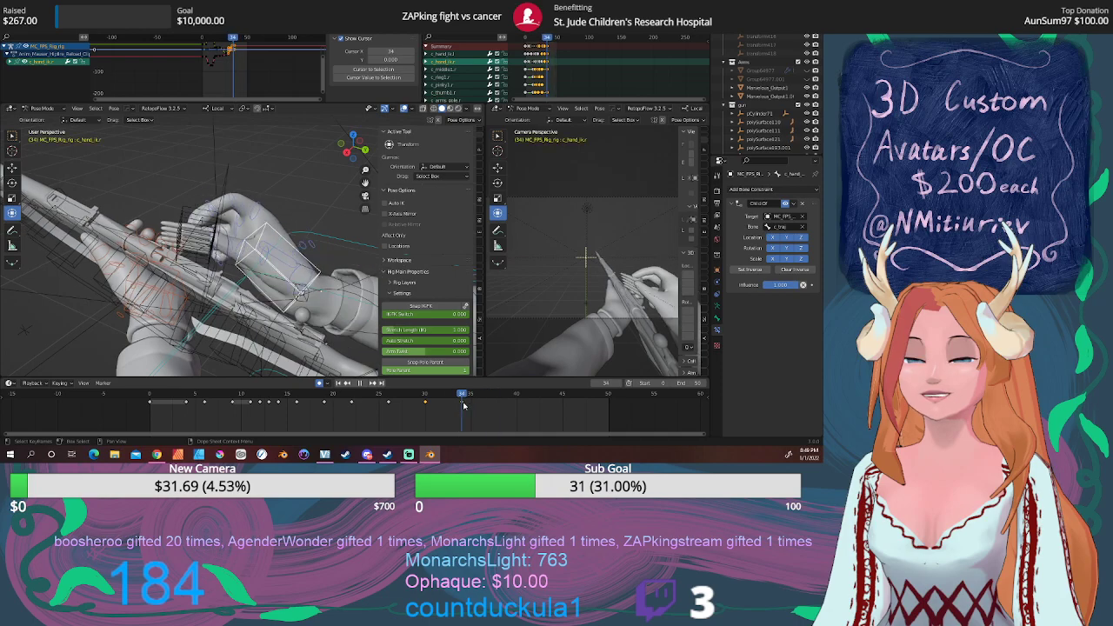
pyautogui.moveTo(460, 403); pyautogui.dragTo(500, 406)
pyautogui.scroll(3, 498, 409)
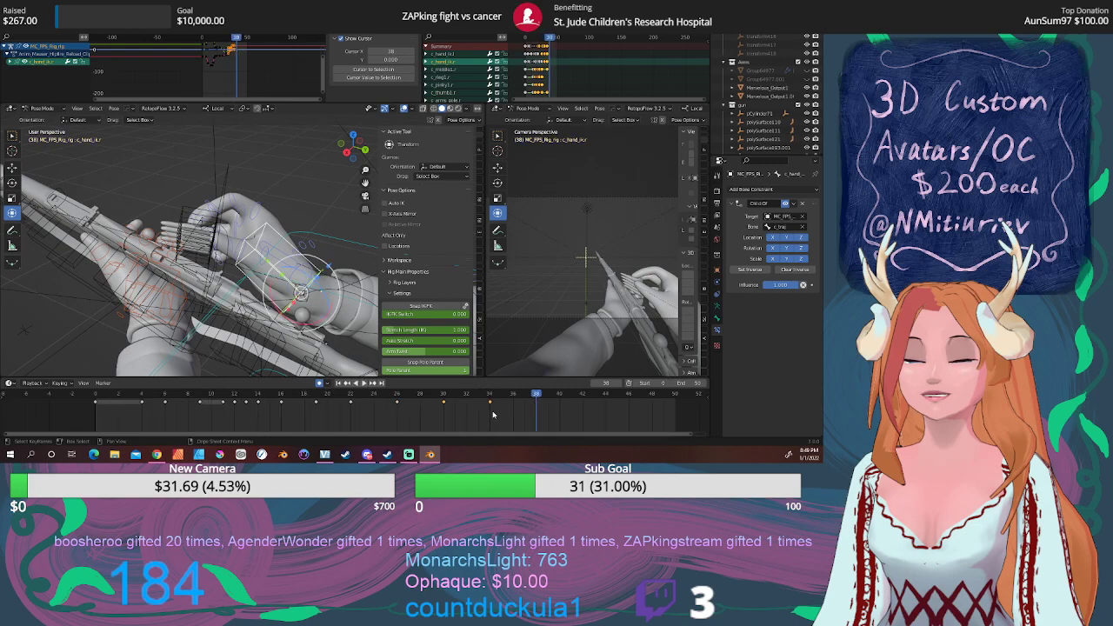
pyautogui.moveTo(492, 414); pyautogui.dragTo(407, 412, button='middle')
pyautogui.scroll(1, 359, 418)
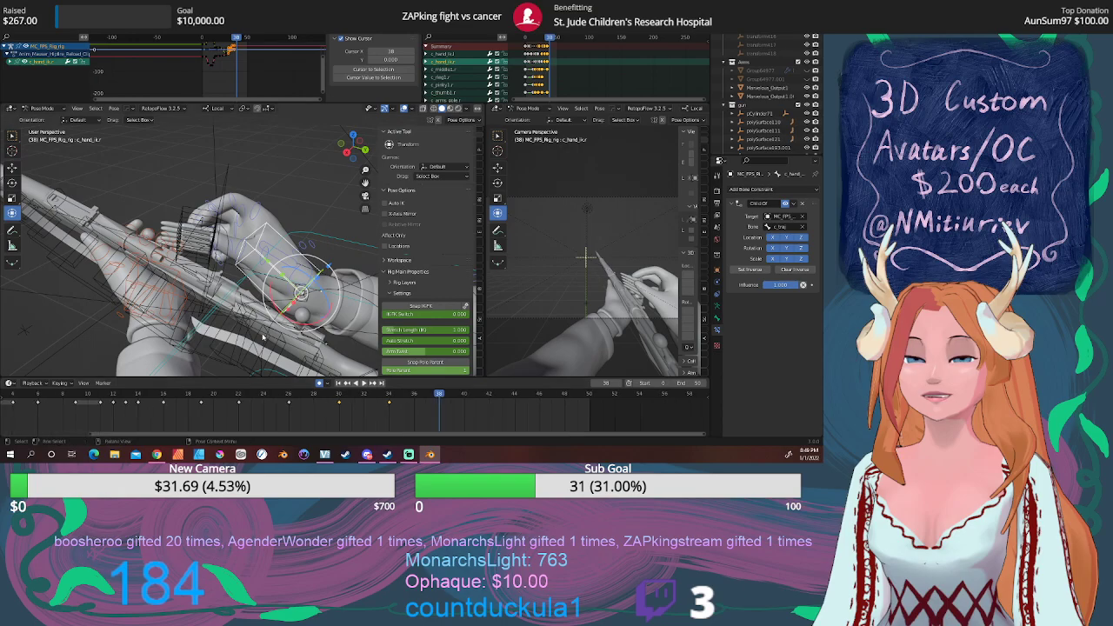
pyautogui.moveTo(262, 338); pyautogui.dragTo(267, 304, button='middle')
pyautogui.press('KP_7')
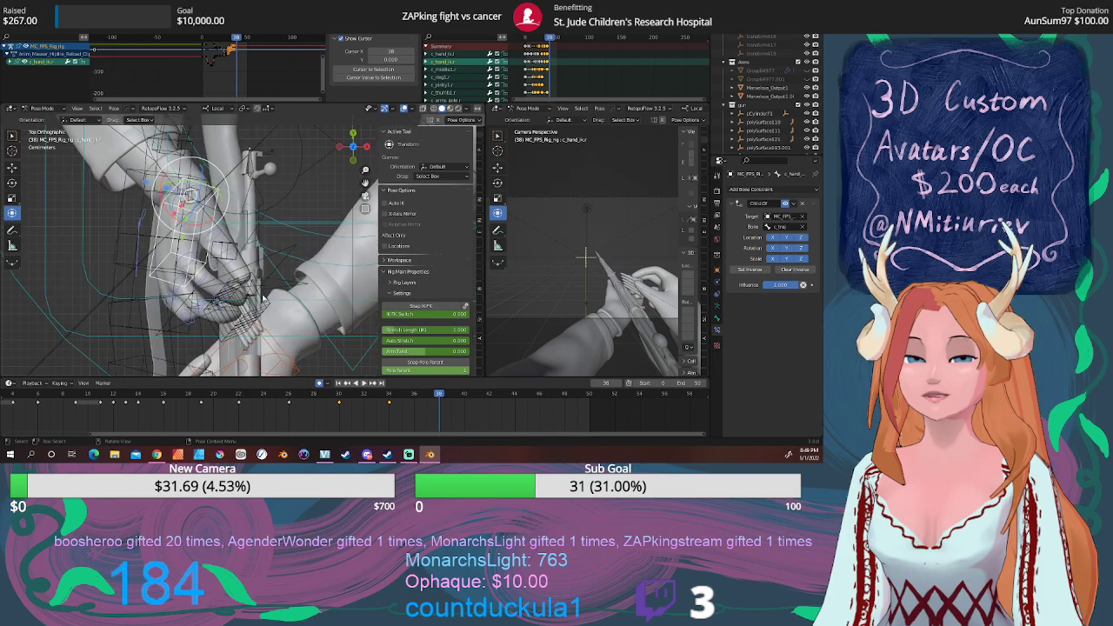
pyautogui.press('g')
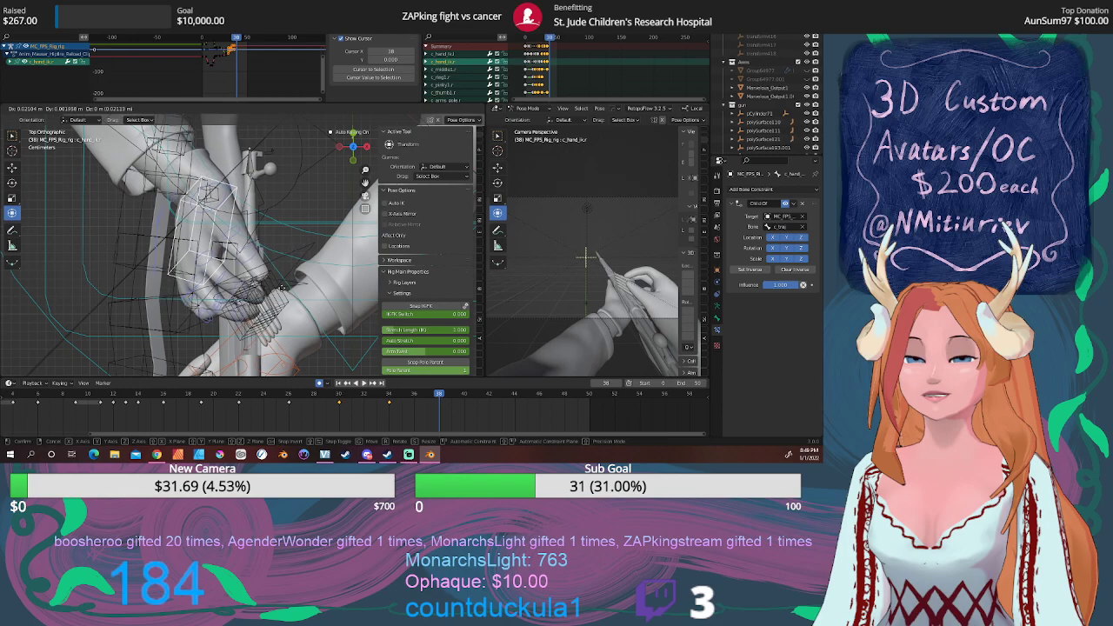
pyautogui.click(281, 292)
# Scrub around frames 37 and 38 to check the hand movement, and rotate c_hand_ik.r locally at frame 38.
pyautogui.moveTo(258, 301); pyautogui.dragTo(295, 297, button='middle')
pyautogui.scroll(2, 295, 297)
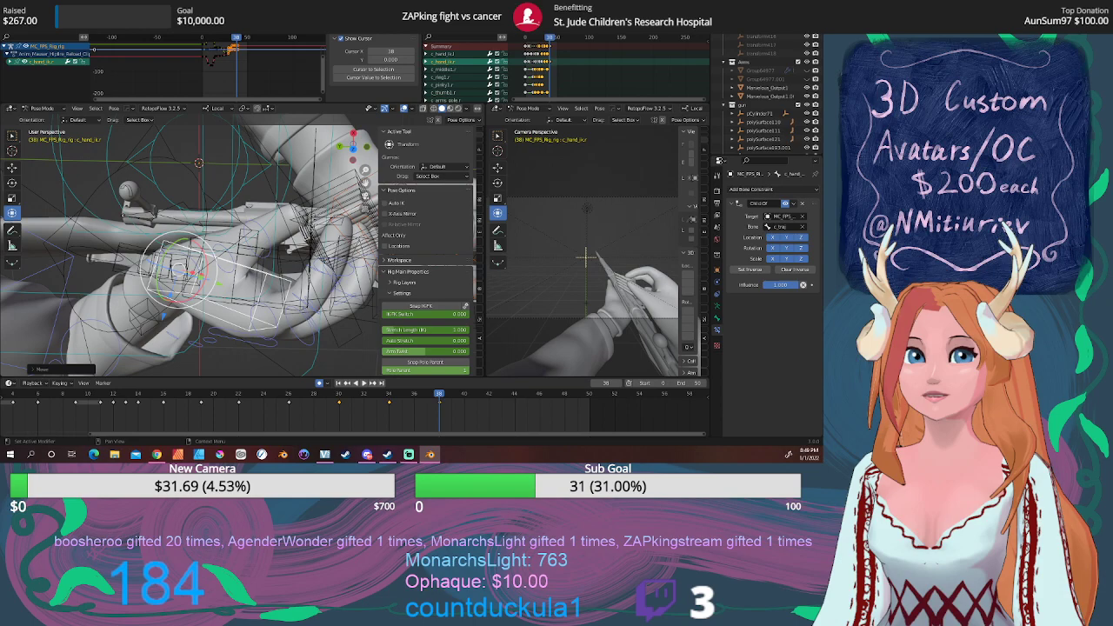
pyautogui.hotkey('alt', 'Tab')
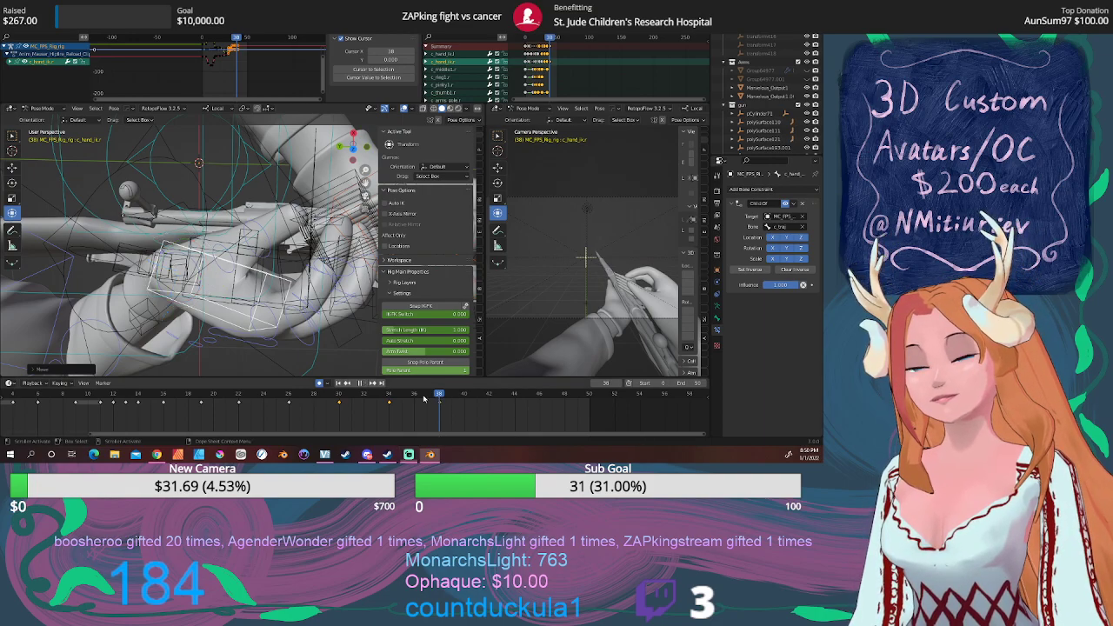
pyautogui.press('space')
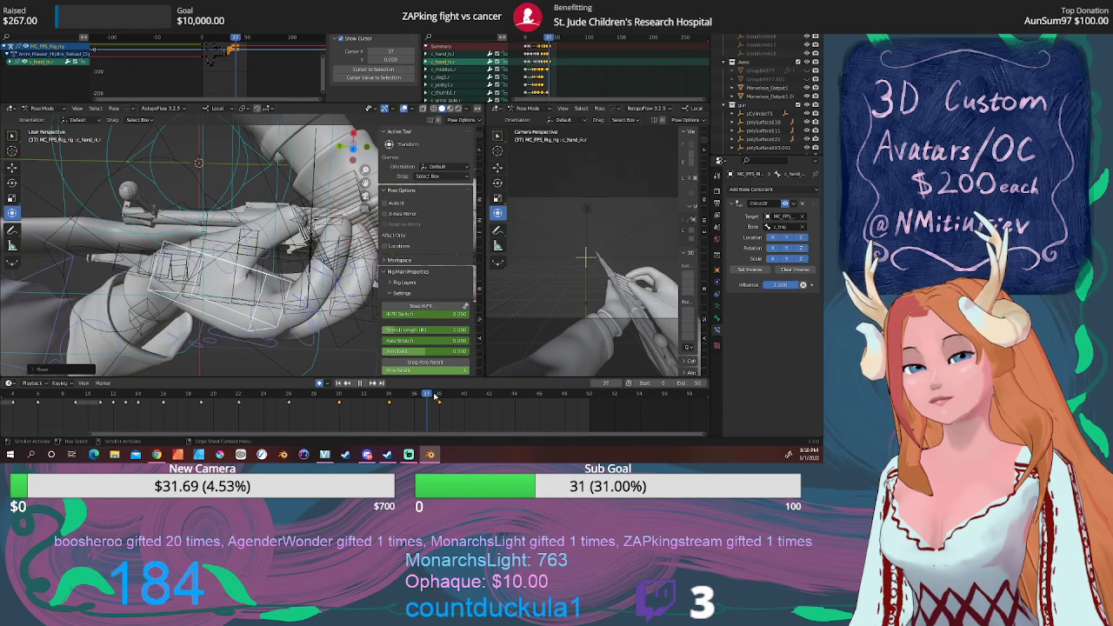
pyautogui.press('space')
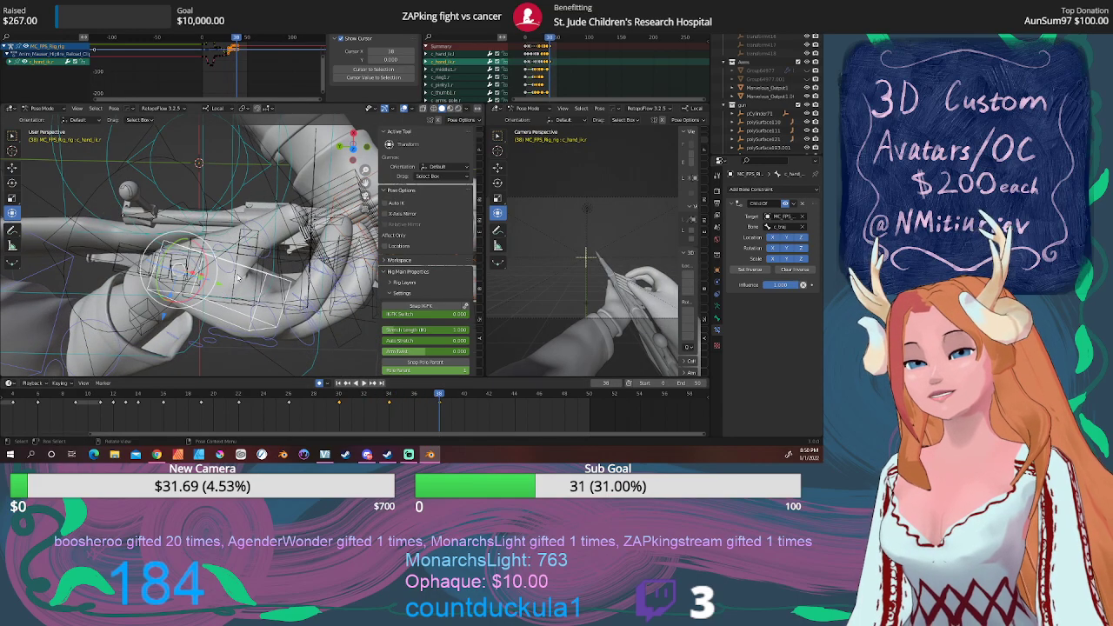
pyautogui.moveTo(239, 264); pyautogui.dragTo(192, 196, button='middle')
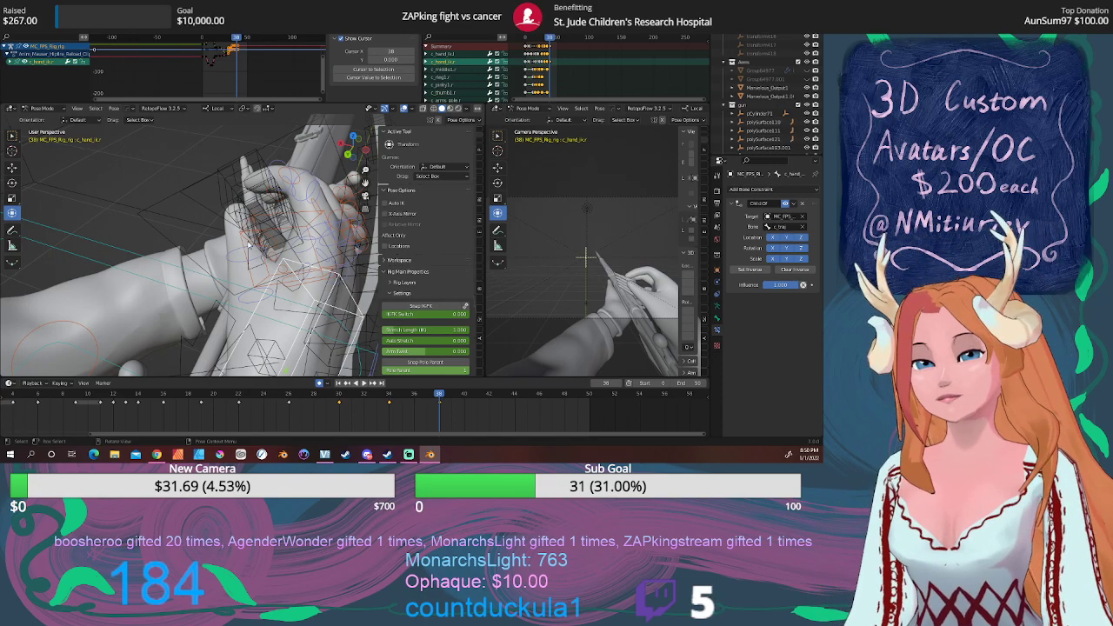
pyautogui.moveTo(191, 191); pyautogui.dragTo(302, 247, button='middle')
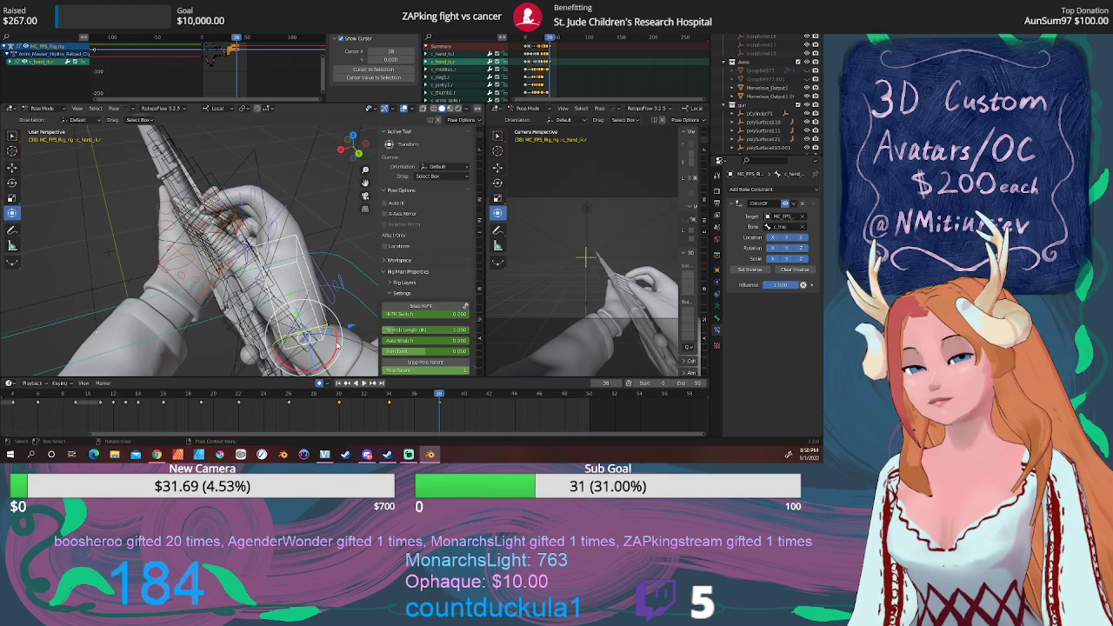
pyautogui.press('r')
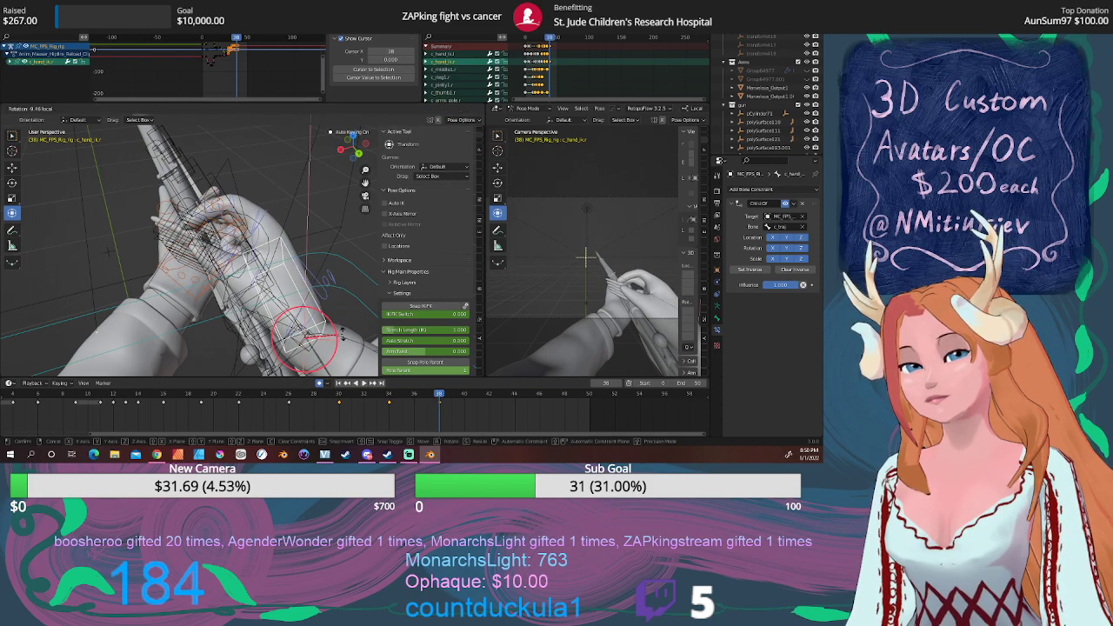
pyautogui.click(341, 334)
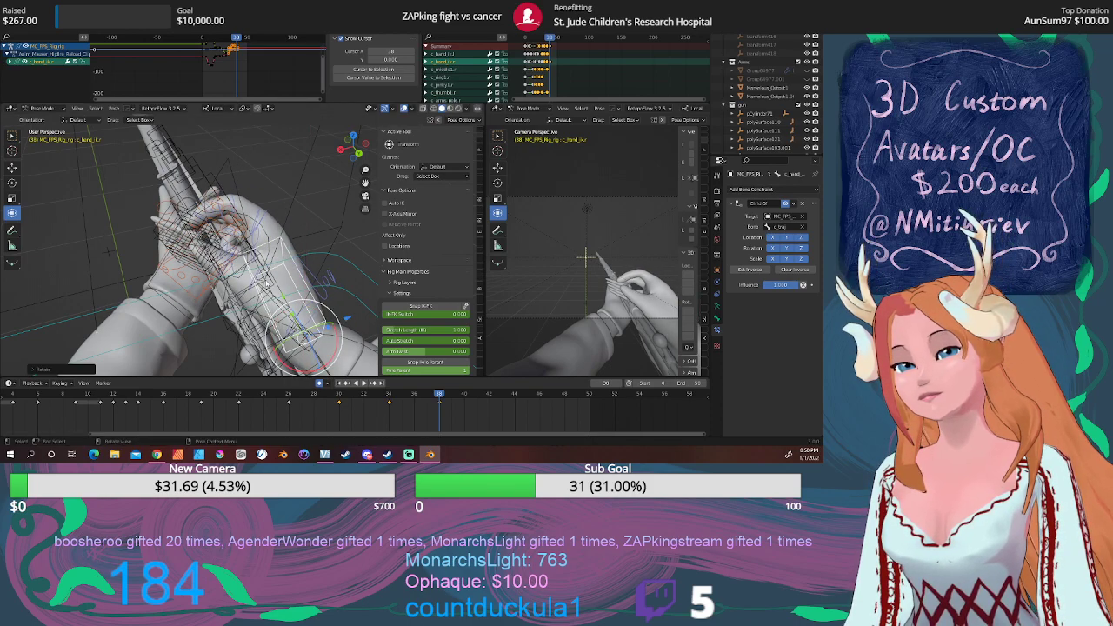
# Move BulletClipBase about 0.022 m along its local X axis at frame 38, and rotate it within the right hand's grip.
pyautogui.click(237, 195)
pyautogui.moveTo(238, 195); pyautogui.dragTo(233, 225, button='middle')
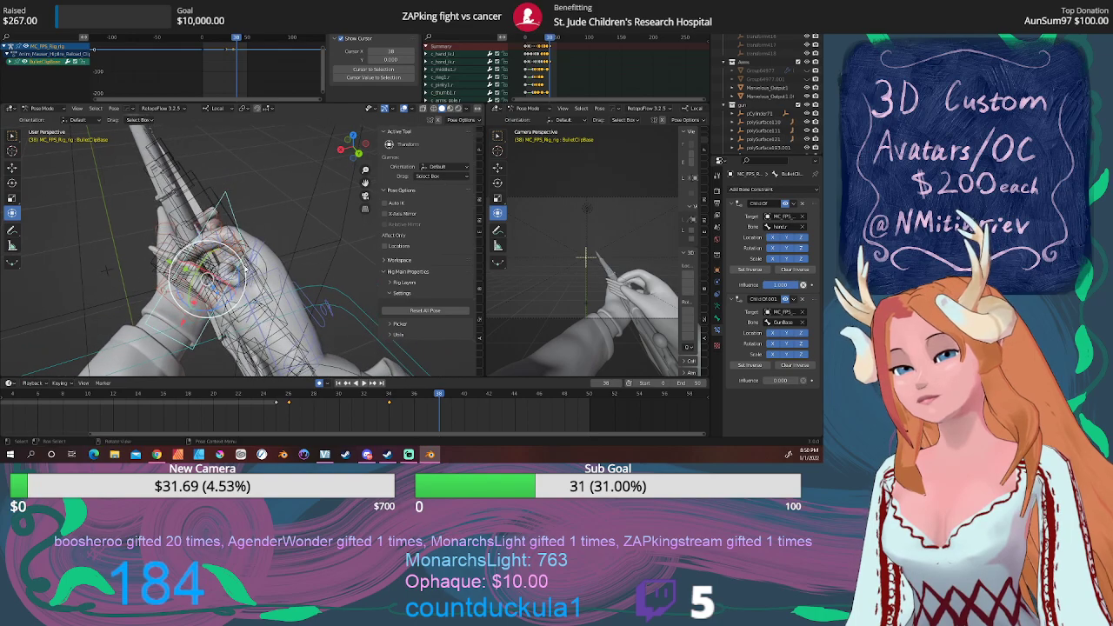
pyautogui.press('g')
pyautogui.press('x')
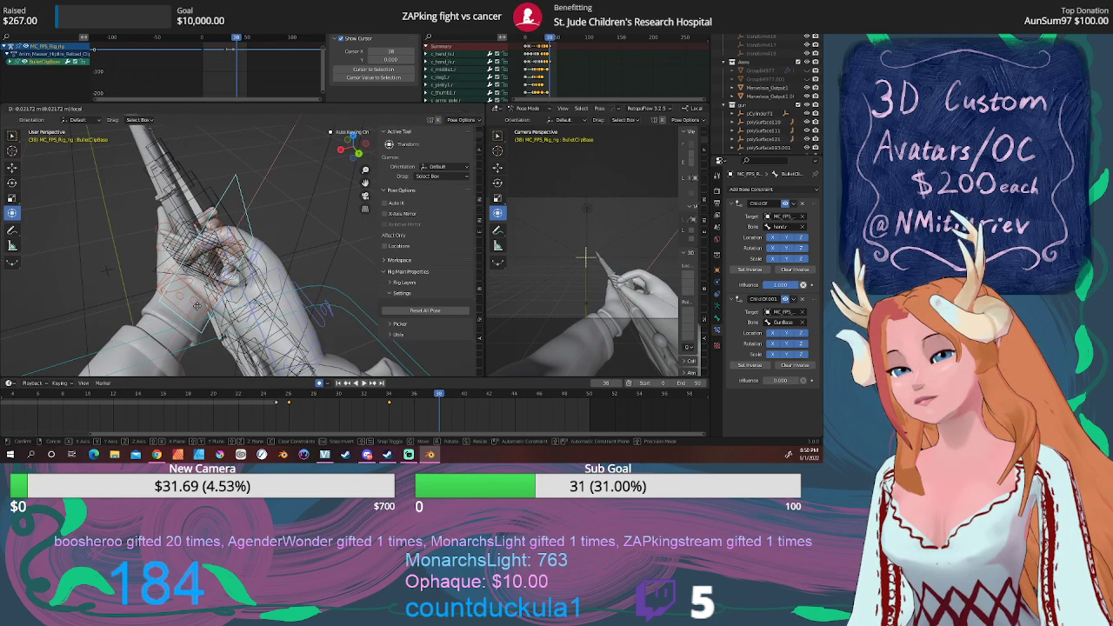
pyautogui.click(199, 304)
pyautogui.moveTo(199, 305); pyautogui.dragTo(253, 272, button='middle')
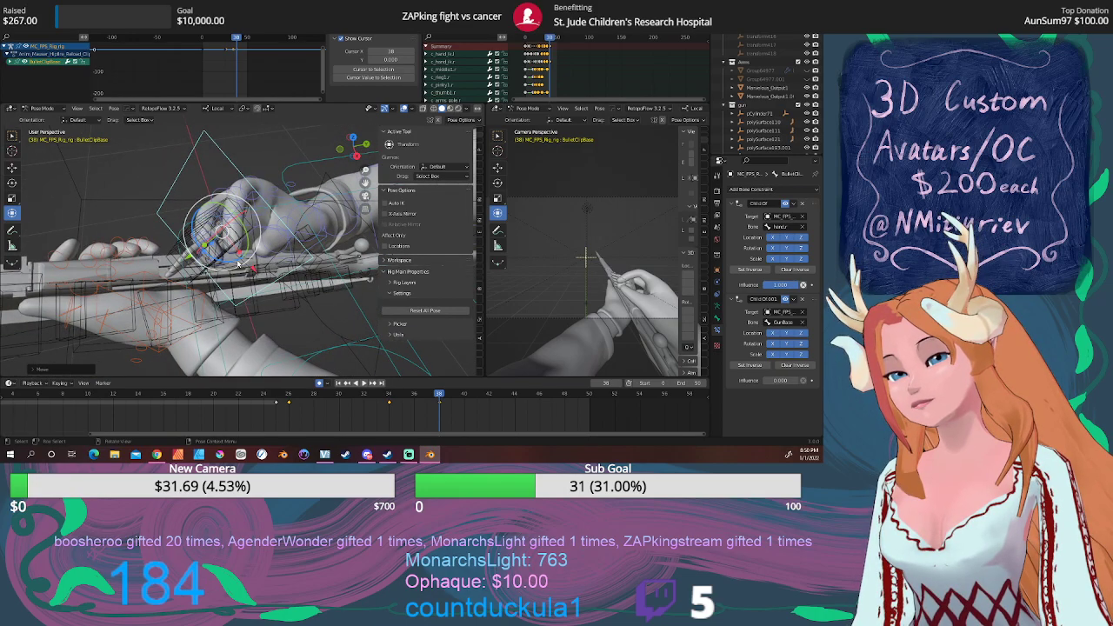
pyautogui.press('r')
pyautogui.click(213, 265)
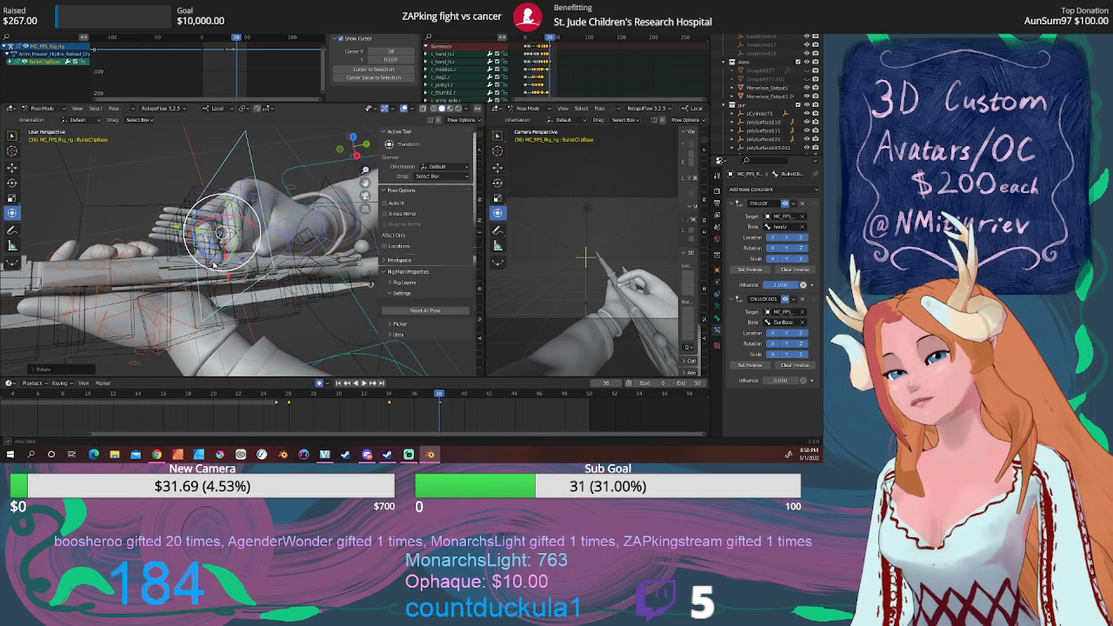
# In right orthographic view, rotate BulletClipBase and move it about 0.027 m back into the fingers.
pyautogui.keyDown('alt'); pyautogui.moveTo(213, 263); pyautogui.dragTo(214, 226, button='middle'); pyautogui.keyUp('alt')
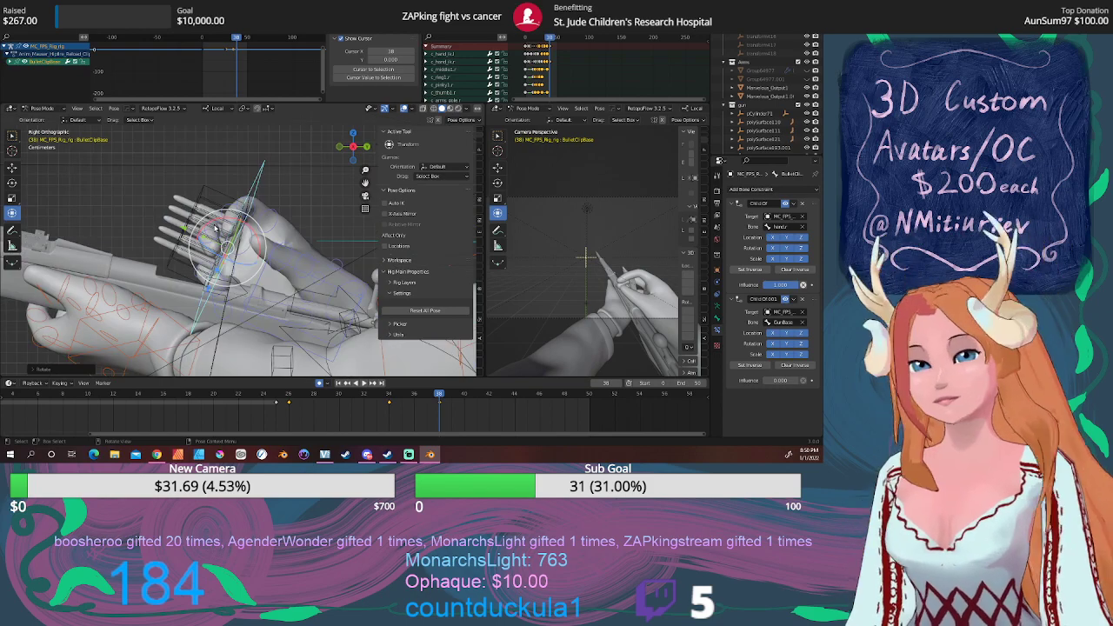
pyautogui.press('r')
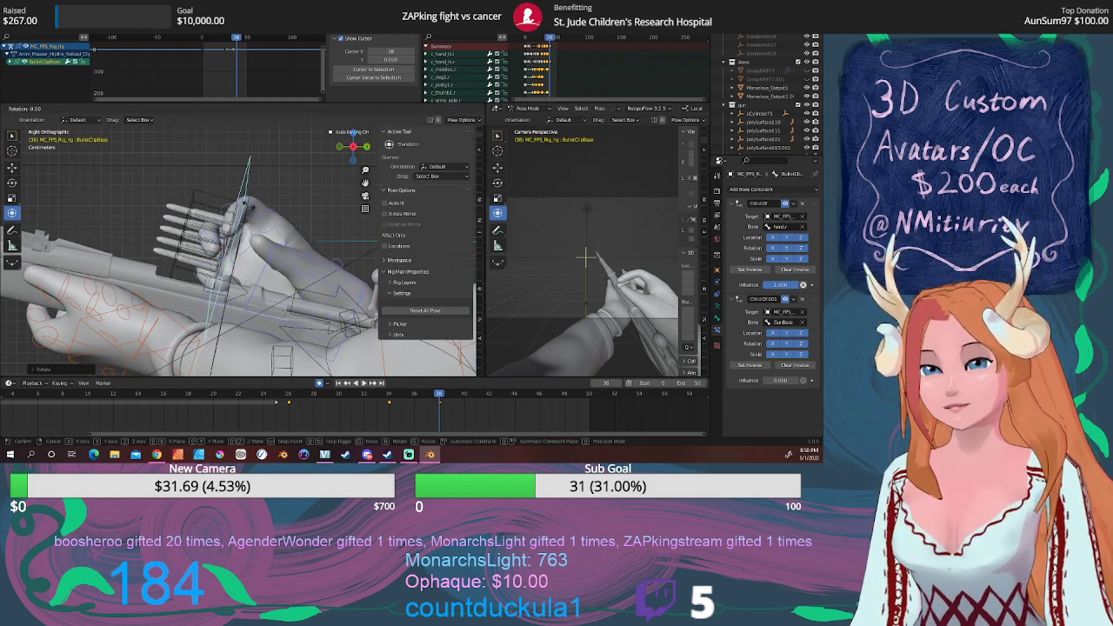
pyautogui.press('g')
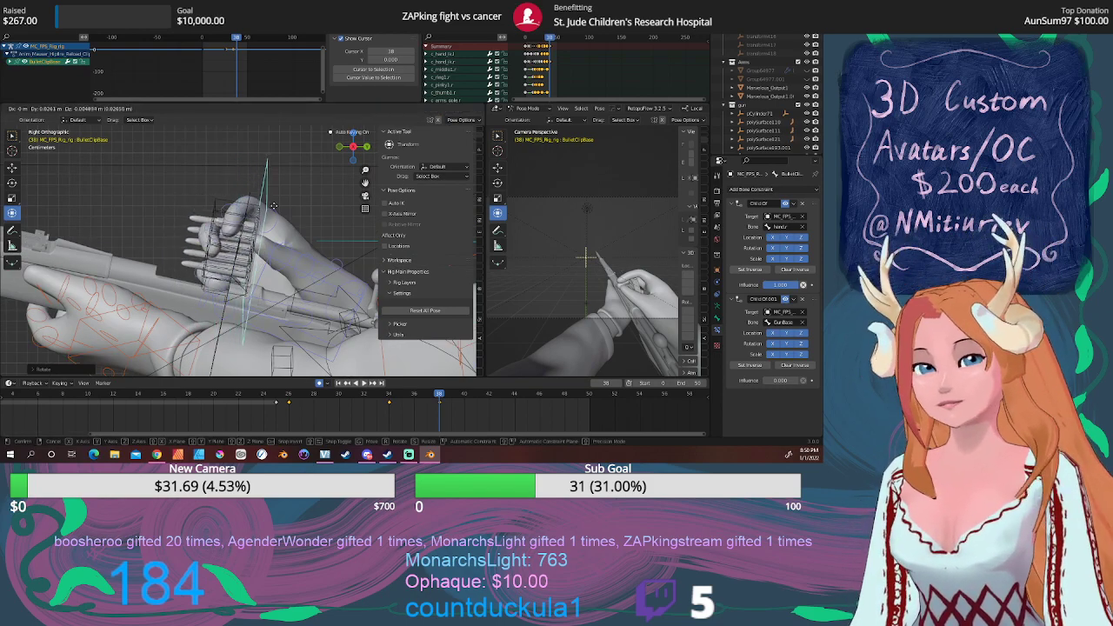
pyautogui.click(275, 206)
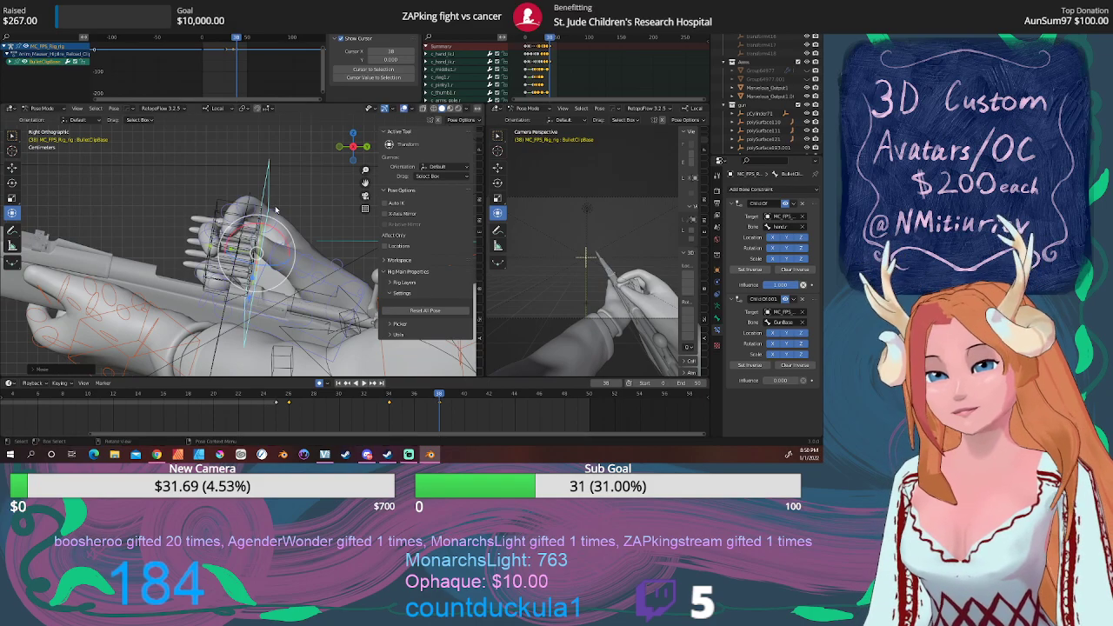
# Refine BulletClipBase at frame 38 by rotating it about a local axis, repositioning it and rotating it again between the fingers.
pyautogui.moveTo(268, 231); pyautogui.dragTo(241, 235, button='middle')
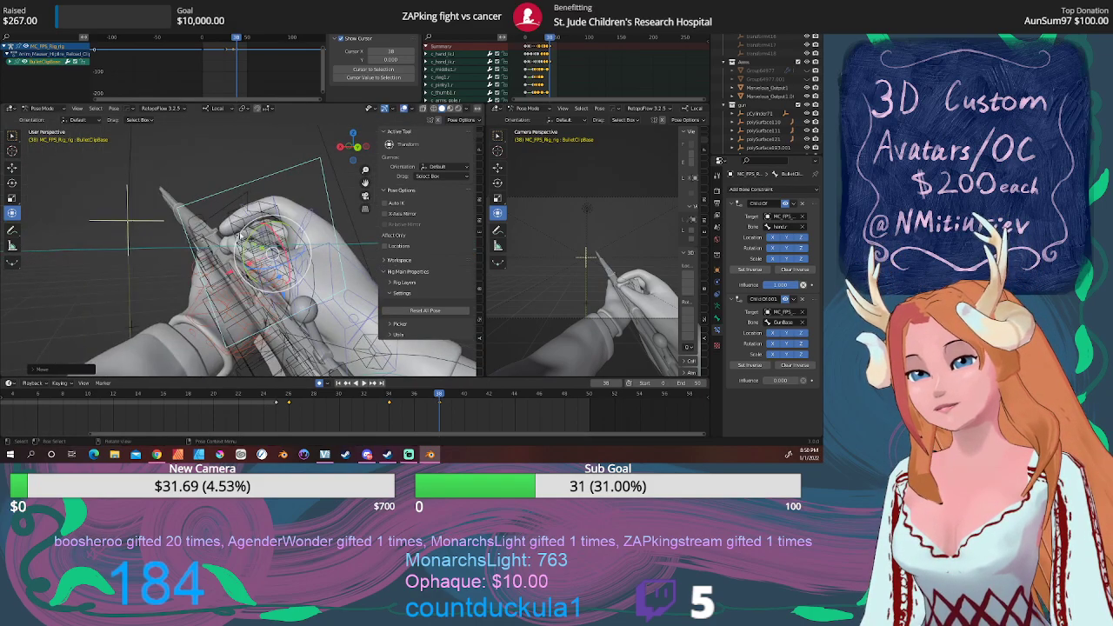
pyautogui.press('r')
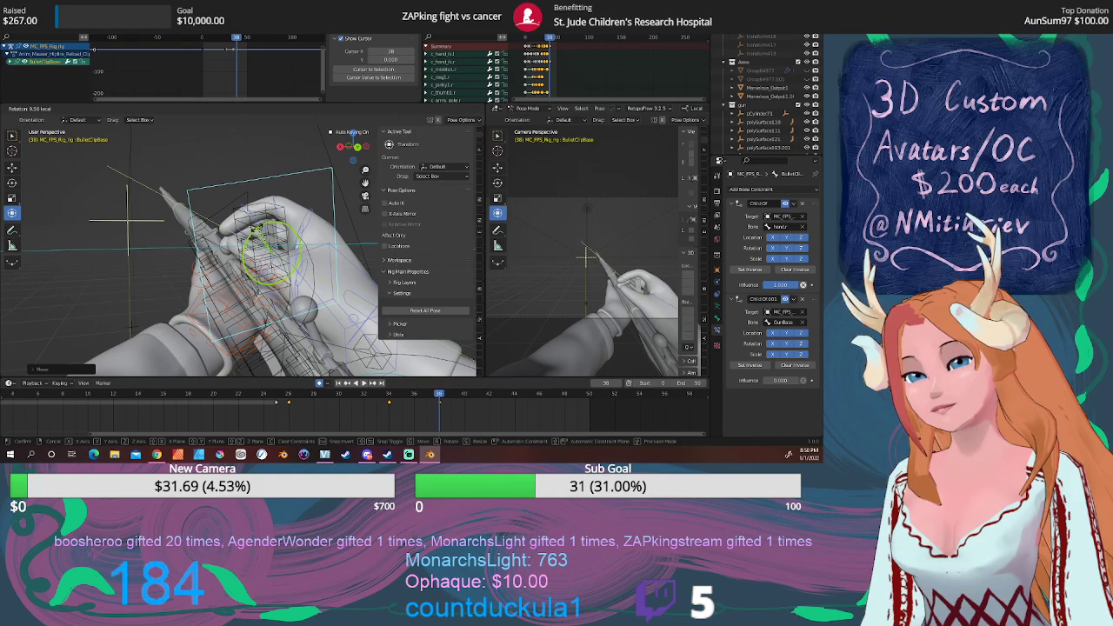
pyautogui.moveTo(256, 230); pyautogui.dragTo(256, 226)
pyautogui.moveTo(256, 226); pyautogui.dragTo(298, 281, button='middle')
pyautogui.press('g')
pyautogui.click(201, 263)
pyautogui.press('r')
pyautogui.click(223, 240)
# Scrub between frames 36 and 38 to check the clip, and adjust BulletClipBase along its local Y axis at frame 38.
pyautogui.press('space')
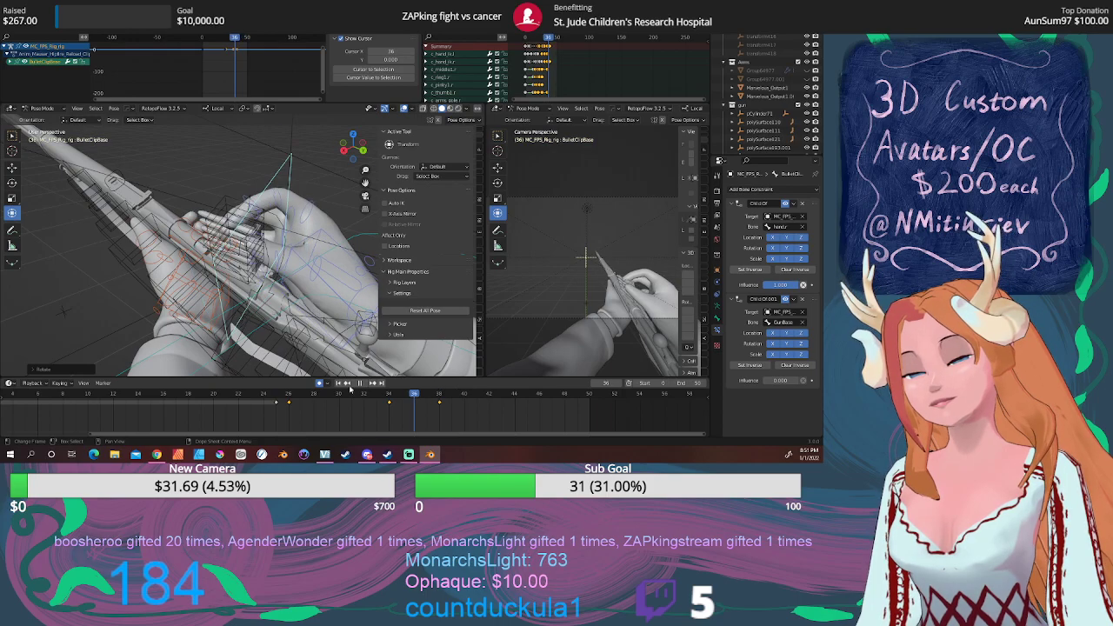
pyautogui.moveTo(438, 388)
pyautogui.mouseDown()
pyautogui.moveTo(389, 388)
pyautogui.moveTo(439, 387)
pyautogui.mouseUp()
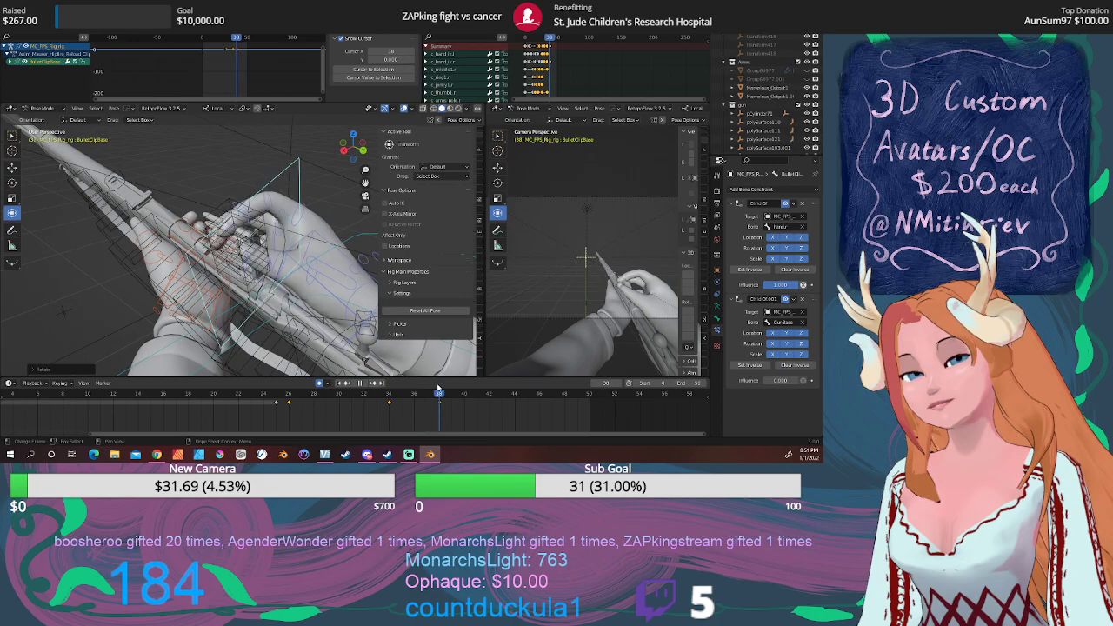
pyautogui.moveTo(261, 278); pyautogui.dragTo(316, 236, button='middle')
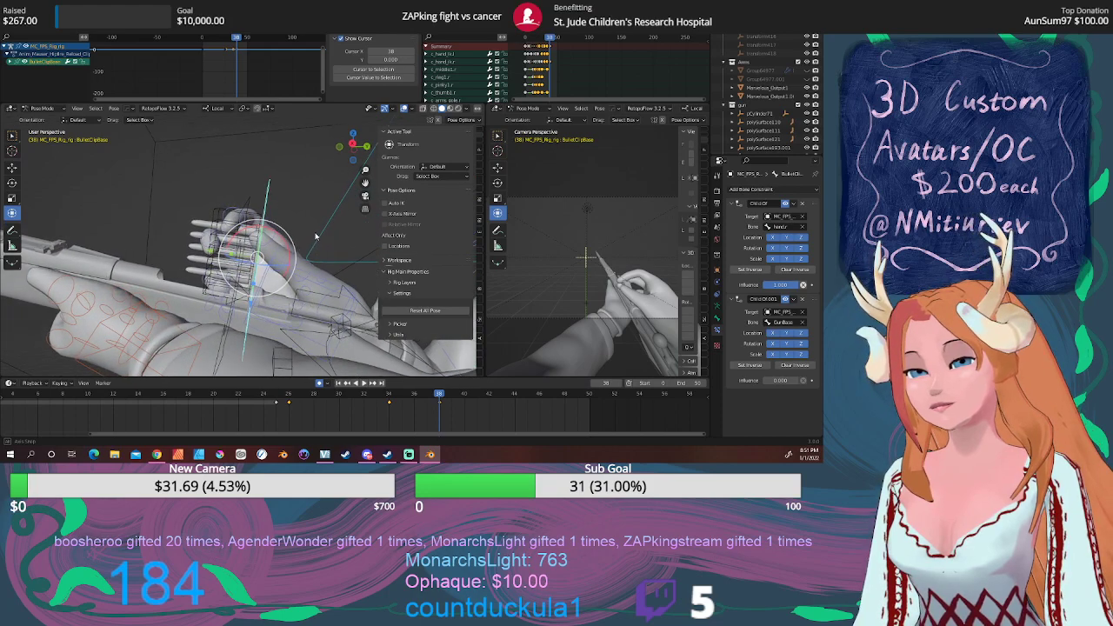
pyautogui.moveTo(209, 252); pyautogui.dragTo(204, 252)
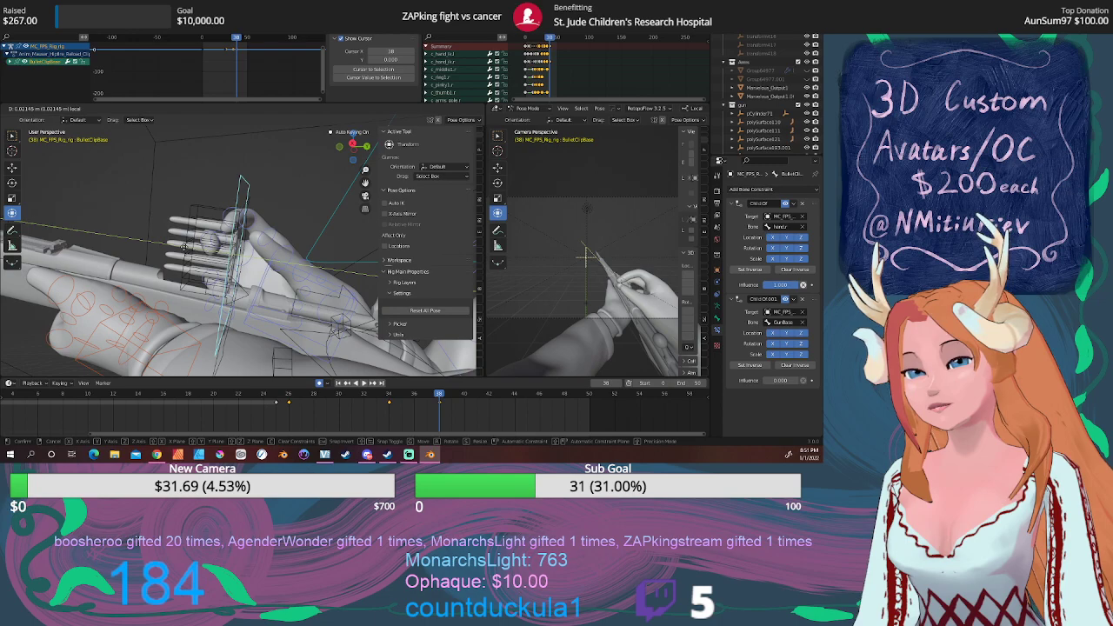
pyautogui.click(183, 247)
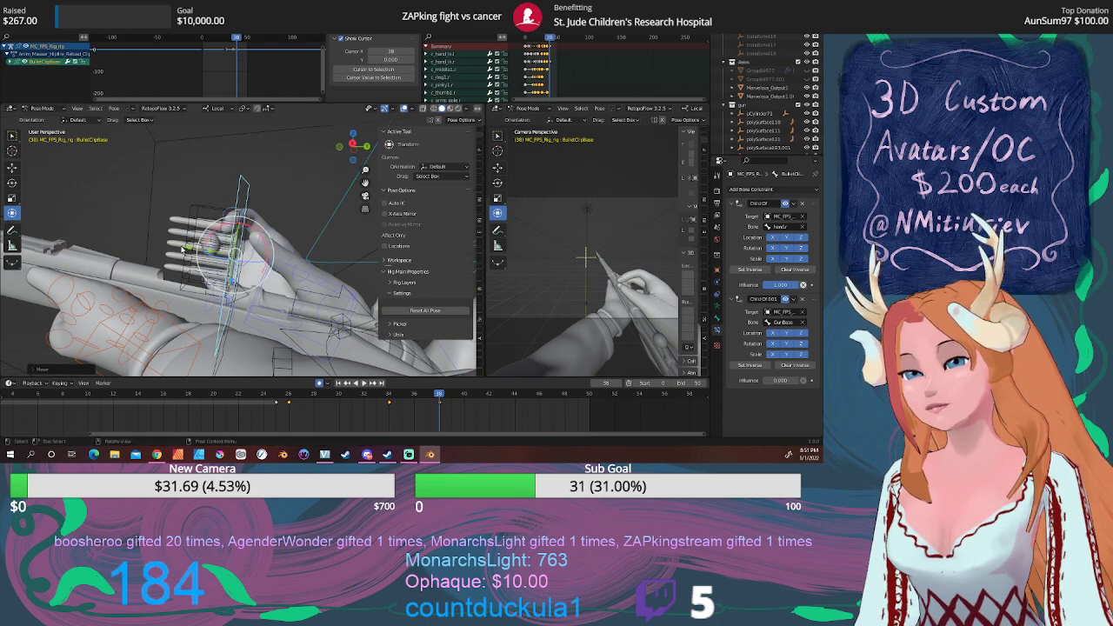
pyautogui.press('g')
pyautogui.press('y')
pyautogui.press('y')
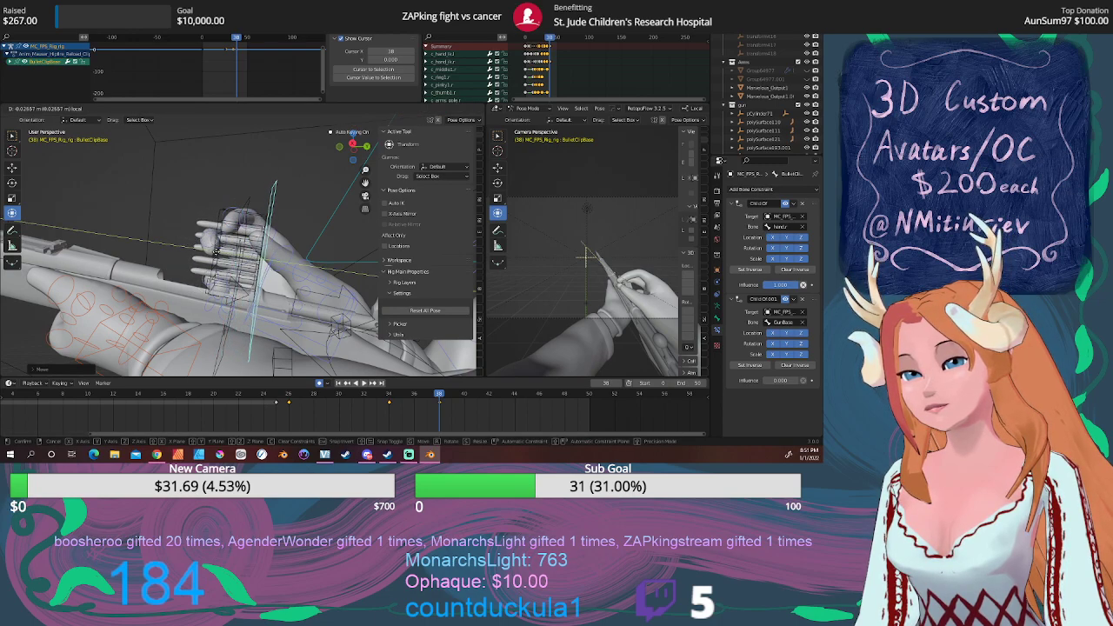
pyautogui.click(304, 262)
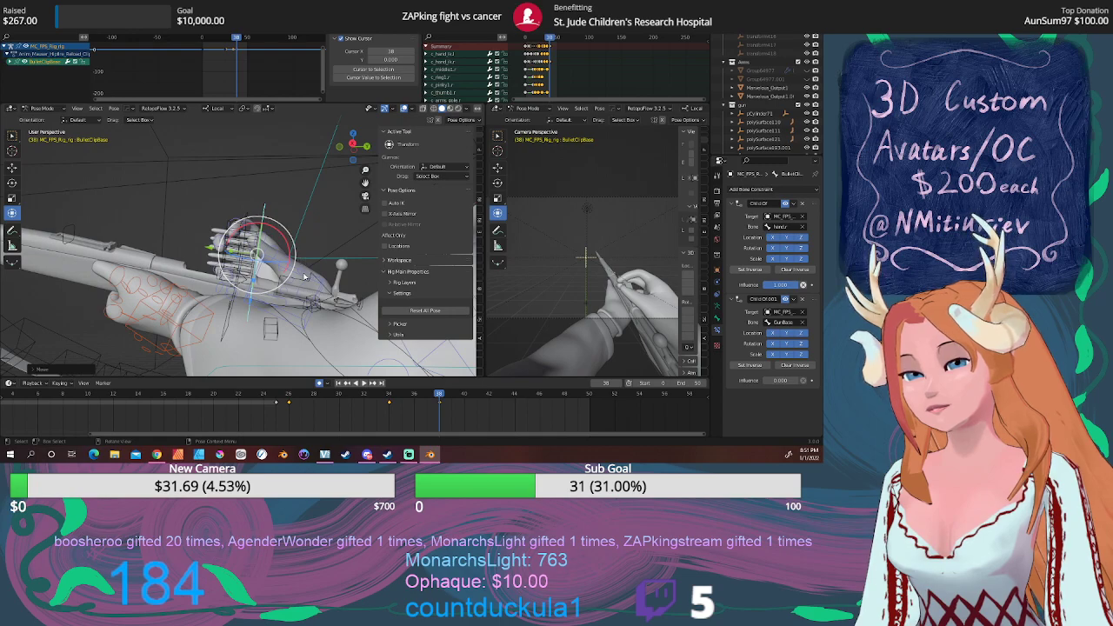
# Move the right-hand control c_hand_ik.r about 0.029 m forward along the rifle at frame 38.
pyautogui.click(304, 276)
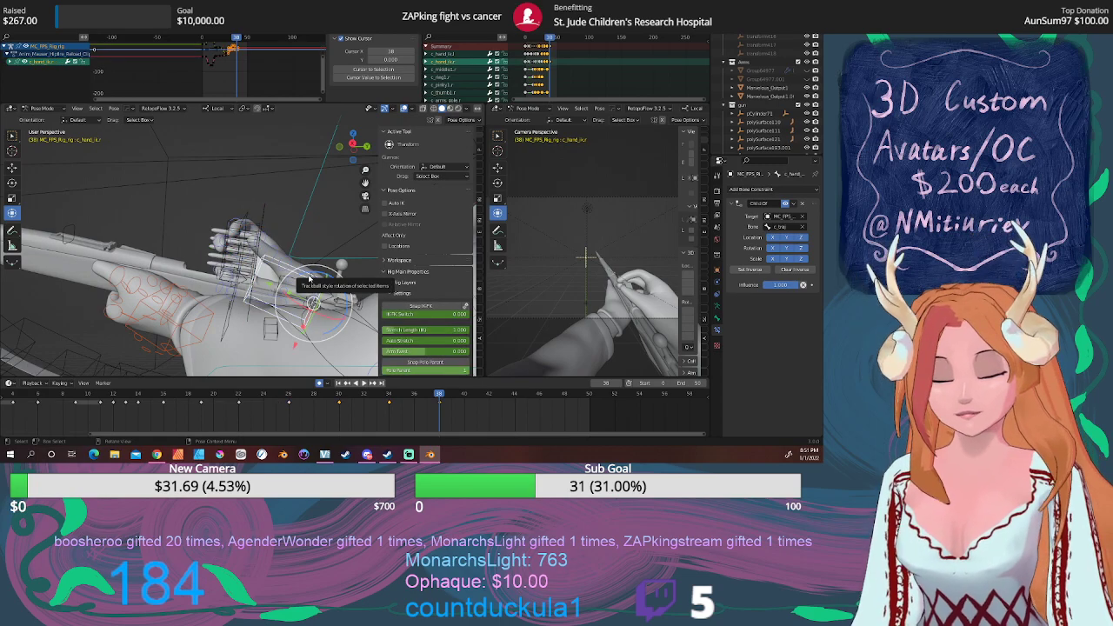
pyautogui.press('g')
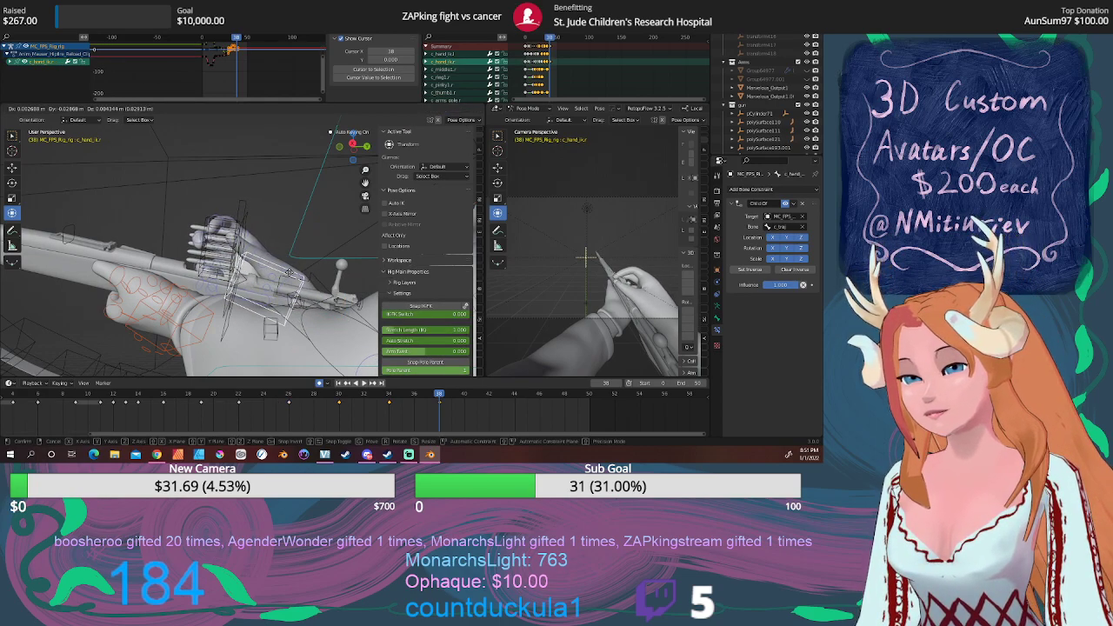
pyautogui.click(290, 273)
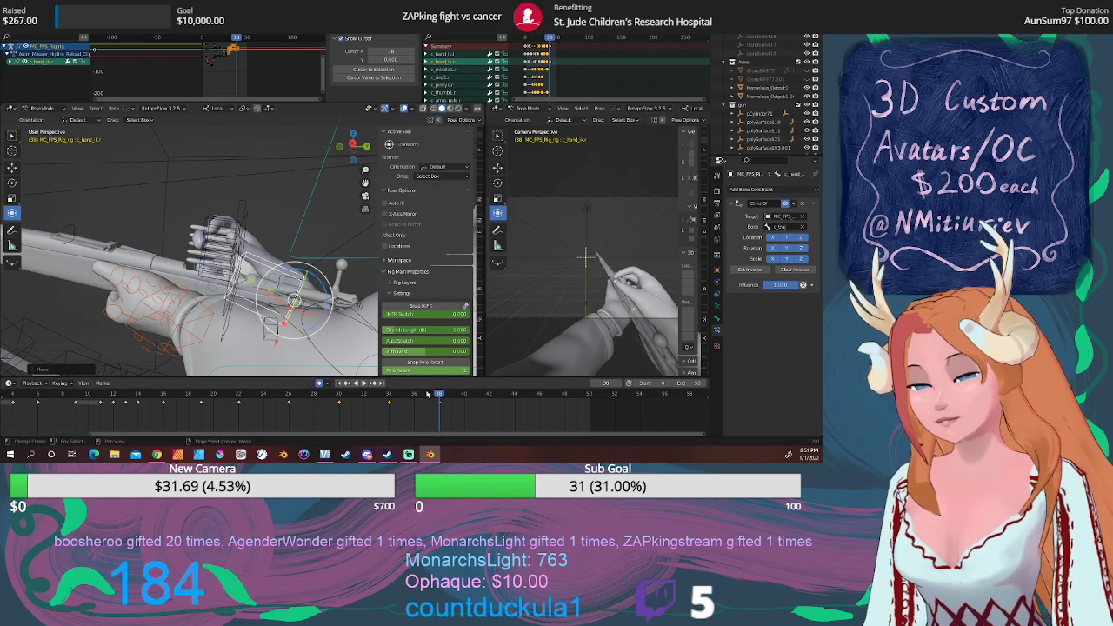
# Move BulletClipBase about 0.008 m along its local axis at frame 38, shifting the clip further into the fingers.
pyautogui.click(388, 393)
pyautogui.moveTo(379, 393); pyautogui.dragTo(439, 390)
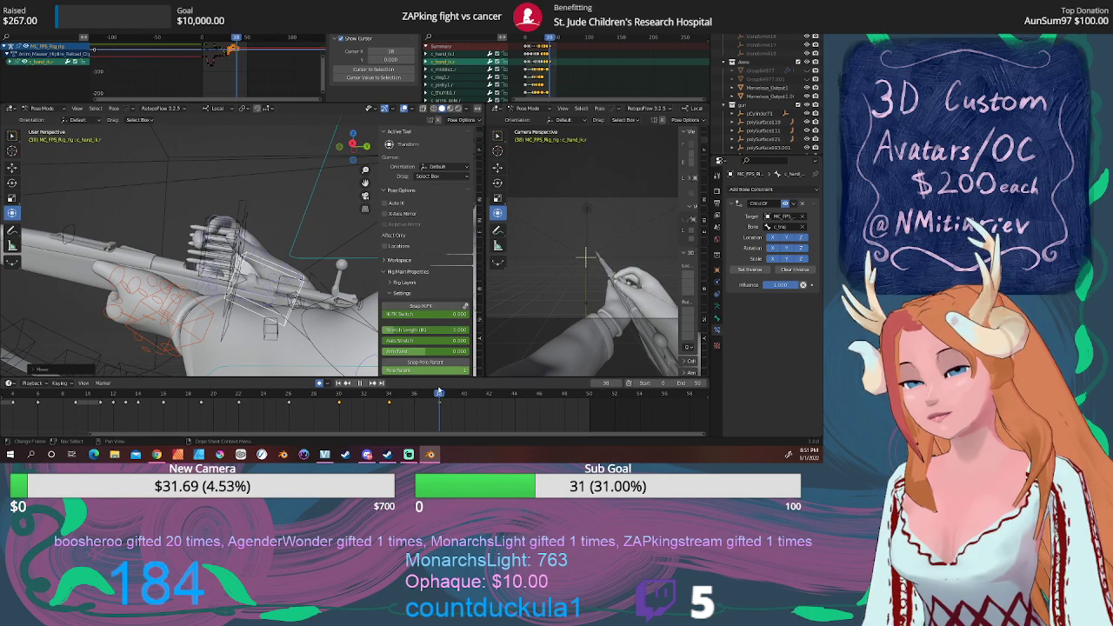
pyautogui.scroll(3, 250, 259)
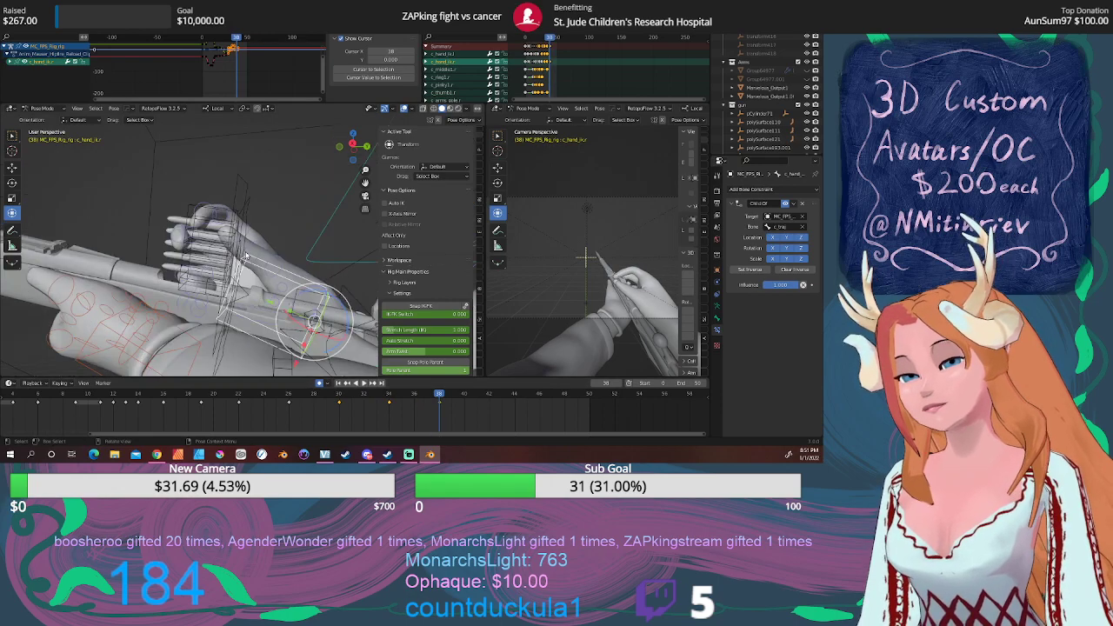
pyautogui.click(232, 200)
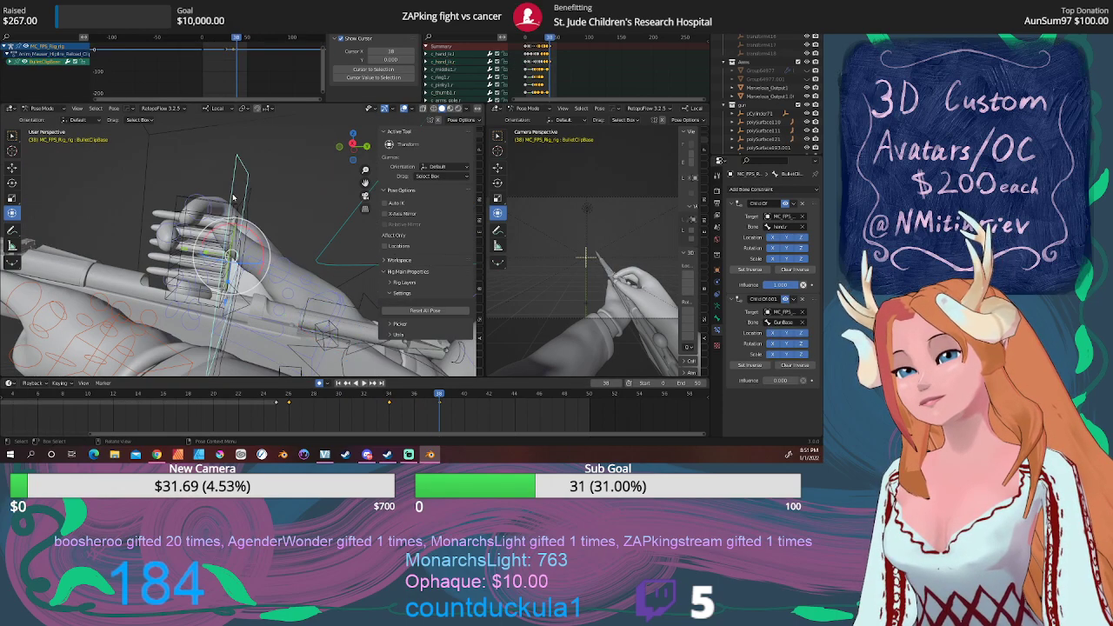
pyautogui.press('g')
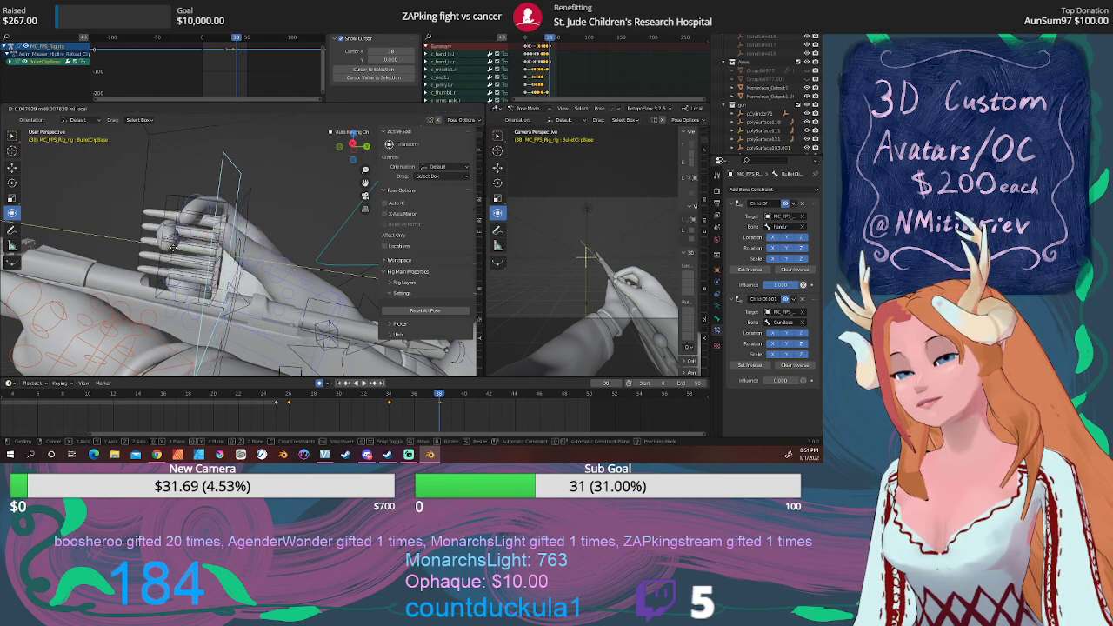
pyautogui.click(172, 247)
# In right orthographic view, move the right-hand control c_hand_ik.r about 0.011 m at frame 38.
pyautogui.click(249, 205)
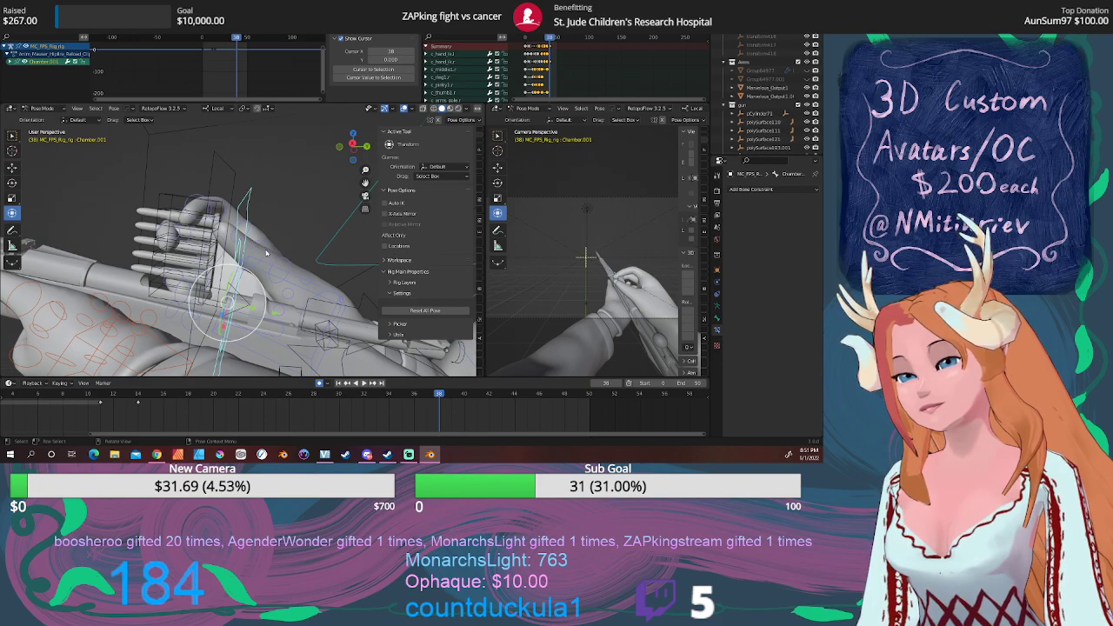
pyautogui.moveTo(267, 253); pyautogui.dragTo(299, 252, button='middle')
pyautogui.click(303, 252)
pyautogui.press('KP_5')
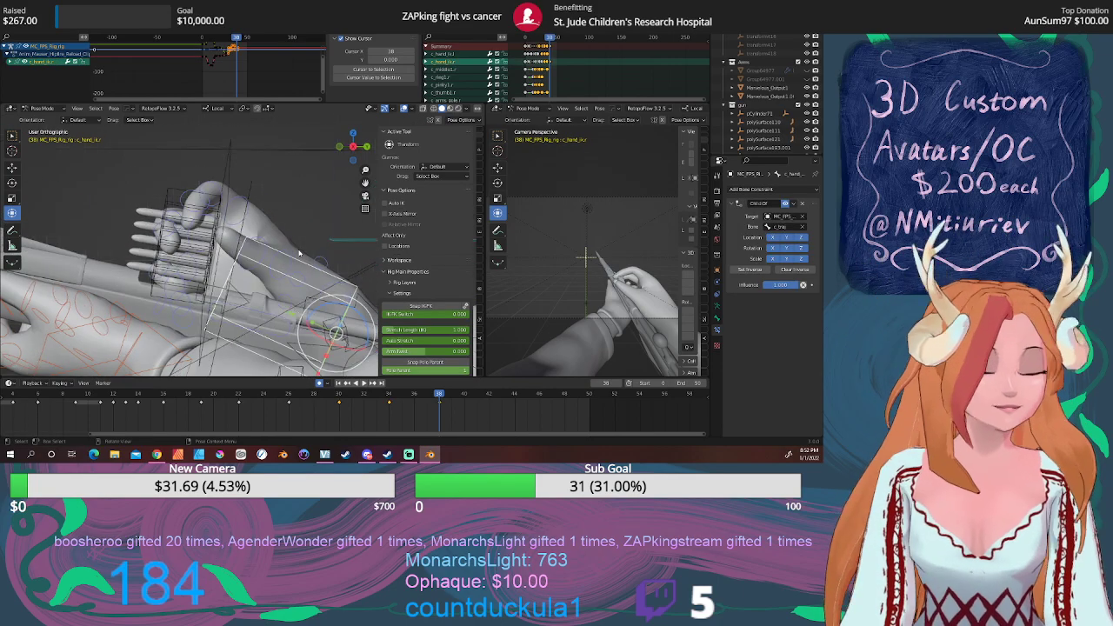
pyautogui.press('KP_3')
pyautogui.press('g')
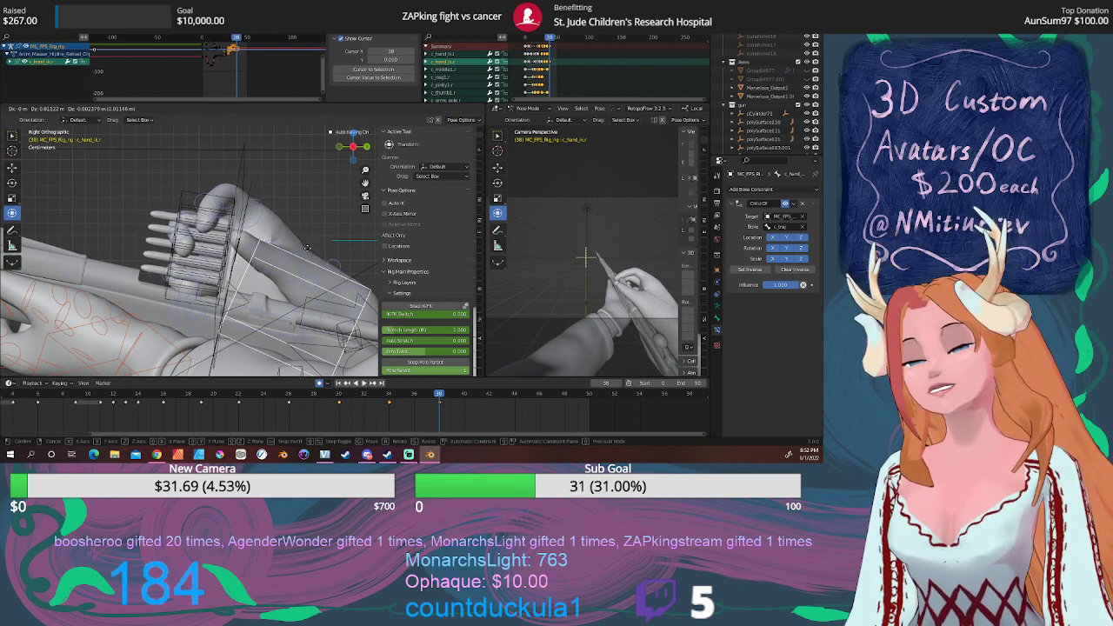
pyautogui.click(307, 247)
# Shift BulletClipBase about 0.008 m along its local axis to fit it between the right thumb and fingers.
pyautogui.moveTo(307, 248)
pyautogui.mouseDown(button='middle')
pyautogui.moveTo(327, 247)
pyautogui.moveTo(270, 225)
pyautogui.moveTo(168, 236)
pyautogui.moveTo(250, 259)
pyautogui.moveTo(284, 240)
pyautogui.moveTo(253, 246)
pyautogui.mouseUp(button='middle')
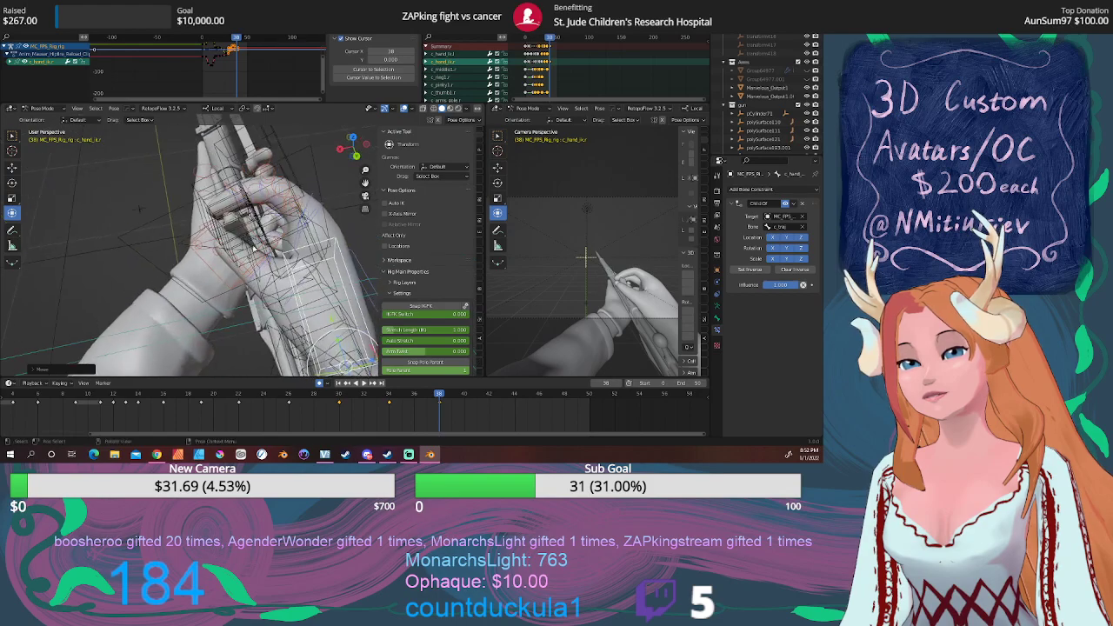
pyautogui.click(251, 218)
pyautogui.moveTo(212, 197); pyautogui.dragTo(271, 206, button='middle')
pyautogui.click(253, 155)
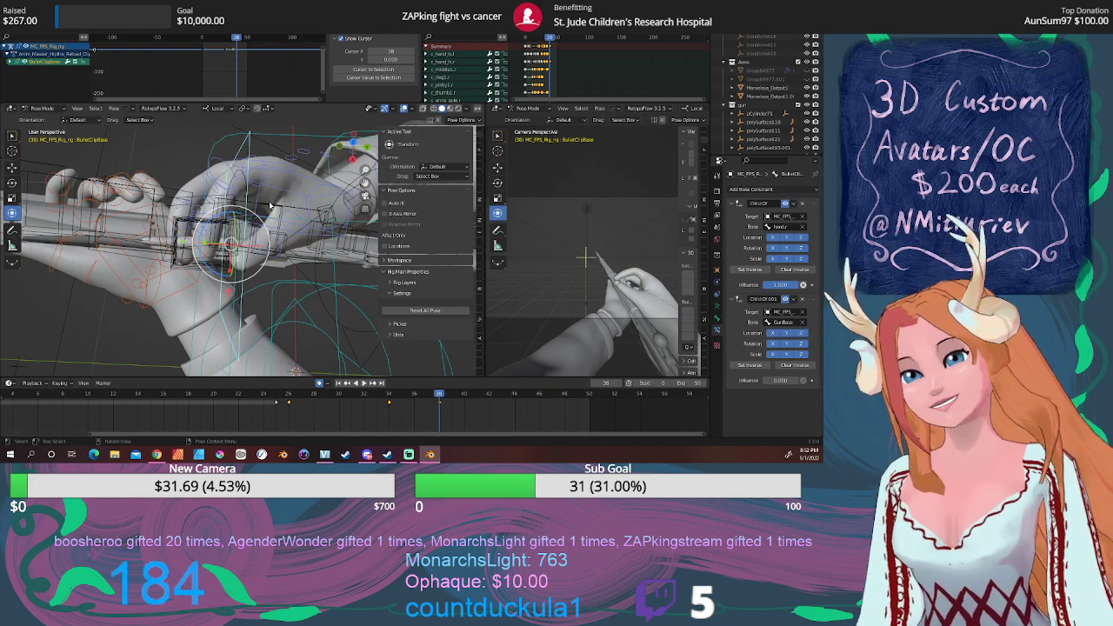
pyautogui.moveTo(271, 206); pyautogui.dragTo(236, 200, button='middle')
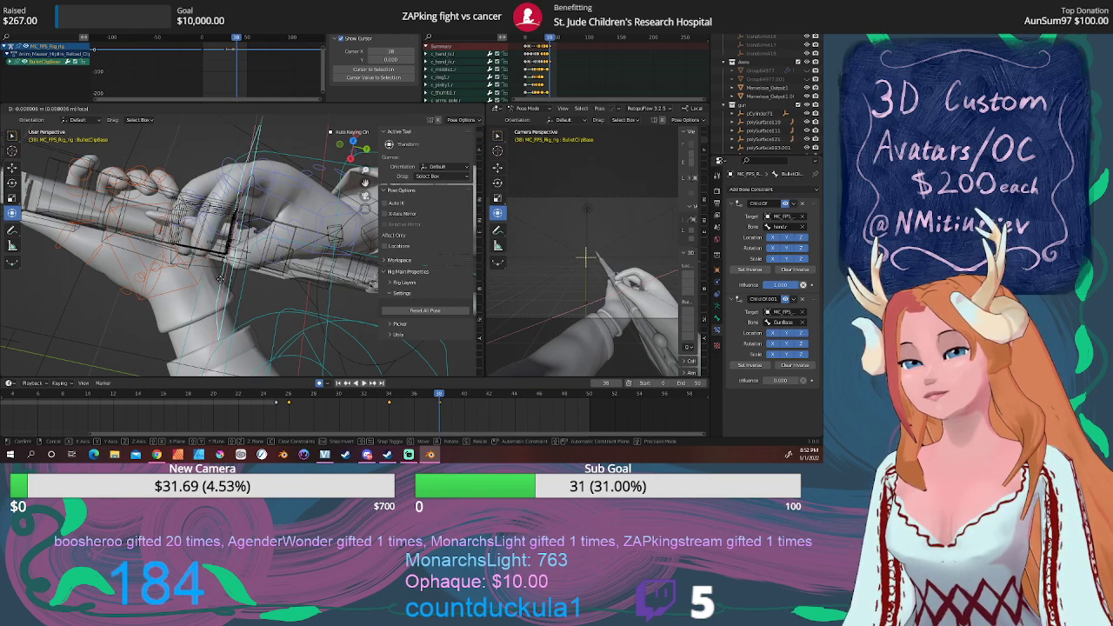
pyautogui.click(220, 280)
# Scrub the reload back through the earlier frames and forward to frame 38 to check the hand and clip motion.
pyautogui.moveTo(440, 399); pyautogui.dragTo(356, 393)
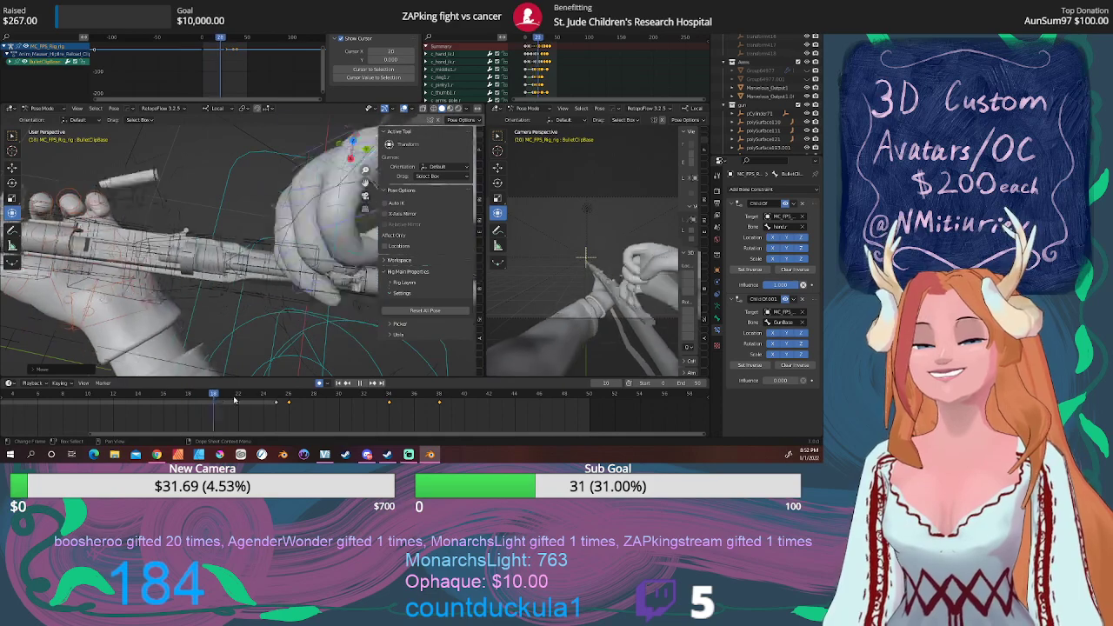
pyautogui.press('space')
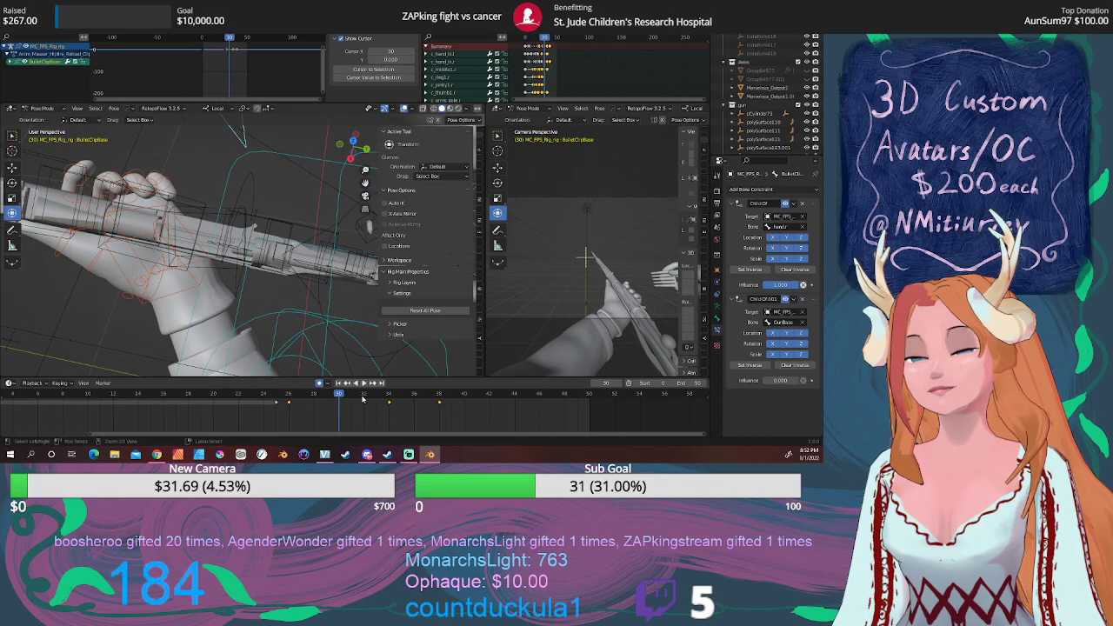
pyautogui.scroll(1, 350, 412)
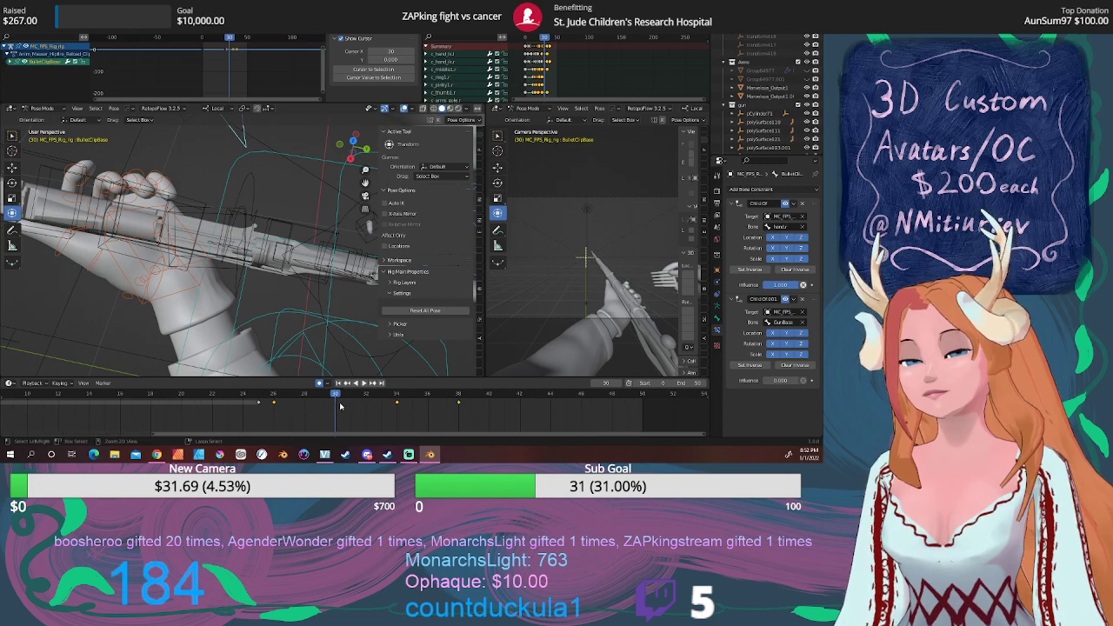
pyautogui.keyDown('ctrl'); pyautogui.scroll(-2, 342, 406); pyautogui.keyUp('ctrl')
pyautogui.scroll(-1, 339, 407)
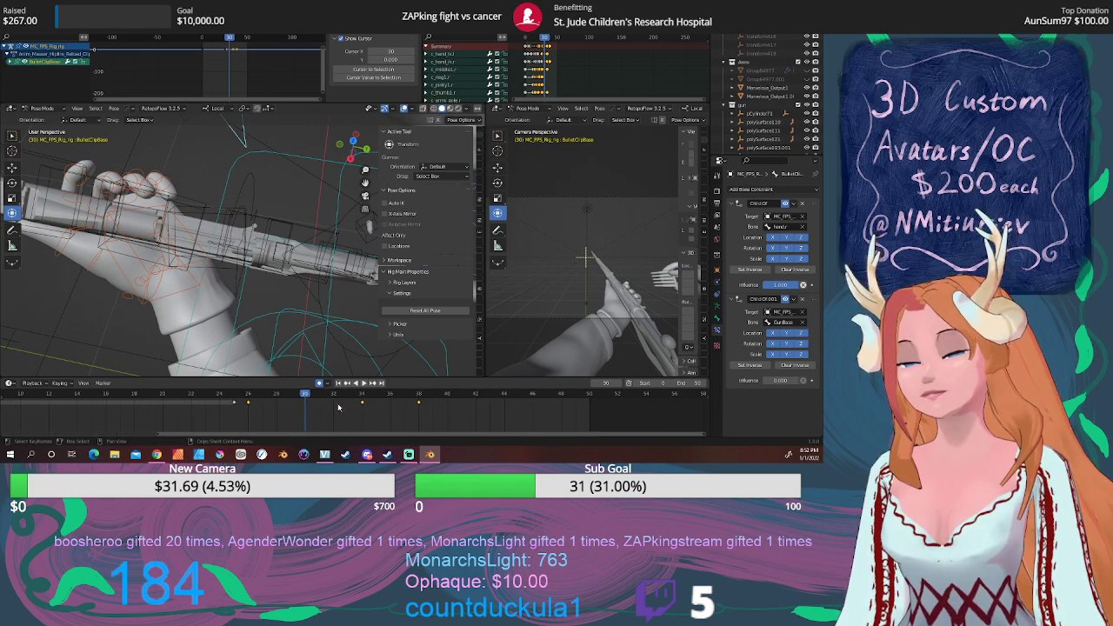
pyautogui.press('space')
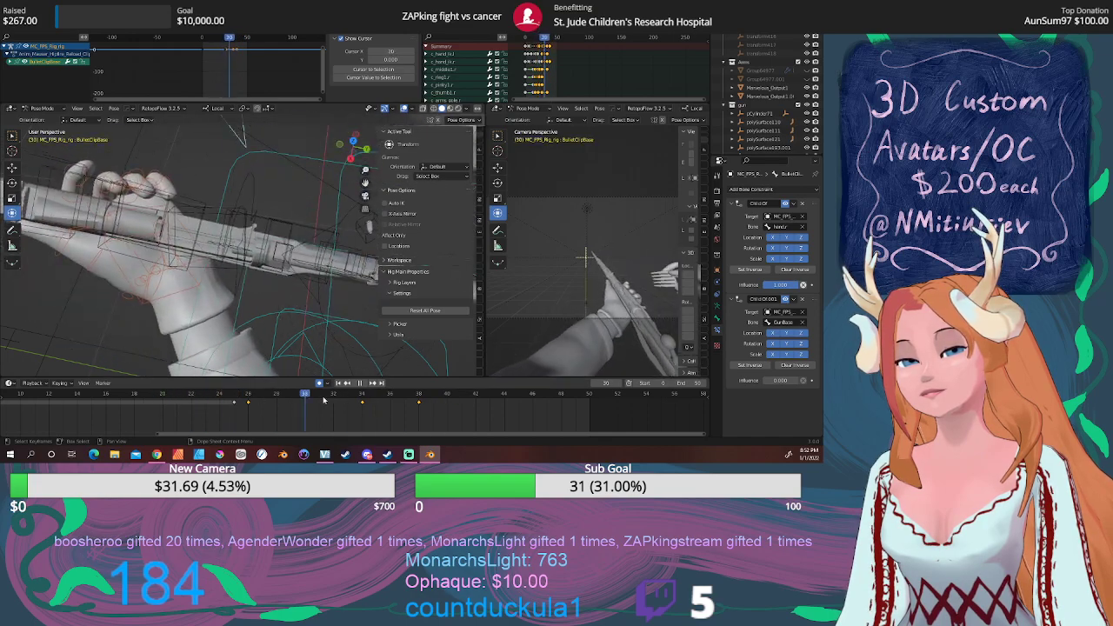
pyautogui.moveTo(324, 399); pyautogui.dragTo(424, 396)
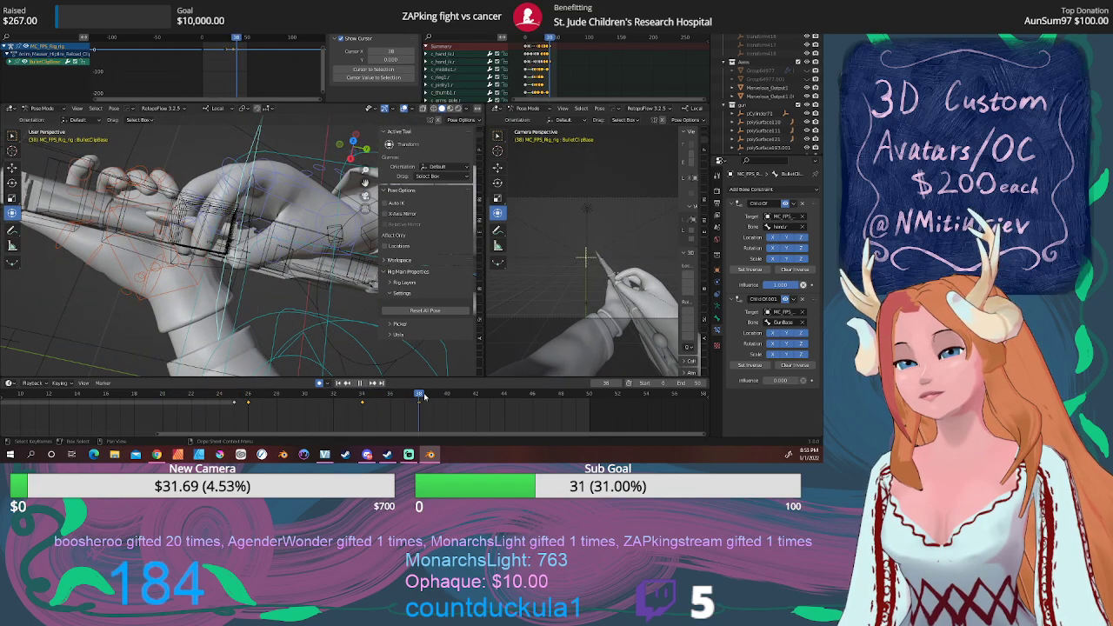
pyautogui.press('space')
# Nudge the left-hand control c_hand_ik.l in two small moves at frame 38, the second about 0.009 m, checking the timing against nearby frames.
pyautogui.moveTo(261, 315); pyautogui.dragTo(161, 306, button='middle')
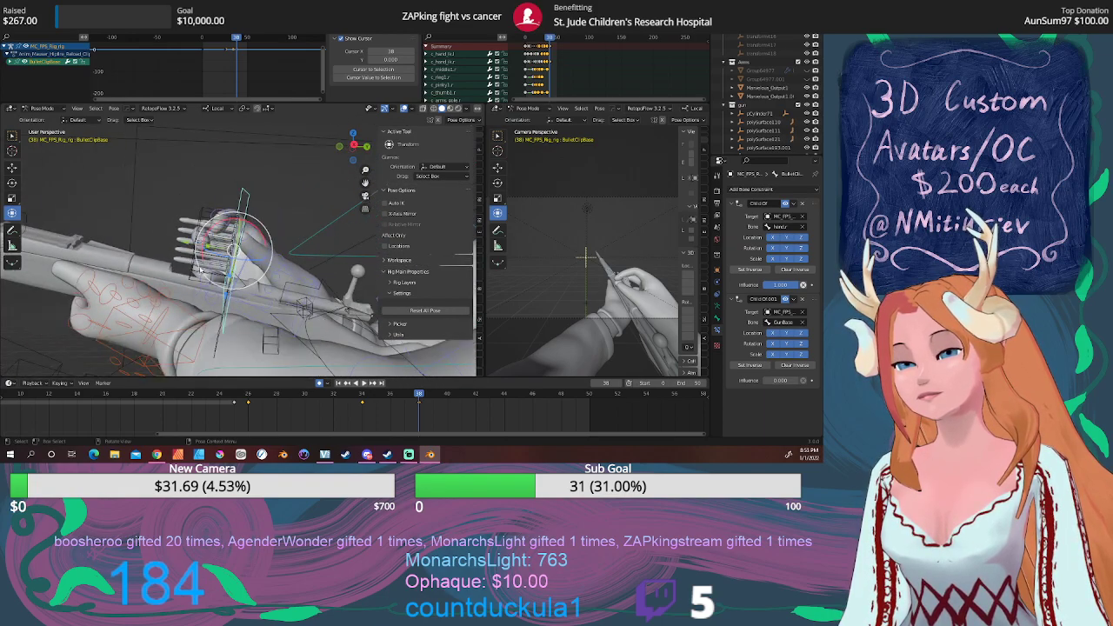
pyautogui.click(122, 313)
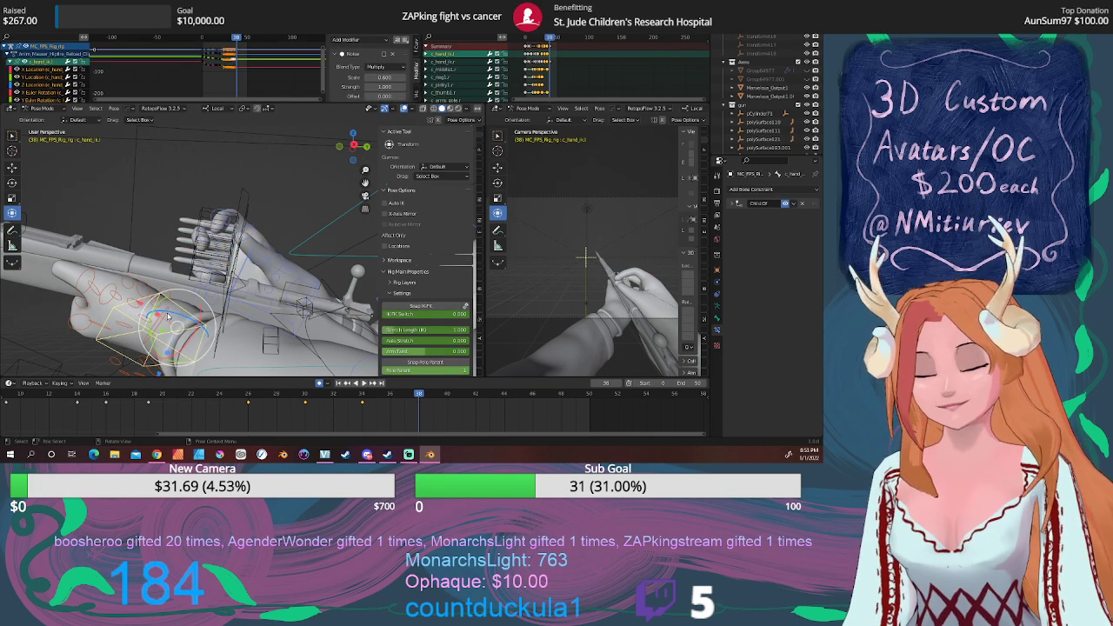
pyautogui.press('g')
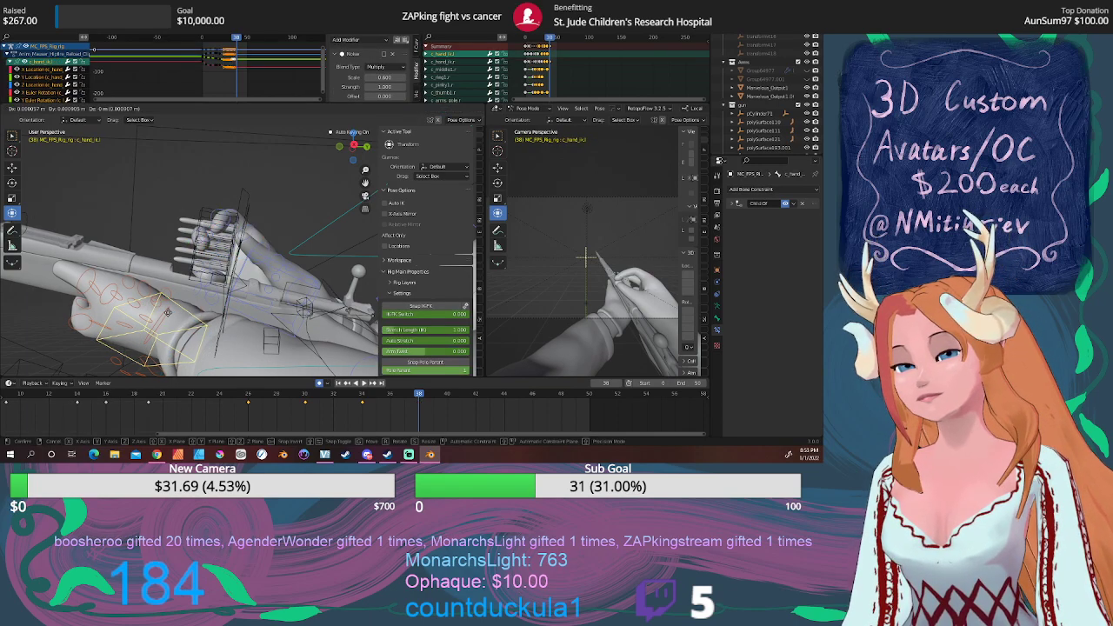
pyautogui.click(168, 314)
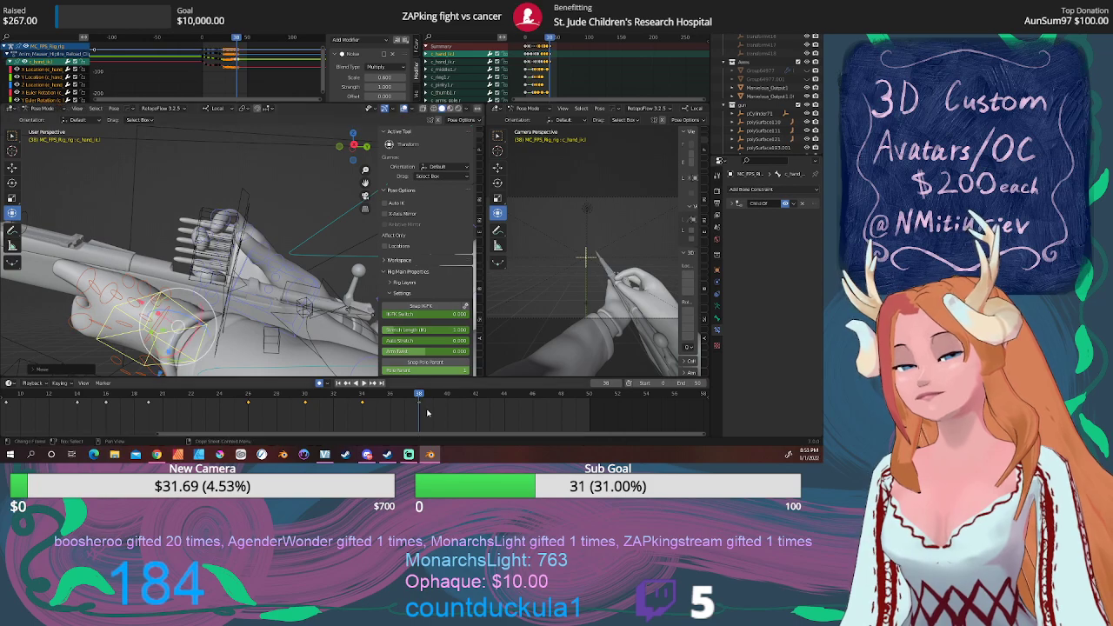
pyautogui.press('space')
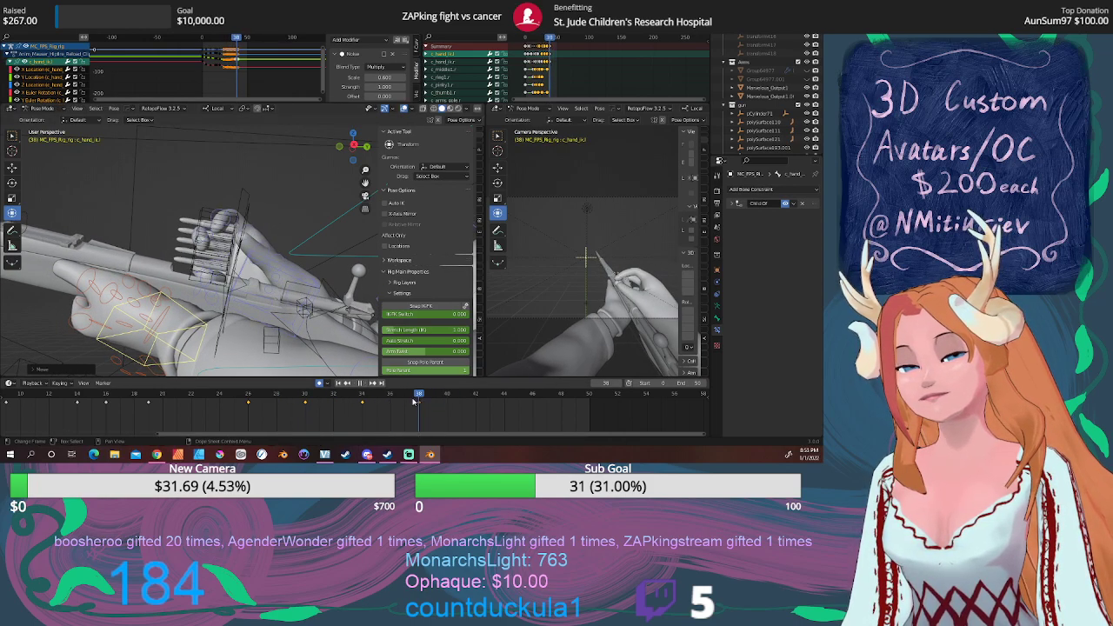
pyautogui.press('space')
pyautogui.press('g')
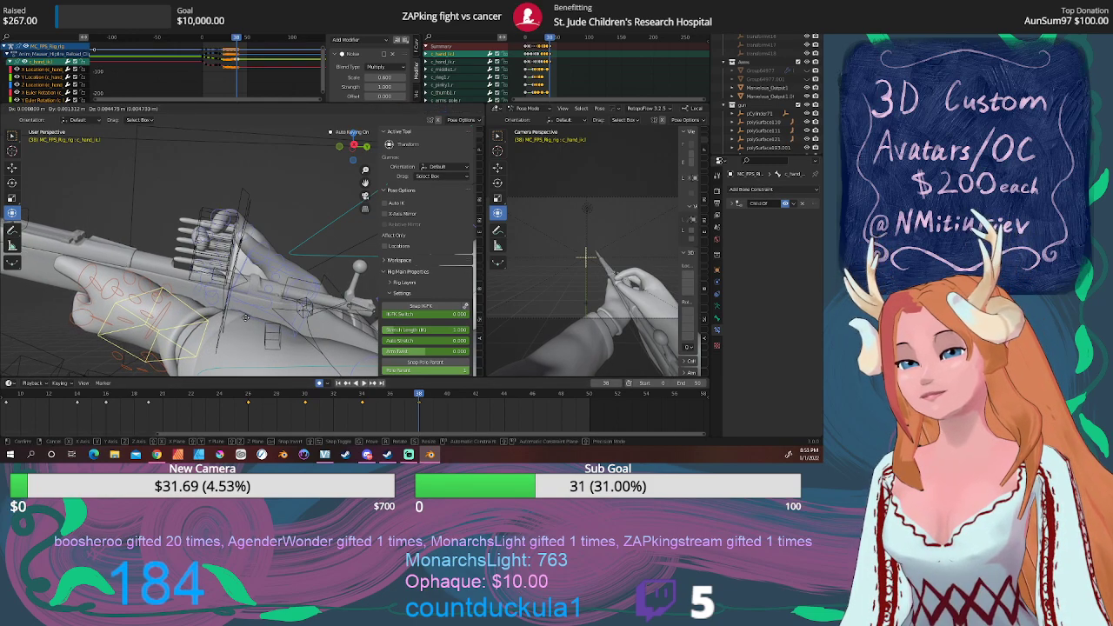
pyautogui.click(247, 321)
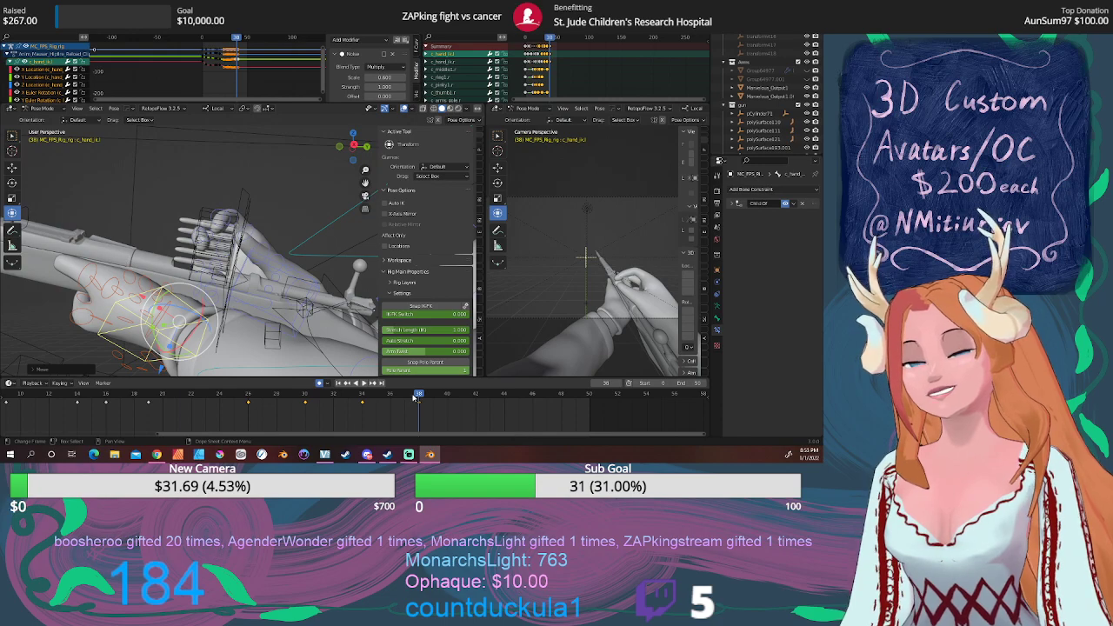
pyautogui.press('space')
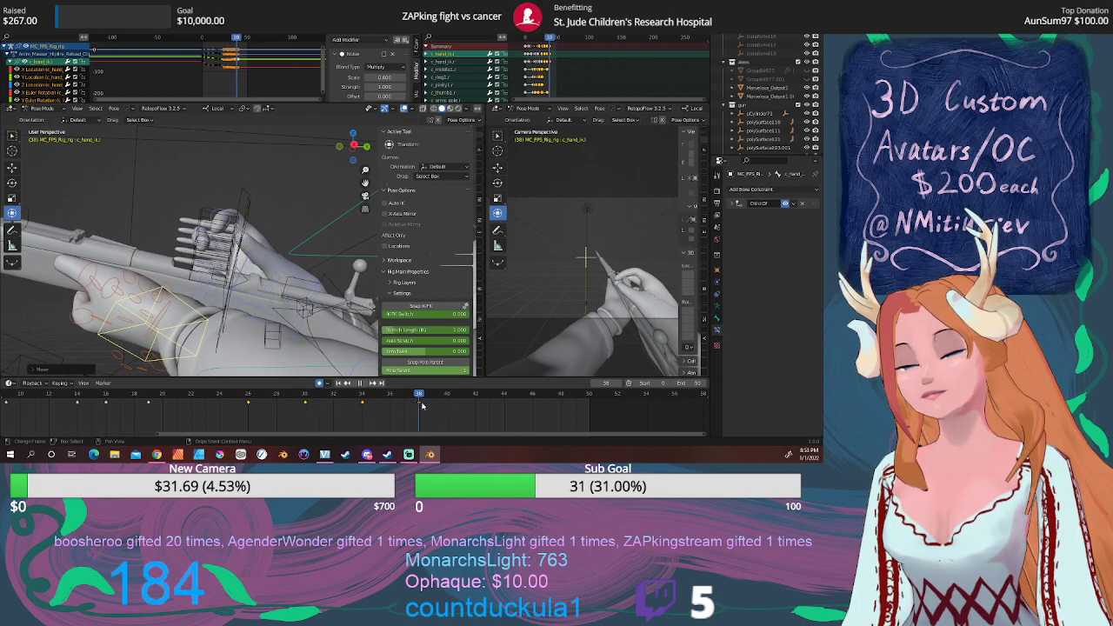
pyautogui.press('space')
# Scale the right index finger control c_index1.r by about 1.14 at frame 38 and rotate it to adjust its grip.
pyautogui.click(248, 205)
pyautogui.moveTo(249, 205); pyautogui.dragTo(284, 257, button='middle')
pyautogui.click(287, 239)
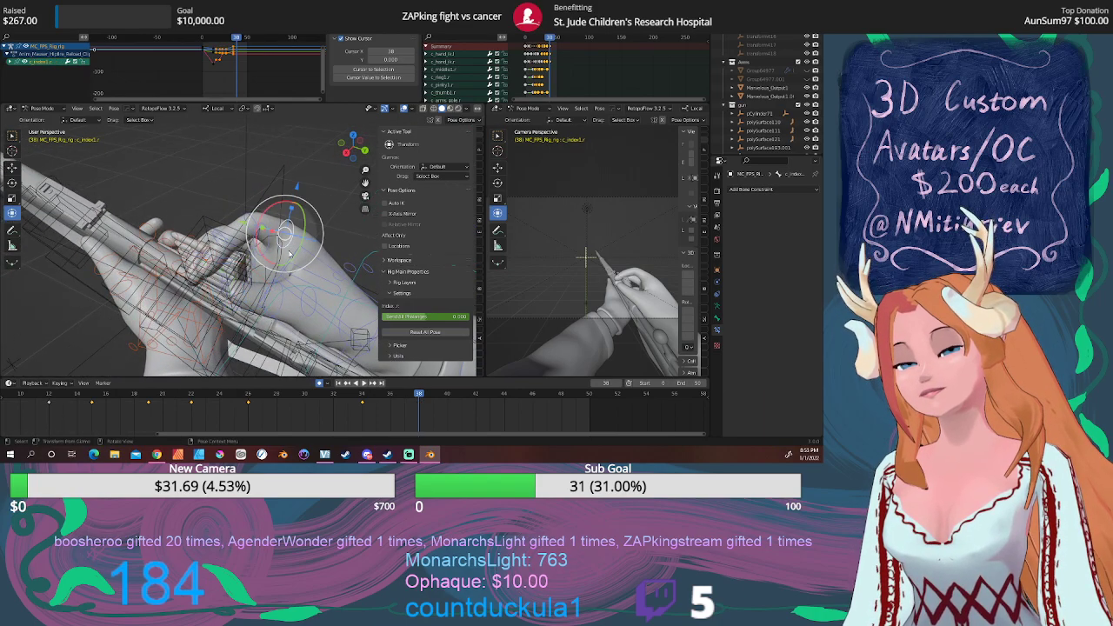
pyautogui.press('s')
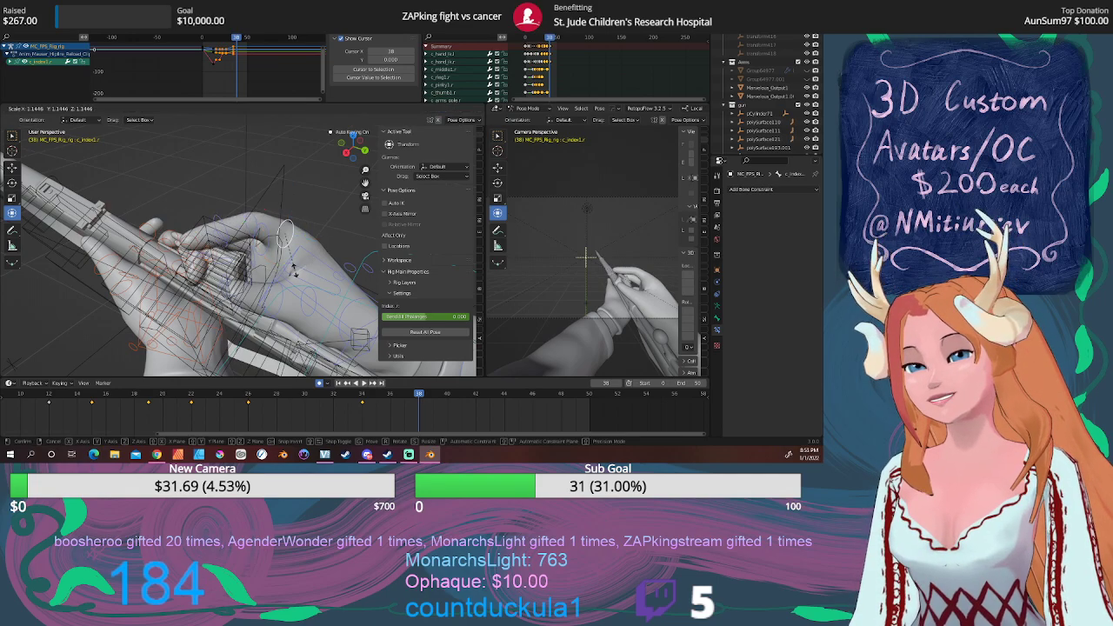
pyautogui.click(294, 271)
pyautogui.moveTo(295, 271); pyautogui.dragTo(259, 245, button='middle')
pyautogui.moveTo(290, 211); pyautogui.dragTo(290, 202)
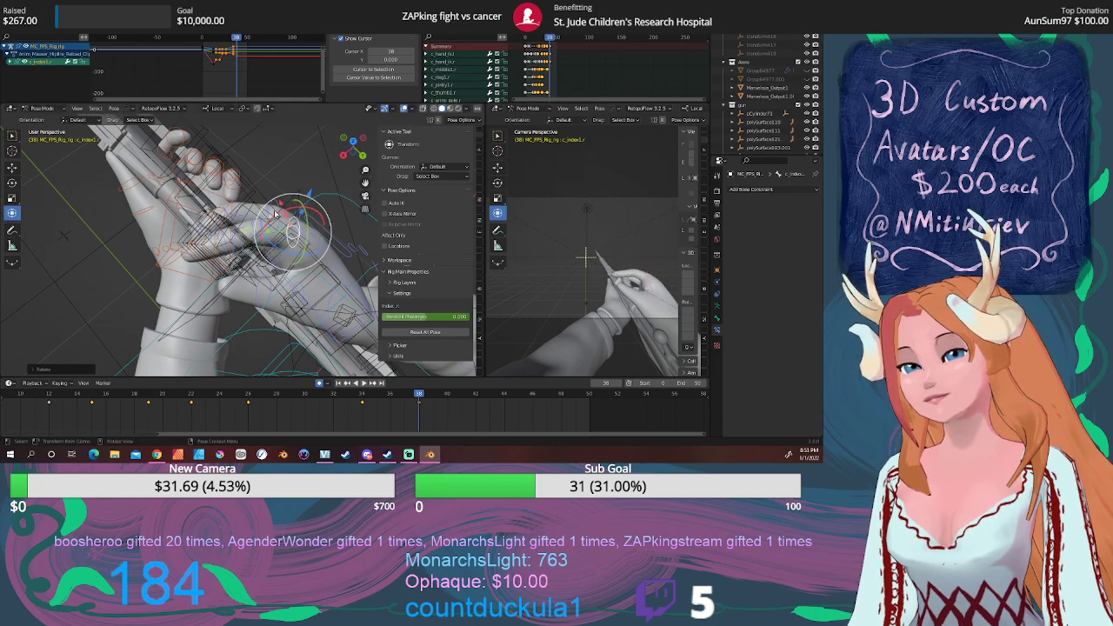
# Scale up the right middle finger control c_middle1.r to straighten the finger, and rotate it away from the clip.
pyautogui.moveTo(291, 202); pyautogui.dragTo(301, 249, button='middle')
pyautogui.moveTo(224, 298); pyautogui.dragTo(199, 280, button='middle')
pyautogui.press('s')
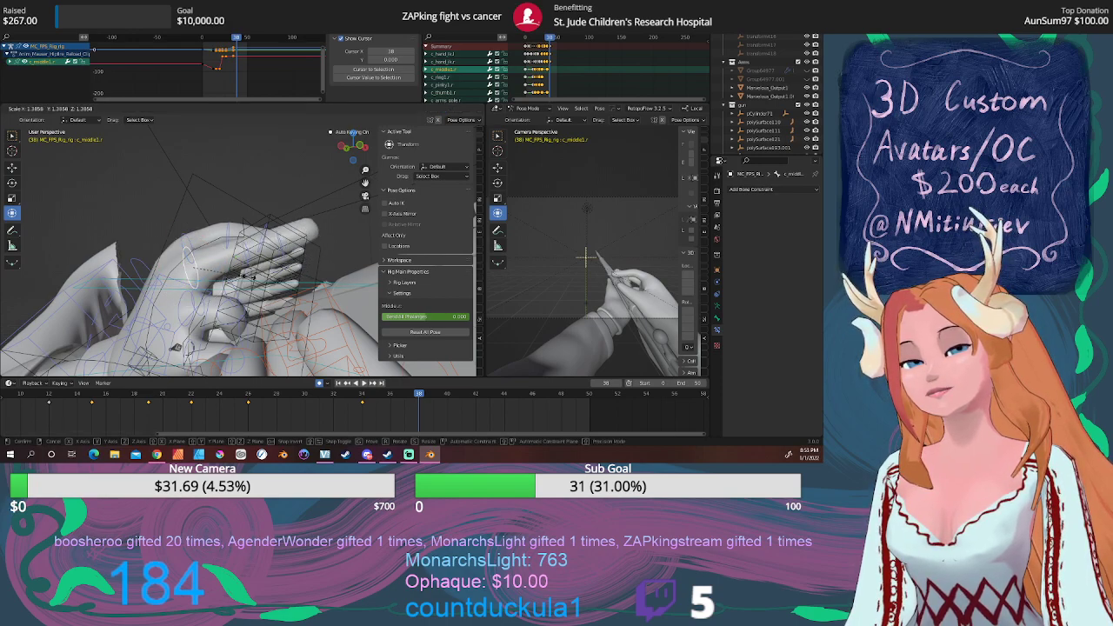
pyautogui.click(250, 279)
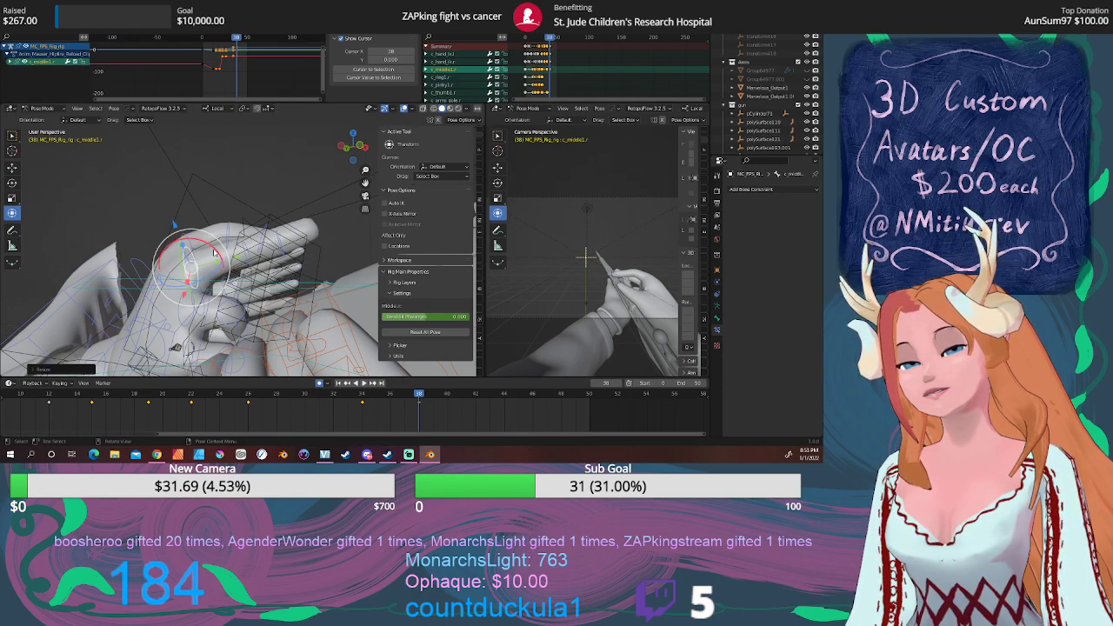
pyautogui.moveTo(214, 253); pyautogui.dragTo(198, 241)
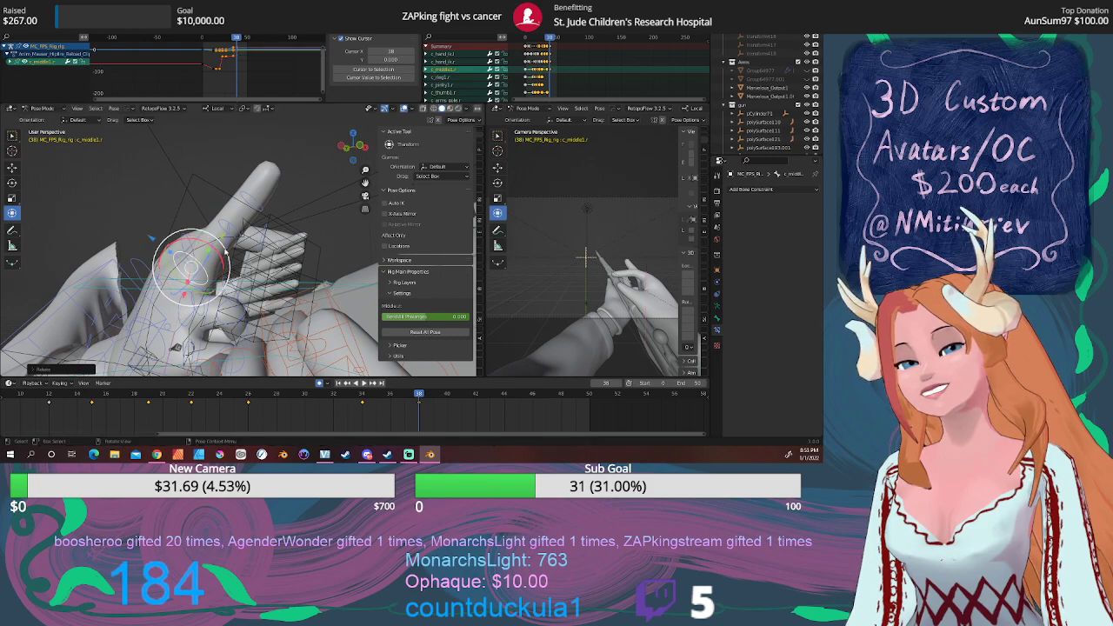
# Scale c_middle1.r by about 1.09 and rotate the middle finger back down toward the bullets.
pyautogui.press('s')
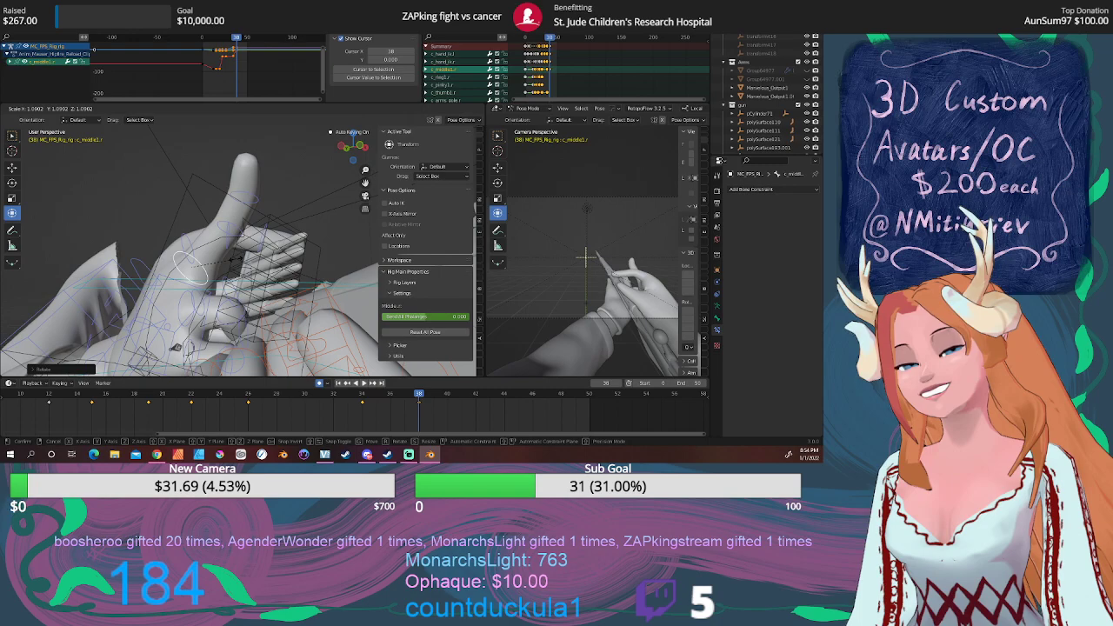
pyautogui.click(218, 257)
pyautogui.moveTo(201, 243); pyautogui.dragTo(223, 257)
# Scale the right middle finger control c_middle1.r to curl the finger at frame 38, and rotate it about 27° around its local X axis.
pyautogui.moveTo(222, 257); pyautogui.dragTo(257, 288, button='middle')
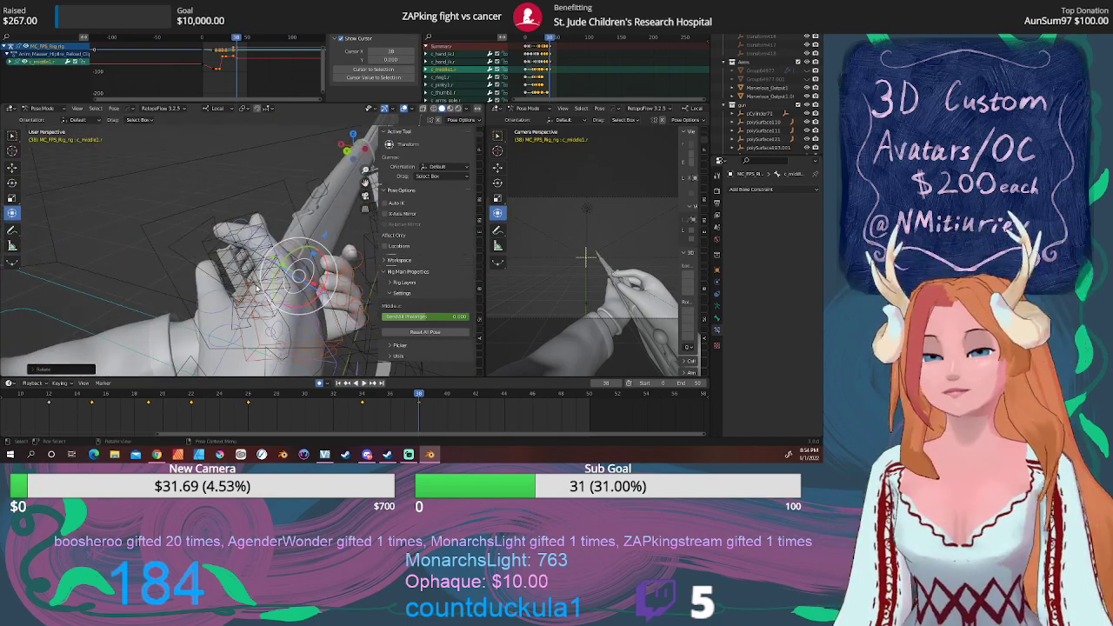
pyautogui.moveTo(246, 274); pyautogui.dragTo(152, 275, button='middle')
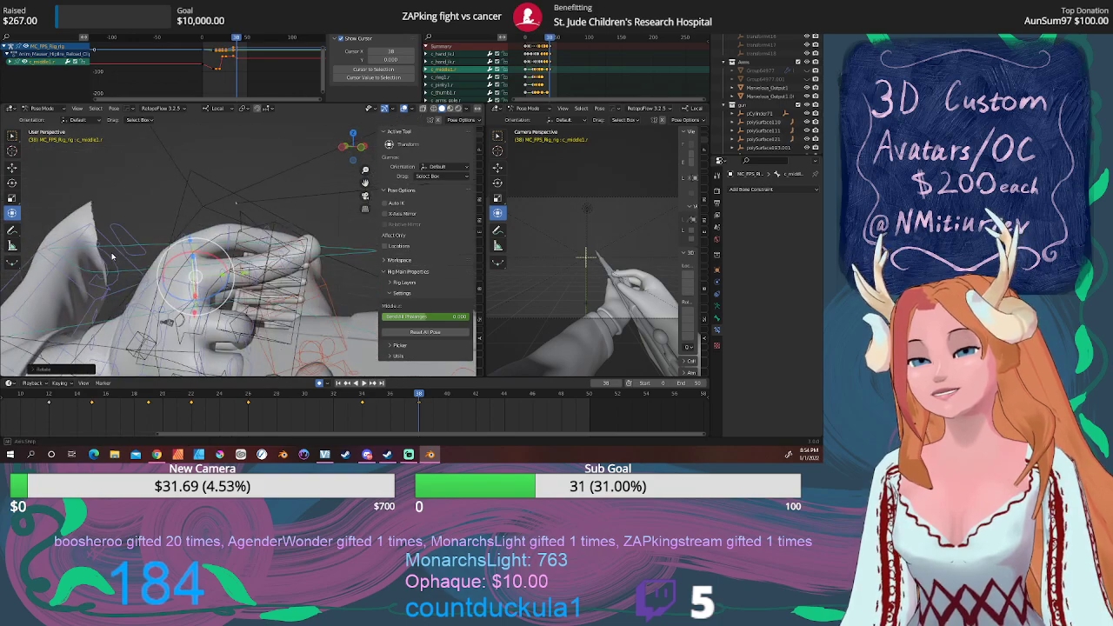
pyautogui.press('s')
pyautogui.click(159, 279)
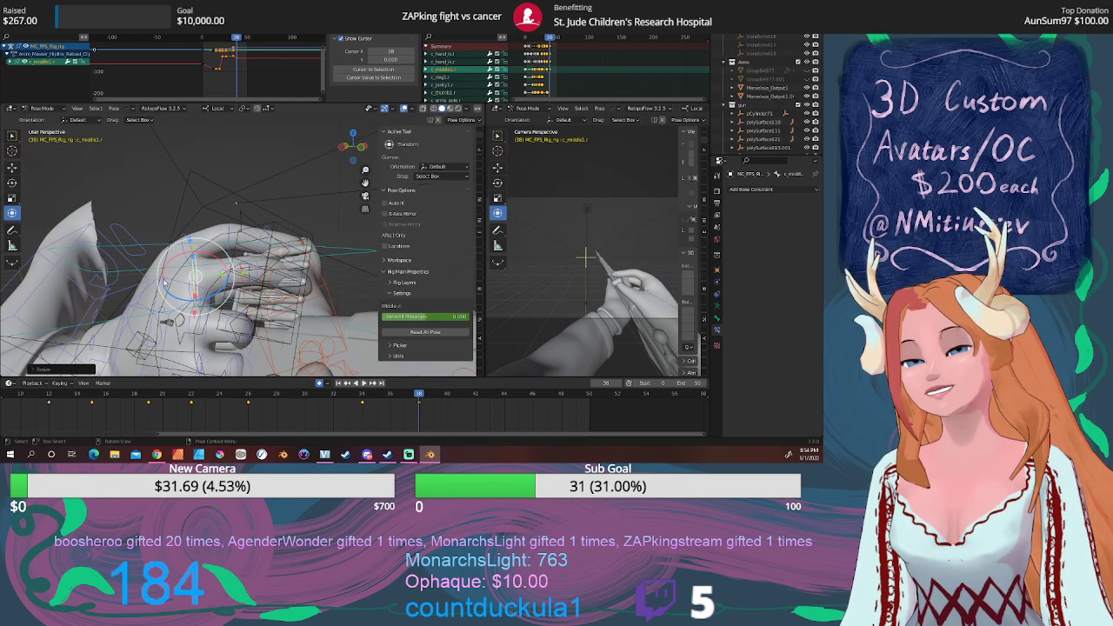
pyautogui.moveTo(178, 259); pyautogui.dragTo(166, 253)
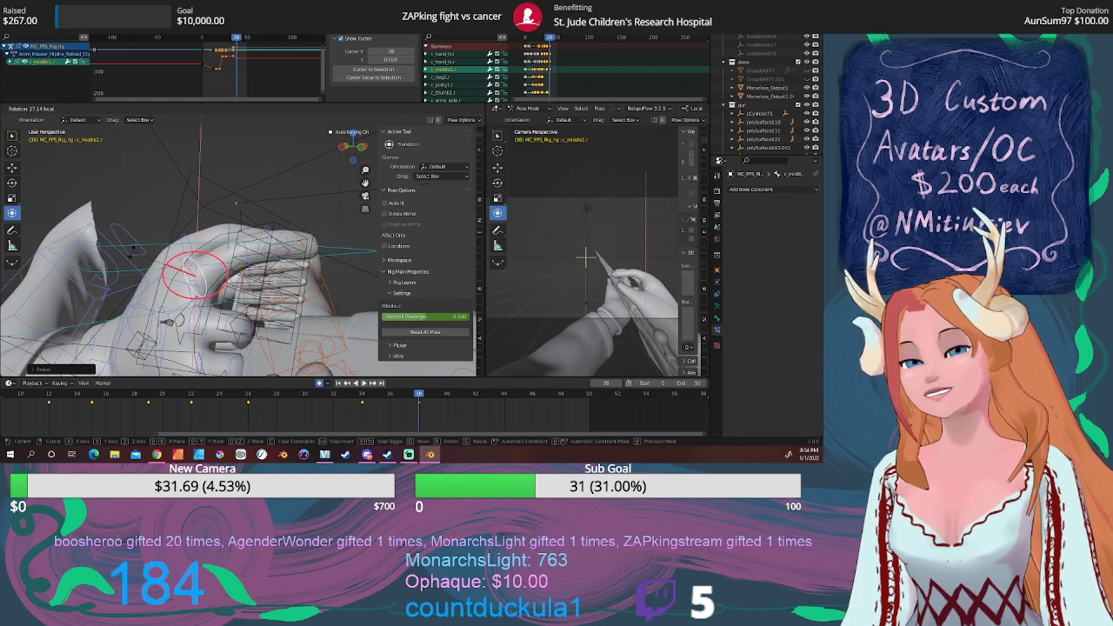
pyautogui.moveTo(132, 251); pyautogui.dragTo(131, 251)
# Select the right thumb control c_thumb1.r and scale it by about 0.96 at frame 38.
pyautogui.moveTo(253, 261); pyautogui.dragTo(106, 297, button='middle')
pyautogui.moveTo(233, 315); pyautogui.dragTo(184, 327, button='middle')
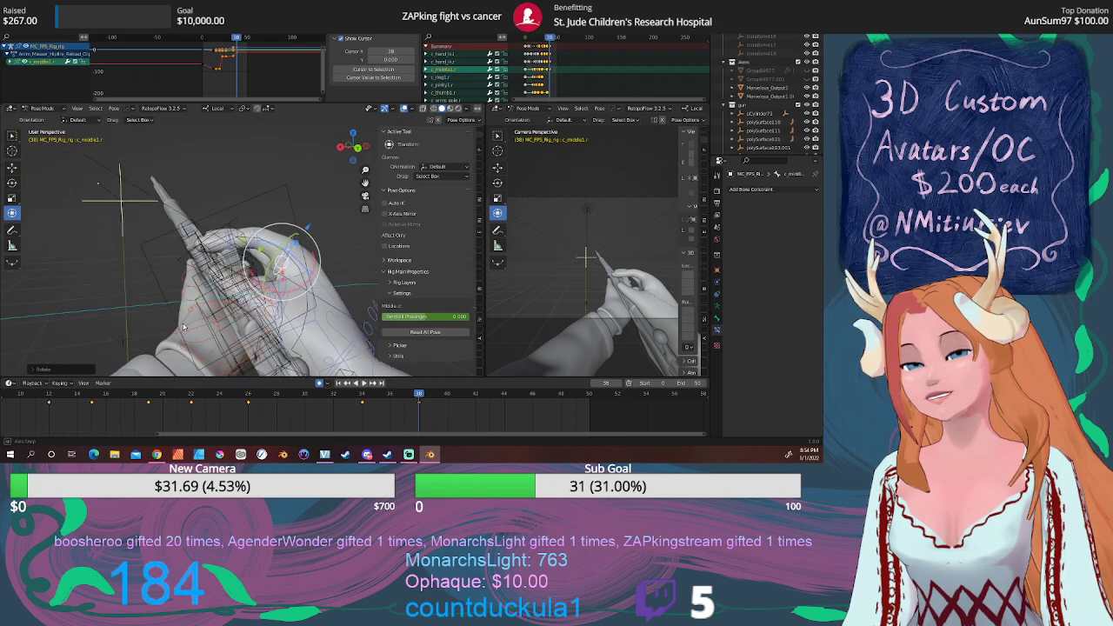
pyautogui.click(343, 355)
pyautogui.moveTo(343, 354); pyautogui.dragTo(278, 336, button='middle')
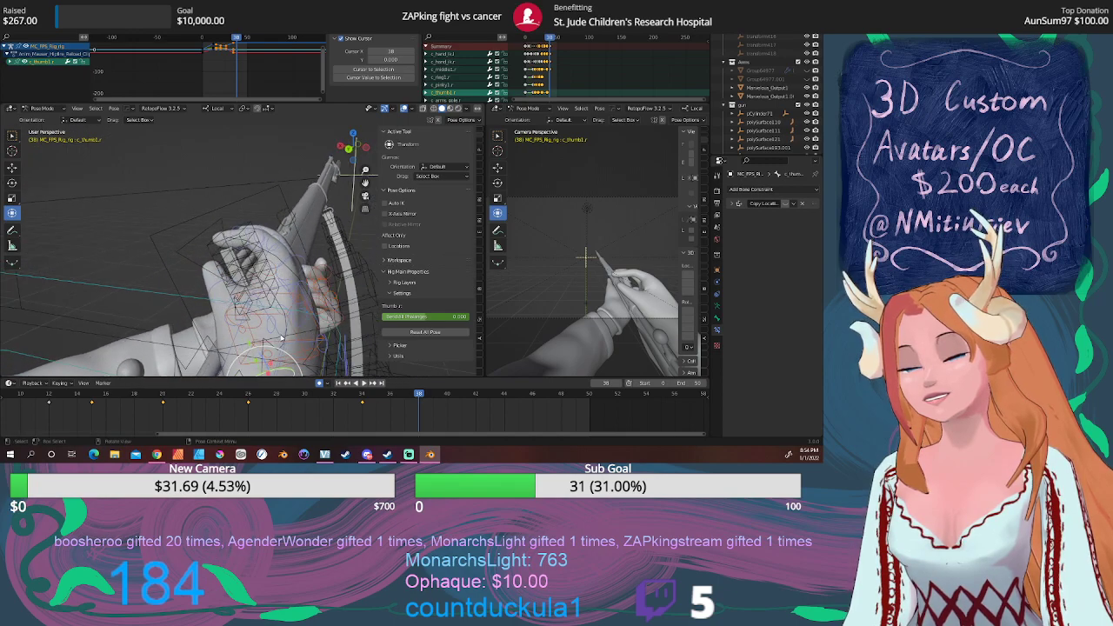
pyautogui.press('s')
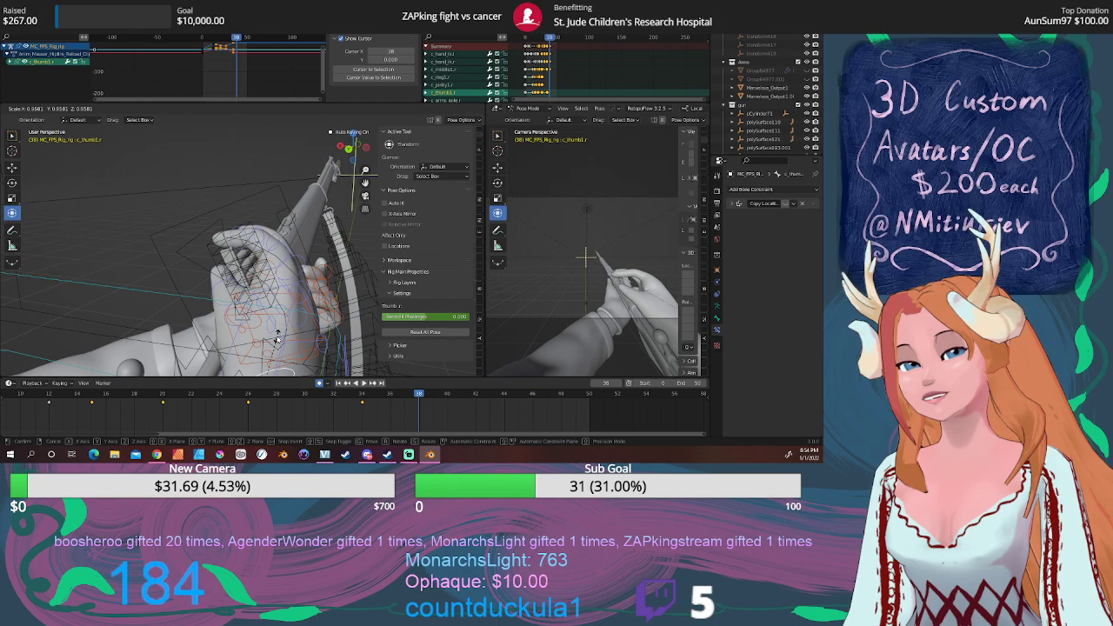
pyautogui.click(277, 339)
# Review the hand and finger motion by scrubbing between frames 20 and 42 and playing the animation, ending at frame 38.
pyautogui.press('space')
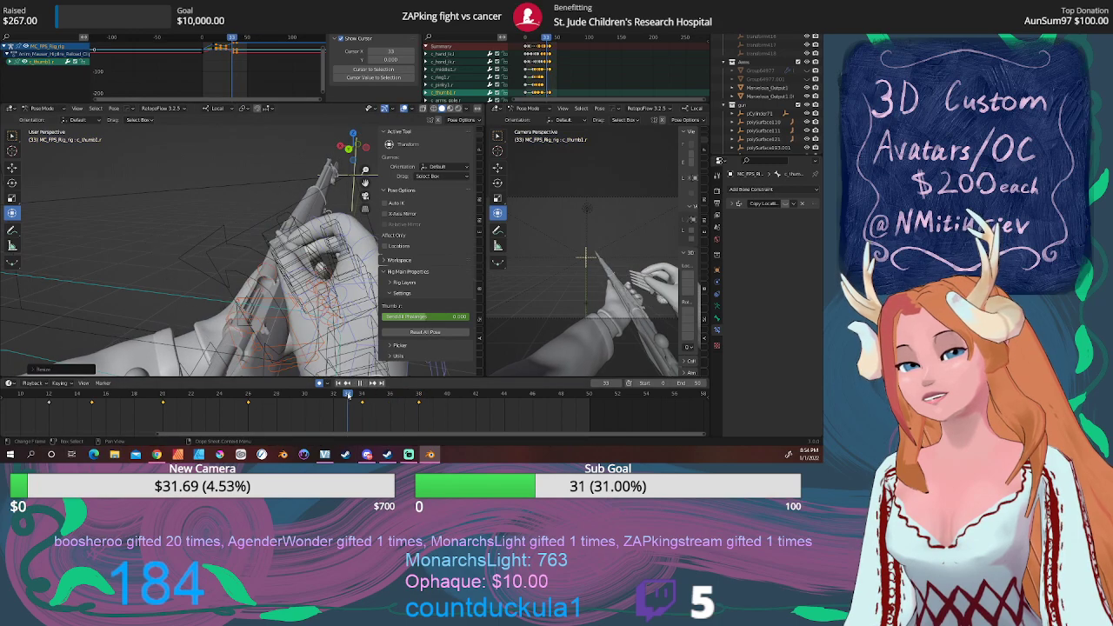
pyautogui.moveTo(376, 393); pyautogui.dragTo(418, 405)
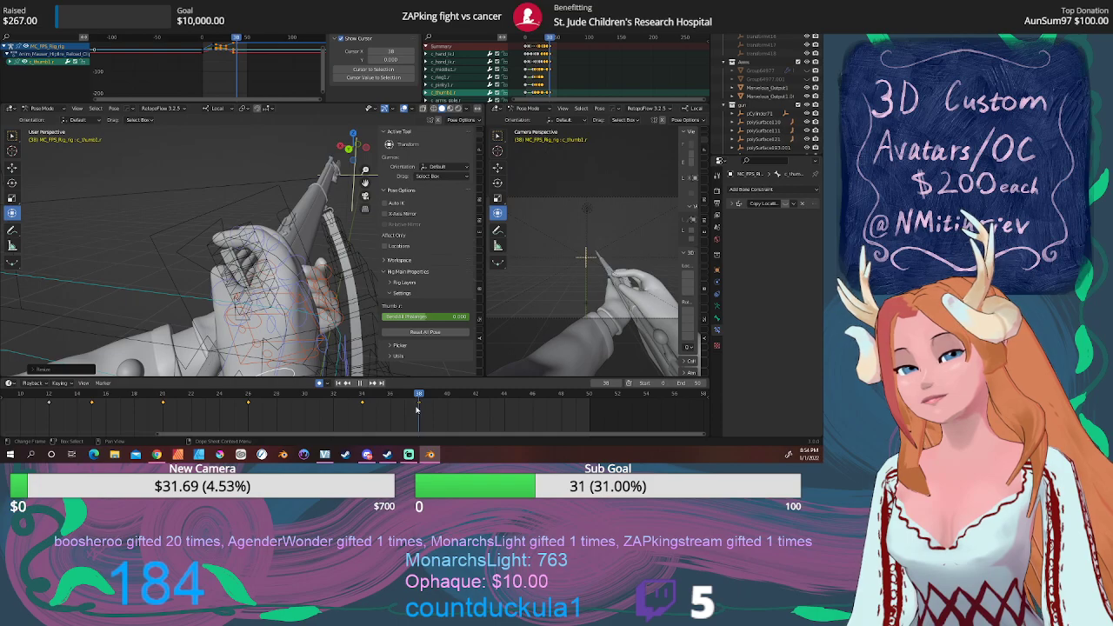
pyautogui.moveTo(417, 410); pyautogui.dragTo(476, 412)
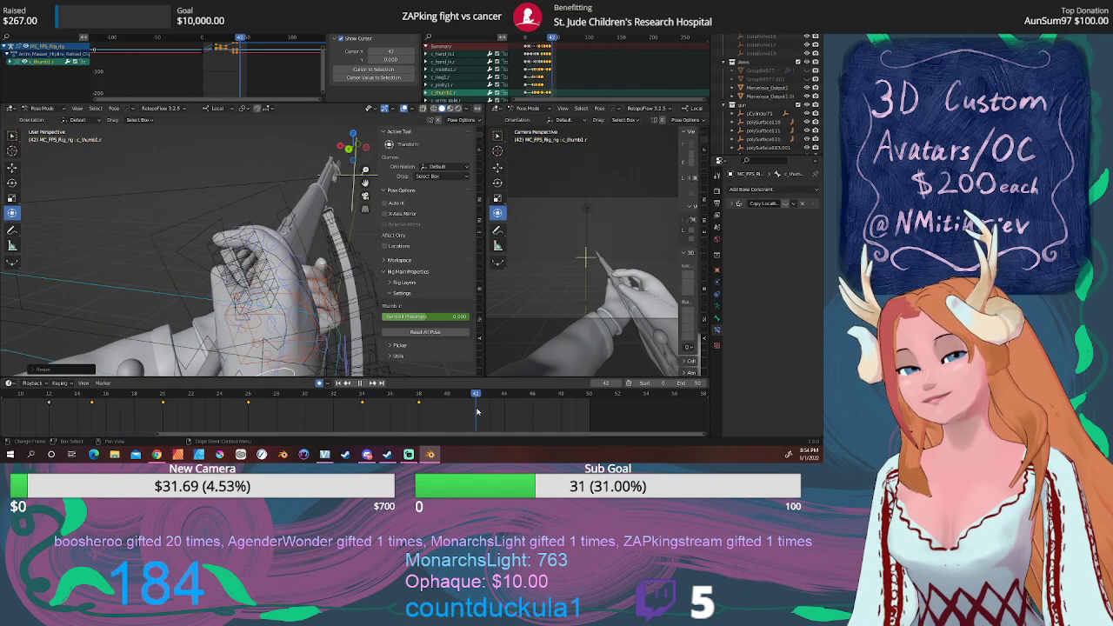
pyautogui.moveTo(293, 406); pyautogui.dragTo(444, 408)
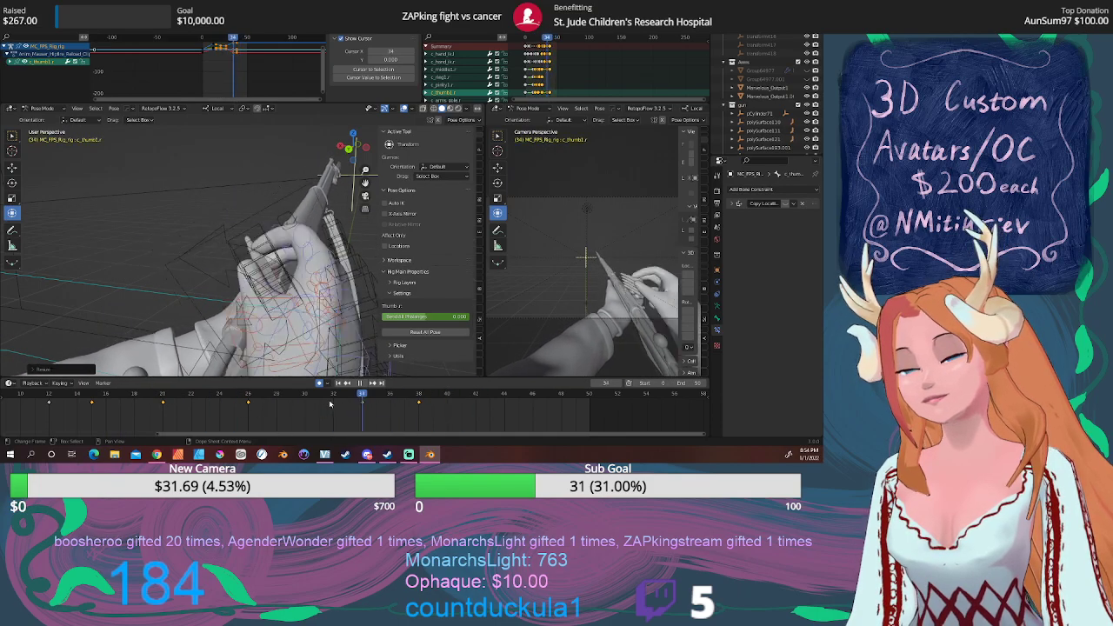
pyautogui.moveTo(329, 403); pyautogui.dragTo(163, 396)
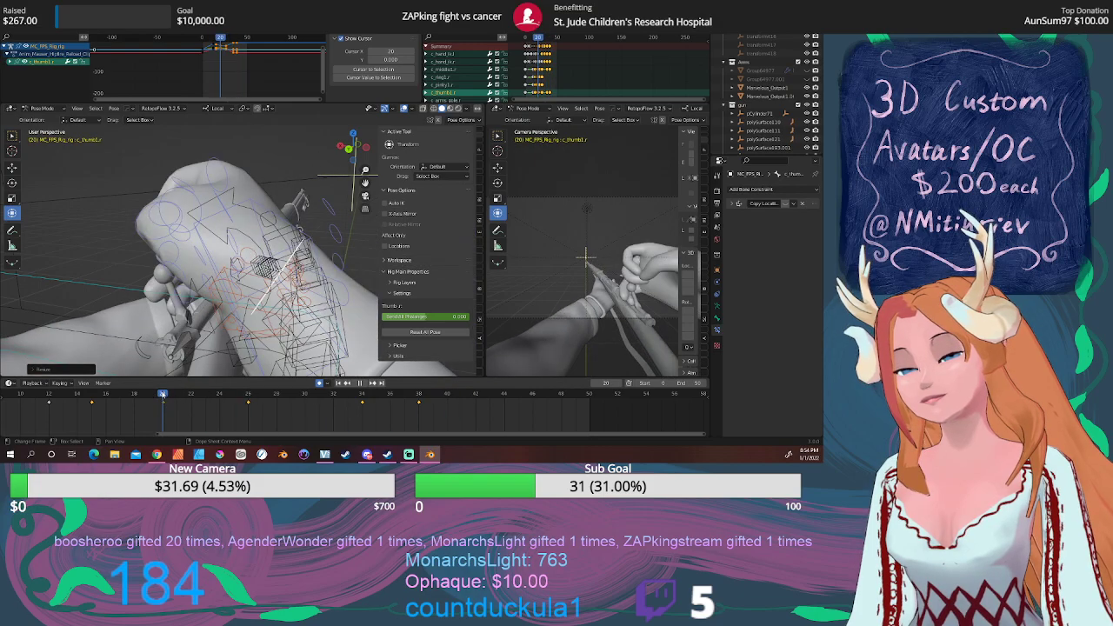
pyautogui.click(366, 383)
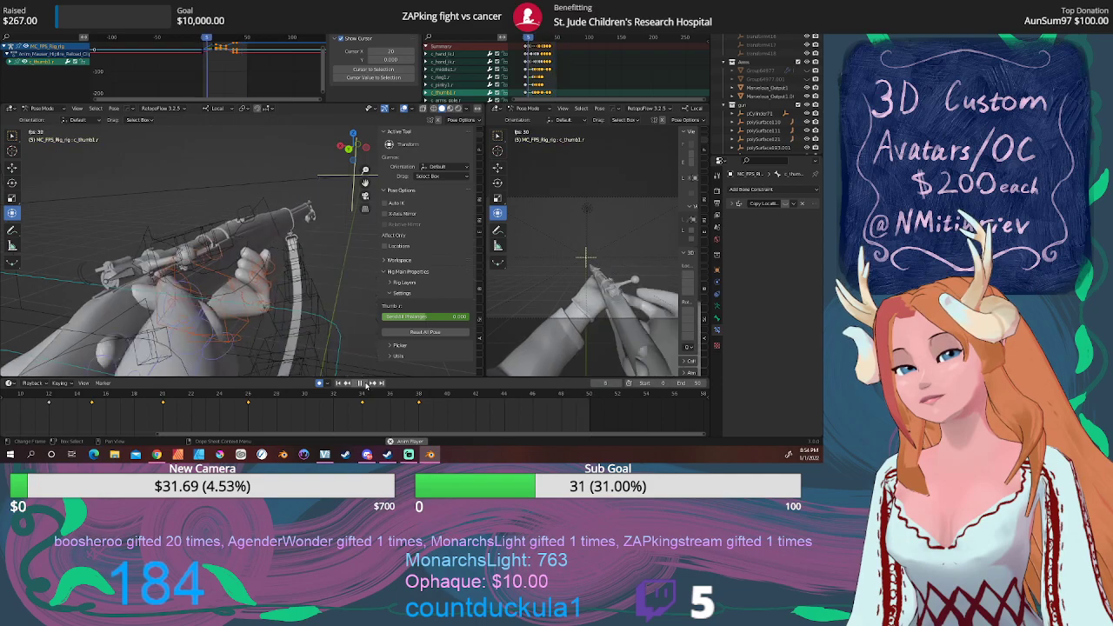
pyautogui.click(361, 383)
pyautogui.moveTo(346, 397); pyautogui.dragTo(419, 399)
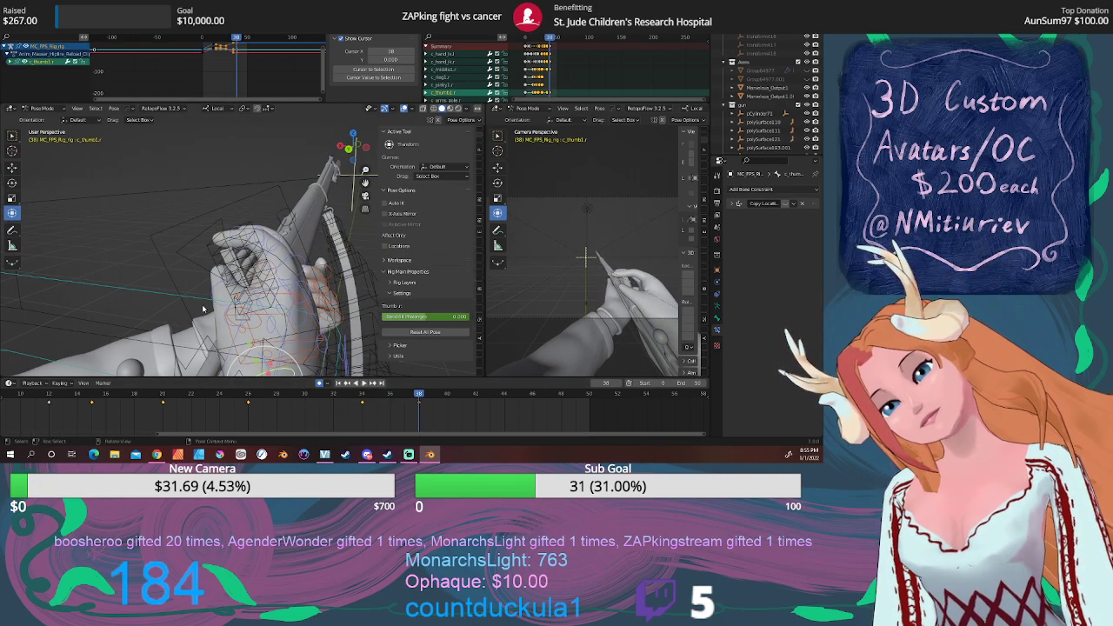
# Rotate c_middle1.r about 8° around its local Z axis at frame 38, and scrub the preceding frames to check the finger motion.
pyautogui.moveTo(203, 308); pyautogui.dragTo(23, 319, button='middle')
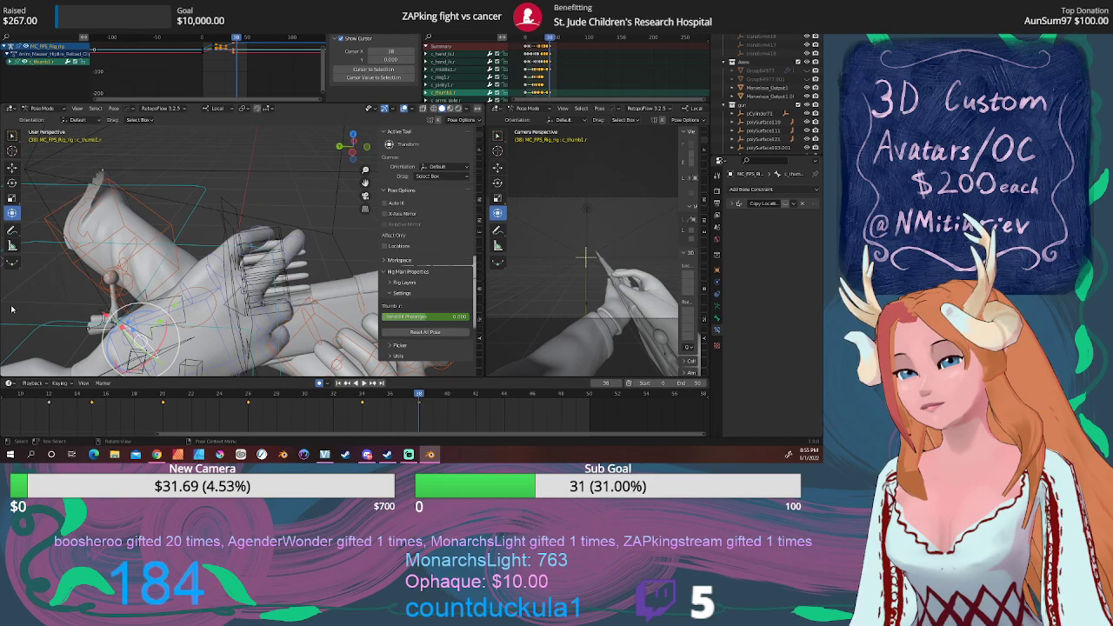
pyautogui.moveTo(252, 330); pyautogui.dragTo(236, 299, button='middle')
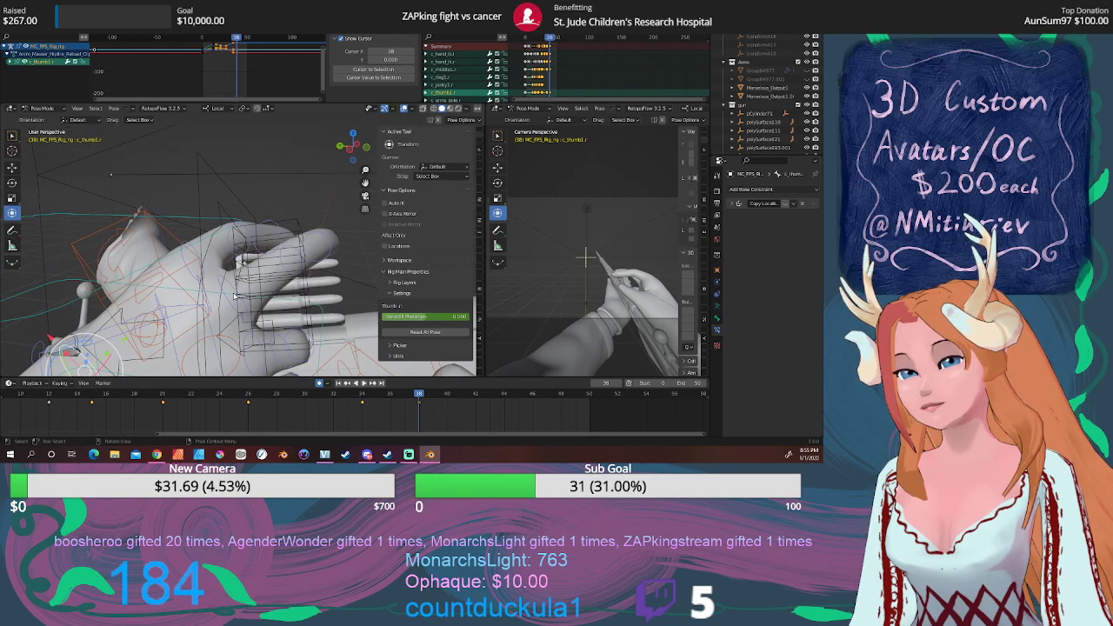
pyautogui.click(236, 298)
pyautogui.click(235, 293)
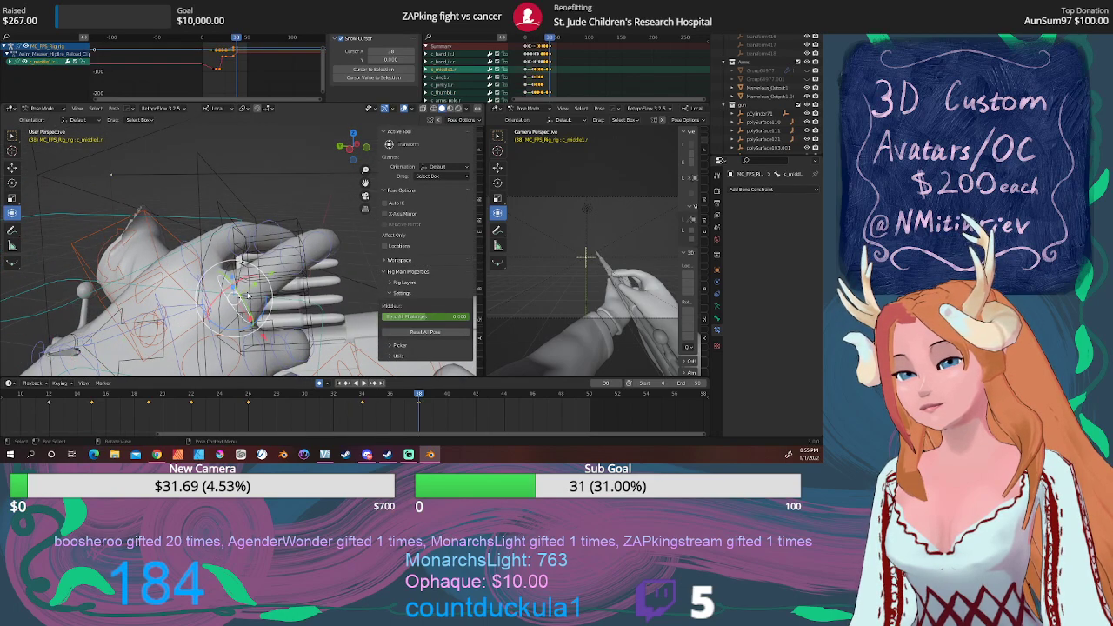
pyautogui.moveTo(266, 309); pyautogui.dragTo(263, 300)
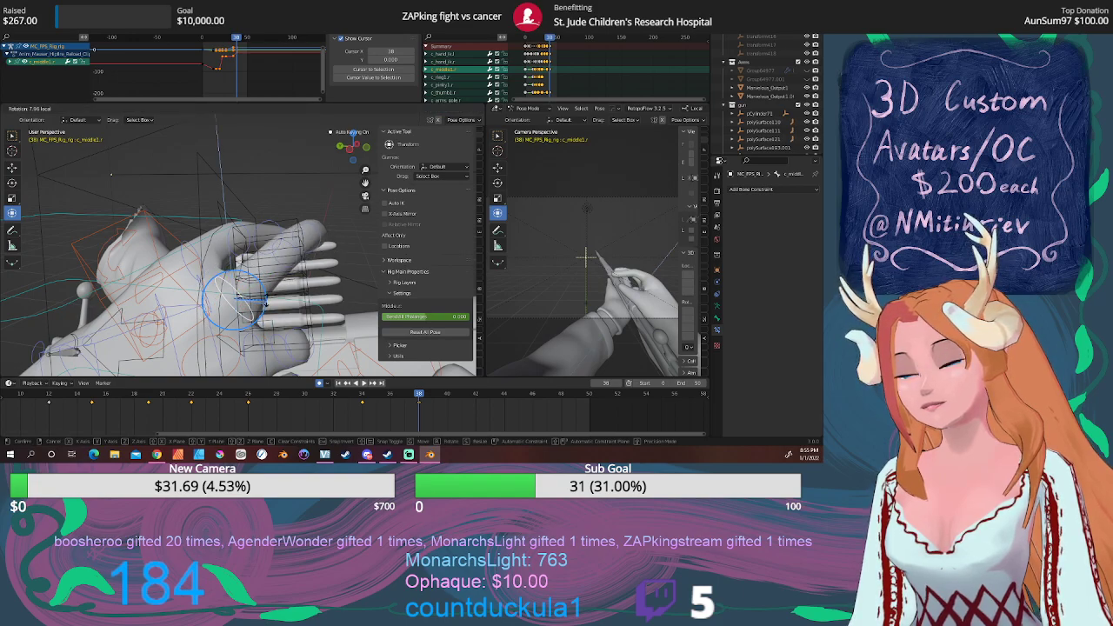
pyautogui.click(265, 303)
pyautogui.moveTo(264, 303); pyautogui.dragTo(223, 324, button='middle')
pyautogui.press('space')
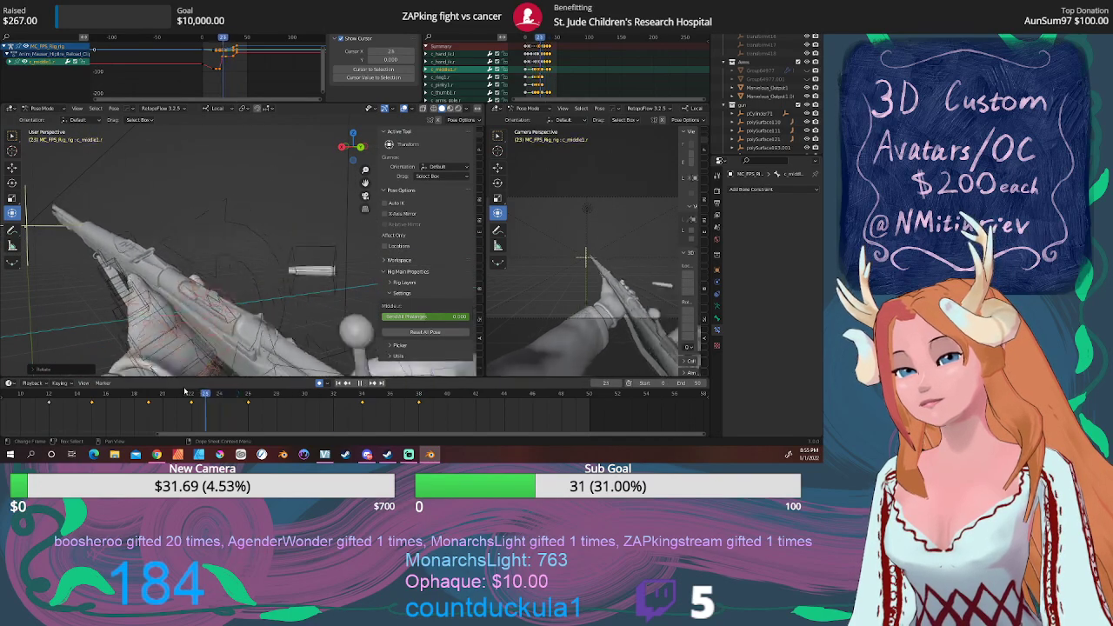
pyautogui.moveTo(395, 393)
pyautogui.mouseDown()
pyautogui.moveTo(448, 394)
pyautogui.moveTo(318, 395)
pyautogui.moveTo(402, 397)
pyautogui.mouseUp()
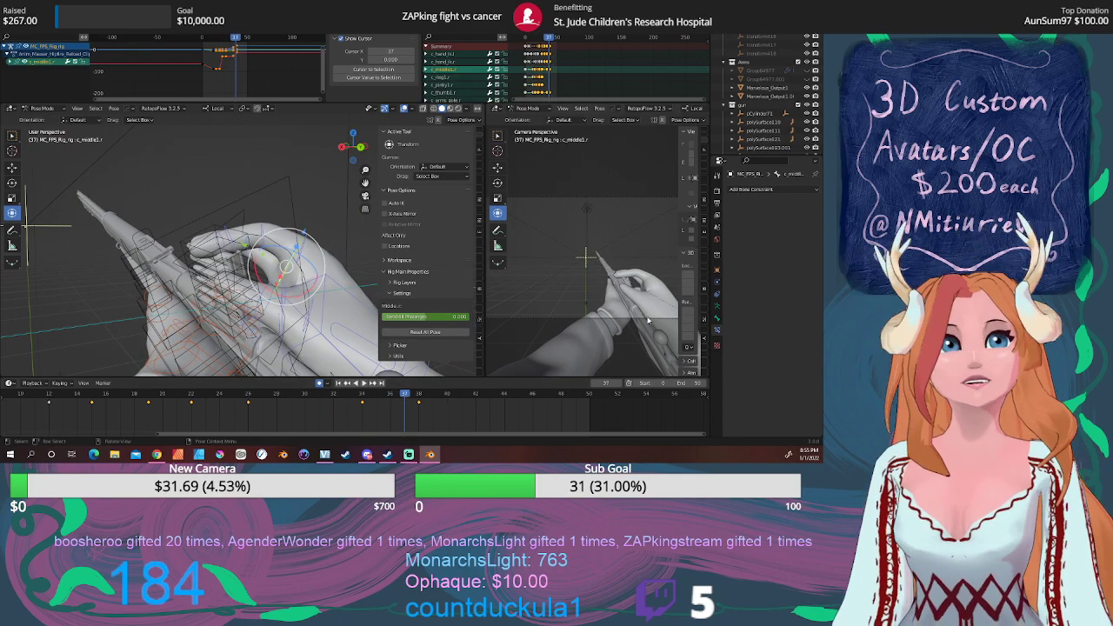
pyautogui.hotkey('alt', 'Tab')
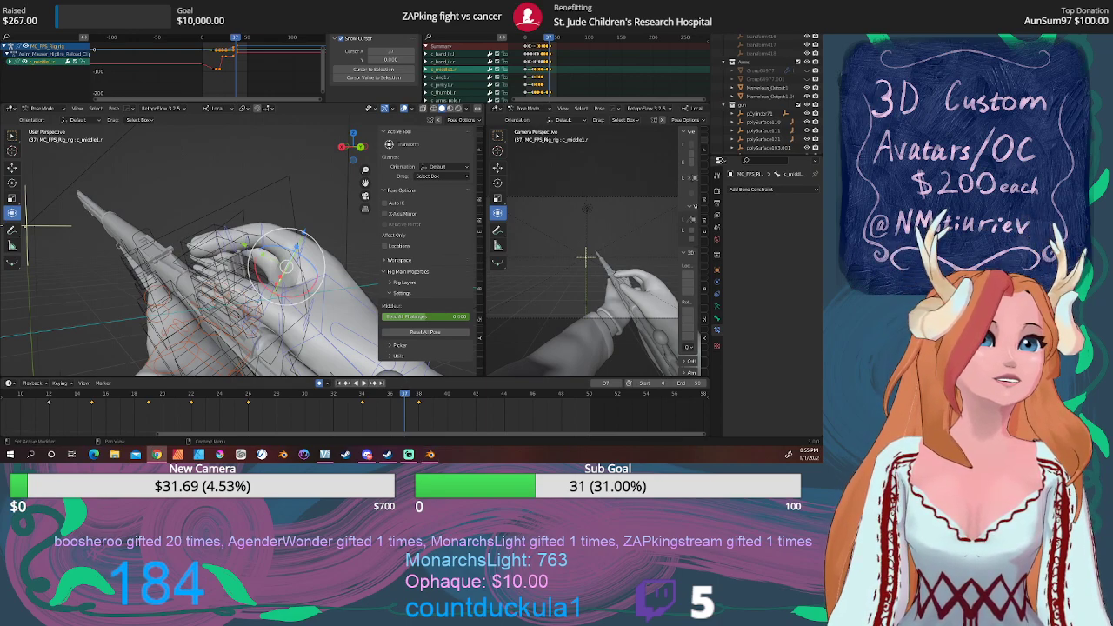
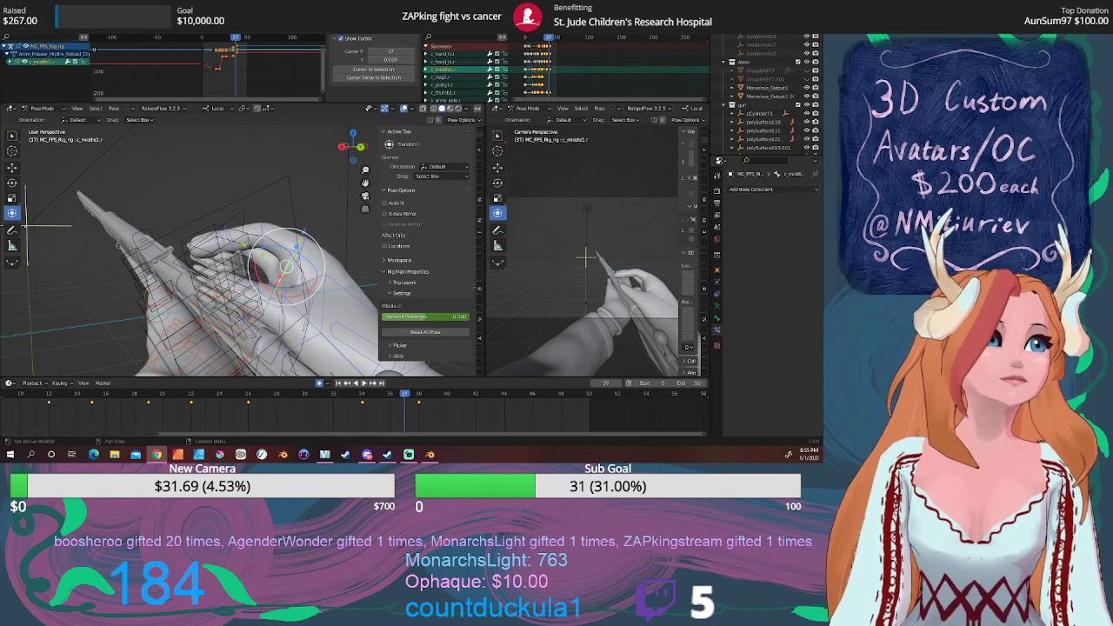
# Select the hand controls c_hand_ik.r and c_hand_ik.l at frame 38 and rotate them together about 8.3° in the right orthographic view.
pyautogui.moveTo(264, 216); pyautogui.dragTo(242, 214, button='middle')
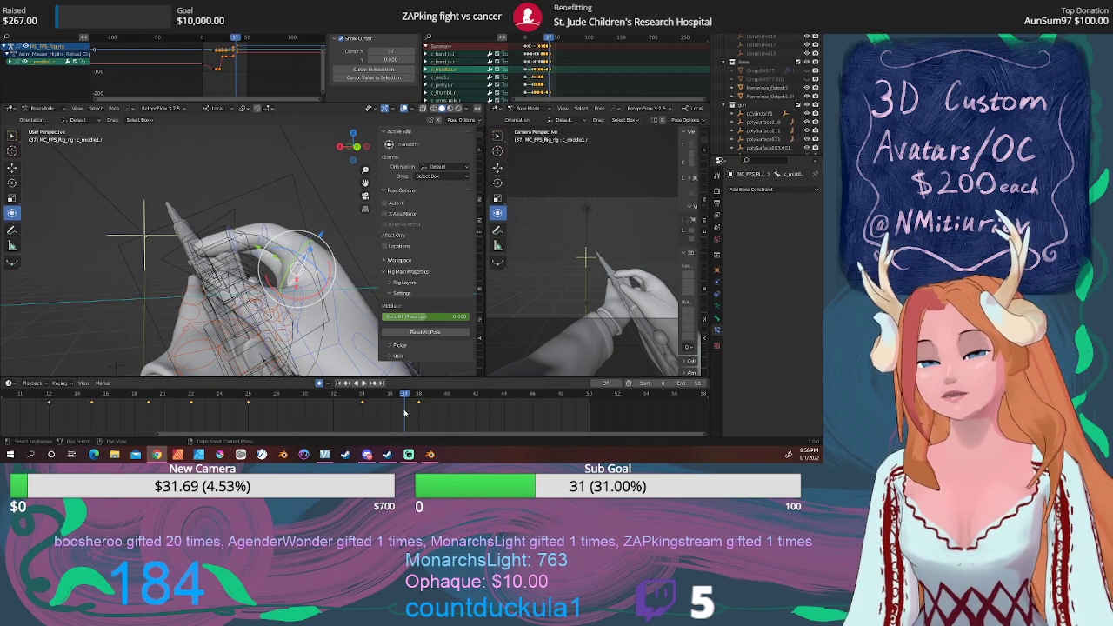
pyautogui.moveTo(403, 396)
pyautogui.mouseDown()
pyautogui.moveTo(343, 398)
pyautogui.moveTo(433, 396)
pyautogui.moveTo(419, 395)
pyautogui.mouseUp()
pyautogui.moveTo(228, 310); pyautogui.dragTo(288, 290, button='middle')
pyautogui.scroll(-2, 312, 295)
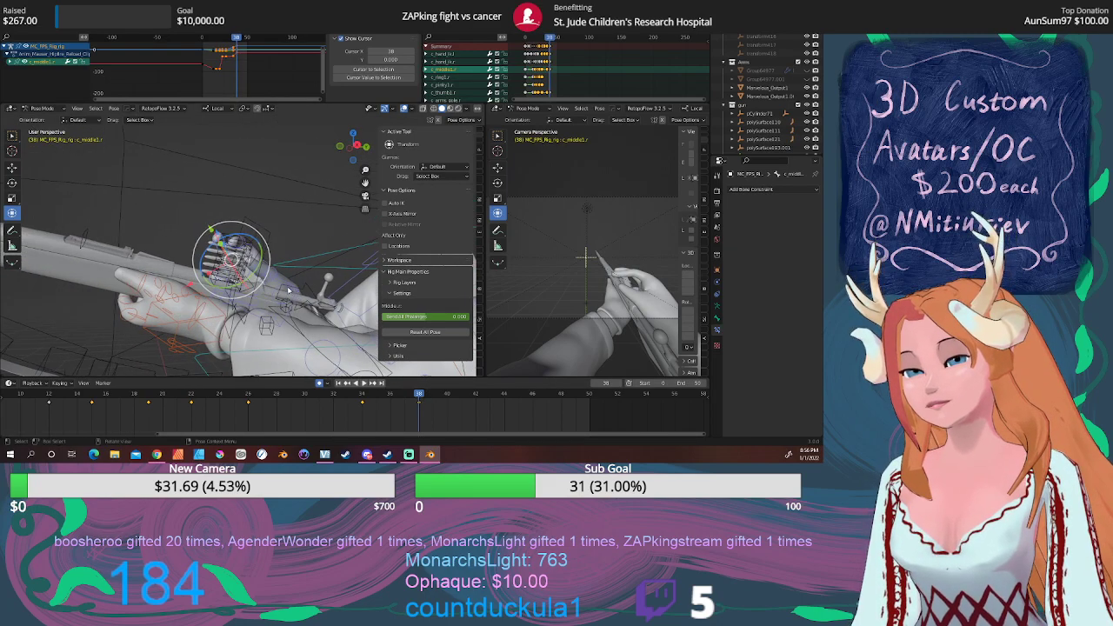
pyautogui.click(287, 285)
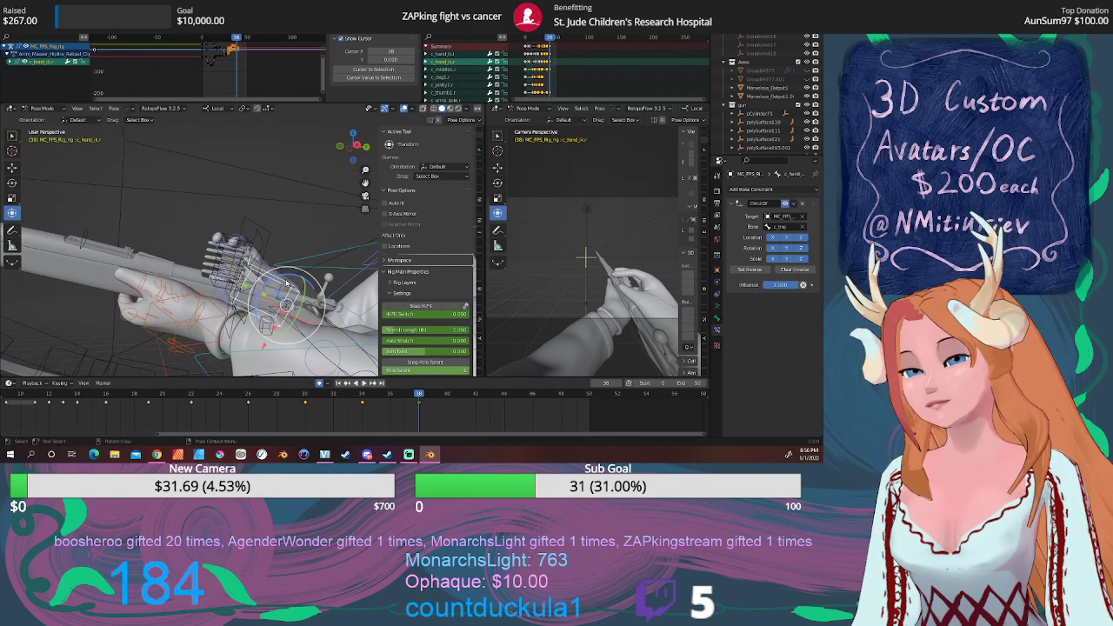
pyautogui.keyDown('shift'); pyautogui.click(216, 311); pyautogui.keyUp('shift')
pyautogui.moveTo(217, 311); pyautogui.dragTo(235, 314, button='middle')
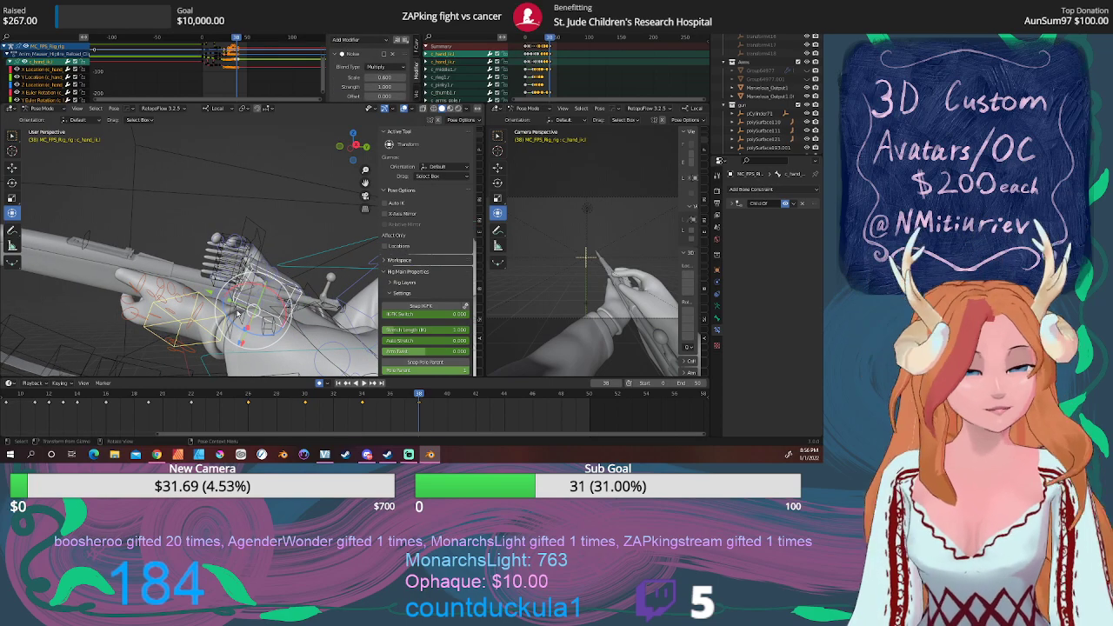
pyautogui.press('KP_3')
pyautogui.press('r')
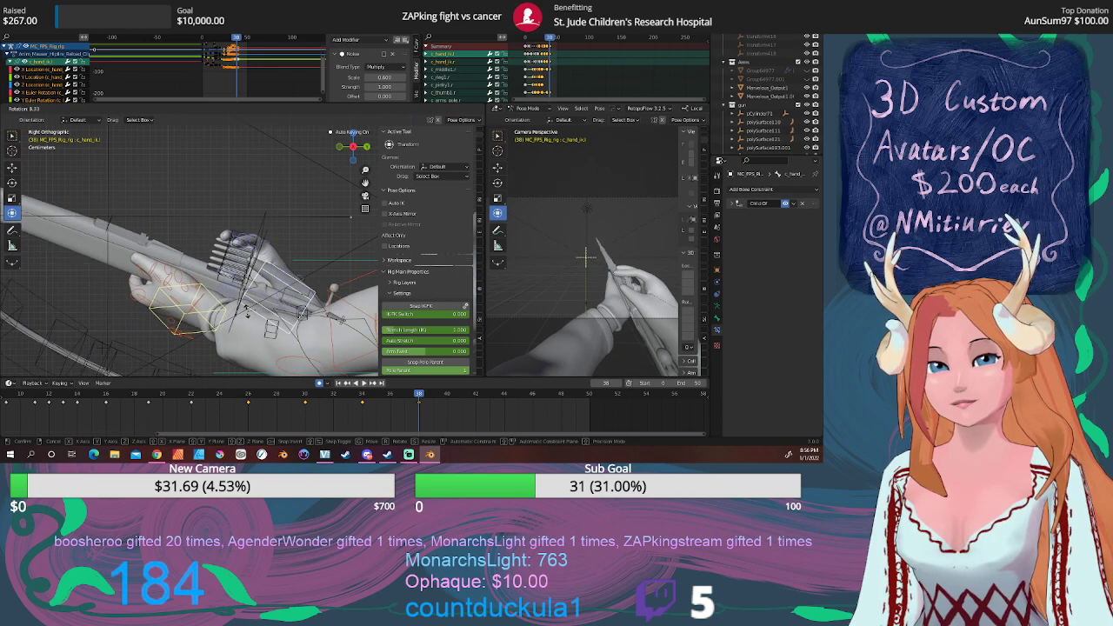
pyautogui.click(248, 313)
# Scrub and play the reload to check the rotated hands' motion, ending at frame 38.
pyautogui.click(105, 396)
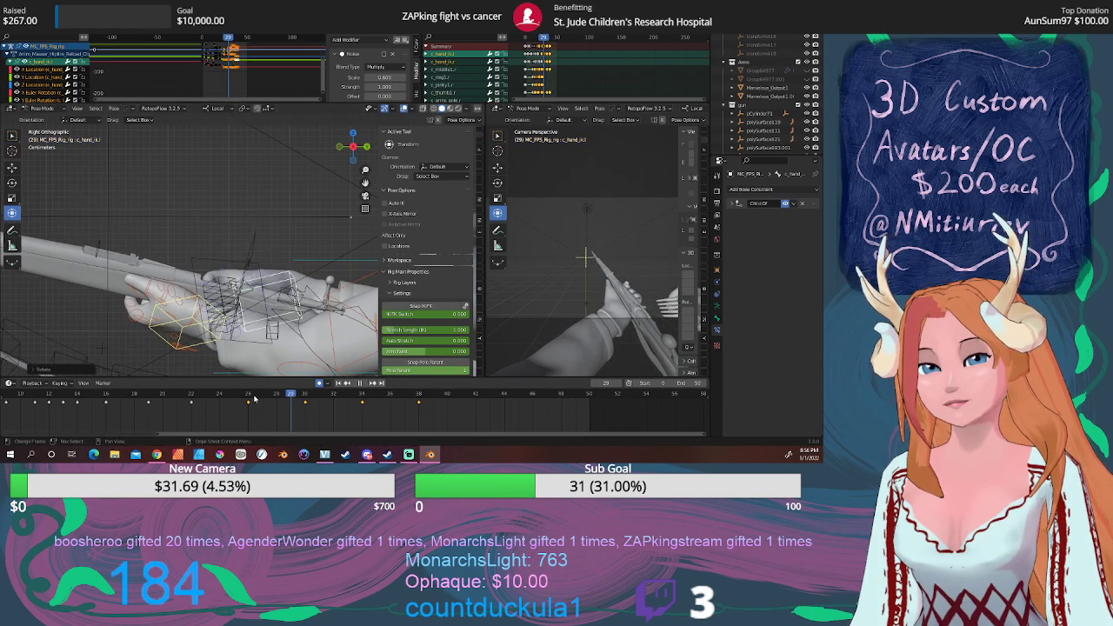
pyautogui.moveTo(115, 398); pyautogui.dragTo(162, 398)
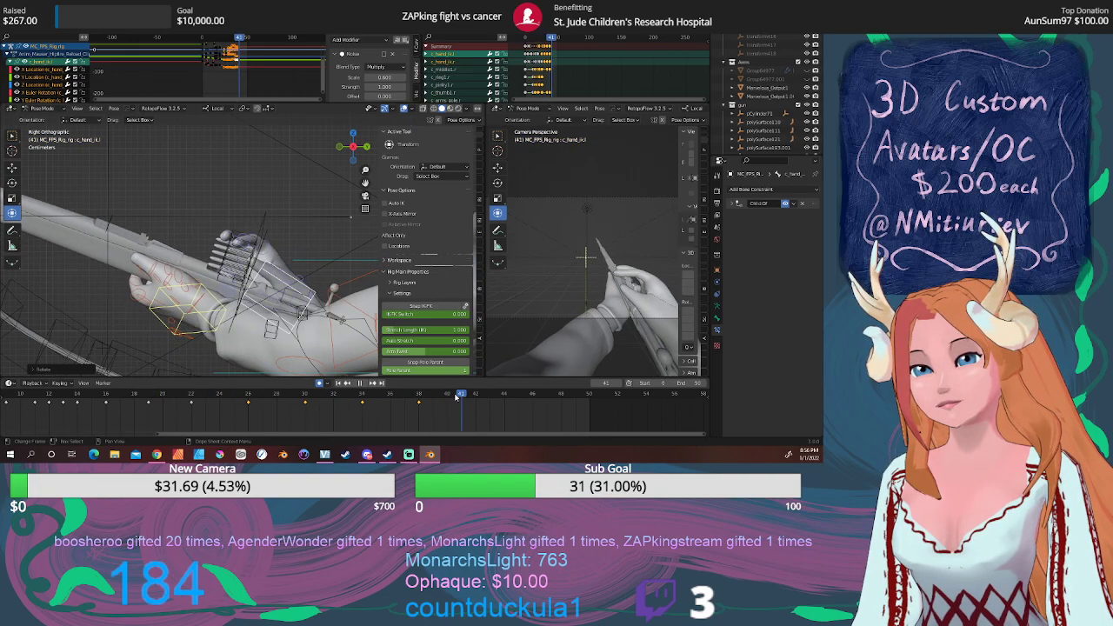
pyautogui.press('space')
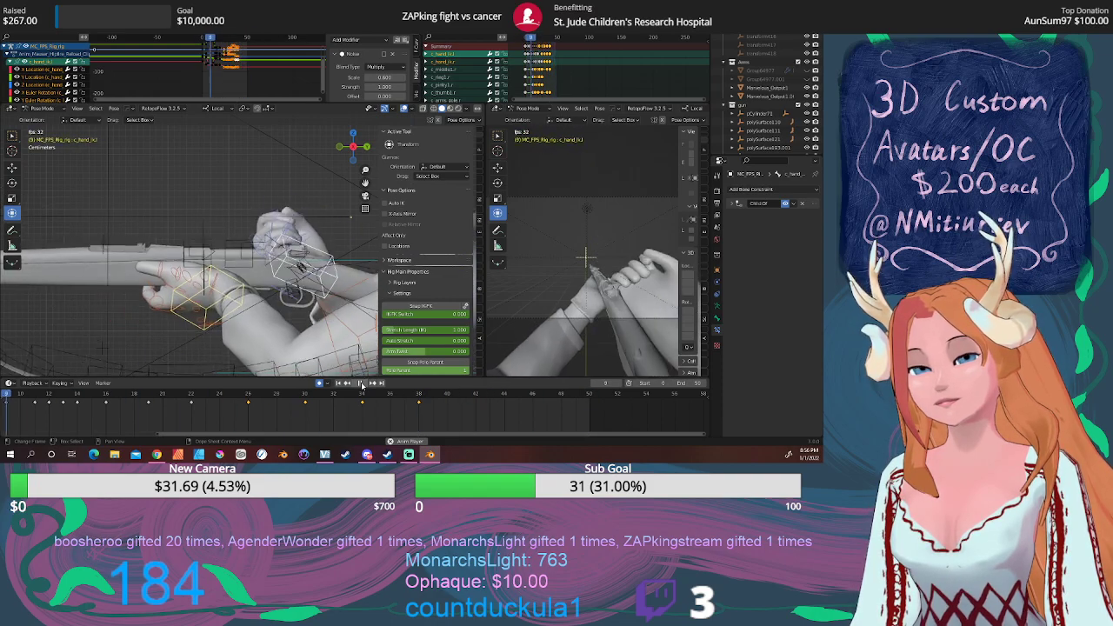
pyautogui.click(362, 383)
pyautogui.press('space')
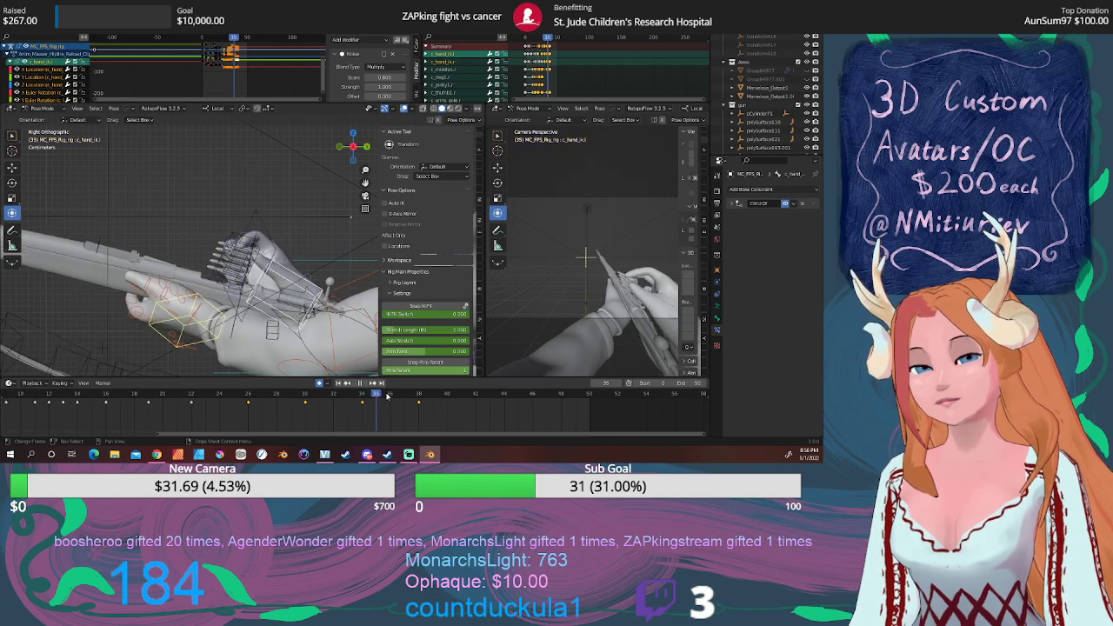
pyautogui.moveTo(431, 396); pyautogui.dragTo(419, 396)
# Move both hand controls together about 0.03 m, mostly upward, at frame 38, and widen the camera viewport.
pyautogui.scroll(-1, 299, 334)
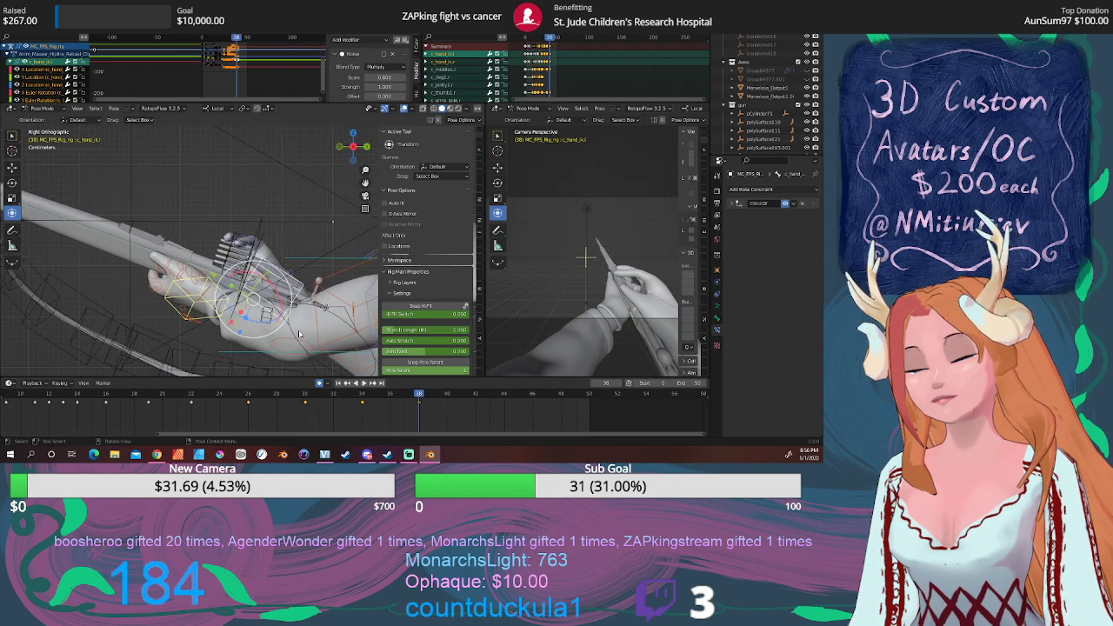
pyautogui.press('g')
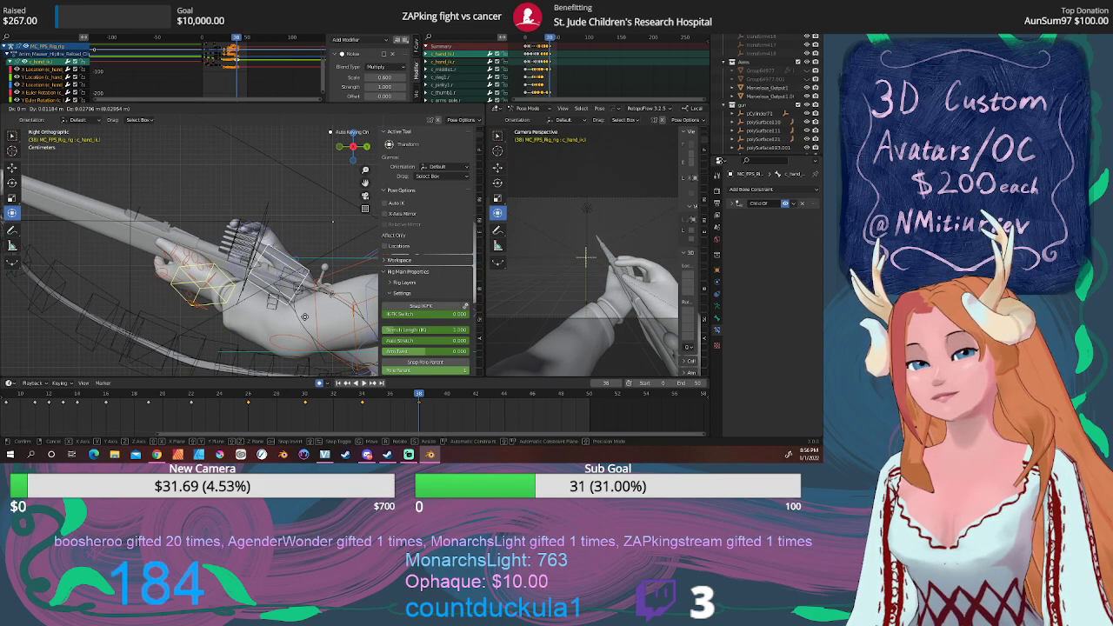
pyautogui.click(319, 320)
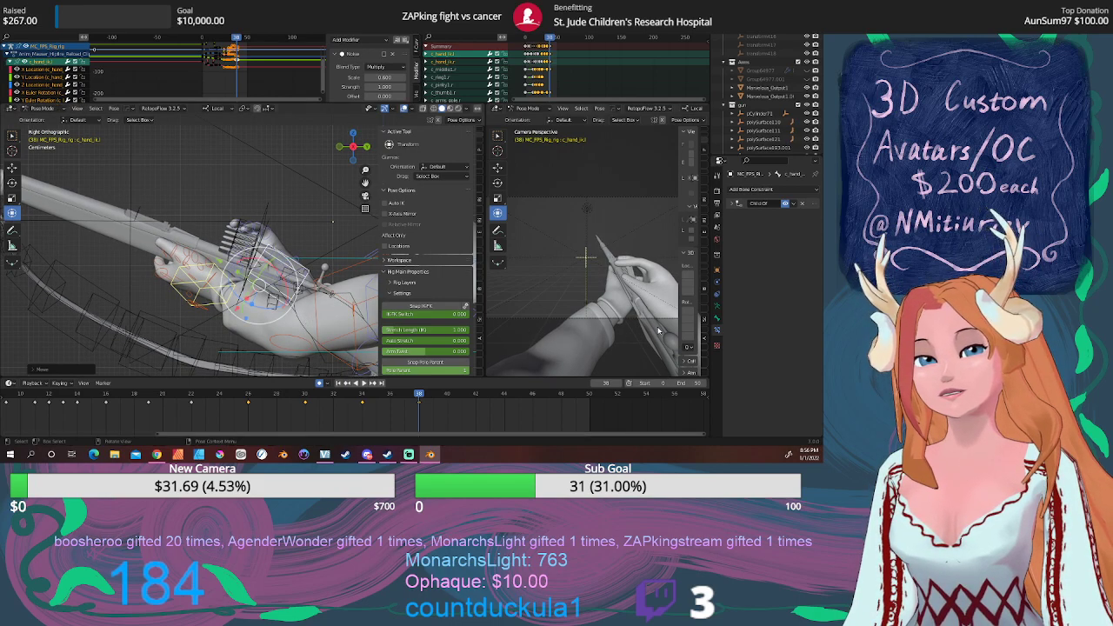
pyautogui.moveTo(712, 315); pyautogui.dragTo(818, 313)
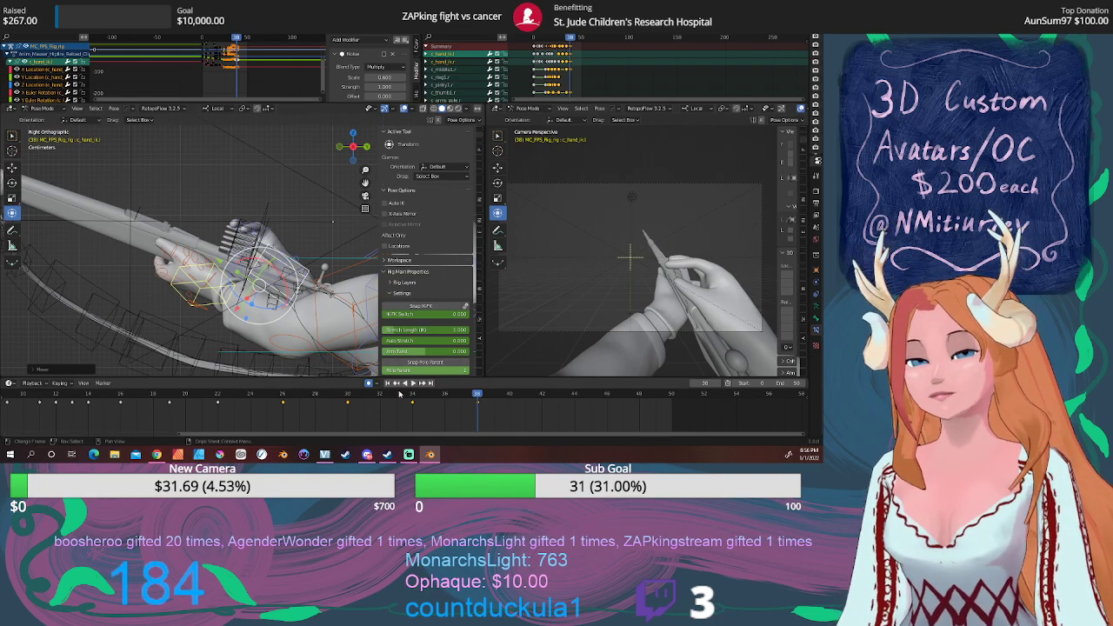
# Trackball-rotate the hand controls c_hand_ik.r and c_hand_ik.l together at frame 38 in the camera view.
pyautogui.moveTo(461, 399)
pyautogui.mouseDown()
pyautogui.moveTo(380, 400)
pyautogui.moveTo(483, 399)
pyautogui.moveTo(383, 400)
pyautogui.moveTo(471, 399)
pyautogui.mouseUp()
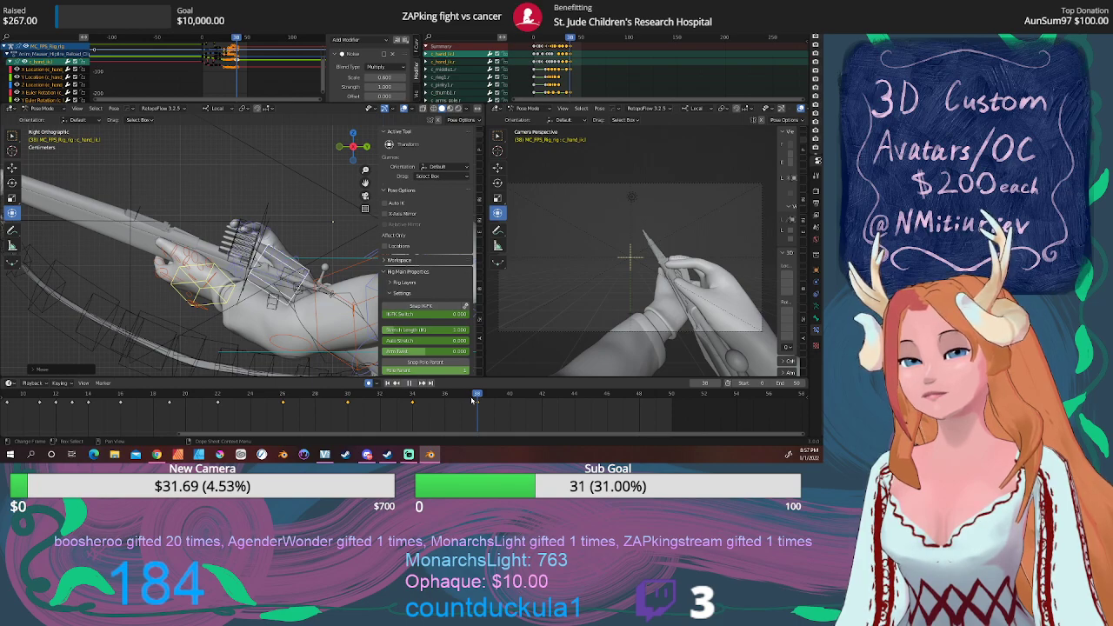
pyautogui.moveTo(472, 399); pyautogui.dragTo(472, 399)
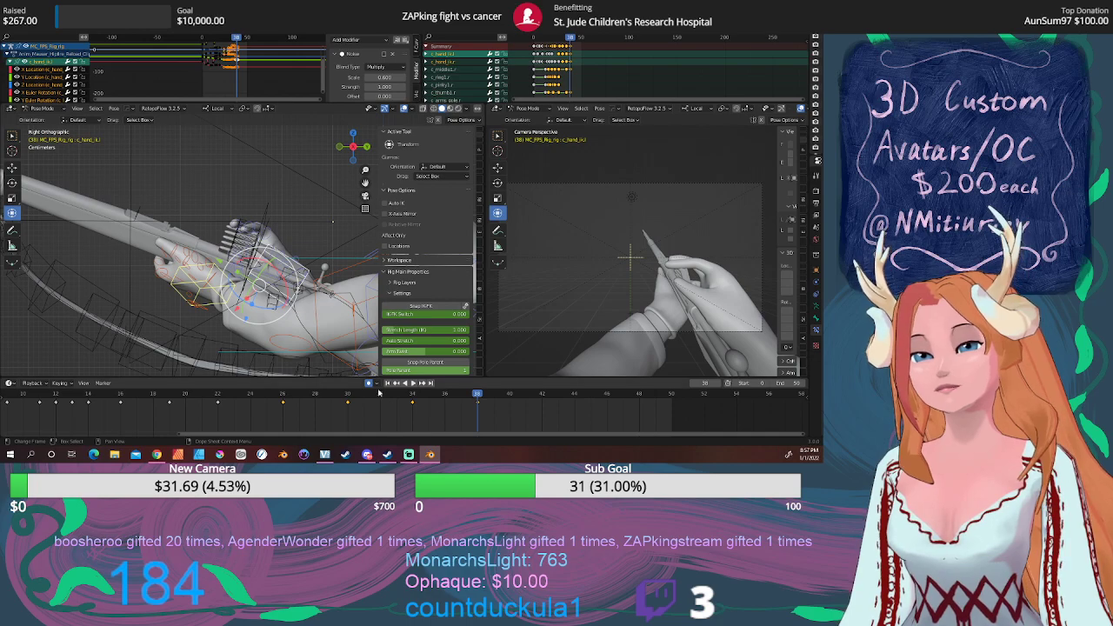
pyautogui.scroll(-2, 322, 316)
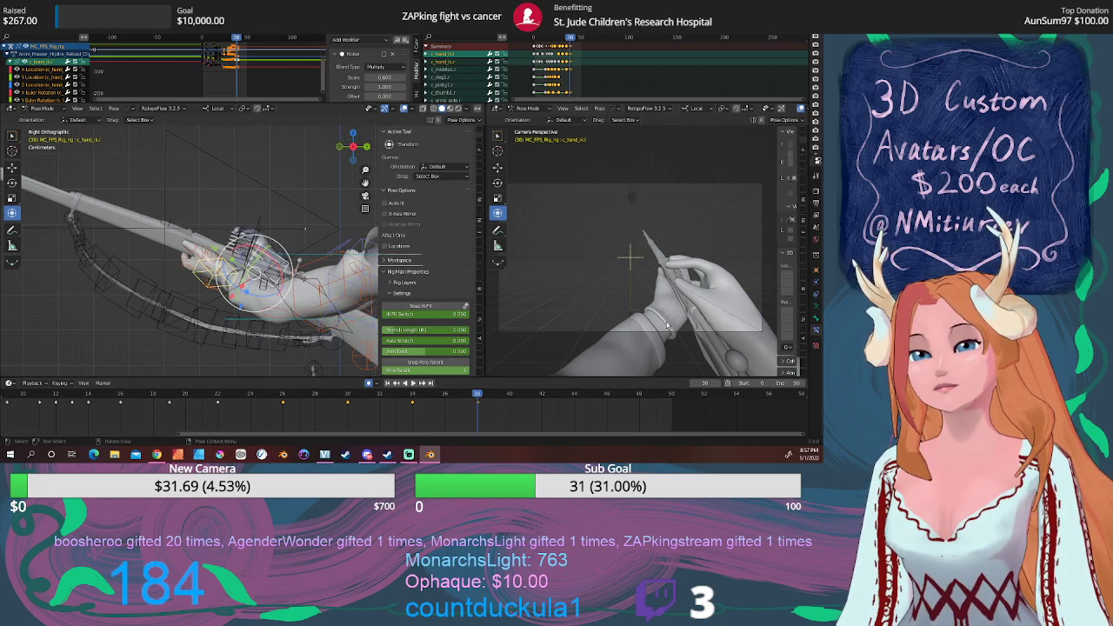
pyautogui.press('r')
pyautogui.press('r')
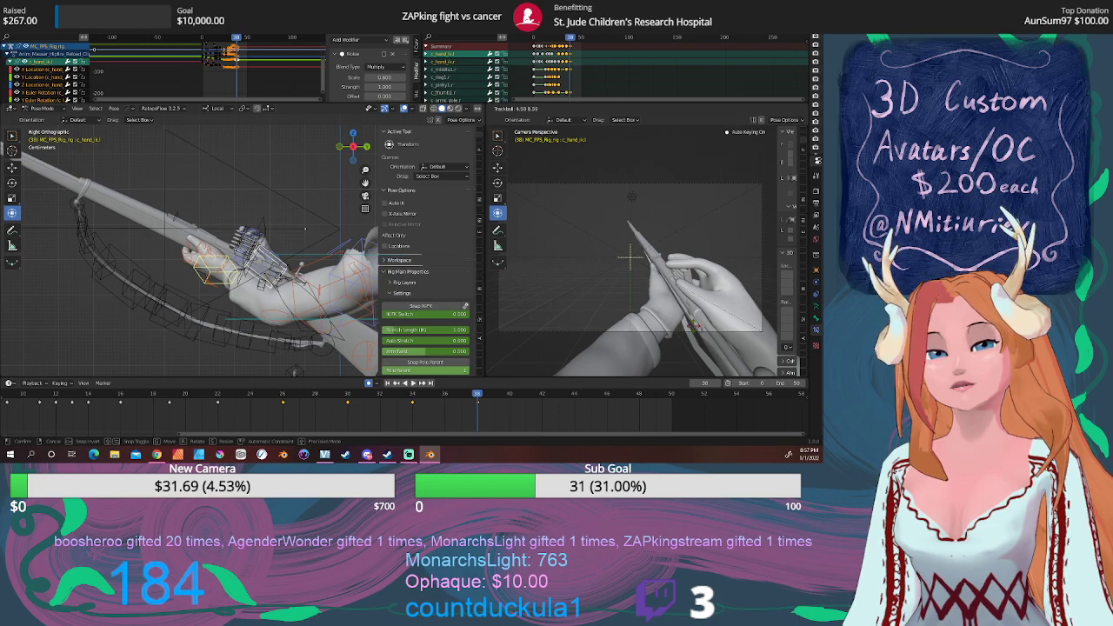
pyautogui.click(694, 327)
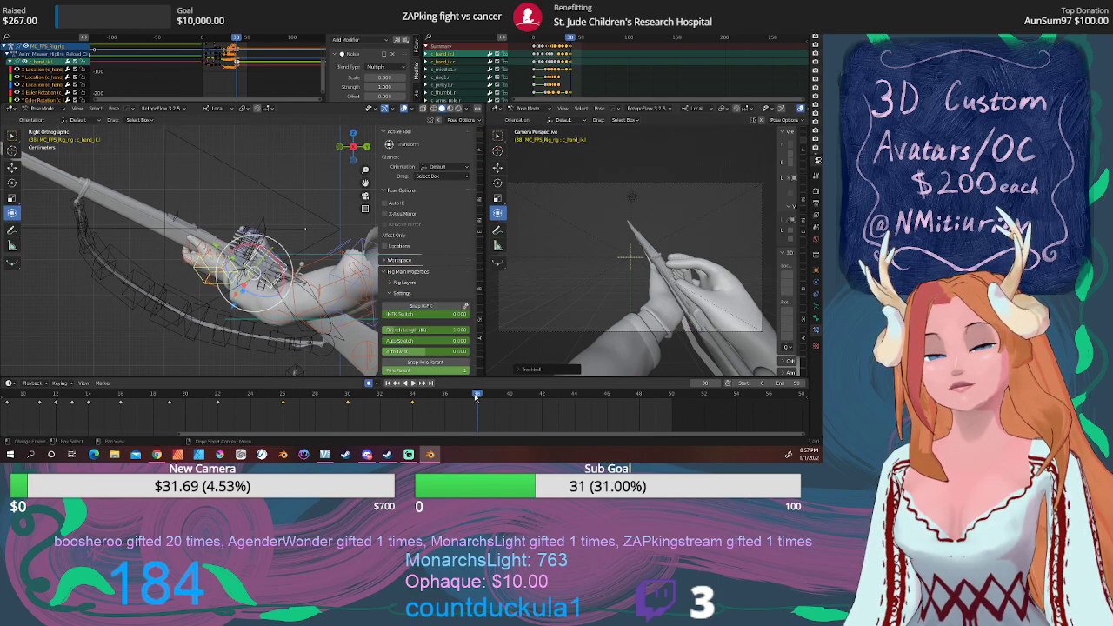
# Scrub and play the frames leading up to frame 38 to check the rotated hands' motion.
pyautogui.press('space')
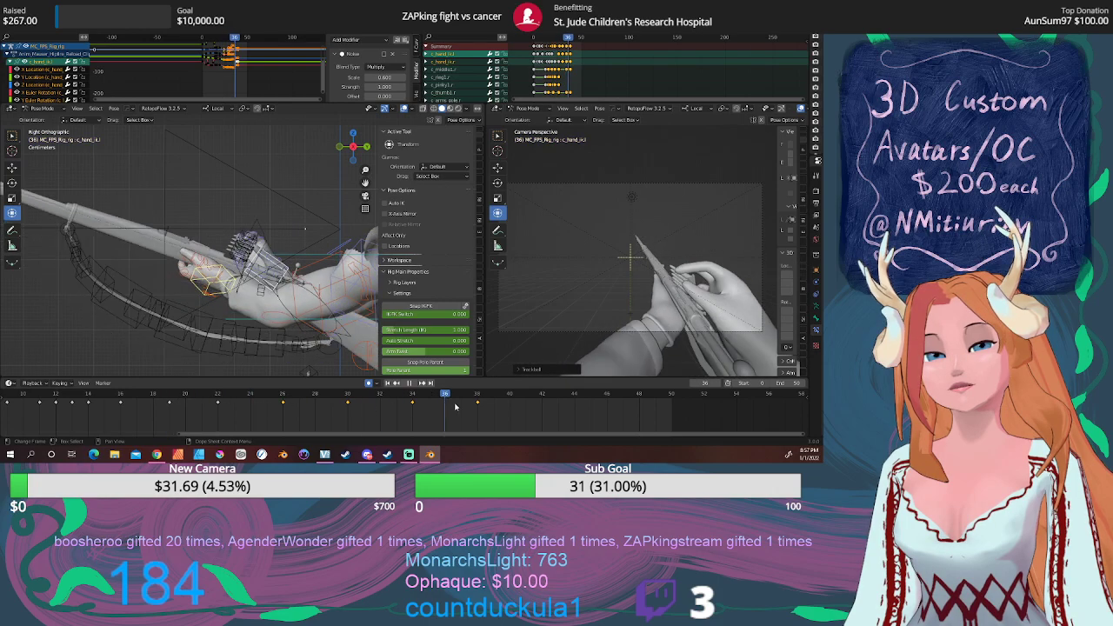
pyautogui.moveTo(455, 407)
pyautogui.mouseDown()
pyautogui.moveTo(519, 407)
pyautogui.moveTo(308, 410)
pyautogui.moveTo(522, 409)
pyautogui.moveTo(342, 409)
pyautogui.moveTo(476, 406)
pyautogui.mouseUp()
pyautogui.moveTo(287, 270); pyautogui.dragTo(243, 291, button='middle')
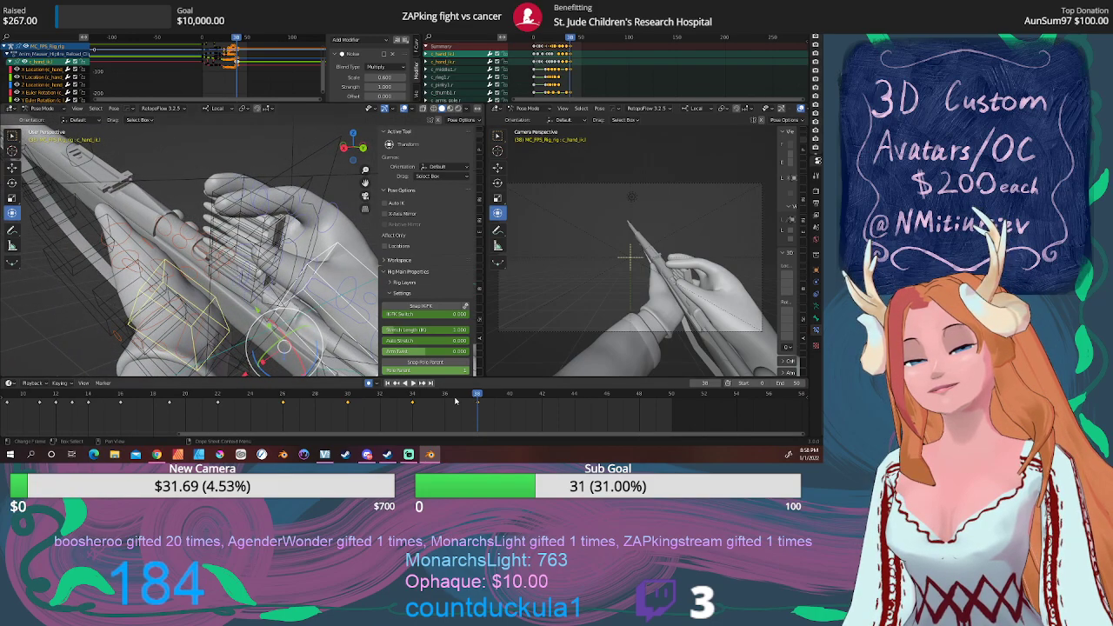
pyautogui.press('space')
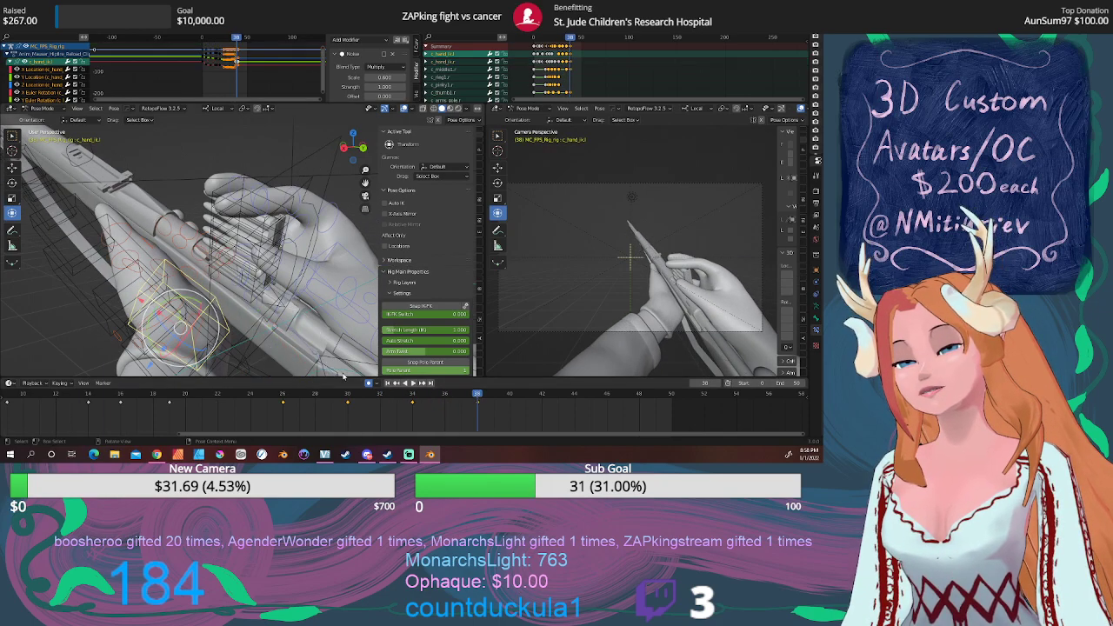
# Blend the left-hand control c_hand_ik.l between its neighbouring keyframes around frame 34 with the Breakdowner.
pyautogui.click(15, 263)
pyautogui.moveTo(63, 293); pyautogui.dragTo(89, 301)
pyautogui.moveTo(418, 397)
pyautogui.mouseDown()
pyautogui.moveTo(472, 397)
pyautogui.moveTo(201, 398)
pyautogui.moveTo(552, 398)
pyautogui.moveTo(137, 398)
pyautogui.moveTo(417, 398)
pyautogui.mouseUp()
pyautogui.moveTo(96, 301); pyautogui.dragTo(150, 302)
# Play the reload from frame 19 to check the left hand's motion, and return to frame 38.
pyautogui.moveTo(429, 396); pyautogui.dragTo(170, 398)
pyautogui.click(413, 384)
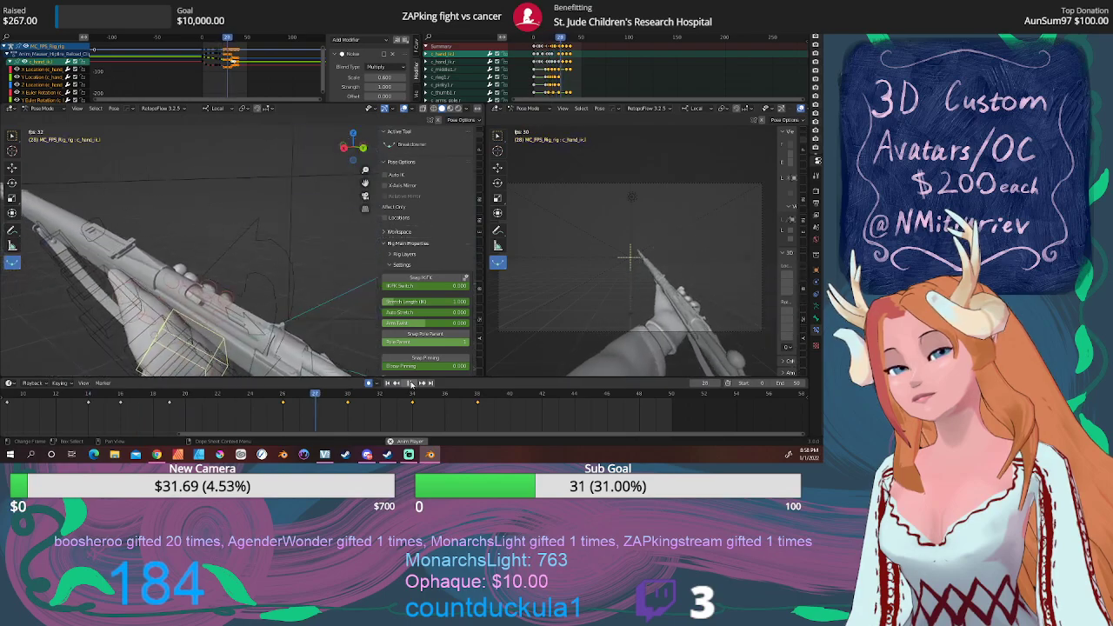
pyautogui.click(410, 383)
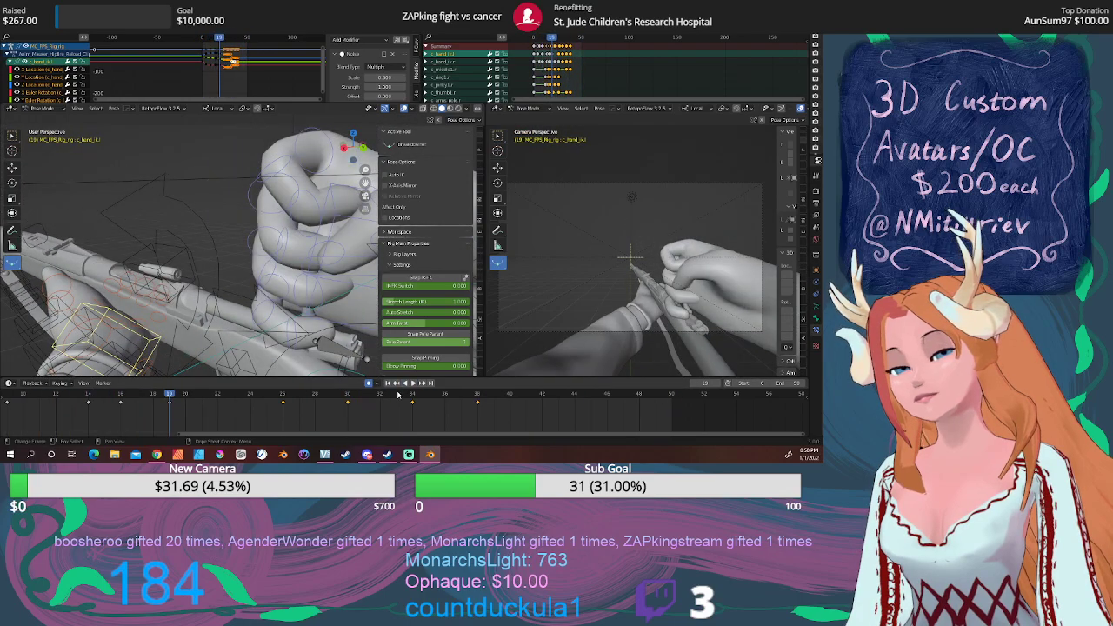
pyautogui.click(476, 395)
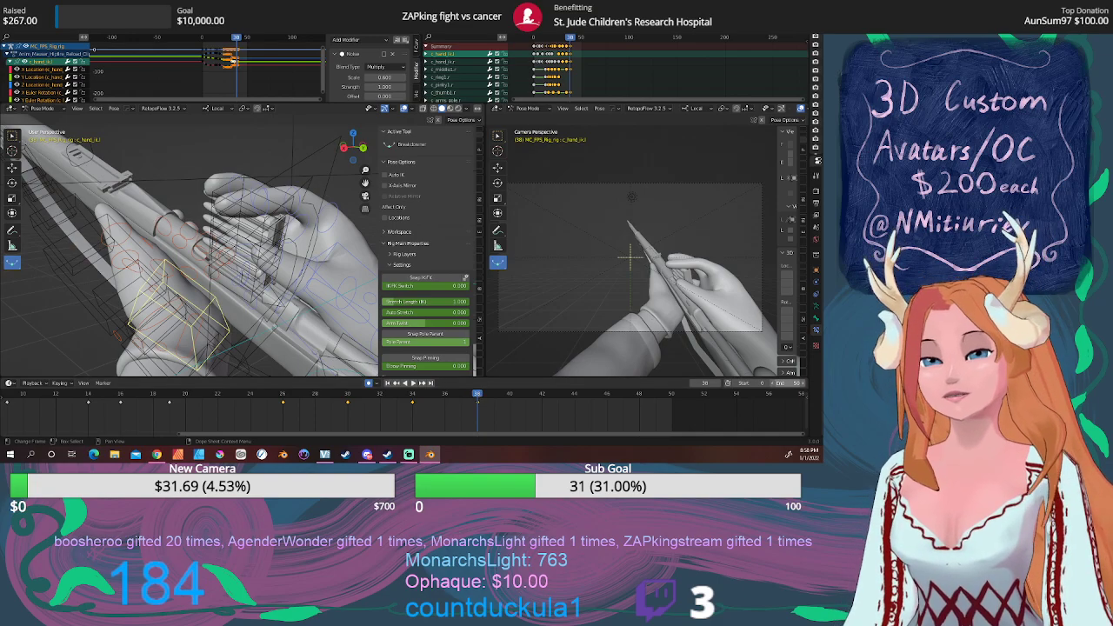
# Select the right thumb control c_thumb1.r and scale it by about 1.05 at frame 38.
pyautogui.moveTo(218, 287); pyautogui.dragTo(248, 303, button='middle')
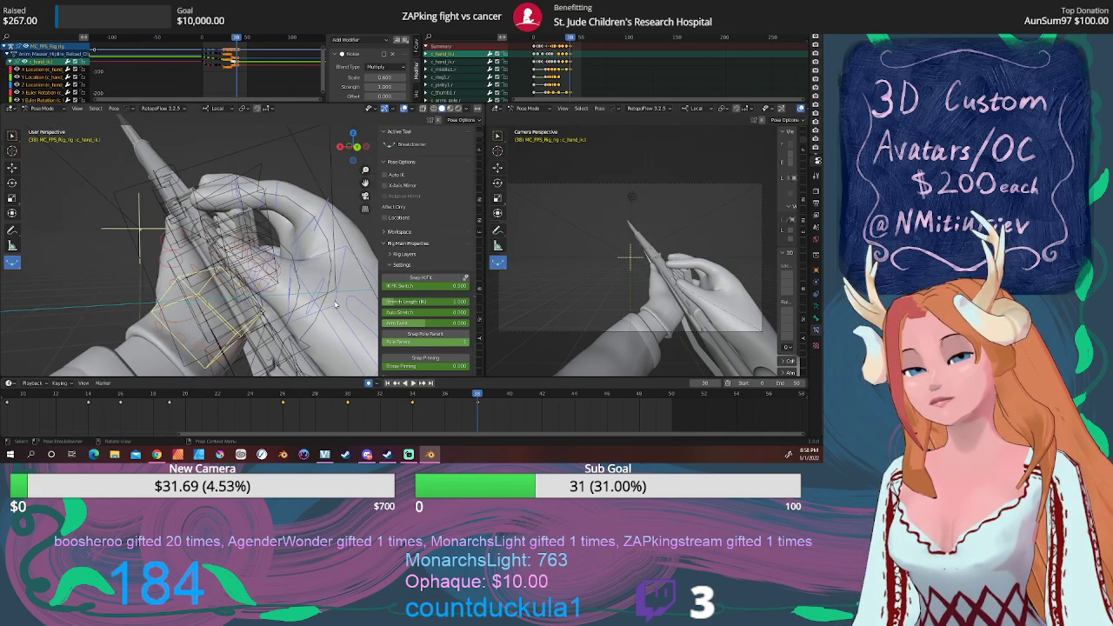
pyautogui.moveTo(335, 304); pyautogui.dragTo(289, 300, button='middle')
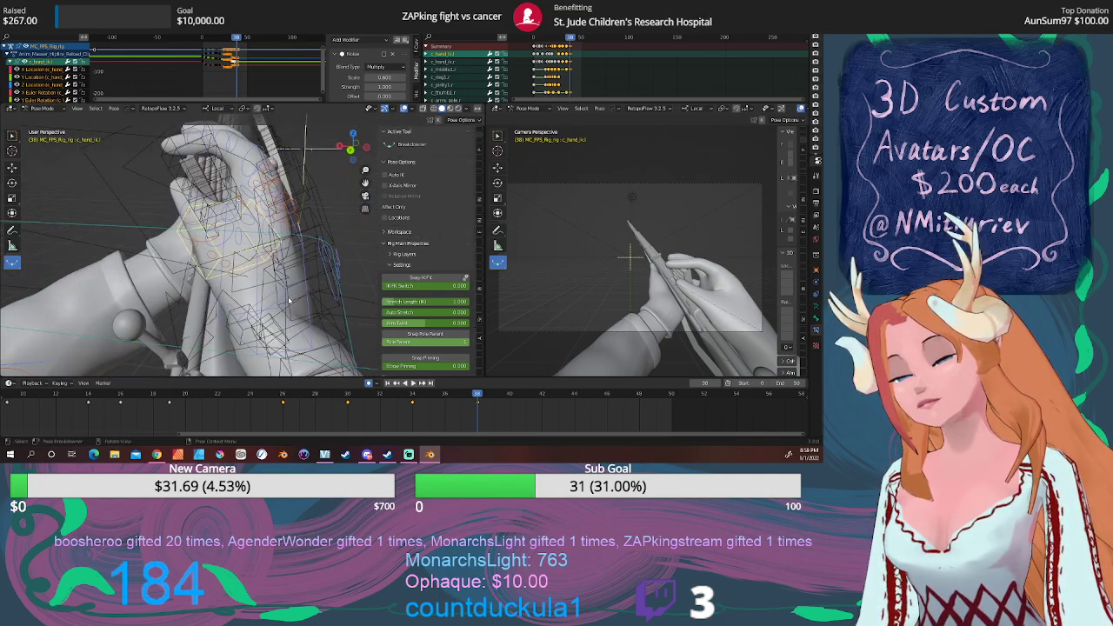
pyautogui.click(272, 298)
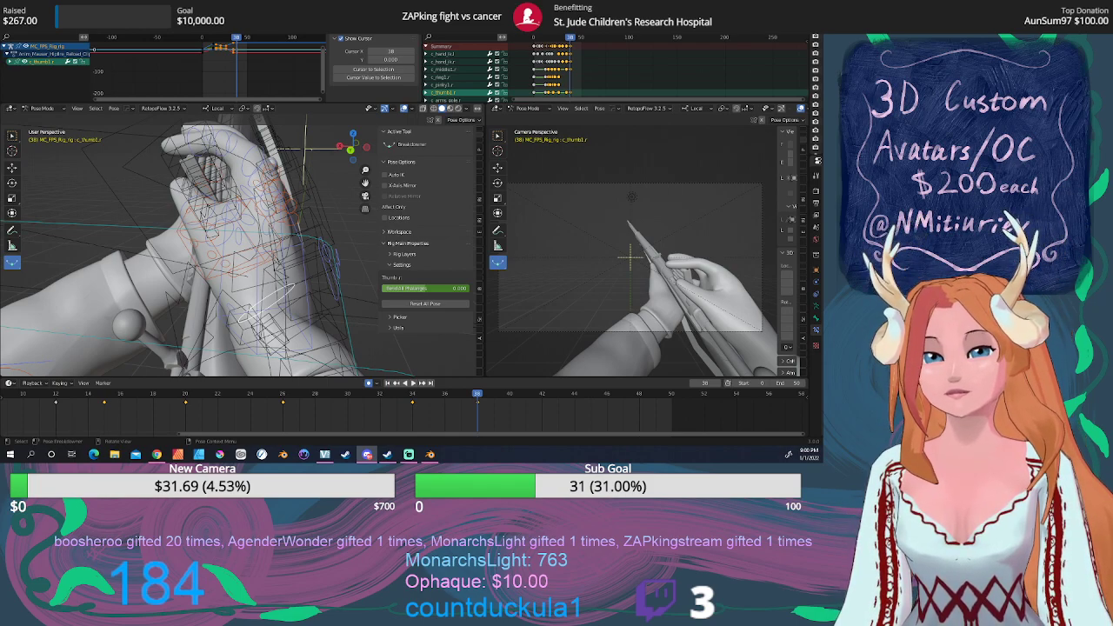
pyautogui.moveTo(234, 212); pyautogui.dragTo(313, 214, button='middle')
pyautogui.scroll(-1, 315, 226)
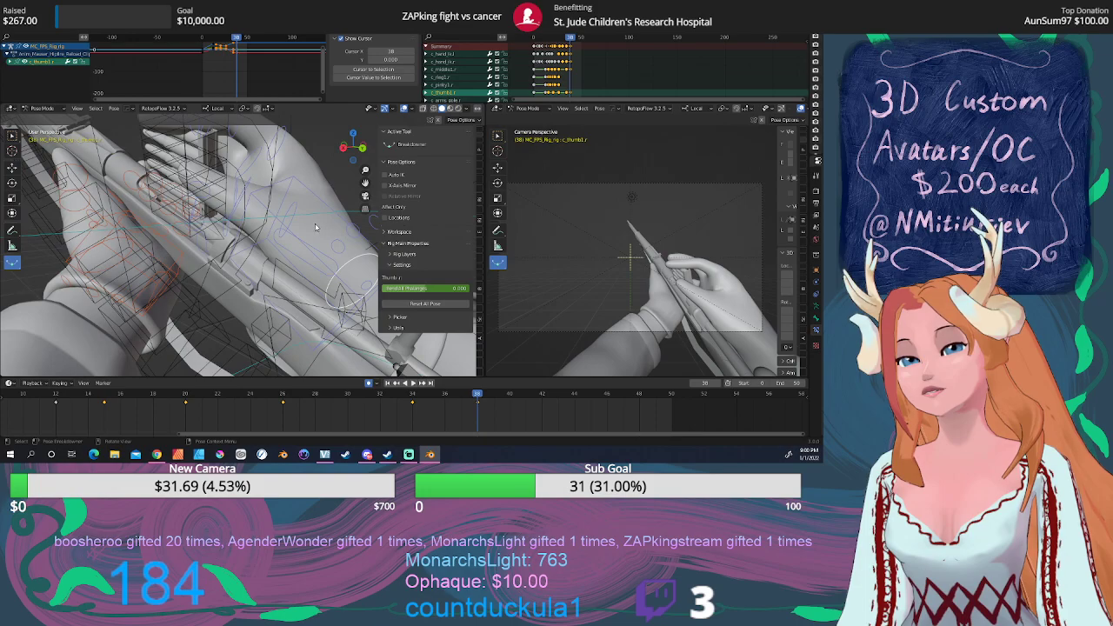
pyautogui.press('s')
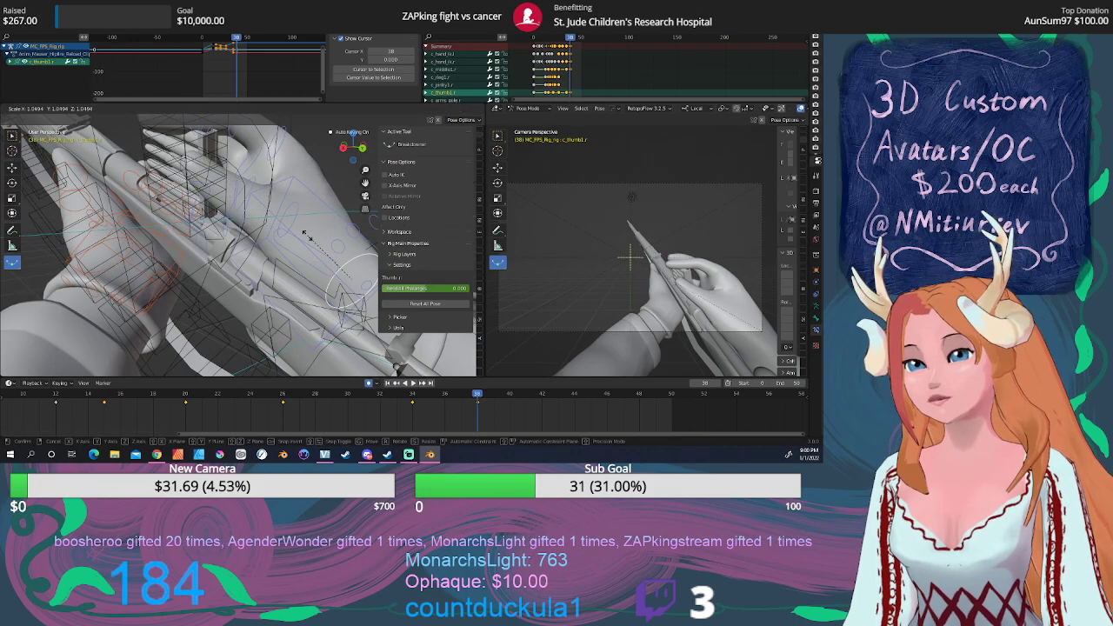
pyautogui.click(306, 237)
# Save the Blender file under its current name.
pyautogui.moveTo(306, 236); pyautogui.dragTo(267, 236, button='middle')
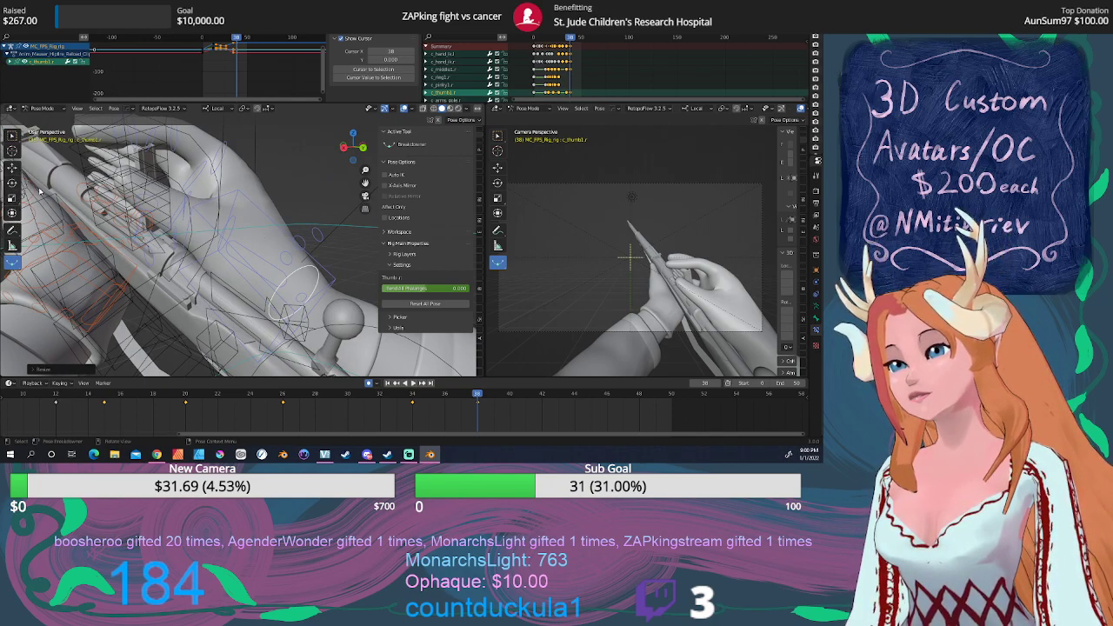
pyautogui.click(30, 39)
pyautogui.click(38, 73)
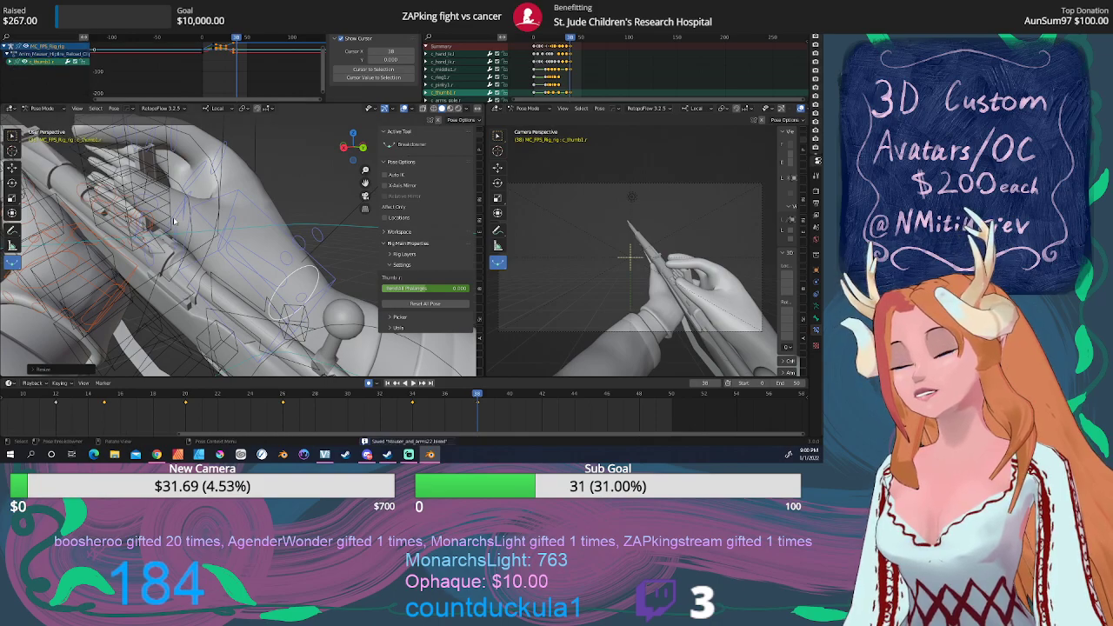
# Select c_index1.r and c_middle1.r and blend their pose at frame 38 between neighbouring keyframes with the Breakdowner.
pyautogui.moveTo(157, 235); pyautogui.dragTo(185, 263, button='middle')
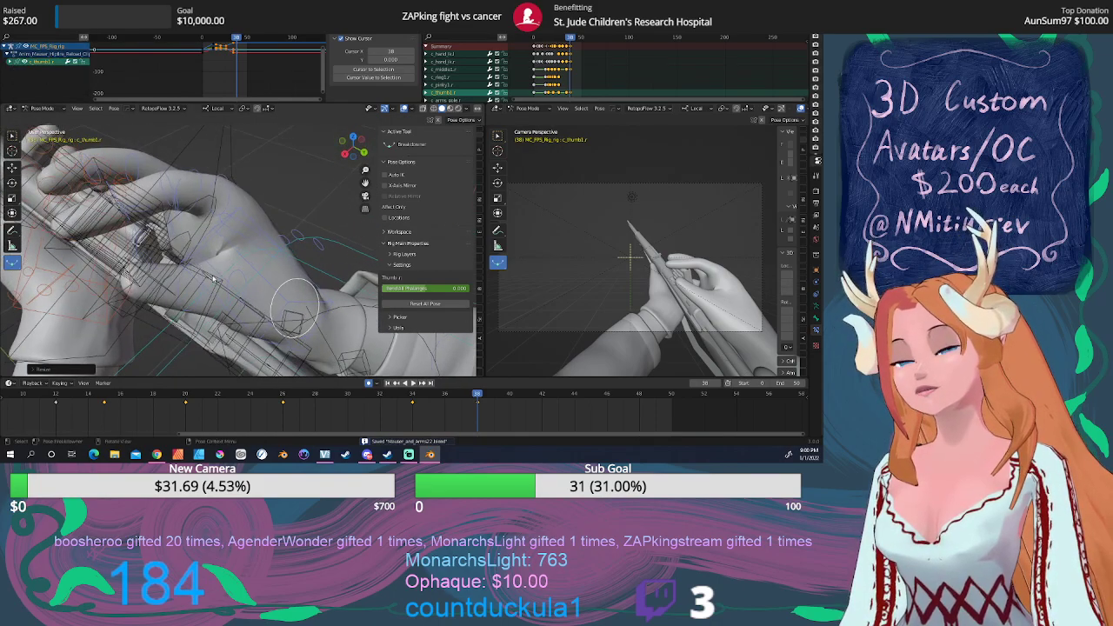
pyautogui.moveTo(443, 396); pyautogui.dragTo(478, 397)
pyautogui.click(230, 179)
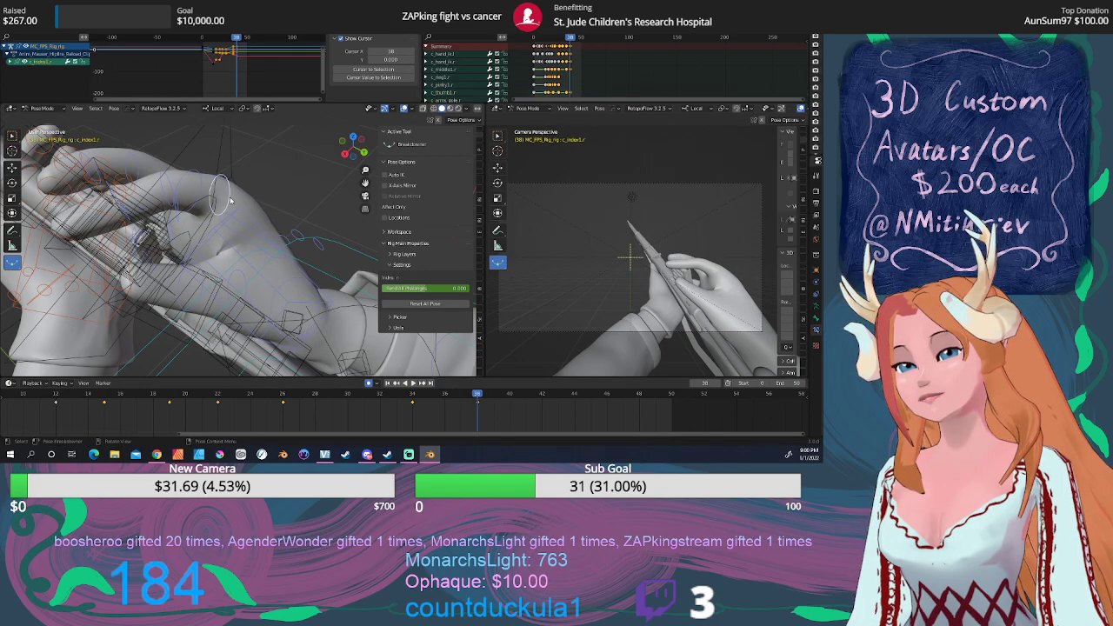
pyautogui.moveTo(229, 174)
pyautogui.mouseDown(button='middle')
pyautogui.moveTo(176, 204)
pyautogui.moveTo(211, 164)
pyautogui.mouseUp(button='middle')
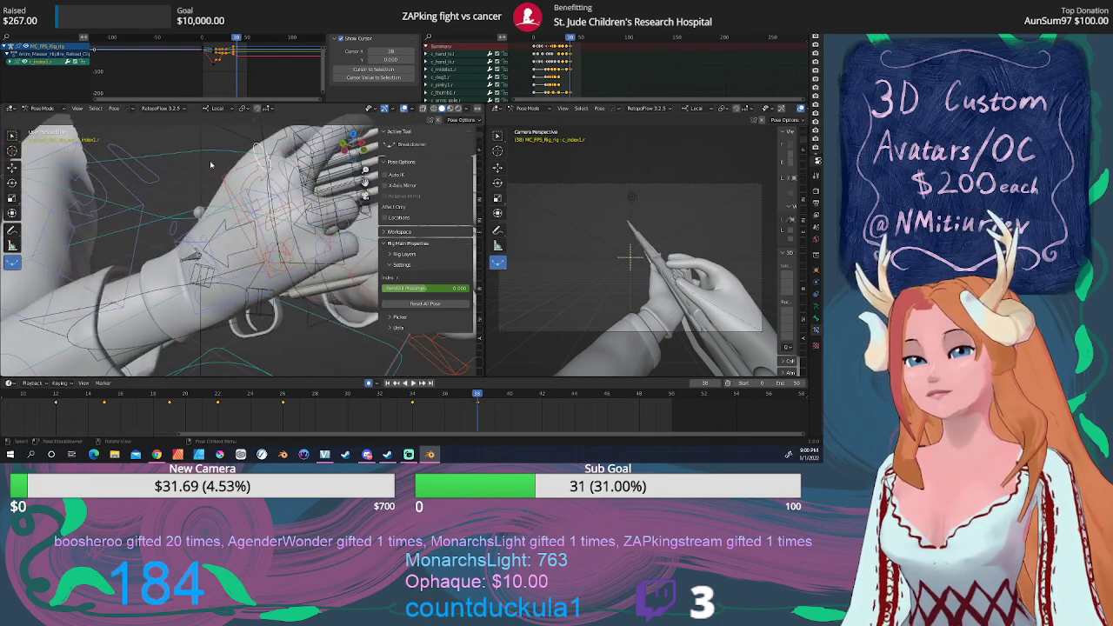
pyautogui.keyDown('shift'); pyautogui.click(291, 169); pyautogui.keyUp('shift')
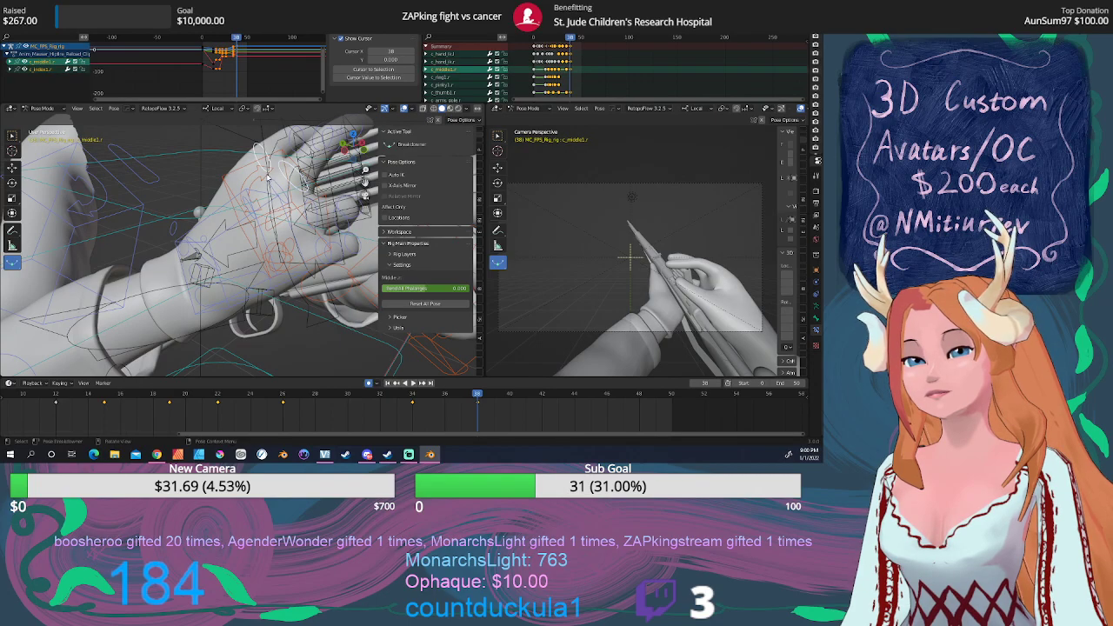
pyautogui.moveTo(290, 169); pyautogui.dragTo(221, 197, button='middle')
pyautogui.moveTo(75, 257); pyautogui.dragTo(455, 253)
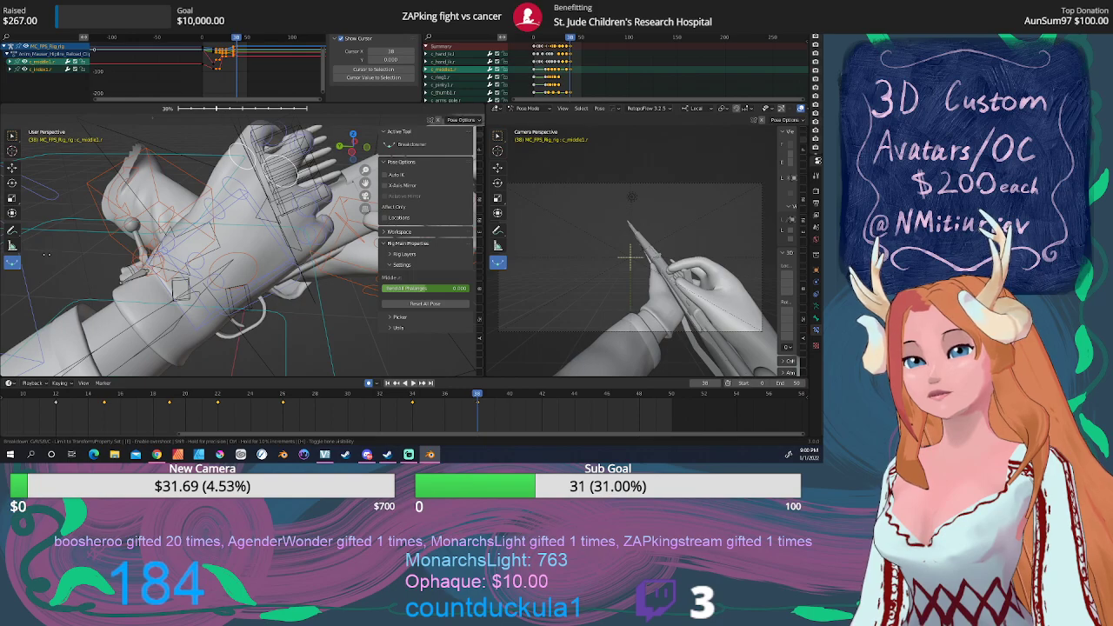
pyautogui.click(49, 257)
# Scale the c_index1.r and c_middle1.r controls slightly at frame 38 to adjust the fingers' curl.
pyautogui.moveTo(115, 257); pyautogui.dragTo(261, 285, button='middle')
pyautogui.press('s')
pyautogui.click(251, 283)
pyautogui.scroll(1, 251, 283)
# Move the right-hand control c_hand_ik.r up and away from the rifle at frame 34.
pyautogui.moveTo(477, 395); pyautogui.dragTo(412, 389)
pyautogui.moveTo(283, 290); pyautogui.dragTo(303, 265, button='middle')
pyautogui.click(312, 271)
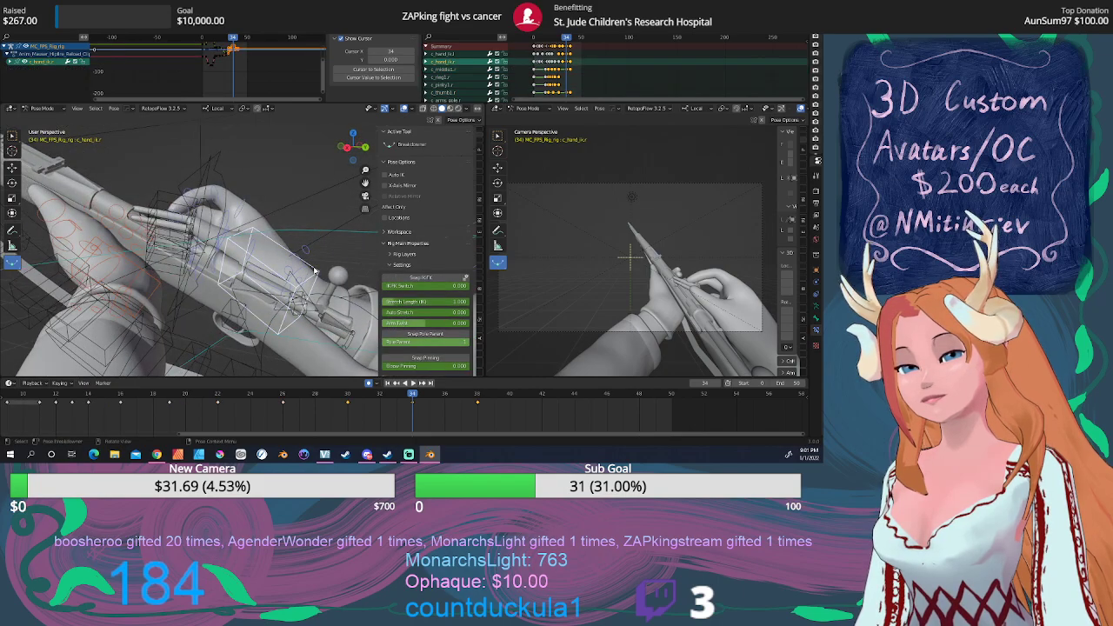
pyautogui.press('g')
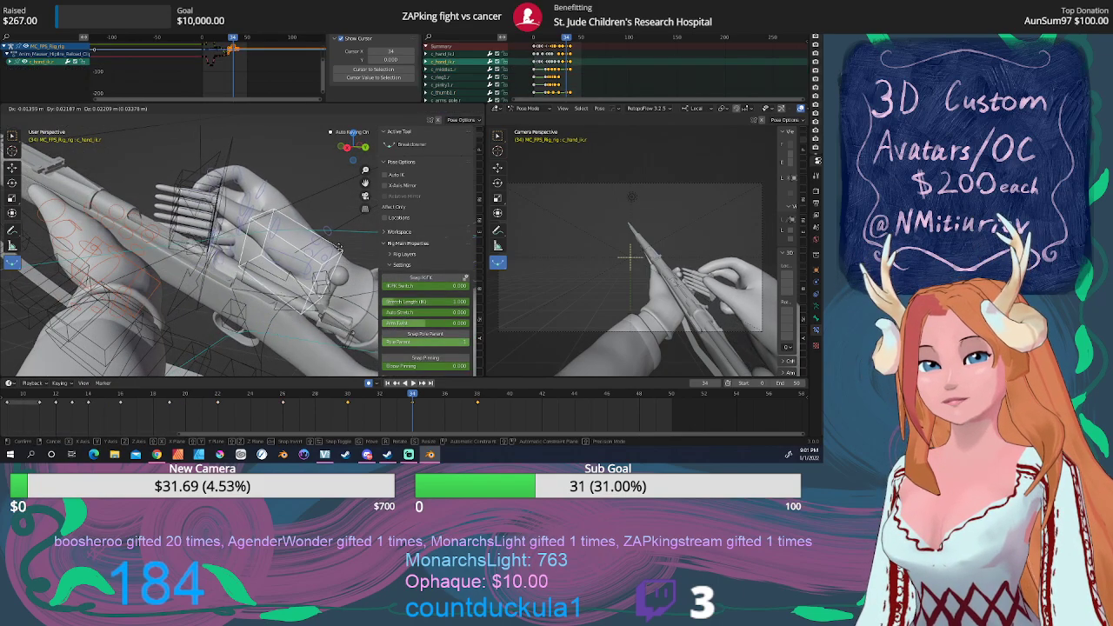
pyautogui.click(354, 240)
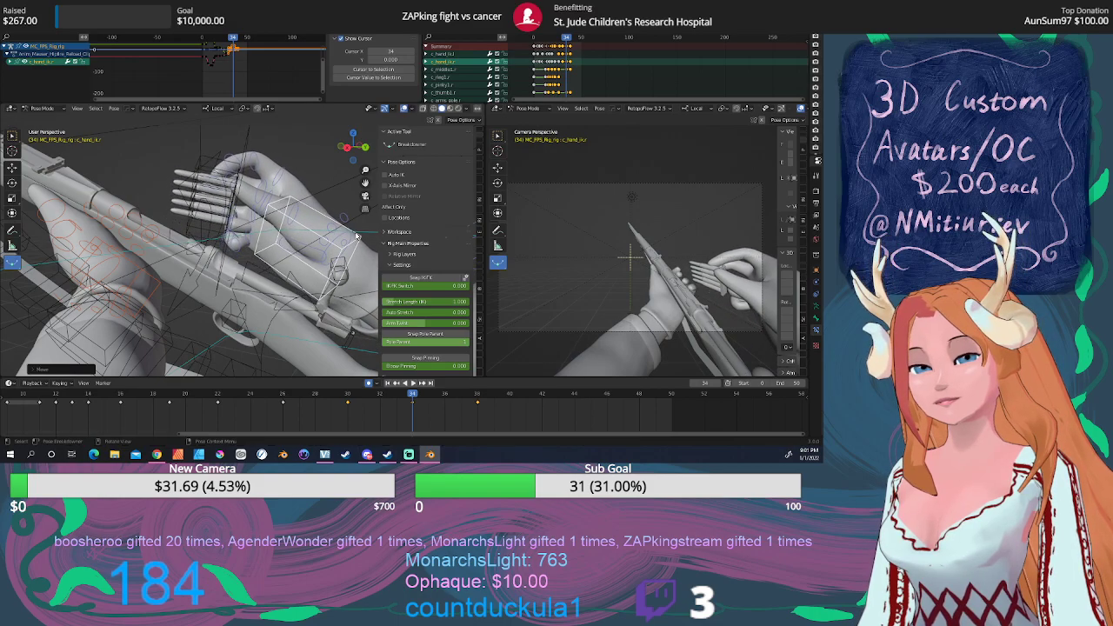
# Play and scrub the reload from frame 18 to check the right hand's motion, ending at frame 38.
pyautogui.press('space')
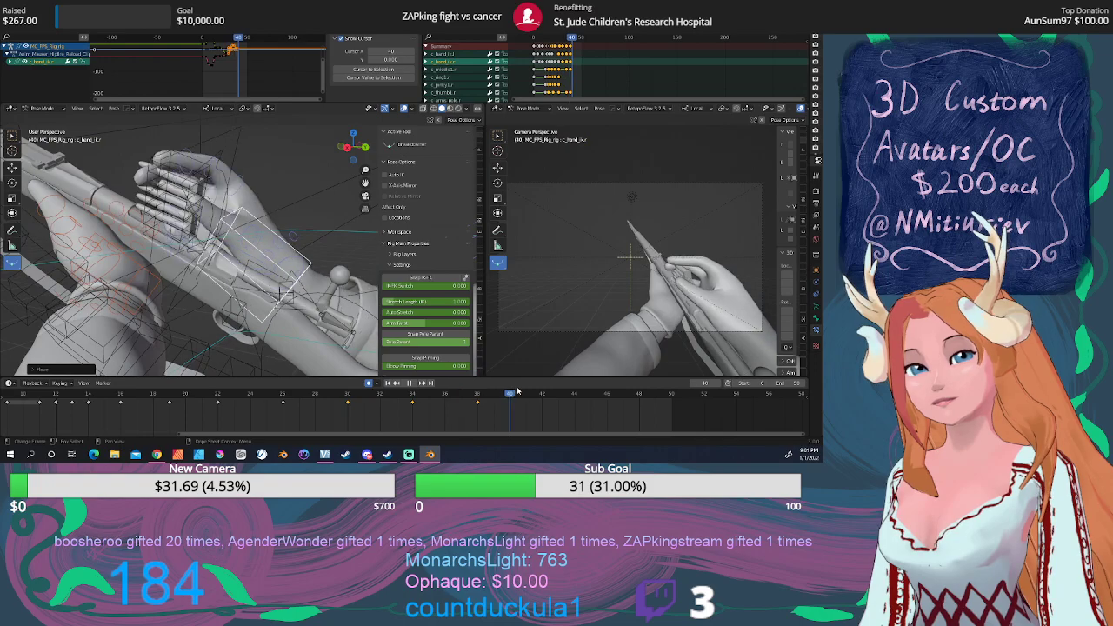
pyautogui.click(410, 384)
pyautogui.moveTo(396, 392); pyautogui.dragTo(157, 387)
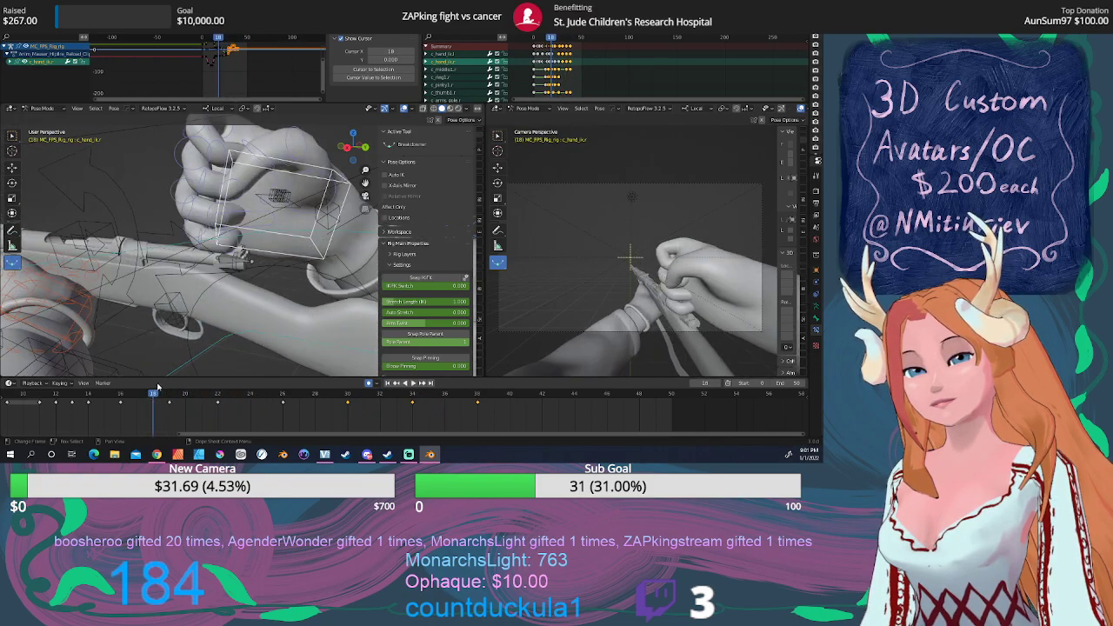
pyautogui.click(415, 384)
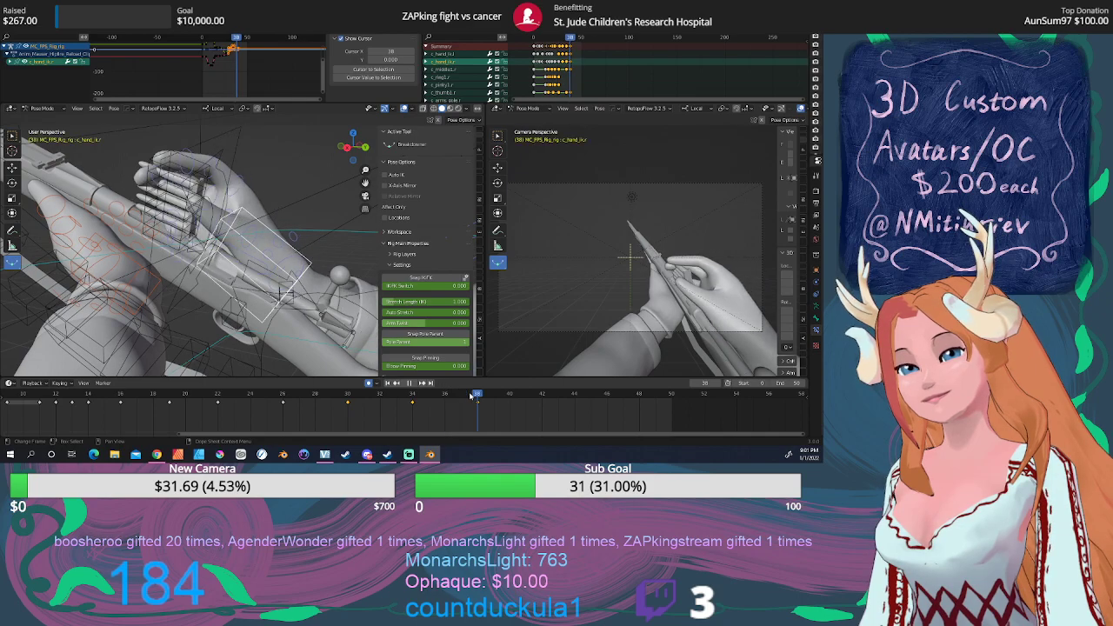
pyautogui.moveTo(471, 397)
pyautogui.mouseDown()
pyautogui.moveTo(414, 396)
pyautogui.moveTo(477, 396)
pyautogui.mouseUp()
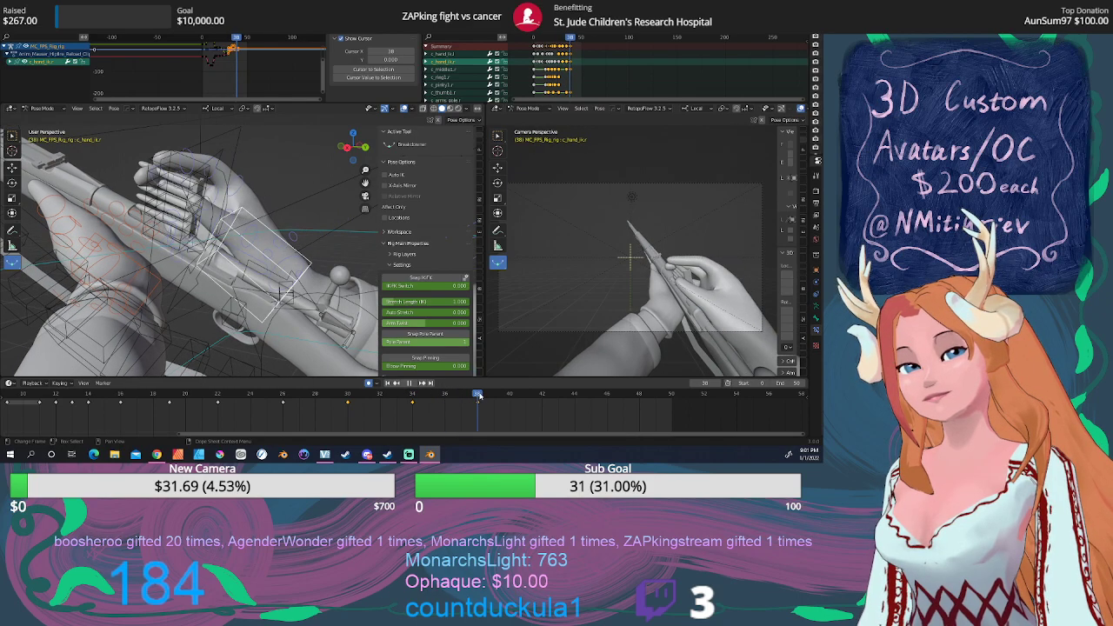
# Select the BulletClipBase control and rotate it at frame 38 with the Transform tool to align the clip with the right hand.
pyautogui.moveTo(254, 233); pyautogui.dragTo(192, 254, button='middle')
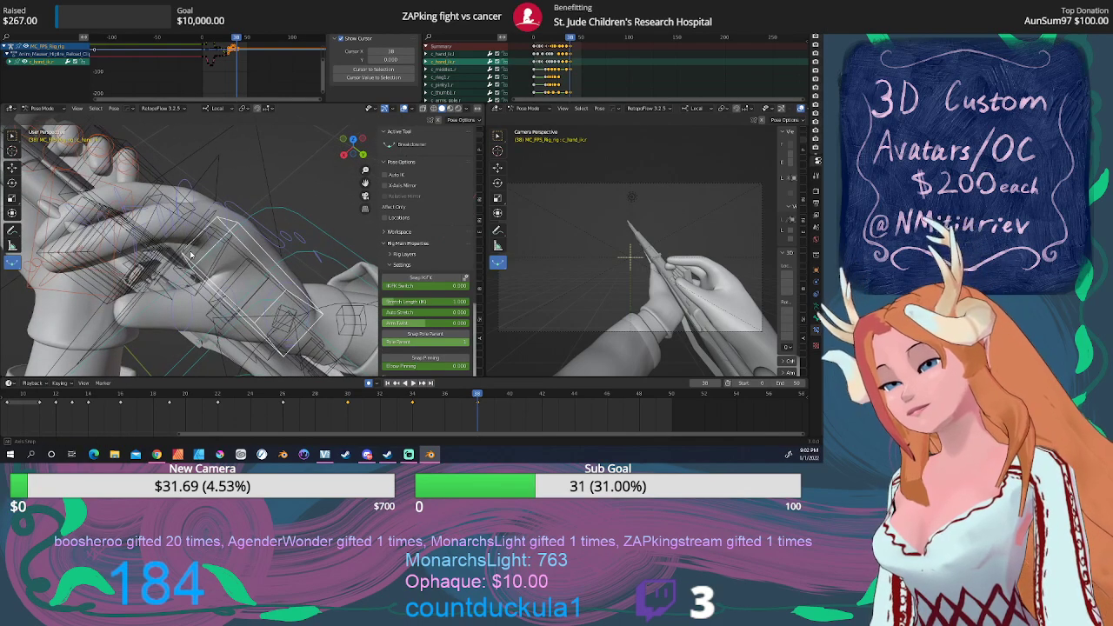
pyautogui.click(223, 193)
pyautogui.moveTo(223, 203); pyautogui.dragTo(171, 216, button='middle')
pyautogui.click(12, 212)
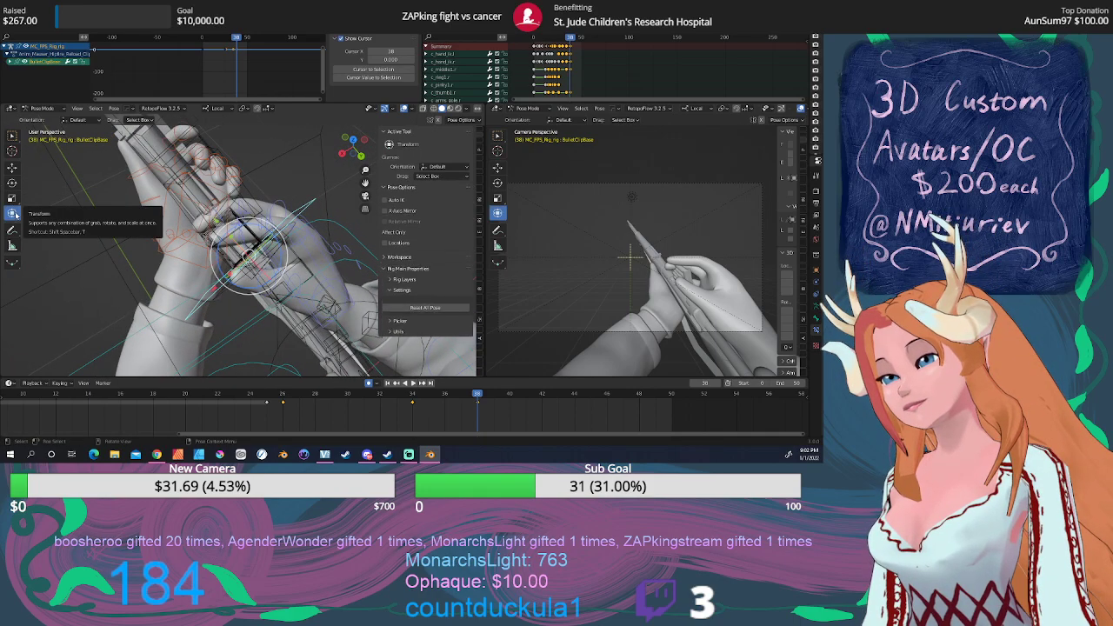
pyautogui.moveTo(95, 228); pyautogui.dragTo(175, 240, button='middle')
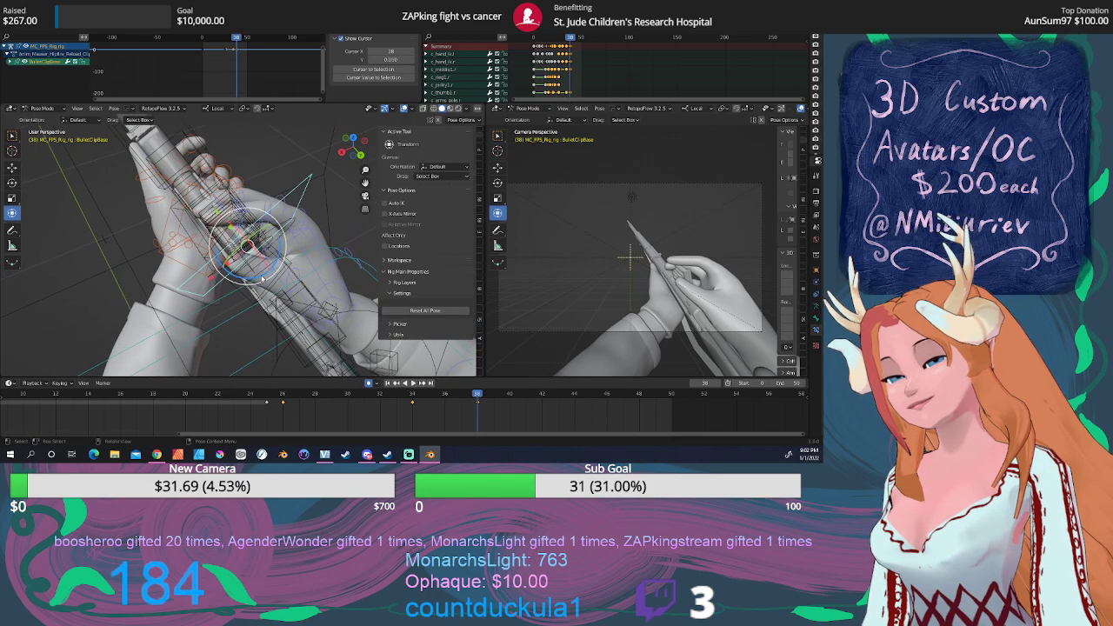
pyautogui.moveTo(261, 274); pyautogui.dragTo(278, 263)
pyautogui.moveTo(278, 262); pyautogui.dragTo(282, 247, button='middle')
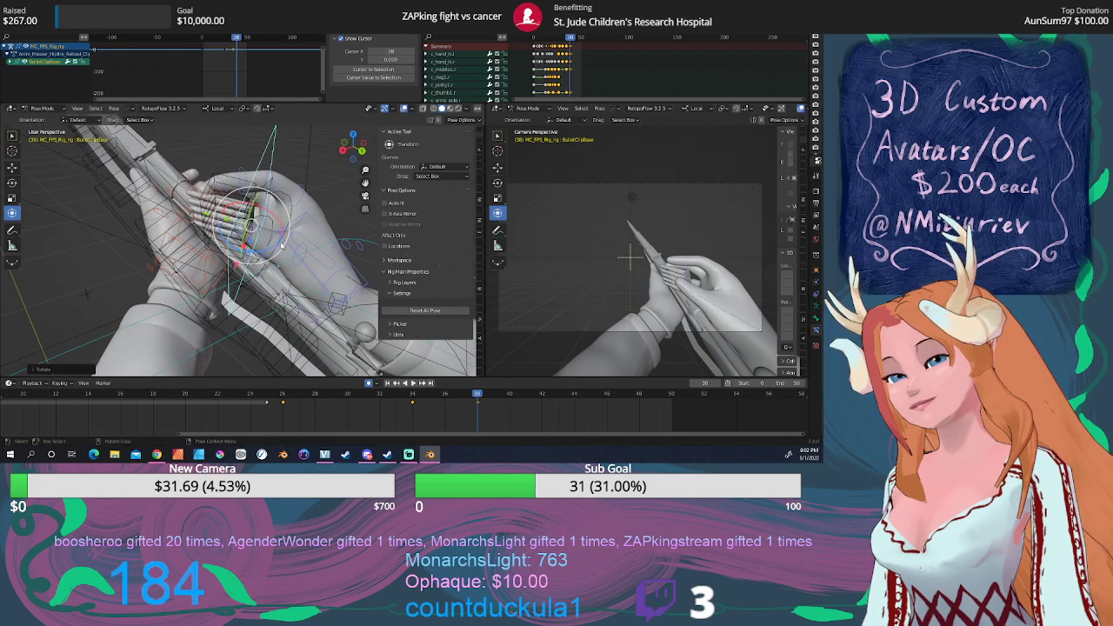
# Select the right-hand control c_hand_ik.r and rotate it at frame 38 to adjust the wrist angle.
pyautogui.click(364, 278)
pyautogui.moveTo(365, 278); pyautogui.dragTo(346, 265, button='middle')
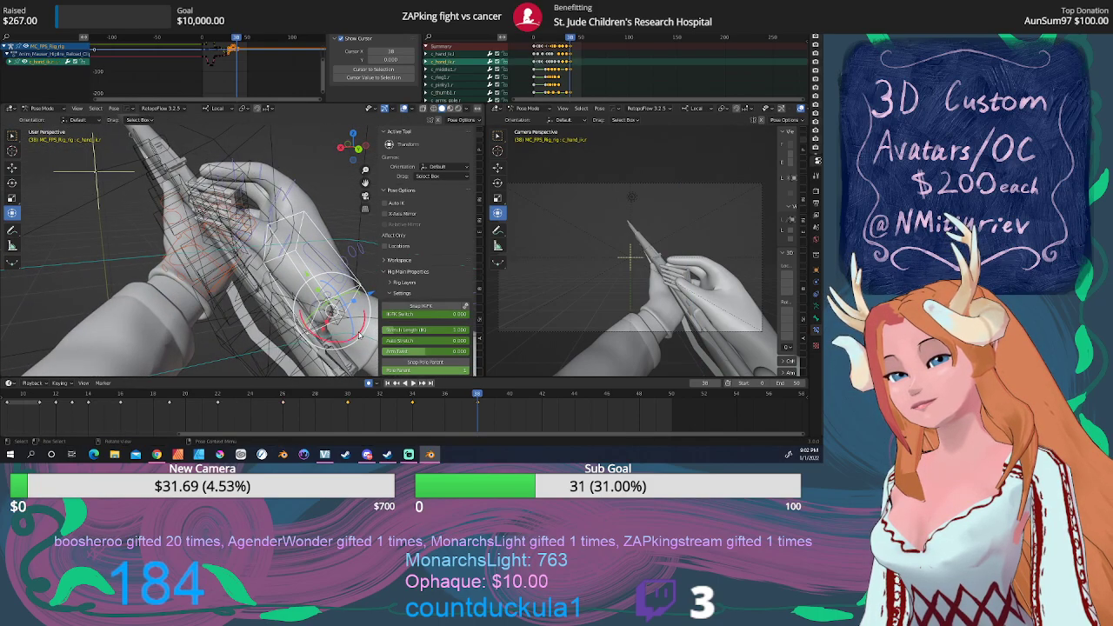
pyautogui.moveTo(359, 335); pyautogui.dragTo(348, 337)
pyautogui.moveTo(348, 337); pyautogui.dragTo(321, 347, button='middle')
pyautogui.moveTo(329, 337); pyautogui.dragTo(345, 329)
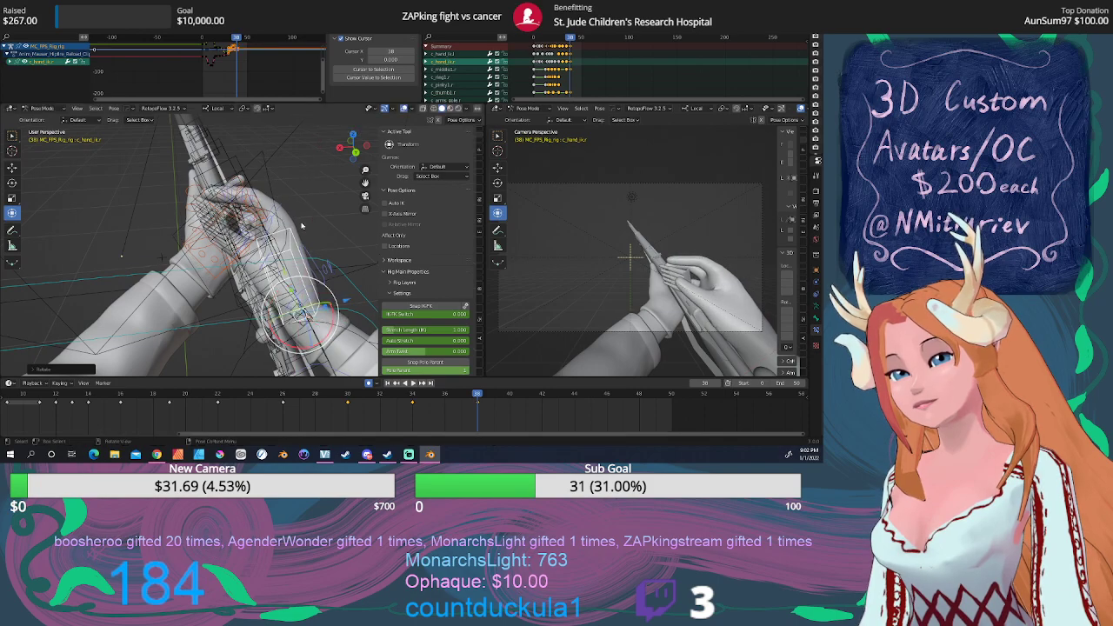
# Rotate the BulletClipBase control about its local axis at frame 38 to realign the clip within the right hand.
pyautogui.click(266, 233)
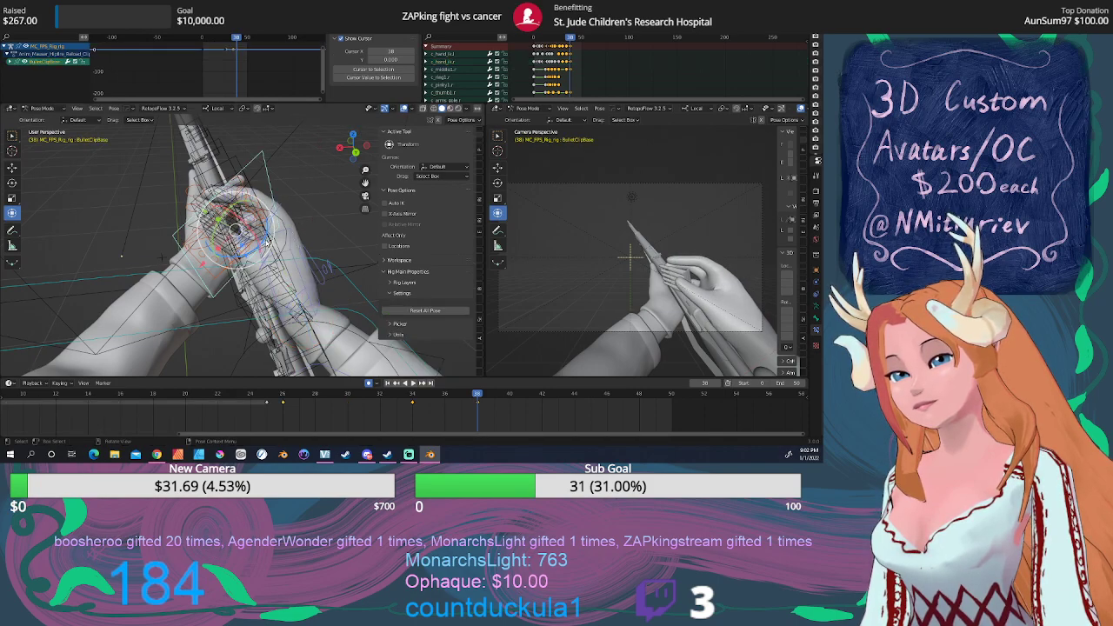
pyautogui.moveTo(266, 234); pyautogui.dragTo(263, 252)
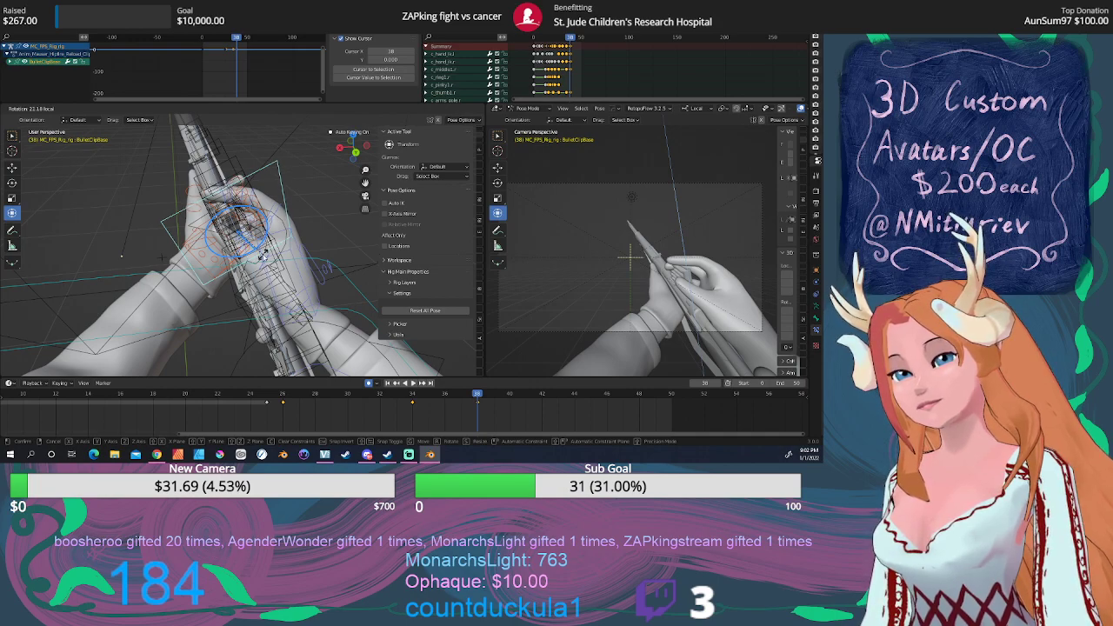
pyautogui.moveTo(262, 256); pyautogui.dragTo(264, 256)
pyautogui.moveTo(263, 256)
pyautogui.mouseDown(button='middle')
pyautogui.moveTo(287, 233)
pyautogui.moveTo(265, 251)
pyautogui.mouseUp(button='middle')
pyautogui.scroll(2, 278, 234)
pyautogui.keyDown('shift'); pyautogui.moveTo(305, 208); pyautogui.dragTo(203, 223, button='middle'); pyautogui.keyUp('shift')
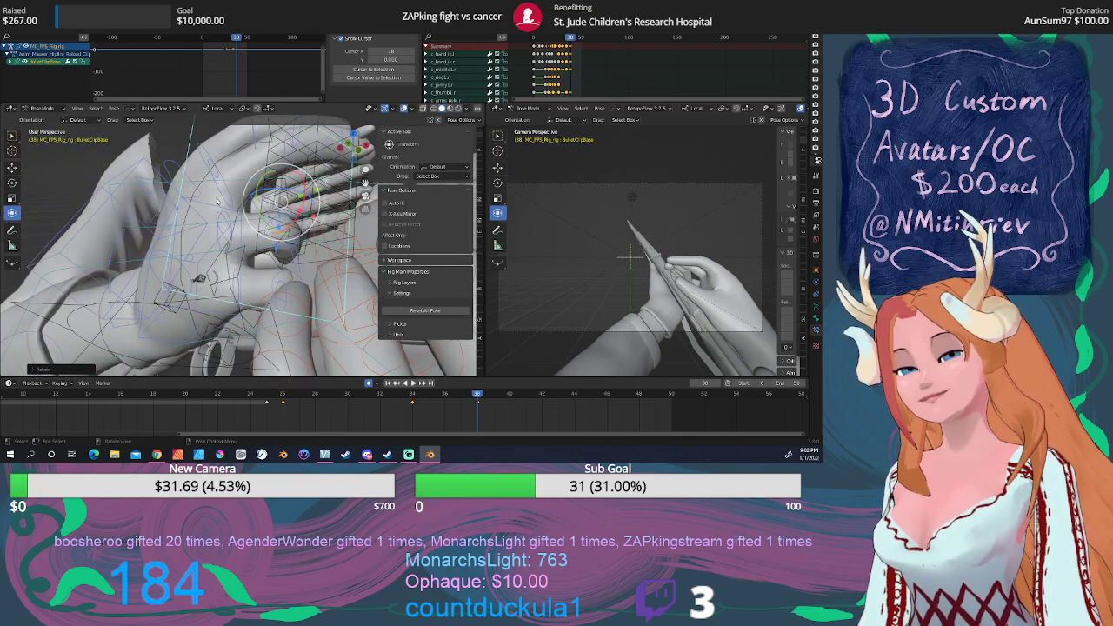
# Scale the c_middle1.r finger control up to about 1.1 at frame 38.
pyautogui.click(218, 201)
pyautogui.press('s')
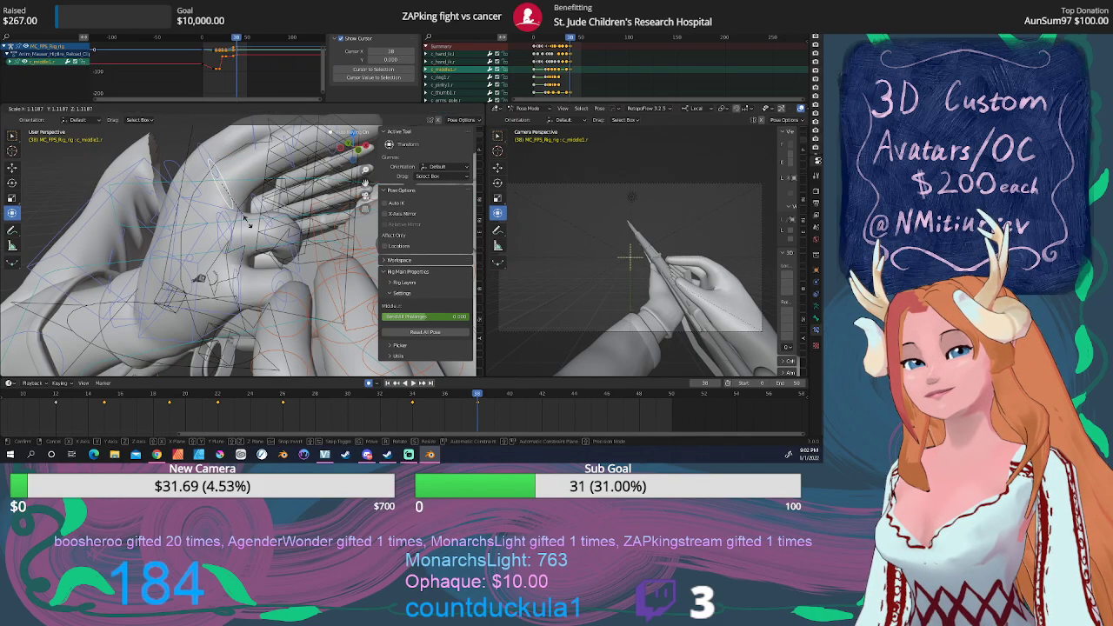
pyautogui.click(248, 221)
pyautogui.moveTo(248, 222); pyautogui.dragTo(368, 233, button='middle')
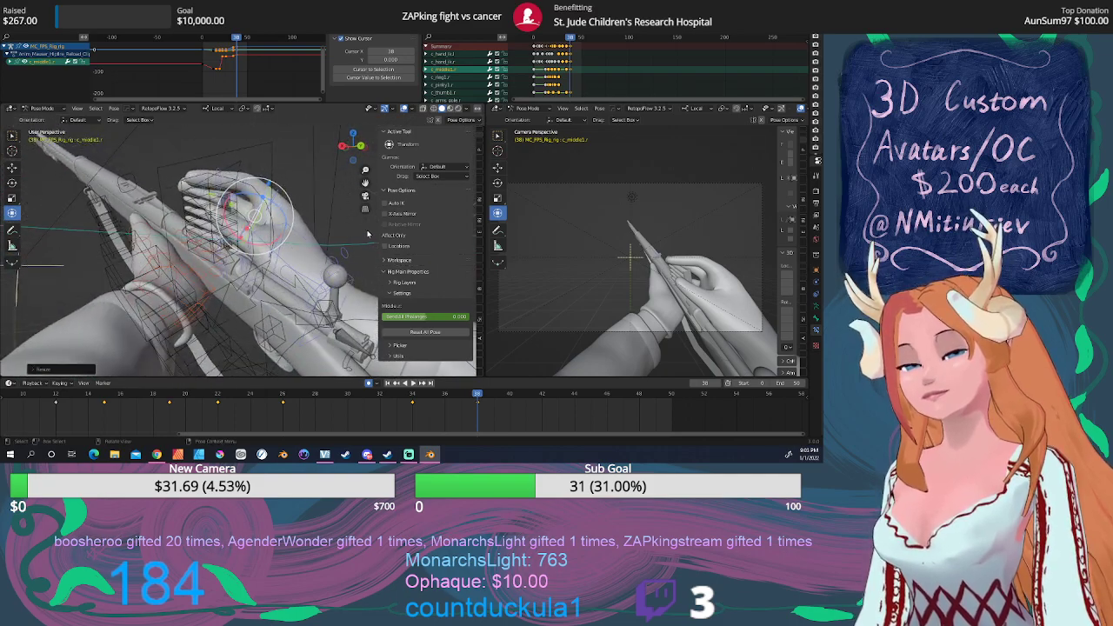
# Select the c_thumb1.r control and rotate it at frame 38, first in the view plane and again with trackball rotation.
pyautogui.moveTo(304, 259); pyautogui.dragTo(308, 297, button='middle')
pyautogui.click(300, 280)
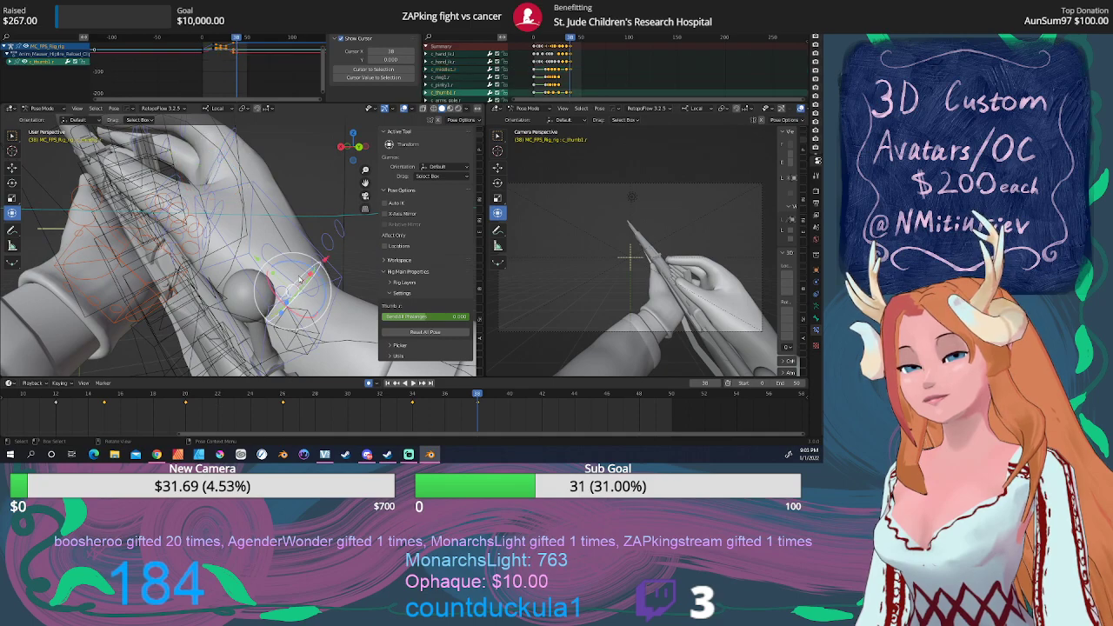
pyautogui.press('r')
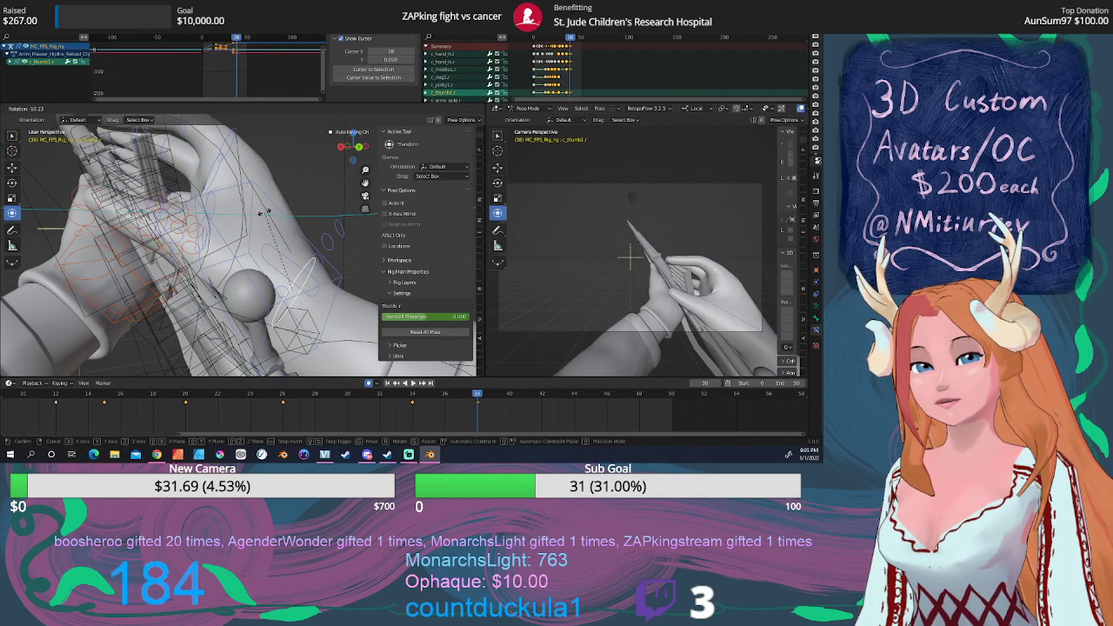
pyautogui.click(264, 212)
pyautogui.moveTo(264, 212); pyautogui.dragTo(298, 233, button='middle')
pyautogui.press('r')
pyautogui.press('r')
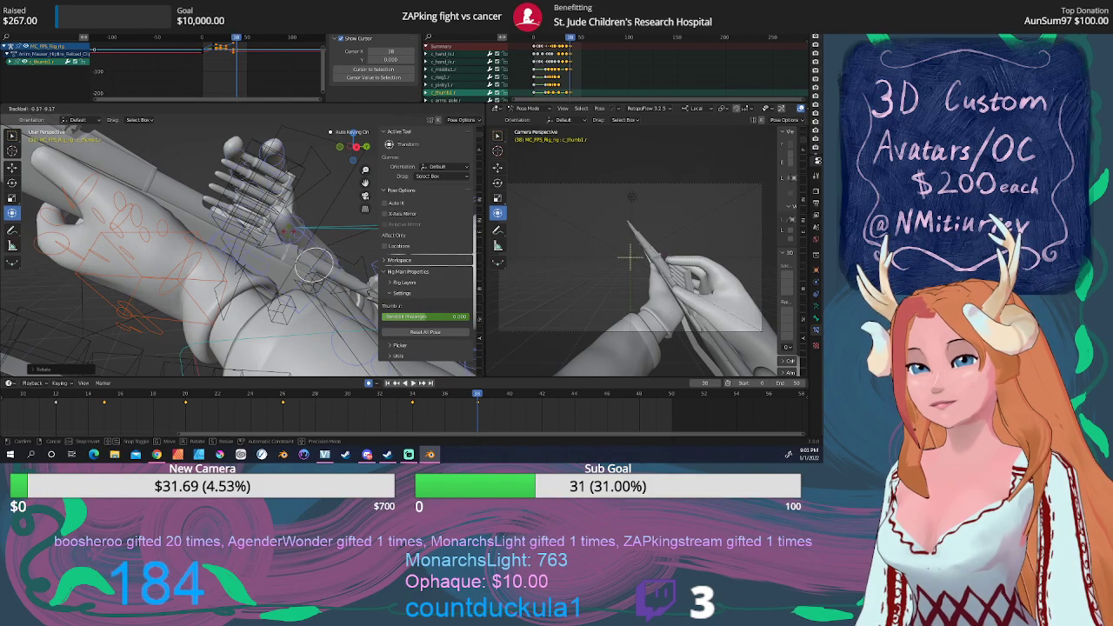
pyautogui.click(288, 229)
pyautogui.moveTo(289, 229); pyautogui.dragTo(364, 364, button='middle')
# Play and scrub the reload to check the adjusted right-hand pose, ending at frame 38.
pyautogui.press('space')
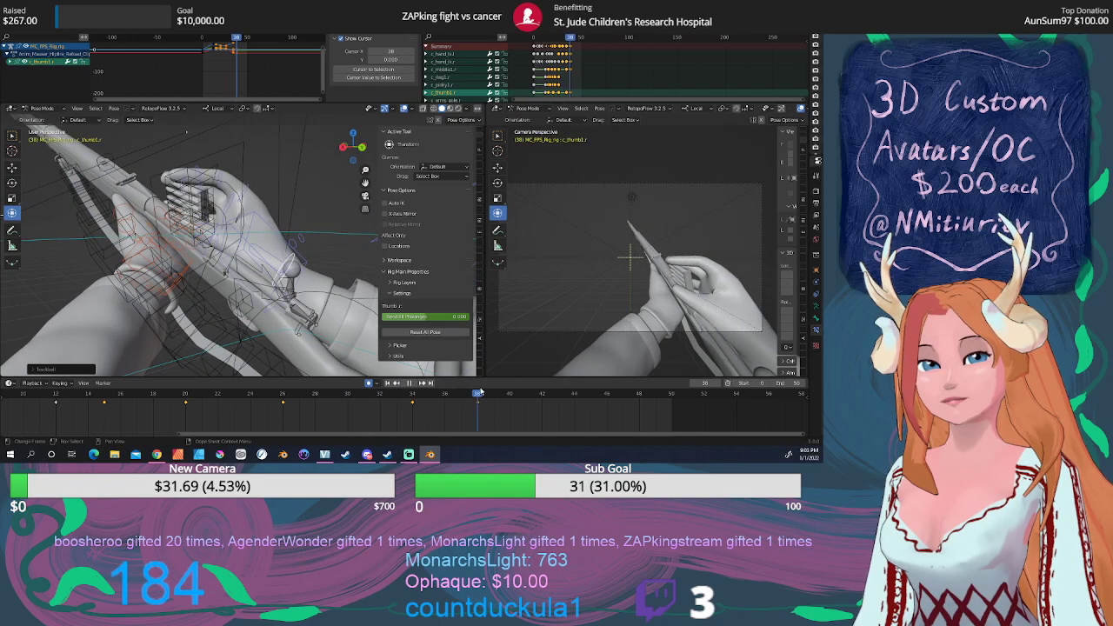
pyautogui.click(197, 392)
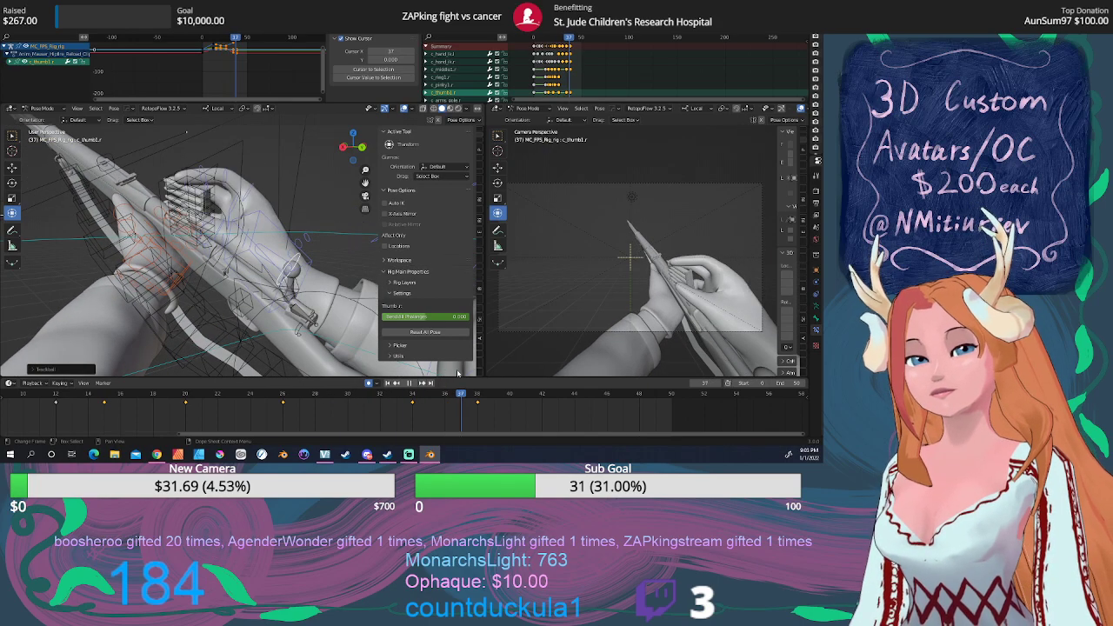
pyautogui.moveTo(468, 373)
pyautogui.mouseDown()
pyautogui.moveTo(492, 373)
pyautogui.moveTo(478, 373)
pyautogui.mouseUp()
# Select the c_index1.r control and trackball-rotate it at frame 38 to adjust the right index finger around the clip.
pyautogui.moveTo(187, 273); pyautogui.dragTo(150, 299, button='middle')
pyautogui.scroll(5, 196, 227)
pyautogui.moveTo(200, 209); pyautogui.dragTo(211, 226, button='middle')
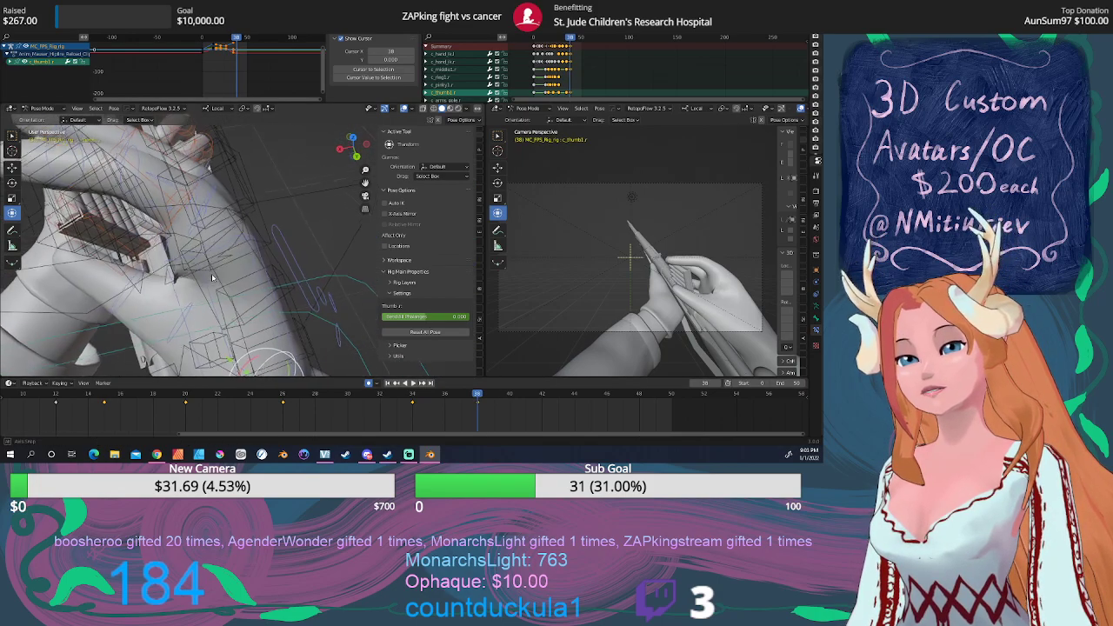
pyautogui.click(210, 226)
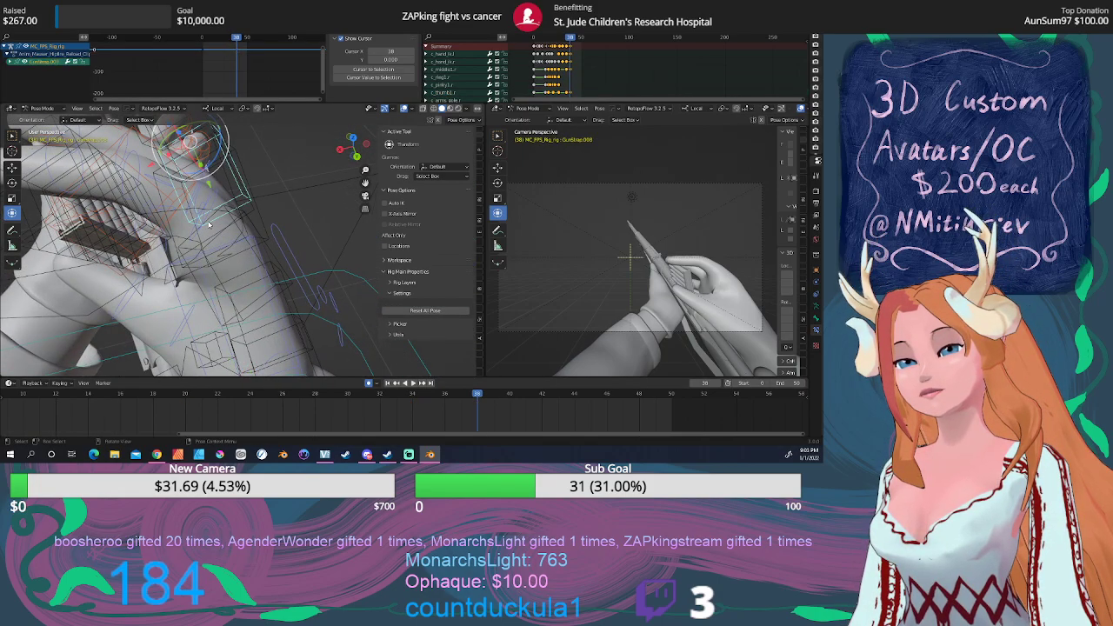
pyautogui.click(209, 224)
pyautogui.click(207, 224)
pyautogui.scroll(-4, 208, 224)
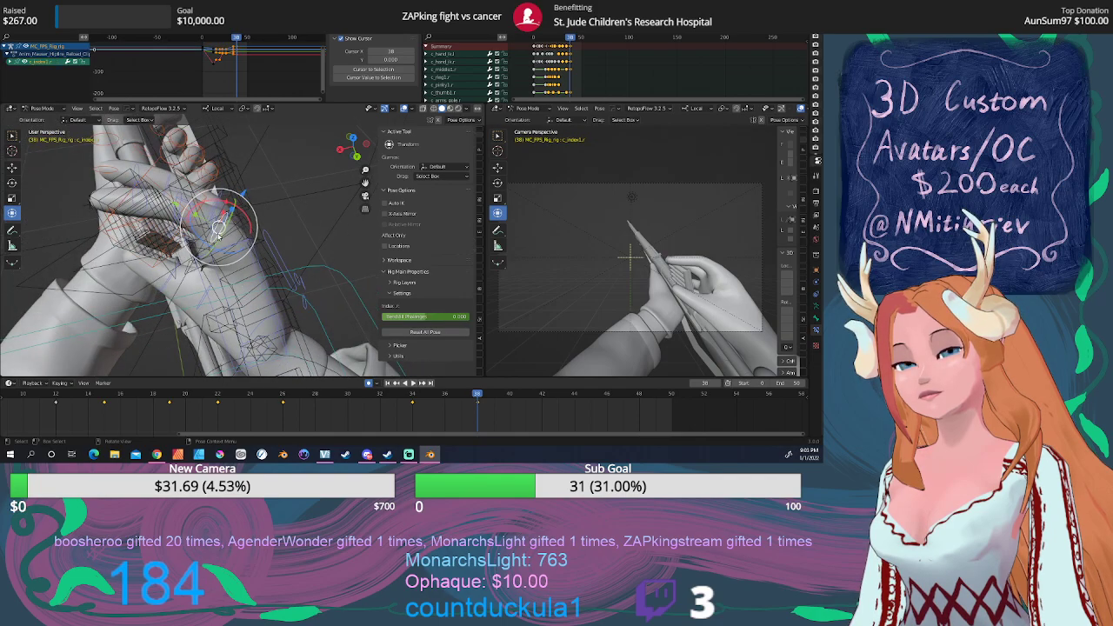
pyautogui.moveTo(208, 224); pyautogui.dragTo(261, 241, button='middle')
pyautogui.press('r')
pyautogui.press('r')
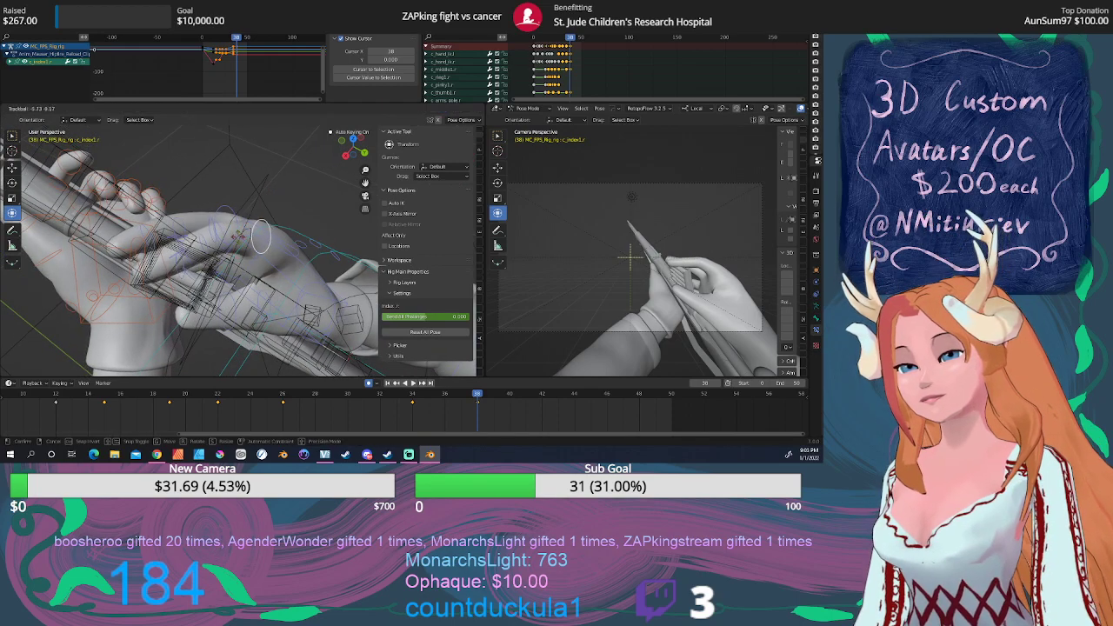
pyautogui.click(232, 219)
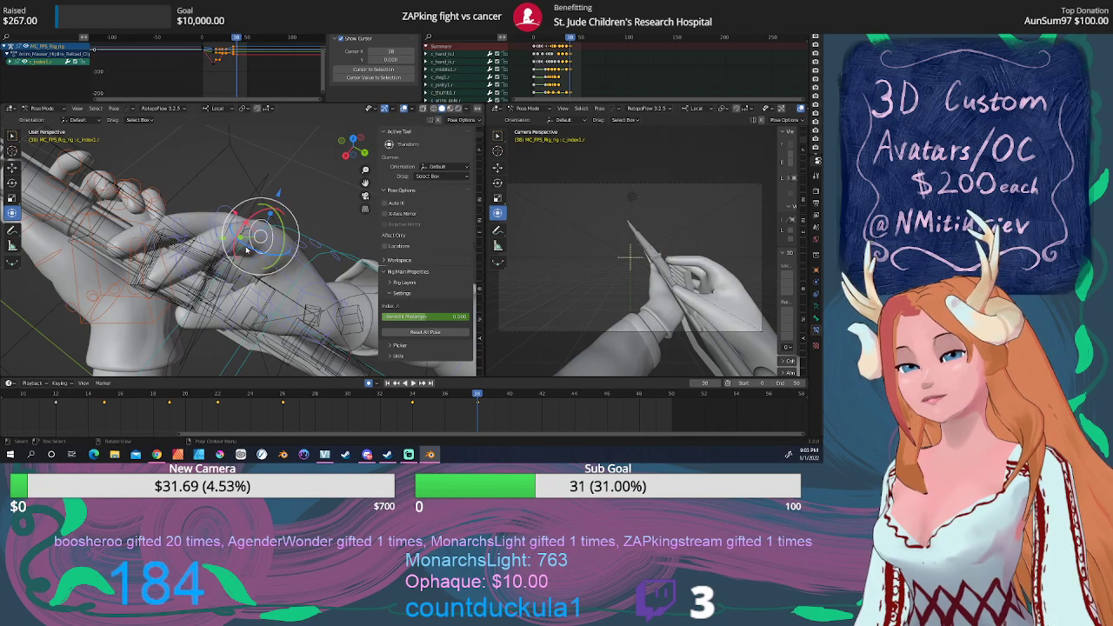
# Rotate the right-hand control c_hand_ik.r again at frame 38 to refine how the hand holds the clip.
pyautogui.moveTo(246, 249); pyautogui.dragTo(293, 280, button='middle')
pyautogui.click(291, 276)
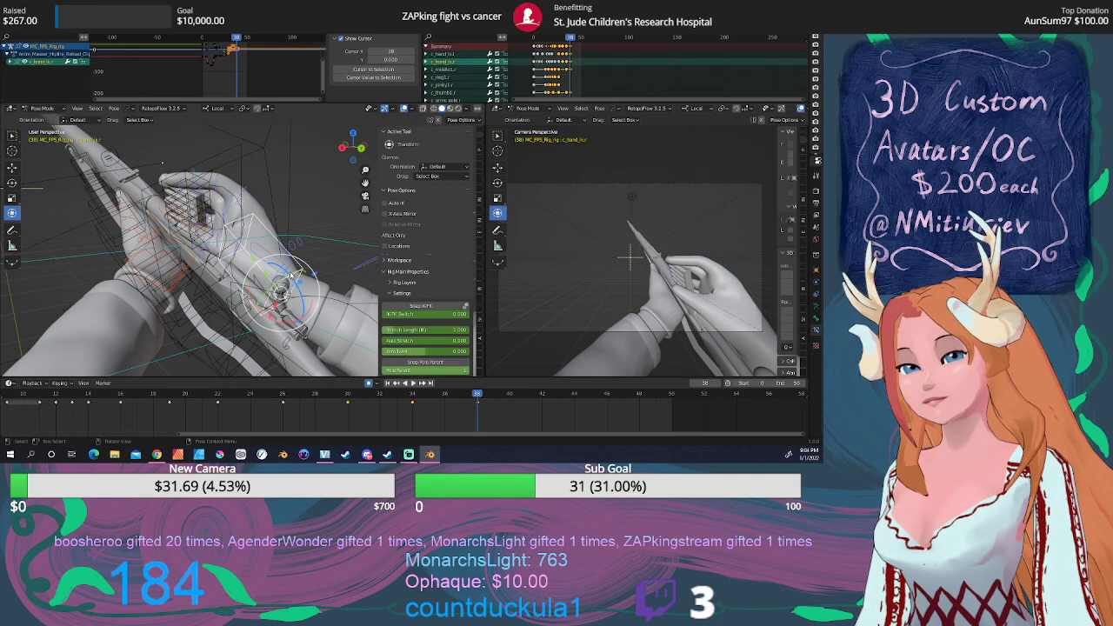
pyautogui.click(289, 276)
pyautogui.moveTo(289, 272); pyautogui.dragTo(309, 261, button='middle')
pyautogui.moveTo(294, 246); pyautogui.dragTo(301, 250)
pyautogui.moveTo(292, 236); pyautogui.dragTo(172, 251, button='middle')
# Try rotating and scaling down the c_thumb1.r control at frame 38 to bring the thumb against the clip.
pyautogui.press('r')
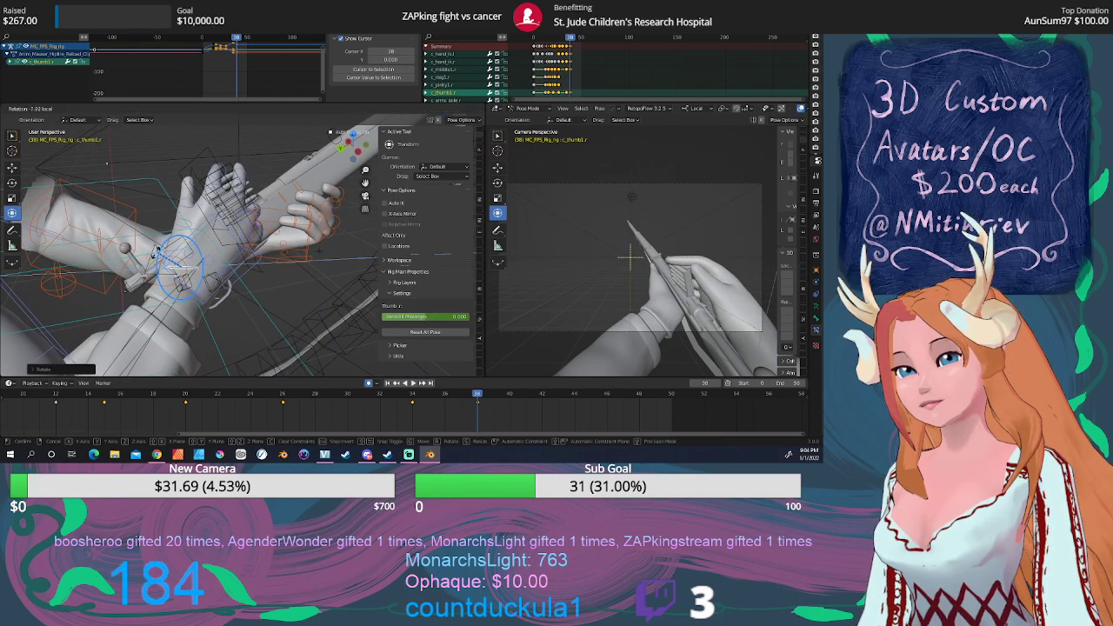
pyautogui.press('s')
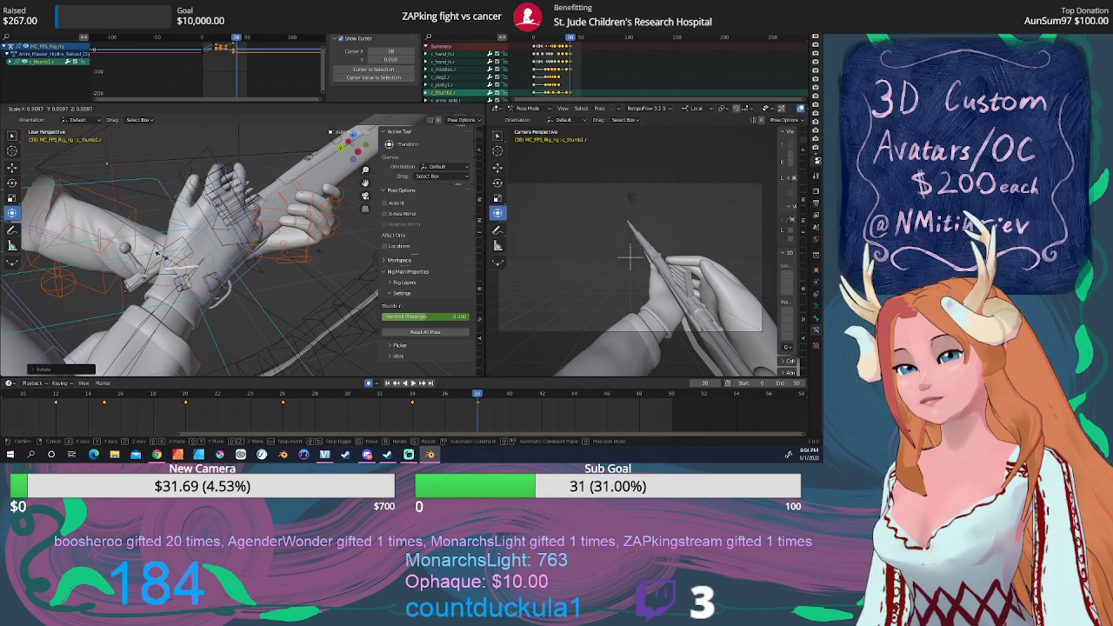
pyautogui.click(170, 256)
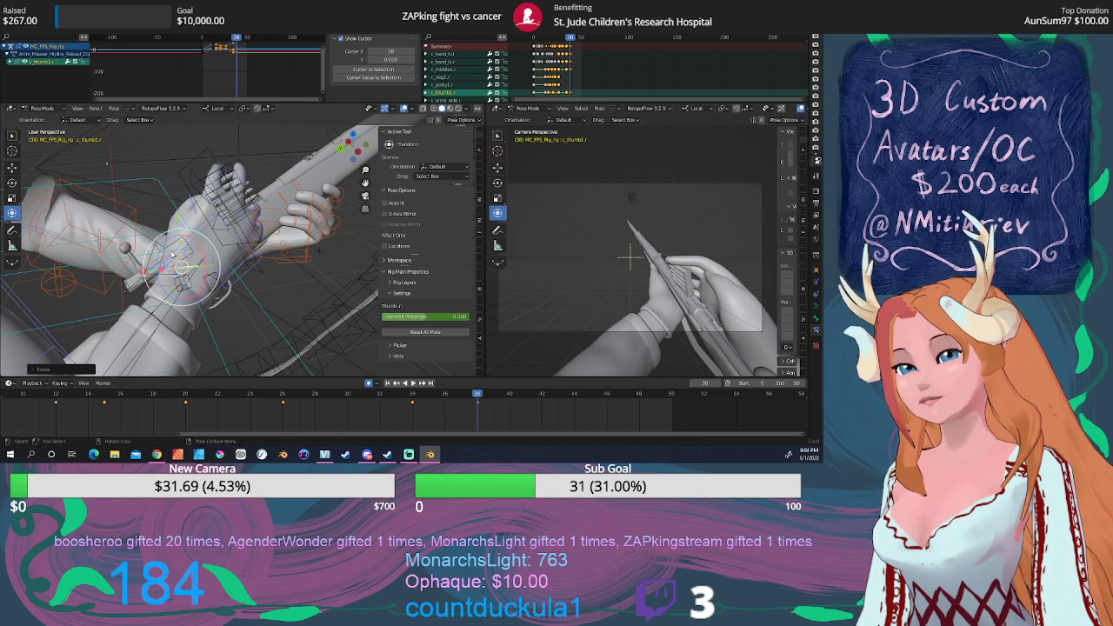
pyautogui.moveTo(170, 256); pyautogui.dragTo(280, 270, button='middle')
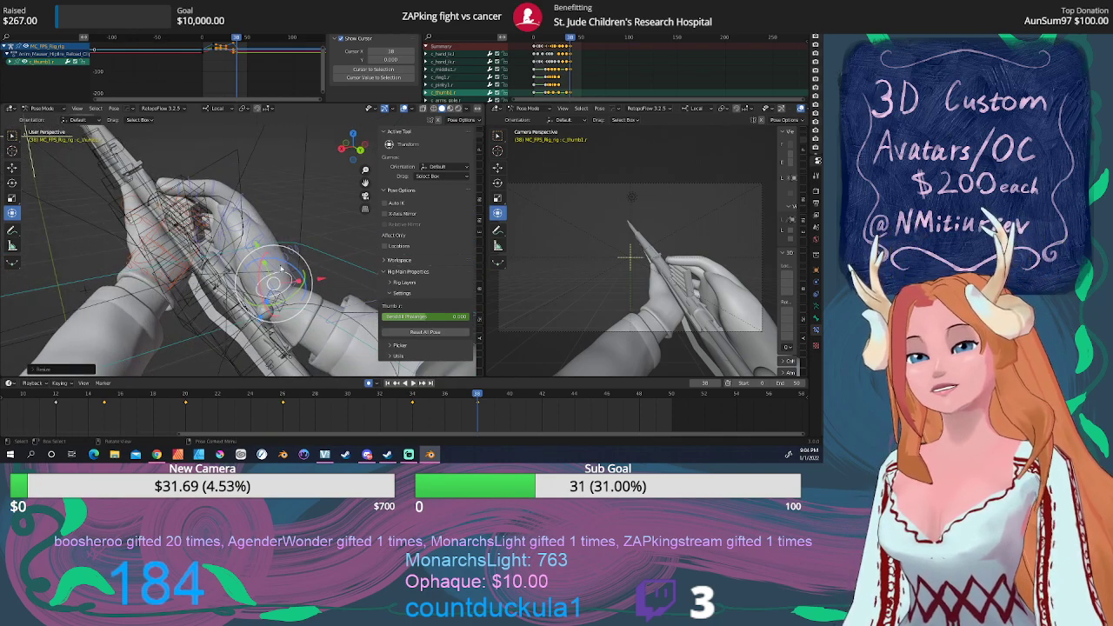
pyautogui.moveTo(288, 303); pyautogui.dragTo(286, 263)
# Clear the transform of c_thumb1.r at frame 38, scale it to about 0.45, and scale it again by about 0.8 to curl the thumb.
pyautogui.click(120, 111)
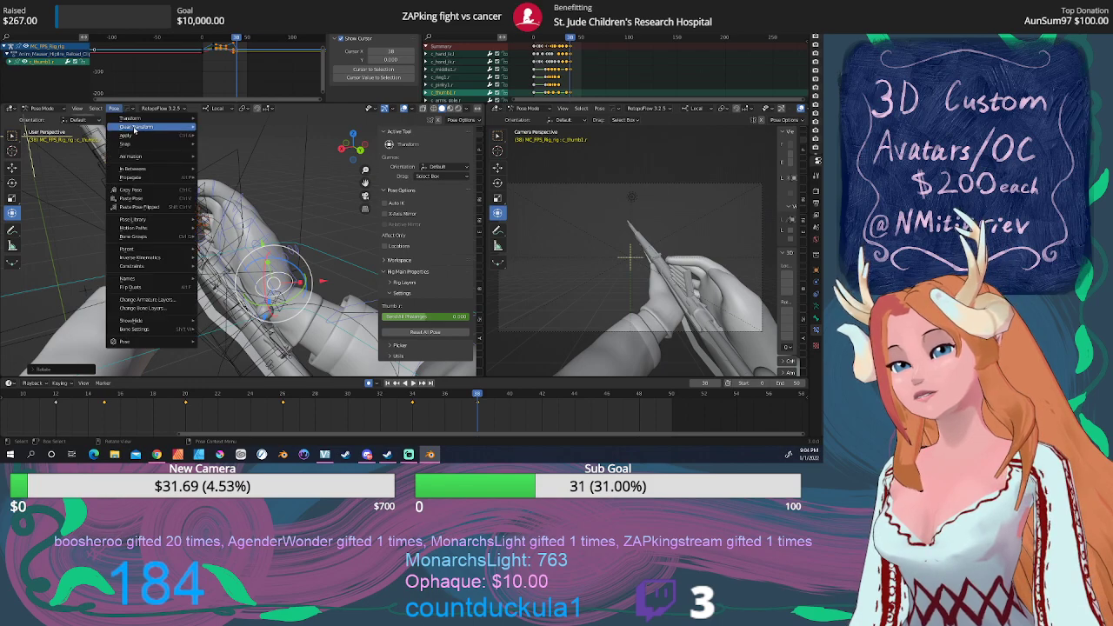
pyautogui.moveTo(174, 129)
pyautogui.click(218, 130)
pyautogui.moveTo(233, 189); pyautogui.dragTo(257, 170, button='middle')
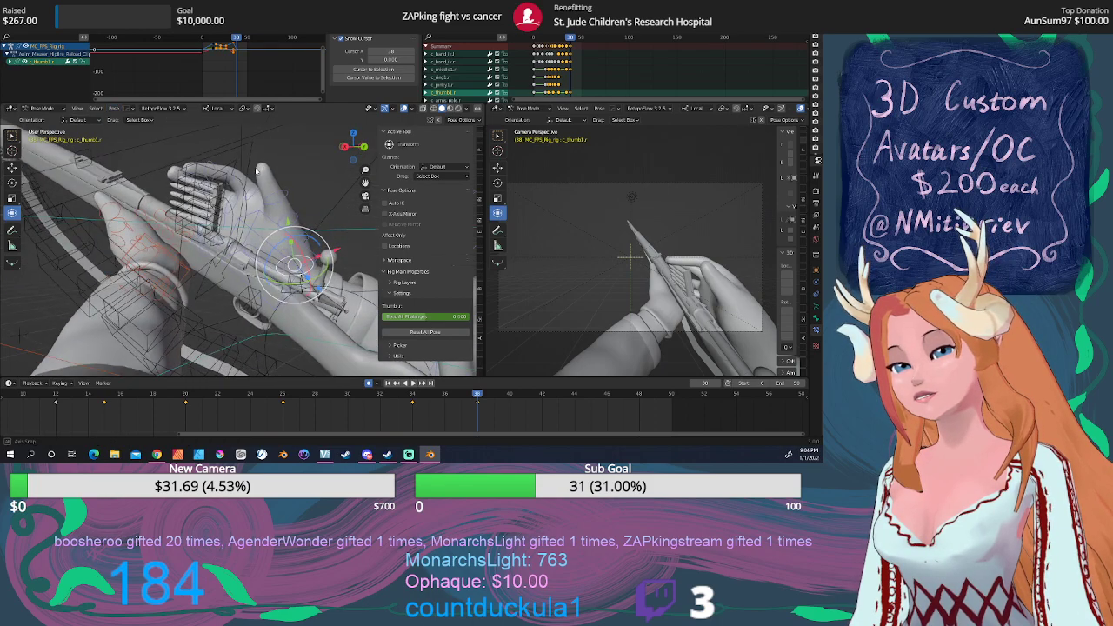
pyautogui.press('s')
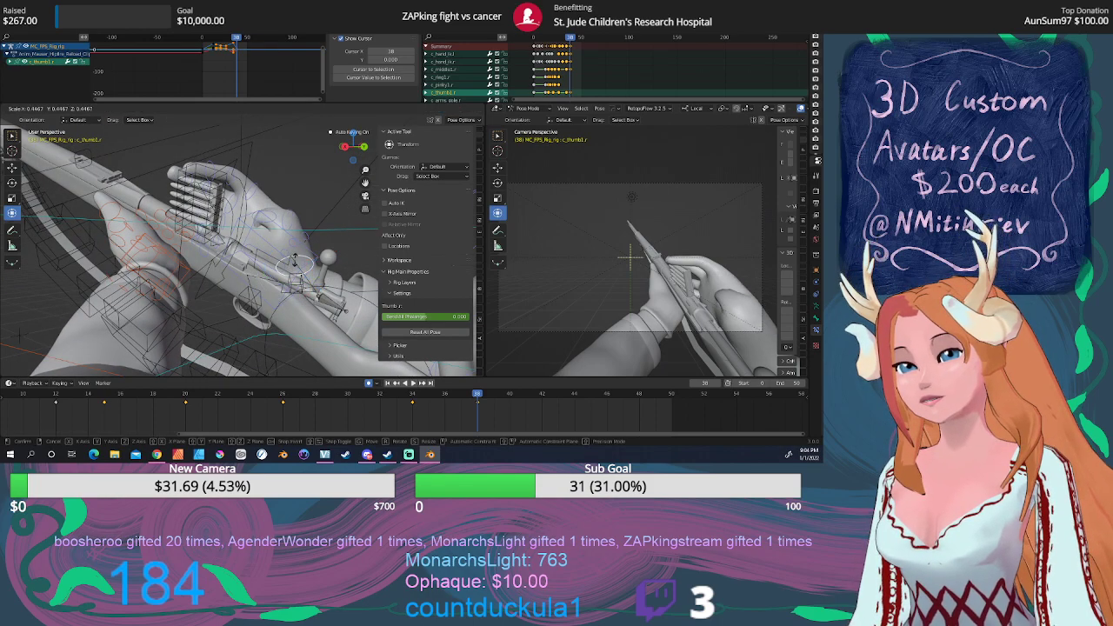
pyautogui.click(294, 259)
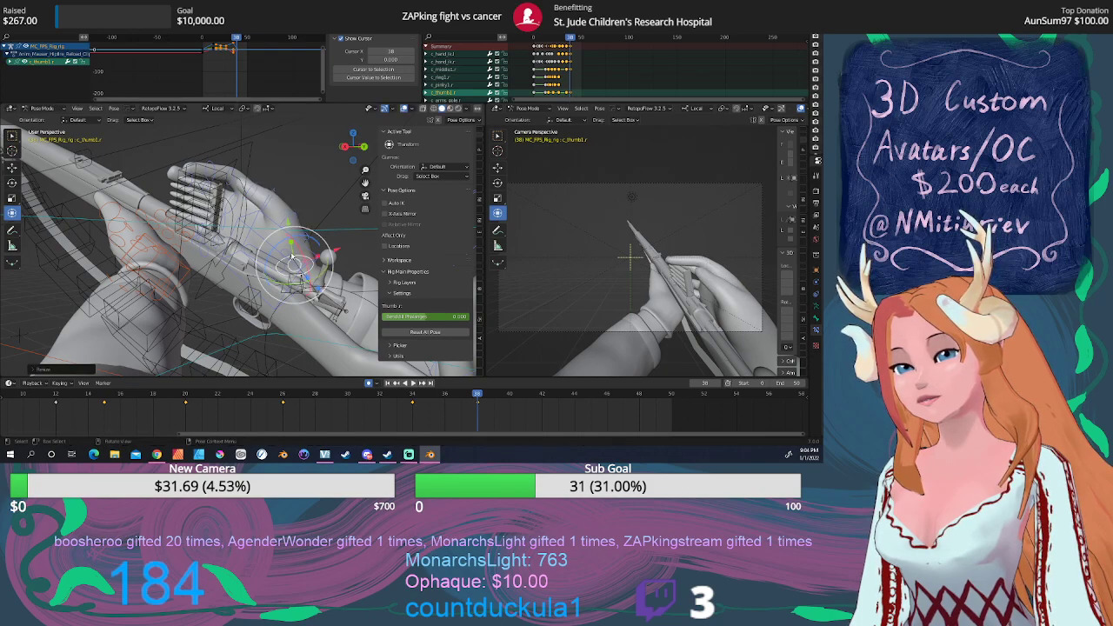
pyautogui.press('s')
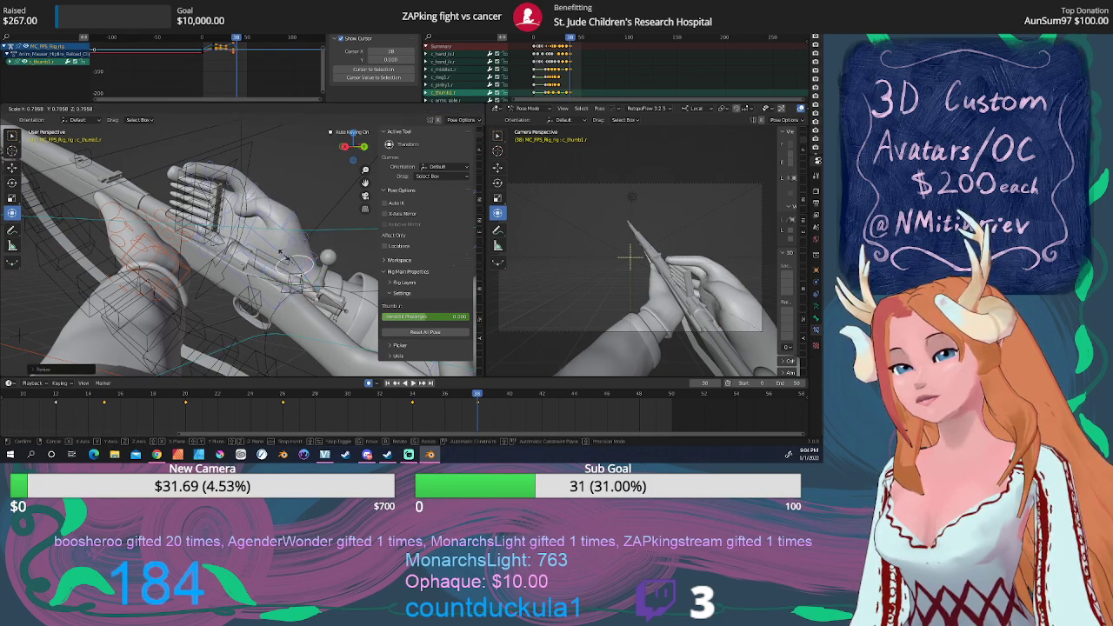
pyautogui.click(285, 257)
# Trackball-rotate c_thumb1.r at frame 38 to place the curled thumb against the bullet clip.
pyautogui.press('r')
pyautogui.press('r')
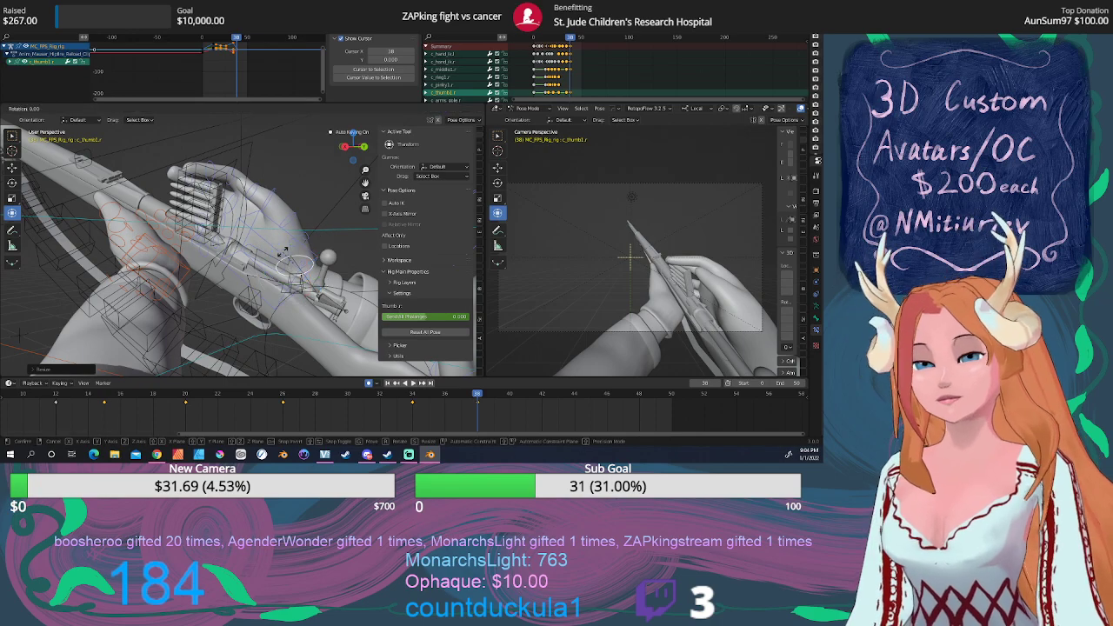
pyautogui.moveTo(306, 233); pyautogui.dragTo(311, 228)
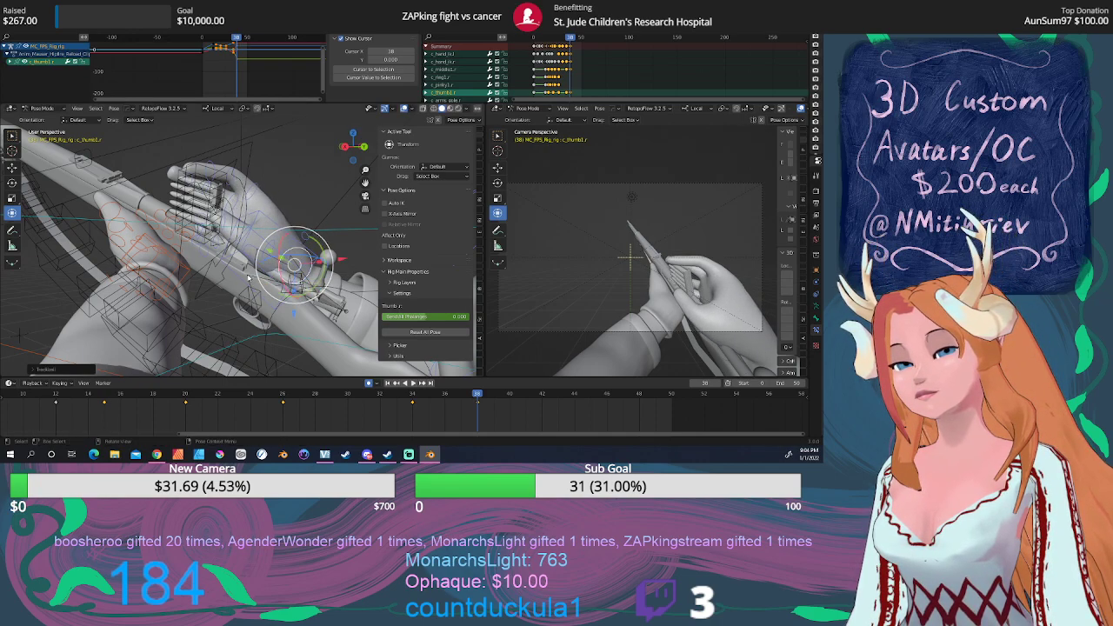
pyautogui.moveTo(312, 228); pyautogui.dragTo(214, 297, button='middle')
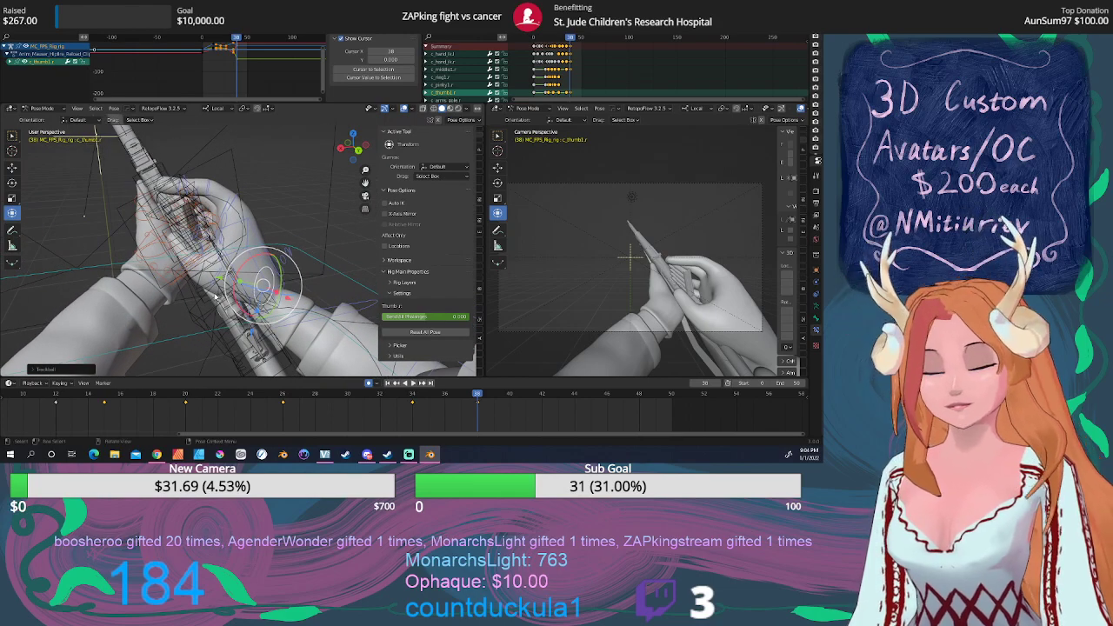
pyautogui.press('r')
pyautogui.press('r')
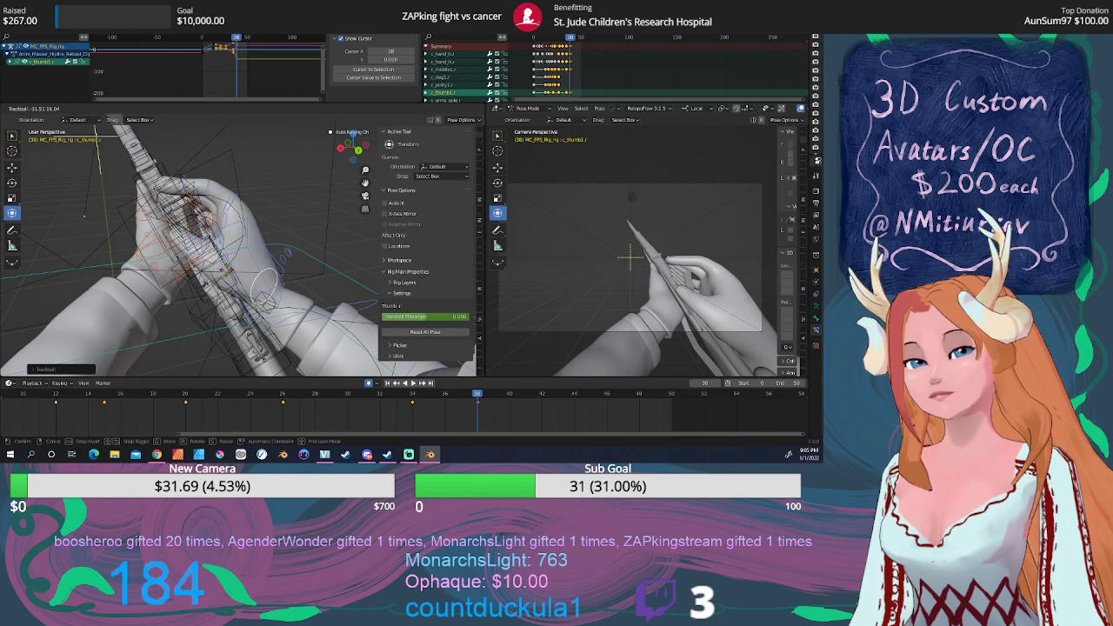
pyautogui.click(226, 269)
pyautogui.moveTo(225, 270); pyautogui.dragTo(235, 291, button='middle')
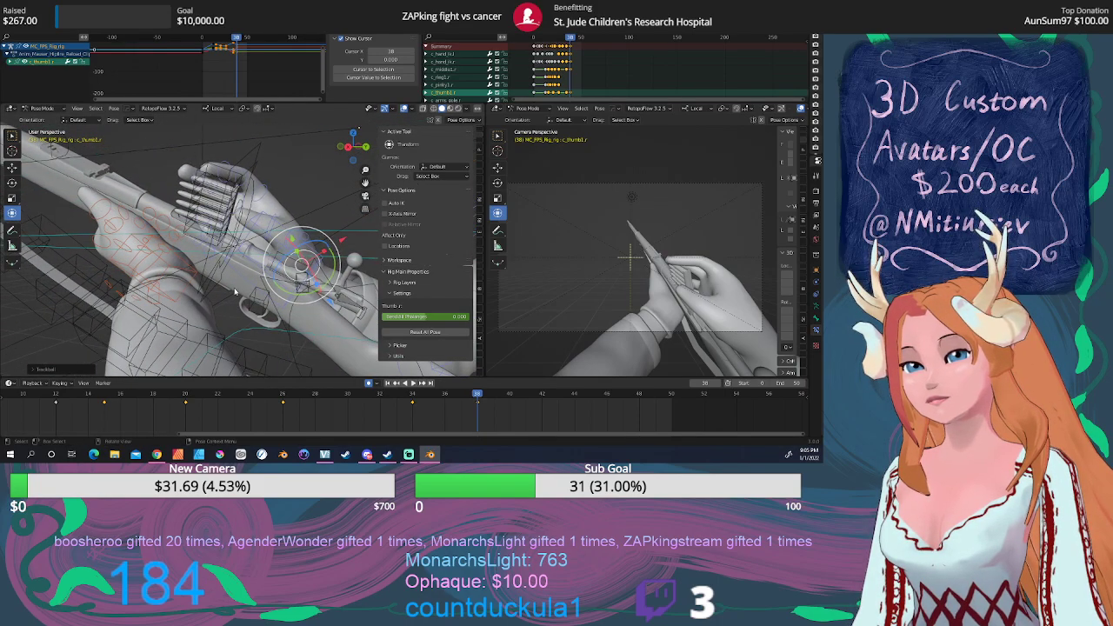
# Select the BulletClipBase control and move it about 0.013 m at frame 38 to seat the clip in the right hand's grip.
pyautogui.click(250, 187)
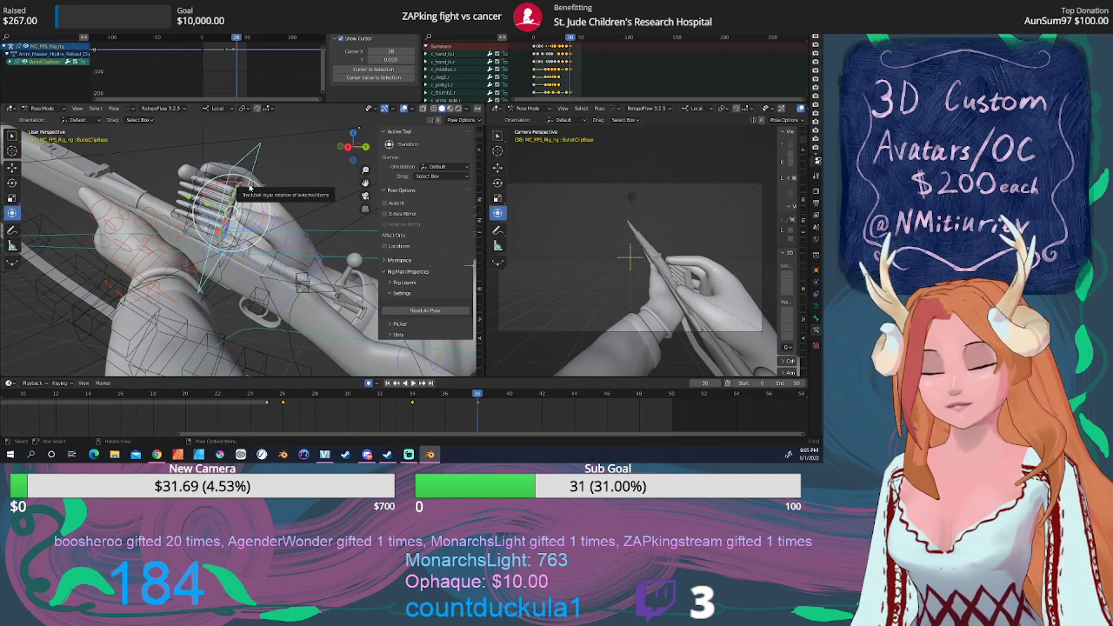
pyautogui.press('g')
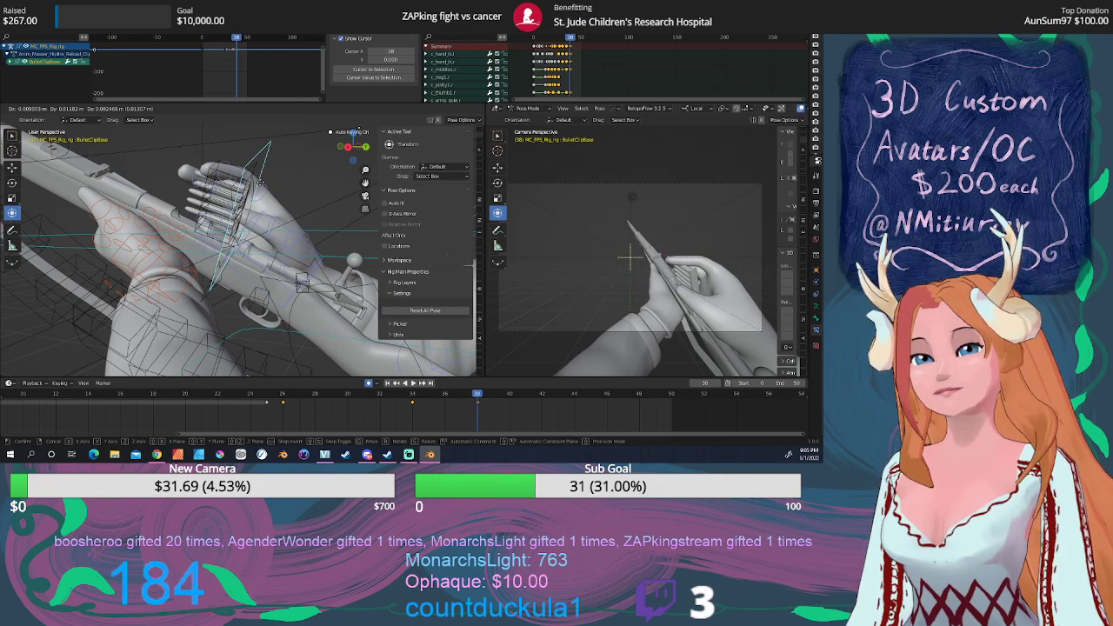
pyautogui.click(259, 181)
pyautogui.moveTo(260, 181); pyautogui.dragTo(236, 202, button='middle')
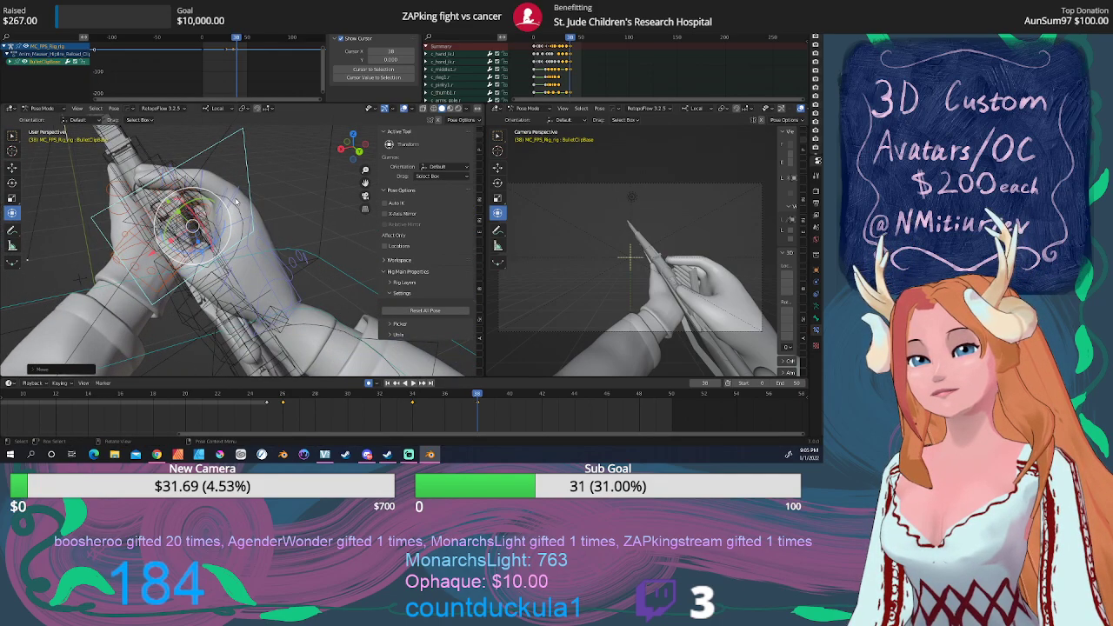
# Try scaling the right index finger control c_index1.r to about 0.95 at frame 38.
pyautogui.click(238, 199)
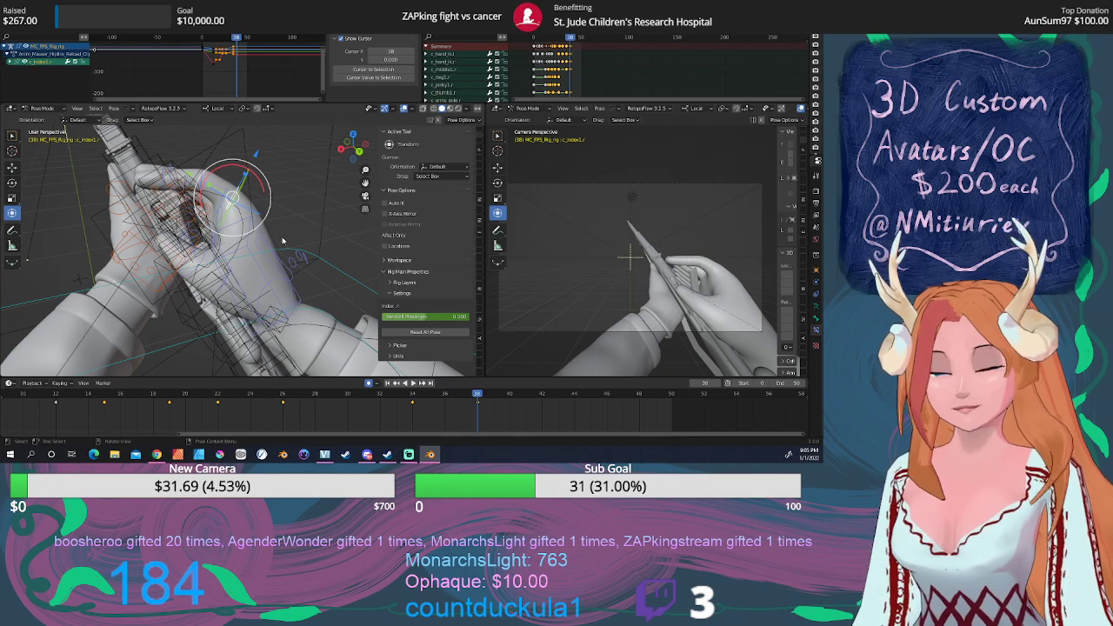
pyautogui.press('s')
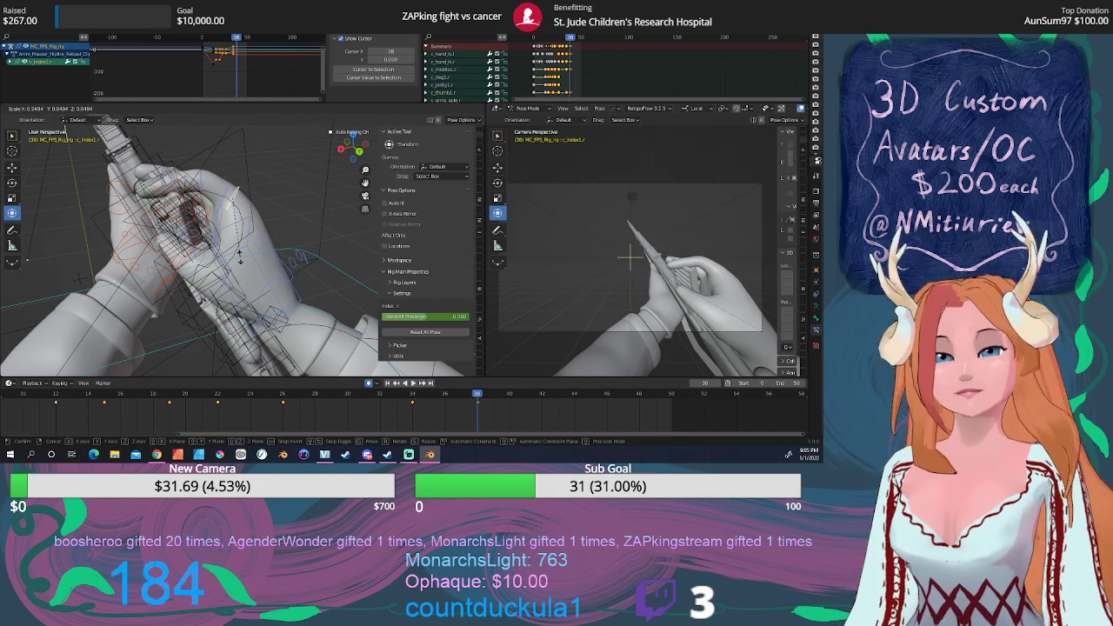
pyautogui.click(249, 258)
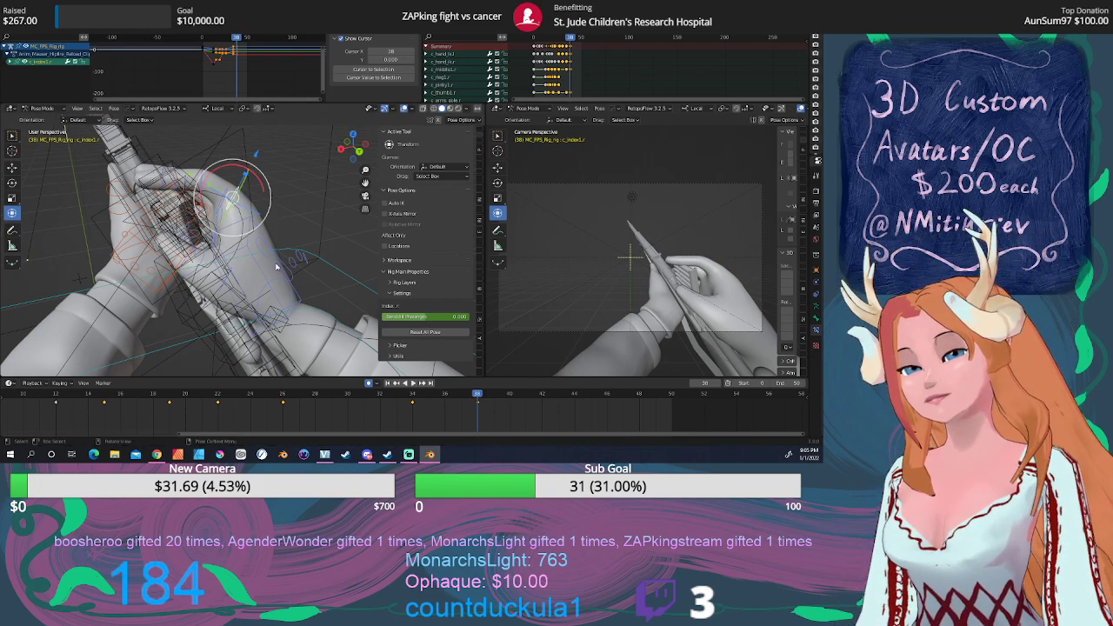
# Try rotating and moving the right hand control c_hand_ik.r at frame 38 to adjust its grip around the clip.
pyautogui.click(279, 269)
pyautogui.moveTo(271, 263); pyautogui.dragTo(241, 249, button='middle')
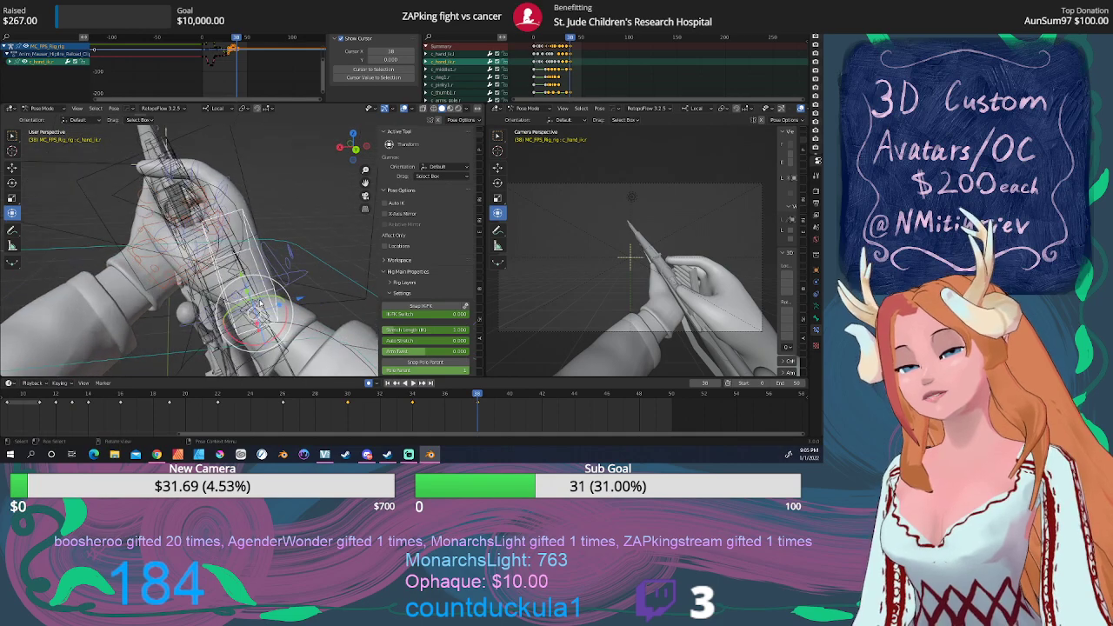
pyautogui.press('r')
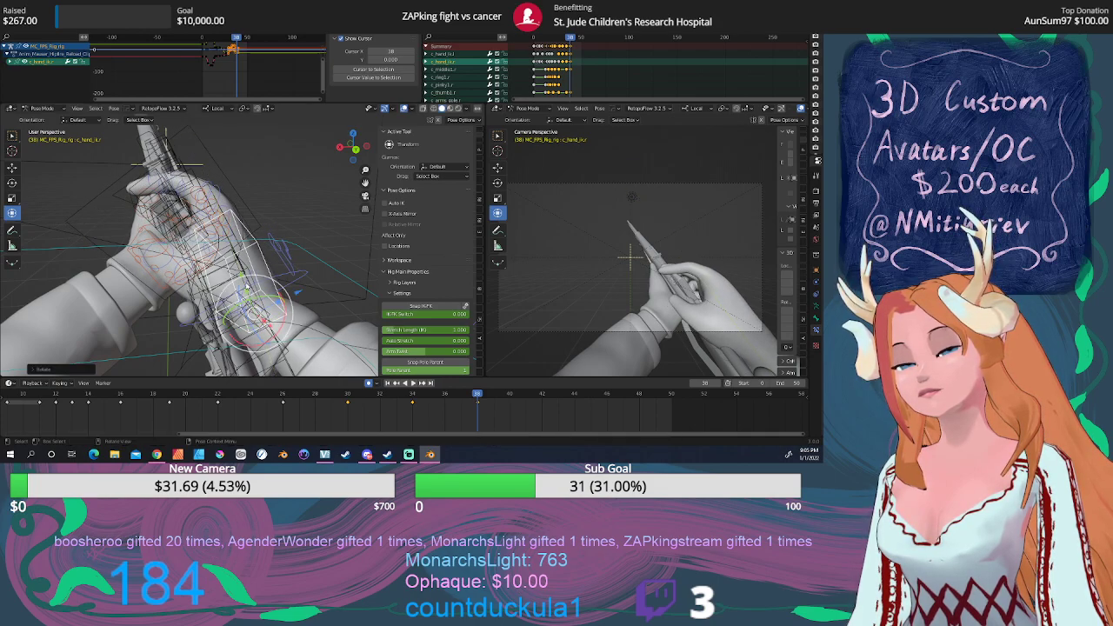
pyautogui.press('g')
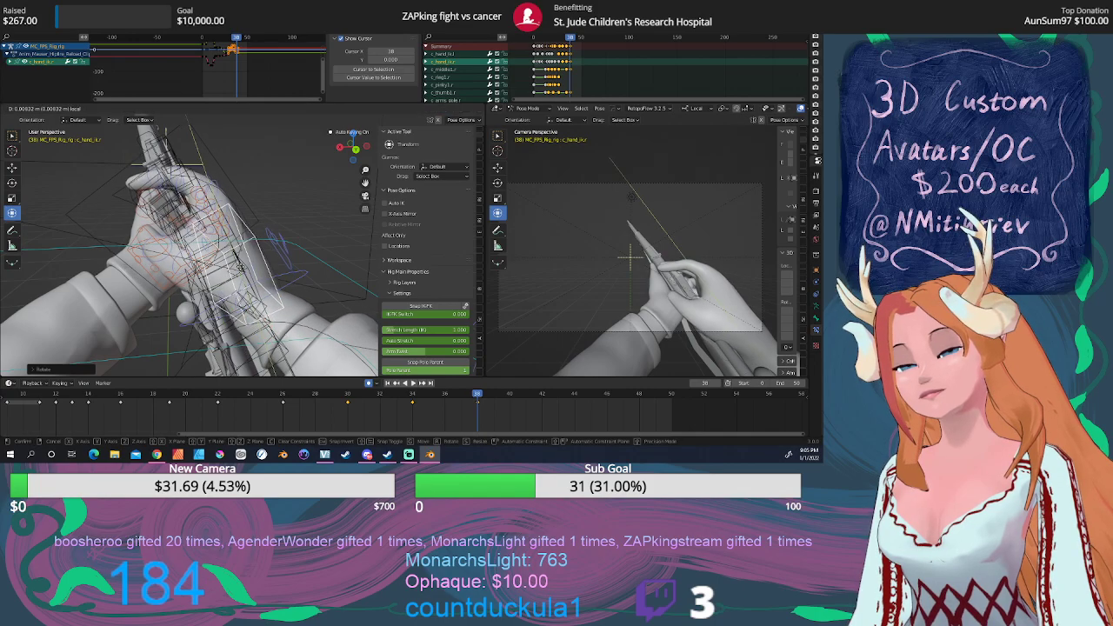
pyautogui.click(247, 280)
pyautogui.moveTo(248, 287); pyautogui.dragTo(217, 318, button='middle')
pyautogui.press('g')
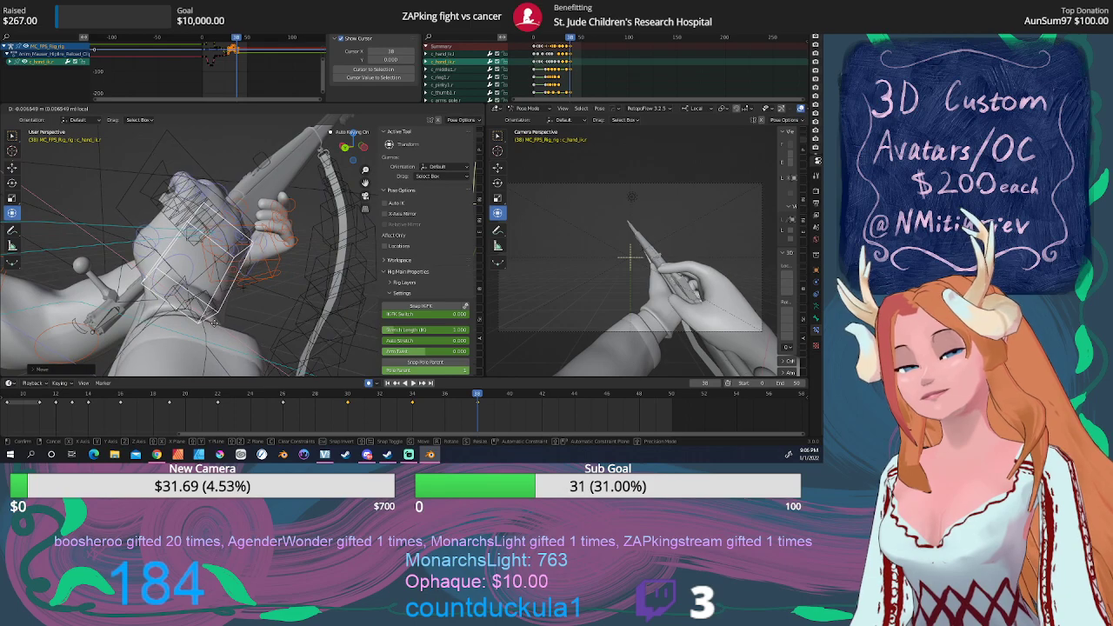
pyautogui.click(213, 321)
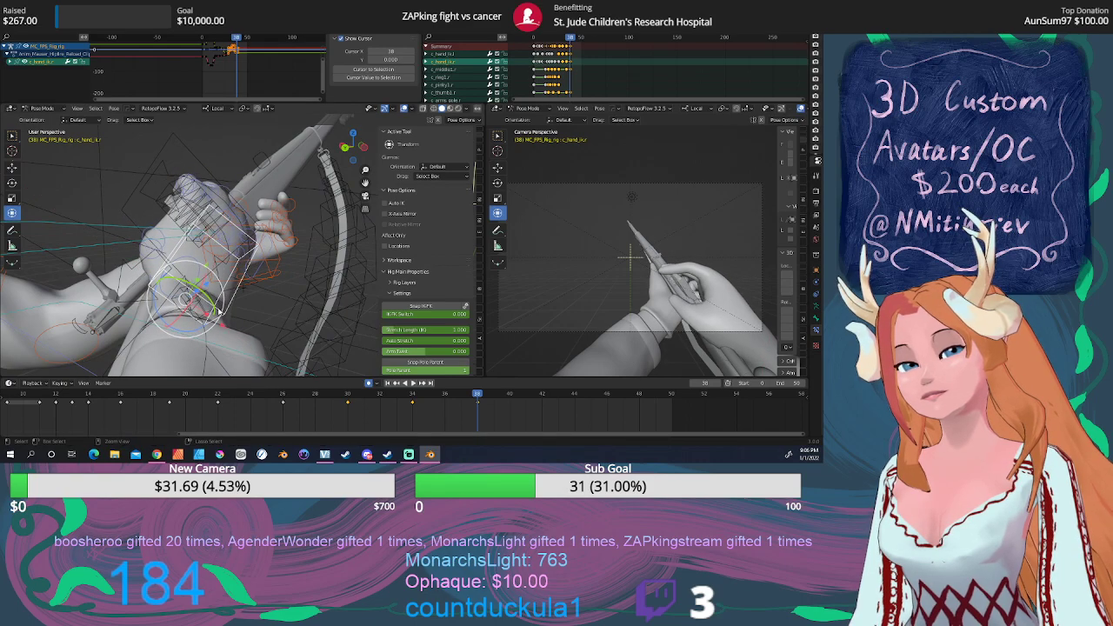
pyautogui.click(204, 291)
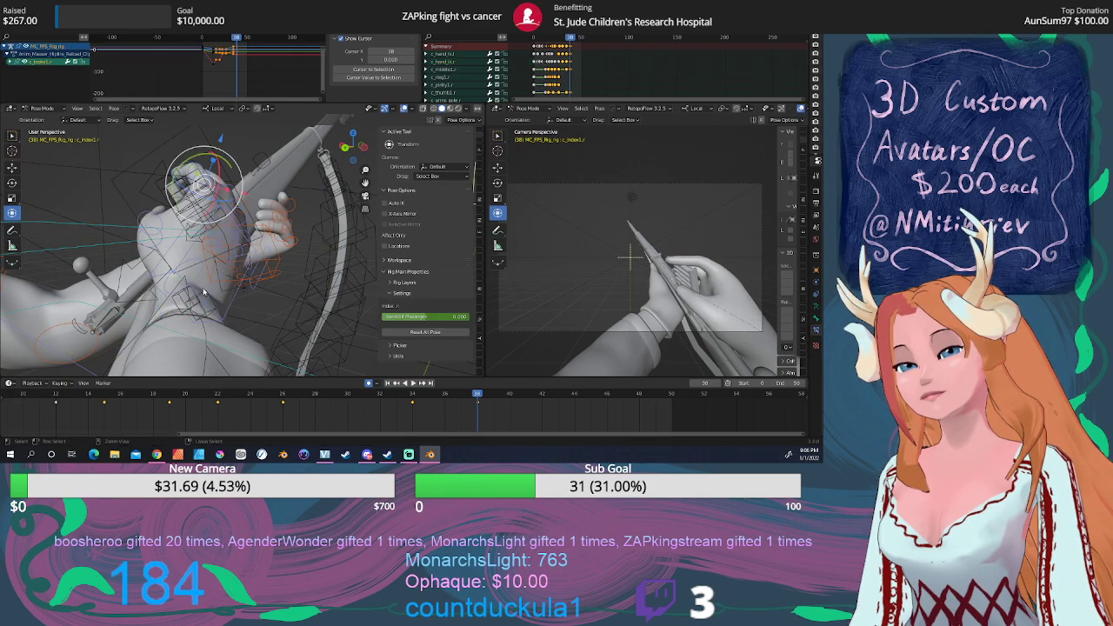
# Select c_hand_ik.r and rotate it about 43° around its local Y axis at frame 38.
pyautogui.moveTo(204, 292); pyautogui.dragTo(261, 307, button='middle')
pyautogui.click(294, 304)
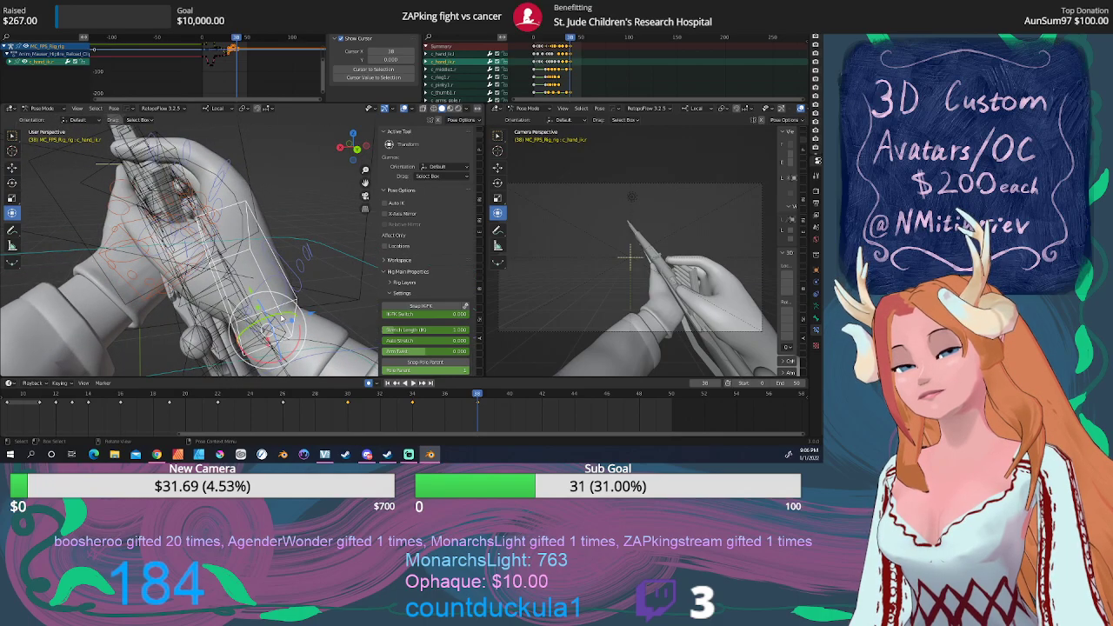
pyautogui.press('r')
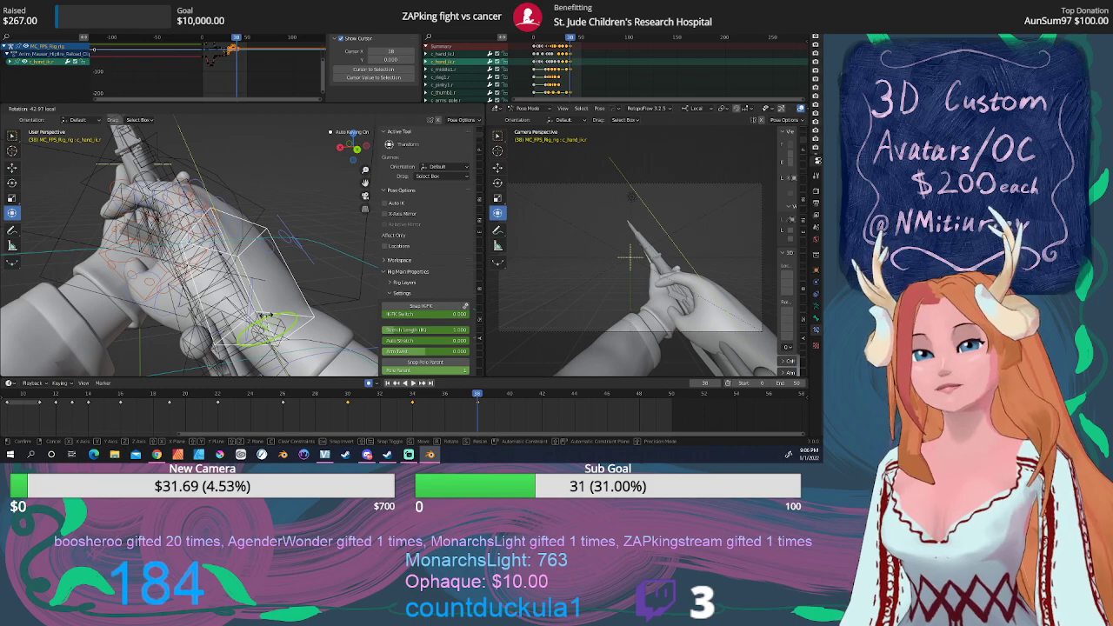
pyautogui.click(261, 311)
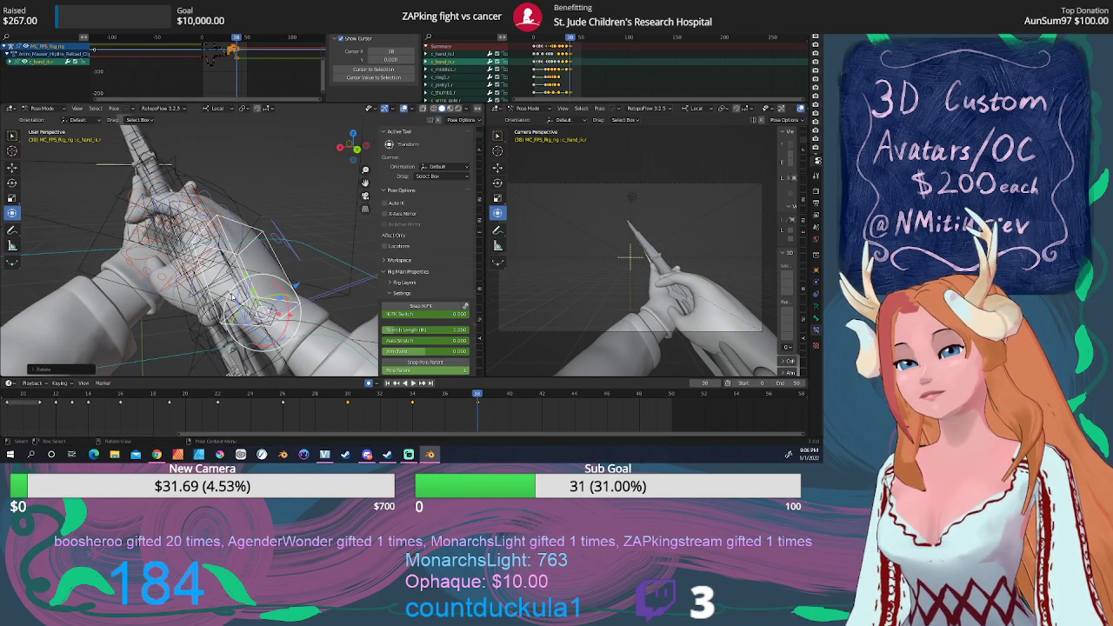
# Move c_hand_ik.r about 0.05 m at frame 38, then shift it about 0.016 m more to position the right hand above the rifle.
pyautogui.press('g')
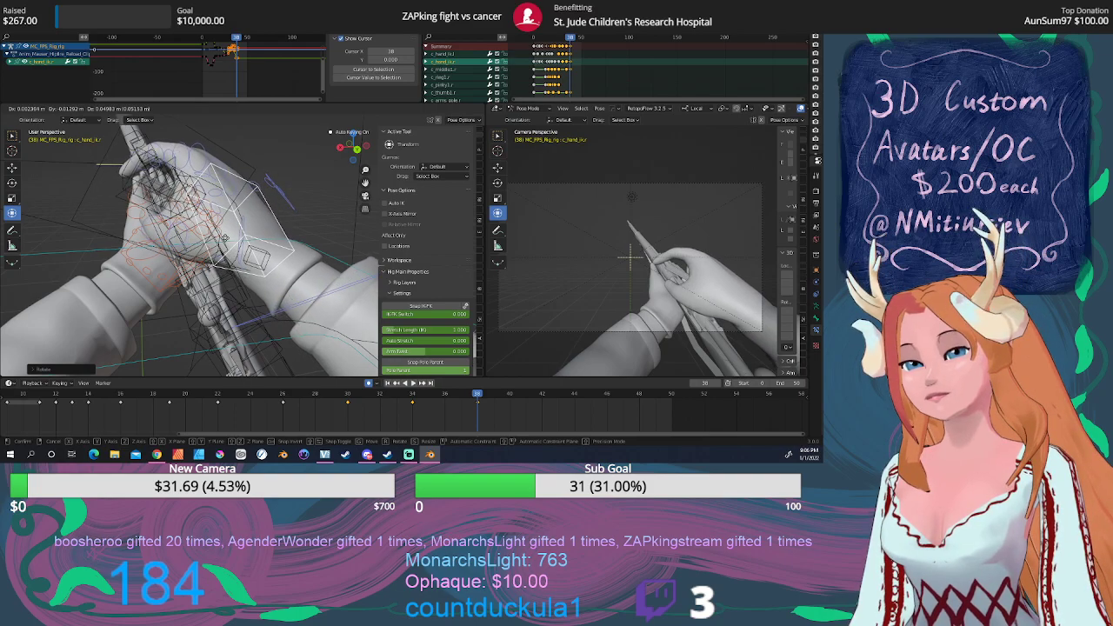
pyautogui.click(223, 236)
pyautogui.moveTo(223, 237); pyautogui.dragTo(261, 259, button='middle')
pyautogui.press('g')
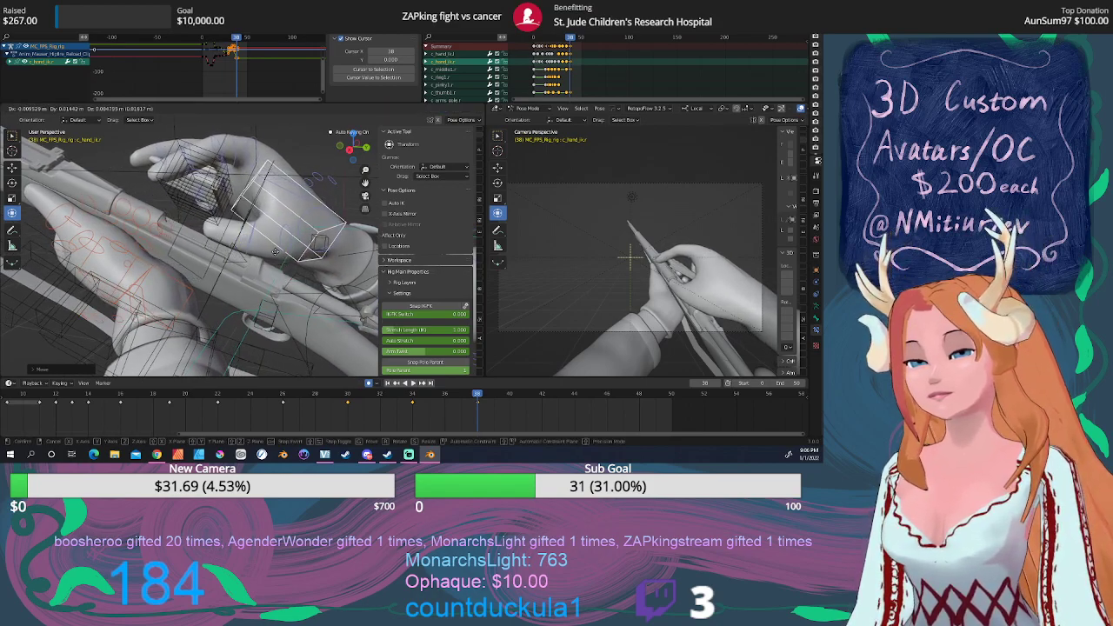
pyautogui.click(284, 258)
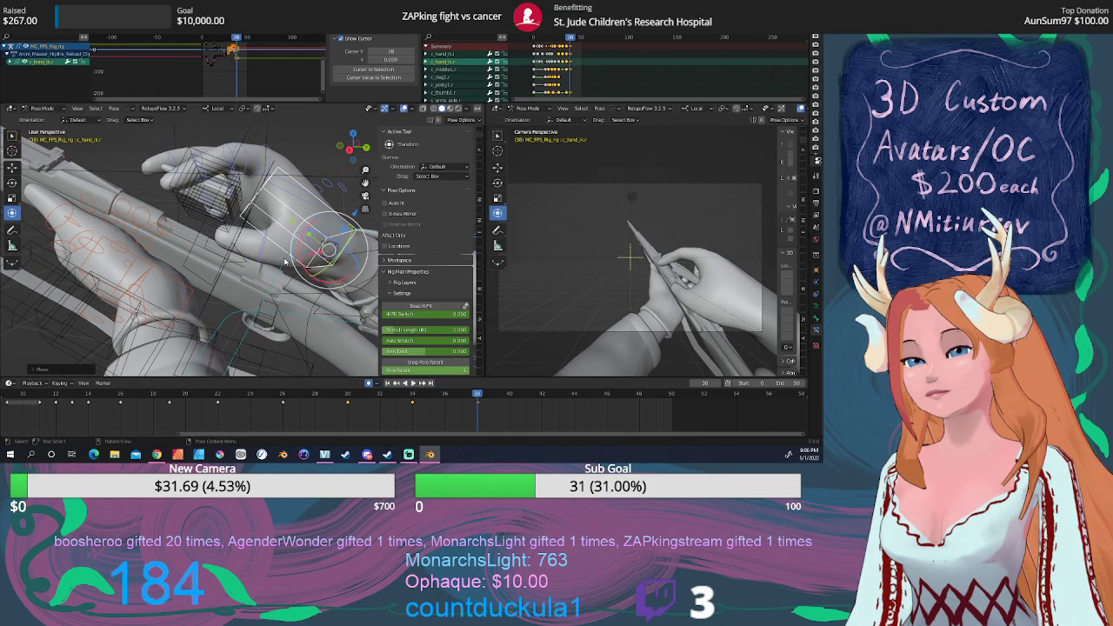
# Rotate BulletClipBase around its local Y axis and slide it along its local Z axis to align the clip with the right hand.
pyautogui.click(243, 179)
pyautogui.moveTo(260, 172); pyautogui.dragTo(179, 162, button='middle')
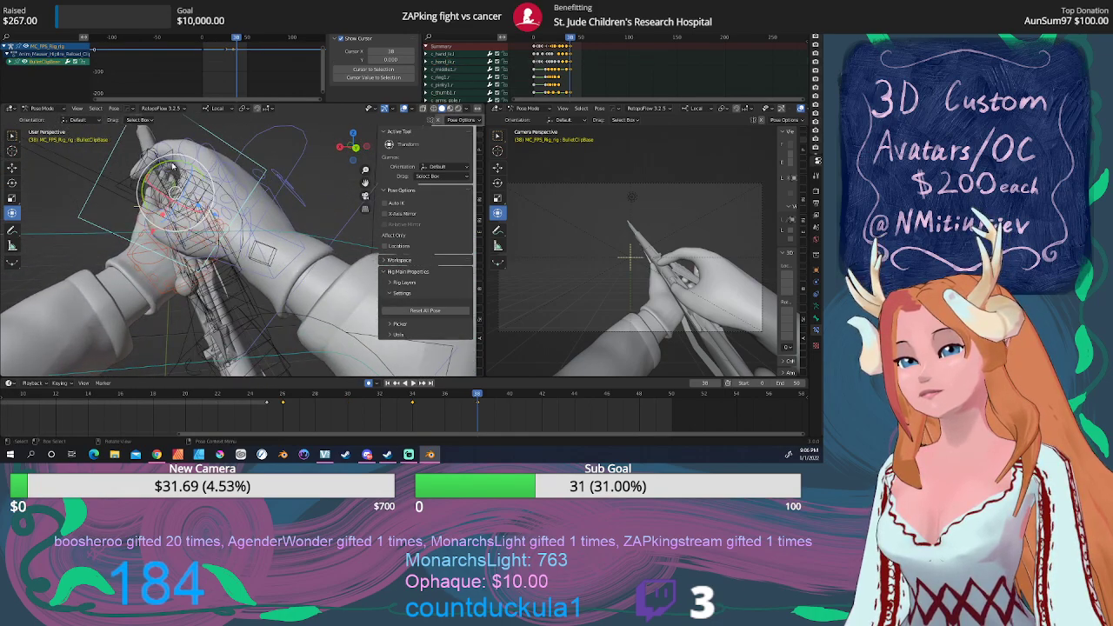
pyautogui.moveTo(177, 162); pyautogui.dragTo(201, 166)
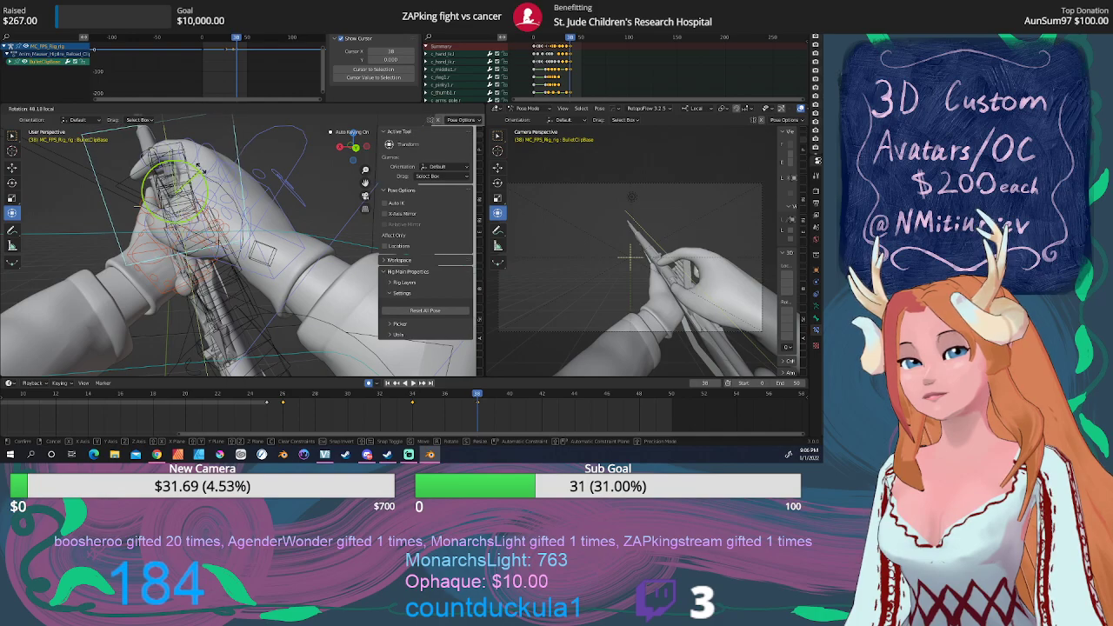
pyautogui.click(202, 168)
pyautogui.moveTo(201, 168); pyautogui.dragTo(282, 190, button='middle')
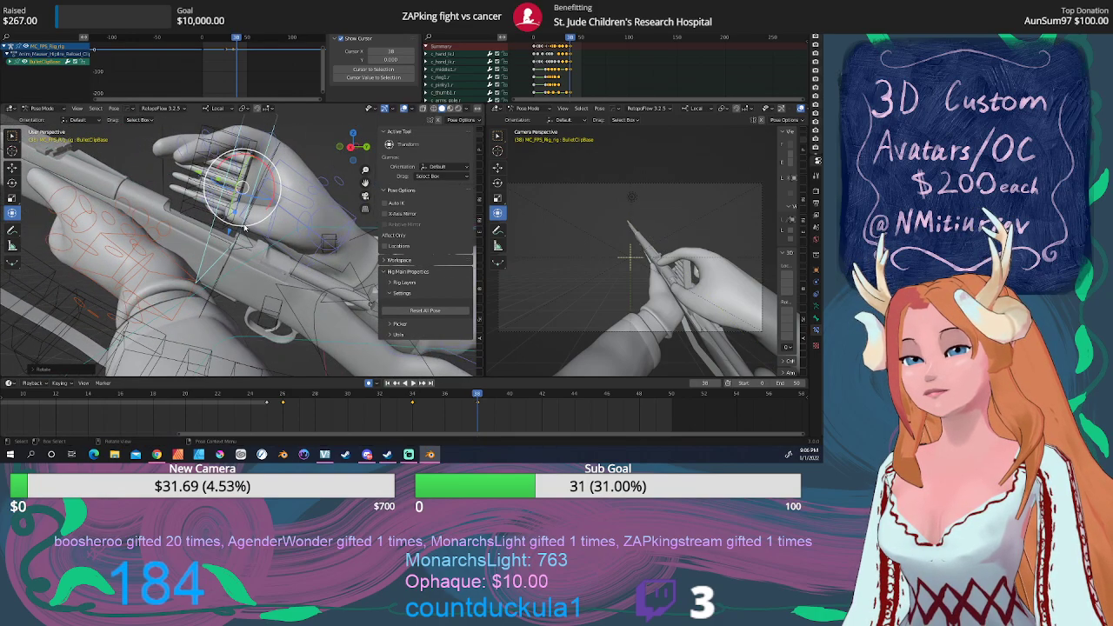
pyautogui.moveTo(229, 234); pyautogui.dragTo(229, 247)
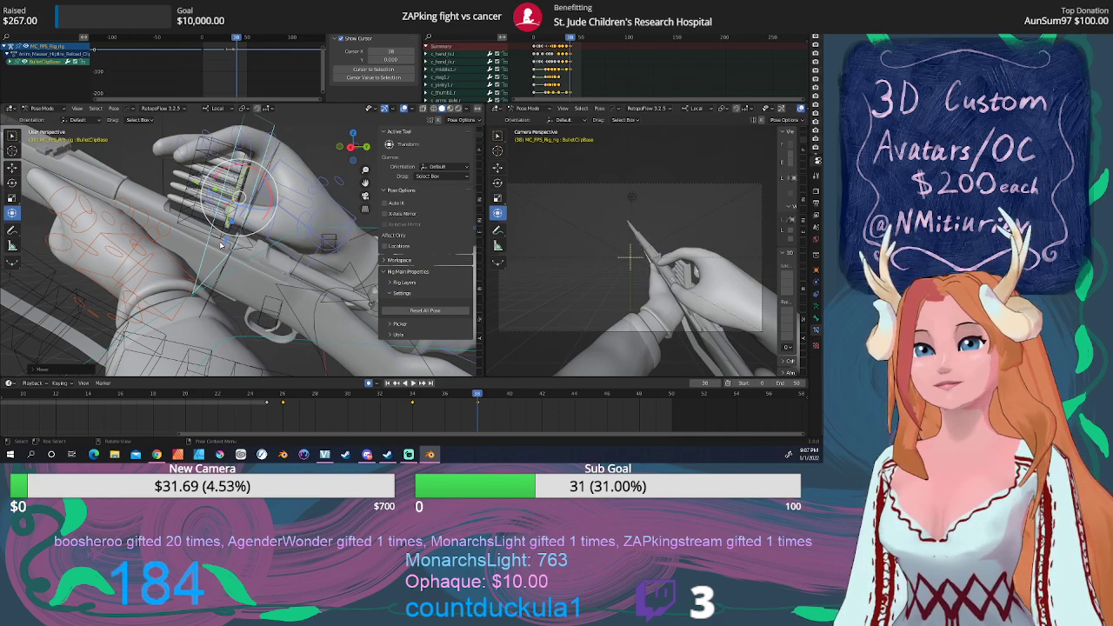
# Scale c_index1.r to about 0.55 at frame 38 to curl the right index finger toward the clip.
pyautogui.moveTo(220, 246); pyautogui.dragTo(214, 201, button='middle')
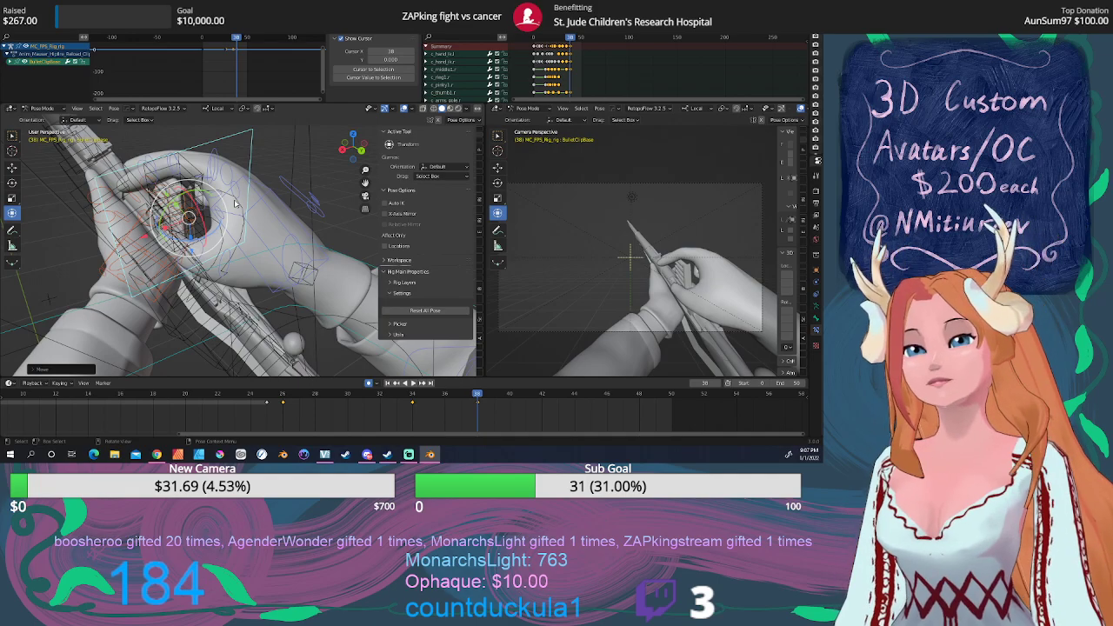
pyautogui.moveTo(219, 185)
pyautogui.mouseDown(button='middle')
pyautogui.moveTo(199, 199)
pyautogui.moveTo(211, 192)
pyautogui.mouseUp(button='middle')
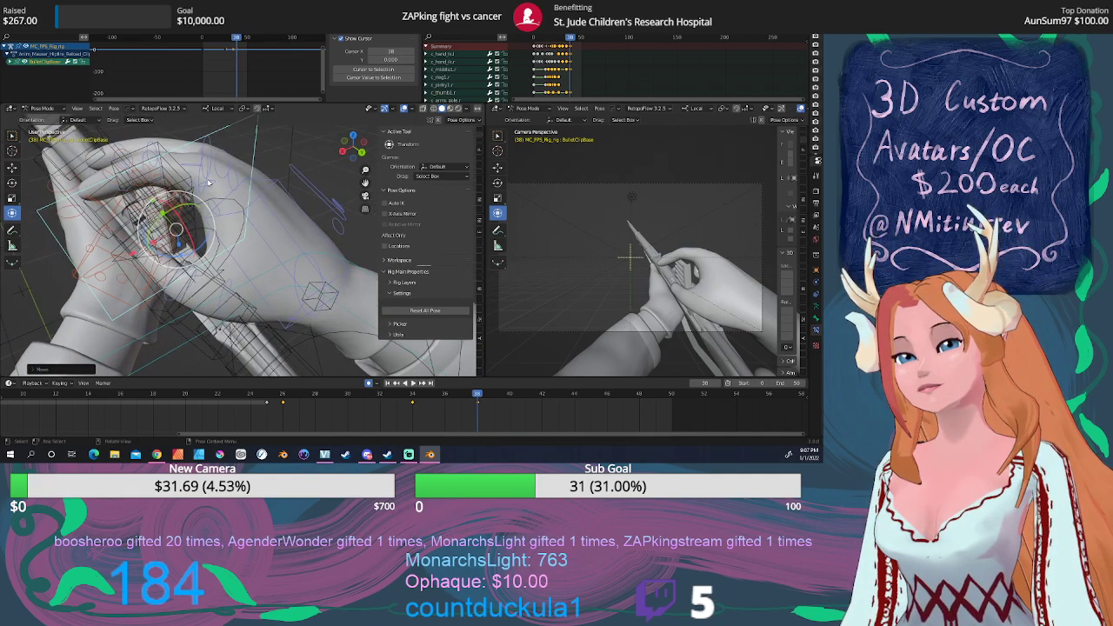
pyautogui.click(207, 180)
pyautogui.press('s')
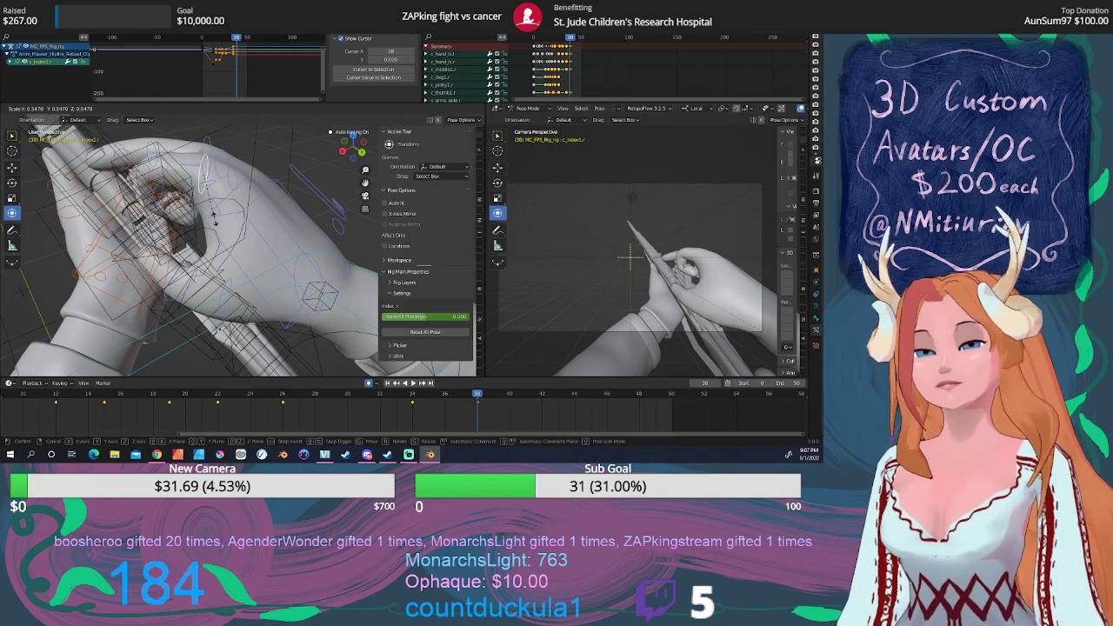
pyautogui.click(214, 218)
# Adjust the pose of c_hand_ik.r at frame 38 to realign the right hand's grip with the bullet clip.
pyautogui.moveTo(214, 218); pyautogui.dragTo(250, 252, button='middle')
pyautogui.click(298, 229)
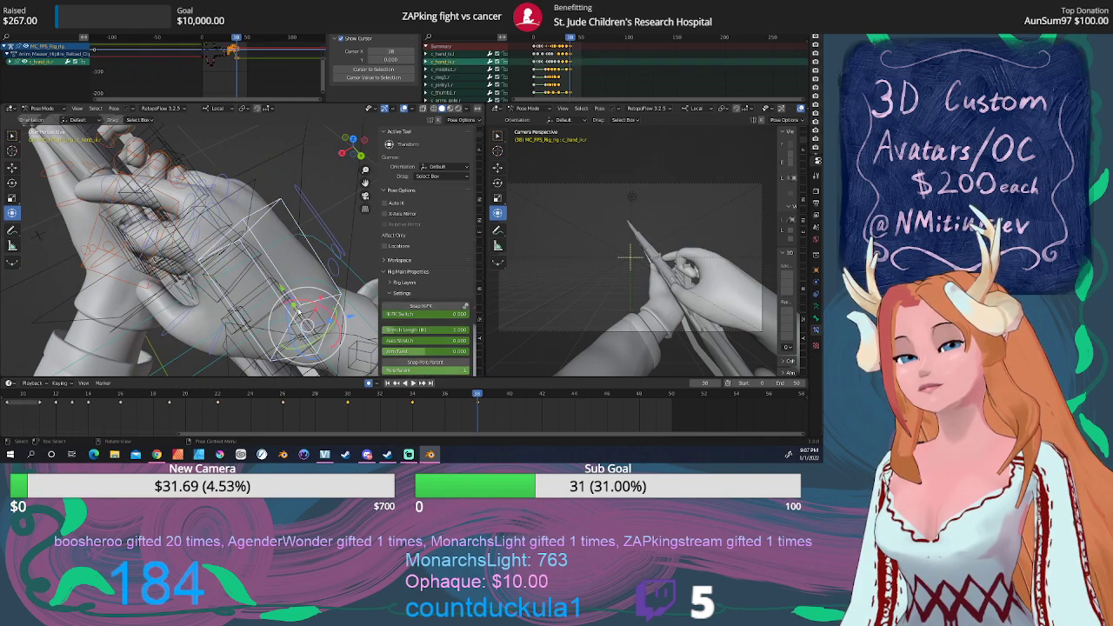
pyautogui.moveTo(289, 323); pyautogui.dragTo(313, 337)
# Select the BulletClipBase control and move it about 0.016 m at frame 38 to reposition the clip relative to the right hand.
pyautogui.moveTo(313, 335); pyautogui.dragTo(257, 199, button='middle')
pyautogui.click(256, 199)
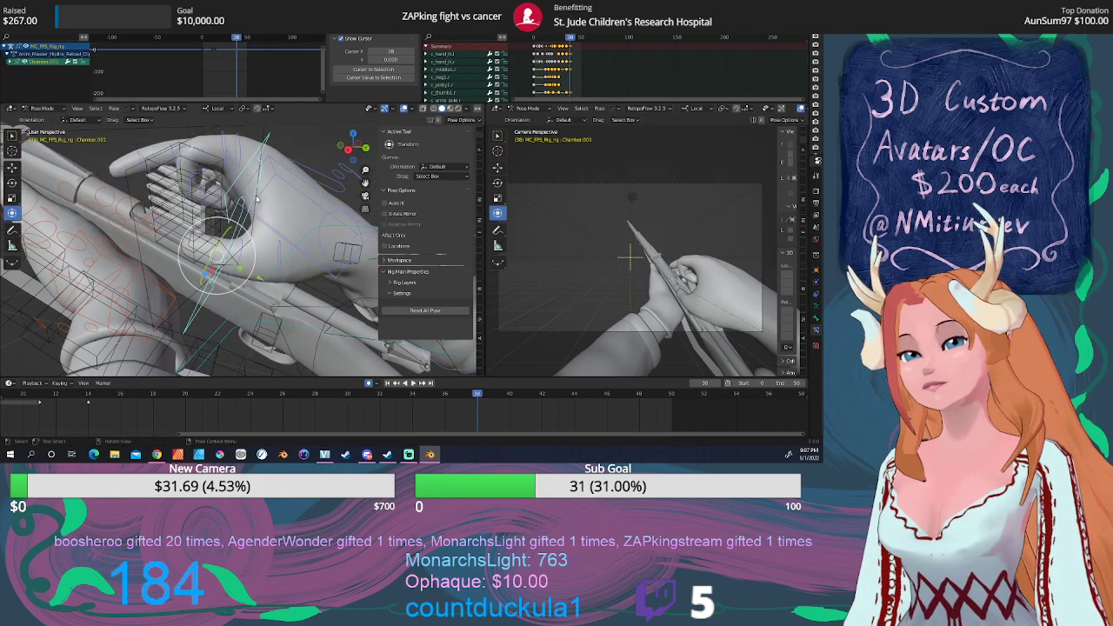
pyautogui.click(257, 201)
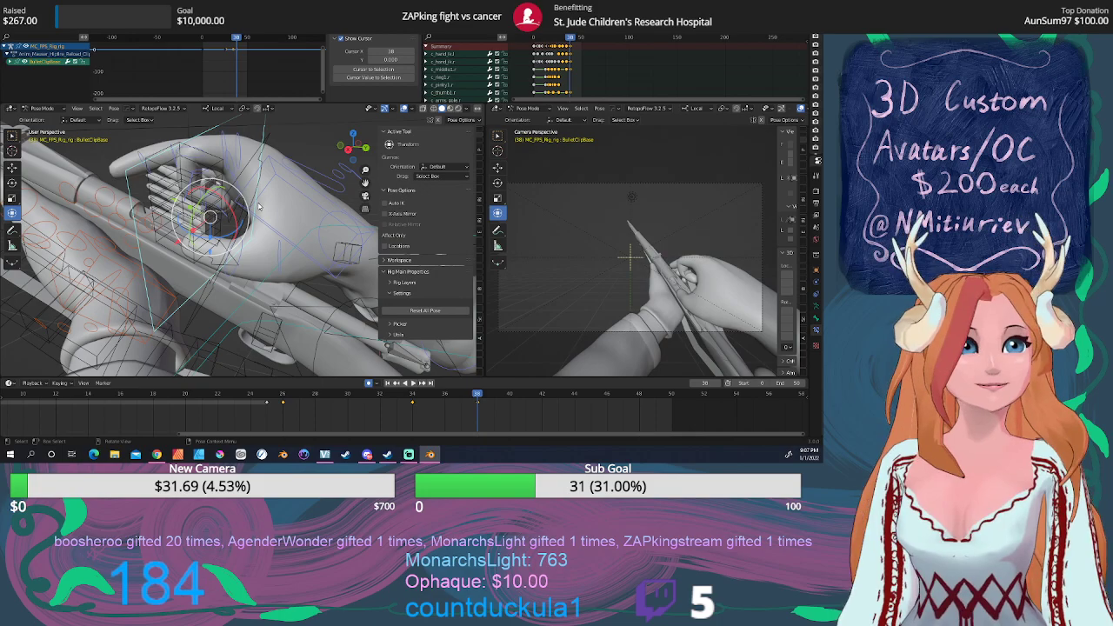
pyautogui.moveTo(257, 202); pyautogui.dragTo(183, 180, button='middle')
pyautogui.press('g')
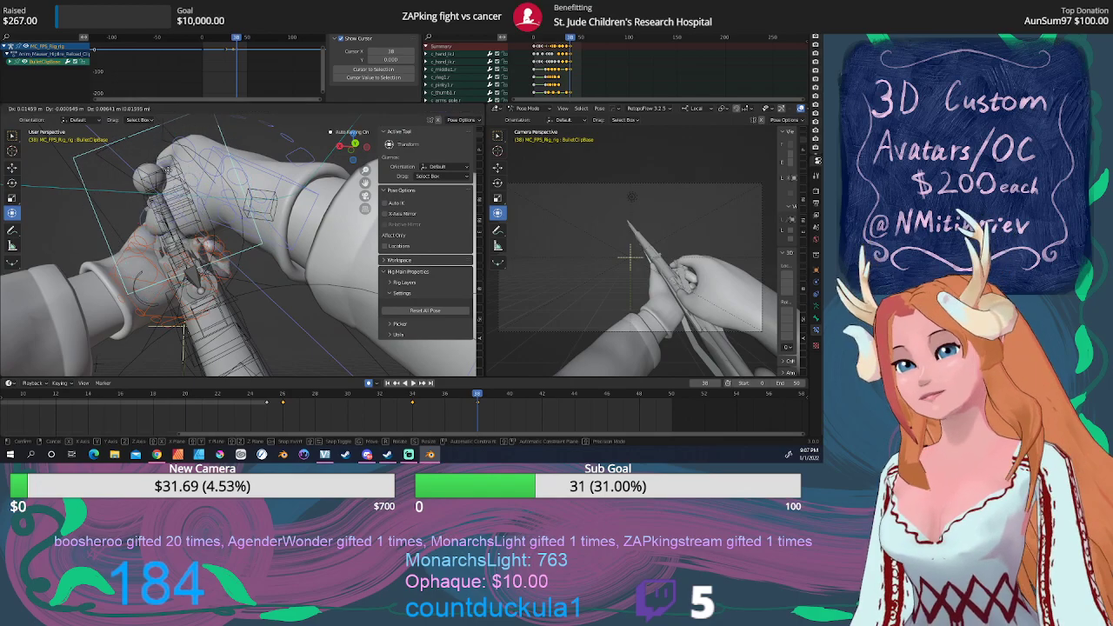
pyautogui.click(145, 160)
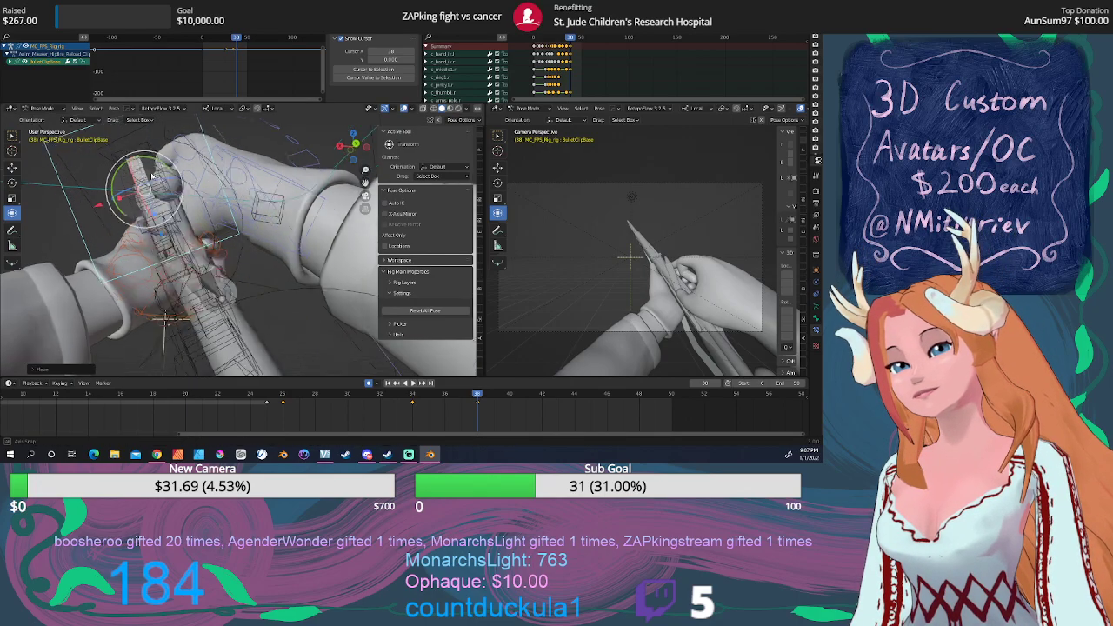
# Scale c_index1.r by about 1.25 at frame 38 to straighten the right index finger slightly.
pyautogui.moveTo(145, 160); pyautogui.dragTo(221, 228, button='middle')
pyautogui.click(231, 220)
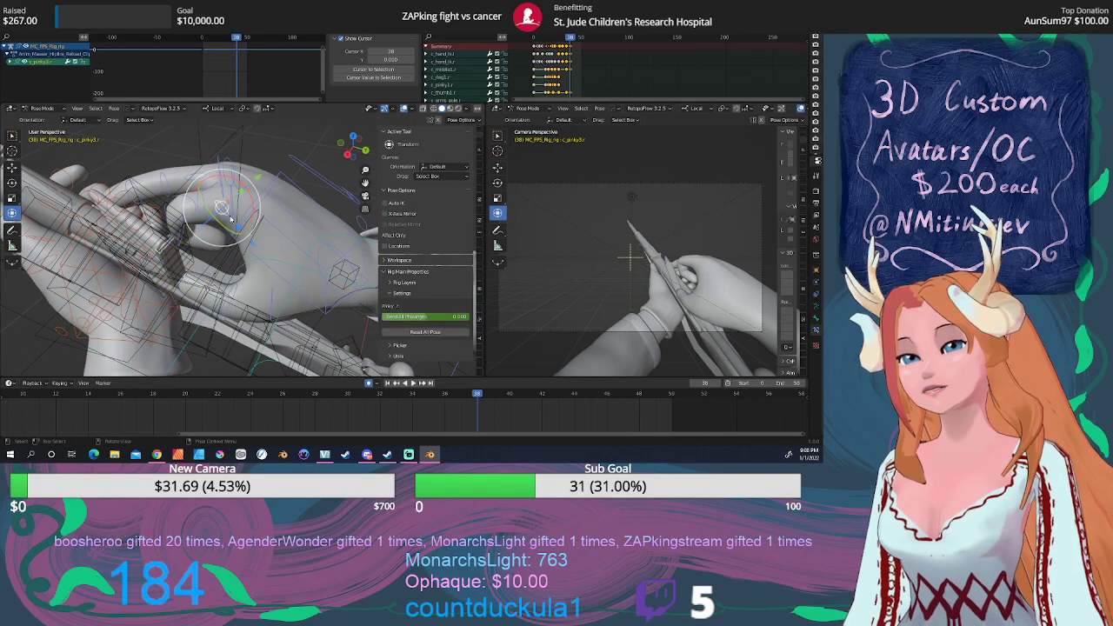
pyautogui.click(234, 218)
pyautogui.press('s')
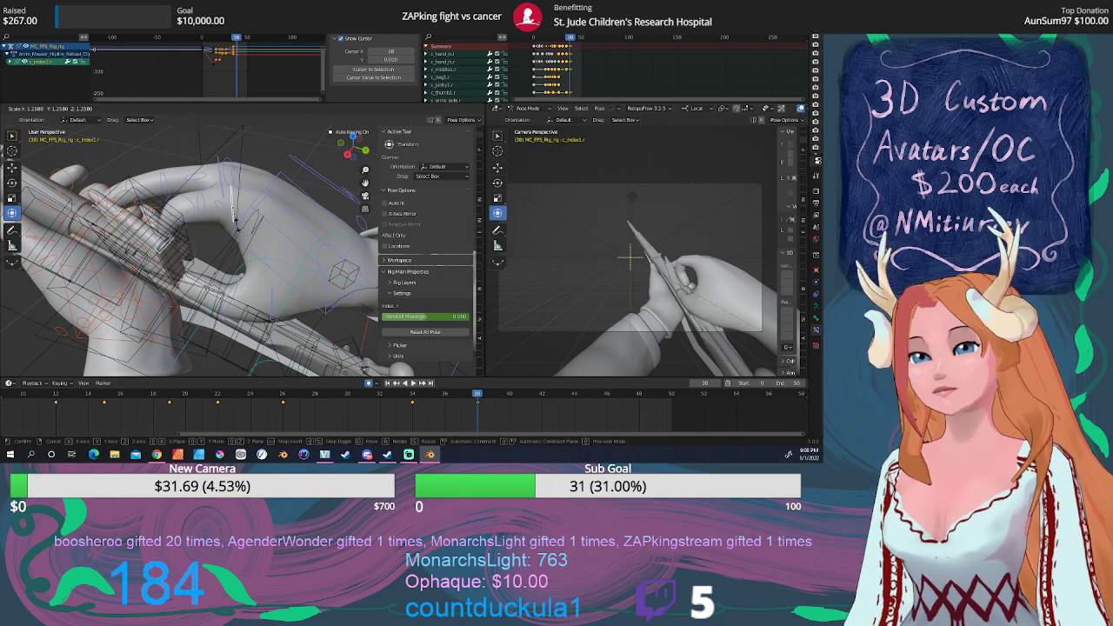
pyautogui.click(222, 234)
# Rotate BulletClipBase about 10° and move it about 0.024 m at frame 38 to place the clip between the finger and thumb.
pyautogui.moveTo(205, 258); pyautogui.dragTo(238, 292, button='middle')
pyautogui.click(214, 272)
pyautogui.press('r')
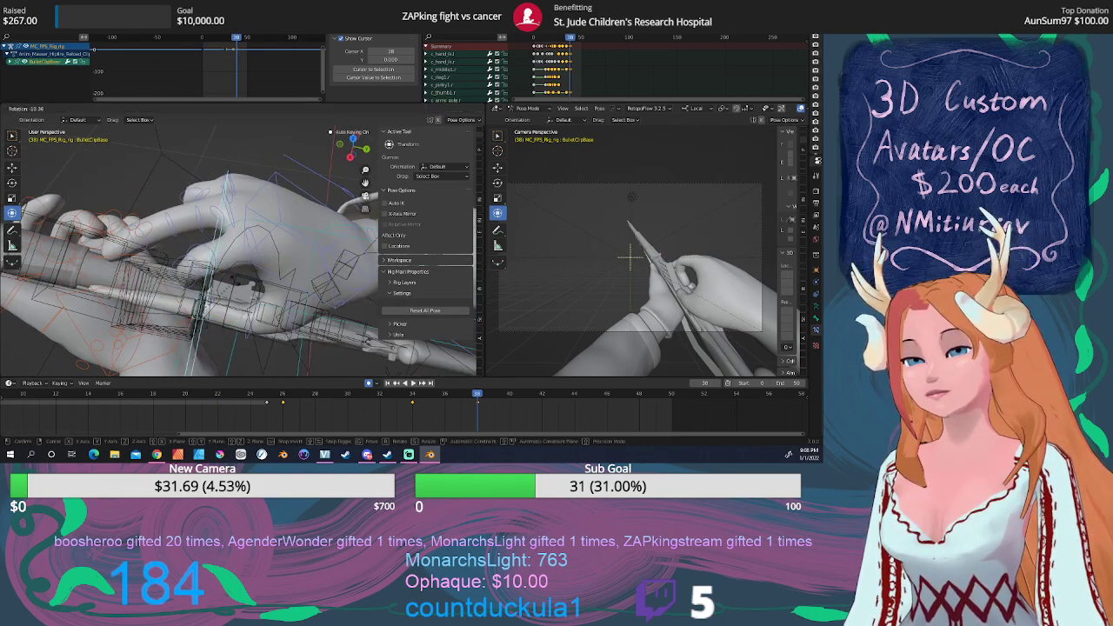
pyautogui.click(235, 285)
pyautogui.press('g')
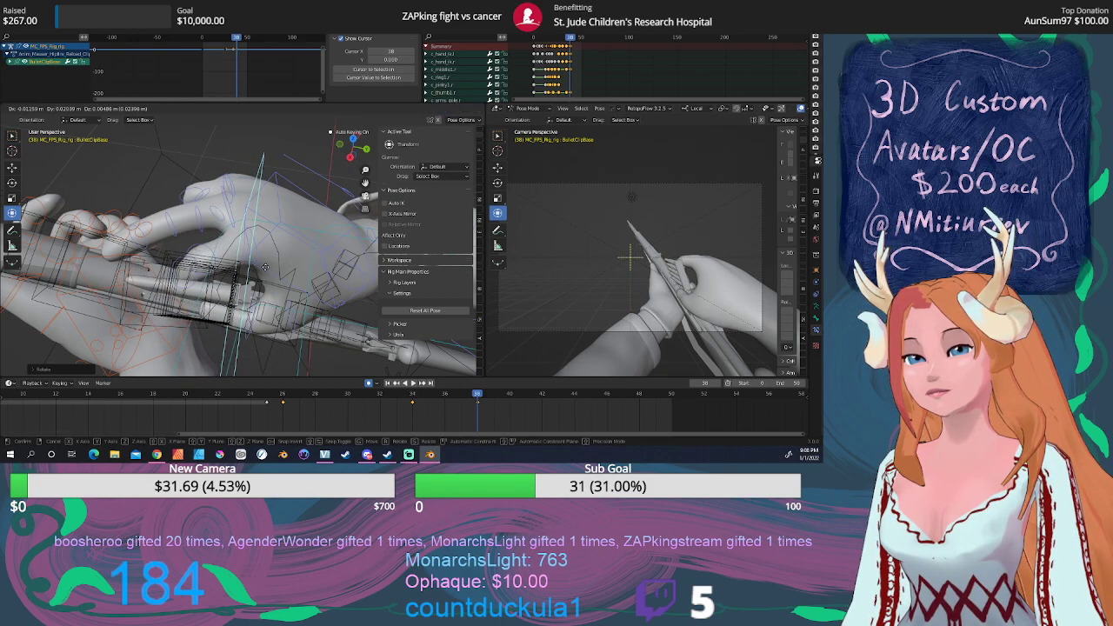
pyautogui.click(265, 268)
# Scale c_middle1.r by about 0.74 and rotate it about 31° around its local X axis at frame 38.
pyautogui.click(233, 224)
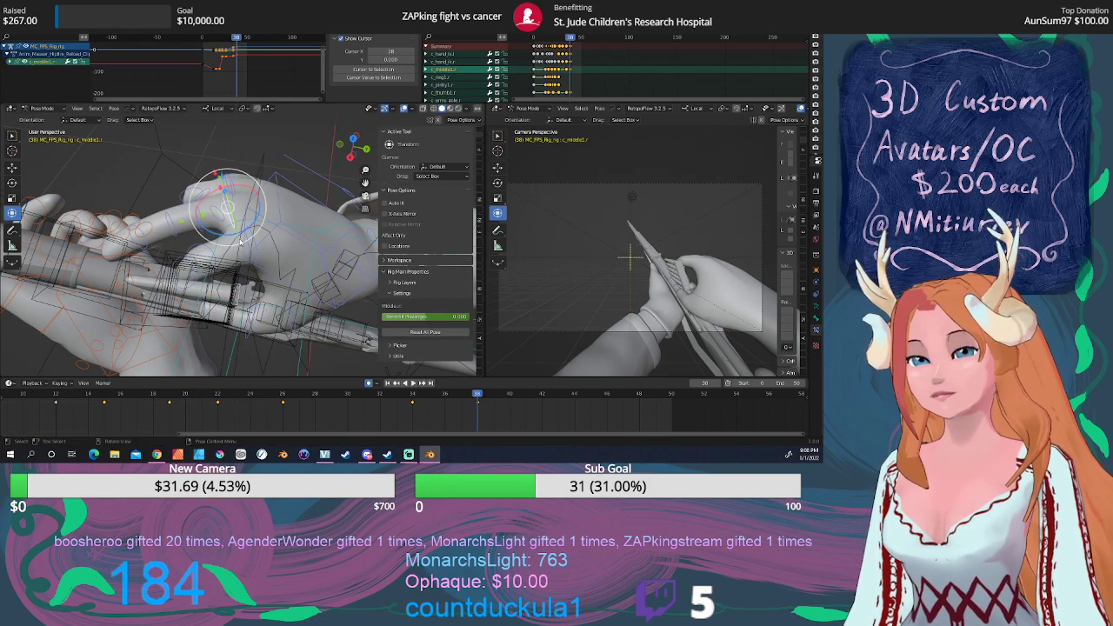
pyautogui.press('s')
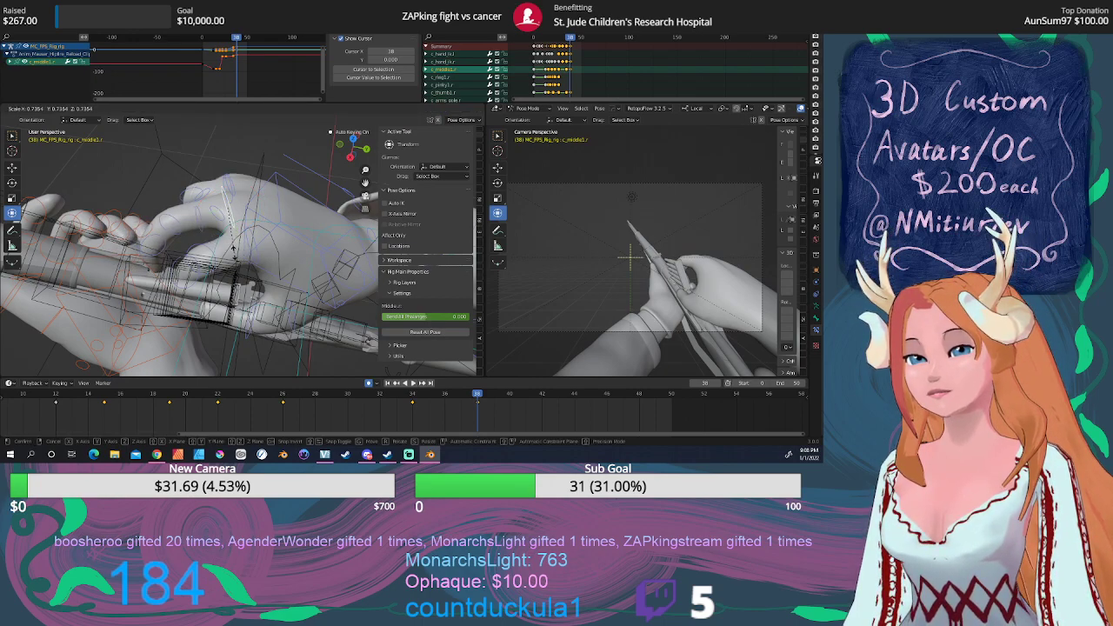
pyautogui.click(233, 228)
pyautogui.press('r')
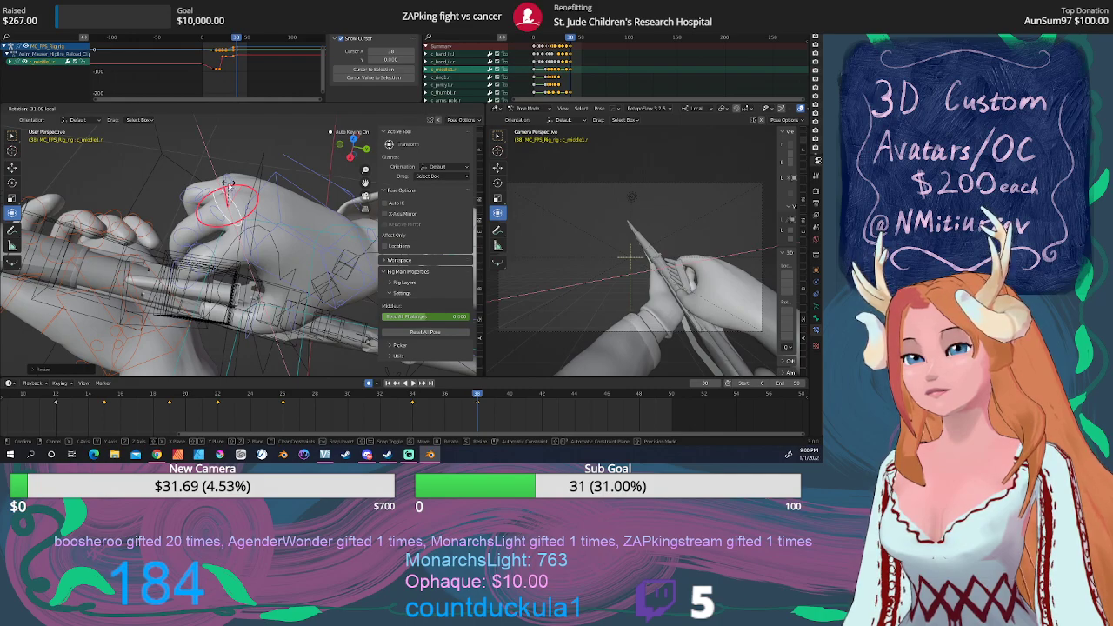
pyautogui.click(229, 184)
pyautogui.moveTo(228, 184); pyautogui.dragTo(271, 209, button='middle')
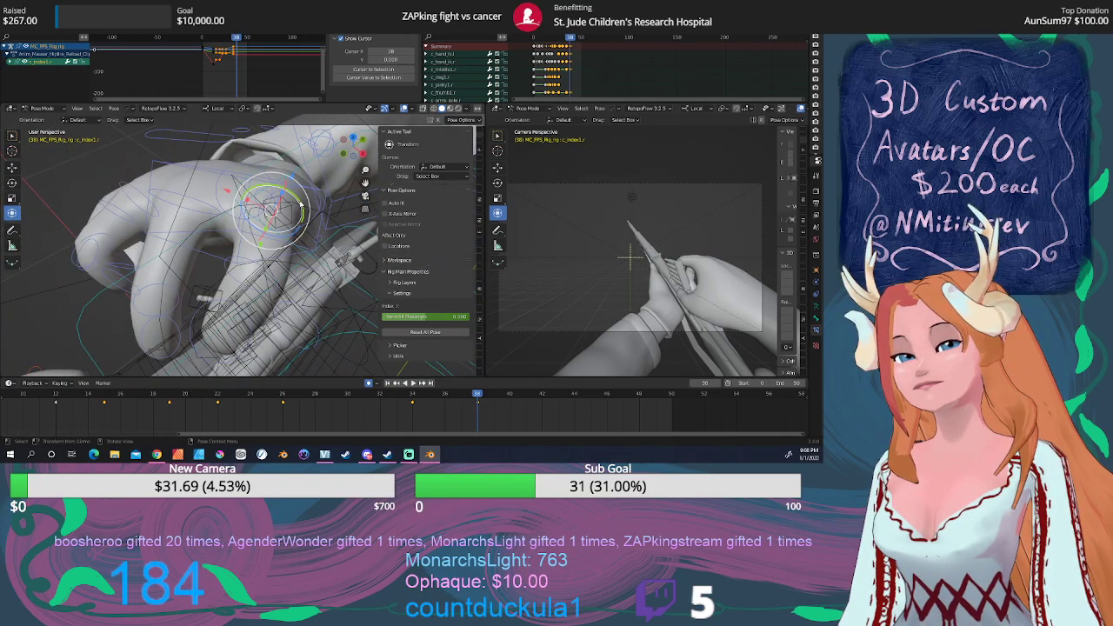
# Rotate c_index1.r freely at frame 38 to re-aim the right index finger, including a turn of about 3.9° in the view plane.
pyautogui.moveTo(299, 204); pyautogui.dragTo(254, 239)
pyautogui.moveTo(254, 238); pyautogui.dragTo(278, 225, button='middle')
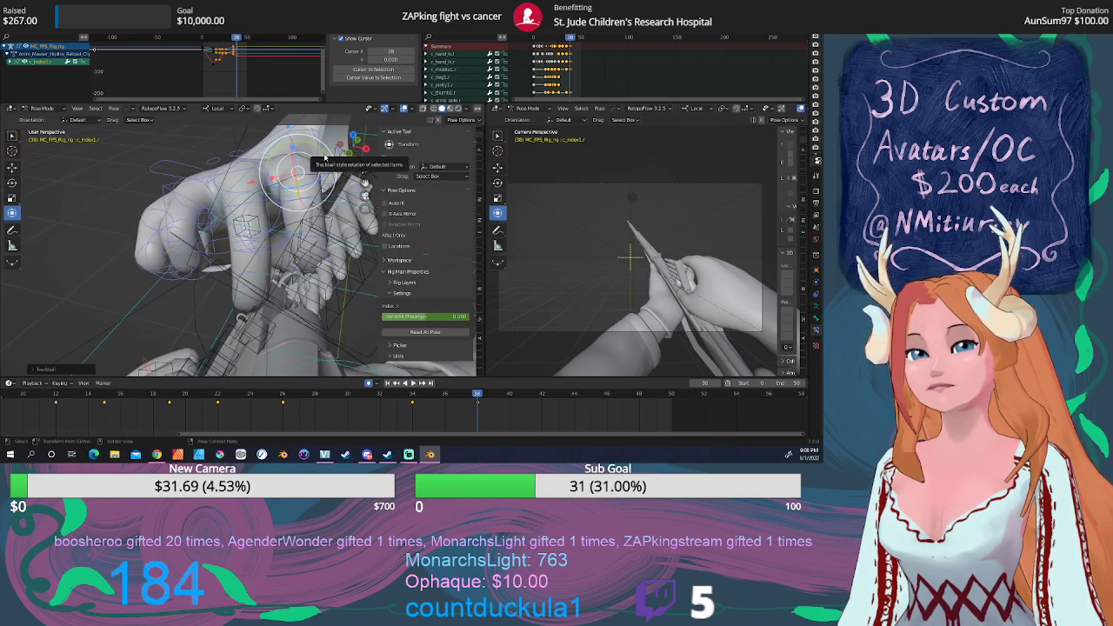
pyautogui.moveTo(324, 158)
pyautogui.mouseDown()
pyautogui.moveTo(330, 149)
pyautogui.moveTo(334, 162)
pyautogui.moveTo(317, 174)
pyautogui.mouseUp()
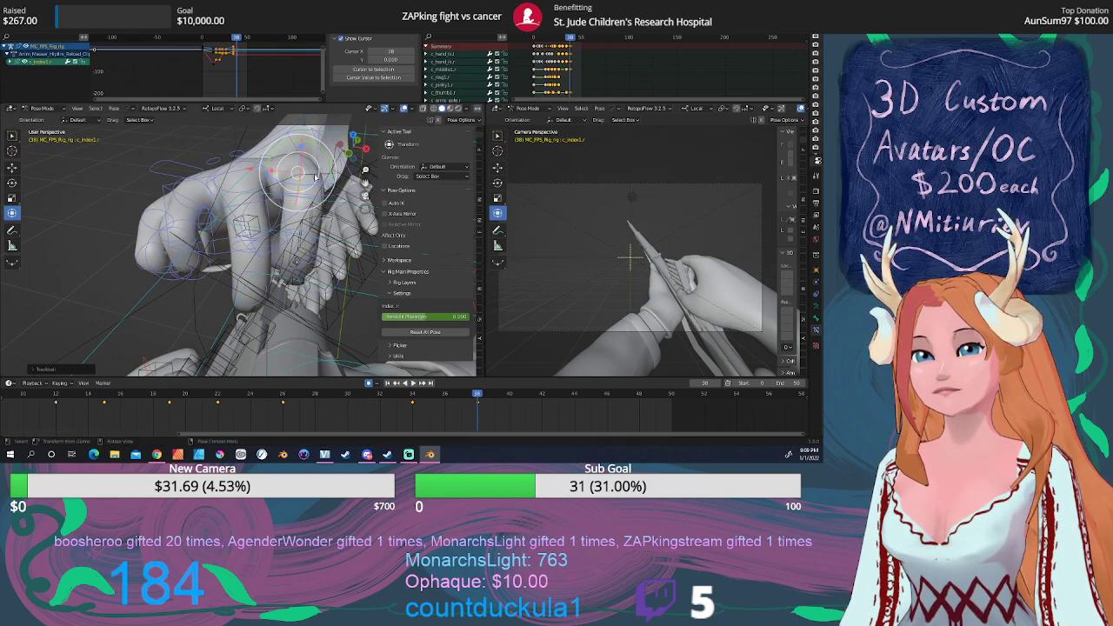
pyautogui.press('r')
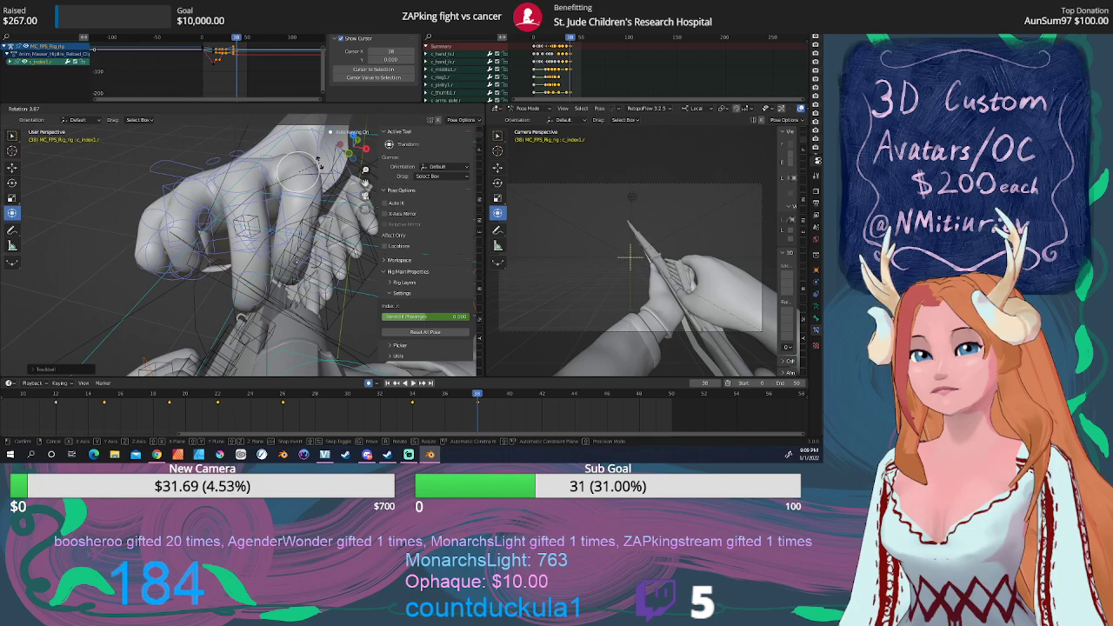
pyautogui.click(319, 165)
# Select the right middle finger control c_middle1.r and scale it by about 0.85 at frame 38.
pyautogui.moveTo(320, 165); pyautogui.dragTo(304, 217, button='middle')
pyautogui.click(289, 187)
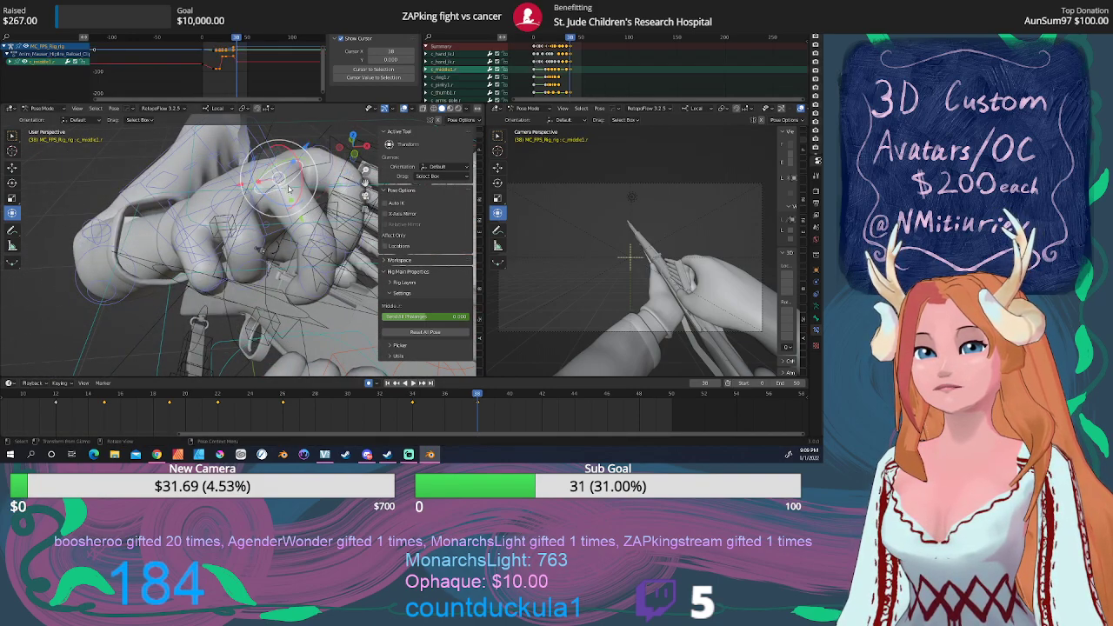
pyautogui.press('s')
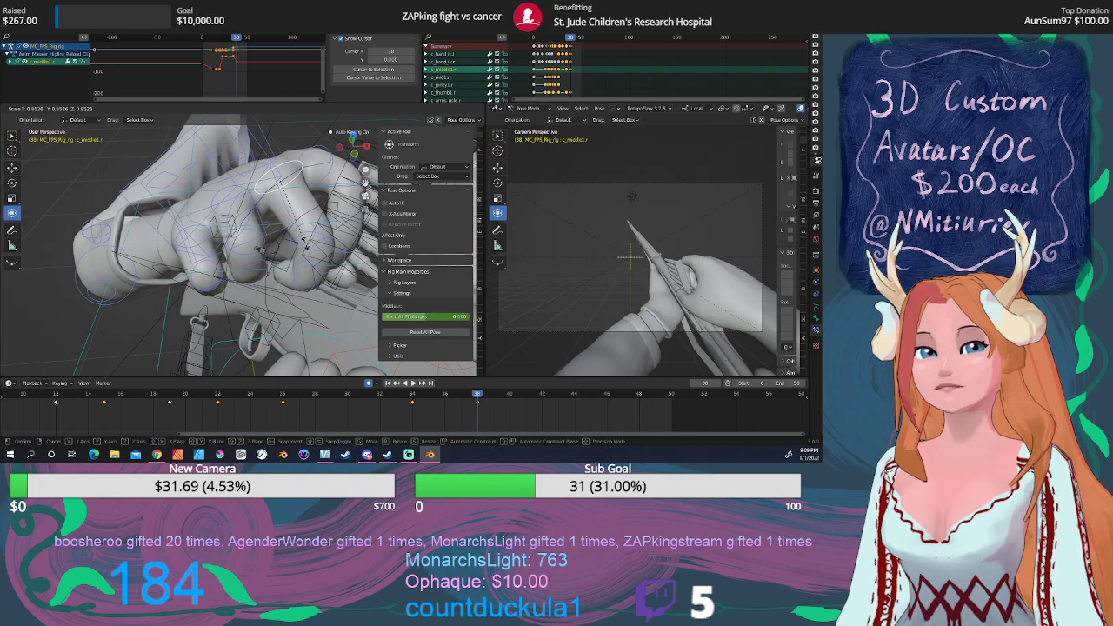
pyautogui.click(304, 242)
# Select BulletClipBase and move it about 0.012 m along its local Z axis at frame 38.
pyautogui.scroll(-4, 305, 243)
pyautogui.moveTo(304, 242); pyautogui.dragTo(52, 224, button='middle')
pyautogui.moveTo(124, 240); pyautogui.dragTo(204, 165, button='middle')
pyautogui.click(214, 160)
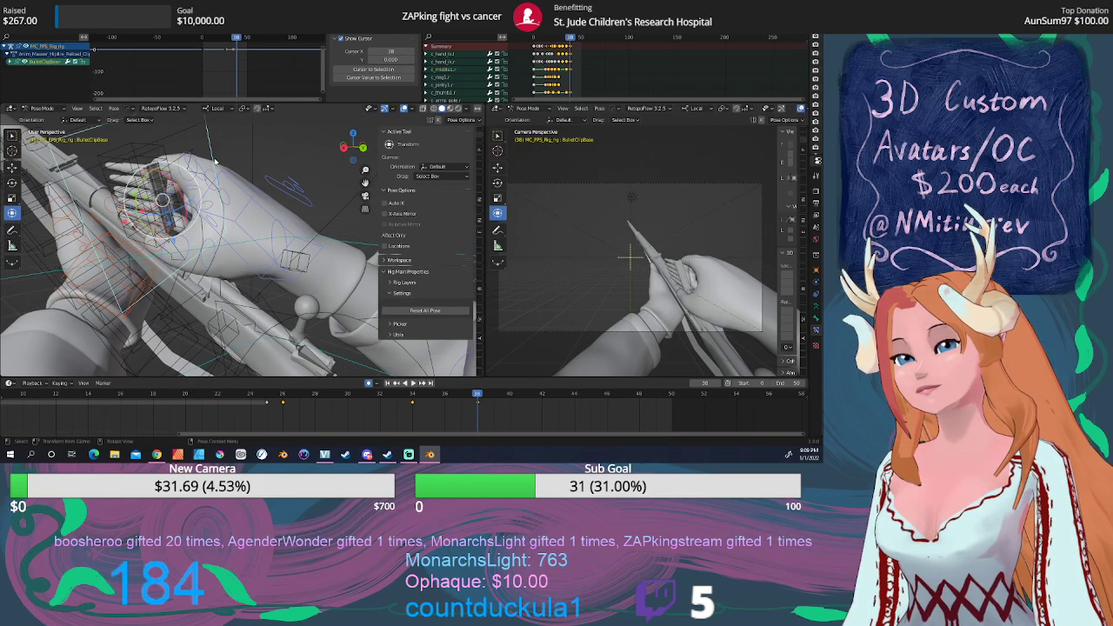
pyautogui.moveTo(204, 166); pyautogui.dragTo(190, 262, button='middle')
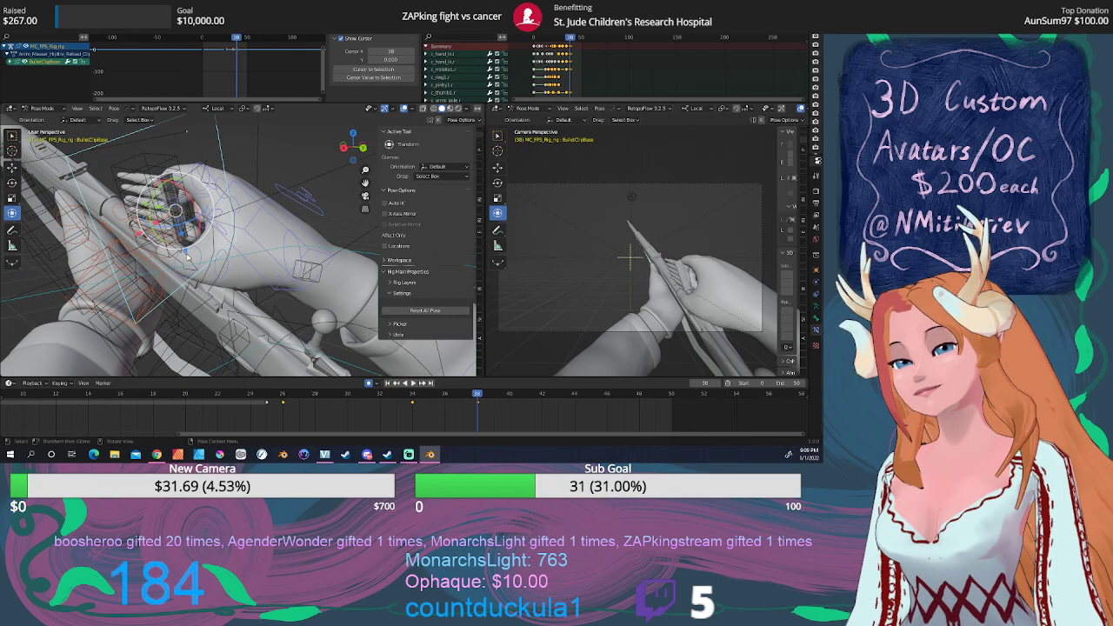
pyautogui.press('g')
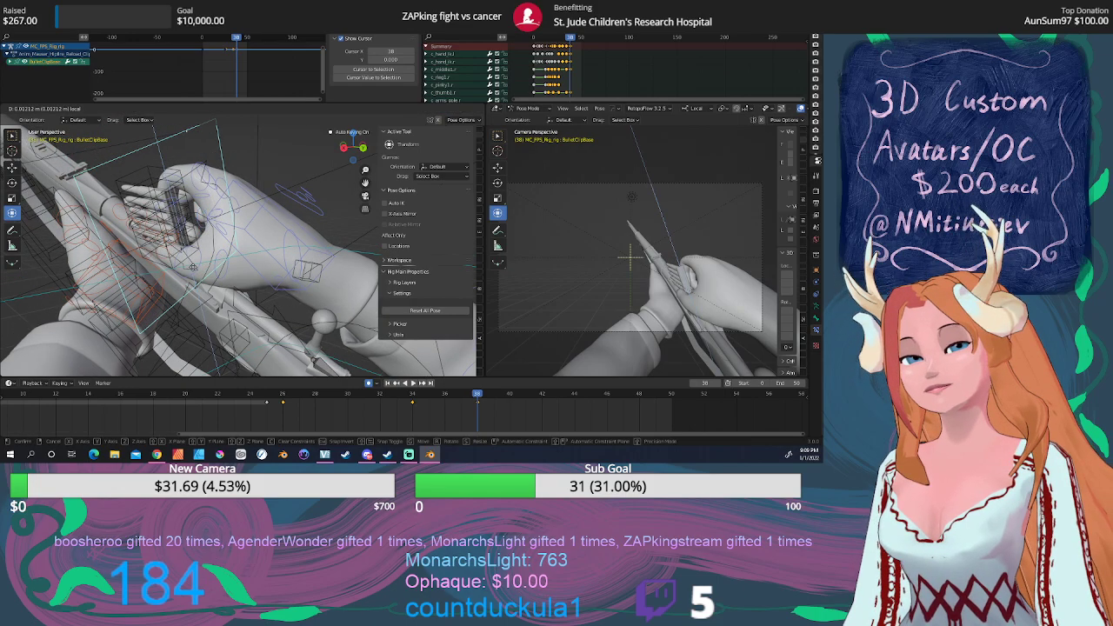
pyautogui.click(192, 268)
# Select c_thumb1.r, rotate it around its local X axis and scale it down slightly at frame 38 to adjust the right thumb.
pyautogui.moveTo(192, 268); pyautogui.dragTo(217, 258, button='middle')
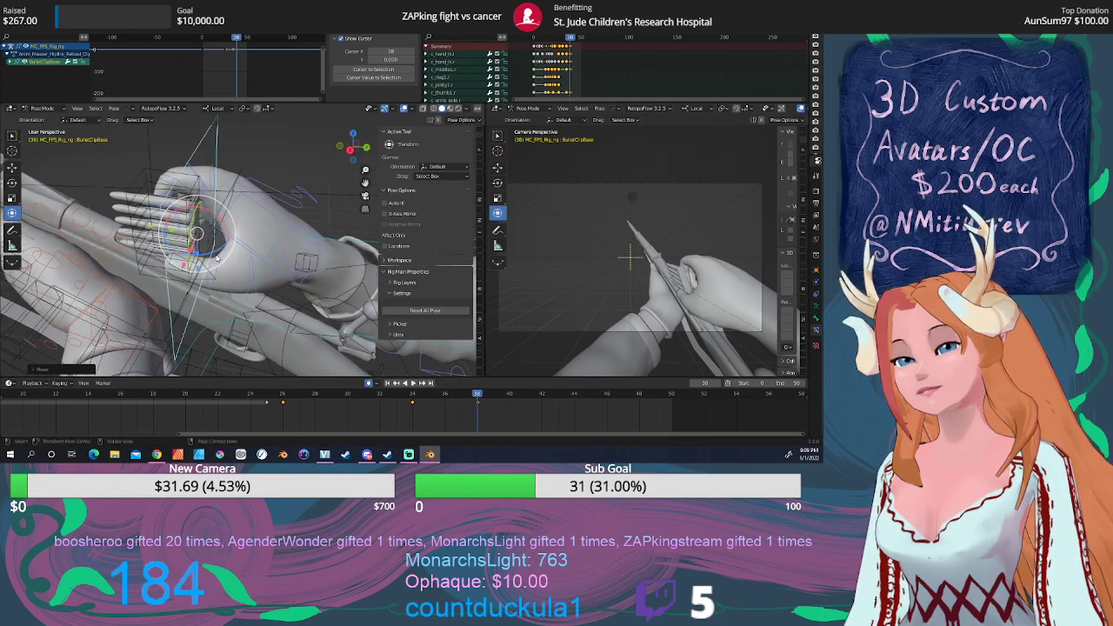
pyautogui.moveTo(278, 282); pyautogui.dragTo(272, 261, button='middle')
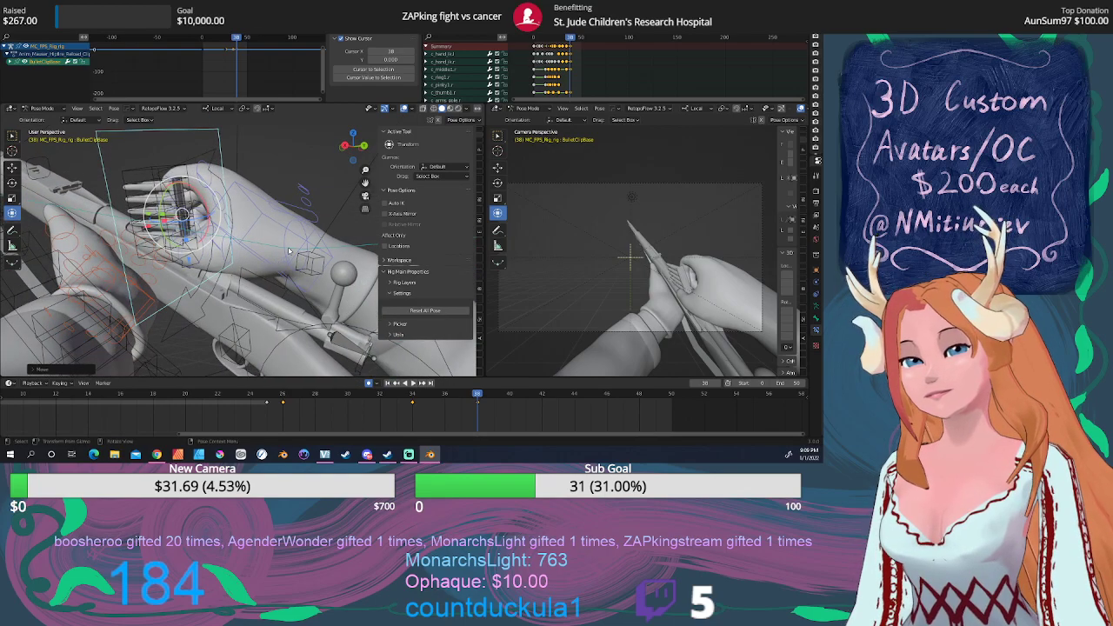
pyautogui.click(285, 251)
pyautogui.moveTo(286, 236); pyautogui.dragTo(292, 228)
pyautogui.moveTo(293, 227); pyautogui.dragTo(254, 300, button='middle')
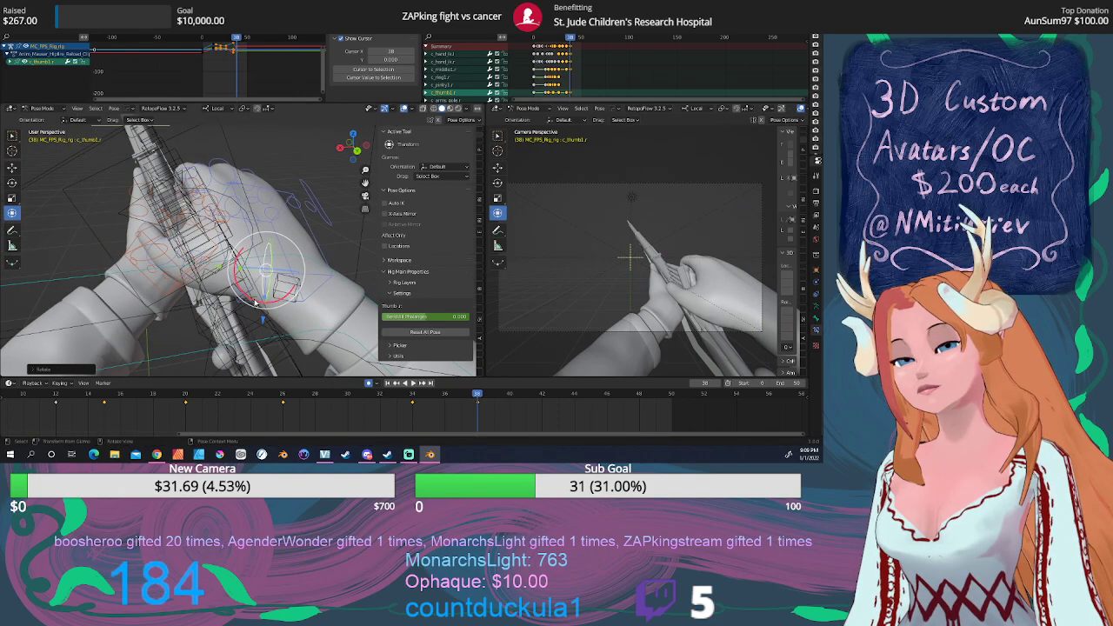
pyautogui.moveTo(254, 300); pyautogui.dragTo(257, 296)
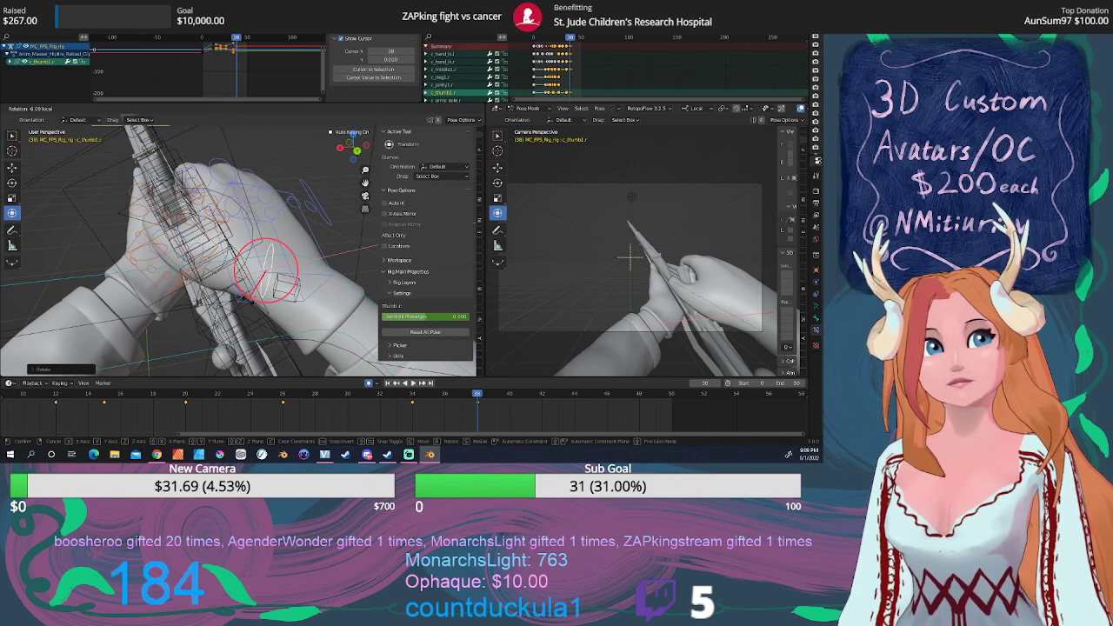
pyautogui.moveTo(256, 295); pyautogui.dragTo(249, 306)
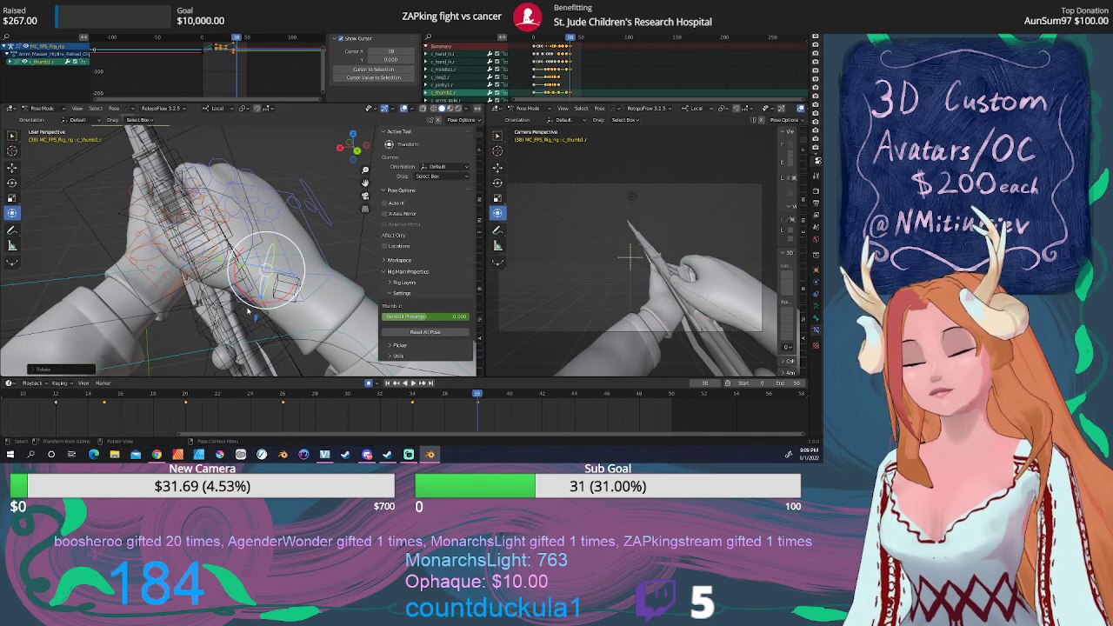
pyautogui.press('s')
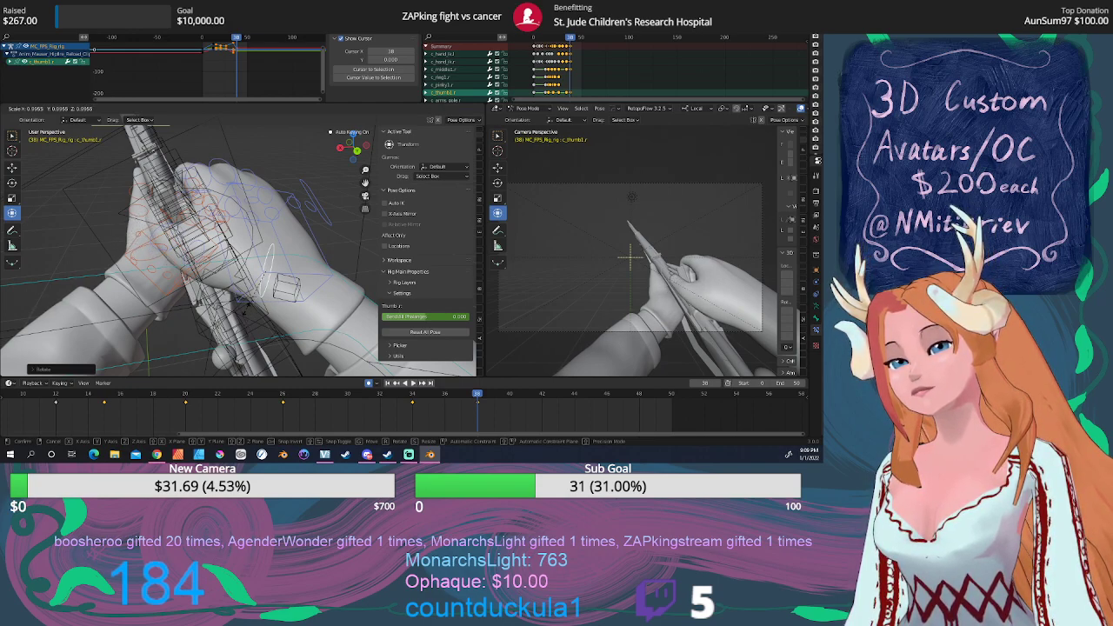
pyautogui.click(245, 306)
pyautogui.moveTo(245, 306); pyautogui.dragTo(237, 251, button='middle')
pyautogui.press('r')
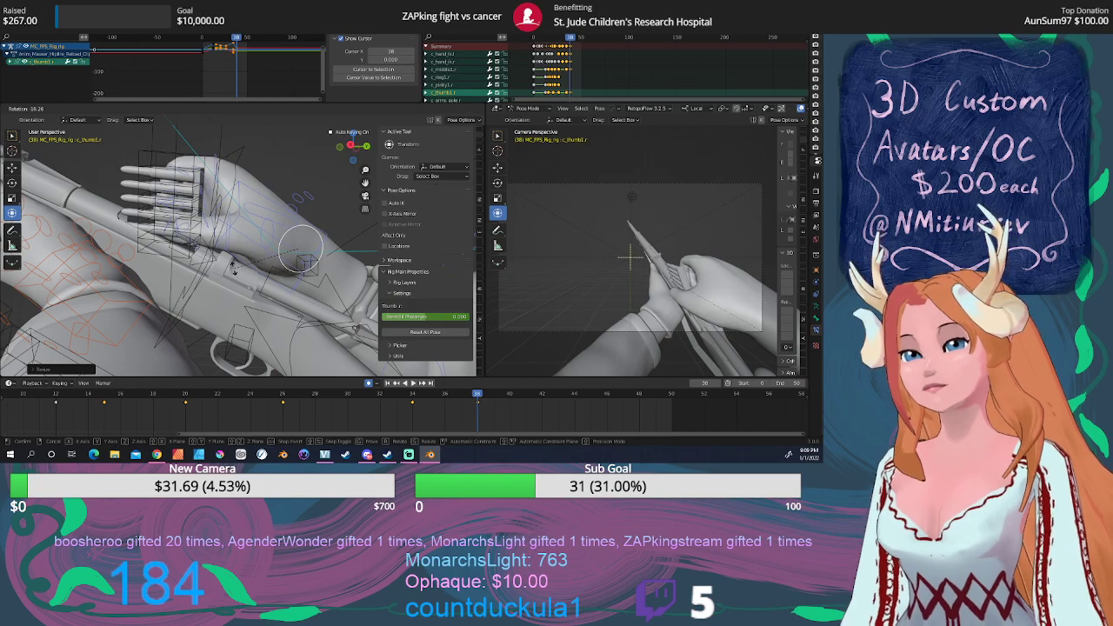
pyautogui.click(235, 265)
pyautogui.moveTo(235, 266)
pyautogui.mouseDown(button='middle')
pyautogui.moveTo(214, 293)
pyautogui.moveTo(177, 278)
pyautogui.moveTo(198, 289)
pyautogui.moveTo(220, 276)
pyautogui.mouseUp(button='middle')
pyautogui.press('r')
pyautogui.rightClick(215, 286)
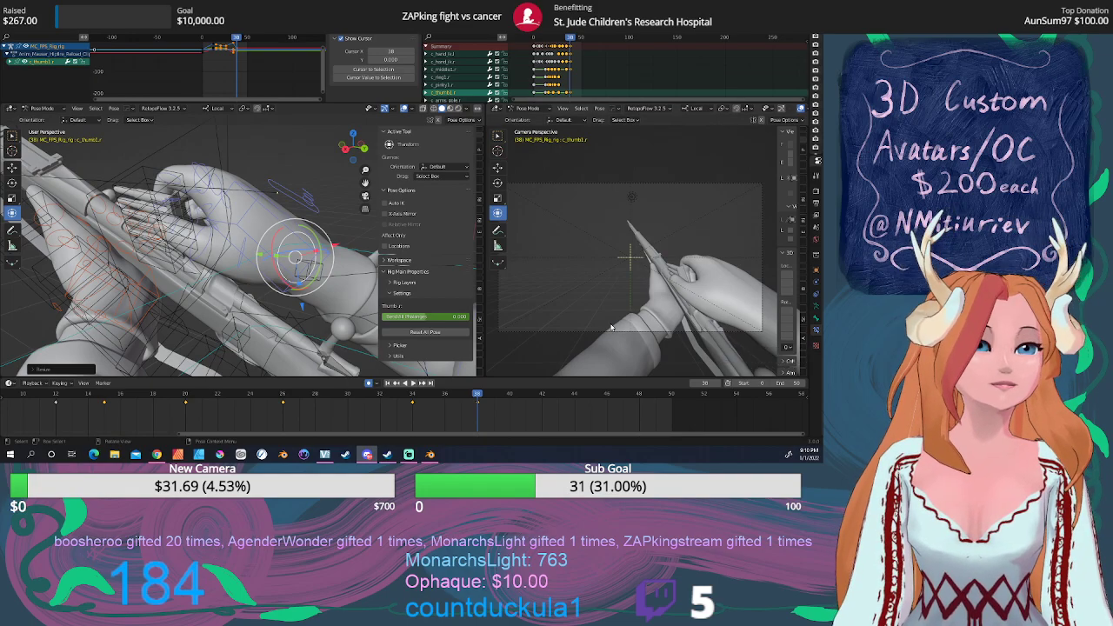
pyautogui.moveTo(302, 282); pyautogui.dragTo(240, 236, button='middle')
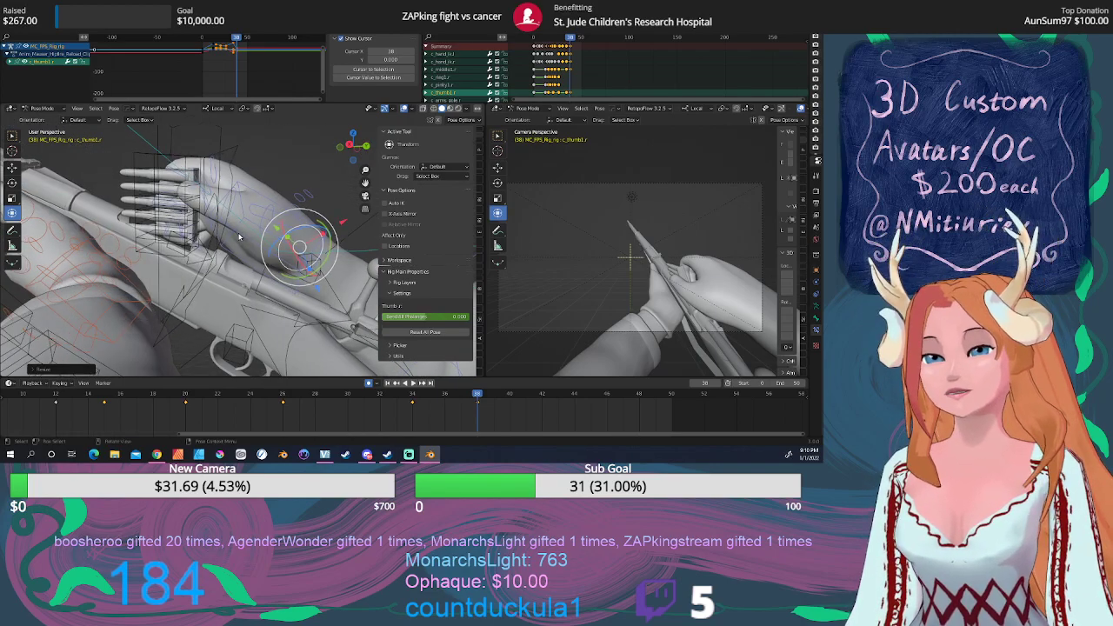
pyautogui.press('r')
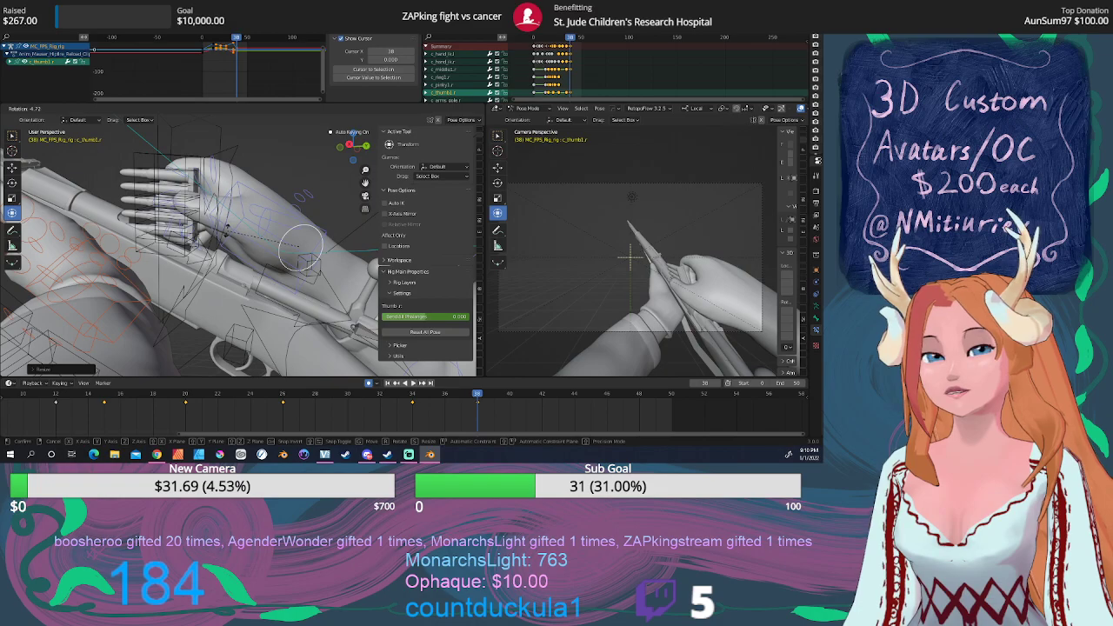
pyautogui.click(228, 233)
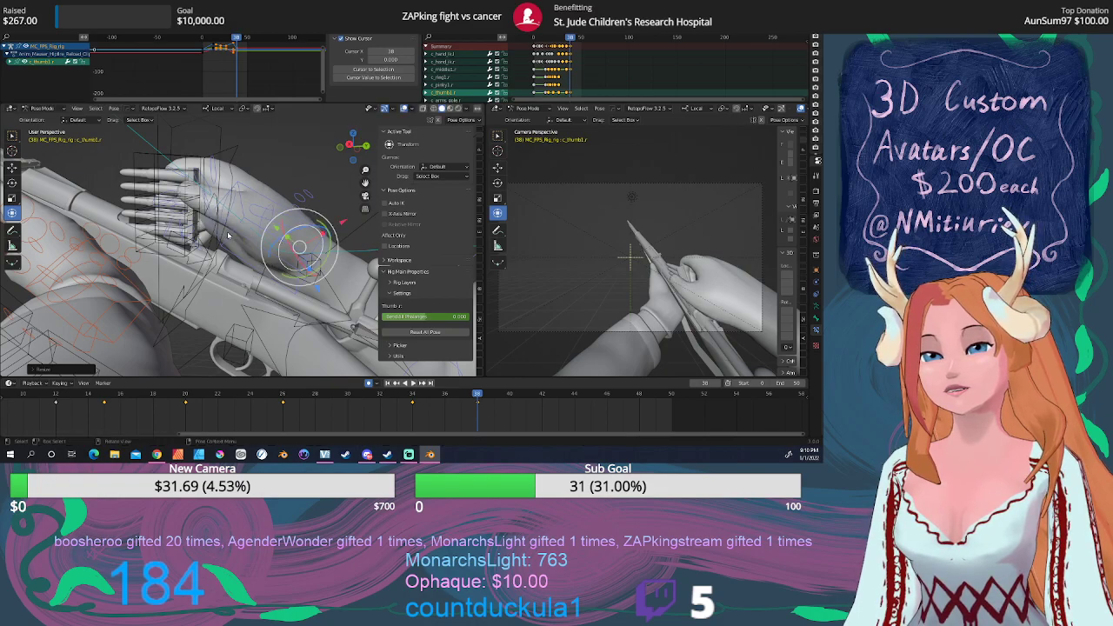
pyautogui.moveTo(227, 233)
pyautogui.mouseDown(button='middle')
pyautogui.moveTo(200, 320)
pyautogui.moveTo(244, 246)
pyautogui.mouseUp(button='middle')
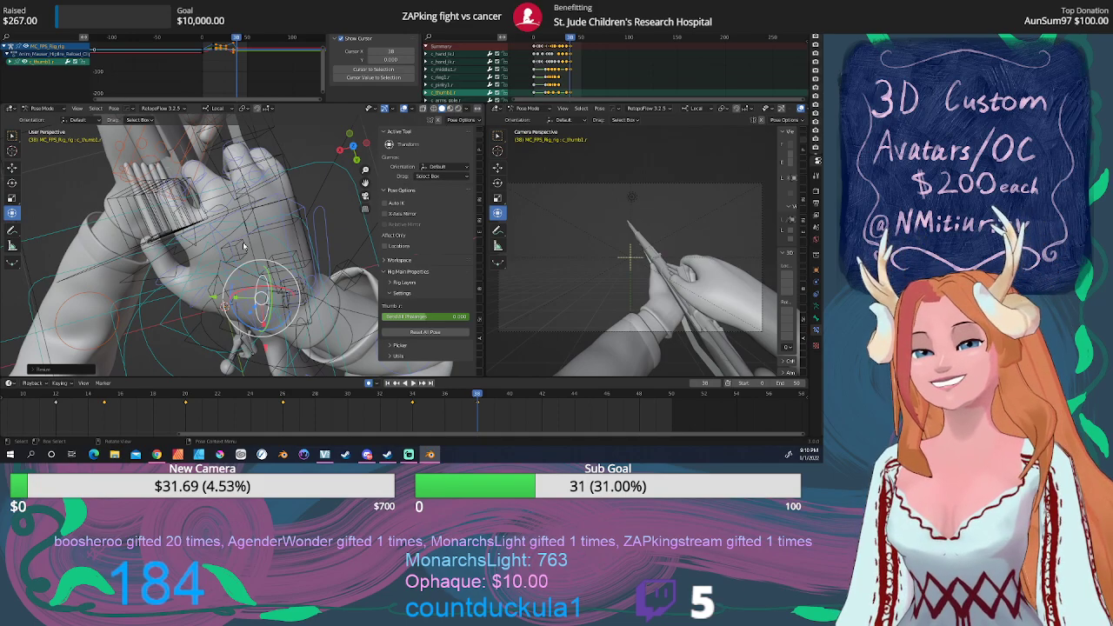
# Try to rotate the index finger control c_index2.r about 54° around its local Y axis at frame 38.
pyautogui.moveTo(218, 235); pyautogui.dragTo(249, 213, button='middle')
pyautogui.click(206, 222)
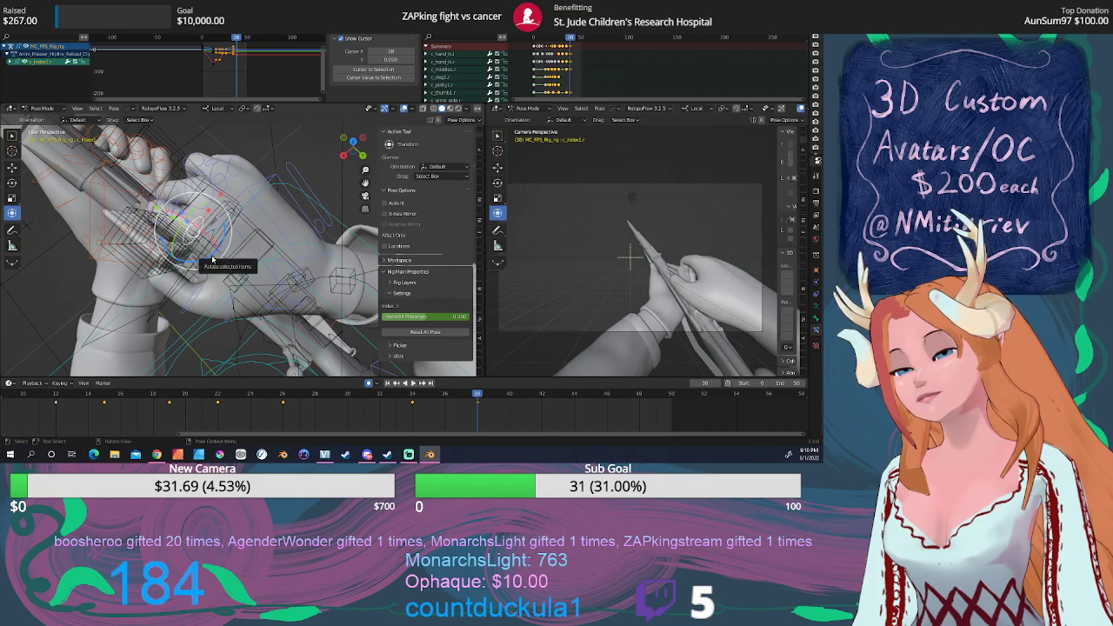
pyautogui.click(212, 259)
pyautogui.click(201, 227)
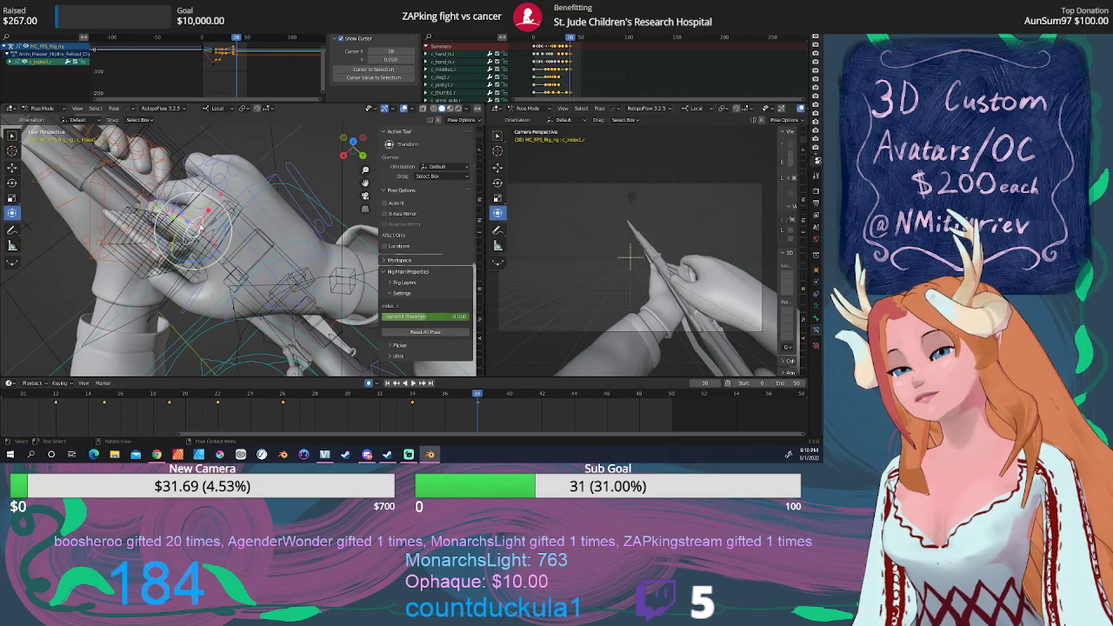
pyautogui.moveTo(201, 228); pyautogui.dragTo(217, 315, button='middle')
pyautogui.click(181, 231)
pyautogui.press('r')
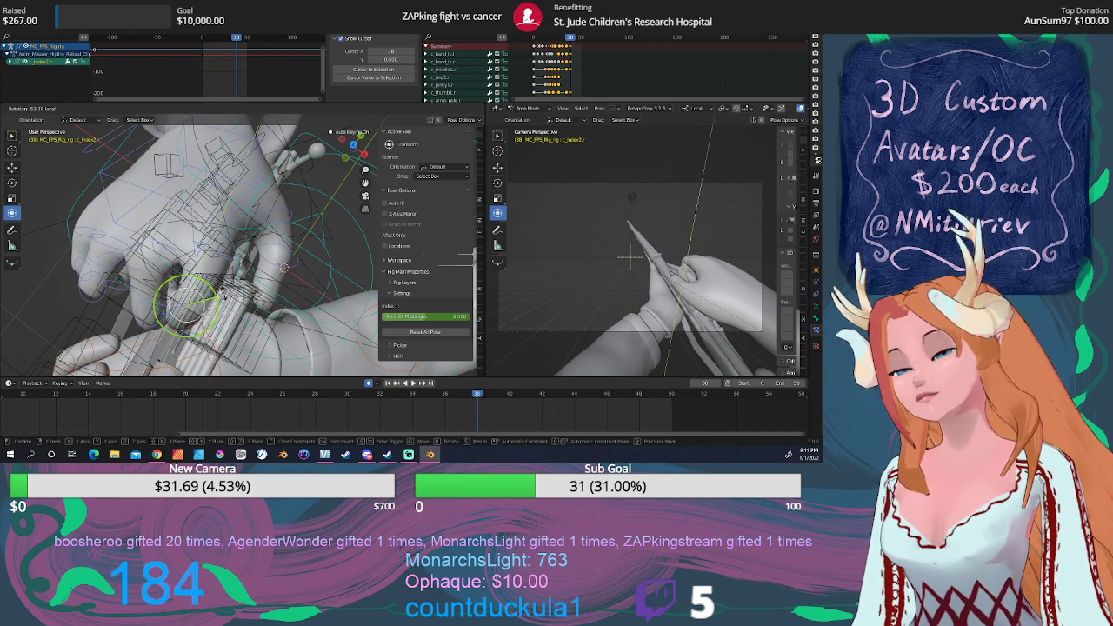
pyautogui.click(224, 298)
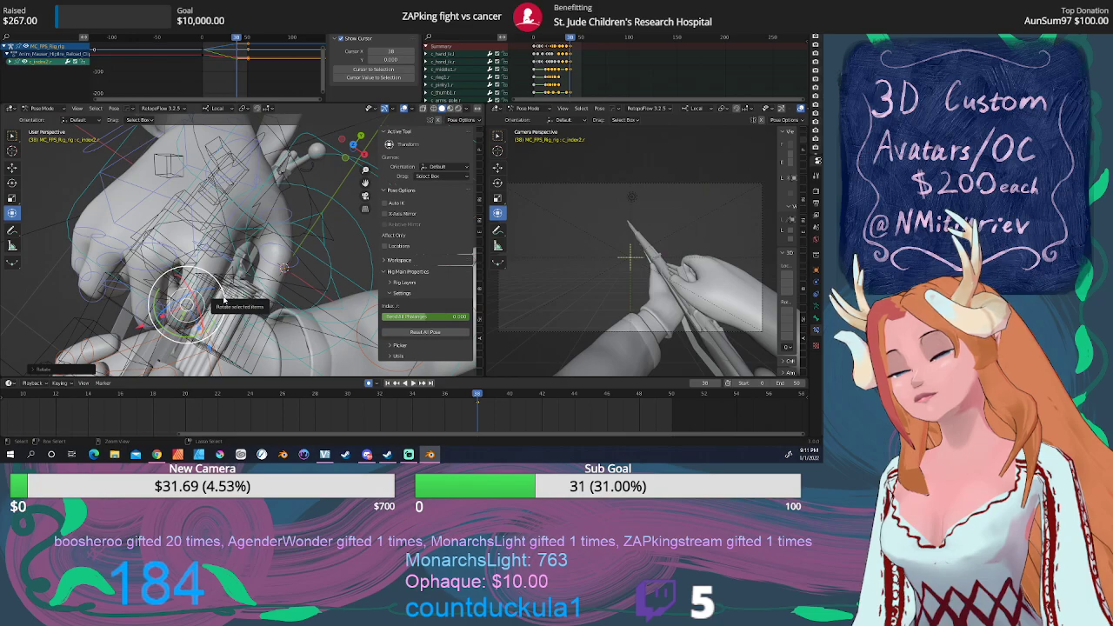
pyautogui.moveTo(224, 298); pyautogui.dragTo(223, 252, button='middle')
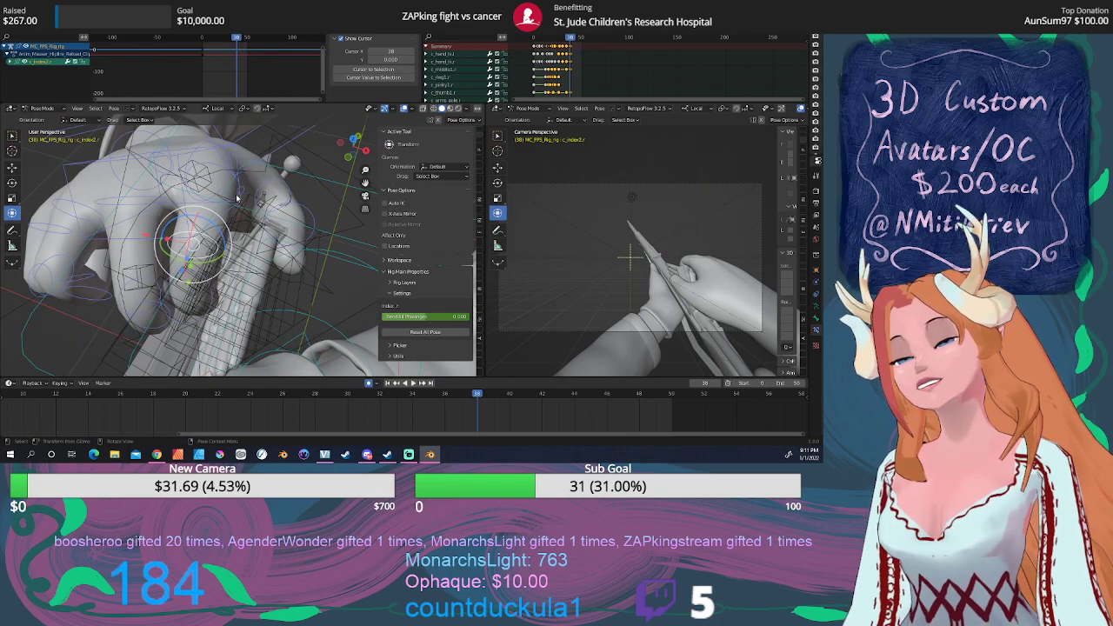
# Select c_index1.r and move it slightly at frame 38 to shift the base of the right index finger.
pyautogui.click(237, 198)
pyautogui.moveTo(237, 199); pyautogui.dragTo(231, 202, button='middle')
pyautogui.press('g')
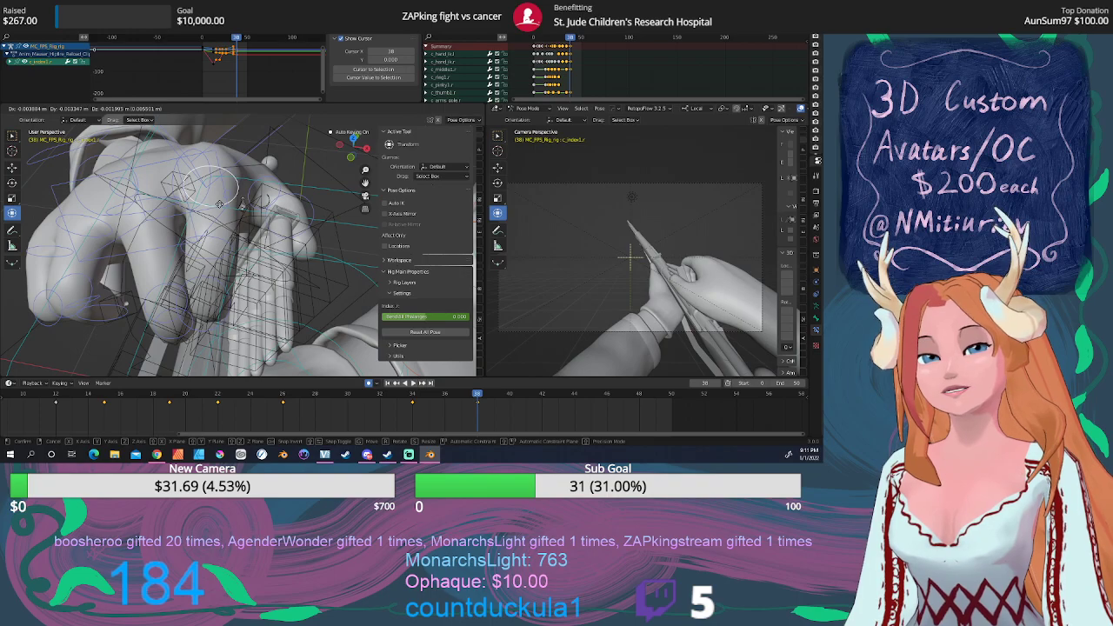
pyautogui.click(217, 204)
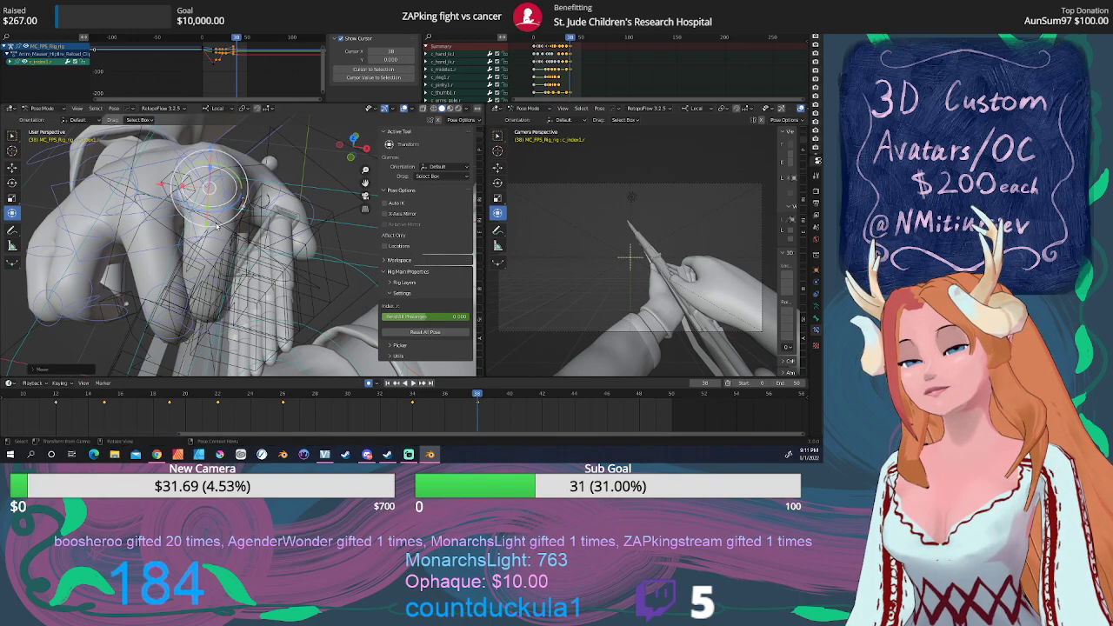
# Select BulletClipBase and move it about 0.0014 m freely plus about 0.008 m along its local Z axis at frame 38.
pyautogui.moveTo(217, 204); pyautogui.dragTo(306, 198, button='middle')
pyautogui.click(307, 193)
pyautogui.click(318, 167)
pyautogui.press('g')
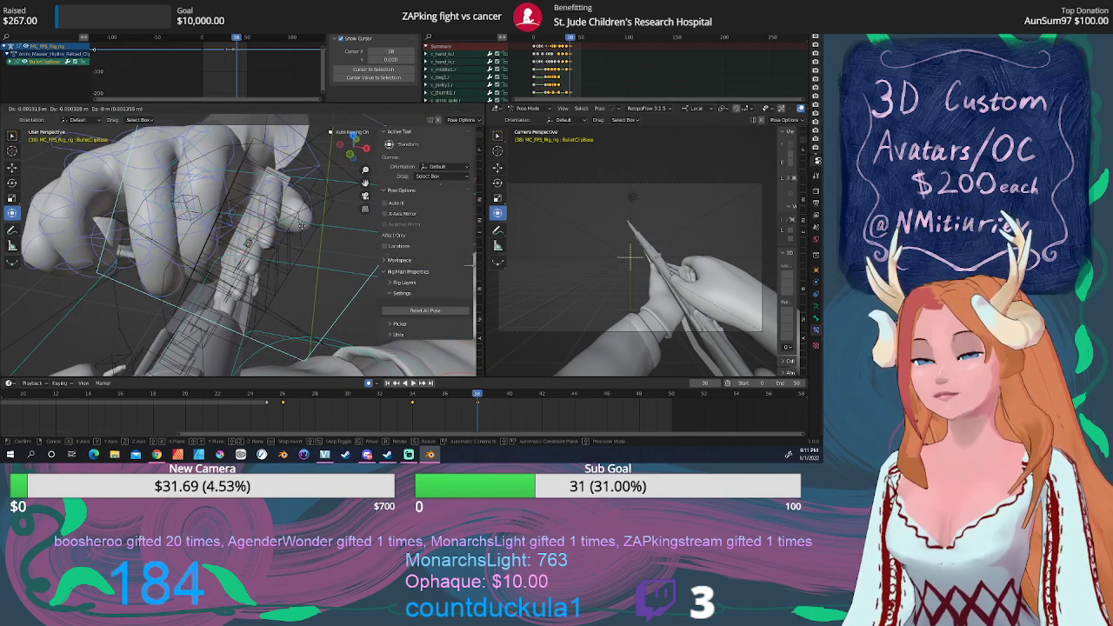
pyautogui.click(298, 227)
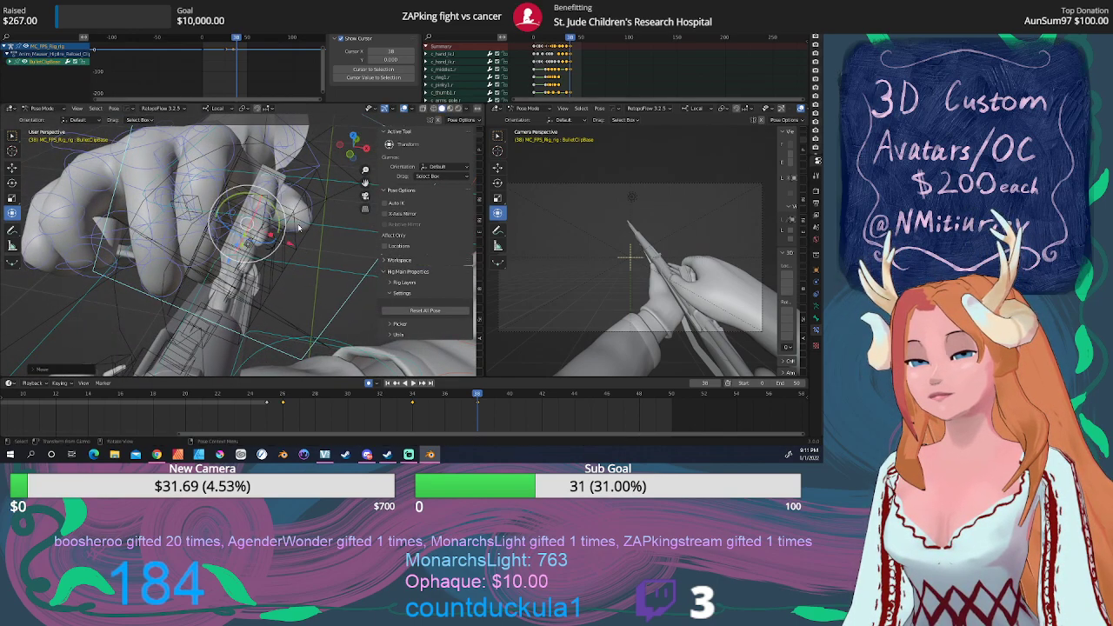
pyautogui.press('g')
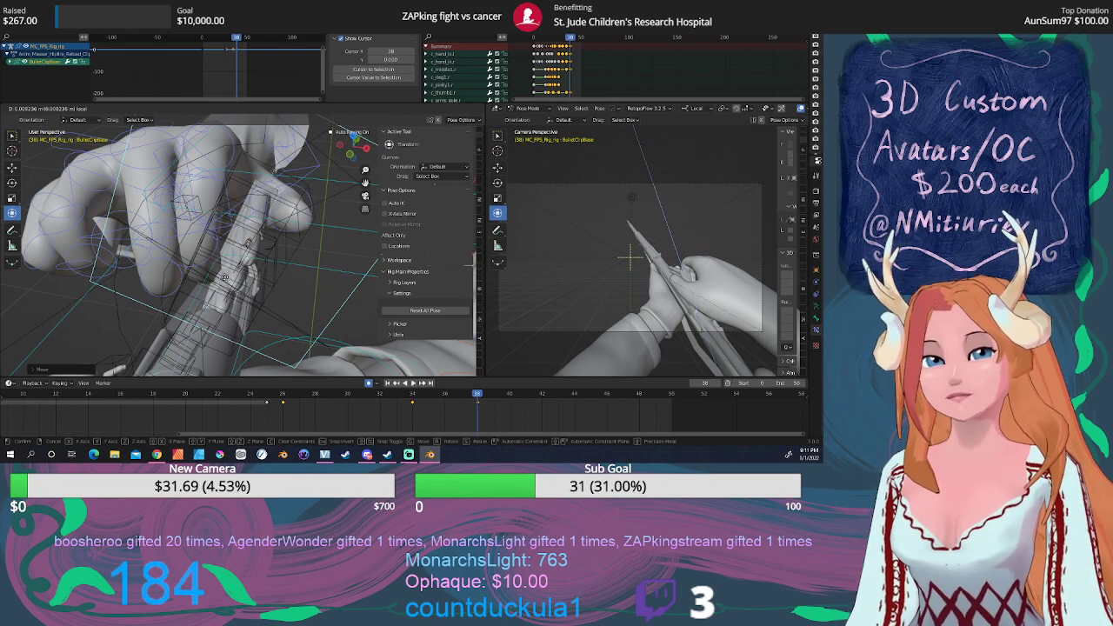
pyautogui.click(225, 276)
# Rotate BulletClipBase about 16° around its local X axis at frame 38 to tilt the clip within the grip.
pyautogui.moveTo(271, 195); pyautogui.dragTo(173, 222, button='middle')
pyautogui.press('r')
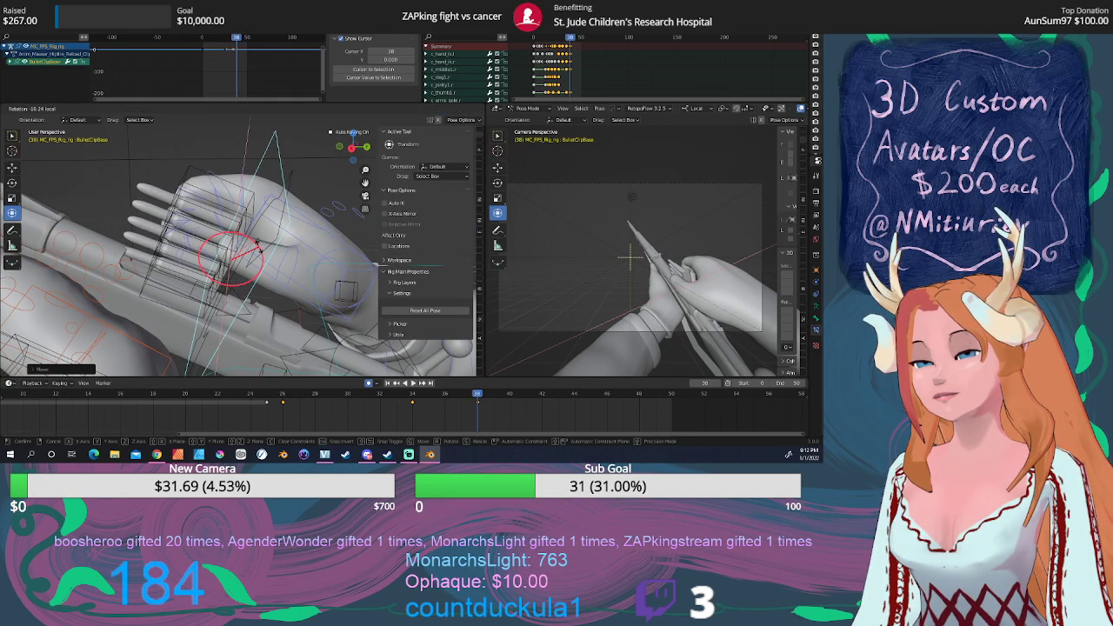
pyautogui.click(258, 248)
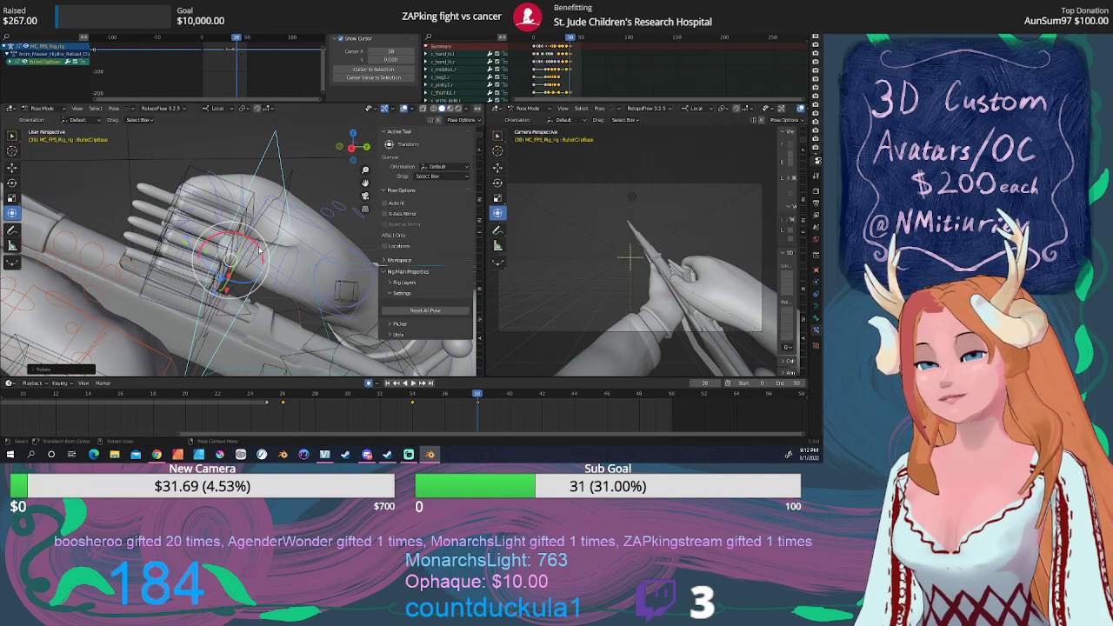
# Select the right index finger control c_index1.r and clear all of its transforms at frame 38.
pyautogui.moveTo(258, 249); pyautogui.dragTo(244, 247, button='middle')
pyautogui.click(327, 286)
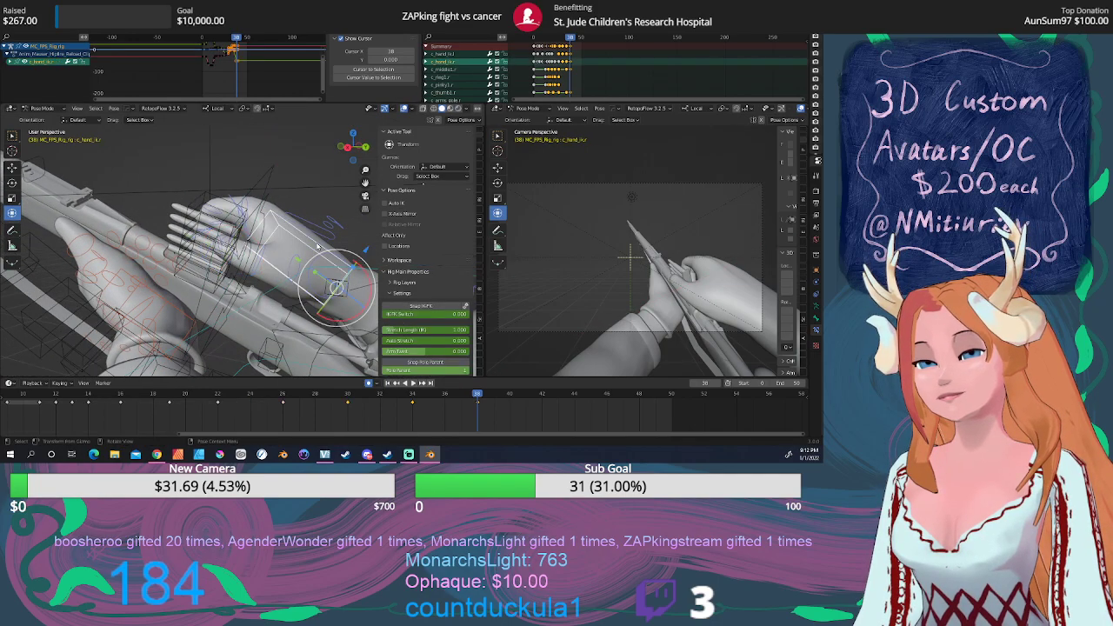
pyautogui.moveTo(318, 281); pyautogui.dragTo(265, 321, button='middle')
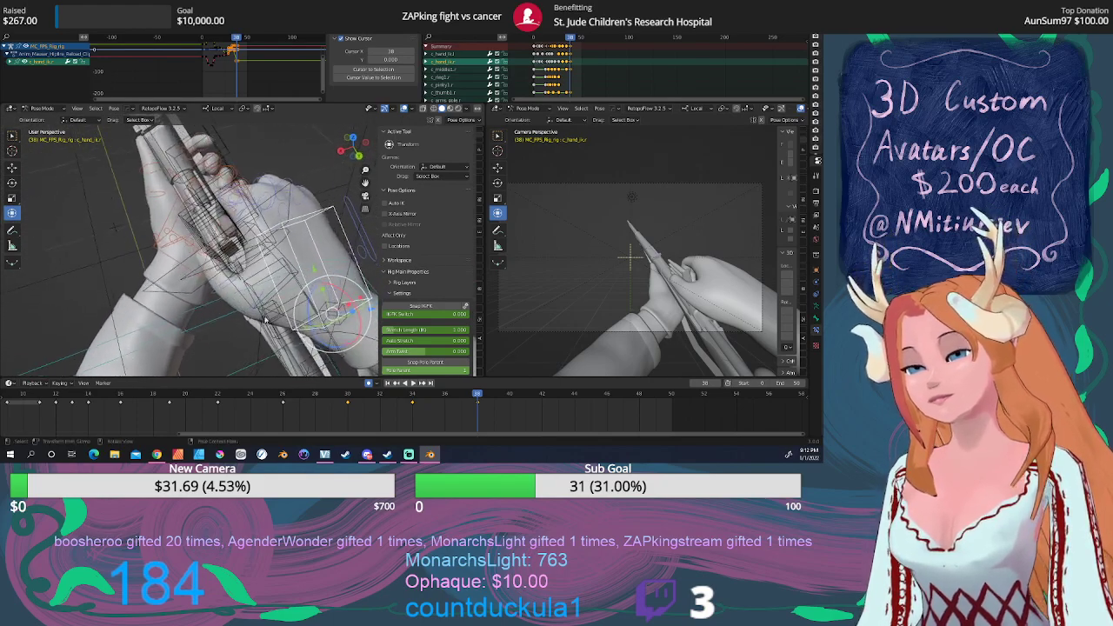
pyautogui.click(253, 228)
pyautogui.moveTo(254, 227); pyautogui.dragTo(165, 174, button='middle')
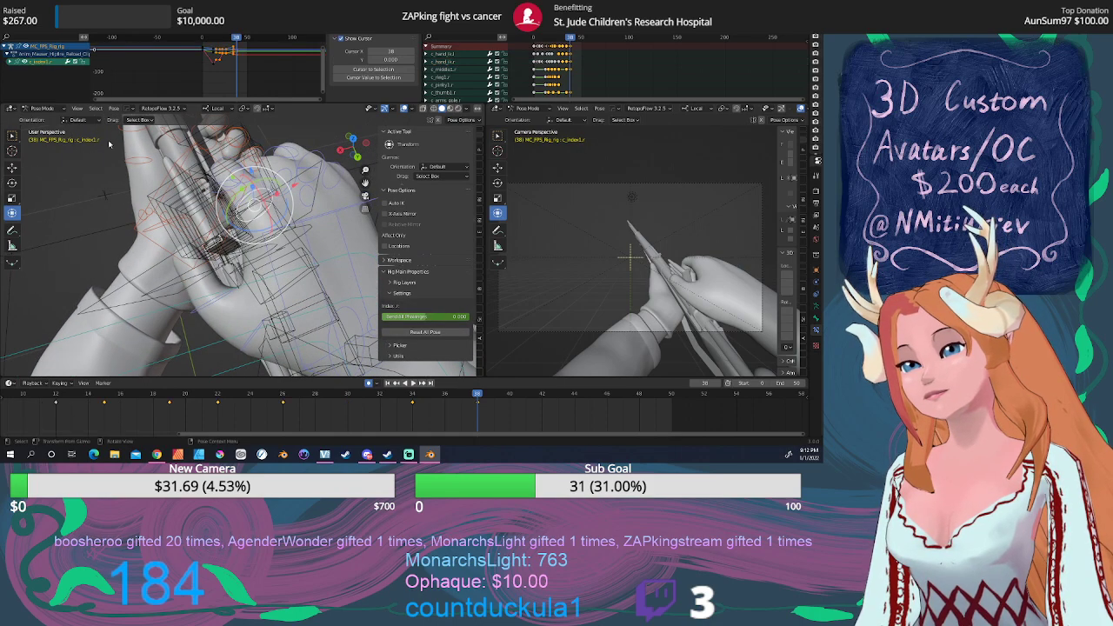
pyautogui.click(114, 109)
pyautogui.moveTo(156, 124)
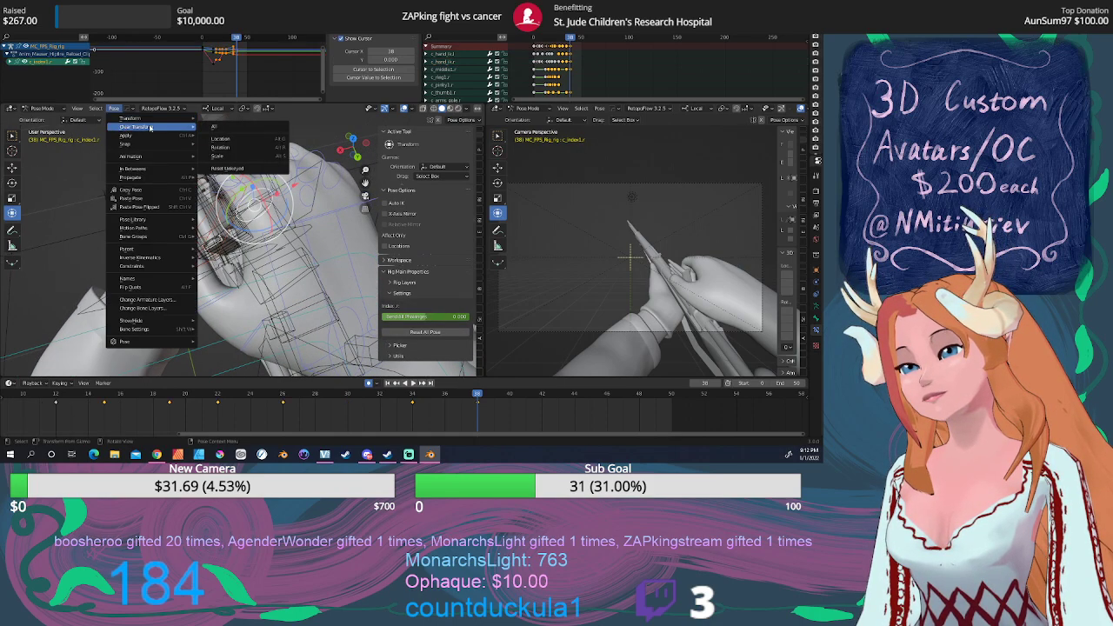
pyautogui.click(222, 128)
# Rotate c_index1.r about 35° around its local X axis and scale it to about 0.556 at frame 38 to curl the finger.
pyautogui.moveTo(222, 132); pyautogui.dragTo(273, 167, button='middle')
pyautogui.moveTo(272, 166); pyautogui.dragTo(273, 169)
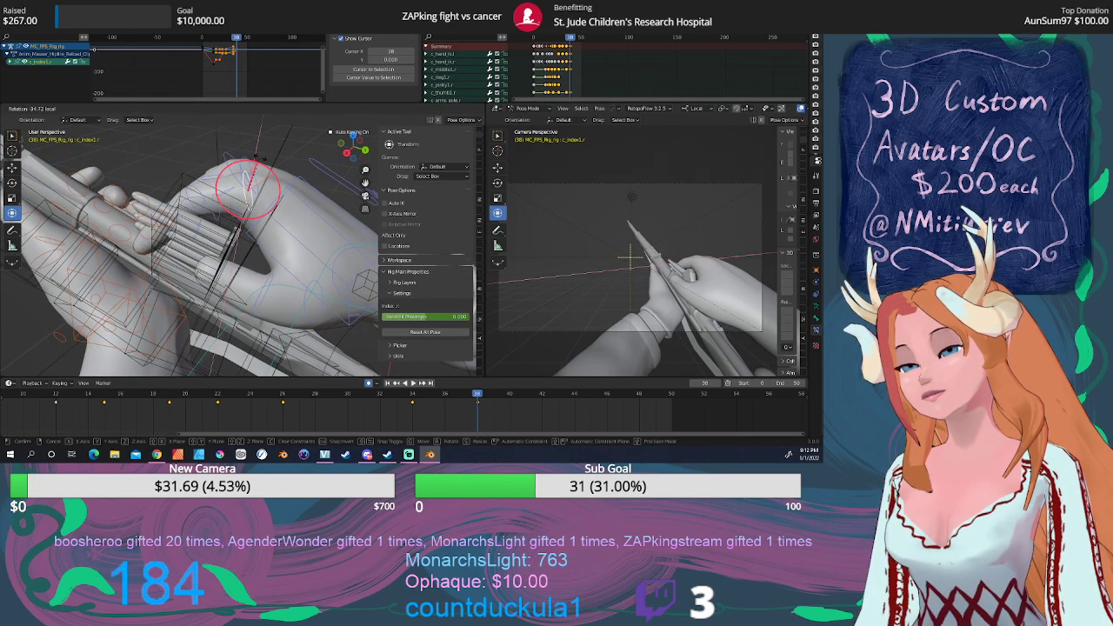
pyautogui.click(248, 189)
pyautogui.press('s')
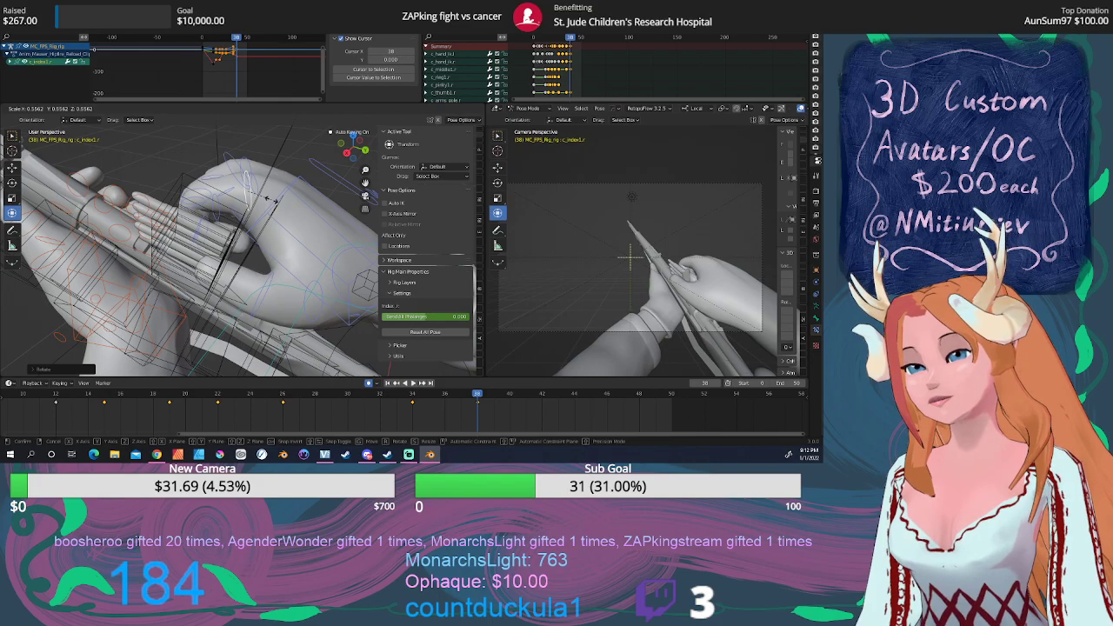
pyautogui.click(272, 199)
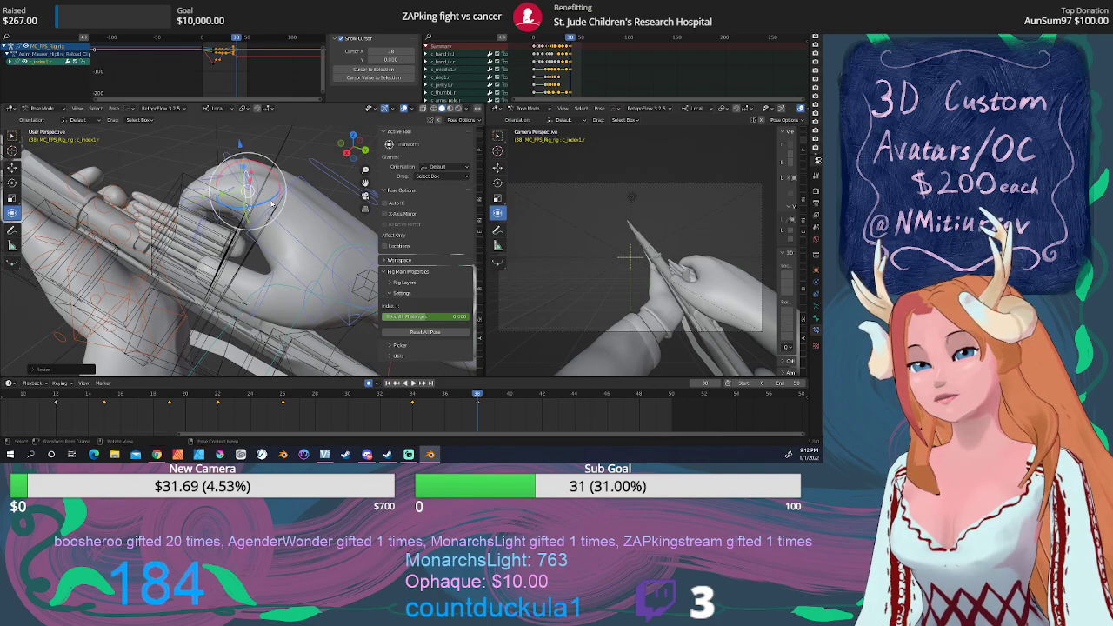
# Rotate c_index1.r slightly around its local Z axis at frame 38.
pyautogui.moveTo(271, 199); pyautogui.dragTo(250, 209, button='middle')
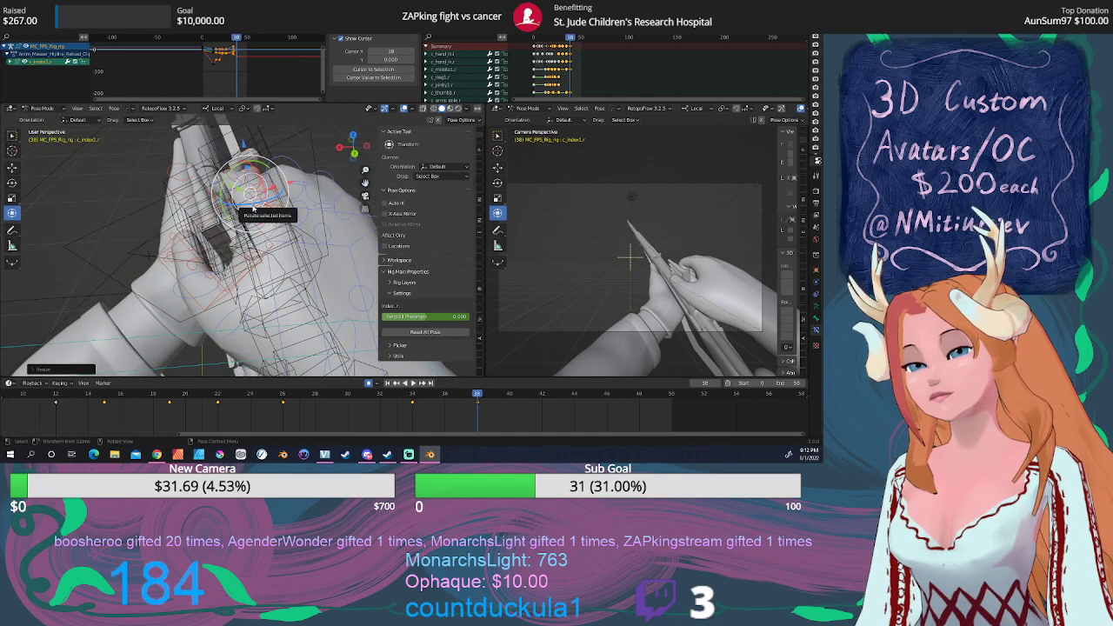
pyautogui.moveTo(253, 208); pyautogui.dragTo(256, 202)
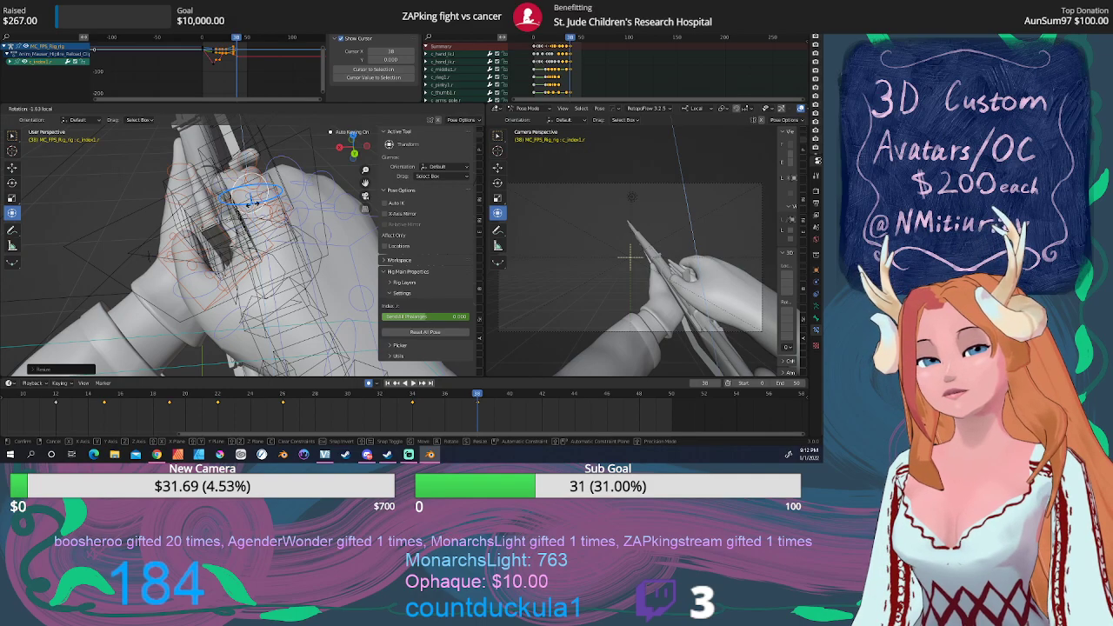
pyautogui.click(253, 202)
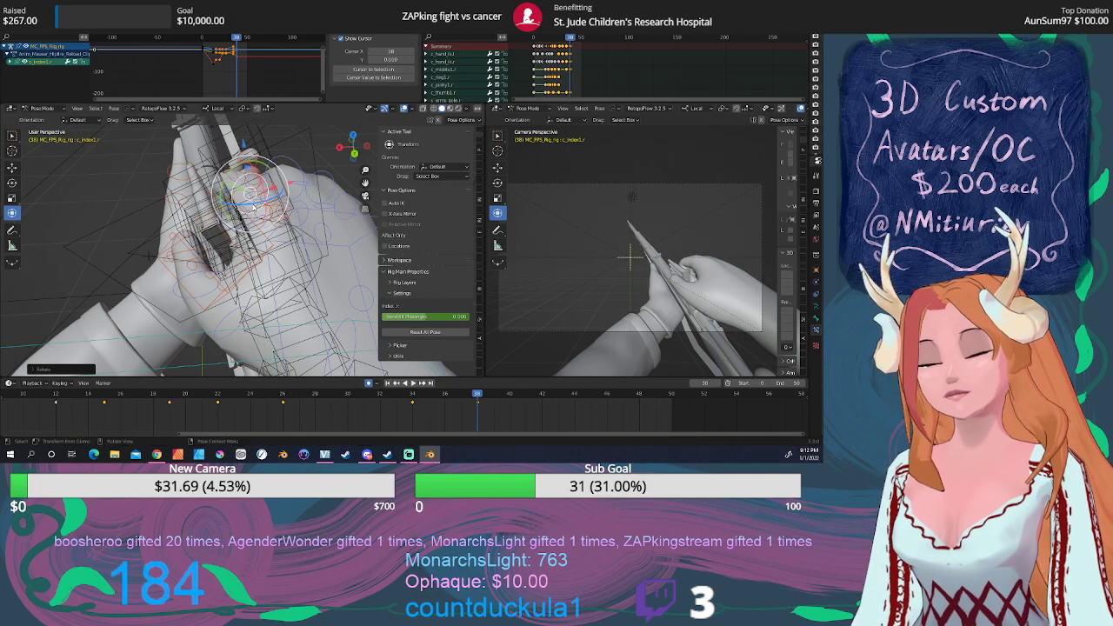
# Select the right middle finger control c_middle1.r and trackball-rotate it freely at frame 38.
pyautogui.moveTo(252, 202); pyautogui.dragTo(216, 224, button='middle')
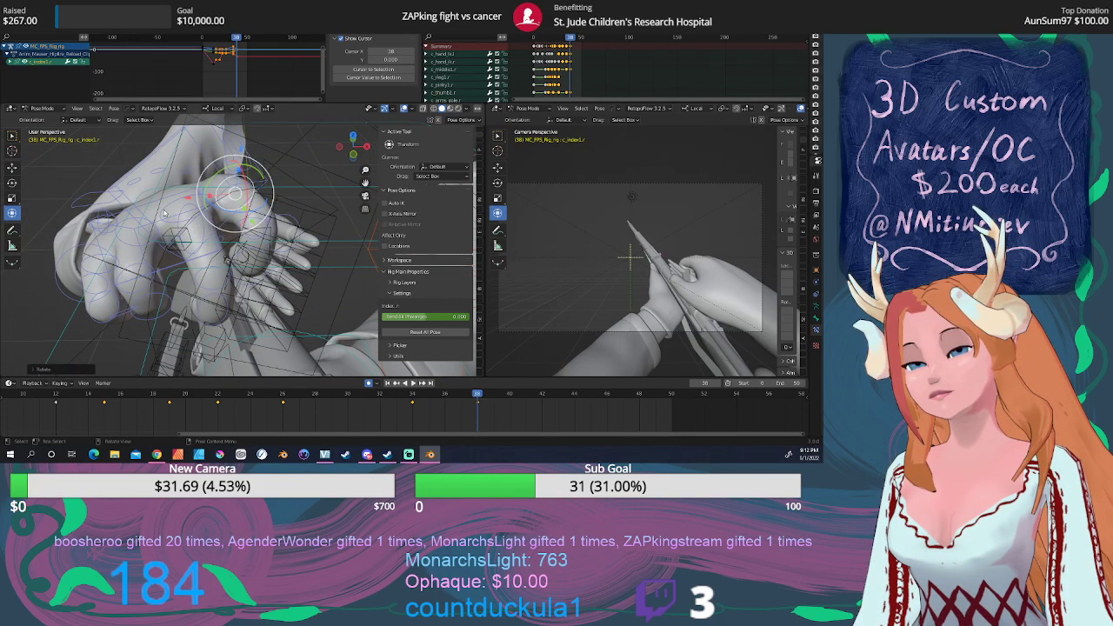
pyautogui.click(183, 209)
pyautogui.press('s')
pyautogui.click(228, 259)
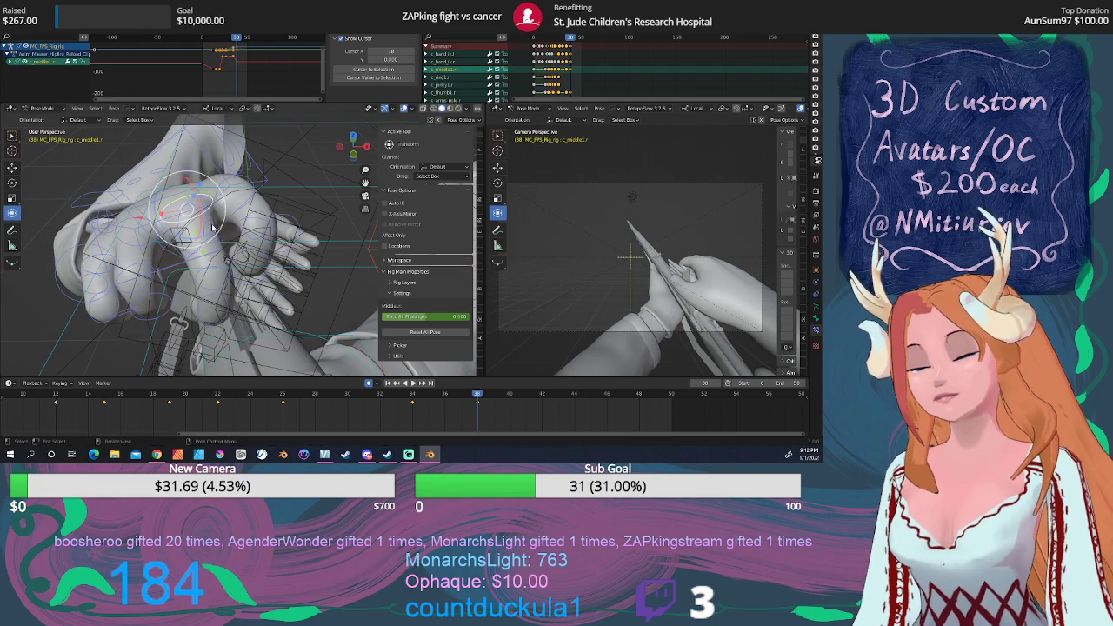
pyautogui.press('r')
pyautogui.press('r')
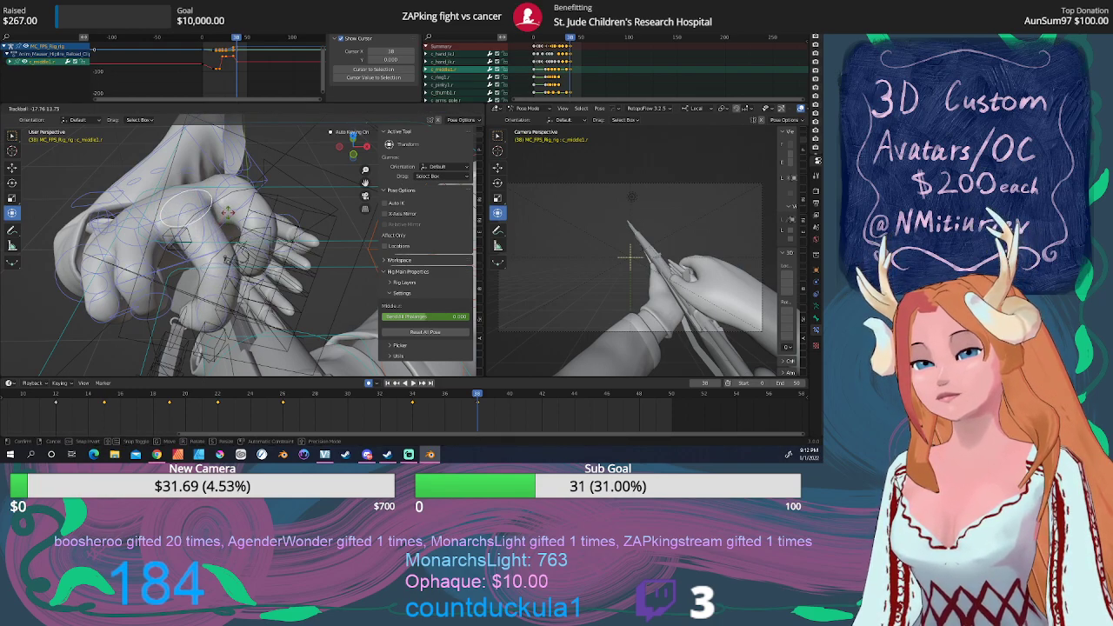
pyautogui.click(222, 207)
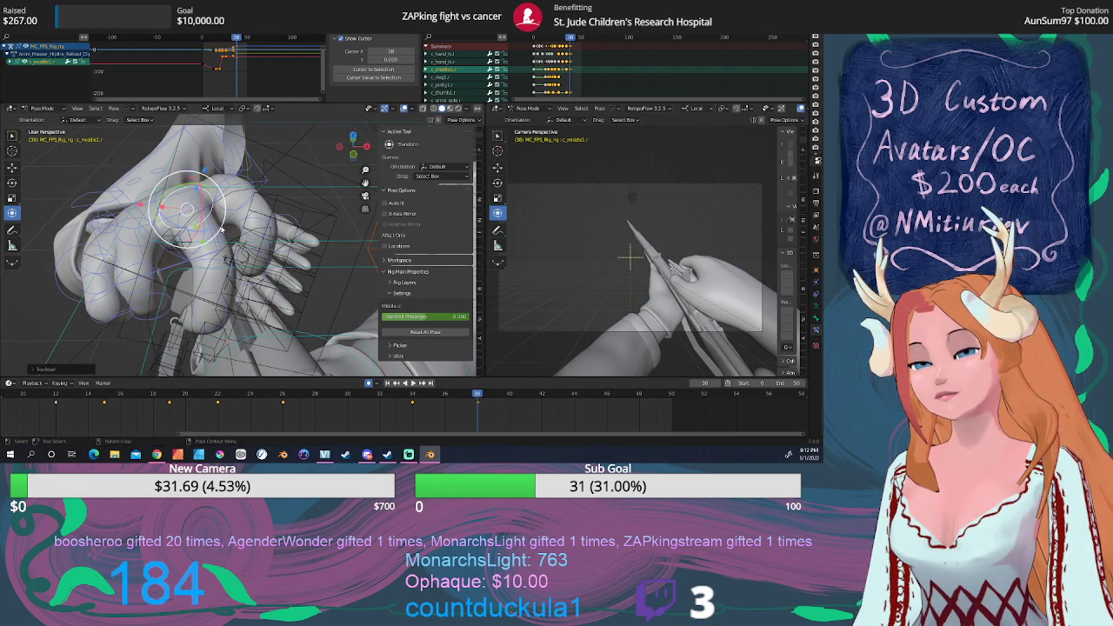
# Rotate c_middle1.r a little more in the view plane and scale it to about 0.83 at frame 38.
pyautogui.press('r')
pyautogui.press('Return')
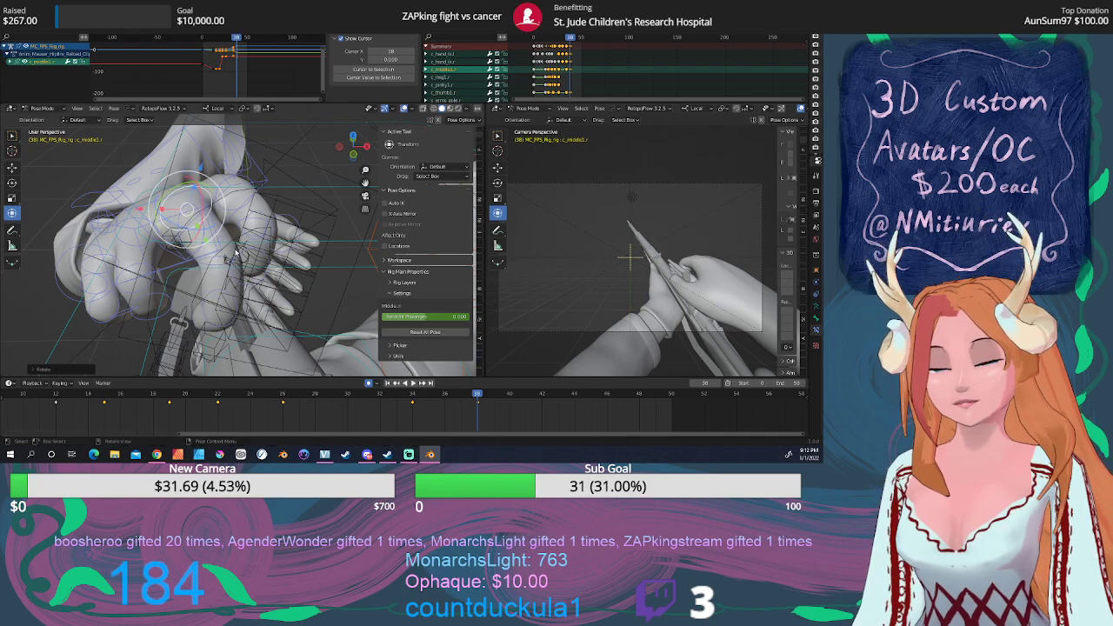
pyautogui.press('s')
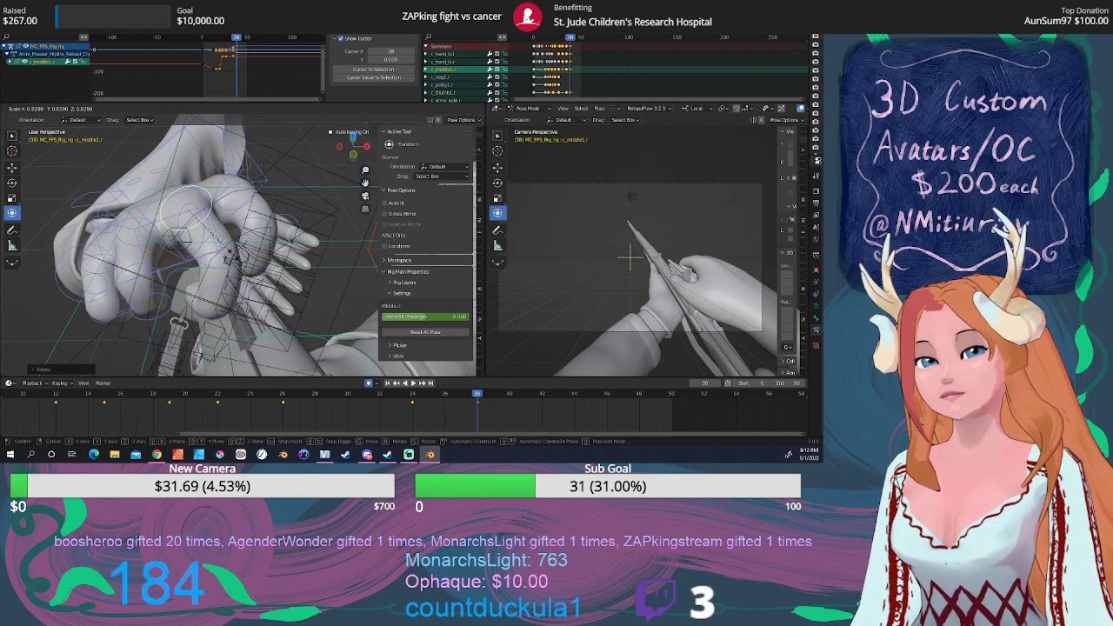
pyautogui.click(226, 247)
# Rotate c_middle1.r about 28° around its local X axis and move it about 0.0045 m at frame 38.
pyautogui.moveTo(226, 247); pyautogui.dragTo(278, 223, button='middle')
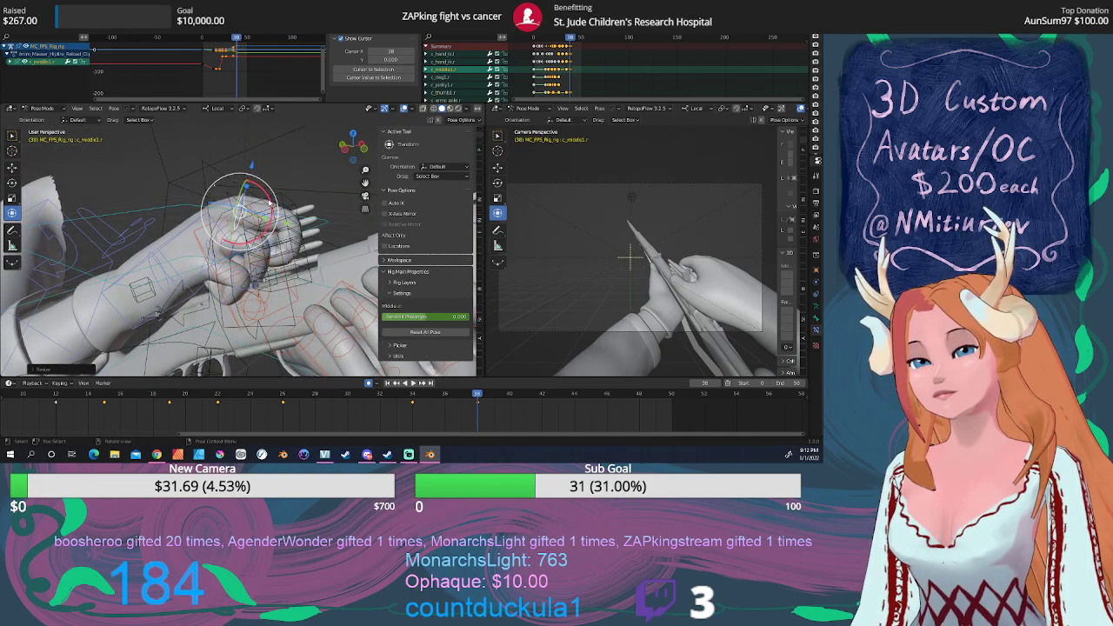
pyautogui.press('r')
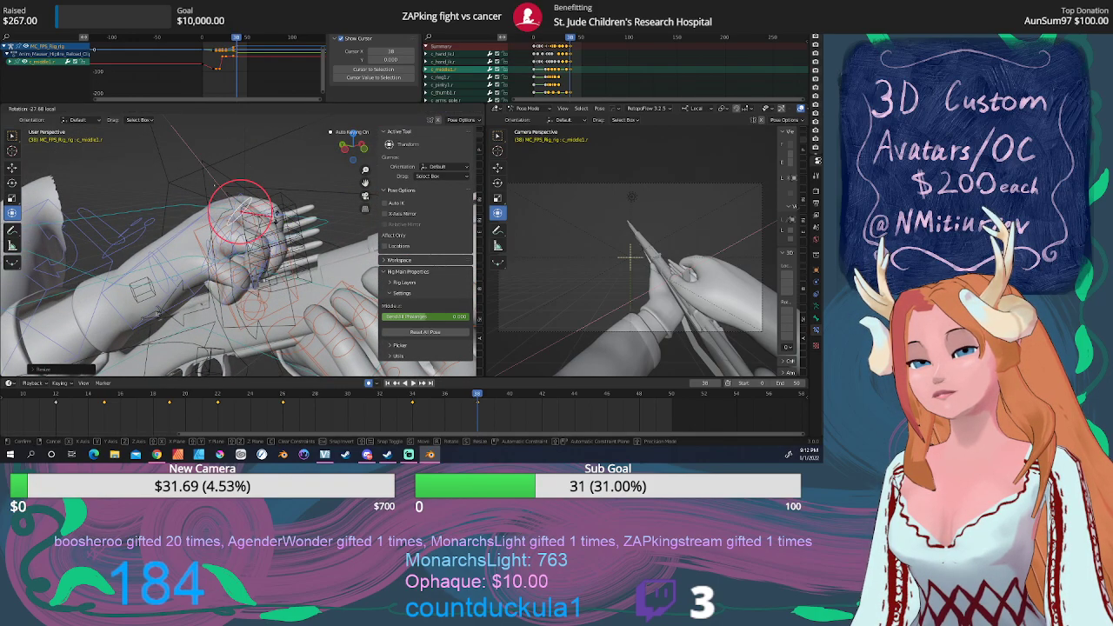
pyautogui.click(276, 217)
pyautogui.moveTo(276, 217); pyautogui.dragTo(206, 252, button='middle')
pyautogui.press('g')
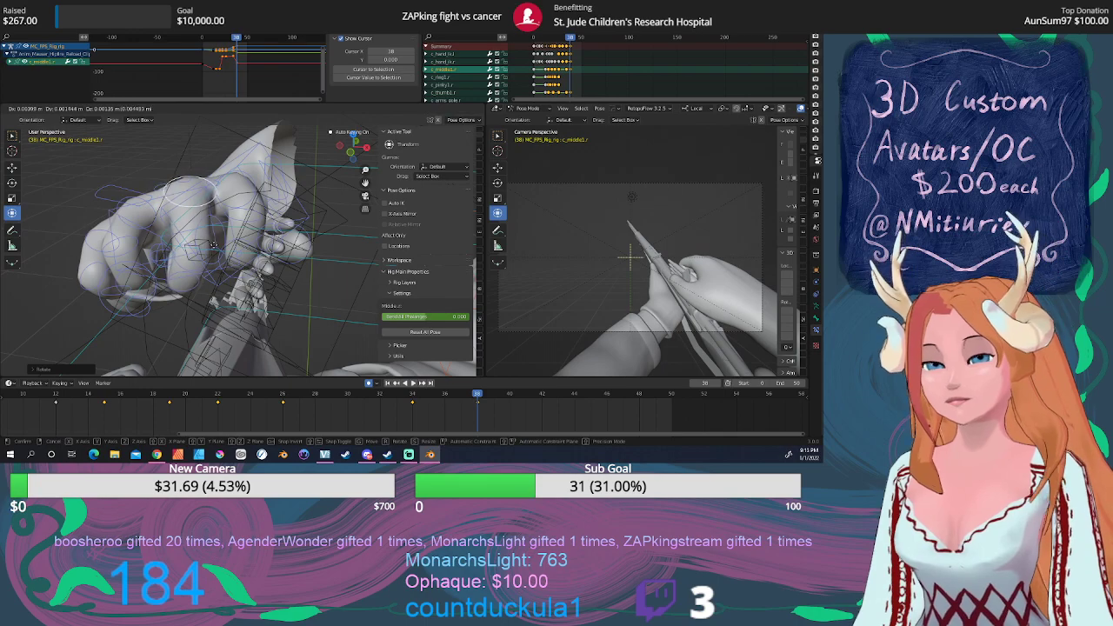
pyautogui.click(219, 244)
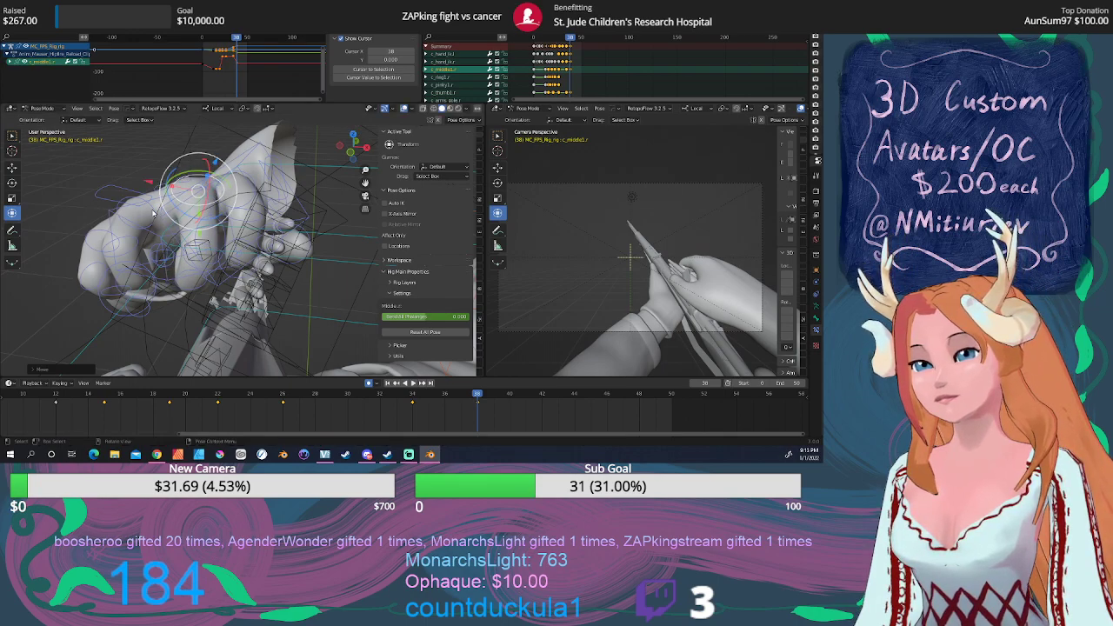
# Select the right ring finger control c_ring1.r, move it about 0.0028 m and trackball-rotate it by about 11° at frame 38.
pyautogui.click(152, 213)
pyautogui.press('g')
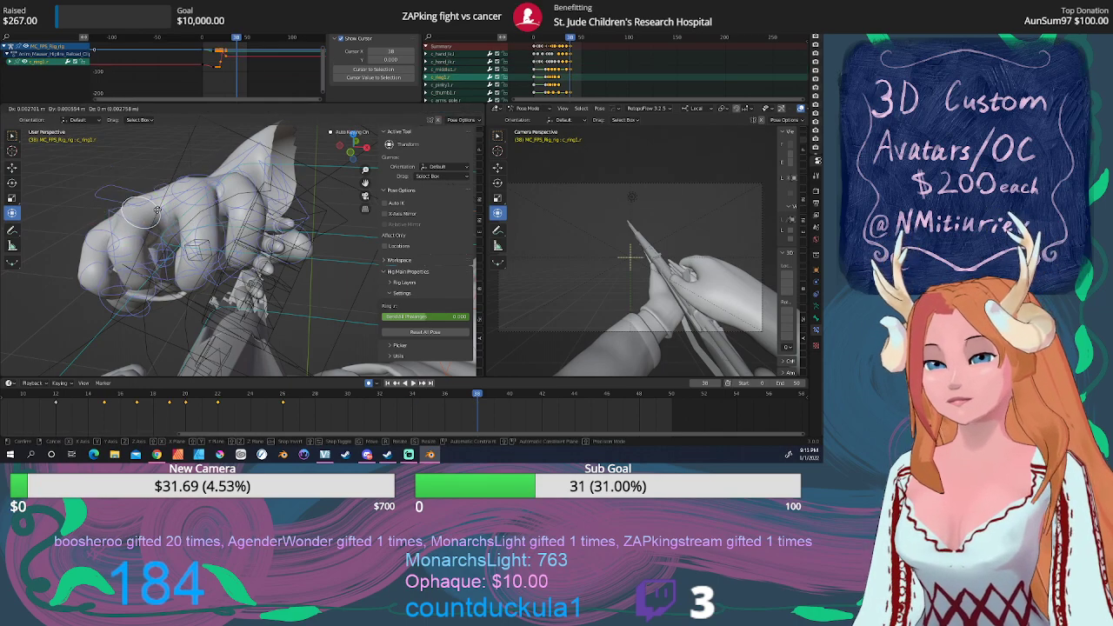
pyautogui.click(158, 211)
pyautogui.press('r')
pyautogui.press('r')
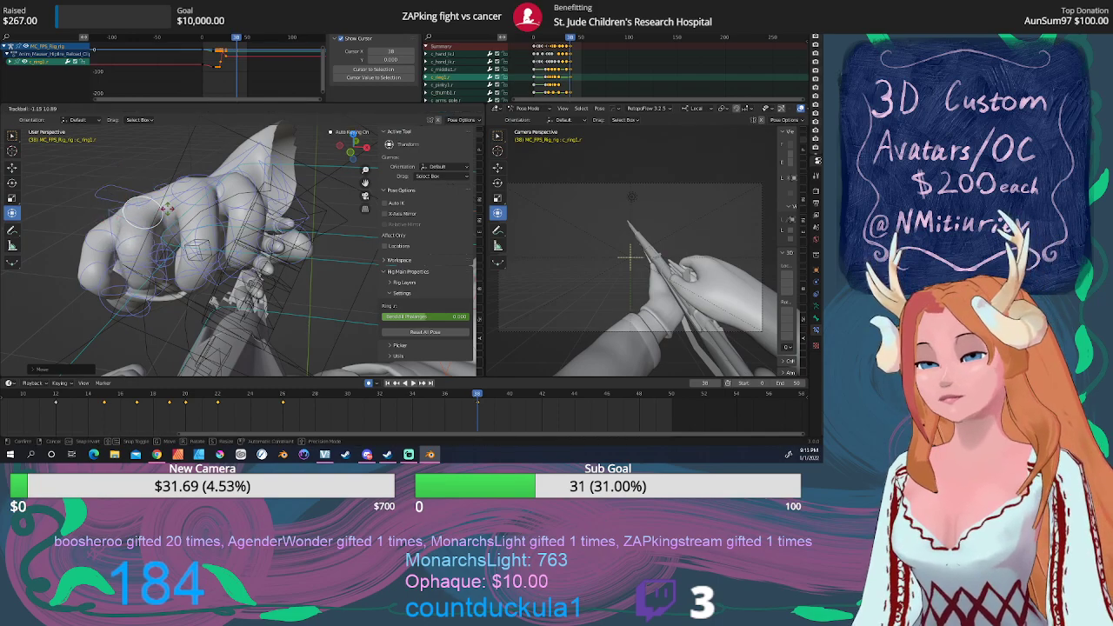
pyautogui.click(175, 210)
# Select c_pinky1.r, rotate it slightly around its local X axis and move it about 0.006 m at frame 38.
pyautogui.moveTo(175, 212); pyautogui.dragTo(157, 257, button='middle')
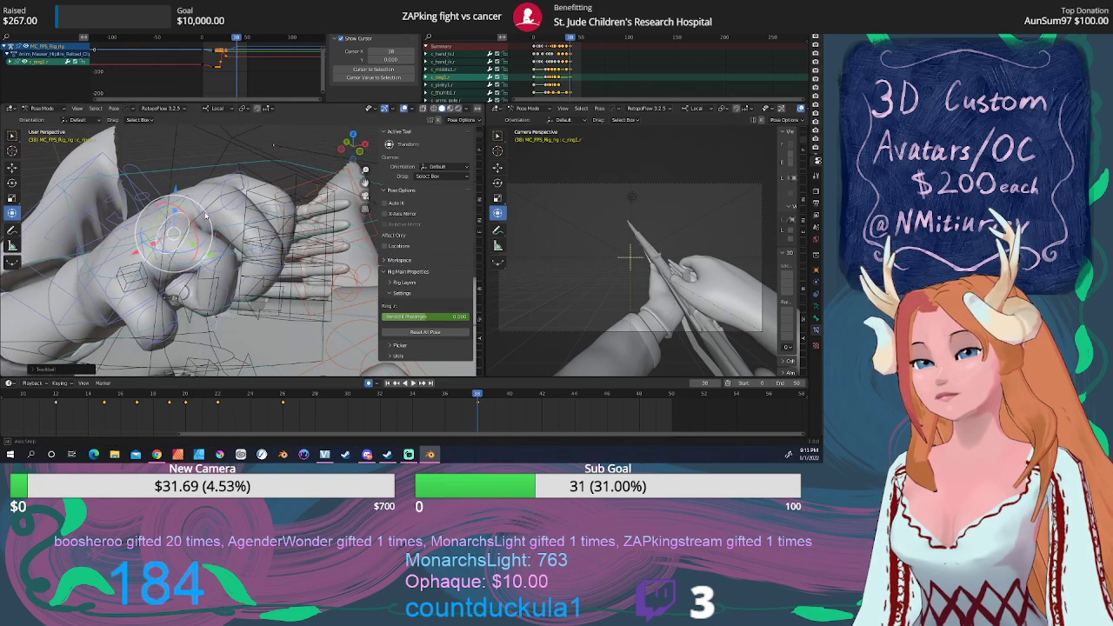
pyautogui.click(139, 293)
pyautogui.moveTo(141, 294); pyautogui.dragTo(156, 280)
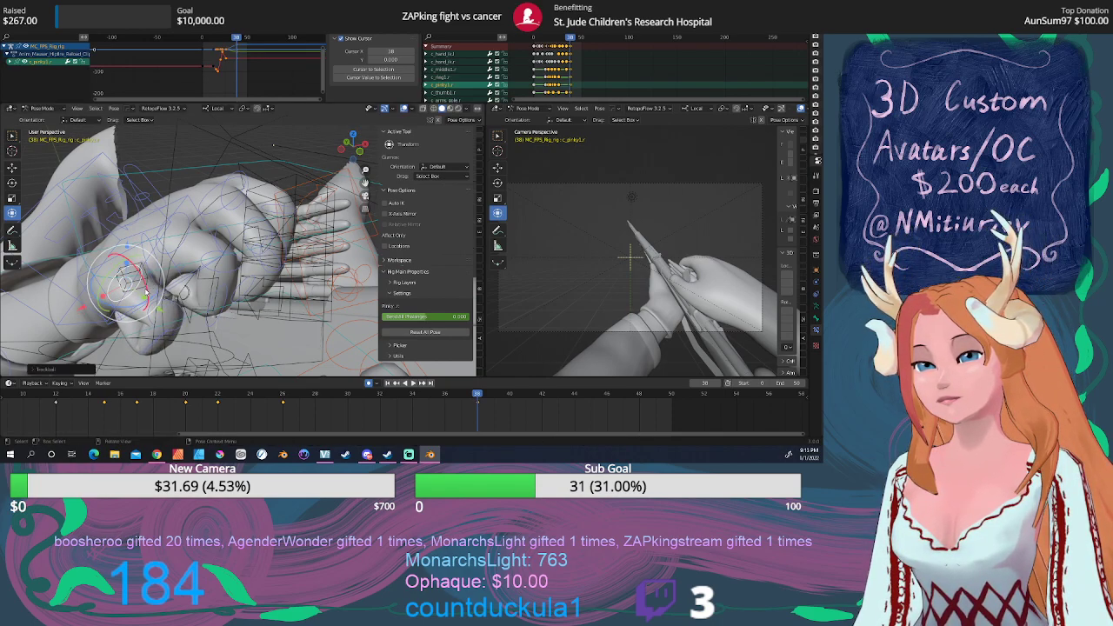
pyautogui.press('r')
pyautogui.press('x')
pyautogui.press('x')
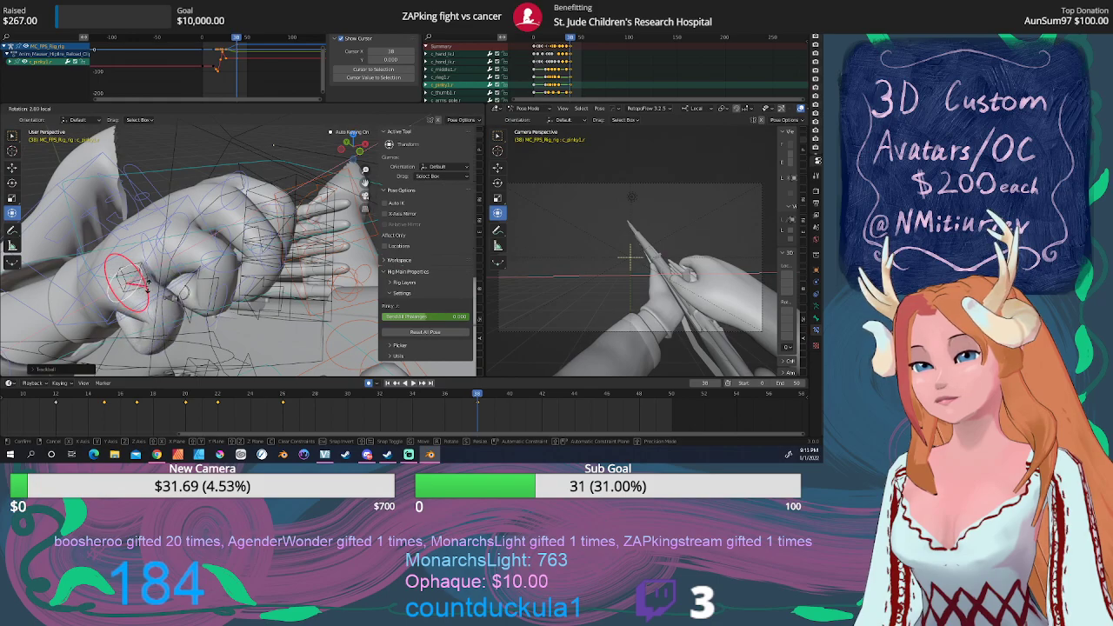
pyautogui.click(148, 284)
pyautogui.press('g')
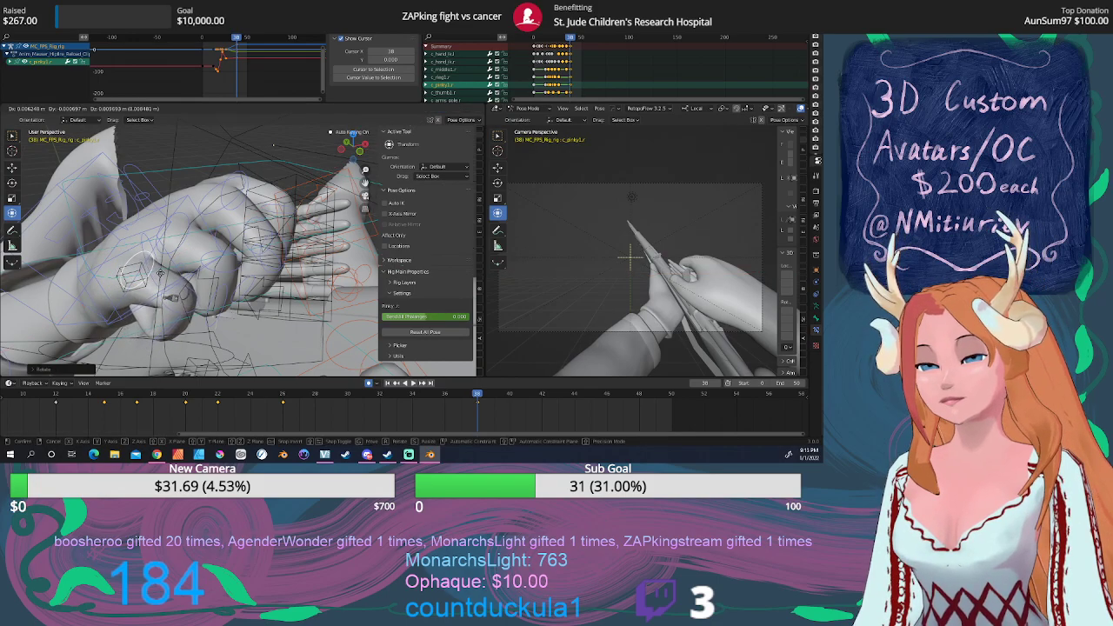
pyautogui.click(160, 273)
# Select the right thumb control c_thumb1.r and scale it to about 0.965 at frame 38.
pyautogui.moveTo(160, 274); pyautogui.dragTo(268, 303, button='middle')
pyautogui.moveTo(257, 346); pyautogui.dragTo(291, 338, button='middle')
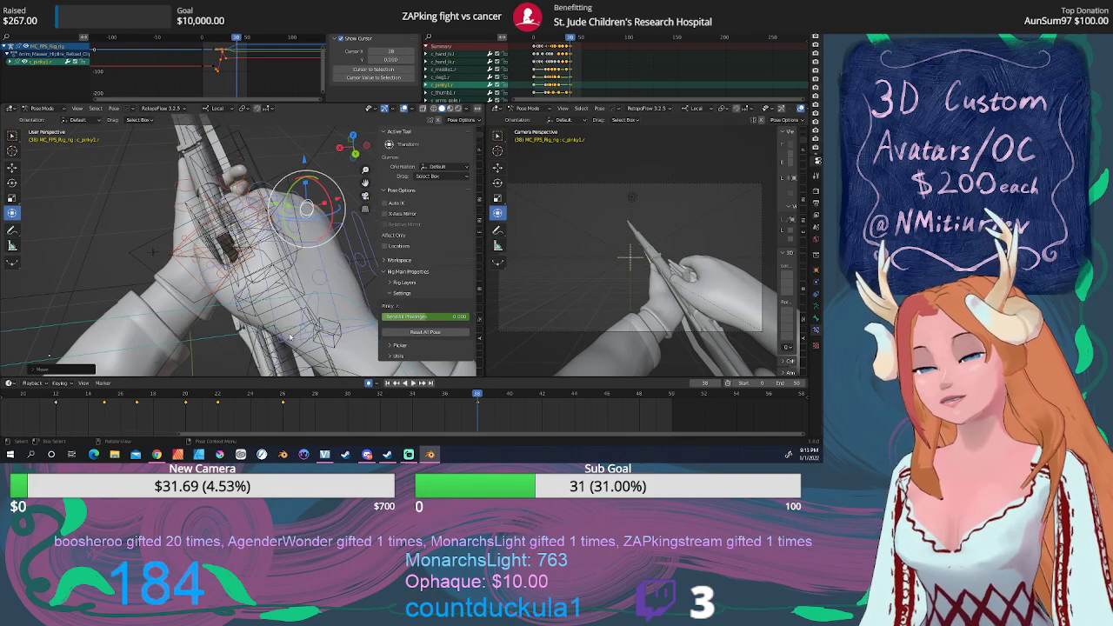
pyautogui.click(301, 325)
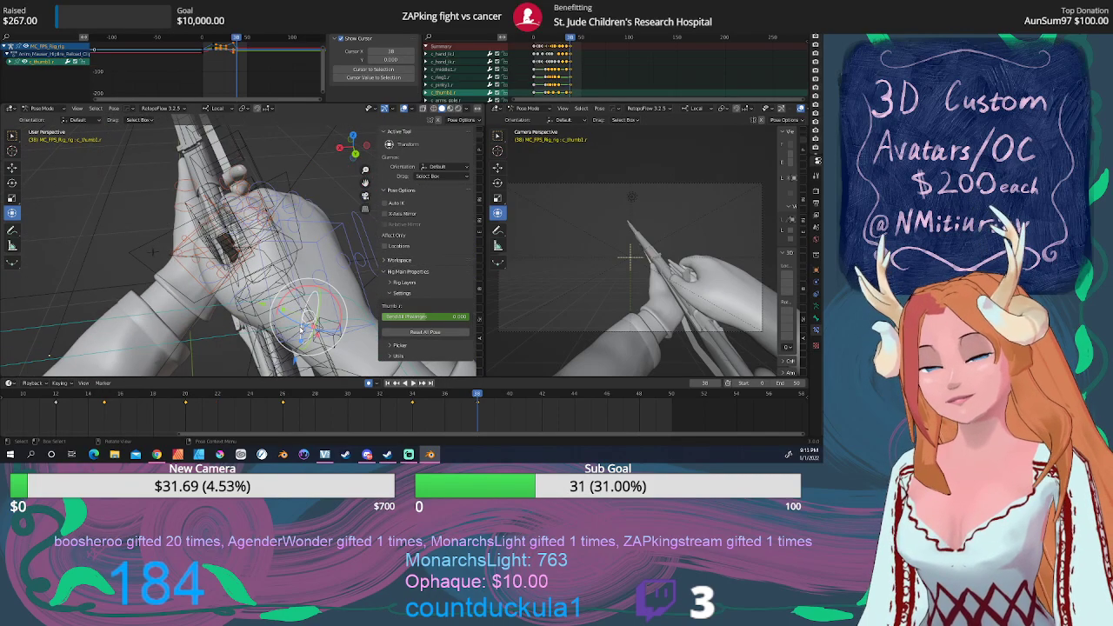
pyautogui.press('s')
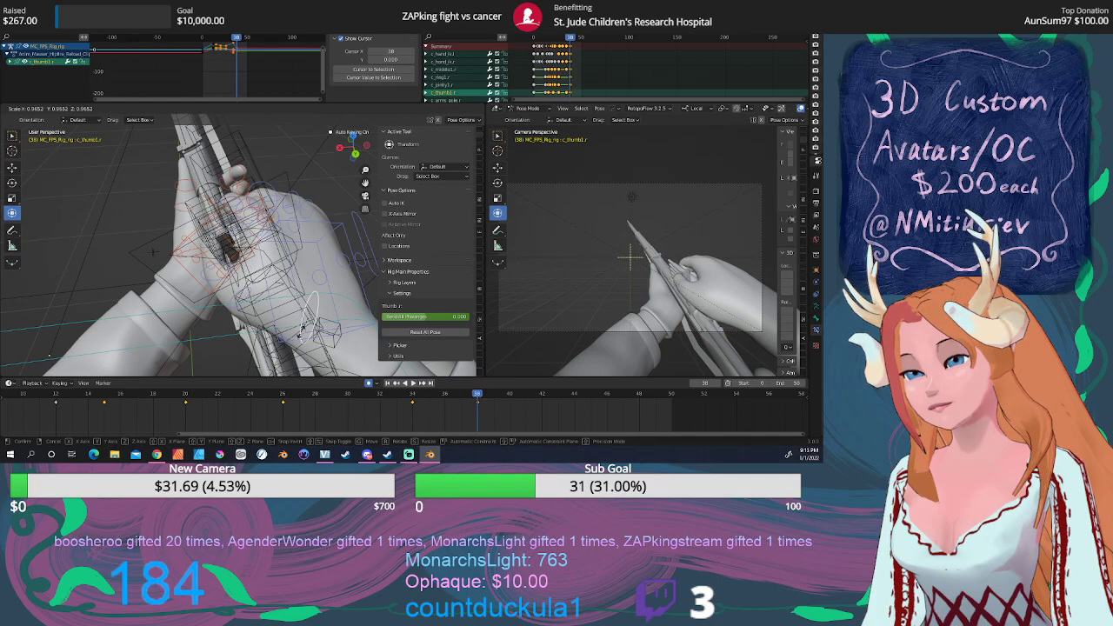
pyautogui.click(300, 333)
# Select c_hand_ik.r and scrub between frames 34 and 38 to check the right hand's motion with the bullet clip.
pyautogui.moveTo(300, 333); pyautogui.dragTo(272, 312, button='middle')
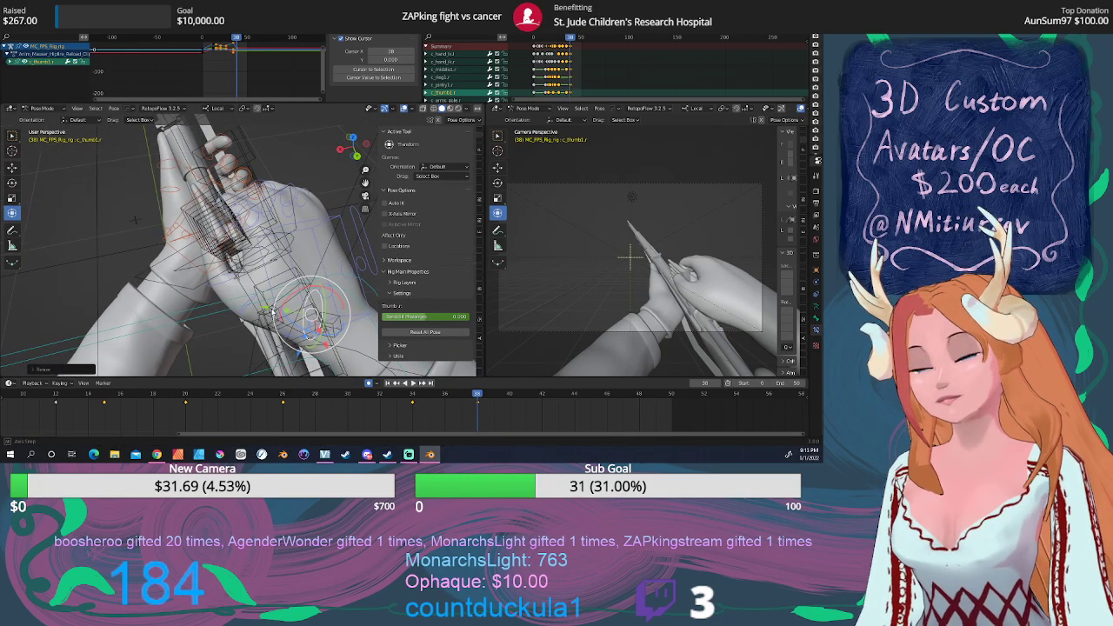
pyautogui.scroll(5, 272, 312)
pyautogui.moveTo(228, 261); pyautogui.dragTo(351, 217, button='middle')
pyautogui.click(318, 255)
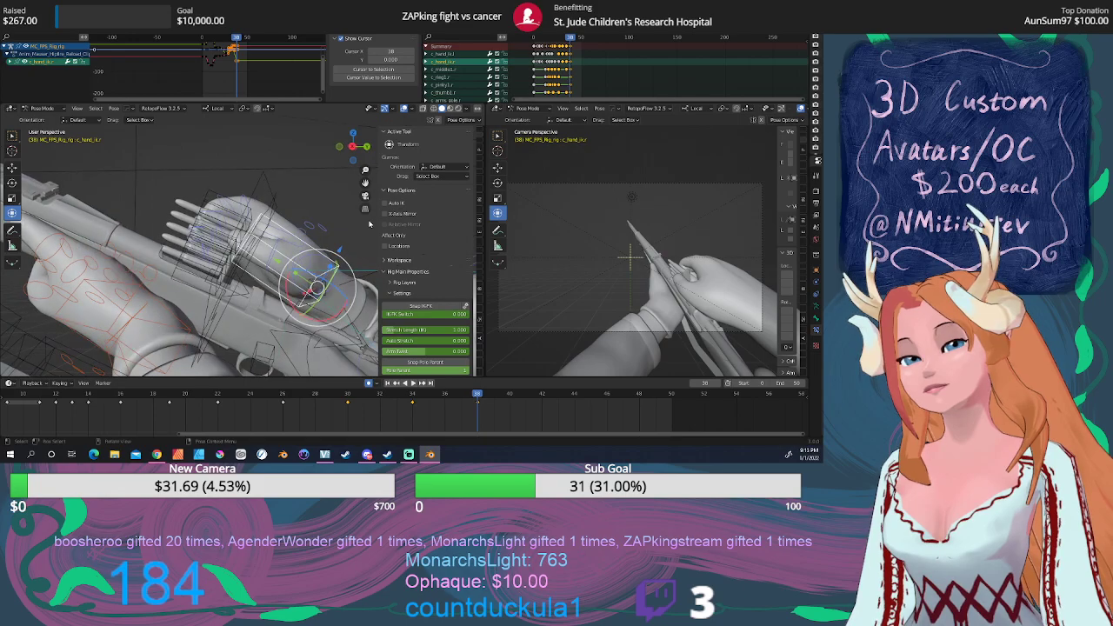
pyautogui.click(410, 394)
pyautogui.moveTo(407, 394); pyautogui.dragTo(445, 393)
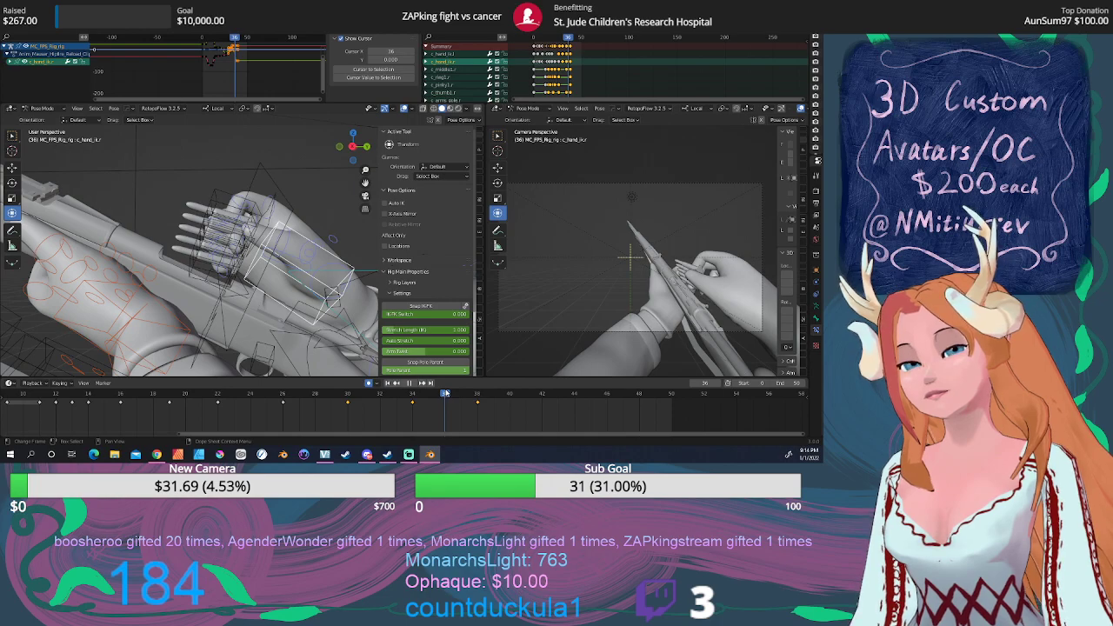
pyautogui.moveTo(452, 393)
pyautogui.mouseDown()
pyautogui.moveTo(482, 393)
pyautogui.moveTo(281, 393)
pyautogui.moveTo(510, 395)
pyautogui.moveTo(436, 396)
pyautogui.moveTo(472, 397)
pyautogui.mouseUp()
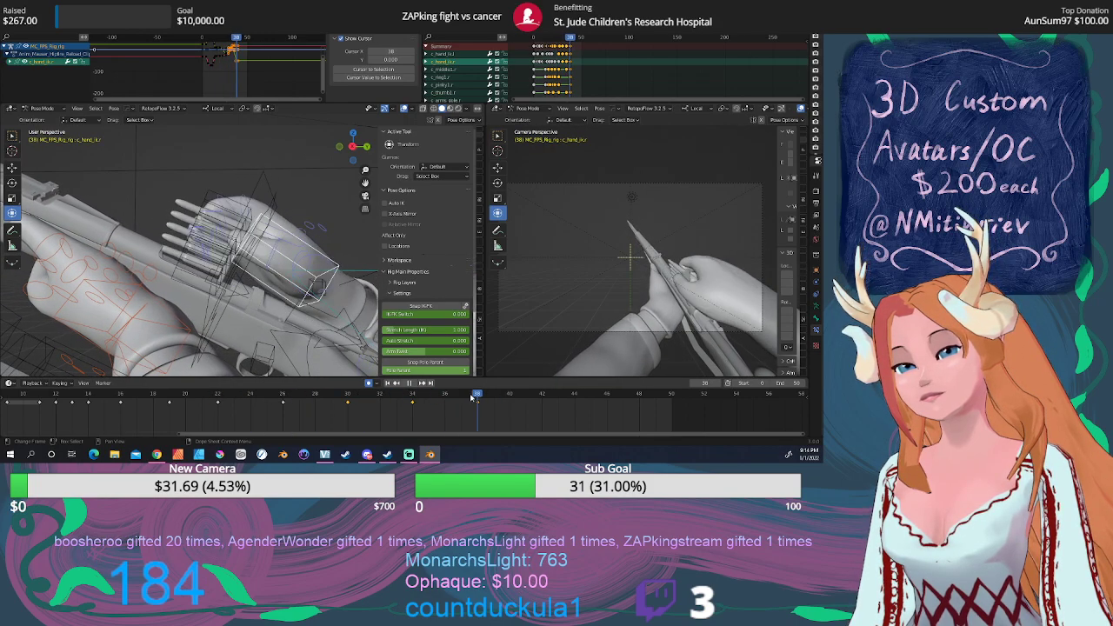
# Move the right hand control c_hand_ik.r about 0.007 m in the right view and about 0.003 m in a perspective view at frame 38.
pyautogui.moveTo(291, 322)
pyautogui.mouseDown(button='middle')
pyautogui.moveTo(254, 300)
pyautogui.moveTo(278, 312)
pyautogui.mouseUp(button='middle')
pyautogui.press('KP_3')
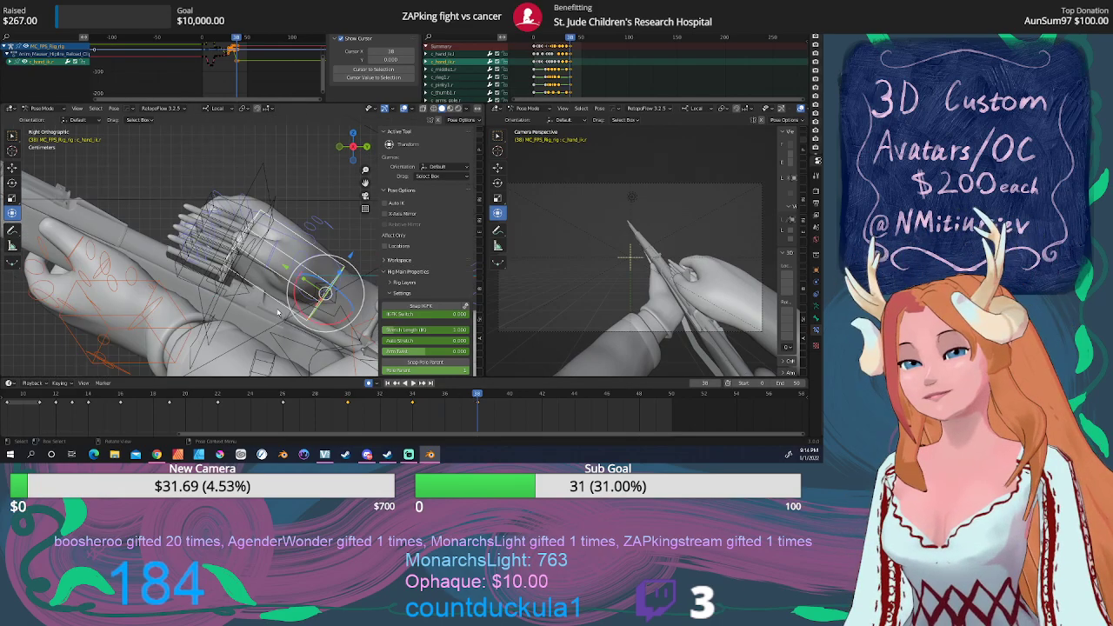
pyautogui.press('g')
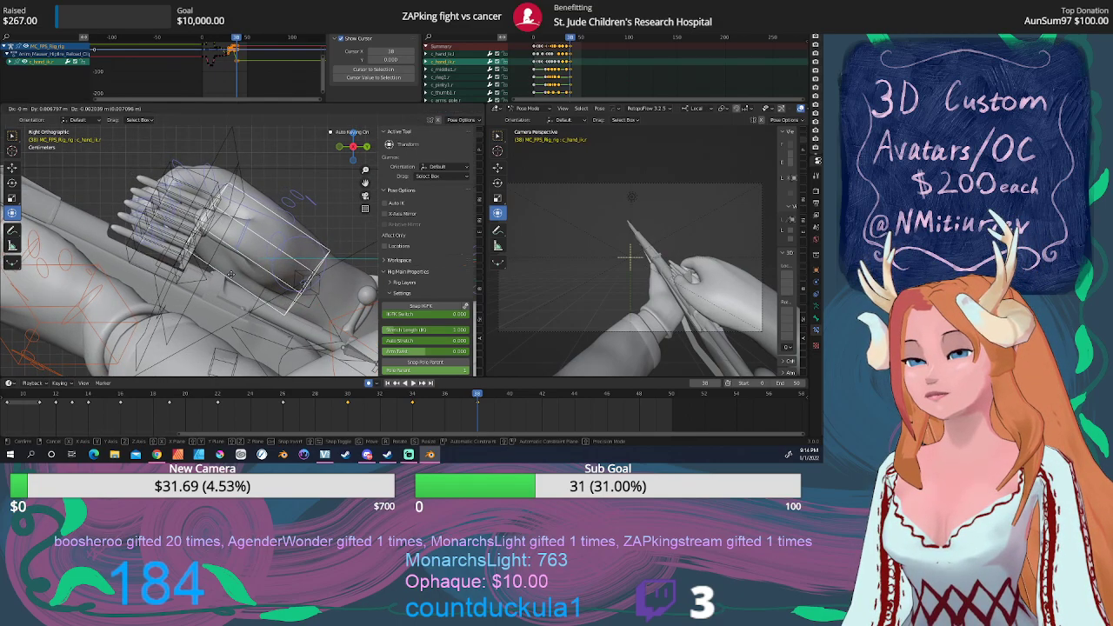
pyautogui.click(230, 275)
pyautogui.moveTo(230, 275); pyautogui.dragTo(136, 278, button='middle')
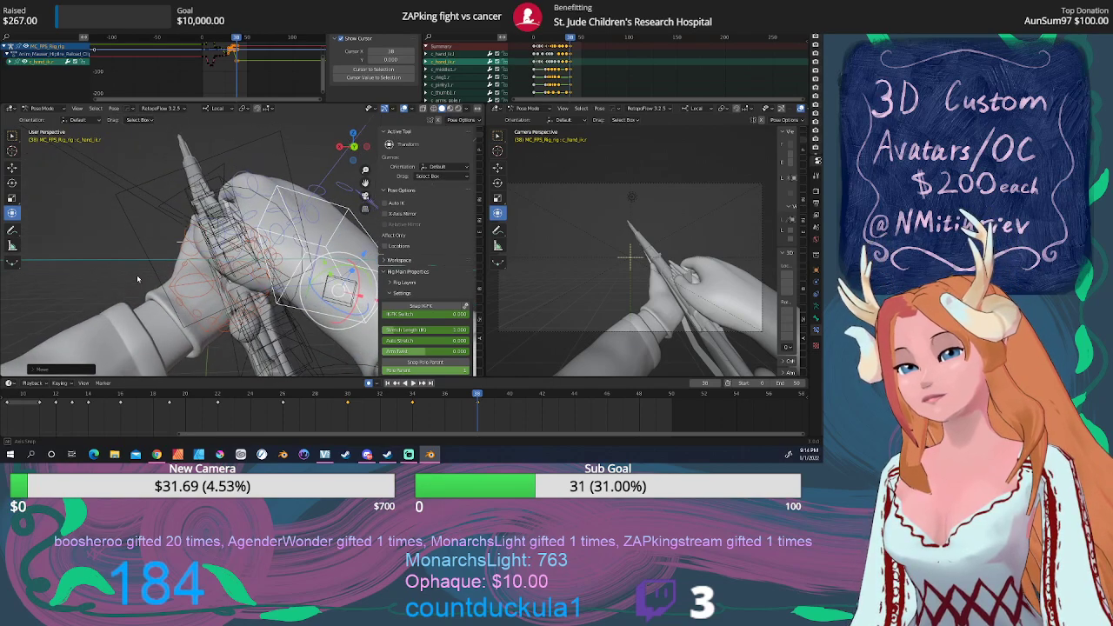
pyautogui.press('g')
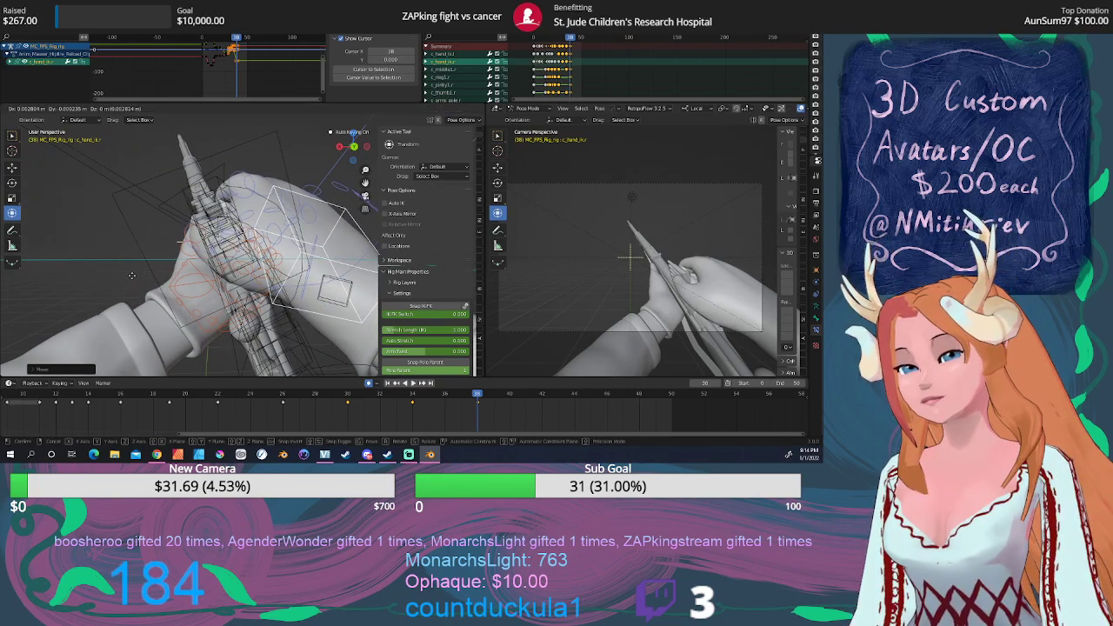
pyautogui.click(131, 280)
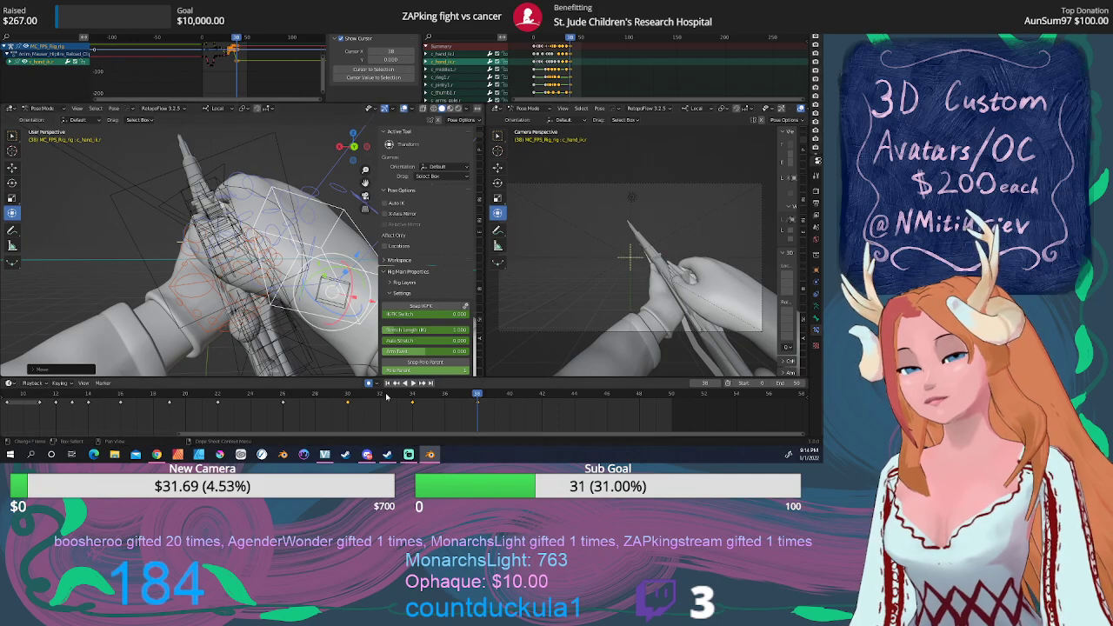
# At frame 34, select the right middle finger control c_middle1.r, scale it to about 1.035 and rotate it slightly.
pyautogui.moveTo(475, 399); pyautogui.dragTo(412, 384)
pyautogui.moveTo(321, 265); pyautogui.dragTo(1, 283, button='middle')
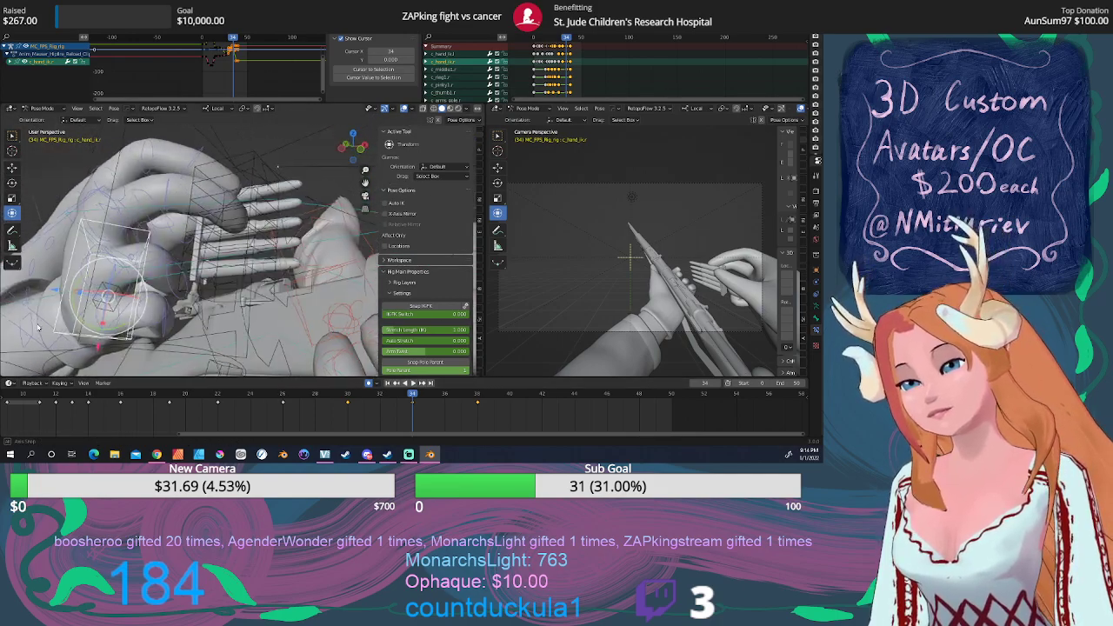
pyautogui.click(102, 202)
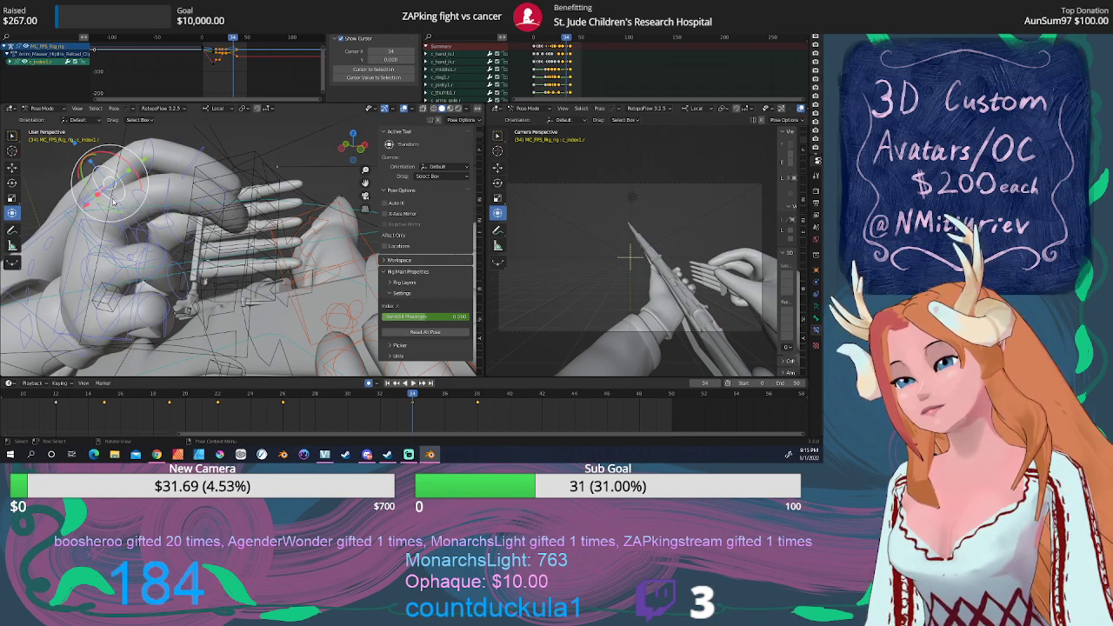
pyautogui.click(112, 202)
pyautogui.click(115, 203)
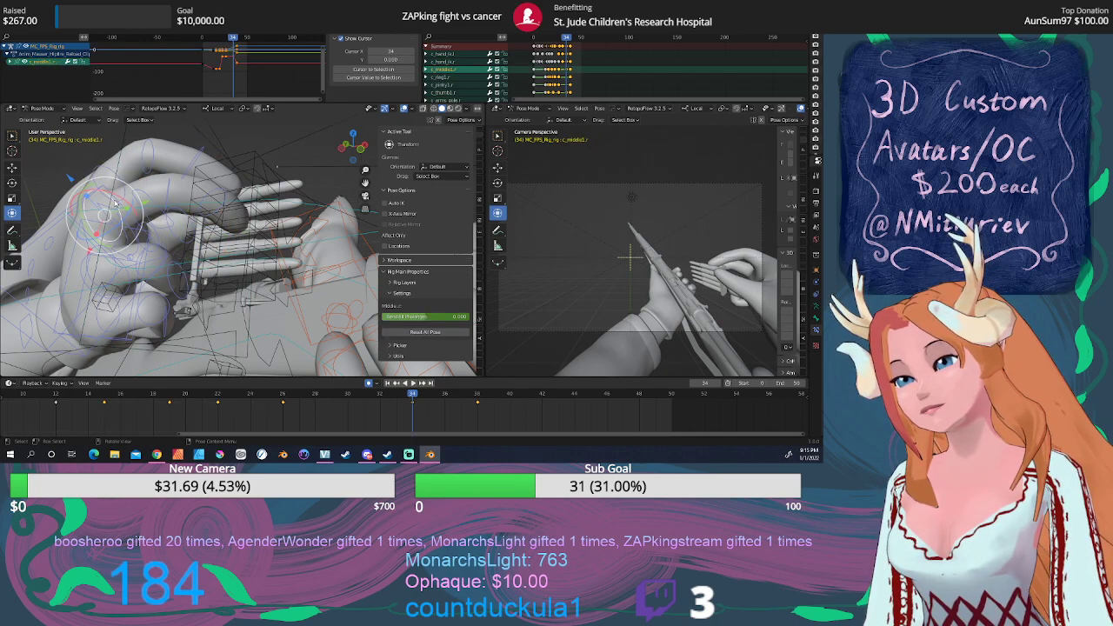
pyautogui.press('s')
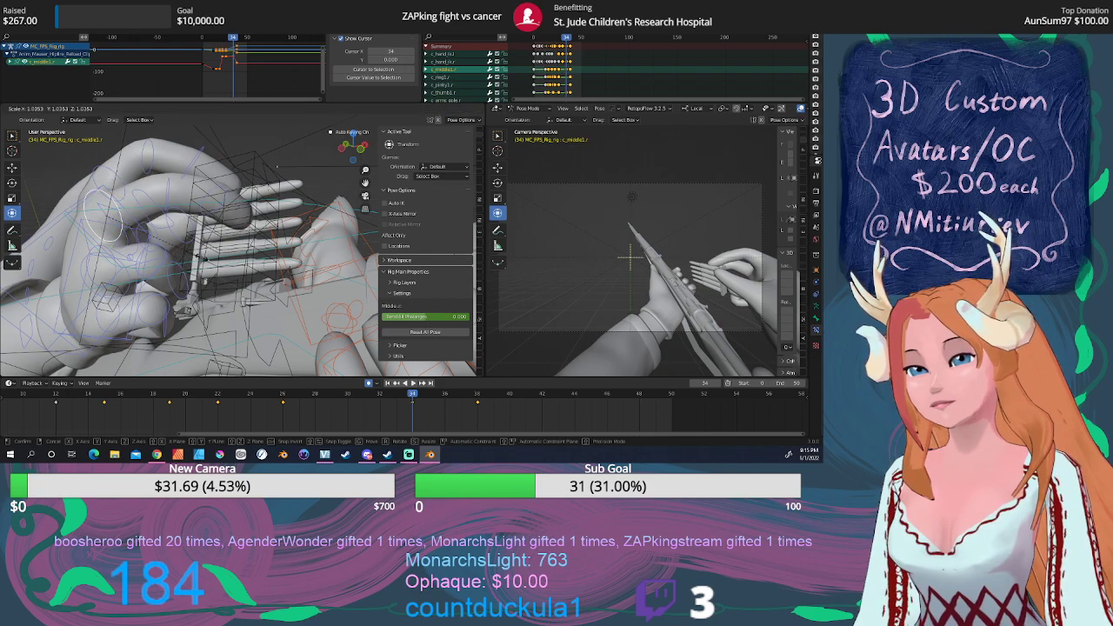
pyautogui.click(153, 225)
pyautogui.moveTo(126, 205); pyautogui.dragTo(127, 198)
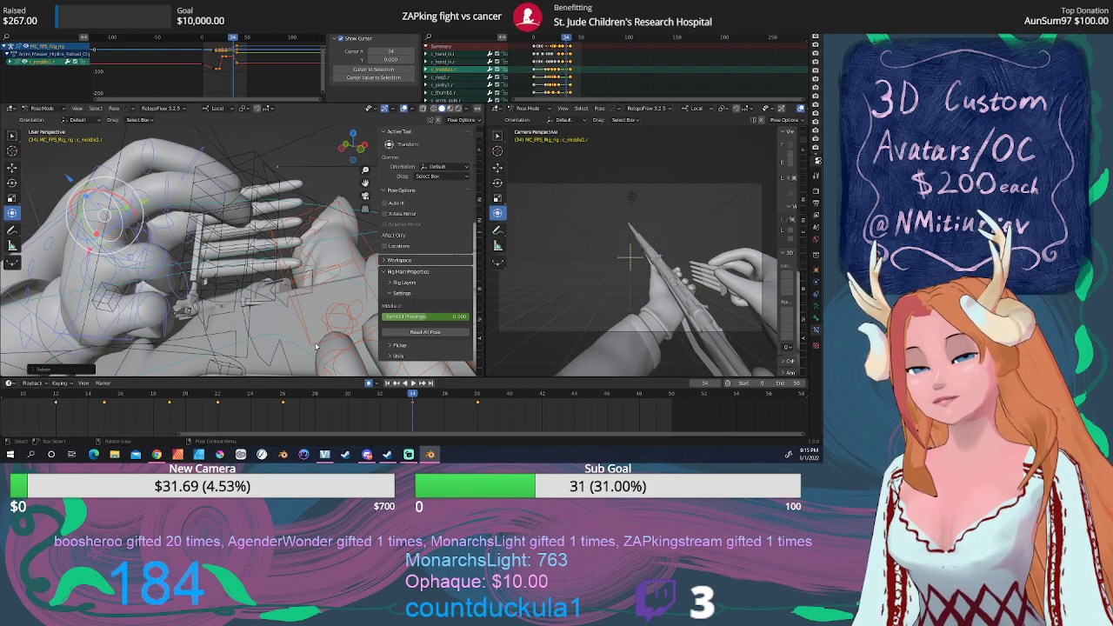
# Scrub onward from frame 34, hide the overlays in the free-view viewport and play the animation to review the reload motion.
pyautogui.click(426, 396)
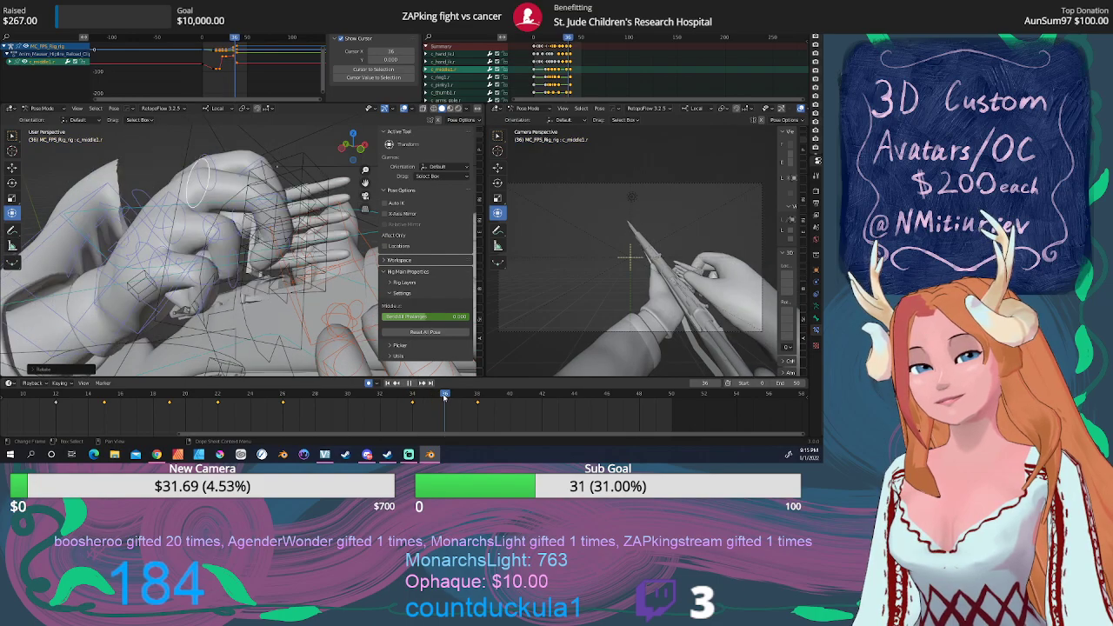
pyautogui.click(419, 395)
pyautogui.moveTo(424, 396); pyautogui.dragTo(507, 387)
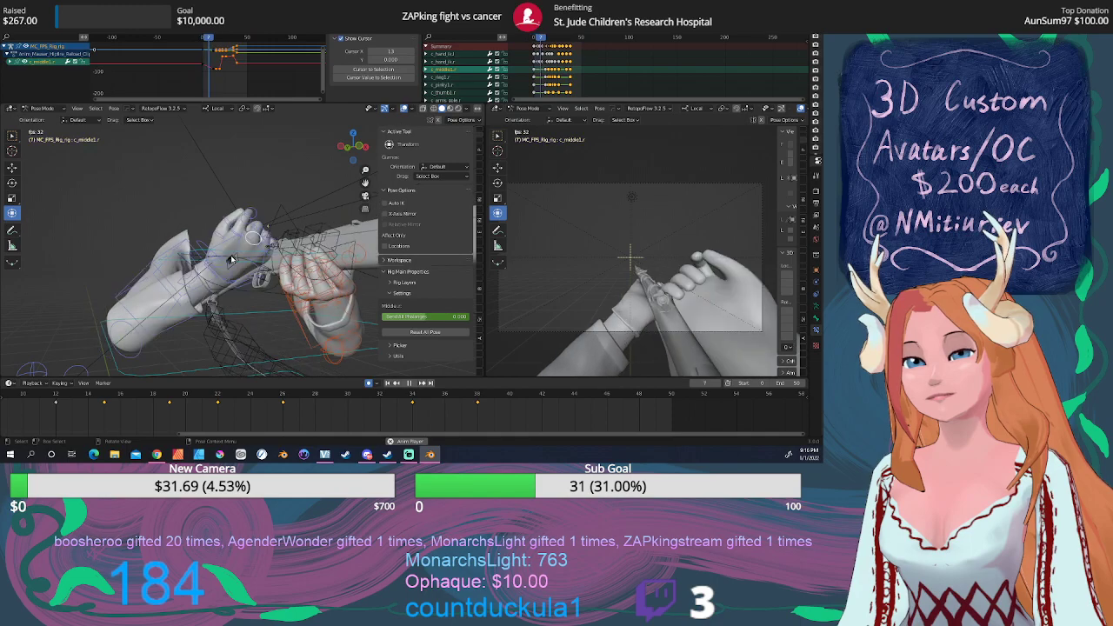
pyautogui.click(404, 109)
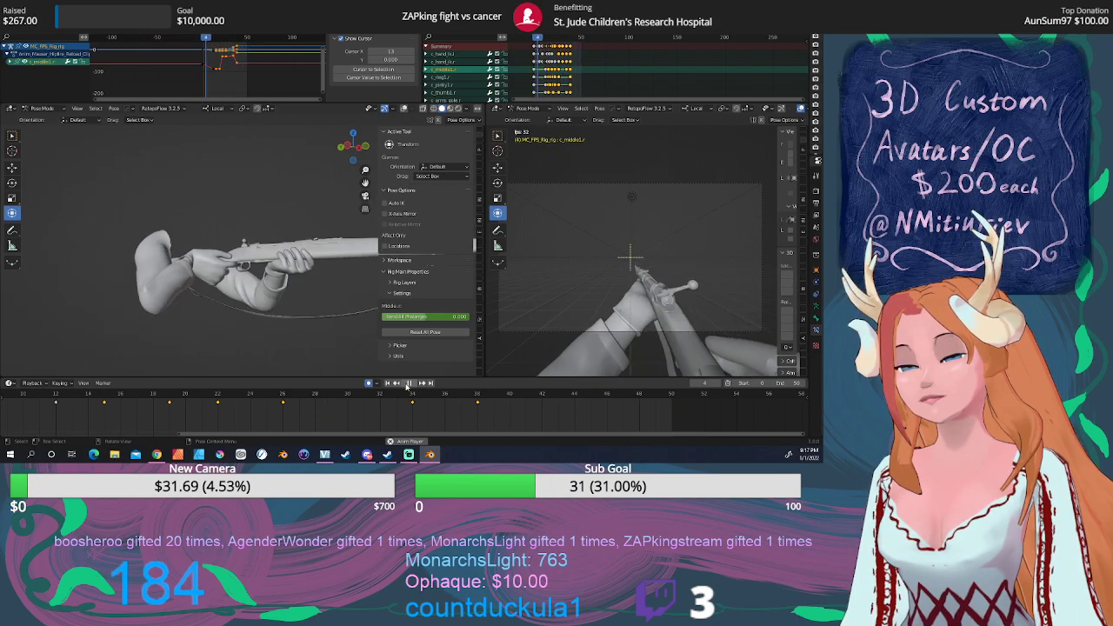
pyautogui.press('Escape')
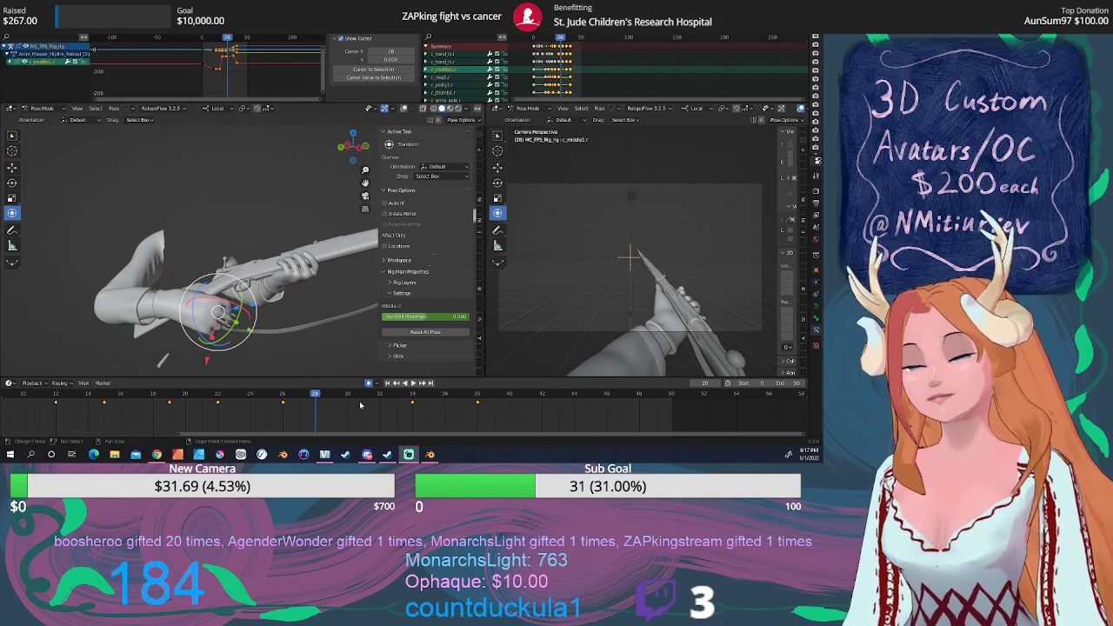
# Go to frame 38, frame the hands closely and turn the viewport overlays back on.
pyautogui.moveTo(317, 396); pyautogui.dragTo(481, 402)
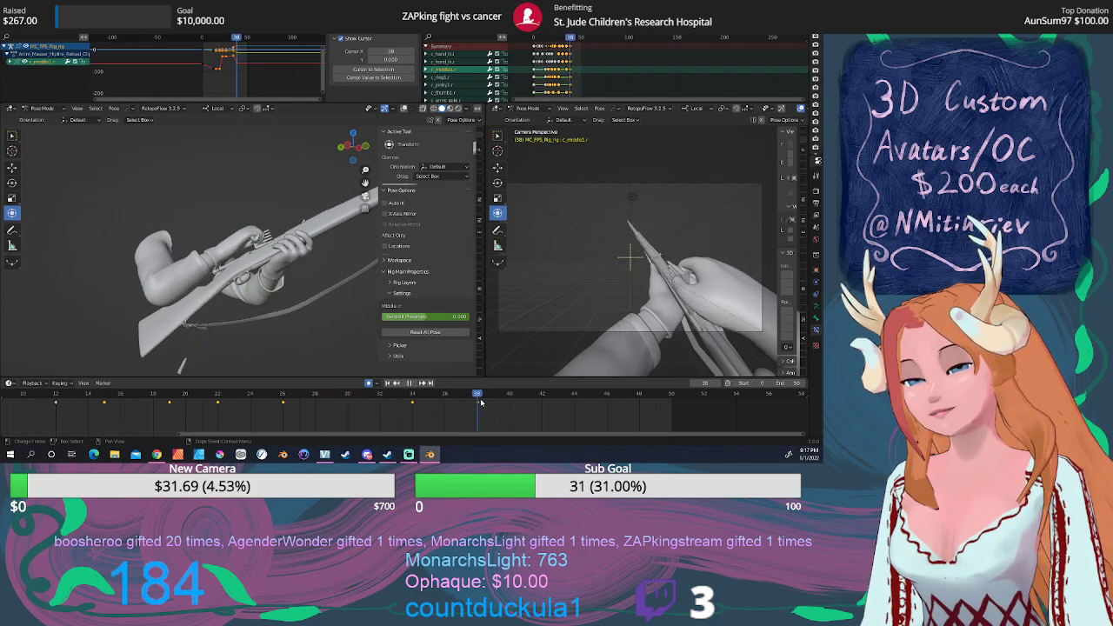
pyautogui.moveTo(483, 402)
pyautogui.mouseDown()
pyautogui.moveTo(523, 404)
pyautogui.moveTo(477, 404)
pyautogui.mouseUp()
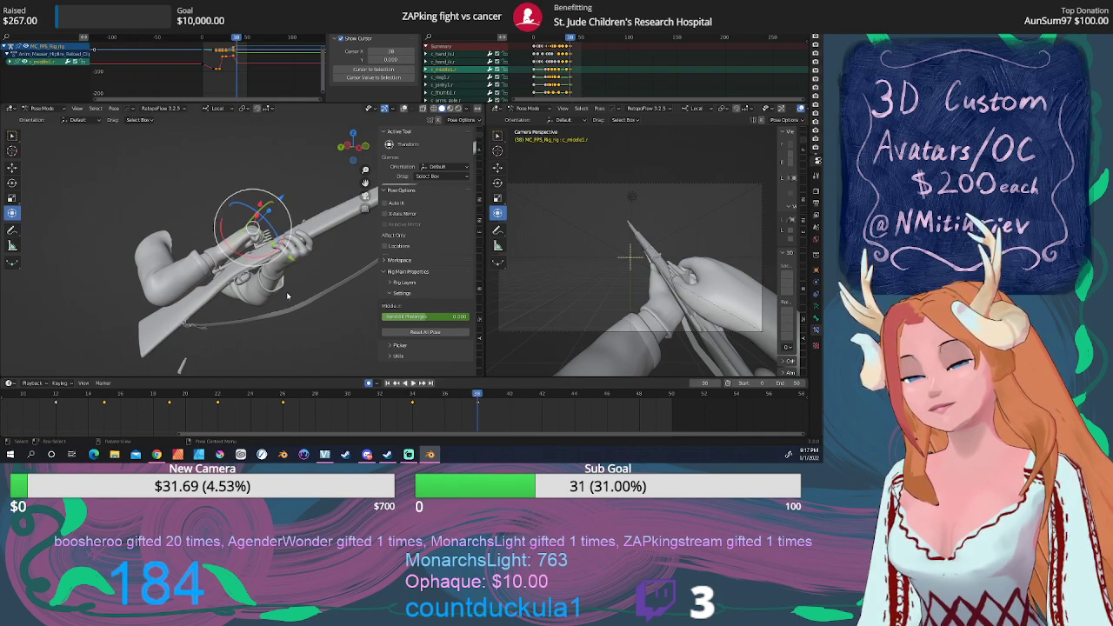
pyautogui.scroll(6, 208, 277)
pyautogui.moveTo(208, 278); pyautogui.dragTo(406, 226, button='middle')
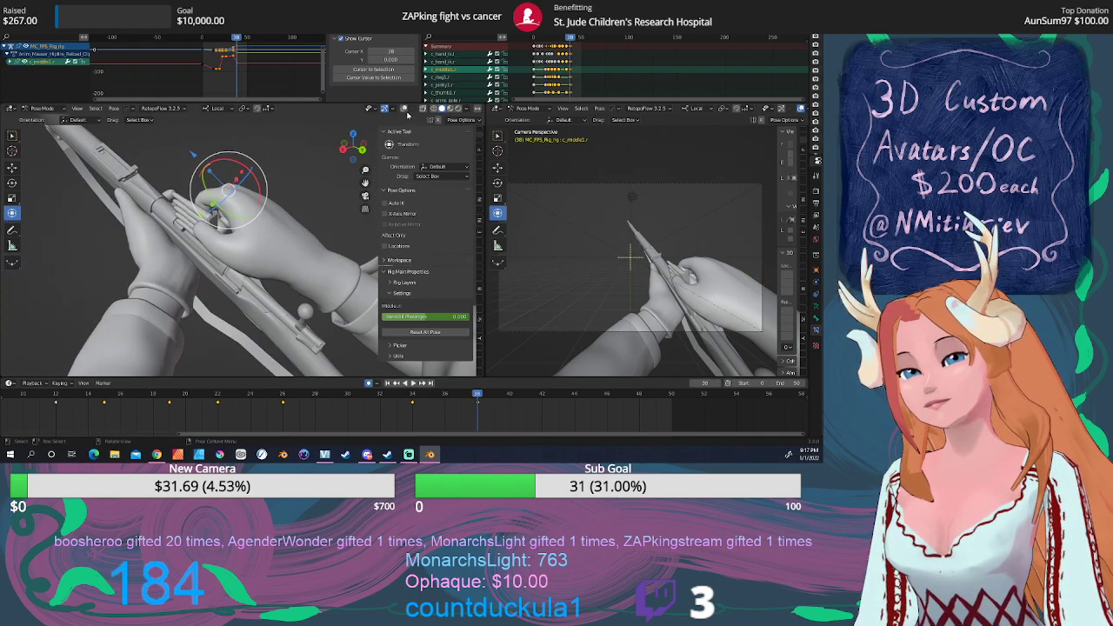
pyautogui.click(403, 109)
# Select the BulletClipBase bone and keyframe its two Child Of influences at frame 38, 1.000 for the hand target and 0.000 for GunBase.
pyautogui.moveTo(262, 208)
pyautogui.mouseDown(button='middle')
pyautogui.moveTo(300, 187)
pyautogui.moveTo(267, 208)
pyautogui.mouseUp(button='middle')
pyautogui.click(242, 150)
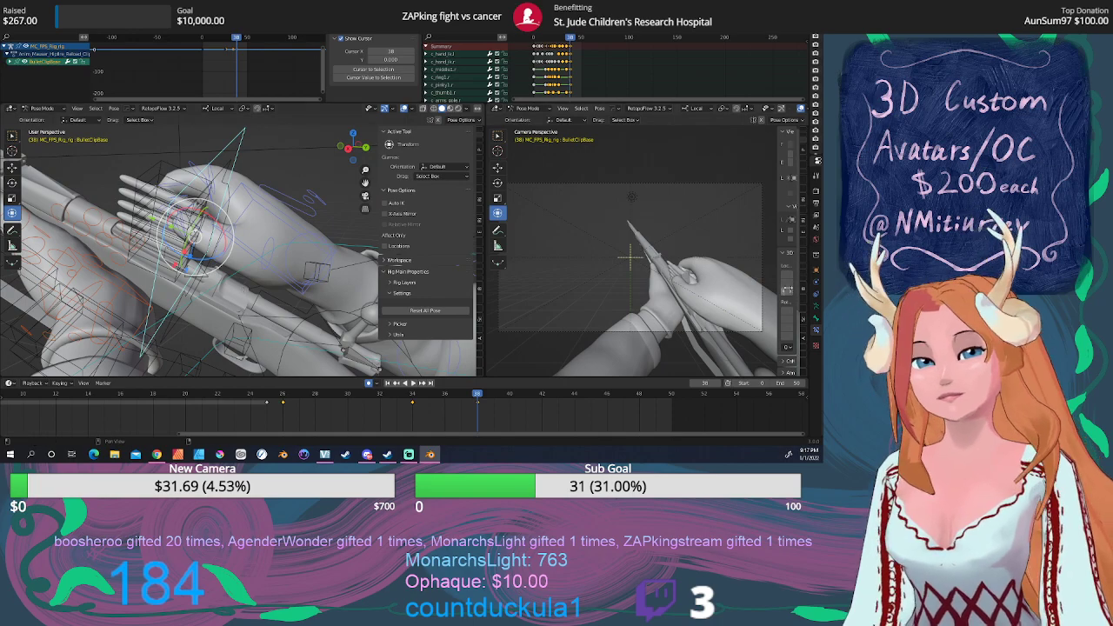
pyautogui.moveTo(809, 280); pyautogui.dragTo(689, 282)
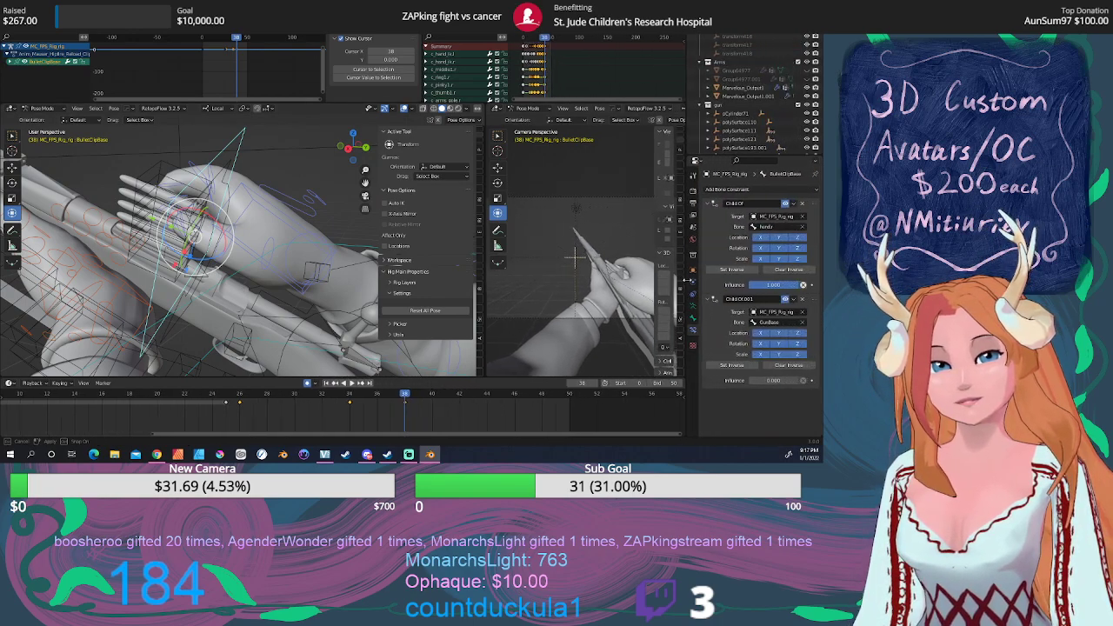
pyautogui.click(812, 286)
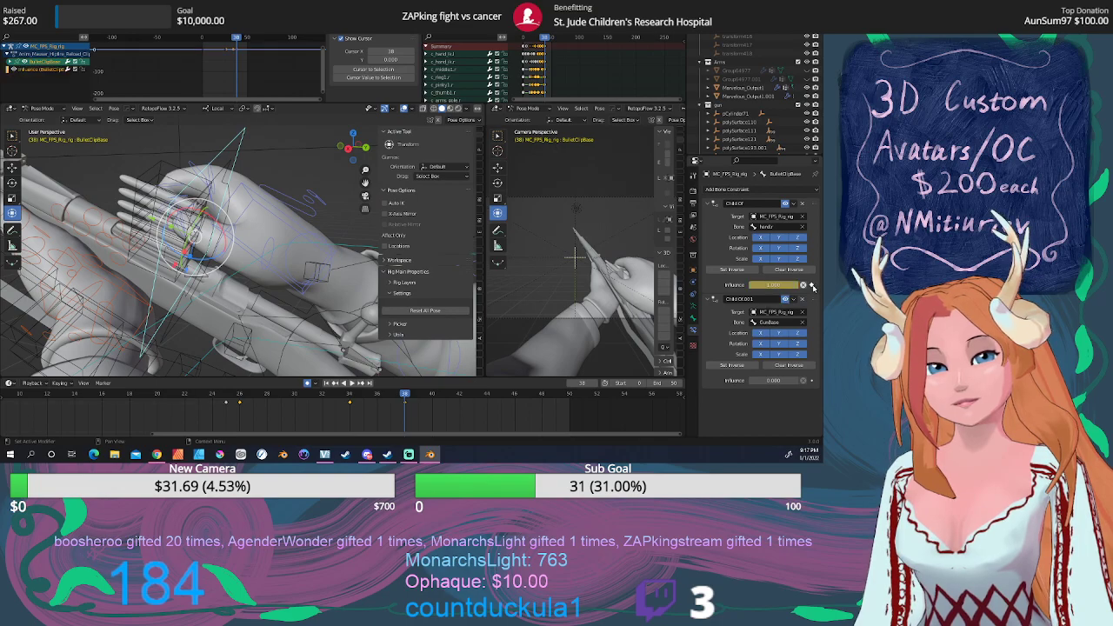
pyautogui.click(812, 381)
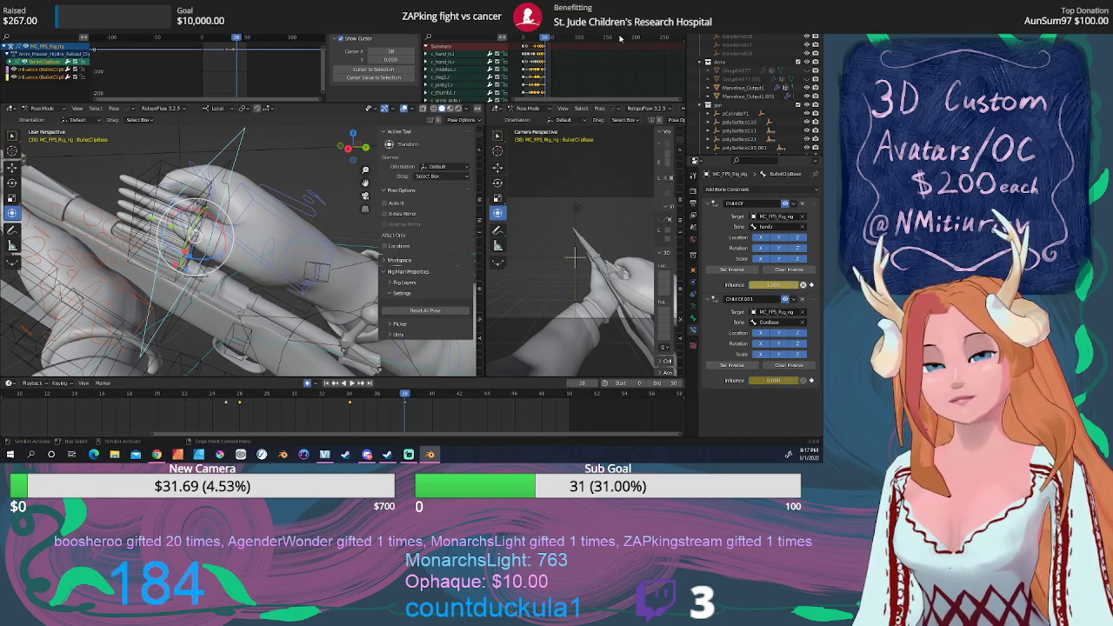
# Select the right hand control c_hand_ik.r at frame 38 and view it from the right side.
pyautogui.moveTo(198, 252); pyautogui.dragTo(298, 193, button='middle')
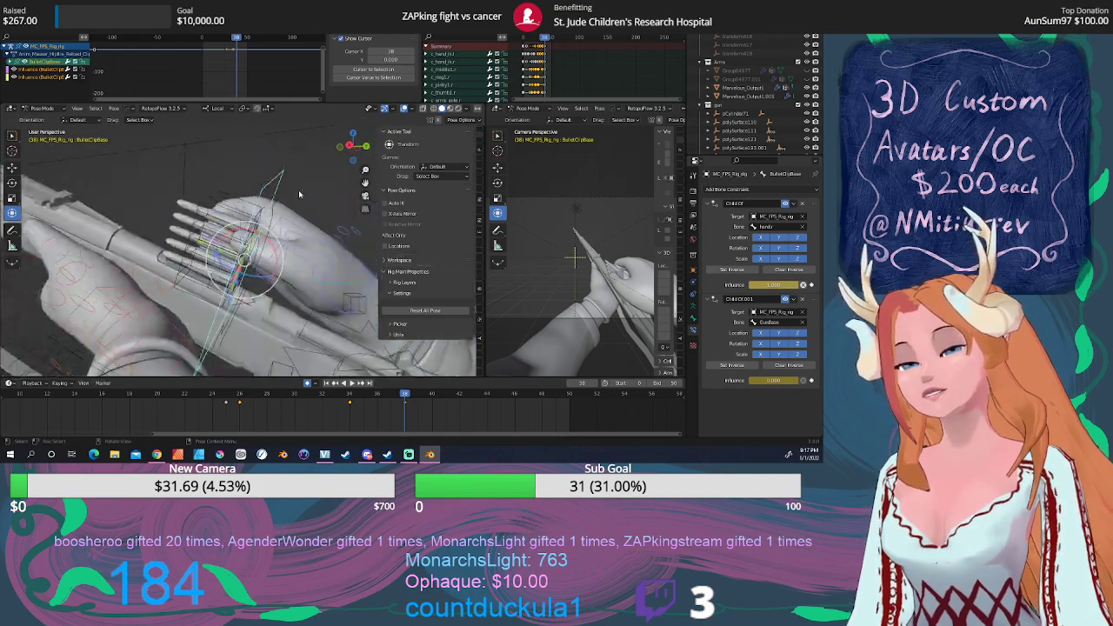
pyautogui.click(322, 245)
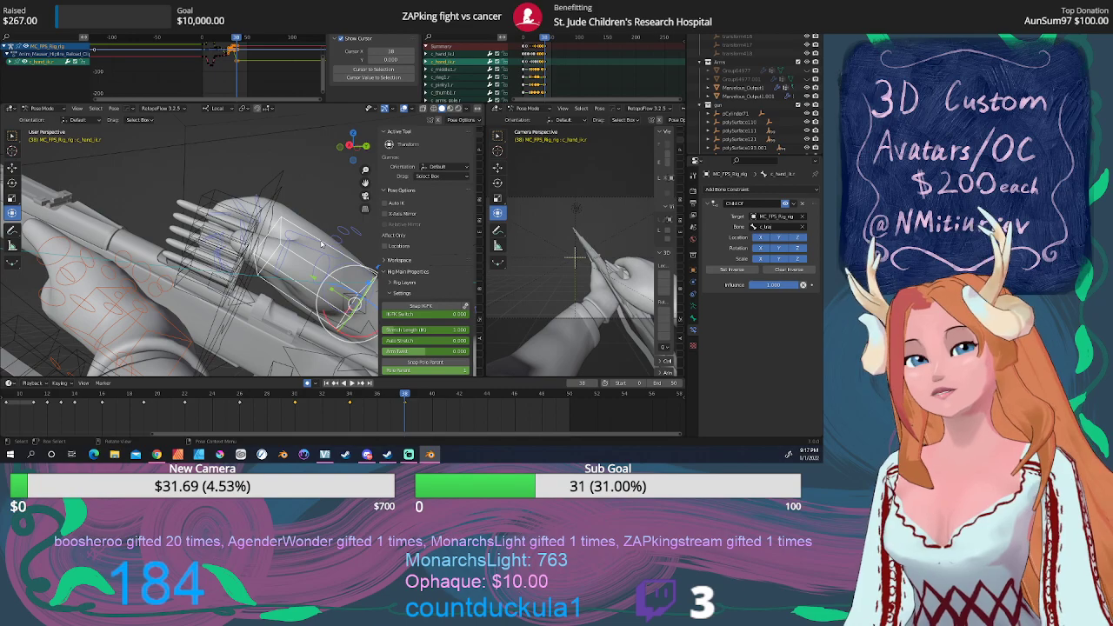
pyautogui.press('KP_3')
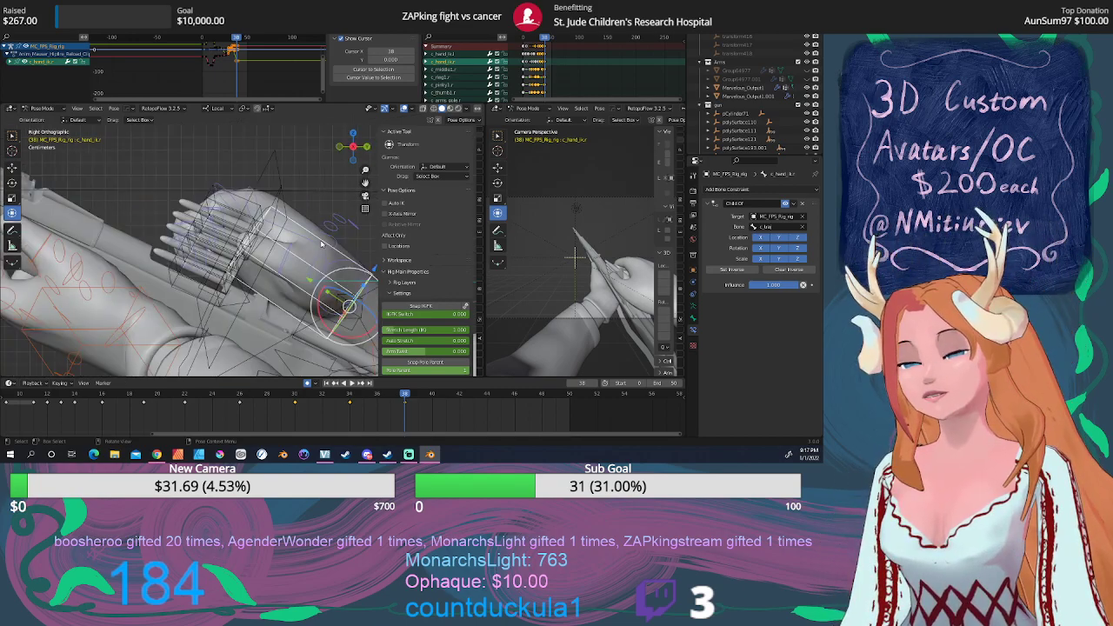
# Move the right hand IK control c_hand_ik.r by about 0.004 m at frame 38.
pyautogui.press('g')
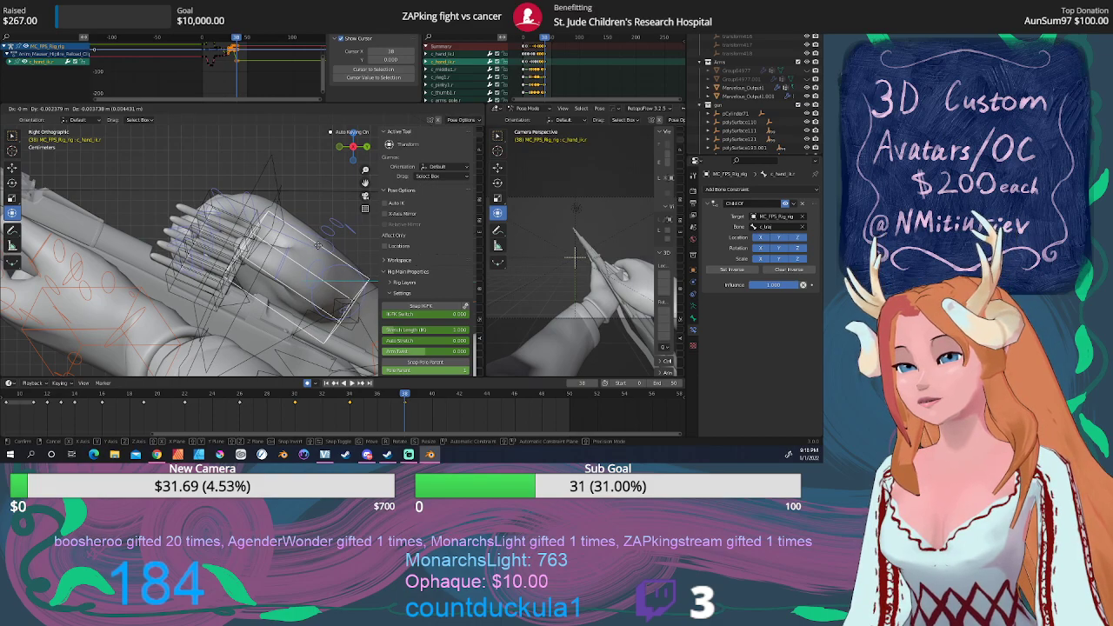
pyautogui.click(319, 245)
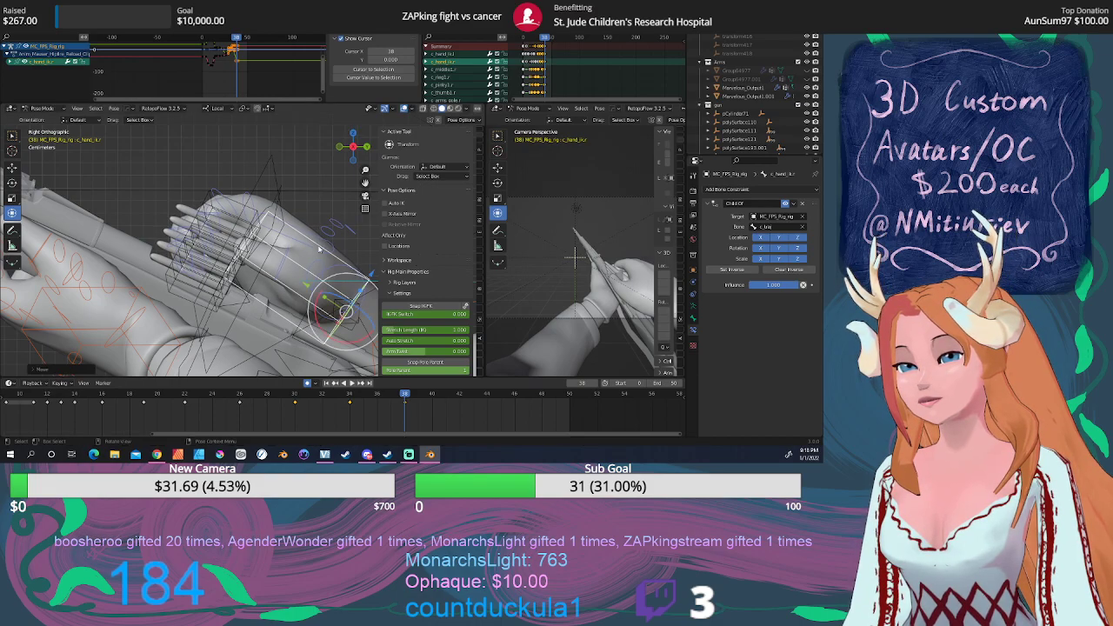
pyautogui.moveTo(319, 245); pyautogui.dragTo(281, 261, button='middle')
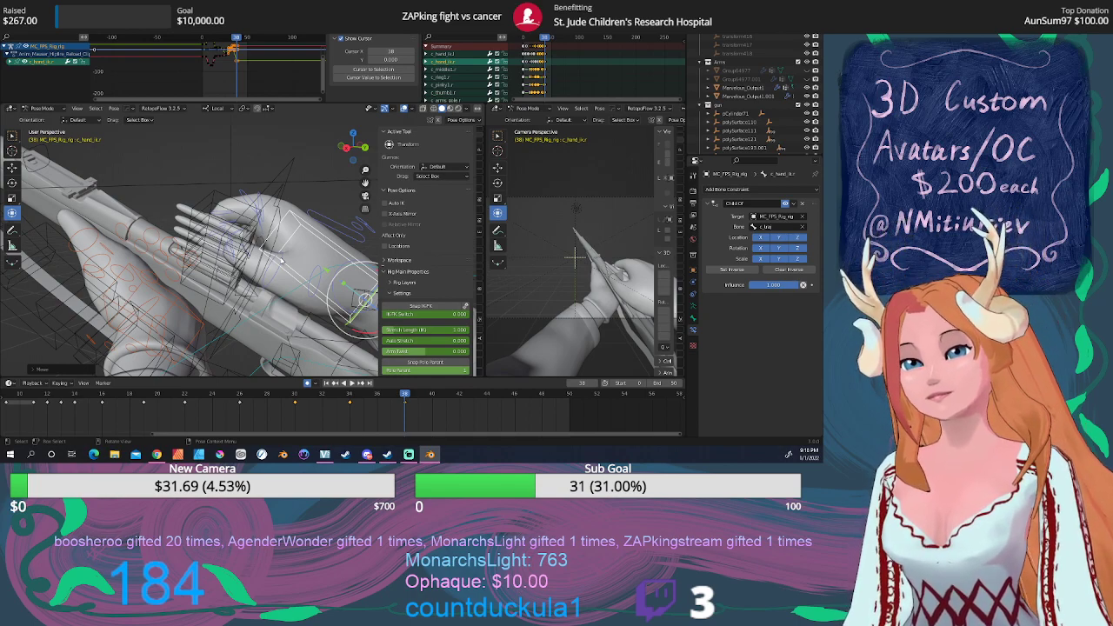
# Step the animation back from frame 38 to frame 30 to review the right hand's approach to the rifle.
pyautogui.click(383, 396)
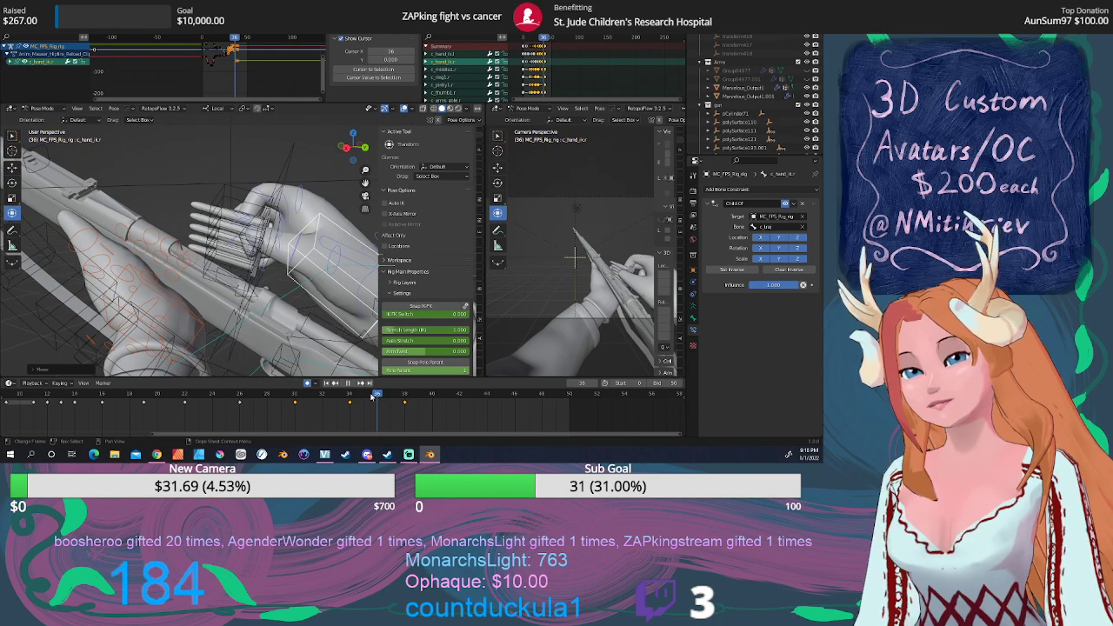
pyautogui.click(368, 396)
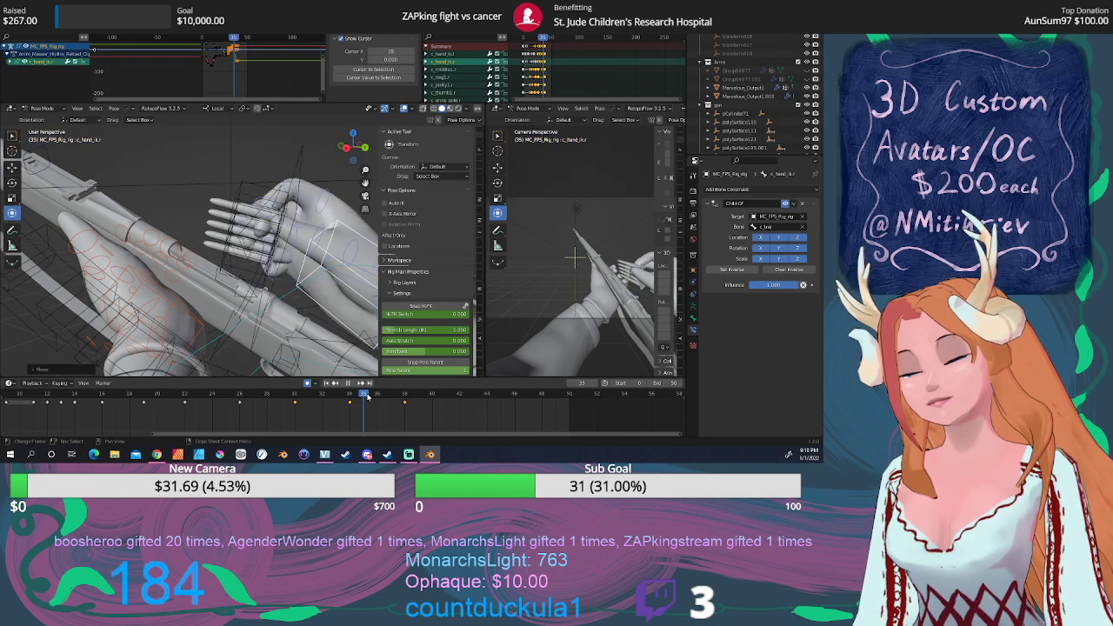
pyautogui.click(351, 395)
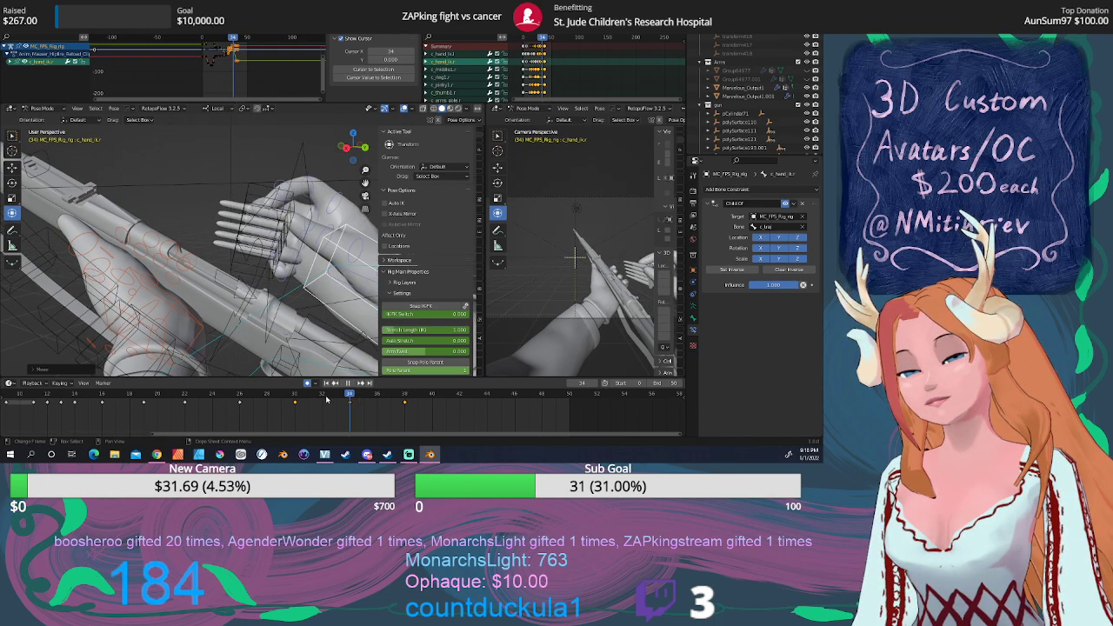
pyautogui.moveTo(327, 399); pyautogui.dragTo(286, 403)
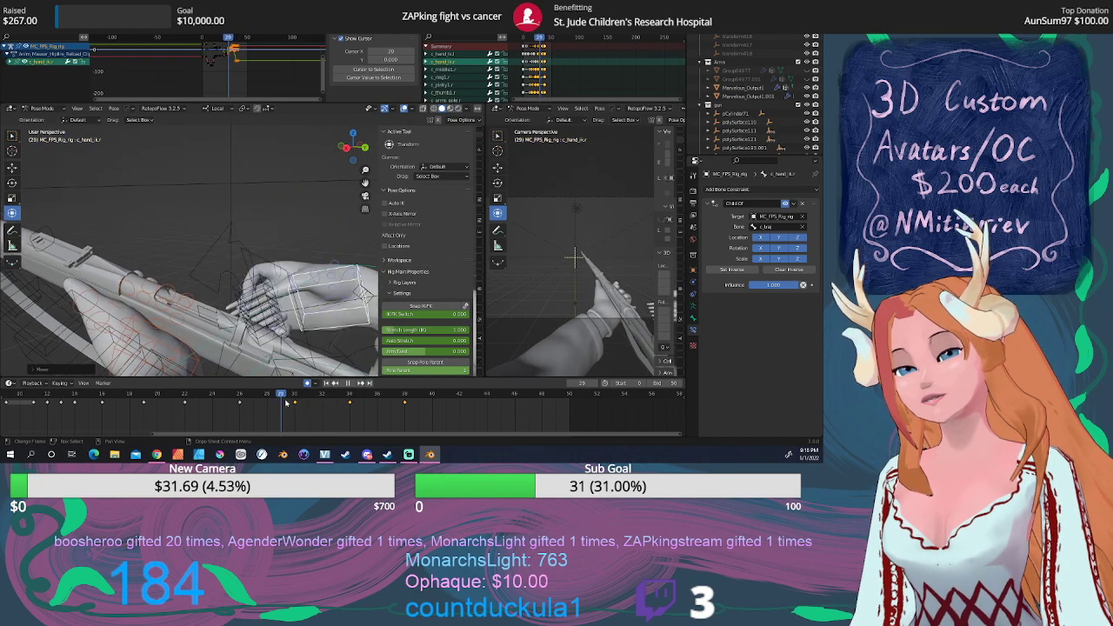
pyautogui.click(294, 403)
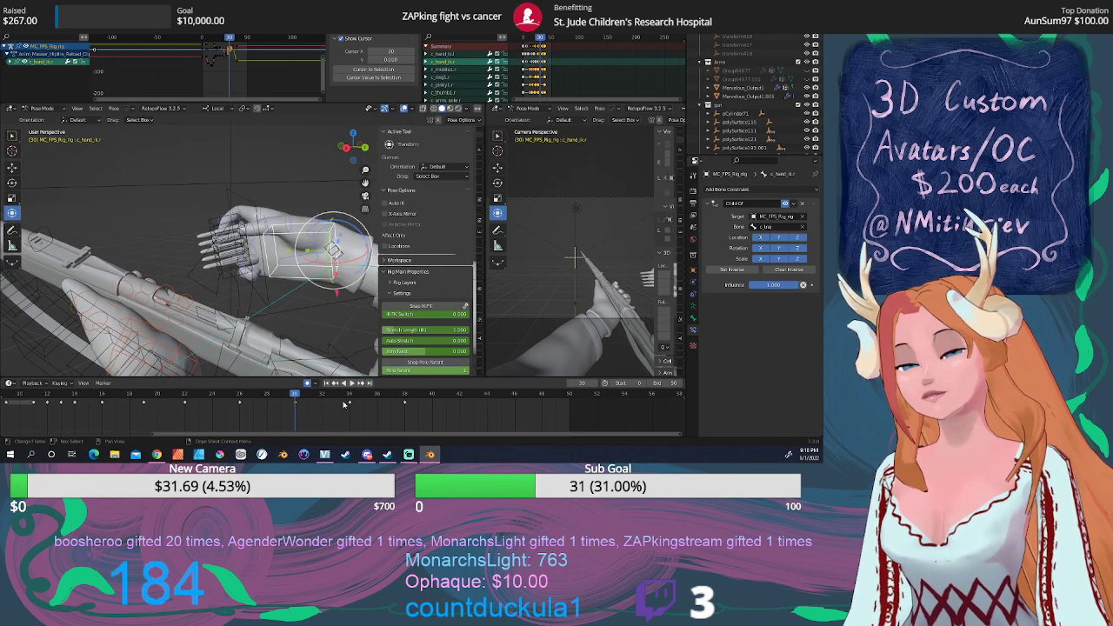
# Select BulletClipBase together with the right hand IK control at frame 30 to inspect their keyframes and pose.
pyautogui.click(256, 209)
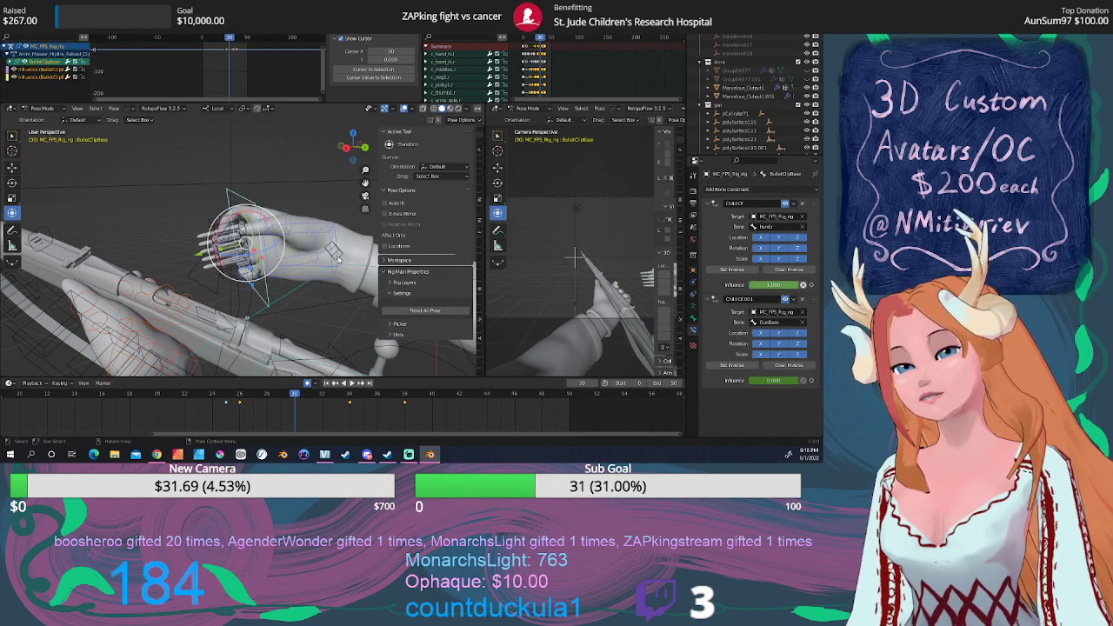
pyautogui.keyDown('shift'); pyautogui.click(334, 227); pyautogui.keyUp('shift')
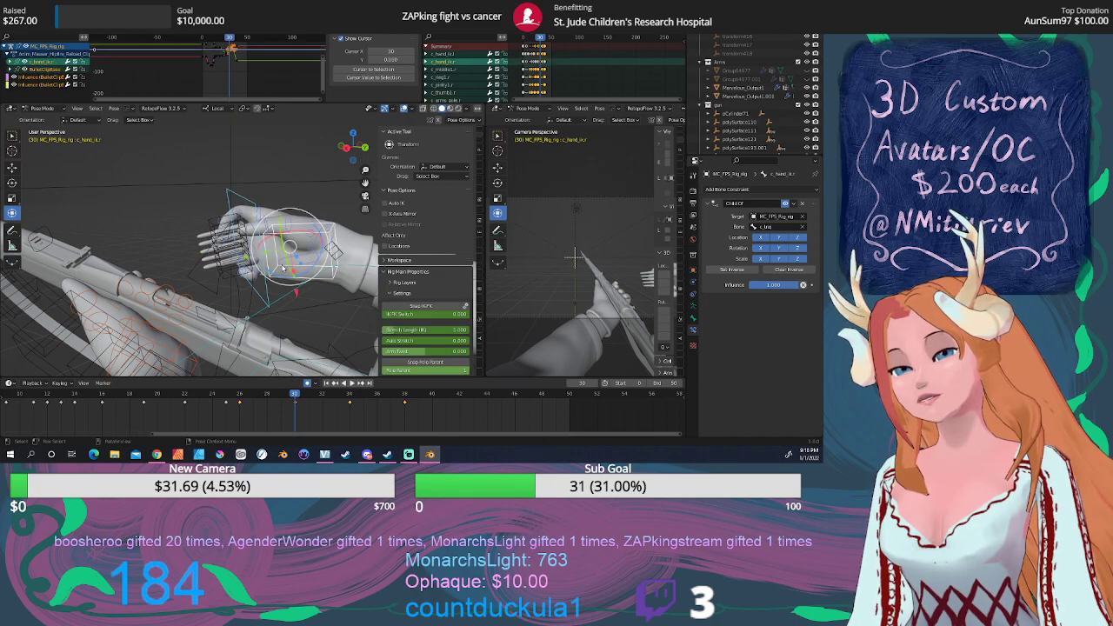
pyautogui.moveTo(181, 259); pyautogui.dragTo(246, 280, button='middle')
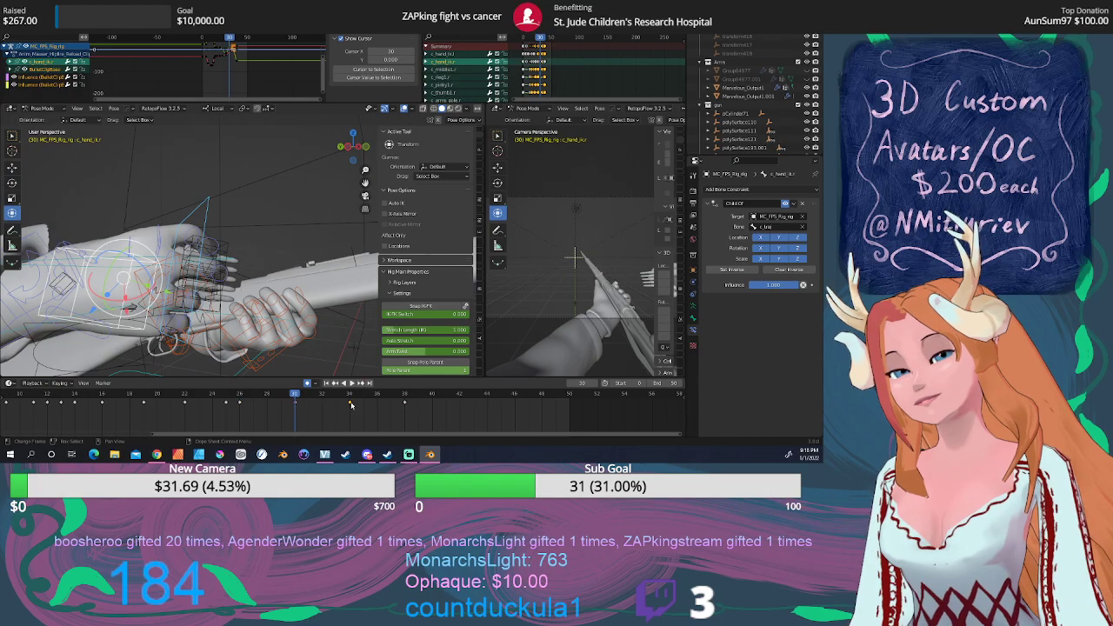
pyautogui.moveTo(218, 278); pyautogui.dragTo(108, 232, button='middle')
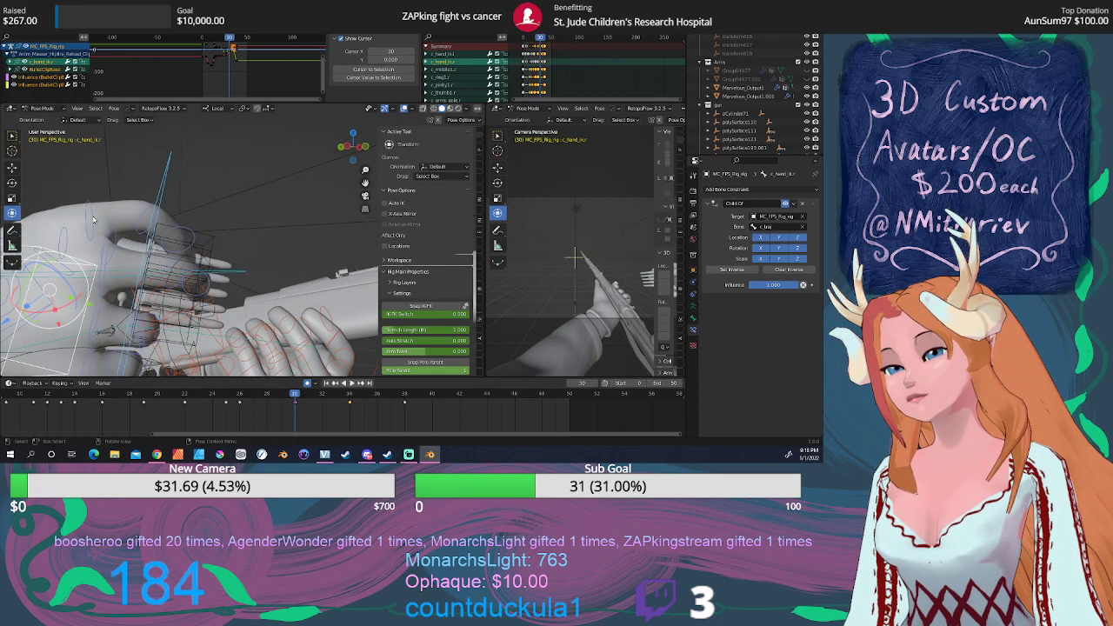
# Select the right index, middle and thumb finger controls together with BulletClipBase to inspect their keyframes.
pyautogui.click(93, 219)
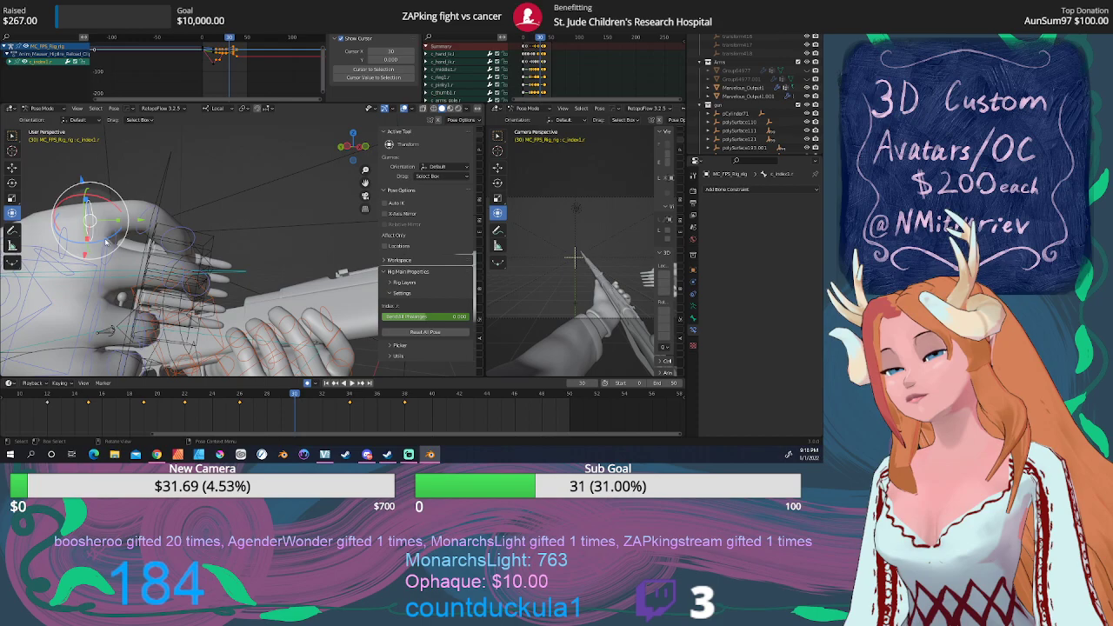
pyautogui.click(96, 283)
pyautogui.click(85, 306)
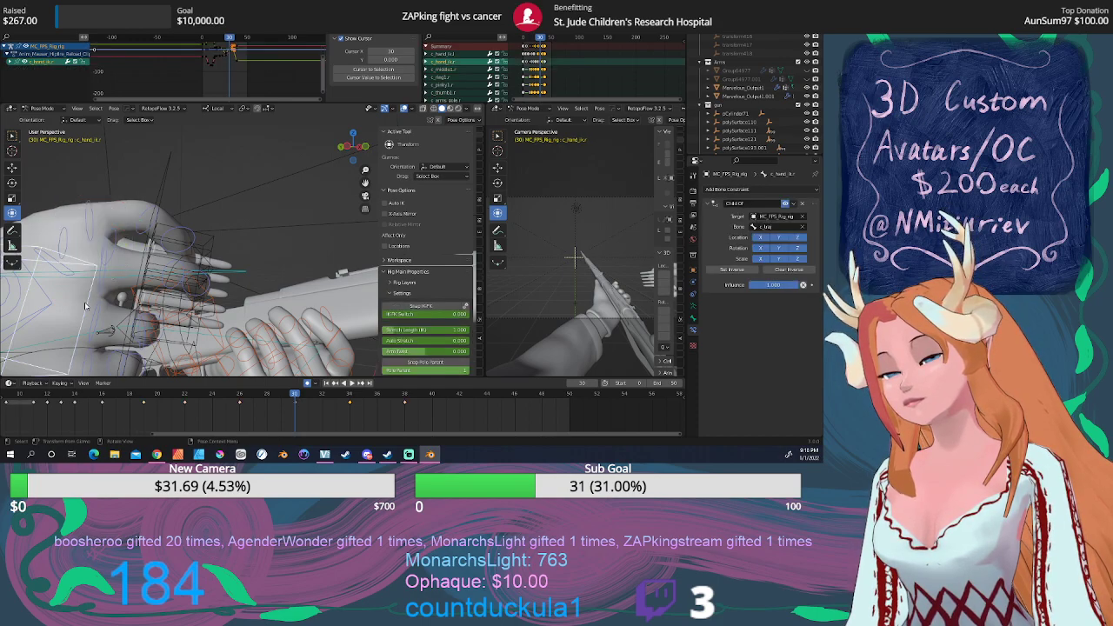
pyautogui.click(91, 220)
pyautogui.moveTo(148, 263); pyautogui.dragTo(294, 284, button='middle')
pyautogui.click(100, 257)
pyautogui.scroll(-4, 116, 261)
pyautogui.click(327, 339)
pyautogui.click(310, 224)
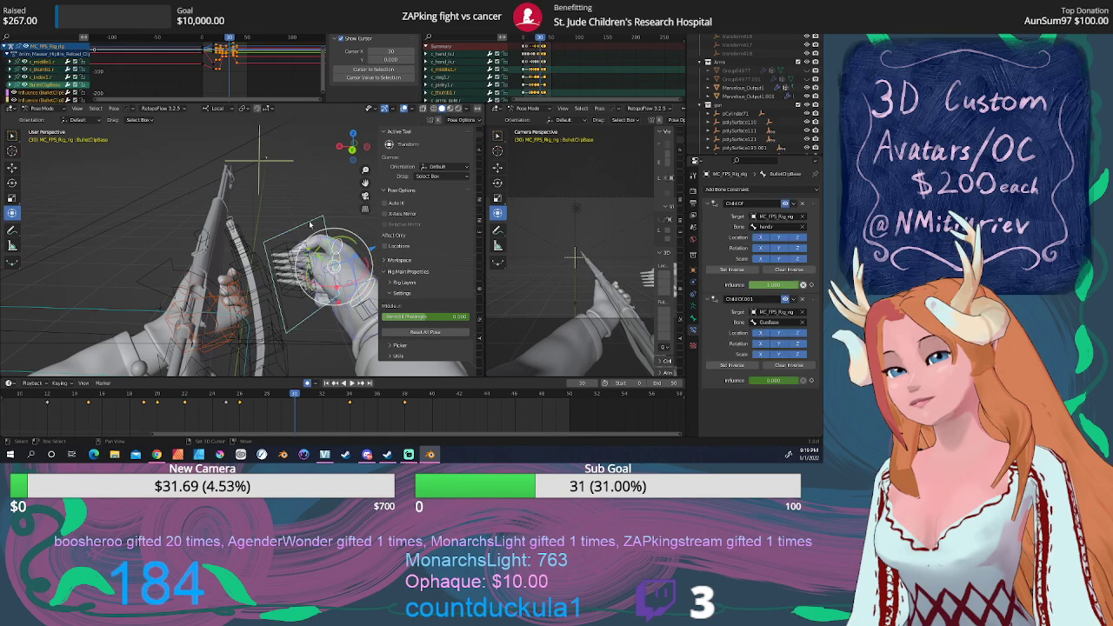
# Scrub between frames 27 and 34 to examine the right hand's motion in both the camera and perspective views.
pyautogui.press('space')
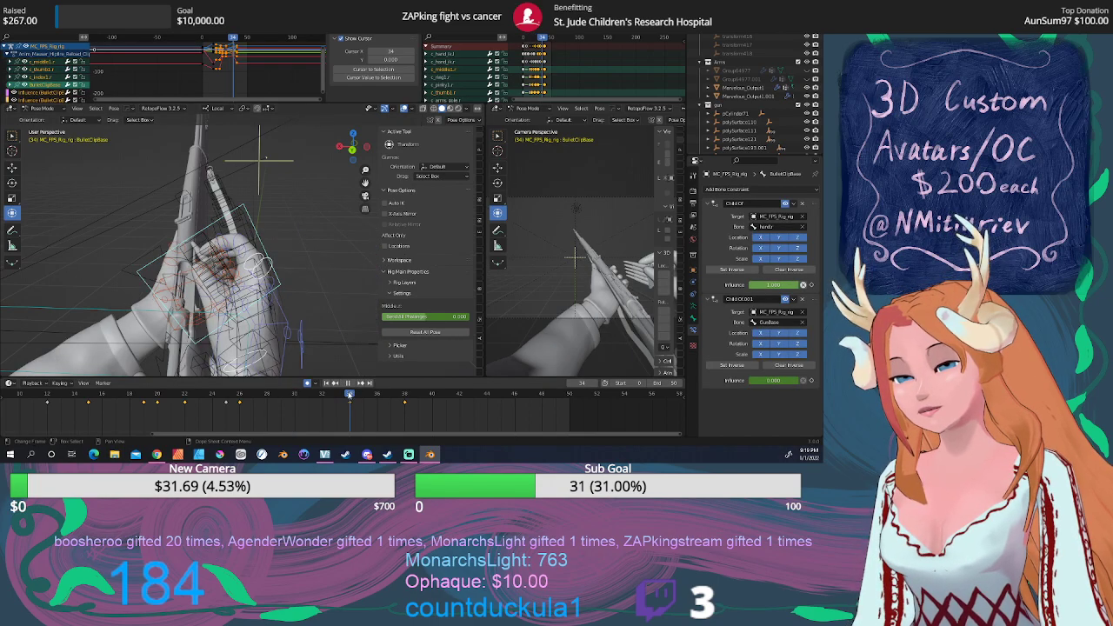
pyautogui.scroll(-2, 569, 253)
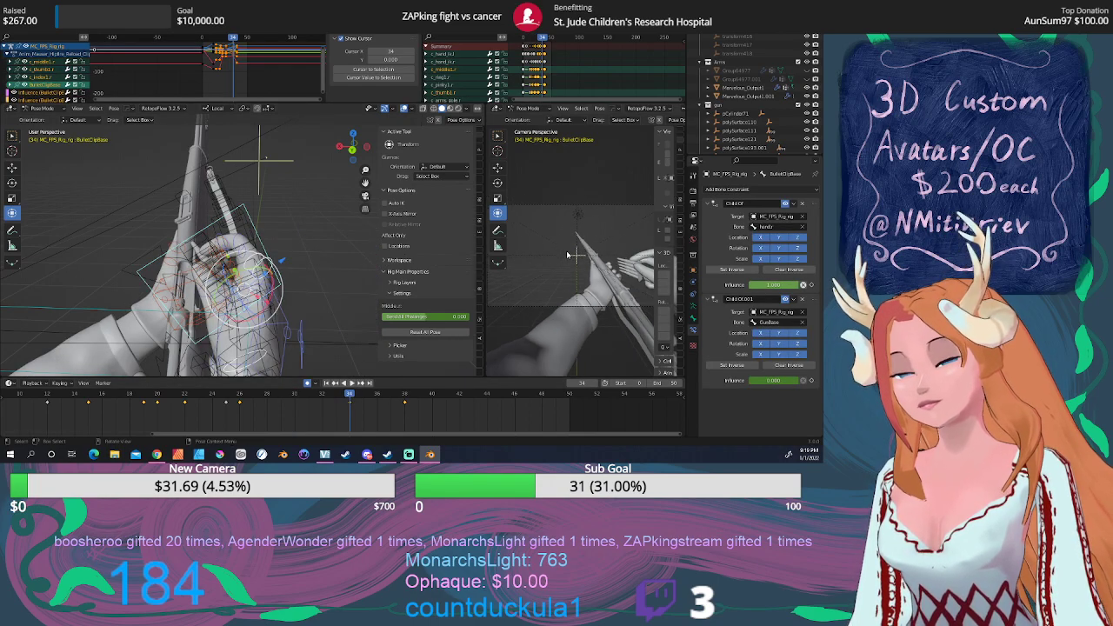
pyautogui.keyDown('shift'); pyautogui.moveTo(591, 259); pyautogui.dragTo(567, 265, button='middle'); pyautogui.keyUp('shift')
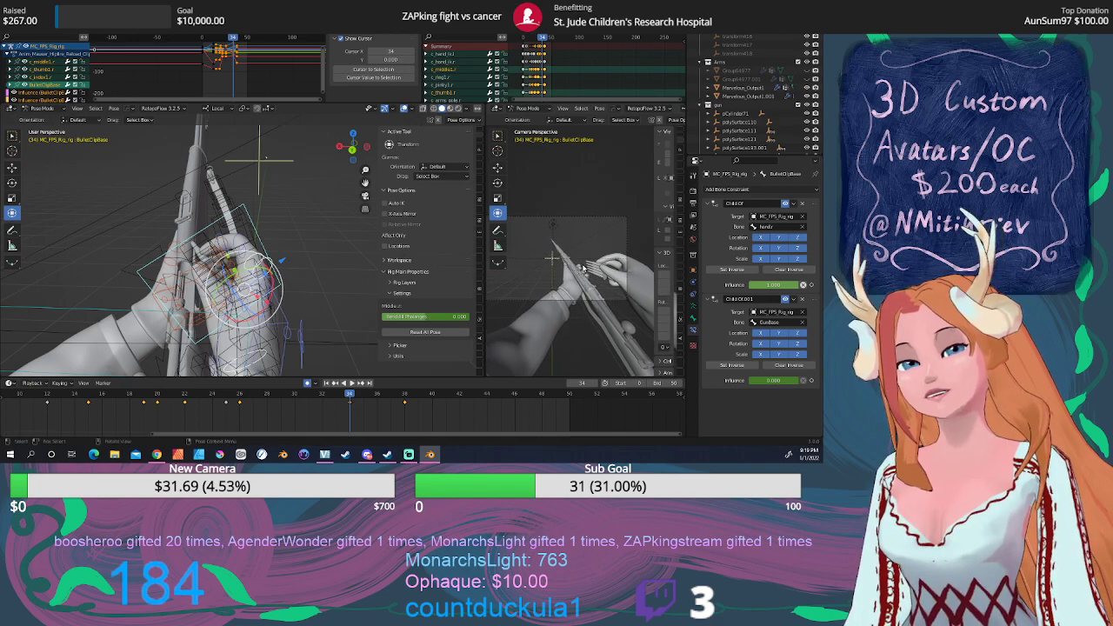
pyautogui.scroll(2, 586, 271)
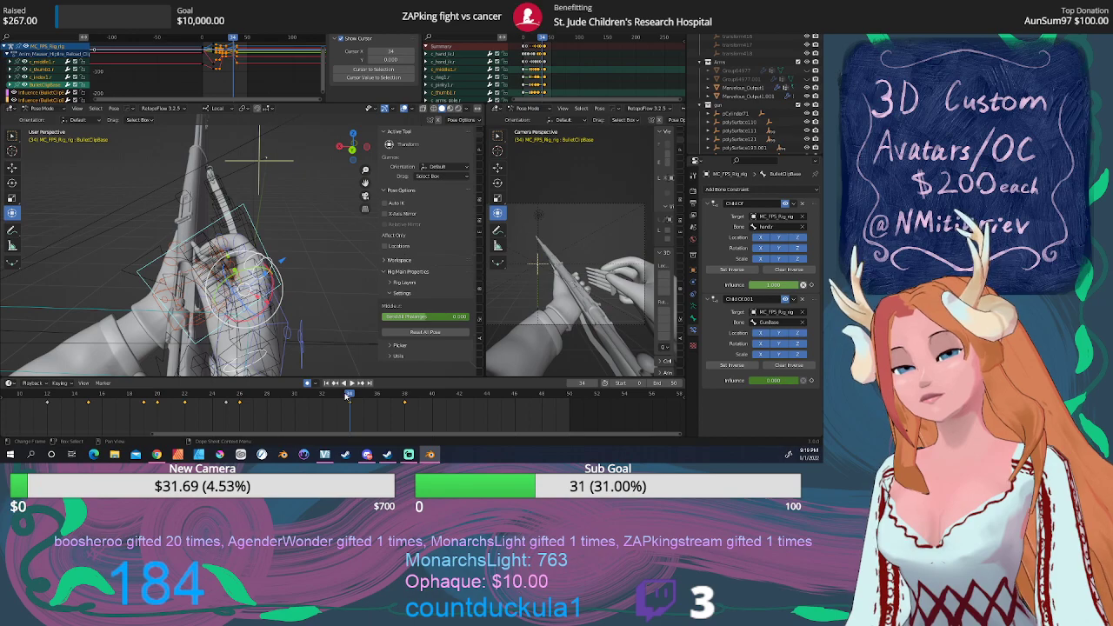
pyautogui.press('space')
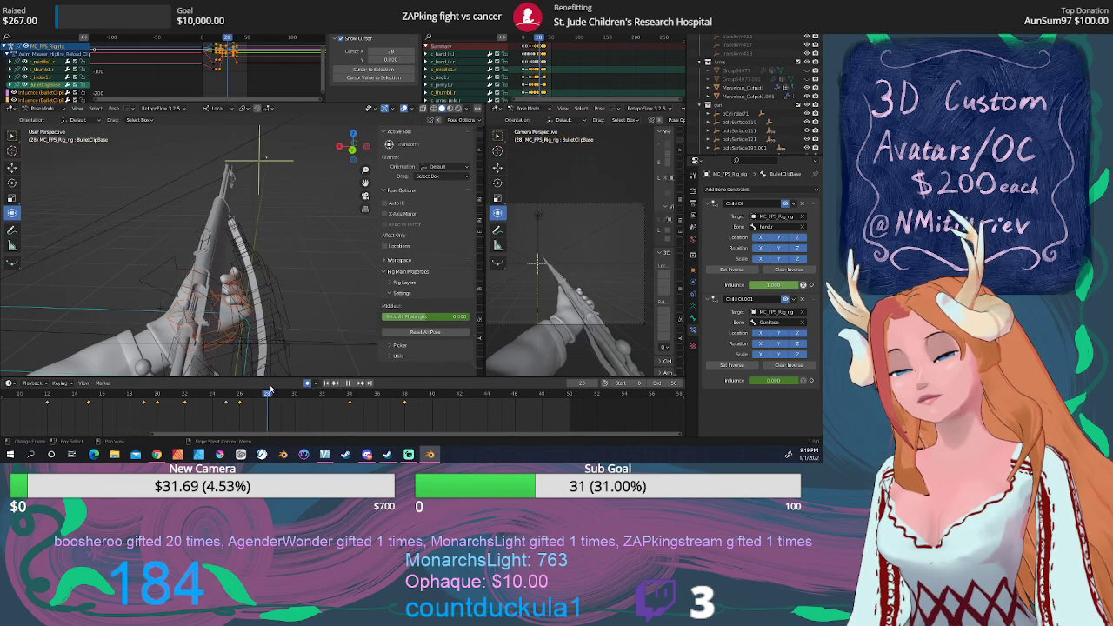
pyautogui.moveTo(270, 391); pyautogui.dragTo(349, 388)
pyautogui.moveTo(264, 301); pyautogui.dragTo(282, 285, button='middle')
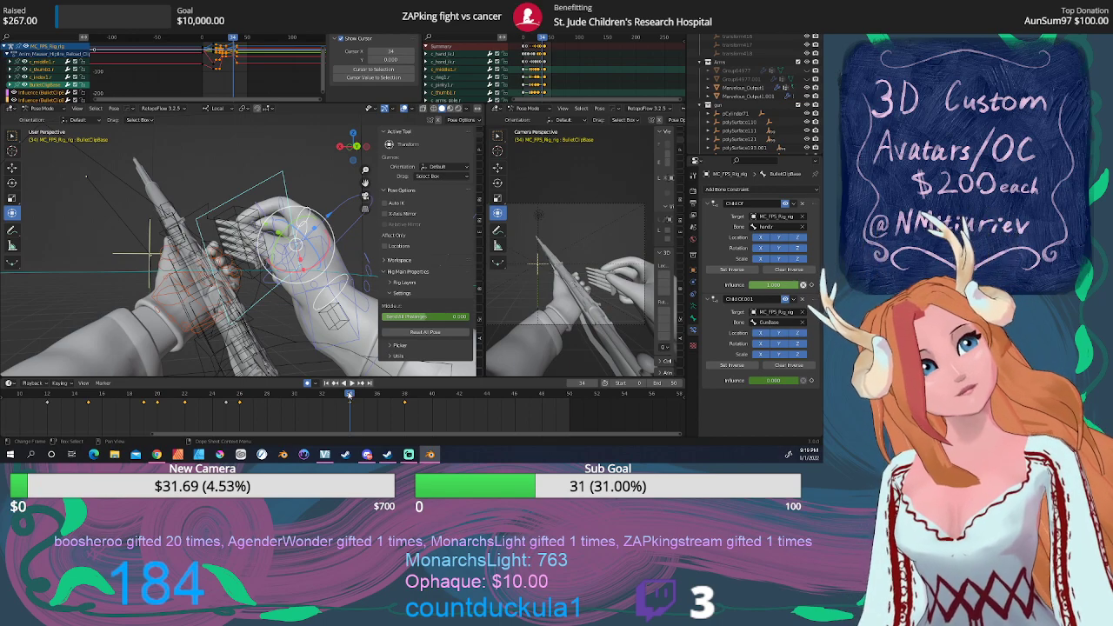
pyautogui.press('space')
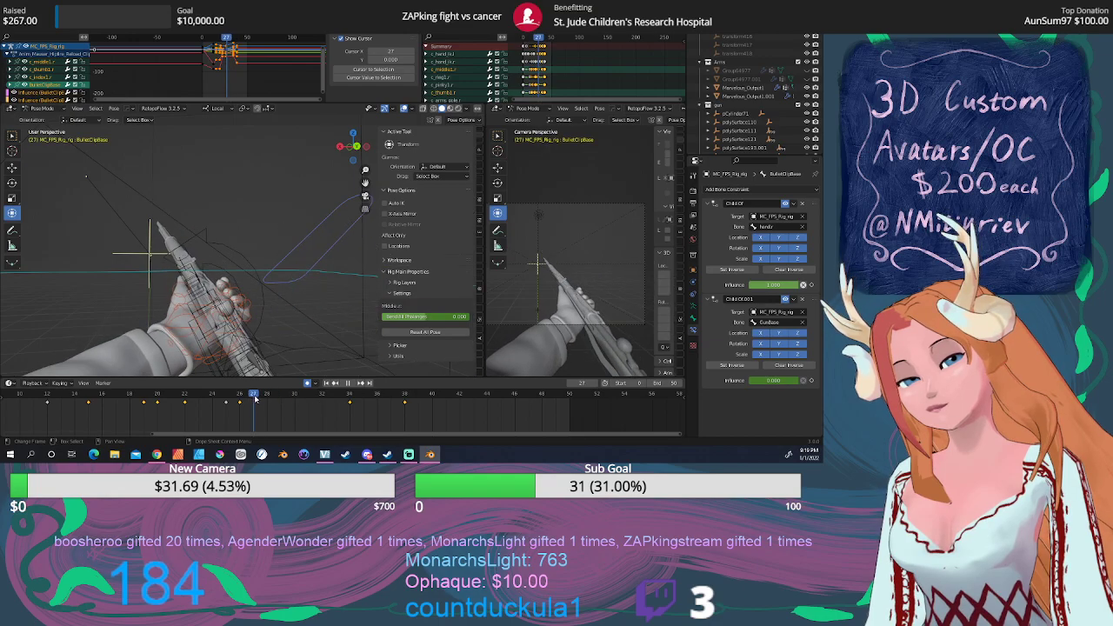
pyautogui.press('space')
pyautogui.click(292, 273)
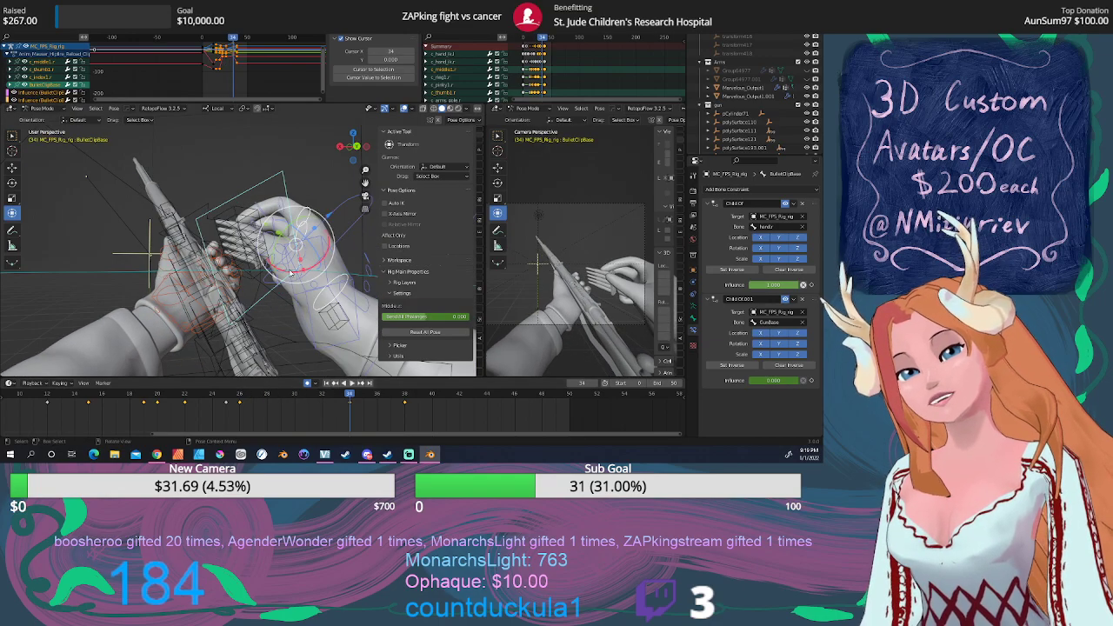
pyautogui.moveTo(299, 261); pyautogui.dragTo(284, 287, button='middle')
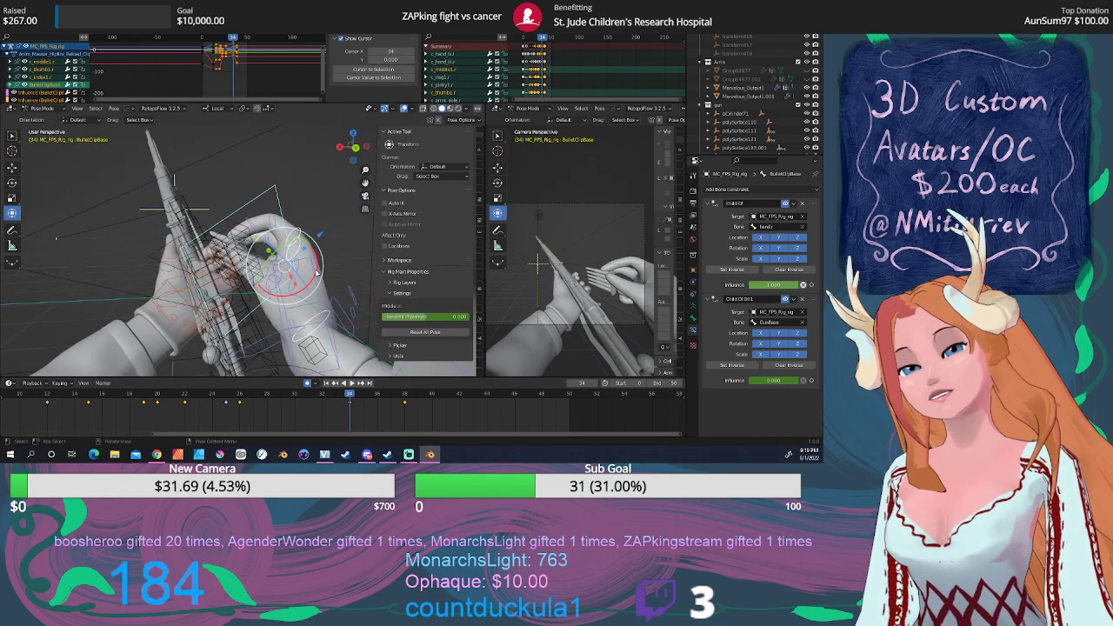
# Move the right hand IK control c_hand_ik.r lower and farther from the rifle at frame 30.
pyautogui.click(313, 348)
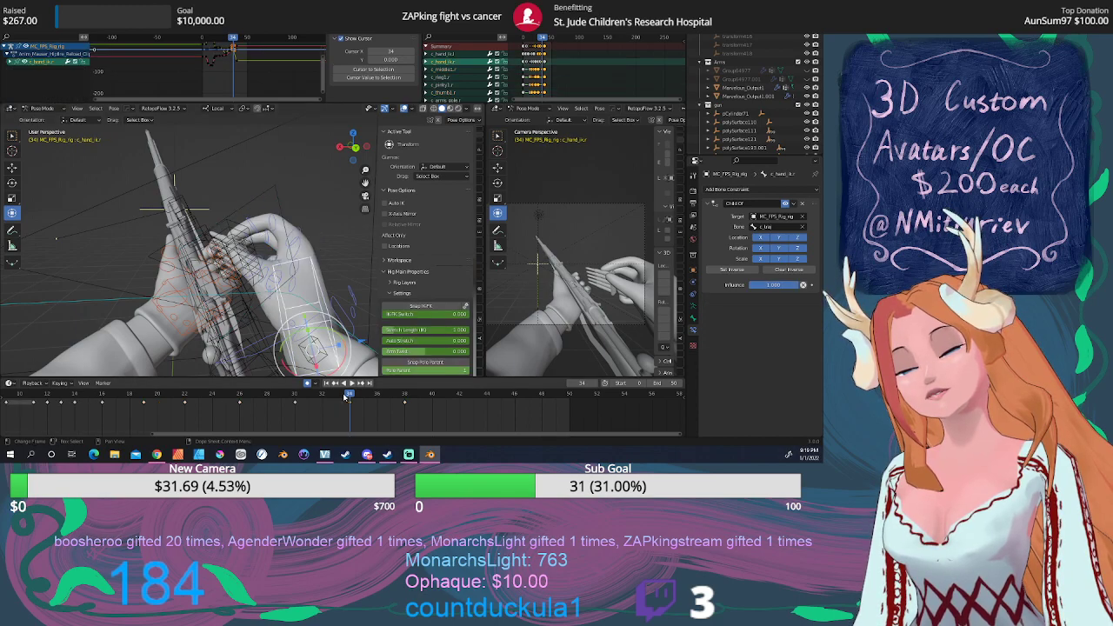
pyautogui.moveTo(344, 397); pyautogui.dragTo(295, 398)
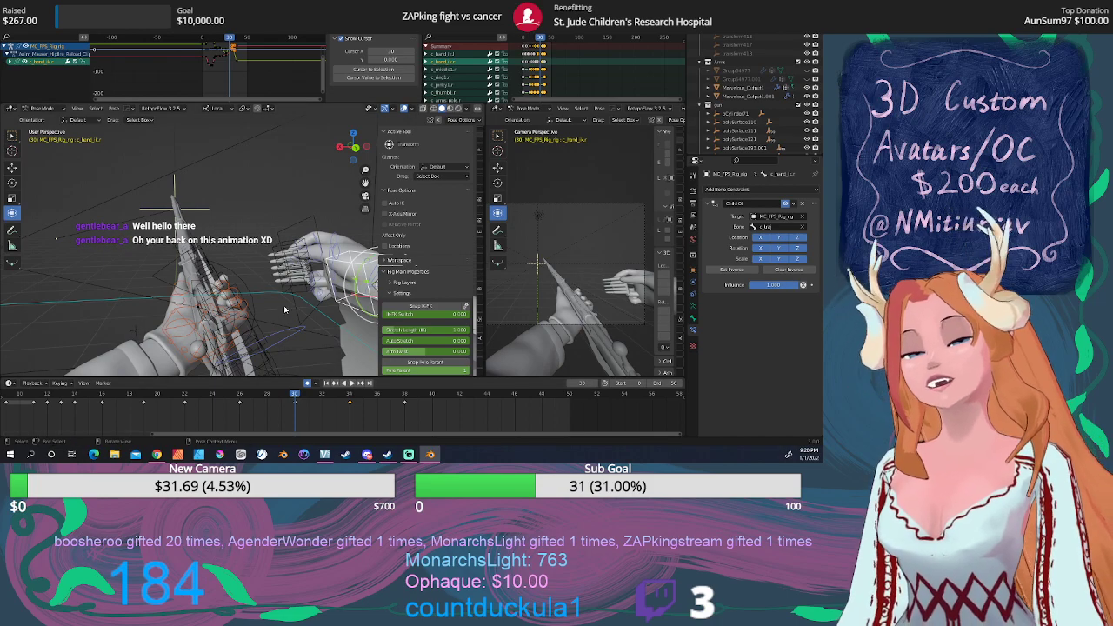
pyautogui.moveTo(284, 310); pyautogui.dragTo(295, 337, button='middle')
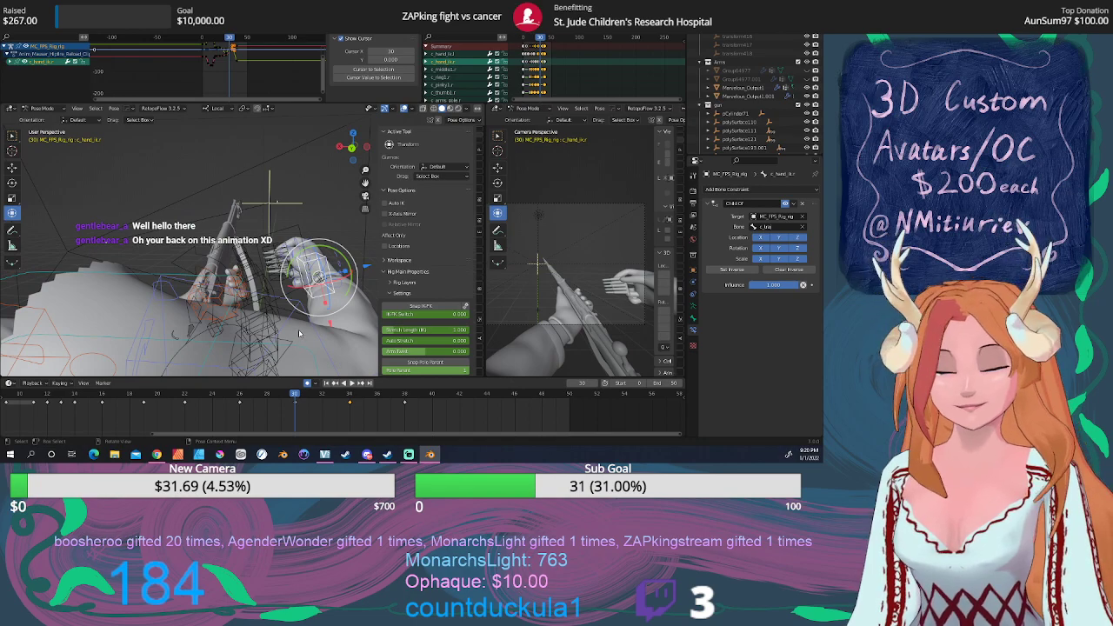
pyautogui.press('g')
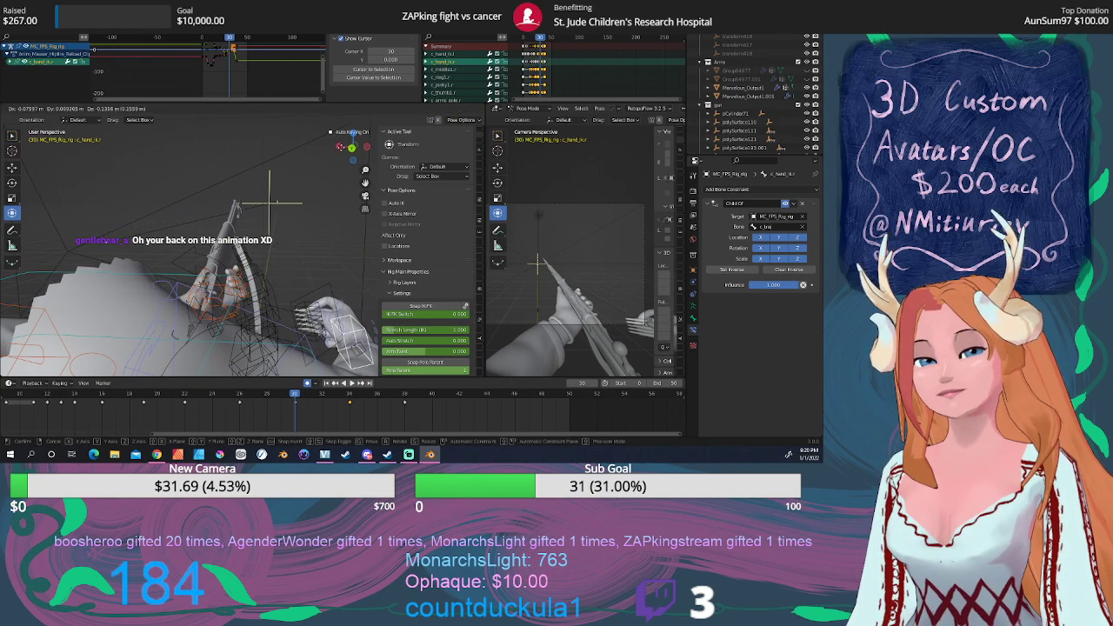
pyautogui.click(289, 196)
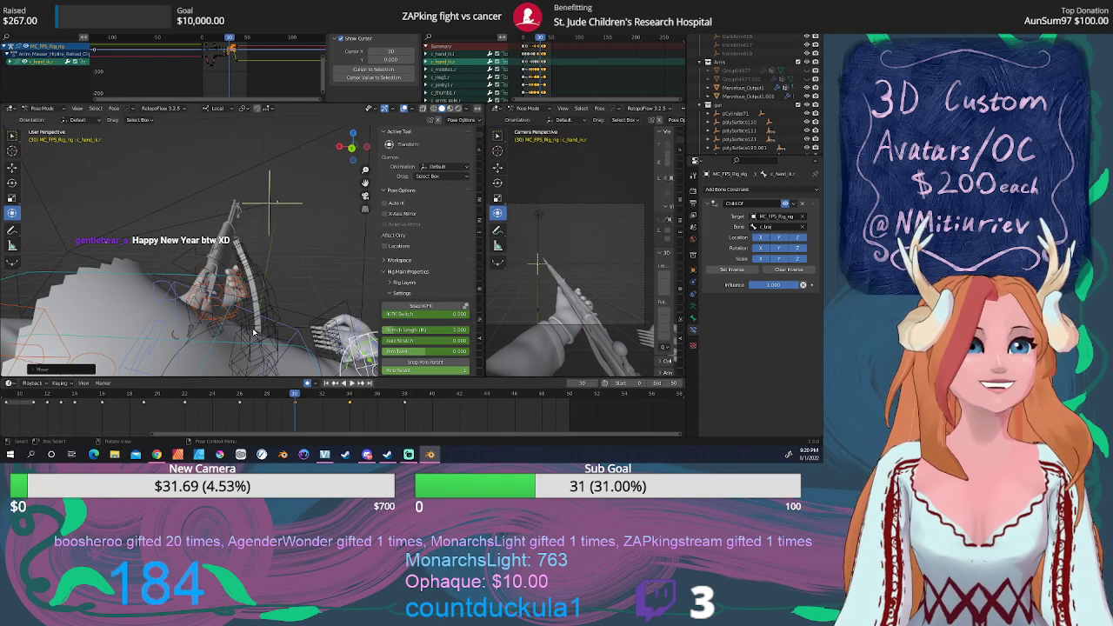
# Play the reload animation from an earlier frame and check the right hand's revised motion from the side.
pyautogui.moveTo(287, 395); pyautogui.dragTo(120, 398)
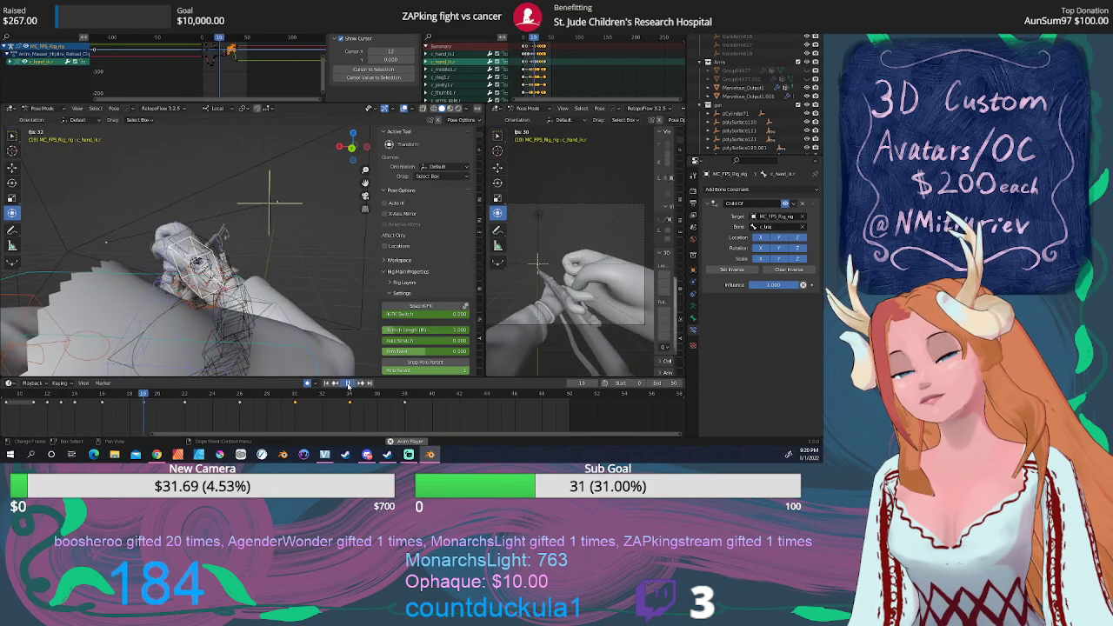
pyautogui.click(351, 385)
pyautogui.moveTo(193, 294); pyautogui.dragTo(256, 294, button='middle')
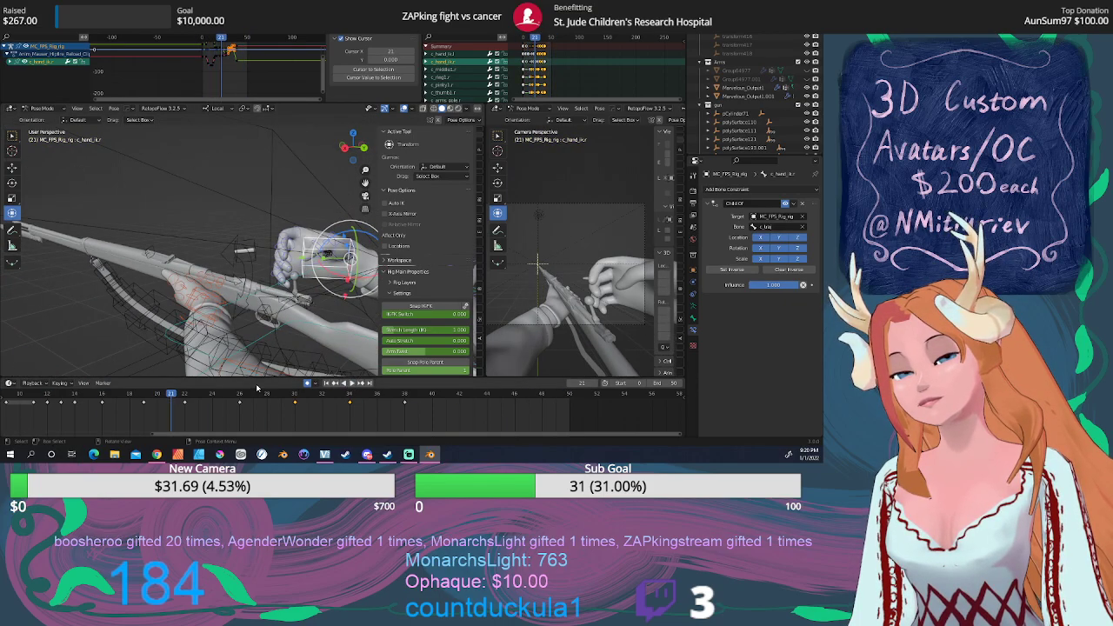
pyautogui.click(347, 383)
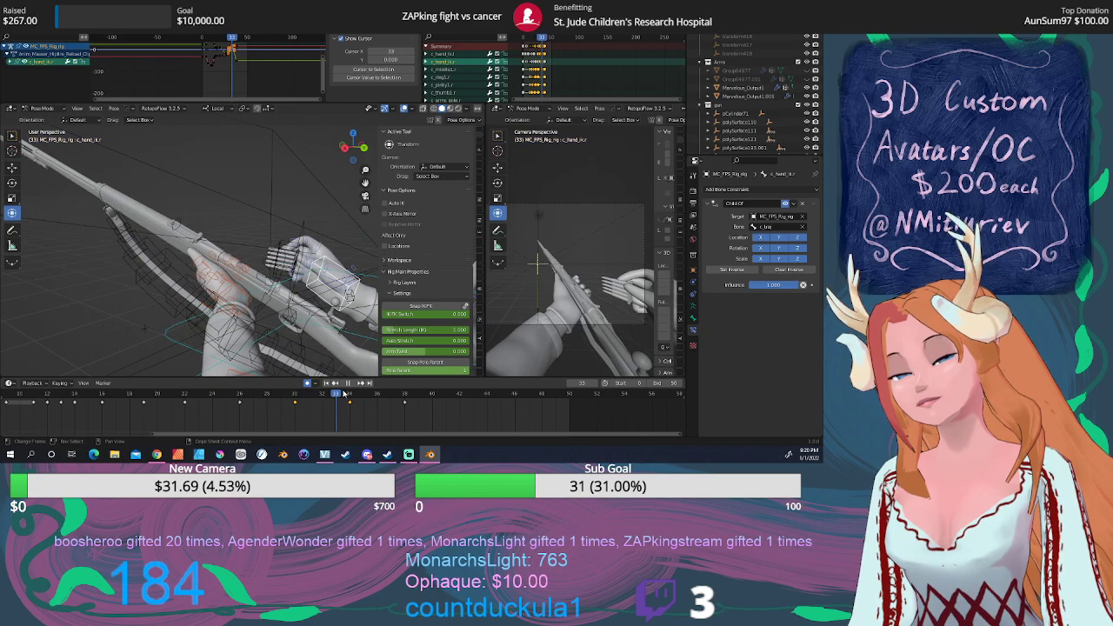
# Delete the right hand IK control's keyframe at frame 34 and return to frame 18.
pyautogui.click(347, 383)
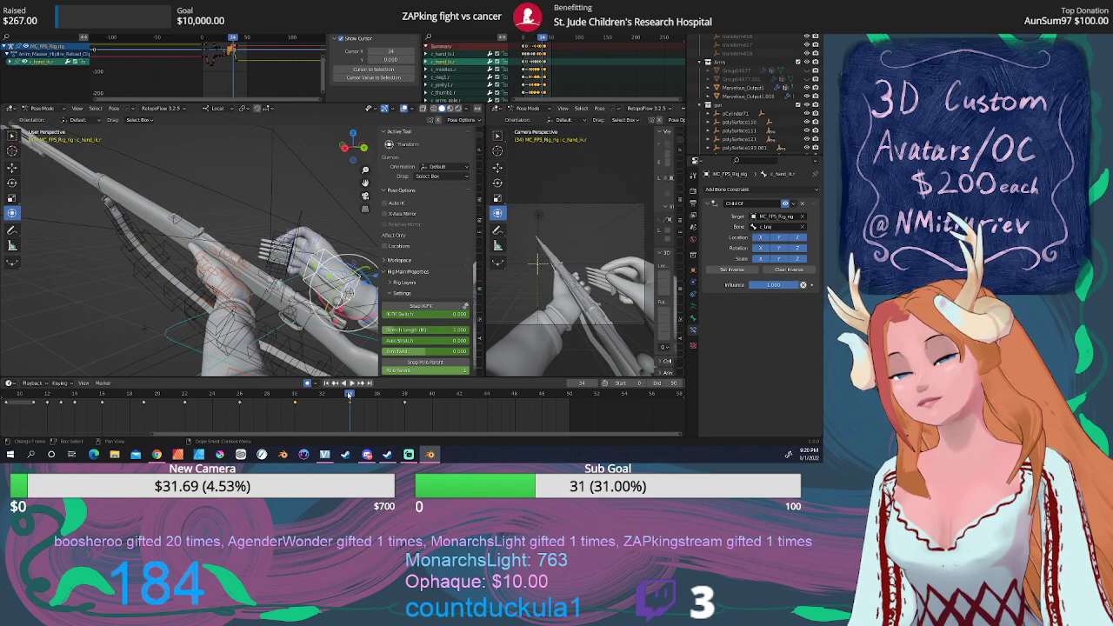
pyautogui.press('x')
pyautogui.click(351, 407)
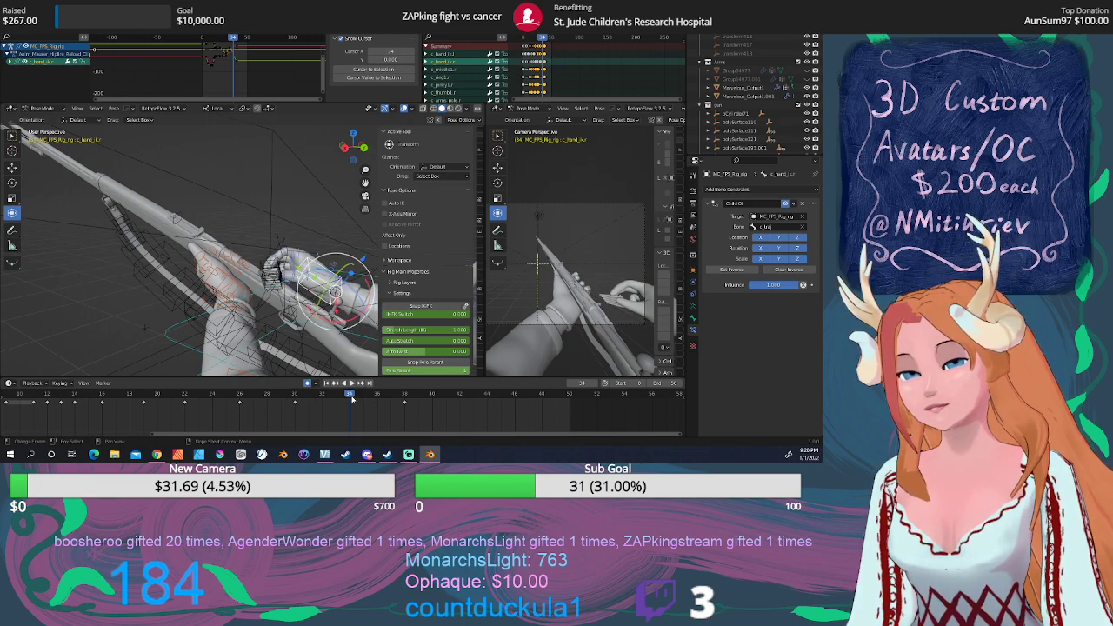
pyautogui.moveTo(352, 396); pyautogui.dragTo(129, 395)
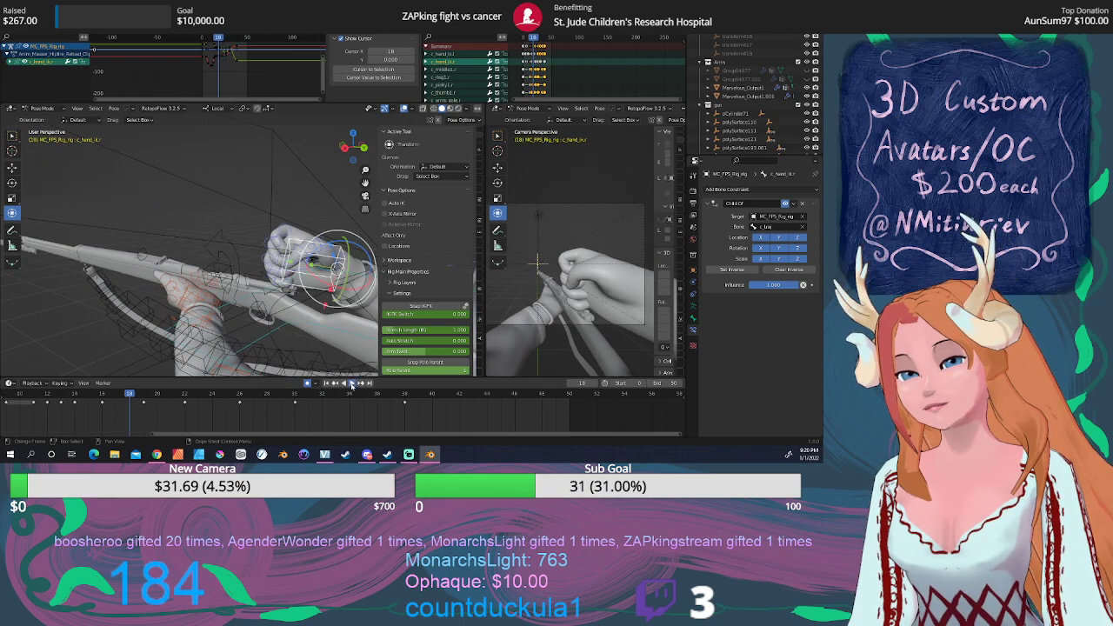
# Play the reload animation from frame 18 and check the right hand's motion without the frame 34 keyframe.
pyautogui.click(348, 383)
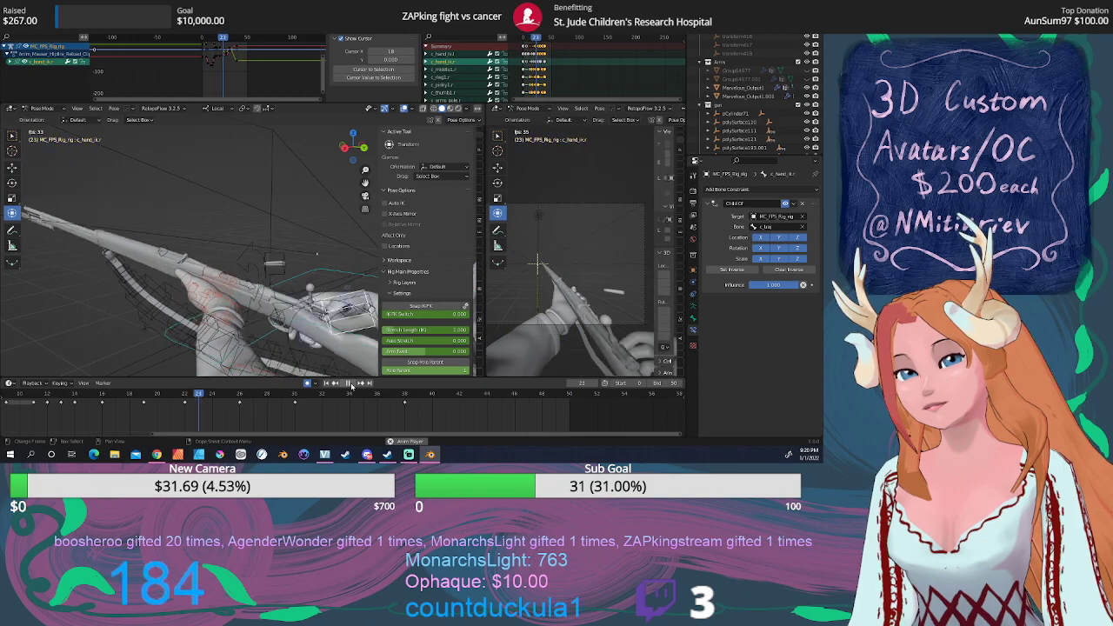
pyautogui.click(349, 384)
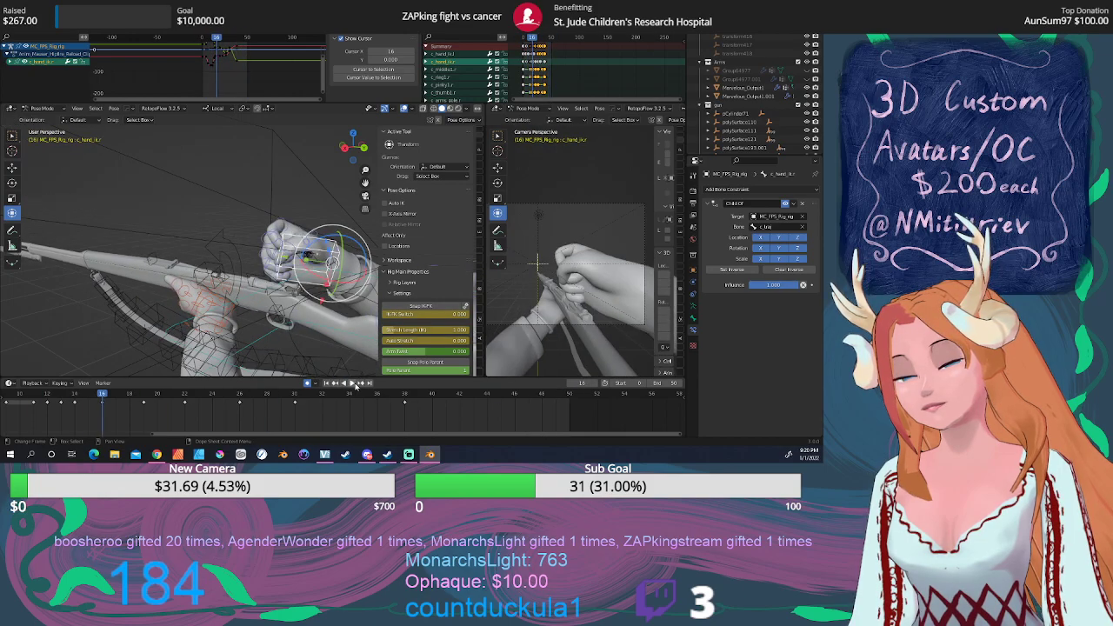
pyautogui.click(362, 383)
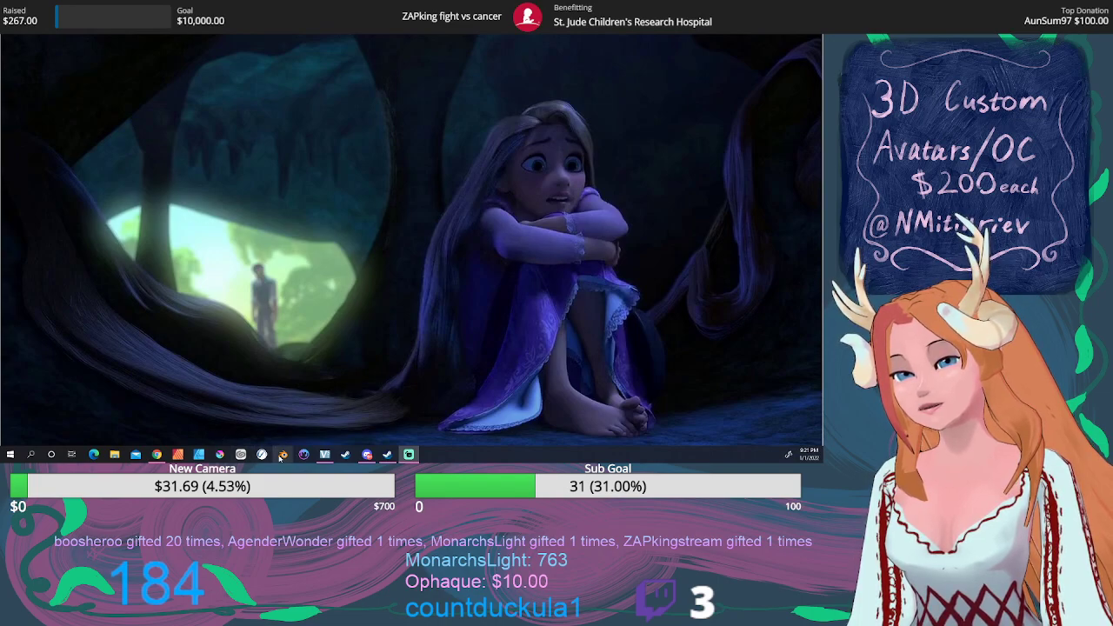
# Relaunch Blender and reopen the rifle reload animation scene.
pyautogui.click(283, 454)
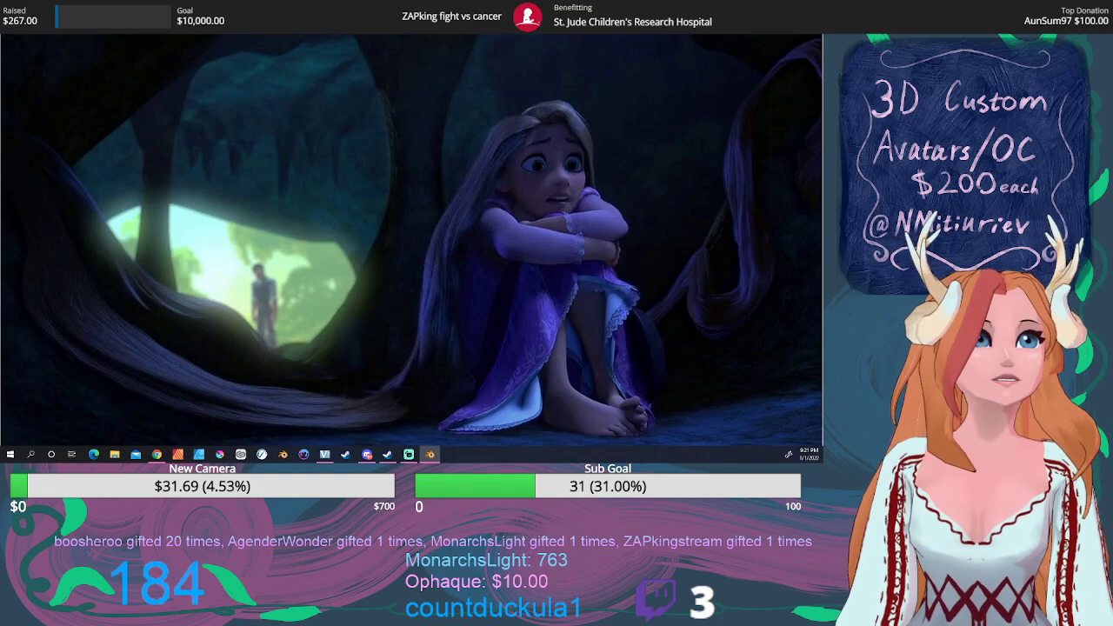
pyautogui.moveTo(821, 89); pyautogui.dragTo(276, 34)
pyautogui.press('space')
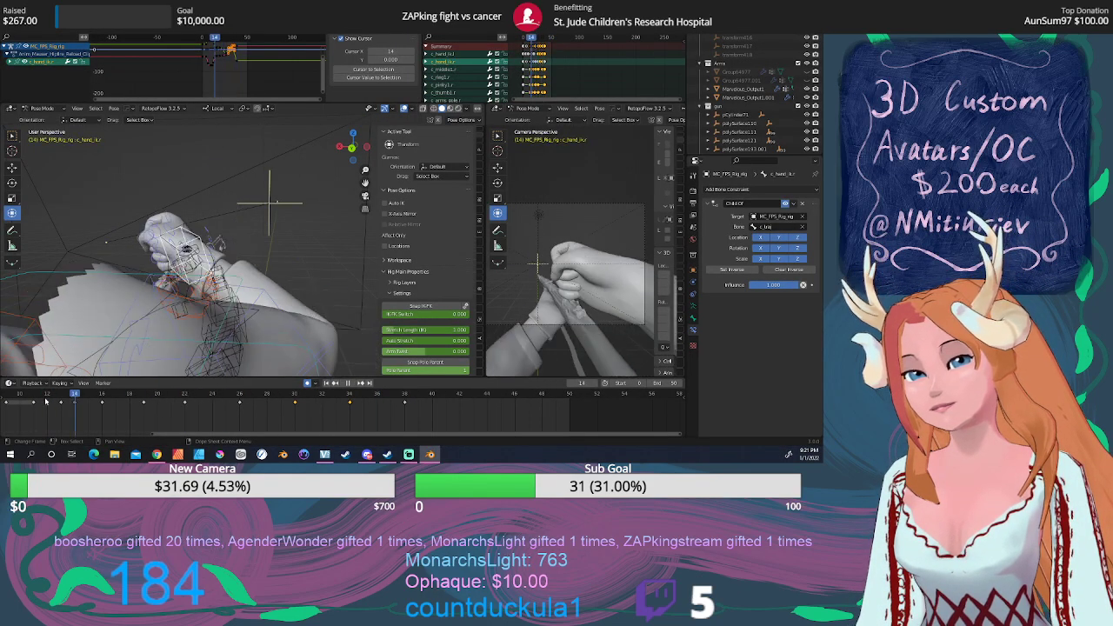
# Widen the camera viewport beside the perspective view and save the scene file.
pyautogui.moveTo(484, 310); pyautogui.dragTo(345, 309)
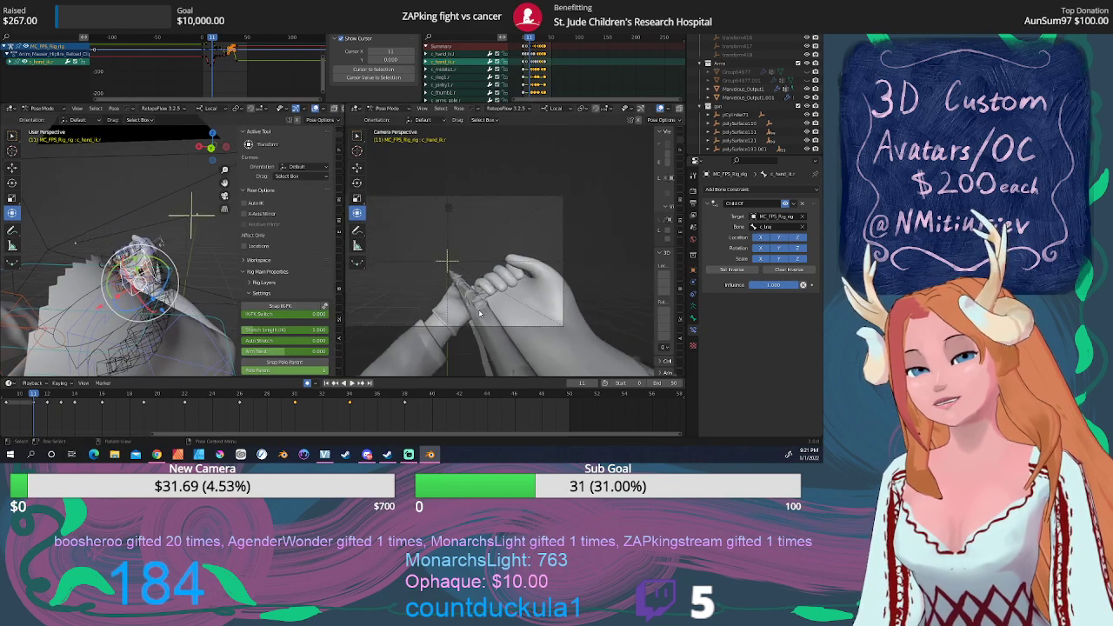
pyautogui.click(19, 15)
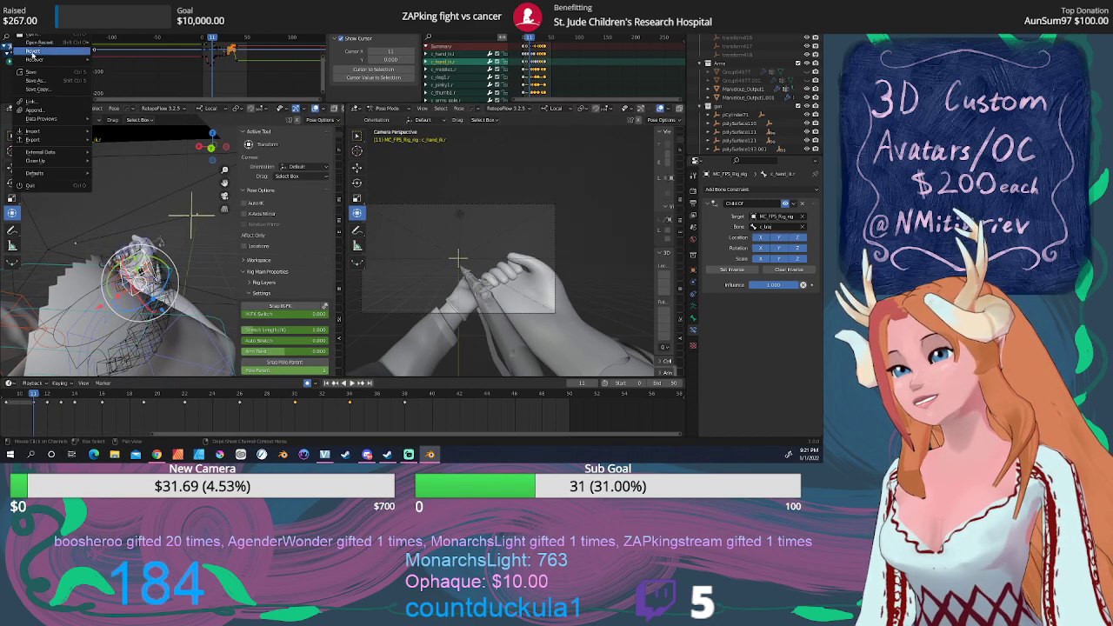
pyautogui.click(35, 73)
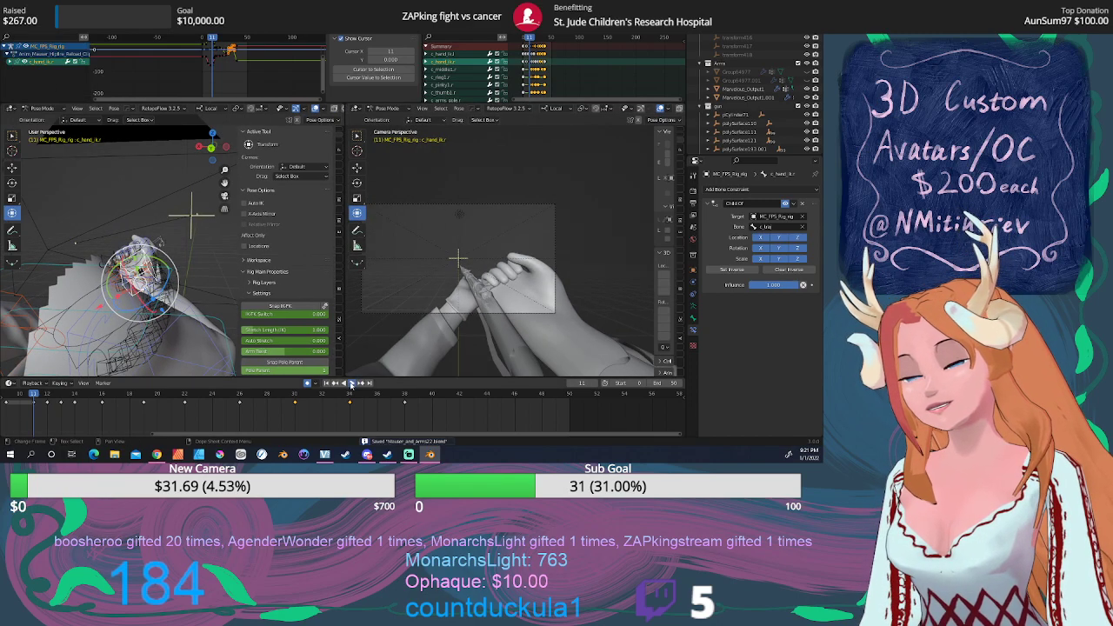
# Play the reload animation and inspect the right hand's pose around frame 34.
pyautogui.click(351, 384)
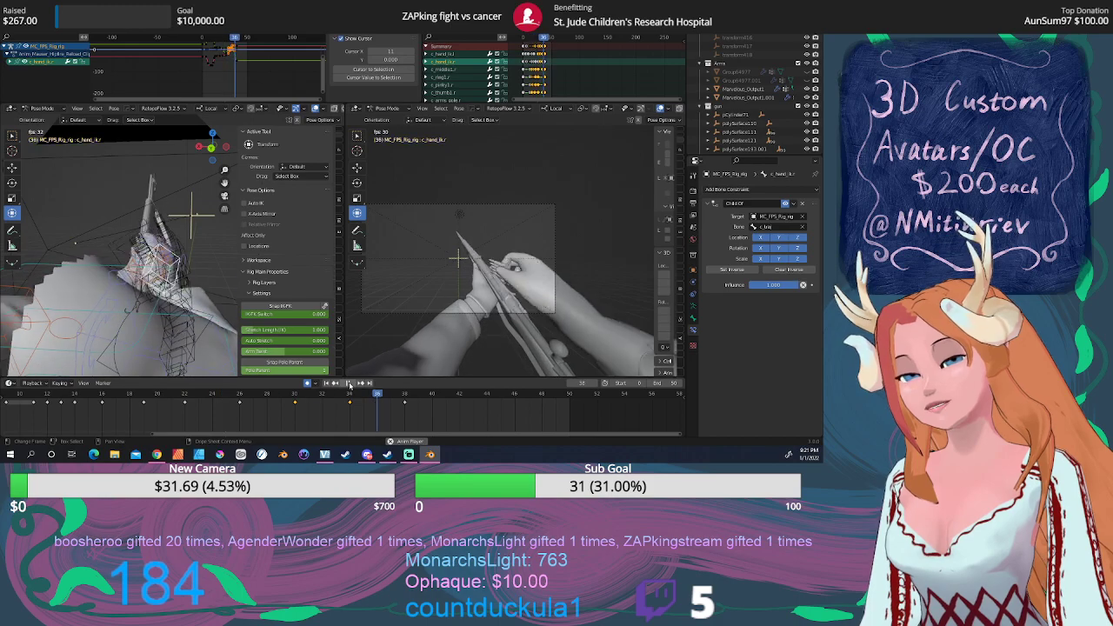
pyautogui.click(349, 383)
pyautogui.moveTo(322, 397); pyautogui.dragTo(351, 395)
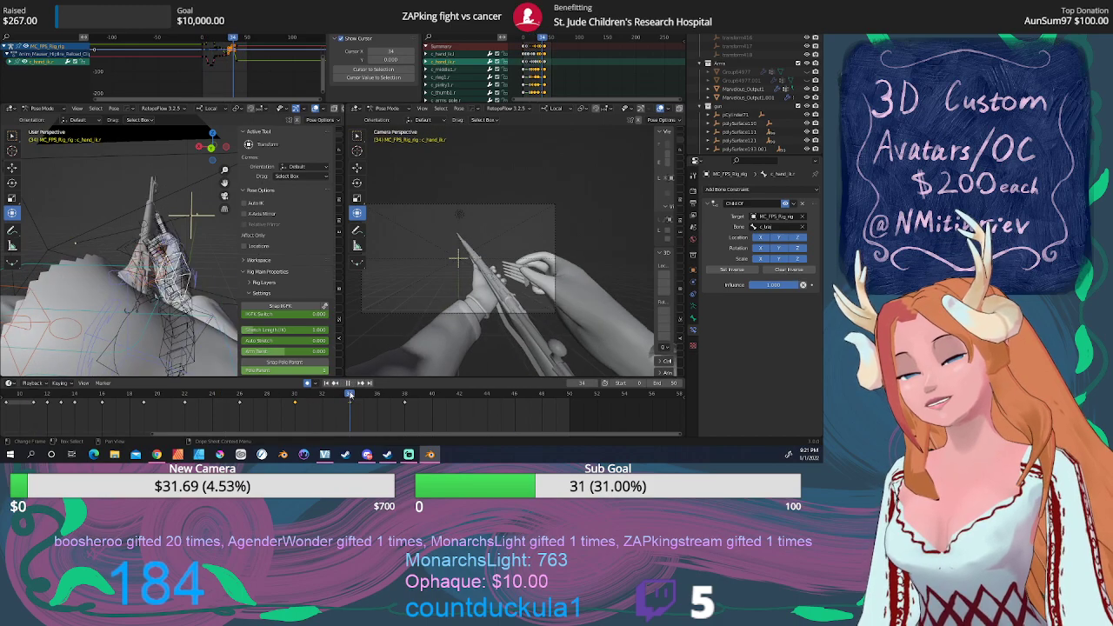
pyautogui.press('space')
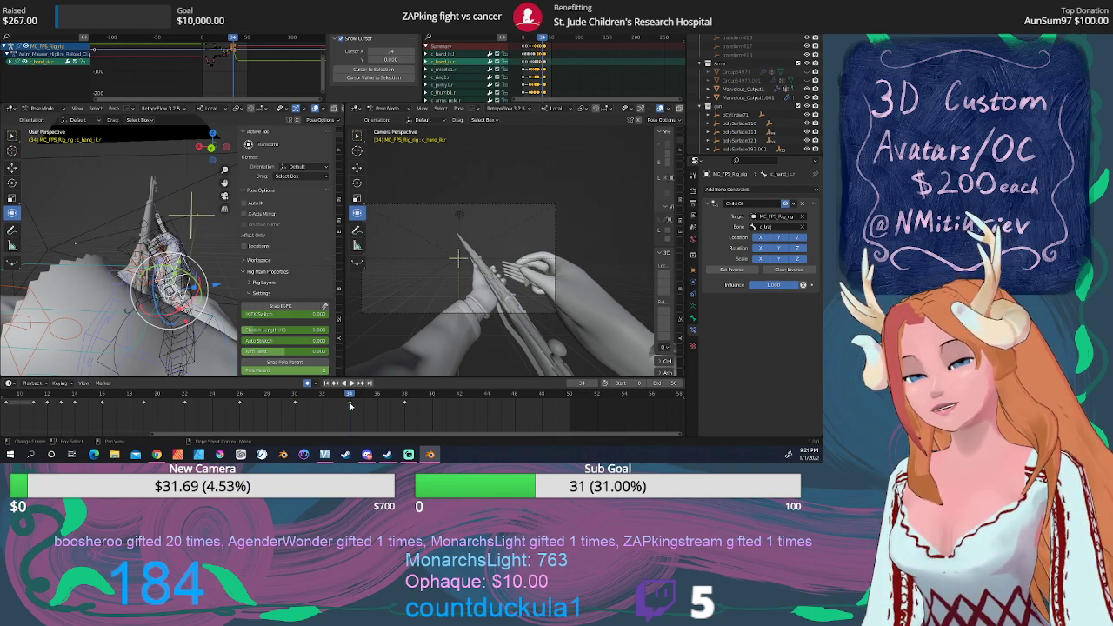
# Compare the right hand's poses at frames 30 and 34, and delete the c_hand_ik.r keyframe at frame 34.
pyautogui.press('space')
pyautogui.click(293, 400)
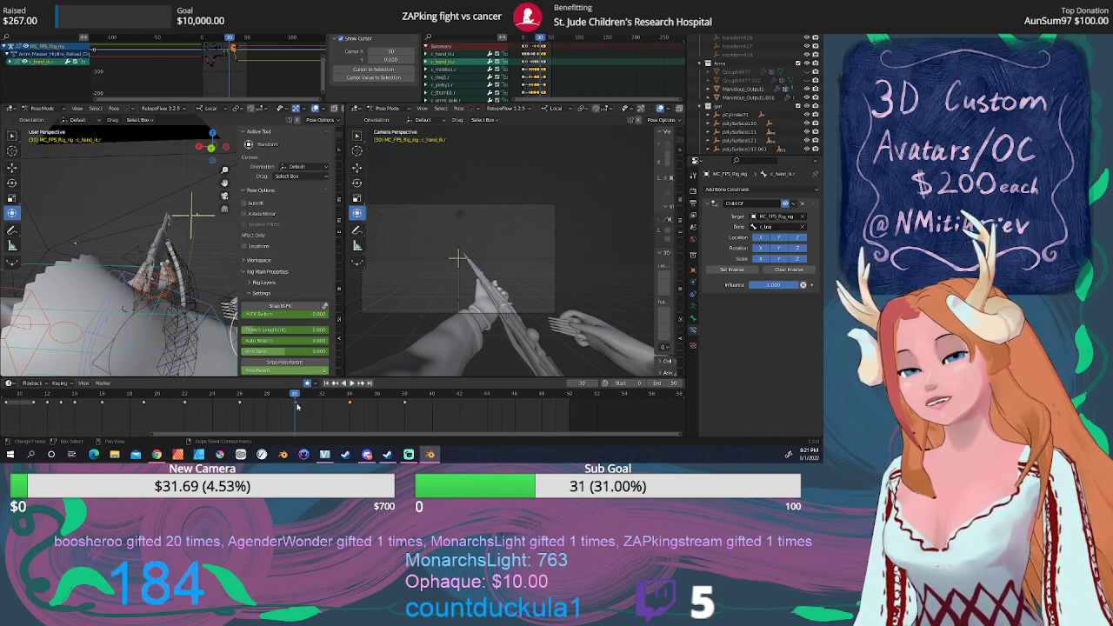
pyautogui.moveTo(296, 397); pyautogui.dragTo(348, 403)
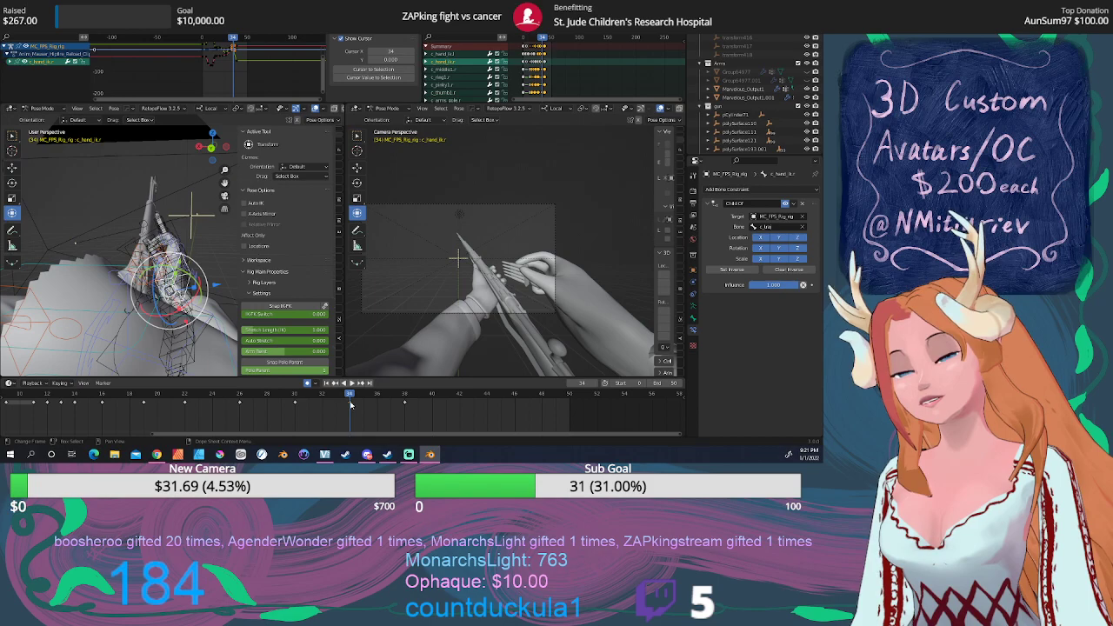
pyautogui.press('x')
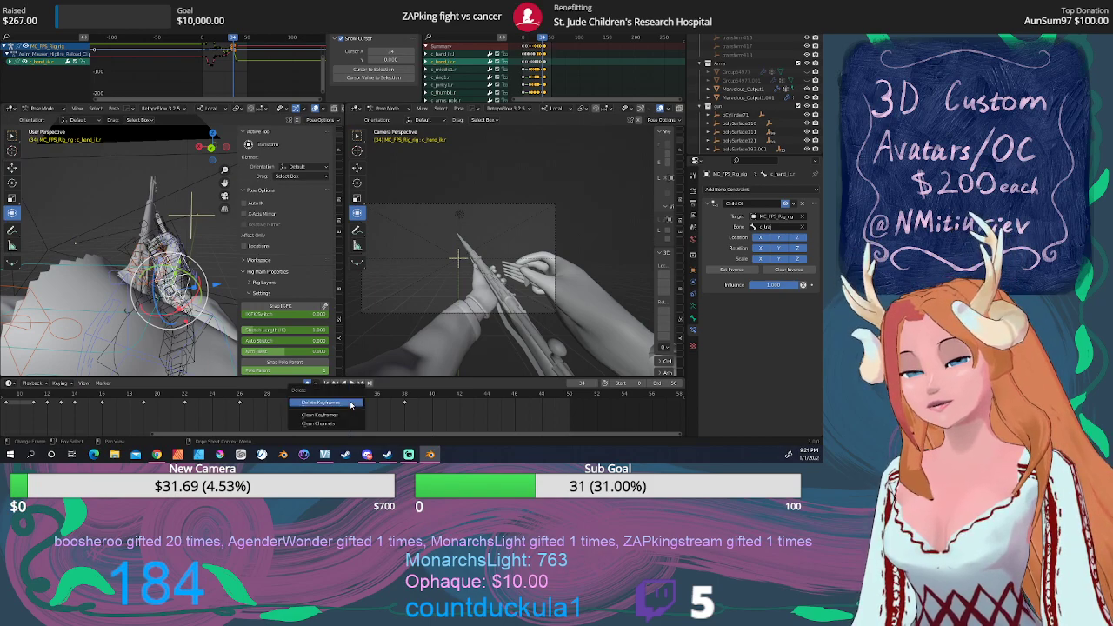
pyautogui.click(351, 403)
# Play the reload animation from the start and review the right hand's motion around frame 30 from above the rifle.
pyautogui.press('space')
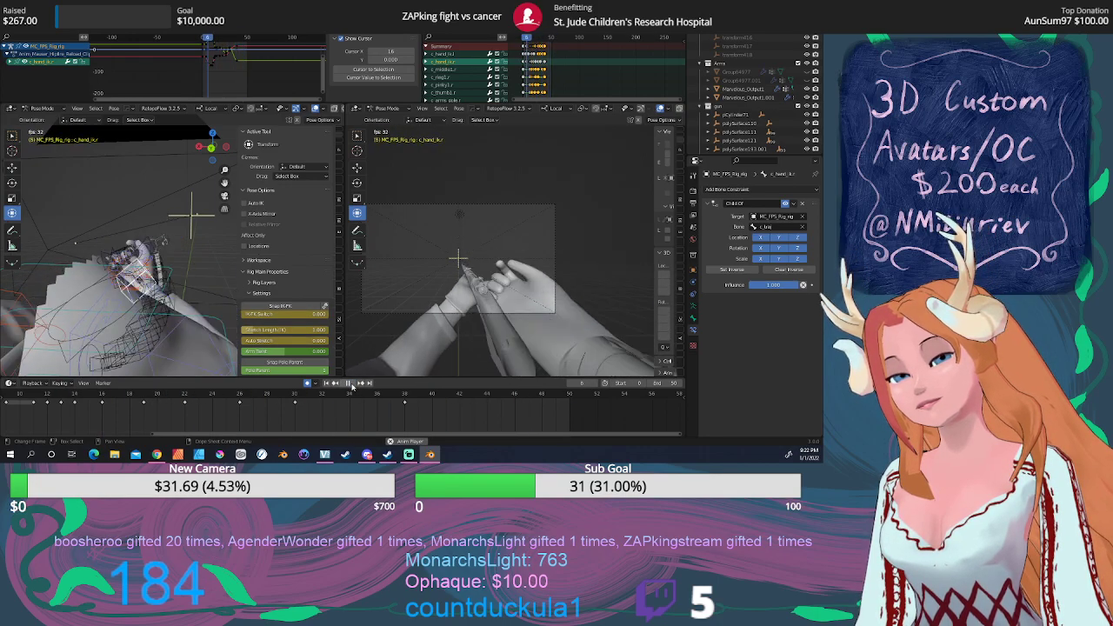
pyautogui.press('space')
pyautogui.click(295, 396)
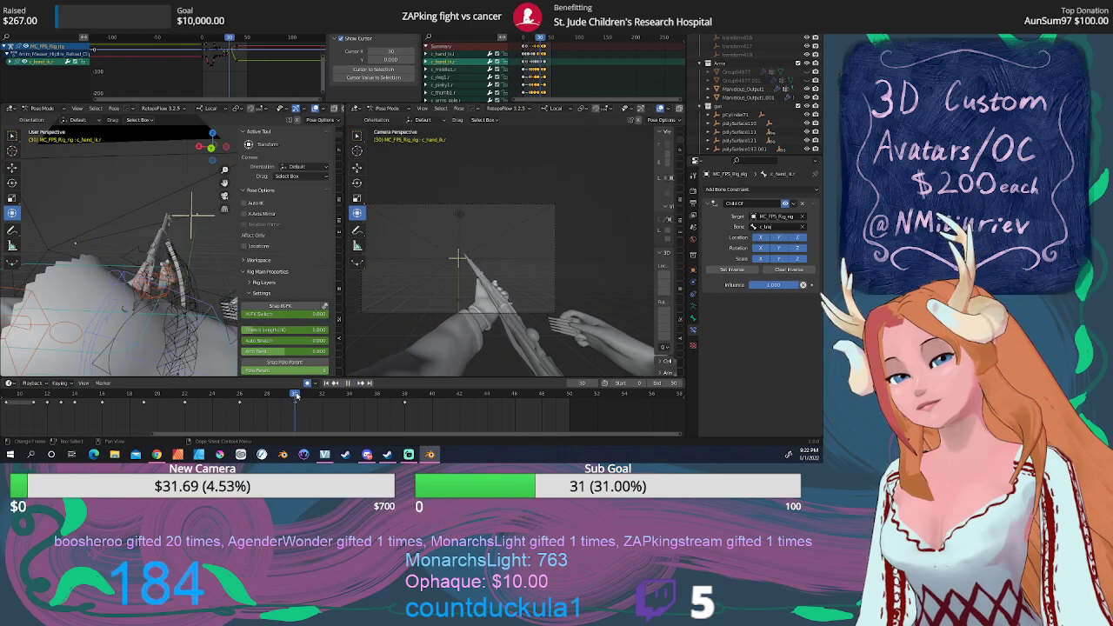
pyautogui.moveTo(169, 313); pyautogui.dragTo(181, 339, button='middle')
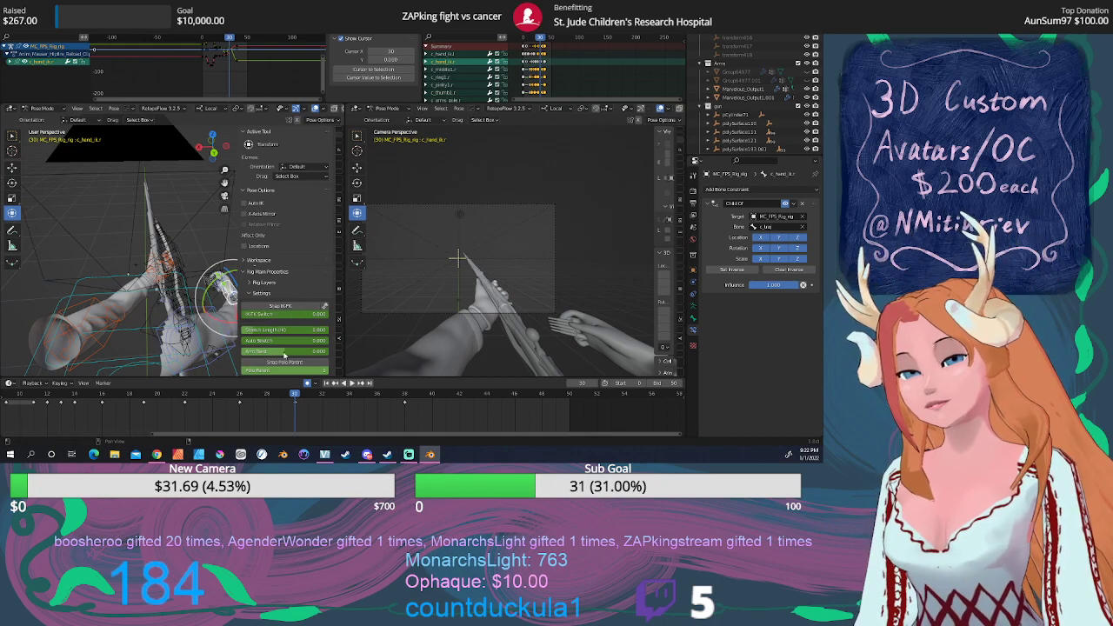
pyautogui.click(329, 384)
pyautogui.click(353, 383)
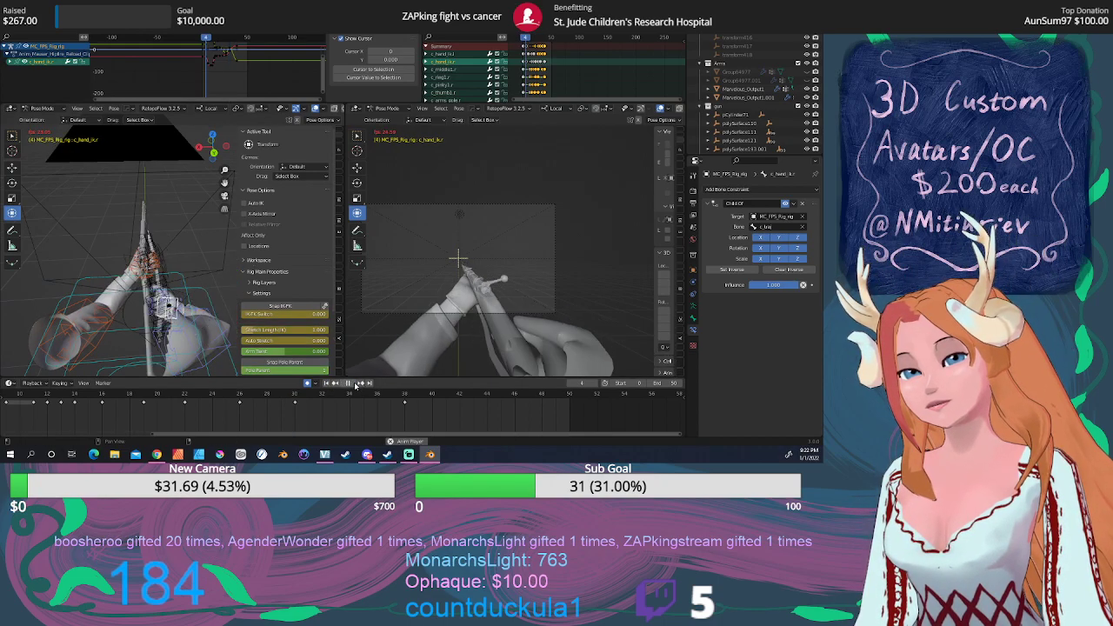
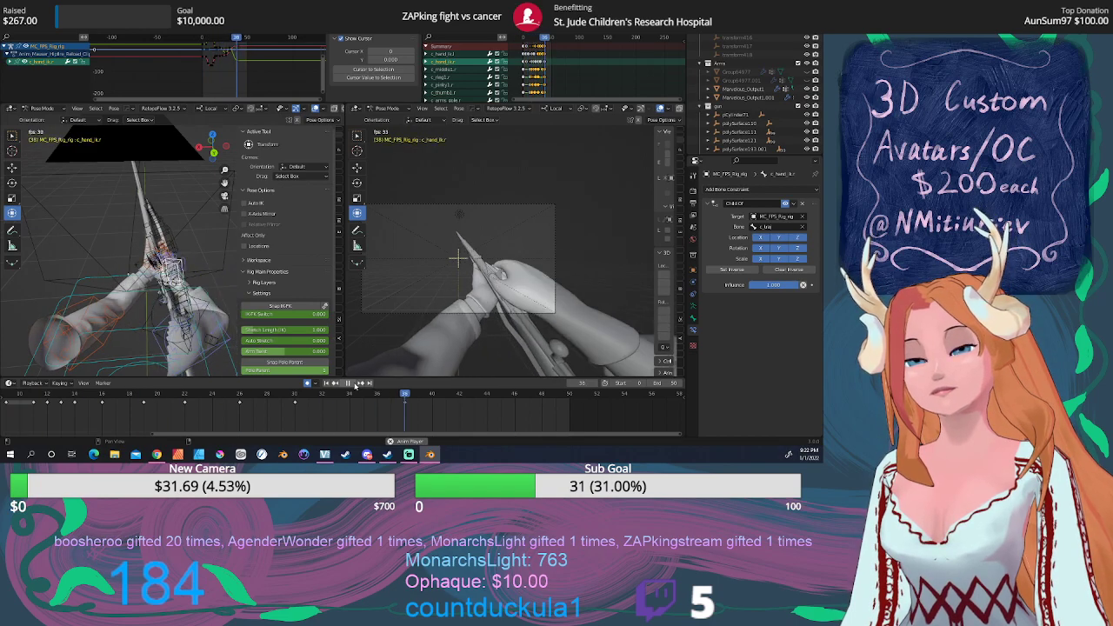
pyautogui.click(353, 384)
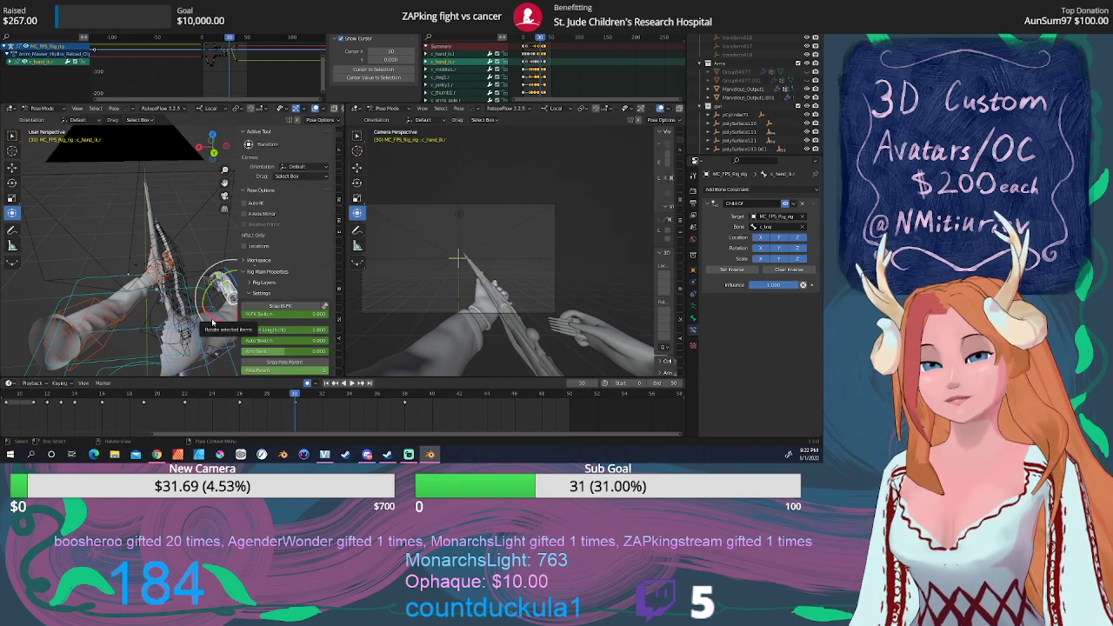
# Move the right hand IK control c_hand_ik.r closer to the rifle at frame 30, adjusting from the top and an angled view.
pyautogui.press('KP_7')
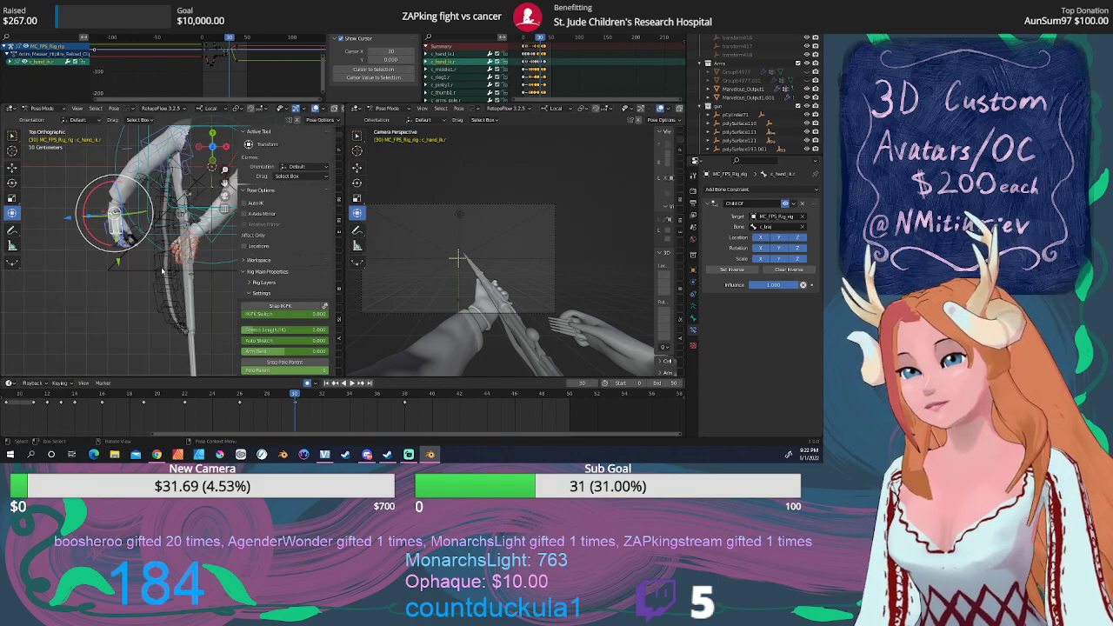
pyautogui.press('g')
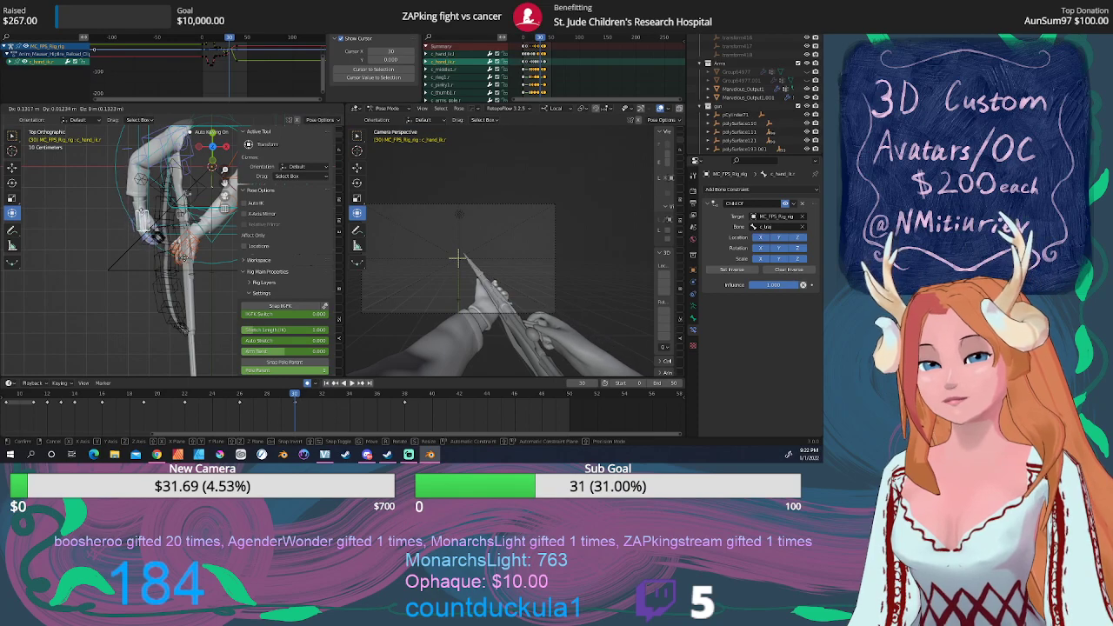
pyautogui.click(181, 258)
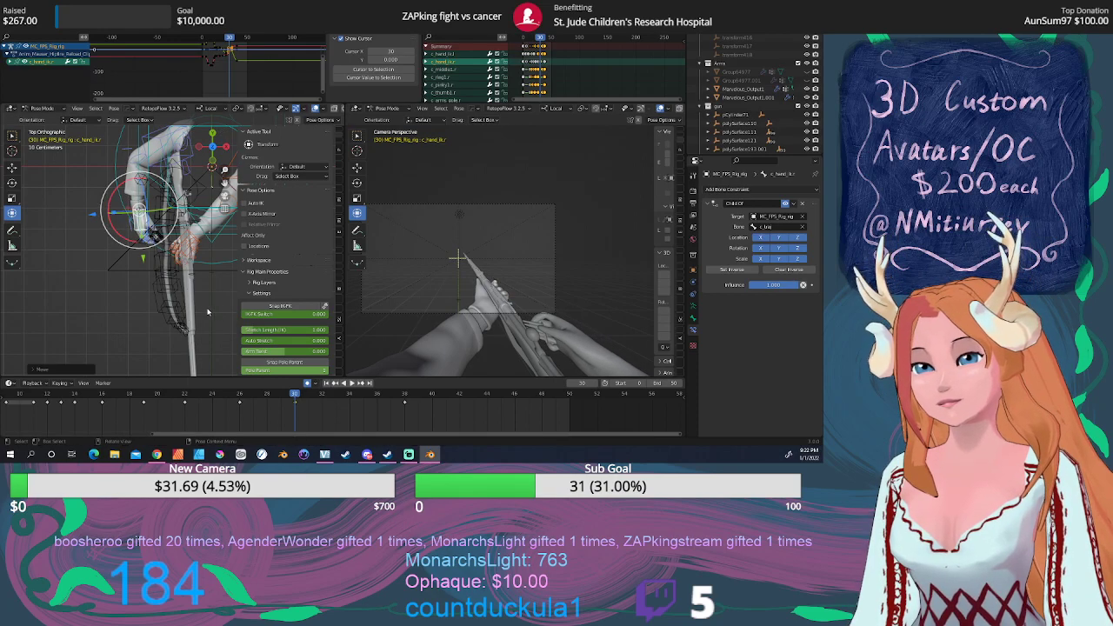
pyautogui.moveTo(178, 302); pyautogui.dragTo(177, 272, button='middle')
pyautogui.press('g')
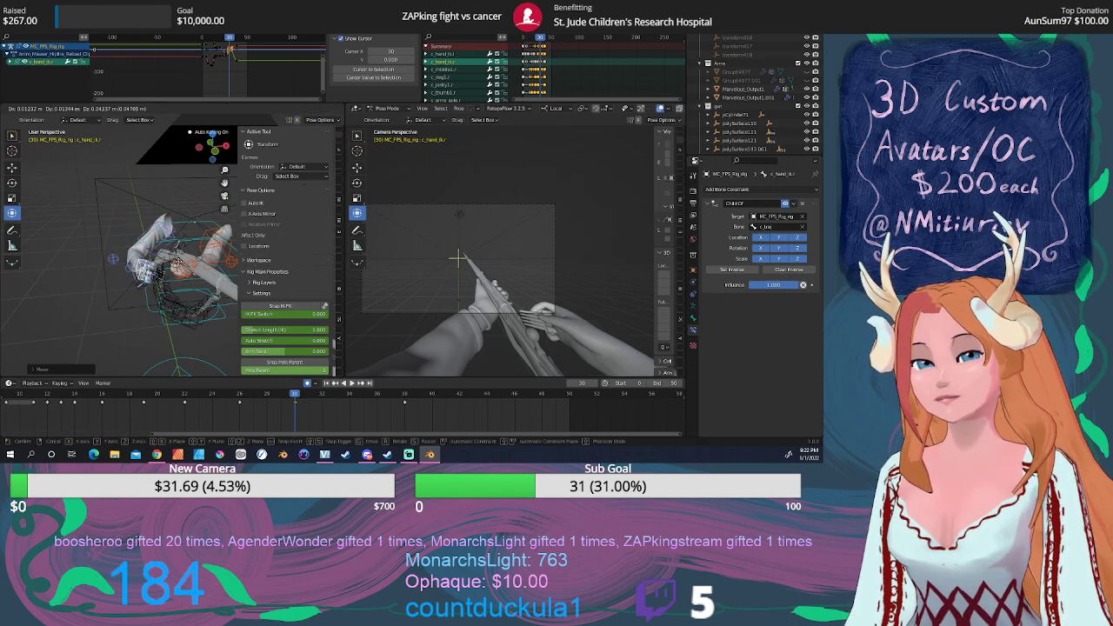
pyautogui.click(178, 261)
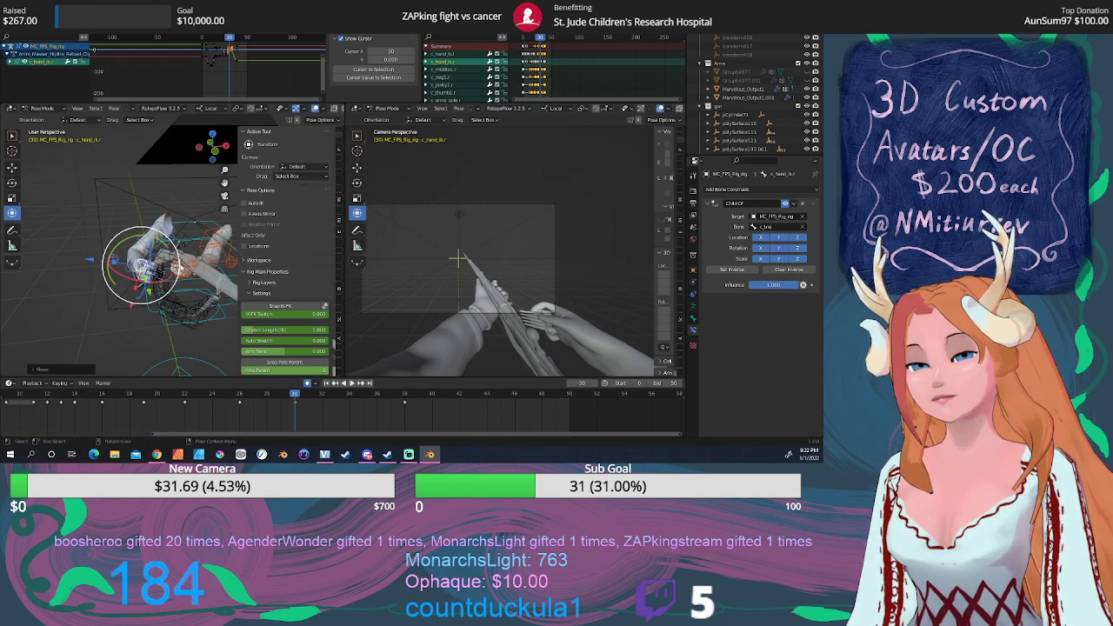
# Scrub back to frame 15 and play the animation to check the hand's new path through frame 30.
pyautogui.click(214, 396)
pyautogui.moveTo(214, 396); pyautogui.dragTo(88, 400)
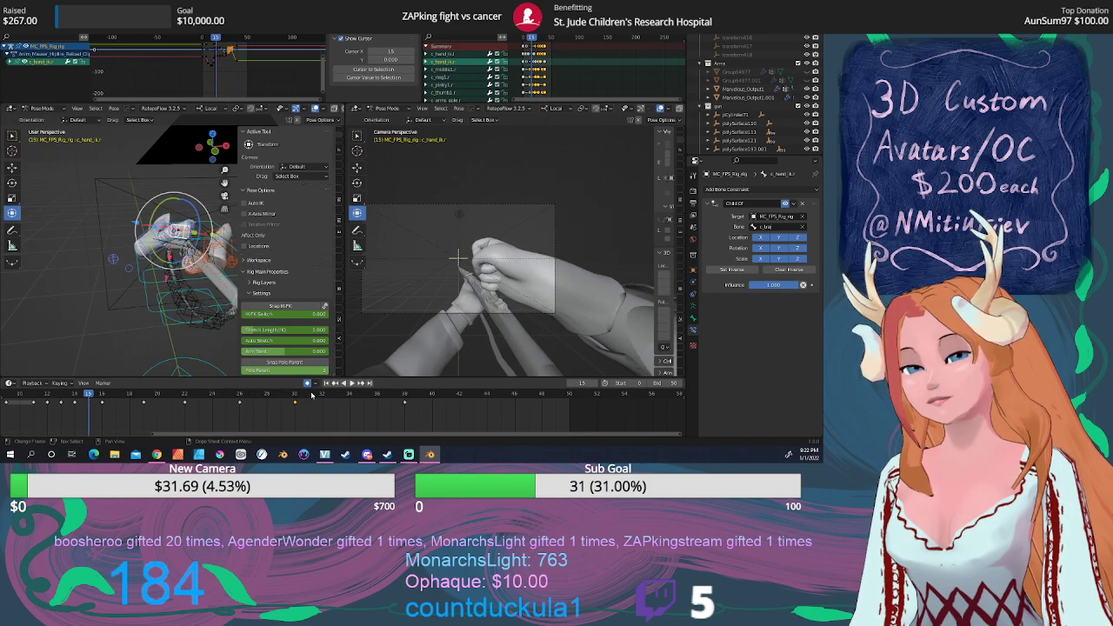
pyautogui.click(351, 383)
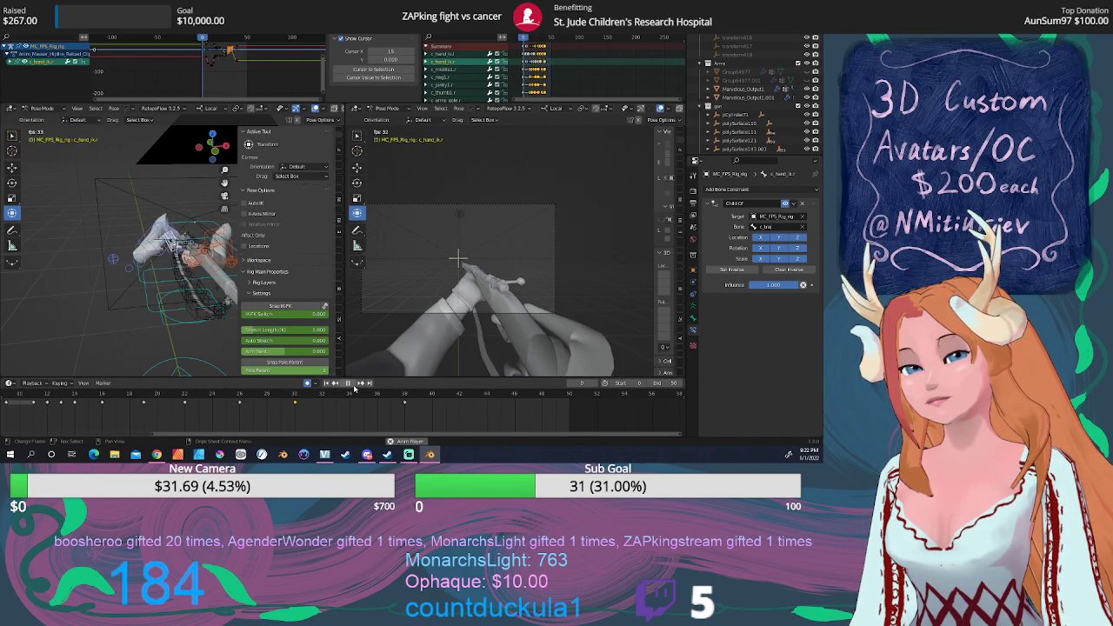
pyautogui.click(349, 383)
# Readjust the position of the right hand IK control at frame 30 by about 0.06 m.
pyautogui.moveTo(283, 399); pyautogui.dragTo(295, 395)
pyautogui.press('g')
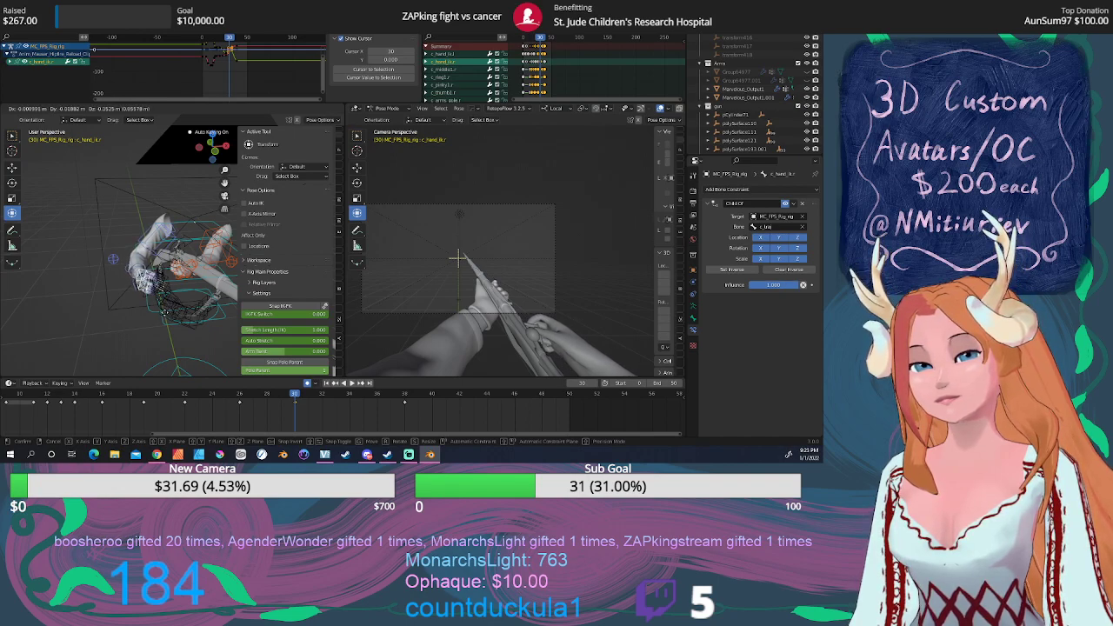
pyautogui.click(165, 317)
# Add a breakdown pose for the right hand IK control at frame 34 and move it about 0.07 m away from the rifle.
pyautogui.press('space')
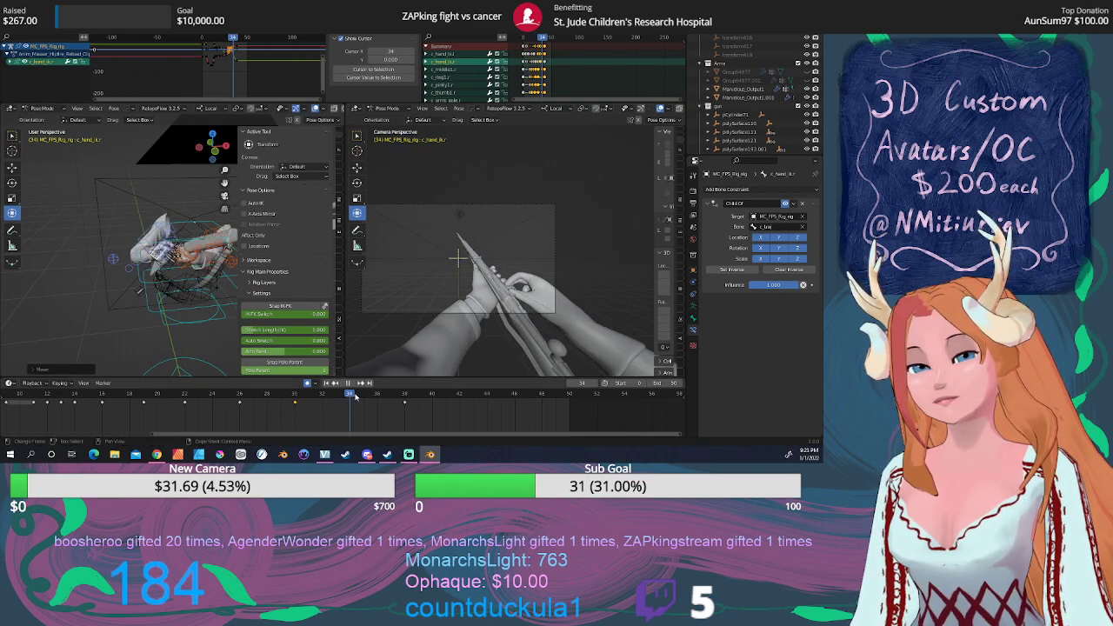
pyautogui.press('space')
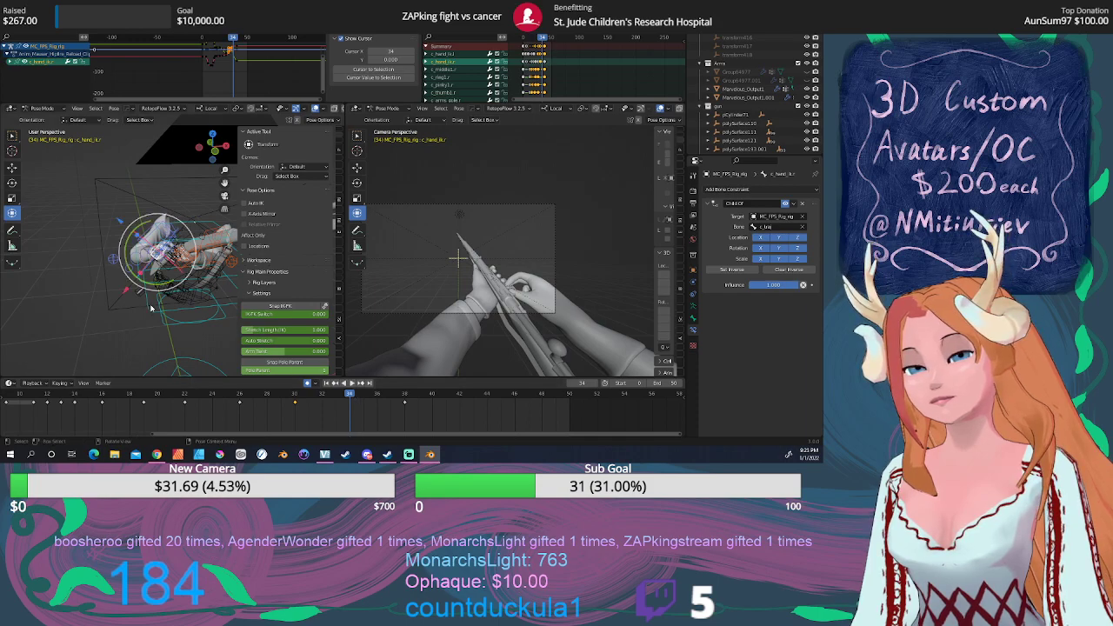
pyautogui.click(12, 262)
pyautogui.moveTo(42, 272); pyautogui.dragTo(133, 291)
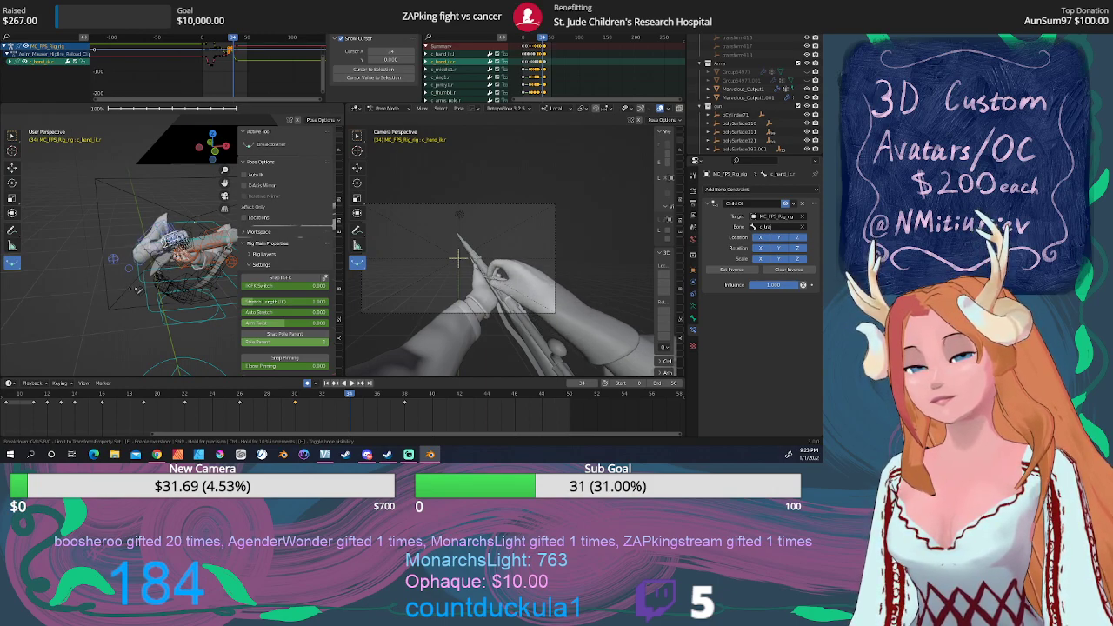
pyautogui.click(135, 290)
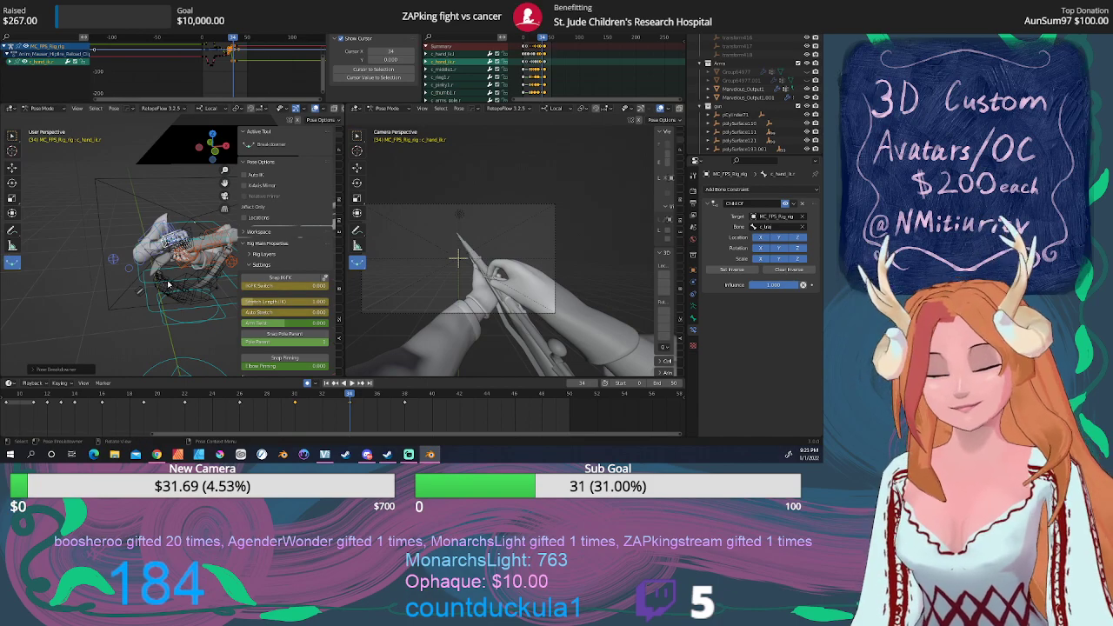
pyautogui.press('g')
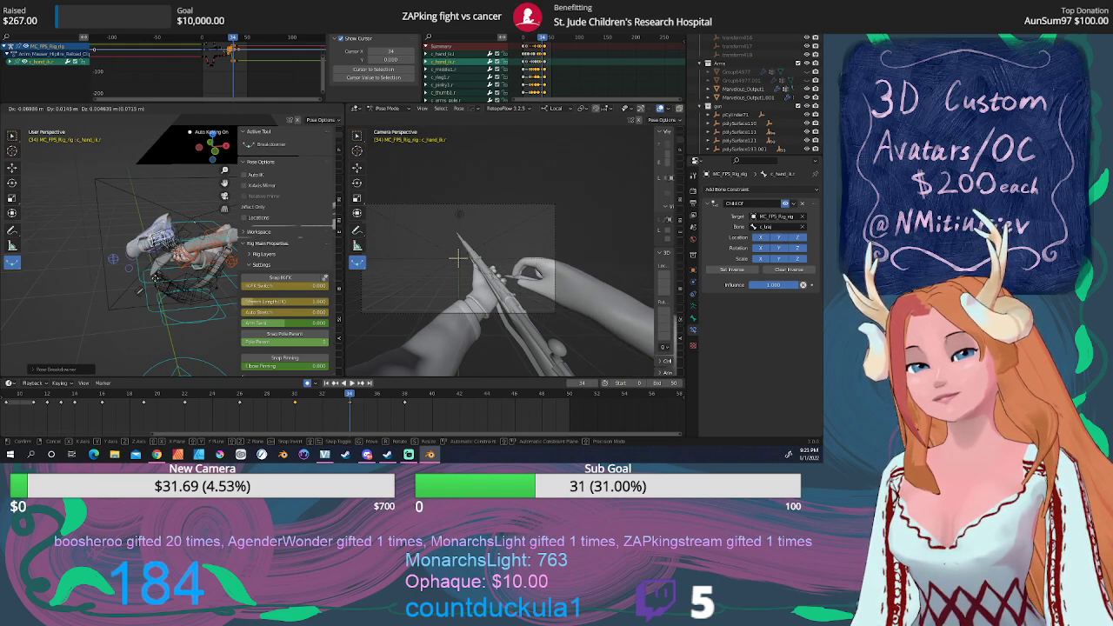
pyautogui.click(156, 279)
# Rotate the right hand IK control slightly at frame 34 and check how it leads into the pose at frame 38.
pyautogui.scroll(3, 156, 260)
pyautogui.moveTo(157, 260); pyautogui.dragTo(130, 235, button='middle')
pyautogui.click(12, 183)
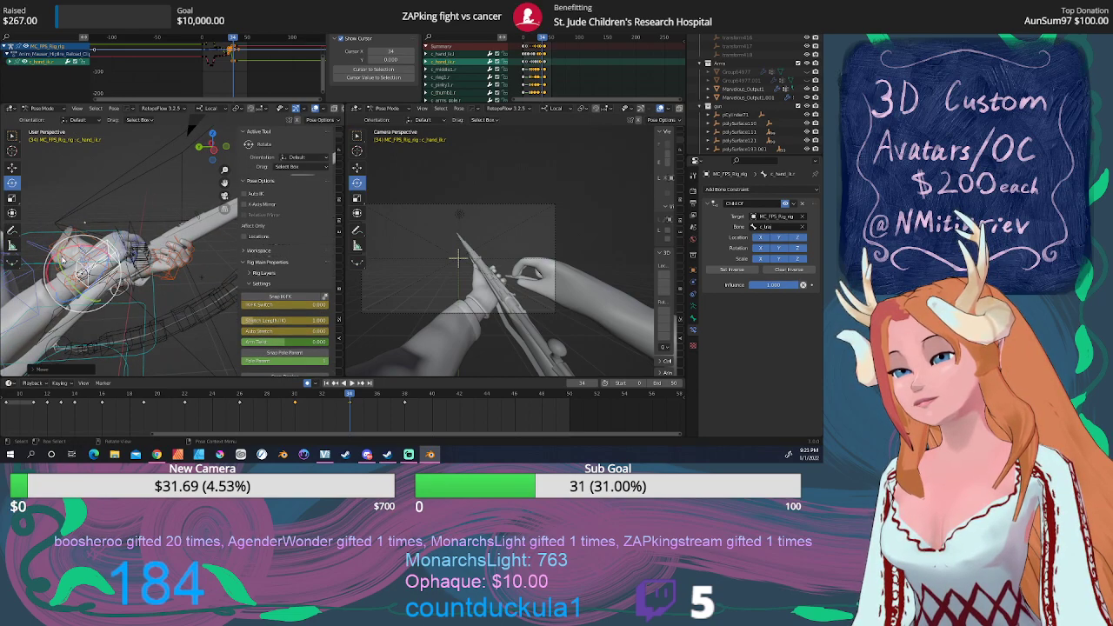
pyautogui.moveTo(61, 266)
pyautogui.mouseDown()
pyautogui.moveTo(81, 284)
pyautogui.moveTo(68, 275)
pyautogui.mouseUp()
pyautogui.moveTo(346, 395); pyautogui.dragTo(370, 387)
pyautogui.click(402, 390)
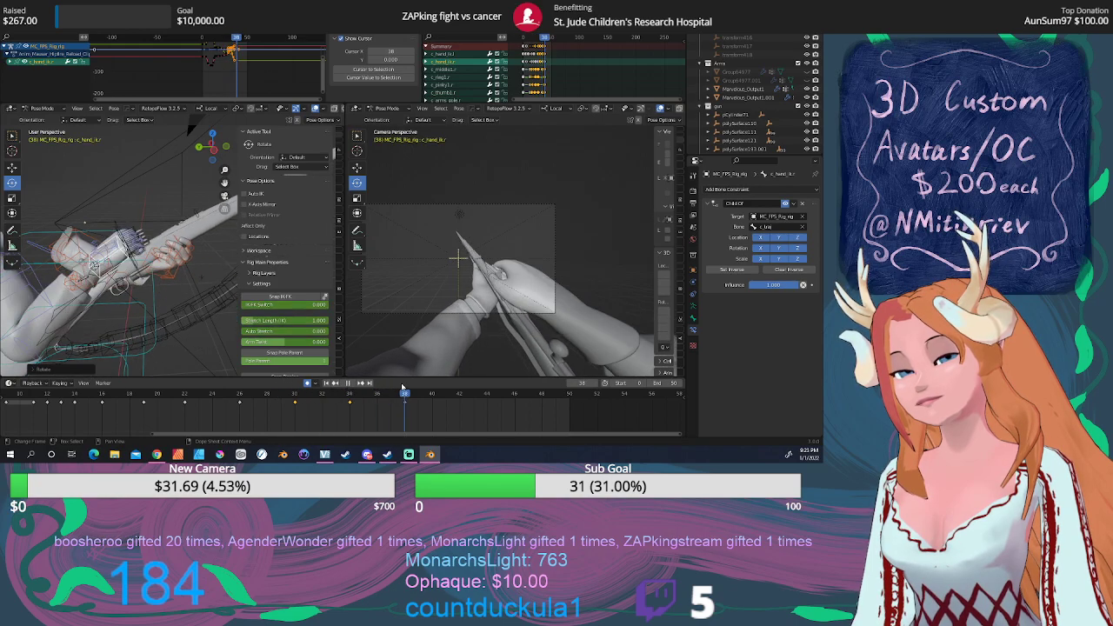
# Select the right hand's pinky, ring, middle and thumb controls and copy their frame 38 keyframes to frame 34.
pyautogui.moveTo(157, 287)
pyautogui.mouseDown(button='middle')
pyautogui.moveTo(238, 271)
pyautogui.moveTo(148, 278)
pyautogui.mouseUp(button='middle')
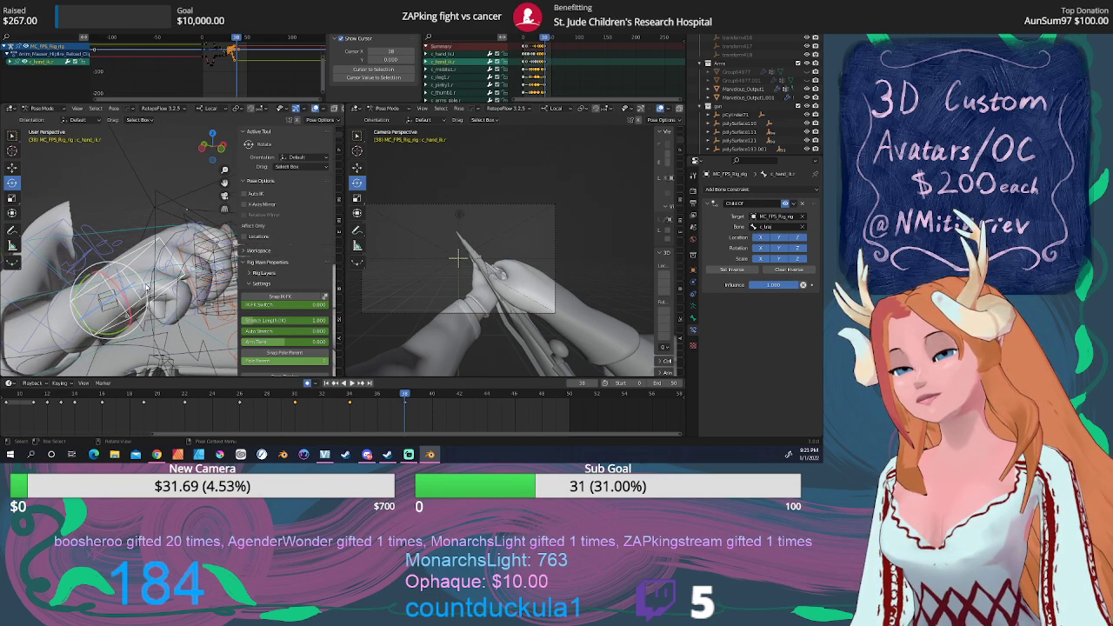
pyautogui.click(158, 266)
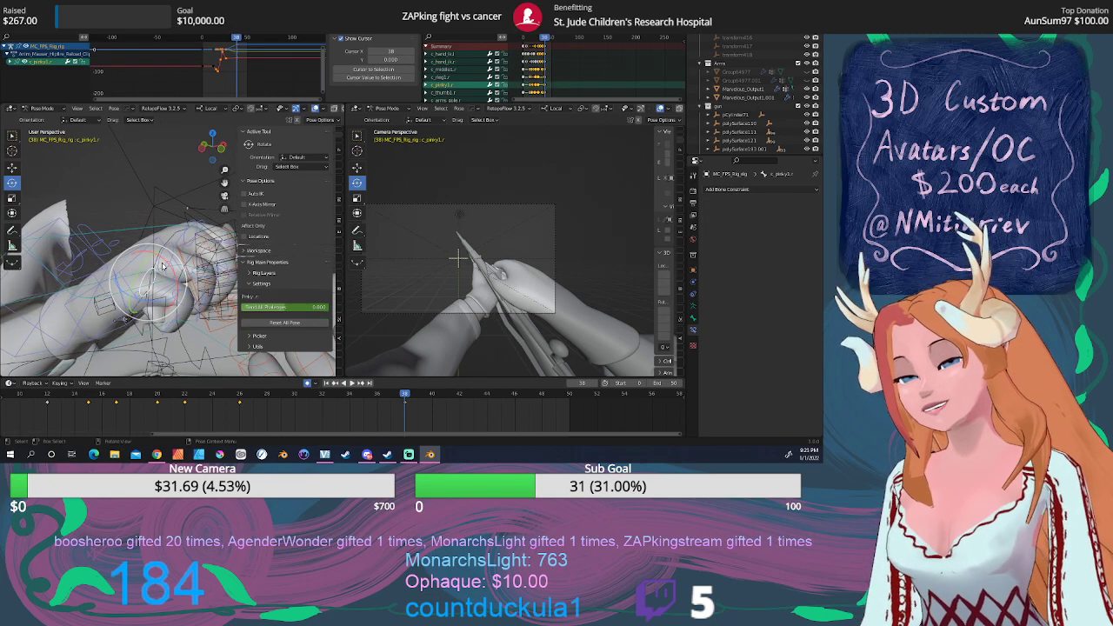
pyautogui.click(167, 264)
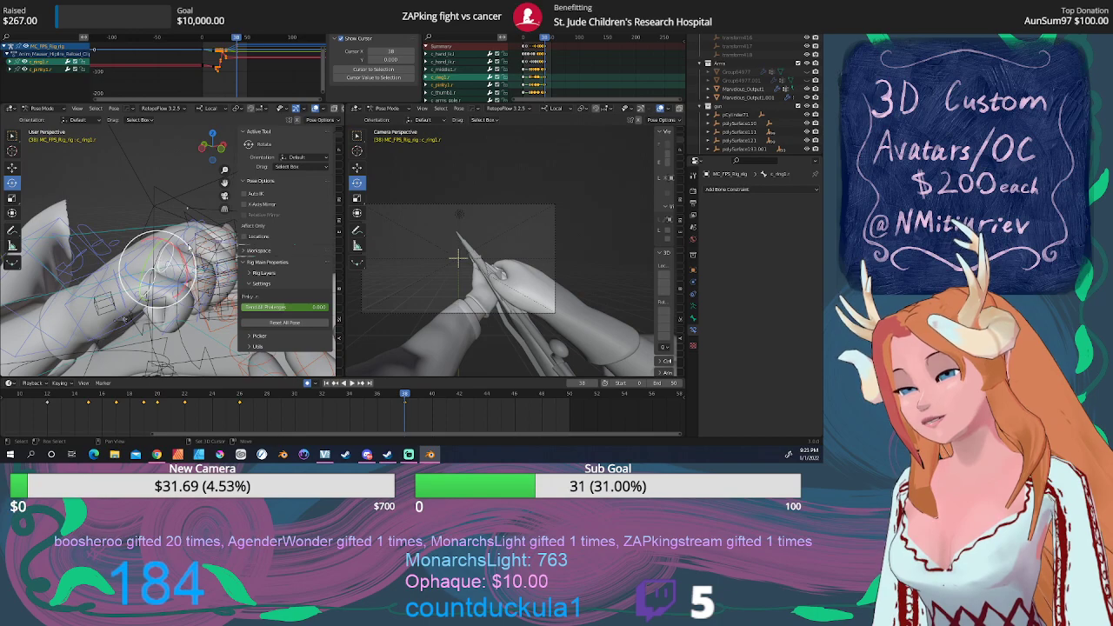
pyautogui.click(188, 234)
pyautogui.moveTo(188, 235); pyautogui.dragTo(167, 292, button='middle')
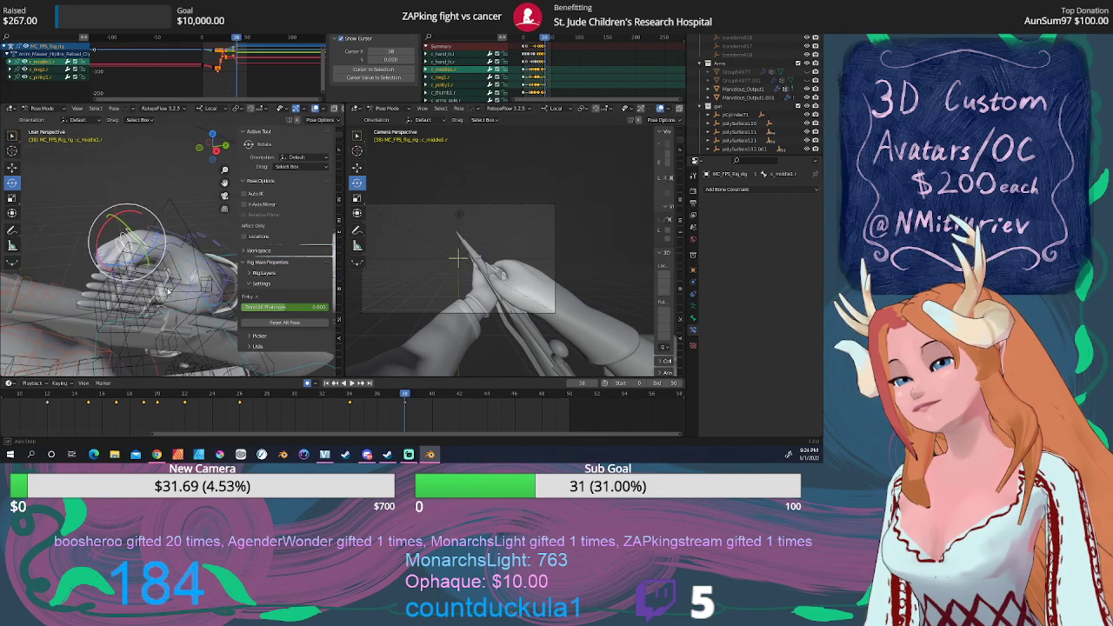
pyautogui.click(183, 223)
pyautogui.moveTo(171, 250); pyautogui.dragTo(206, 290, button='middle')
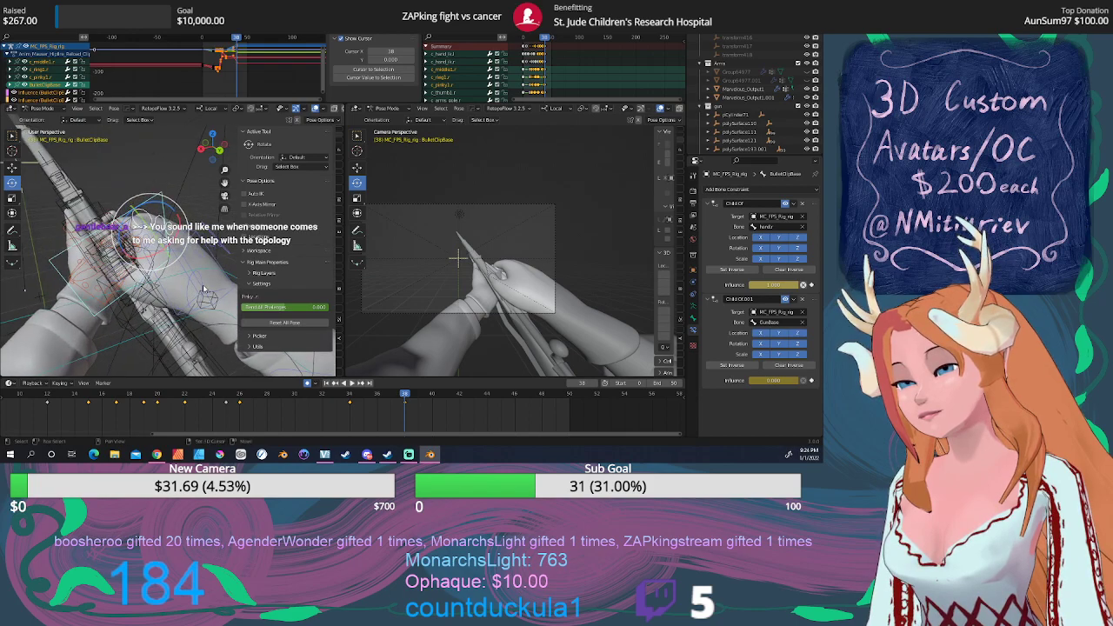
pyautogui.click(204, 286)
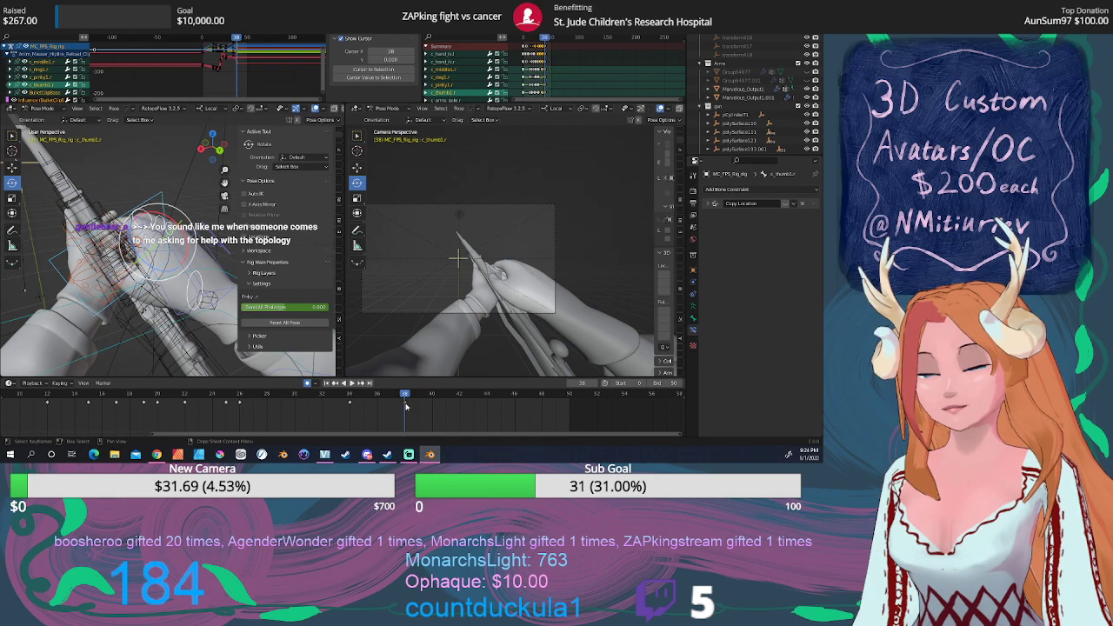
pyautogui.press('g')
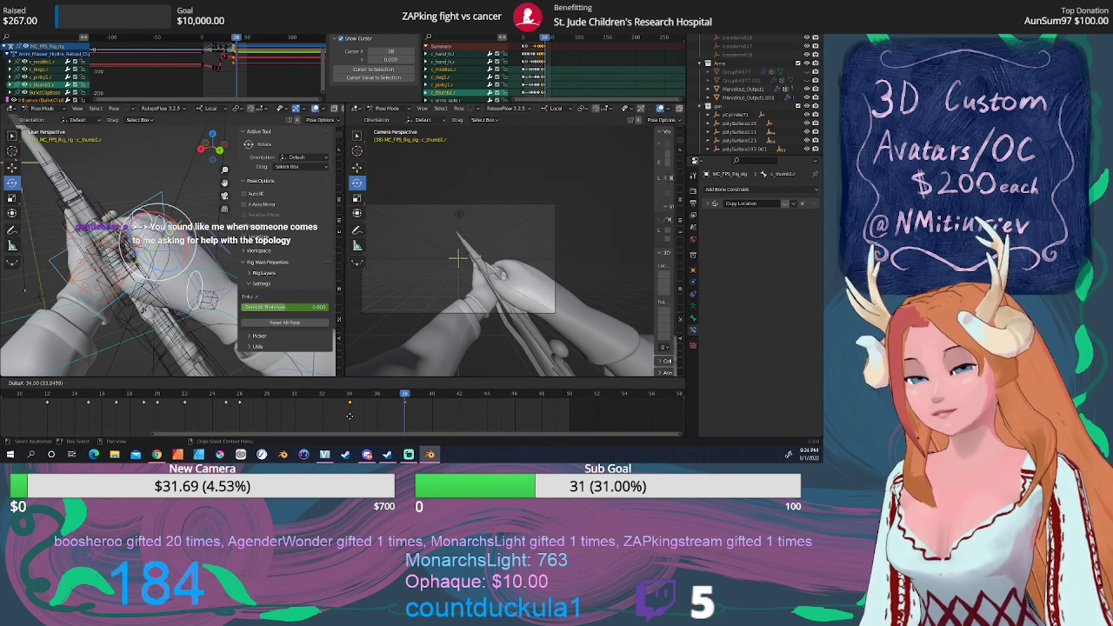
pyautogui.click(349, 417)
# Scrub between frames 33 and 38 to check how the fingers close on the rifle.
pyautogui.moveTo(355, 397)
pyautogui.mouseDown()
pyautogui.moveTo(322, 397)
pyautogui.moveTo(336, 396)
pyautogui.mouseUp()
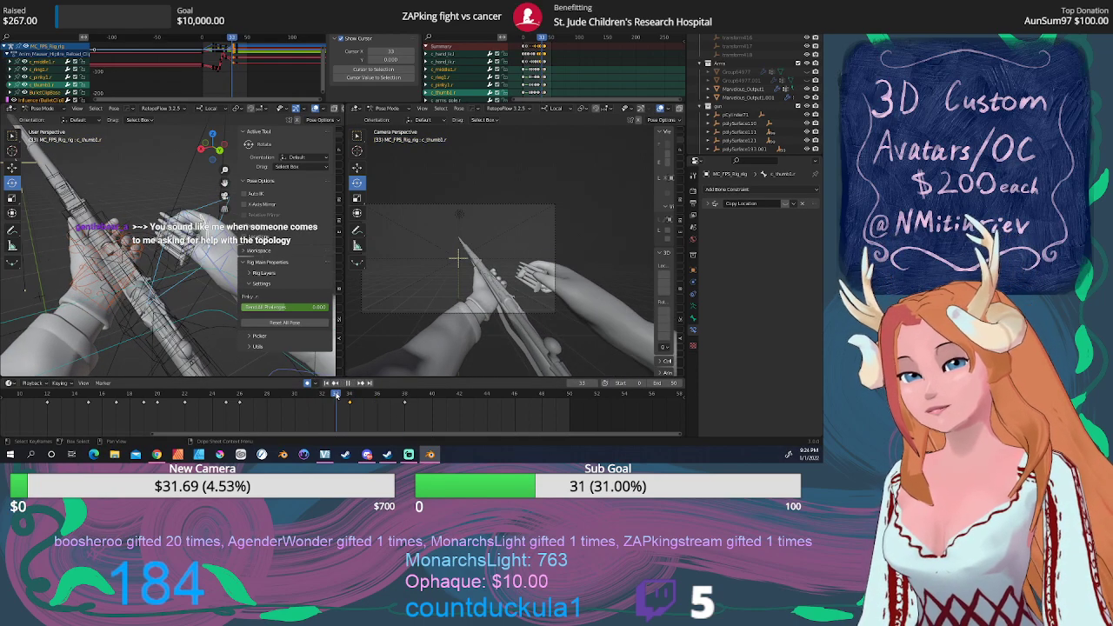
pyautogui.click(349, 395)
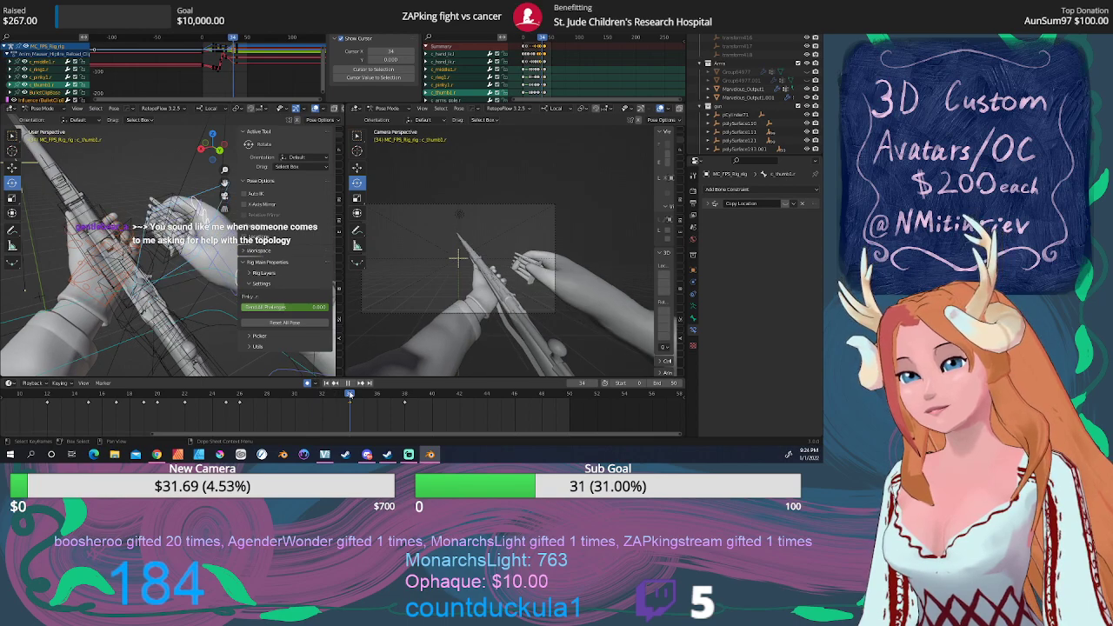
pyautogui.moveTo(350, 394); pyautogui.dragTo(405, 393)
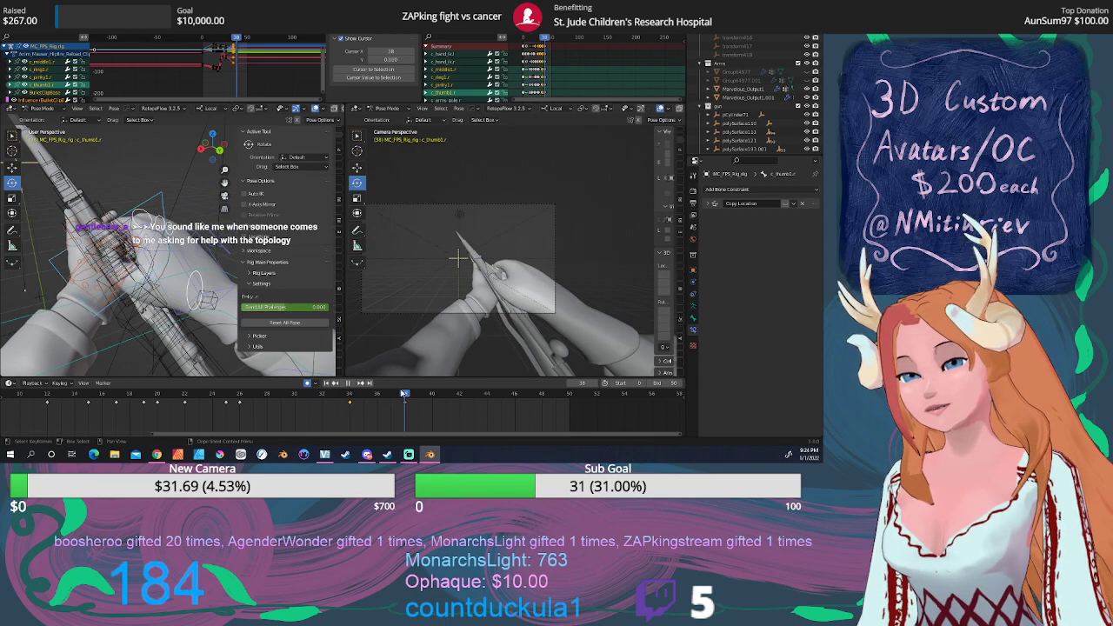
# Add the right index finger control to the selection, key it at frame 34 as well, and check the finger motion.
pyautogui.scroll(5, 166, 244)
pyautogui.moveTo(166, 244); pyautogui.dragTo(152, 235, button='middle')
pyautogui.click(113, 209)
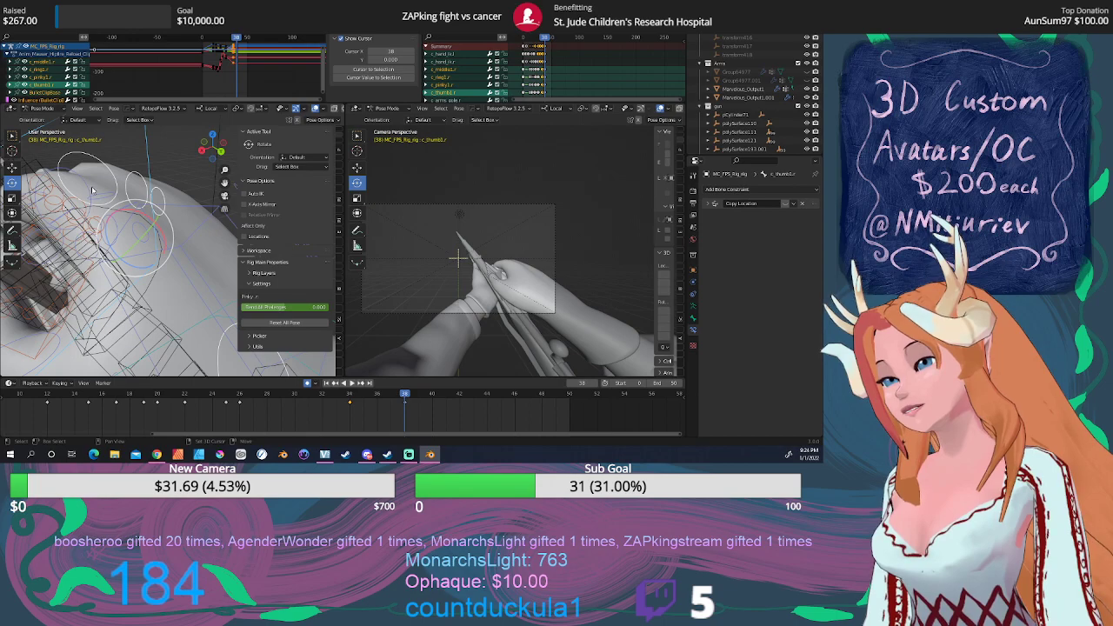
pyautogui.click(92, 190)
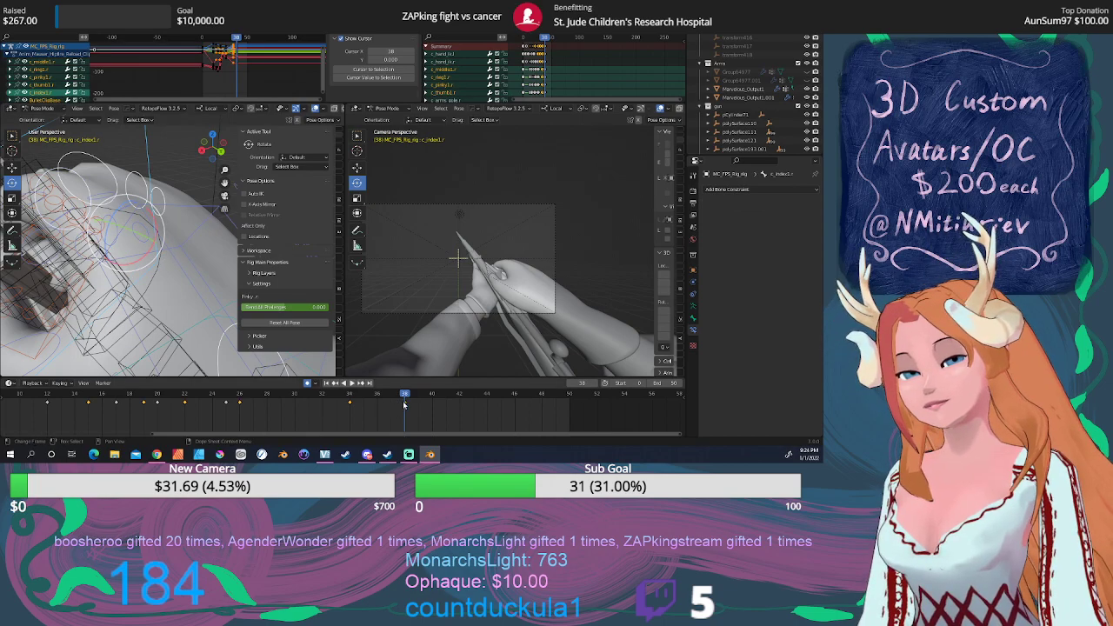
pyautogui.moveTo(402, 402); pyautogui.dragTo(311, 394)
pyautogui.click(347, 412)
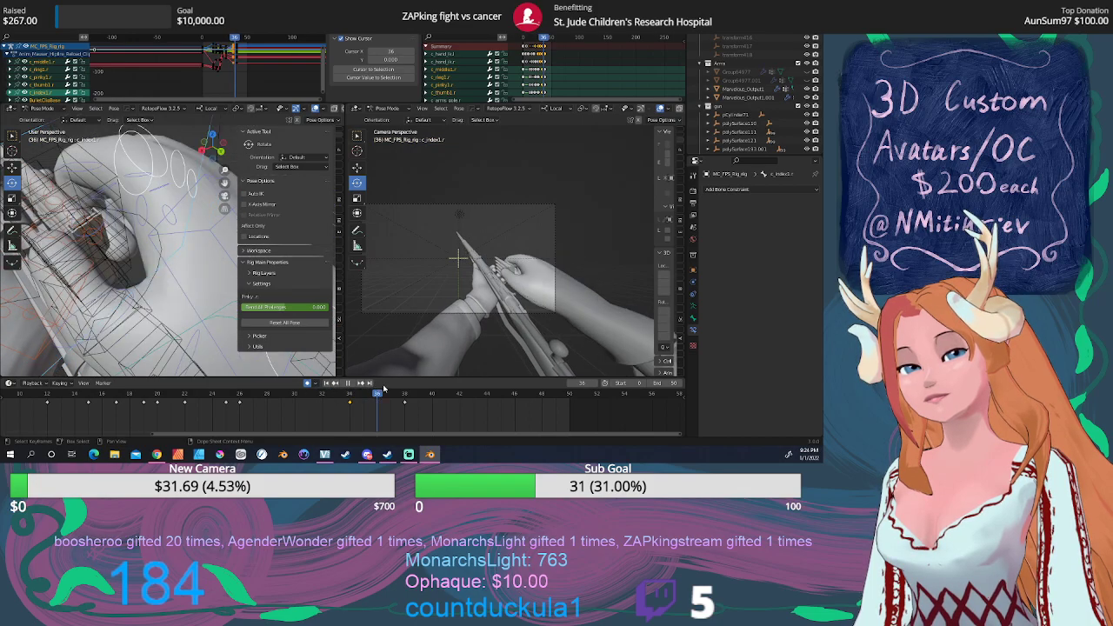
pyautogui.click(326, 383)
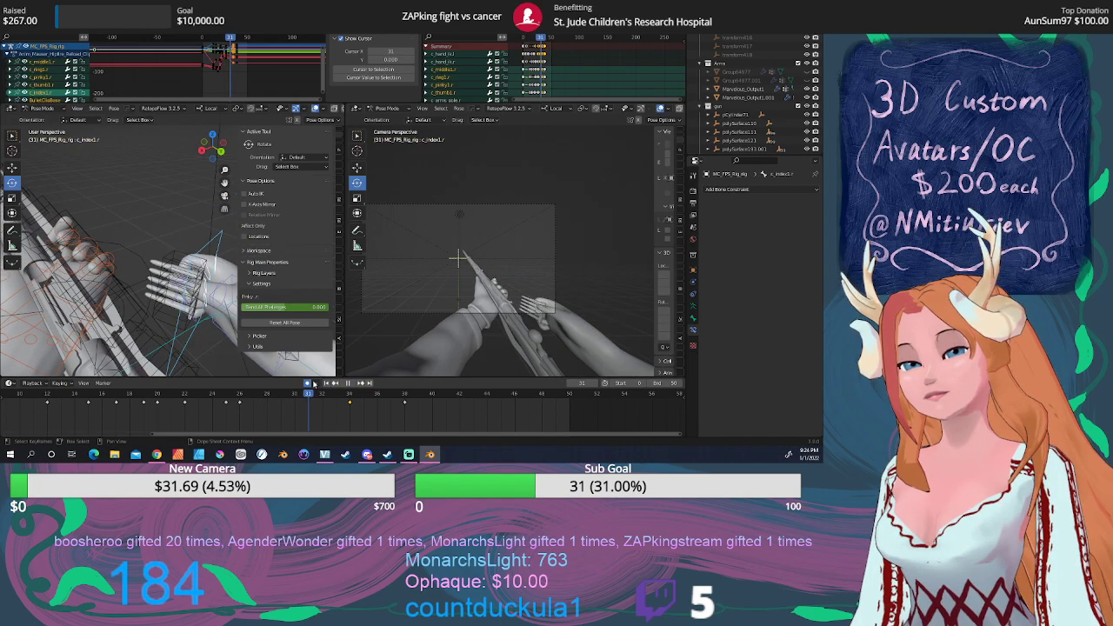
# Move the right hand IK control about 0.024 m closer to the rifle at frame 30.
pyautogui.moveTo(314, 384)
pyautogui.mouseDown()
pyautogui.moveTo(379, 394)
pyautogui.moveTo(302, 398)
pyautogui.mouseUp()
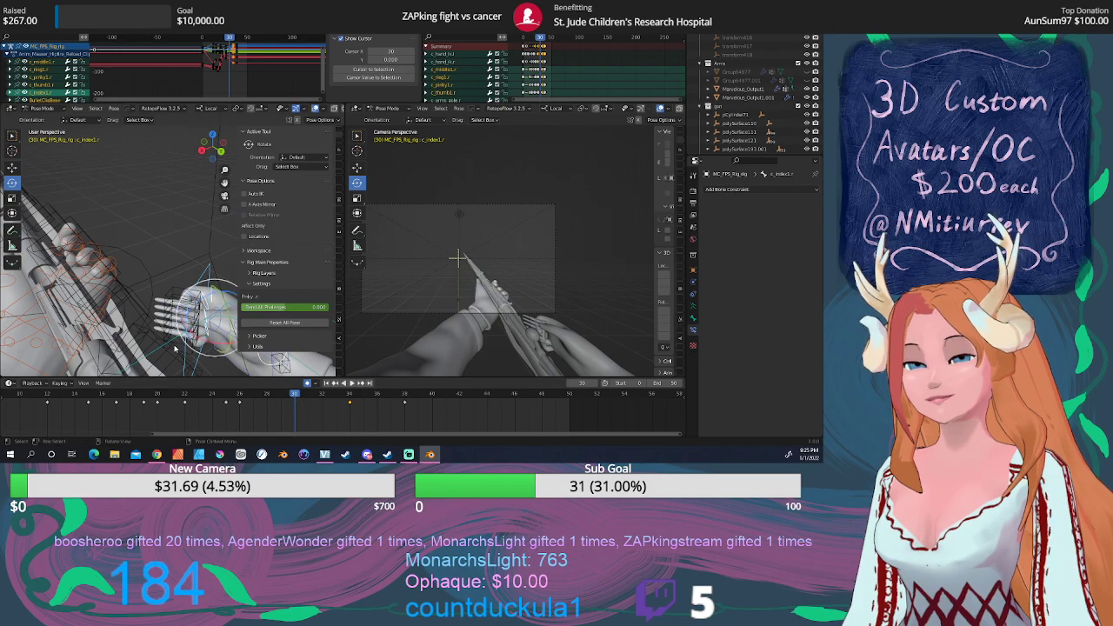
pyautogui.keyDown('shift'); pyautogui.moveTo(197, 330); pyautogui.dragTo(208, 306, button='middle'); pyautogui.keyUp('shift')
pyautogui.scroll(-1, 182, 314)
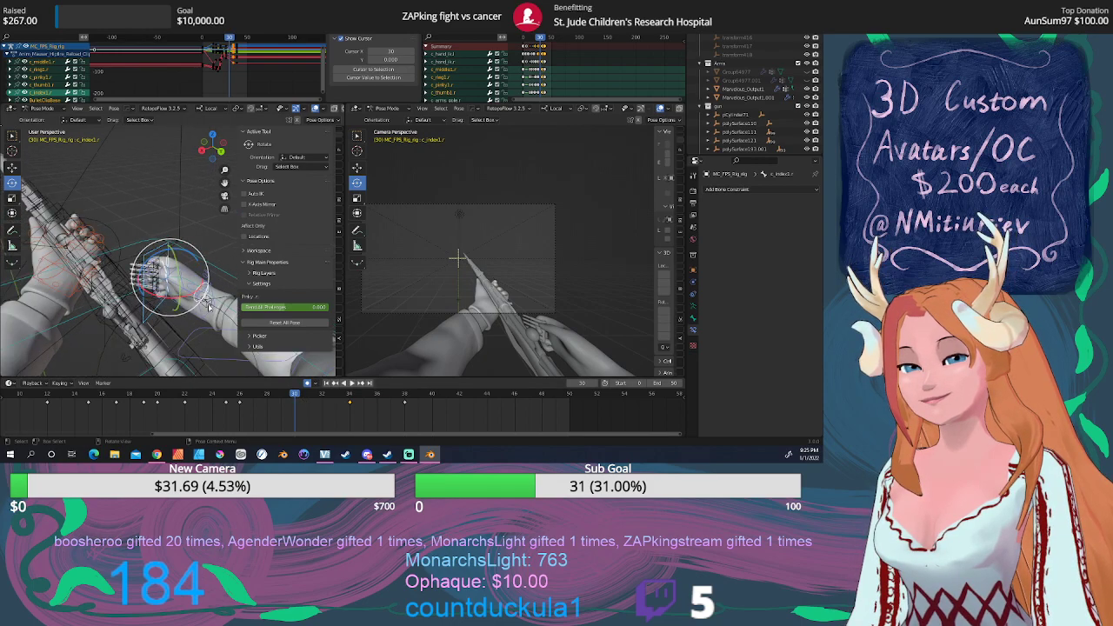
pyautogui.click(212, 295)
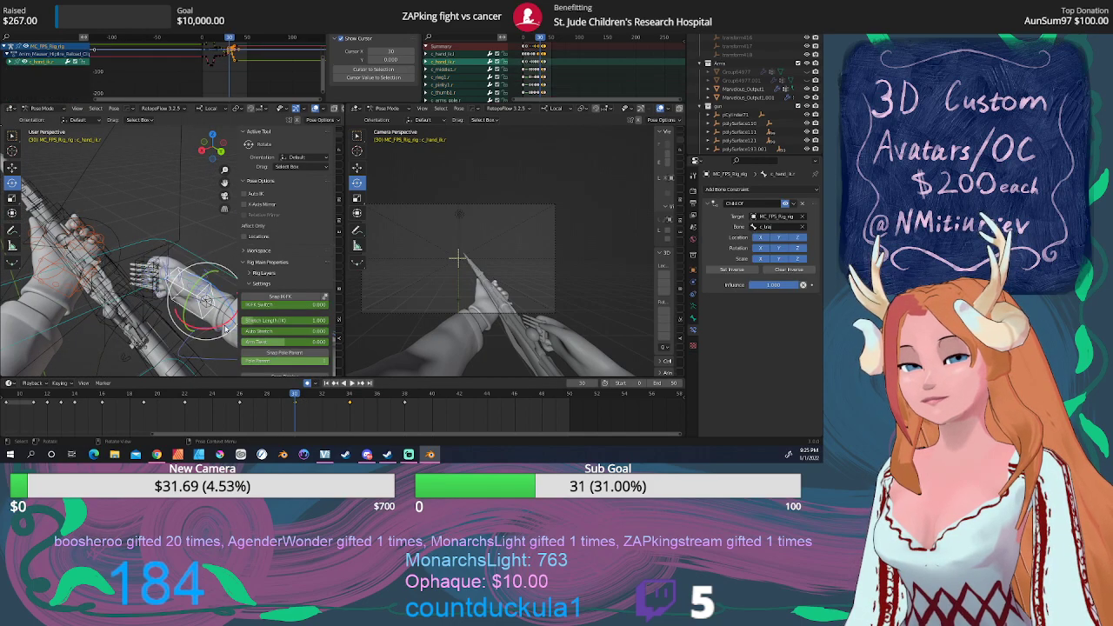
pyautogui.moveTo(150, 312); pyautogui.dragTo(140, 313, button='middle')
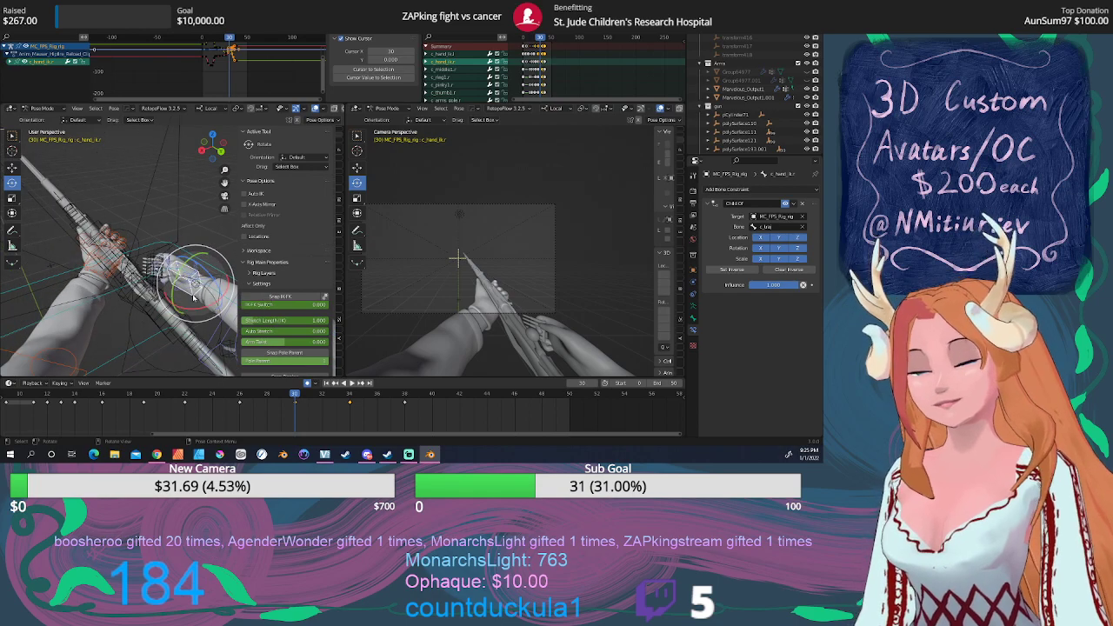
pyautogui.press('g')
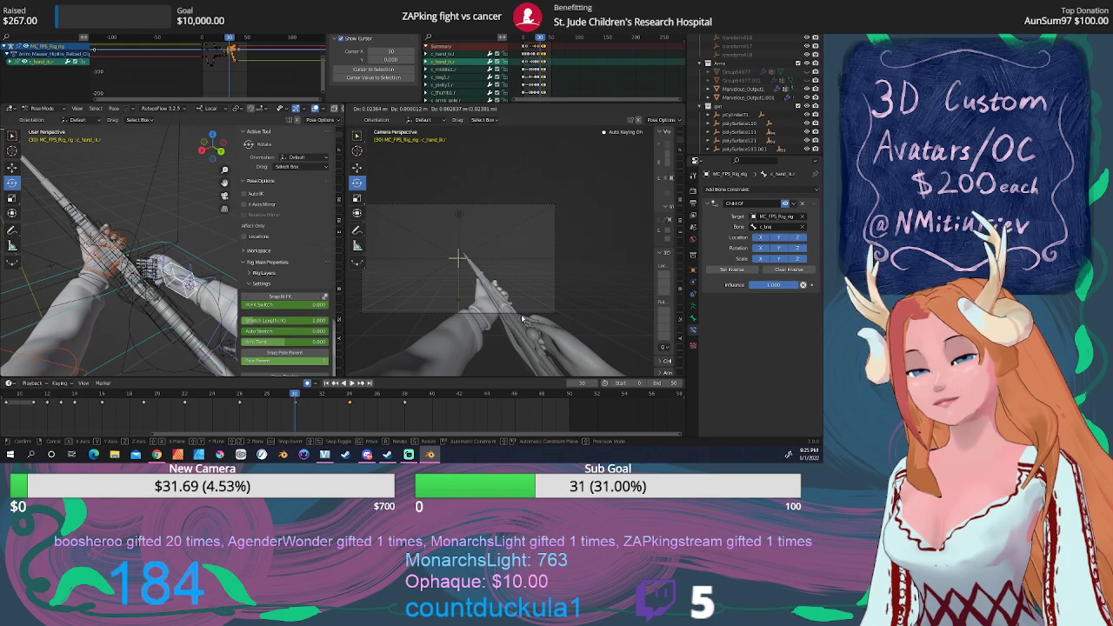
pyautogui.click(522, 320)
# Nudge the right hand IK control by about 0.008 m at frame 34.
pyautogui.moveTo(297, 399); pyautogui.dragTo(348, 399)
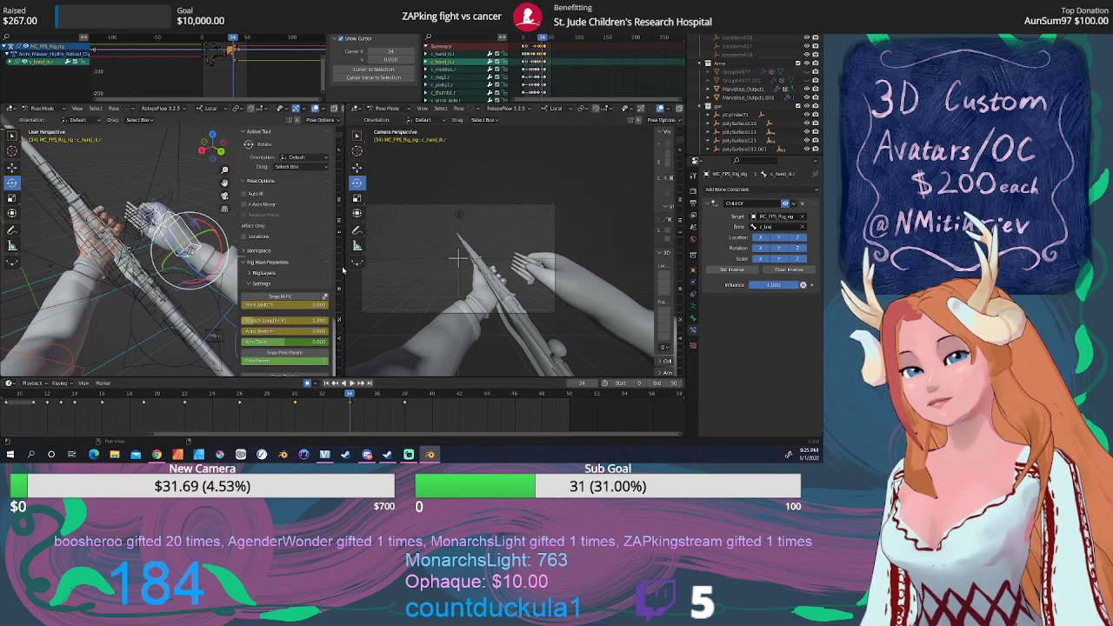
pyautogui.press('g')
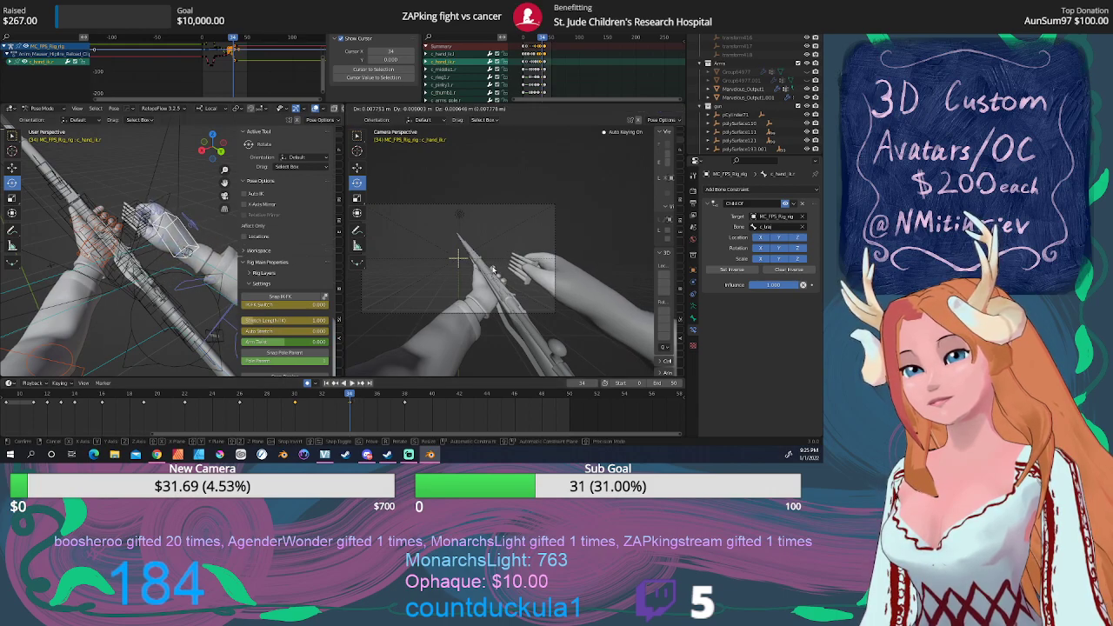
pyautogui.click(493, 270)
# Check the arm from above around frame 34 and move the right hand IK control another 0.026 m or so toward the rifle.
pyautogui.scroll(-2, 150, 272)
pyautogui.press('KP_7')
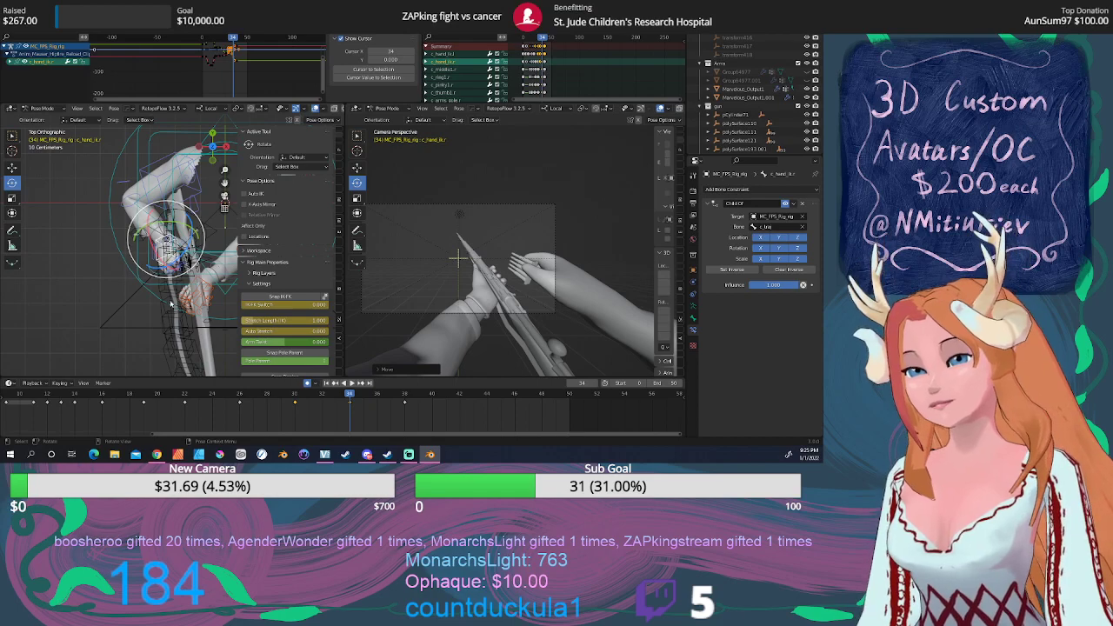
pyautogui.moveTo(323, 394); pyautogui.dragTo(356, 403)
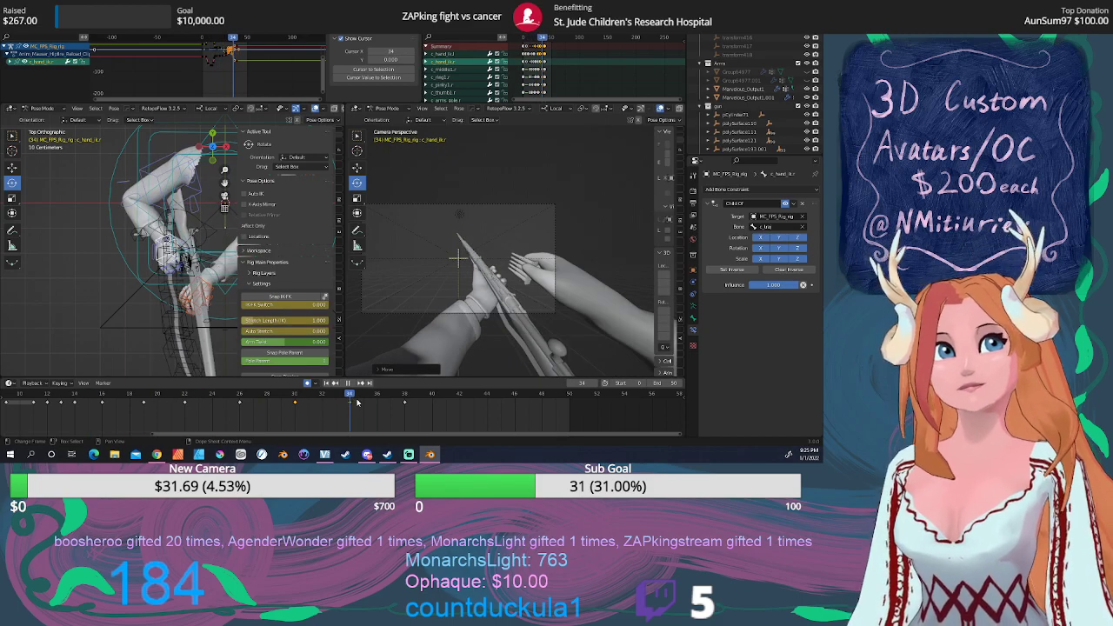
pyautogui.moveTo(356, 402)
pyautogui.mouseDown()
pyautogui.moveTo(94, 401)
pyautogui.moveTo(445, 402)
pyautogui.moveTo(199, 401)
pyautogui.moveTo(349, 401)
pyautogui.mouseUp()
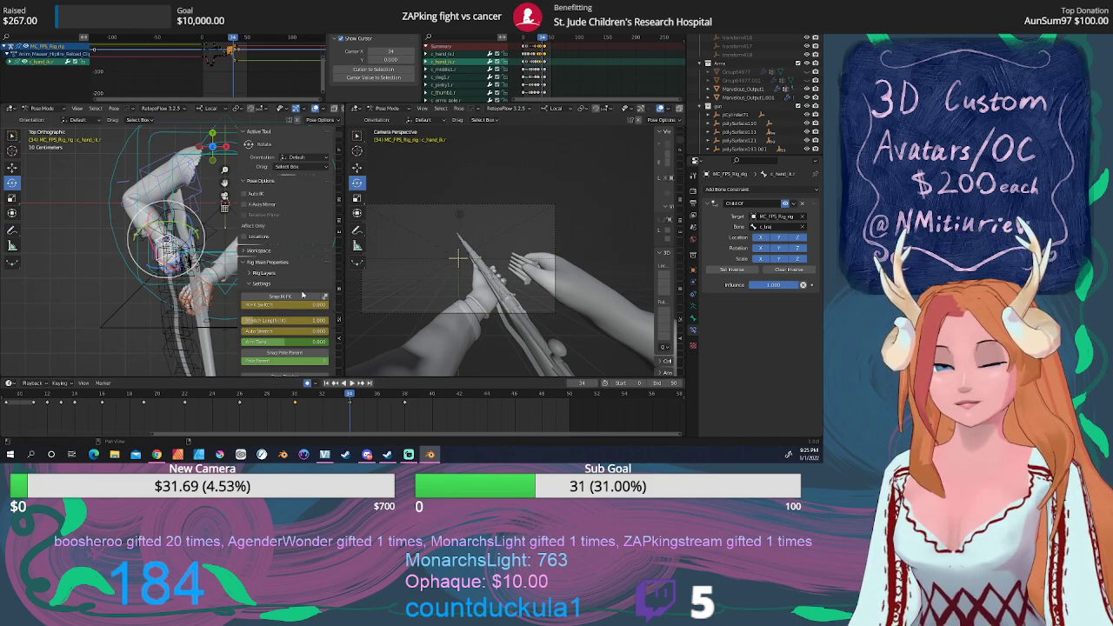
pyautogui.press('g')
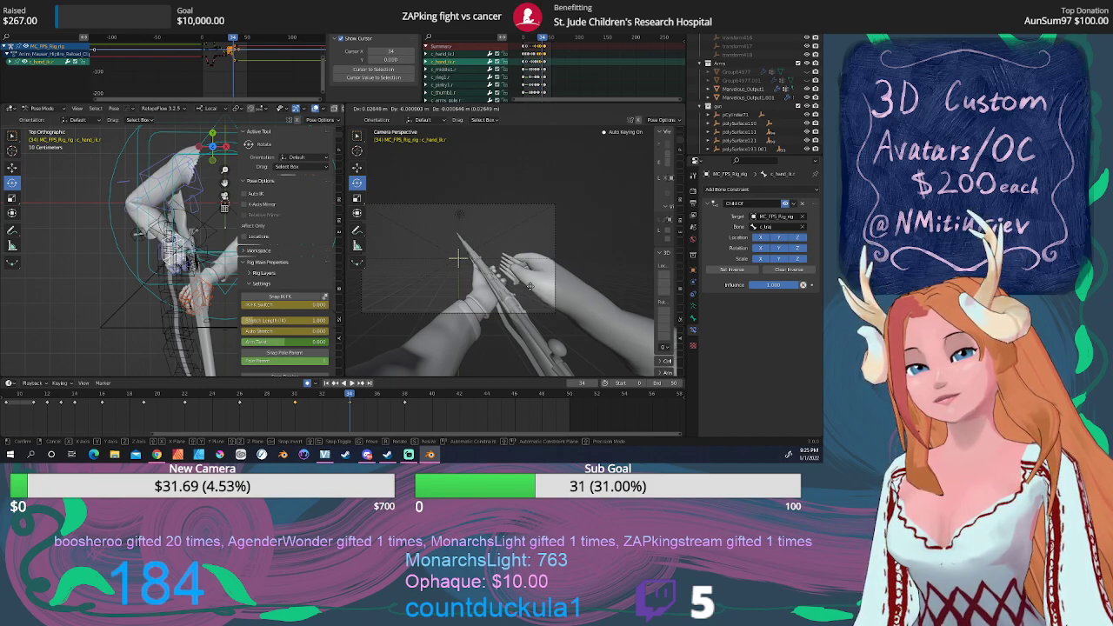
pyautogui.click(529, 286)
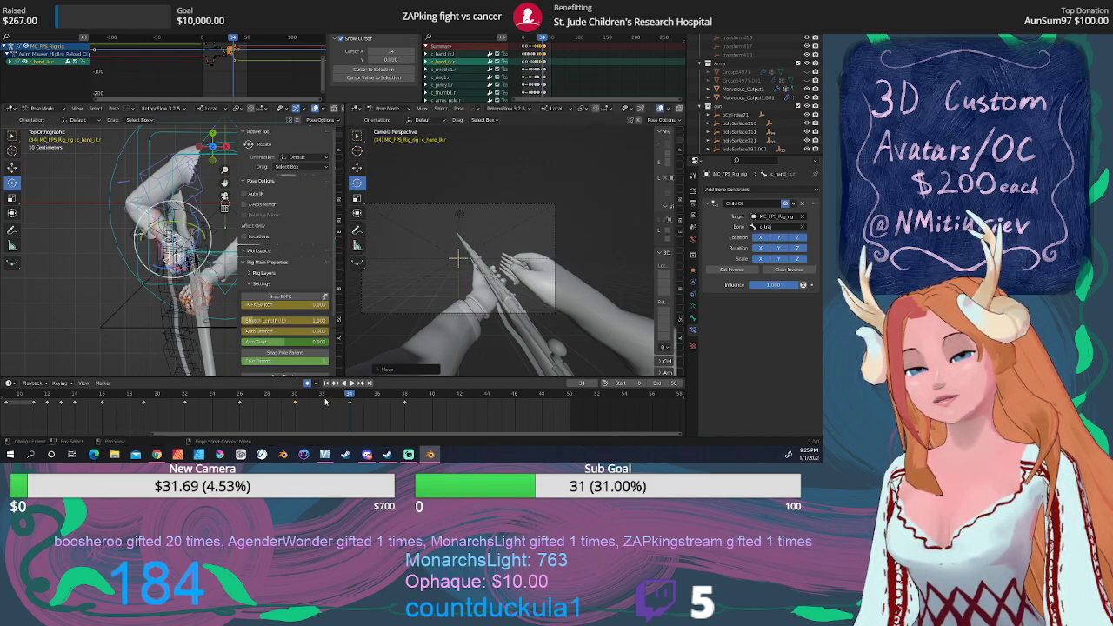
# Play the reload animation from around frame 22 to review the adjusted hand path.
pyautogui.click(195, 395)
pyautogui.click(348, 382)
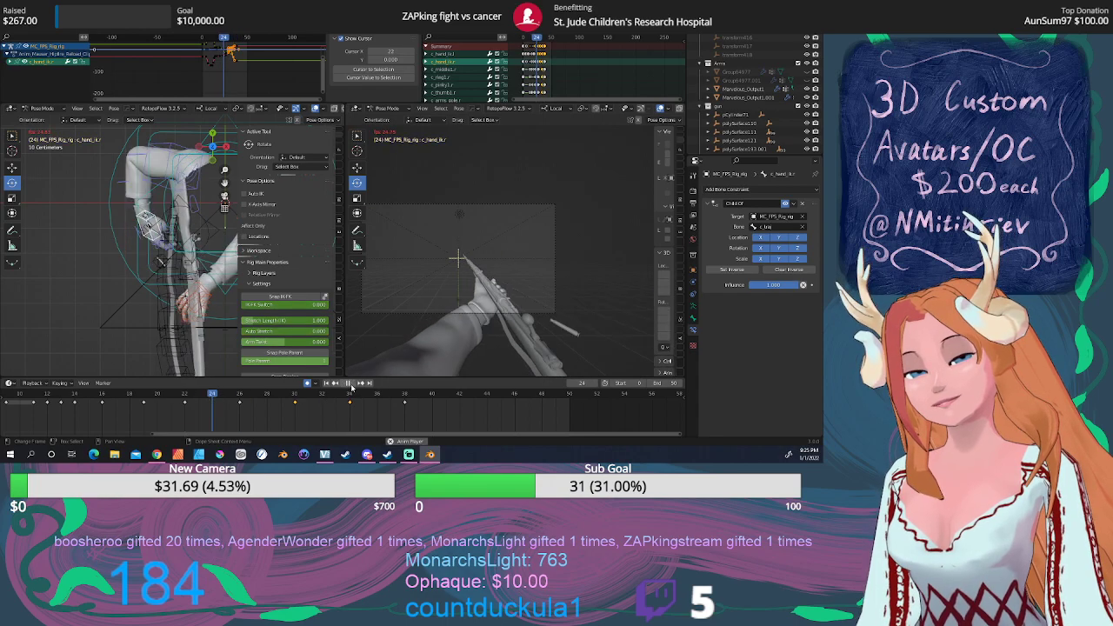
pyautogui.click(349, 383)
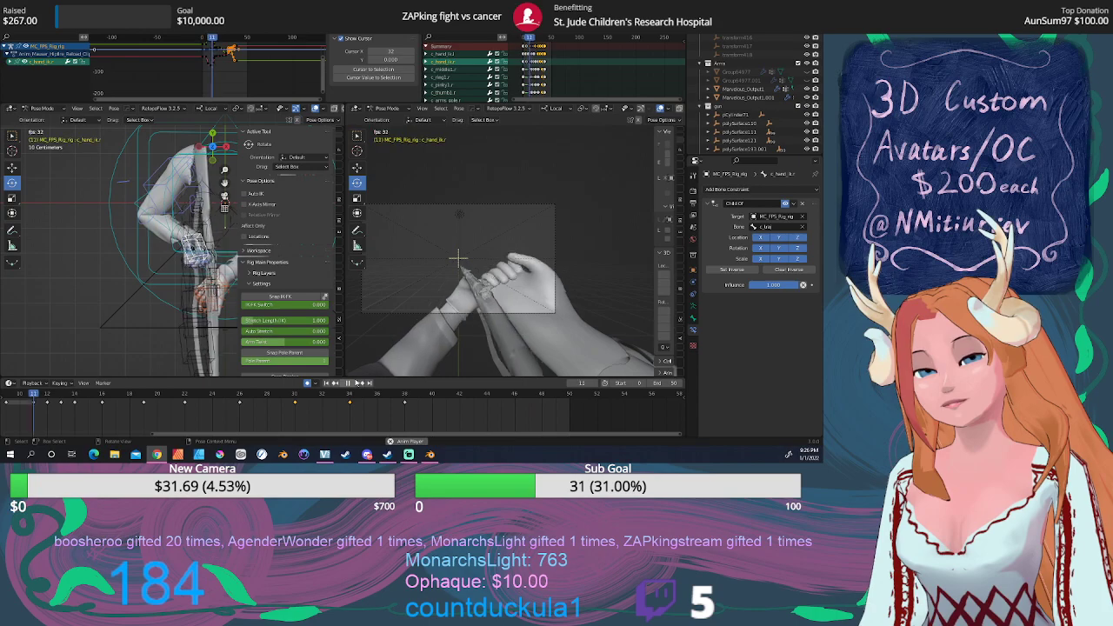
pyautogui.click(344, 383)
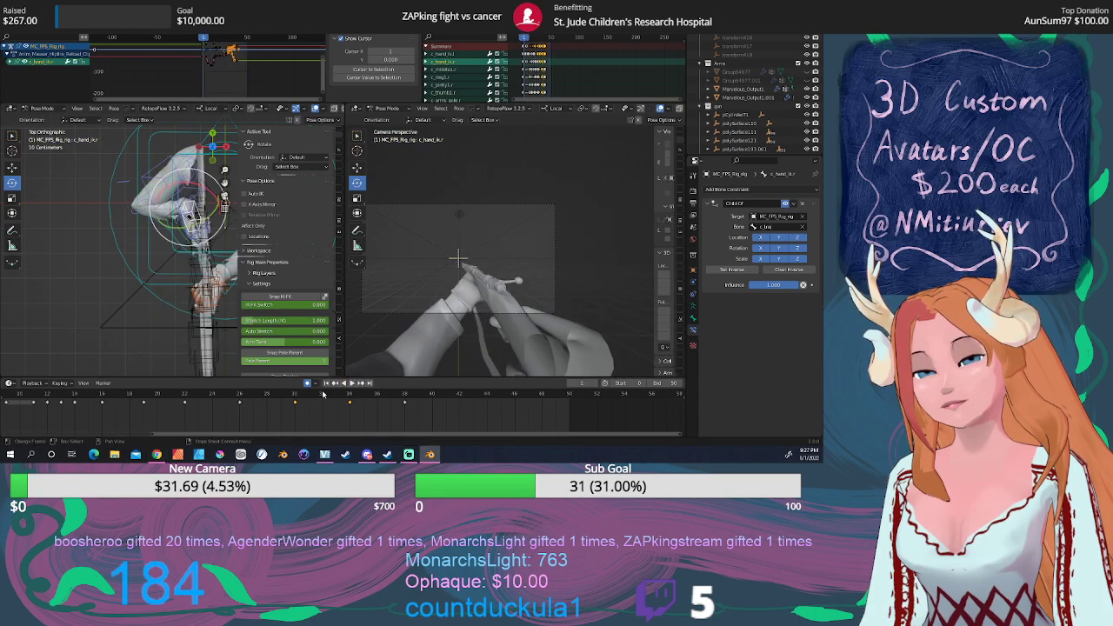
pyautogui.press('space')
# Rotate the right hand IK control about 14 degrees around one local axis at frame 34.
pyautogui.moveTo(383, 394); pyautogui.dragTo(349, 395)
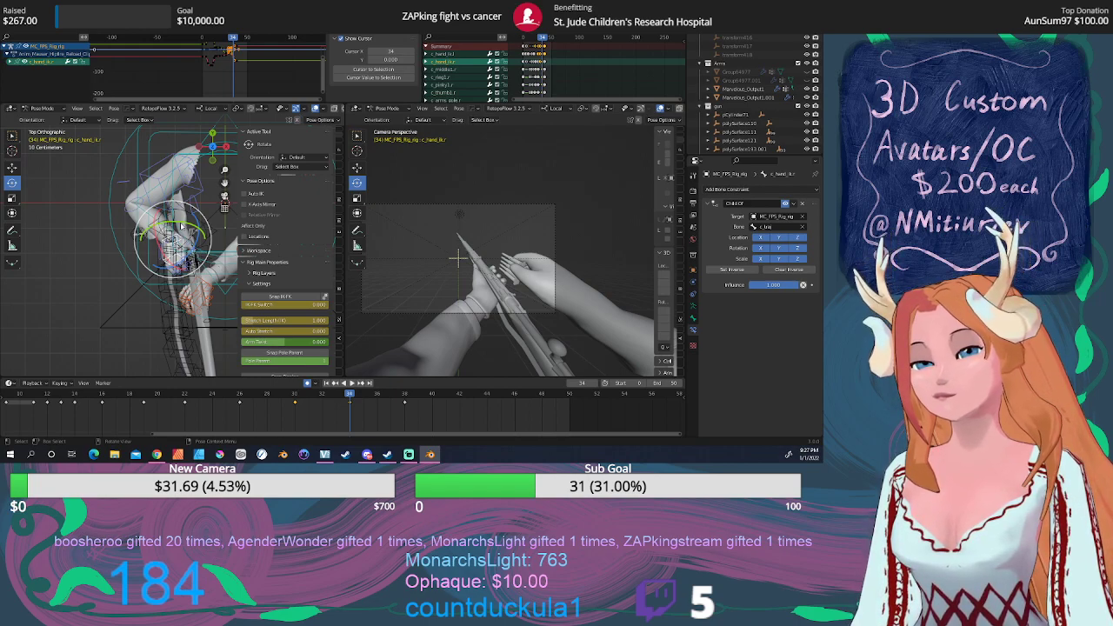
pyautogui.moveTo(204, 233); pyautogui.dragTo(201, 224)
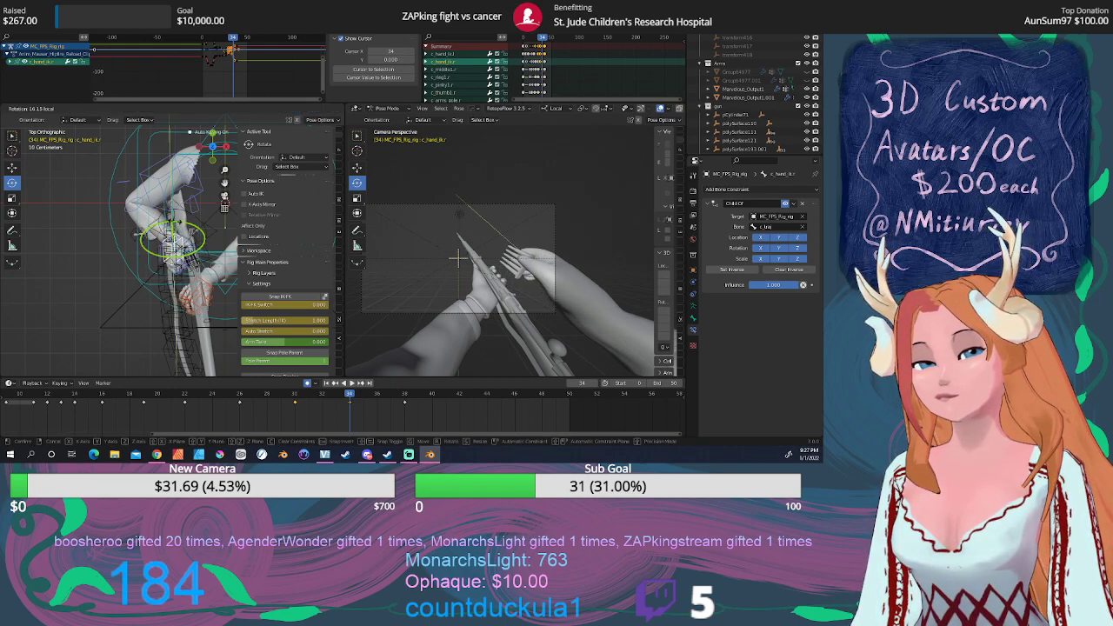
pyautogui.moveTo(202, 224); pyautogui.dragTo(203, 226)
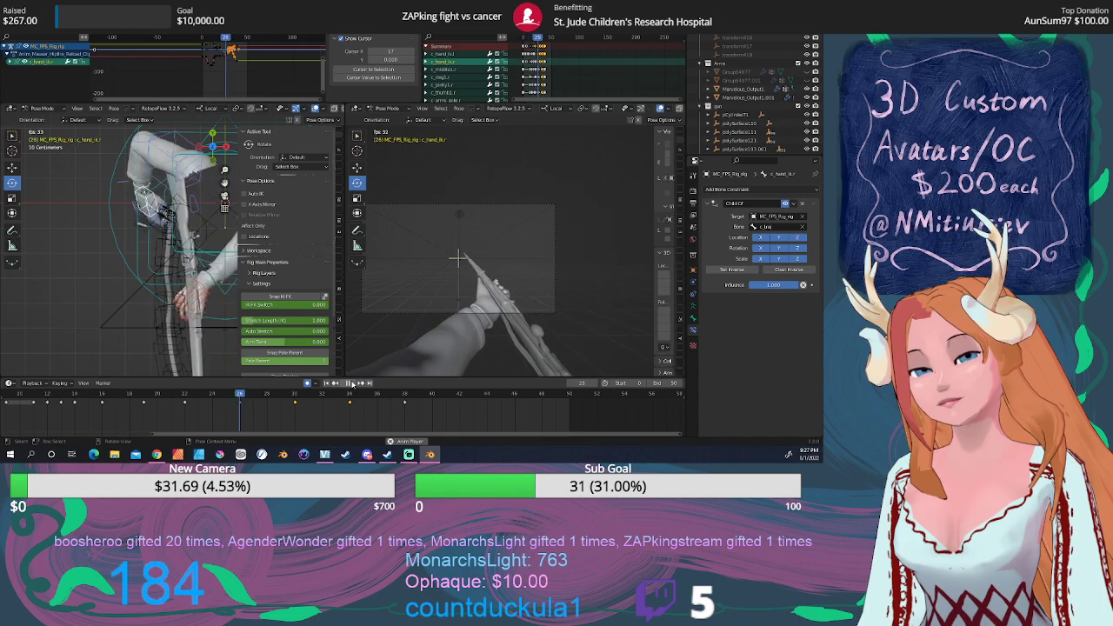
# Replay the reload and scrub through frames 31 to 36 to check the rotated hand pose.
pyautogui.click(351, 383)
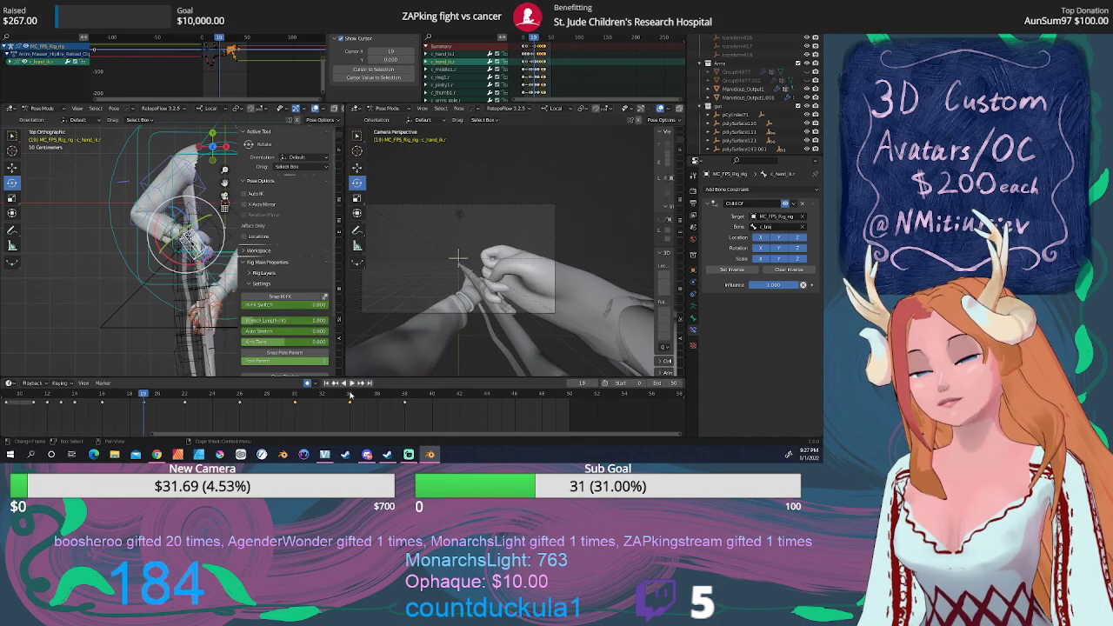
pyautogui.press('space')
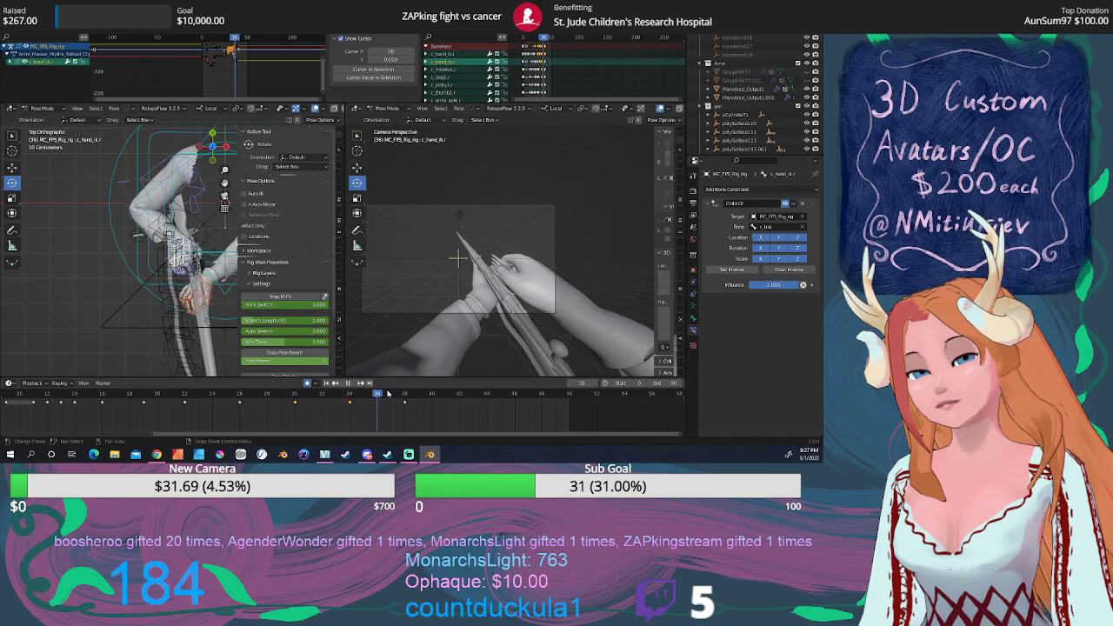
pyautogui.click(253, 399)
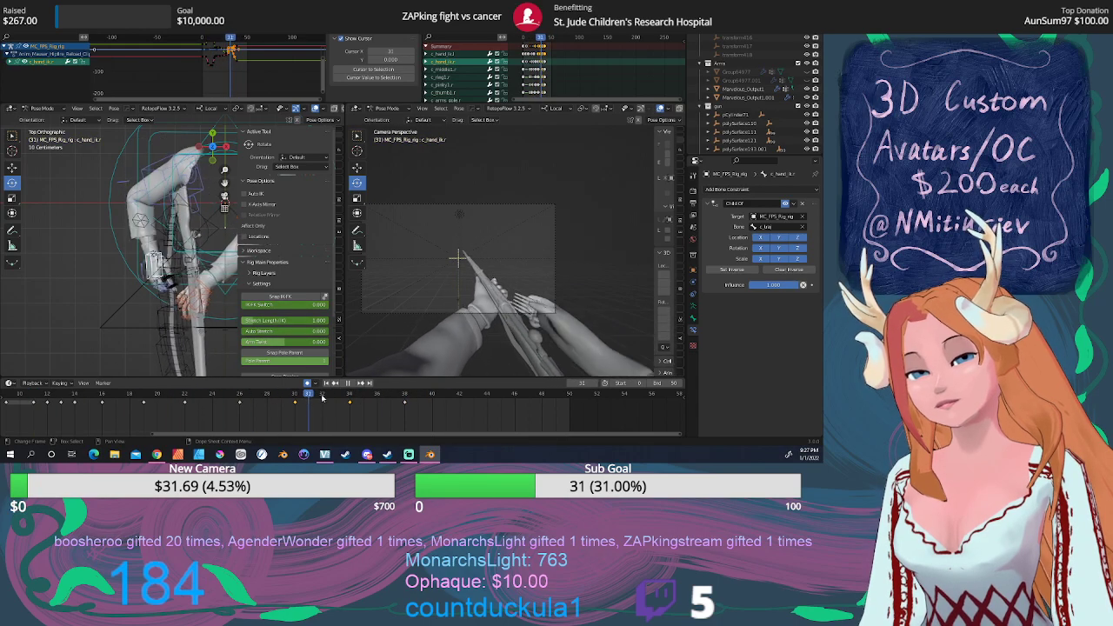
# Play the reload from around frame 12 with the end frame at 38 to review the hand motion, and restore the end frame to 50.
pyautogui.moveTo(322, 398); pyautogui.dragTo(47, 398)
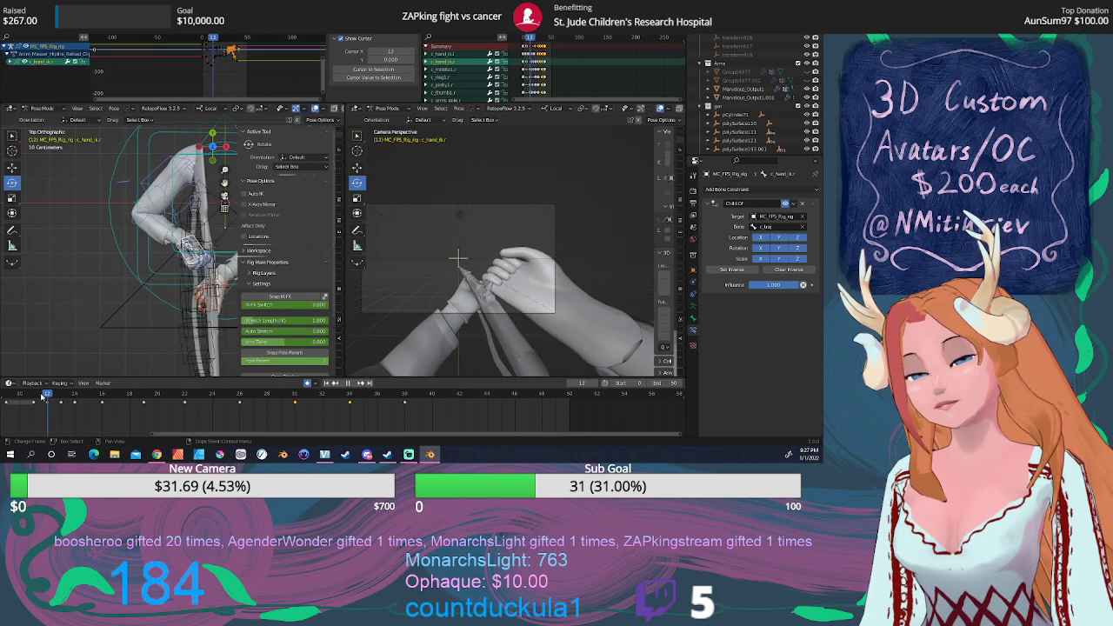
pyautogui.press('space')
pyautogui.click(355, 384)
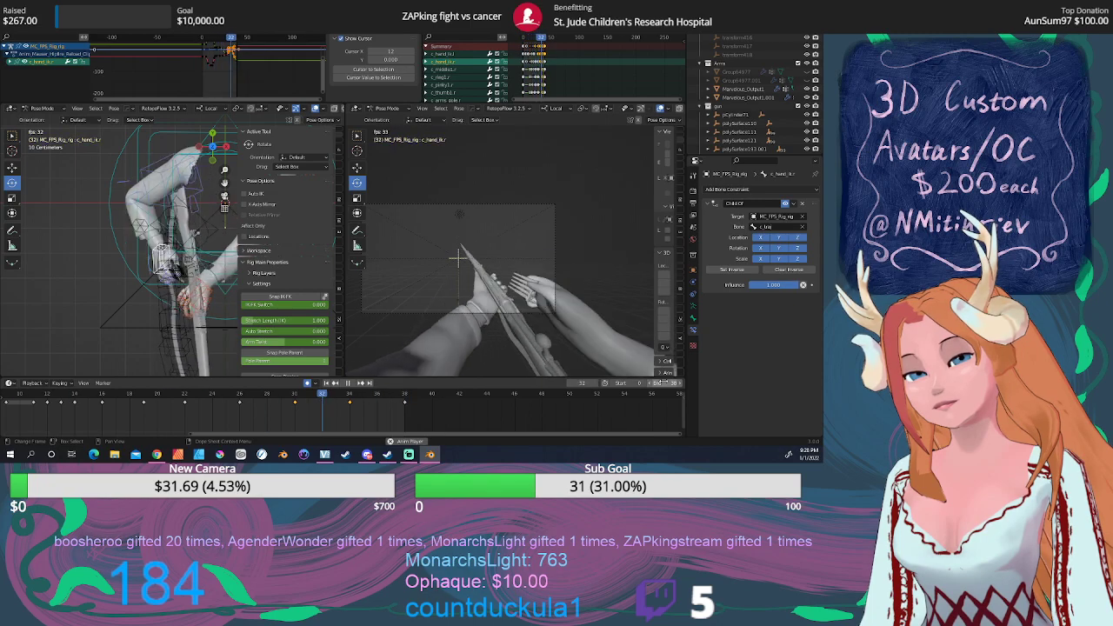
pyautogui.press('space')
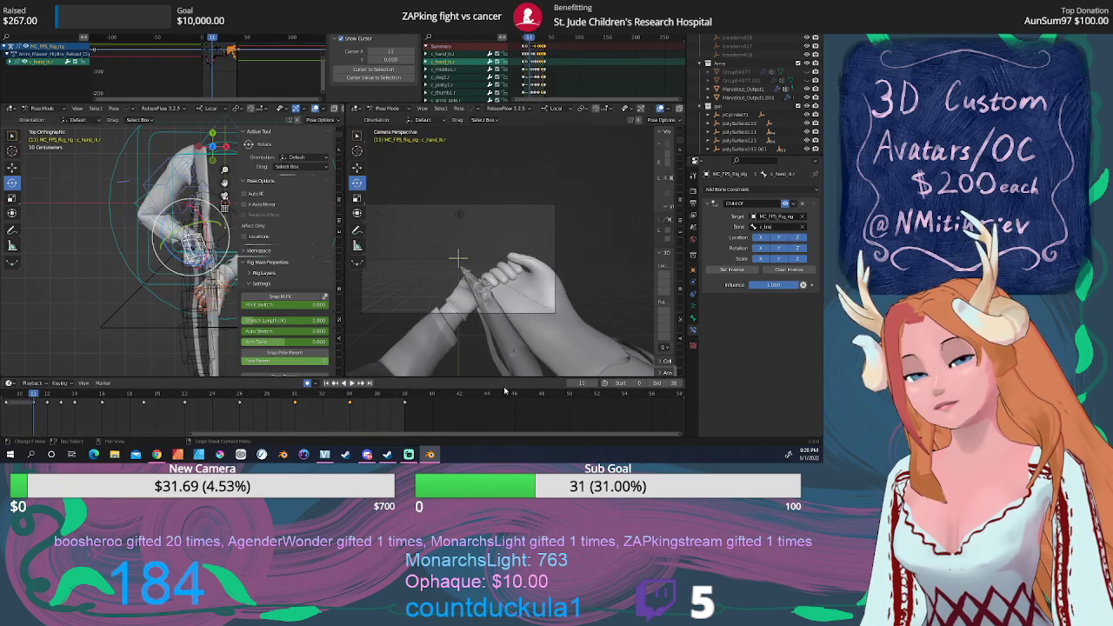
pyautogui.moveTo(663, 382); pyautogui.dragTo(681, 383)
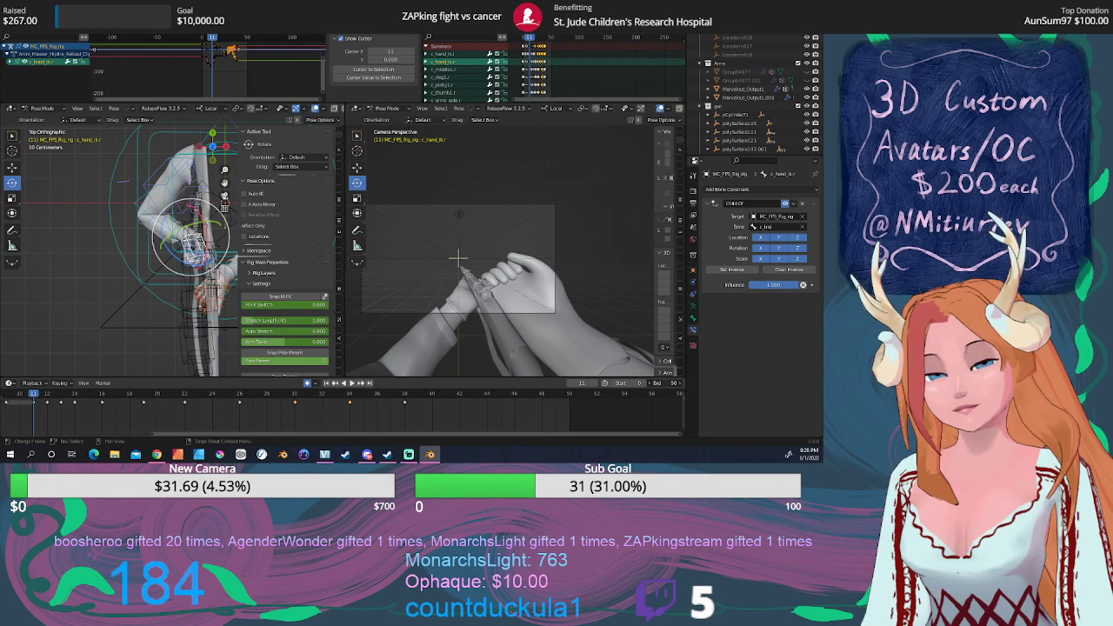
# Rotate the right hand IK control about 2.6 degrees at frame 38 and move it about 0.003 m against the rifle.
pyautogui.moveTo(196, 348); pyautogui.dragTo(209, 291, button='middle')
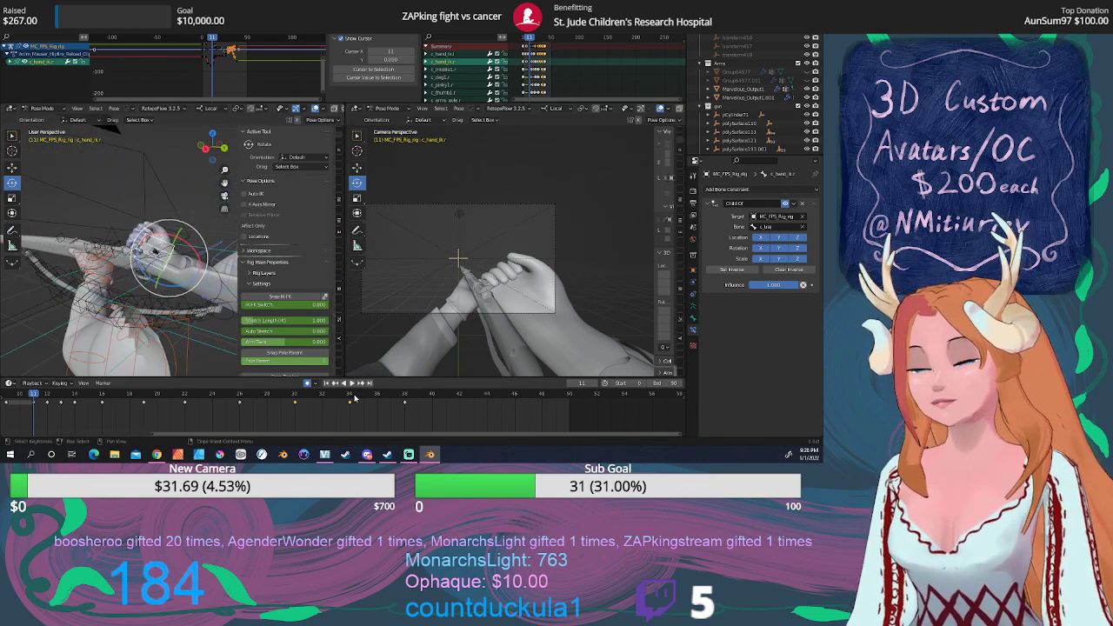
pyautogui.moveTo(354, 397); pyautogui.dragTo(402, 396)
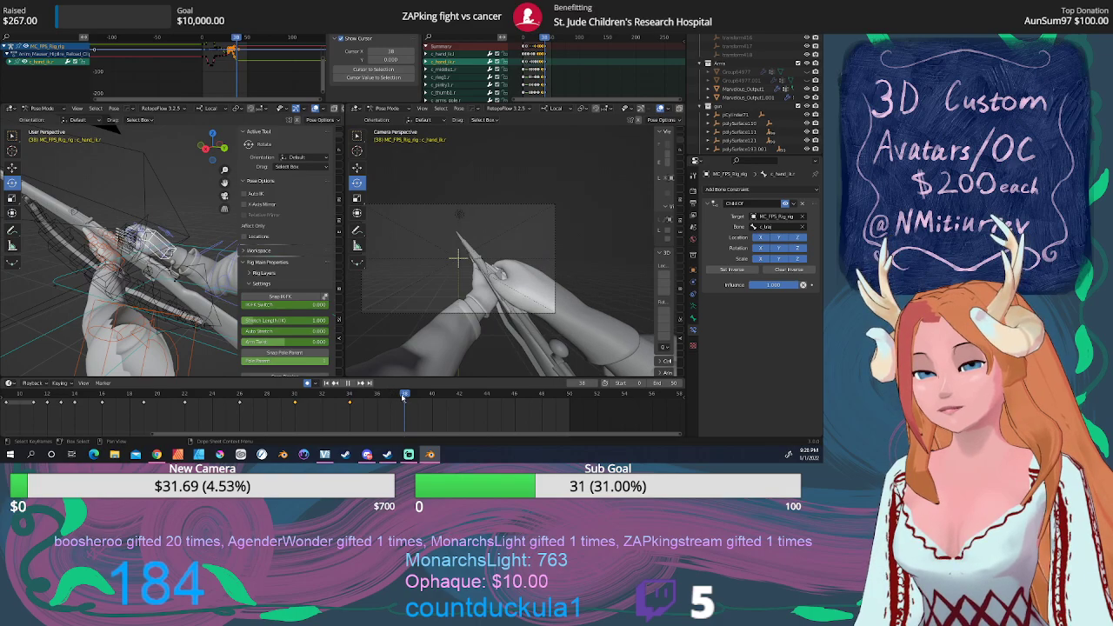
pyautogui.moveTo(219, 308); pyautogui.dragTo(152, 265, button='middle')
pyautogui.press('r')
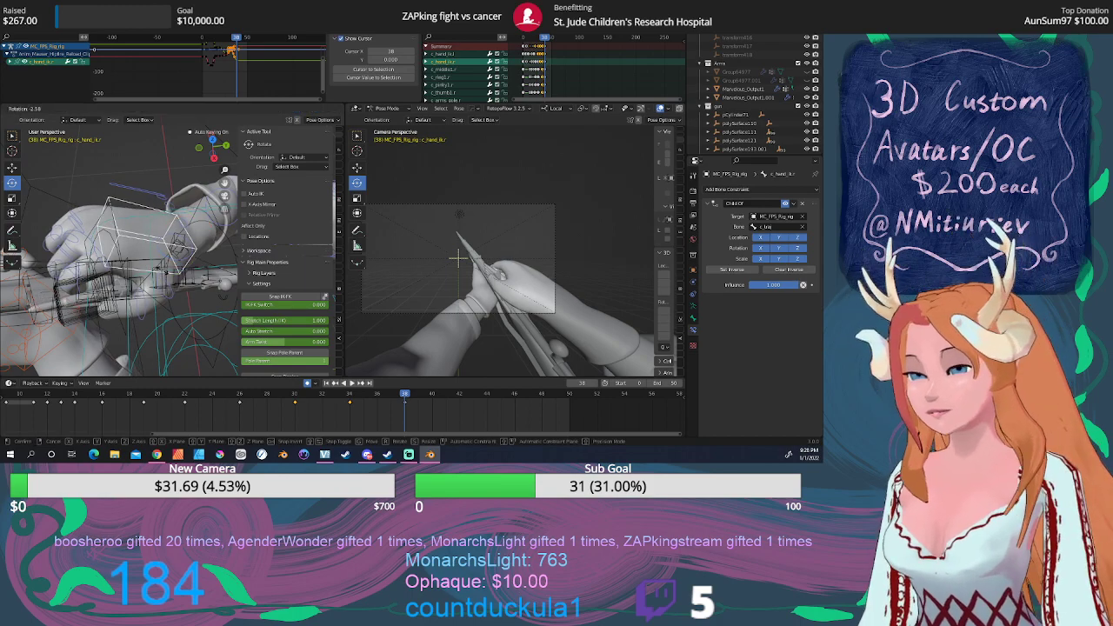
pyautogui.click(163, 269)
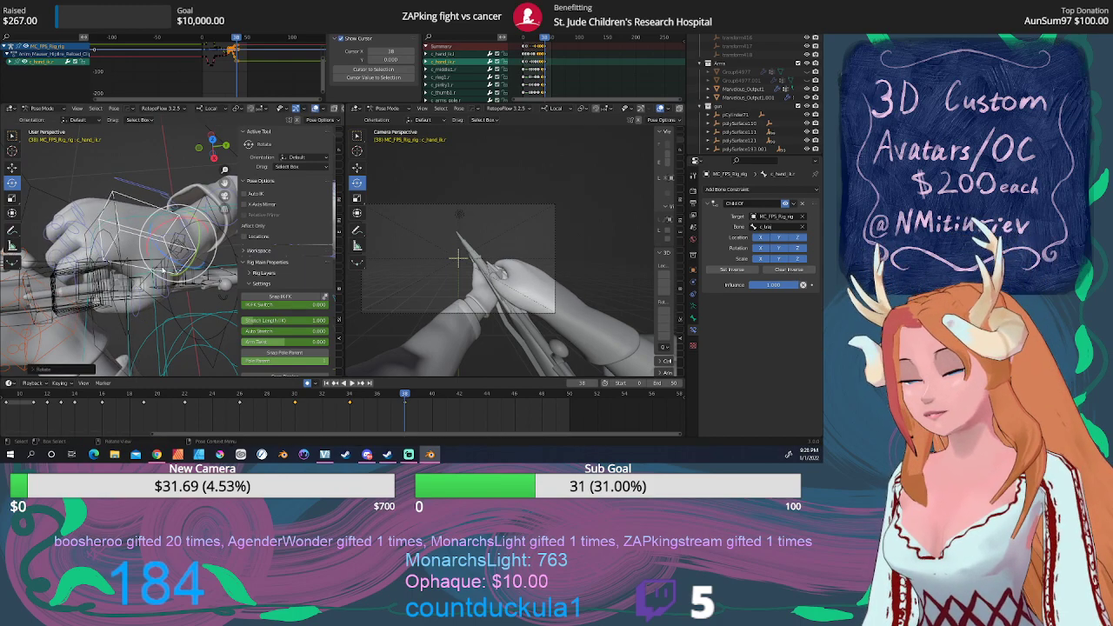
pyautogui.press('g')
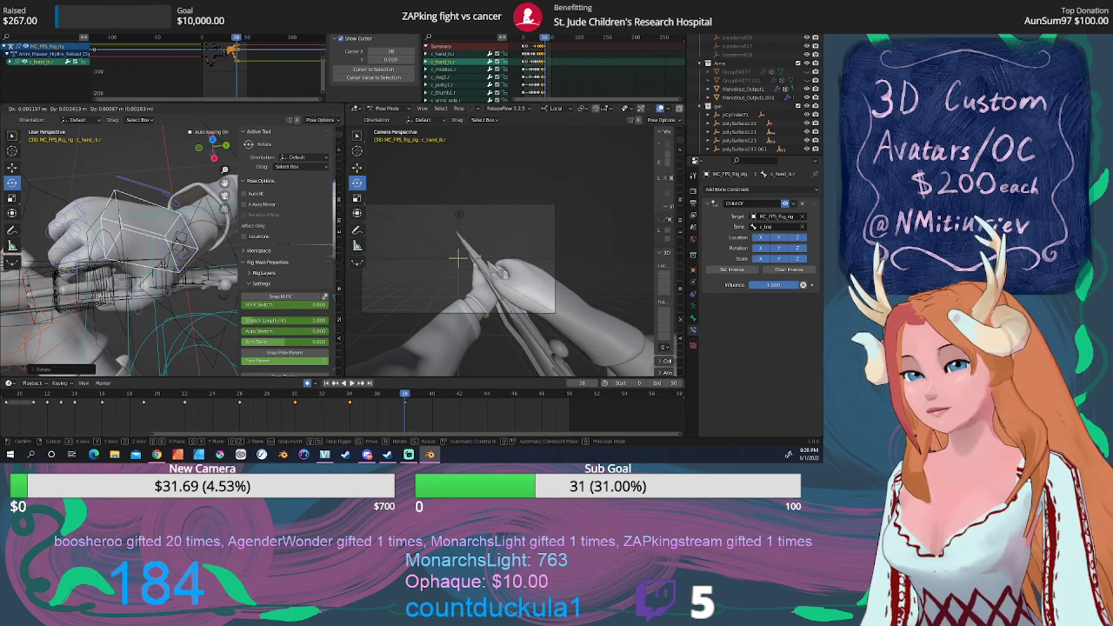
pyautogui.click(163, 269)
pyautogui.moveTo(164, 269); pyautogui.dragTo(160, 235, button='middle')
# Check the motion between frames 37 and 38 and move the right hand IK control another 0.004 m or so at frame 38.
pyautogui.press('space')
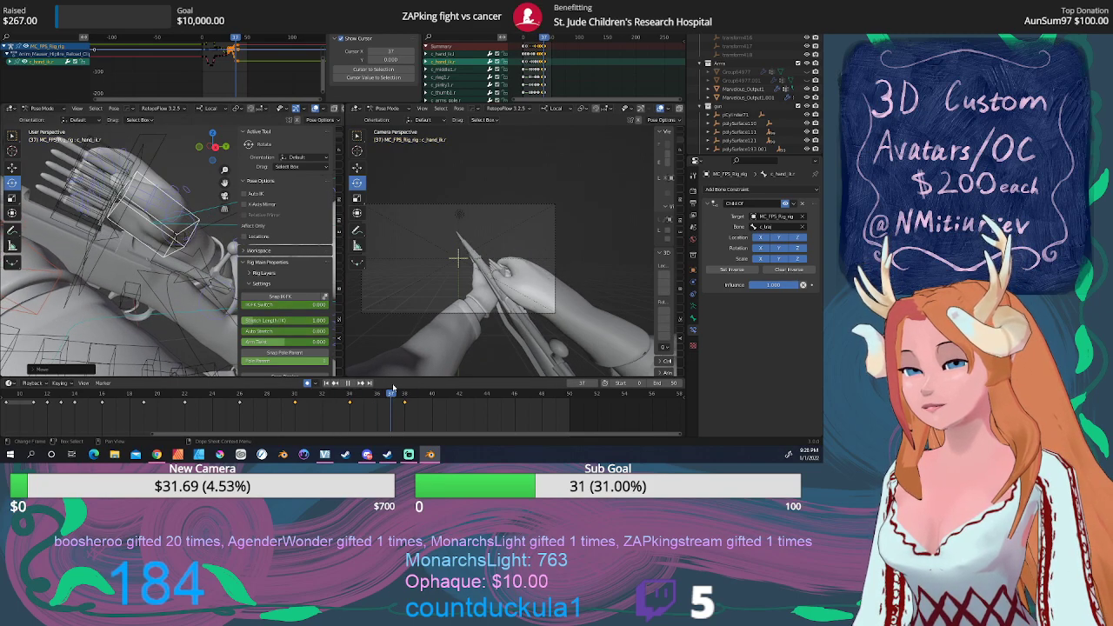
pyautogui.press('space')
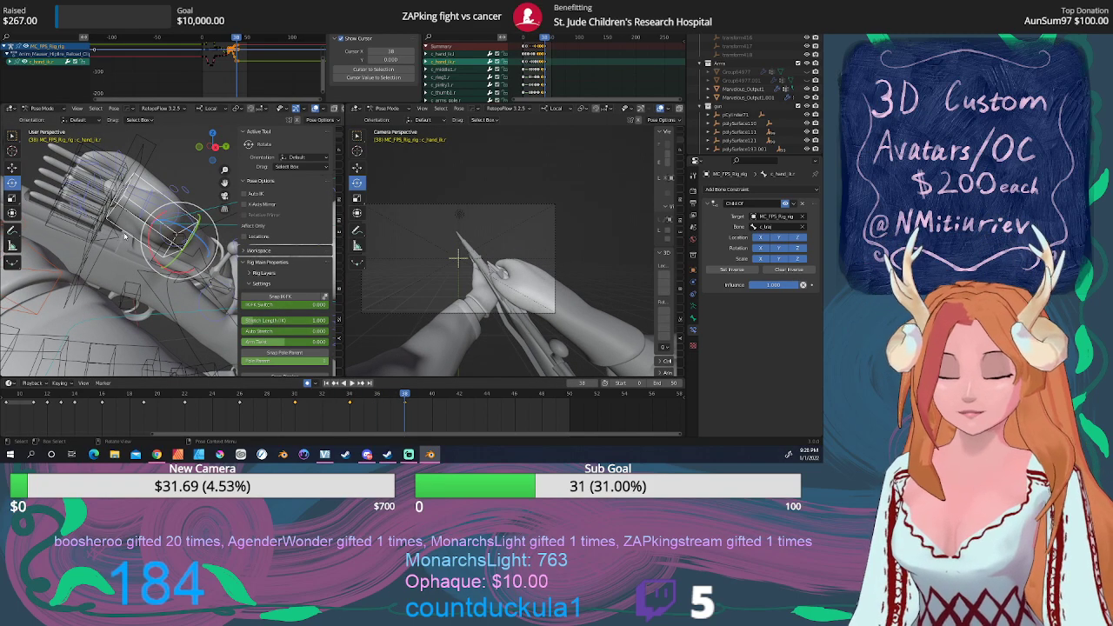
pyautogui.press('g')
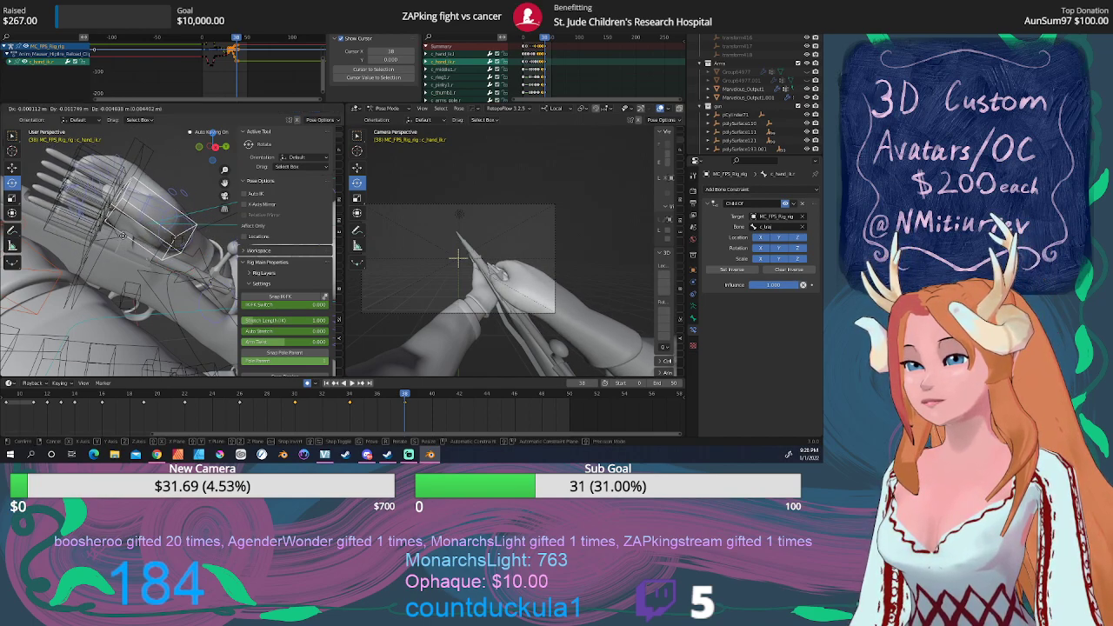
pyautogui.click(122, 235)
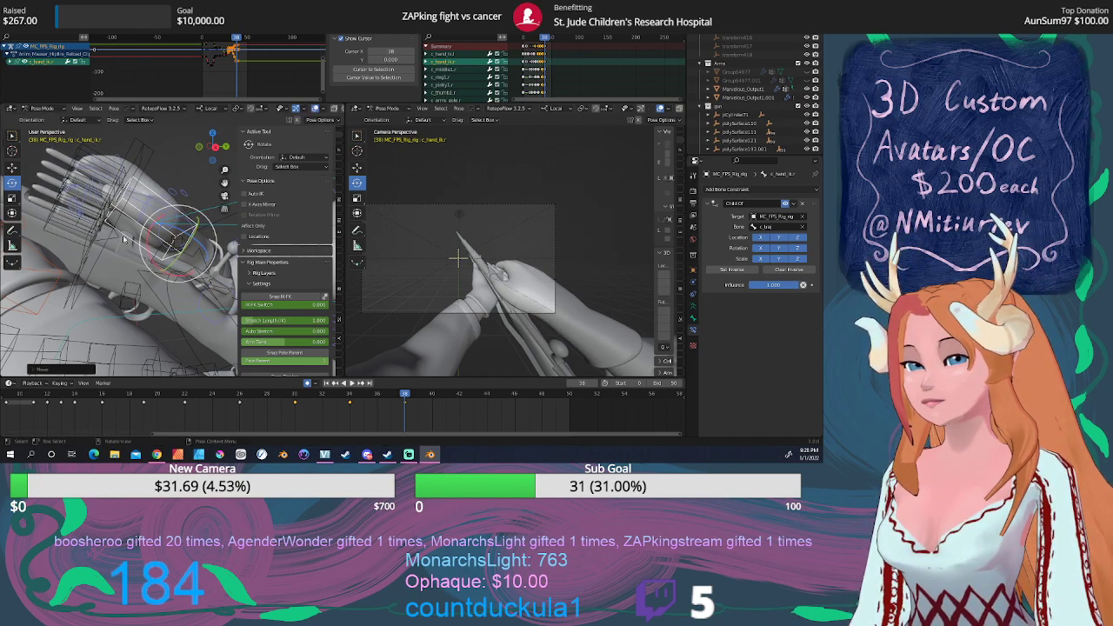
# Rotate the right hand IK control around its local Y axis at frame 38 to adjust the hand's angle on the rifle.
pyautogui.moveTo(208, 281); pyautogui.dragTo(126, 316, button='middle')
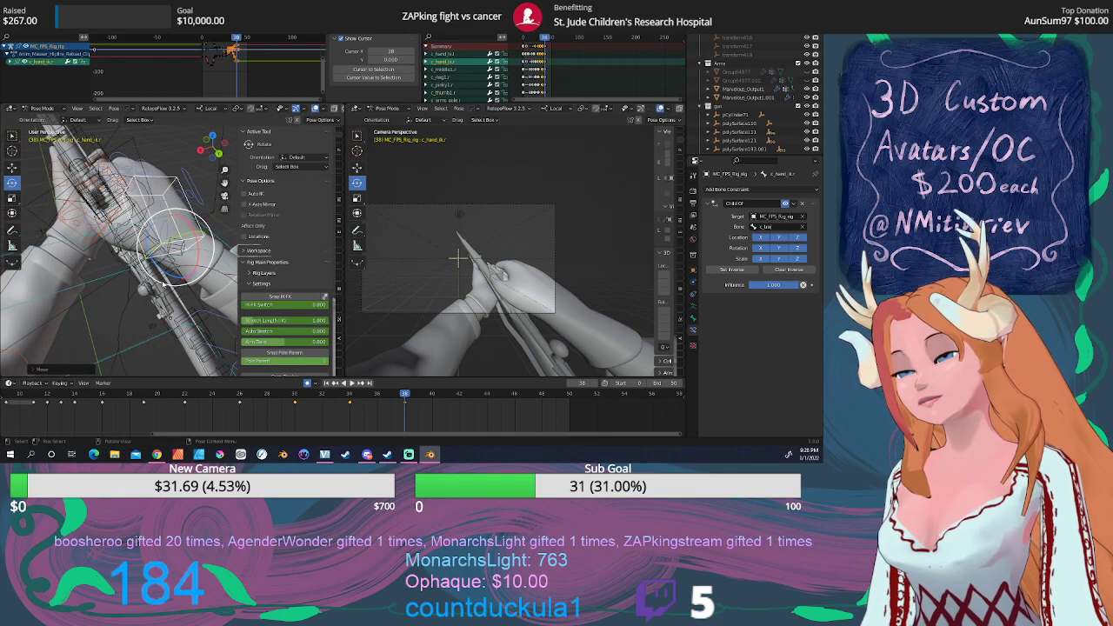
pyautogui.moveTo(142, 276); pyautogui.dragTo(171, 273, button='middle')
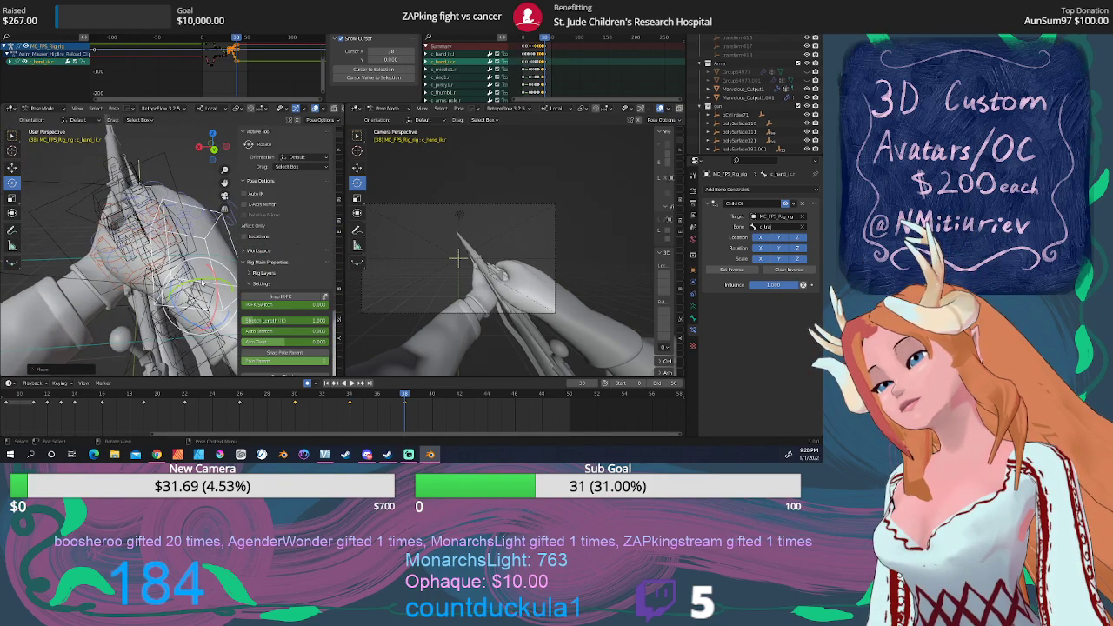
pyautogui.press('r')
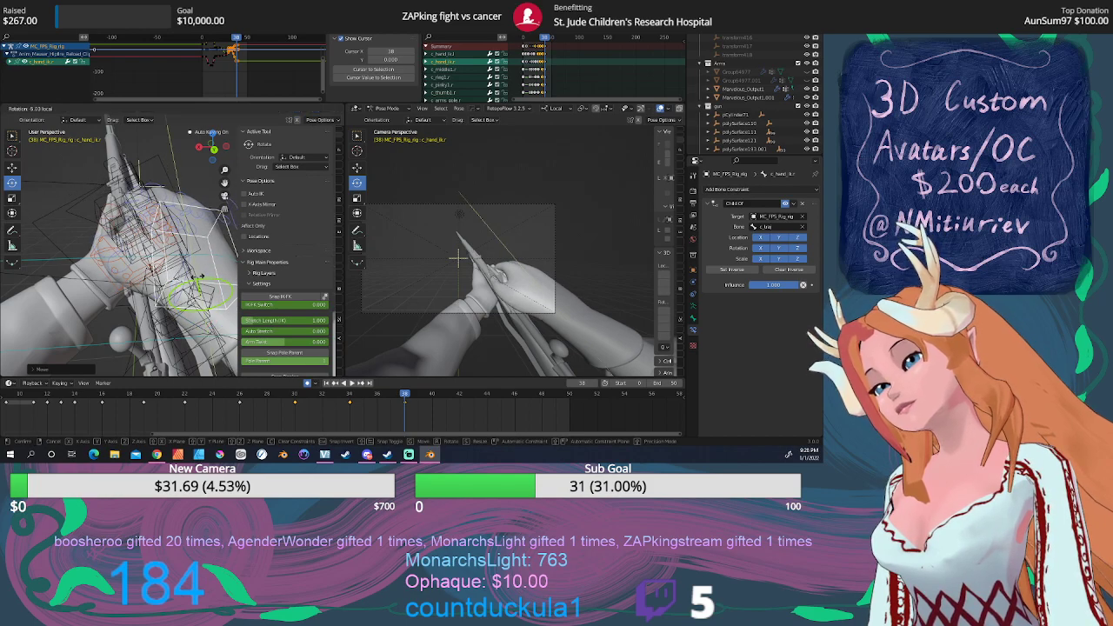
pyautogui.click(198, 277)
# Inspect the rotated hand from the side and replay the reload from around frame 29 to frame 38.
pyautogui.moveTo(198, 276); pyautogui.dragTo(223, 270, button='middle')
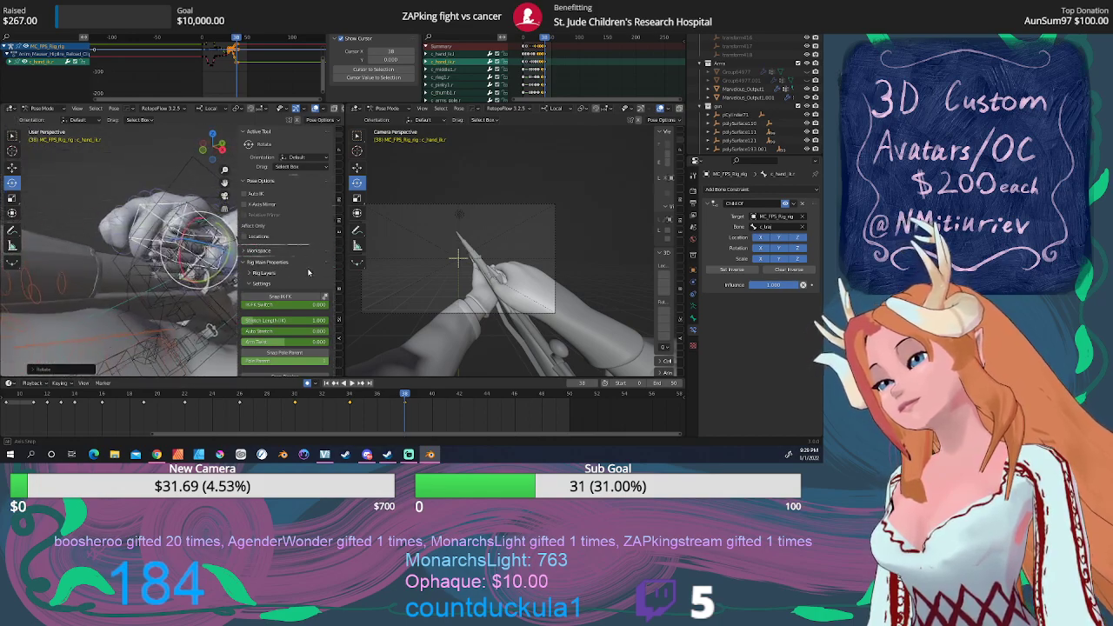
pyautogui.moveTo(312, 274); pyautogui.dragTo(252, 270, button='middle')
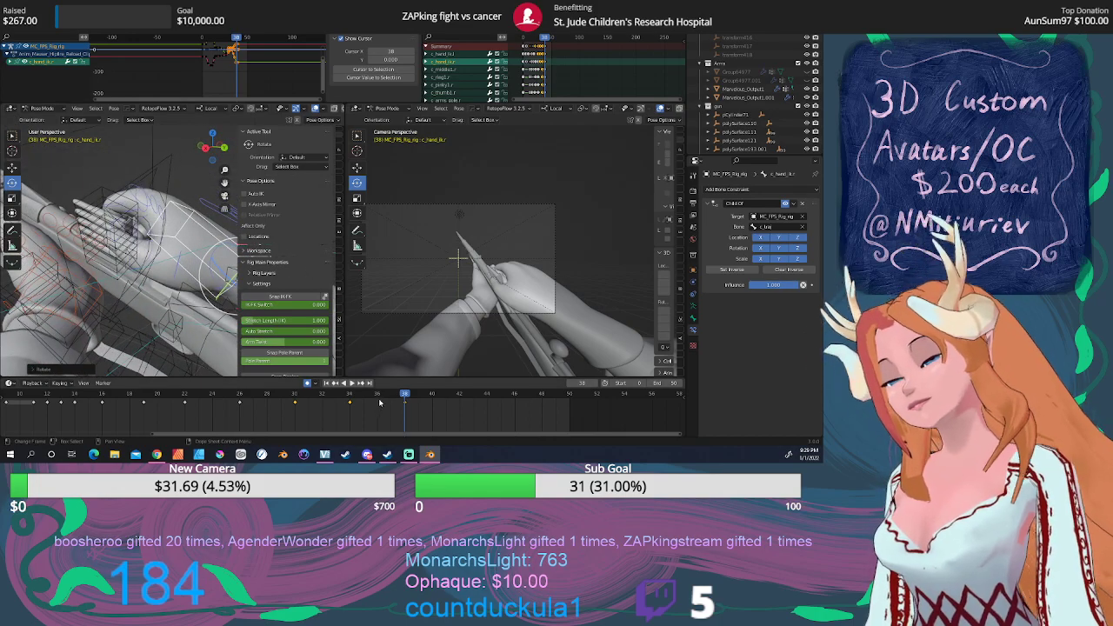
pyautogui.press('space')
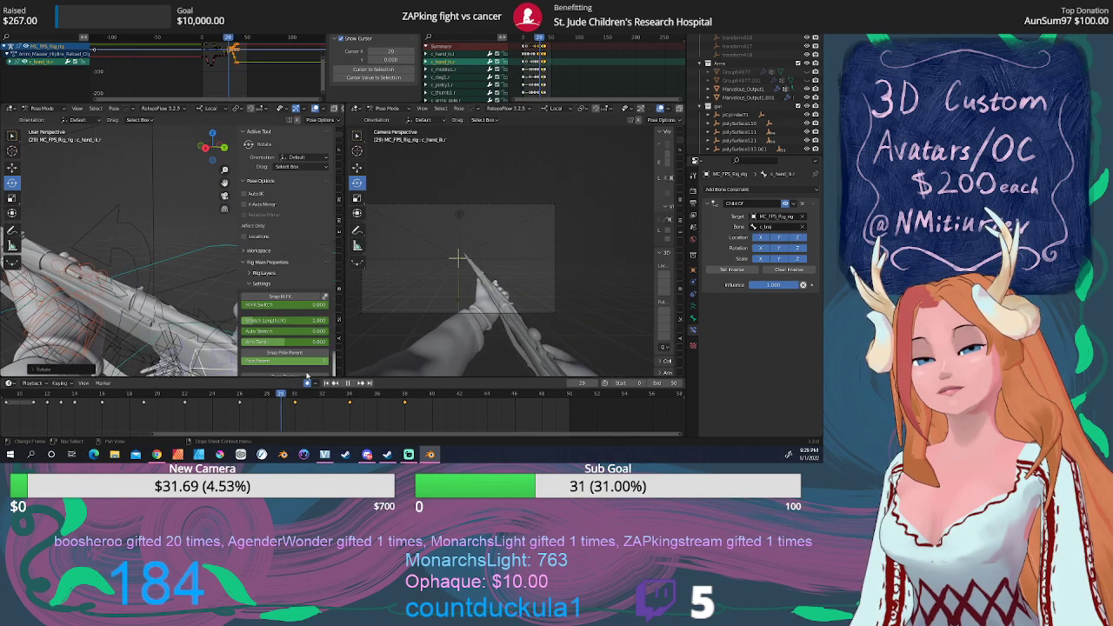
pyautogui.moveTo(380, 375); pyautogui.dragTo(405, 376)
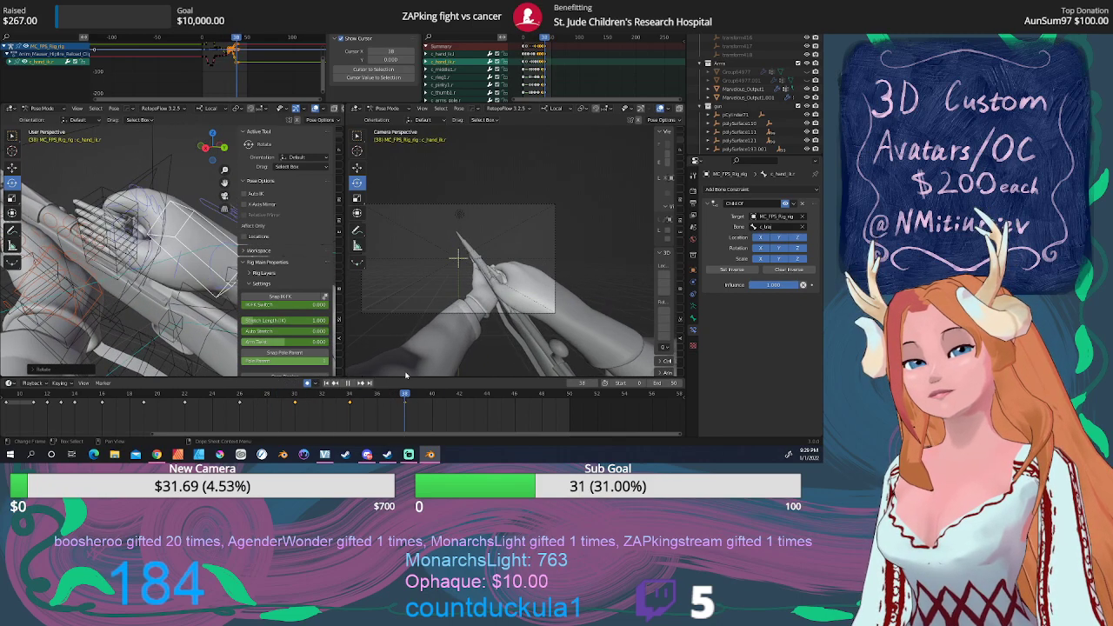
# Rotate the right hand IK control about 2.8 degrees around its local Z axis at frame 38.
pyautogui.moveTo(241, 304); pyautogui.dragTo(118, 228, button='middle')
pyautogui.moveTo(166, 277); pyautogui.dragTo(132, 279, button='middle')
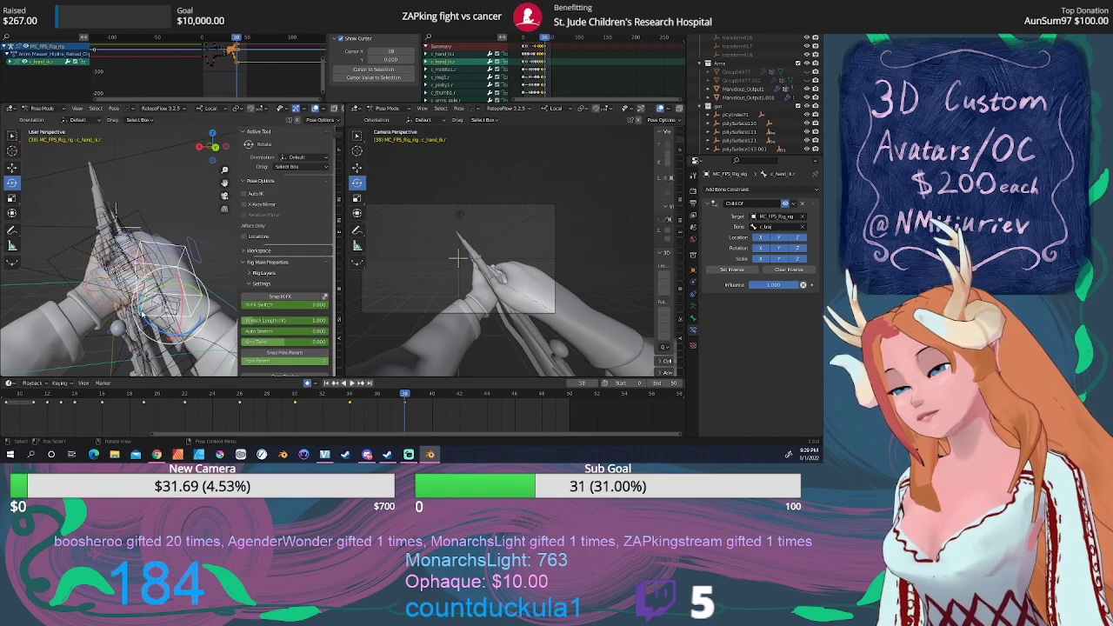
pyautogui.moveTo(157, 331); pyautogui.dragTo(156, 331)
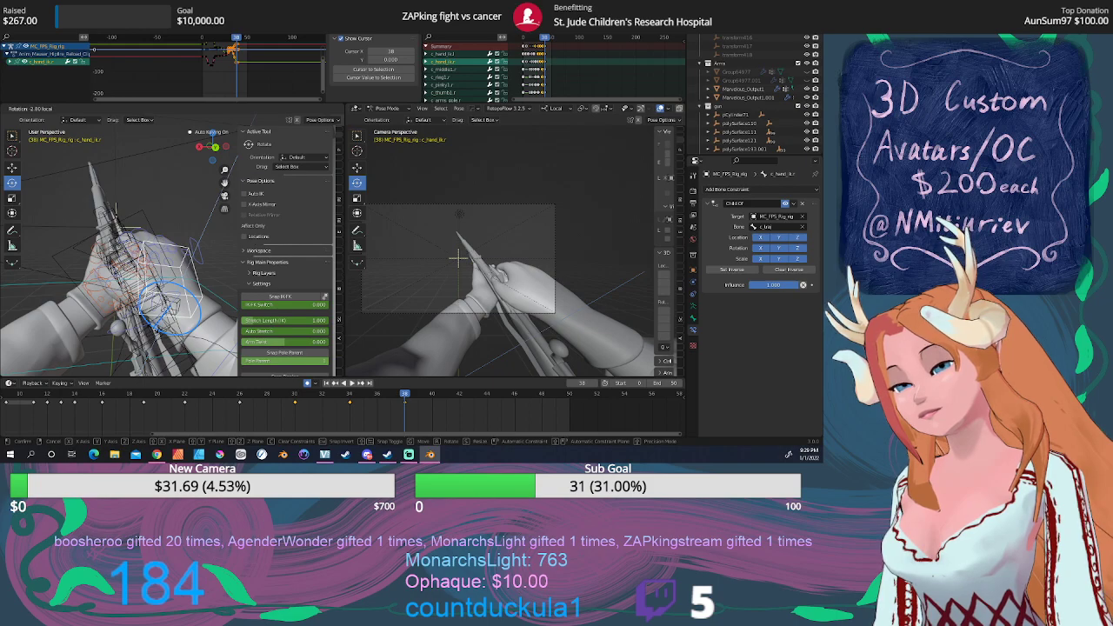
pyautogui.click(156, 331)
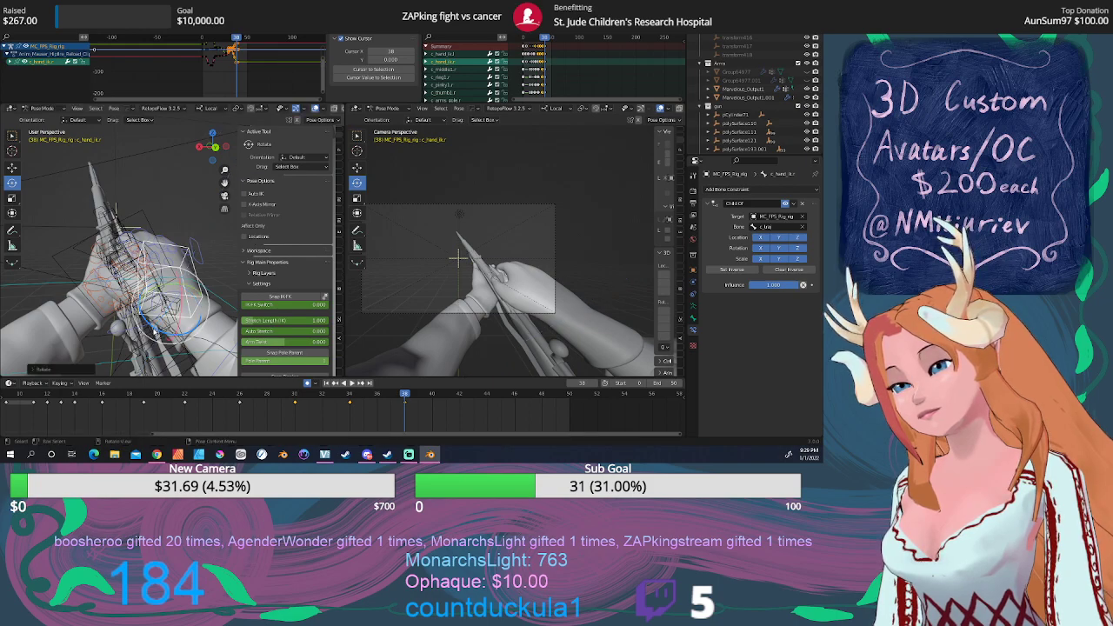
# Fine-tune the right hand IK control's local Z rotation by small amounts at frame 38, judging the grip from the side.
pyautogui.moveTo(156, 331)
pyautogui.mouseDown(button='middle')
pyautogui.moveTo(166, 300)
pyautogui.moveTo(173, 323)
pyautogui.moveTo(163, 325)
pyautogui.mouseUp(button='middle')
pyautogui.scroll(-2, 165, 300)
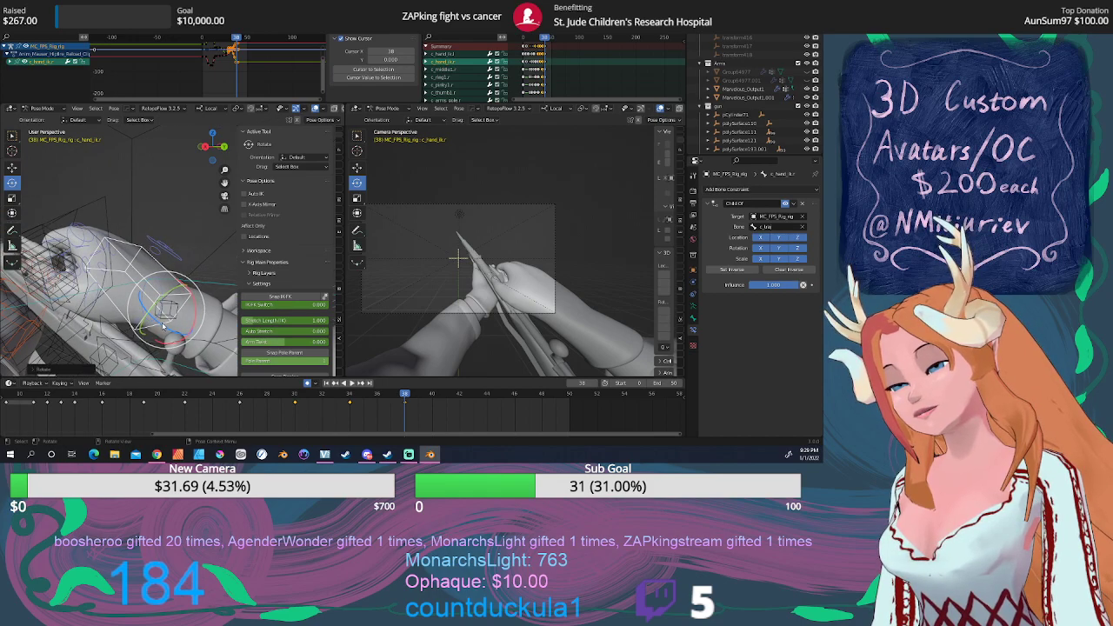
pyautogui.moveTo(165, 329); pyautogui.dragTo(164, 324)
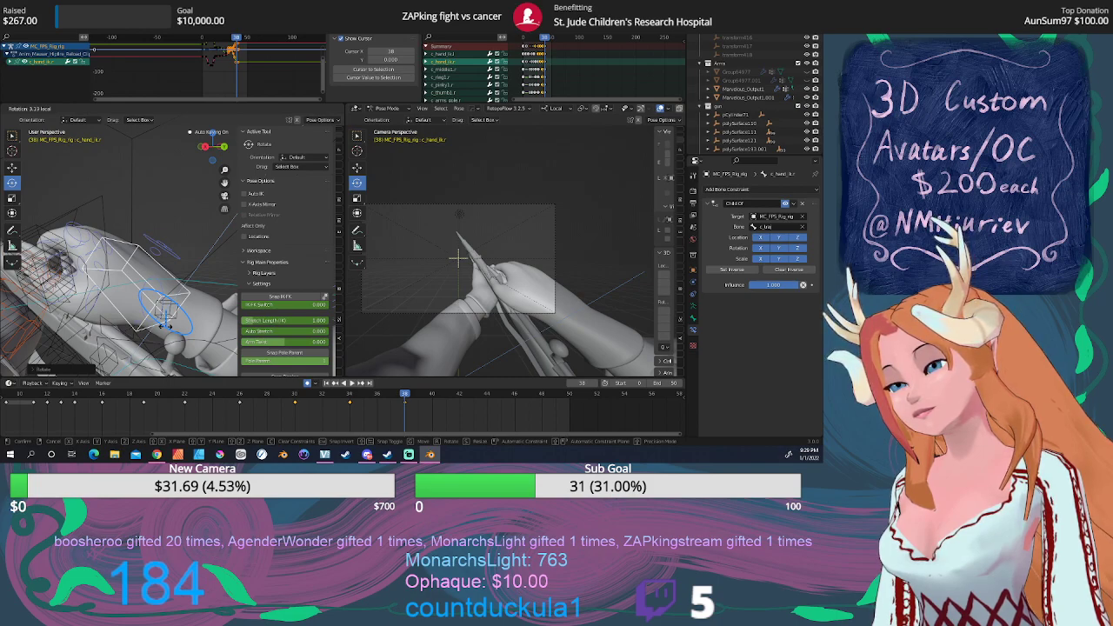
pyautogui.moveTo(164, 324); pyautogui.dragTo(164, 323)
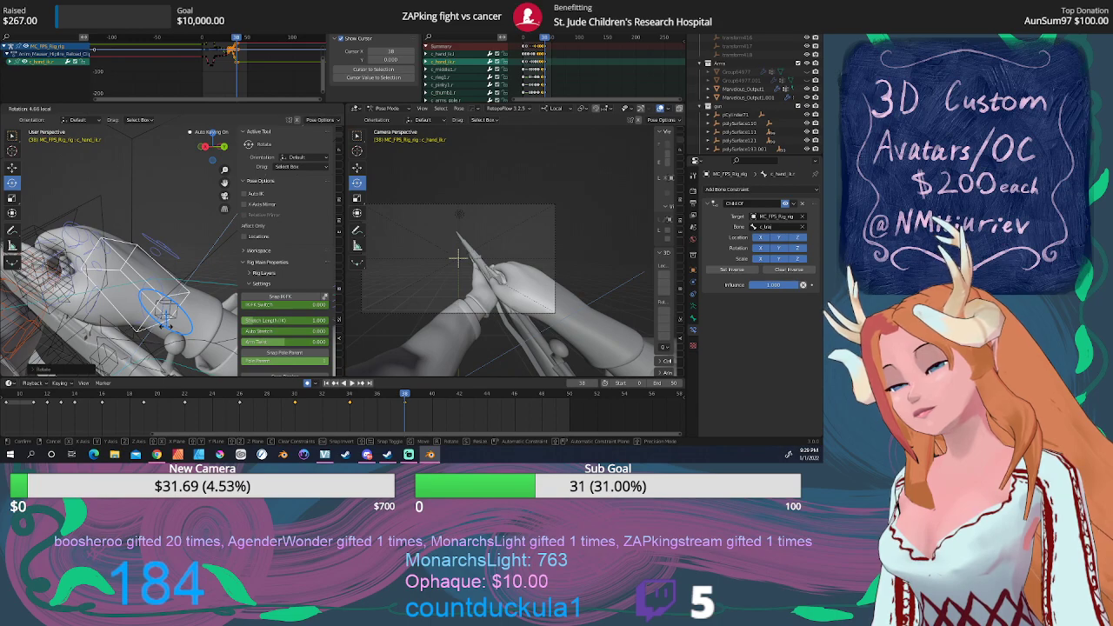
pyautogui.moveTo(165, 324); pyautogui.dragTo(164, 324)
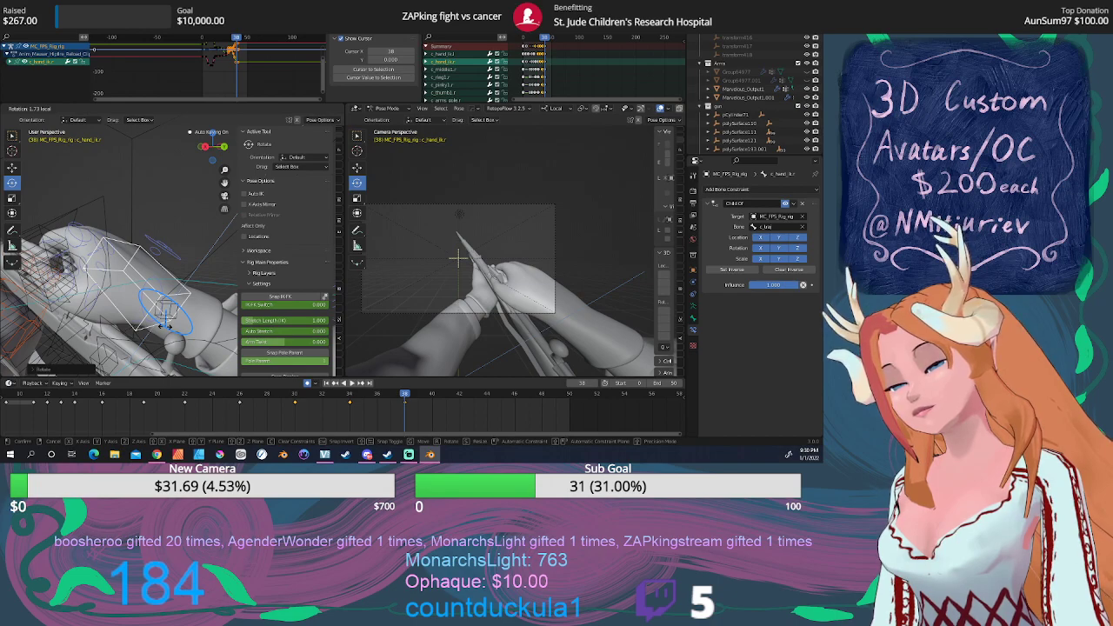
pyautogui.moveTo(163, 324); pyautogui.dragTo(163, 324)
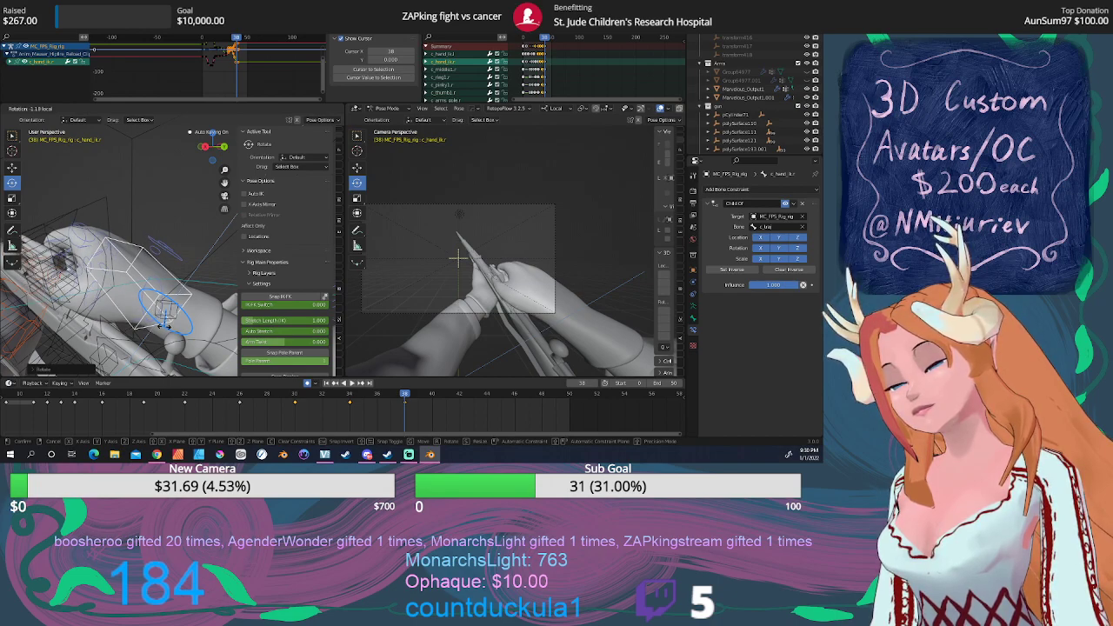
pyautogui.moveTo(163, 323); pyautogui.dragTo(164, 325)
# Make further small local Z rotations of the right hand IK control at frame 38, judging them from the palm side.
pyautogui.moveTo(113, 323); pyautogui.dragTo(152, 300, button='middle')
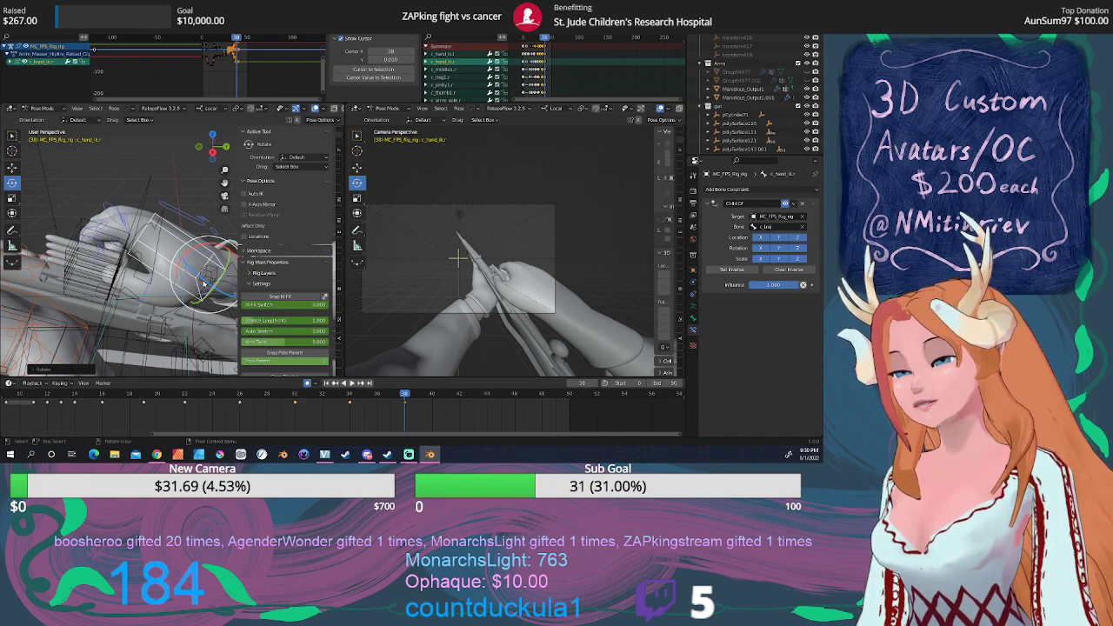
pyautogui.moveTo(202, 282); pyautogui.dragTo(206, 279)
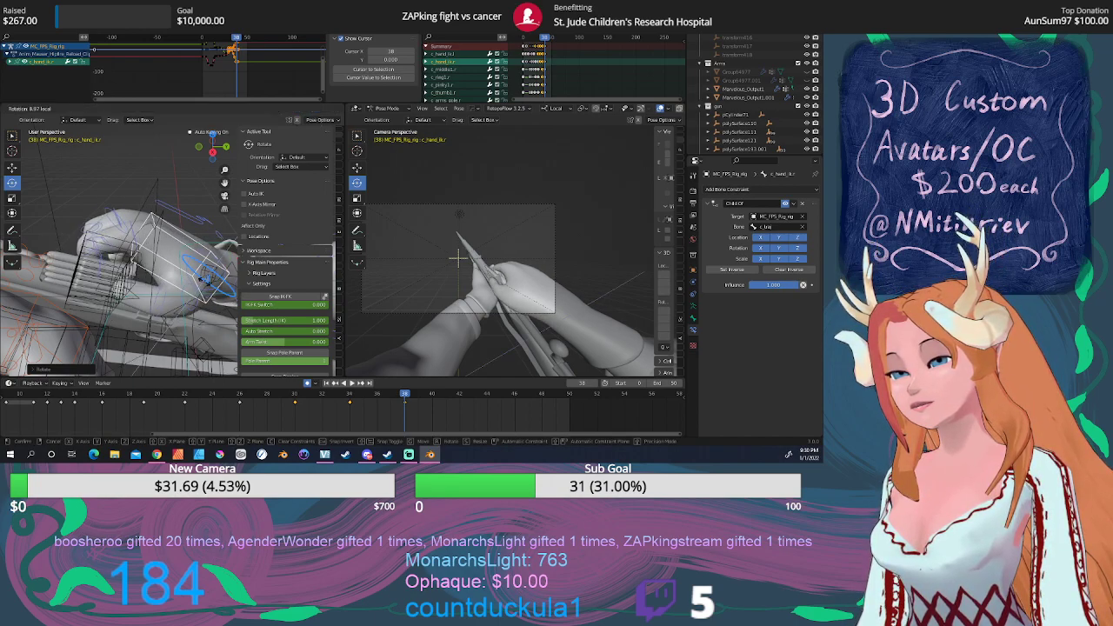
pyautogui.moveTo(206, 279); pyautogui.dragTo(206, 279)
pyautogui.moveTo(206, 279)
pyautogui.mouseDown(button='middle')
pyautogui.moveTo(143, 292)
pyautogui.moveTo(196, 280)
pyautogui.mouseUp(button='middle')
pyautogui.moveTo(202, 275); pyautogui.dragTo(203, 269)
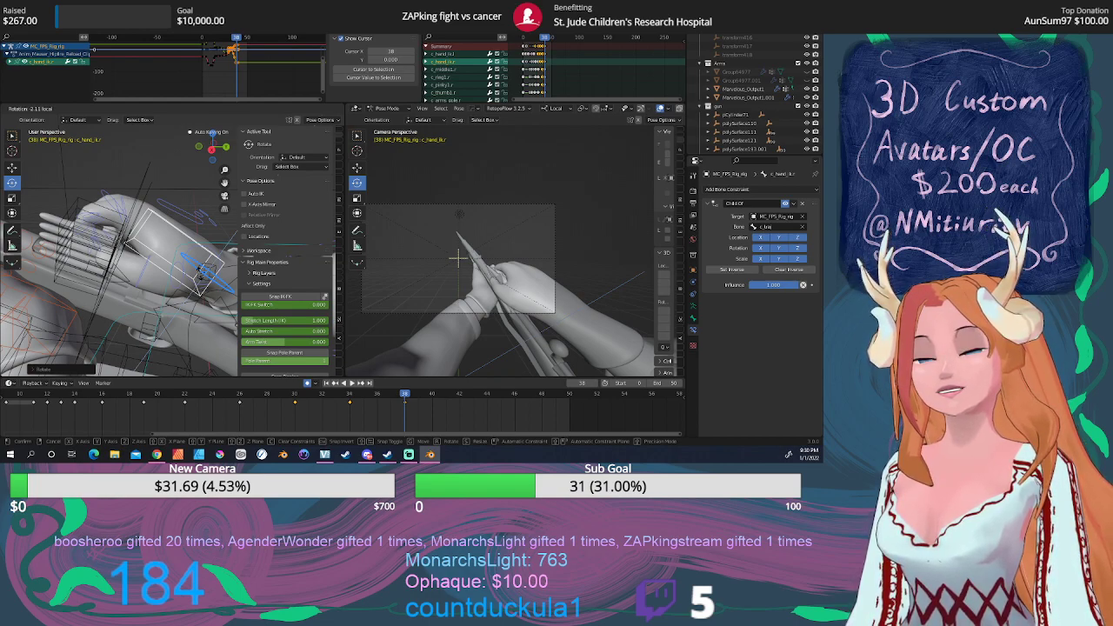
pyautogui.moveTo(205, 271); pyautogui.dragTo(205, 272)
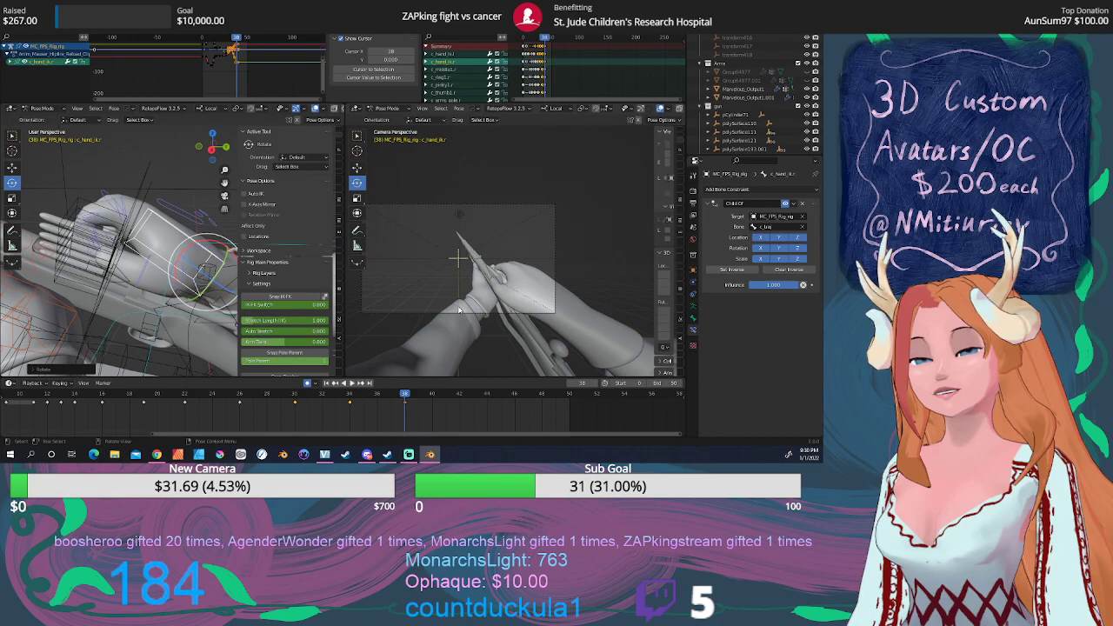
# Examine the right hand's position relative to the rifle at frame 38 from above and from an angled close-up.
pyautogui.scroll(-3, 164, 283)
pyautogui.press('KP_7')
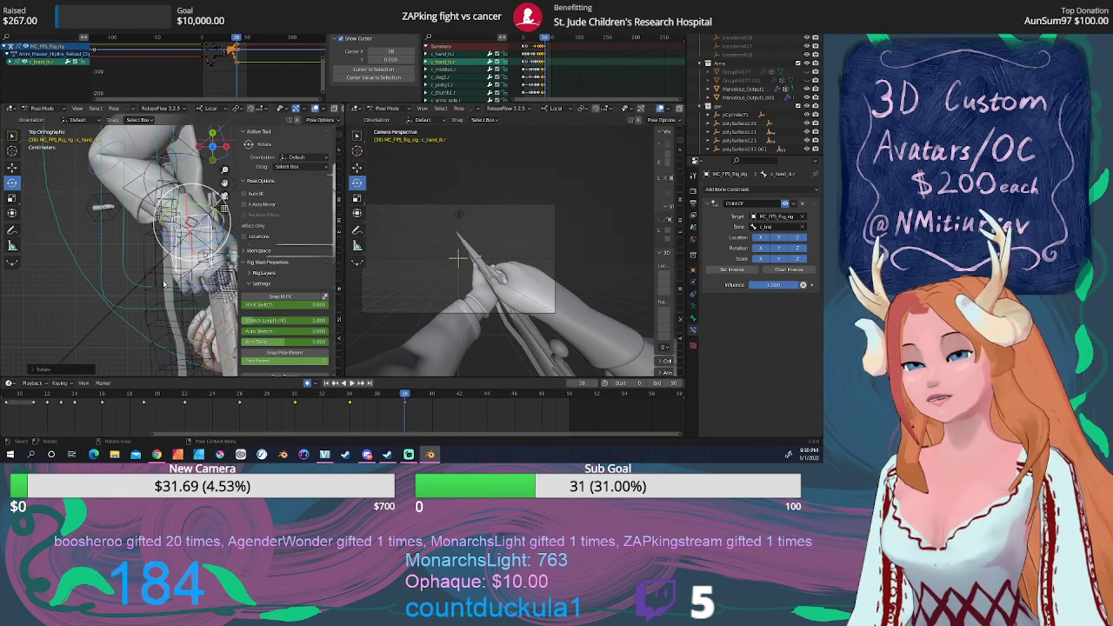
pyautogui.keyDown('shift'); pyautogui.moveTo(163, 283); pyautogui.dragTo(148, 263, button='middle'); pyautogui.keyUp('shift')
pyautogui.scroll(8, 149, 235)
pyautogui.scroll(-2, 153, 265)
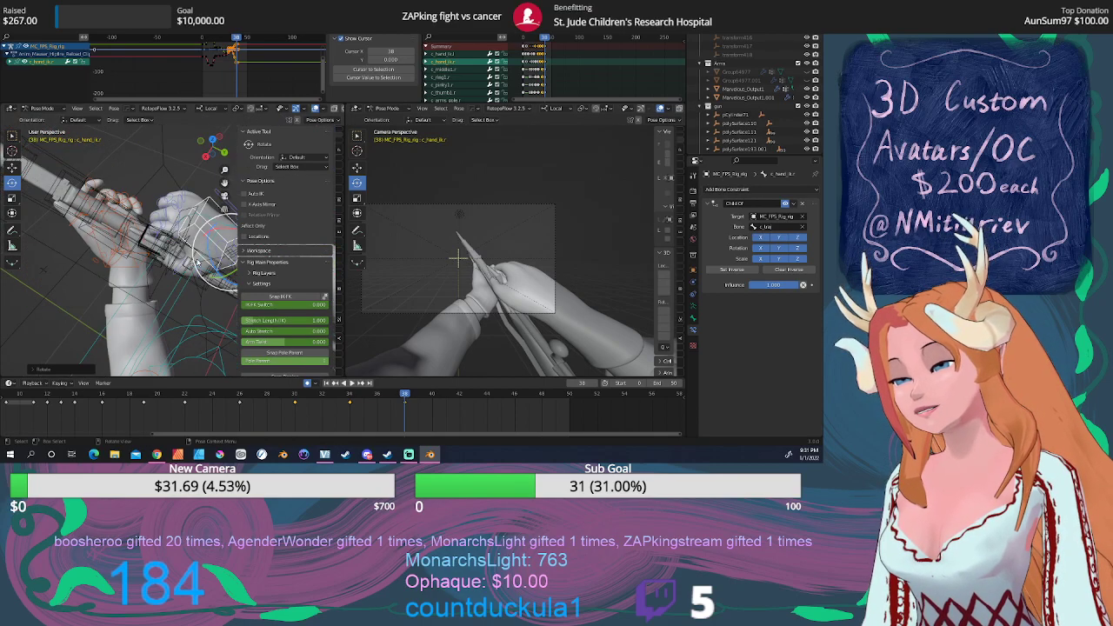
pyautogui.scroll(1, 228, 283)
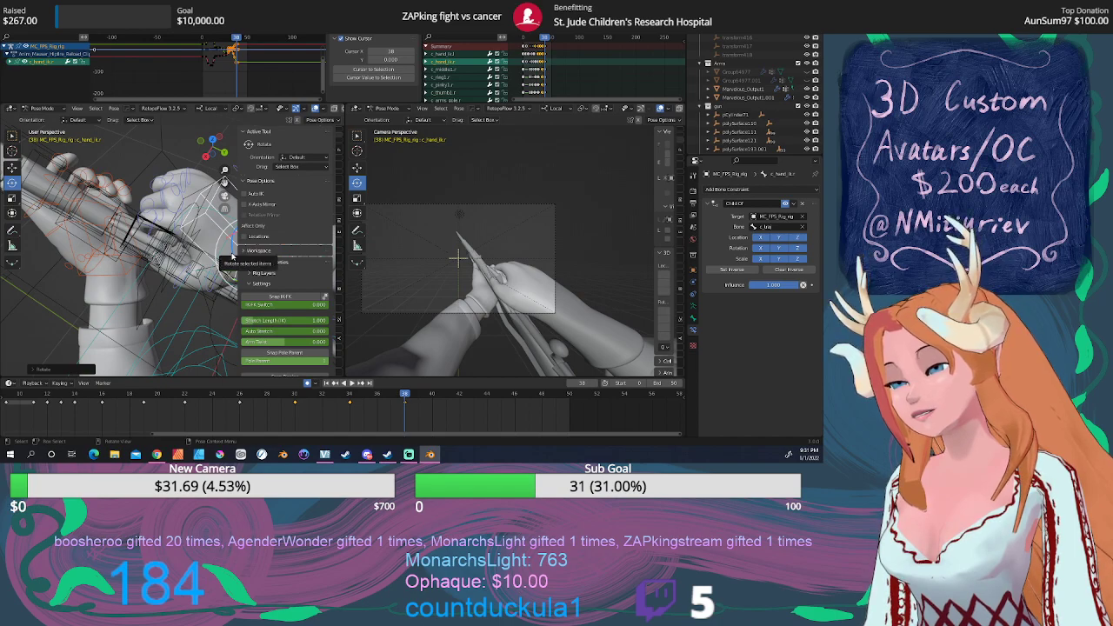
# Rotate the right hand IK control by a tiny amount at frame 38 to refine its grip on the rifle.
pyautogui.press('r')
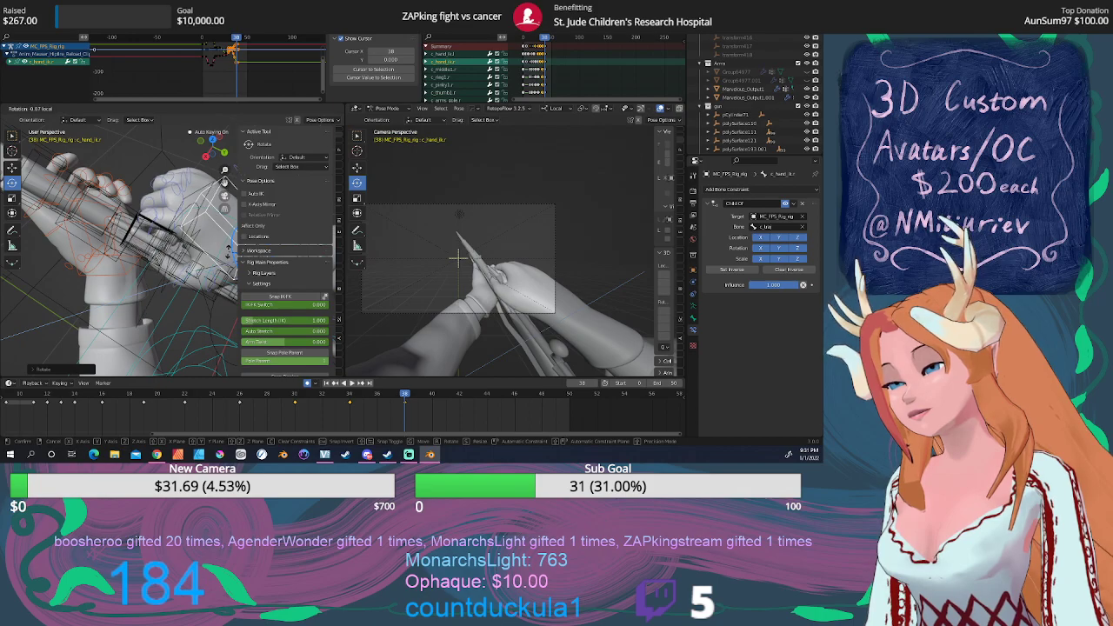
pyautogui.click(224, 170)
pyautogui.moveTo(224, 171); pyautogui.dragTo(174, 255, button='middle')
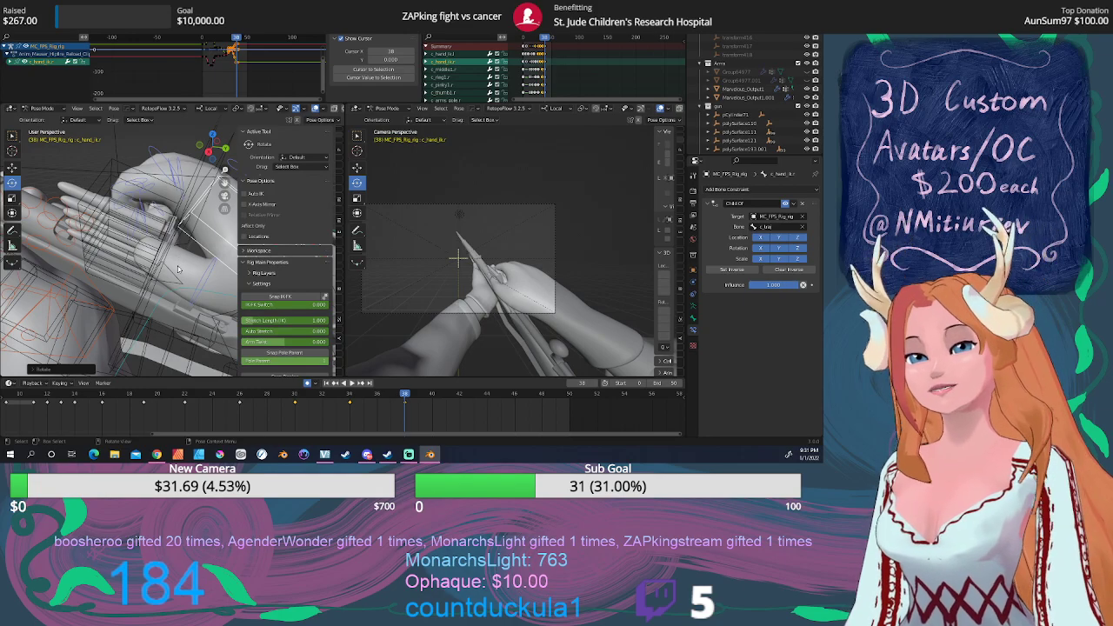
pyautogui.moveTo(177, 255); pyautogui.dragTo(154, 274, button='middle')
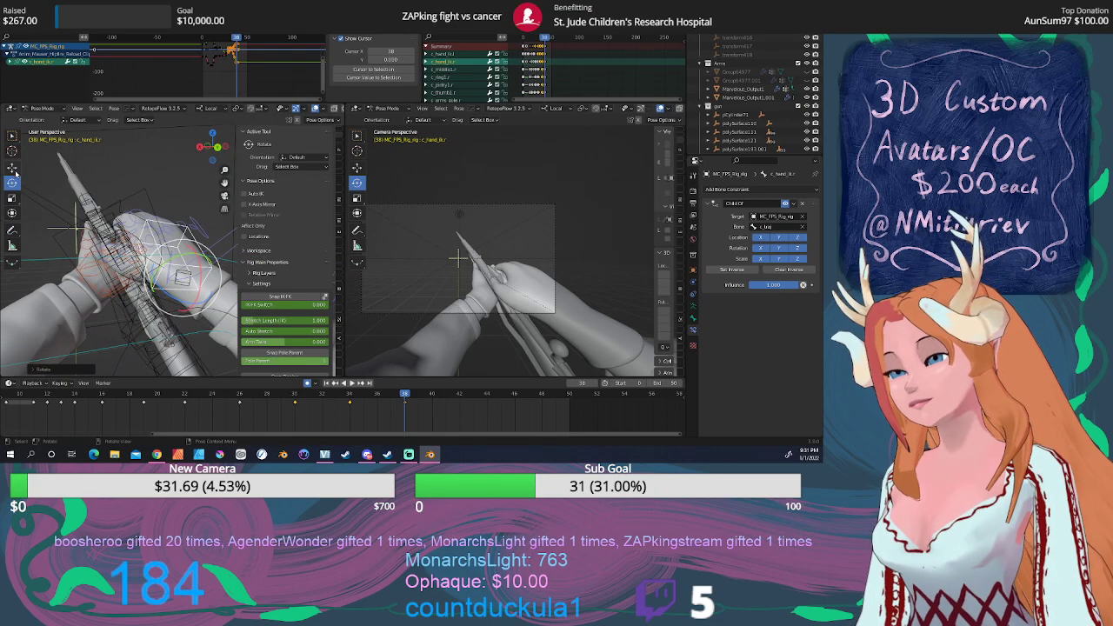
# Switch to the combined Transform tool and nudge the right hand IK control along its local X axis at frame 38.
pyautogui.click(12, 213)
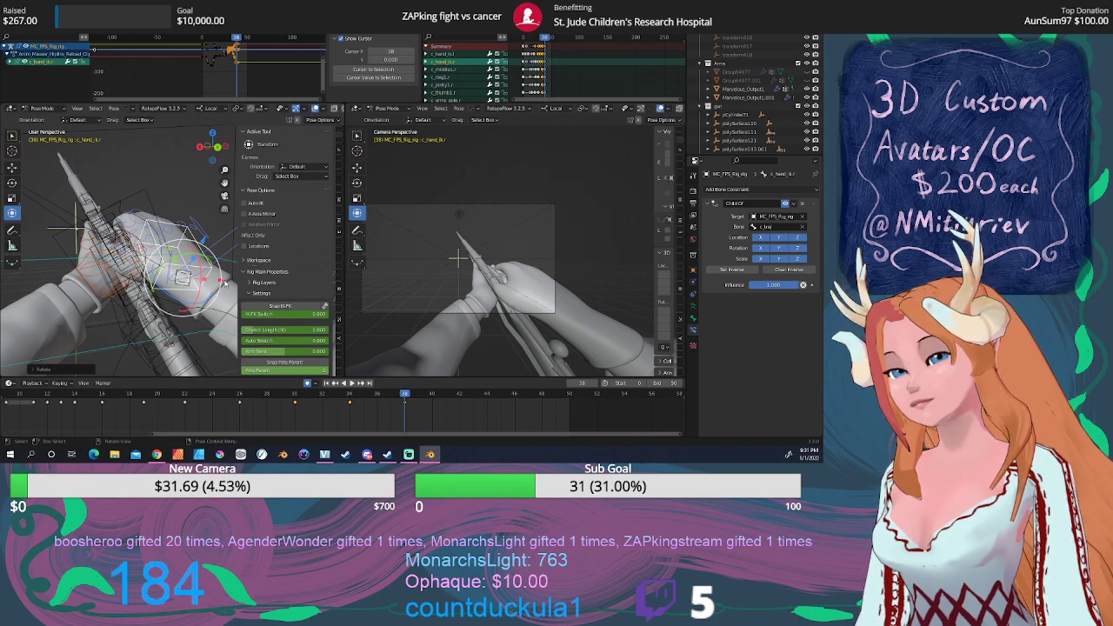
pyautogui.moveTo(223, 282); pyautogui.dragTo(220, 280)
pyautogui.moveTo(220, 280); pyautogui.dragTo(143, 289, button='middle')
pyautogui.scroll(5, 146, 284)
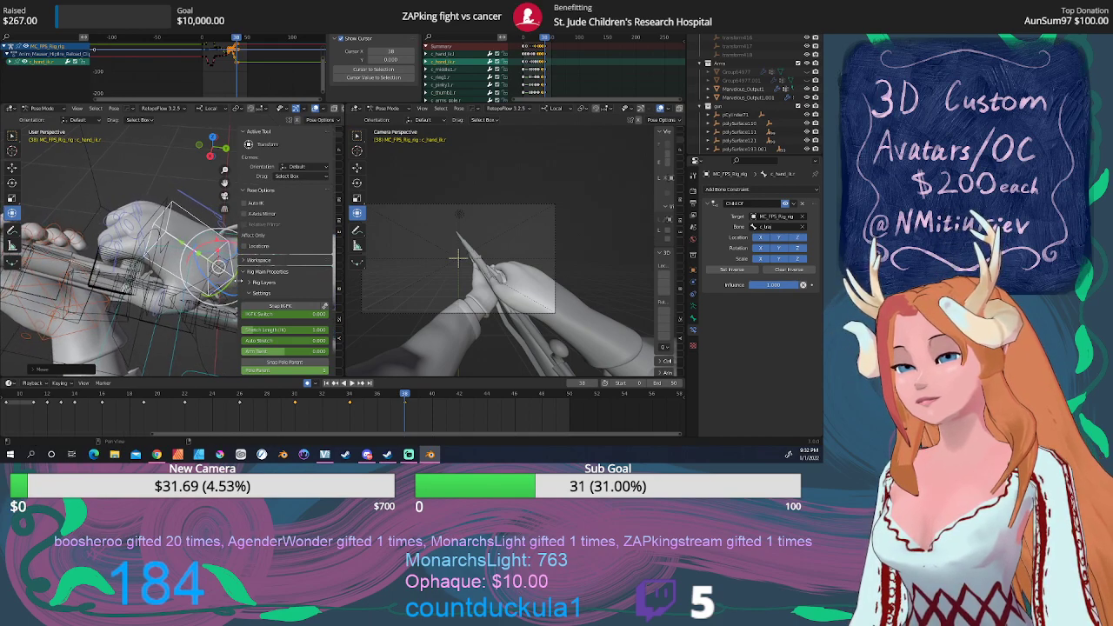
# Hide the sidebars in both 3D viewports and enlarge the camera view around the hands and rifle.
pyautogui.moveTo(241, 282); pyautogui.dragTo(268, 289)
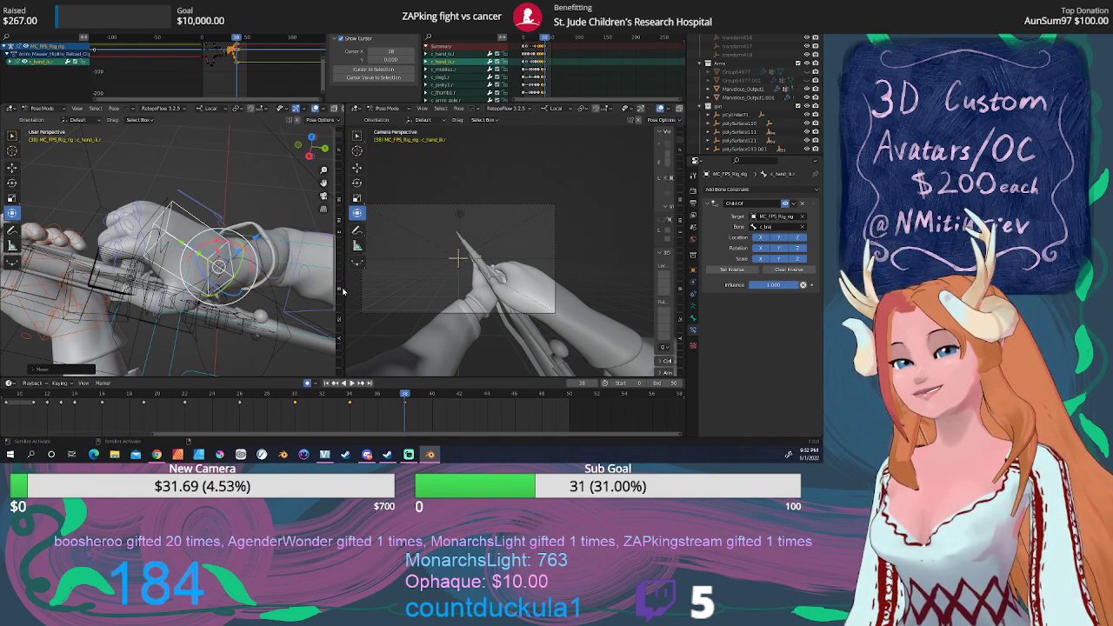
pyautogui.moveTo(343, 287); pyautogui.dragTo(402, 287)
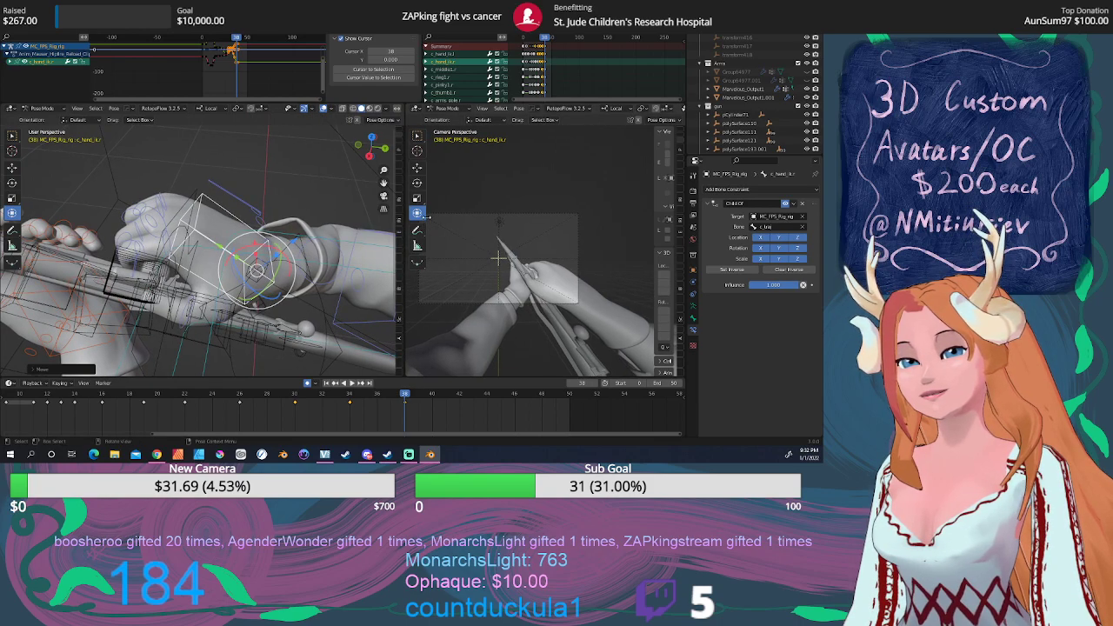
pyautogui.press('t')
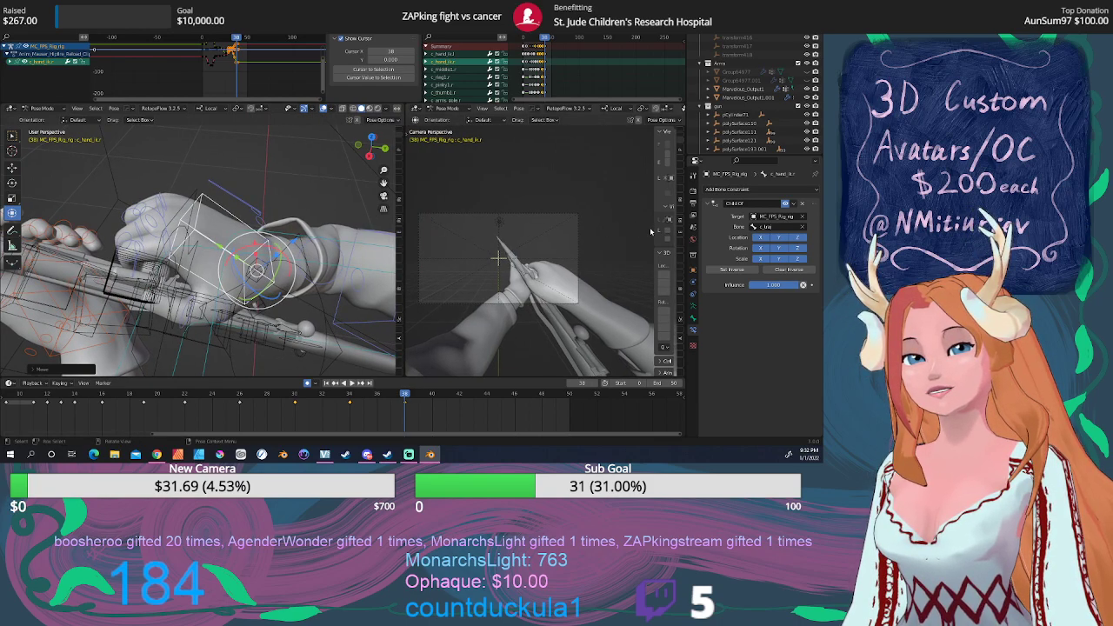
pyautogui.press('n')
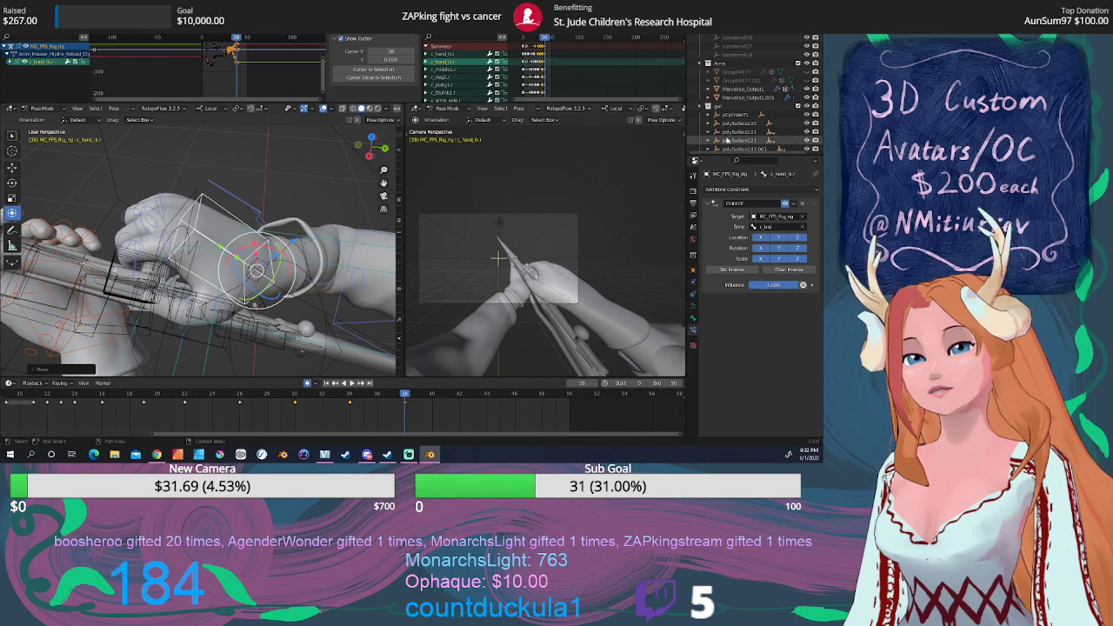
pyautogui.moveTo(401, 212); pyautogui.dragTo(292, 211)
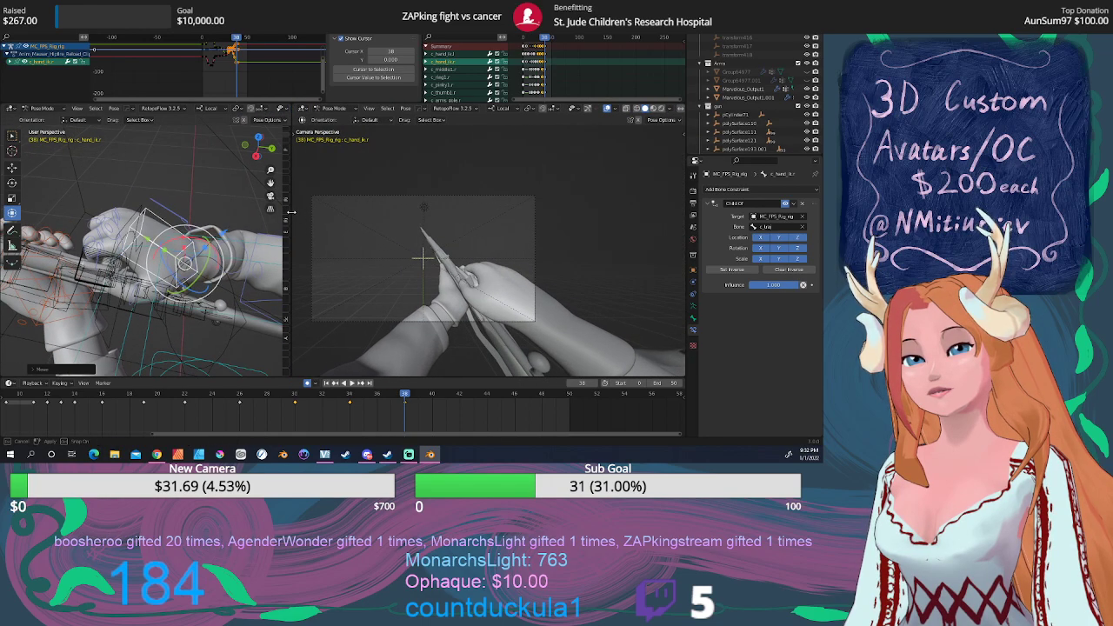
pyautogui.scroll(2, 408, 264)
pyautogui.keyDown('shift'); pyautogui.moveTo(409, 265); pyautogui.dragTo(472, 248, button='middle'); pyautogui.keyUp('shift')
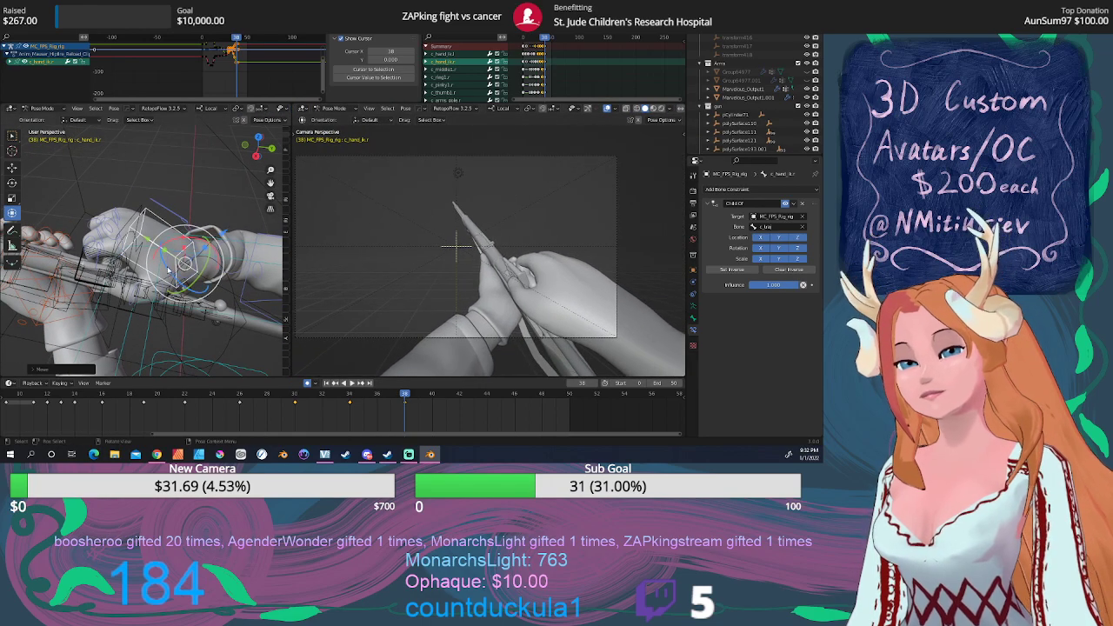
# Hide the overlays in the user perspective viewport and inspect the unobstructed right hand grip at frame 38.
pyautogui.moveTo(168, 271); pyautogui.dragTo(207, 150, button='middle')
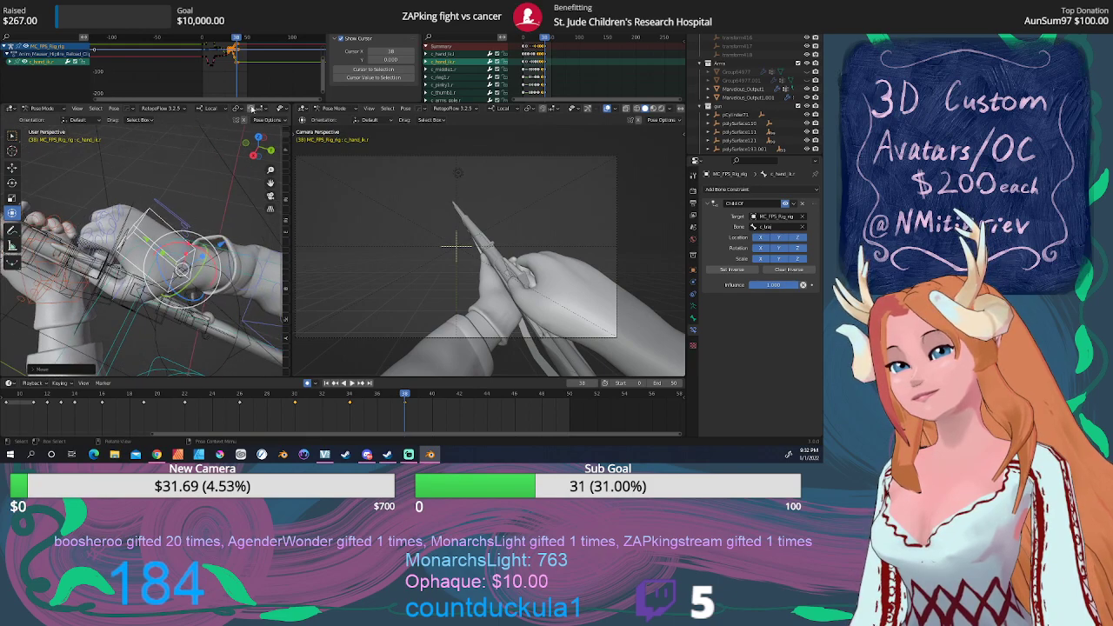
pyautogui.scroll(-5, 229, 109)
pyautogui.moveTo(211, 165)
pyautogui.mouseDown(button='middle')
pyautogui.moveTo(192, 164)
pyautogui.moveTo(217, 159)
pyautogui.mouseUp(button='middle')
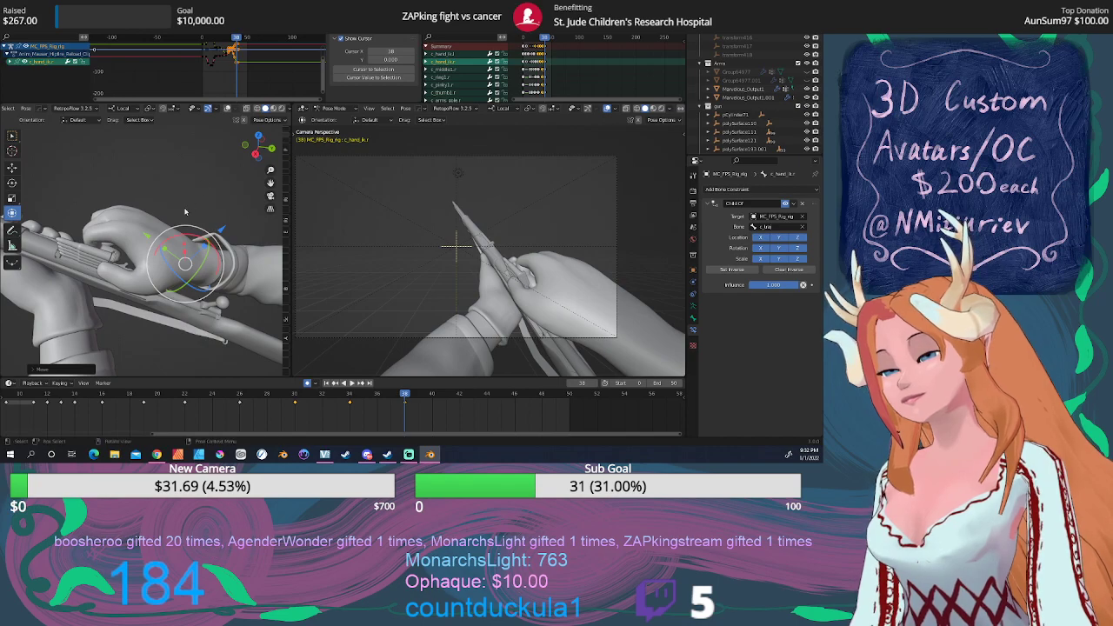
pyautogui.moveTo(156, 213)
pyautogui.keyDown('shift'); pyautogui.mouseDown(button='middle')
pyautogui.moveTo(241, 187)
pyautogui.moveTo(174, 220)
pyautogui.moveTo(207, 199)
pyautogui.moveTo(164, 206)
pyautogui.mouseUp(button='middle'); pyautogui.keyUp('shift')
pyautogui.scroll(4, 211, 199)
pyautogui.scroll(-5, 180, 207)
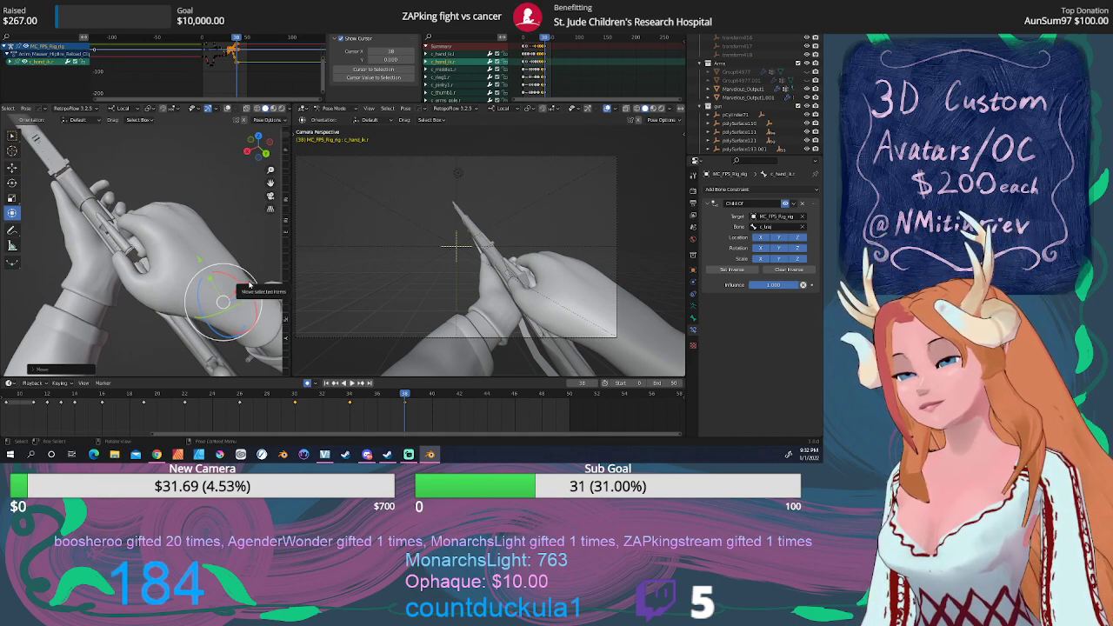
pyautogui.click(216, 333)
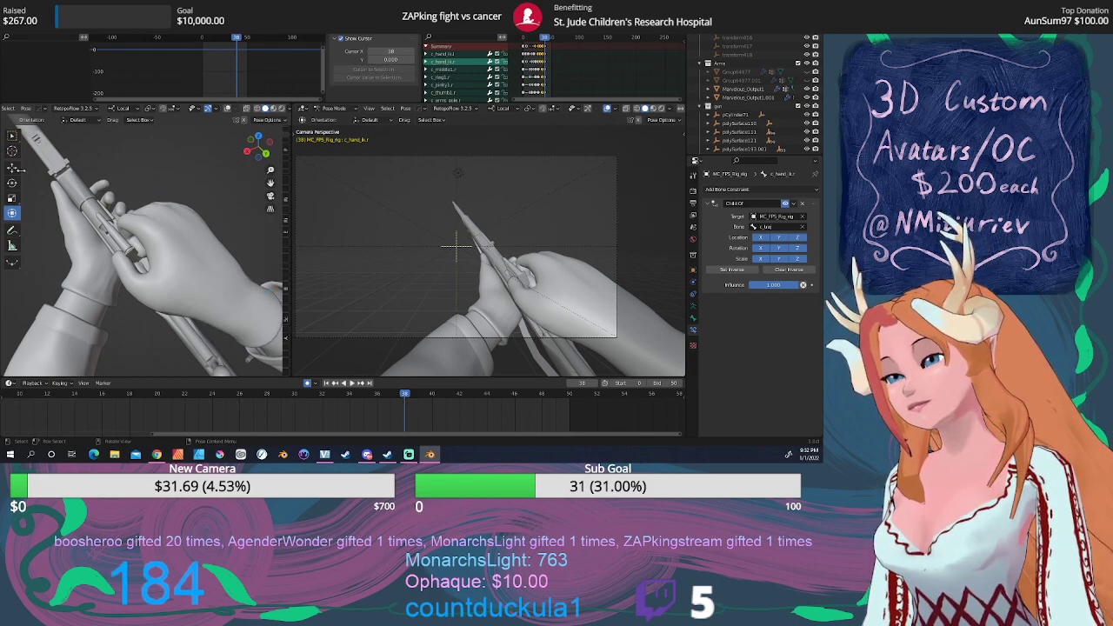
# Reselect the right hand IK control with the overlays temporarily shown in the user perspective viewport.
pyautogui.click(227, 109)
pyautogui.moveTo(247, 269); pyautogui.dragTo(162, 239, button='middle')
pyautogui.click(220, 234)
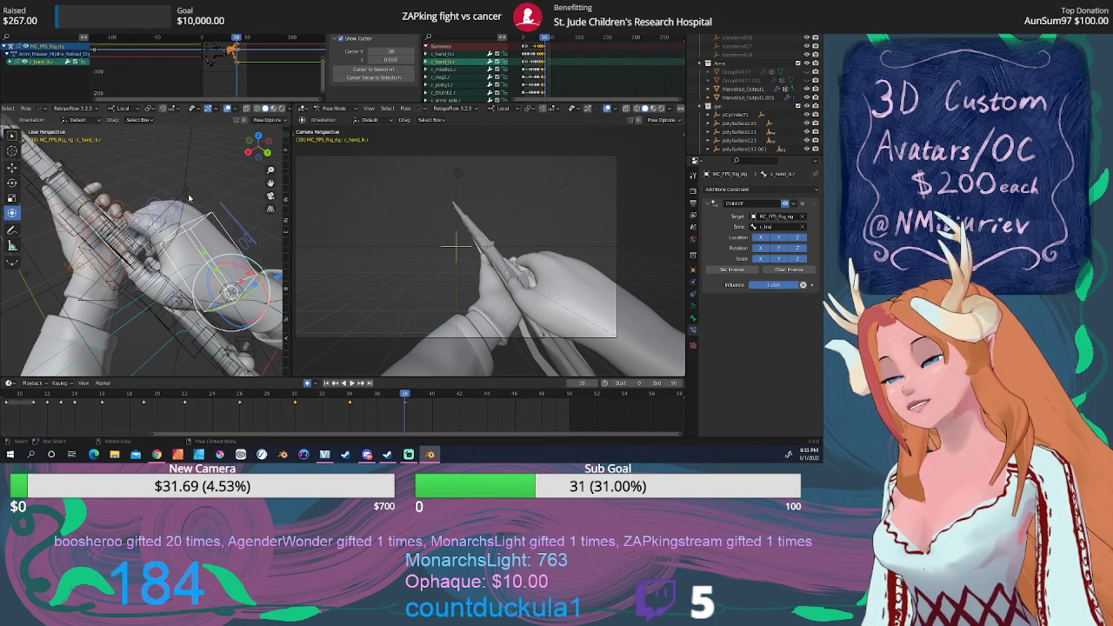
pyautogui.click(227, 110)
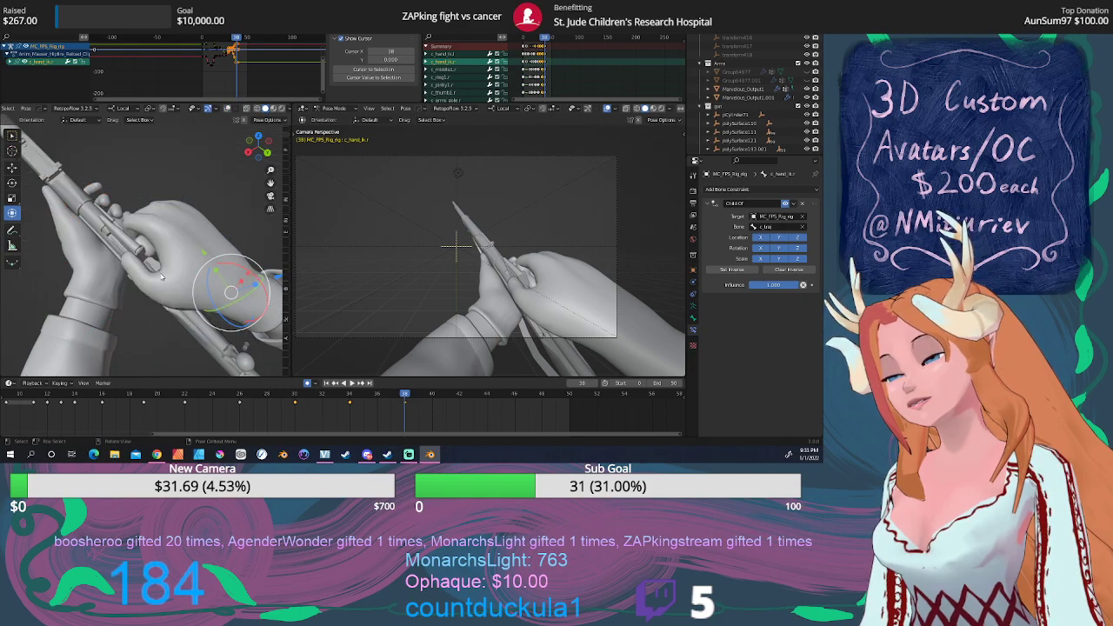
# Rotate the right hand IK control about 1 degree around its local Z axis at frame 38.
pyautogui.moveTo(161, 277)
pyautogui.mouseDown(button='middle')
pyautogui.moveTo(138, 261)
pyautogui.moveTo(148, 262)
pyautogui.mouseUp(button='middle')
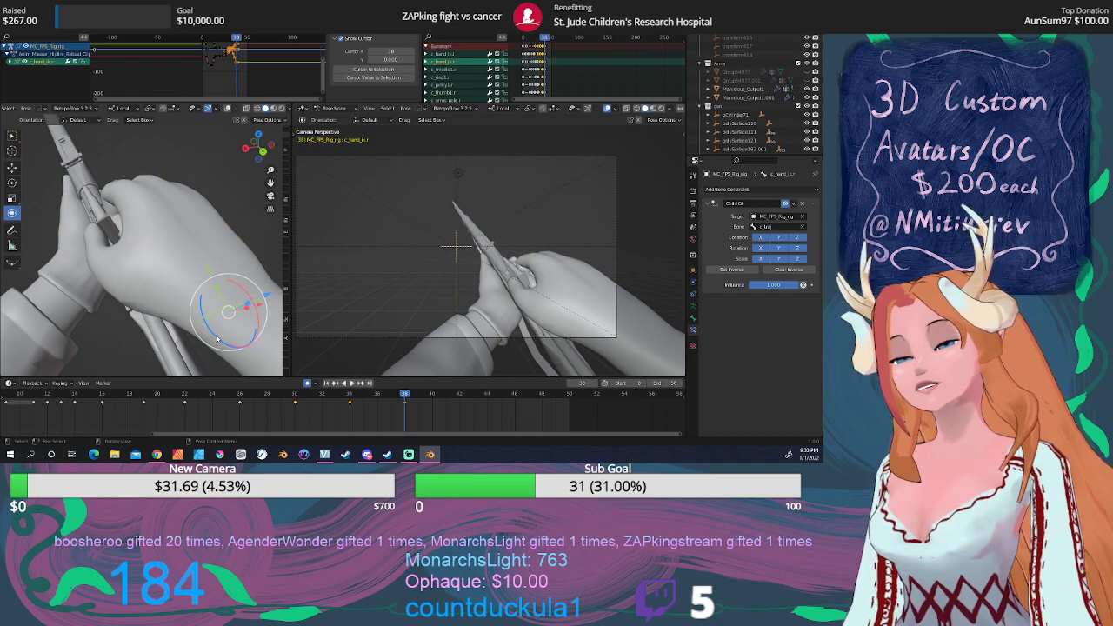
pyautogui.moveTo(217, 339); pyautogui.dragTo(239, 327, button='middle')
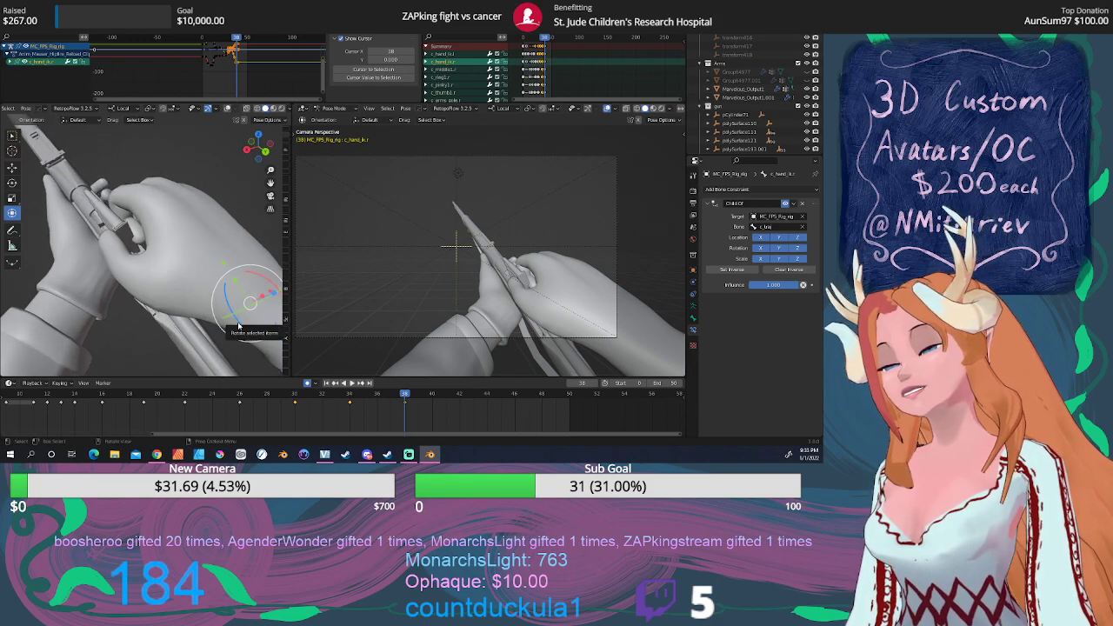
pyautogui.moveTo(239, 326); pyautogui.dragTo(235, 321)
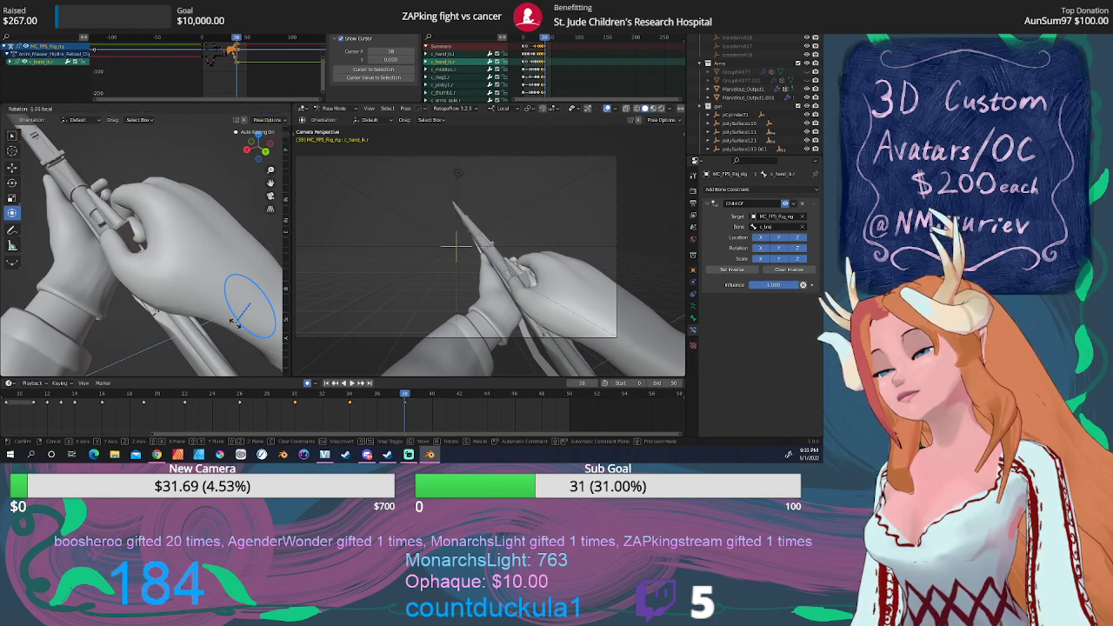
pyautogui.moveTo(235, 321); pyautogui.dragTo(235, 322)
# Try a small free move of the right hand IK control relative to the rifle at frame 38.
pyautogui.moveTo(234, 323); pyautogui.dragTo(184, 287, button='middle')
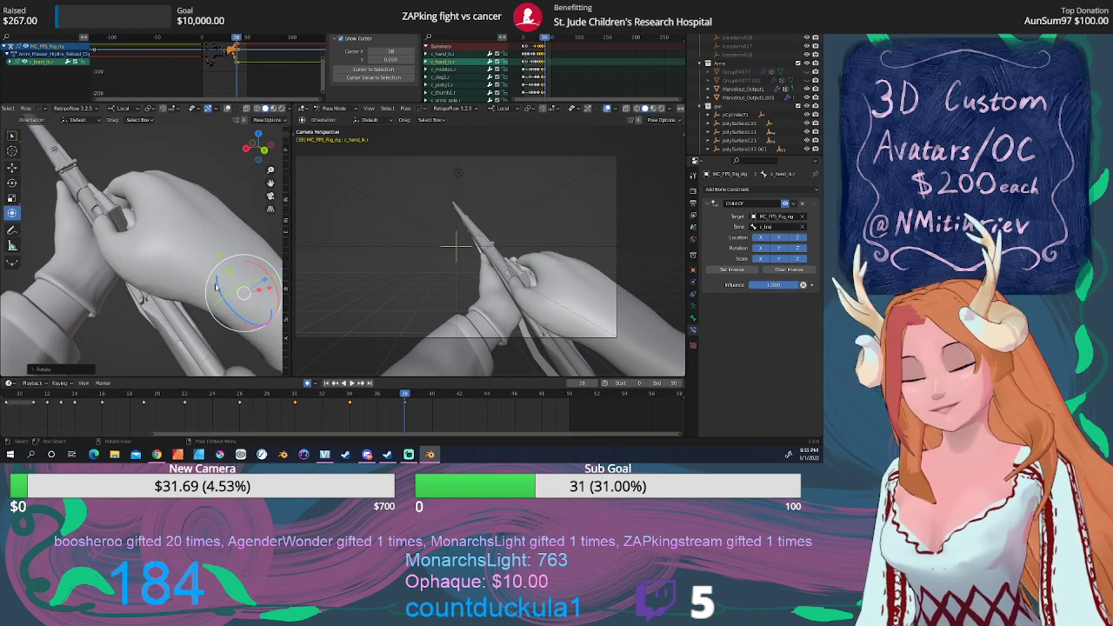
pyautogui.press('g')
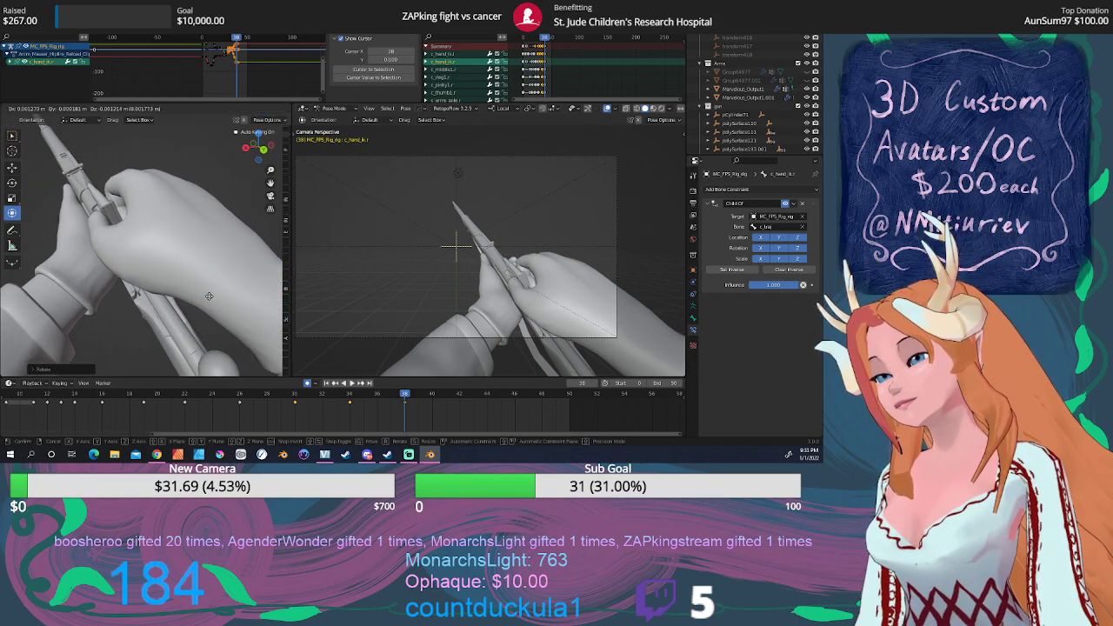
pyautogui.click(206, 303)
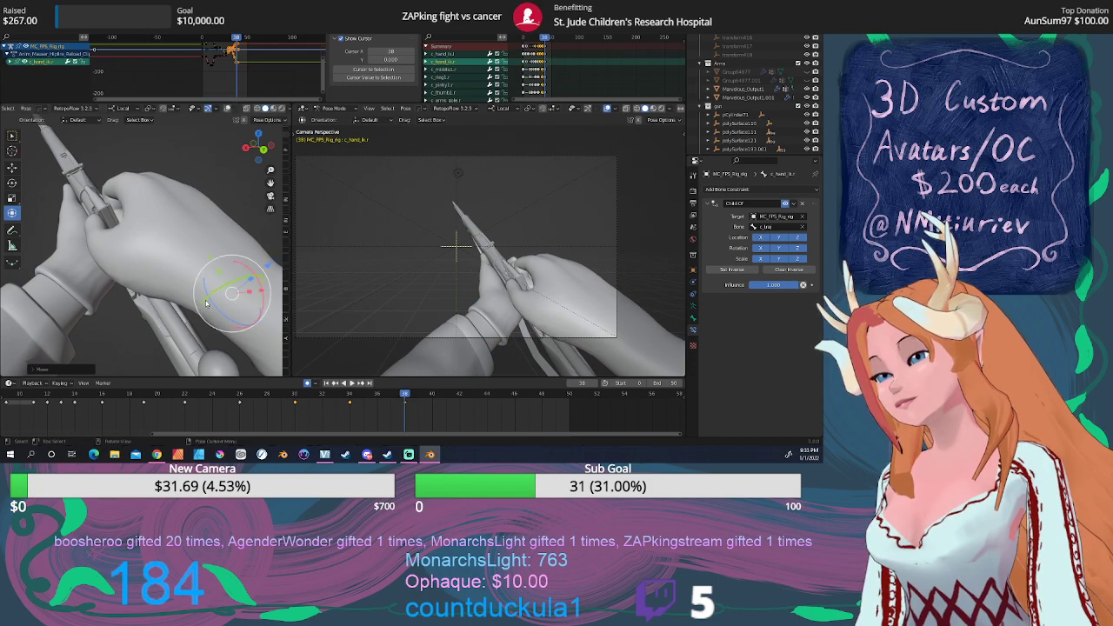
pyautogui.moveTo(206, 302); pyautogui.dragTo(175, 291, button='middle')
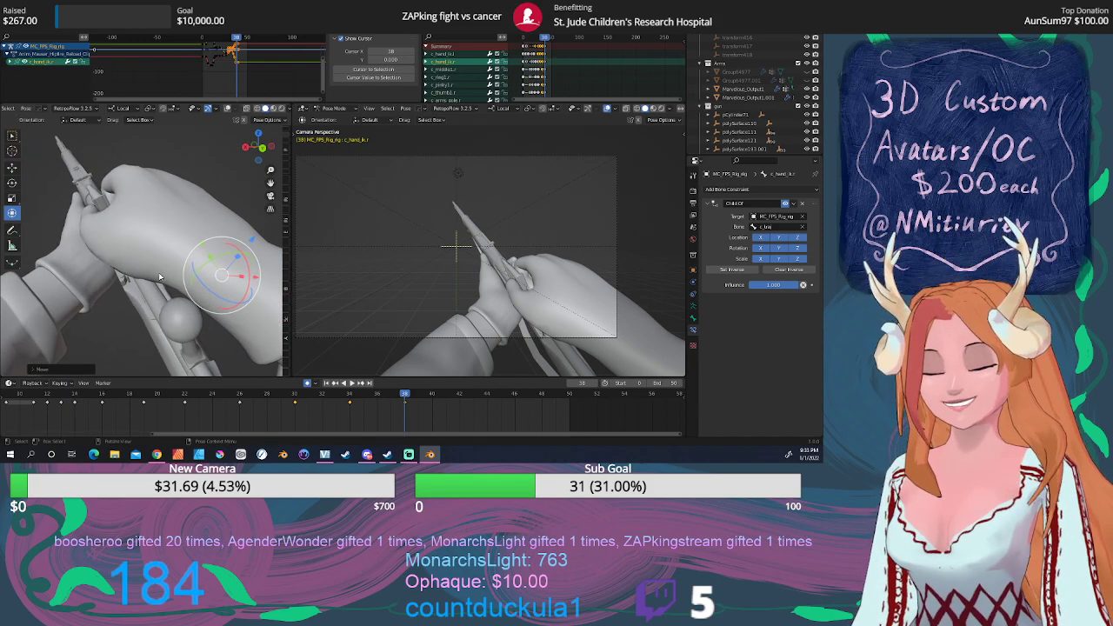
# Save the Blender file under its current name and undo the last move of the right hand IK control.
pyautogui.click(28, 17)
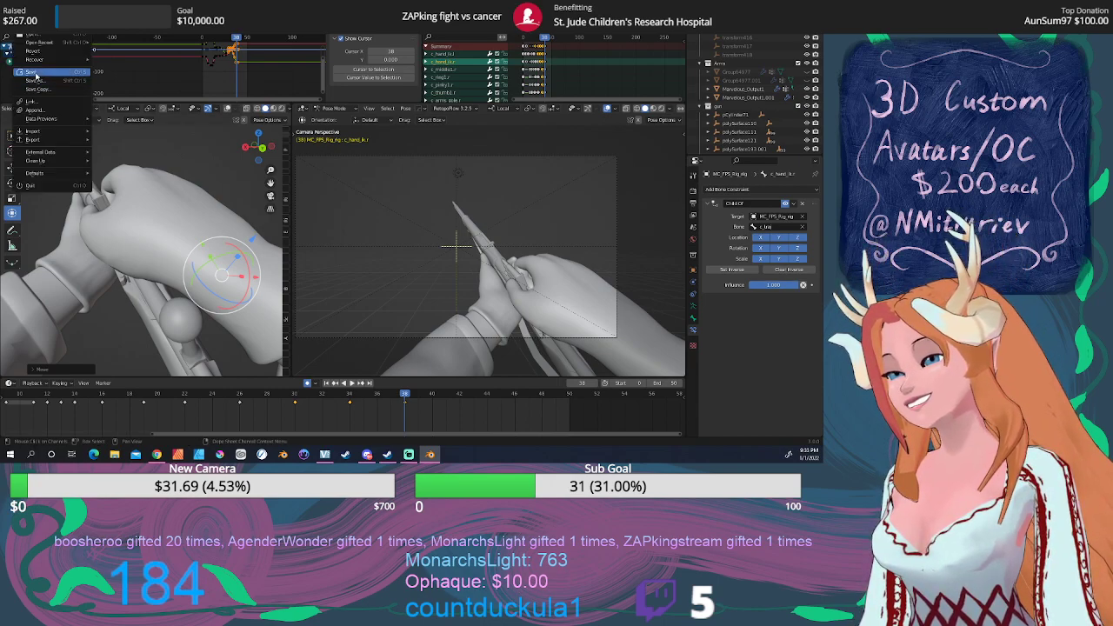
pyautogui.click(31, 71)
pyautogui.hotkey('ctrl', 'z')
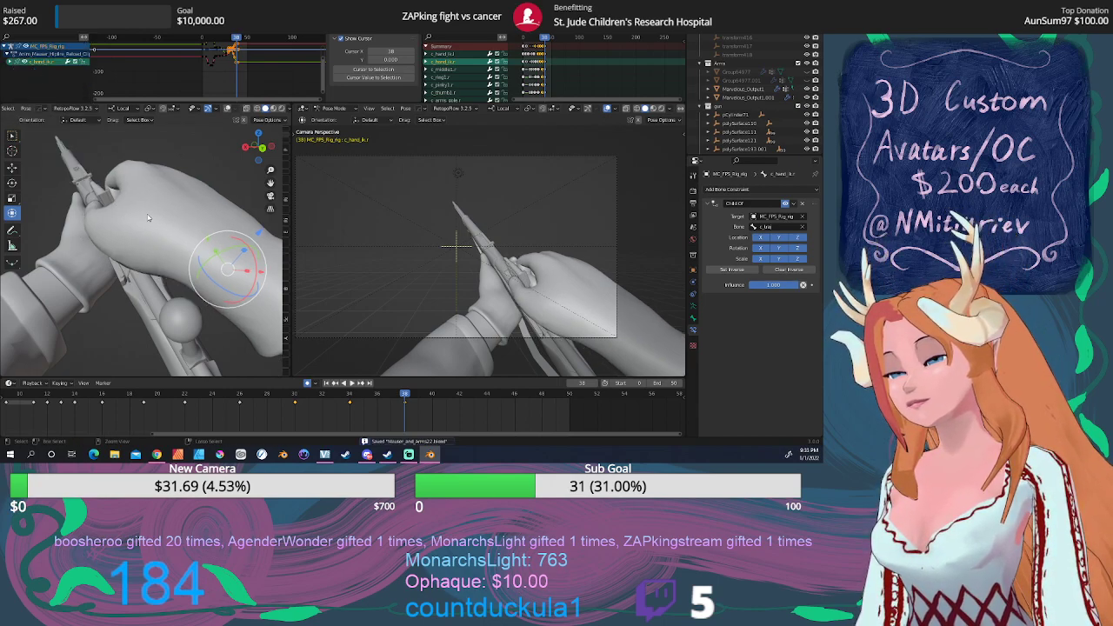
# Reposition the right hand IK control slightly at frame 38, judging the finger placement from the stock end of the rifle.
pyautogui.moveTo(148, 219); pyautogui.dragTo(195, 256, button='middle')
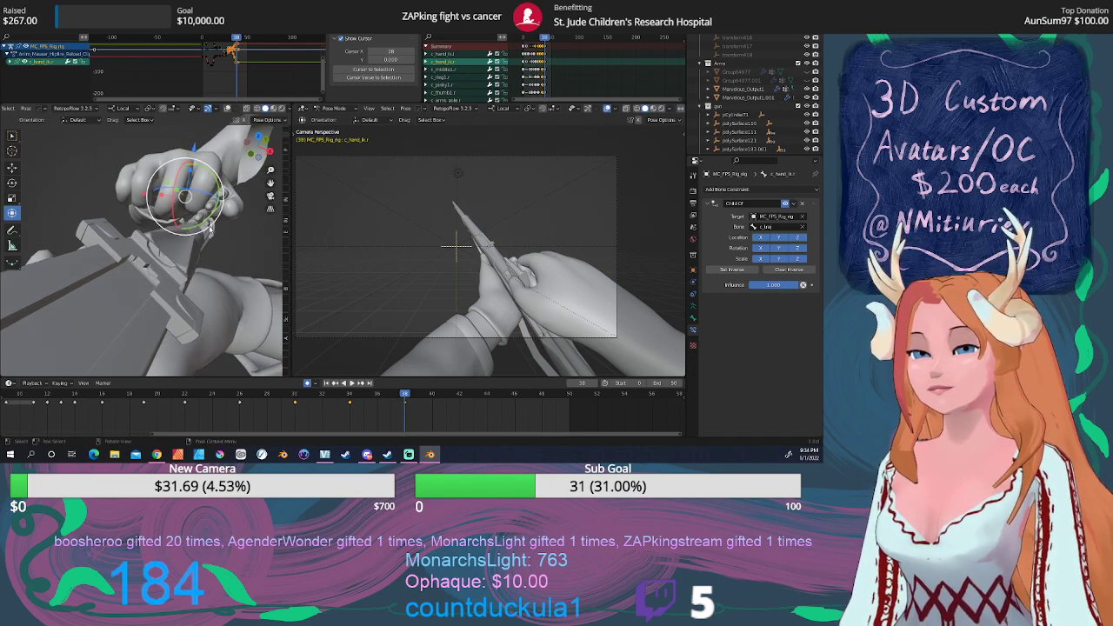
pyautogui.moveTo(210, 233); pyautogui.dragTo(210, 233, button='middle')
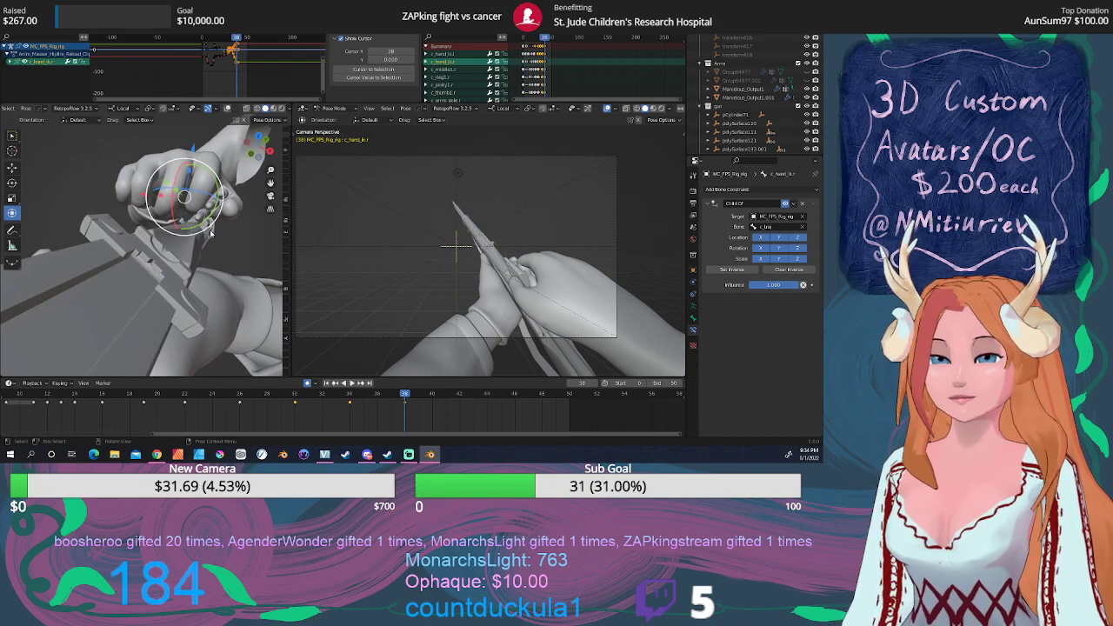
pyautogui.press('g')
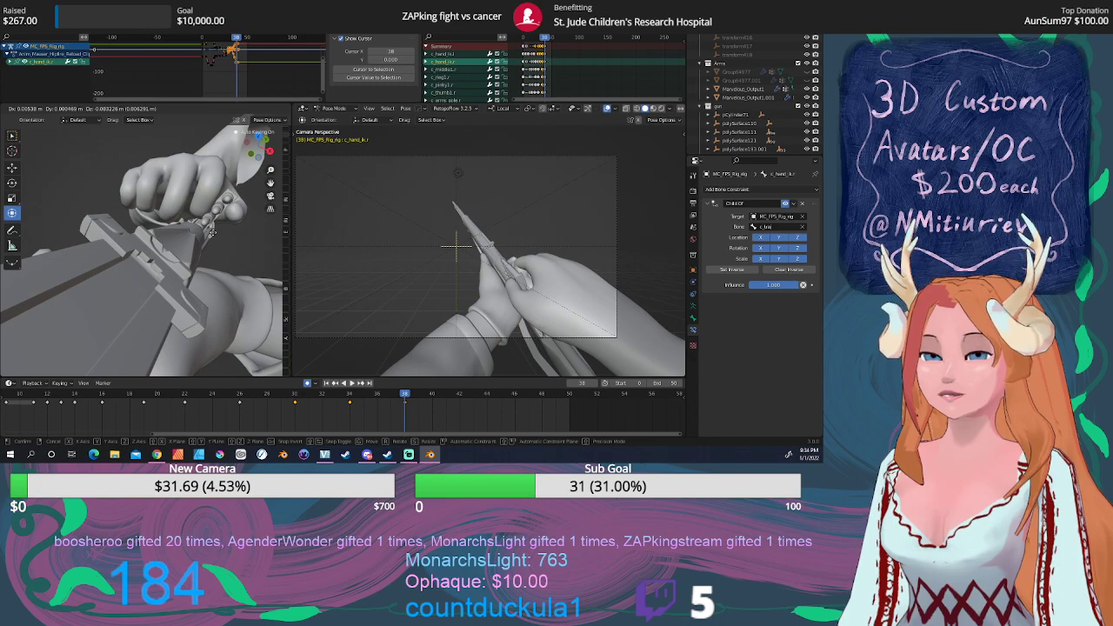
pyautogui.click(212, 231)
# Examine the right hand's grip on the rifle around frames 38 to 40 from several close angles.
pyautogui.moveTo(211, 231); pyautogui.dragTo(98, 191, button='middle')
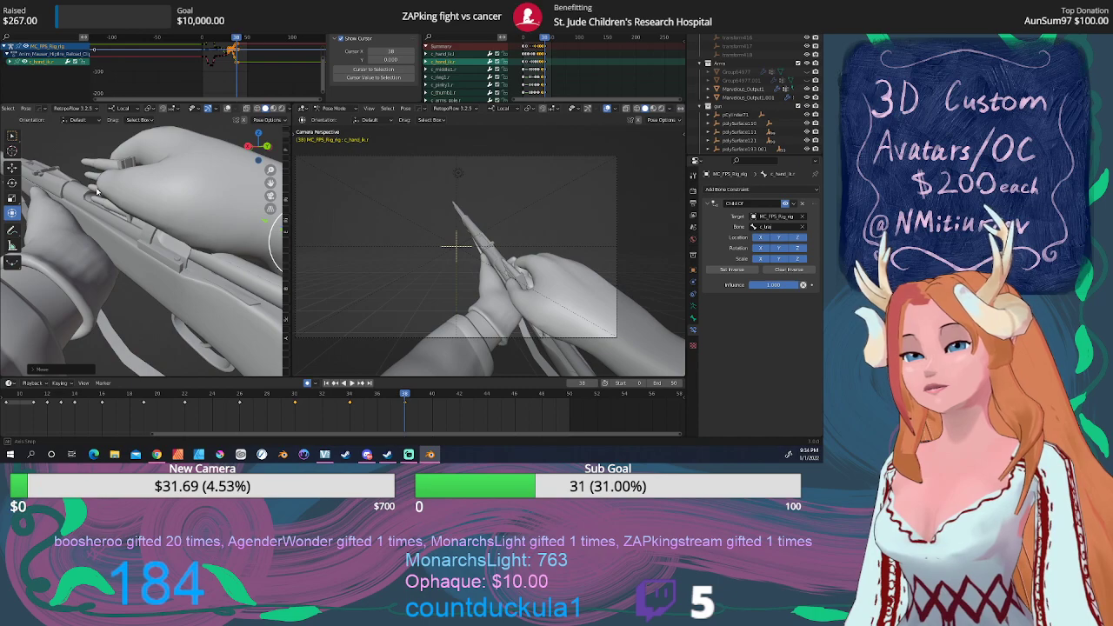
pyautogui.moveTo(98, 191); pyautogui.dragTo(97, 242, button='middle')
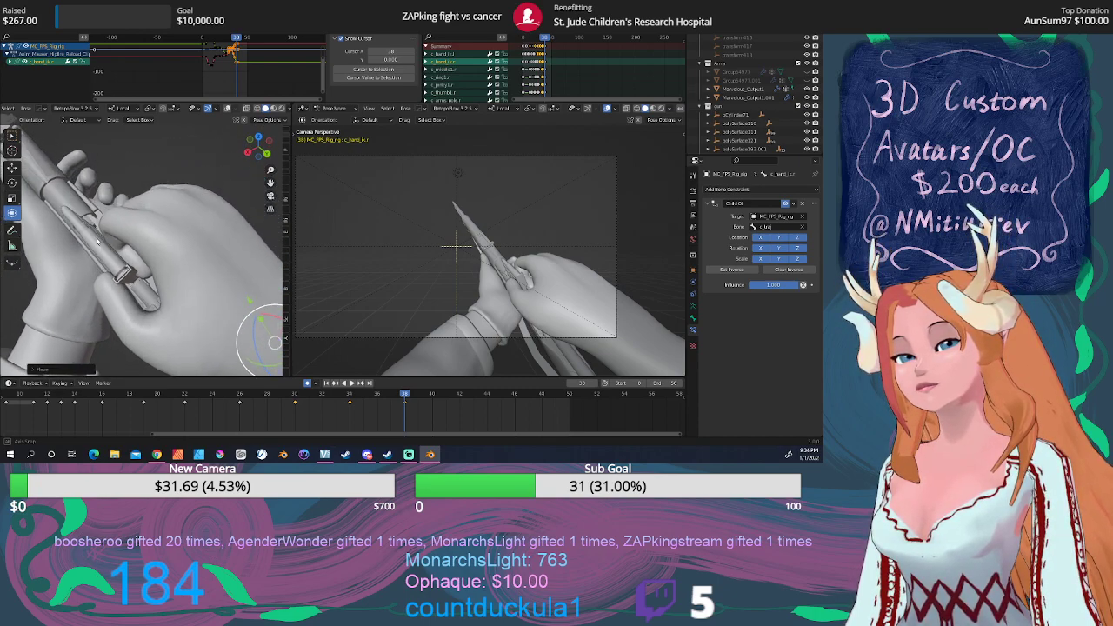
pyautogui.press('space')
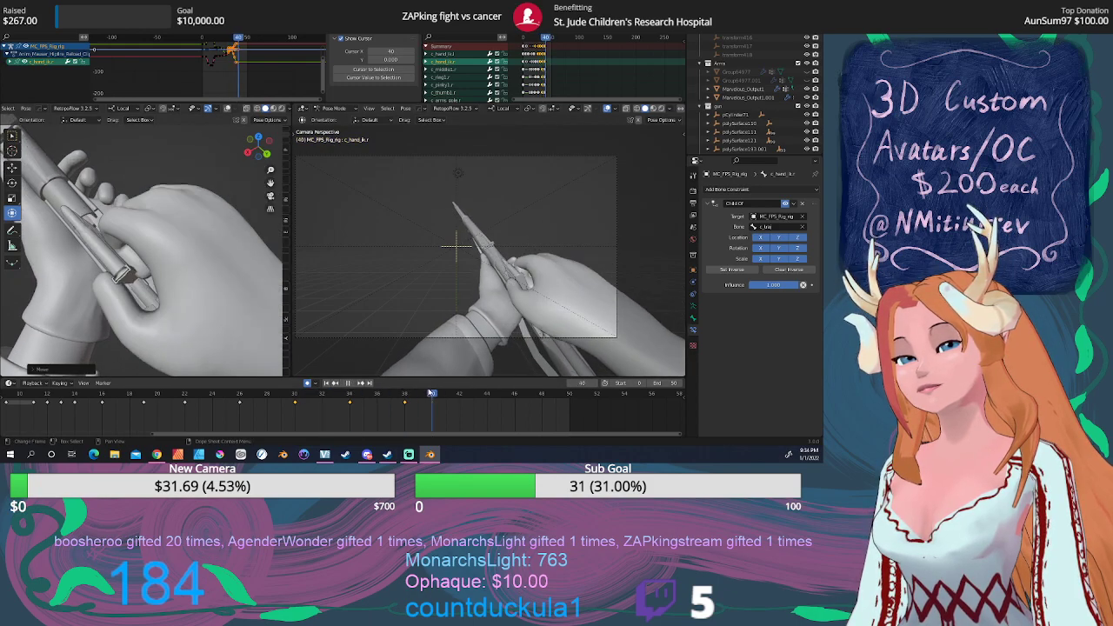
pyautogui.scroll(-3, 150, 241)
pyautogui.moveTo(158, 251); pyautogui.dragTo(197, 223, button='middle')
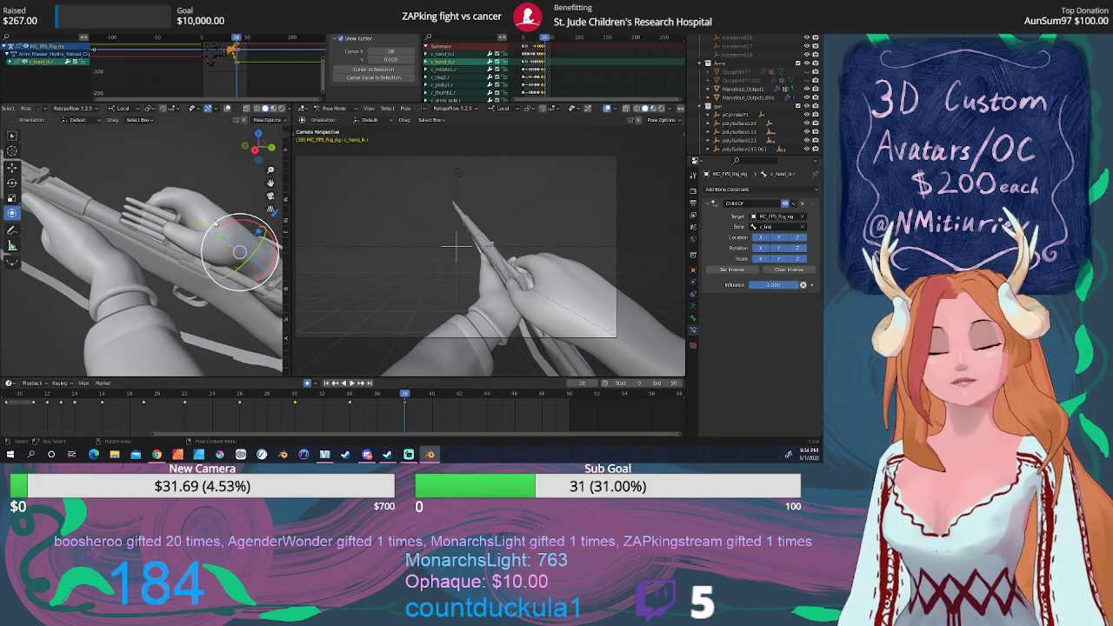
pyautogui.moveTo(216, 228); pyautogui.dragTo(171, 258, button='middle')
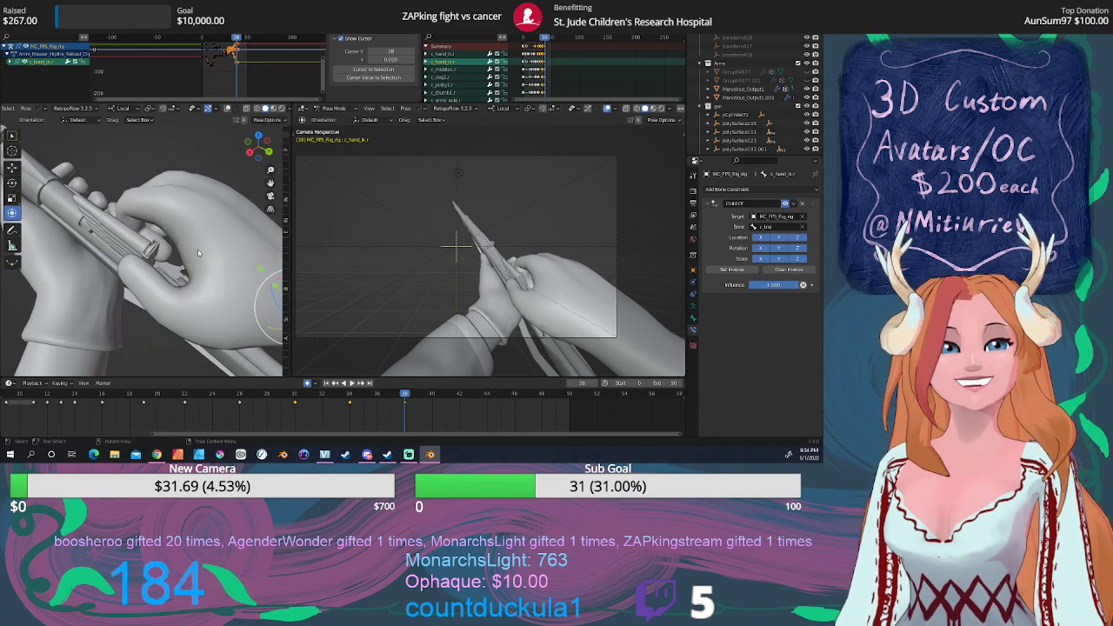
pyautogui.scroll(3, 190, 258)
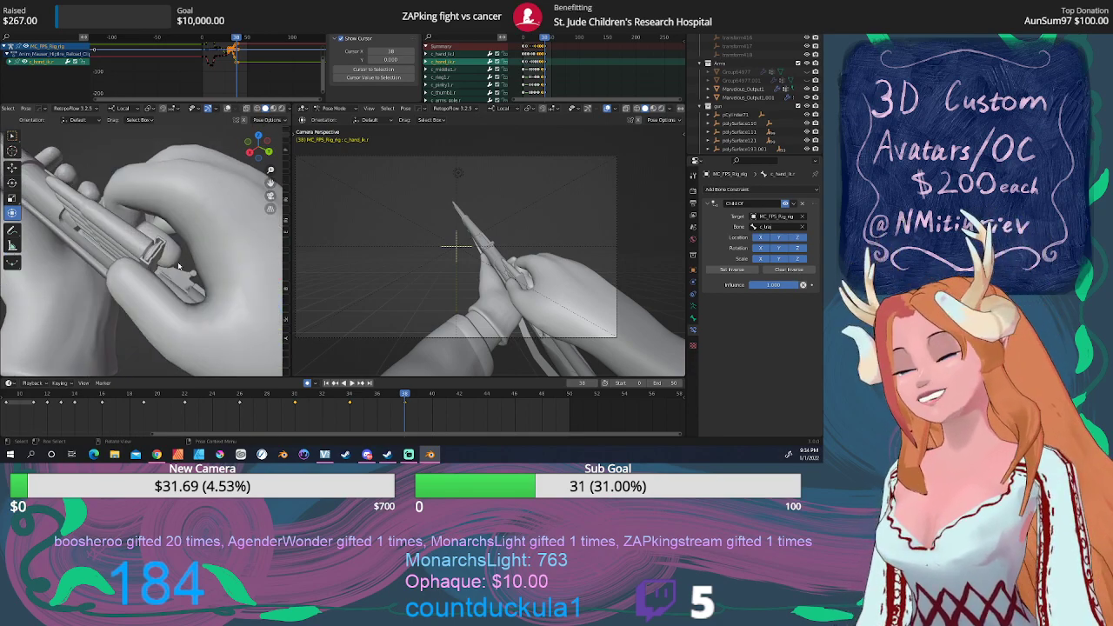
# Rotate the right hand IK control slightly around its local axis at frame 38 to refine the grip on the rifle.
pyautogui.moveTo(190, 258); pyautogui.dragTo(194, 281, button='middle')
pyautogui.scroll(-6, 195, 280)
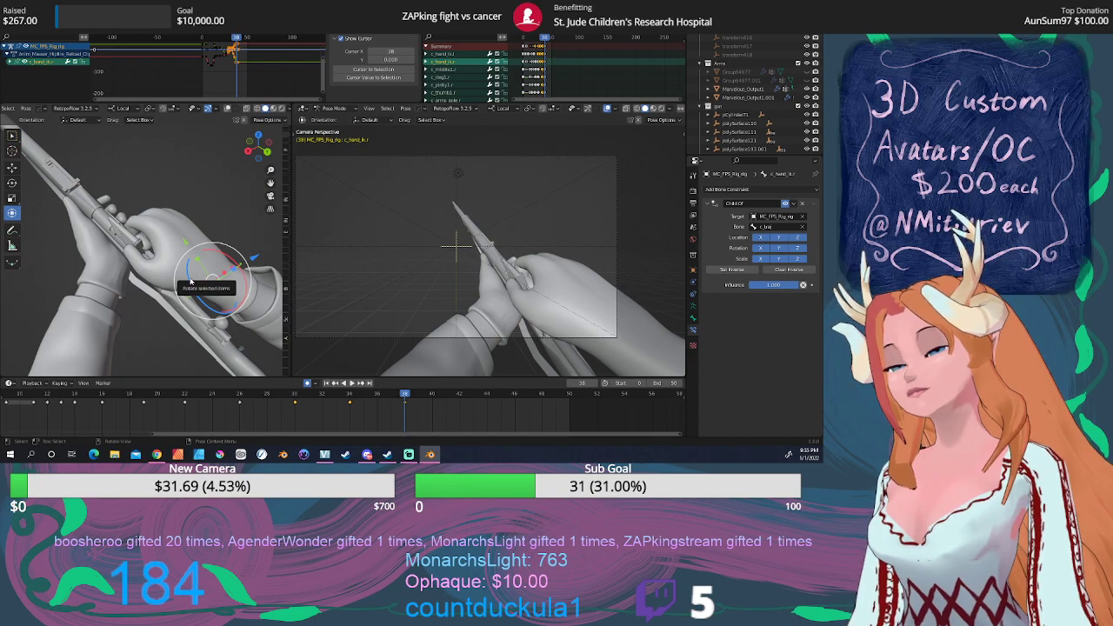
pyautogui.moveTo(190, 280); pyautogui.dragTo(187, 277)
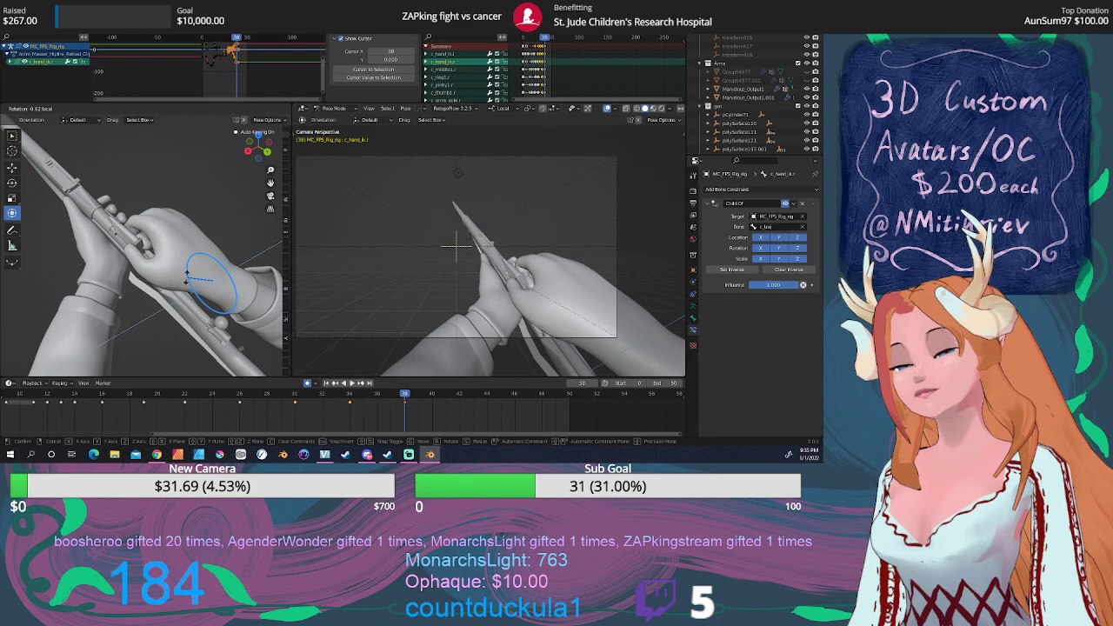
pyautogui.click(185, 278)
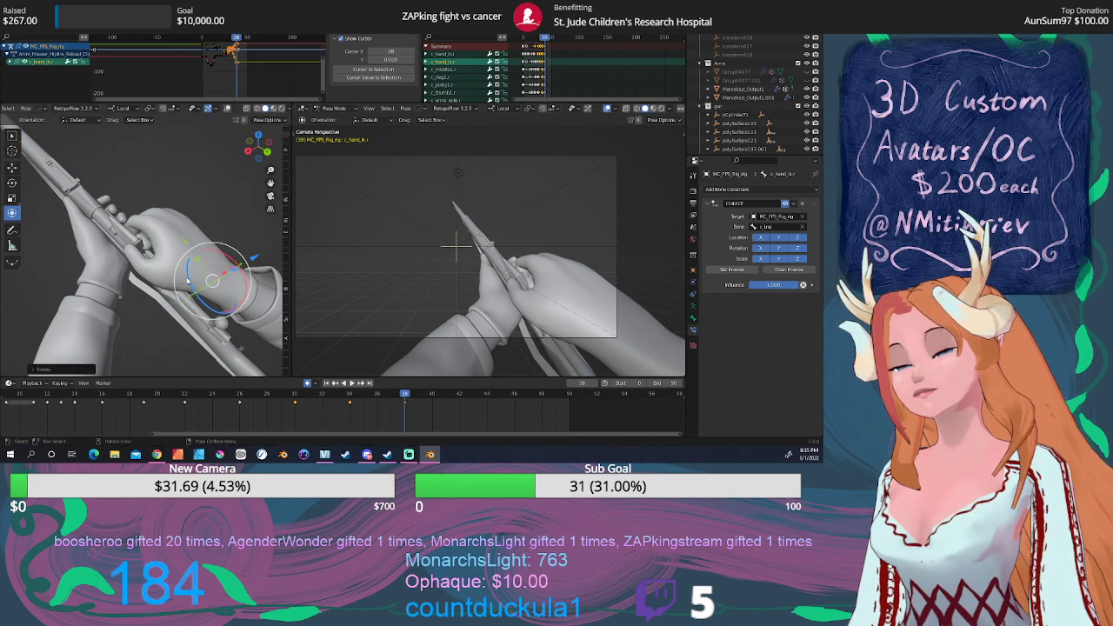
pyautogui.moveTo(184, 275); pyautogui.dragTo(235, 287, button='middle')
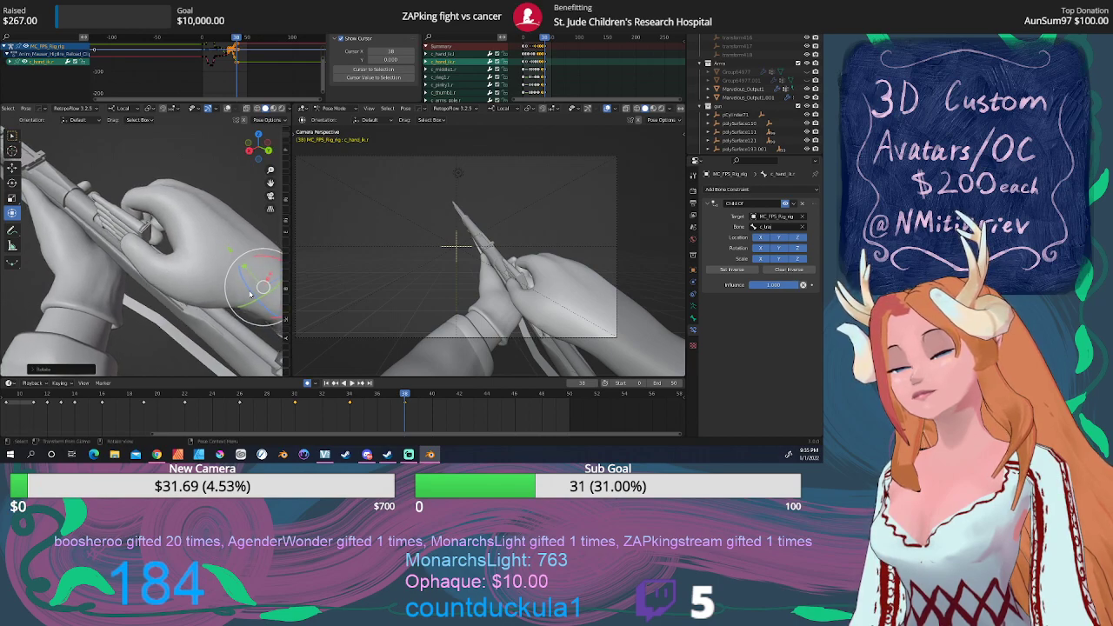
pyautogui.moveTo(249, 291); pyautogui.dragTo(245, 286)
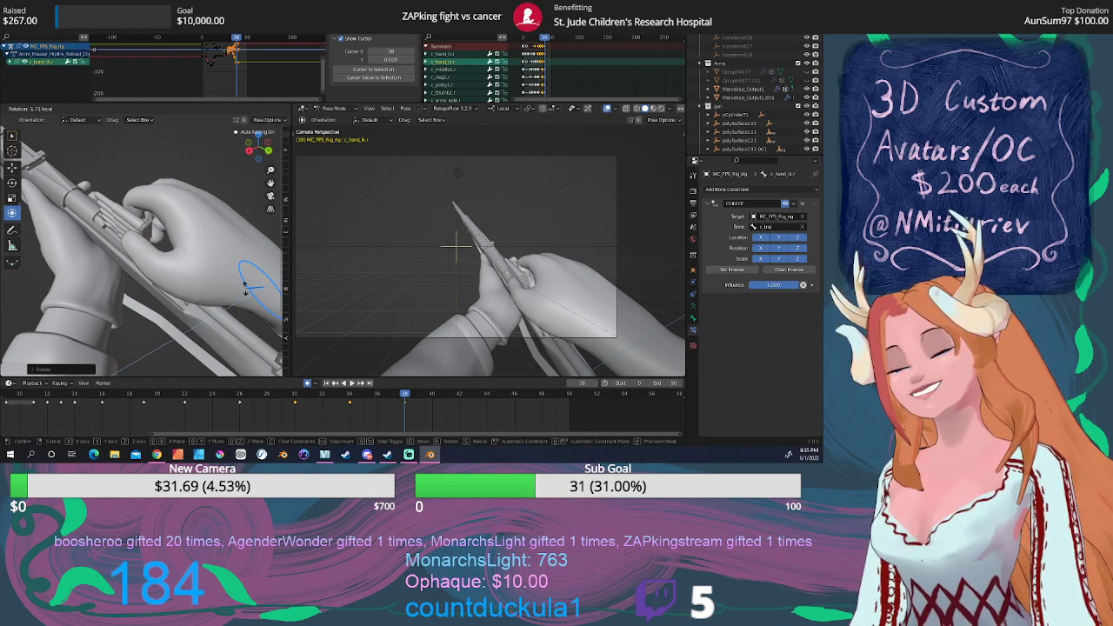
pyautogui.moveTo(245, 287); pyautogui.dragTo(191, 290)
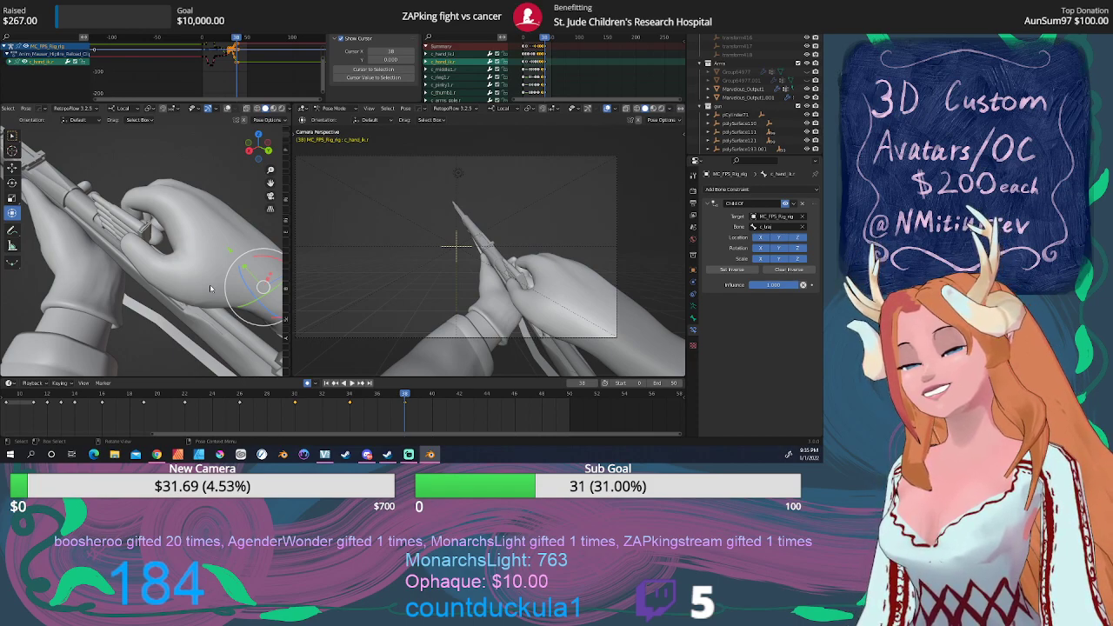
# Shift the right hand IK control about 3 mm along one local axis at frame 38, judging from the rifle's side.
pyautogui.moveTo(210, 284); pyautogui.dragTo(235, 290, button='middle')
pyautogui.moveTo(201, 289); pyautogui.dragTo(170, 248, button='middle')
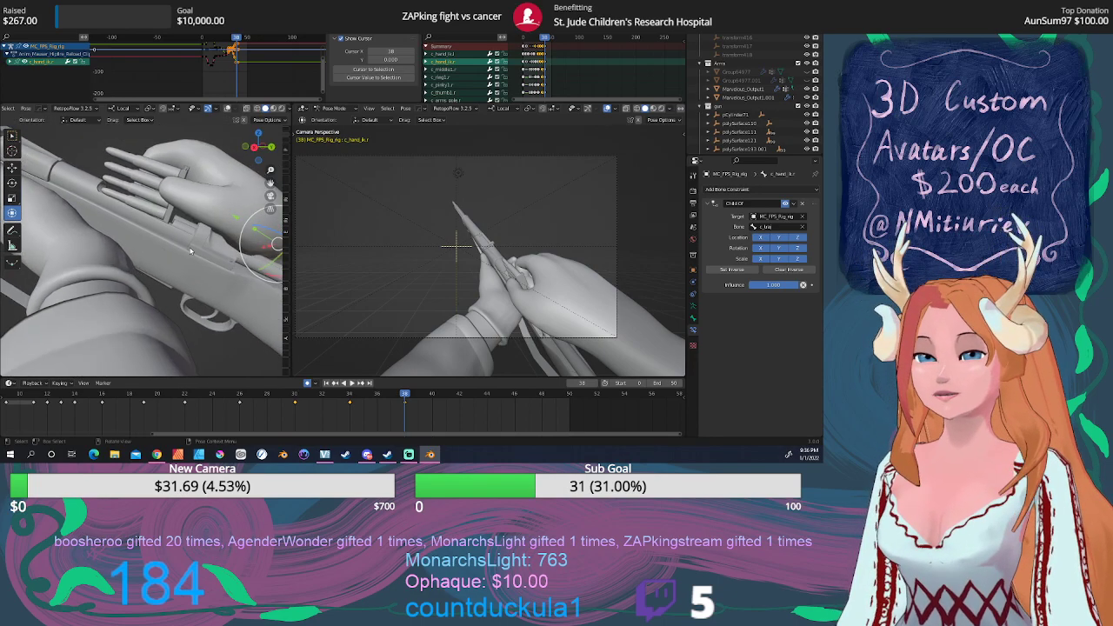
pyautogui.press('g')
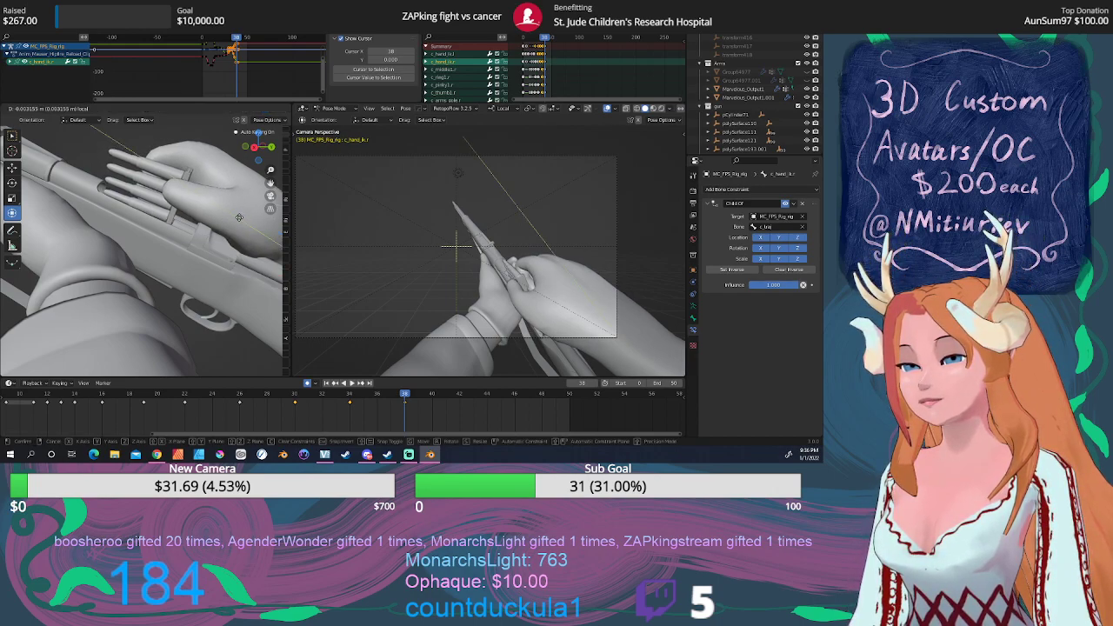
pyautogui.click(239, 216)
# Nudge the right hand IK control freely by tiny amounts at frame 38, checking the hand's back and the fingers at the bolt.
pyautogui.moveTo(239, 216); pyautogui.dragTo(169, 238, button='middle')
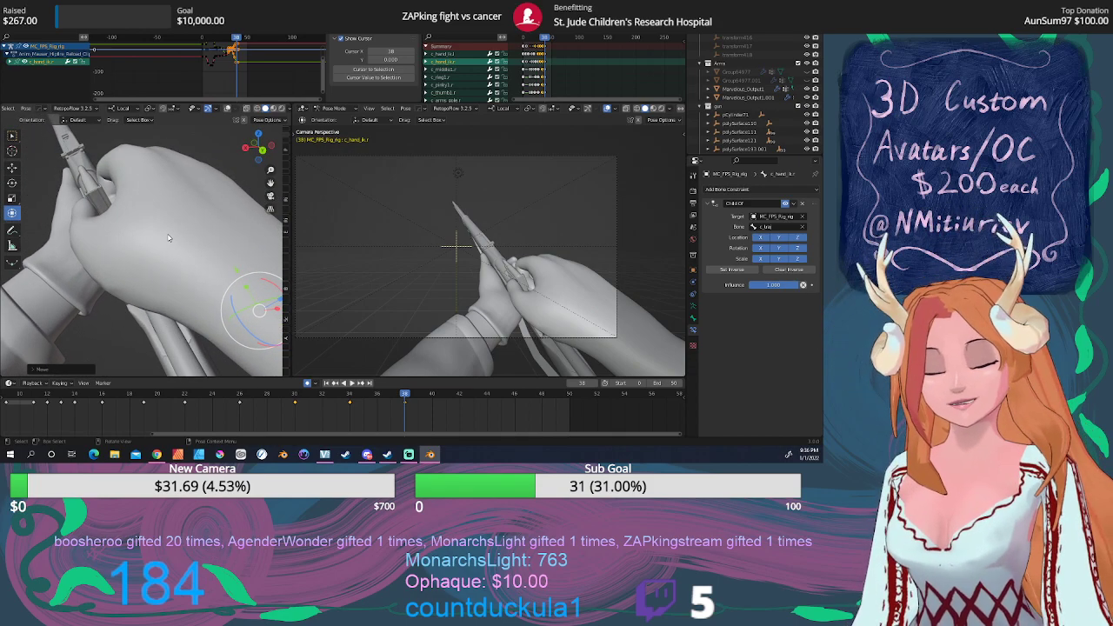
pyautogui.press('g')
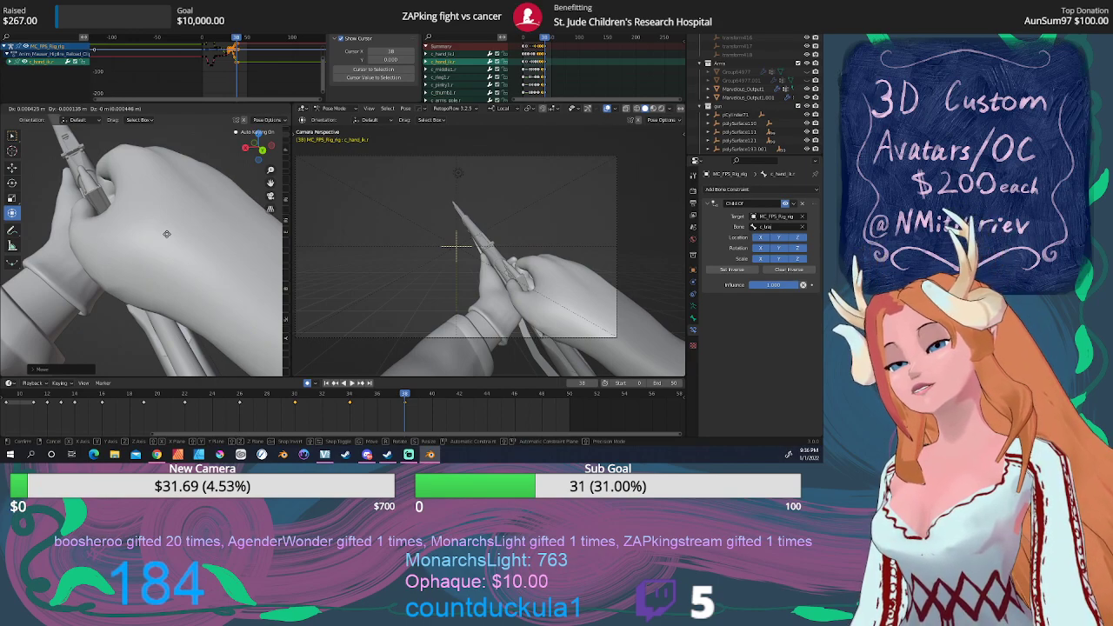
pyautogui.click(166, 234)
pyautogui.moveTo(166, 234); pyautogui.dragTo(180, 281, button='middle')
pyautogui.scroll(5, 193, 277)
pyautogui.press('g')
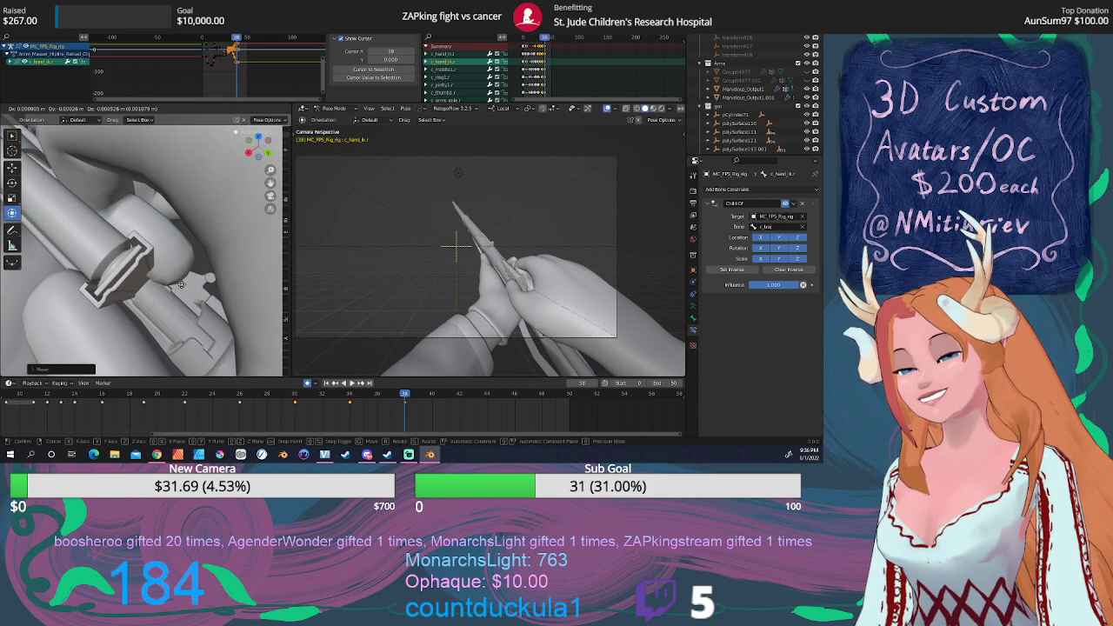
pyautogui.click(181, 286)
# Play and scrub the reload between frames 19 and 38 to review how the right hand reaches the rifle.
pyautogui.moveTo(183, 285); pyautogui.dragTo(220, 254, button='middle')
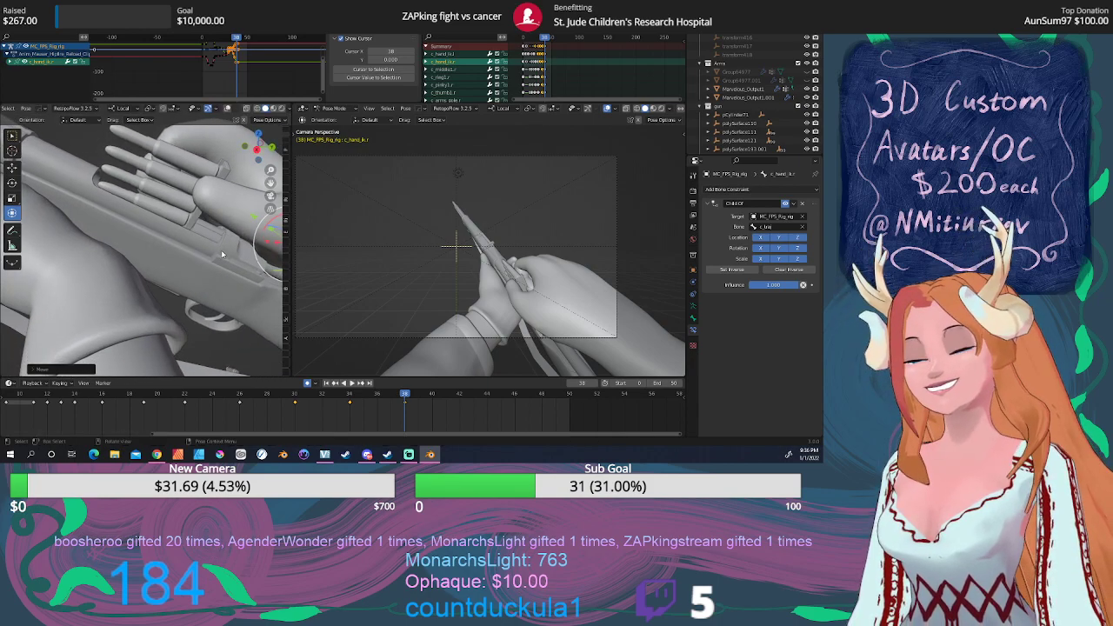
pyautogui.press('space')
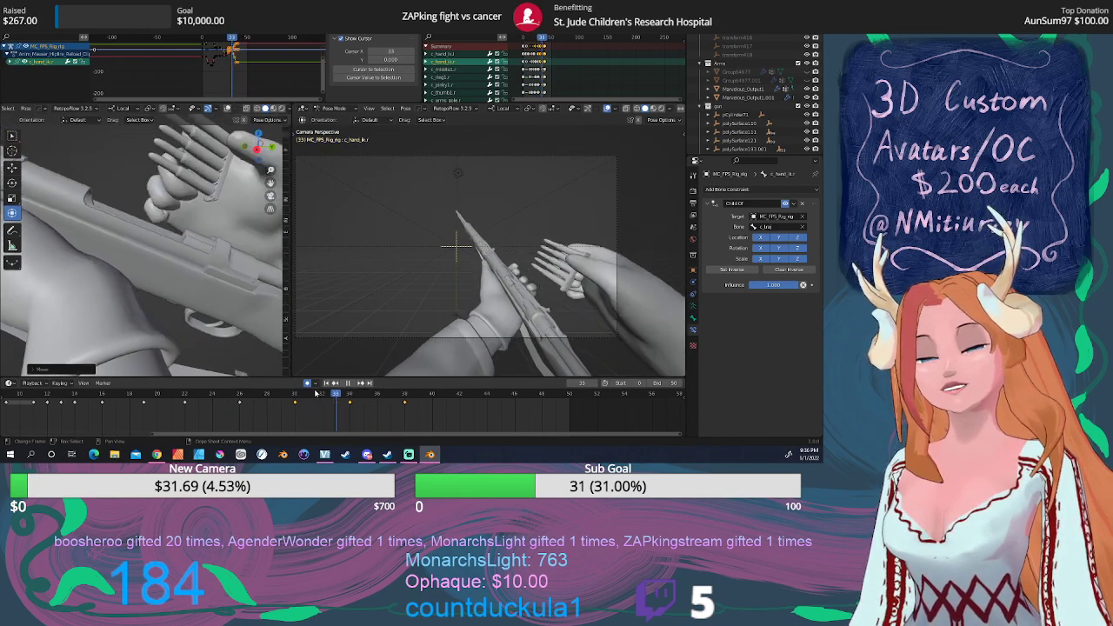
pyautogui.moveTo(205, 394); pyautogui.dragTo(407, 390)
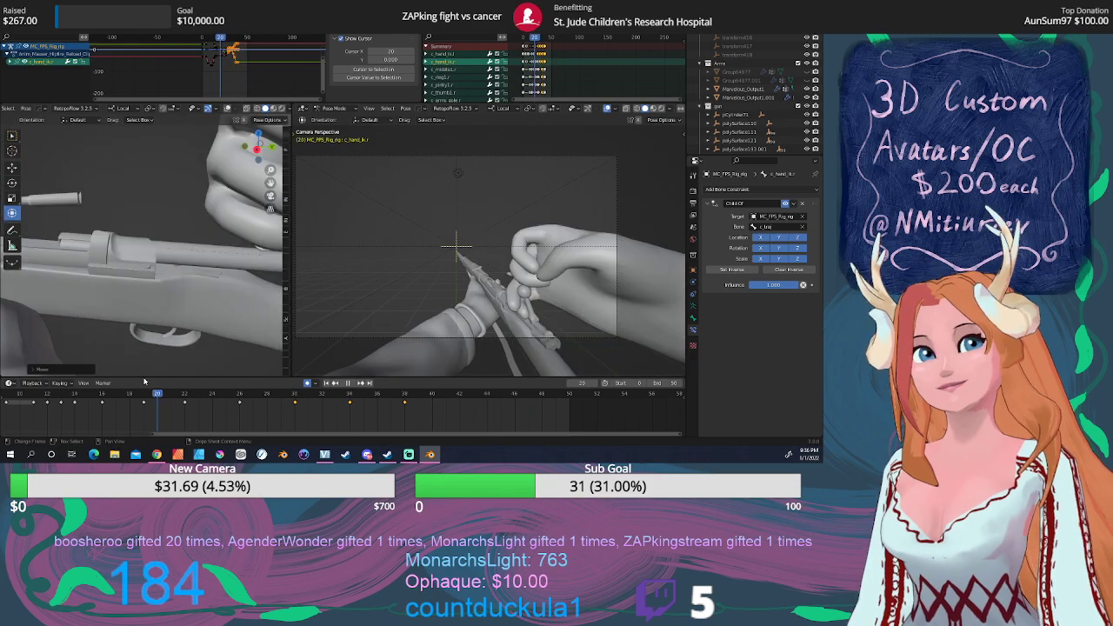
pyautogui.press('space')
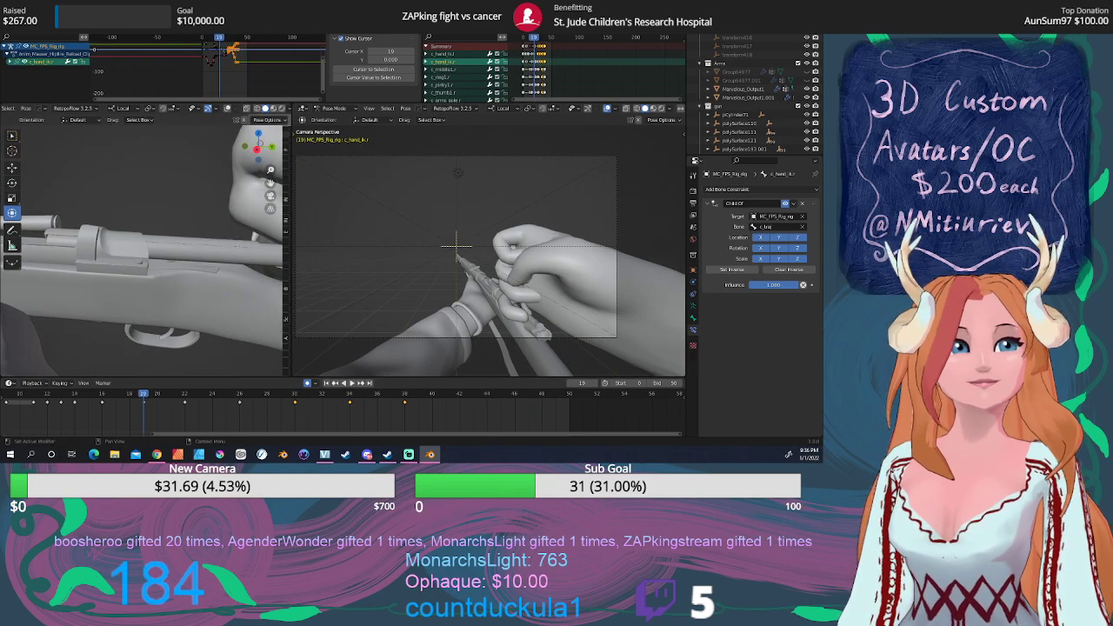
pyautogui.hotkey('alt', 'Tab')
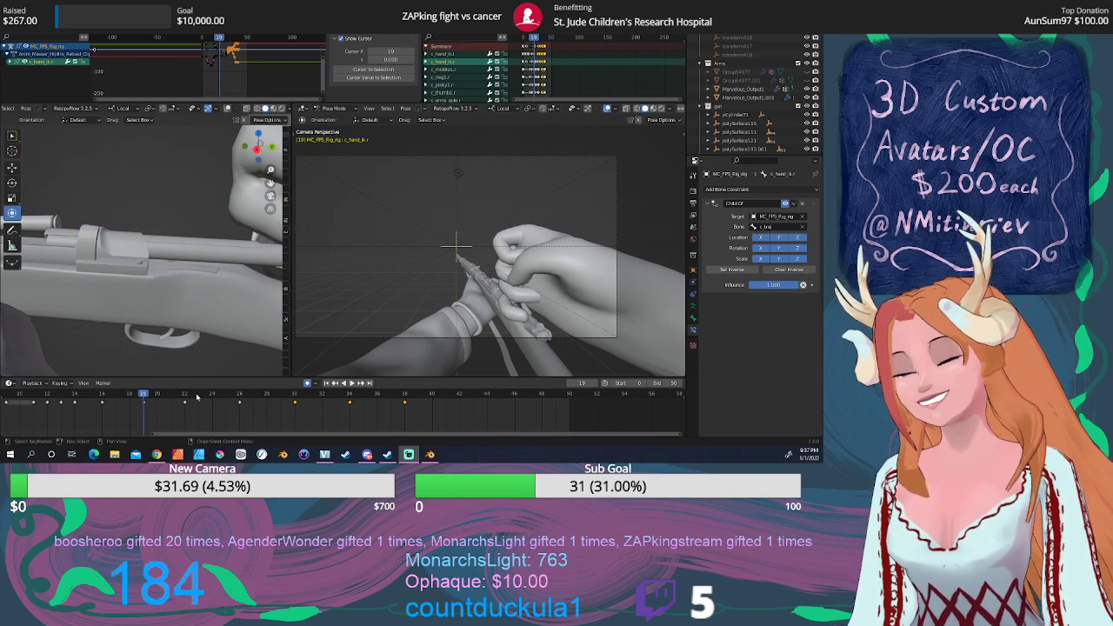
pyautogui.press('space')
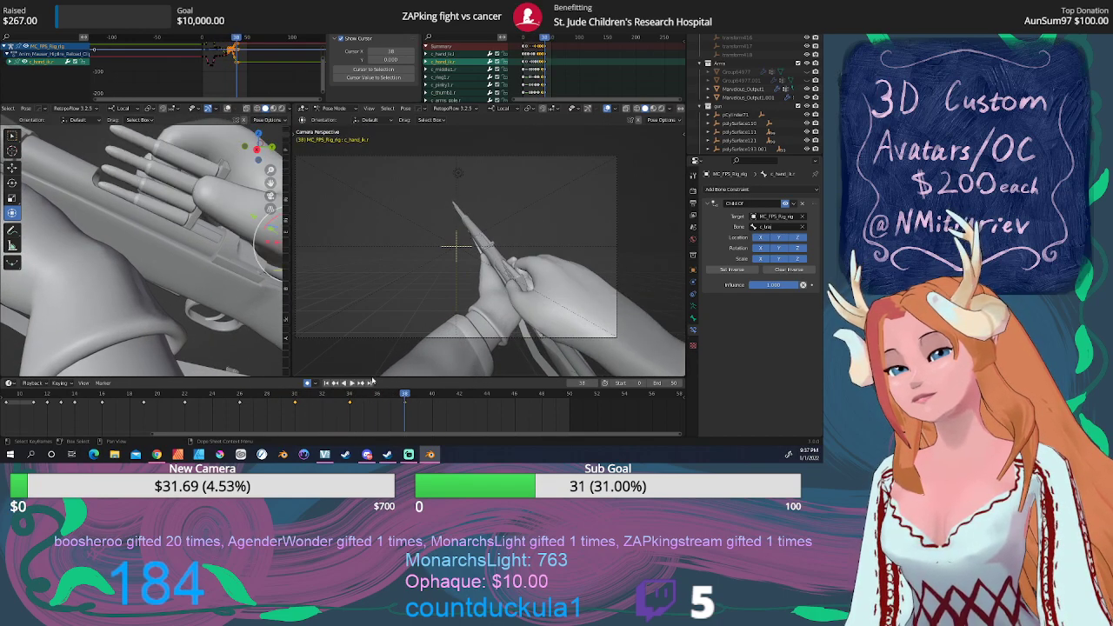
# Show the rig overlays in the free viewport at frame 38 and select the left hand IK control.
pyautogui.scroll(-5, 184, 340)
pyautogui.moveTo(185, 342); pyautogui.dragTo(180, 323, button='middle')
pyautogui.click(227, 109)
pyautogui.scroll(-3, 179, 239)
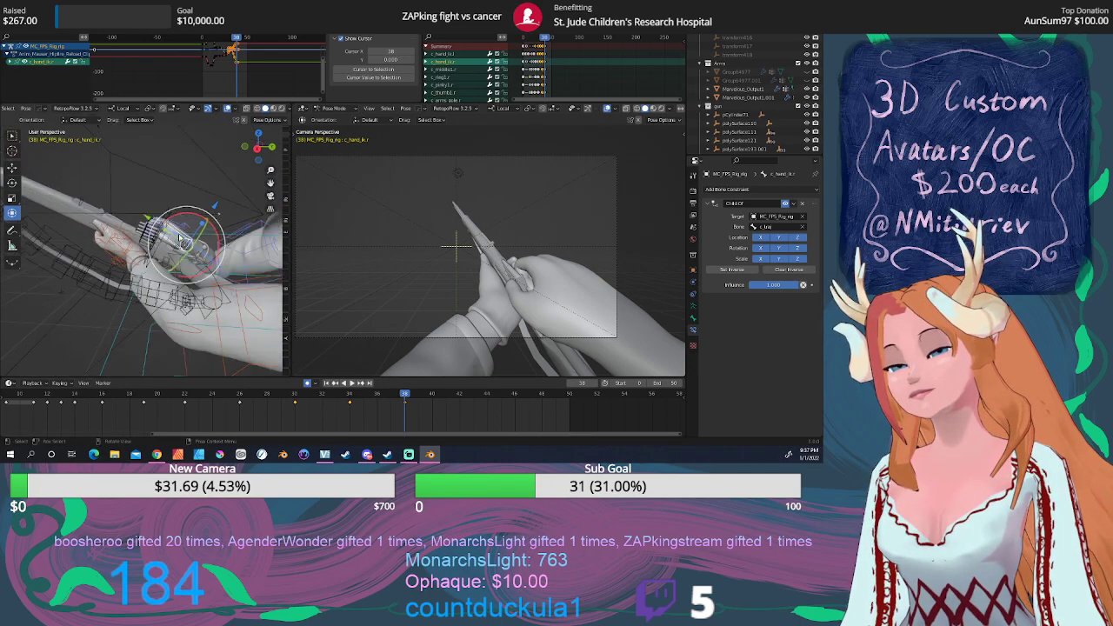
pyautogui.moveTo(181, 241); pyautogui.dragTo(129, 262, button='middle')
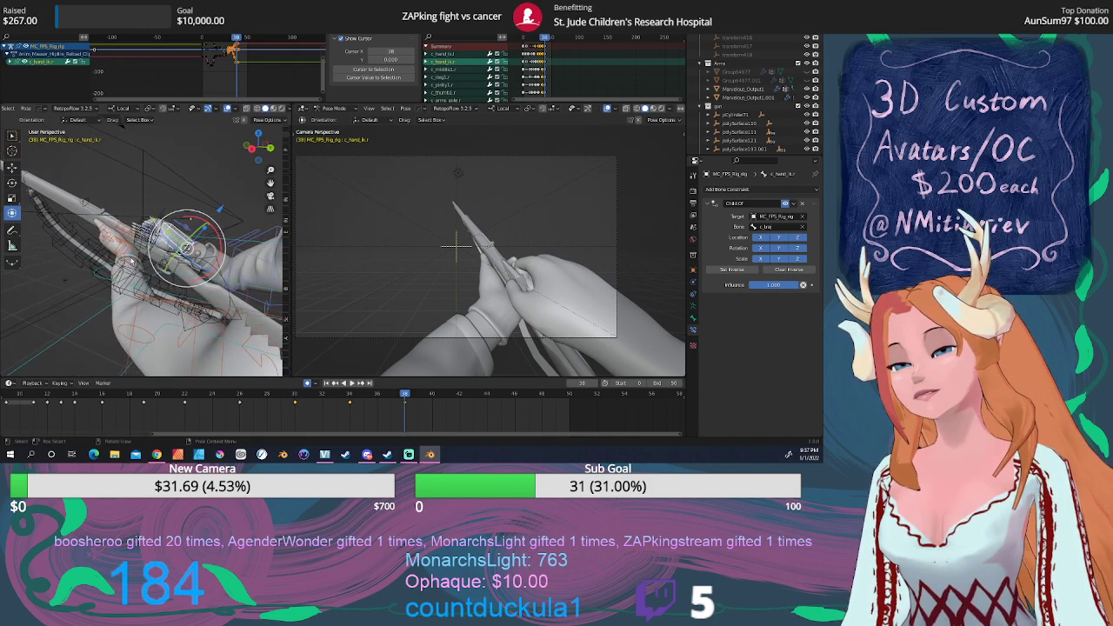
pyautogui.click(127, 250)
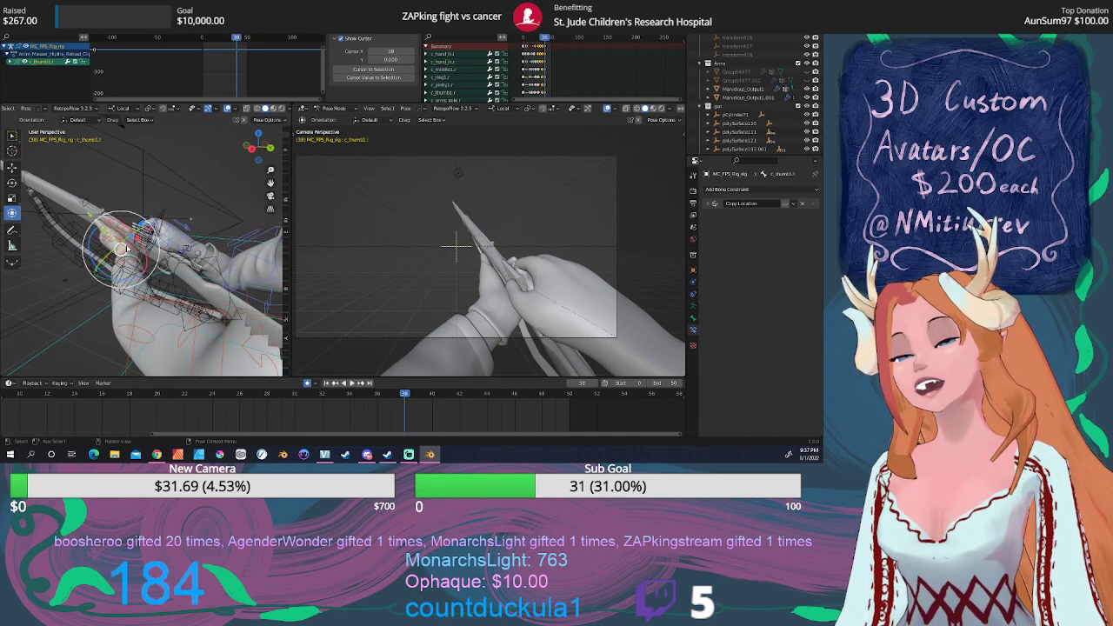
pyautogui.moveTo(129, 252); pyautogui.dragTo(140, 255, button='middle')
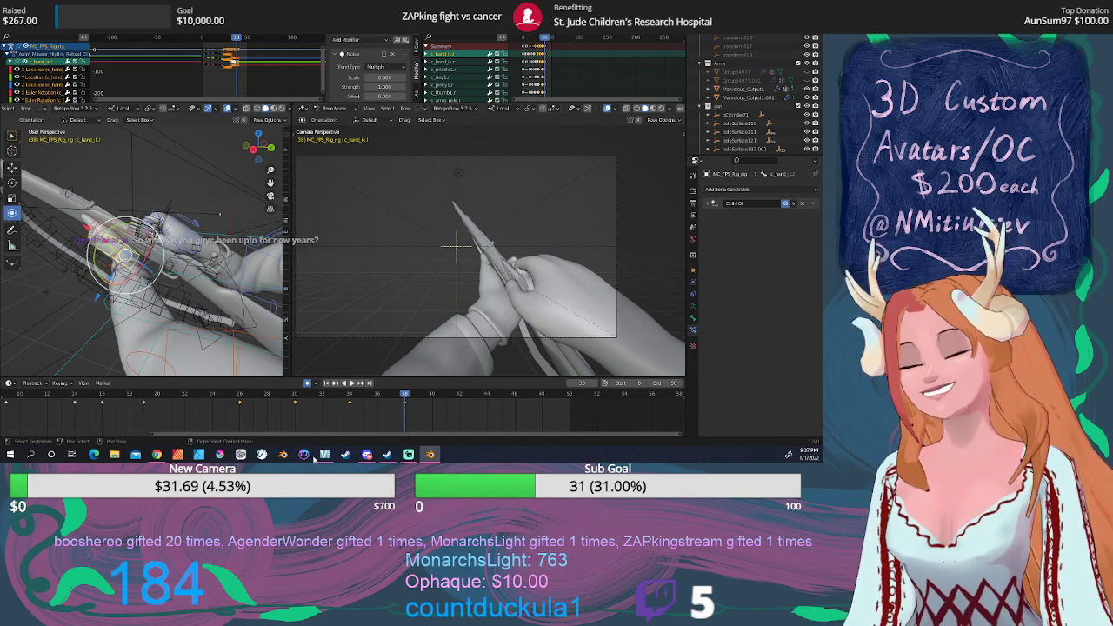
# Key the left hand IK control at frame 38 and scrub past it to frame 42.
pyautogui.moveTo(403, 397)
pyautogui.mouseDown()
pyautogui.moveTo(318, 398)
pyautogui.moveTo(414, 398)
pyautogui.moveTo(363, 399)
pyautogui.moveTo(403, 399)
pyautogui.mouseUp()
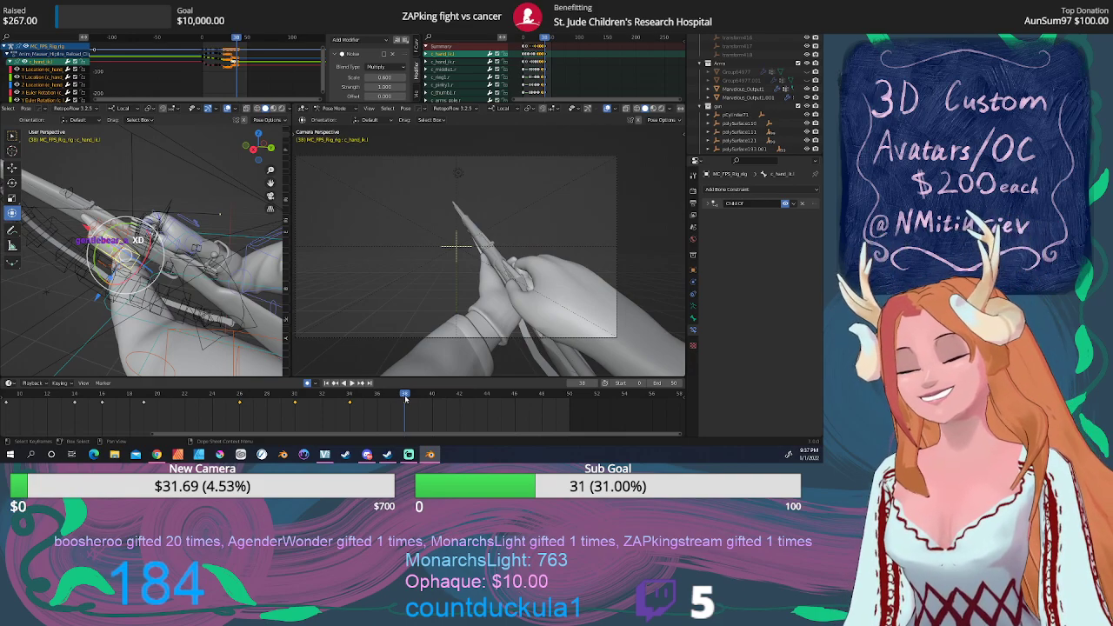
pyautogui.moveTo(406, 398); pyautogui.dragTo(457, 389)
pyautogui.click(432, 389)
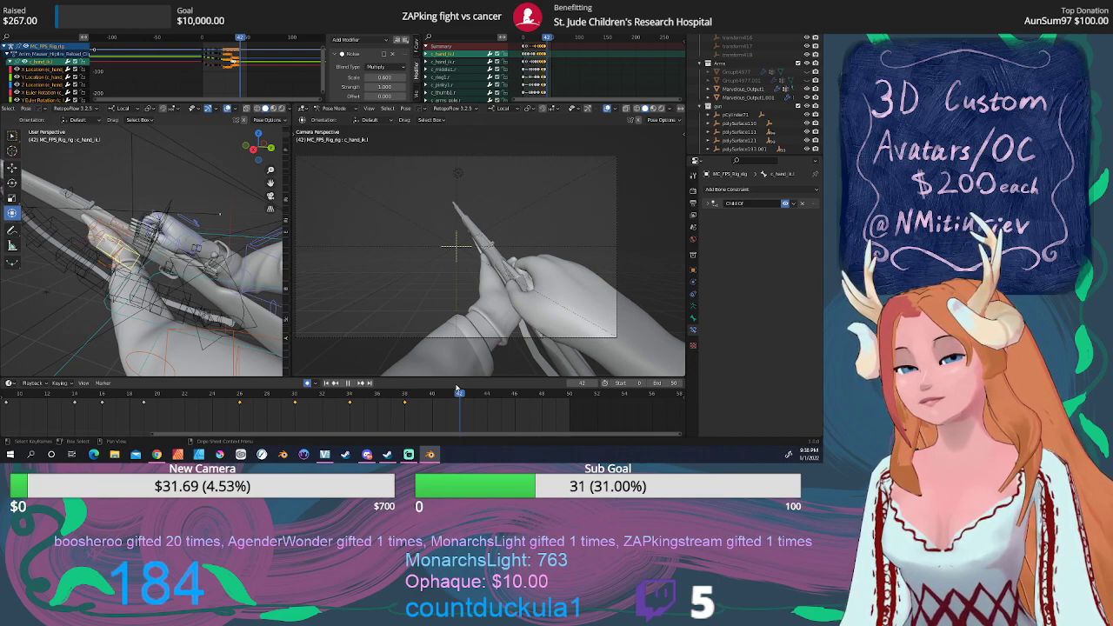
# Scrub back to frame 10 and play the reload to review the motion of both hands.
pyautogui.moveTo(456, 387); pyautogui.dragTo(19, 390)
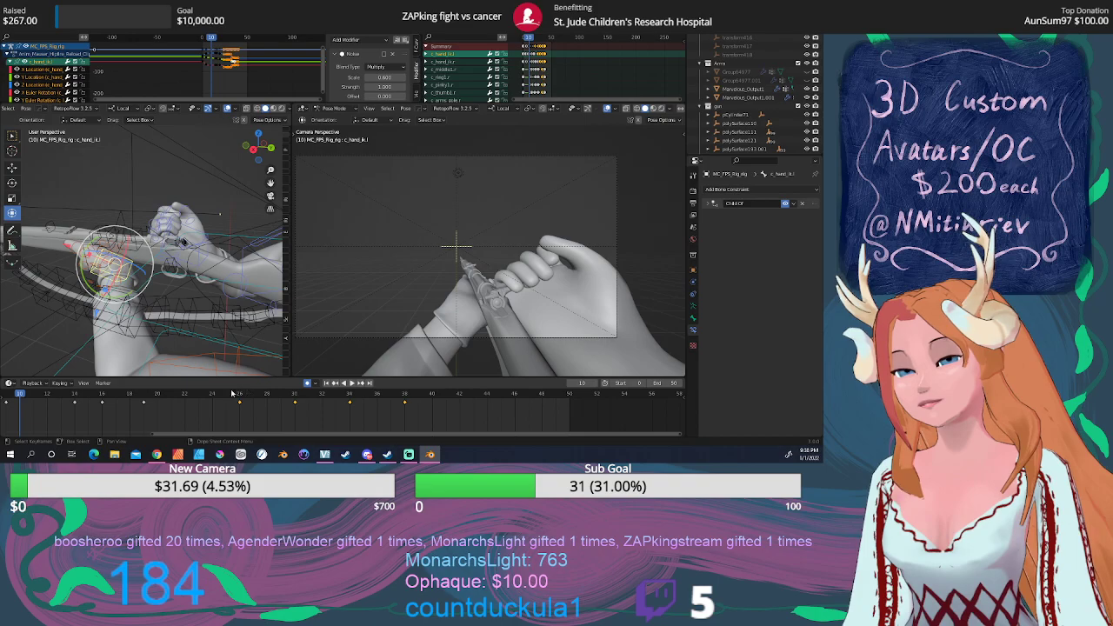
pyautogui.press('space')
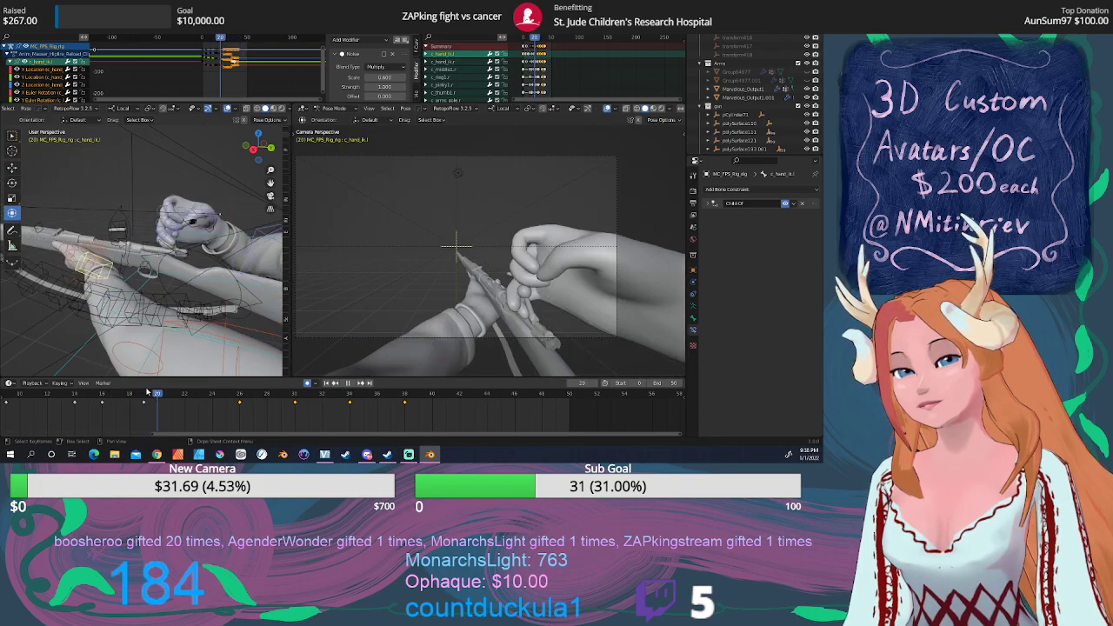
pyautogui.press('Escape')
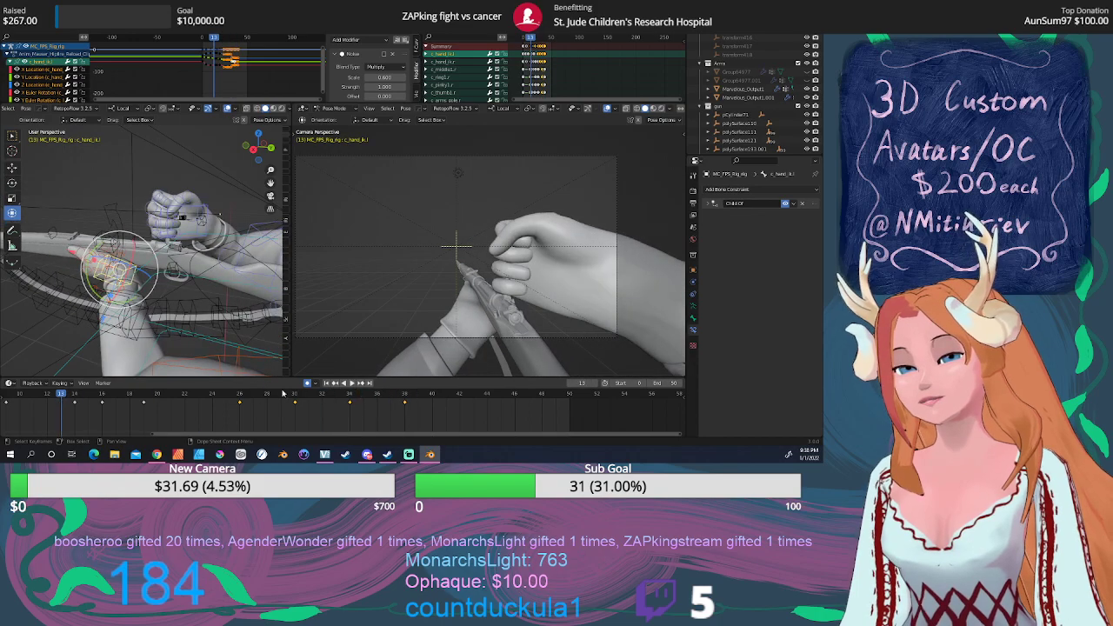
pyautogui.press('space')
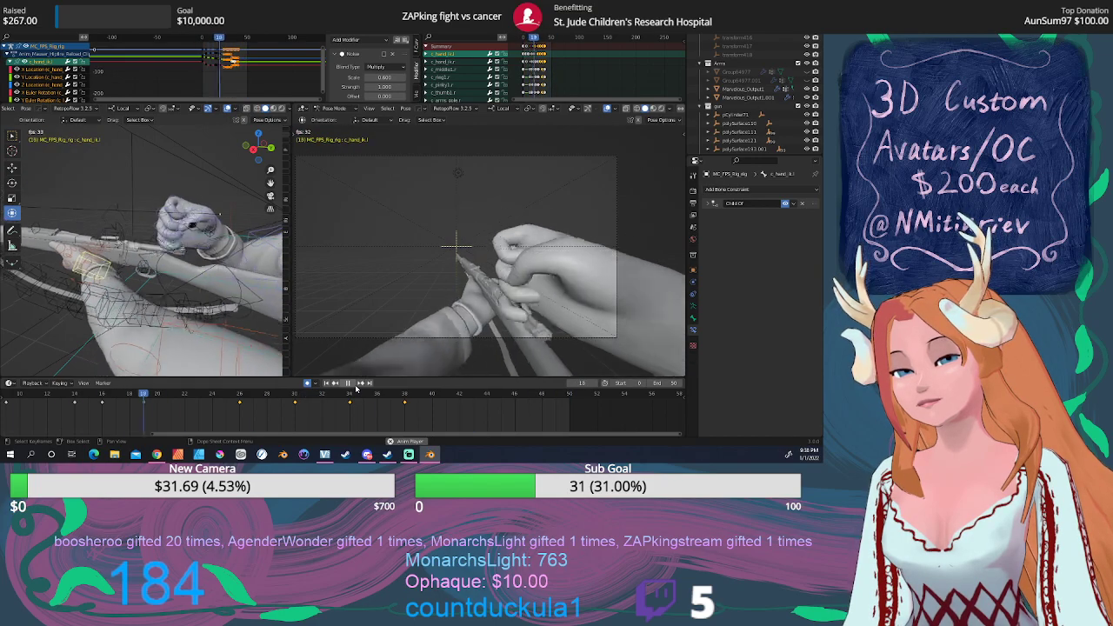
# Set the scene's end frame to 38 and check the shortened loop in playback.
pyautogui.moveTo(665, 383); pyautogui.dragTo(585, 382)
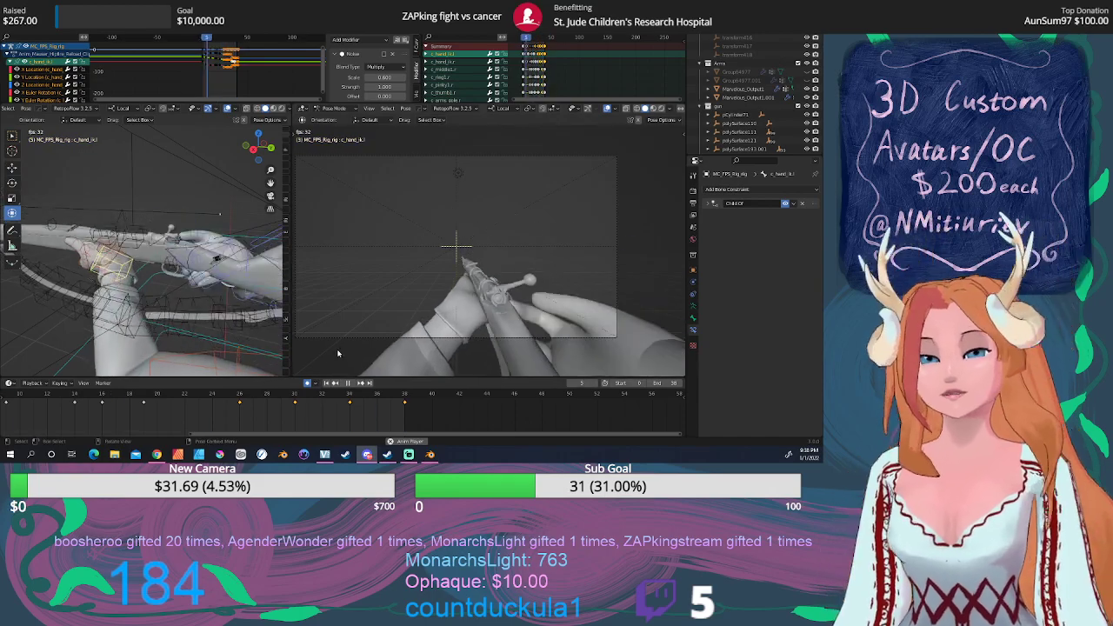
pyautogui.click(346, 383)
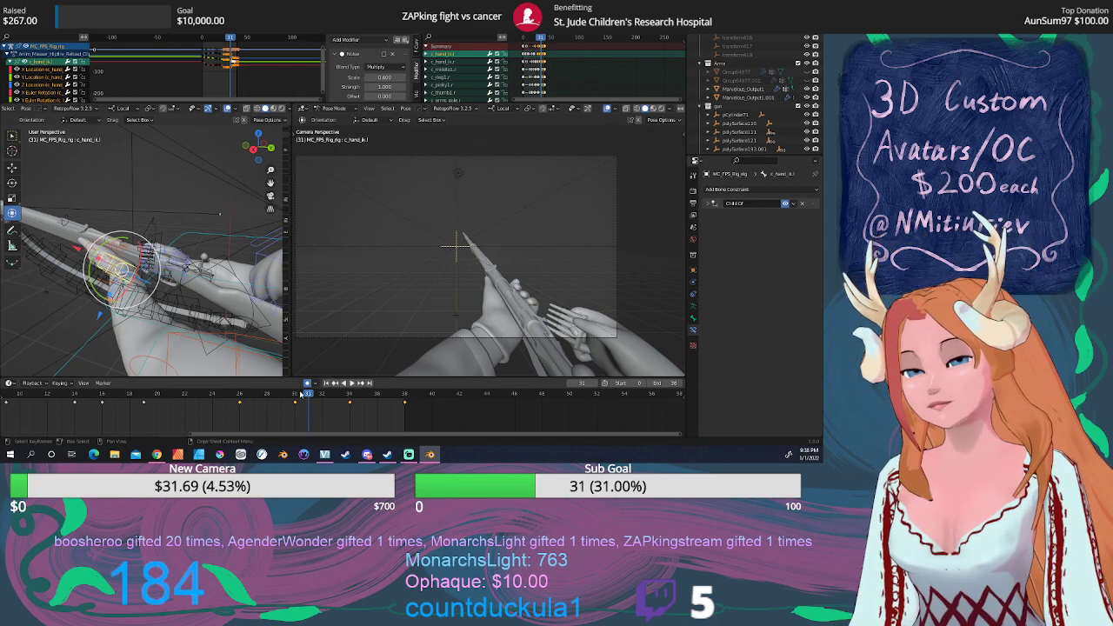
pyautogui.press('space')
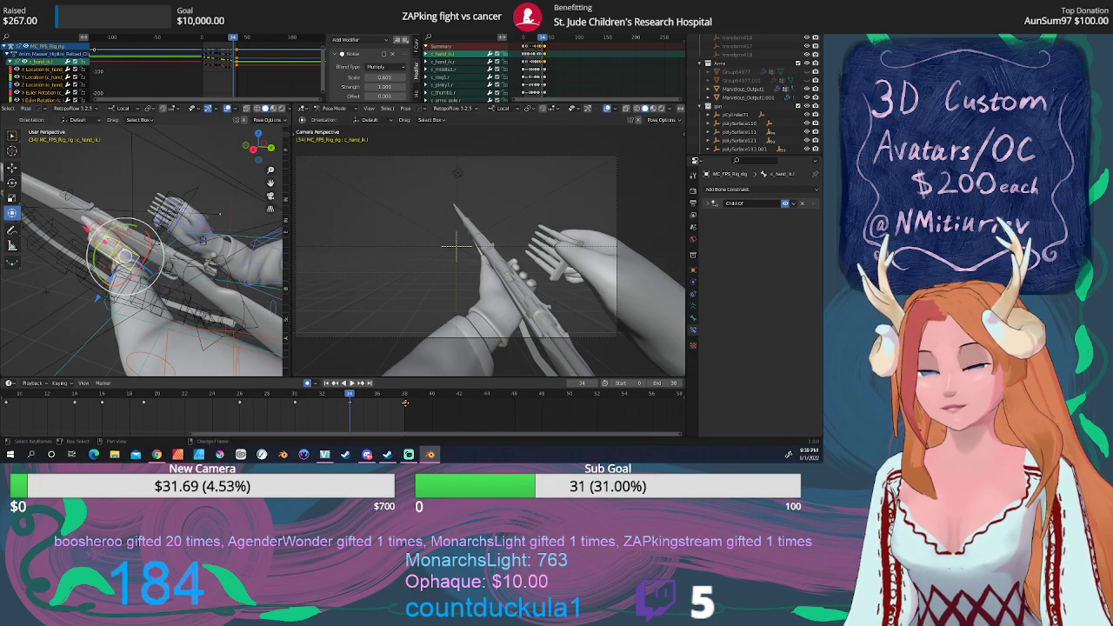
# Duplicate the left hand IK control's frame 38 keyframe to frame 34 and play the reload to check it.
pyautogui.hotkey('shift', 'd')
pyautogui.click(350, 406)
pyautogui.moveTo(351, 398); pyautogui.dragTo(212, 397)
pyautogui.press('space')
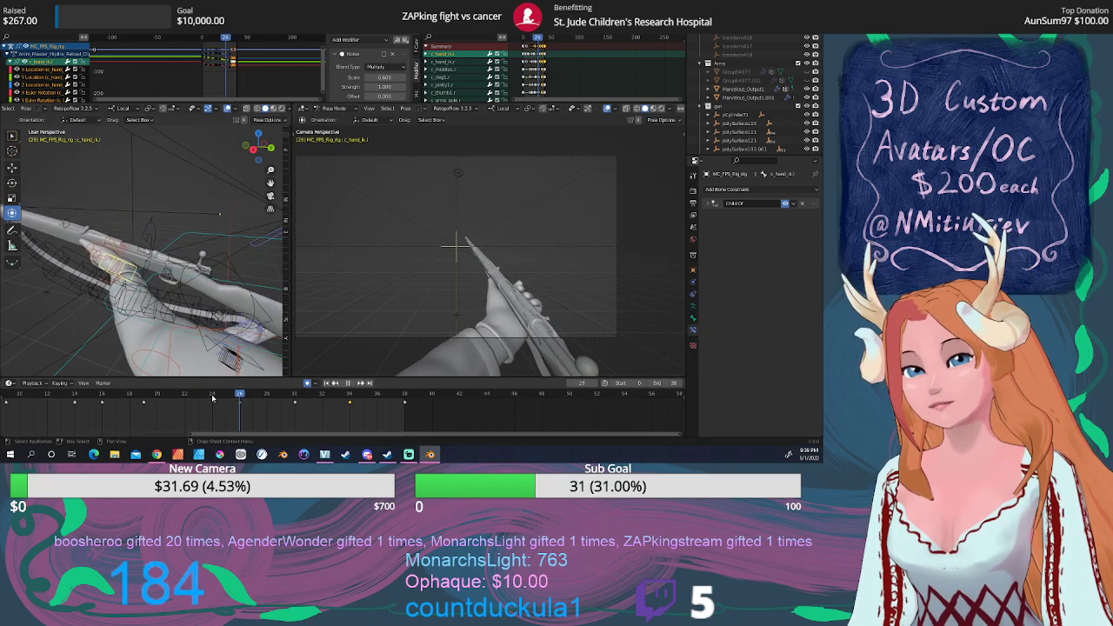
pyautogui.click(347, 384)
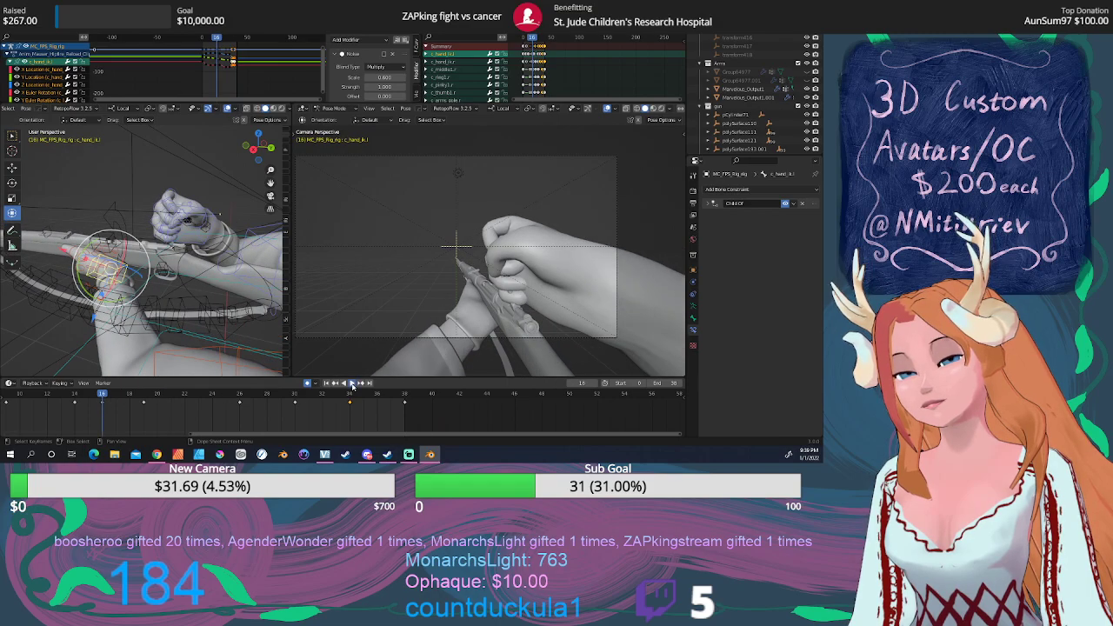
pyautogui.click(350, 384)
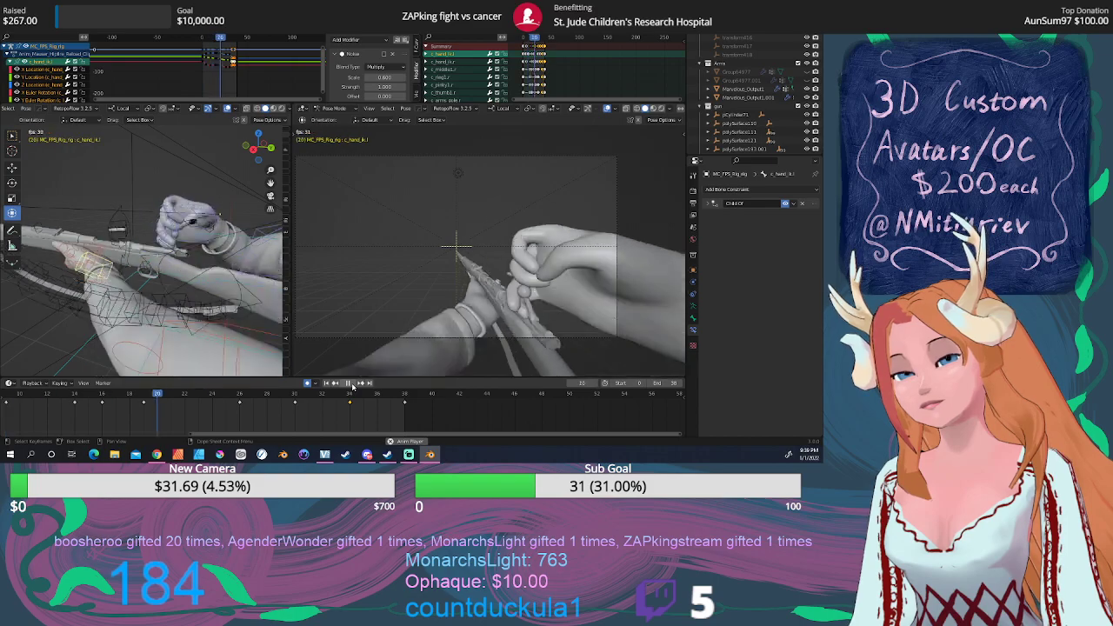
pyautogui.click(348, 383)
# Key a Breakdowner in-between pose for the left hand IK control at frame 30 and review the surrounding frames.
pyautogui.moveTo(332, 393); pyautogui.dragTo(295, 394)
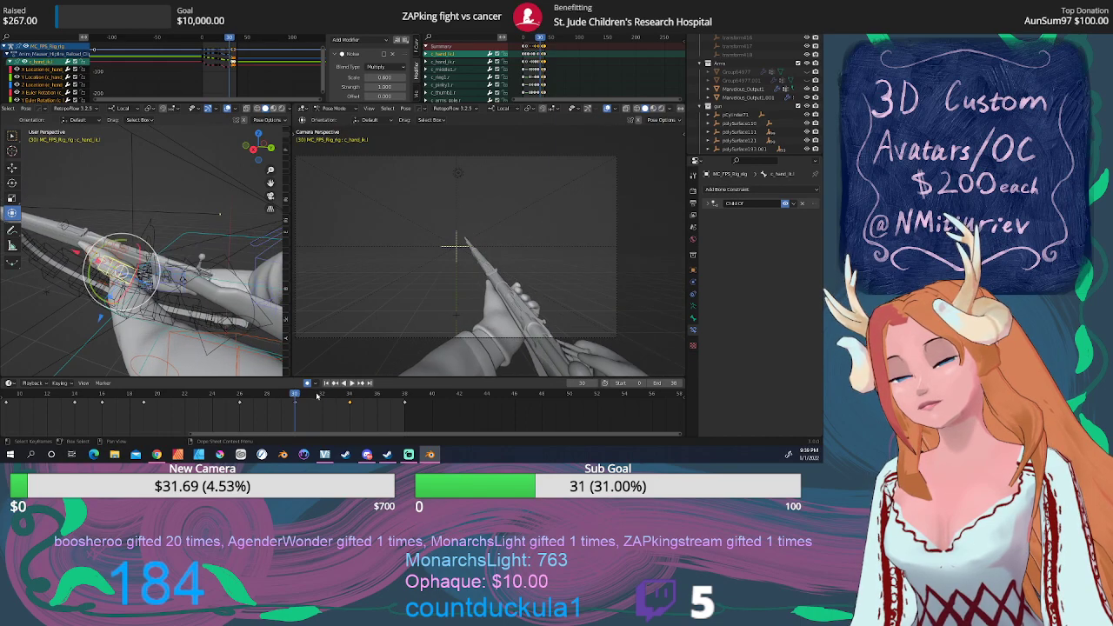
pyautogui.click(12, 260)
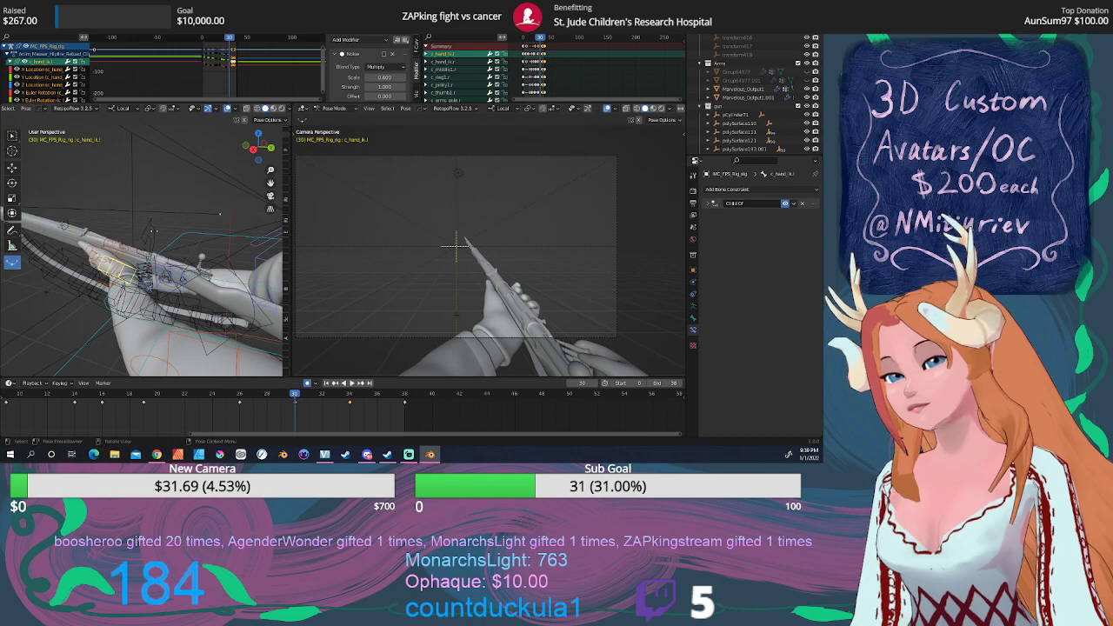
pyautogui.moveTo(152, 229); pyautogui.dragTo(205, 231)
pyautogui.moveTo(283, 397); pyautogui.dragTo(144, 395)
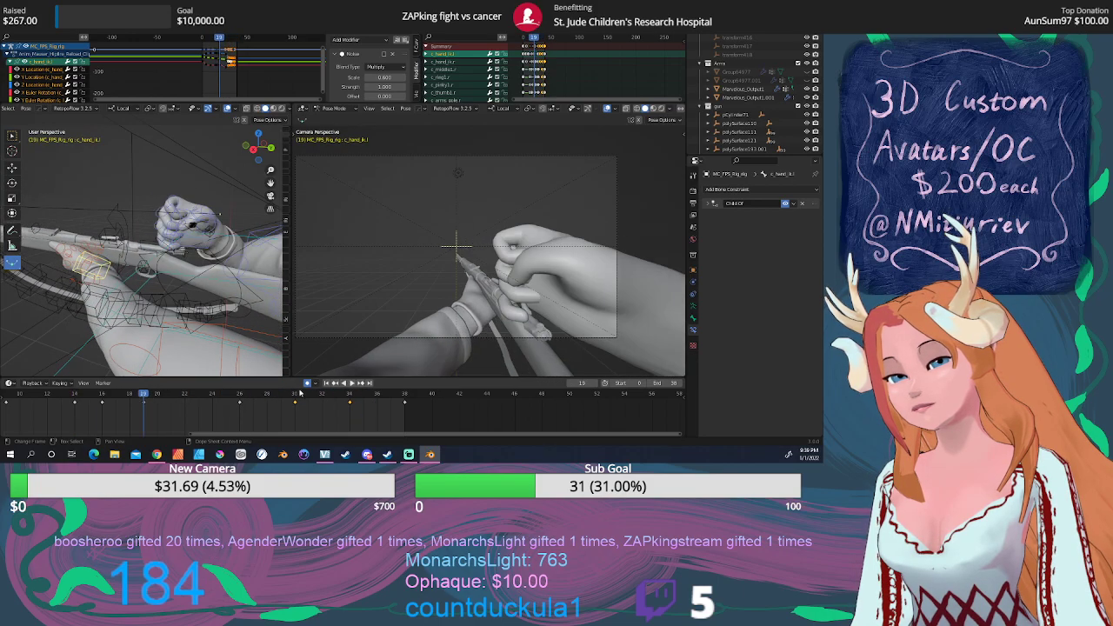
pyautogui.click(354, 384)
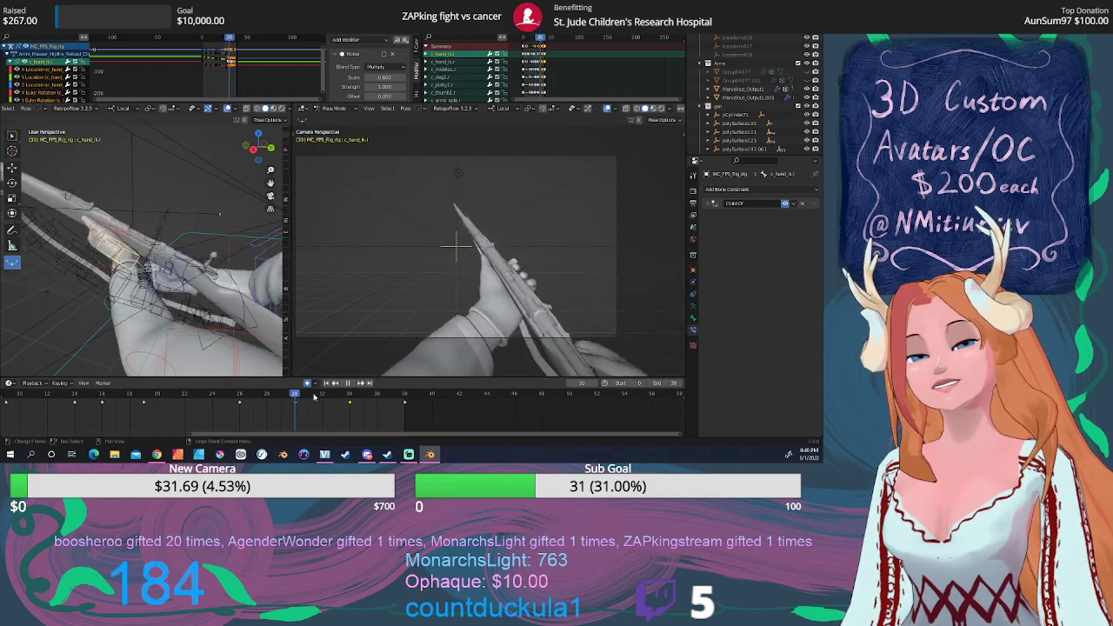
pyautogui.moveTo(301, 398); pyautogui.dragTo(242, 398)
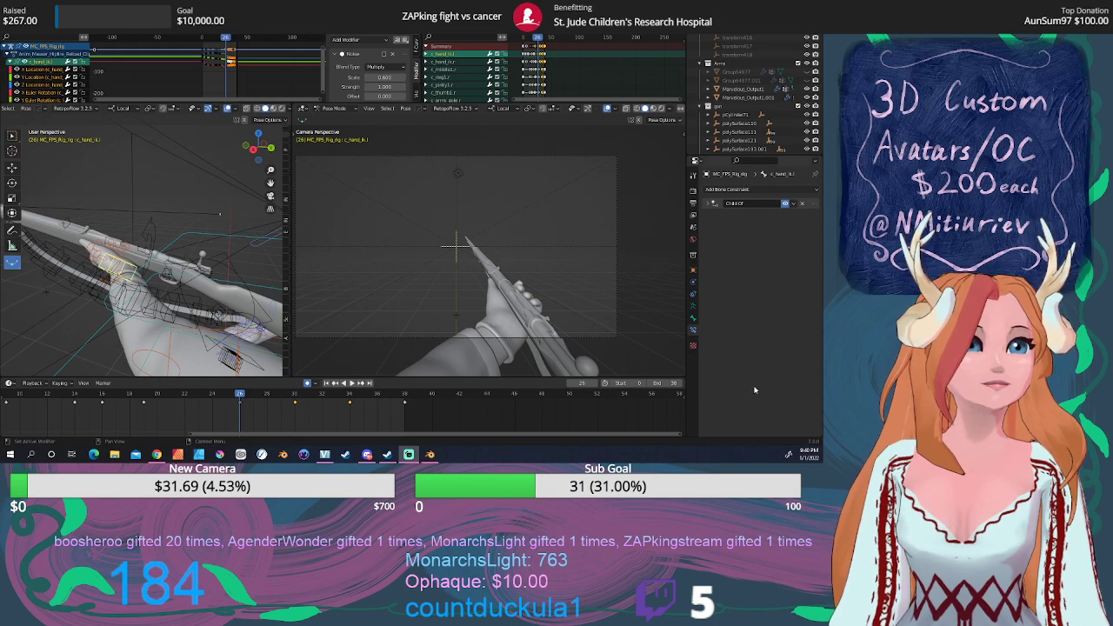
# Try moving the left hand IK control slightly down its local axis at frame 34 and preview the motion.
pyautogui.moveTo(251, 397); pyautogui.dragTo(350, 394)
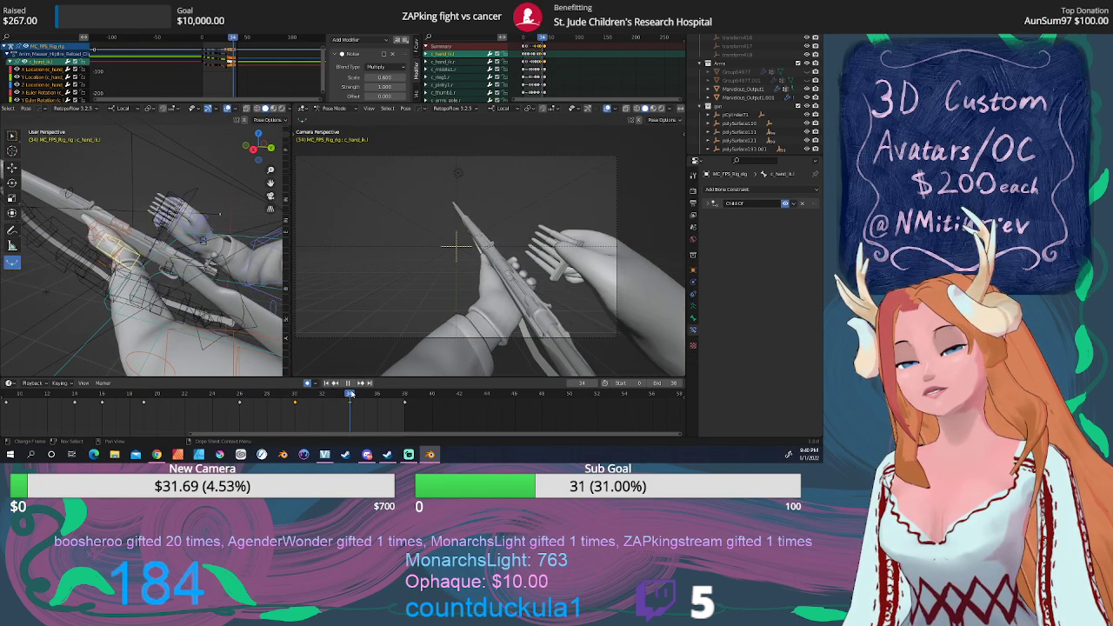
pyautogui.click(13, 169)
pyautogui.moveTo(87, 261); pyautogui.dragTo(120, 287, button='middle')
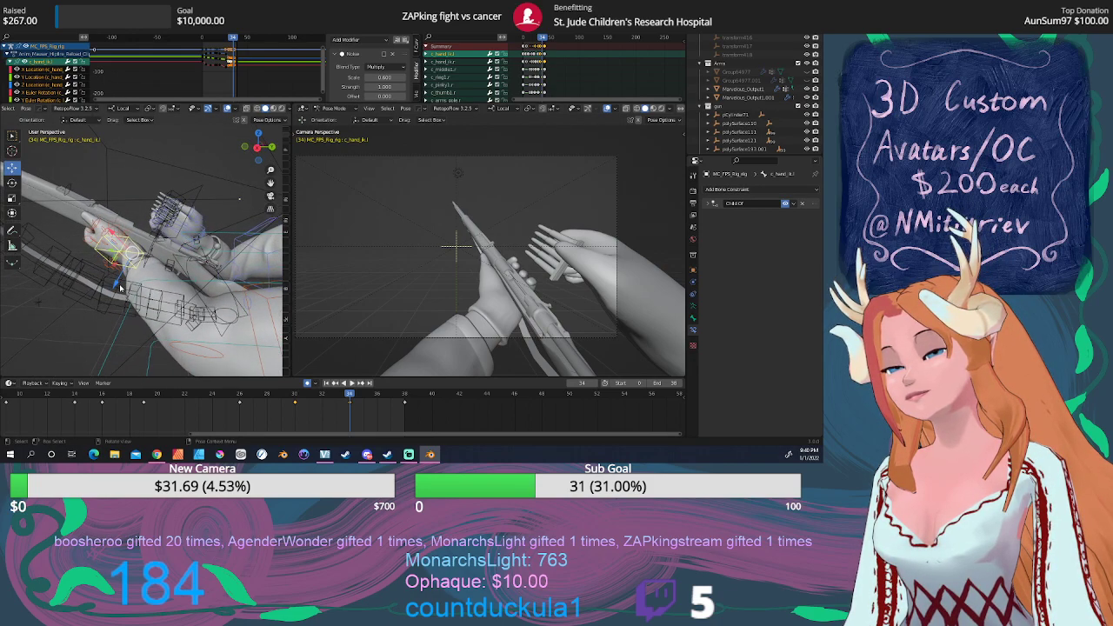
pyautogui.moveTo(116, 282); pyautogui.dragTo(111, 291)
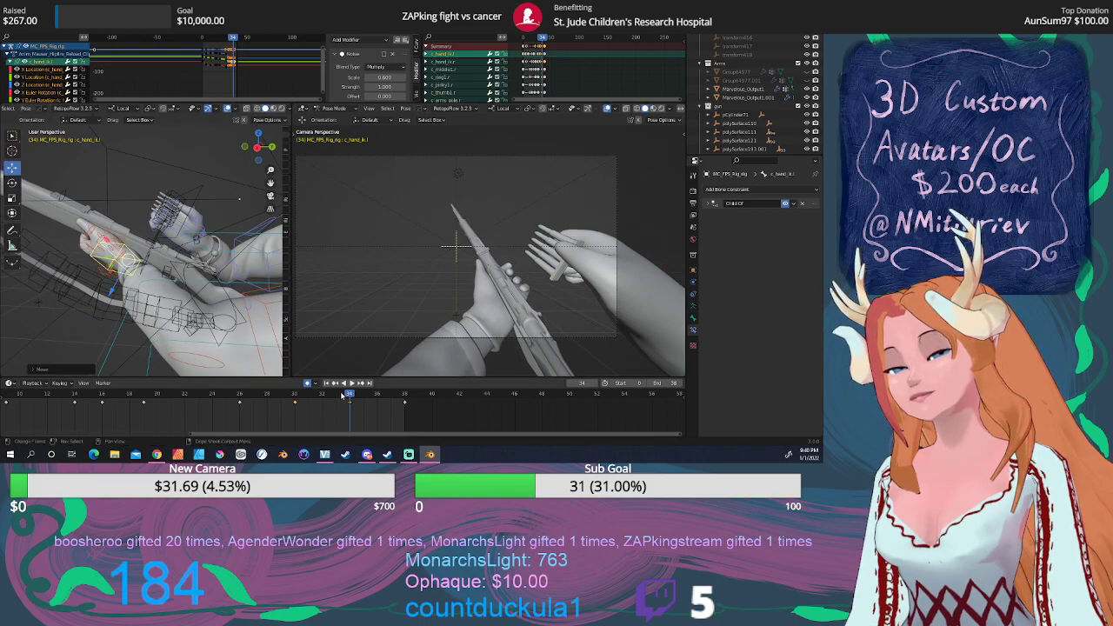
pyautogui.press('space')
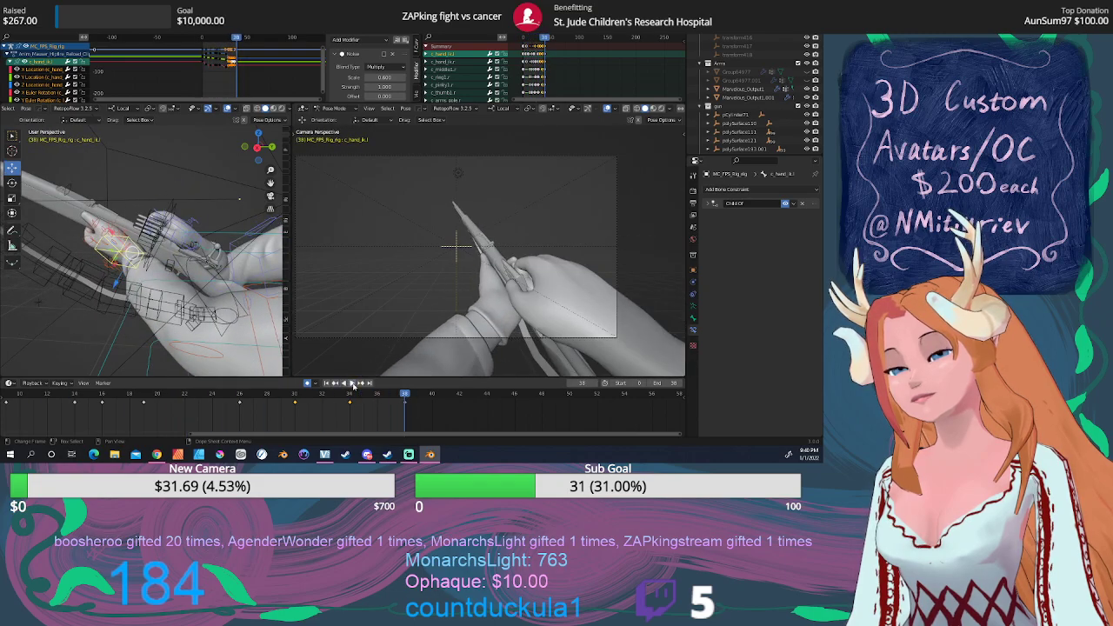
pyautogui.click(349, 396)
pyautogui.press('space')
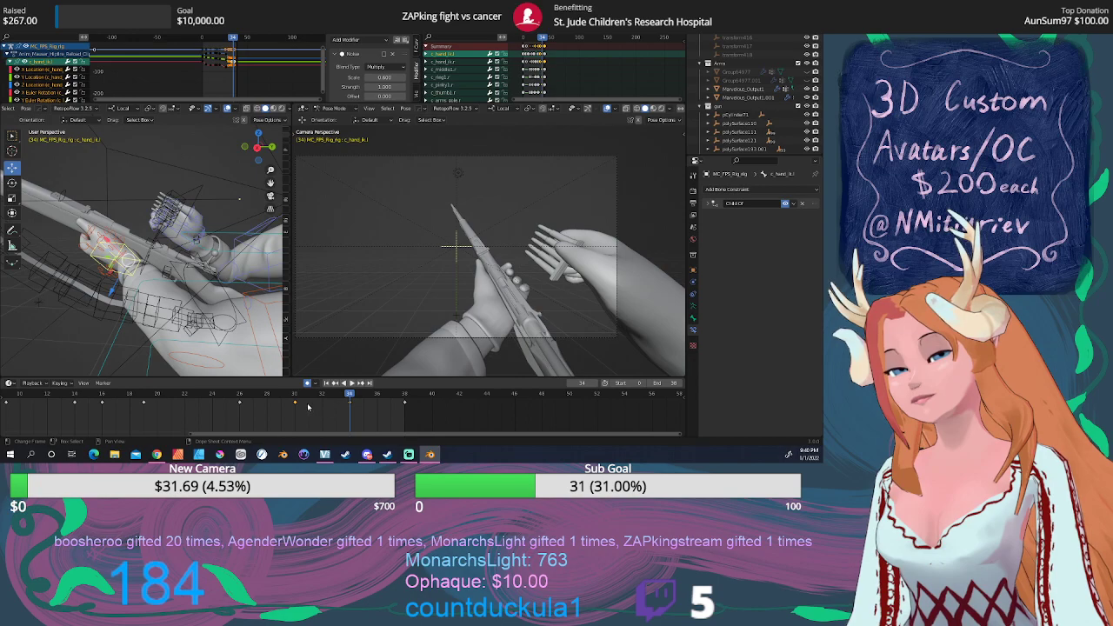
# Duplicate the left hand IK control's frame 30 keyframe to frame 34 and nudge the control slightly.
pyautogui.click(295, 402)
pyautogui.hotkey('shift', 'd')
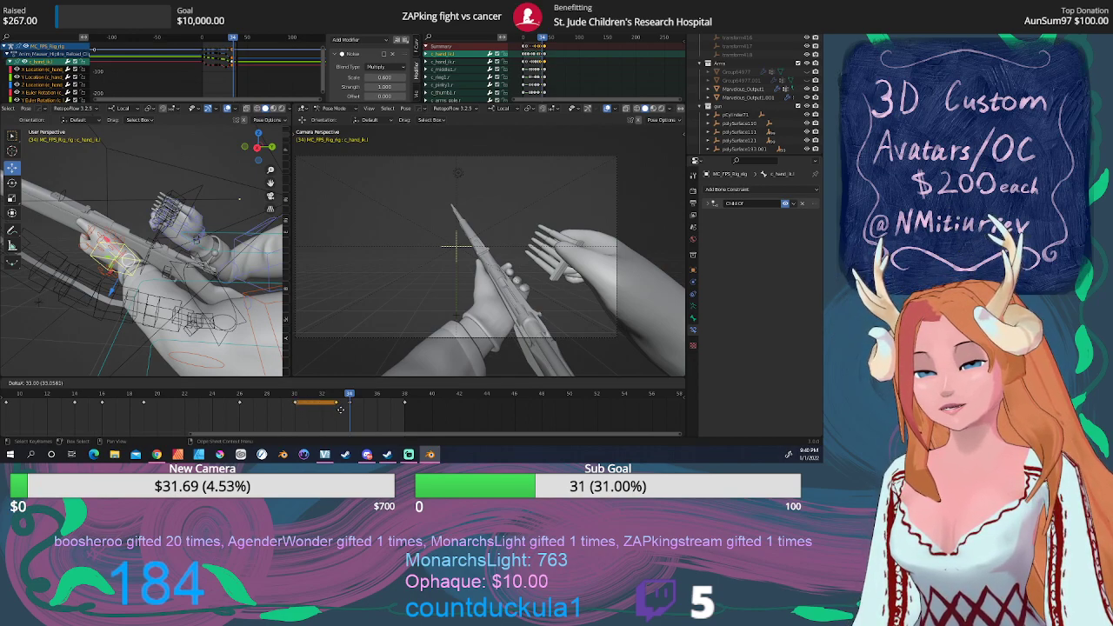
pyautogui.click(346, 409)
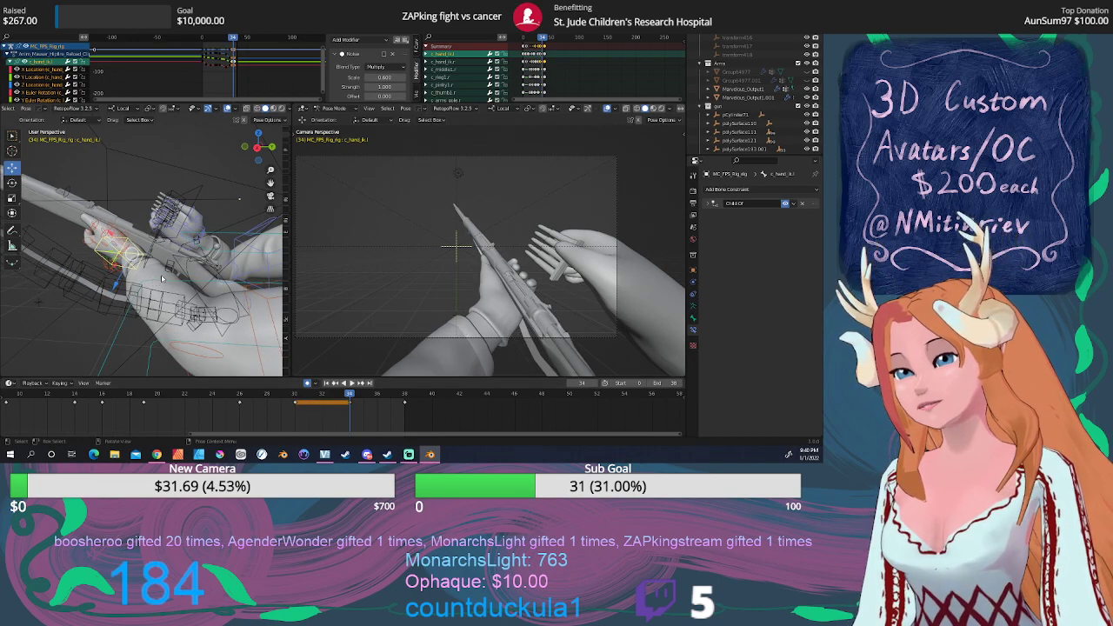
pyautogui.press('g')
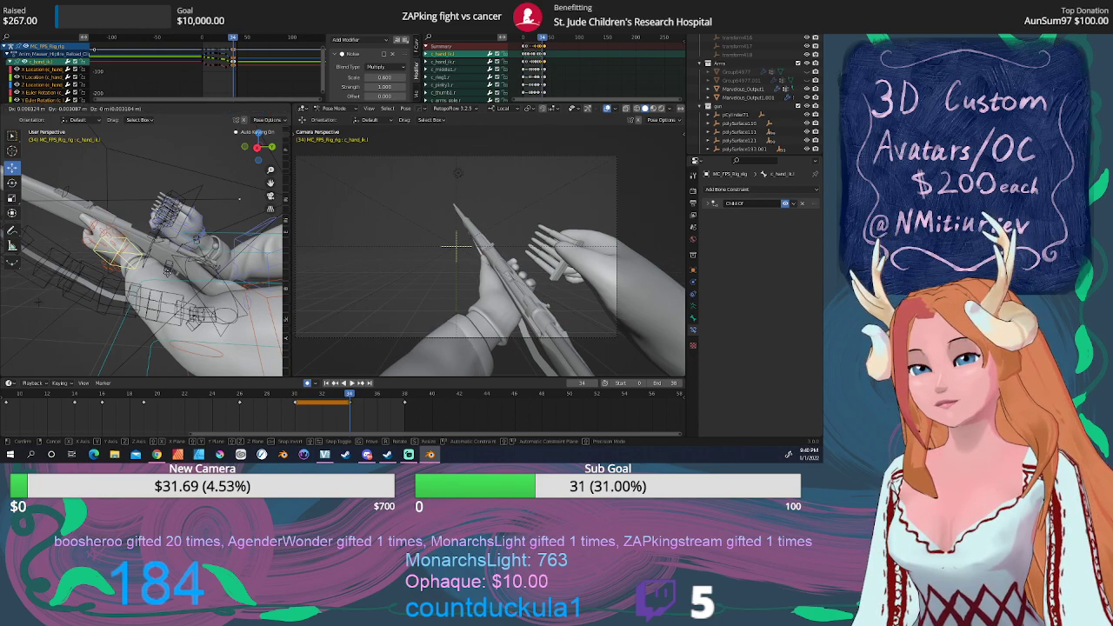
pyautogui.click(167, 272)
# Shift the left hand IK control slightly in the right orthographic view at frame 34 and rotate it about 4 degrees in the camera view.
pyautogui.moveTo(217, 277); pyautogui.dragTo(184, 269, button='middle')
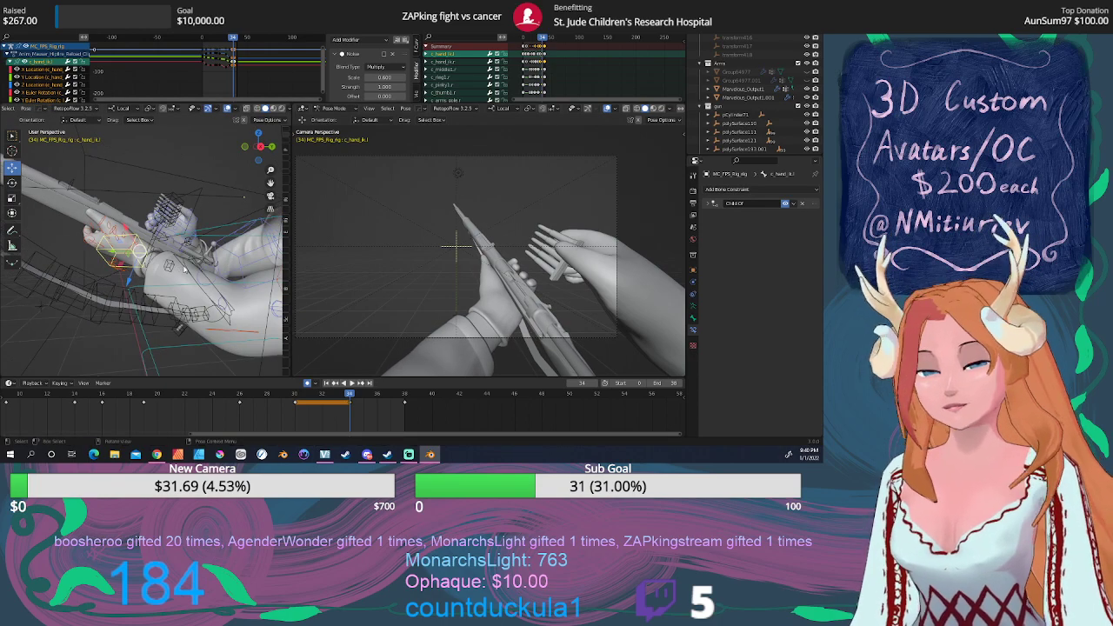
pyautogui.press('KP_3')
pyautogui.press('g')
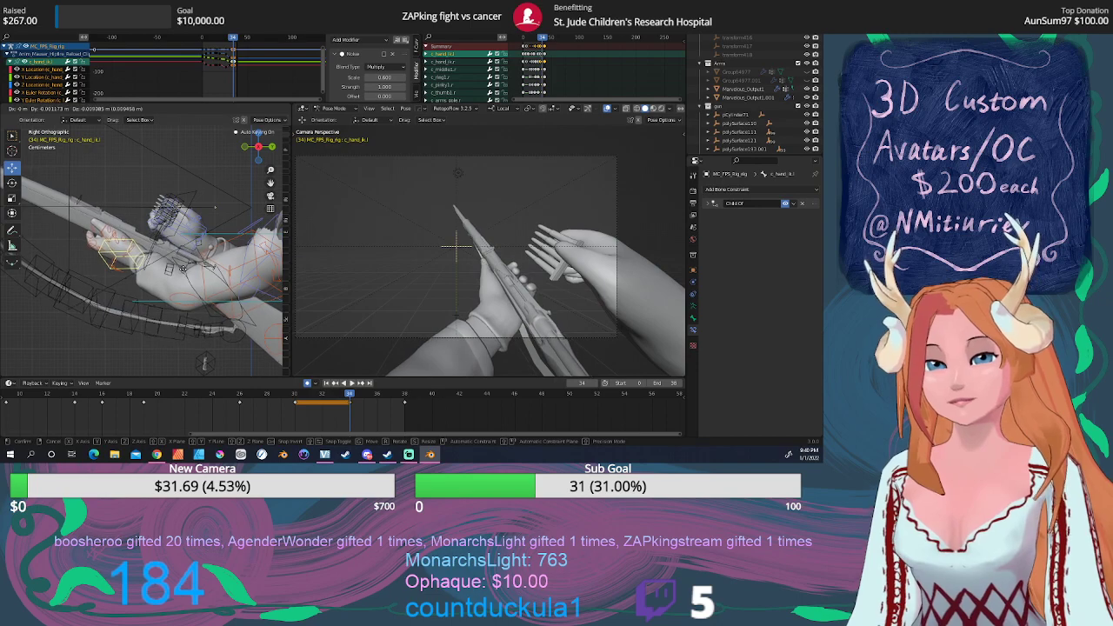
pyautogui.click(185, 271)
pyautogui.press('r')
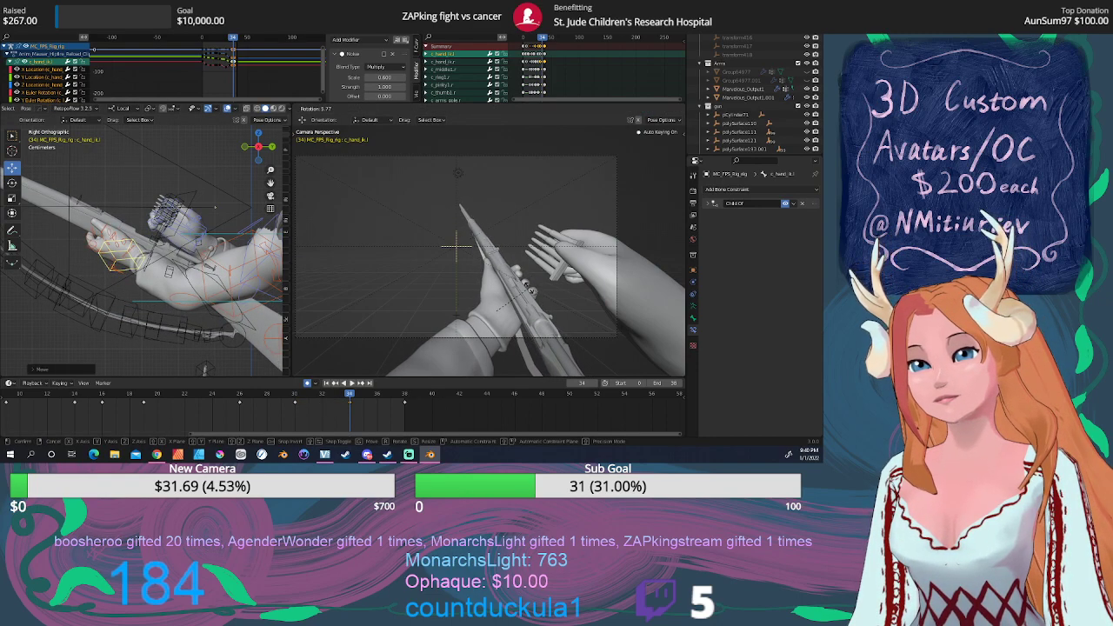
pyautogui.click(530, 290)
# Extend the scene's end frame to 66 and play the reload to check the timing.
pyautogui.click(347, 383)
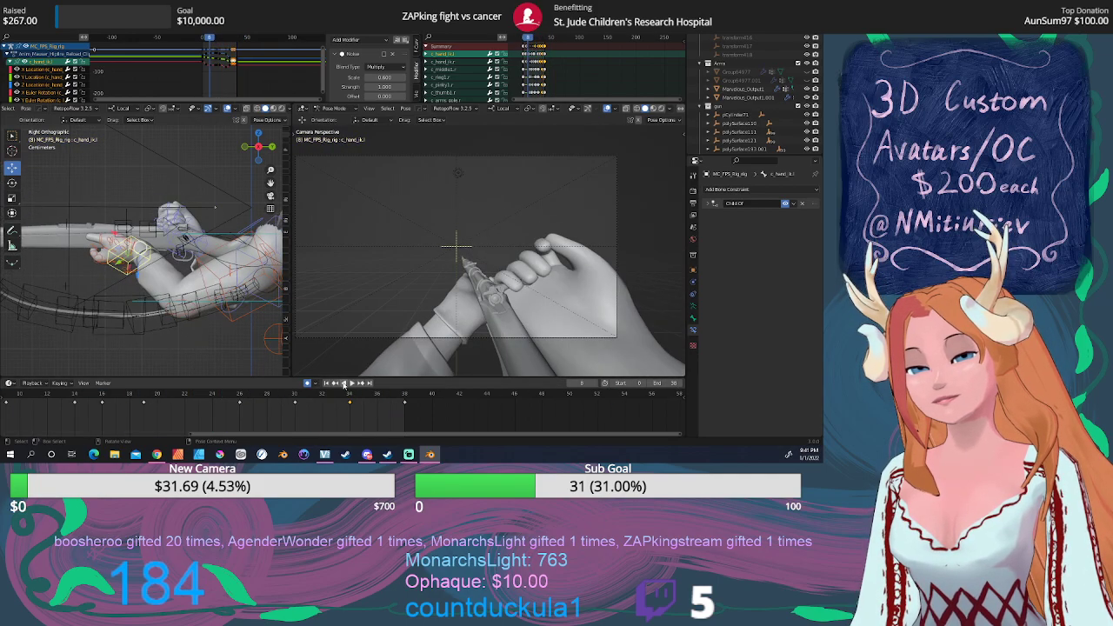
pyautogui.click(348, 382)
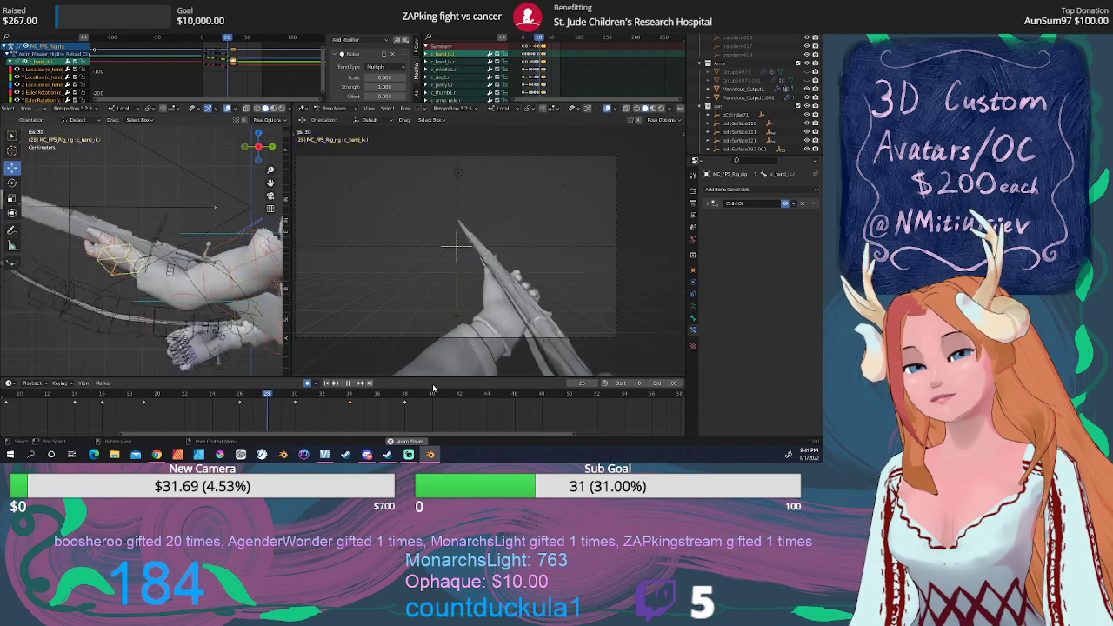
pyautogui.press('Escape')
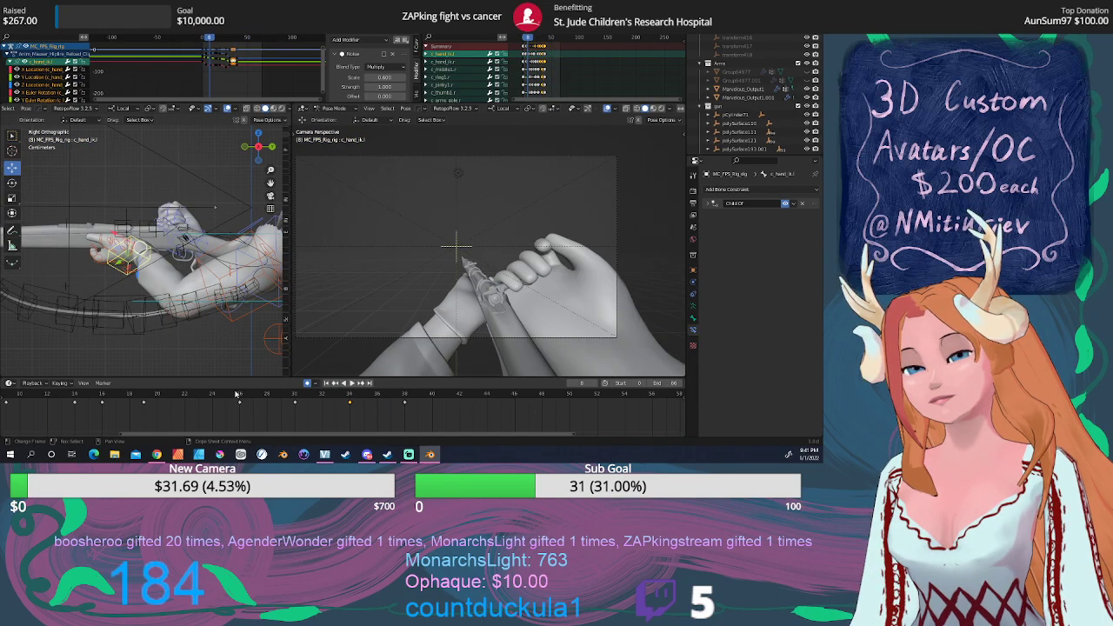
# Scrub through the reload, return to frame 9 and play it to review the motion of the rifle and hands.
pyautogui.moveTo(277, 394); pyautogui.dragTo(88, 388)
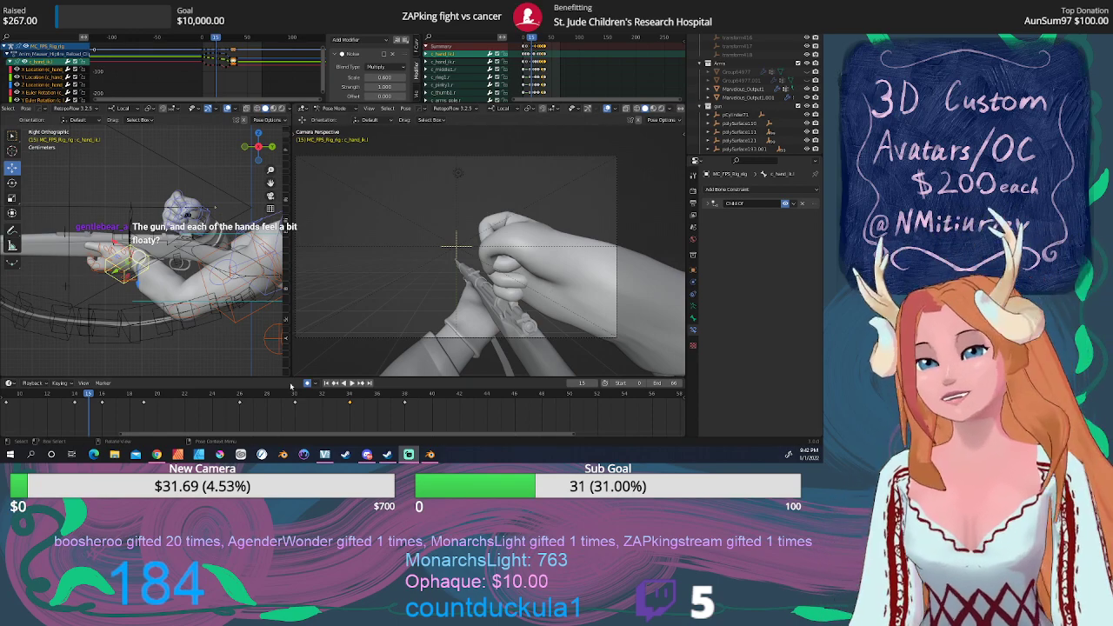
pyautogui.moveTo(270, 396); pyautogui.dragTo(384, 398)
pyautogui.moveTo(412, 396); pyautogui.dragTo(6, 399)
pyautogui.click(348, 383)
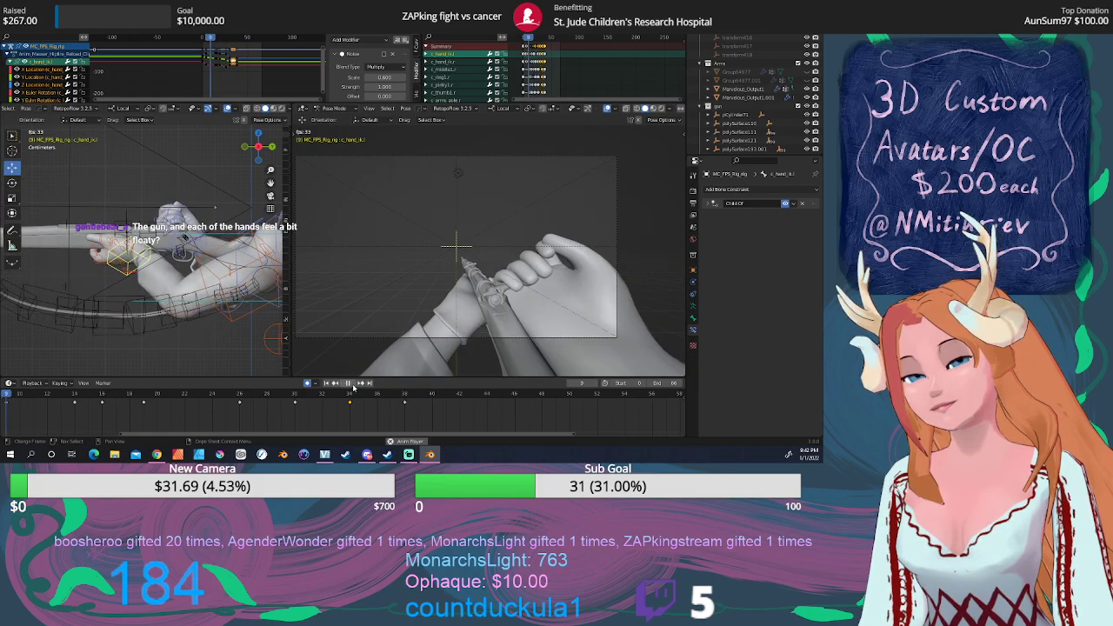
pyautogui.click(349, 383)
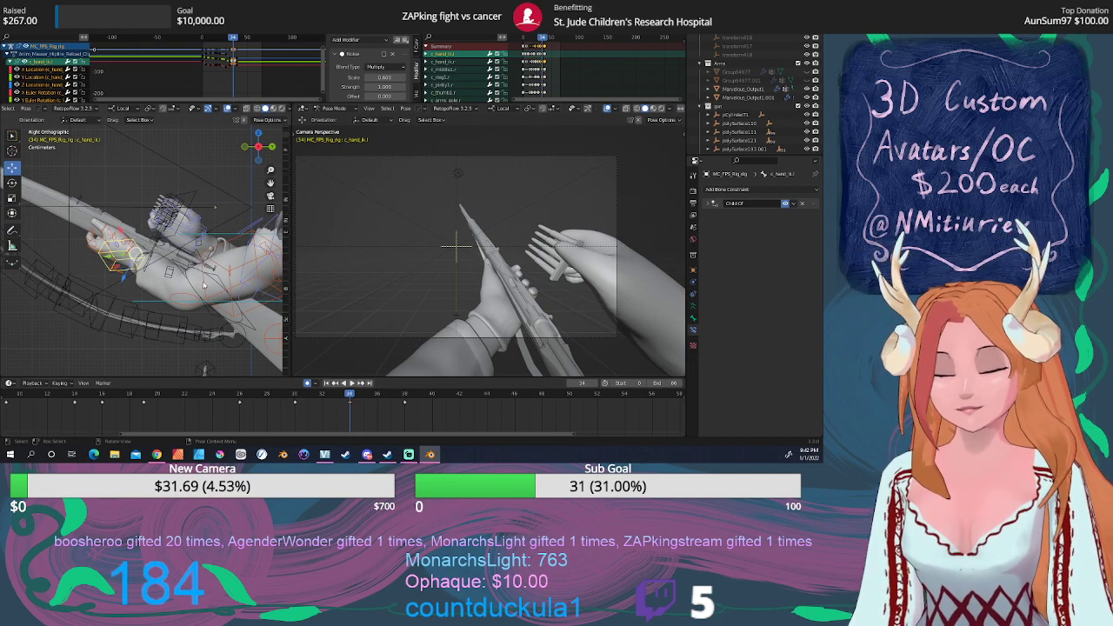
# Try rotating the left hand IK control about -14 degrees at frame 34 to level the rifle, and preview the motion.
pyautogui.press('r')
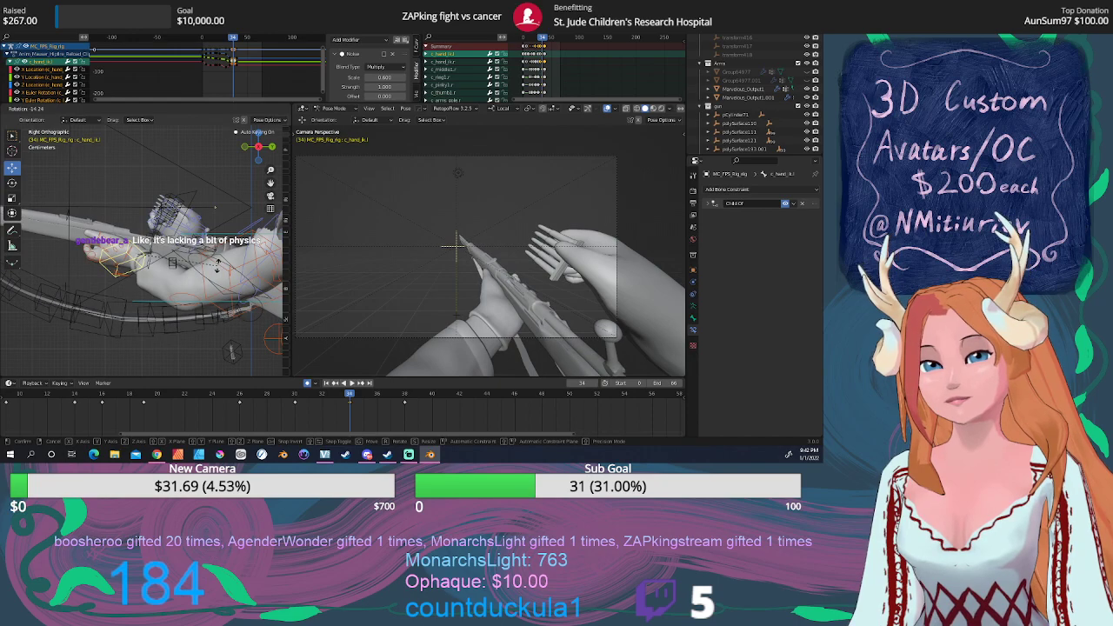
pyautogui.click(217, 265)
pyautogui.press('space')
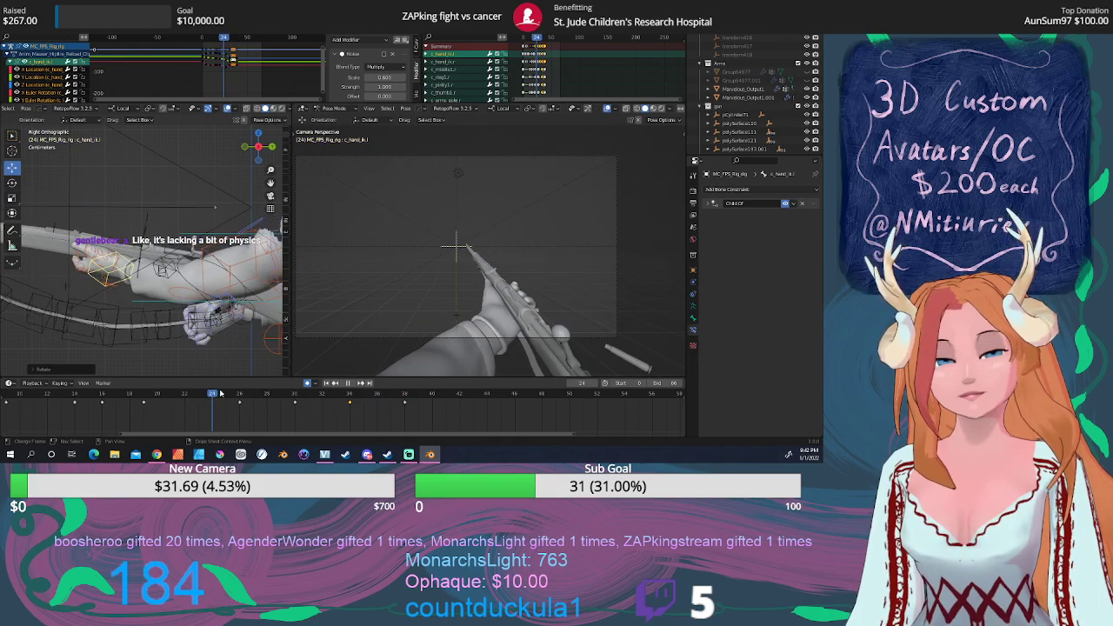
# Move the left hand IK control slightly at frame 34, rotate it further toward level, and review the reload.
pyautogui.moveTo(368, 391)
pyautogui.mouseDown()
pyautogui.moveTo(156, 391)
pyautogui.moveTo(348, 391)
pyautogui.mouseUp()
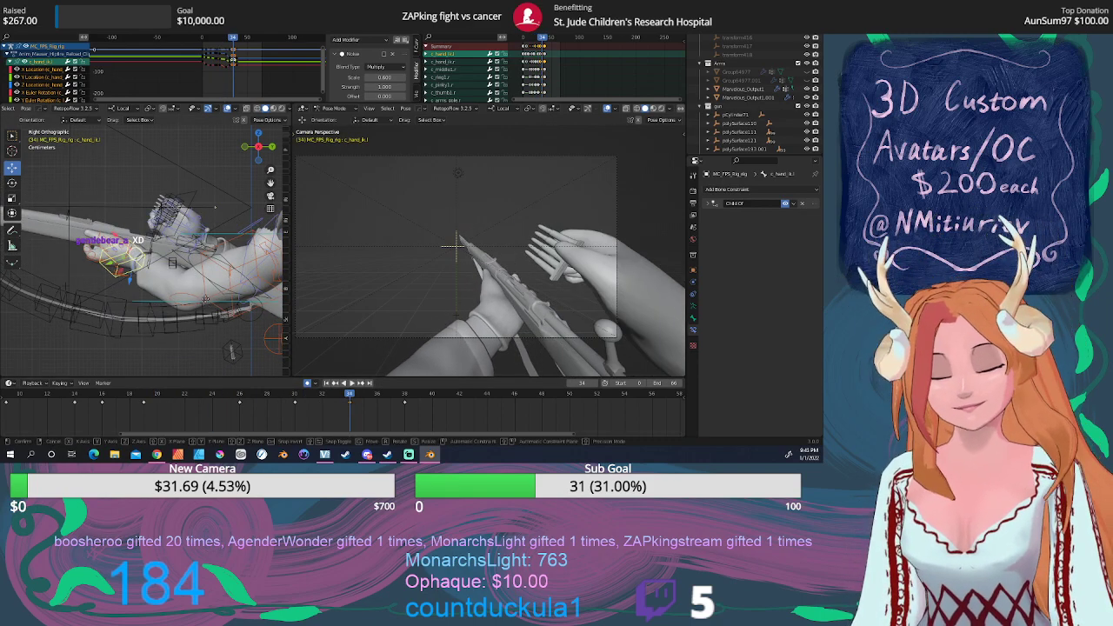
pyautogui.press('g')
pyautogui.click(206, 307)
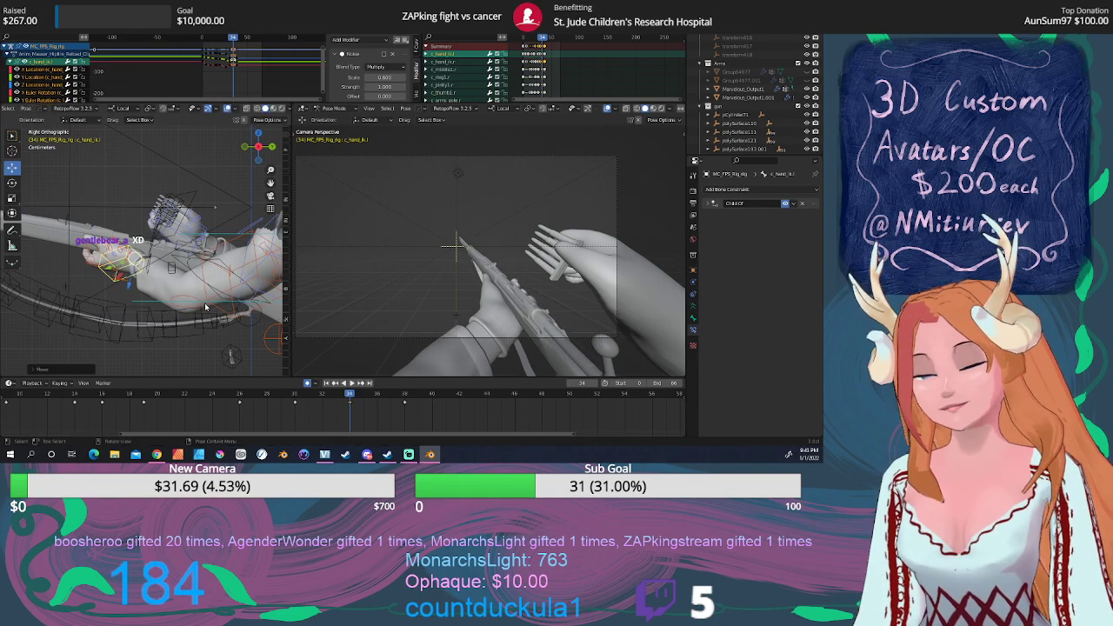
pyautogui.press('r')
pyautogui.click(210, 295)
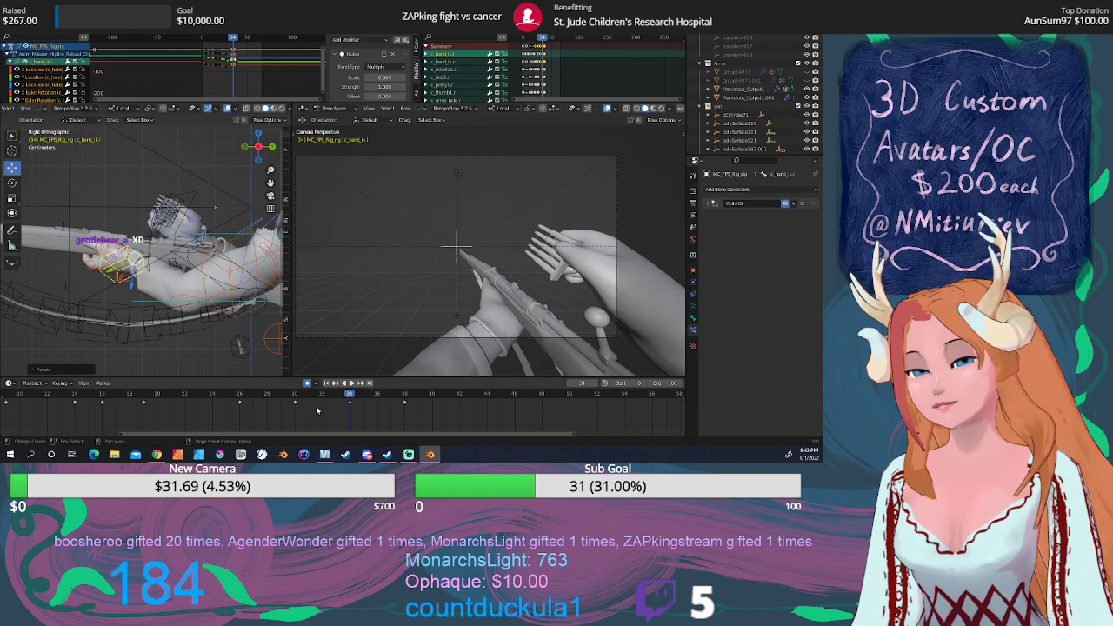
pyautogui.moveTo(346, 394); pyautogui.dragTo(185, 393)
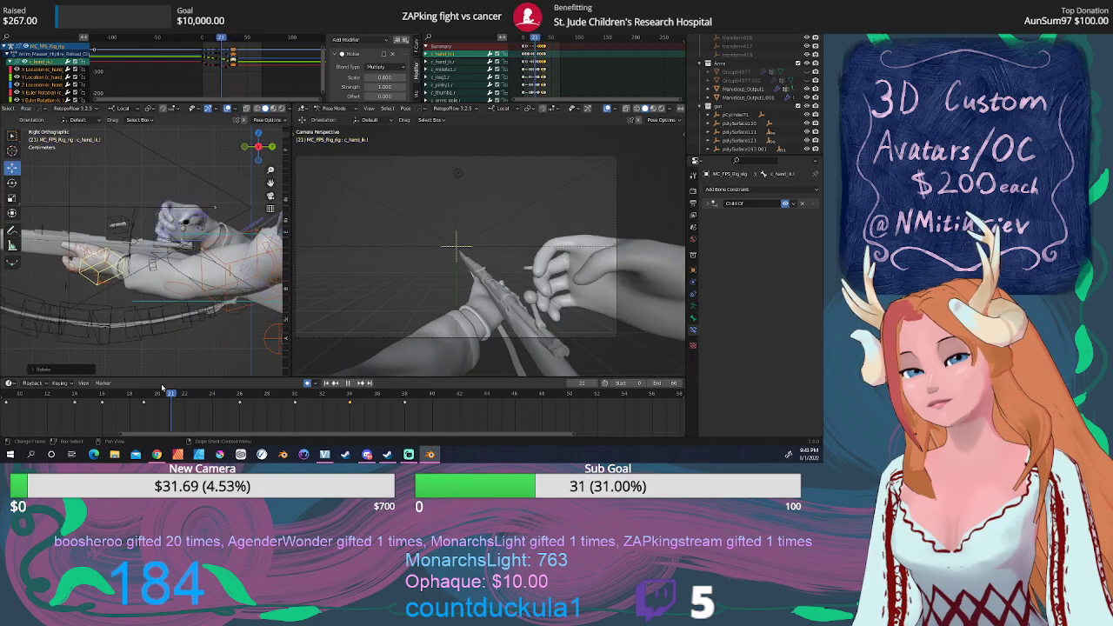
pyautogui.click(348, 384)
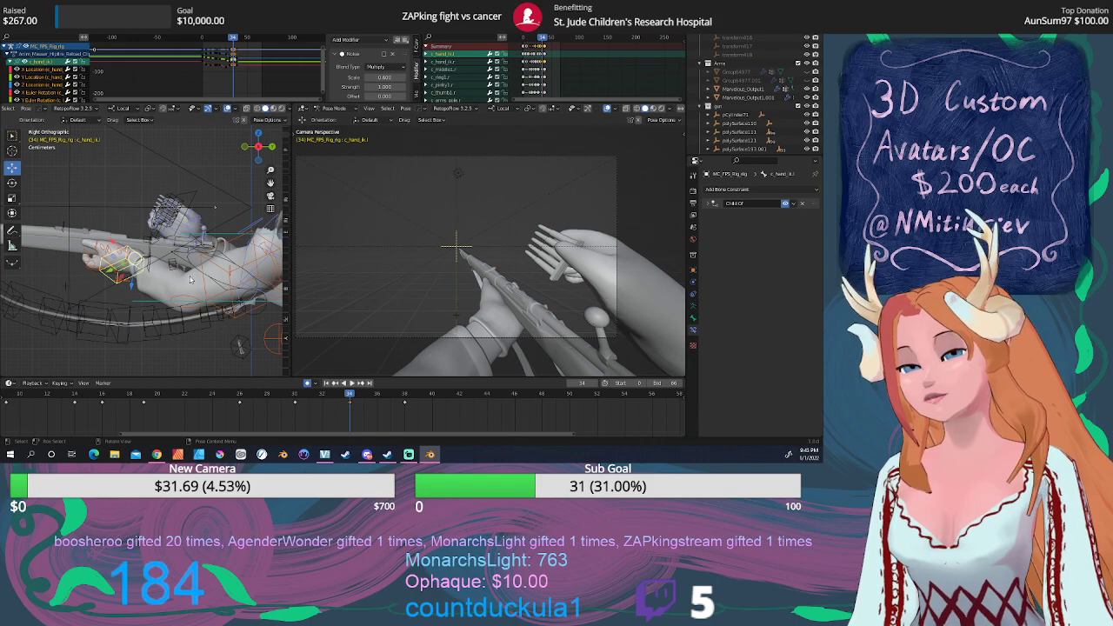
# Rotate the left hand IK control about 9 degrees at frame 34 to tilt the rifle up, and preview it.
pyautogui.press('r')
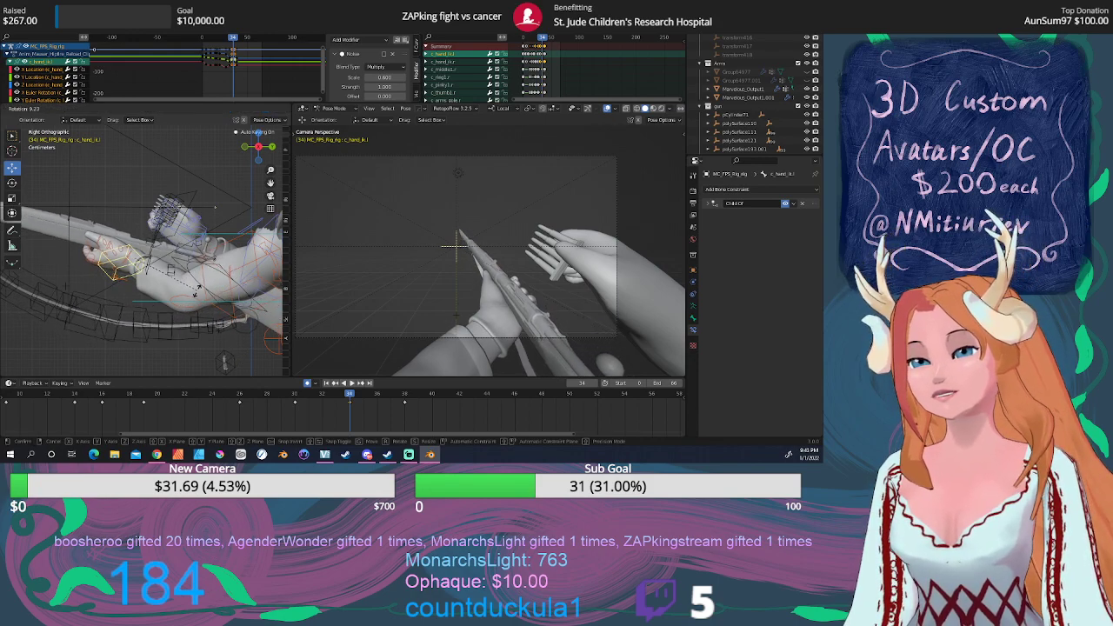
pyautogui.click(199, 292)
pyautogui.moveTo(341, 395)
pyautogui.mouseDown()
pyautogui.moveTo(172, 396)
pyautogui.moveTo(411, 392)
pyautogui.moveTo(124, 389)
pyautogui.moveTo(333, 385)
pyautogui.mouseUp()
pyautogui.click(352, 383)
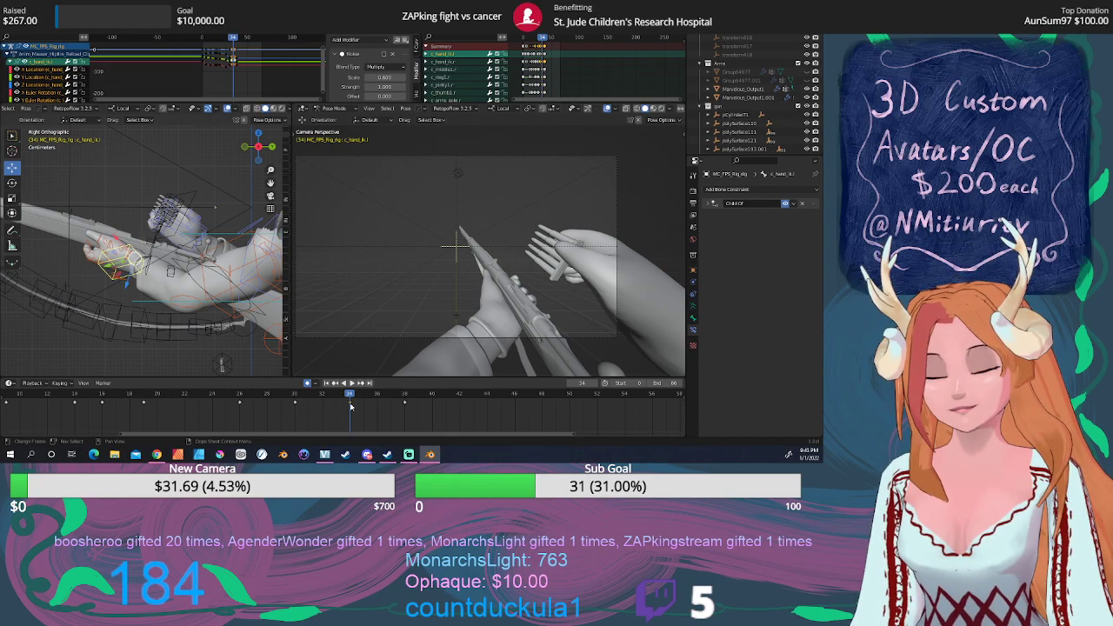
# Copy the left hand IK control's frame 30 keyframe over frame 34, offset the control slightly in the camera view and review the motion.
pyautogui.moveTo(295, 404); pyautogui.dragTo(349, 398)
pyautogui.click(349, 411)
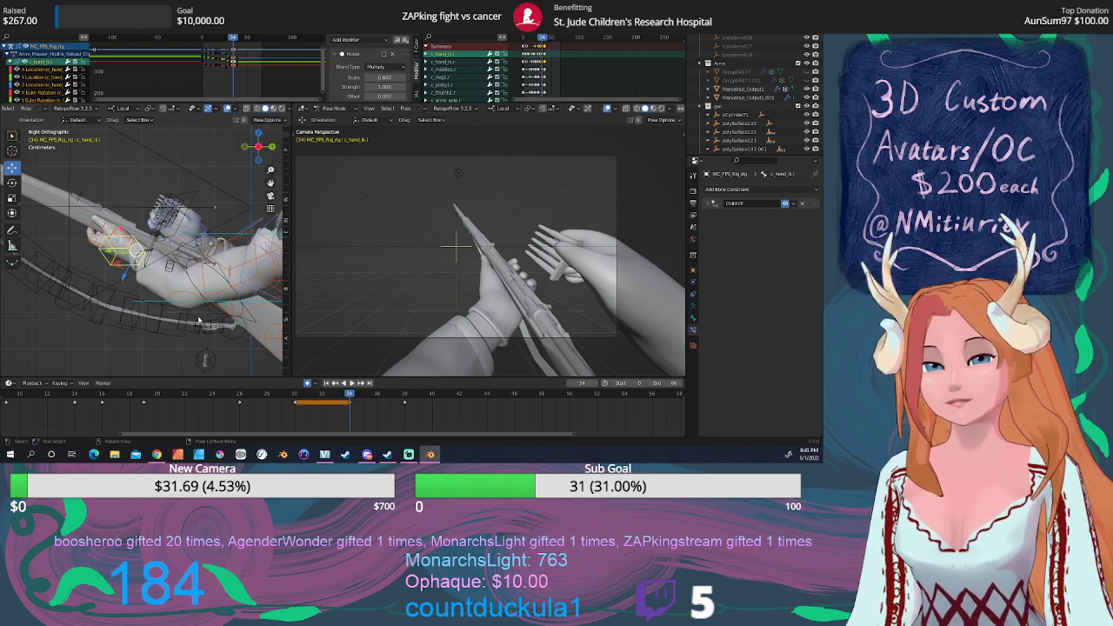
pyautogui.press('g')
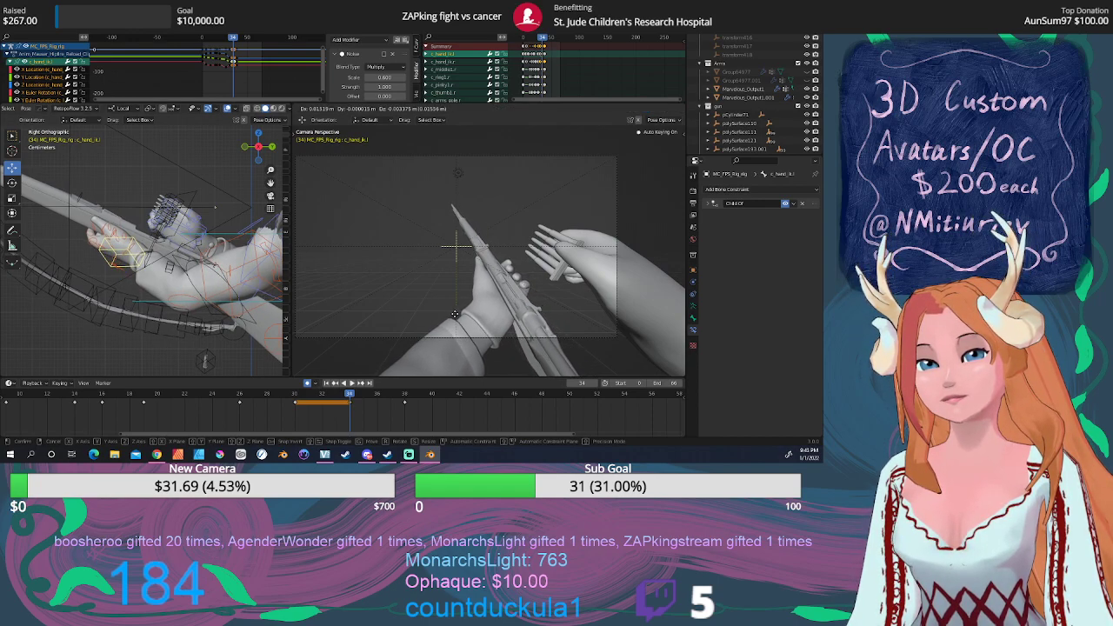
pyautogui.click(454, 314)
pyautogui.moveTo(346, 394); pyautogui.dragTo(221, 395)
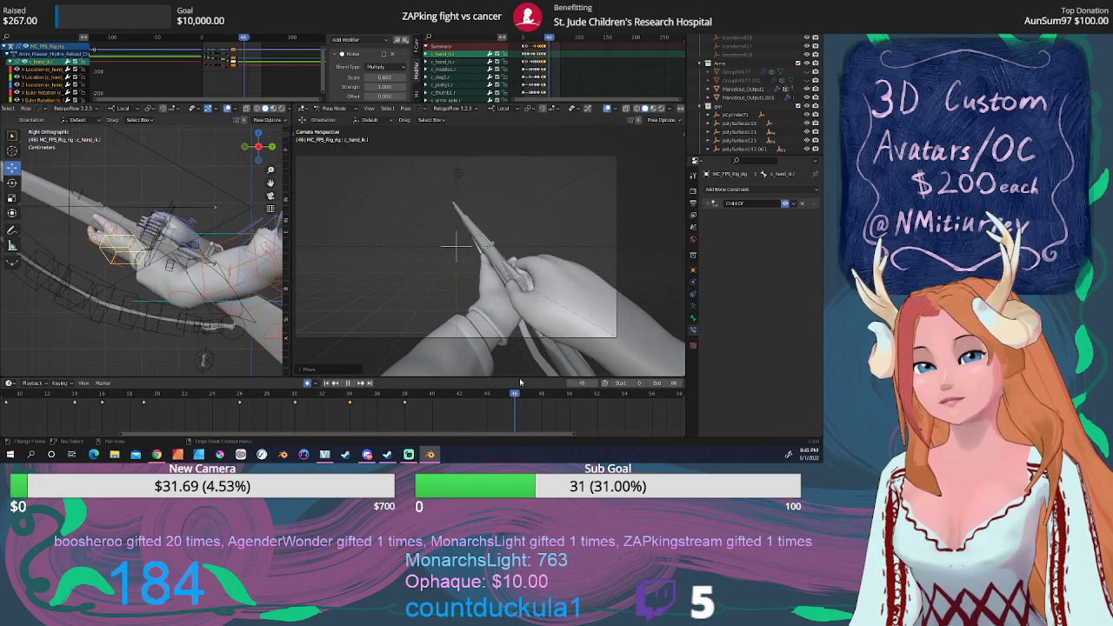
pyautogui.press('Escape')
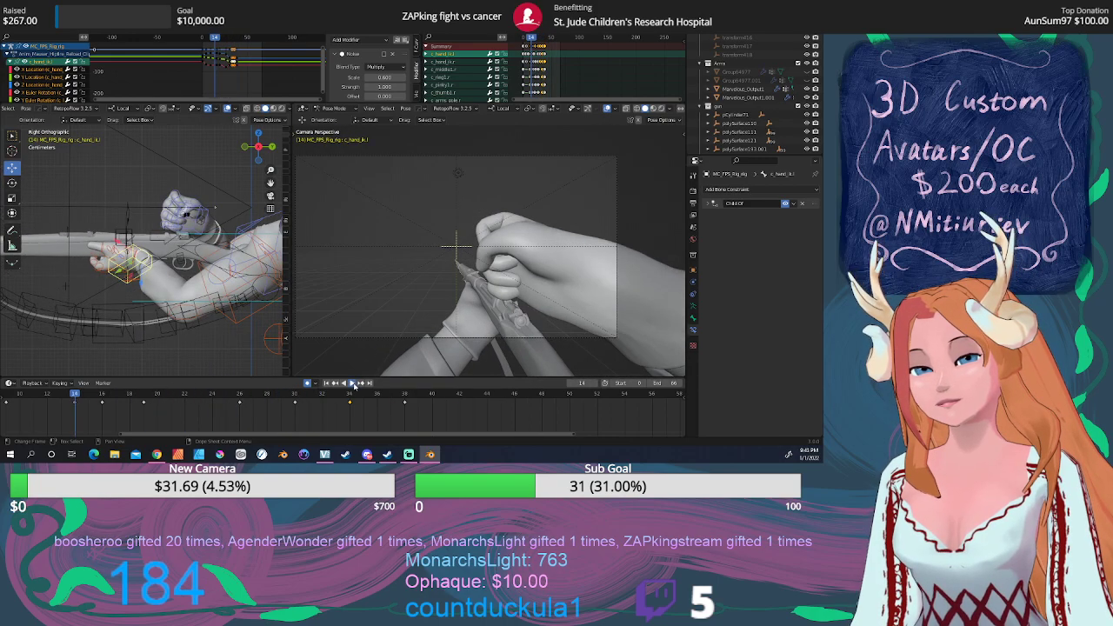
# Play the reload and scrub around frames 27 to 37 to examine how the left hand and rifle move, stopping at frame 34.
pyautogui.click(353, 384)
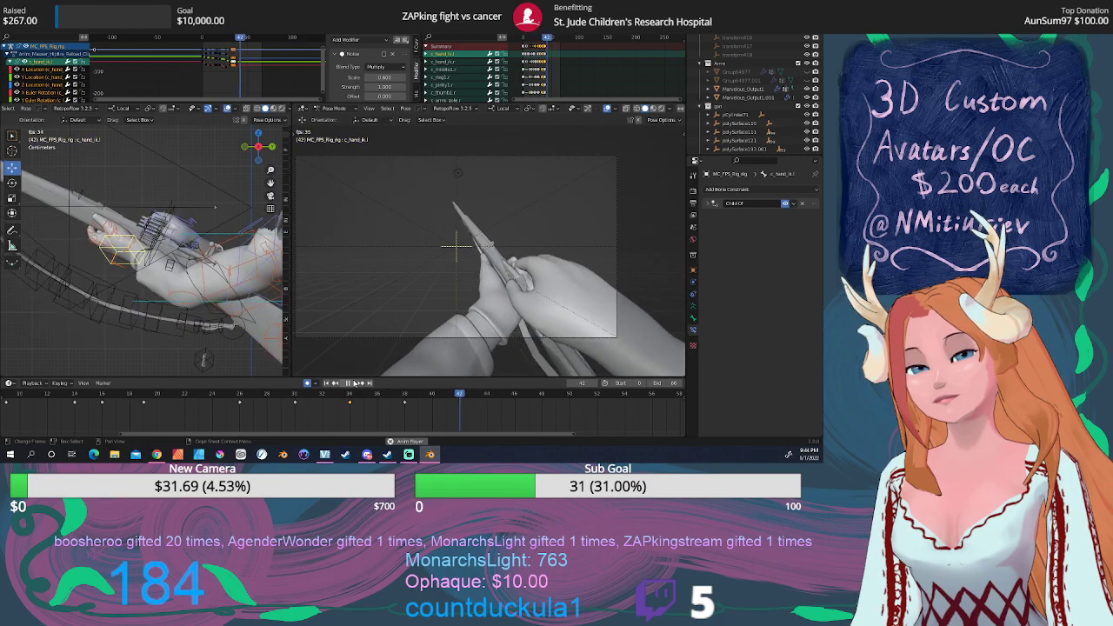
pyautogui.click(348, 383)
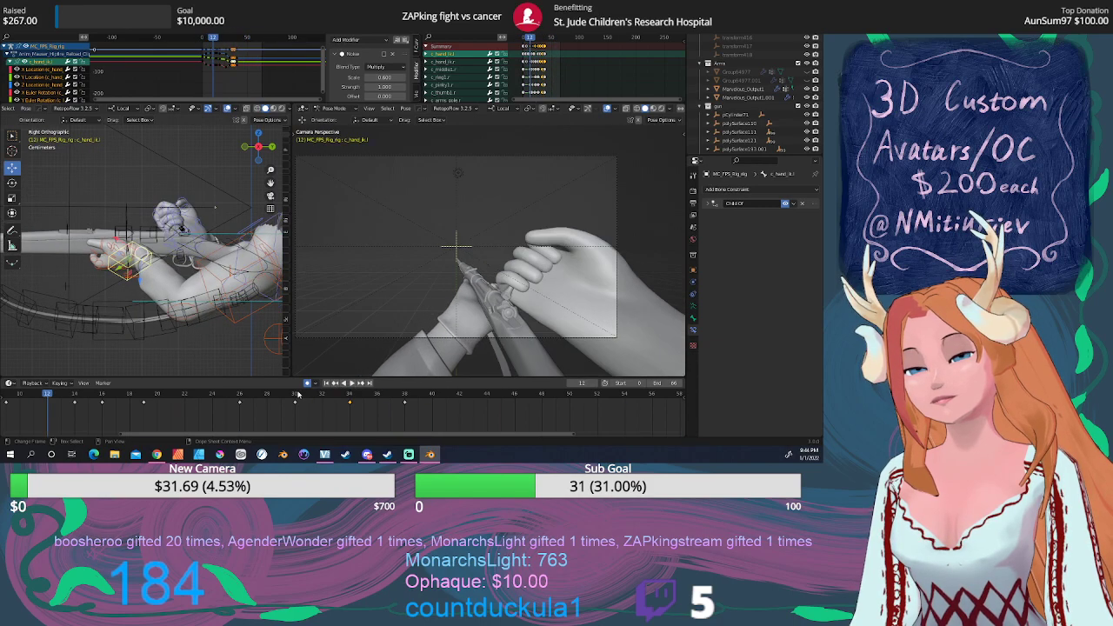
pyautogui.press('space')
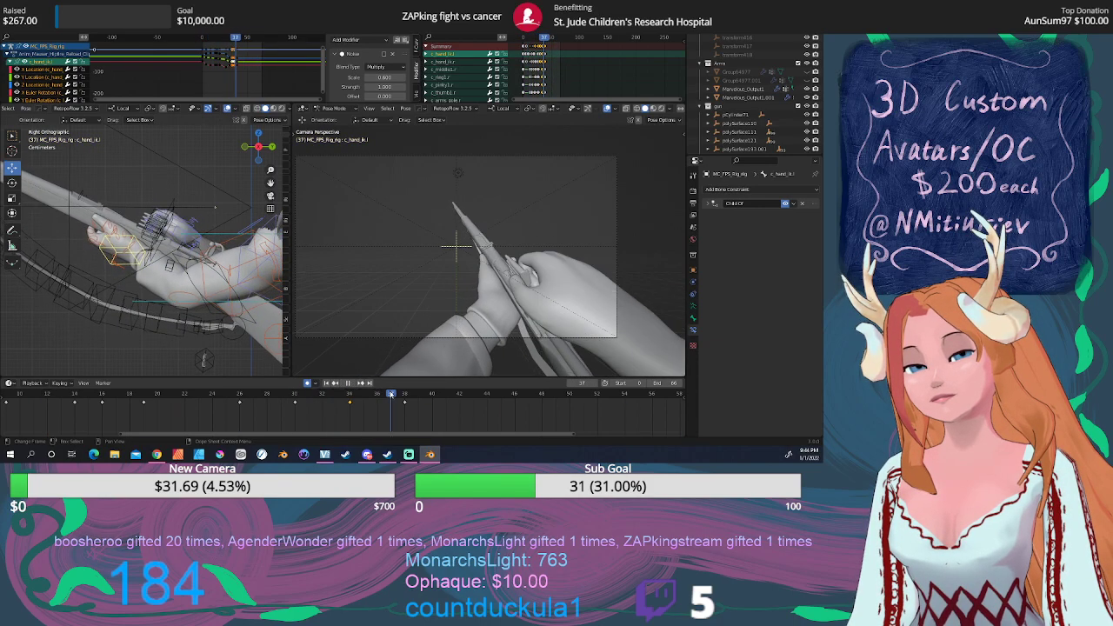
pyautogui.moveTo(390, 395); pyautogui.dragTo(351, 394)
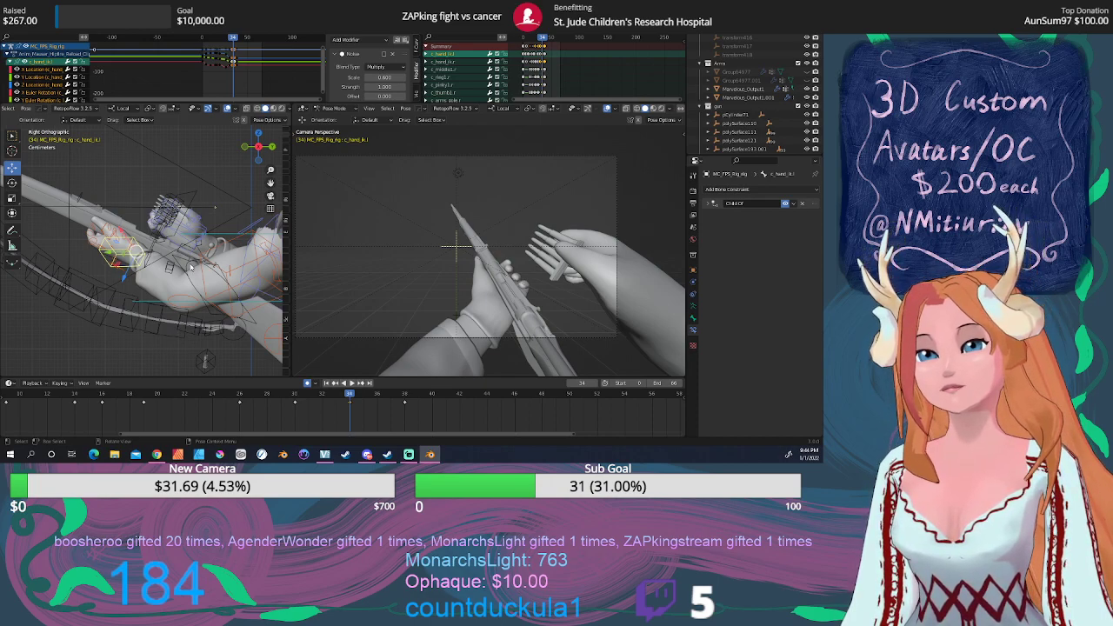
pyautogui.press('space')
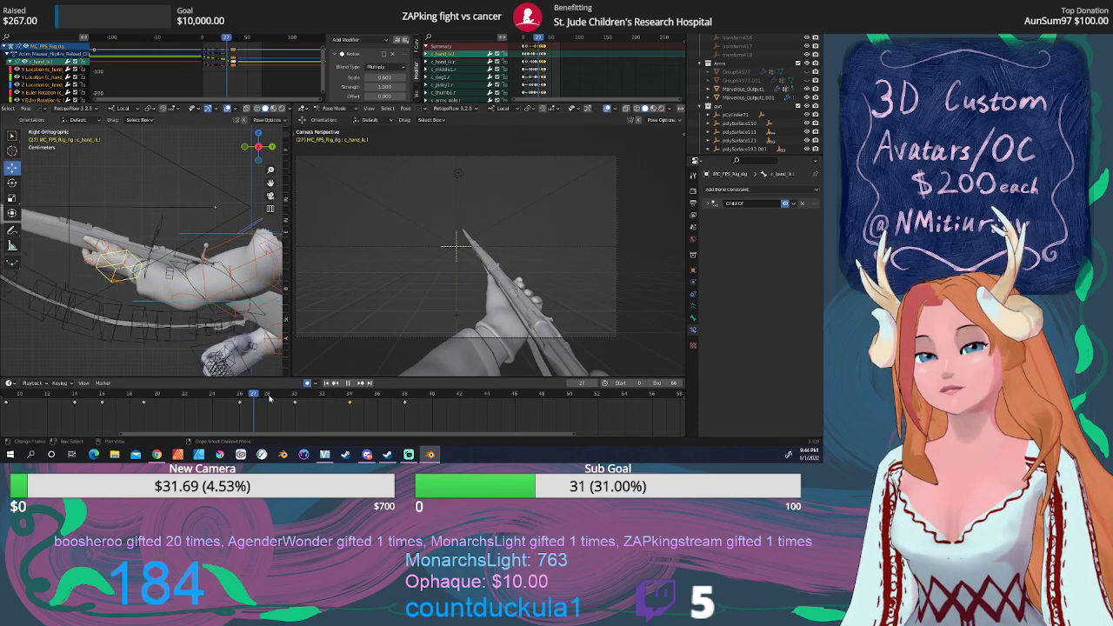
pyautogui.moveTo(406, 394); pyautogui.dragTo(349, 394)
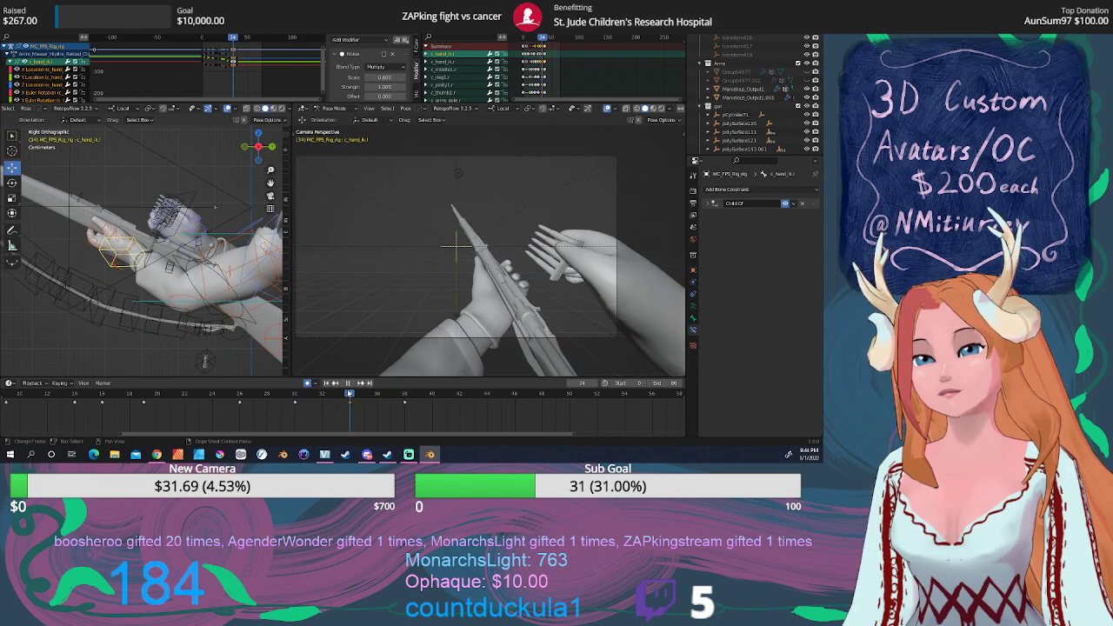
pyautogui.press('space')
# Check the right and left hand IK controls across the reload, scrubbing back to examine the hands around frames 17 to 20.
pyautogui.click(196, 226)
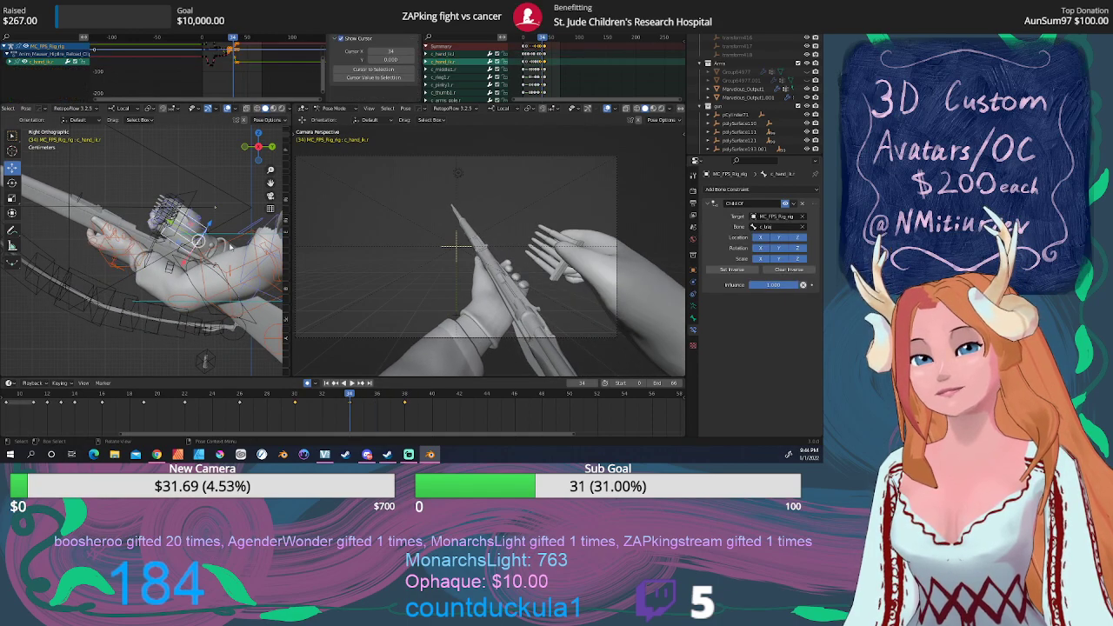
pyautogui.moveTo(342, 394); pyautogui.dragTo(614, 394)
pyautogui.click(131, 261)
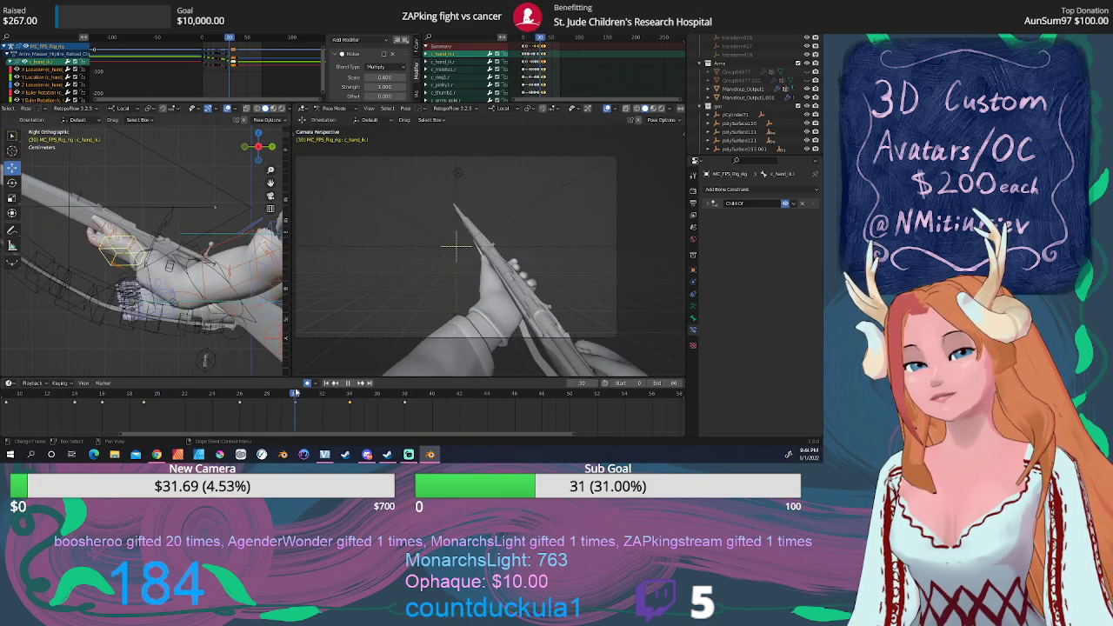
pyautogui.moveTo(653, 394); pyautogui.dragTo(172, 383)
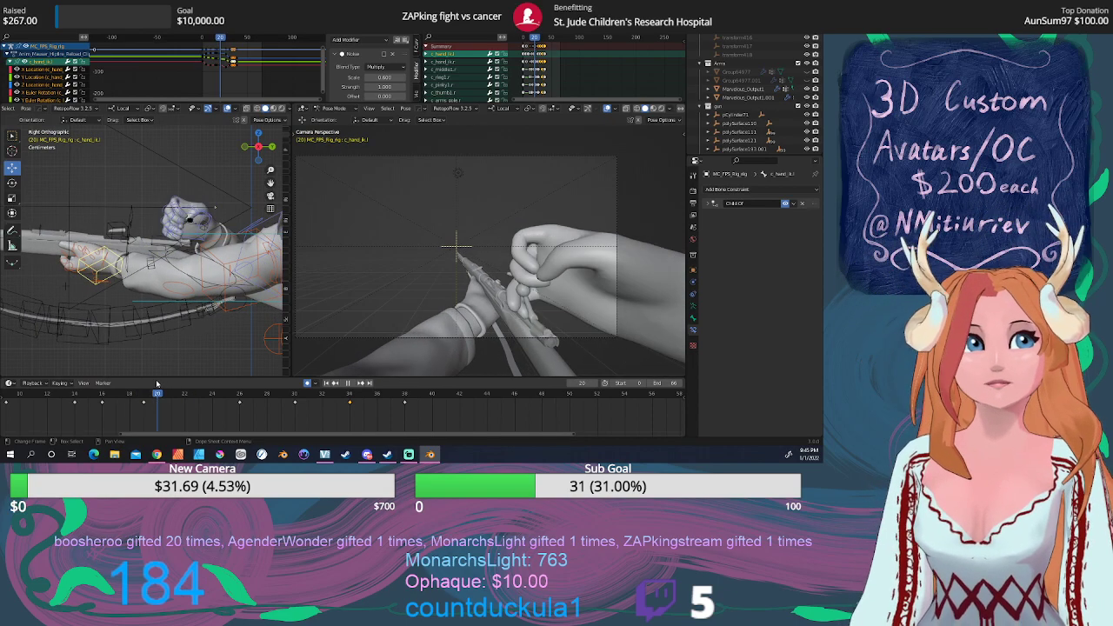
pyautogui.moveTo(174, 383); pyautogui.dragTo(118, 384)
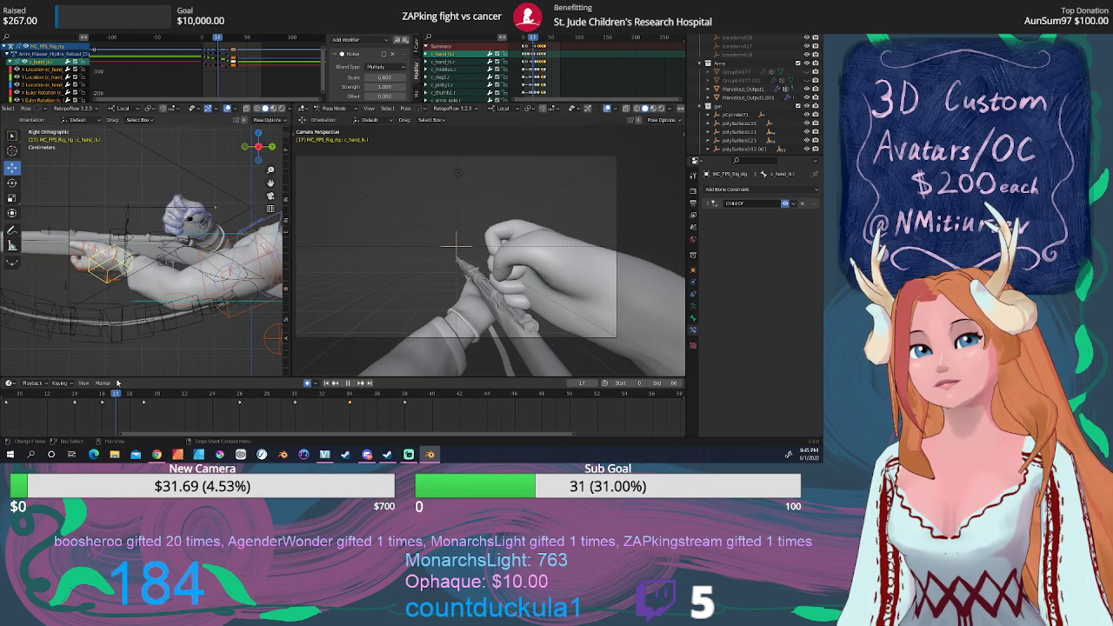
pyautogui.moveTo(123, 383)
pyautogui.mouseDown()
pyautogui.moveTo(186, 383)
pyautogui.moveTo(26, 383)
pyautogui.moveTo(128, 383)
pyautogui.mouseUp()
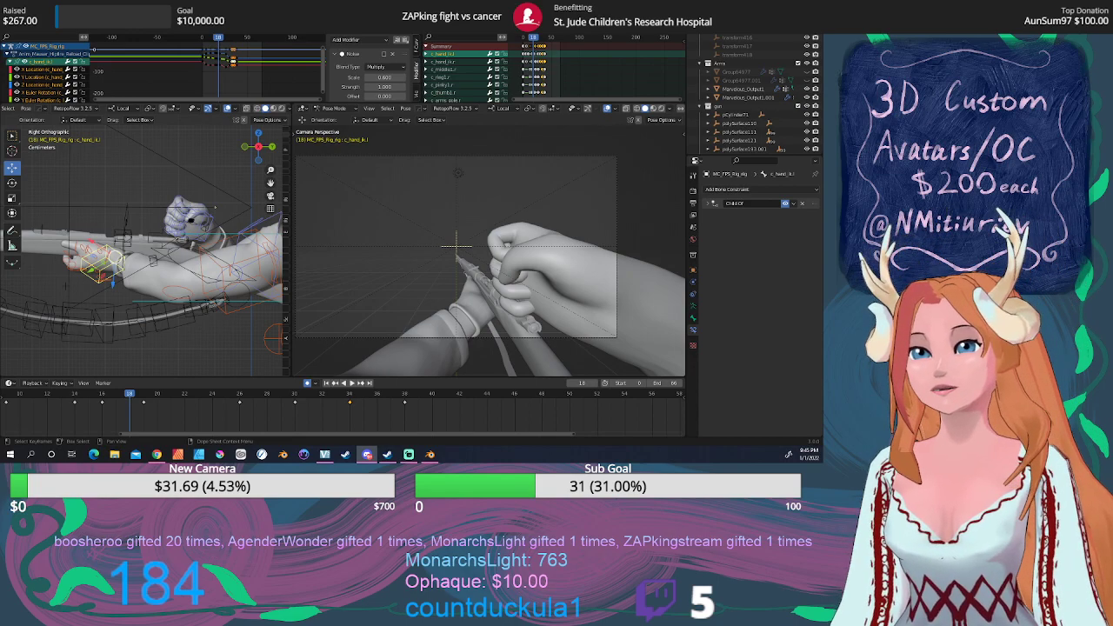
# Examine the right hand IK control's motion between frames 10 and 18 and select its keyframes around frames 12 and 13.
pyautogui.click(211, 225)
pyautogui.scroll(-6, 156, 412)
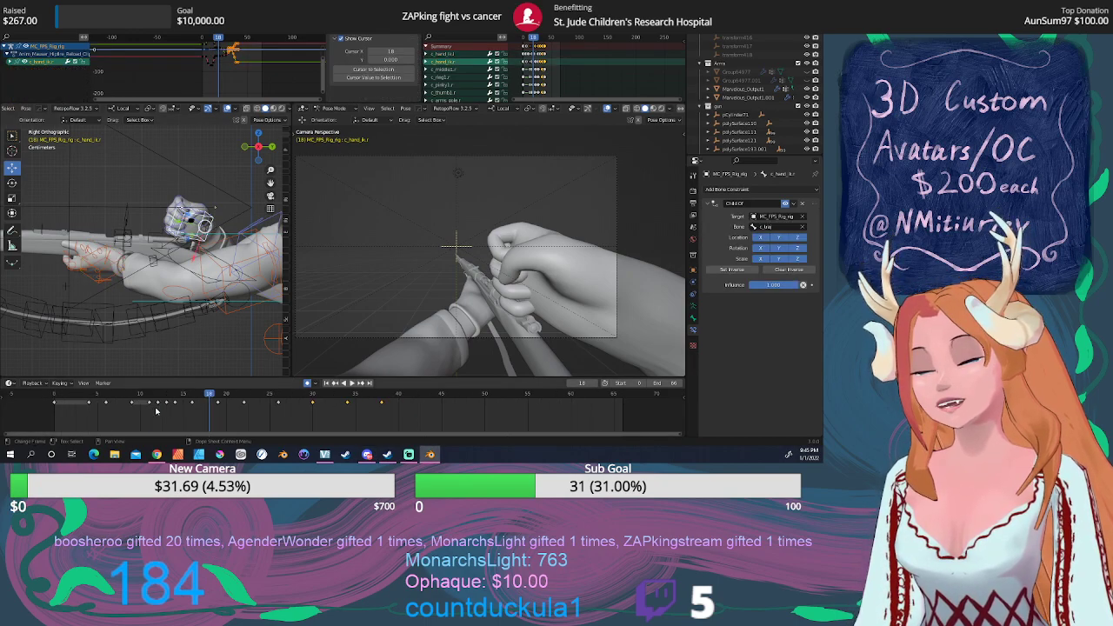
pyautogui.moveTo(208, 394); pyautogui.dragTo(168, 393)
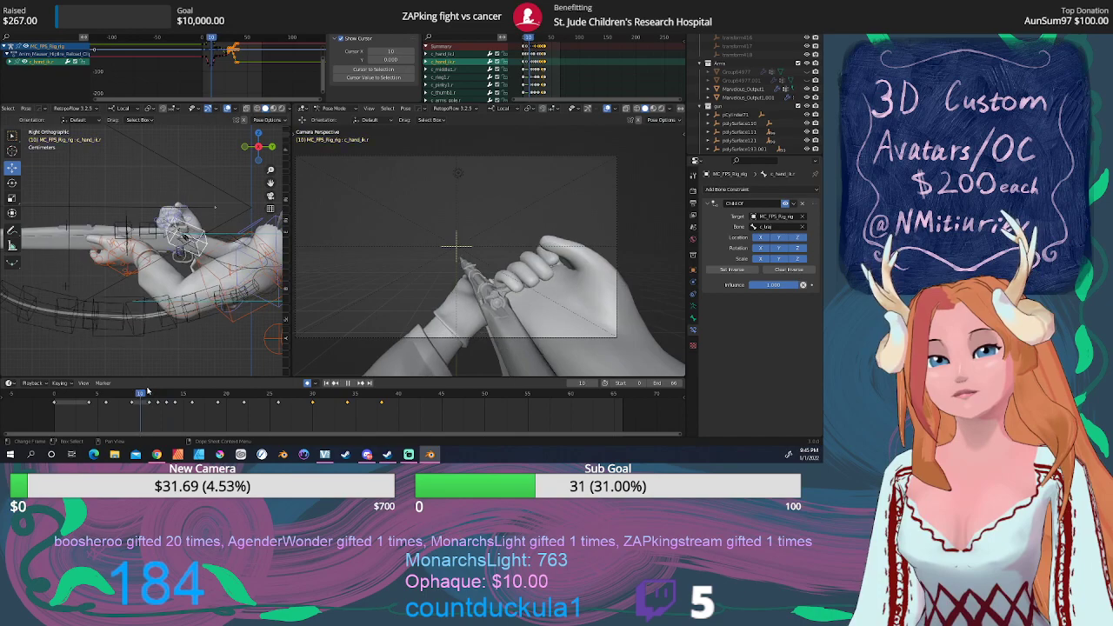
pyautogui.moveTo(234, 391); pyautogui.dragTo(174, 383)
pyautogui.scroll(5, 224, 77)
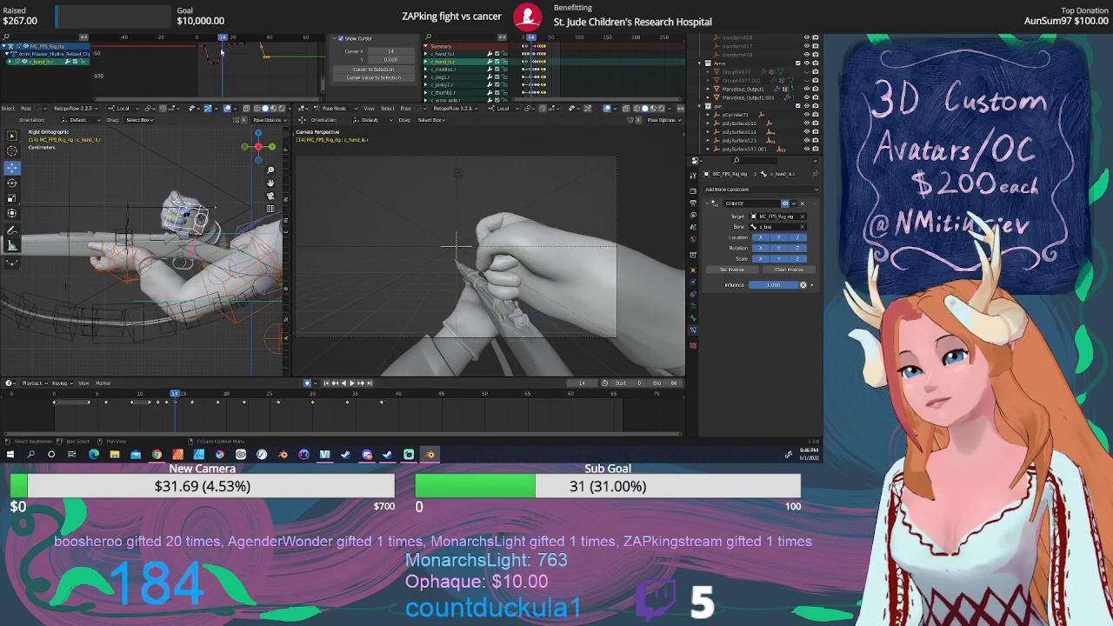
pyautogui.click(171, 406)
pyautogui.click(159, 403)
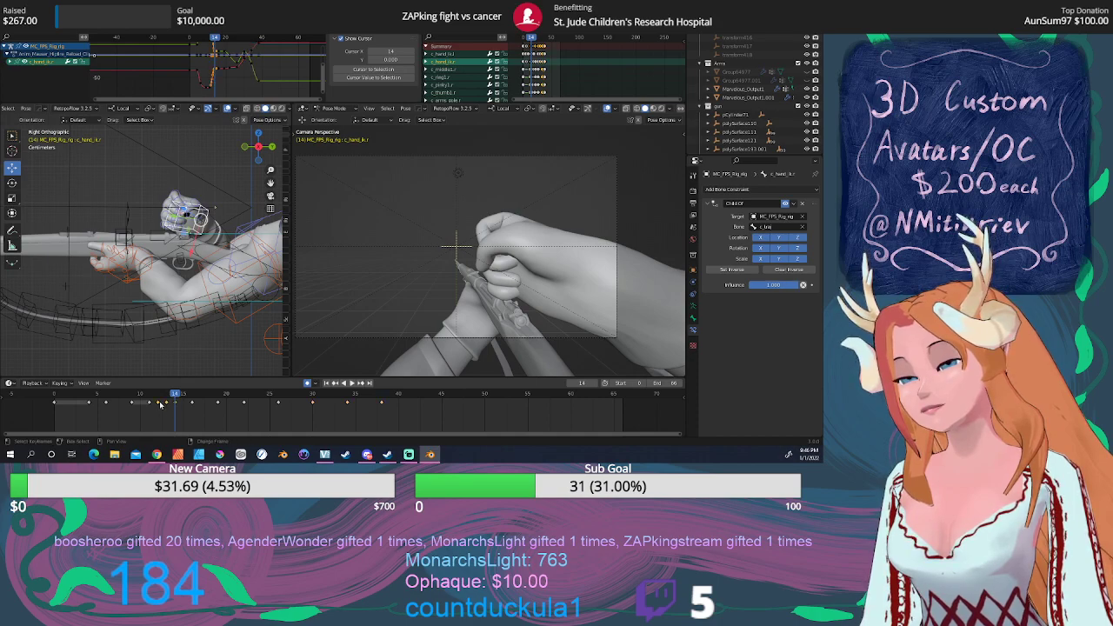
# Compare the right hand IK control and the Chamber.001 bone up close between frames 14 and 12.
pyautogui.scroll(1, 217, 64)
pyautogui.moveTo(174, 234); pyautogui.dragTo(121, 227, button='middle')
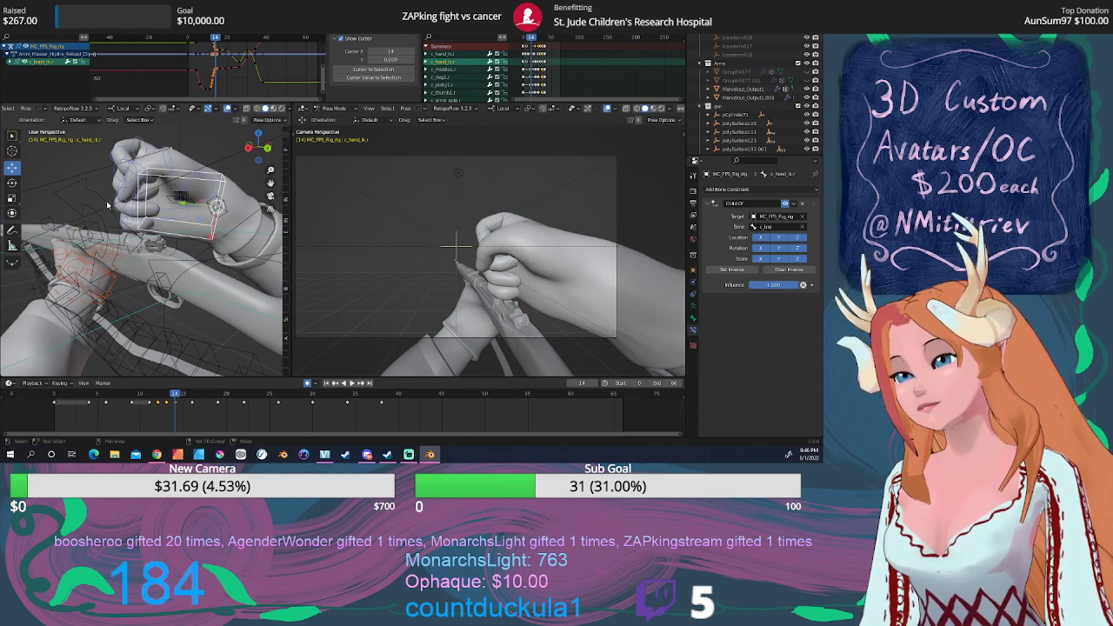
pyautogui.click(110, 207)
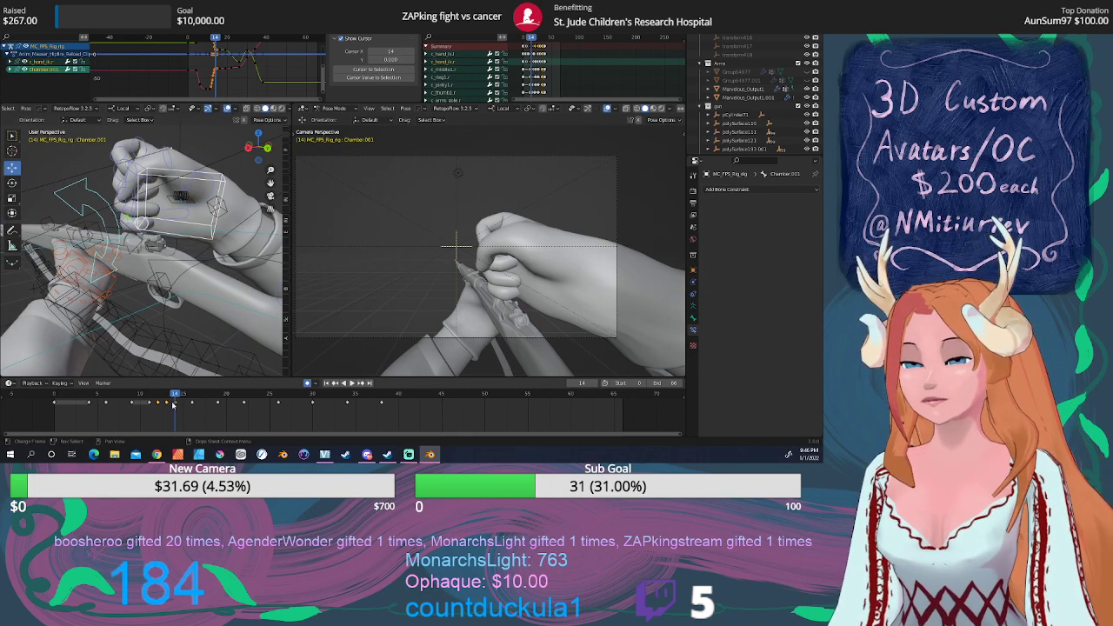
pyautogui.press('space')
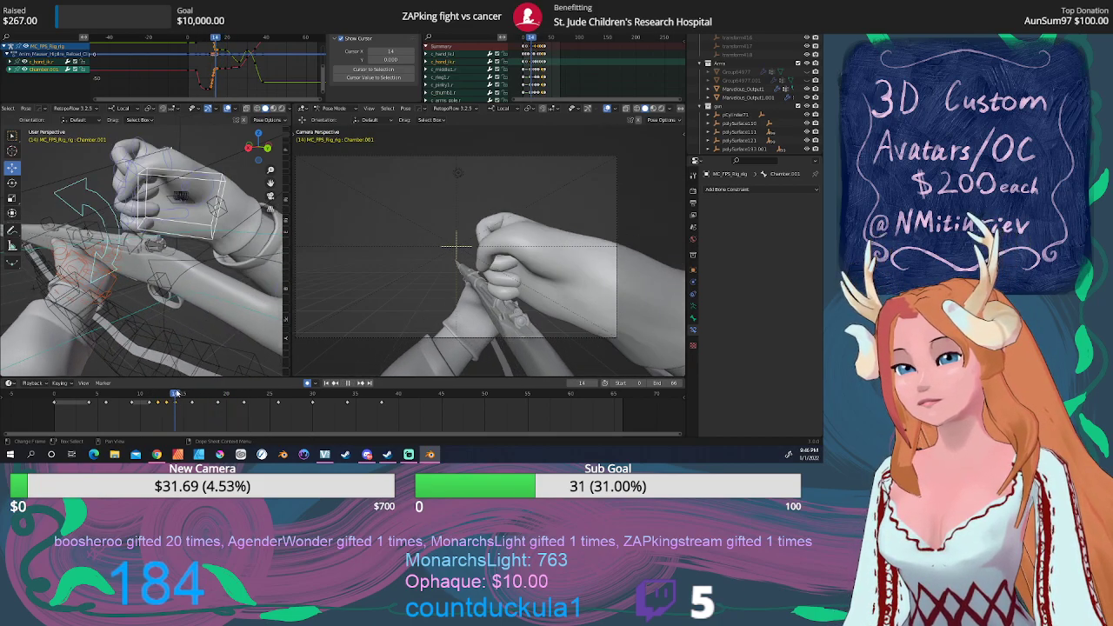
pyautogui.moveTo(187, 392); pyautogui.dragTo(160, 390)
pyautogui.click(166, 402)
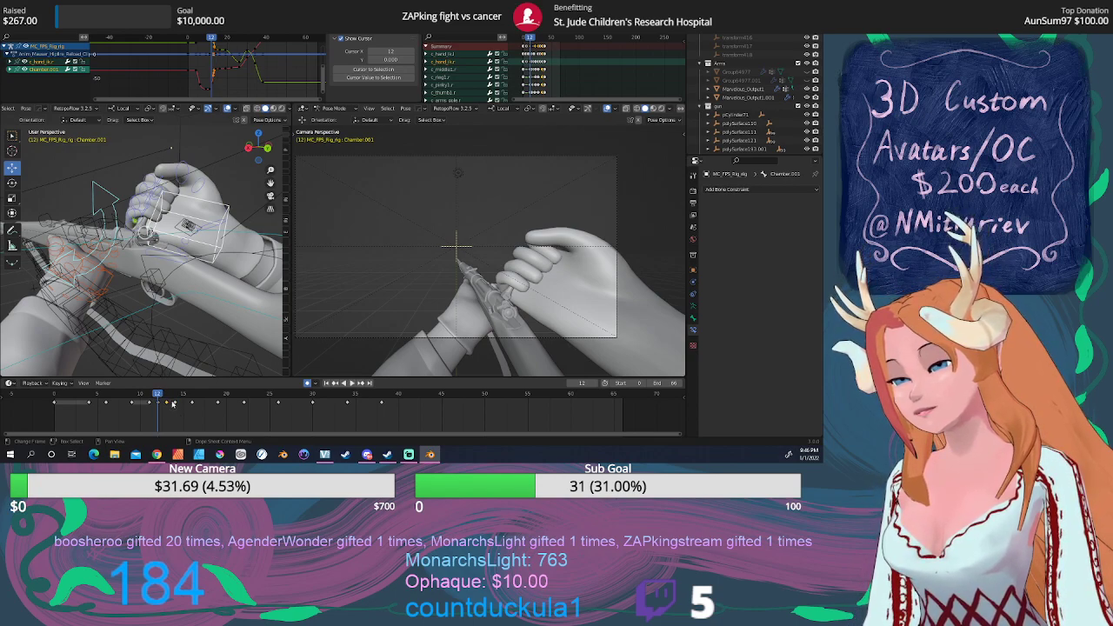
# Rotate the Chamber.001 bone slightly at frame 12, and play the reload from frame 0 to review the bolt motion.
pyautogui.click(115, 206)
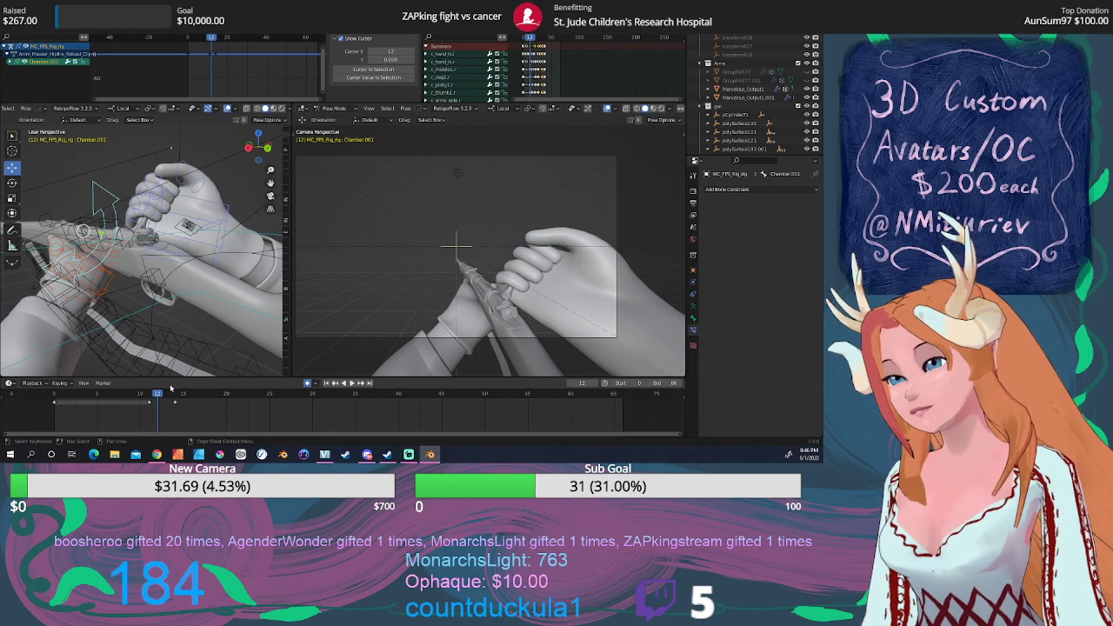
pyautogui.moveTo(158, 397)
pyautogui.mouseDown()
pyautogui.moveTo(133, 397)
pyautogui.moveTo(175, 397)
pyautogui.moveTo(159, 399)
pyautogui.mouseUp()
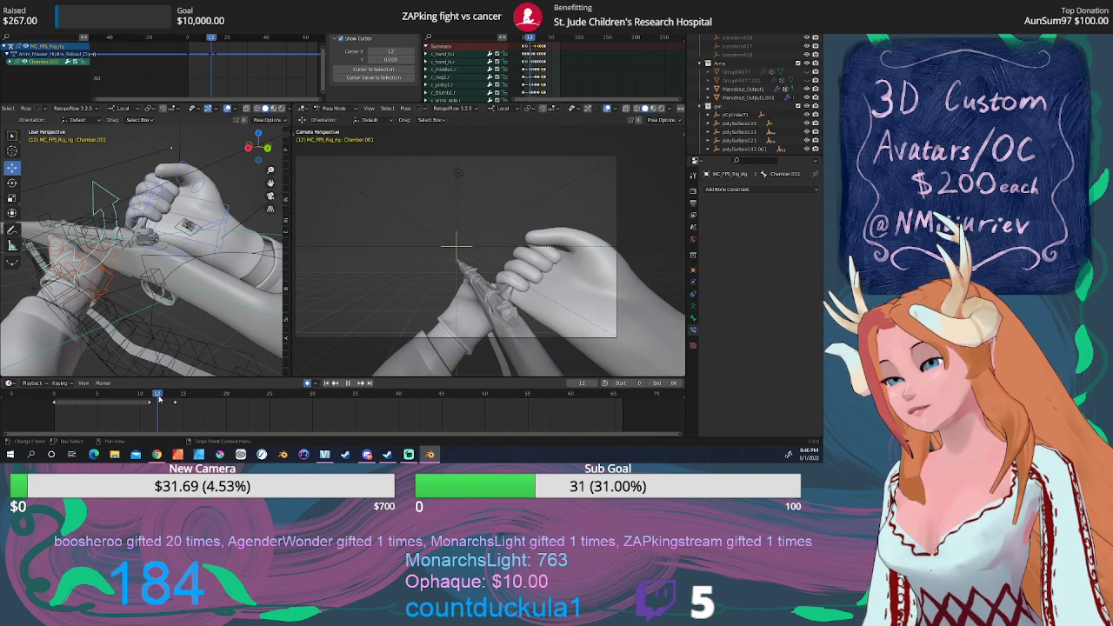
pyautogui.click(13, 181)
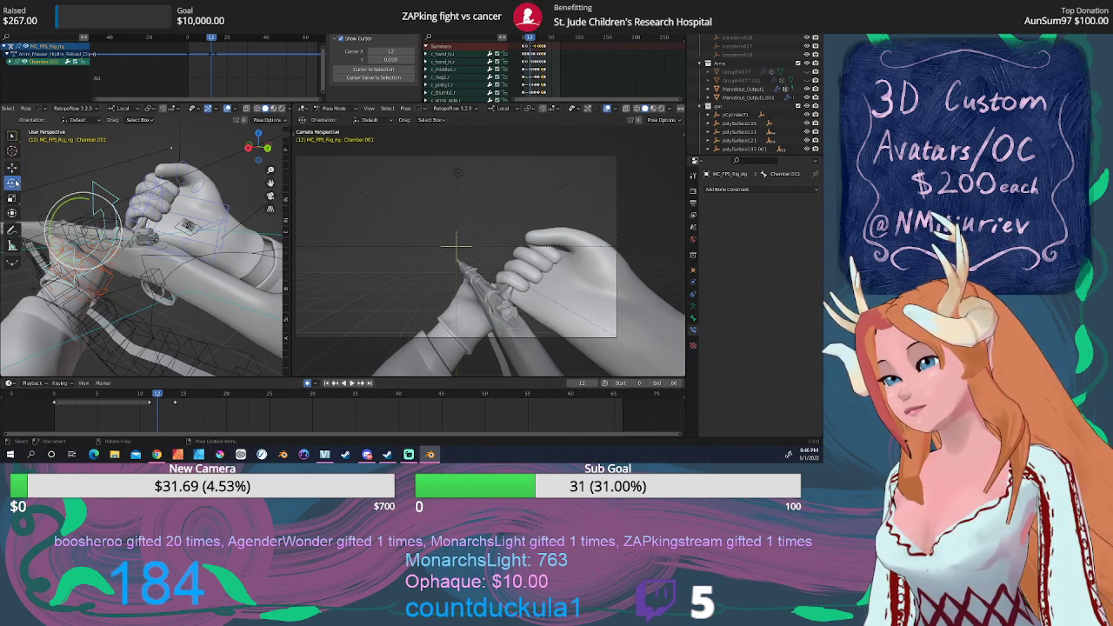
pyautogui.moveTo(68, 203); pyautogui.dragTo(52, 233)
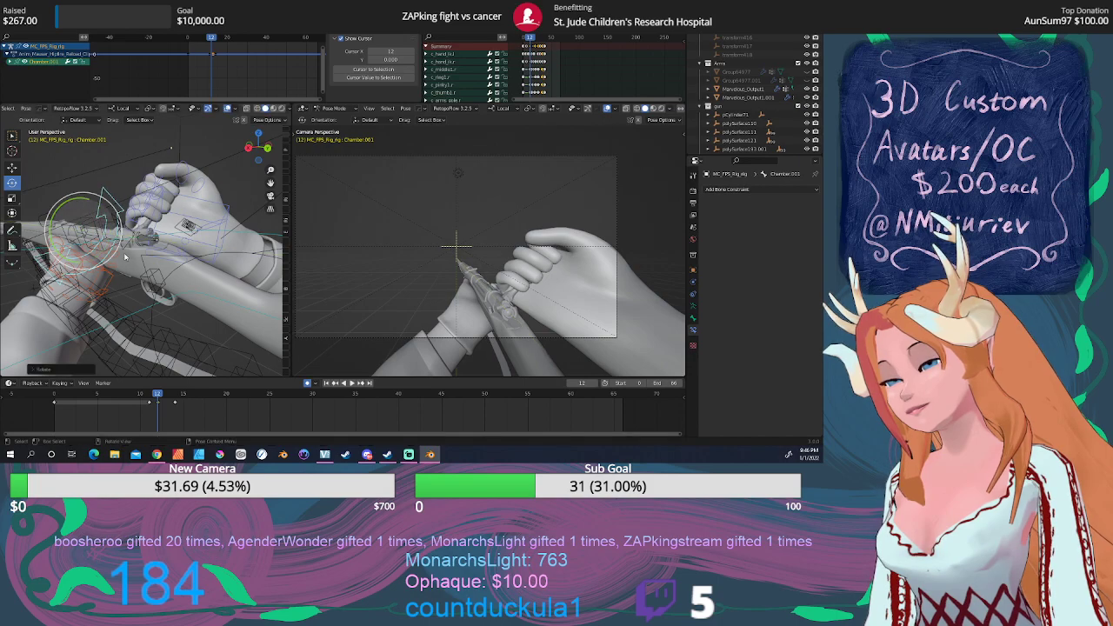
pyautogui.click(150, 393)
pyautogui.moveTo(149, 393); pyautogui.dragTo(4, 383)
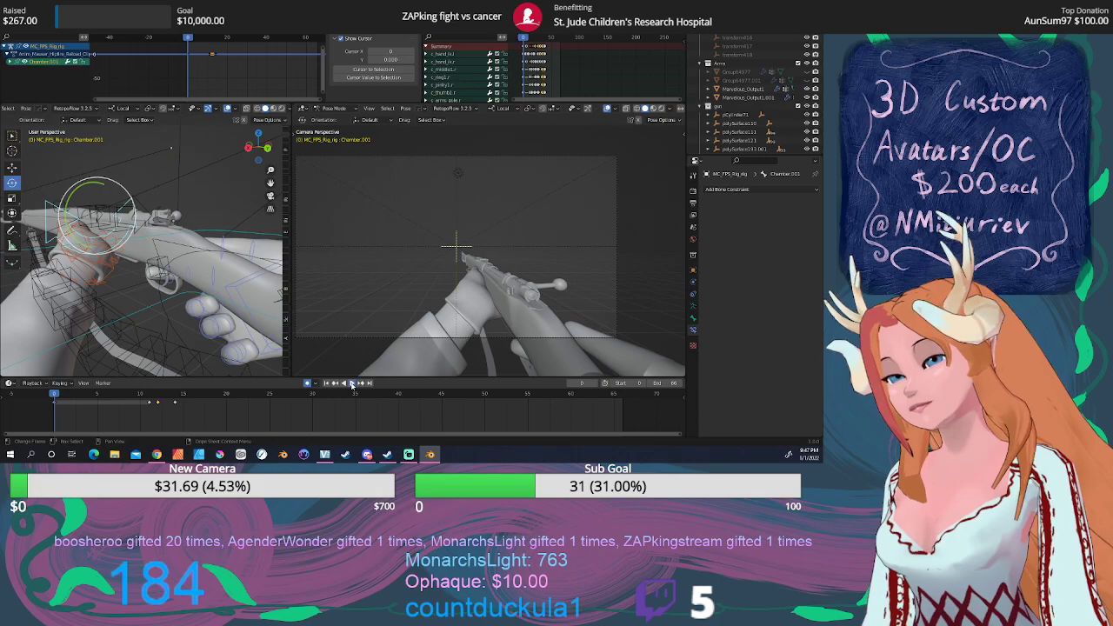
pyautogui.click(352, 384)
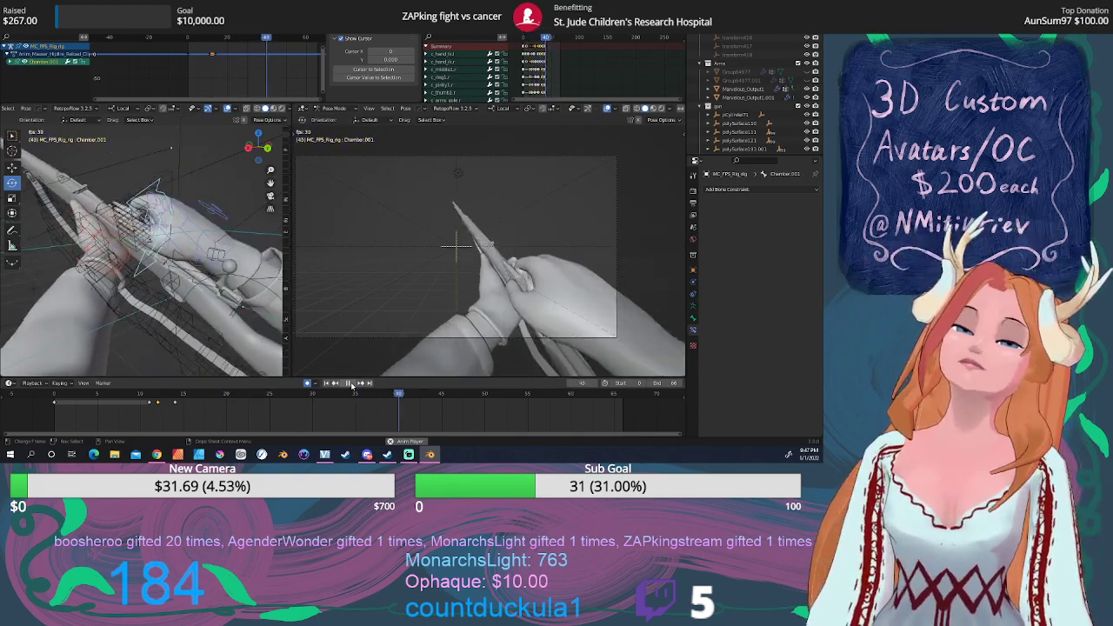
pyautogui.click(351, 384)
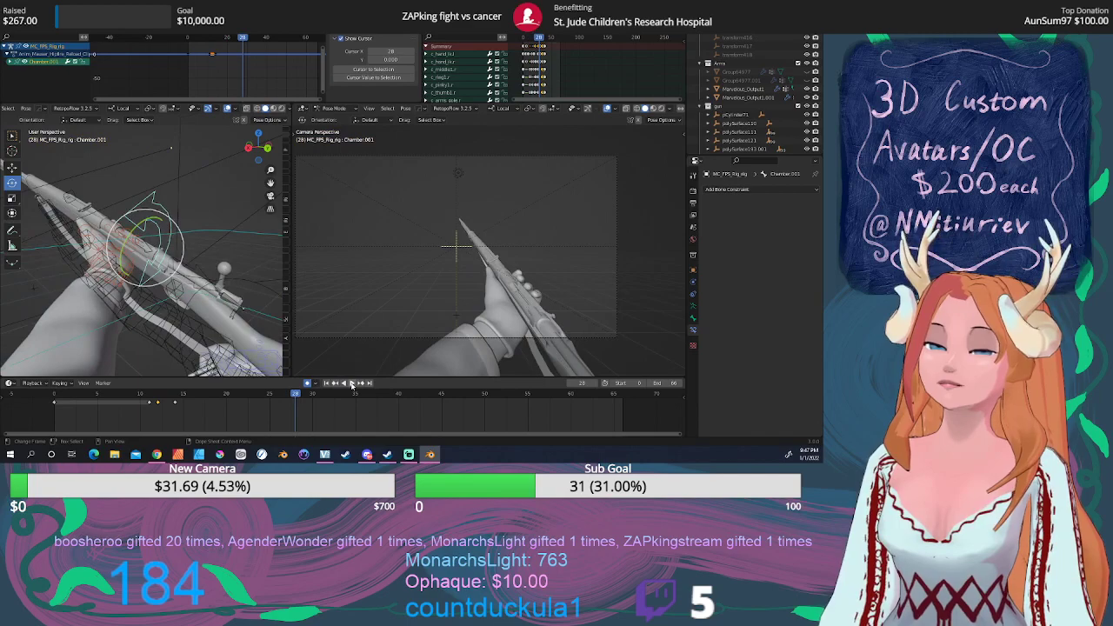
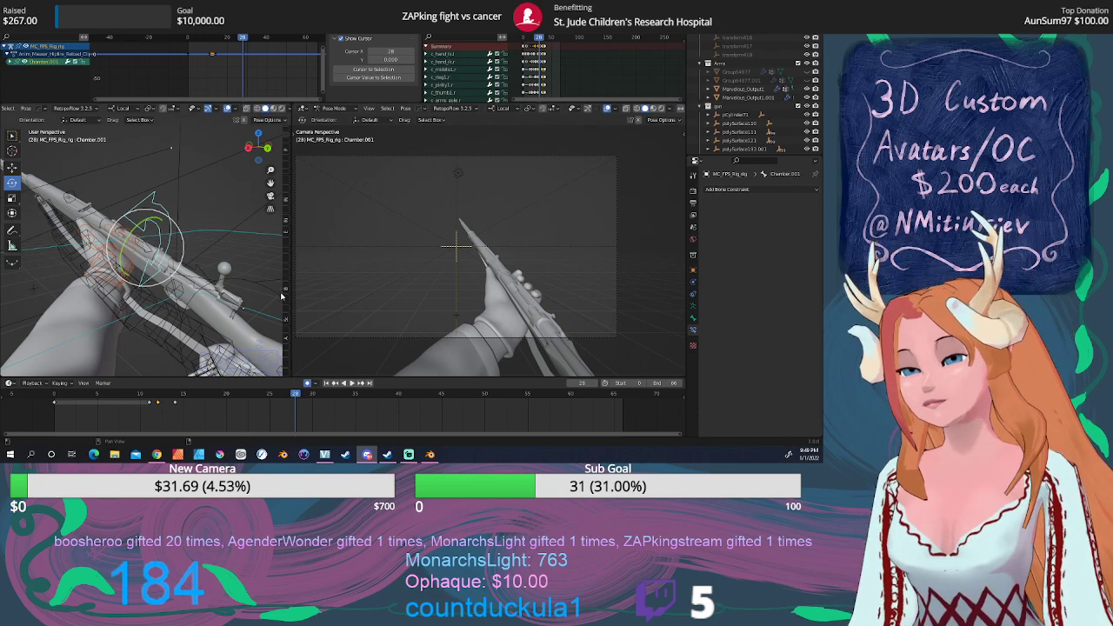
# Select both hand IK controls together and examine how the hands move between frames 12 and 20.
pyautogui.press('space')
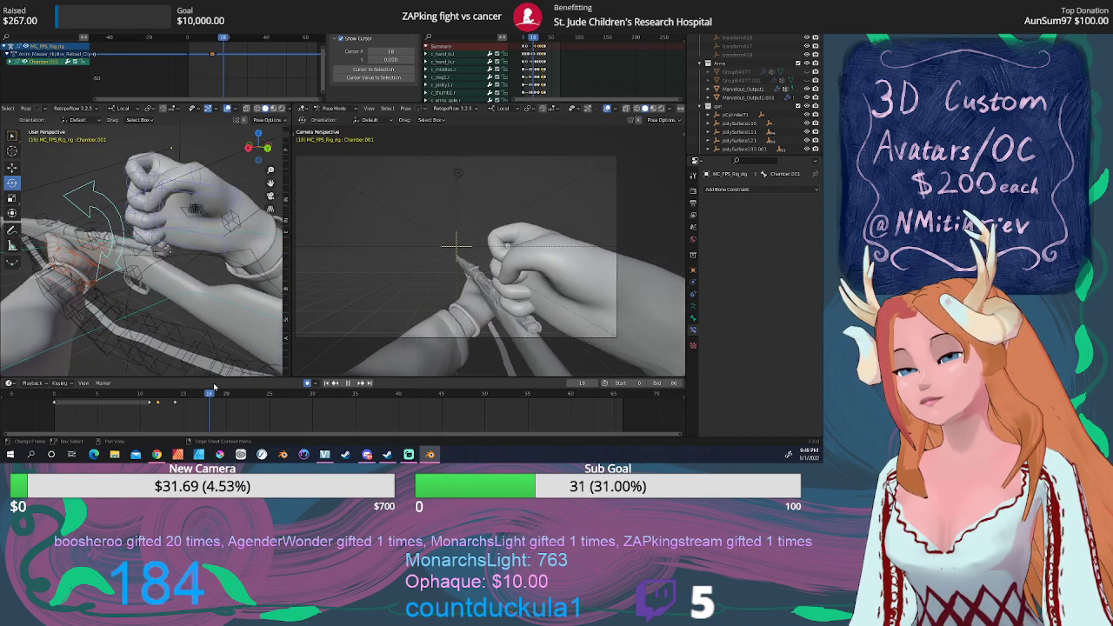
pyautogui.press('space')
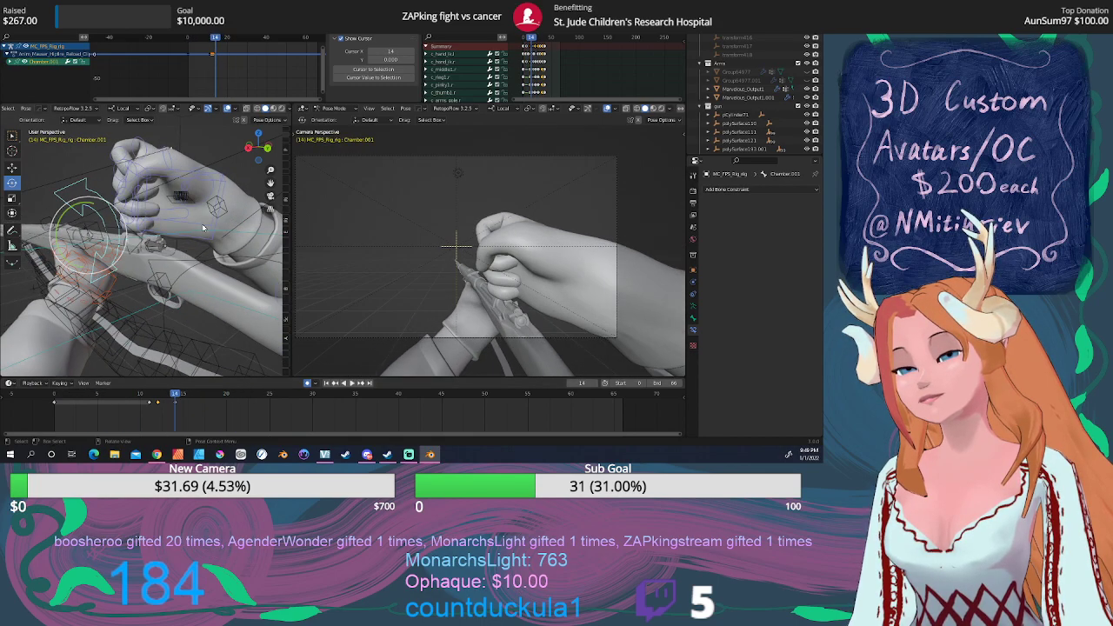
pyautogui.click(202, 230)
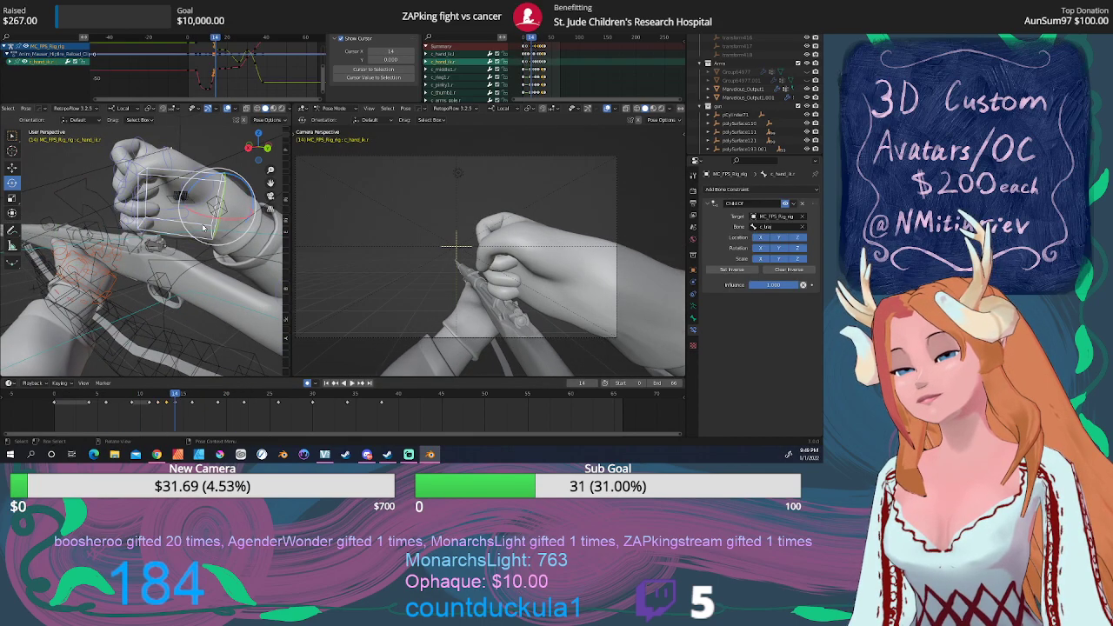
pyautogui.click(116, 283)
pyautogui.click(102, 392)
pyautogui.press('space')
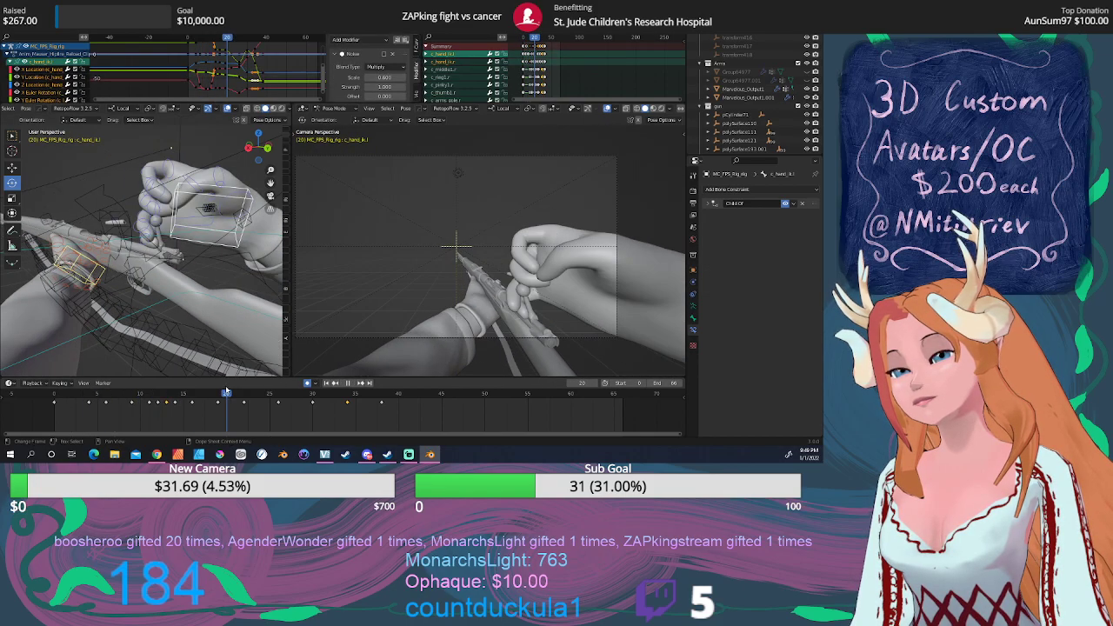
pyautogui.moveTo(225, 390); pyautogui.dragTo(153, 383)
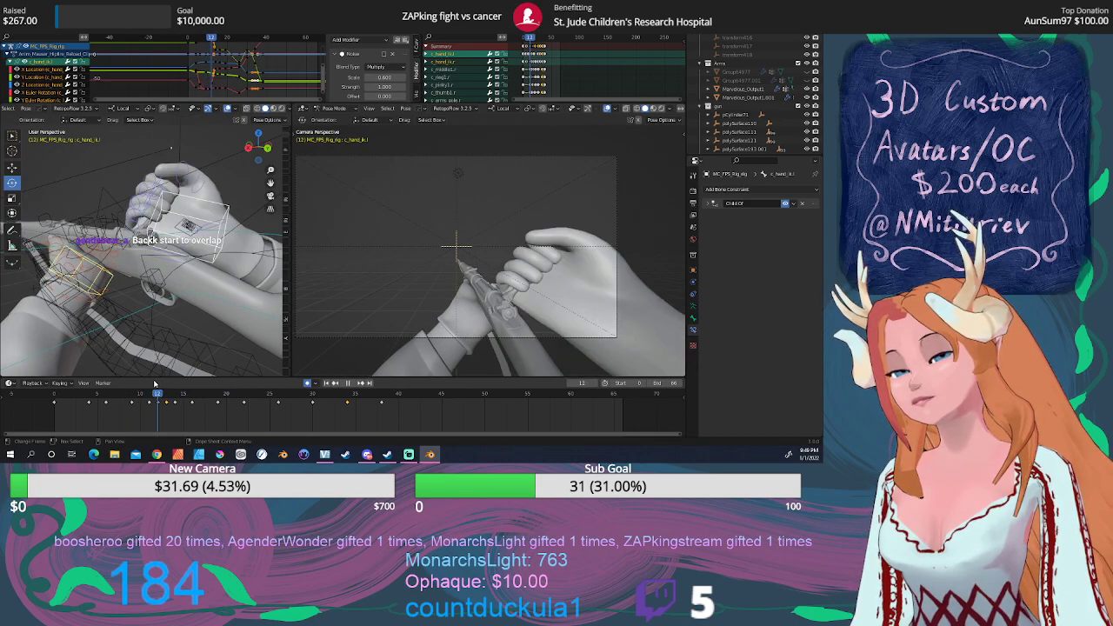
pyautogui.moveTo(155, 384)
pyautogui.mouseDown()
pyautogui.moveTo(261, 383)
pyautogui.moveTo(152, 378)
pyautogui.moveTo(166, 379)
pyautogui.mouseUp()
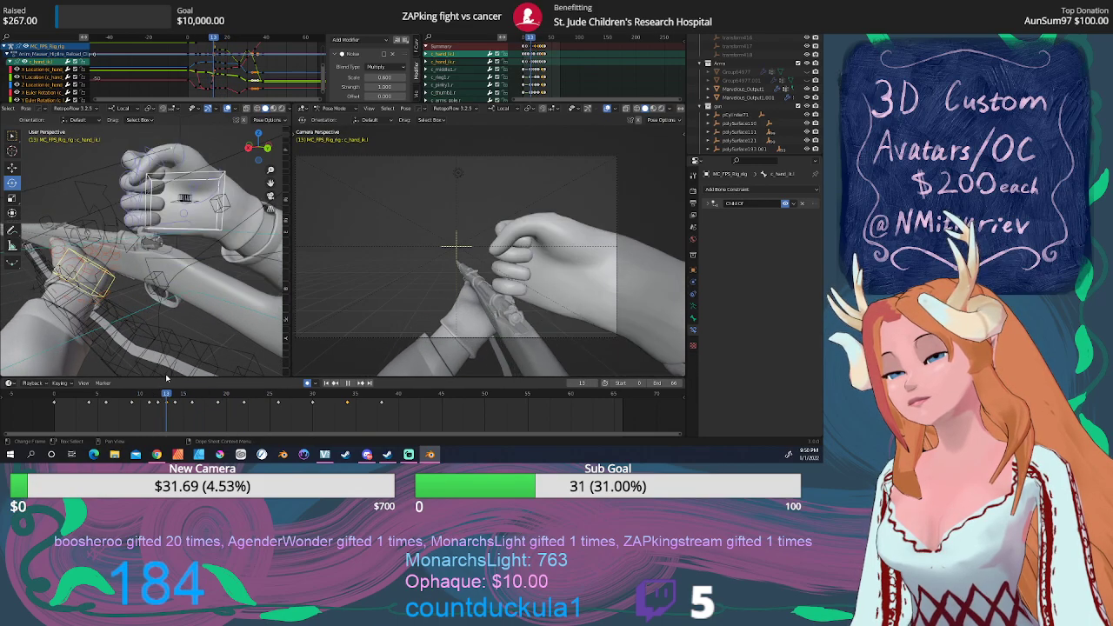
# Select the Chamber.001 bone and compare the bolt and hand poses between frames 11 and 14.
pyautogui.click(108, 195)
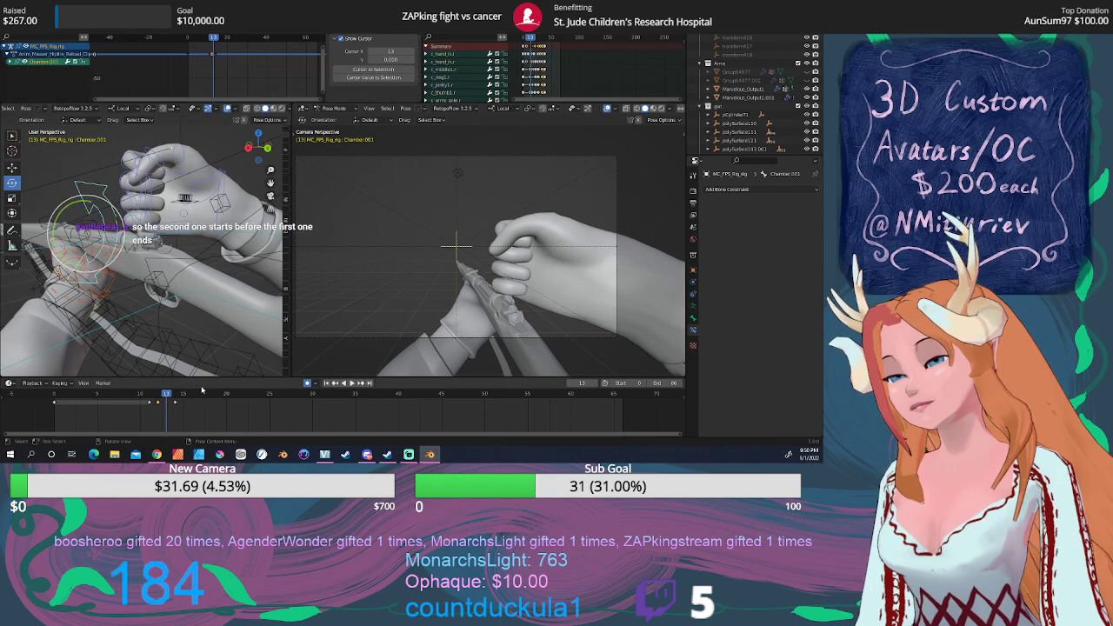
pyautogui.press('space')
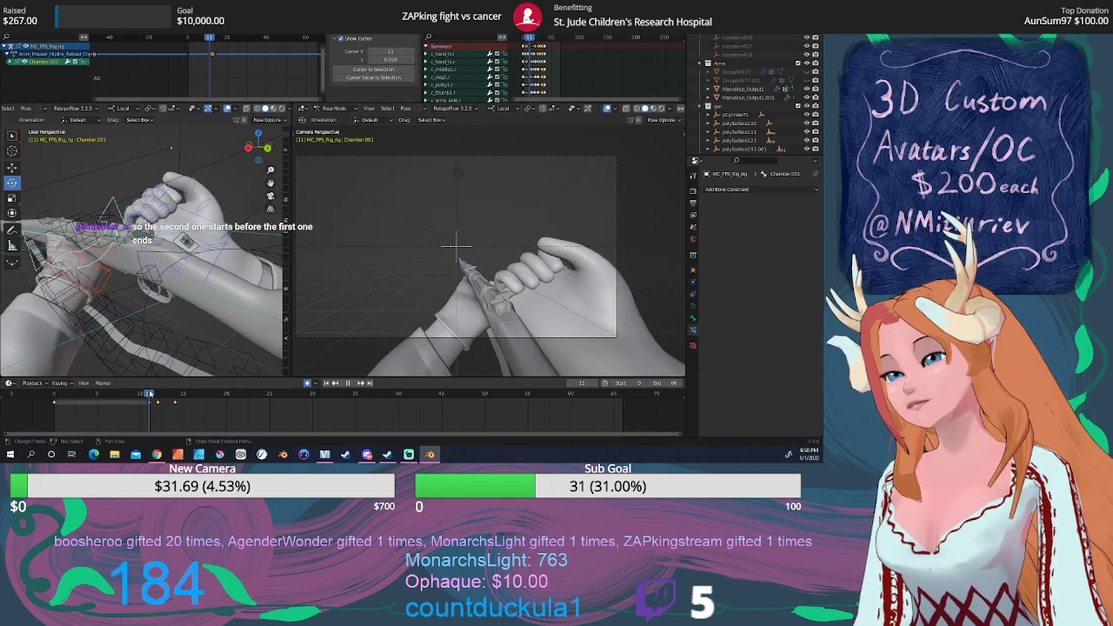
pyautogui.press('space')
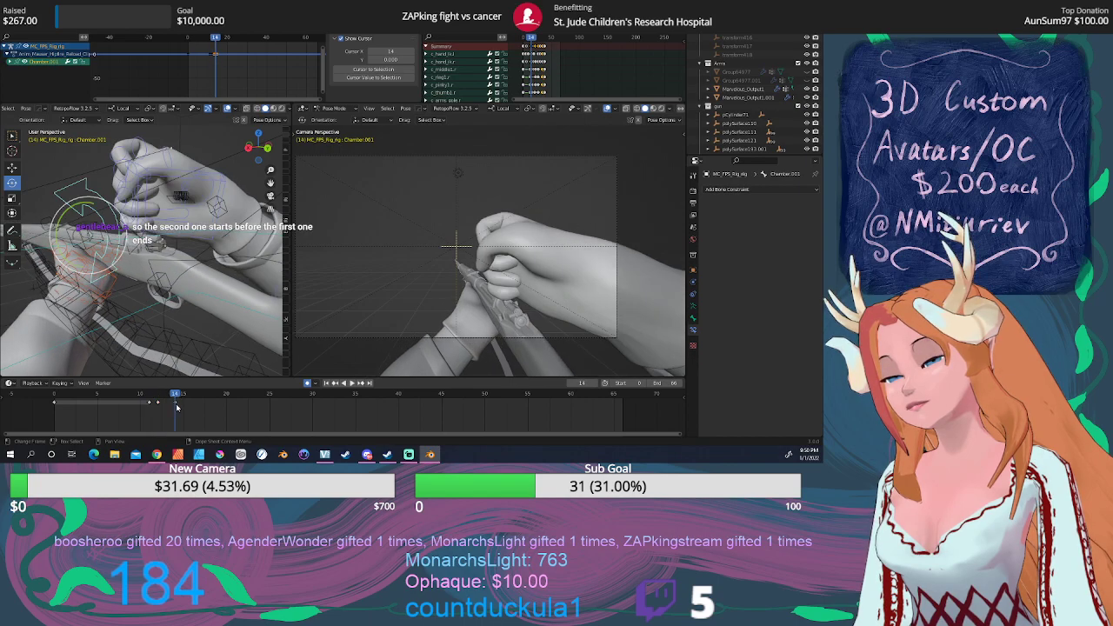
# Add the right hand IK control to the selection and set the handle type of the selected keyframes around frames 12 to 14 to Vector.
pyautogui.click(158, 402)
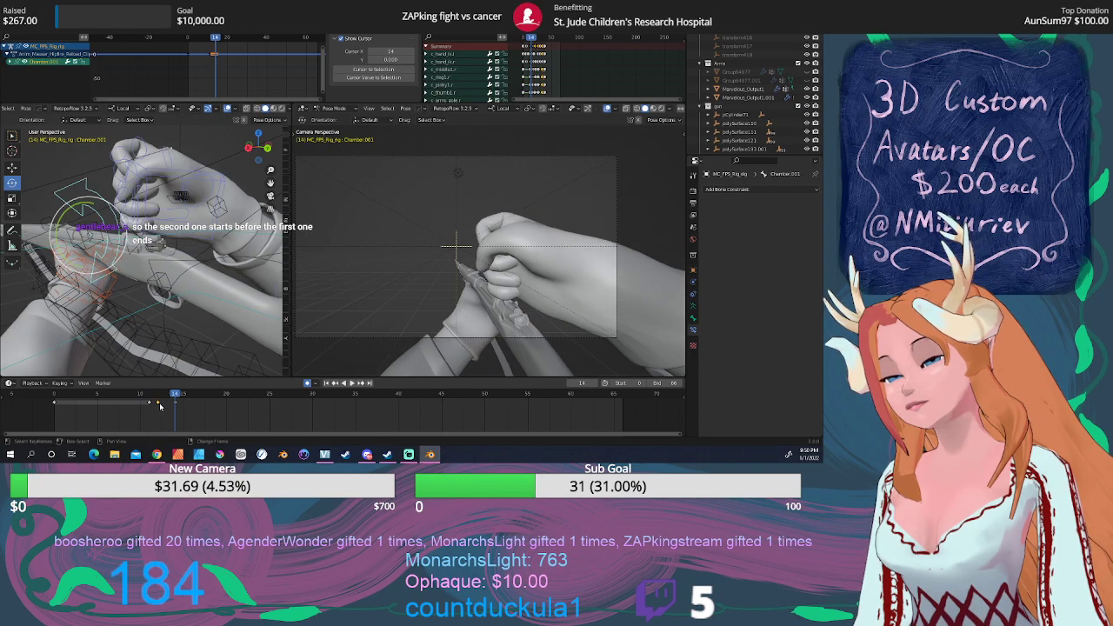
pyautogui.click(218, 184)
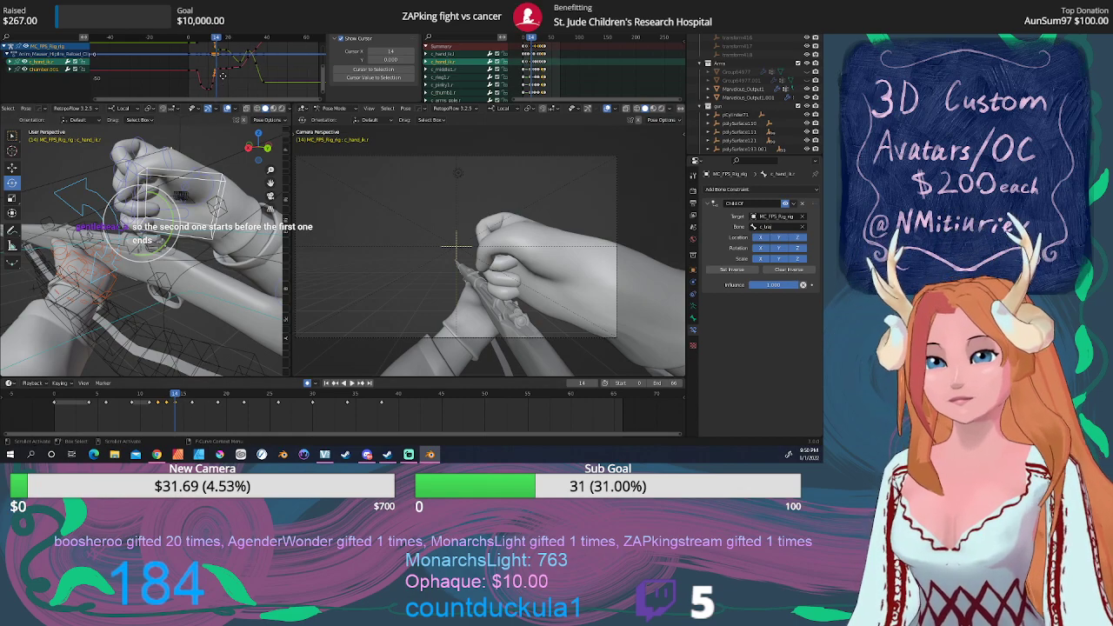
pyautogui.press('t')
pyautogui.click(75, 101)
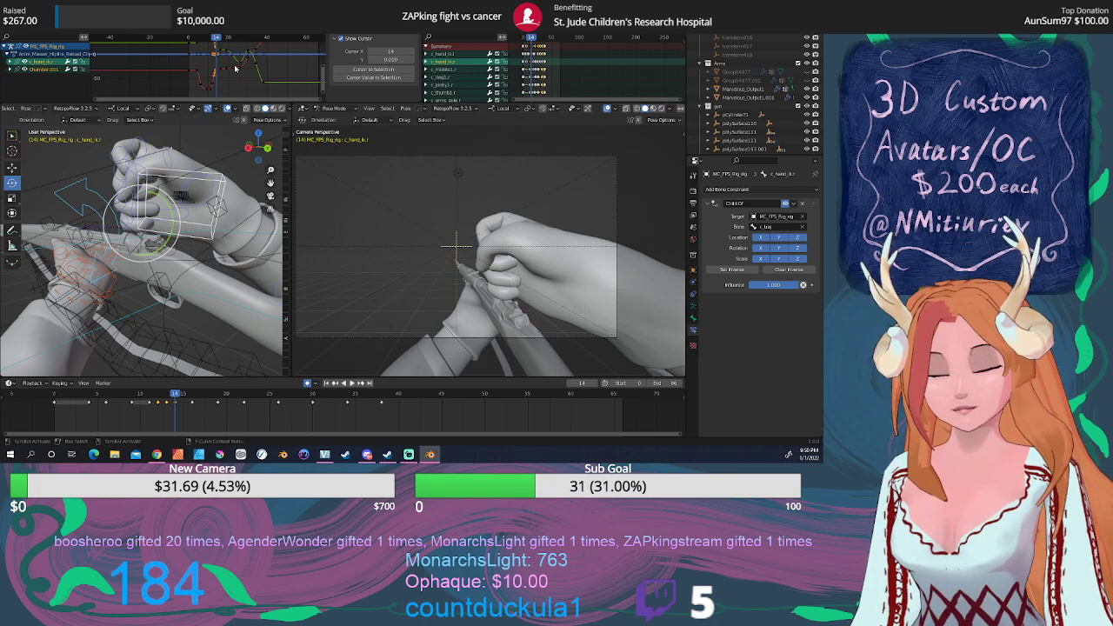
pyautogui.press('v')
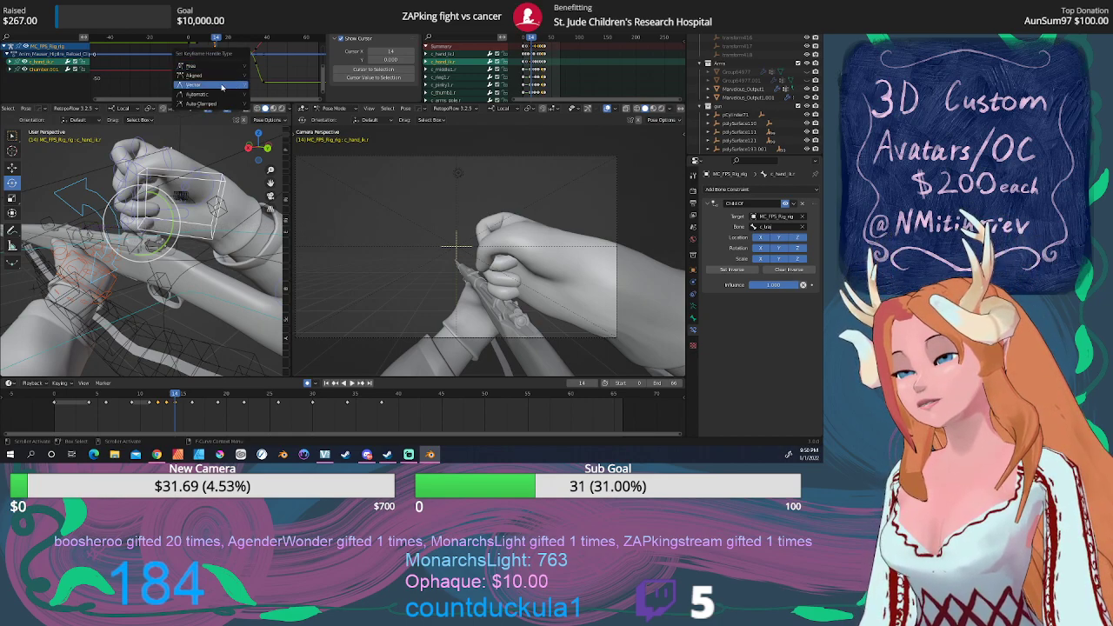
pyautogui.click(221, 85)
# Play the reload to review the changed curve handles, and examine the right hand's motion around frames 14 to 17.
pyautogui.press('space')
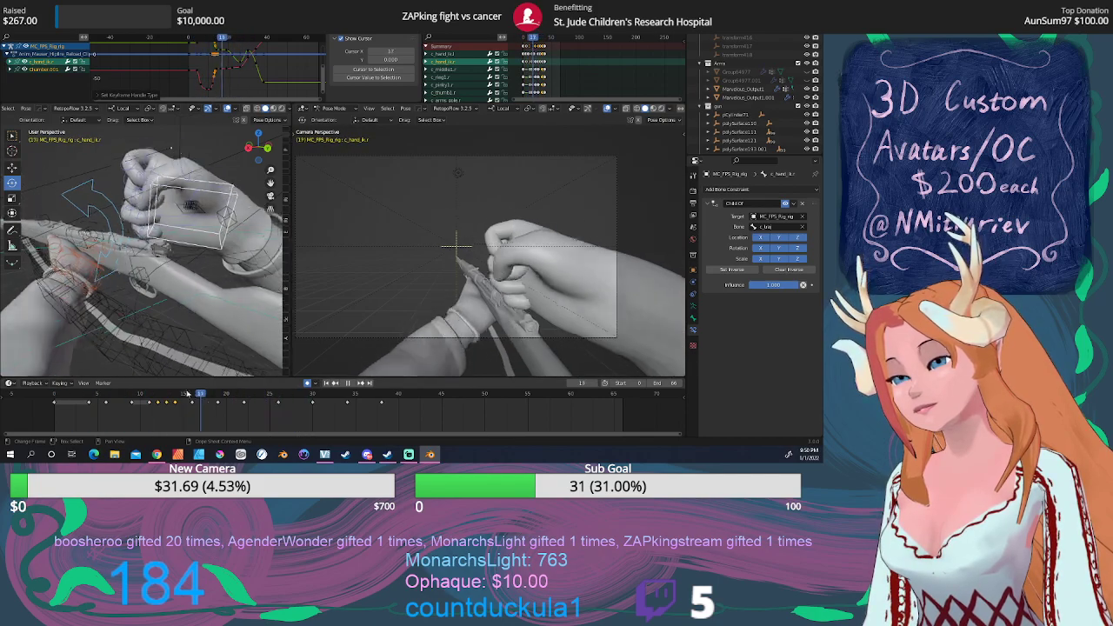
pyautogui.press('space')
pyautogui.click(349, 384)
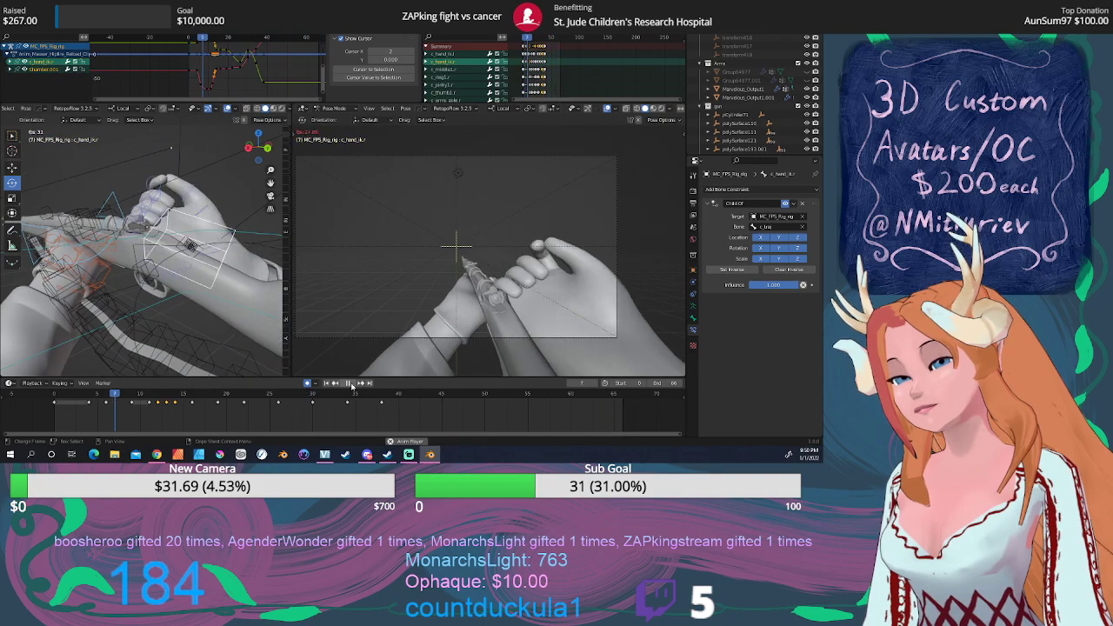
pyautogui.click(349, 384)
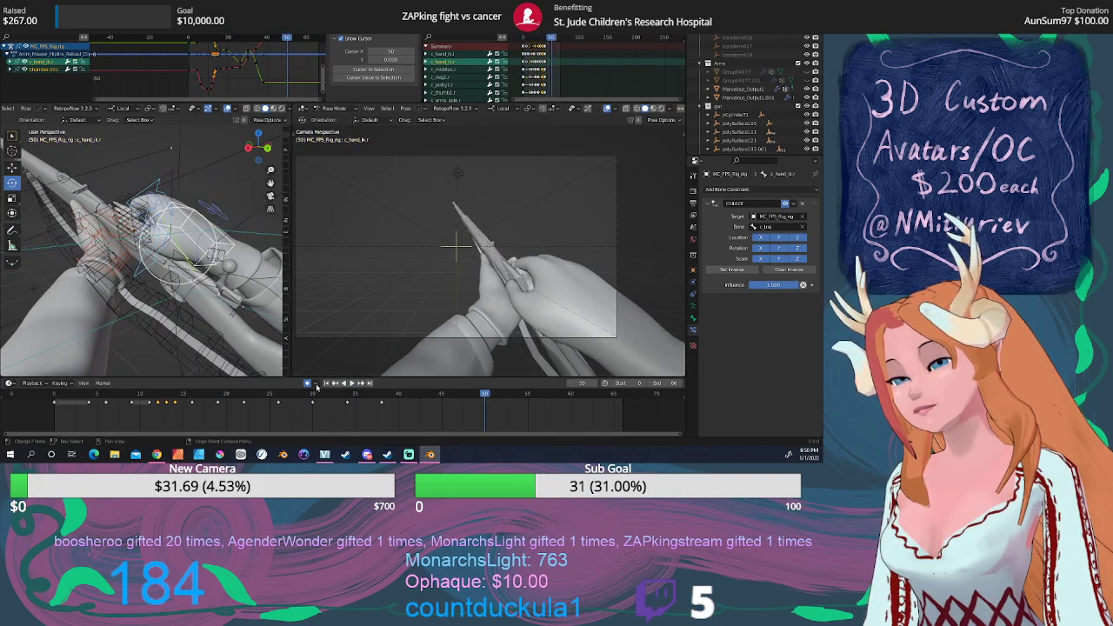
pyautogui.click(133, 394)
pyautogui.press('space')
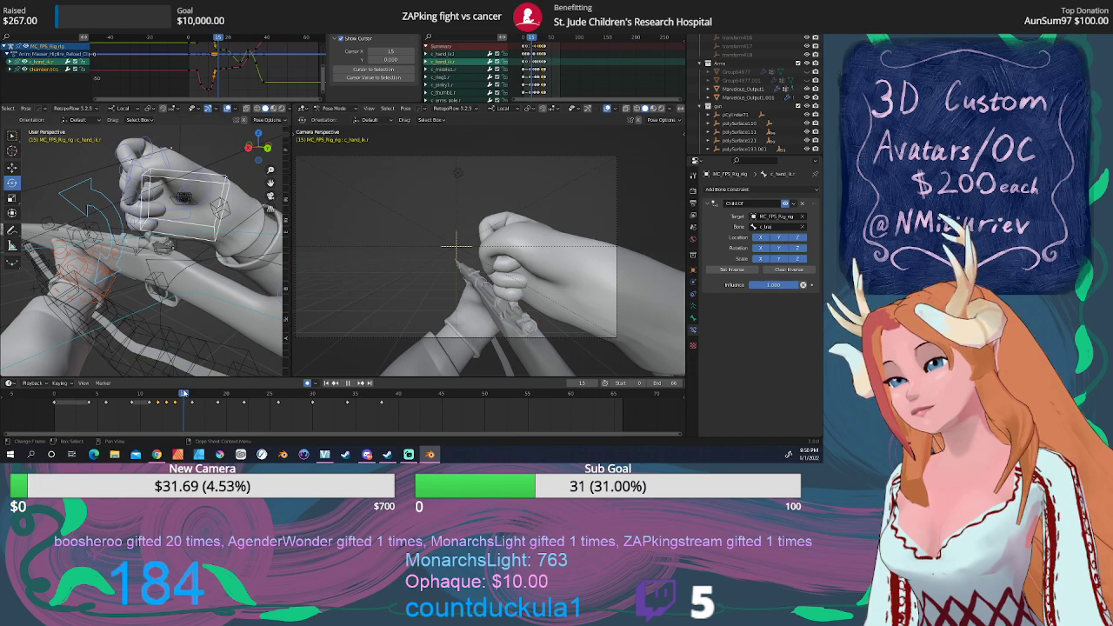
pyautogui.click(178, 394)
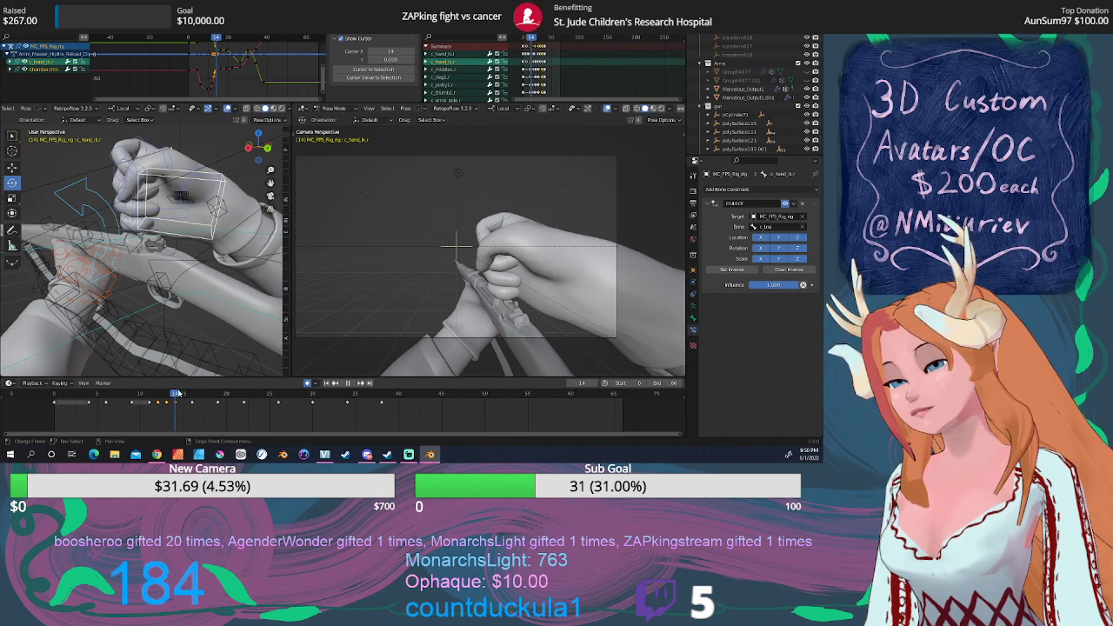
pyautogui.moveTo(178, 392)
pyautogui.mouseDown()
pyautogui.moveTo(150, 394)
pyautogui.moveTo(176, 396)
pyautogui.mouseUp()
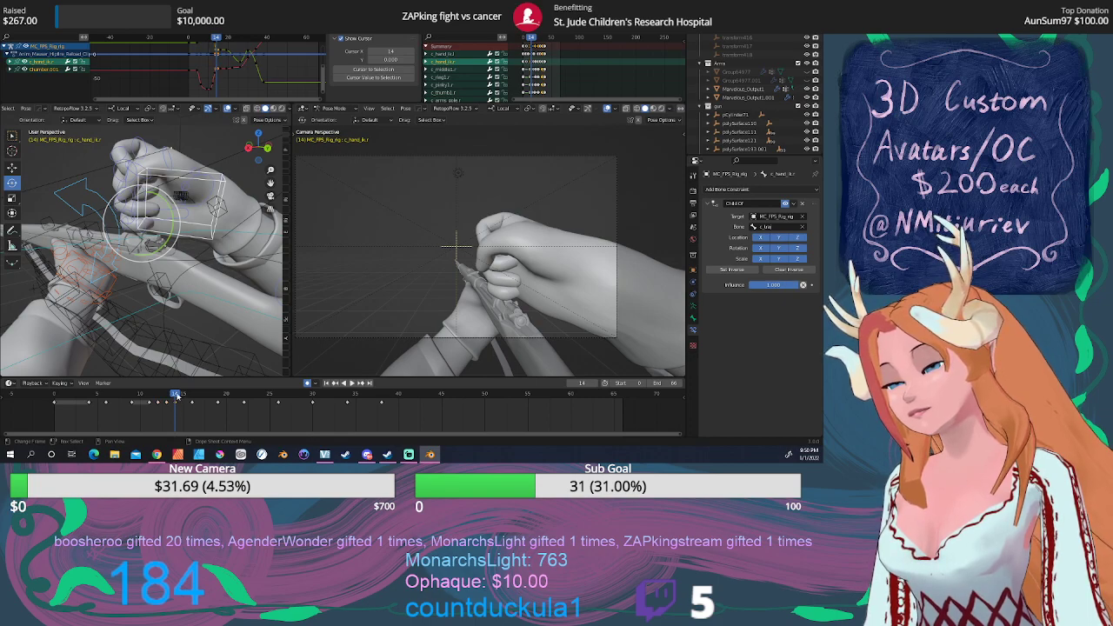
pyautogui.hotkey('alt', 'Tab')
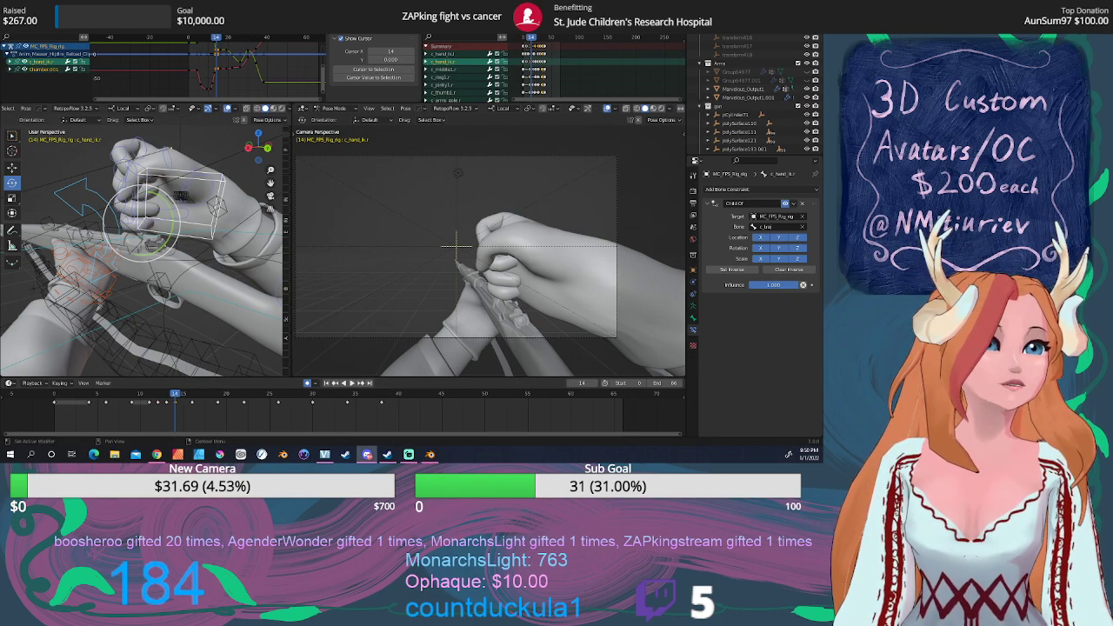
pyautogui.hotkey('alt', 'Tab')
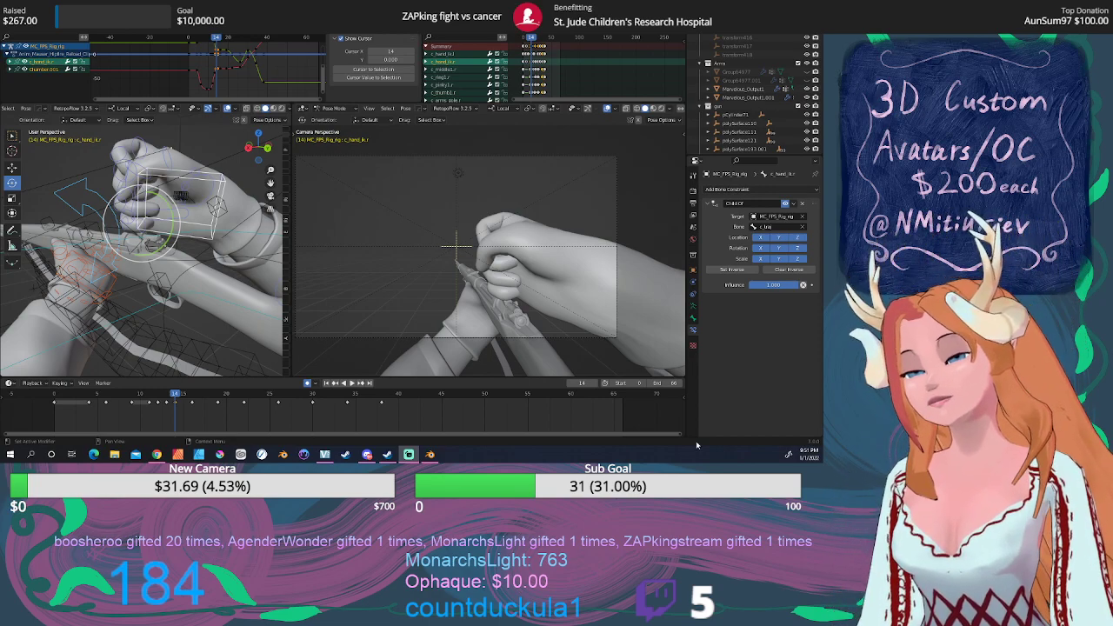
# Select the ChamberBase bone and shift its keyframe from frame 14 to frame 12.
pyautogui.moveTo(241, 266); pyautogui.dragTo(224, 289, button='middle')
pyautogui.moveTo(166, 394)
pyautogui.mouseDown()
pyautogui.moveTo(149, 394)
pyautogui.moveTo(168, 394)
pyautogui.mouseUp()
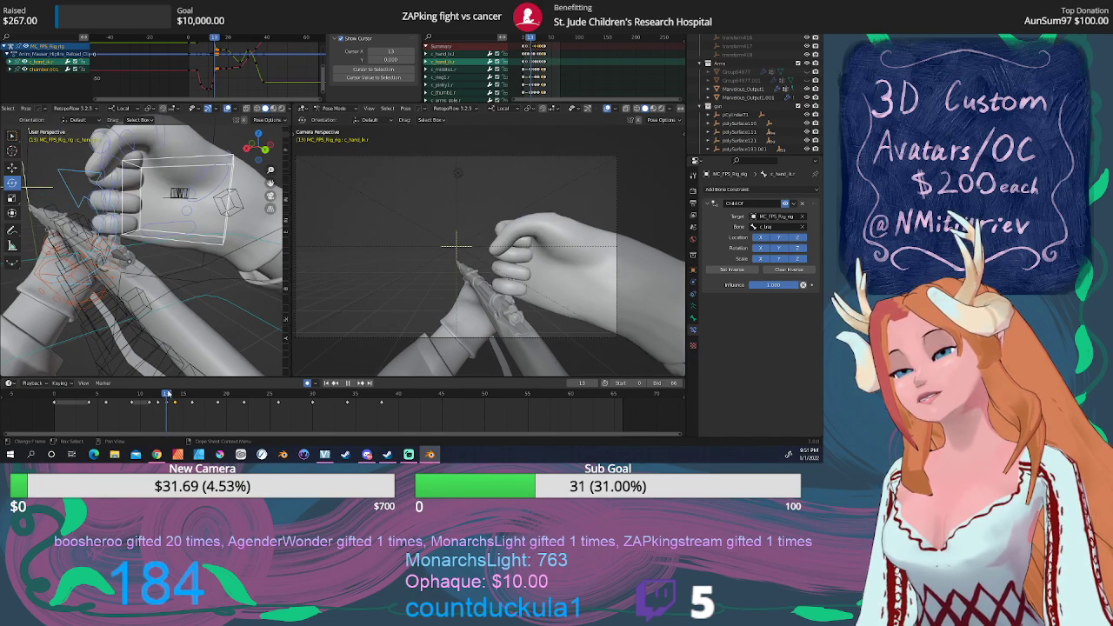
pyautogui.moveTo(130, 287); pyautogui.dragTo(170, 280, button='middle')
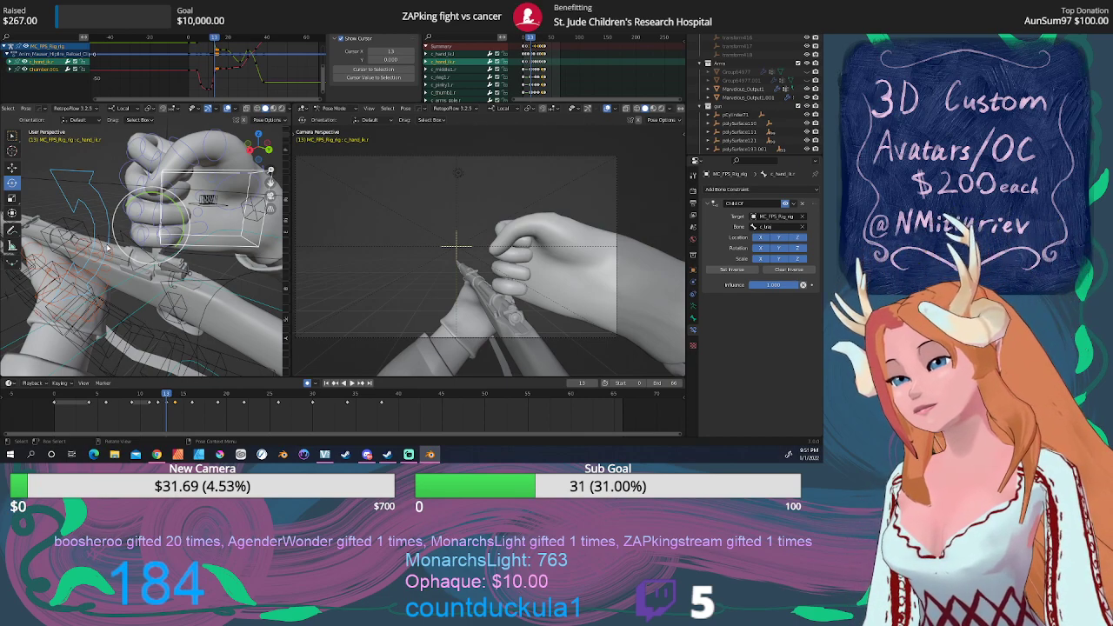
pyautogui.click(122, 240)
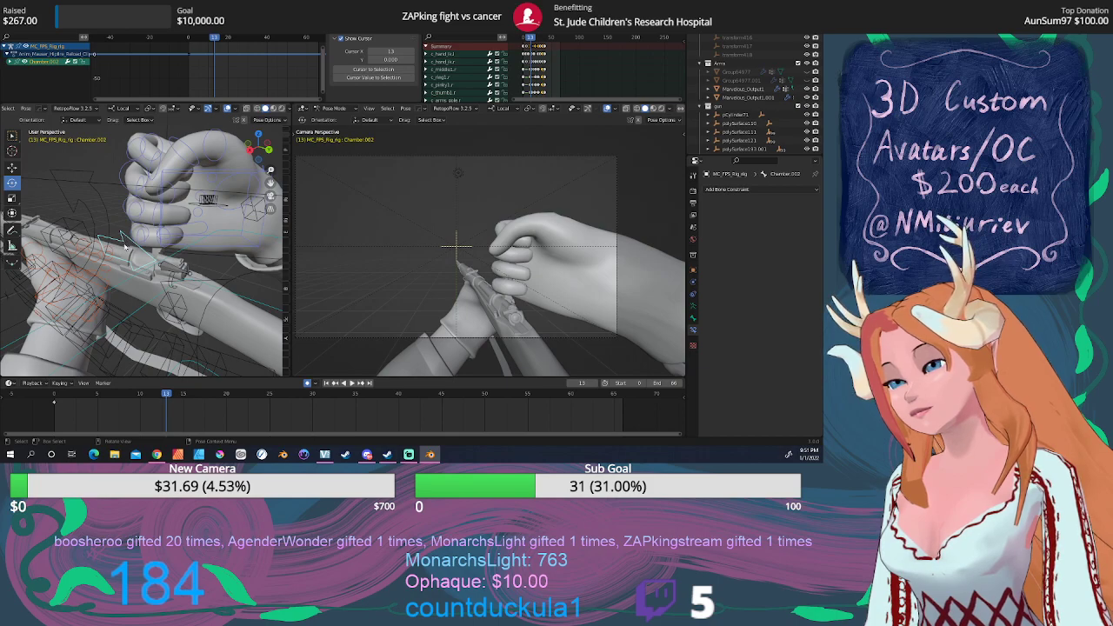
pyautogui.moveTo(149, 332); pyautogui.dragTo(151, 321, button='middle')
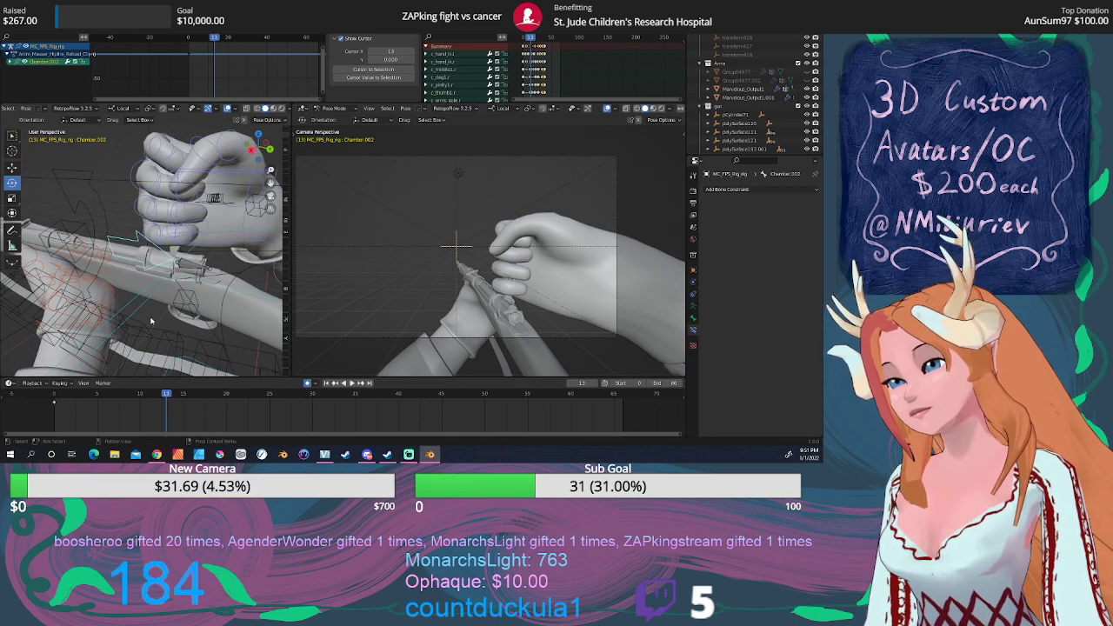
pyautogui.click(82, 240)
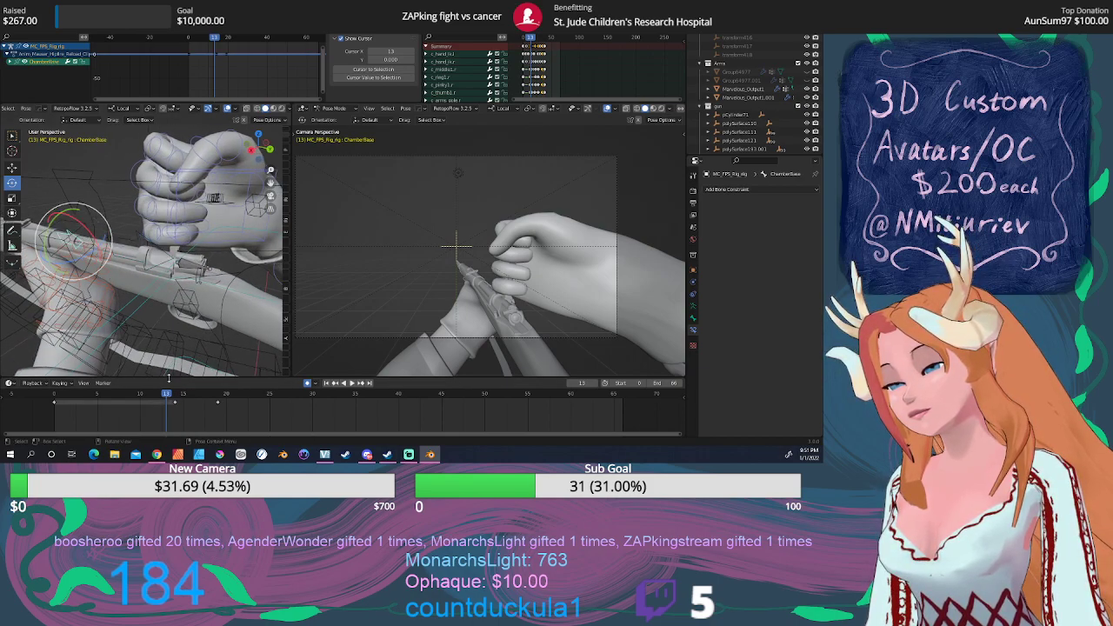
pyautogui.click(175, 405)
# Play the reload to review the ChamberBase timing, and save the file.
pyautogui.press('space')
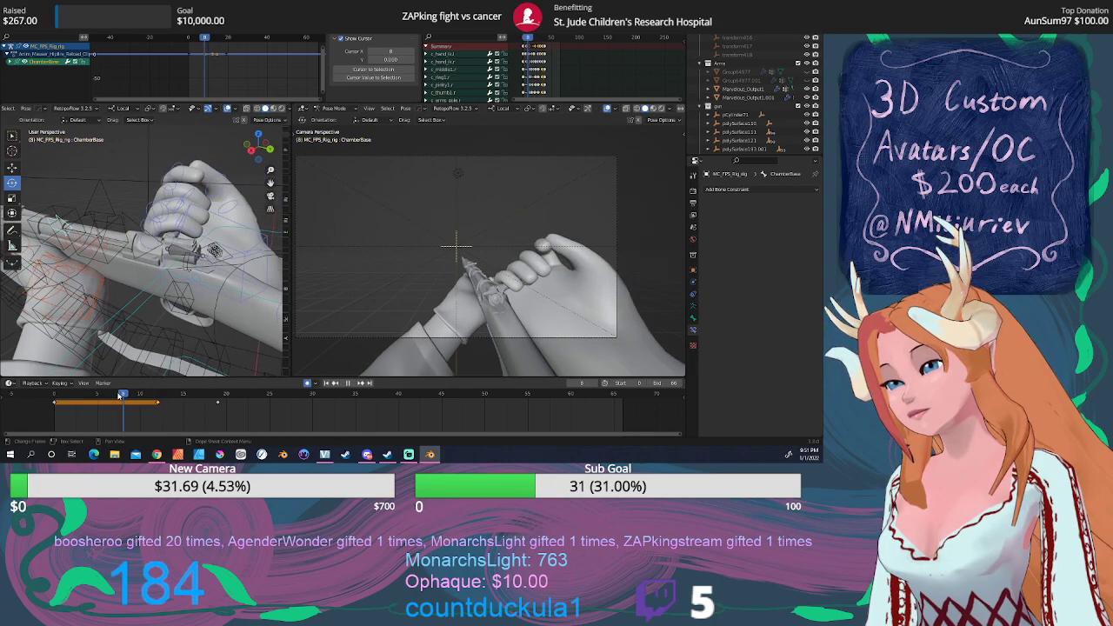
pyautogui.moveTo(187, 396); pyautogui.dragTo(98, 388)
pyautogui.click(356, 384)
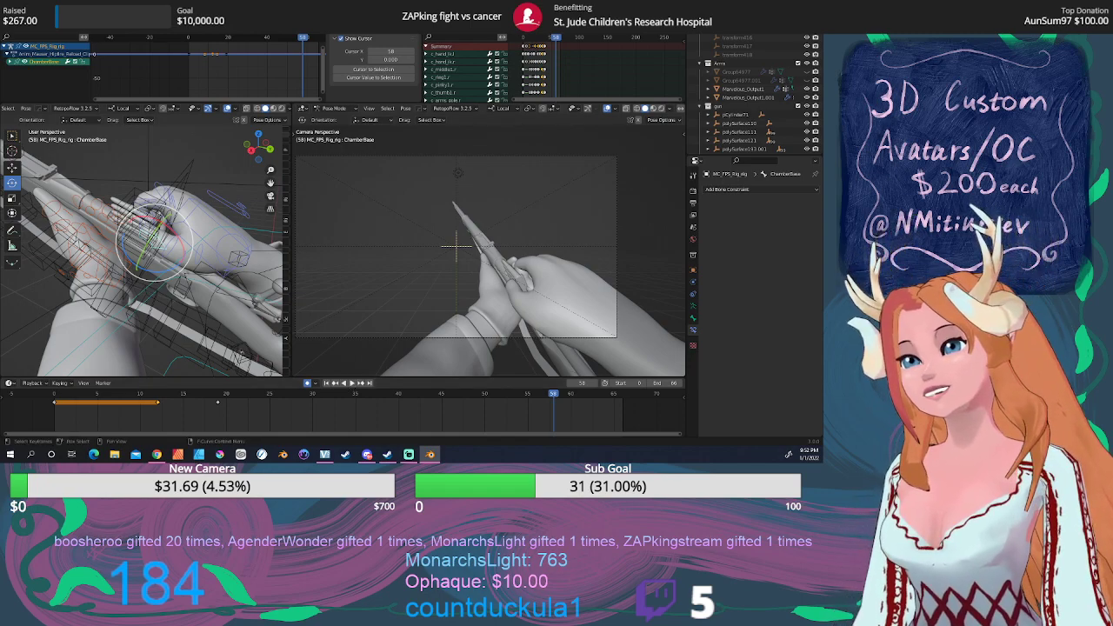
pyautogui.hotkey('ctrl', 's')
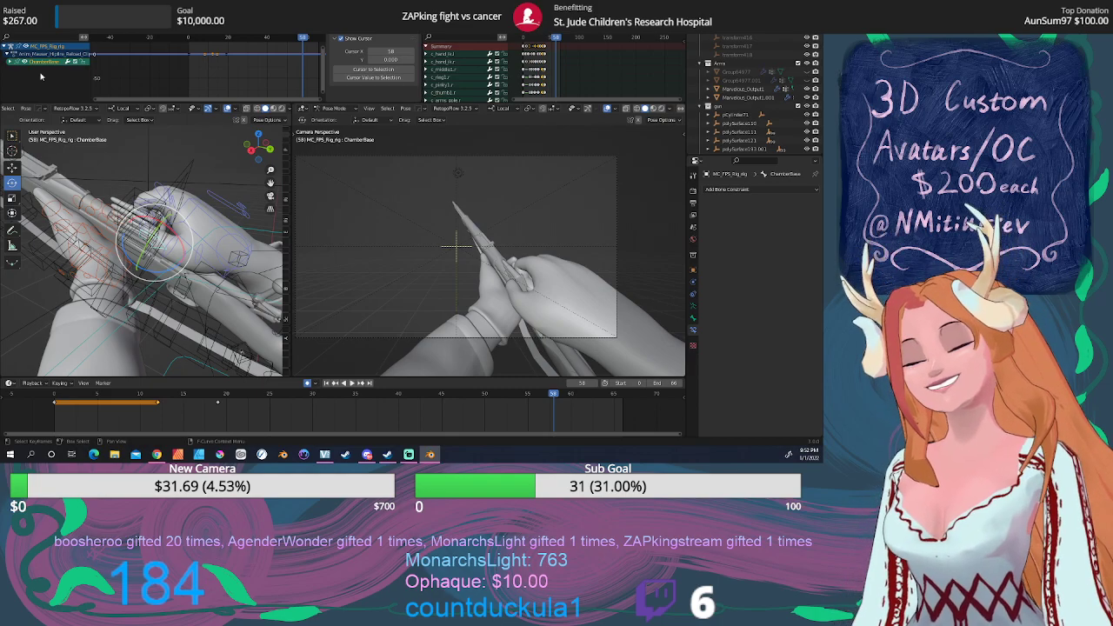
# Examine the reload between frames 25 and 13, and select the right hand IK control at frame 14.
pyautogui.click(97, 396)
pyautogui.press('space')
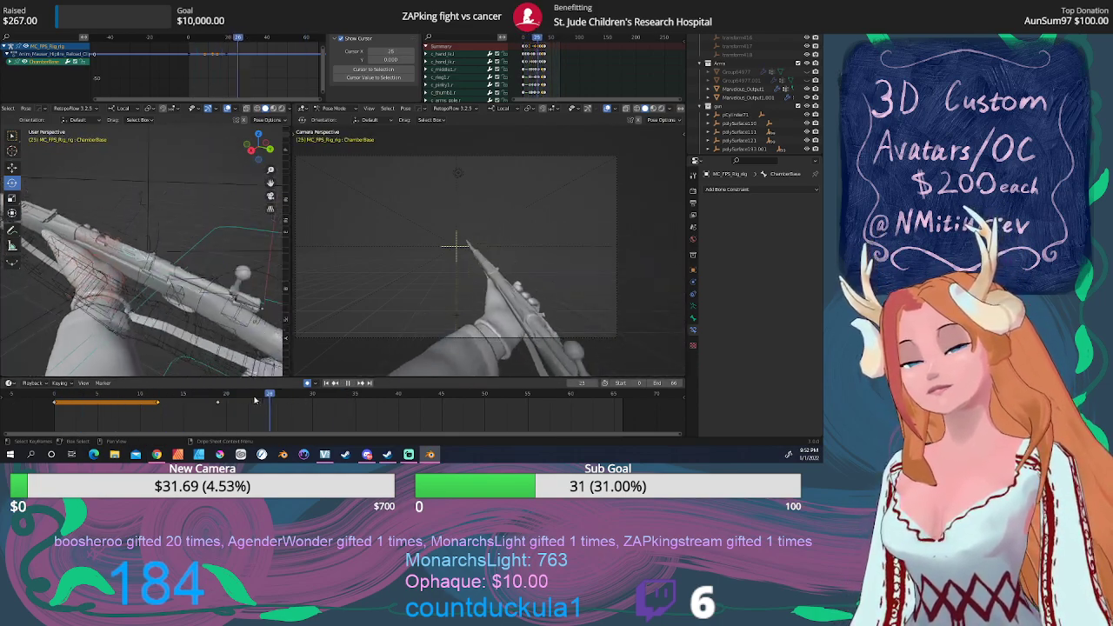
pyautogui.moveTo(251, 396); pyautogui.dragTo(198, 394)
pyautogui.moveTo(217, 393); pyautogui.dragTo(201, 393)
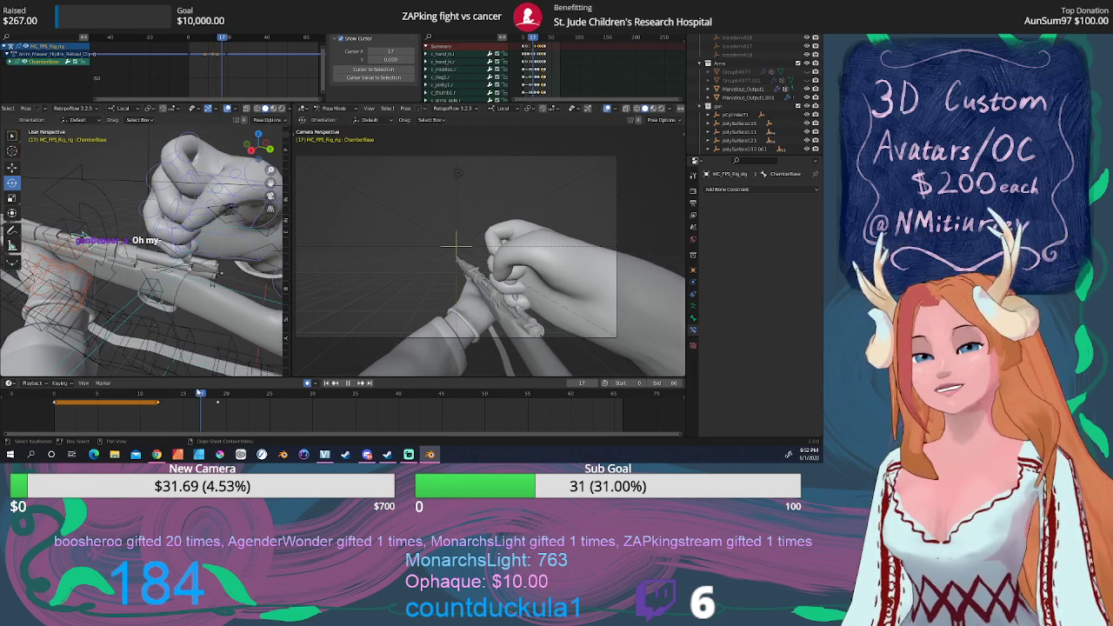
pyautogui.click(241, 263)
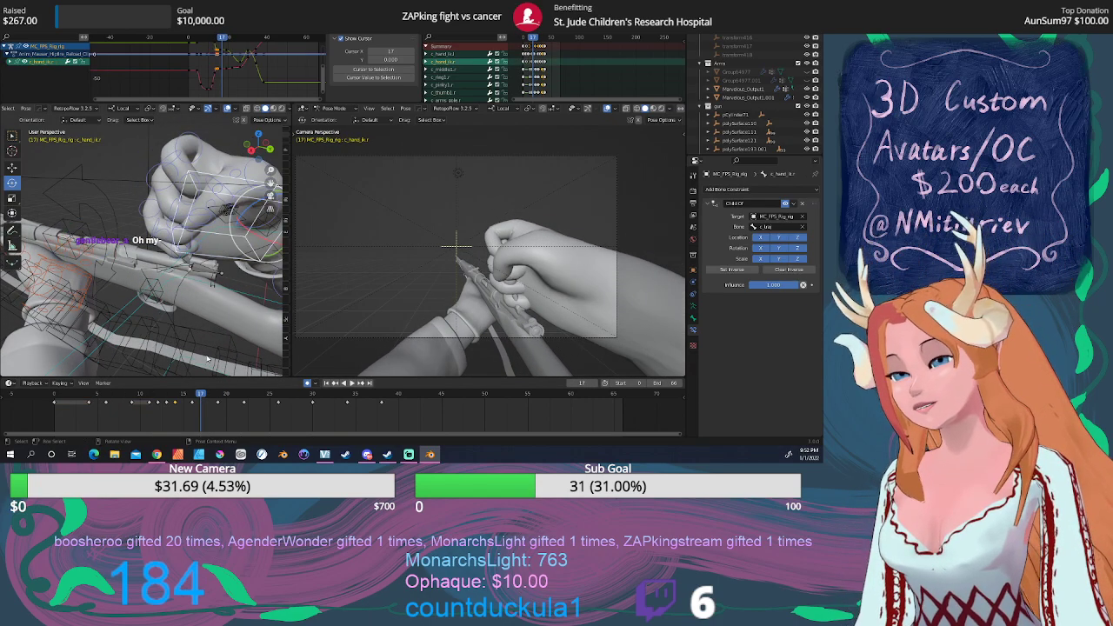
pyautogui.press('space')
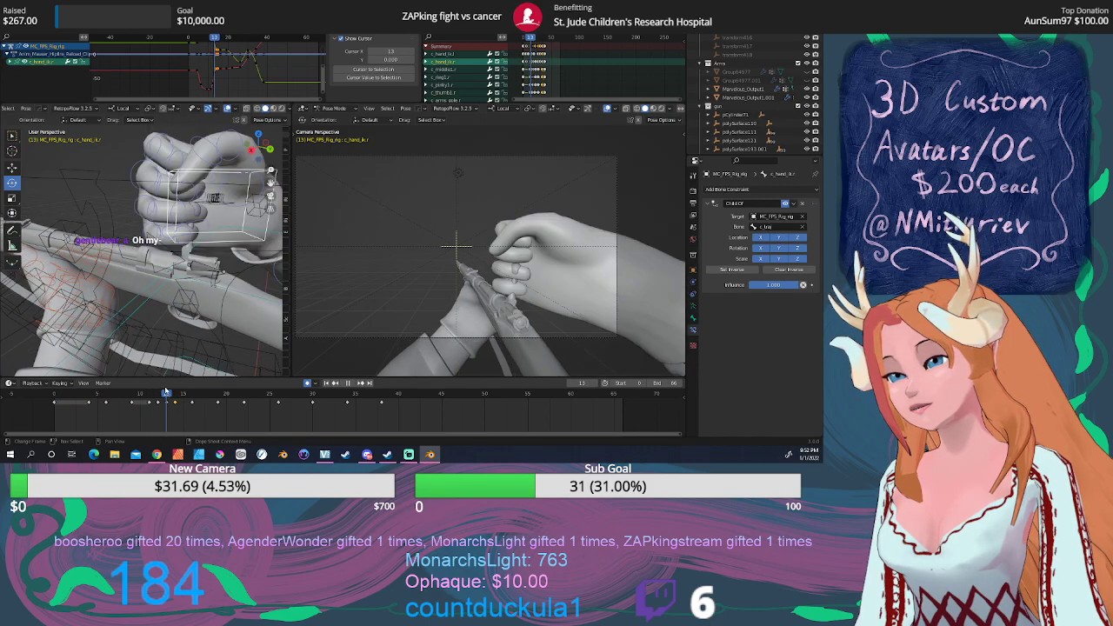
pyautogui.moveTo(183, 393); pyautogui.dragTo(178, 397)
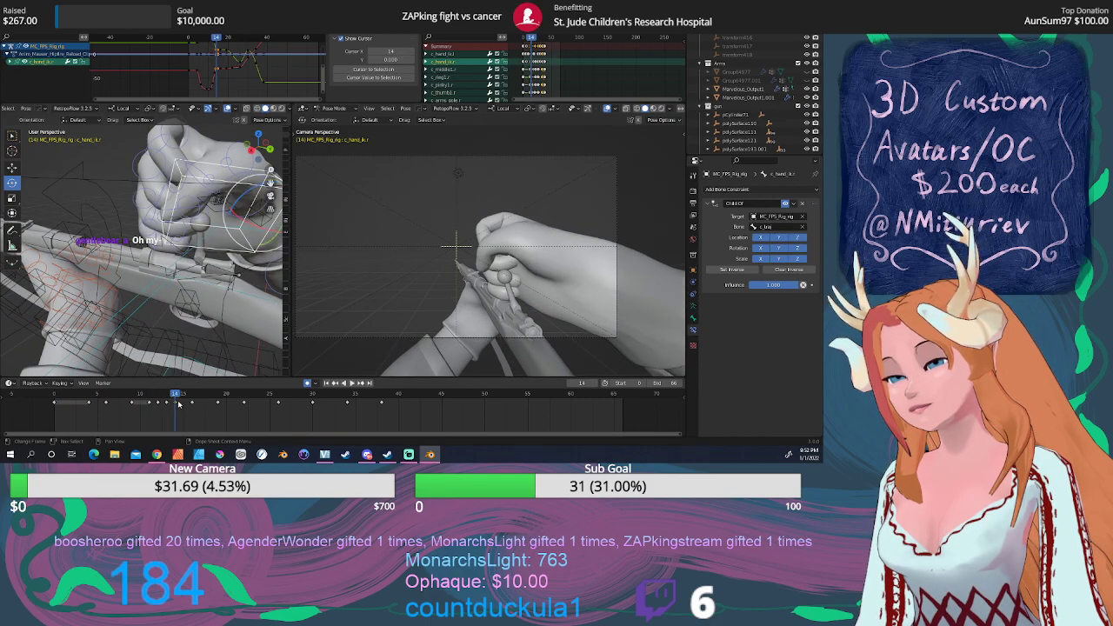
# Try deleting the right hand IK control's keyframe at frame 14, and undo the deletion.
pyautogui.press('x')
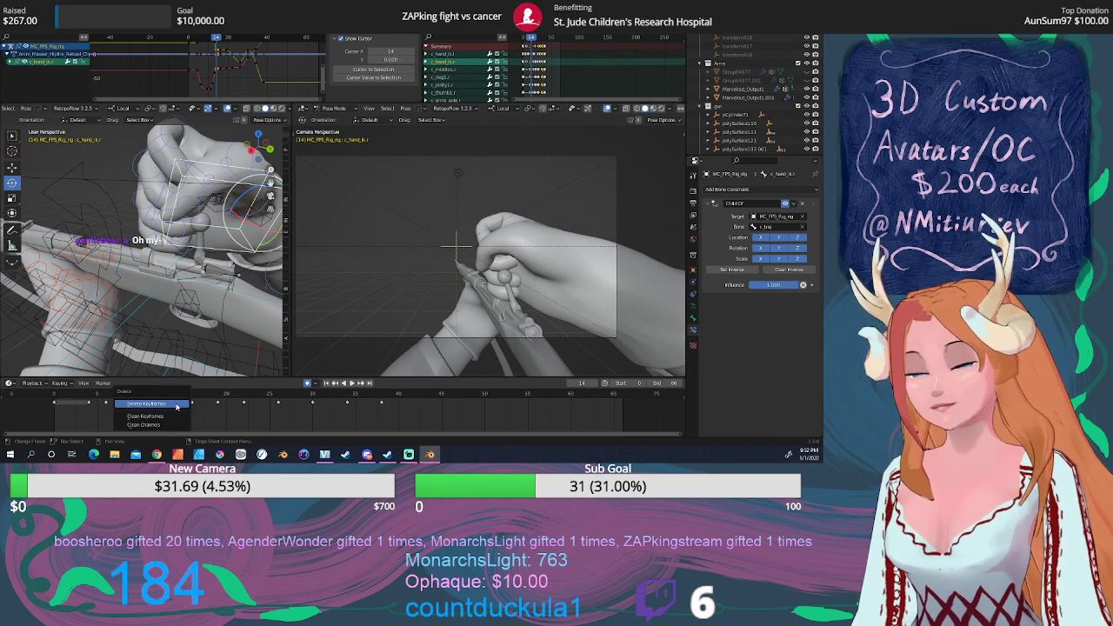
pyautogui.click(176, 405)
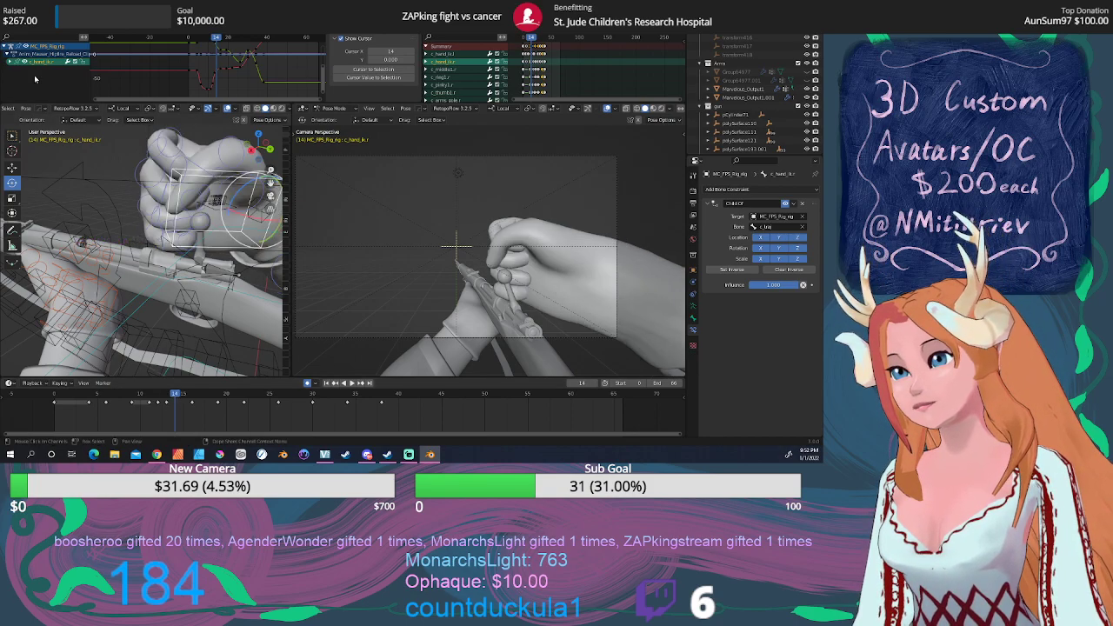
pyautogui.click(19, 31)
pyautogui.click(44, 73)
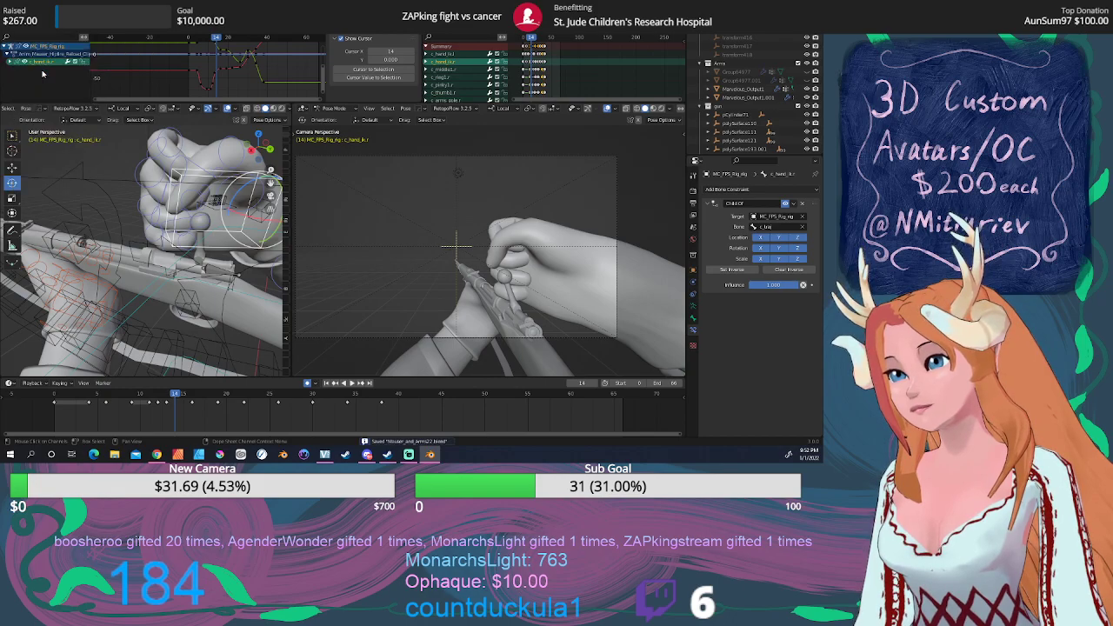
pyautogui.hotkey('ctrl', 'z')
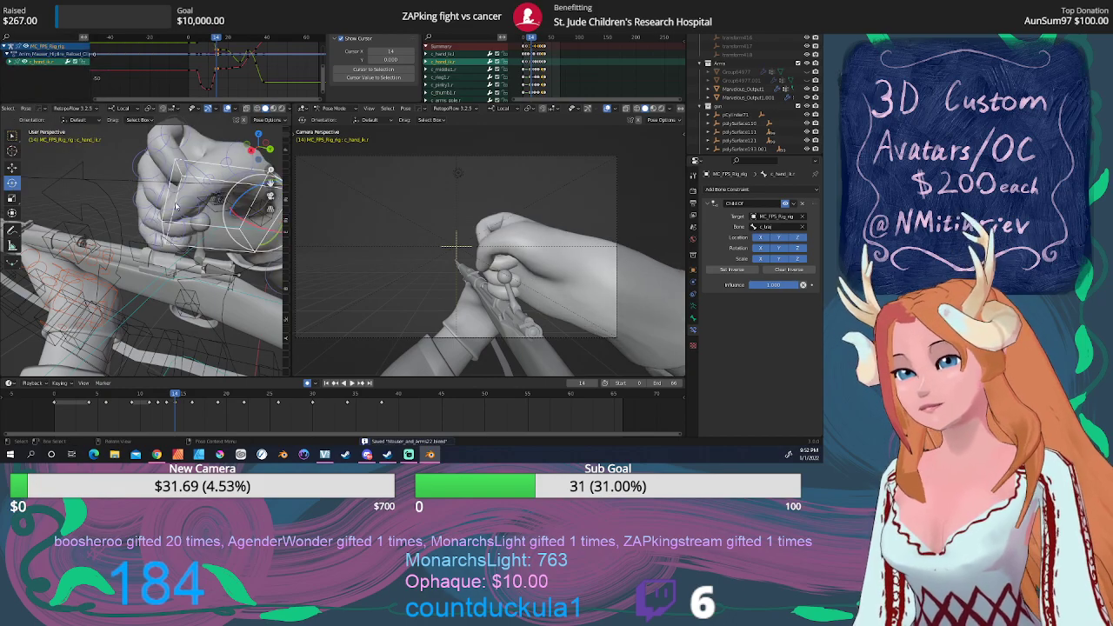
# Move the right hand IK control about 0.026 m in the top view at frame 14.
pyautogui.moveTo(176, 205); pyautogui.dragTo(142, 223, button='middle')
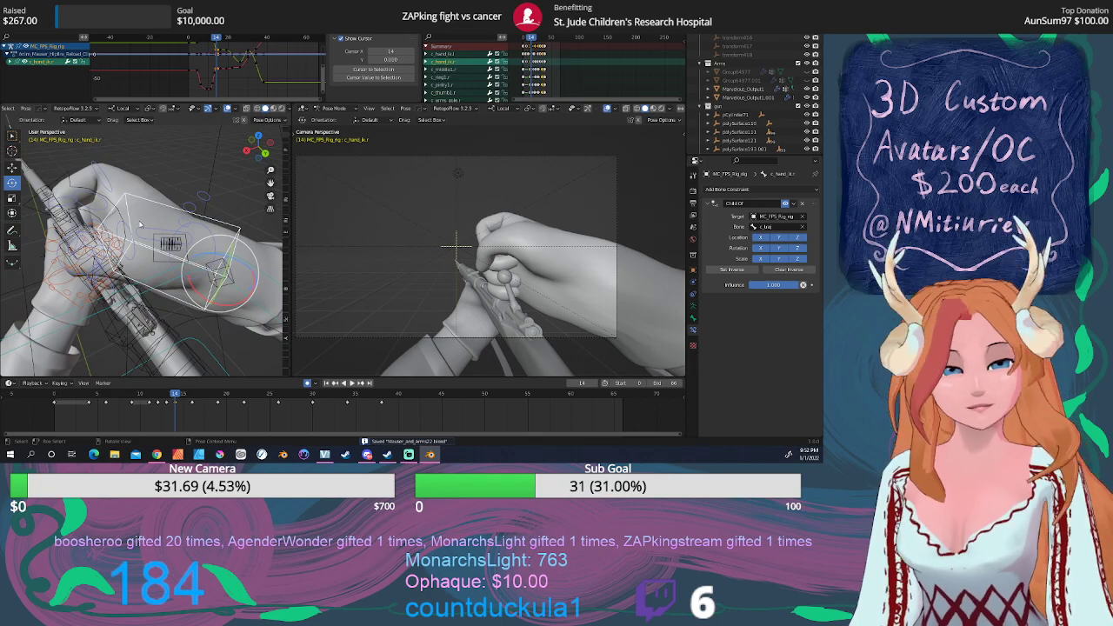
pyautogui.press('KP_7')
pyautogui.press('g')
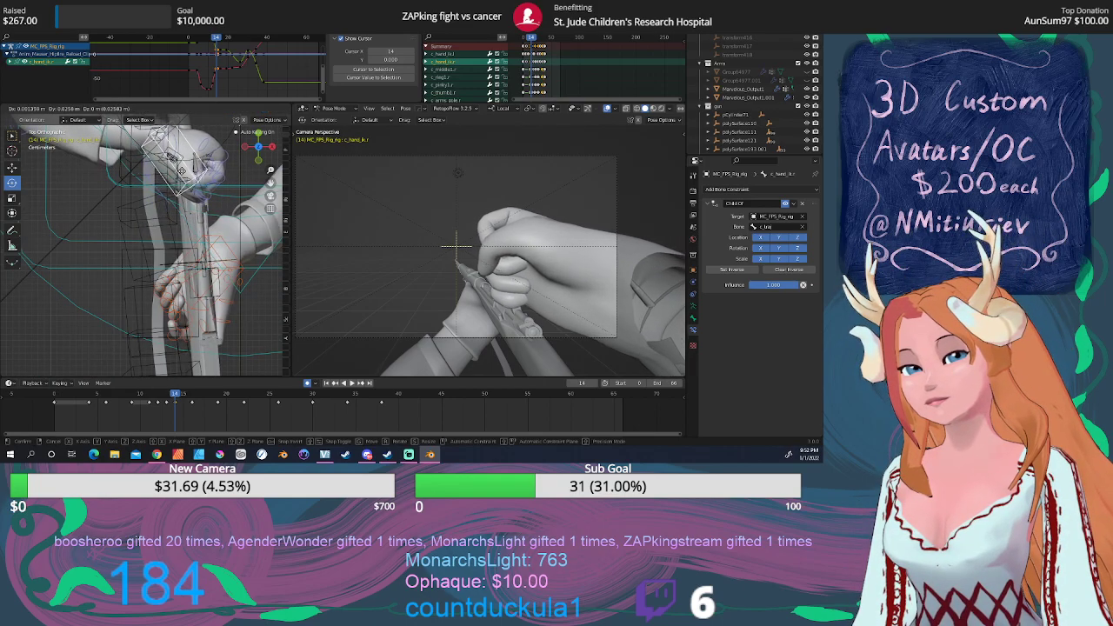
pyautogui.click(181, 174)
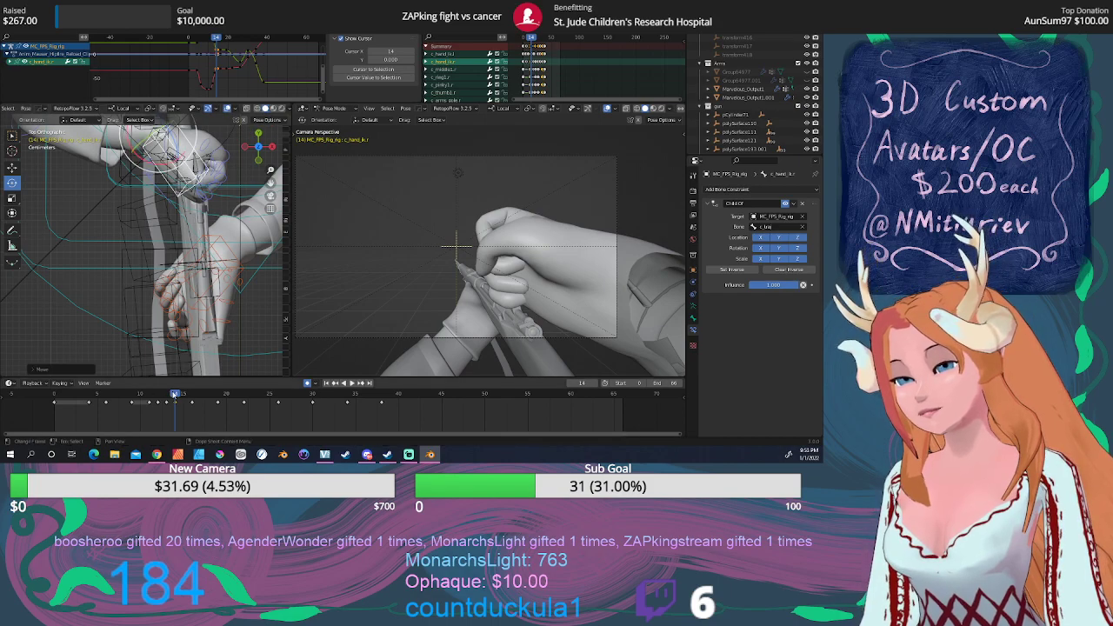
# Nudge the right hand IK control slightly at frame 13, adjusting its position in both the camera view and the top view.
pyautogui.moveTo(175, 395); pyautogui.dragTo(167, 395)
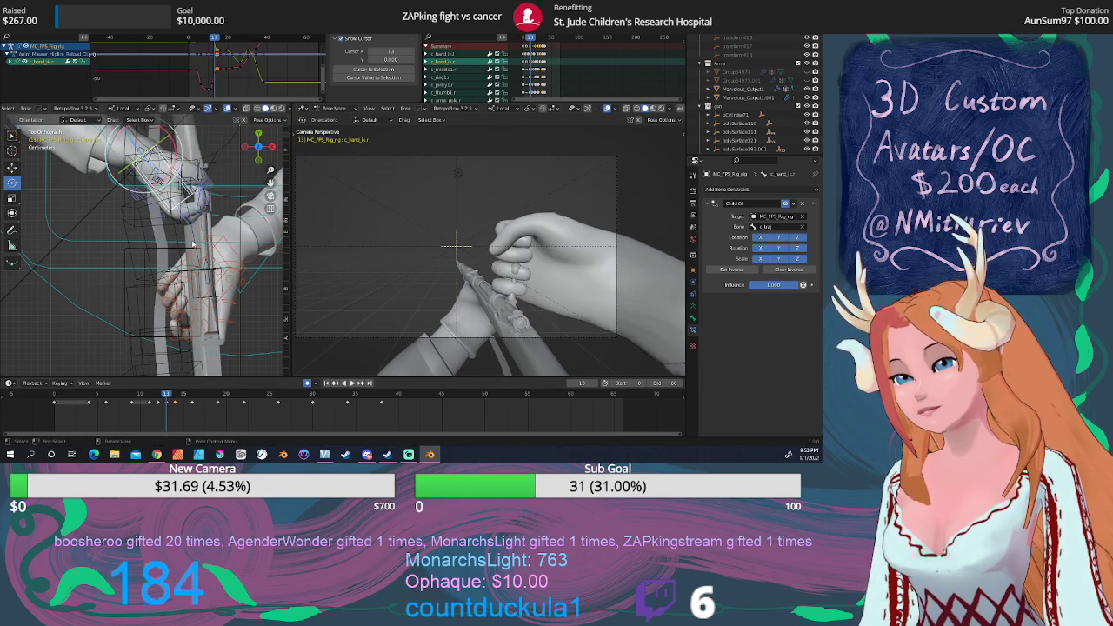
pyautogui.press('g')
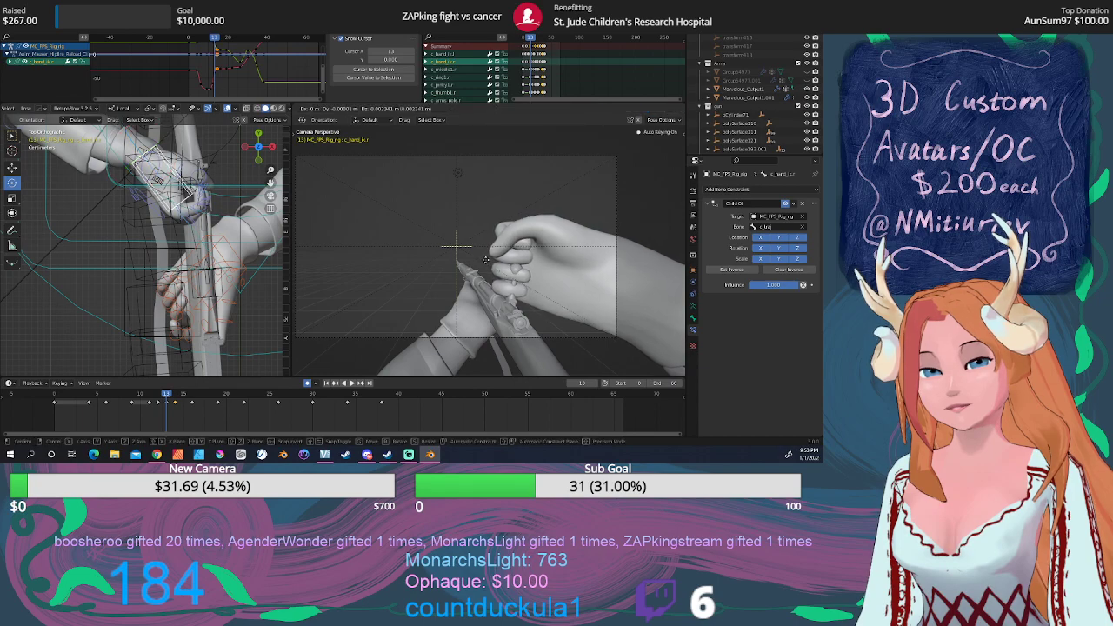
pyautogui.click(484, 258)
pyautogui.press('g')
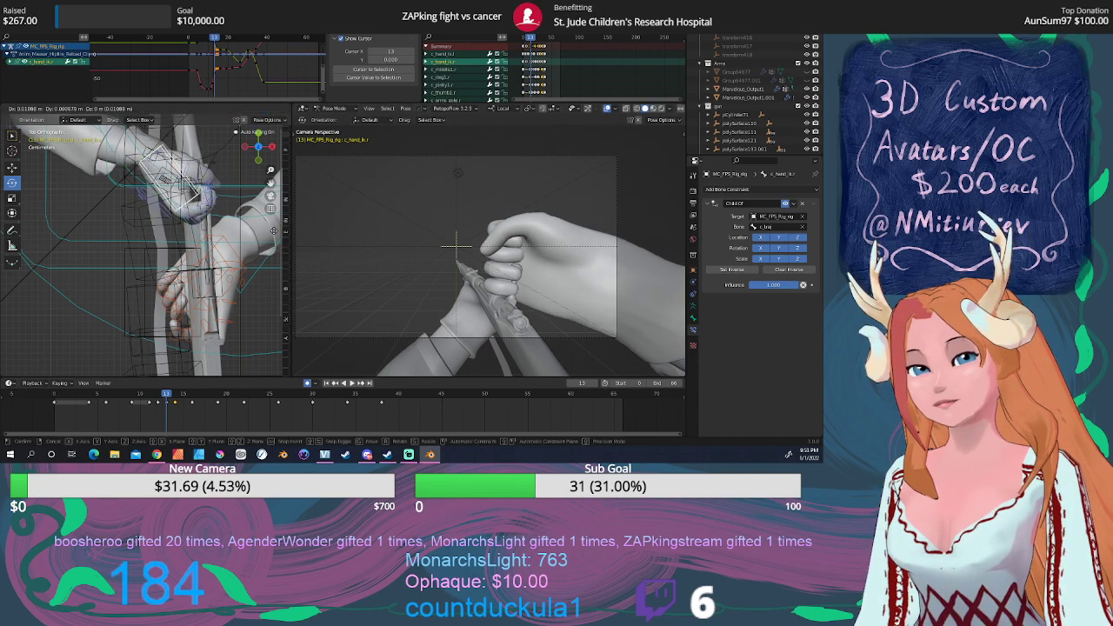
pyautogui.click(273, 229)
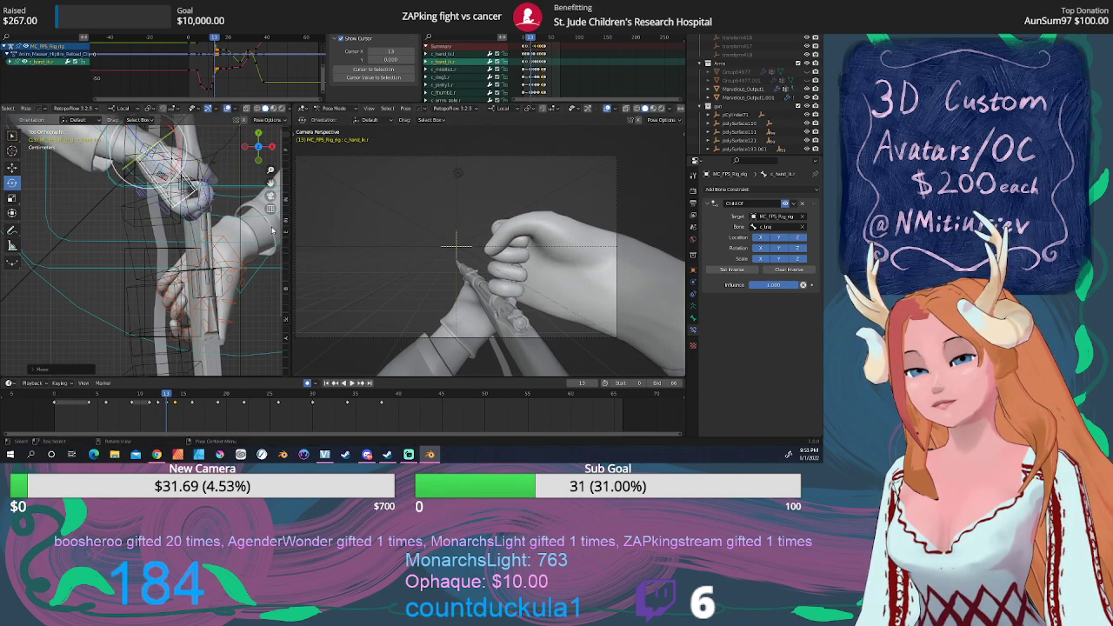
# Play the reload to review the hand motion, and examine the pose at frame 19 from the side of the rifle.
pyautogui.press('space')
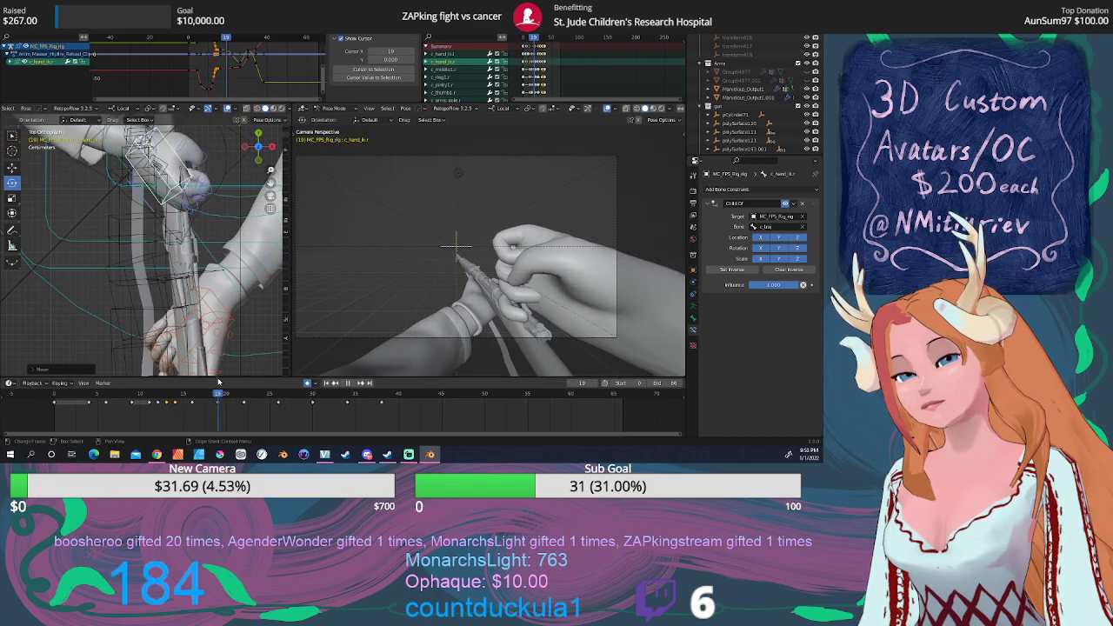
pyautogui.moveTo(218, 381); pyautogui.dragTo(218, 397)
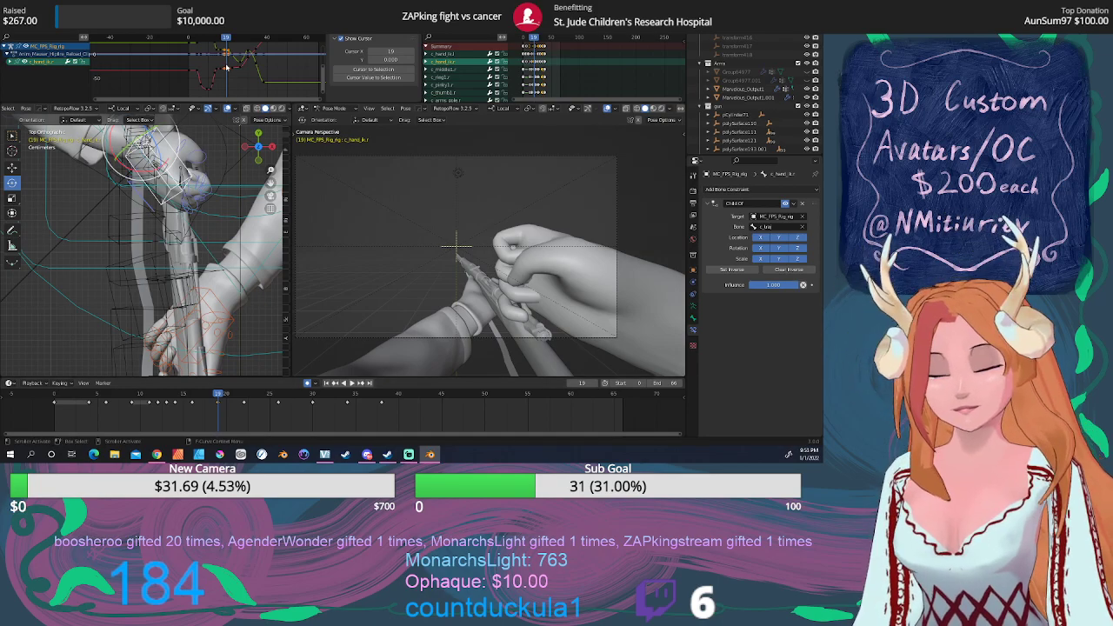
pyautogui.moveTo(104, 200); pyautogui.dragTo(60, 162, button='middle')
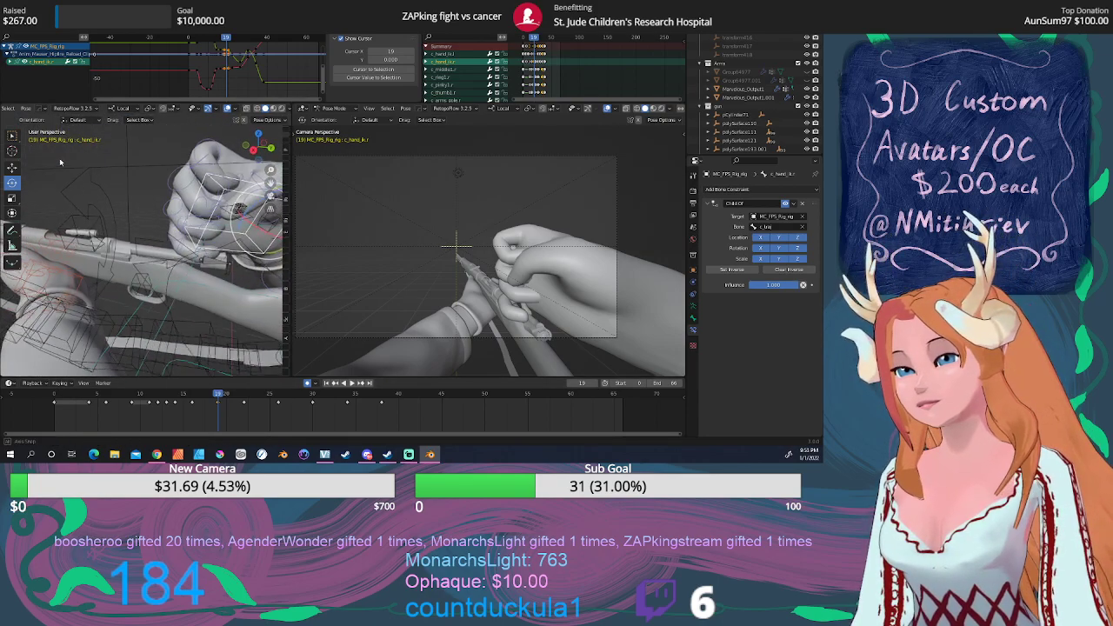
# Add the ChamberBase bone to the selection at frame 19, deselect the timeline keyframes, and save the file.
pyautogui.click(103, 249)
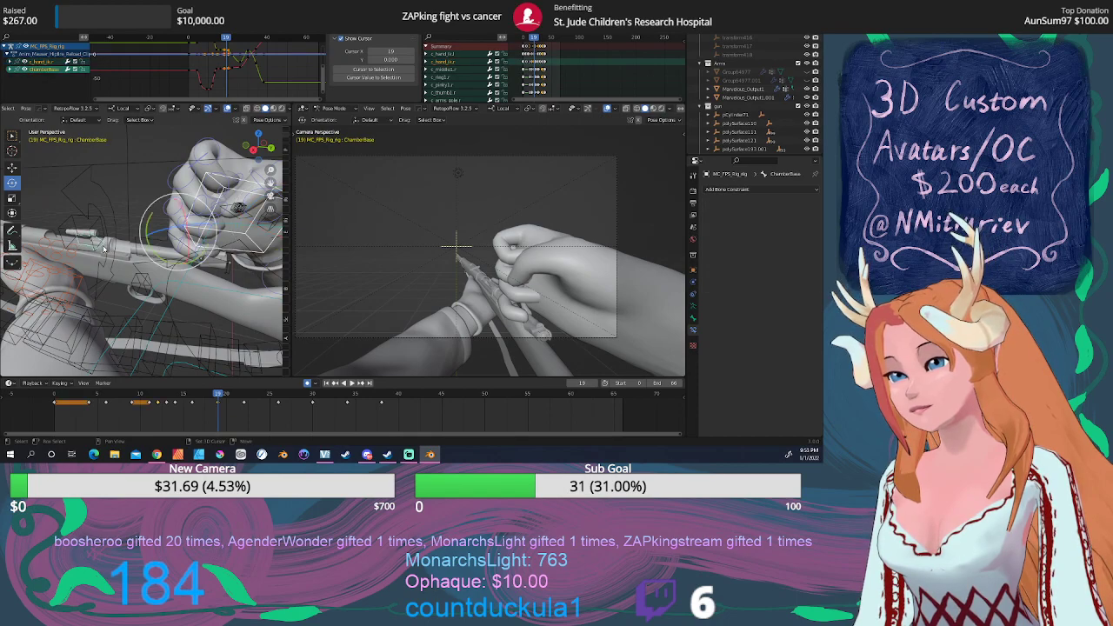
pyautogui.click(218, 403)
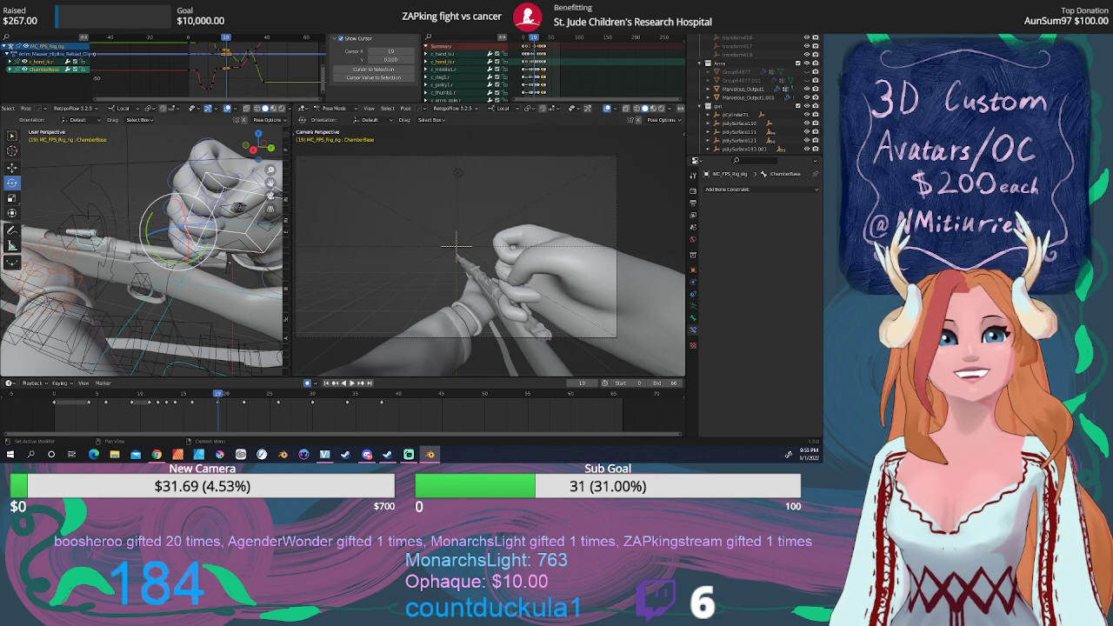
pyautogui.click(19, 30)
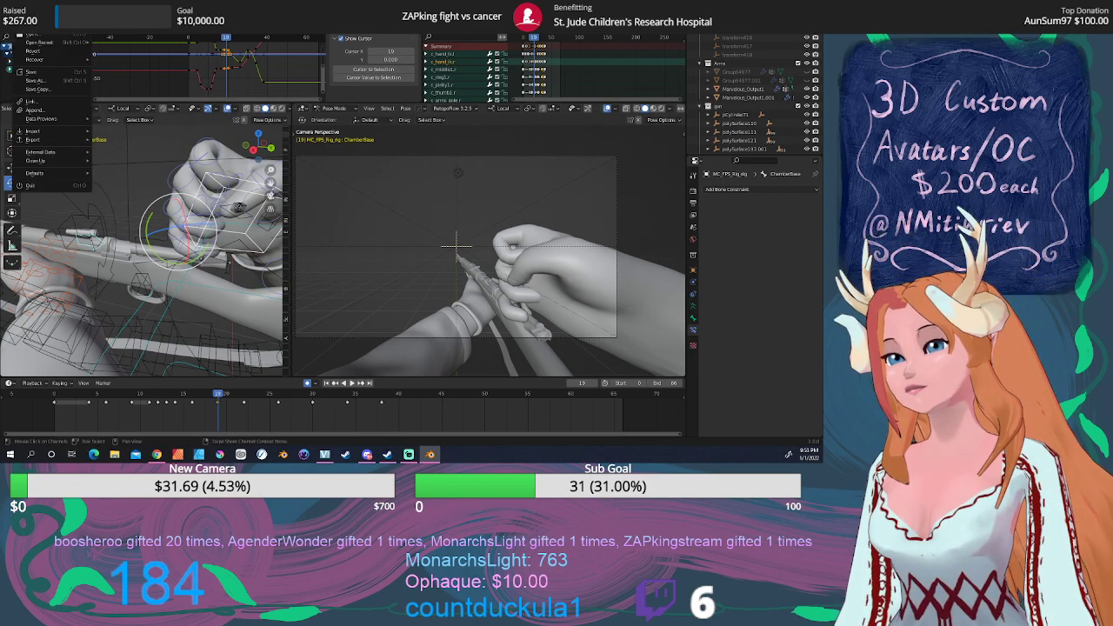
pyautogui.click(35, 72)
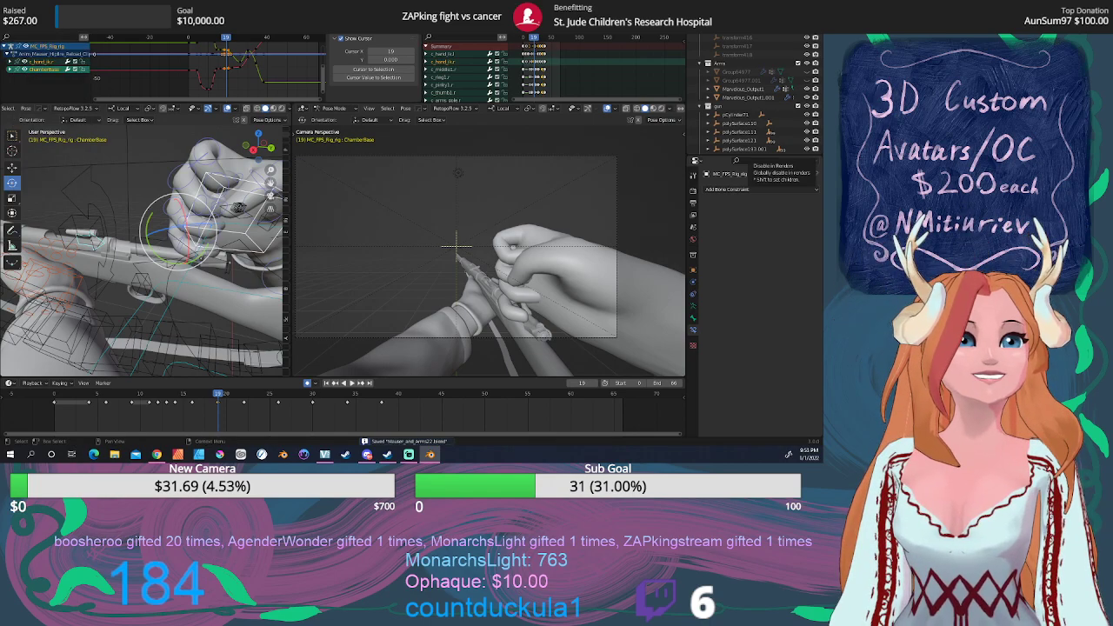